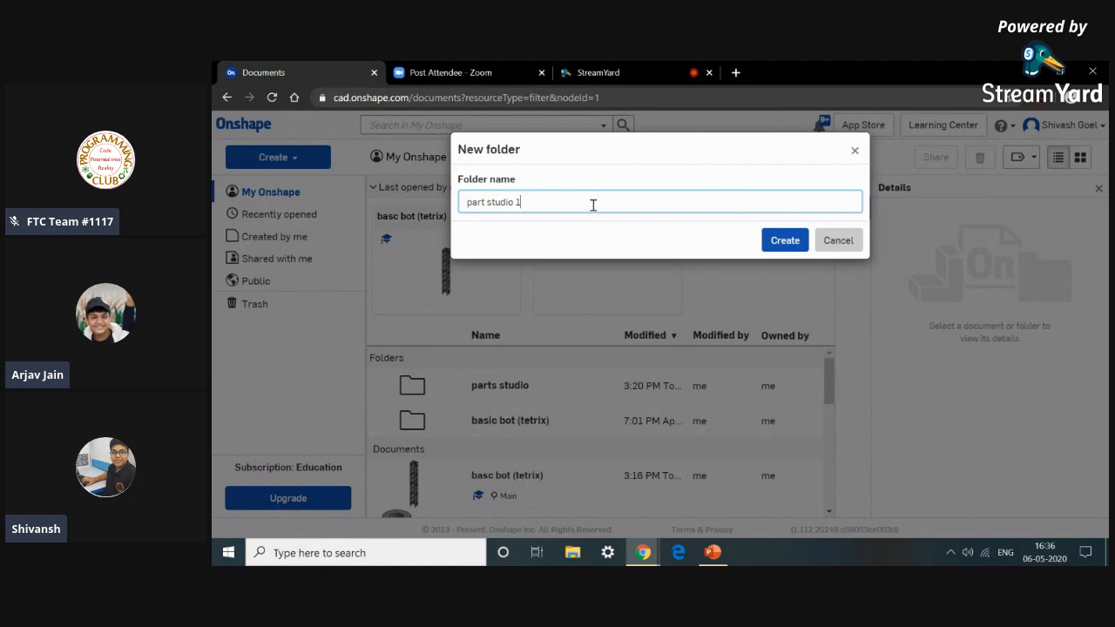
Create a new folder named part studio 1.
{"action": "left_click", "coordinate": [786, 249]}
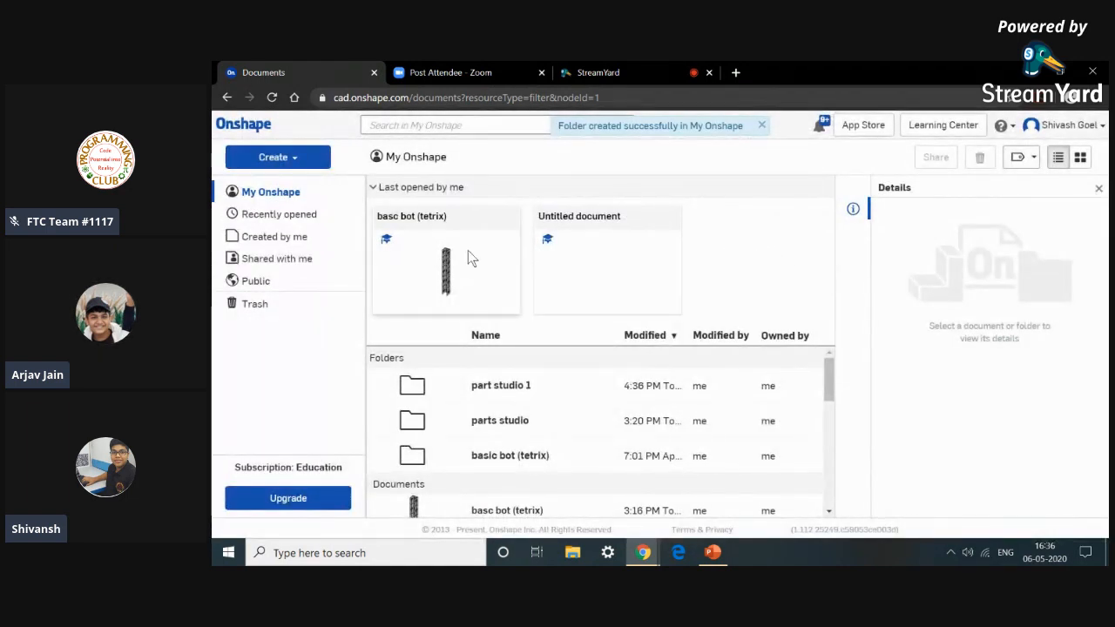
Open the Untitled document in its Assembly 1 tab and collapse the instances list.
{"action": "left_click", "coordinate": [562, 262]}
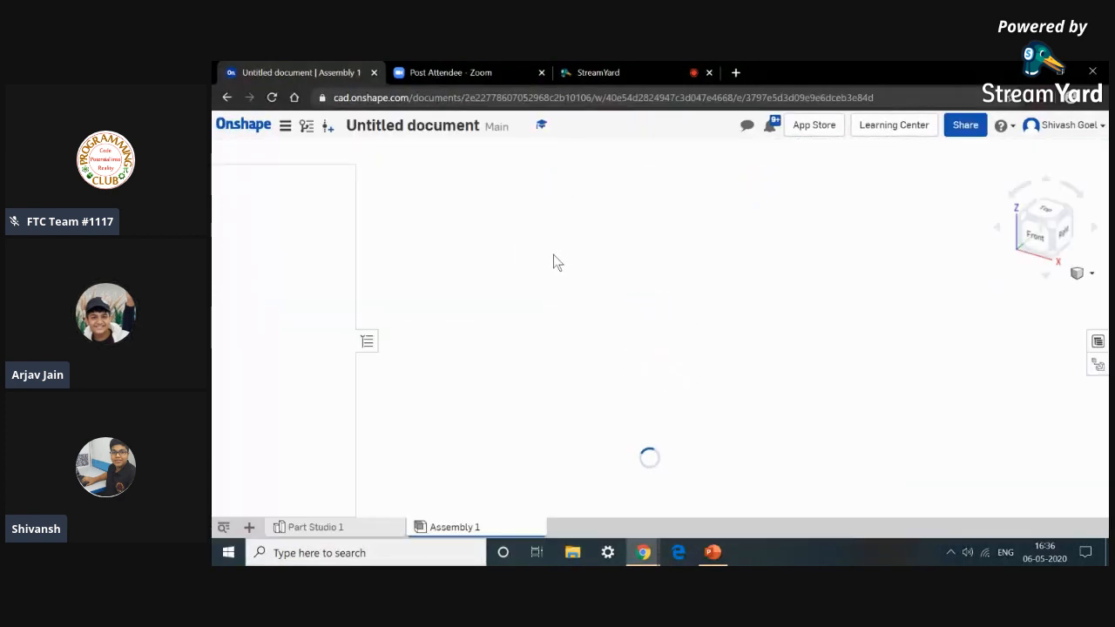
{"action": "left_click", "coordinate": [368, 342]}
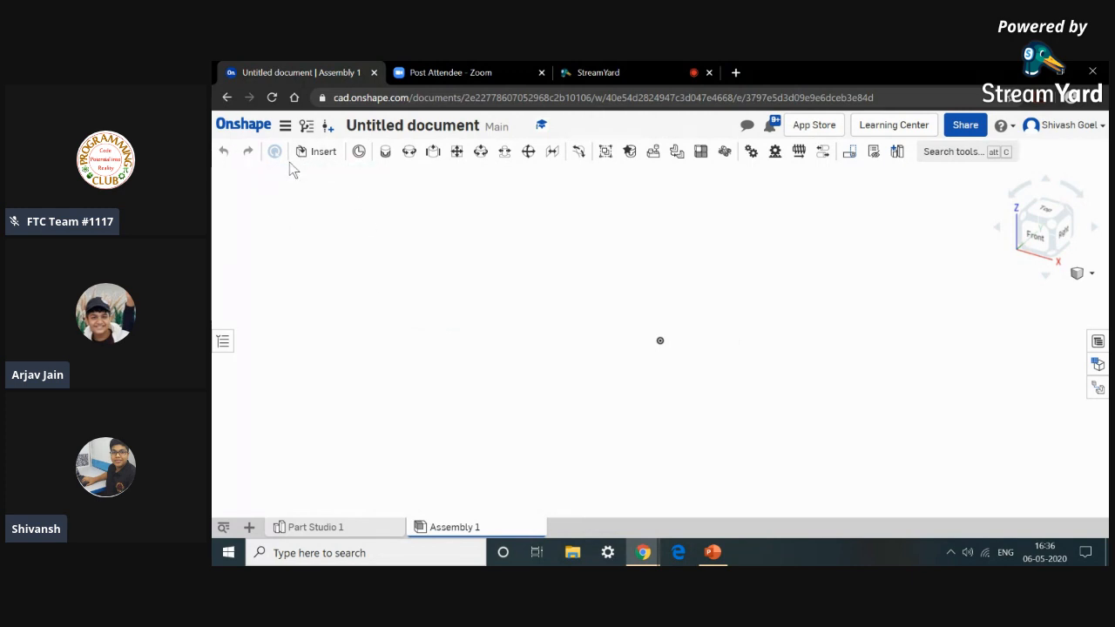
Insert the 39094_TXM-Kep Nut part from the parts studio folder in My Onshape into the assembly.
{"action": "left_click", "coordinate": [315, 153]}
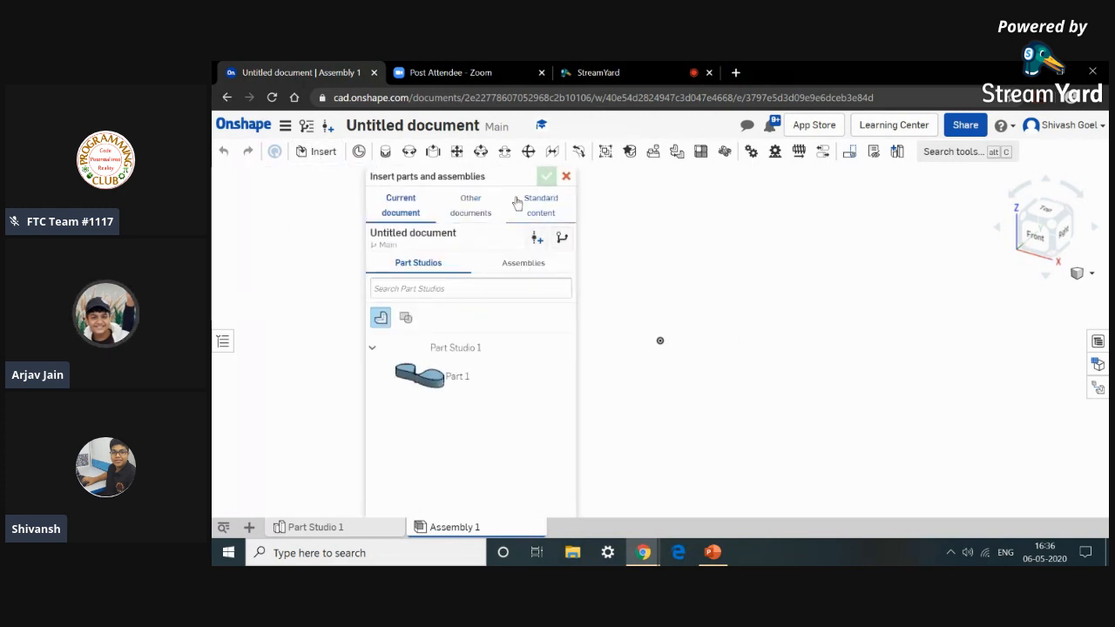
{"action": "left_click", "coordinate": [471, 209]}
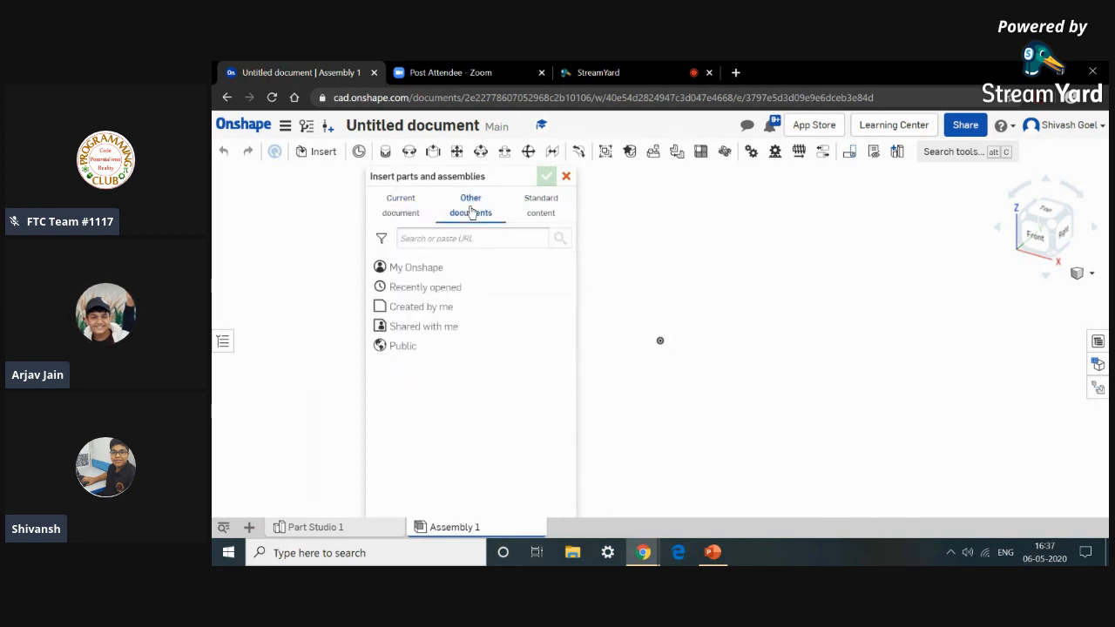
{"action": "left_click", "coordinate": [453, 270]}
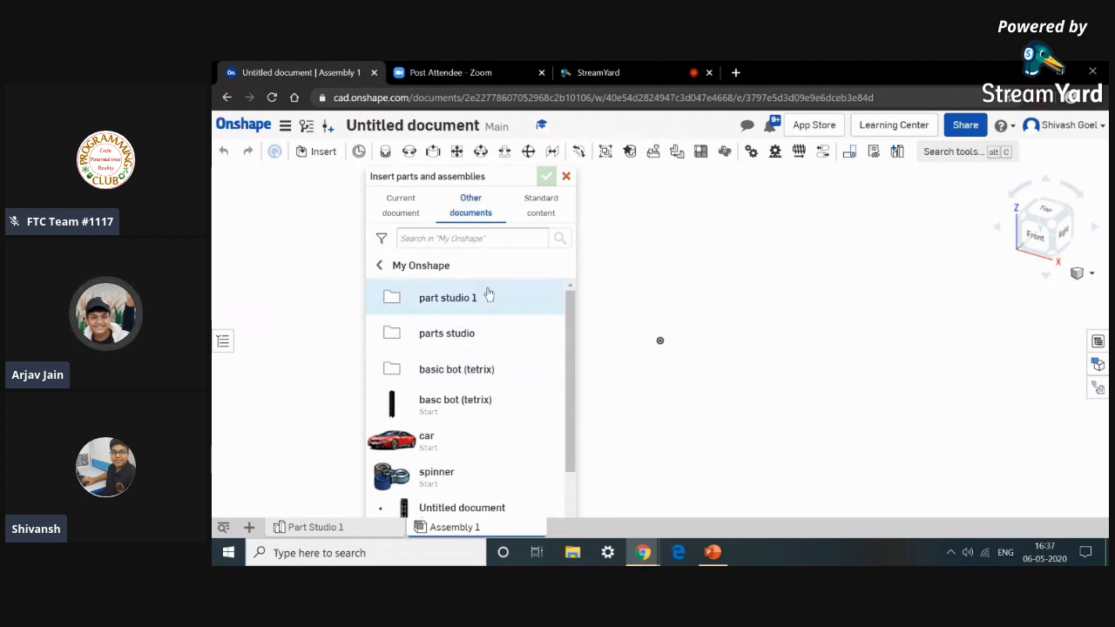
{"action": "left_click", "coordinate": [487, 340]}
{"action": "scroll", "coordinate": [487, 342], "scroll_direction": "down", "scroll_amount": 1}
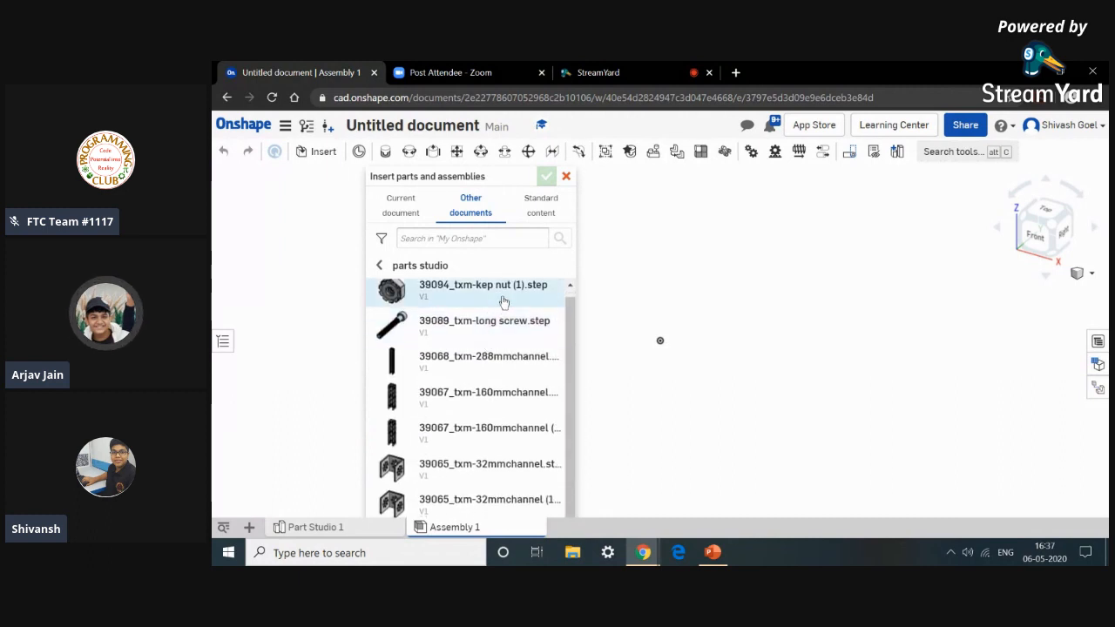
{"action": "left_click", "coordinate": [499, 302]}
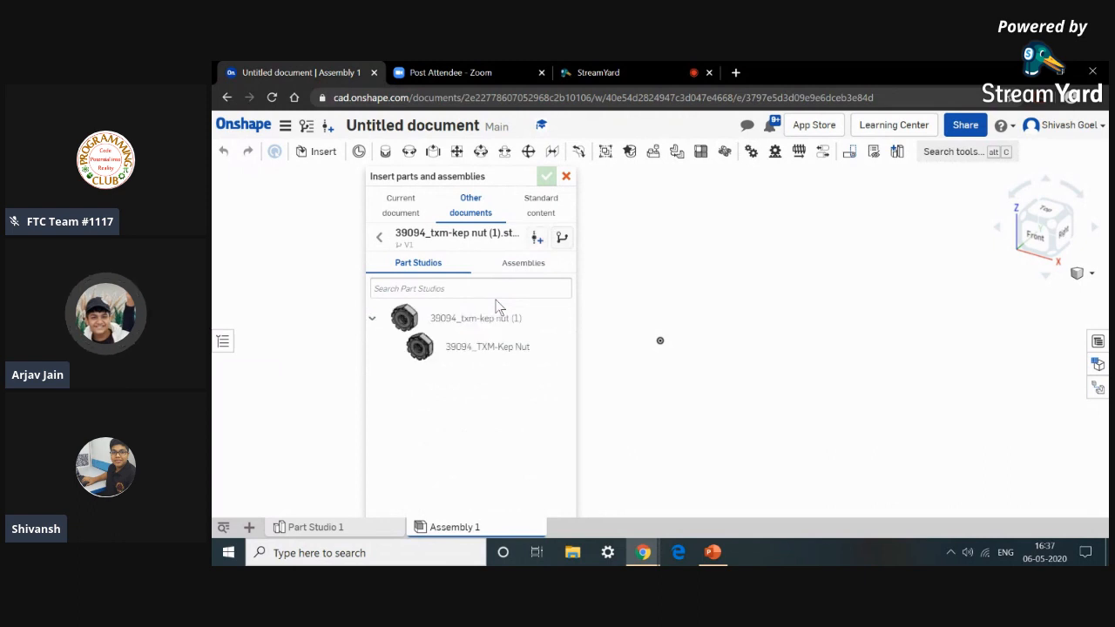
{"action": "left_click", "coordinate": [542, 321]}
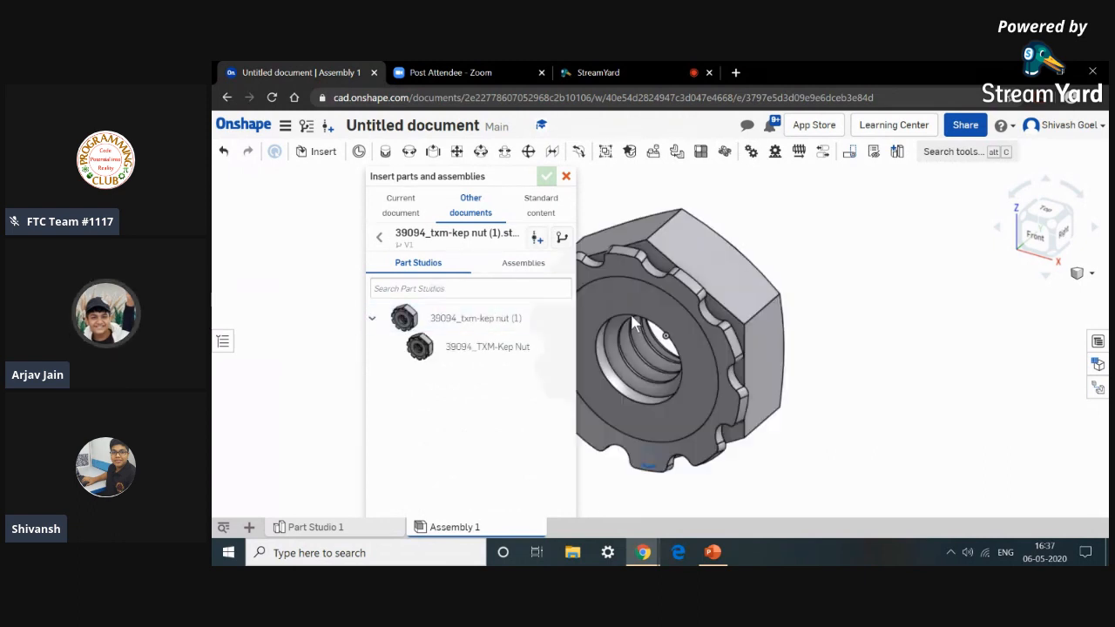
{"action": "left_click", "coordinate": [697, 315]}
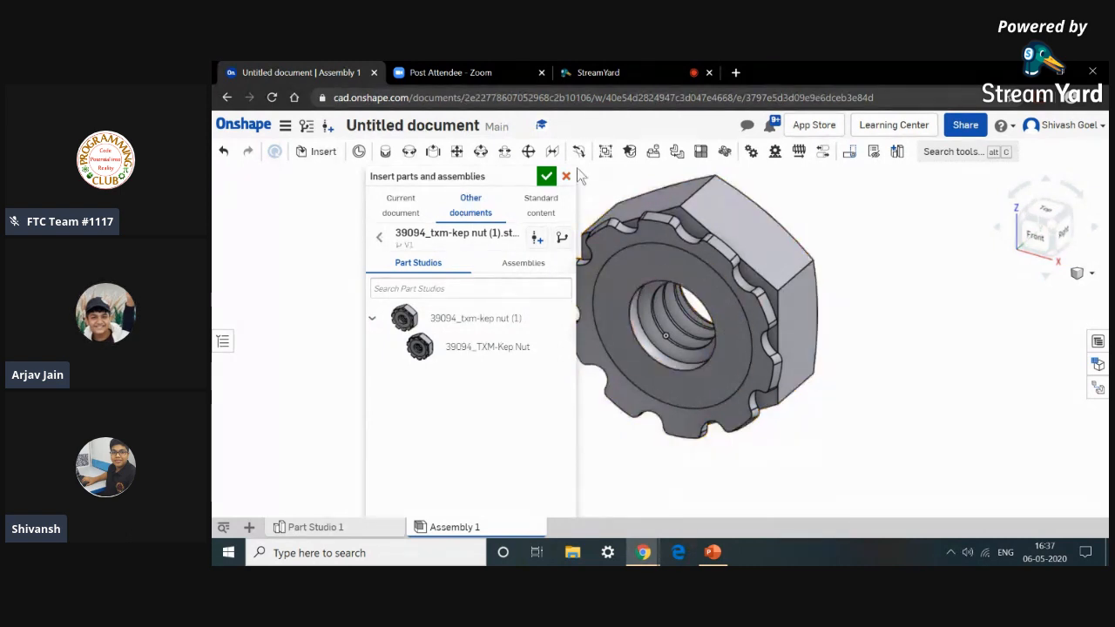
{"action": "left_click", "coordinate": [546, 176]}
Orbit the view to examine the inserted nut from several angles.
{"action": "right_click_drag", "start_coordinate": [599, 319], "coordinate": [612, 250]}
{"action": "right_click_drag", "start_coordinate": [656, 337], "coordinate": [529, 308]}
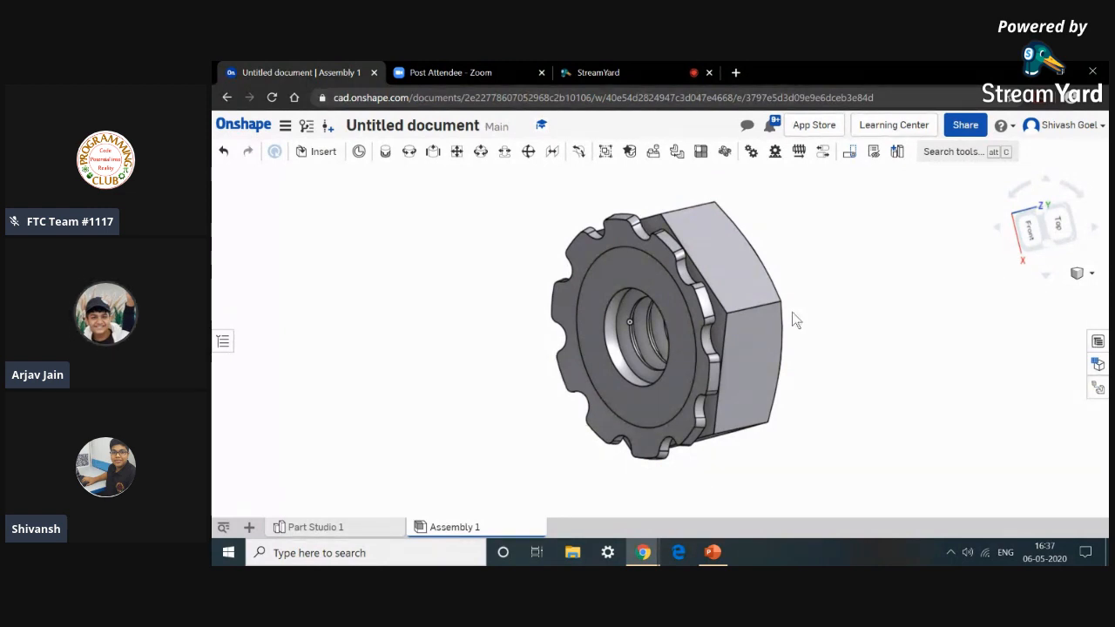
{"action": "right_click_drag", "start_coordinate": [792, 312], "coordinate": [523, 329]}
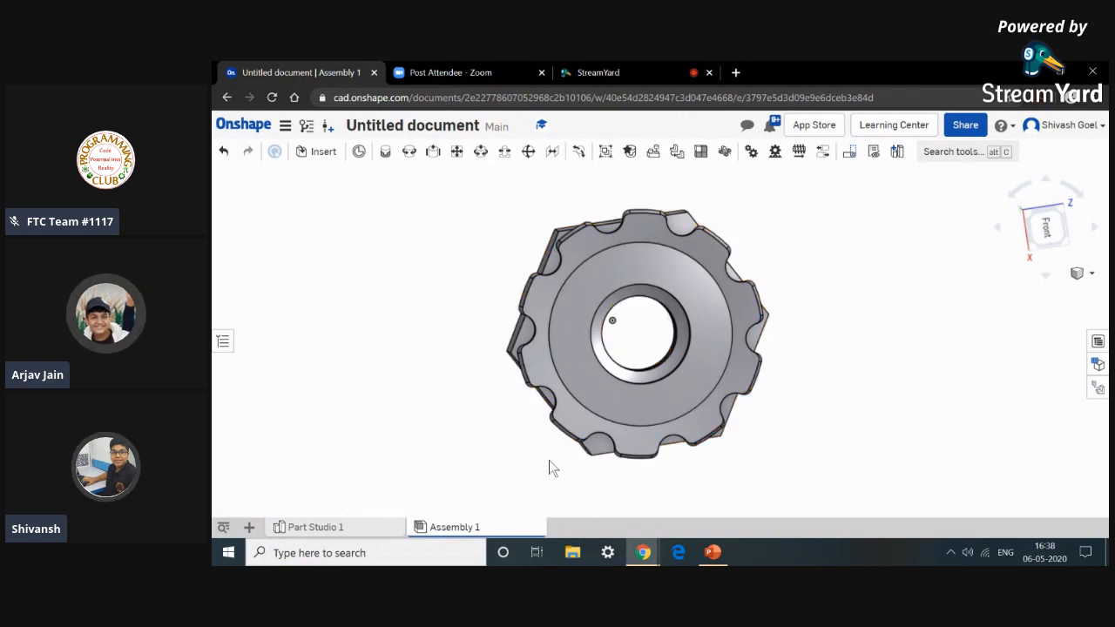
{"action": "right_click_drag", "start_coordinate": [551, 457], "coordinate": [558, 226]}
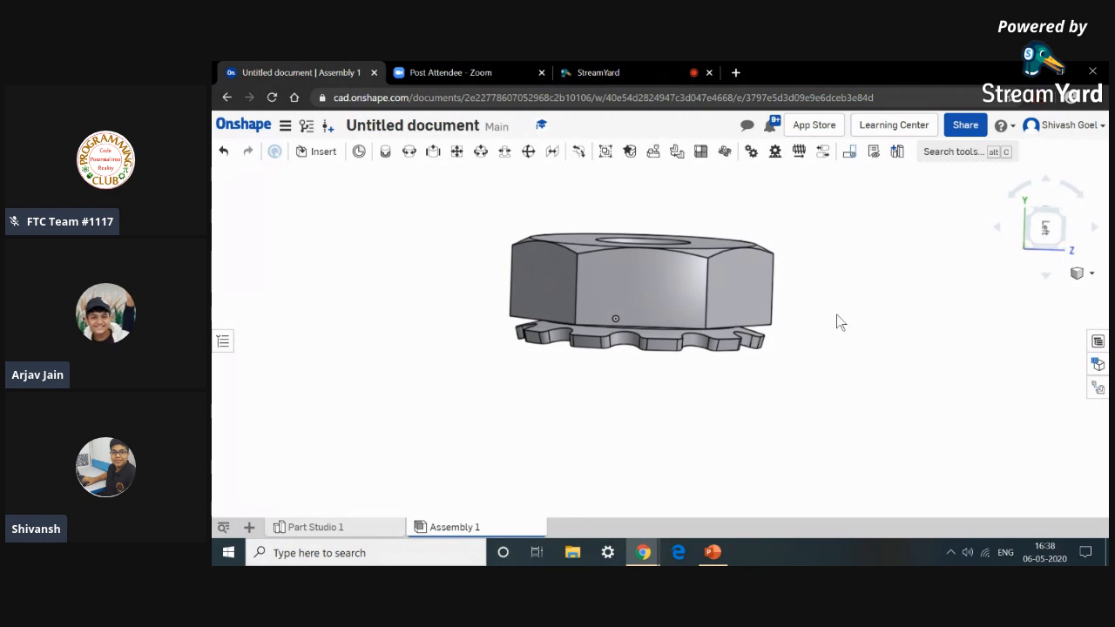
{"action": "middle_click_drag", "start_coordinate": [836, 314], "coordinate": [815, 338]}
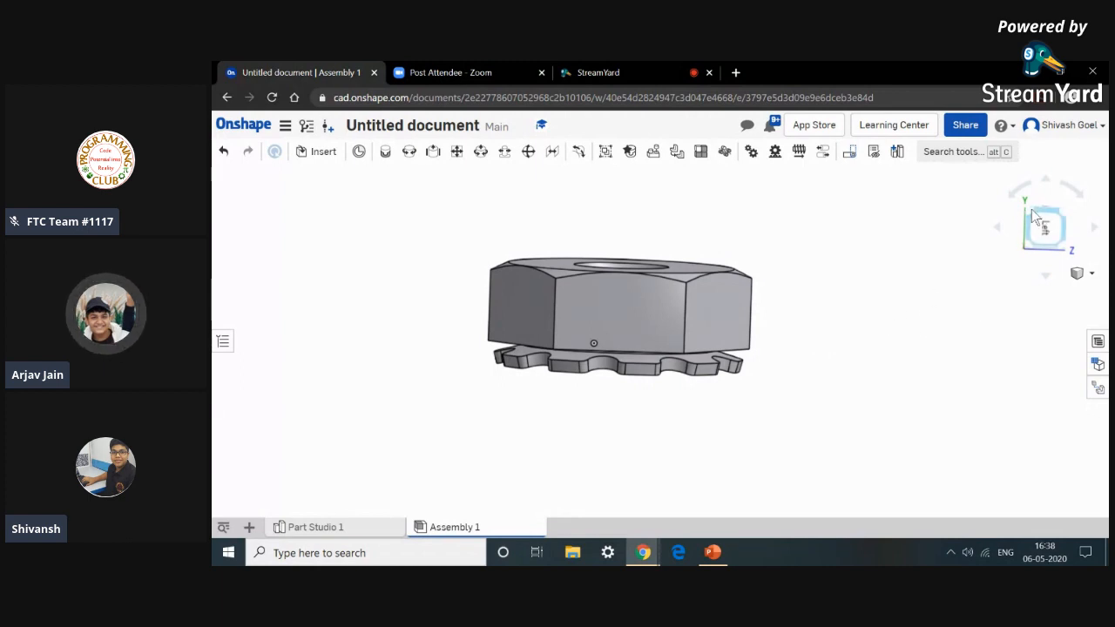
{"action": "right_click", "coordinate": [796, 383]}
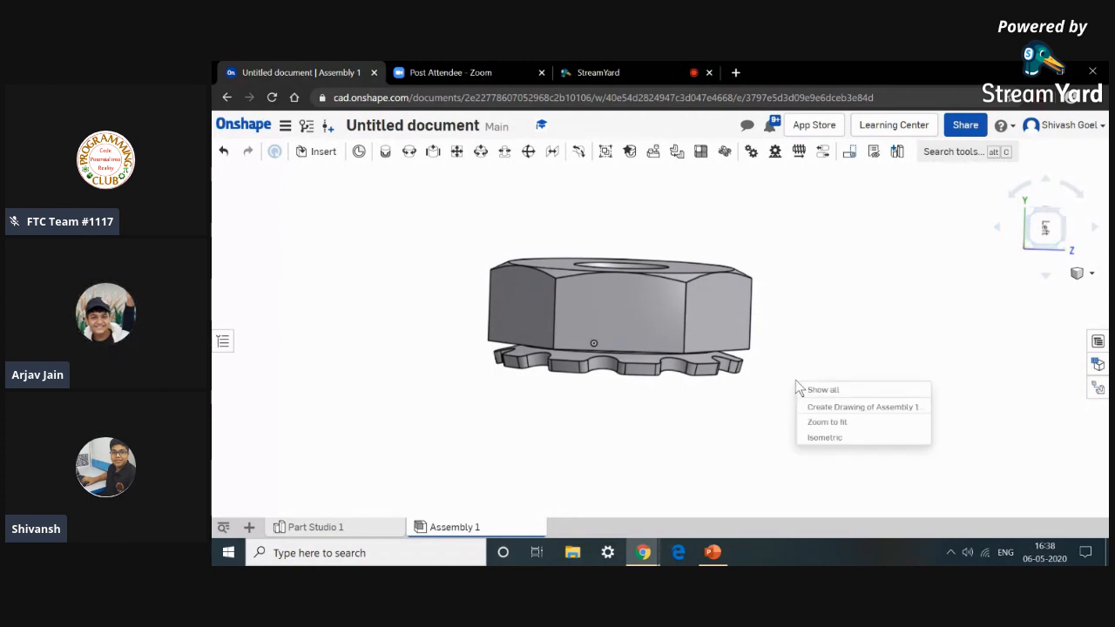
{"action": "left_click", "coordinate": [796, 381]}
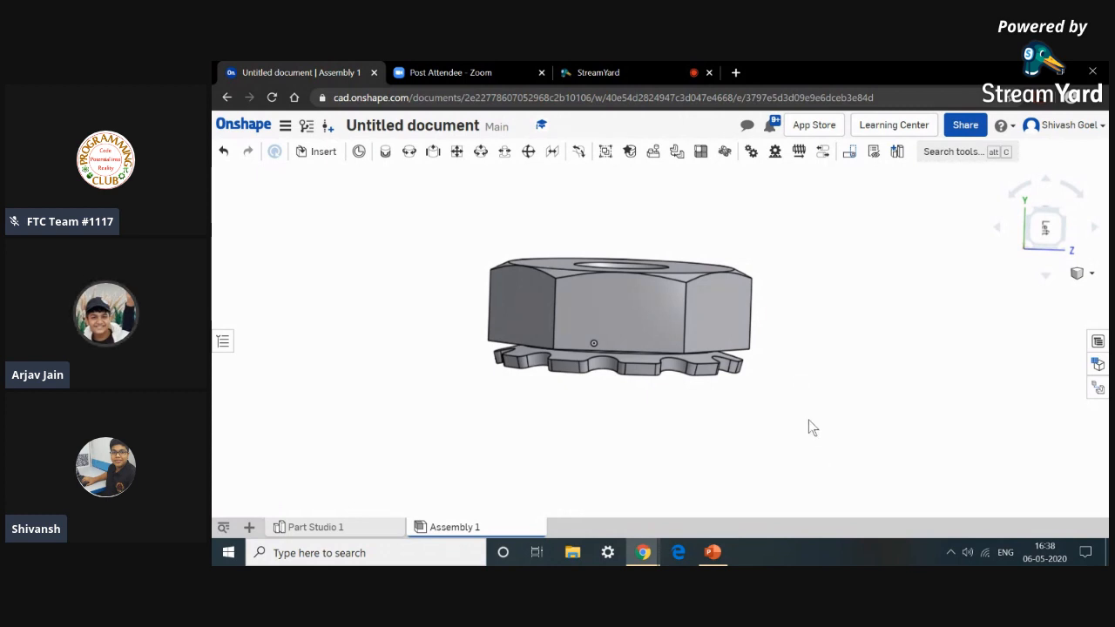
Drag the nut slightly to the right within the assembly.
{"action": "mouse_move", "coordinate": [612, 272]}
{"action": "middle_mouse_down"}
{"action": "mouse_move", "coordinate": [778, 299]}
{"action": "mouse_move", "coordinate": [659, 278]}
{"action": "middle_mouse_up"}
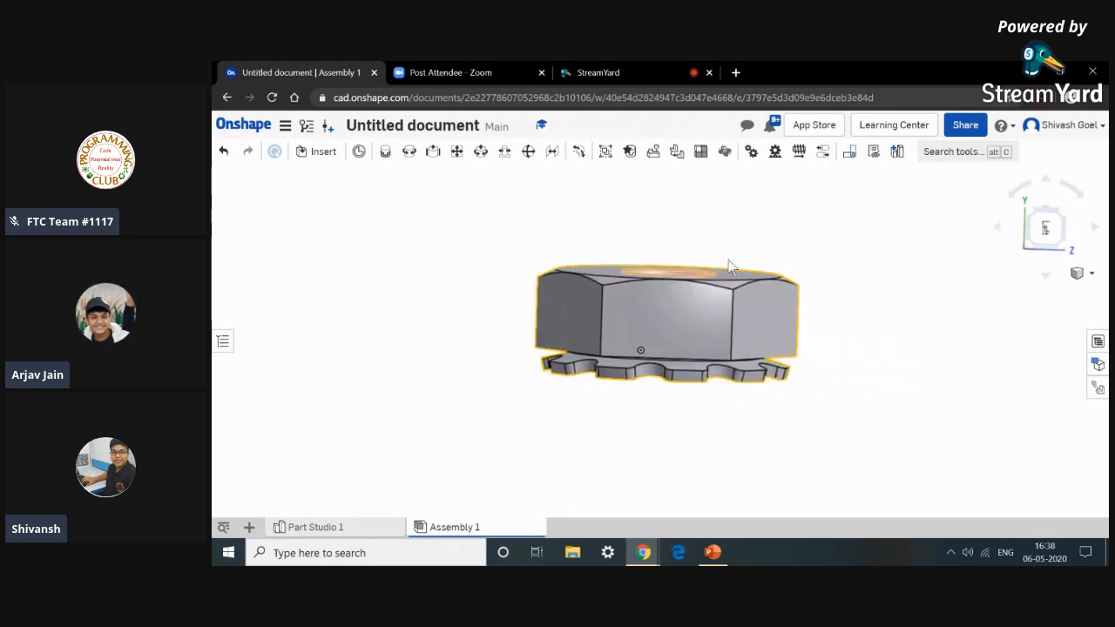
{"action": "scroll", "coordinate": [847, 244], "scroll_direction": "down", "scroll_amount": 2}
{"action": "scroll", "coordinate": [847, 245], "scroll_direction": "up", "scroll_amount": 2}
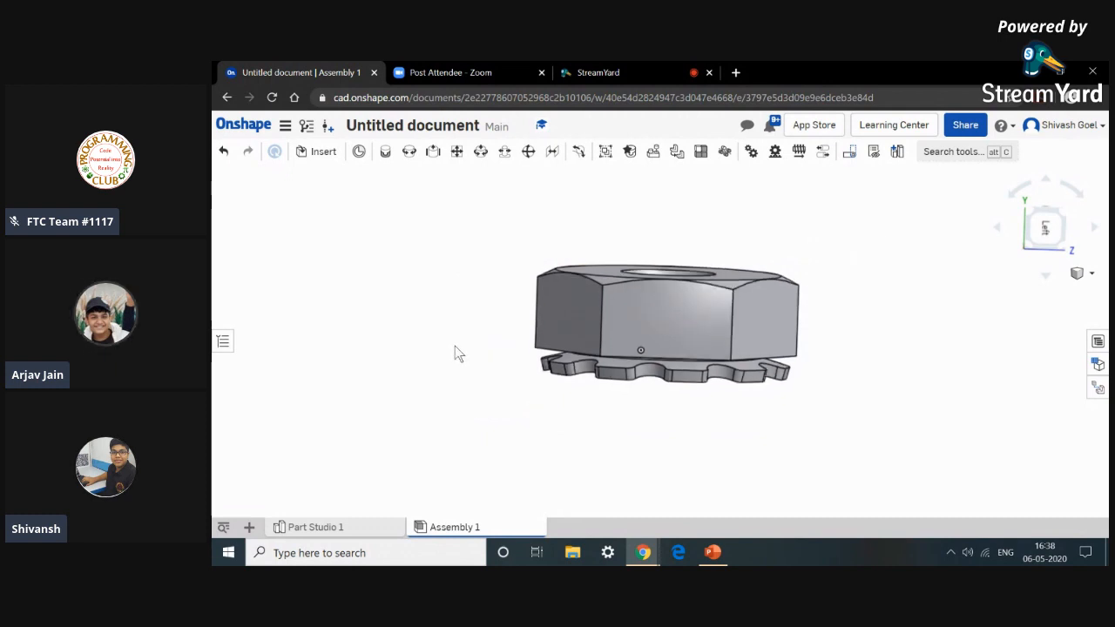
{"action": "left_click", "coordinate": [326, 161]}
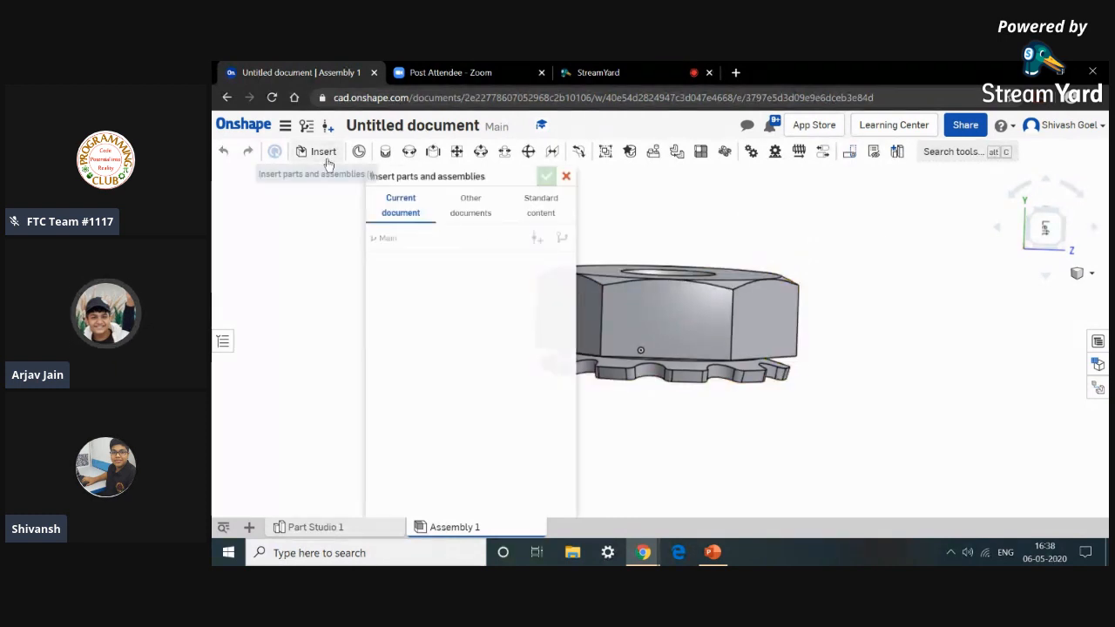
{"action": "left_click", "coordinate": [566, 177]}
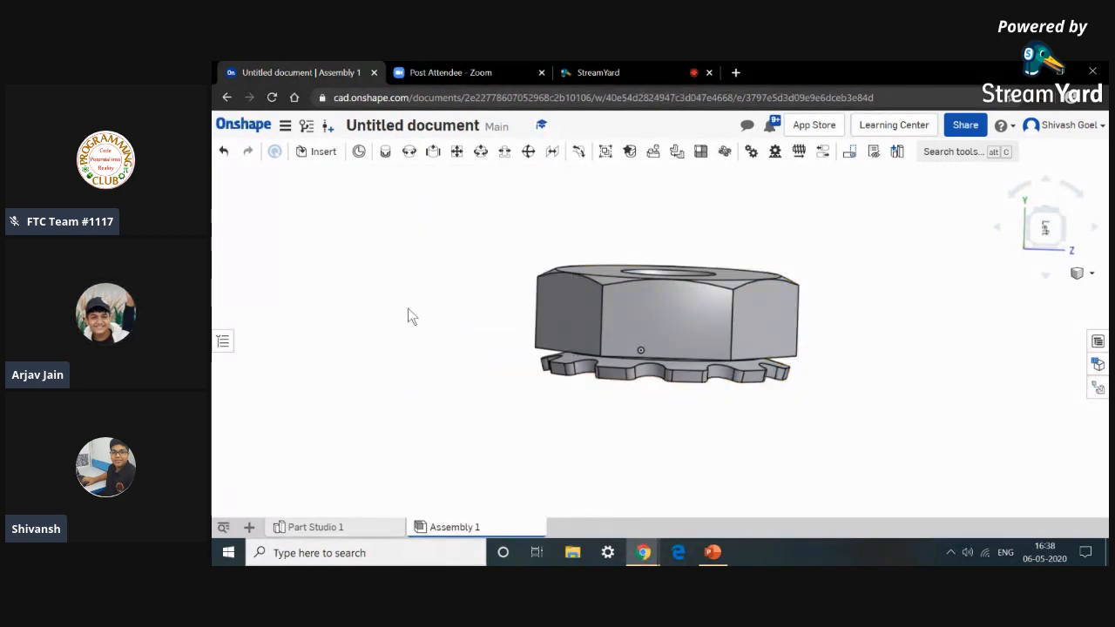
{"action": "left_click", "coordinate": [555, 294]}
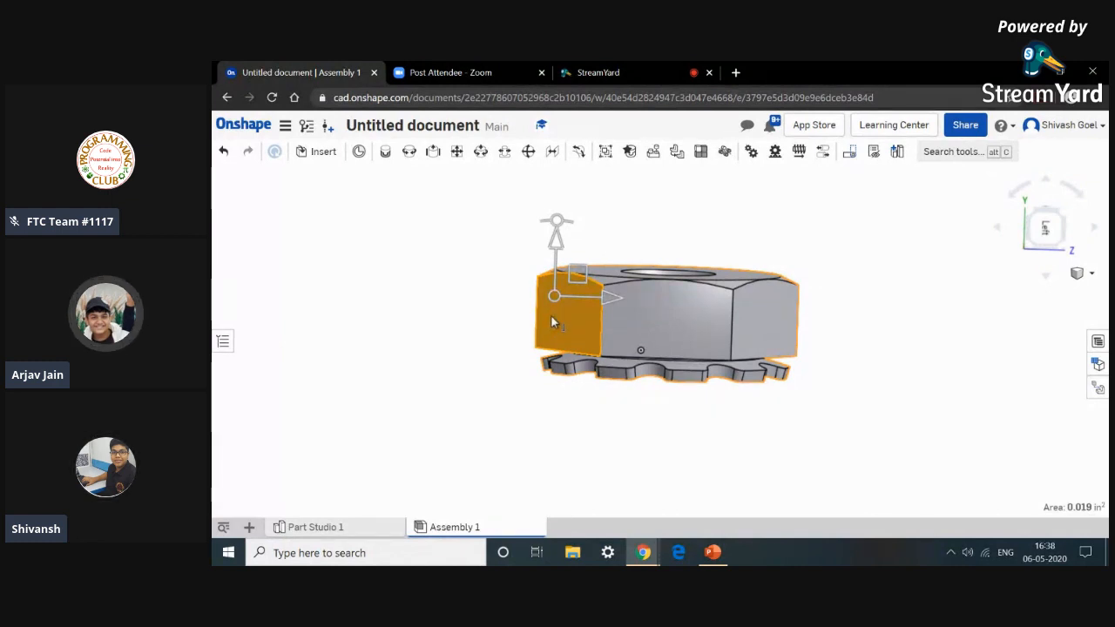
{"action": "left_click", "coordinate": [551, 315]}
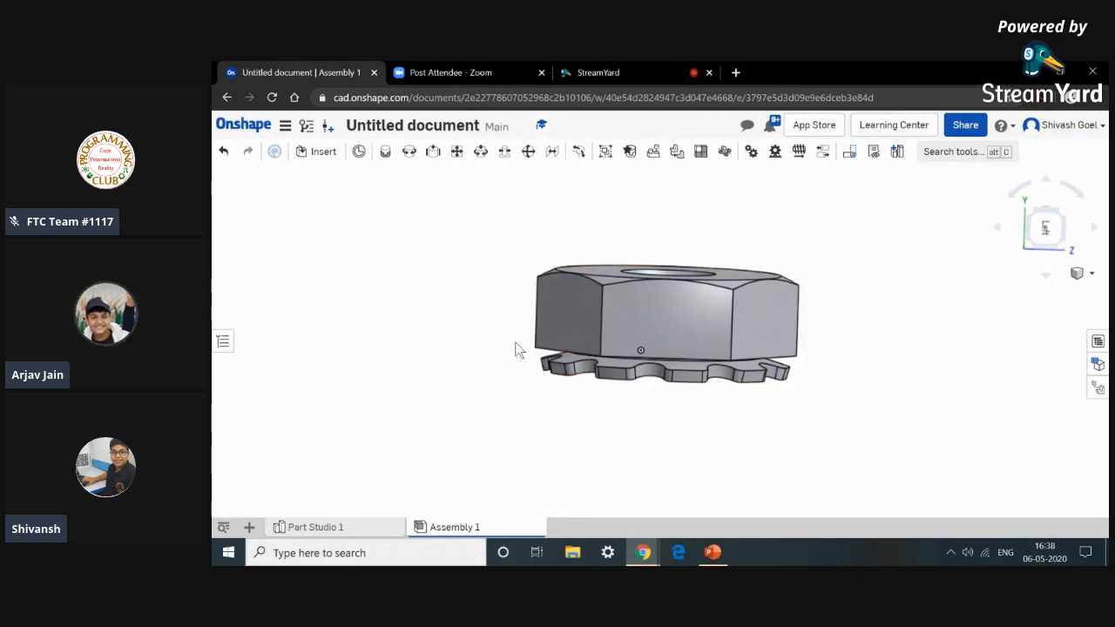
{"action": "left_click", "coordinate": [553, 316]}
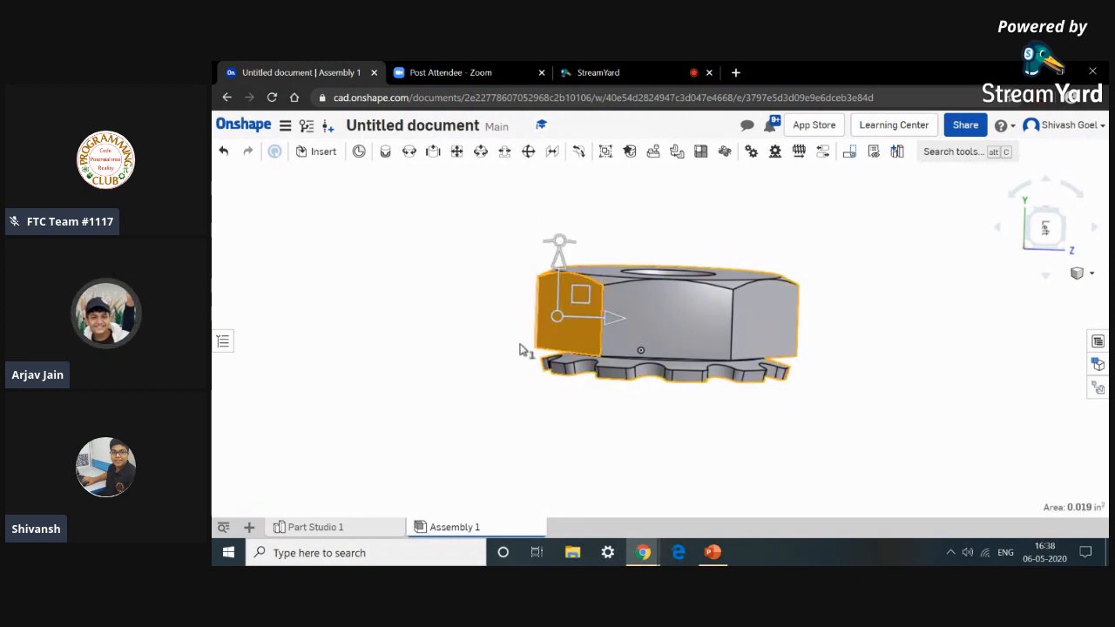
{"action": "left_click", "coordinate": [478, 360]}
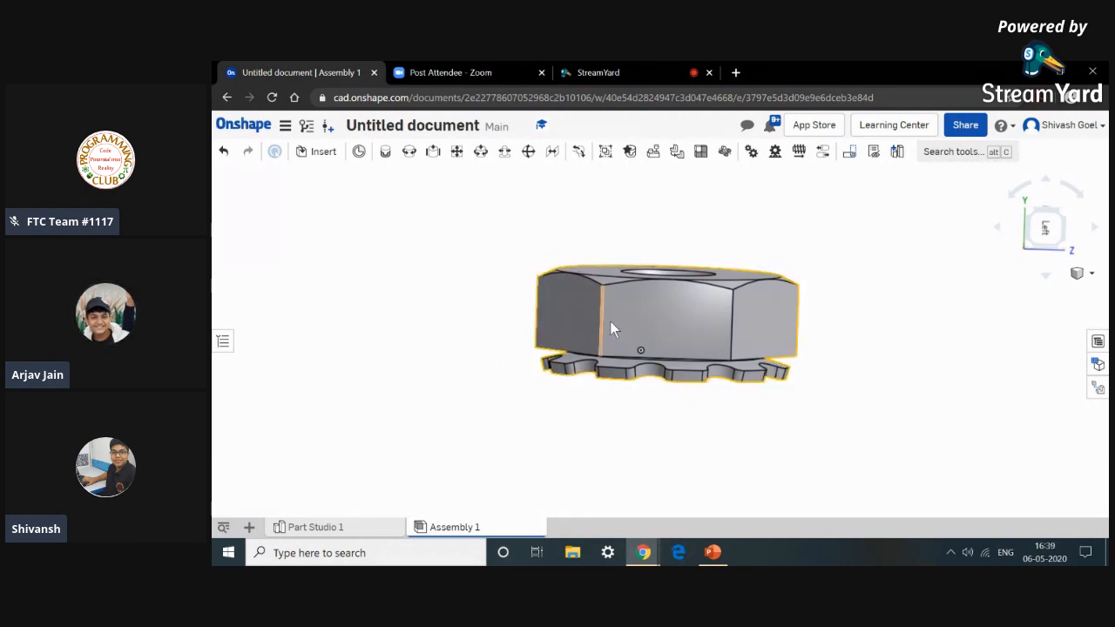
Orbit and zoom around the nut to inspect its threaded hole and teeth.
{"action": "right_click_drag", "start_coordinate": [644, 307], "coordinate": [644, 329]}
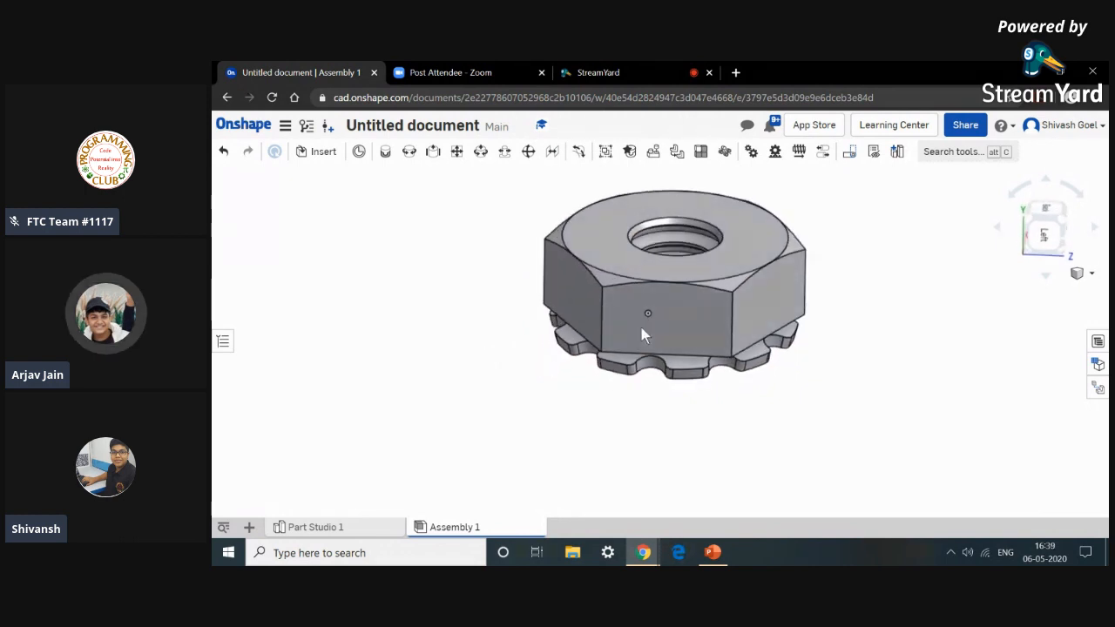
{"action": "right_click_drag", "start_coordinate": [697, 248], "coordinate": [688, 297]}
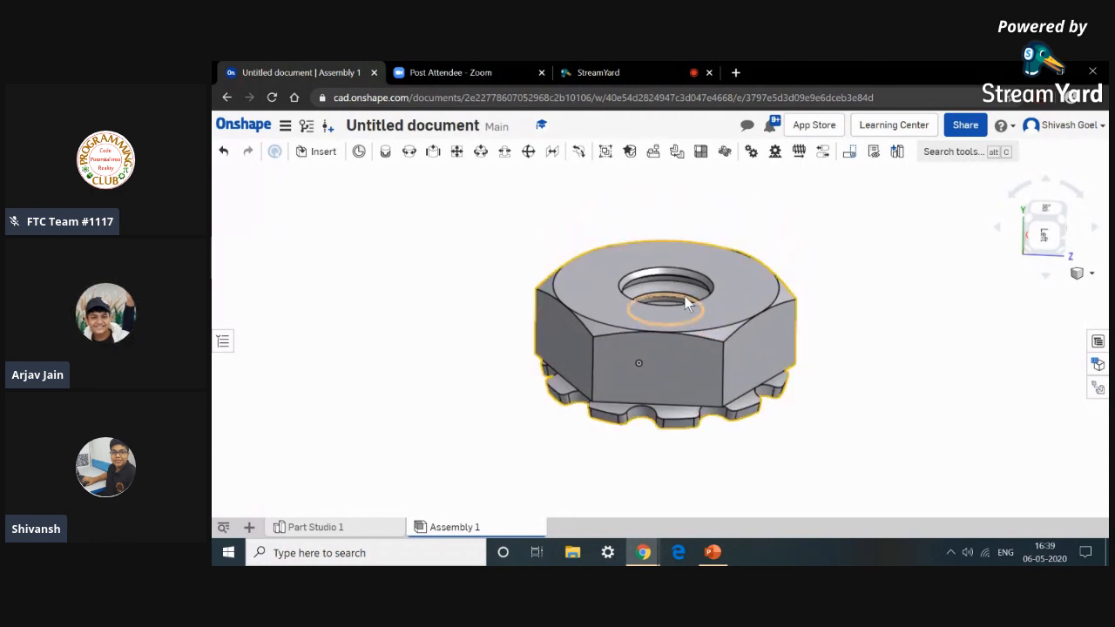
{"action": "scroll", "coordinate": [684, 301], "scroll_direction": "up", "scroll_amount": 3}
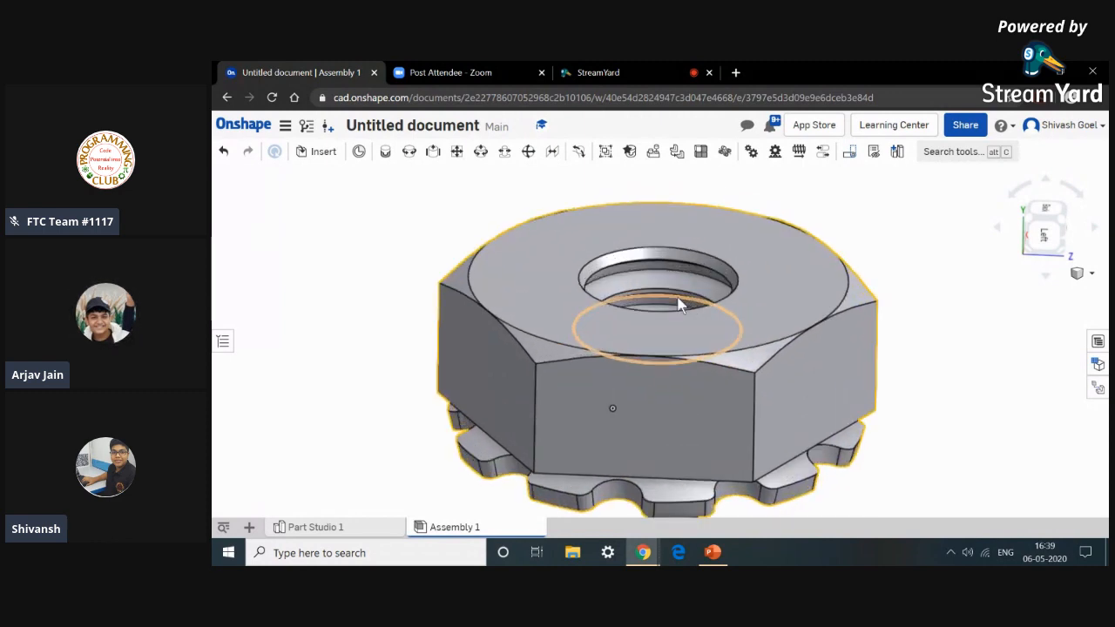
{"action": "scroll", "coordinate": [681, 303], "scroll_direction": "down", "scroll_amount": 3}
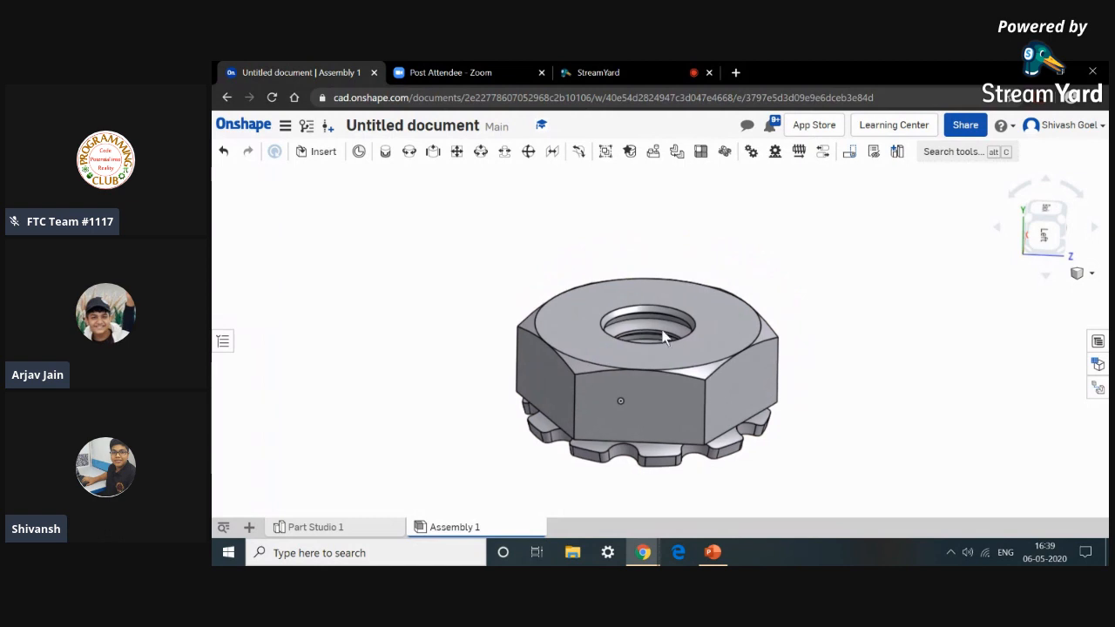
{"action": "scroll", "coordinate": [668, 316], "scroll_direction": "up", "scroll_amount": 2}
{"action": "scroll", "coordinate": [668, 321], "scroll_direction": "down", "scroll_amount": 2}
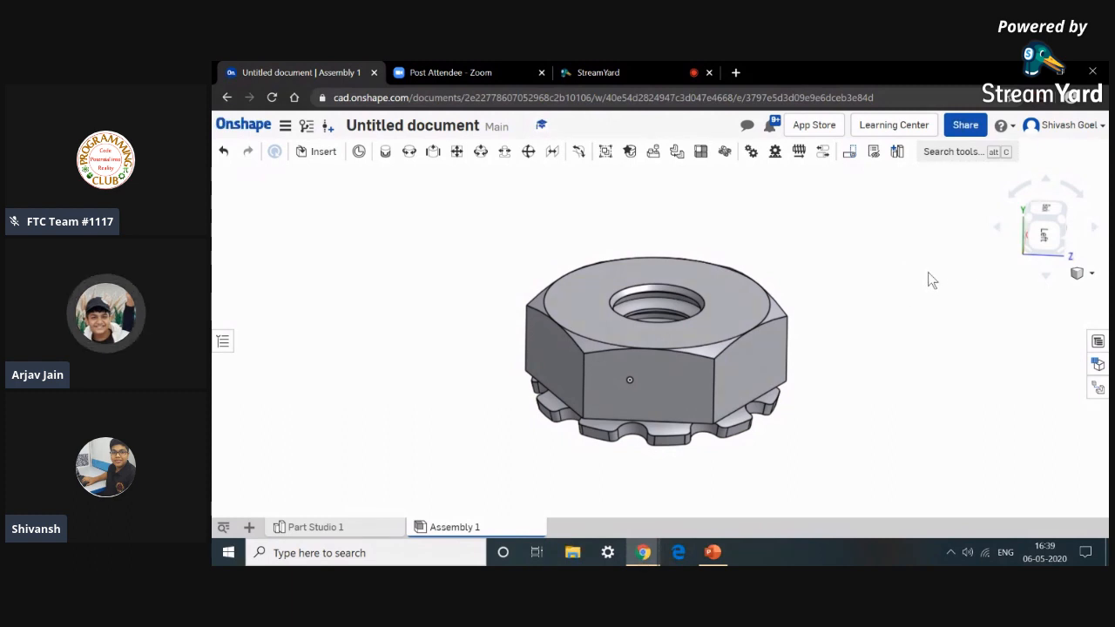
Cycle through the front, back, left, right, top and bottom standard views of the nut.
{"action": "key", "text": "shift+1"}
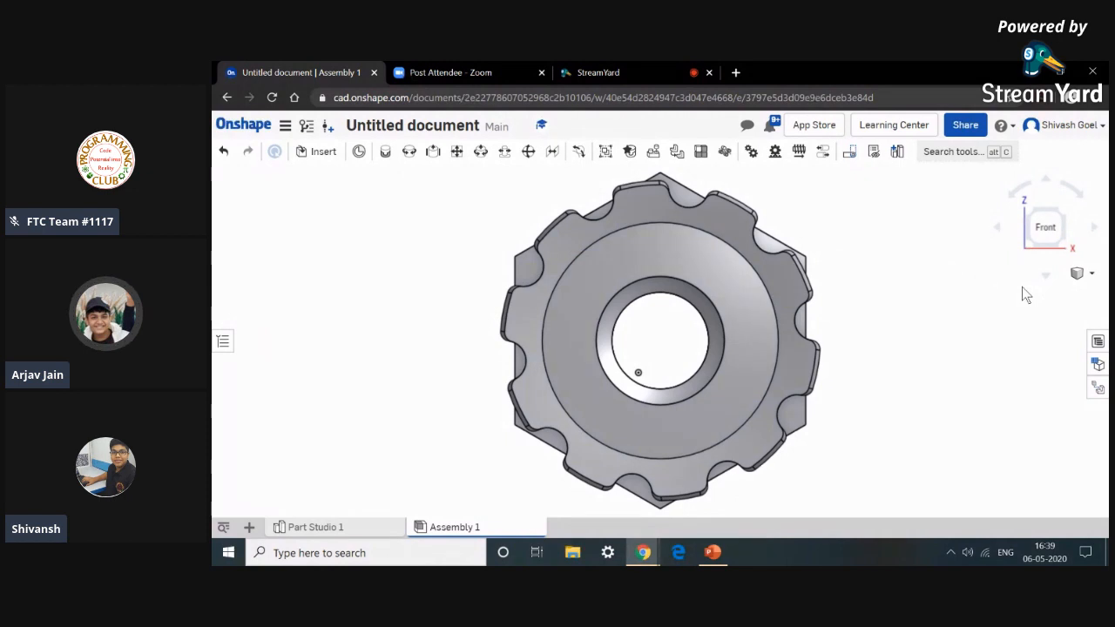
{"action": "key", "text": "shift+2"}
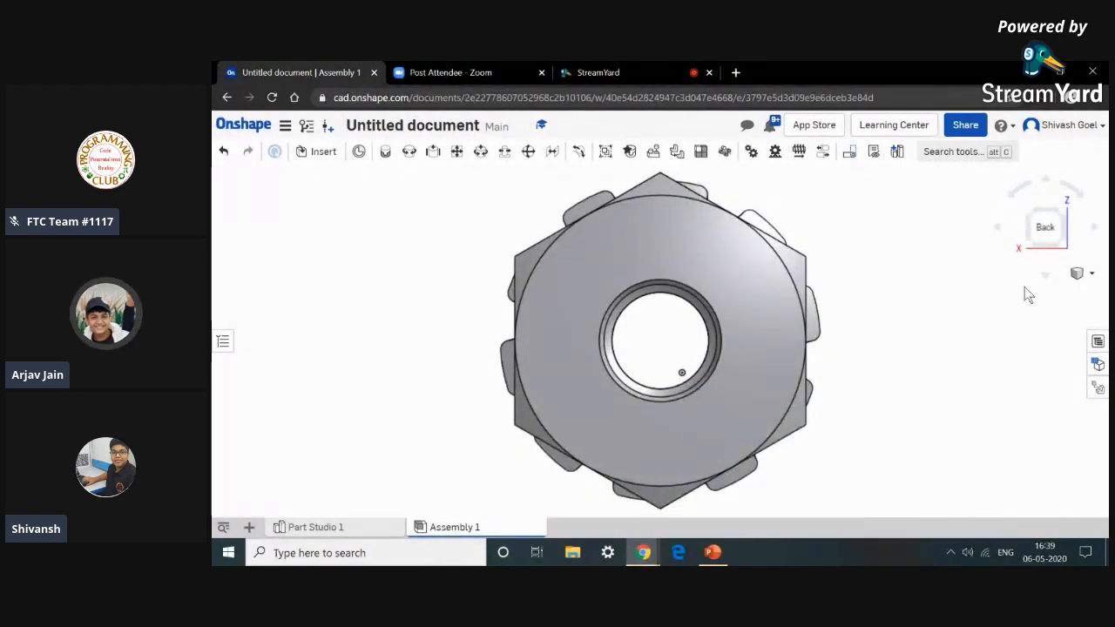
{"action": "key", "text": "shift+3"}
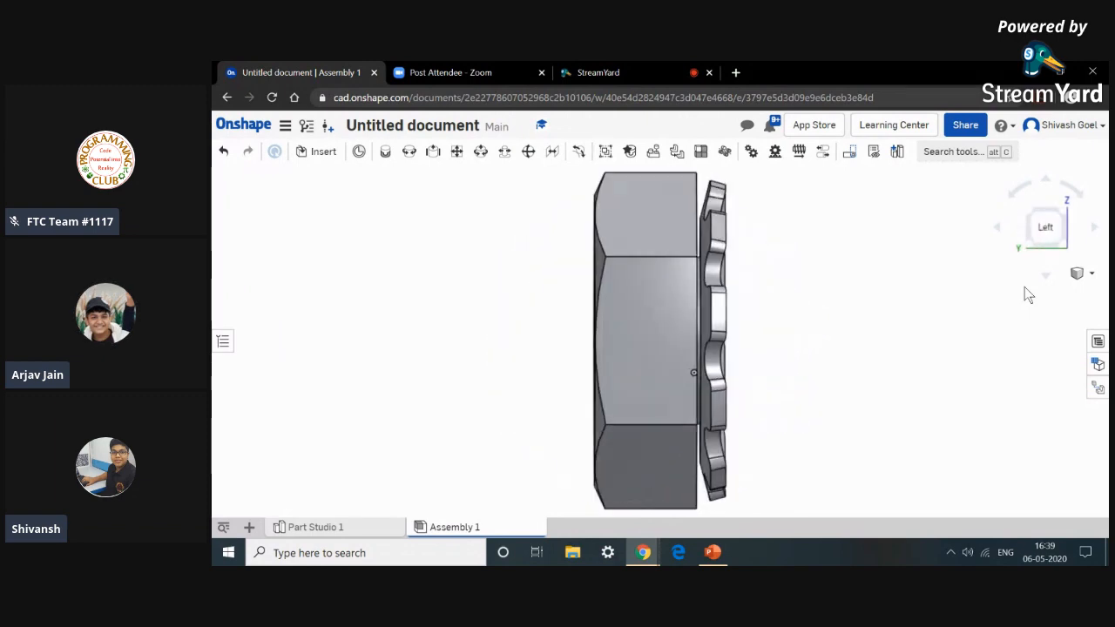
{"action": "key", "text": "shift+4"}
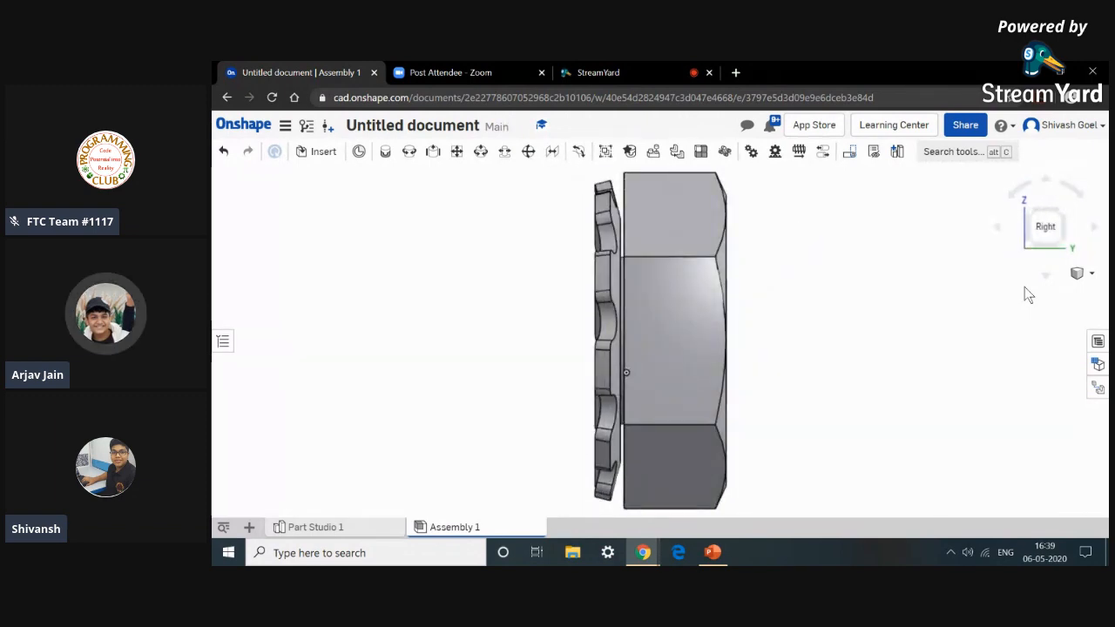
{"action": "key", "text": "shift+5"}
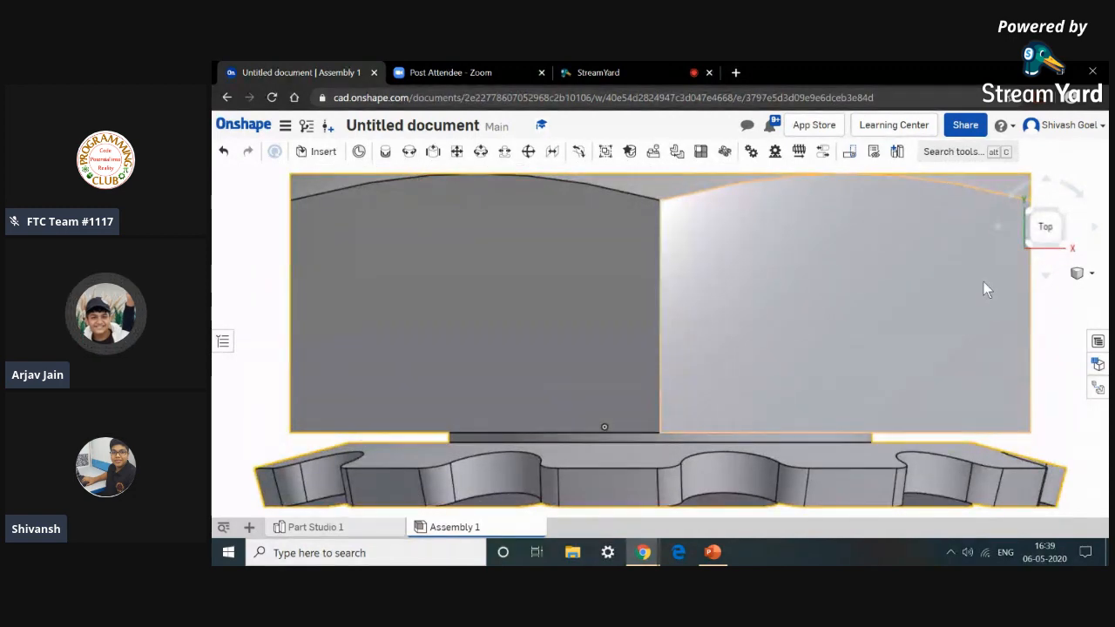
{"action": "scroll", "coordinate": [984, 279], "scroll_direction": "down", "scroll_amount": 3}
{"action": "key", "text": "shift+6"}
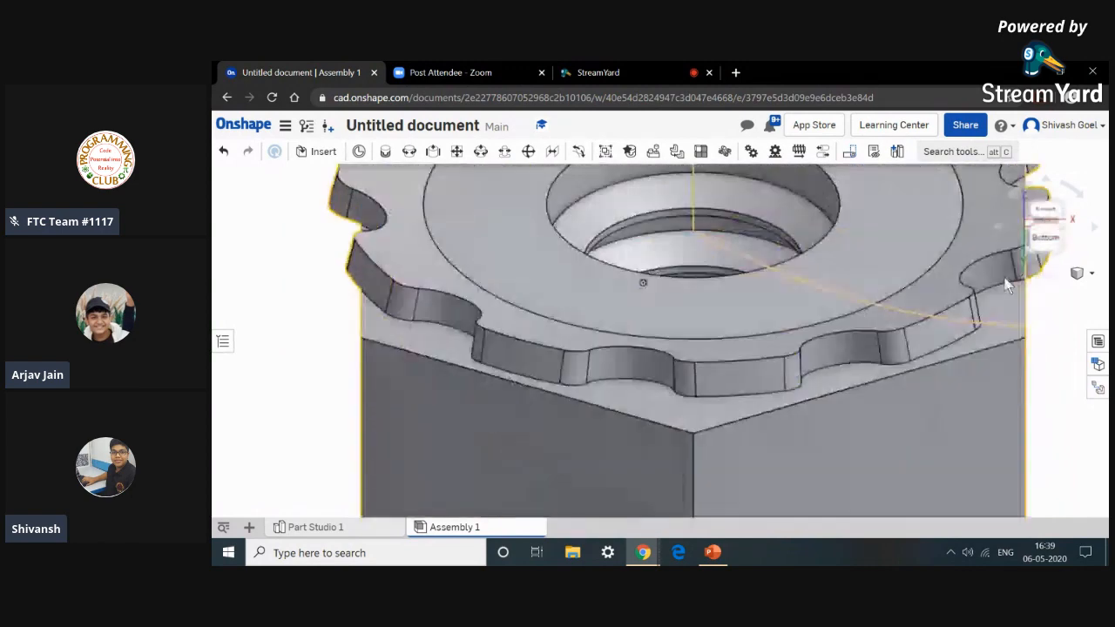
Zoom out of the bottom view of the nut and return it to the isometric view.
{"action": "scroll", "coordinate": [1041, 481], "scroll_direction": "down", "scroll_amount": 4}
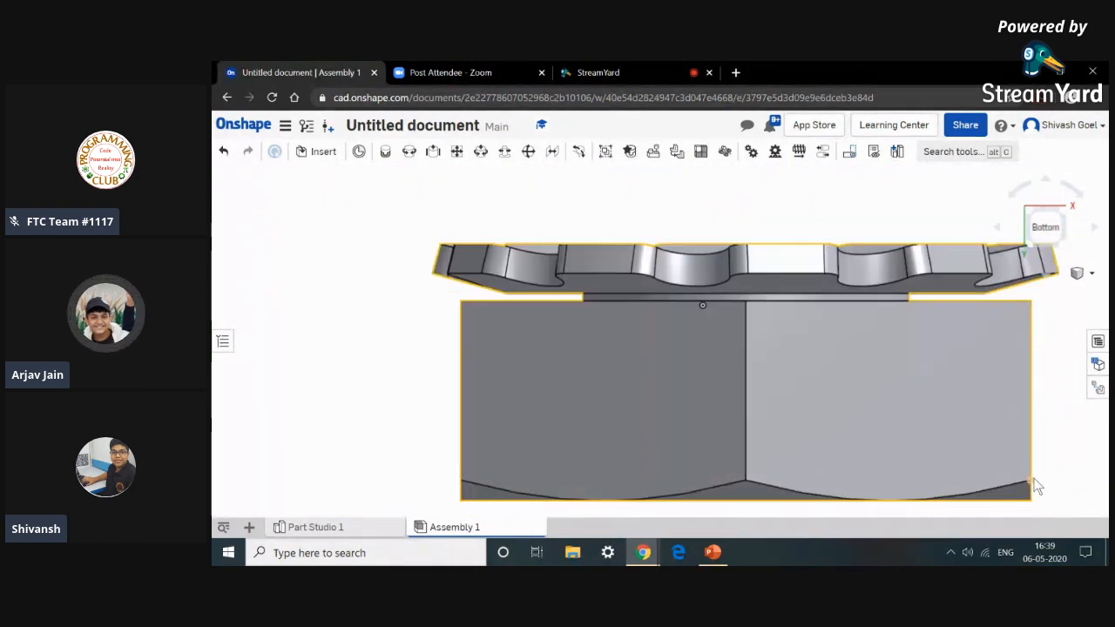
{"action": "middle_click_drag", "start_coordinate": [1036, 485], "coordinate": [998, 453]}
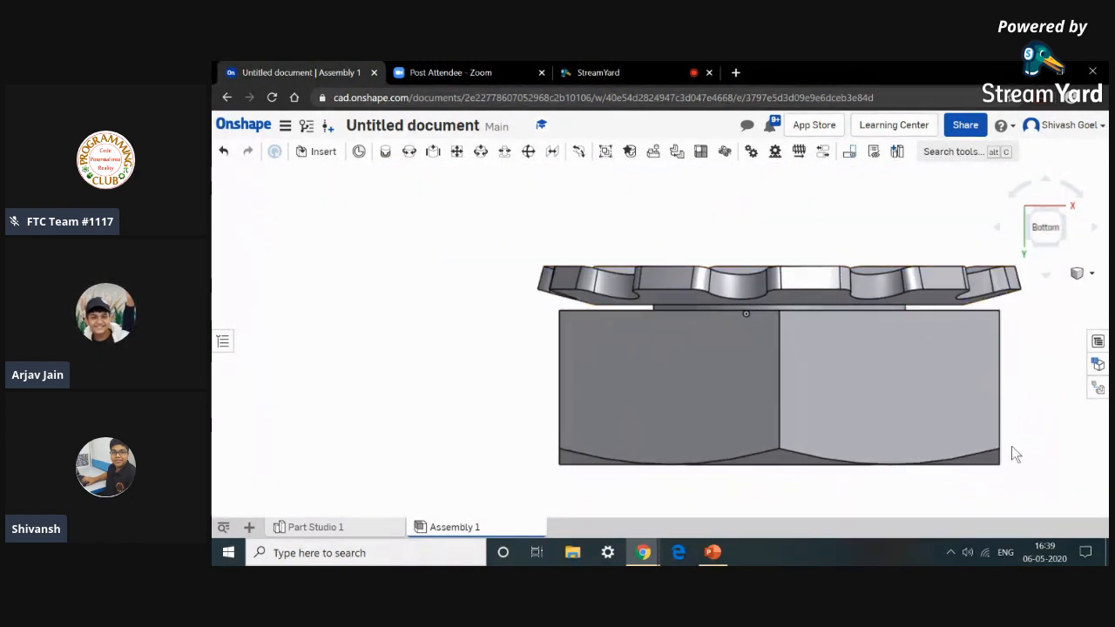
{"action": "key", "text": "shift+7"}
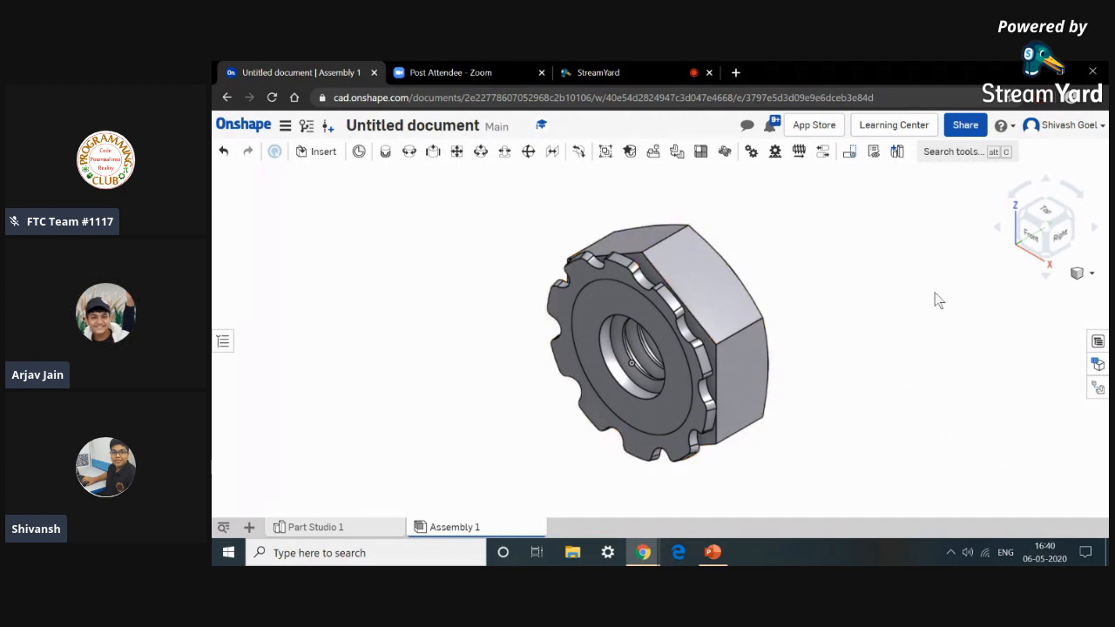
{"action": "right_click", "coordinate": [806, 289]}
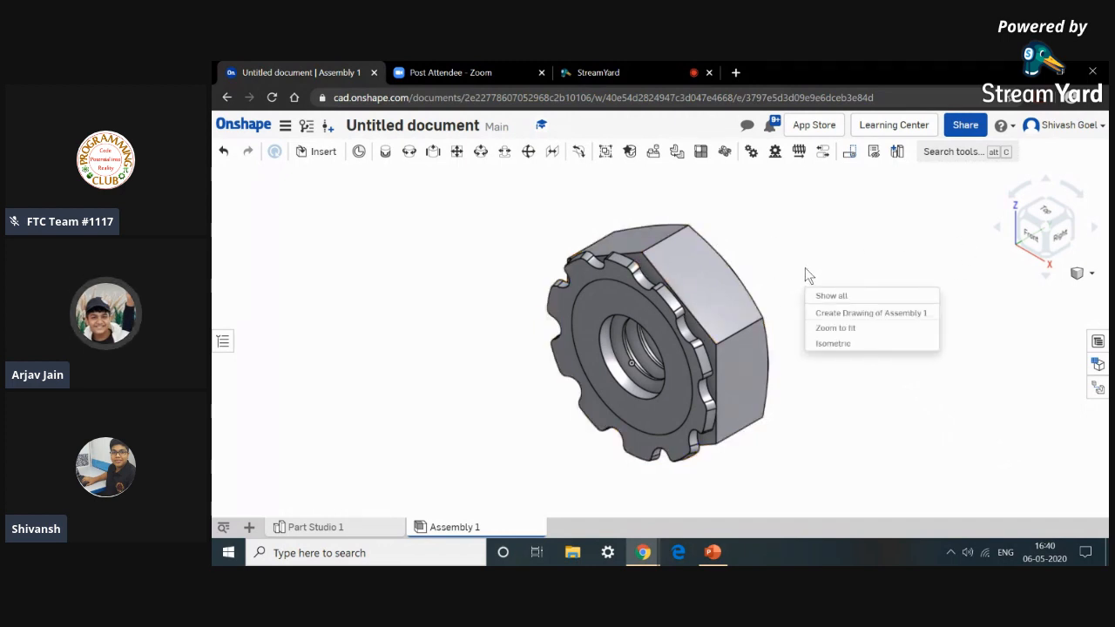
{"action": "left_click", "coordinate": [842, 342]}
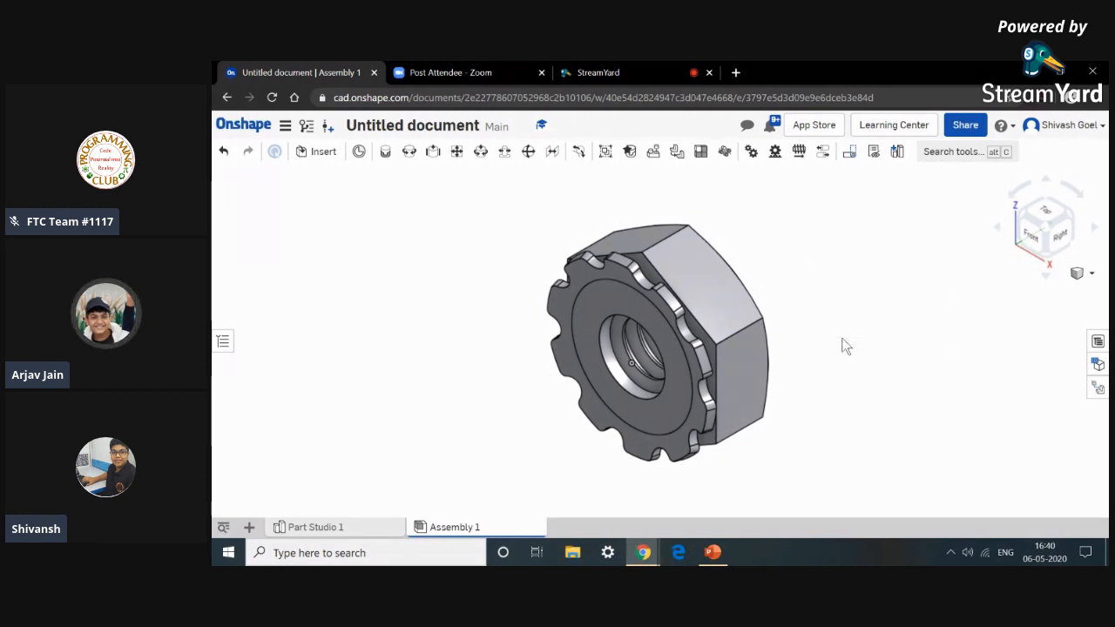
{"action": "right_click", "coordinate": [845, 345]}
{"action": "left_click", "coordinate": [875, 398]}
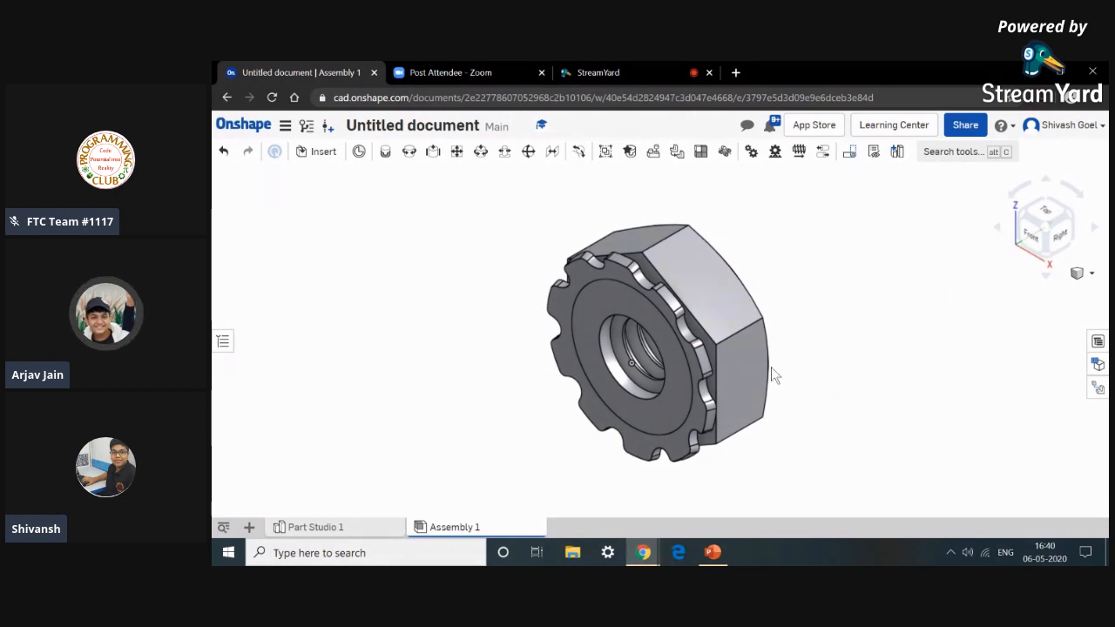
Switch the nut between the front, back and isometric views, including from the view options menu.
{"action": "key", "text": "shift+1"}
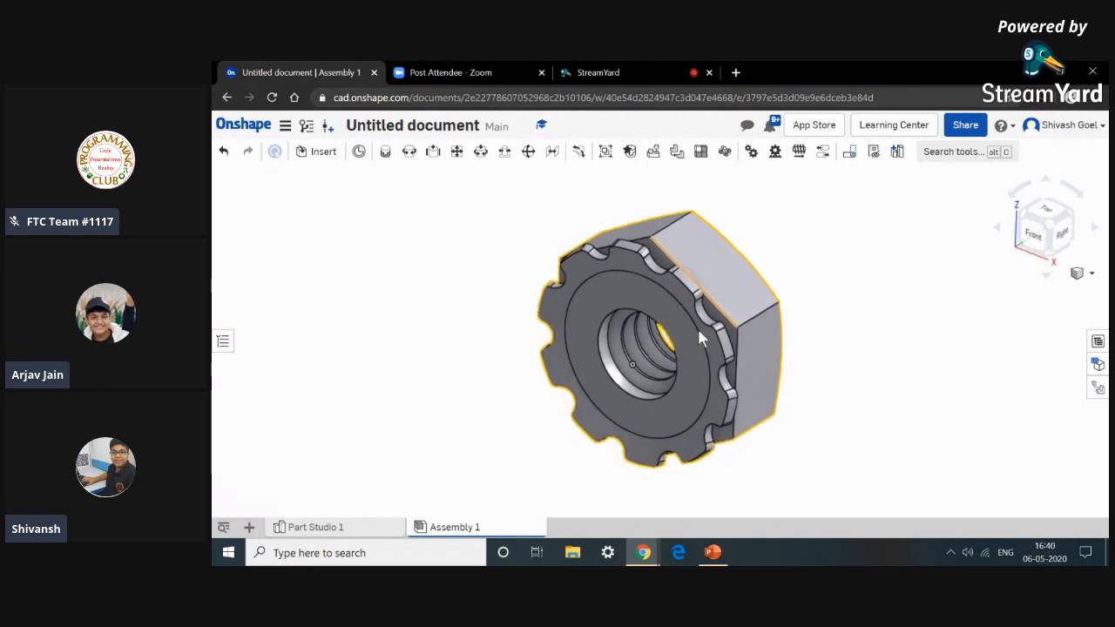
{"action": "right_click", "coordinate": [908, 338]}
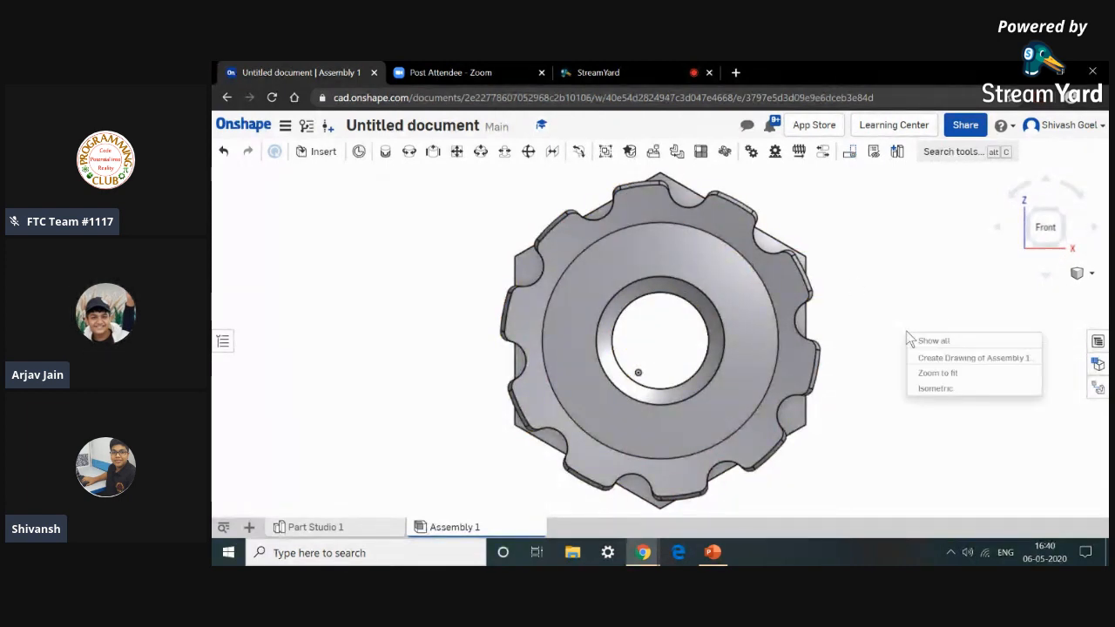
{"action": "left_click", "coordinate": [930, 389]}
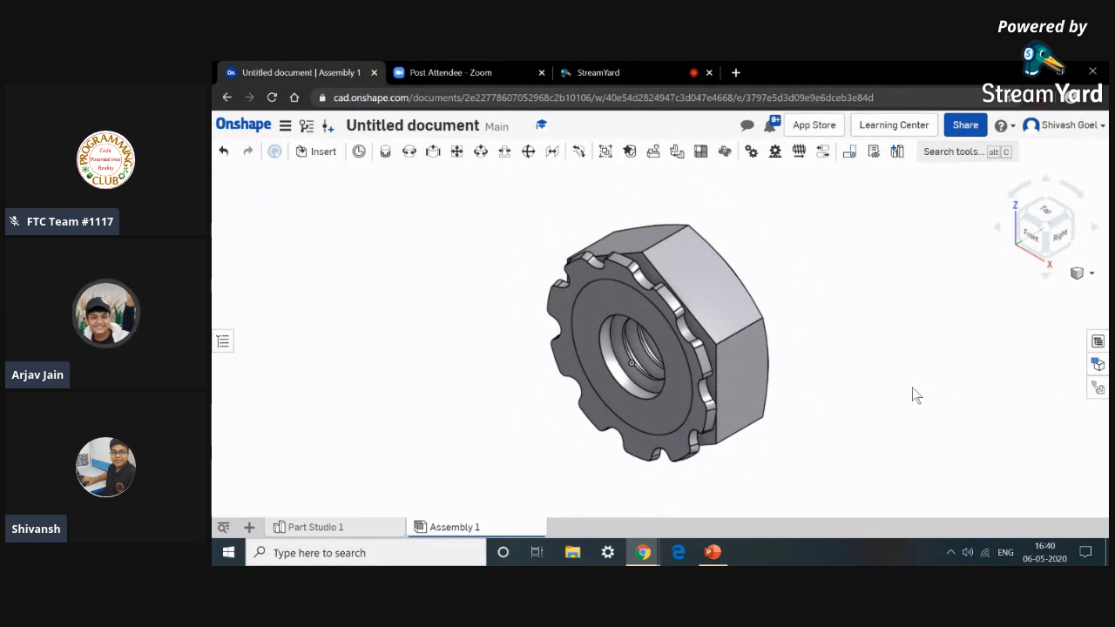
{"action": "key", "text": "shift+2"}
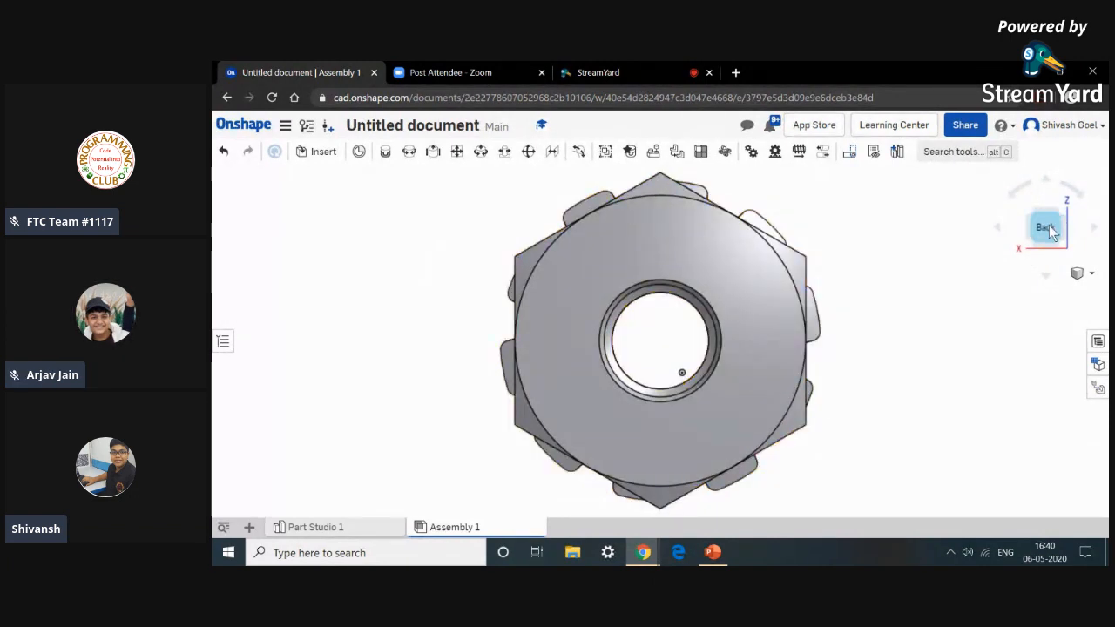
{"action": "left_click", "coordinate": [1081, 273]}
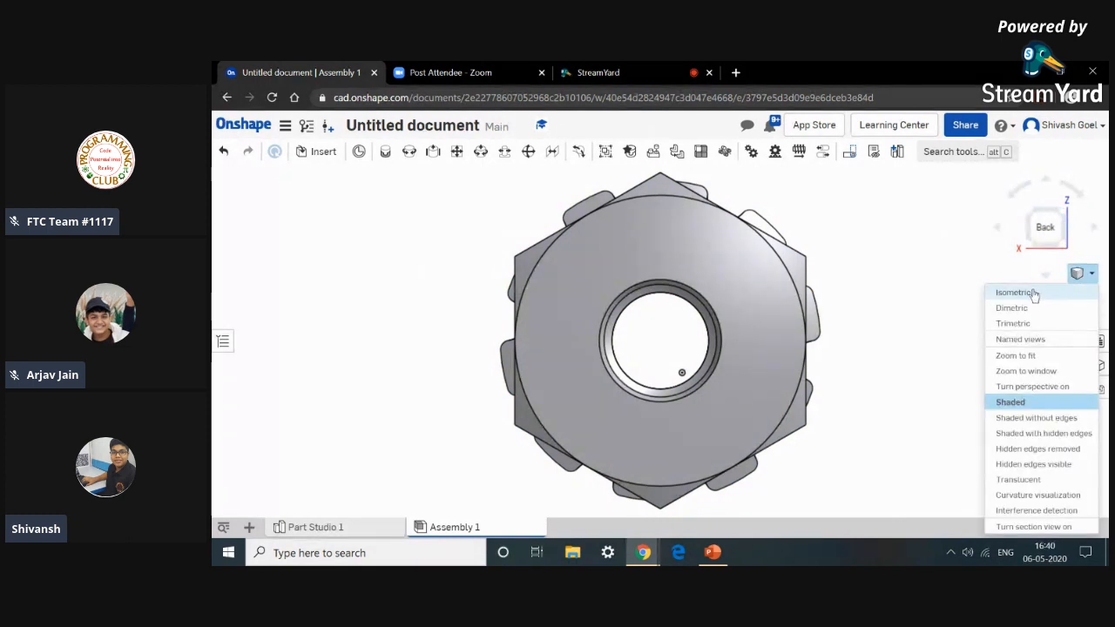
{"action": "left_click", "coordinate": [1076, 274]}
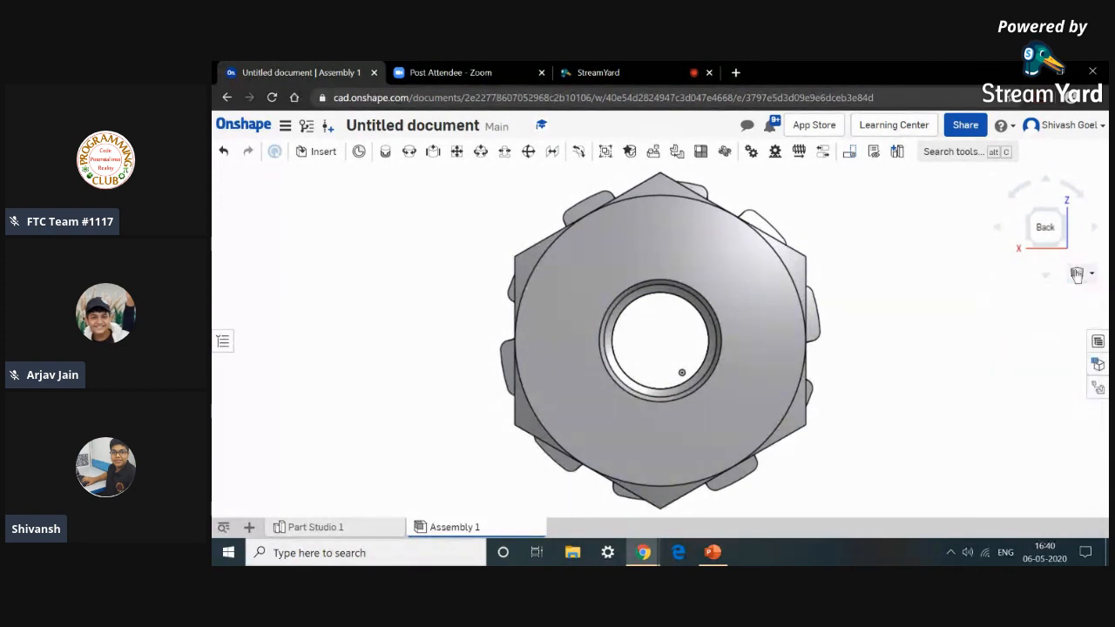
{"action": "left_click", "coordinate": [1076, 273]}
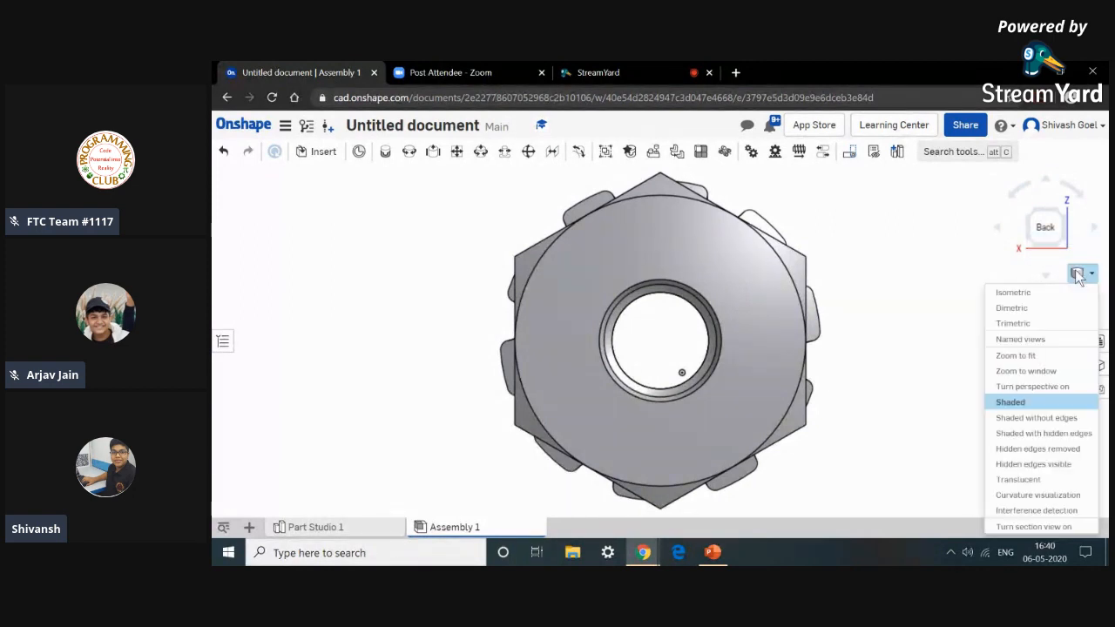
{"action": "left_click", "coordinate": [1036, 296]}
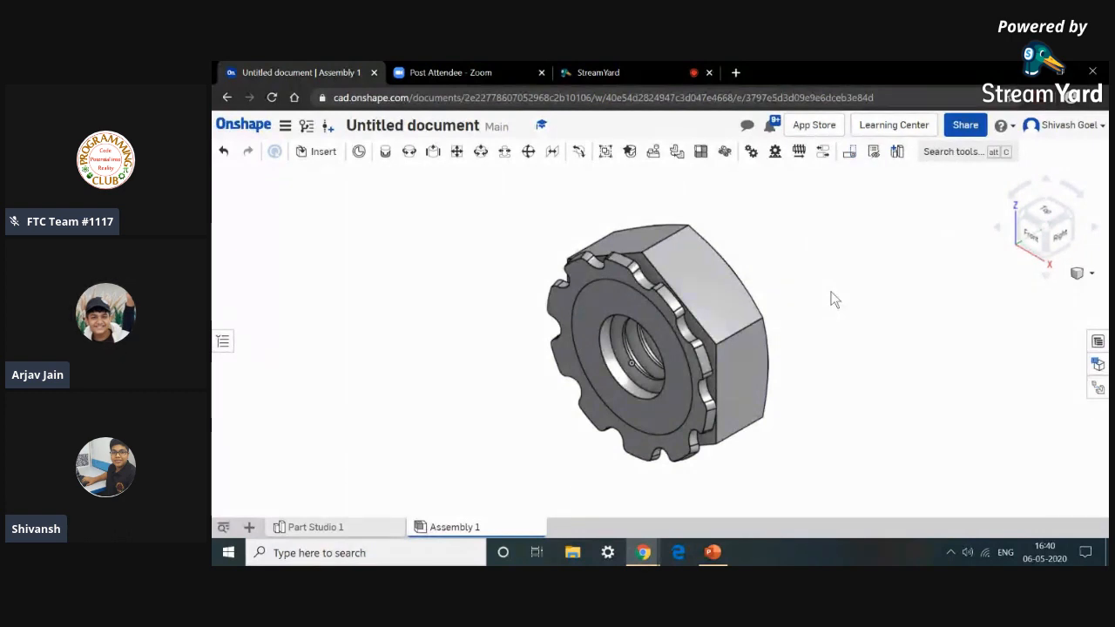
Open a new browser tab and go to firstinspires.org.
{"action": "left_click", "coordinate": [736, 73]}
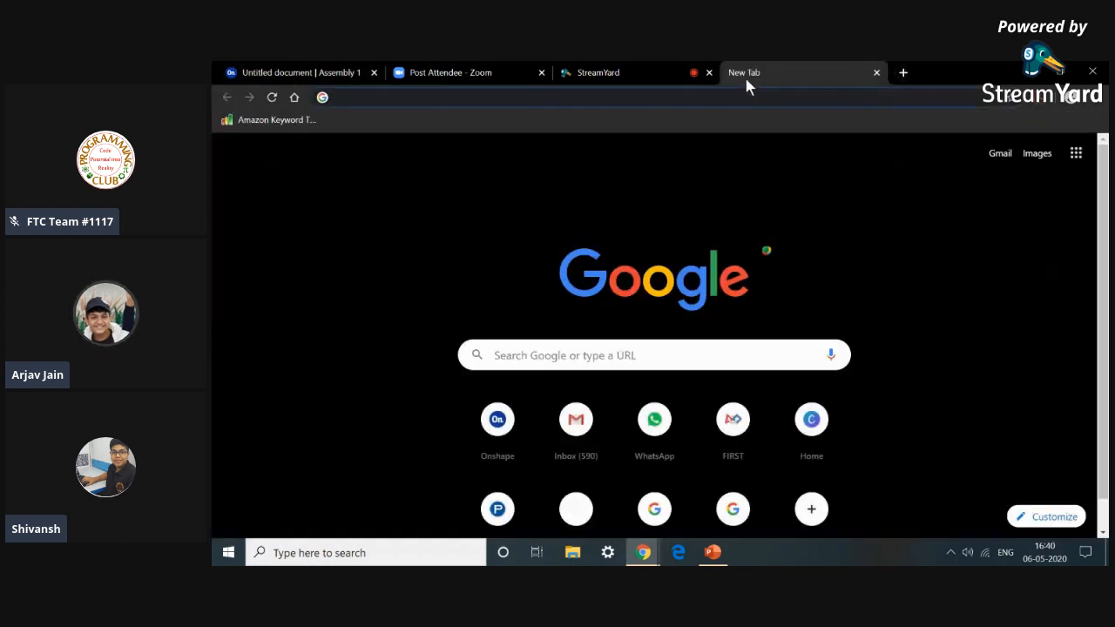
{"action": "type", "text": "firstinspires.org"}
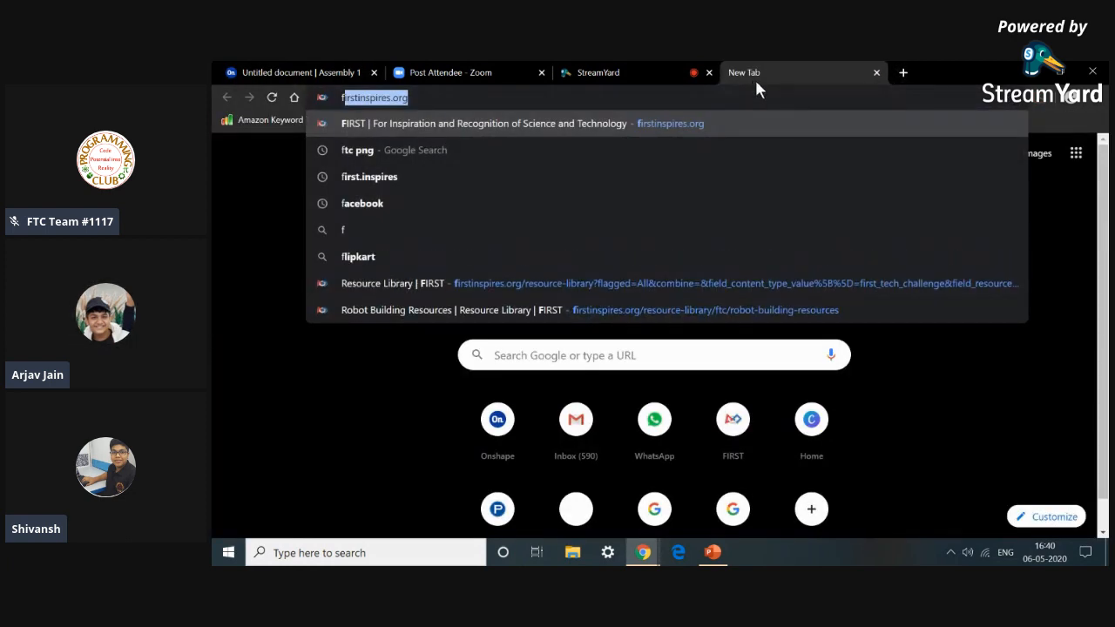
{"action": "key", "text": "Return"}
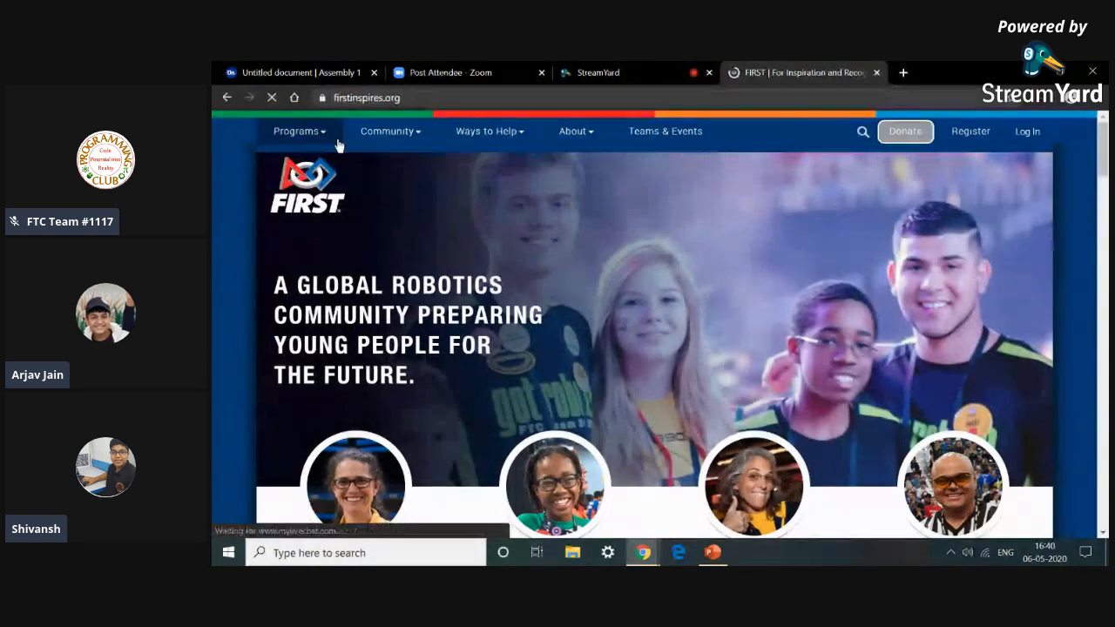
Open the FIRST Tech Challenge Resource Library from the Programs menu.
{"action": "mouse_move", "coordinate": [343, 148]}
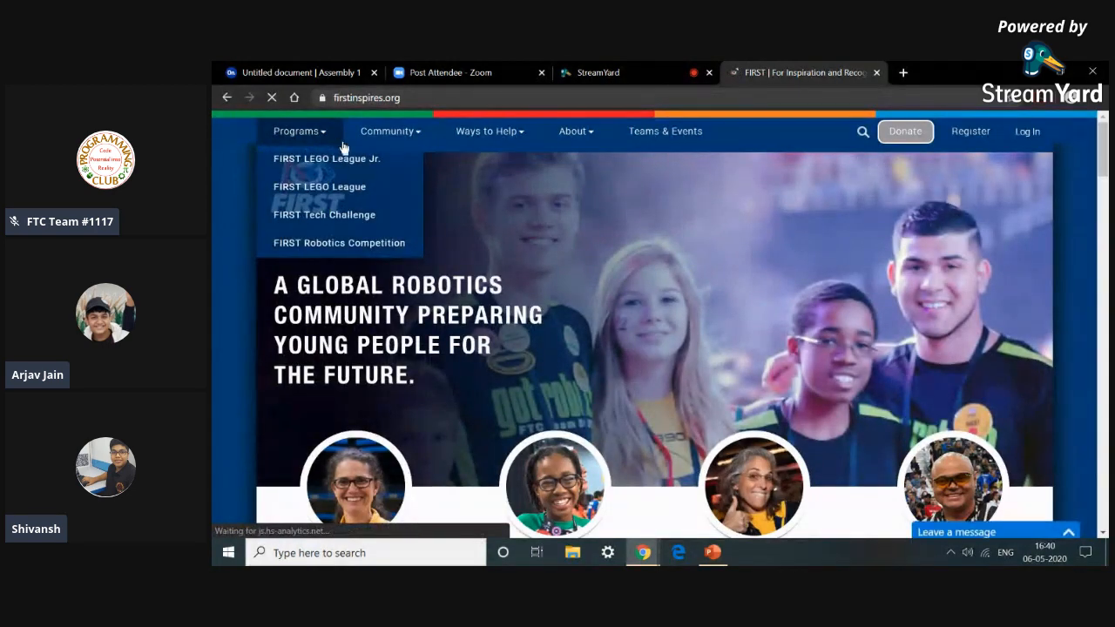
{"action": "mouse_move", "coordinate": [361, 216]}
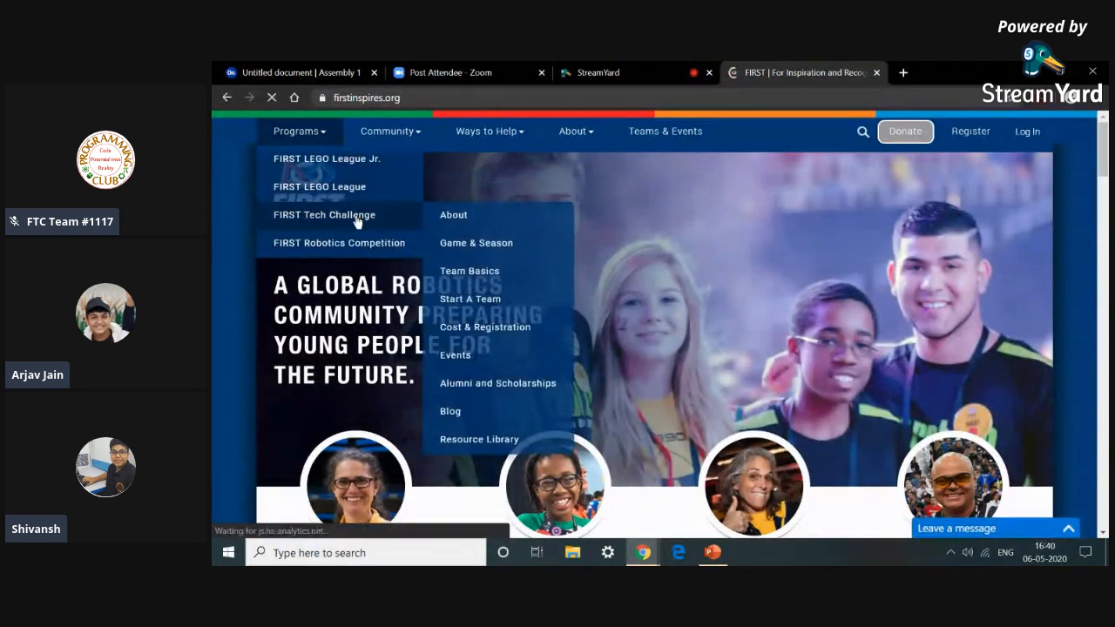
{"action": "left_click", "coordinate": [481, 439]}
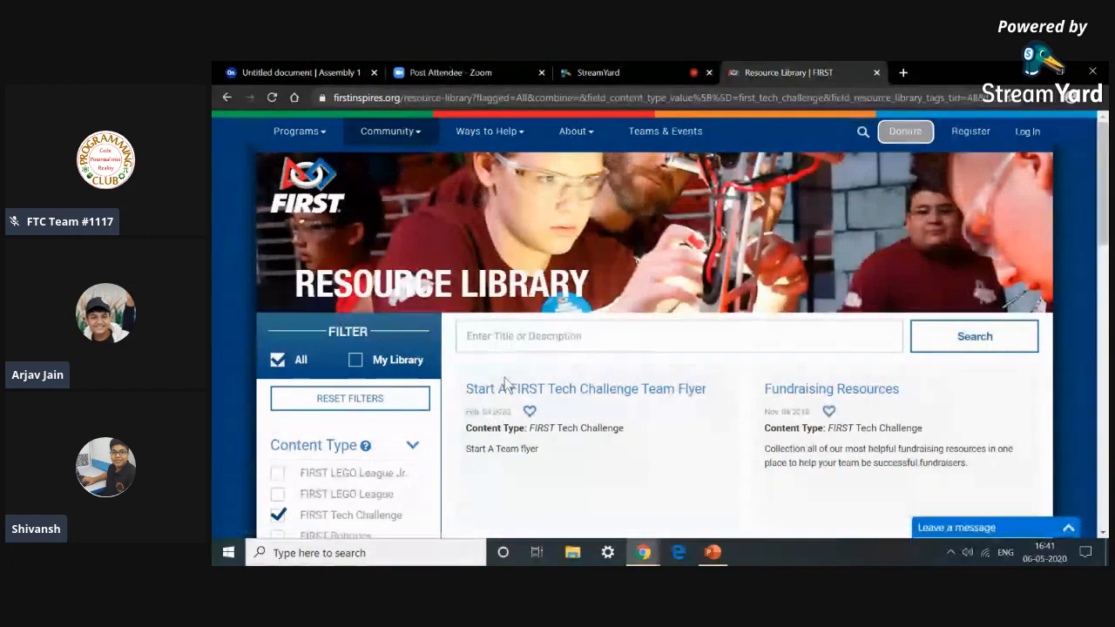
Open Robot Building Resources and then the Basic Bot Guide - TETRIX PDF.
{"action": "scroll", "coordinate": [505, 384], "scroll_direction": "down", "scroll_amount": 15}
{"action": "left_click", "coordinate": [563, 235]}
{"action": "scroll", "coordinate": [566, 241], "scroll_direction": "down", "scroll_amount": 3}
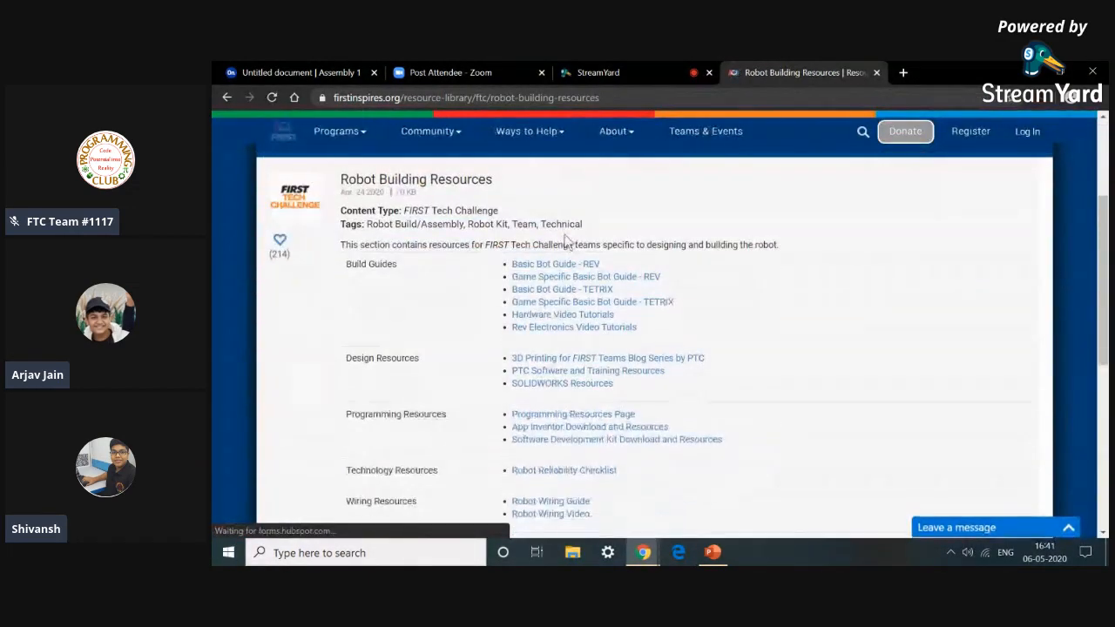
{"action": "left_click", "coordinate": [555, 288]}
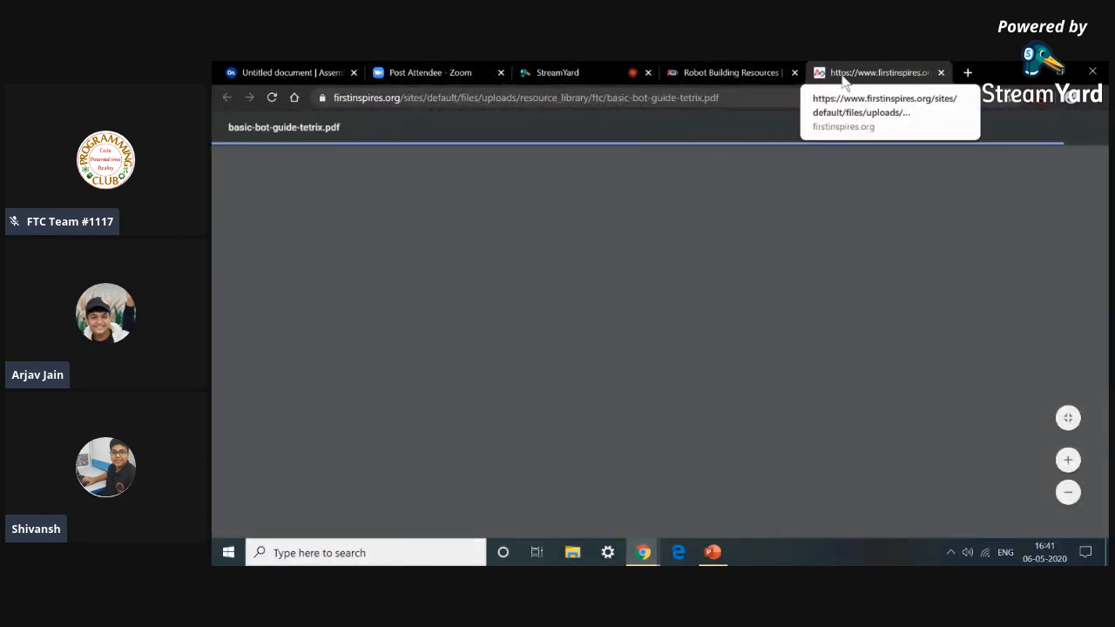
Return to Onshape's documents list and open the workspace of the basc bot (tetrix) document.
{"action": "left_click", "coordinate": [794, 72]}
{"action": "left_click", "coordinate": [240, 74]}
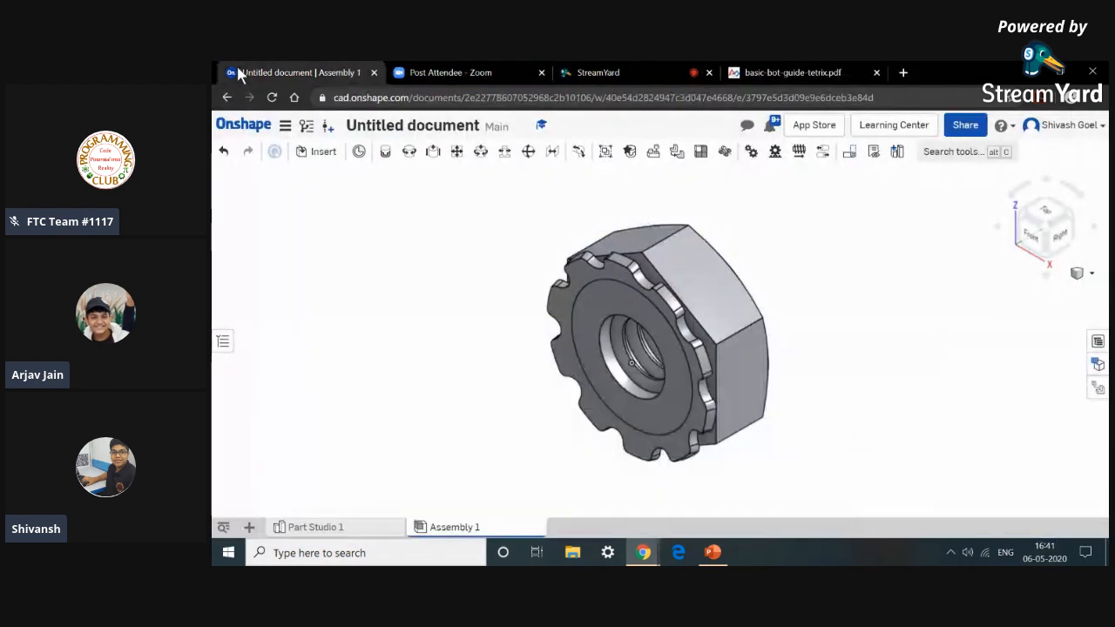
{"action": "left_click", "coordinate": [305, 155]}
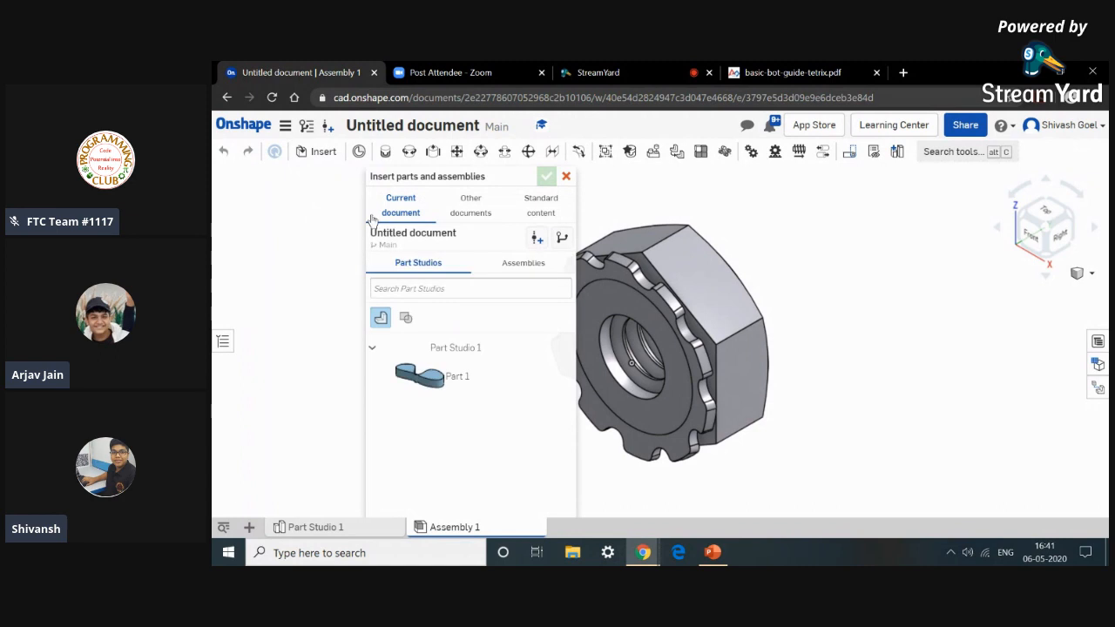
{"action": "left_click", "coordinate": [243, 127]}
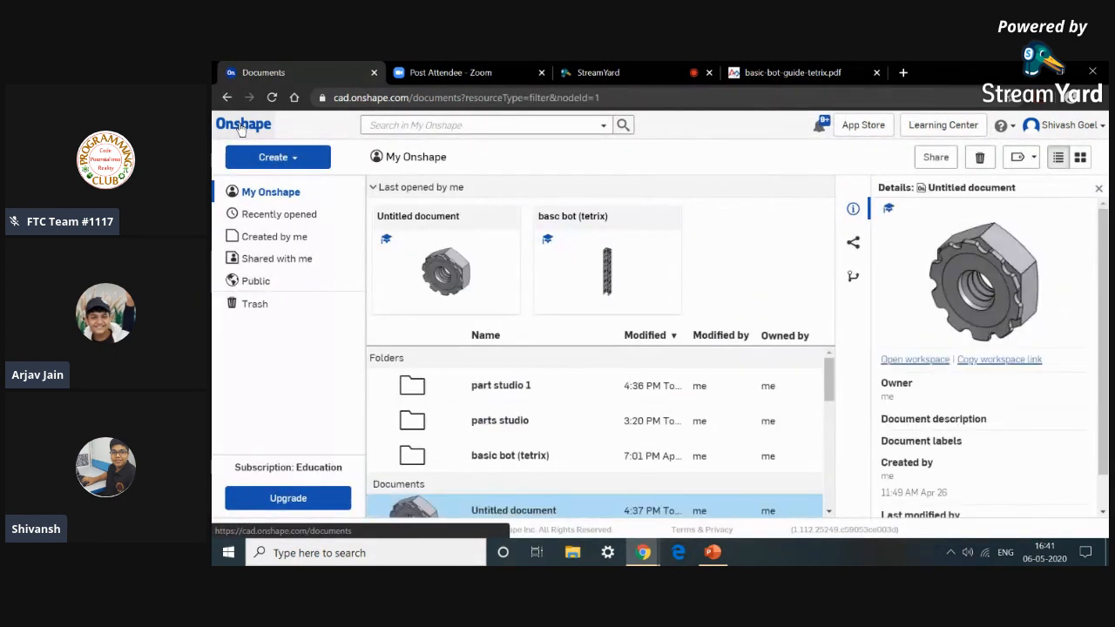
{"action": "left_click", "coordinate": [544, 258]}
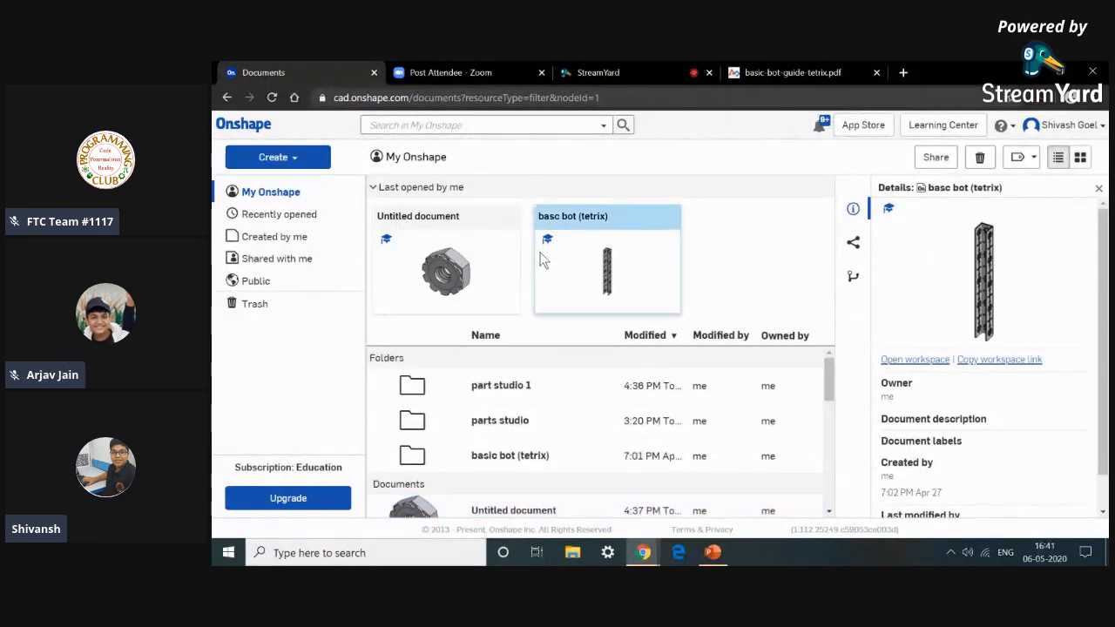
{"action": "left_click", "coordinate": [898, 360]}
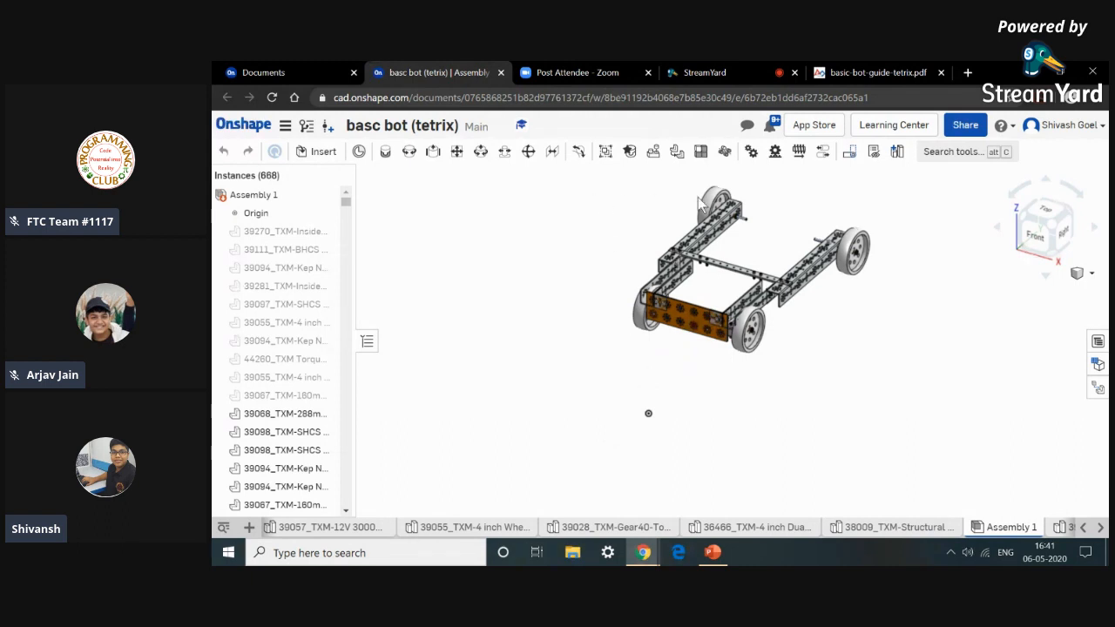
Box-select the robot's parts in the viewport and hide them.
{"action": "left_click_drag", "start_coordinate": [582, 182], "coordinate": [917, 397]}
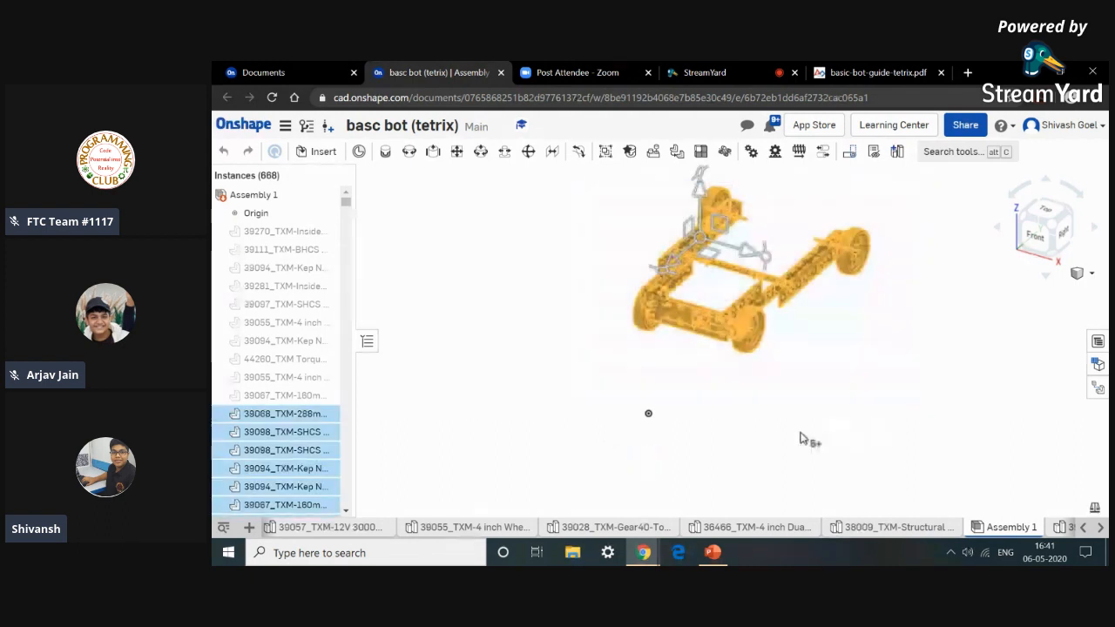
{"action": "right_click", "coordinate": [801, 438]}
{"action": "left_click", "coordinate": [865, 147]}
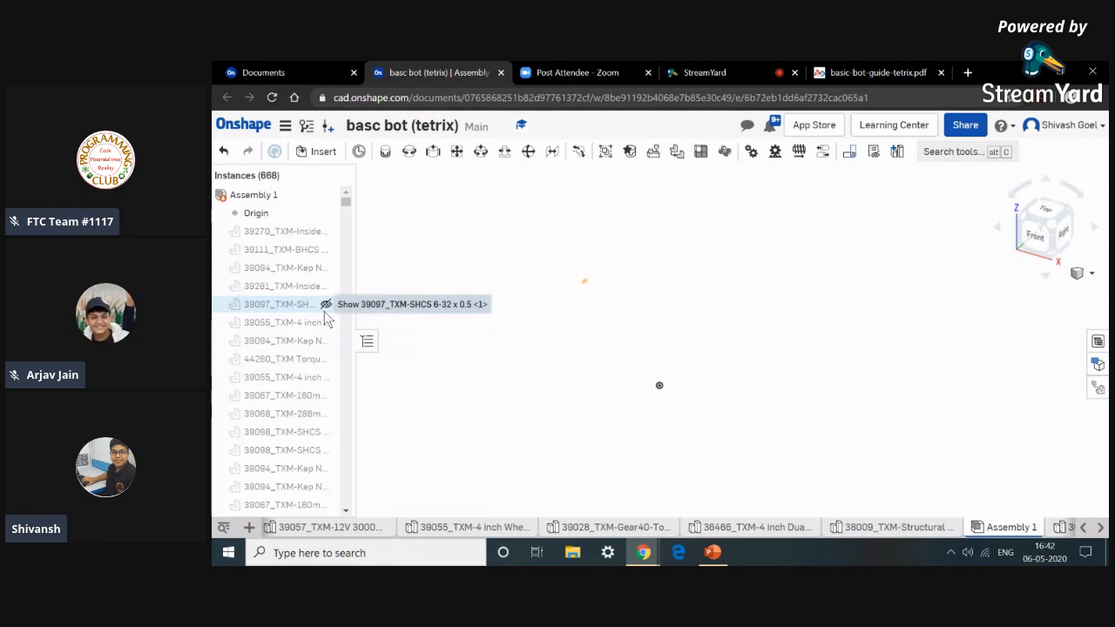
Switch to the TETRIX basic bot guide PDF and scroll through its contents and first build step.
{"action": "left_click", "coordinate": [879, 72]}
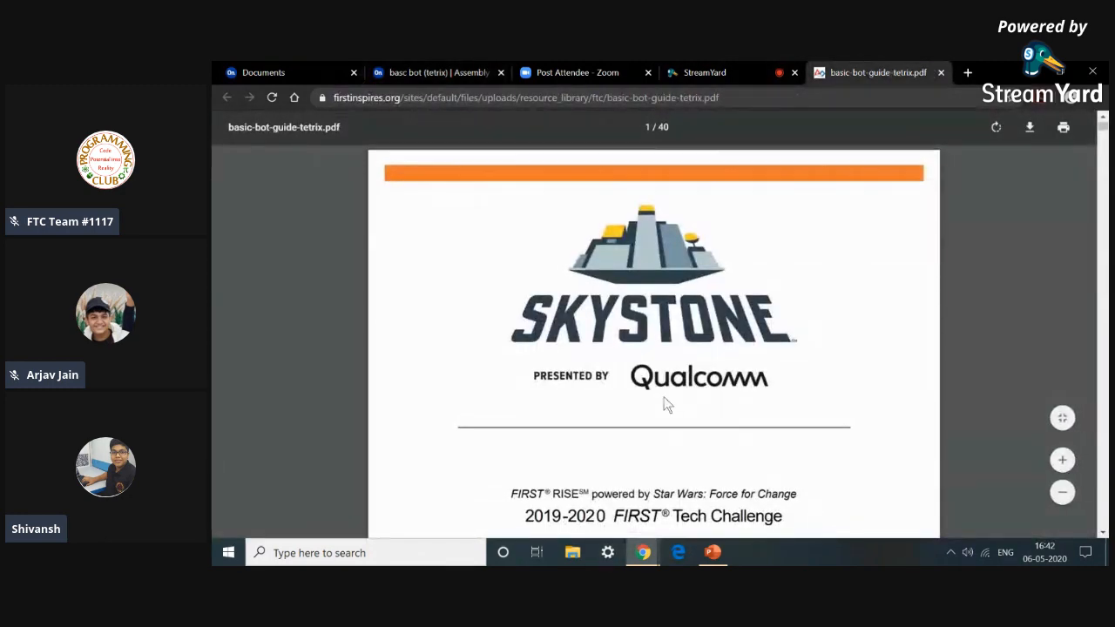
{"action": "scroll", "coordinate": [665, 358], "scroll_direction": "down", "scroll_amount": 20}
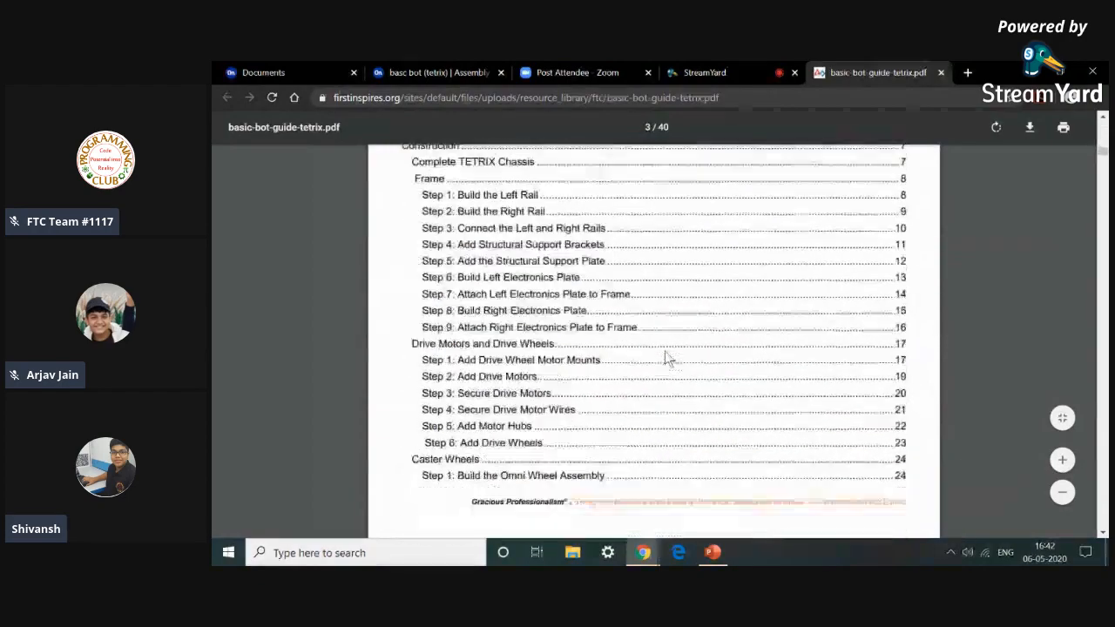
{"action": "scroll", "coordinate": [665, 357], "scroll_direction": "down", "scroll_amount": 15}
{"action": "scroll", "coordinate": [665, 358], "scroll_direction": "down", "scroll_amount": 15}
{"action": "scroll", "coordinate": [665, 358], "scroll_direction": "up", "scroll_amount": 5}
{"action": "scroll", "coordinate": [665, 358], "scroll_direction": "down", "scroll_amount": 3}
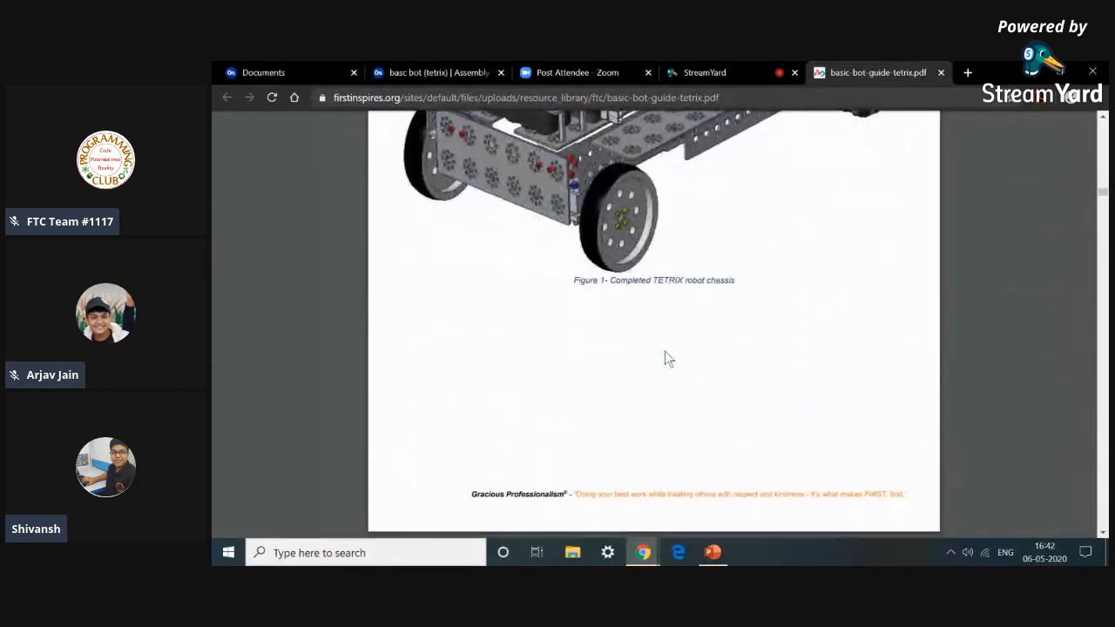
{"action": "scroll", "coordinate": [664, 353], "scroll_direction": "down", "scroll_amount": 8}
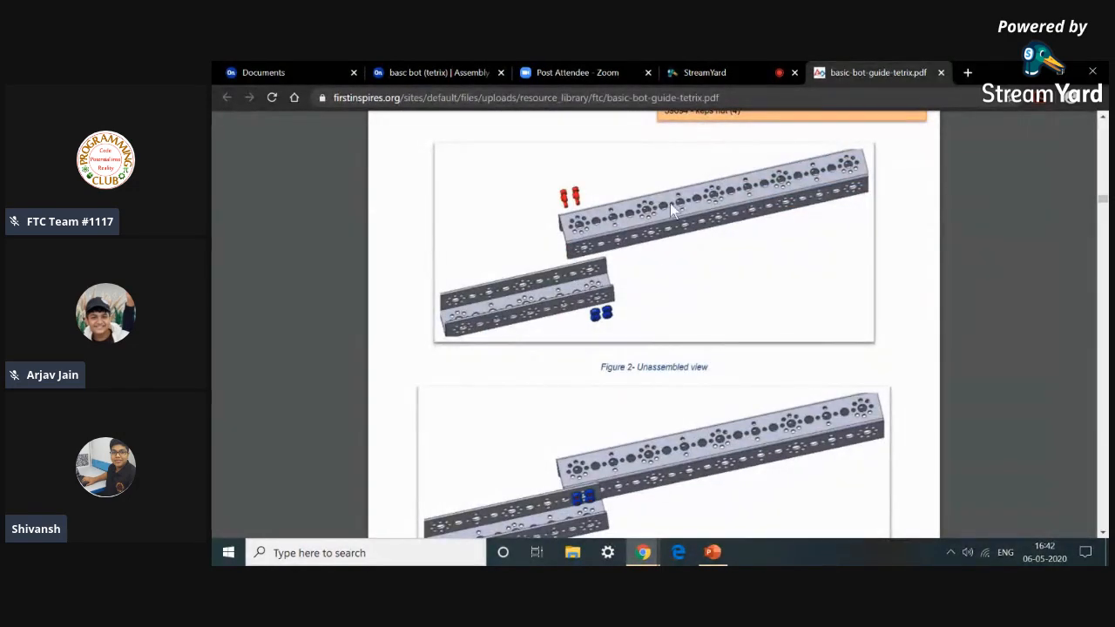
Open the Insert parts and assemblies dialog and compare its Part Studios list with the guide's Step 1 parts list.
{"action": "left_click", "coordinate": [408, 70]}
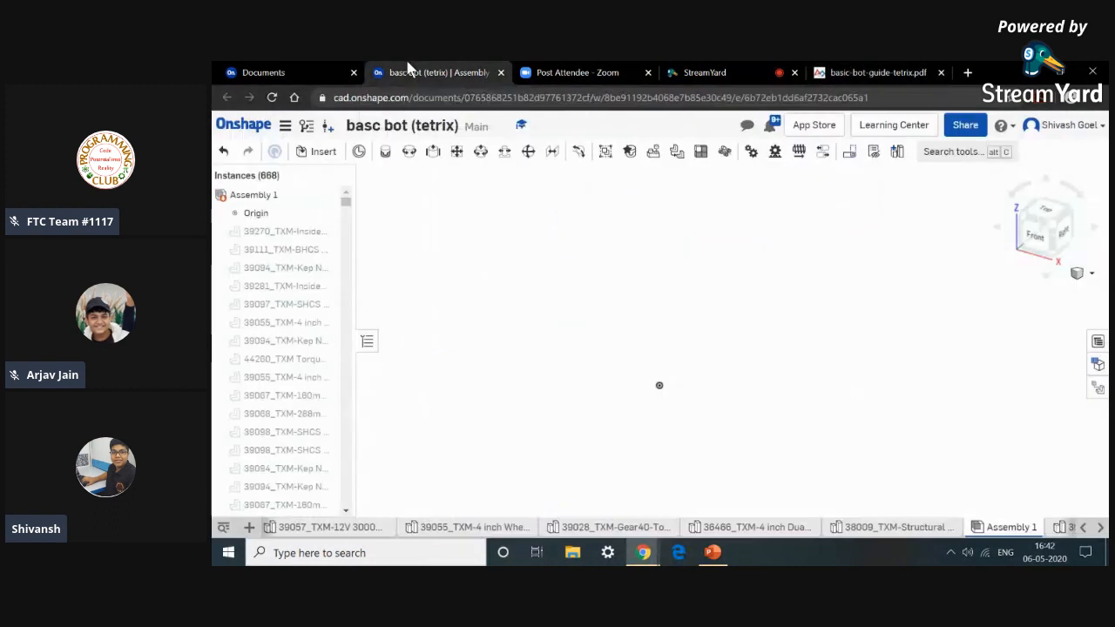
{"action": "left_click", "coordinate": [319, 157]}
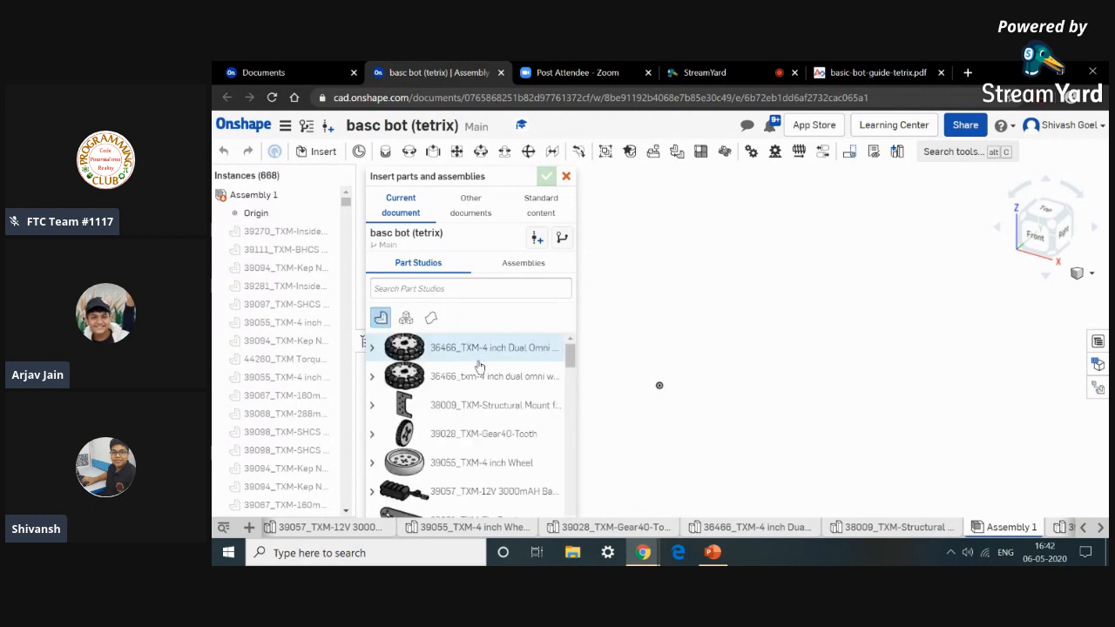
{"action": "scroll", "coordinate": [479, 366], "scroll_direction": "down", "scroll_amount": 5}
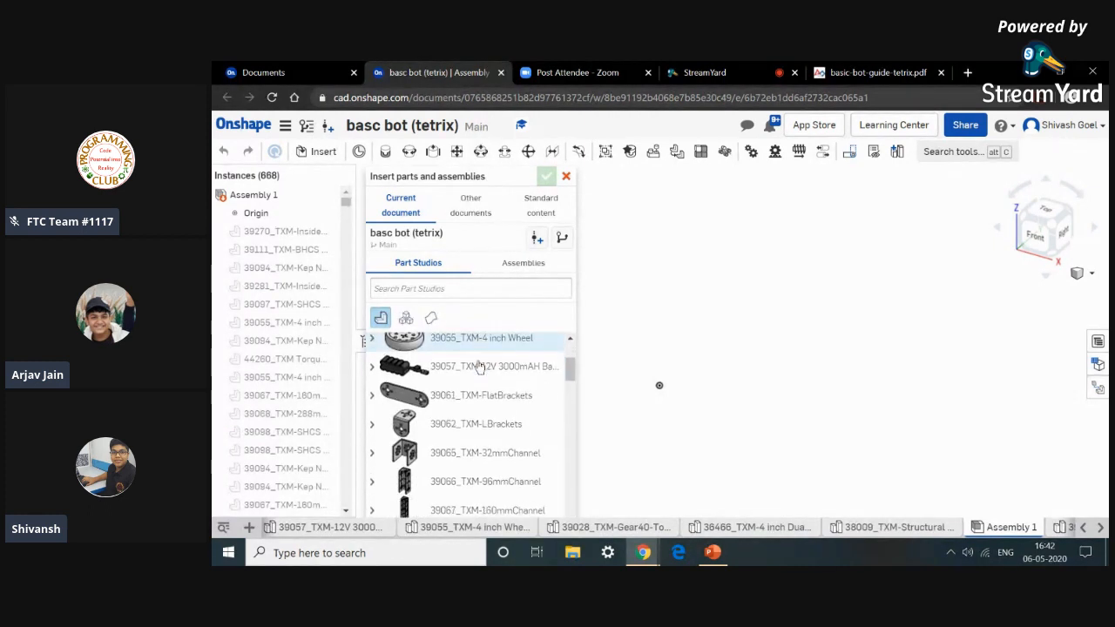
{"action": "scroll", "coordinate": [479, 366], "scroll_direction": "down", "scroll_amount": 3}
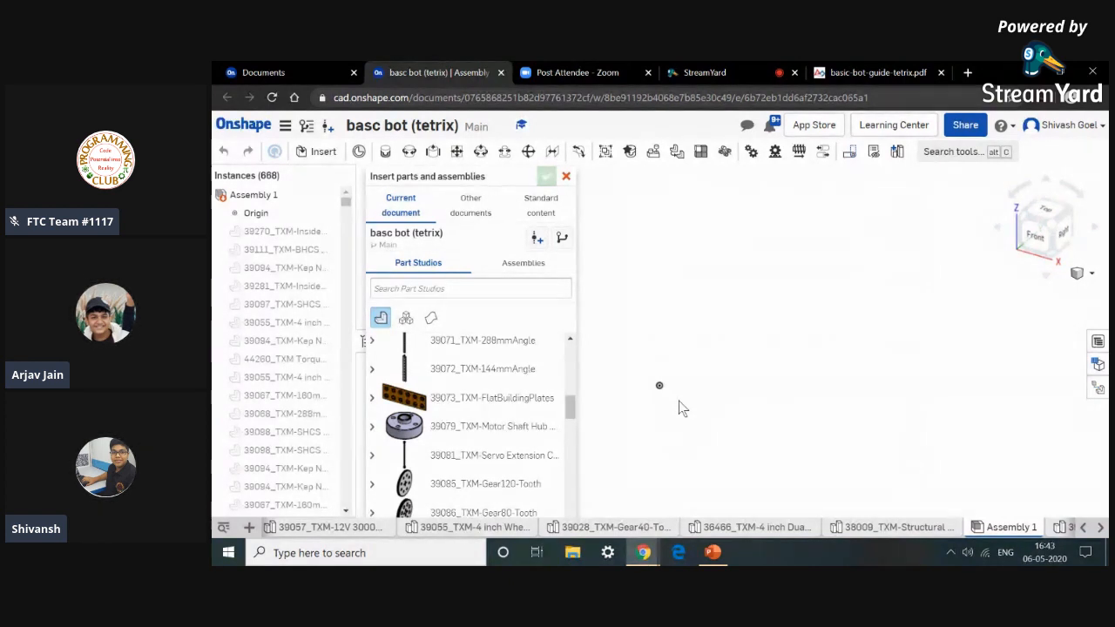
{"action": "left_click", "coordinate": [910, 72]}
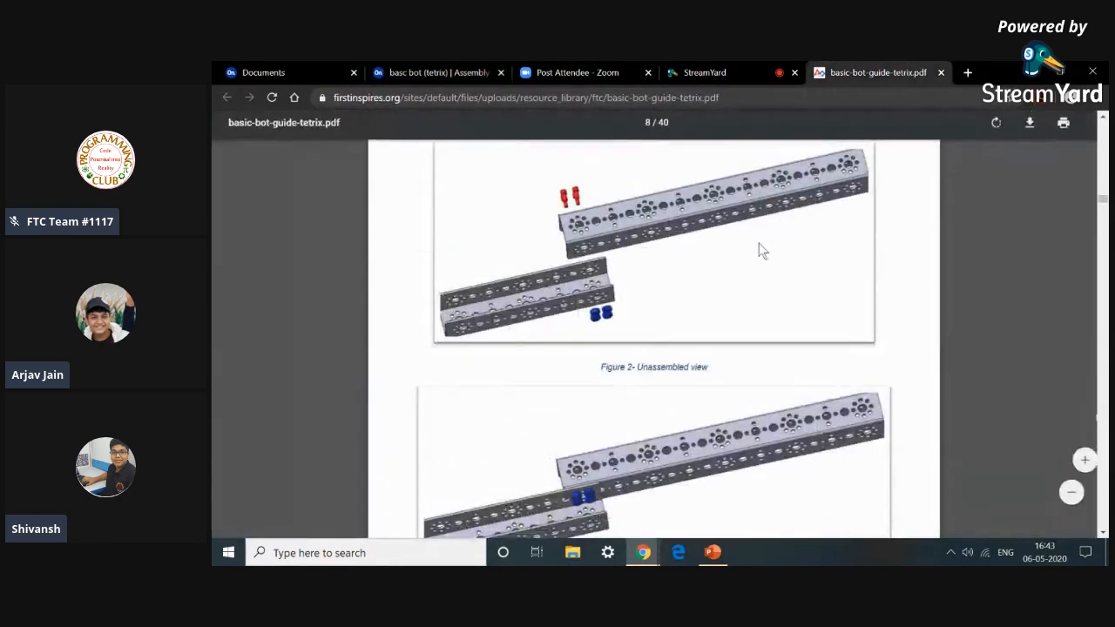
{"action": "scroll", "coordinate": [722, 237], "scroll_direction": "up", "scroll_amount": 1}
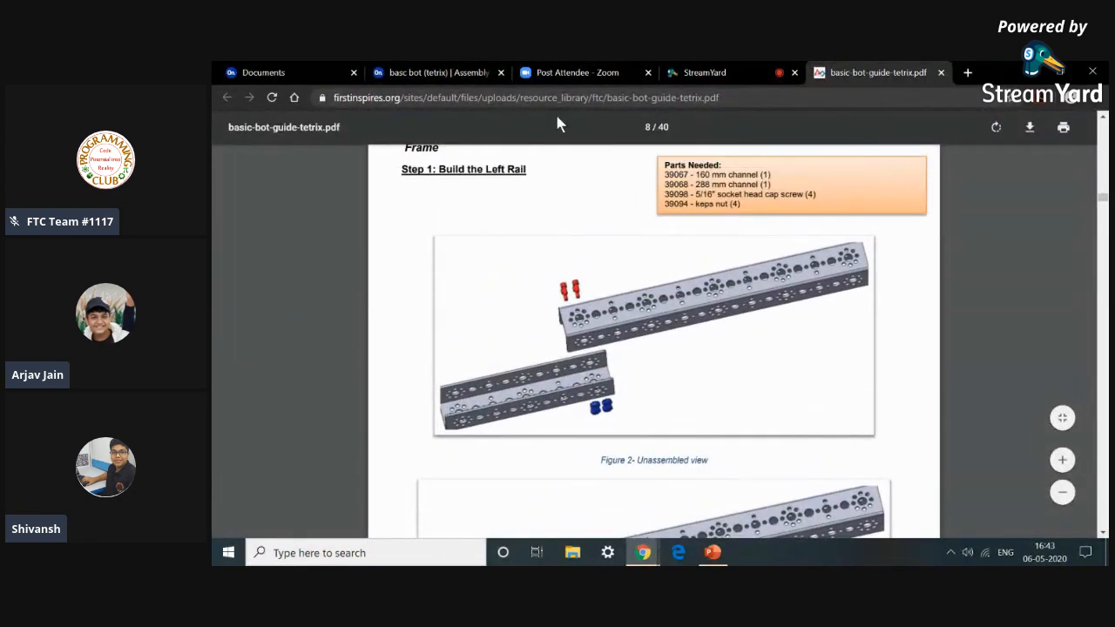
{"action": "left_click", "coordinate": [484, 72]}
{"action": "scroll", "coordinate": [469, 433], "scroll_direction": "down", "scroll_amount": 5}
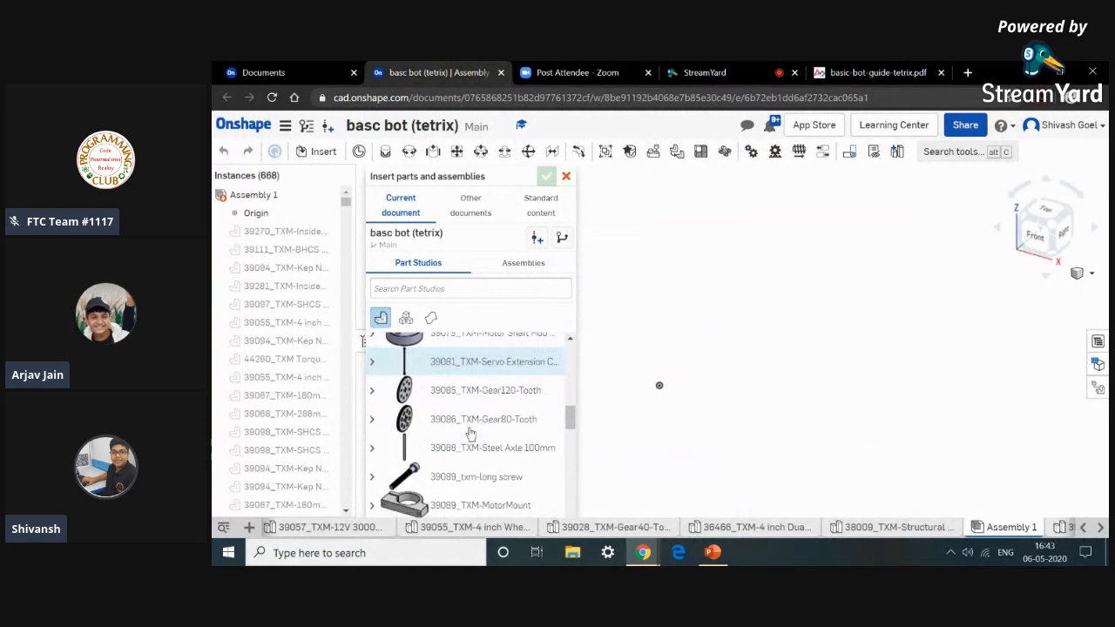
{"action": "left_click", "coordinate": [835, 71]}
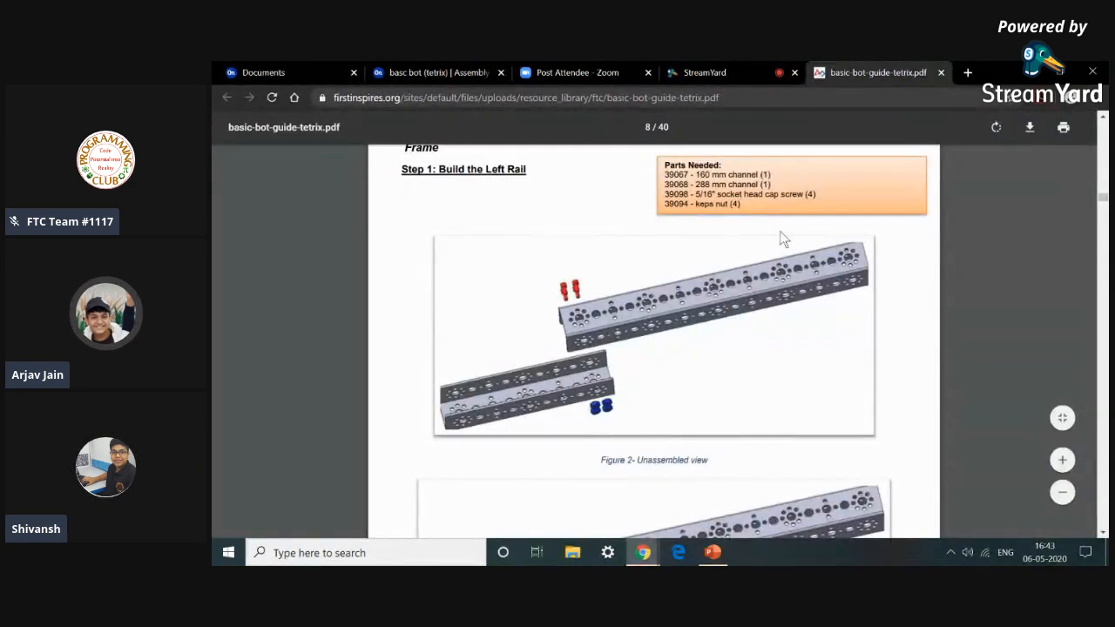
{"action": "scroll", "coordinate": [783, 238], "scroll_direction": "up", "scroll_amount": 1}
{"action": "scroll", "coordinate": [778, 231], "scroll_direction": "down", "scroll_amount": 3}
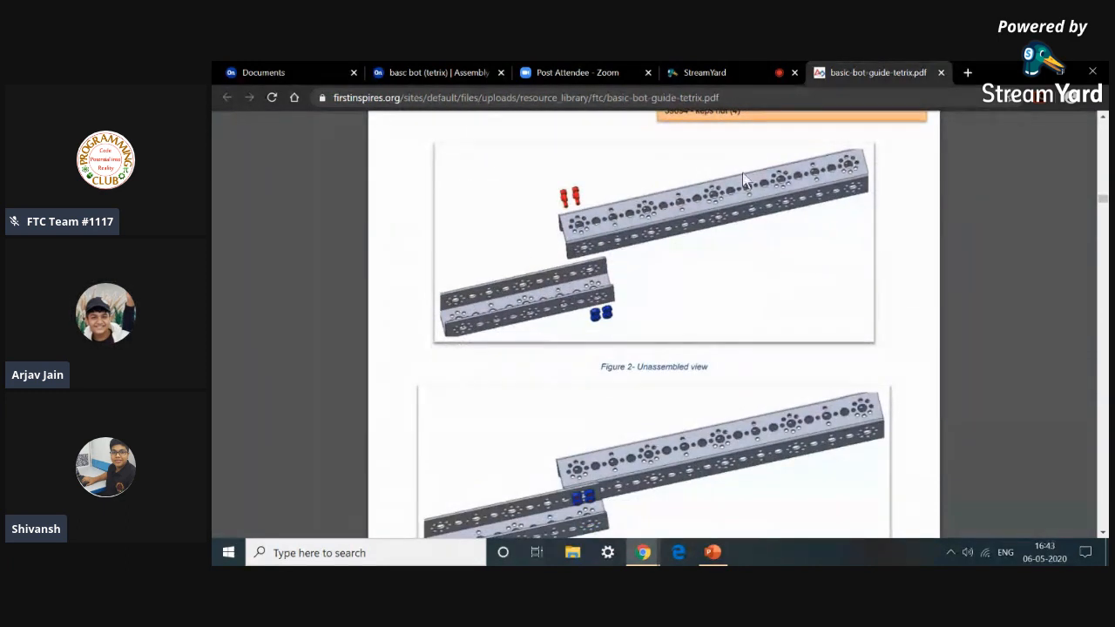
Insert a 39067_TXM-160mmChannel into the assembly beside the origin.
{"action": "left_click", "coordinate": [452, 73]}
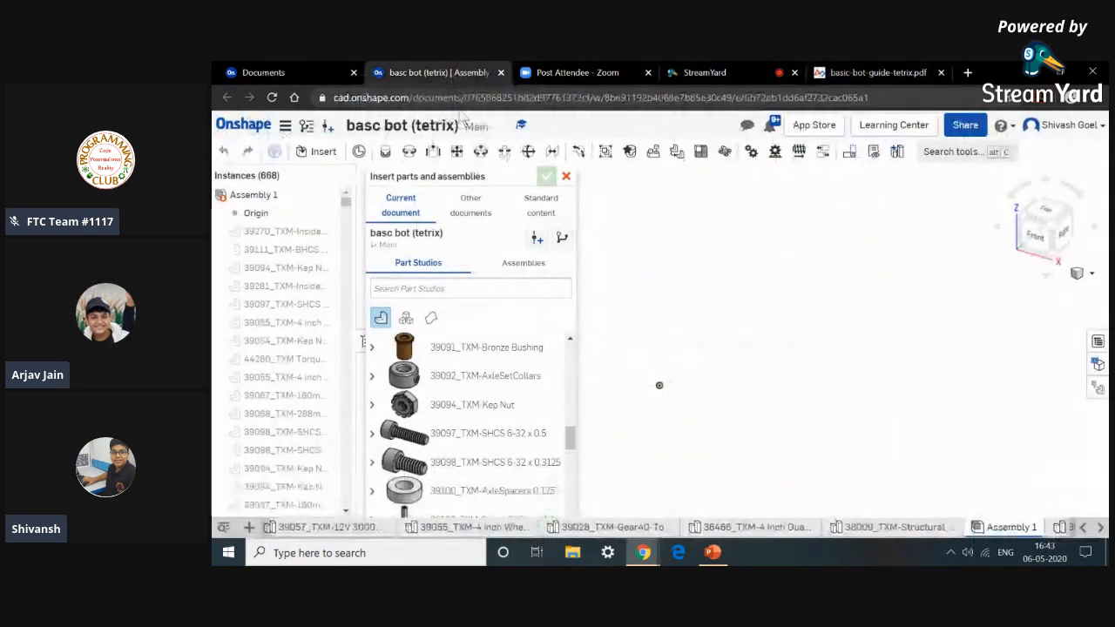
{"action": "scroll", "coordinate": [471, 361], "scroll_direction": "down", "scroll_amount": 3}
{"action": "scroll", "coordinate": [471, 360], "scroll_direction": "down", "scroll_amount": 5}
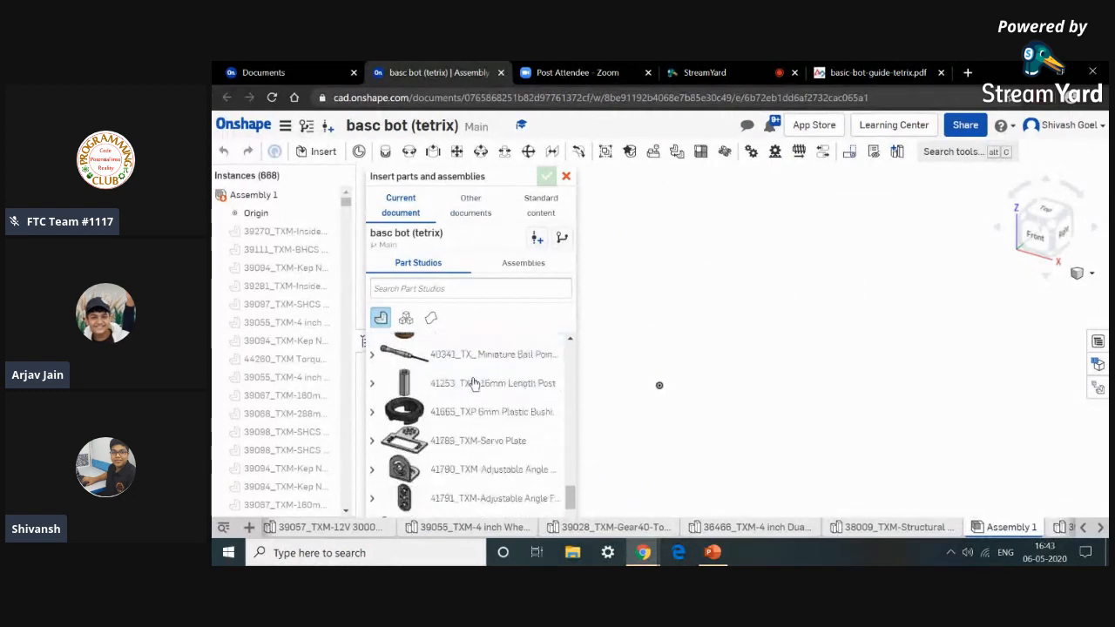
{"action": "scroll", "coordinate": [474, 383], "scroll_direction": "up", "scroll_amount": 8}
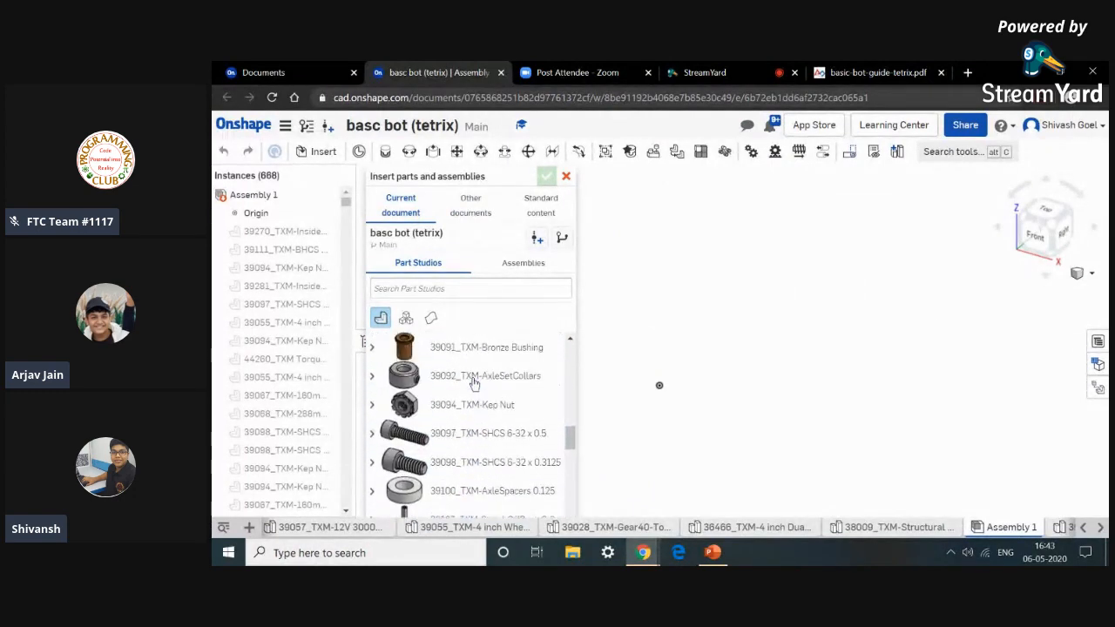
{"action": "scroll", "coordinate": [474, 383], "scroll_direction": "up", "scroll_amount": 3}
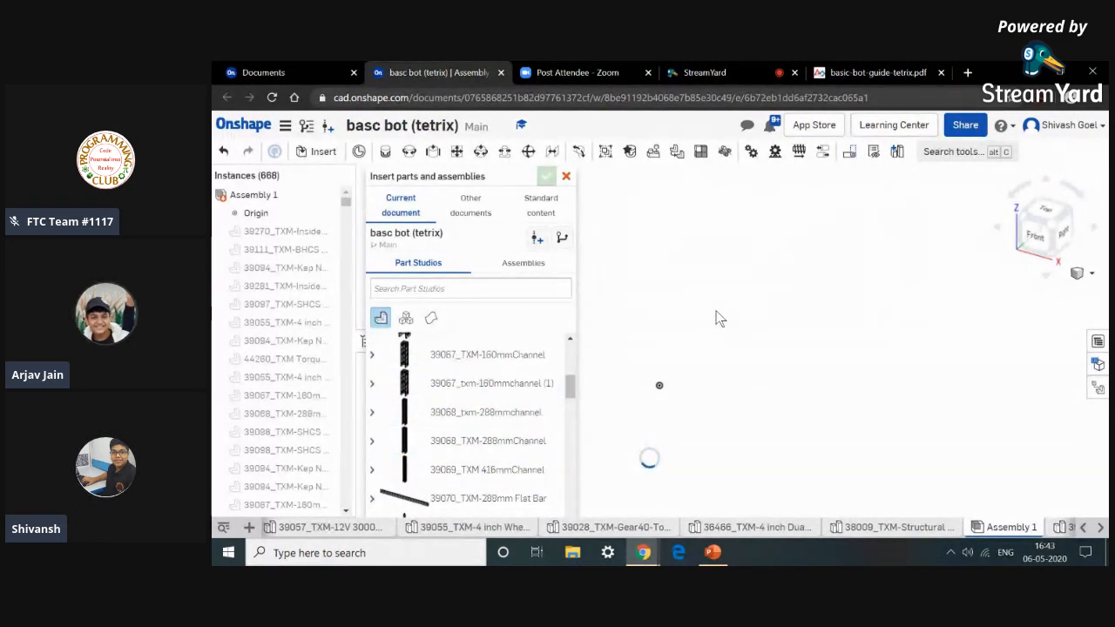
{"action": "left_click", "coordinate": [780, 333]}
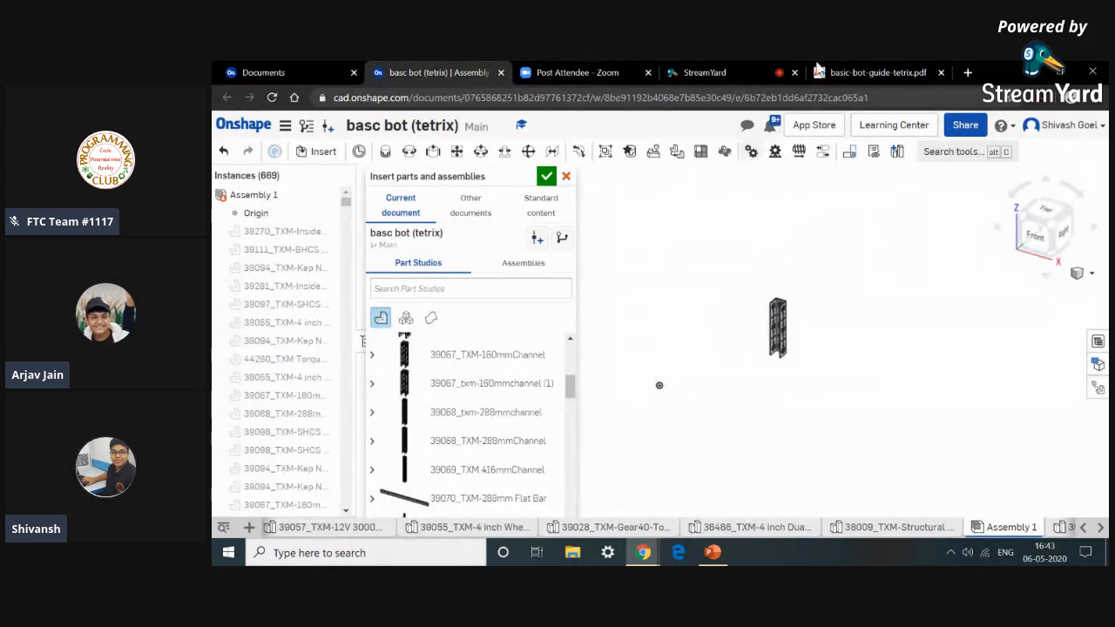
Check the guide's parts list and insert a 39068 288 mm channel into the assembly.
{"action": "left_click", "coordinate": [906, 69]}
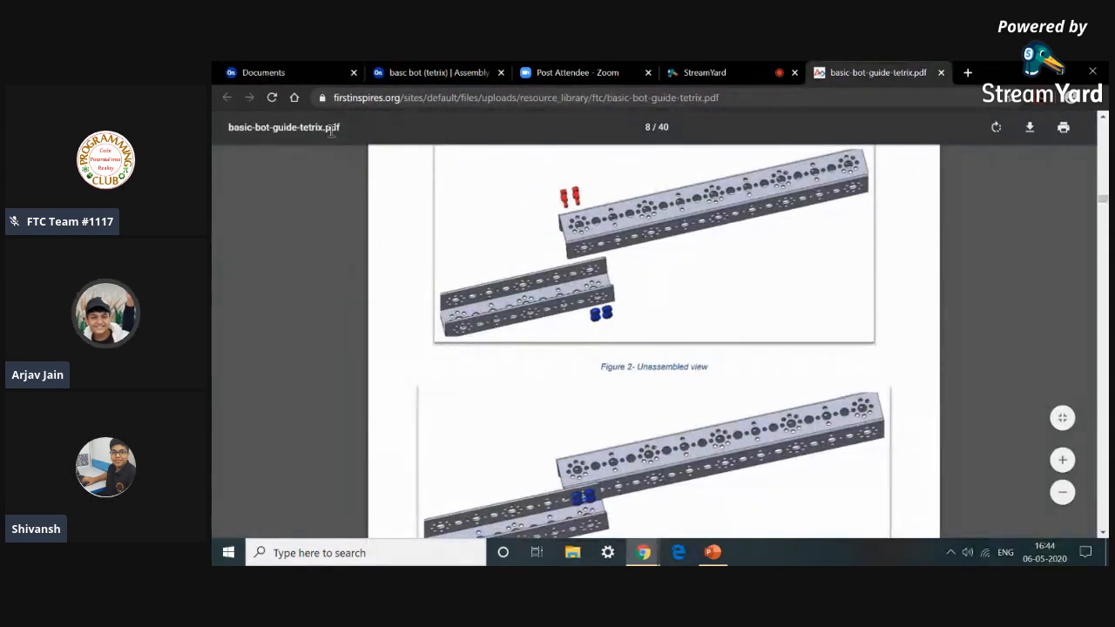
{"action": "scroll", "coordinate": [382, 231], "scroll_direction": "up", "scroll_amount": 6}
{"action": "scroll", "coordinate": [383, 231], "scroll_direction": "down", "scroll_amount": 5}
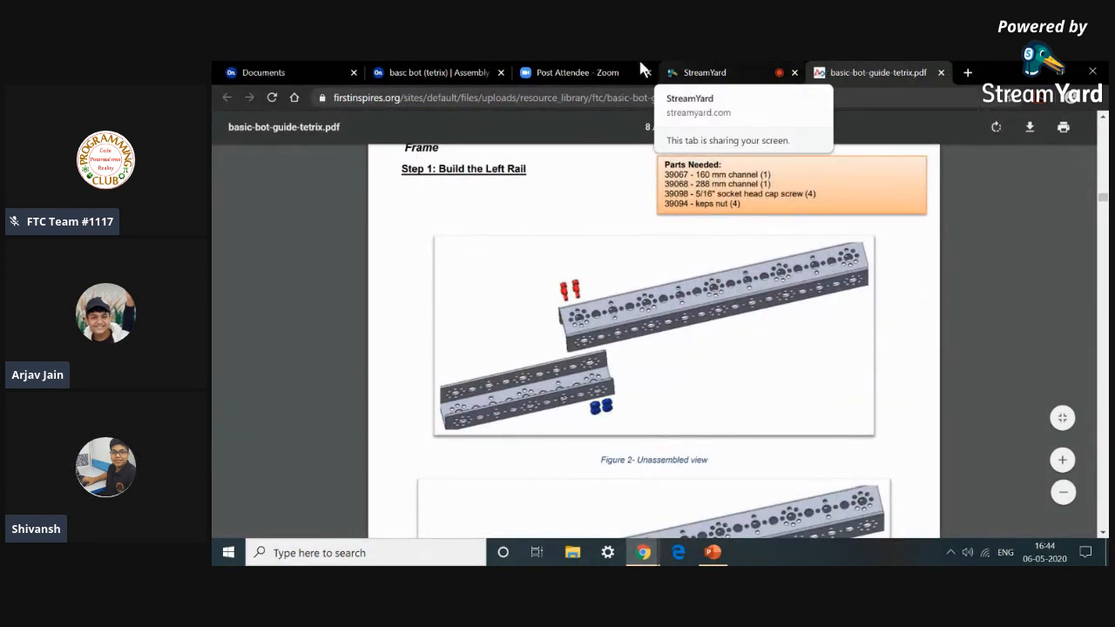
{"action": "left_click", "coordinate": [484, 68]}
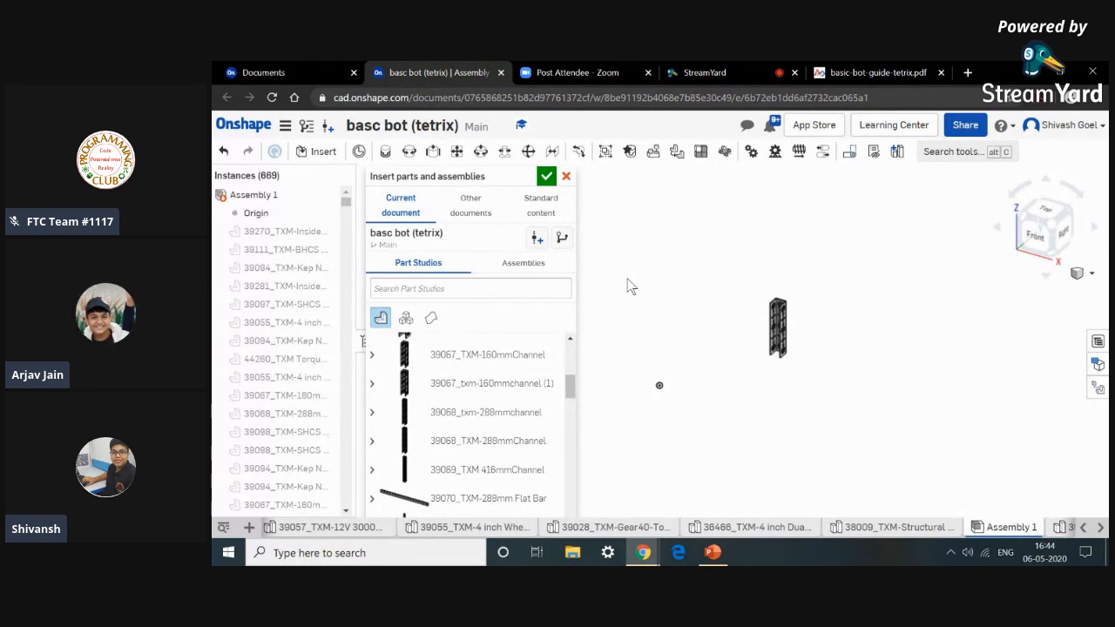
{"action": "left_click", "coordinate": [835, 77]}
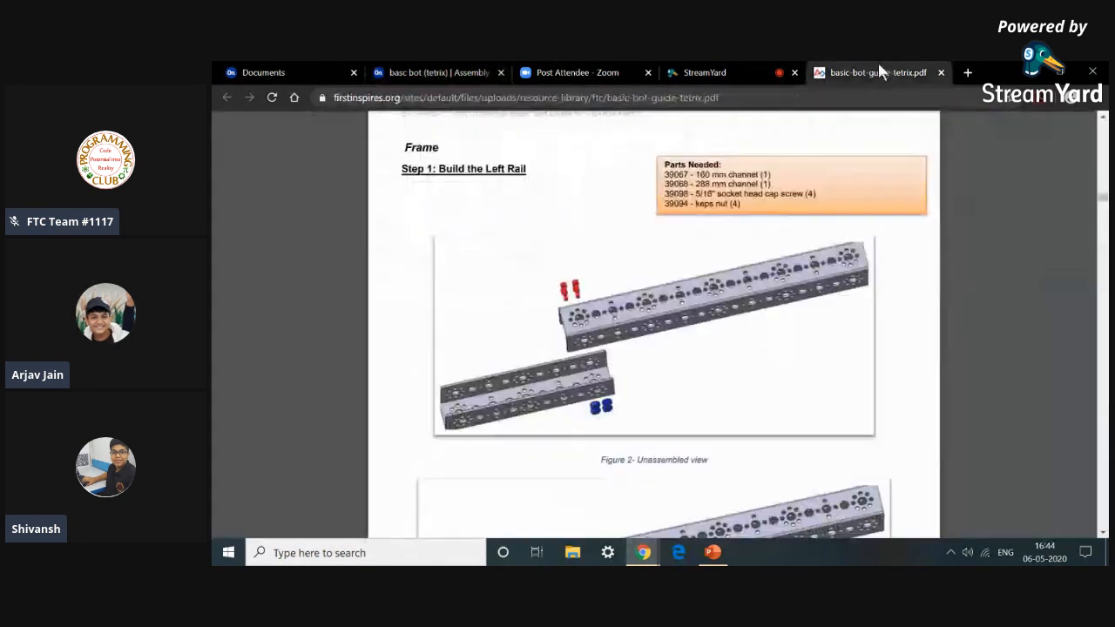
{"action": "left_click", "coordinate": [478, 69]}
{"action": "left_click", "coordinate": [497, 427]}
{"action": "left_click", "coordinate": [705, 329]}
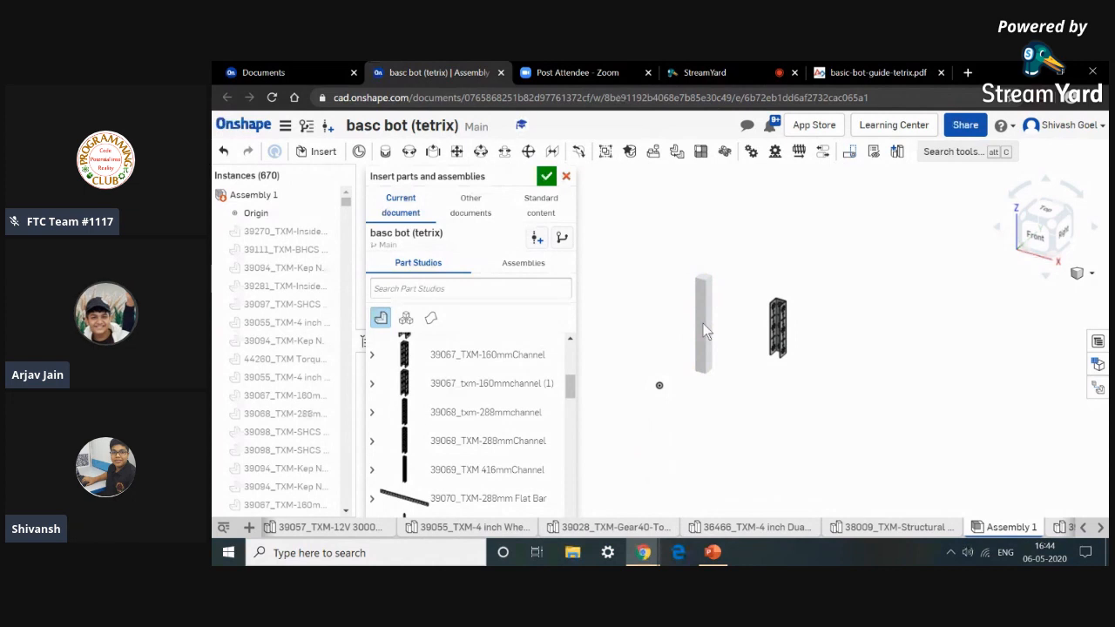
Insert a 39098_TXM-SHCS 6-32 x 0.3125 socket head cap screw below the channels.
{"action": "left_click", "coordinate": [883, 70]}
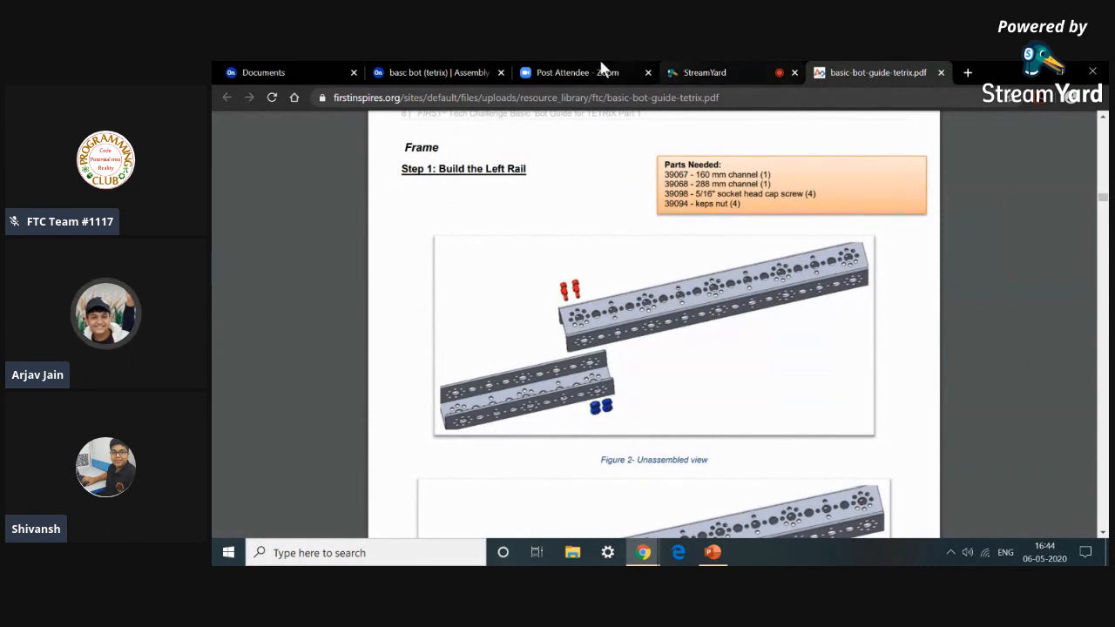
{"action": "left_click", "coordinate": [431, 70]}
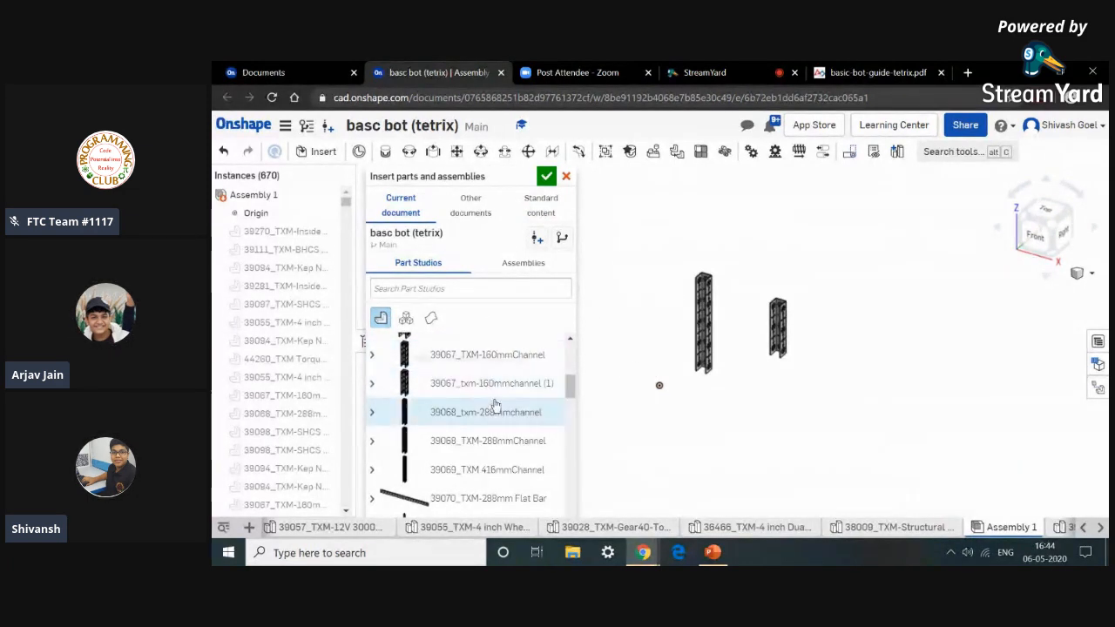
{"action": "scroll", "coordinate": [494, 407], "scroll_direction": "up", "scroll_amount": 5}
{"action": "scroll", "coordinate": [494, 407], "scroll_direction": "up", "scroll_amount": 2}
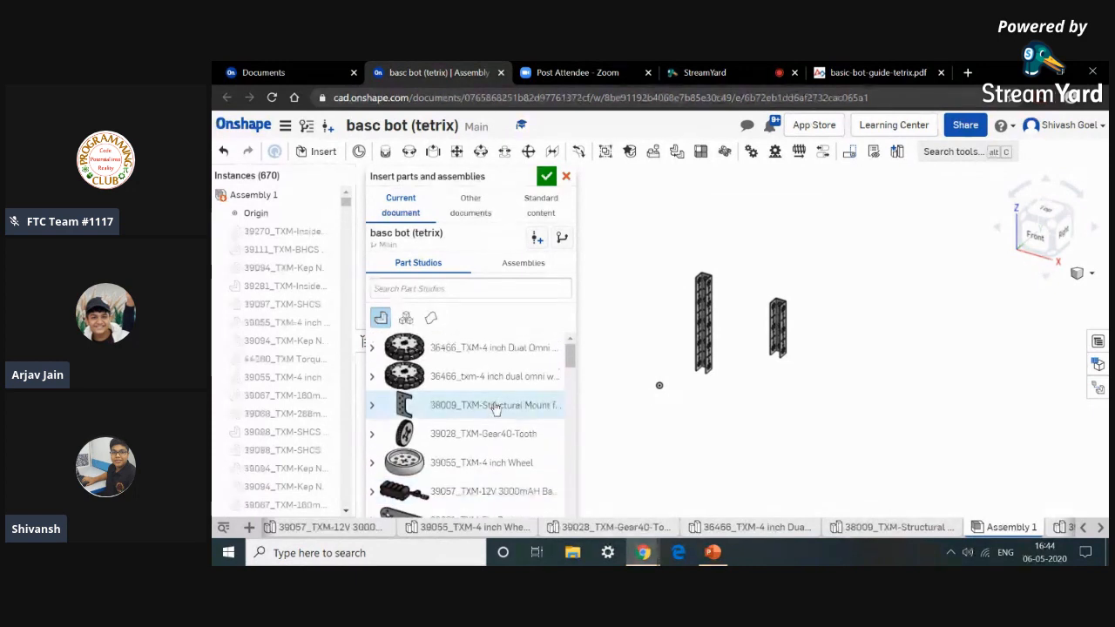
{"action": "scroll", "coordinate": [510, 479], "scroll_direction": "down", "scroll_amount": 10}
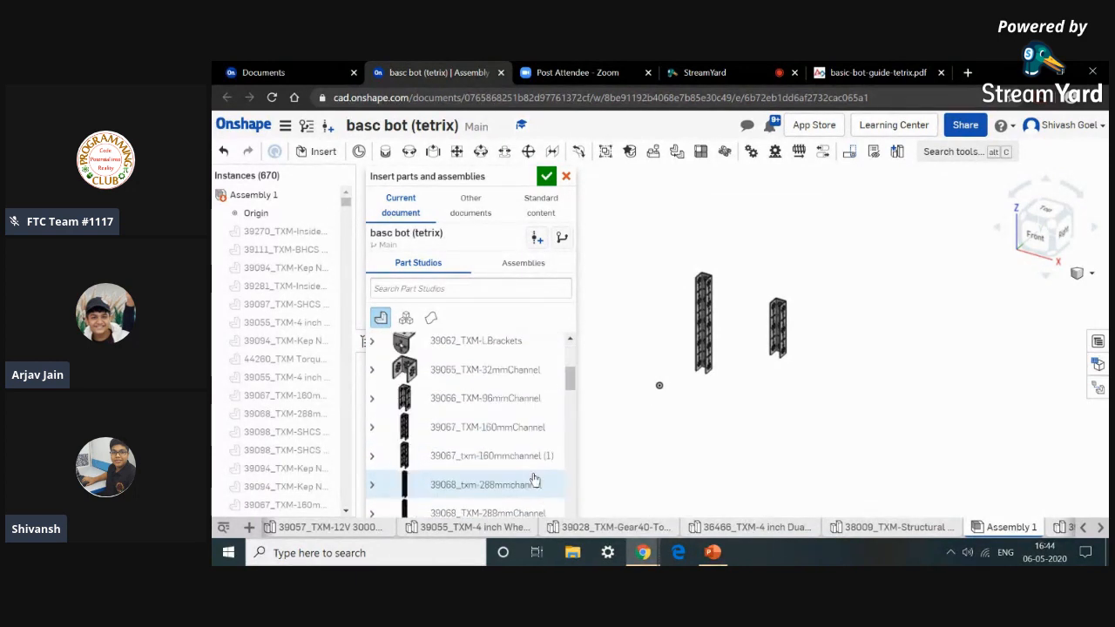
{"action": "scroll", "coordinate": [511, 479], "scroll_direction": "down", "scroll_amount": 4}
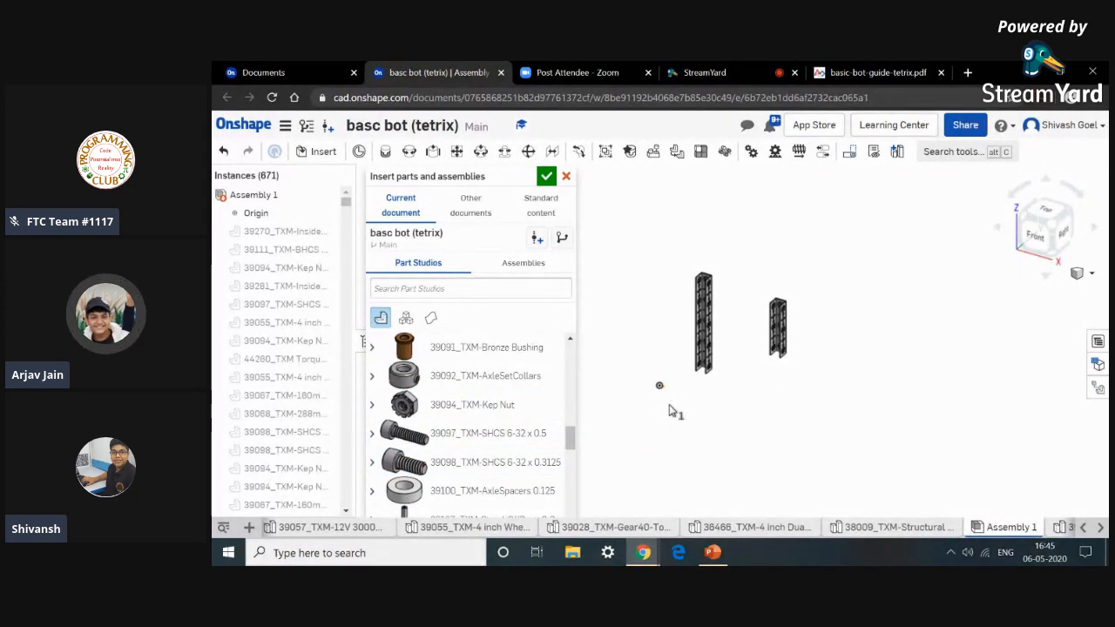
{"action": "left_click", "coordinate": [496, 462]}
{"action": "left_click", "coordinate": [687, 411]}
Insert another 39098 socket head cap screw and two 39094_TXM-Kep Nut parts near it.
{"action": "scroll", "coordinate": [686, 411], "scroll_direction": "up", "scroll_amount": 5}
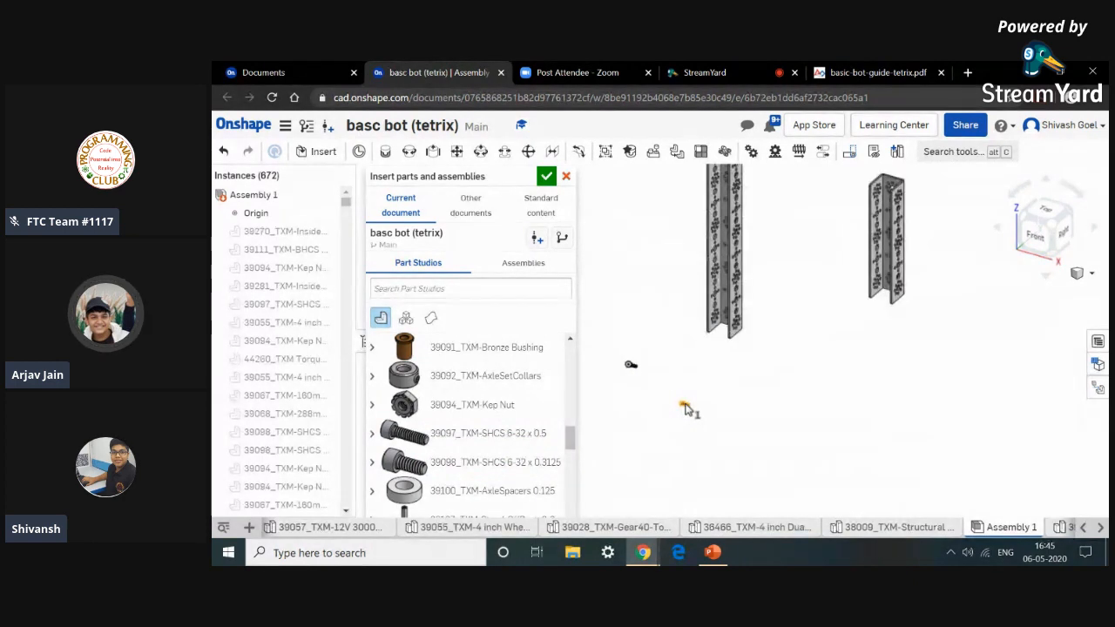
{"action": "left_click", "coordinate": [435, 460]}
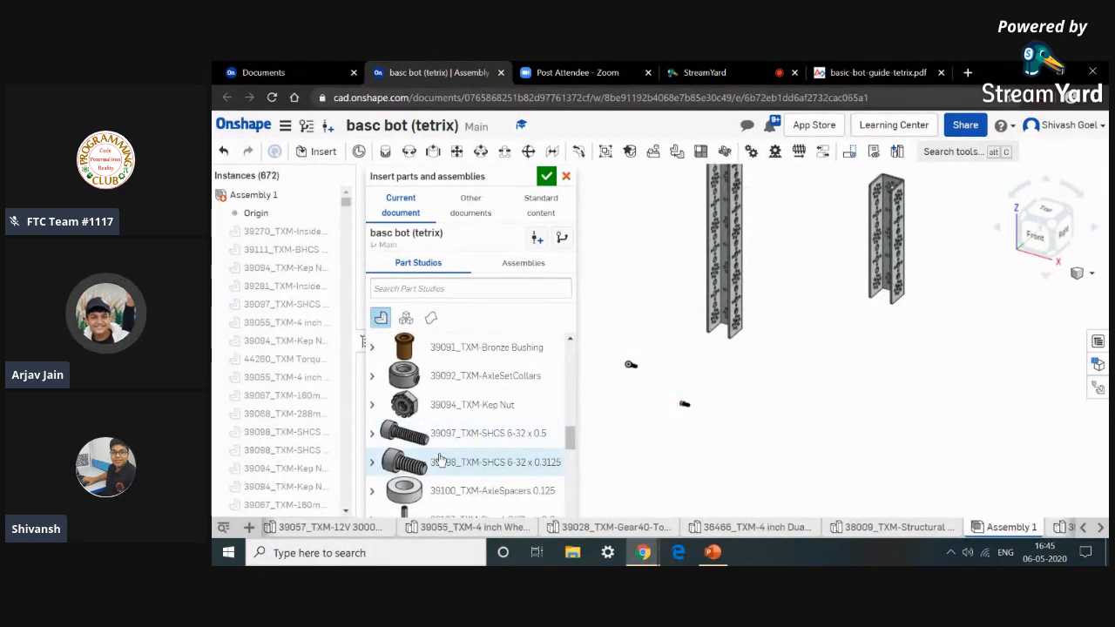
{"action": "left_click", "coordinate": [678, 433]}
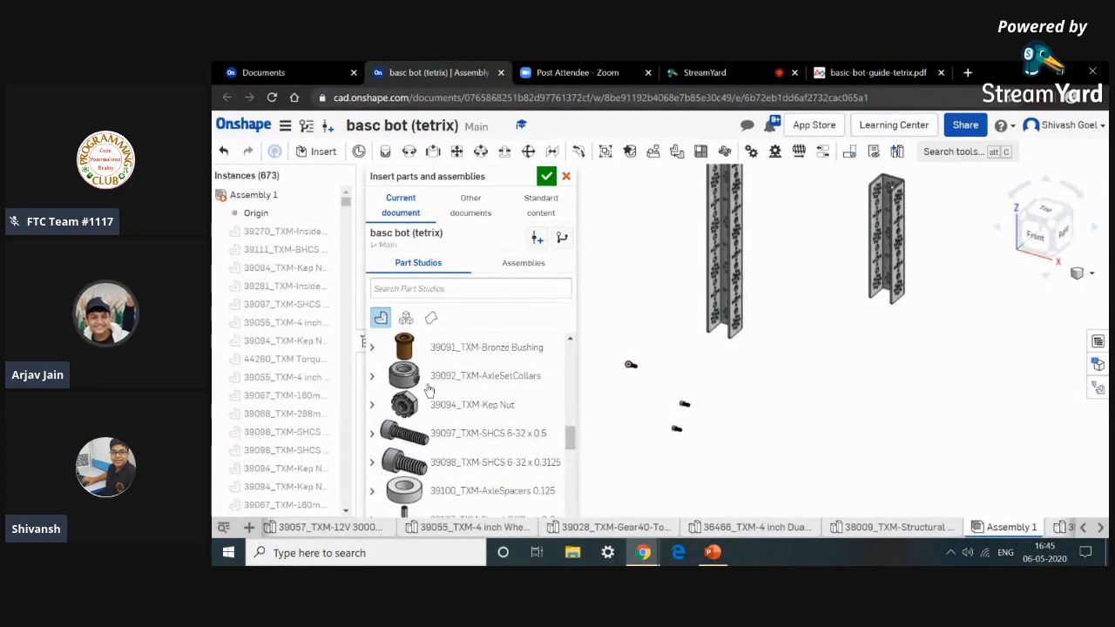
{"action": "left_click", "coordinate": [718, 413]}
{"action": "left_click", "coordinate": [508, 402]}
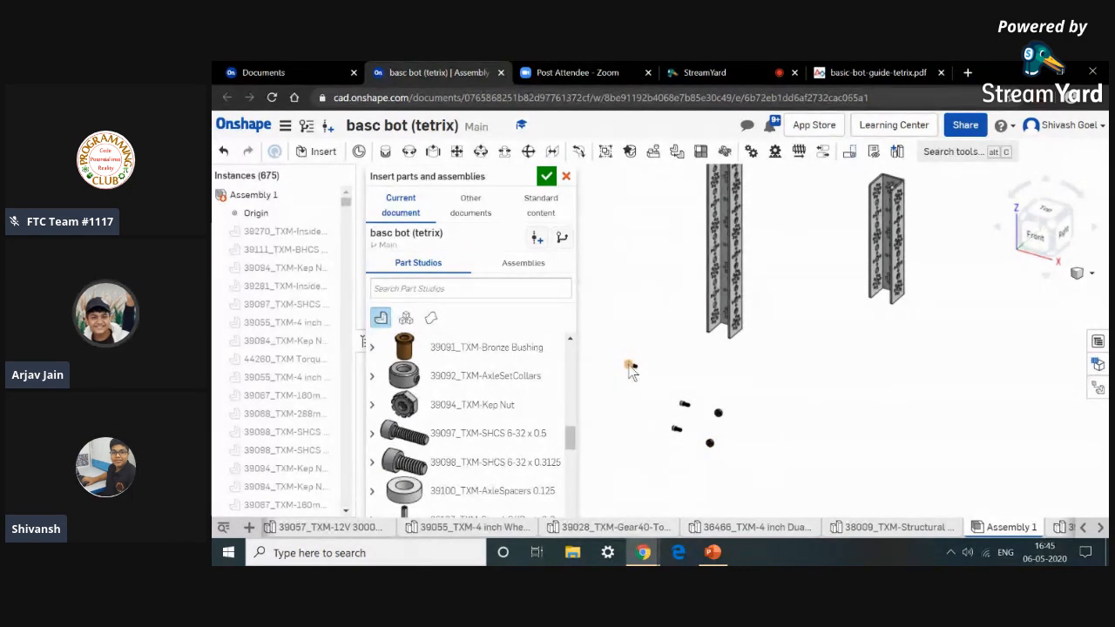
Hide the stray screw near the origin and close the Insert parts and assemblies dialog.
{"action": "scroll", "coordinate": [632, 359], "scroll_direction": "up", "scroll_amount": 5}
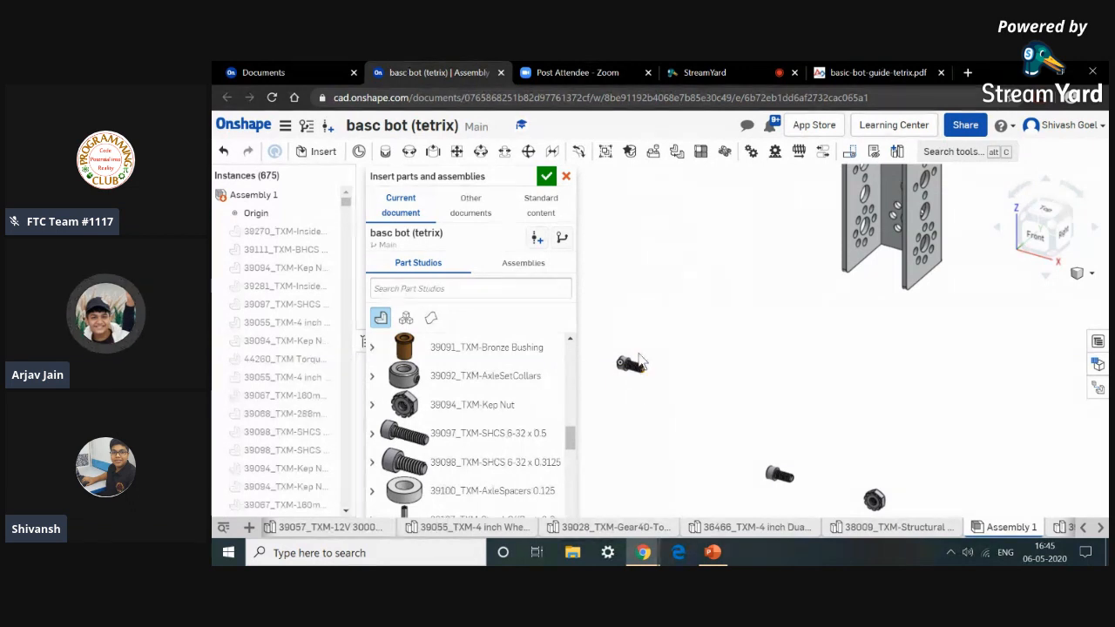
{"action": "left_click_drag", "start_coordinate": [610, 348], "coordinate": [652, 393]}
{"action": "right_click", "coordinate": [653, 393]}
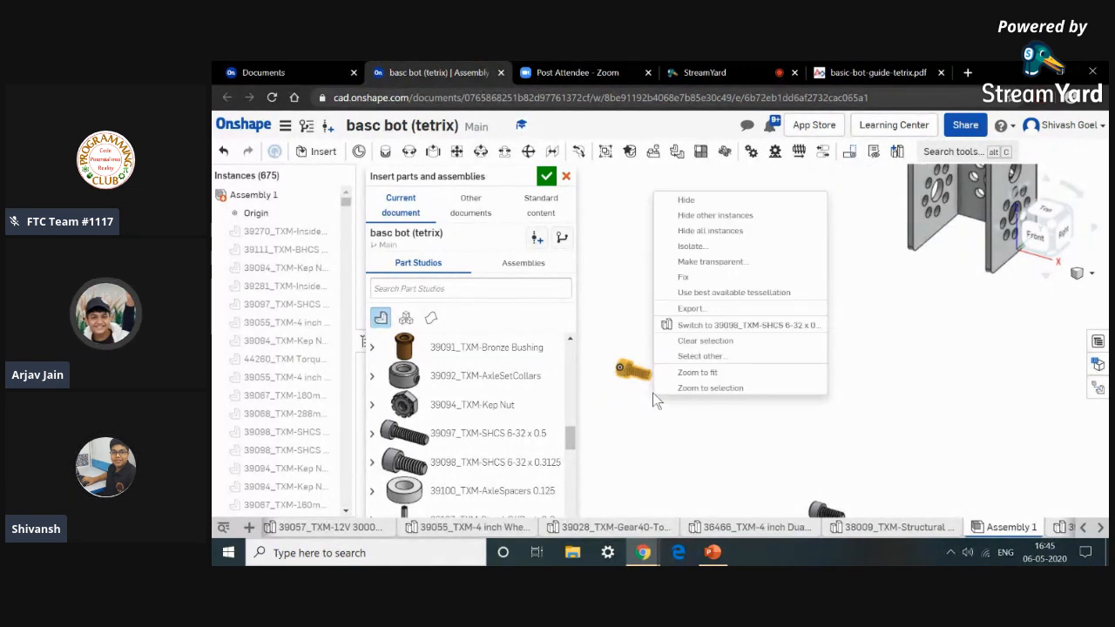
{"action": "left_click", "coordinate": [697, 201]}
{"action": "left_click", "coordinate": [546, 177]}
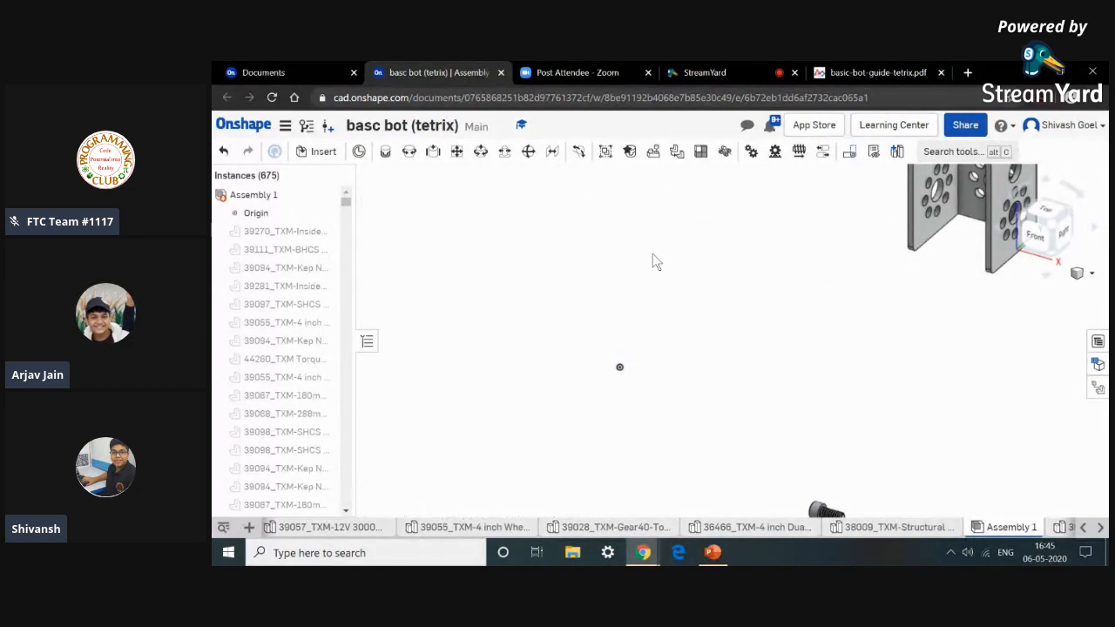
{"action": "scroll", "coordinate": [715, 319], "scroll_direction": "down", "scroll_amount": 5}
{"action": "scroll", "coordinate": [671, 341], "scroll_direction": "down", "scroll_amount": 3}
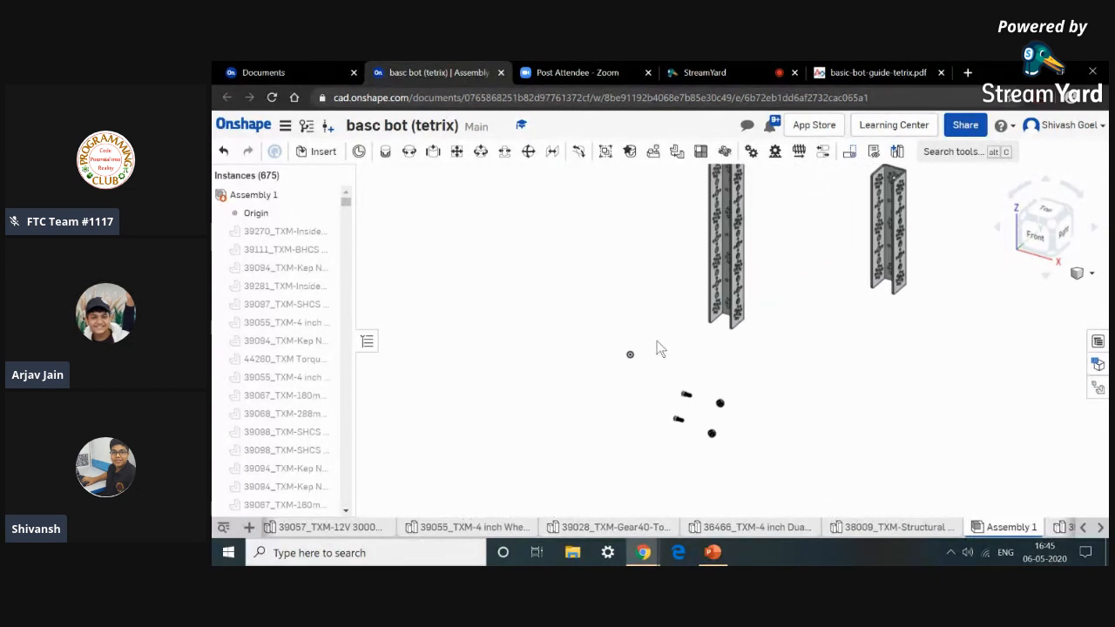
{"action": "scroll", "coordinate": [723, 321], "scroll_direction": "up", "scroll_amount": 3}
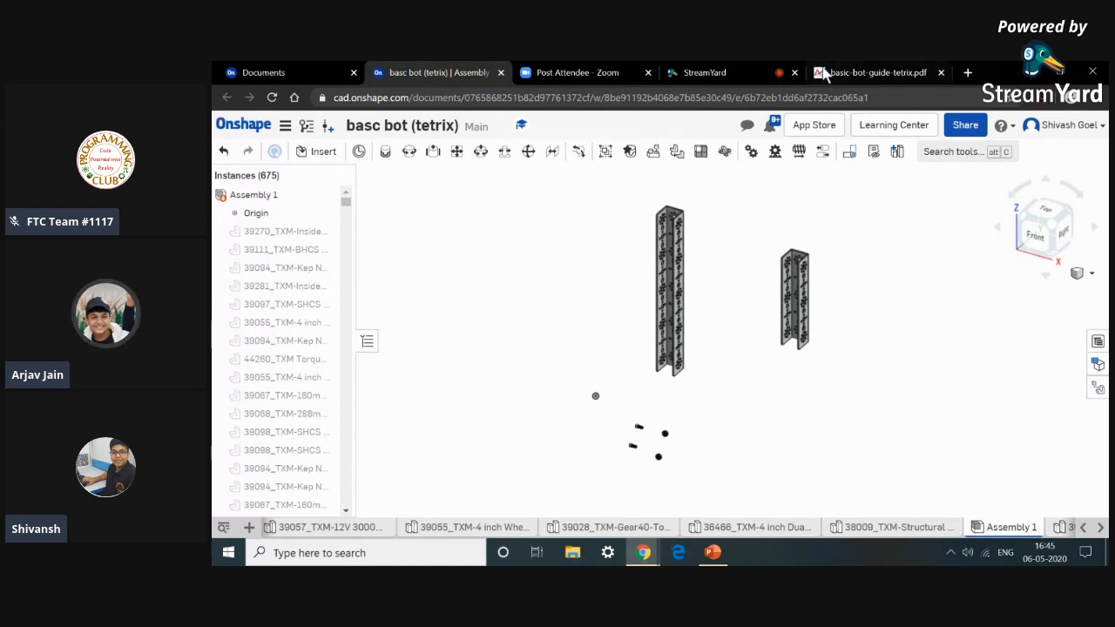
{"action": "left_click", "coordinate": [871, 73]}
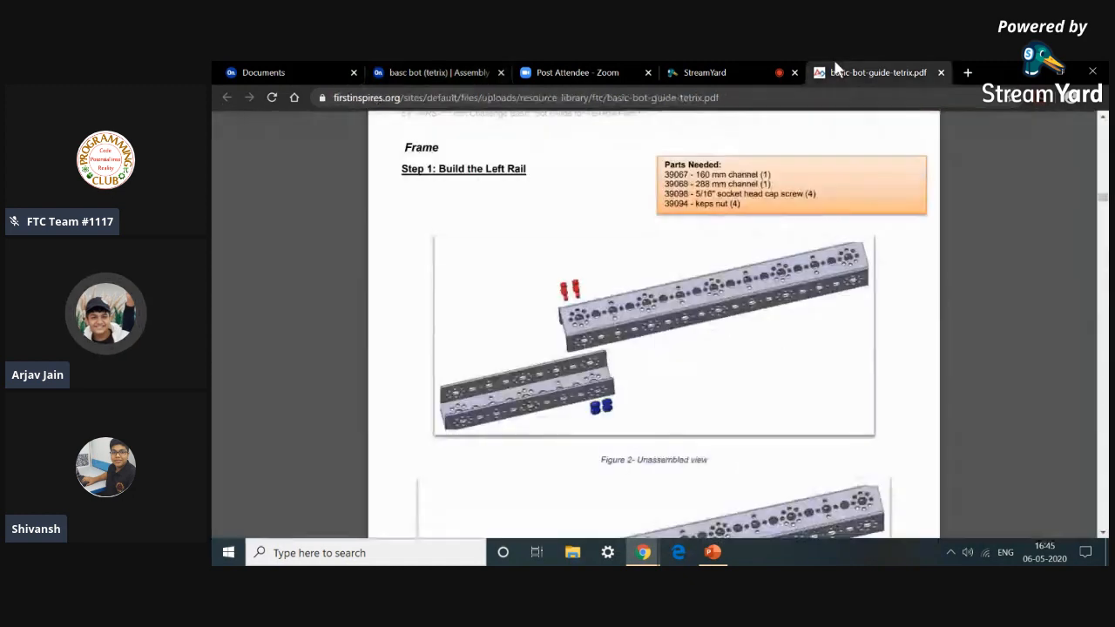
{"action": "left_click", "coordinate": [420, 71]}
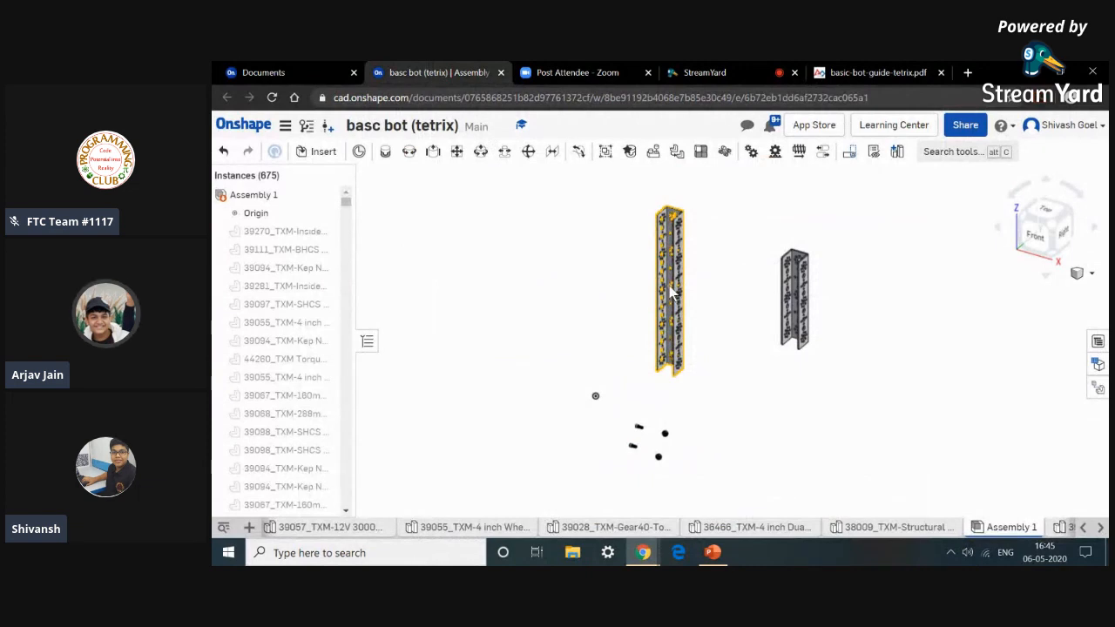
Move the 288 mm channel into a lying position near the 160 mm channel.
{"action": "left_click", "coordinate": [671, 292]}
{"action": "left_click_drag", "start_coordinate": [707, 259], "coordinate": [671, 239]}
{"action": "left_click", "coordinate": [584, 252]}
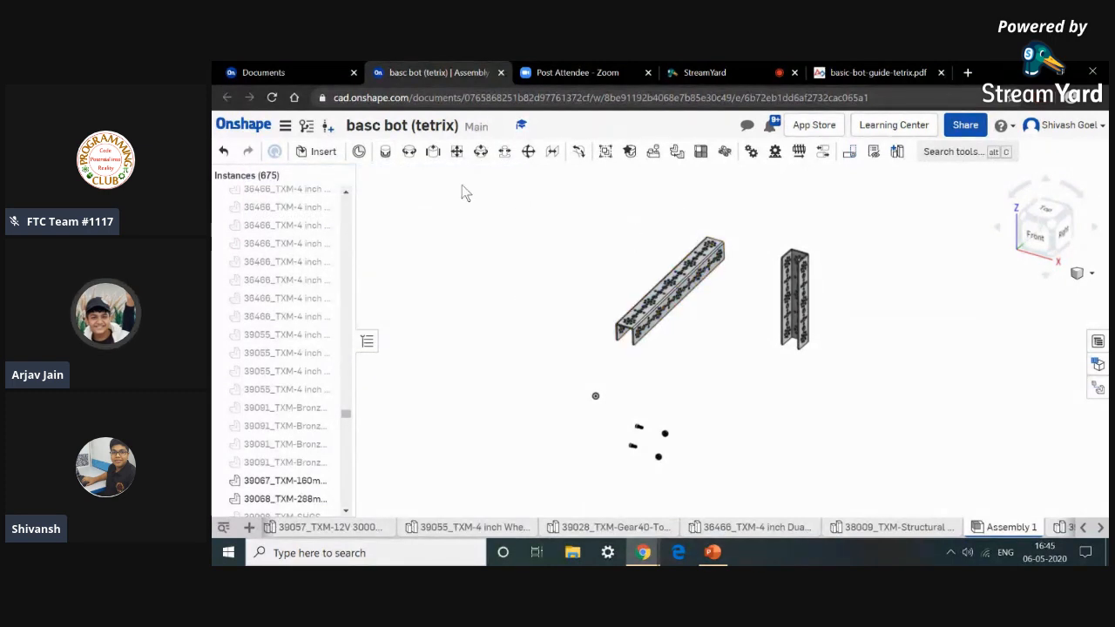
Start a Fastened mate and pick a hole mate connector on the 160 mm channel.
{"action": "left_click", "coordinate": [385, 153]}
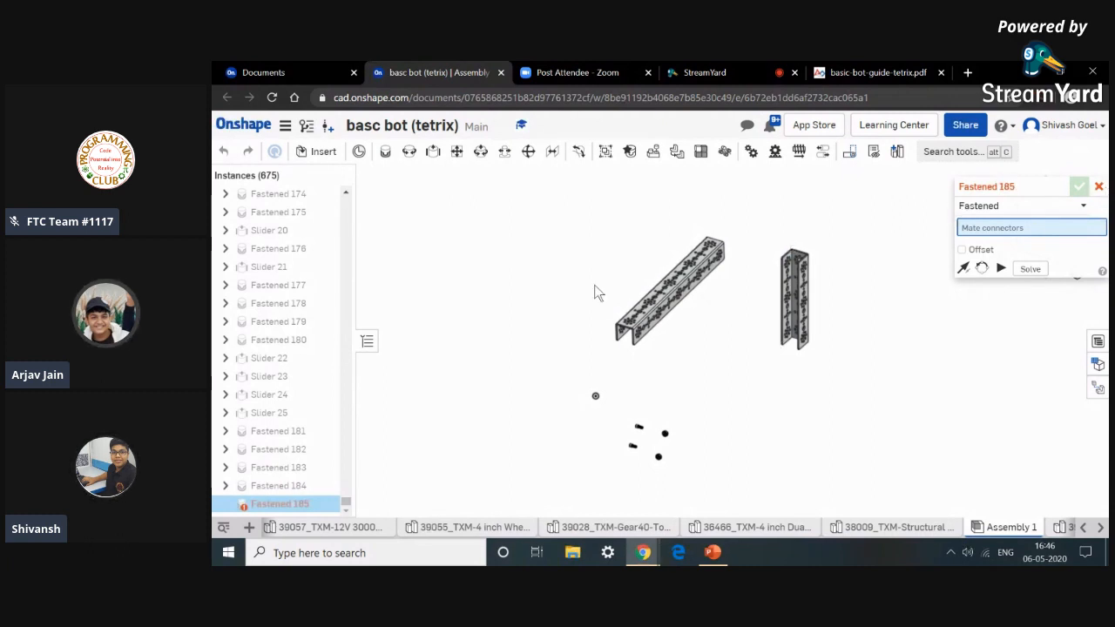
{"action": "scroll", "coordinate": [644, 339], "scroll_direction": "up", "scroll_amount": 10}
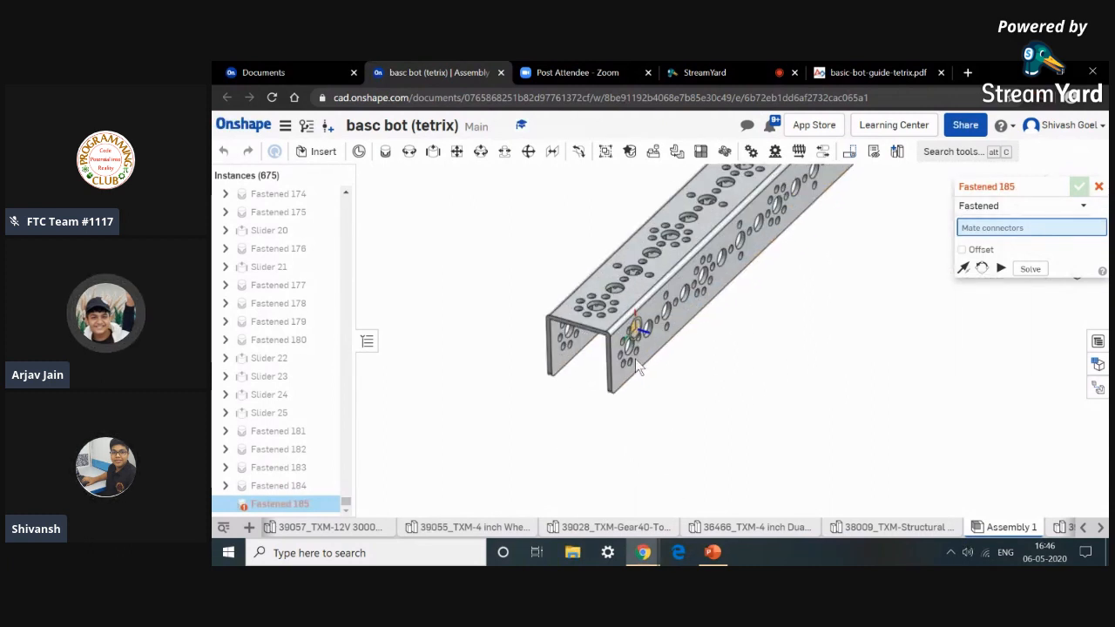
{"action": "scroll", "coordinate": [635, 360], "scroll_direction": "up", "scroll_amount": 3}
{"action": "scroll", "coordinate": [635, 365], "scroll_direction": "down", "scroll_amount": 10}
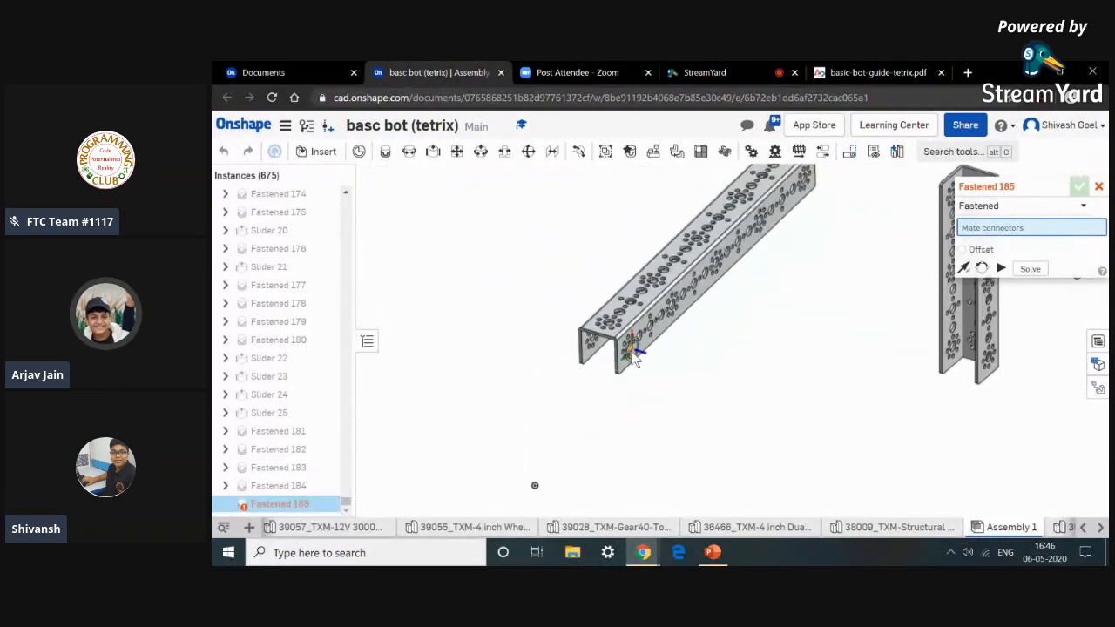
{"action": "scroll", "coordinate": [637, 383], "scroll_direction": "up", "scroll_amount": 8}
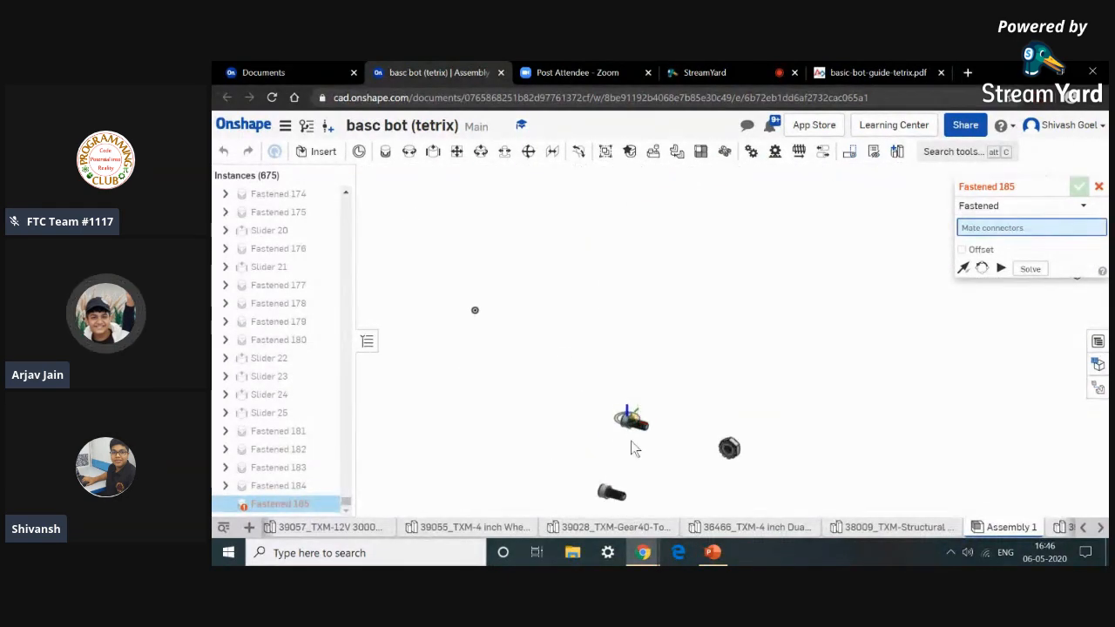
{"action": "scroll", "coordinate": [631, 441], "scroll_direction": "up", "scroll_amount": 5}
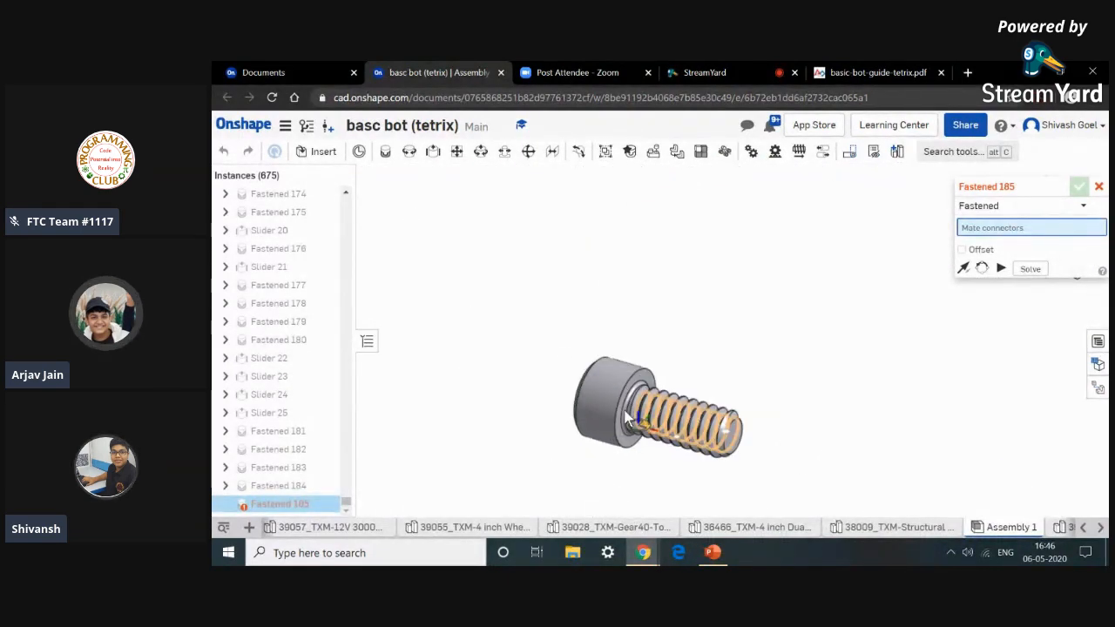
{"action": "scroll", "coordinate": [625, 419], "scroll_direction": "up", "scroll_amount": 8}
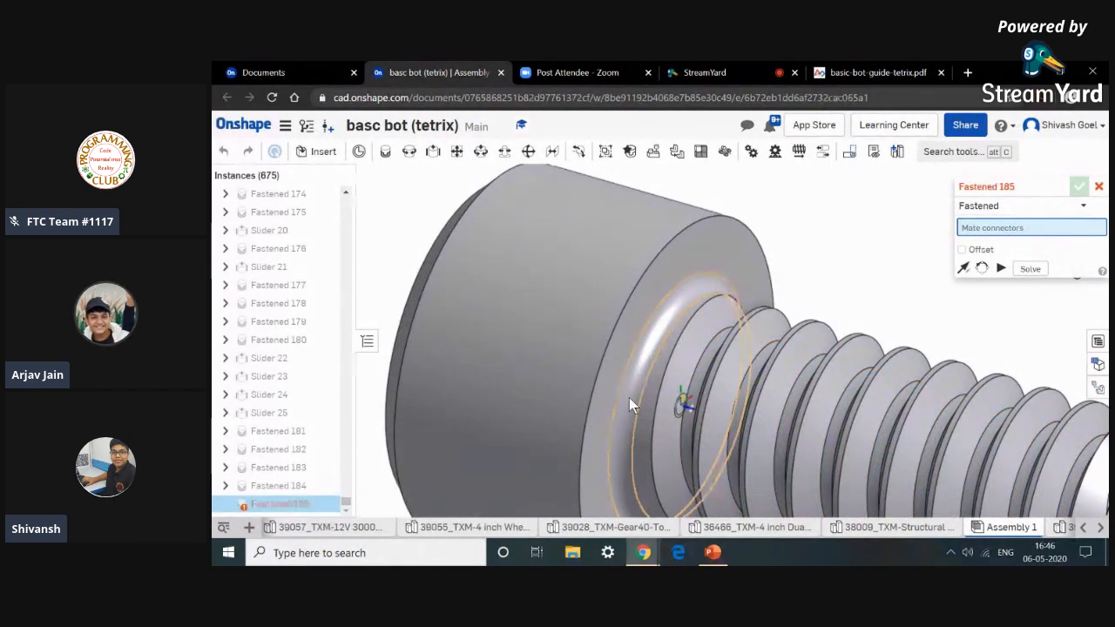
{"action": "scroll", "coordinate": [629, 397], "scroll_direction": "down", "scroll_amount": 15}
{"action": "scroll", "coordinate": [735, 314], "scroll_direction": "down", "scroll_amount": 5}
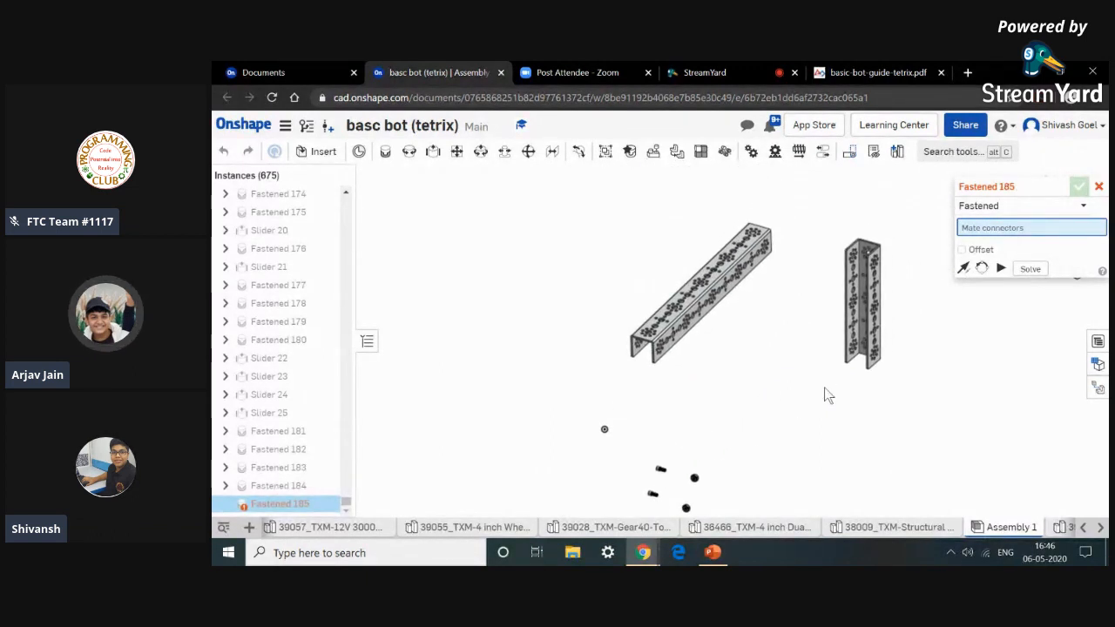
{"action": "scroll", "coordinate": [862, 351], "scroll_direction": "up", "scroll_amount": 10}
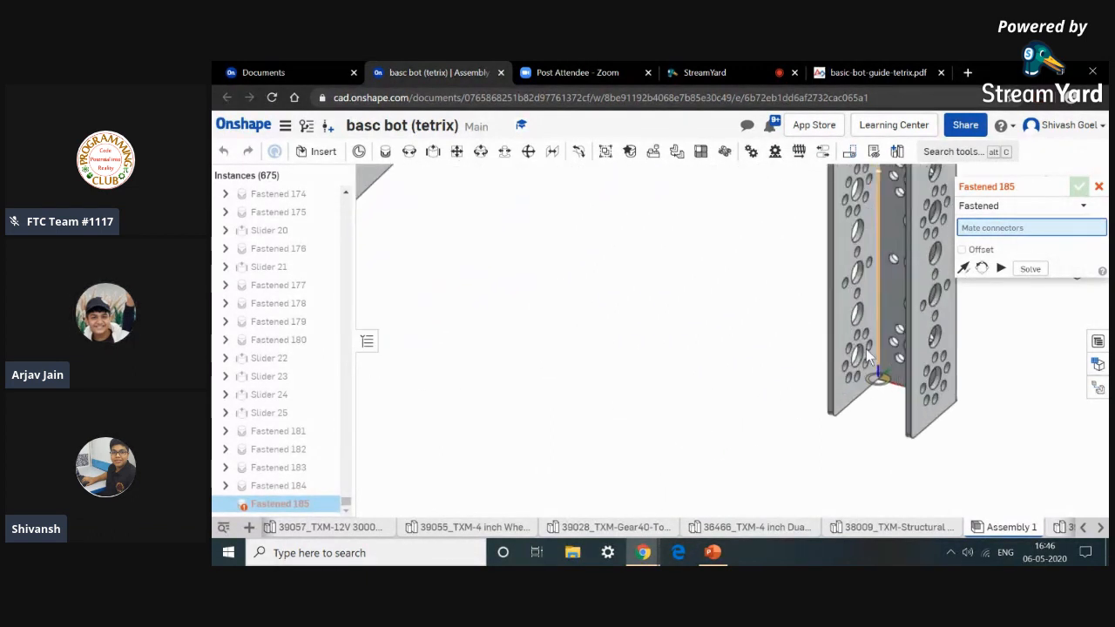
{"action": "scroll", "coordinate": [874, 348], "scroll_direction": "up", "scroll_amount": 6}
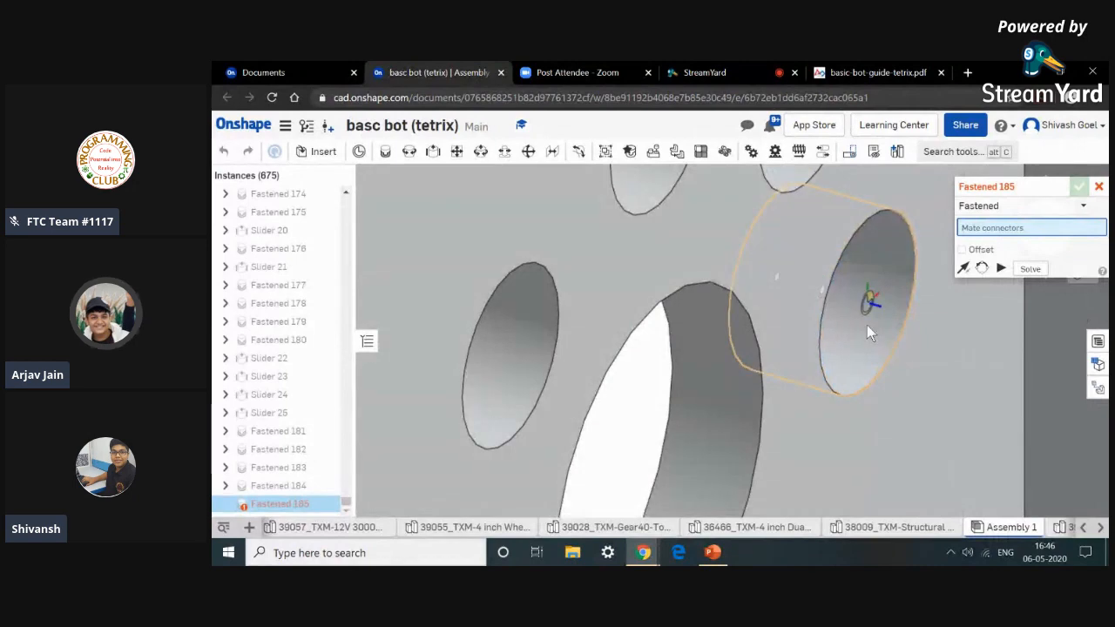
{"action": "scroll", "coordinate": [866, 327], "scroll_direction": "down", "scroll_amount": 4}
{"action": "right_click_drag", "start_coordinate": [865, 327], "coordinate": [902, 331]}
{"action": "scroll", "coordinate": [854, 329], "scroll_direction": "up", "scroll_amount": 2}
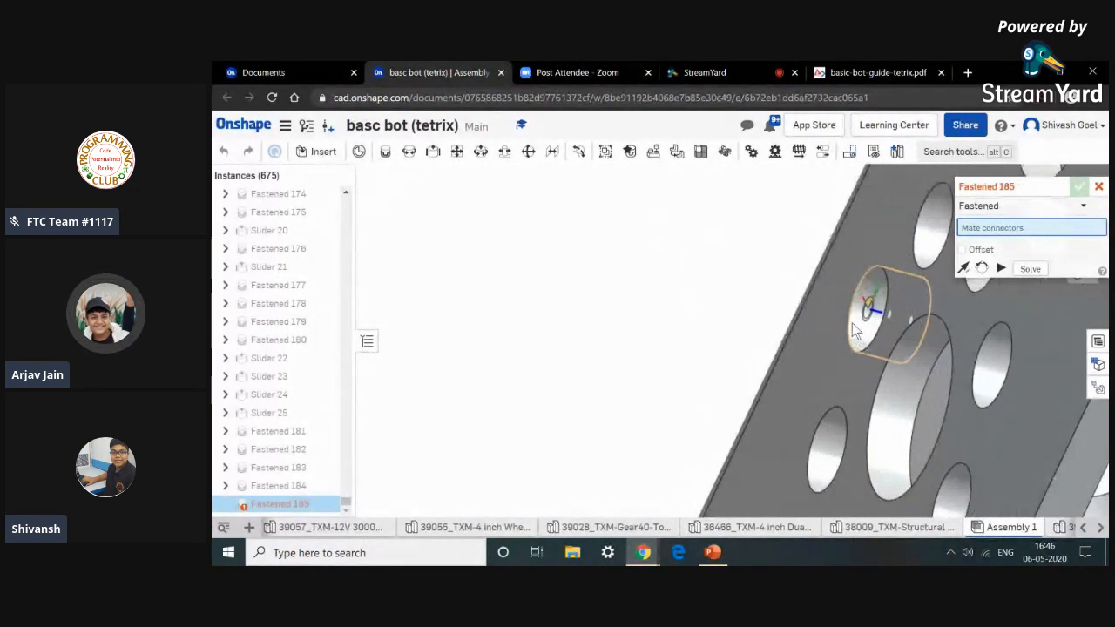
{"action": "scroll", "coordinate": [850, 326], "scroll_direction": "up", "scroll_amount": 3}
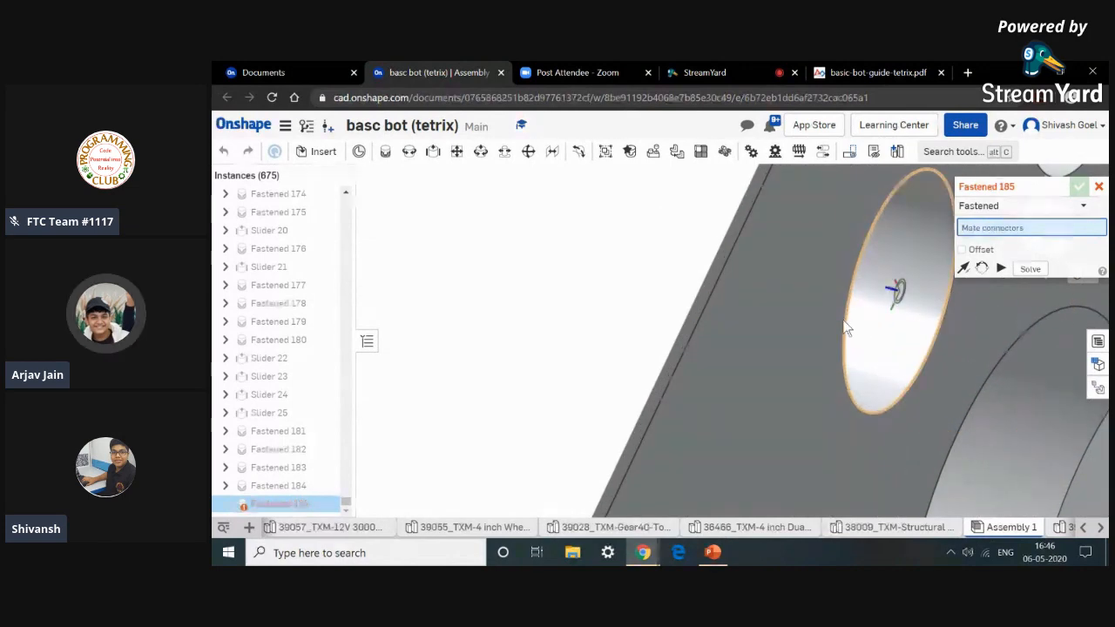
{"action": "left_click", "coordinate": [846, 327]}
Pick an end-hole connector on the 288 mm channel, reorient the mate, and commit it.
{"action": "scroll", "coordinate": [847, 325], "scroll_direction": "down", "scroll_amount": 5}
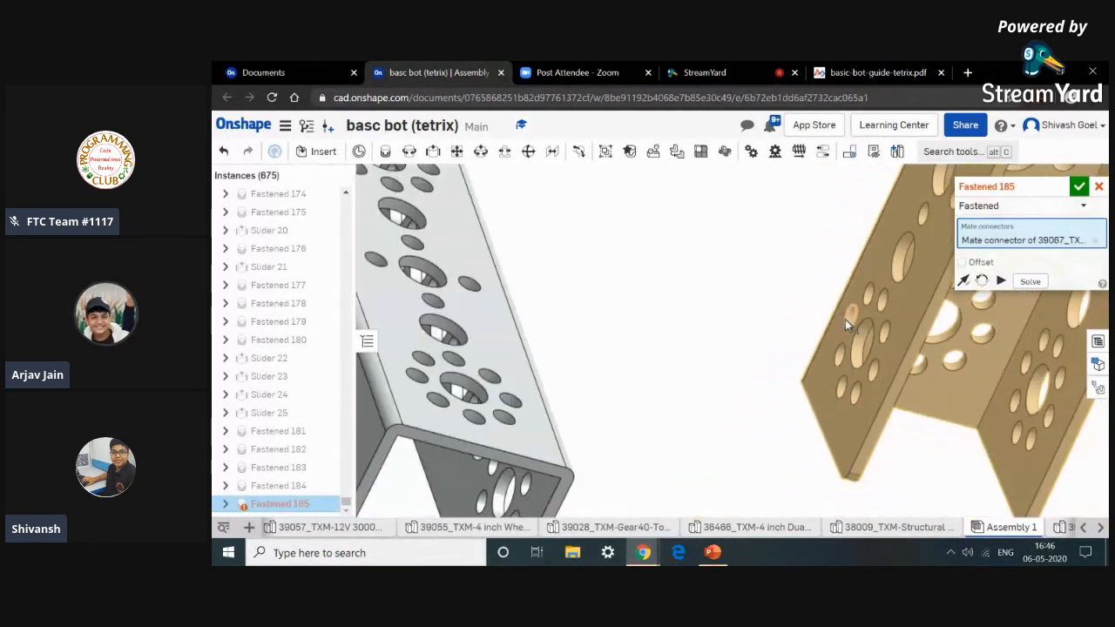
{"action": "scroll", "coordinate": [834, 344], "scroll_direction": "down", "scroll_amount": 2}
{"action": "right_click_drag", "start_coordinate": [818, 406], "coordinate": [772, 380]}
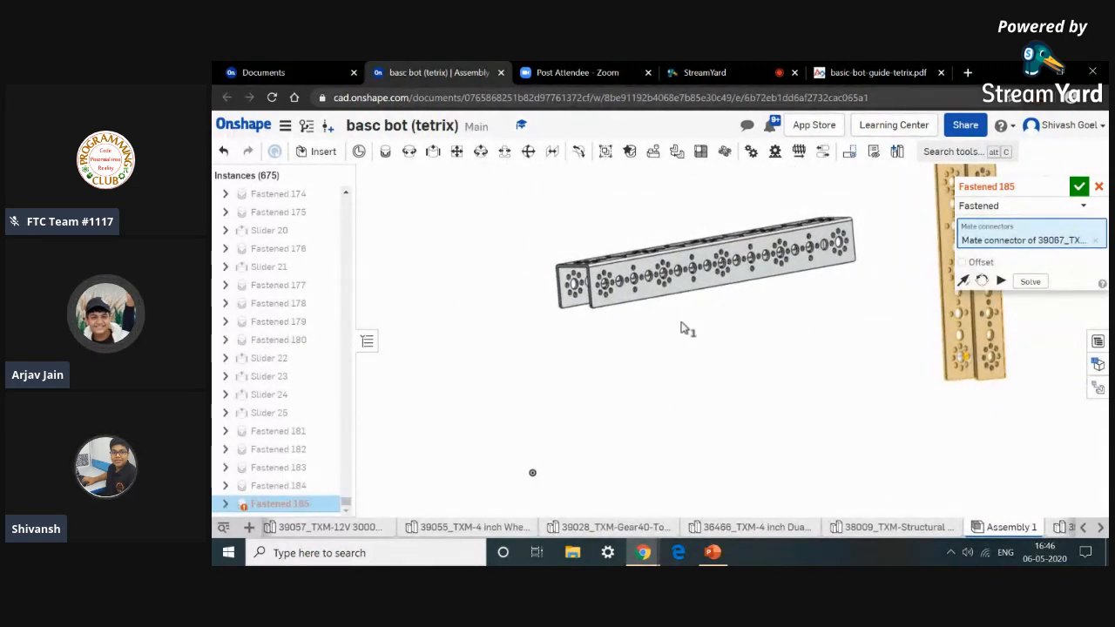
{"action": "scroll", "coordinate": [610, 288], "scroll_direction": "up", "scroll_amount": 5}
{"action": "scroll", "coordinate": [614, 287], "scroll_direction": "up", "scroll_amount": 3}
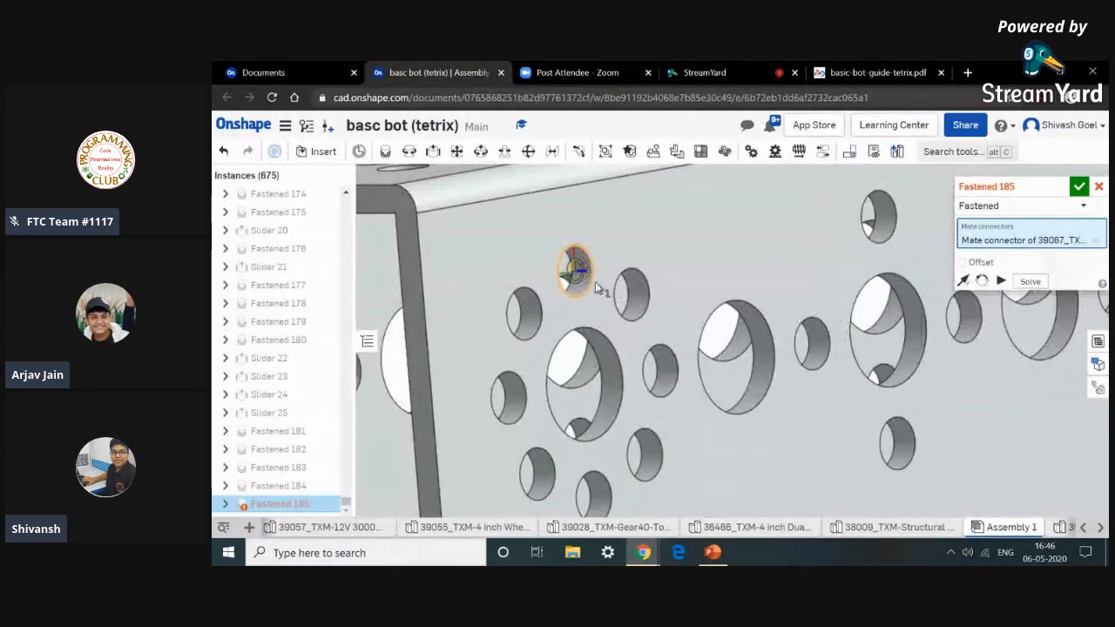
{"action": "scroll", "coordinate": [592, 288], "scroll_direction": "down", "scroll_amount": 5}
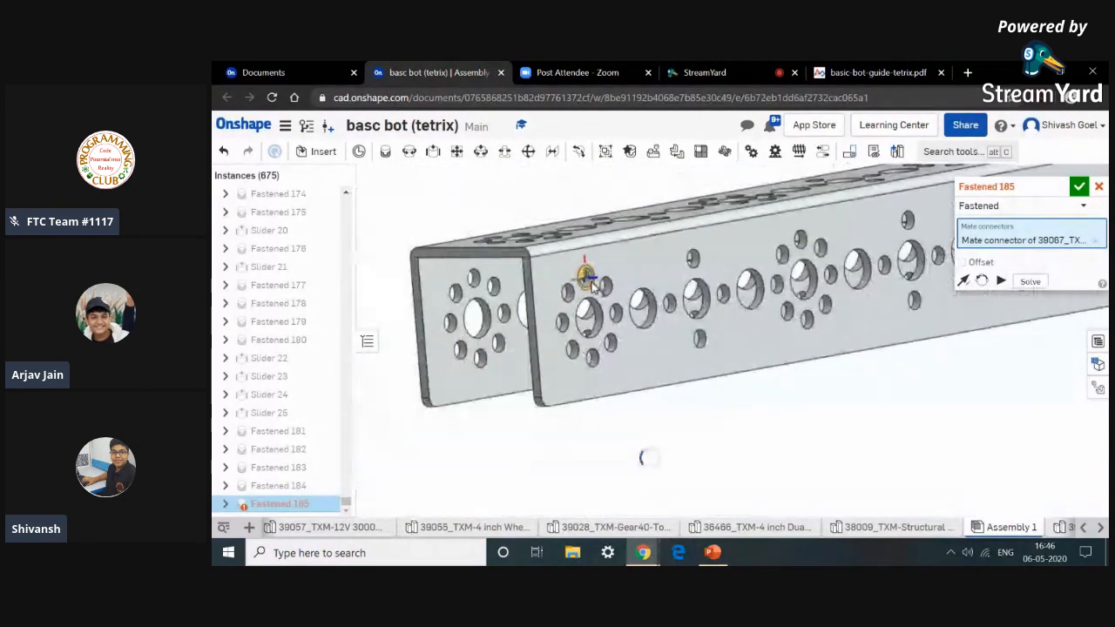
{"action": "left_click", "coordinate": [592, 287]}
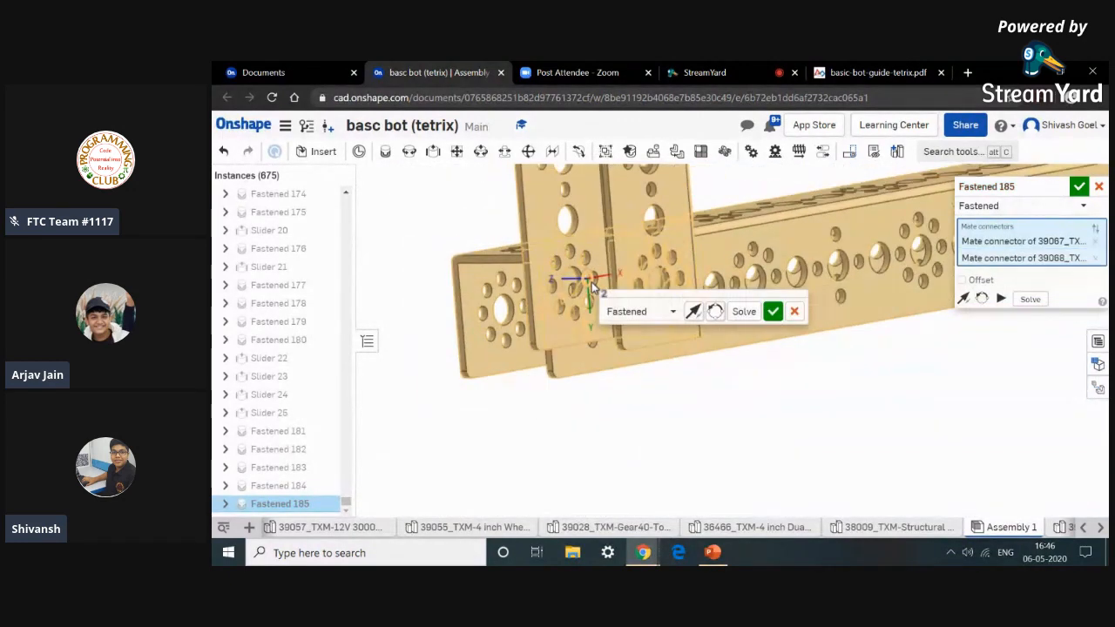
{"action": "left_click", "coordinate": [715, 312]}
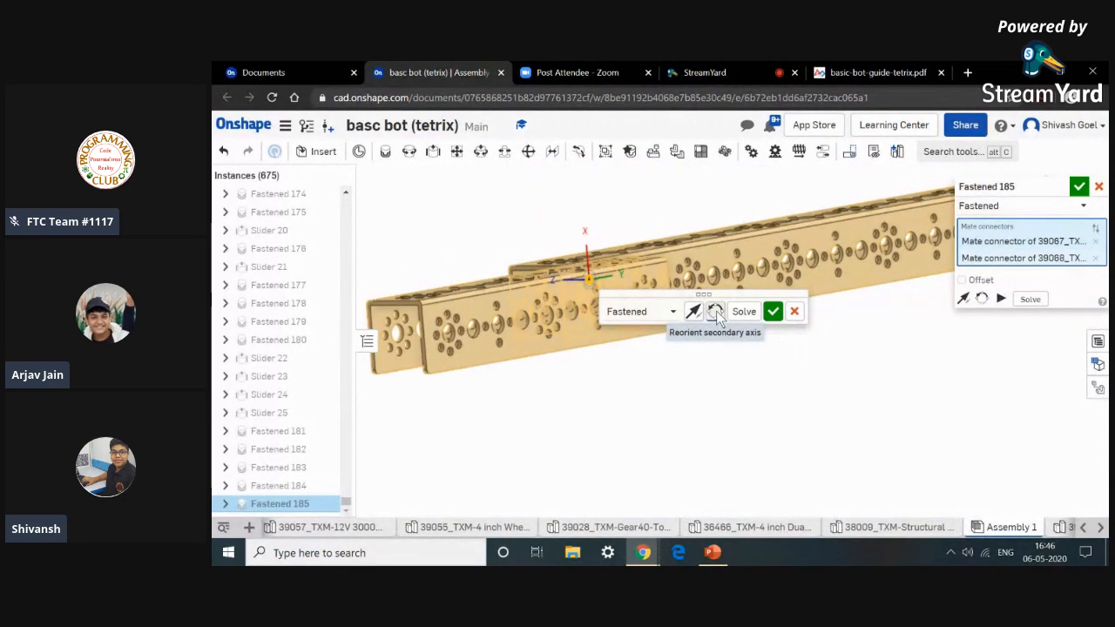
{"action": "left_click", "coordinate": [772, 312]}
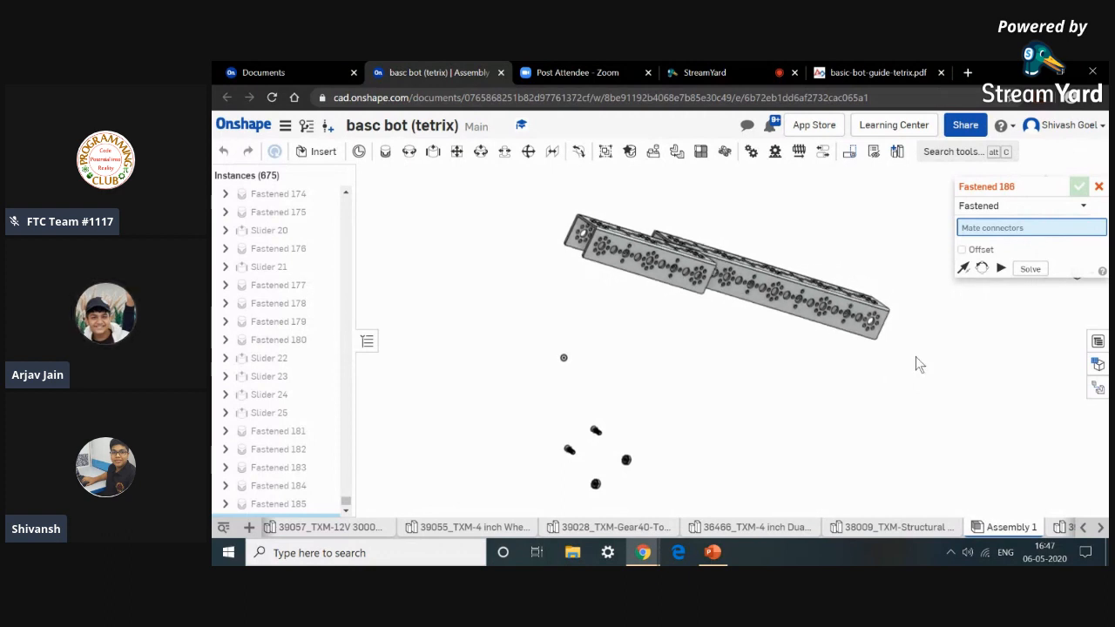
{"action": "right_click_drag", "start_coordinate": [898, 335], "coordinate": [618, 316]}
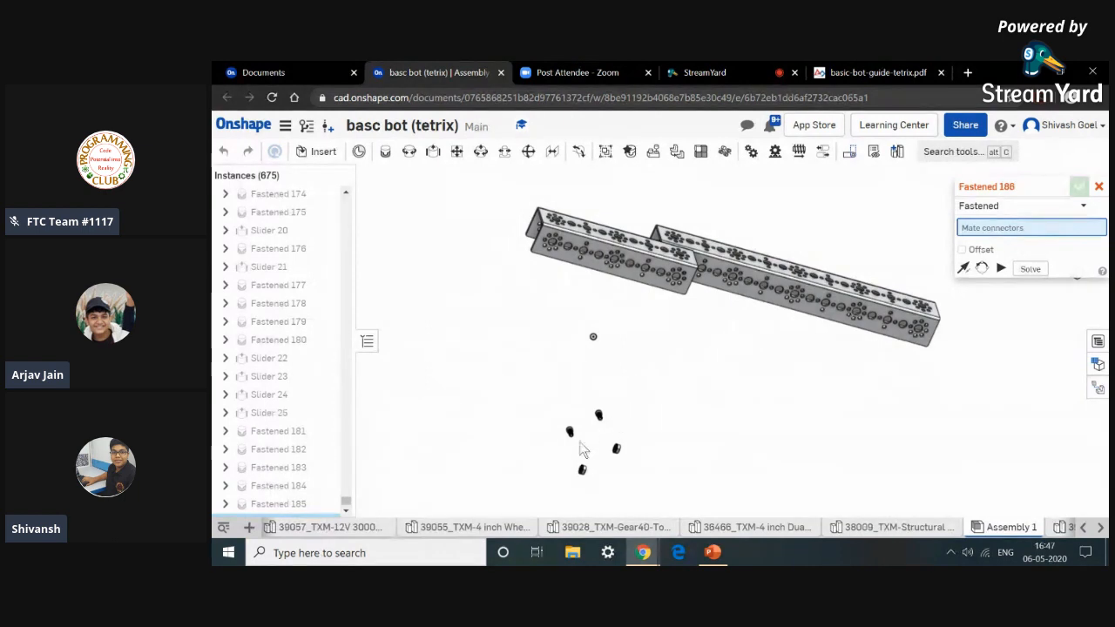
{"action": "scroll", "coordinate": [601, 415], "scroll_direction": "up", "scroll_amount": 10}
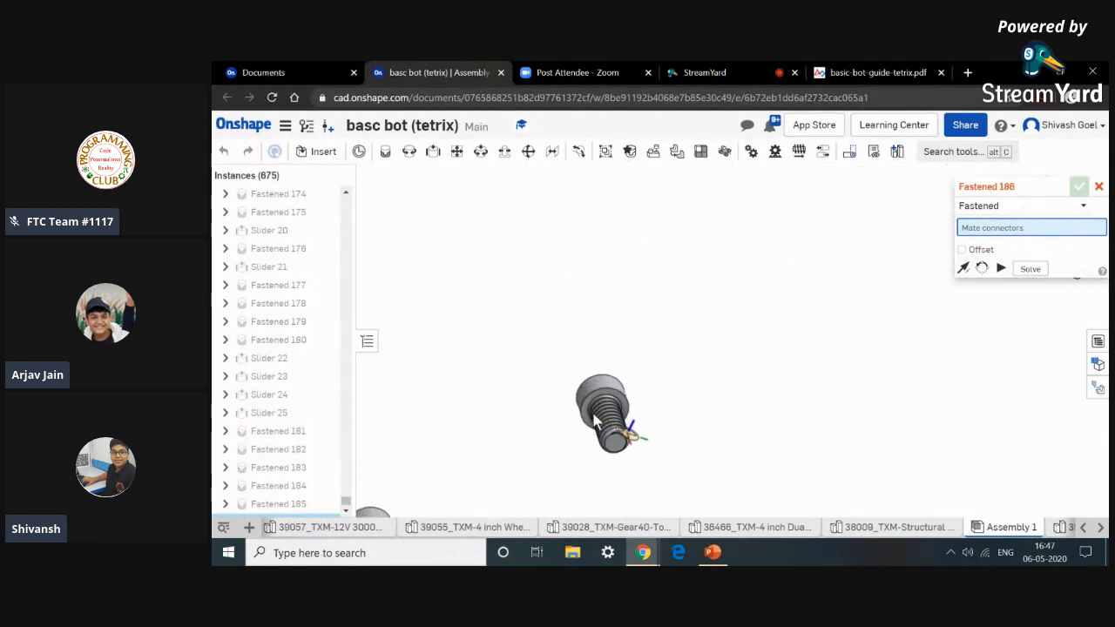
{"action": "scroll", "coordinate": [593, 414], "scroll_direction": "up", "scroll_amount": 10}
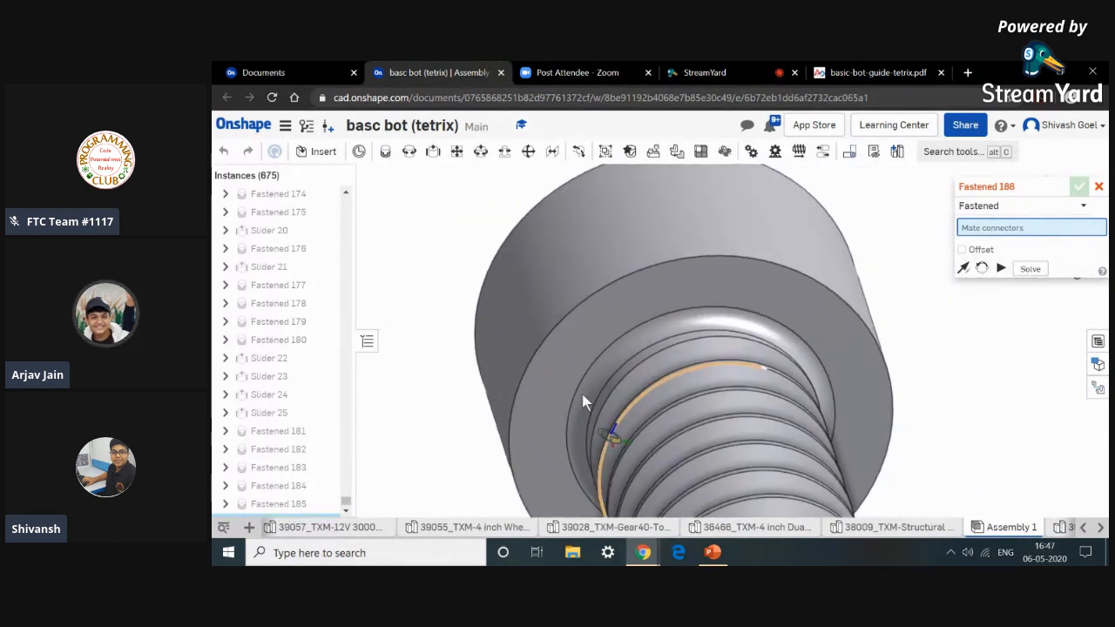
{"action": "scroll", "coordinate": [588, 389], "scroll_direction": "up", "scroll_amount": 5}
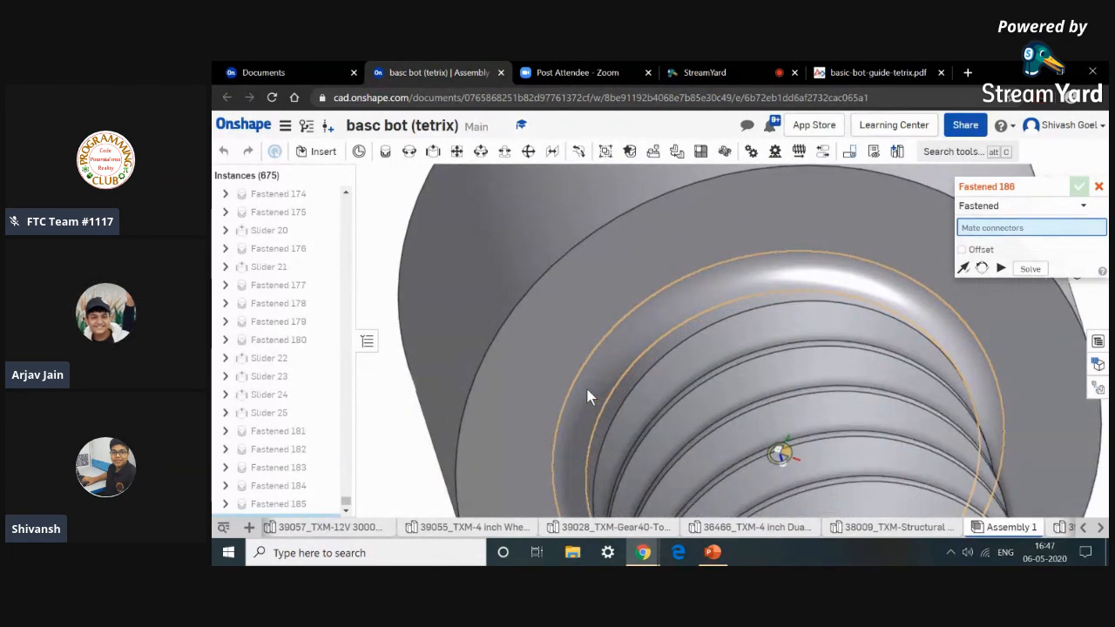
{"action": "left_click", "coordinate": [592, 390]}
{"action": "scroll", "coordinate": [601, 374], "scroll_direction": "down", "scroll_amount": 15}
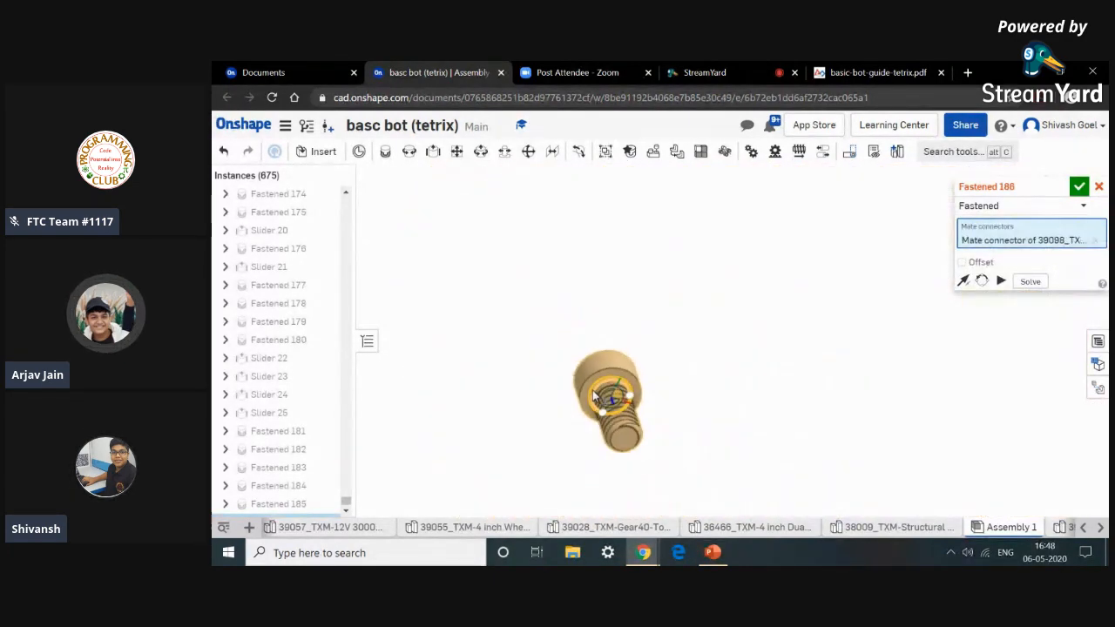
{"action": "scroll", "coordinate": [620, 353], "scroll_direction": "down", "scroll_amount": 10}
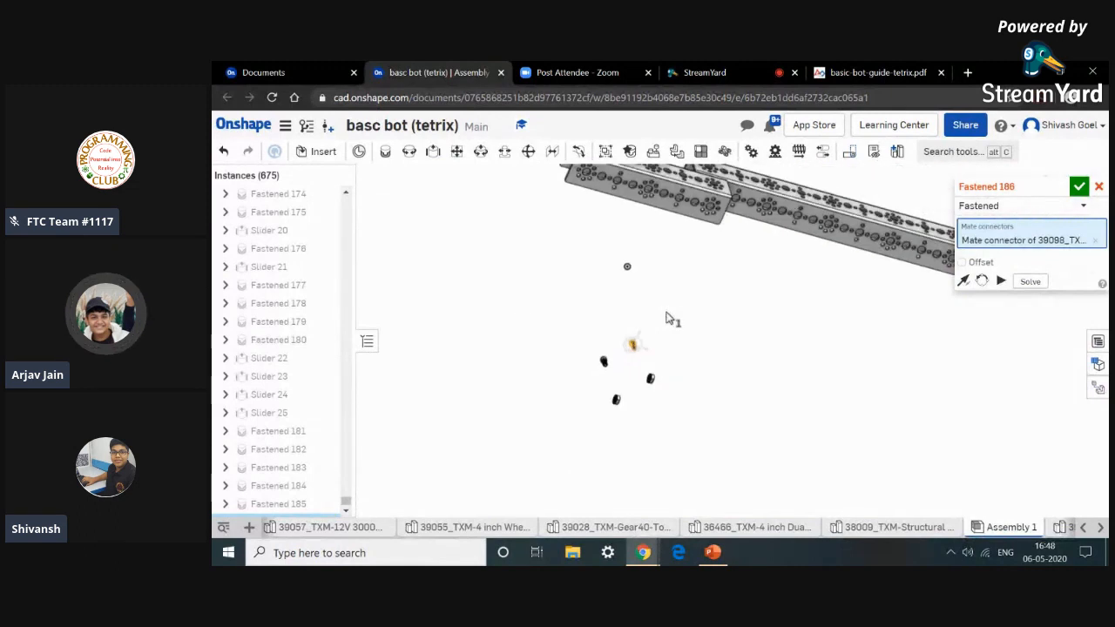
{"action": "right_click_drag", "start_coordinate": [721, 294], "coordinate": [711, 237]}
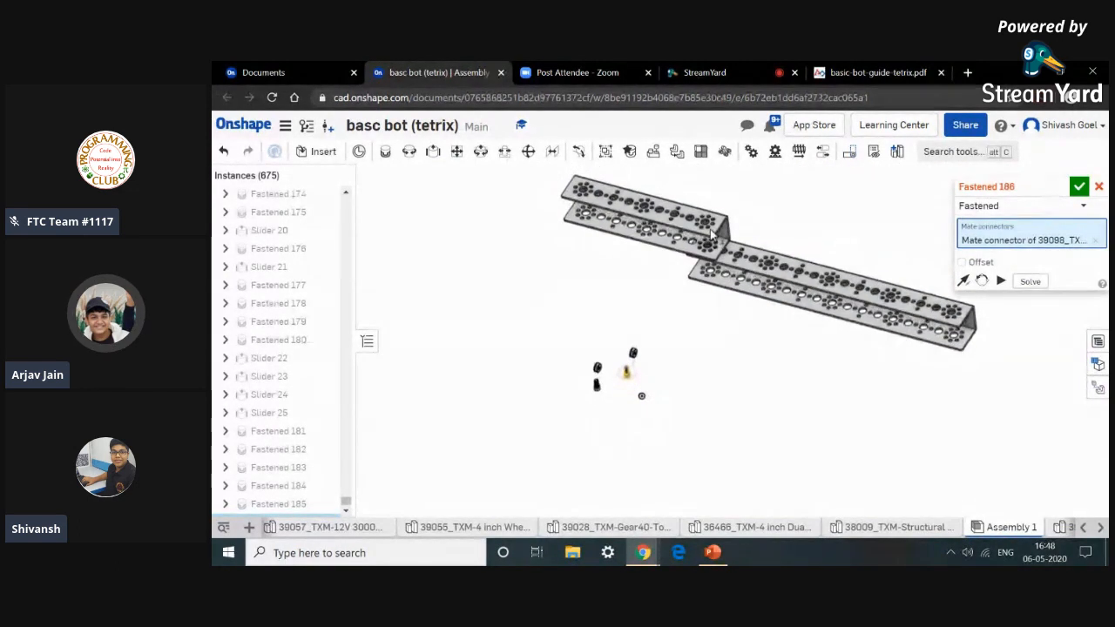
{"action": "scroll", "coordinate": [711, 242], "scroll_direction": "up", "scroll_amount": 5}
{"action": "scroll", "coordinate": [711, 245], "scroll_direction": "up", "scroll_amount": 6}
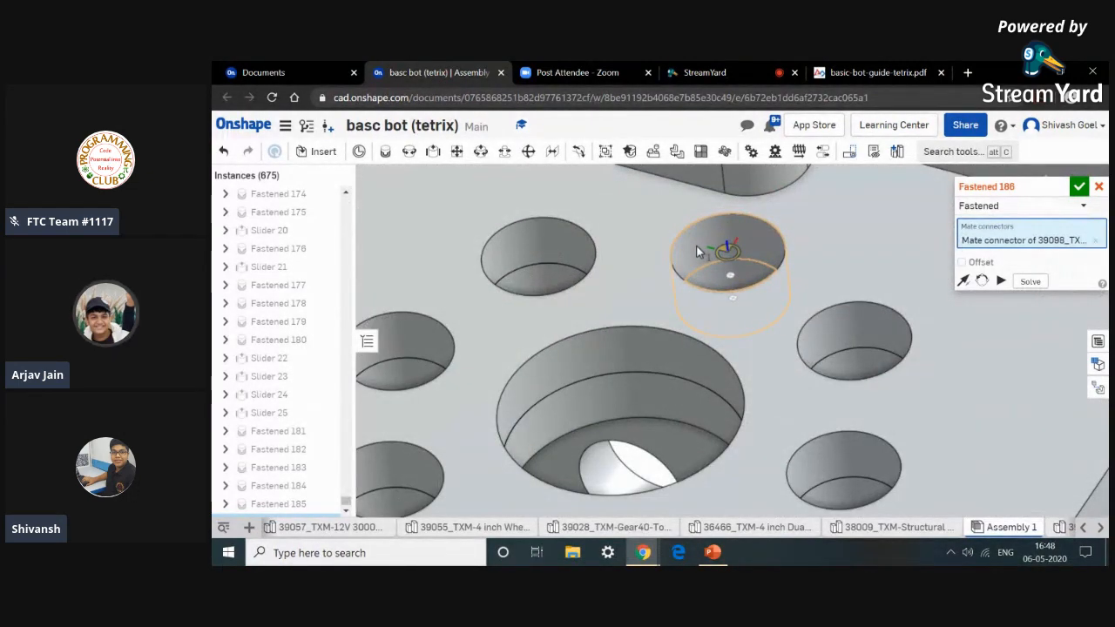
{"action": "scroll", "coordinate": [696, 249], "scroll_direction": "down", "scroll_amount": 10}
{"action": "right_click_drag", "start_coordinate": [674, 326], "coordinate": [759, 290]}
{"action": "left_click", "coordinate": [1099, 188]}
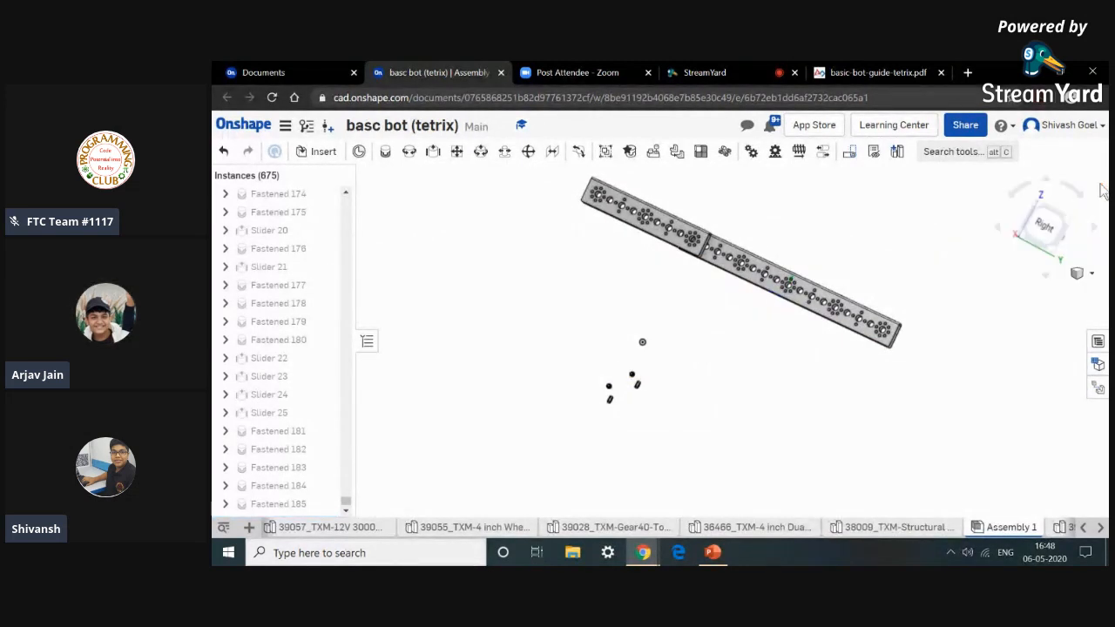
Undo the fastened mate between the two channels.
{"action": "left_click", "coordinate": [223, 152]}
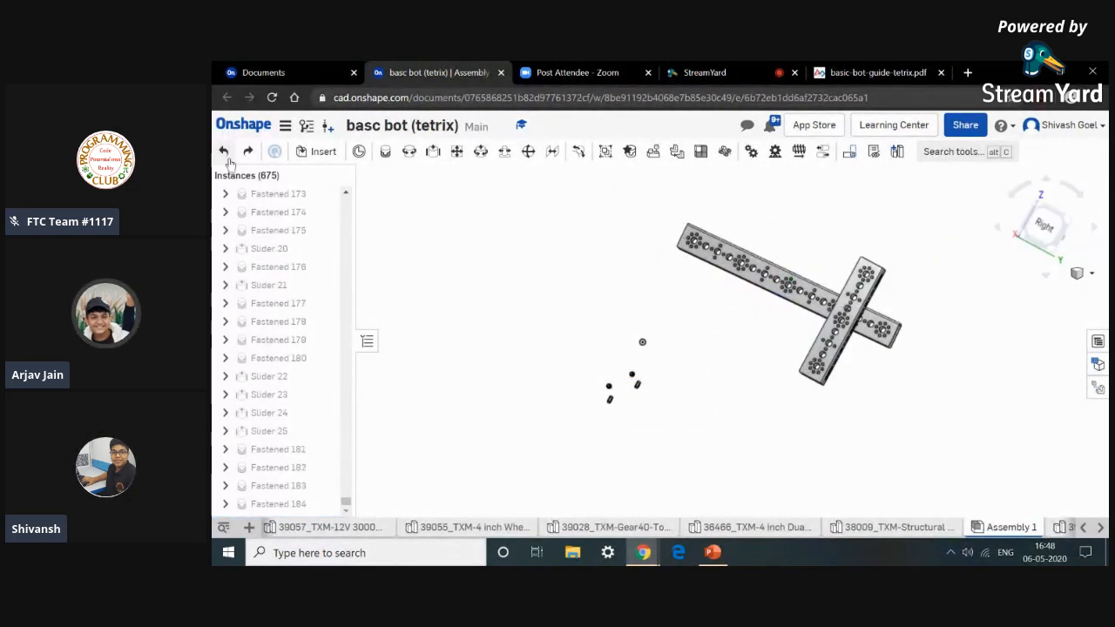
{"action": "mouse_move", "coordinate": [607, 224]}
{"action": "right_mouse_down"}
{"action": "mouse_move", "coordinate": [609, 245]}
{"action": "mouse_move", "coordinate": [606, 236]}
{"action": "right_mouse_up"}
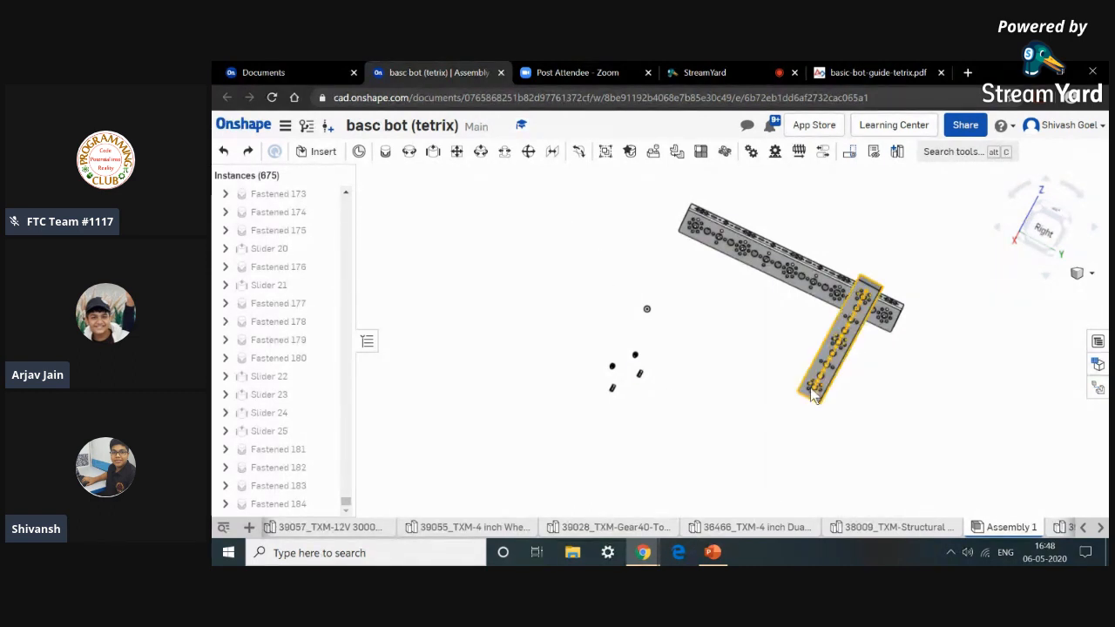
{"action": "right_click_drag", "start_coordinate": [572, 238], "coordinate": [573, 231]}
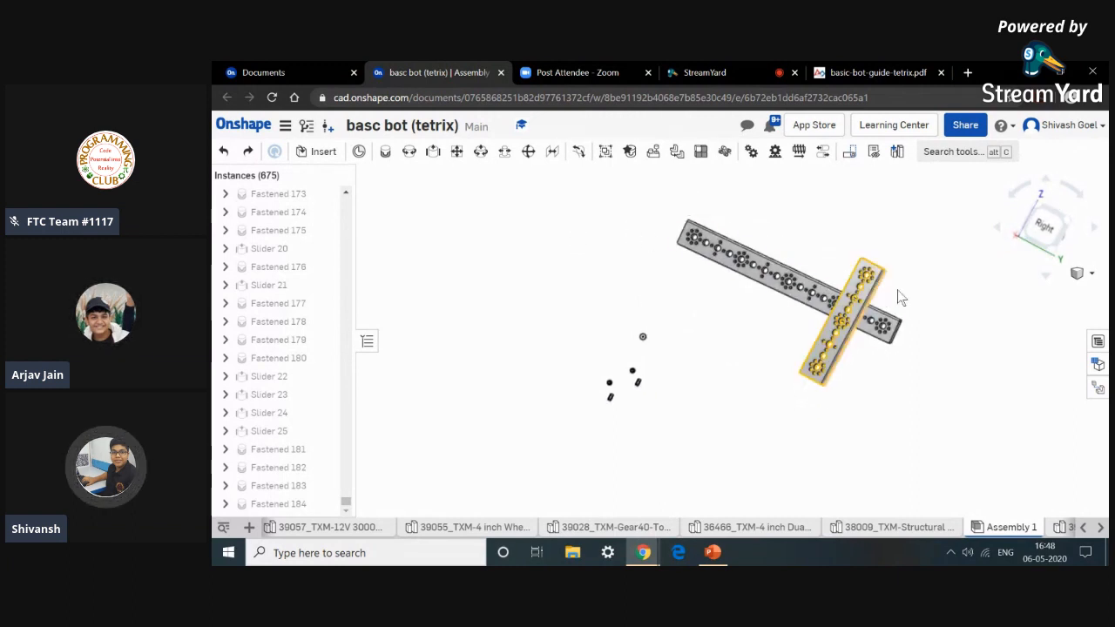
Review the Step 1 parts list in the basic bot guide and return to the assembly.
{"action": "left_click", "coordinate": [888, 74]}
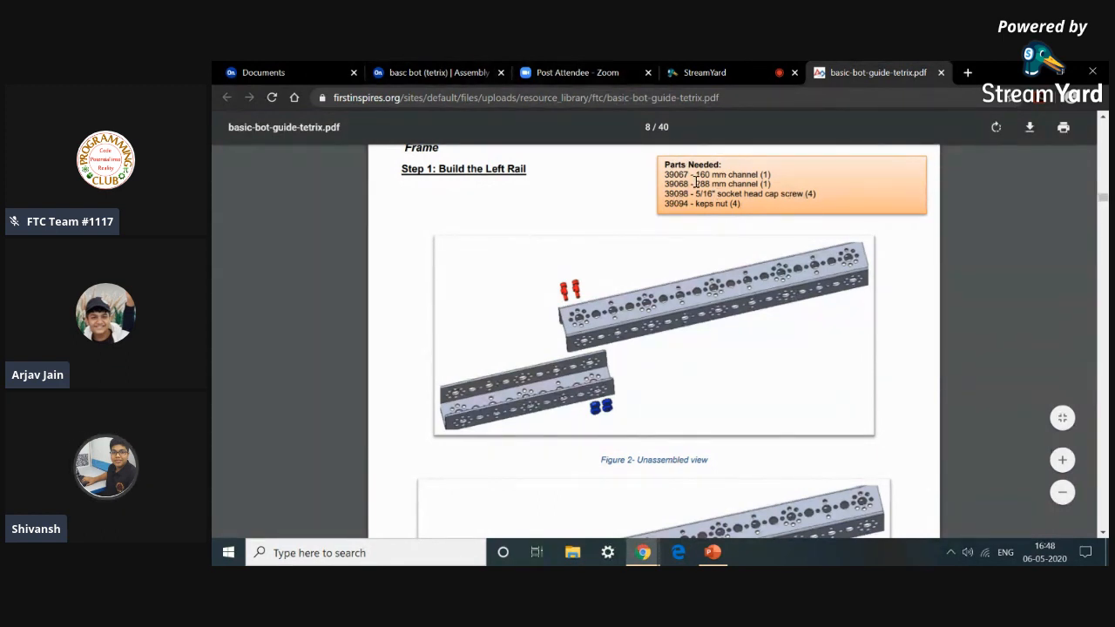
{"action": "left_click_drag", "start_coordinate": [766, 178], "coordinate": [772, 193]}
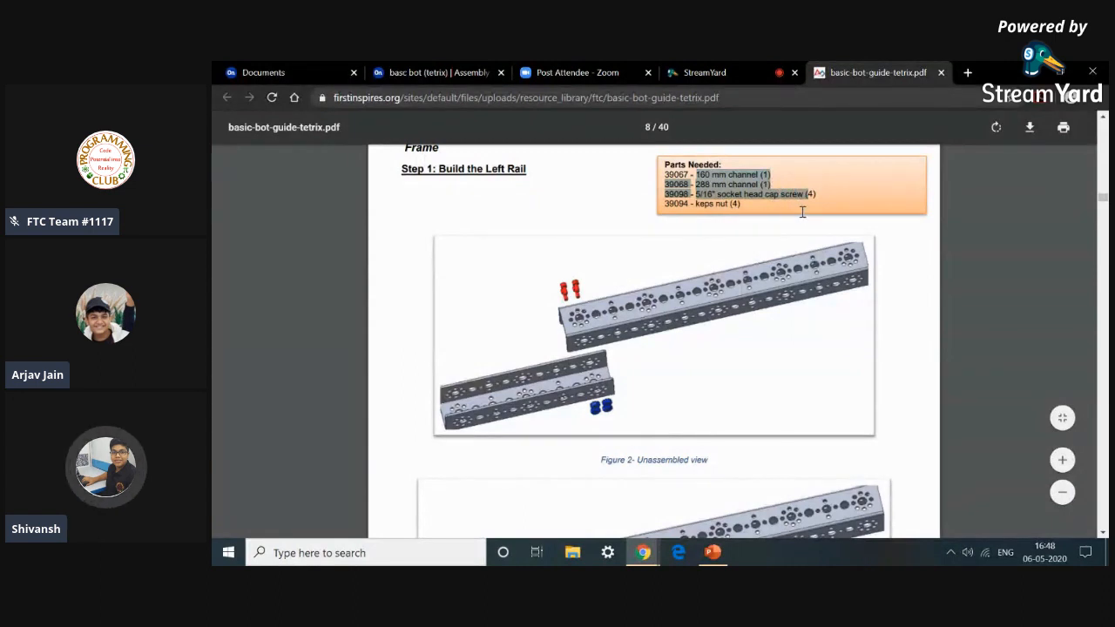
{"action": "left_click", "coordinate": [417, 74]}
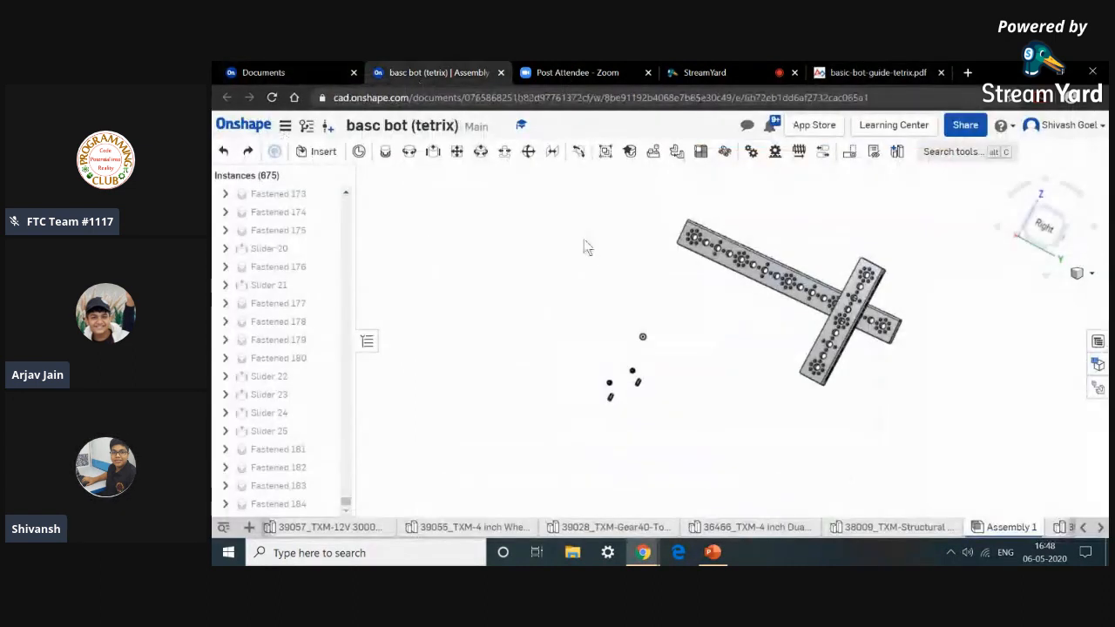
{"action": "right_click_drag", "start_coordinate": [599, 263], "coordinate": [622, 294]}
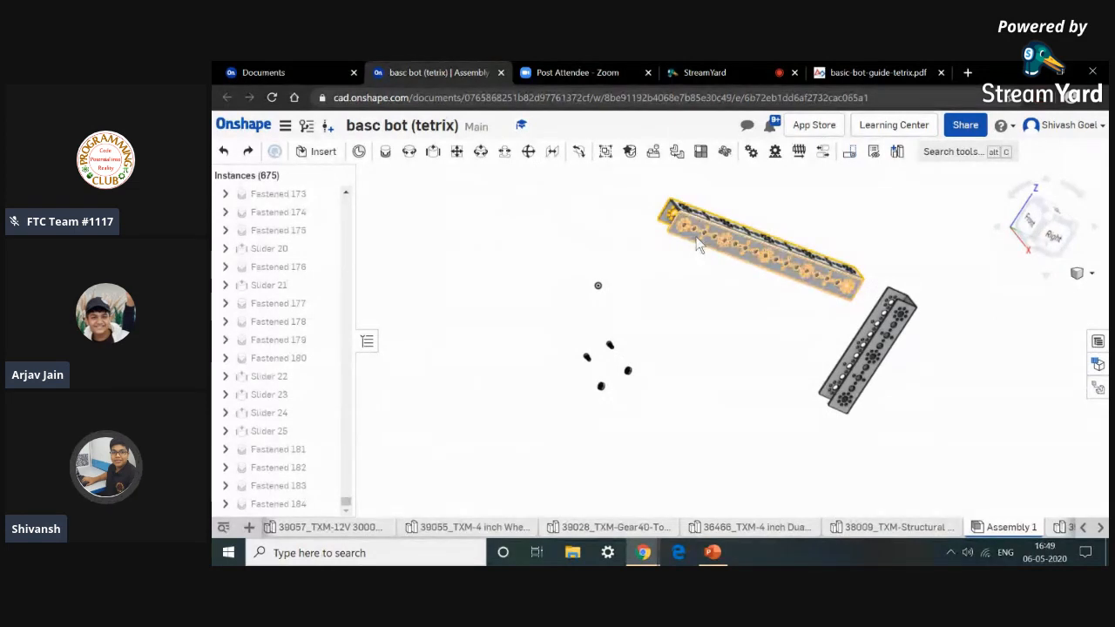
Start a Fastened mate and pick a hole mate connector on the 160 mm channel.
{"action": "scroll", "coordinate": [693, 252], "scroll_direction": "down", "scroll_amount": 3}
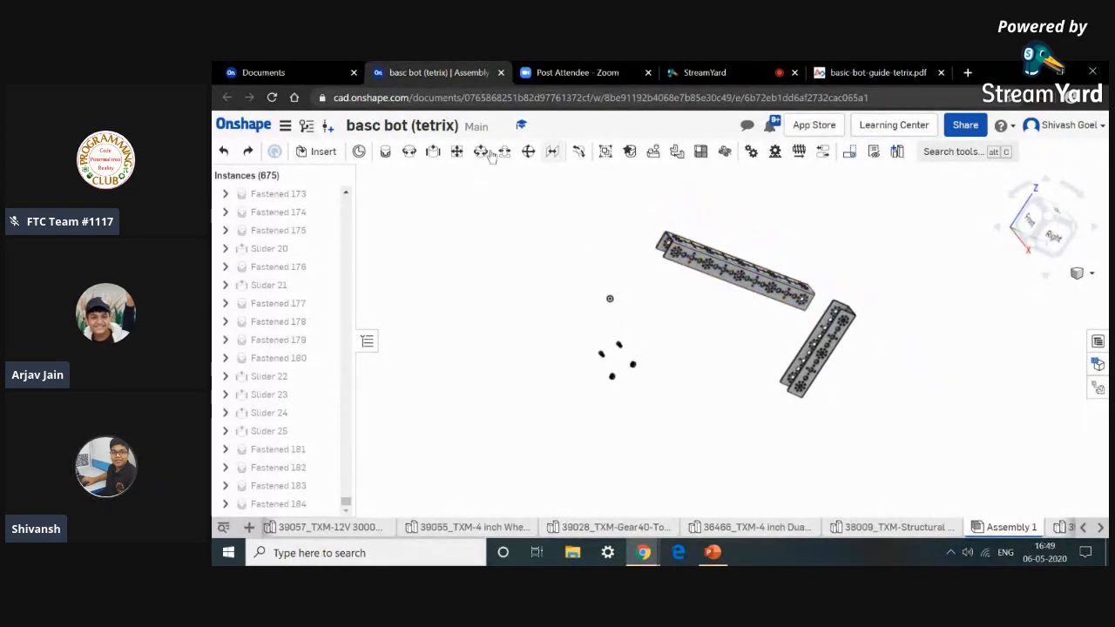
{"action": "left_click", "coordinate": [386, 153]}
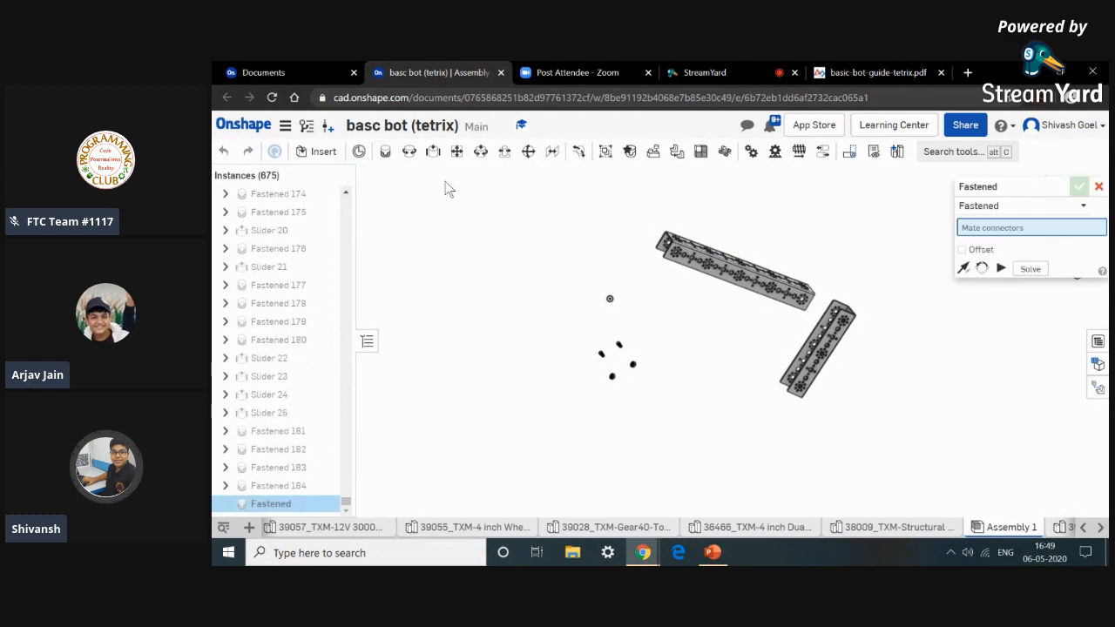
{"action": "scroll", "coordinate": [787, 301], "scroll_direction": "up", "scroll_amount": 2}
{"action": "scroll", "coordinate": [786, 299], "scroll_direction": "up", "scroll_amount": 3}
{"action": "right_click_drag", "start_coordinate": [875, 292], "coordinate": [909, 298]}
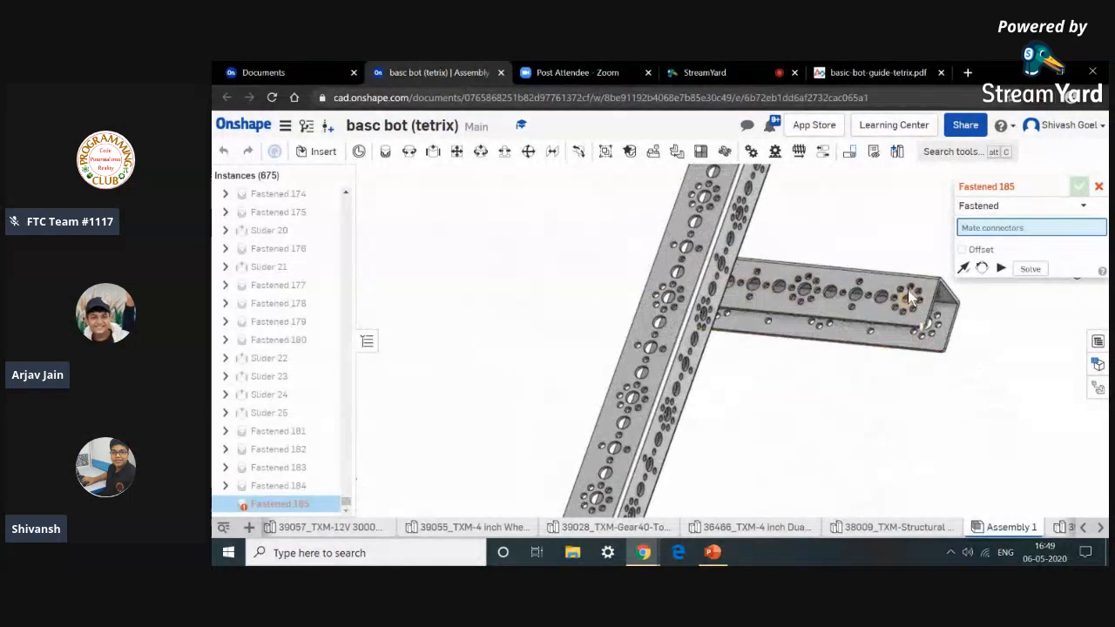
{"action": "scroll", "coordinate": [910, 286], "scroll_direction": "up", "scroll_amount": 10}
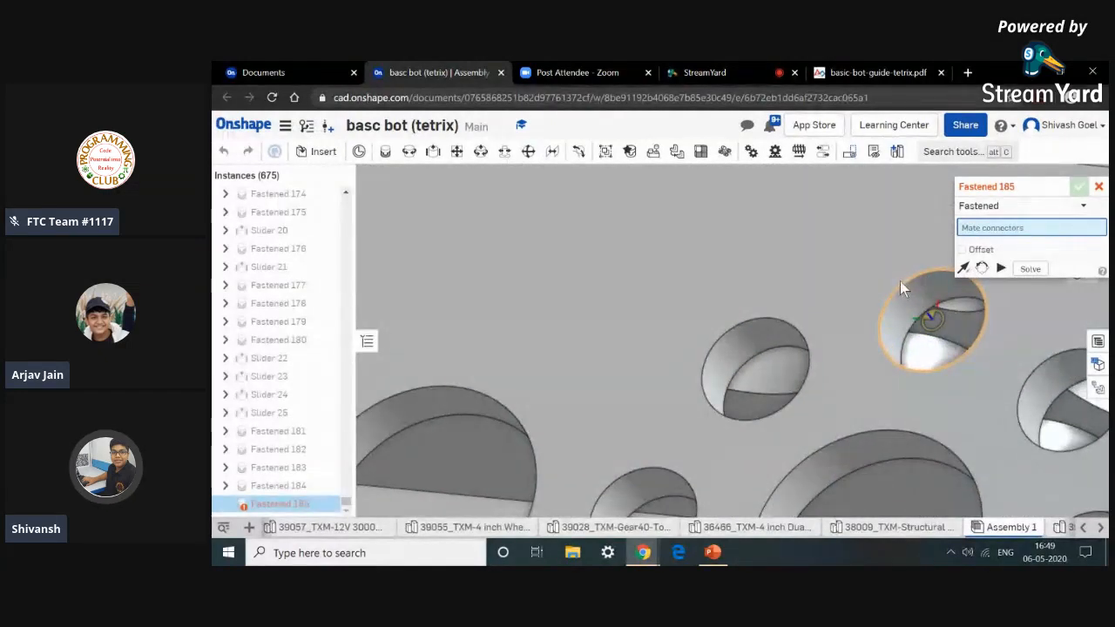
{"action": "scroll", "coordinate": [899, 283], "scroll_direction": "up", "scroll_amount": 4}
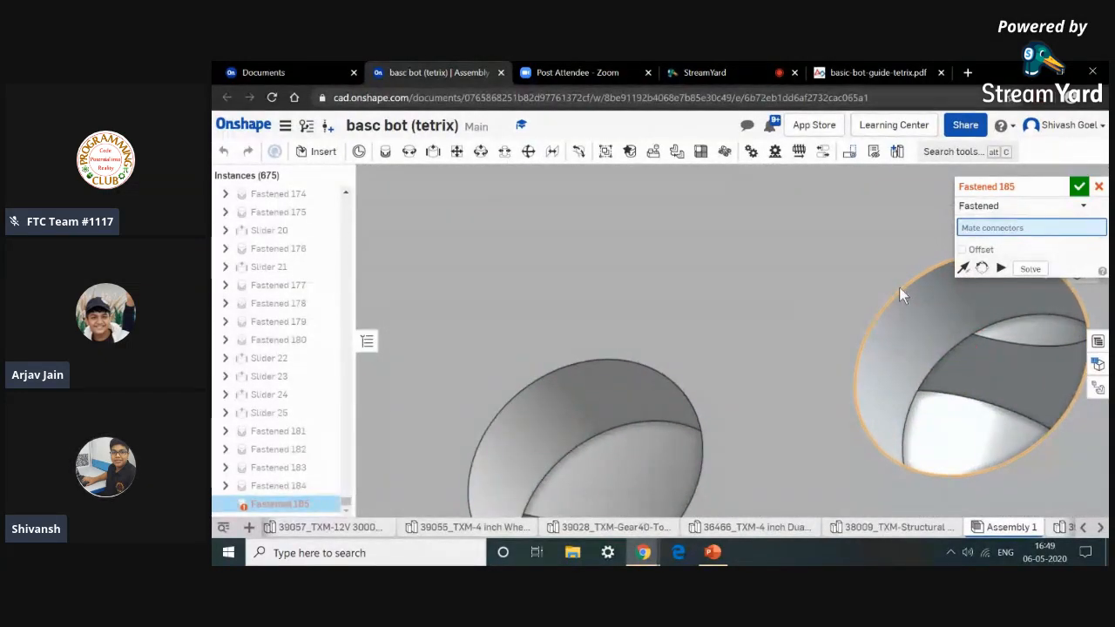
{"action": "left_click", "coordinate": [899, 286]}
Pick a hole mate connector near the end of the 288 mm channel as the second mate connector.
{"action": "scroll", "coordinate": [788, 272], "scroll_direction": "down", "scroll_amount": 10}
{"action": "scroll", "coordinate": [789, 271], "scroll_direction": "down", "scroll_amount": 5}
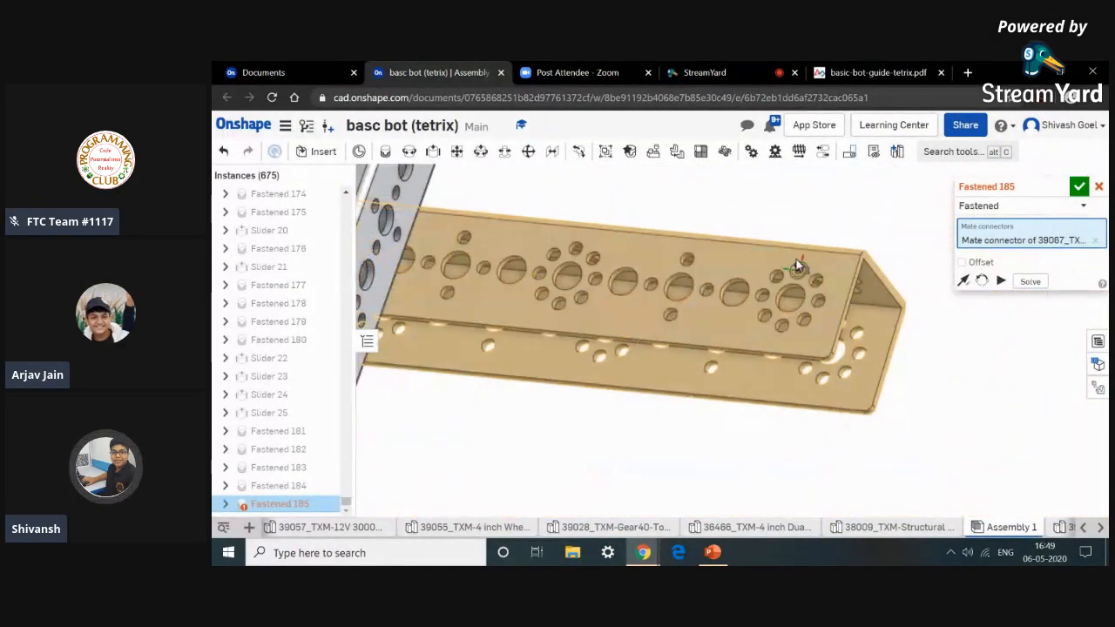
{"action": "scroll", "coordinate": [858, 249], "scroll_direction": "down", "scroll_amount": 5}
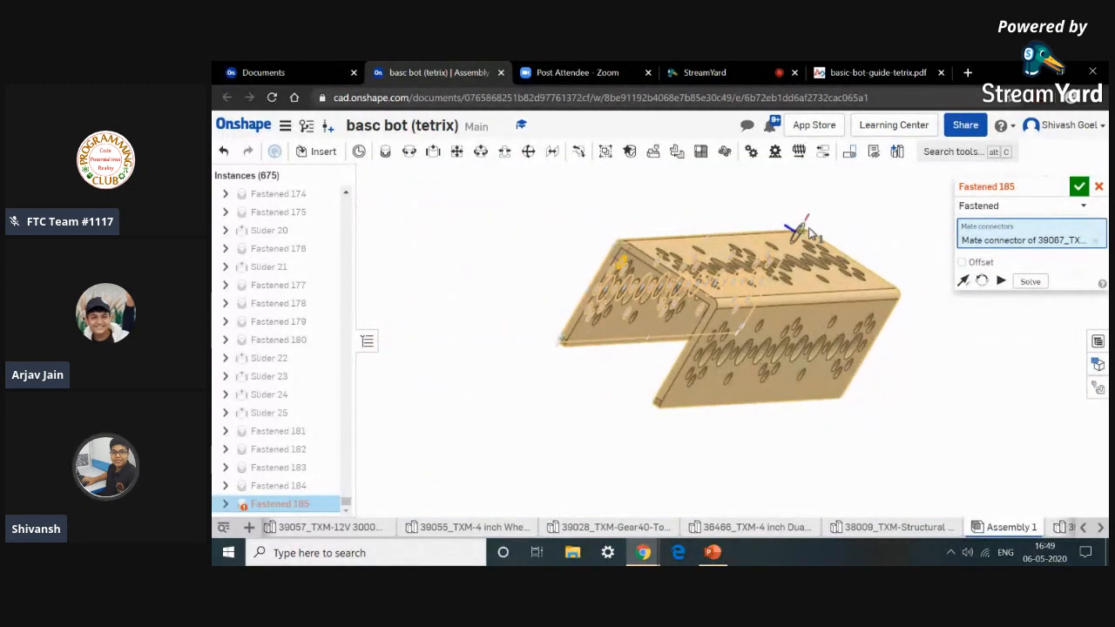
{"action": "scroll", "coordinate": [513, 237], "scroll_direction": "down", "scroll_amount": 8}
{"action": "right_click_drag", "start_coordinate": [424, 235], "coordinate": [461, 210]}
{"action": "right_click_drag", "start_coordinate": [427, 328], "coordinate": [406, 273]}
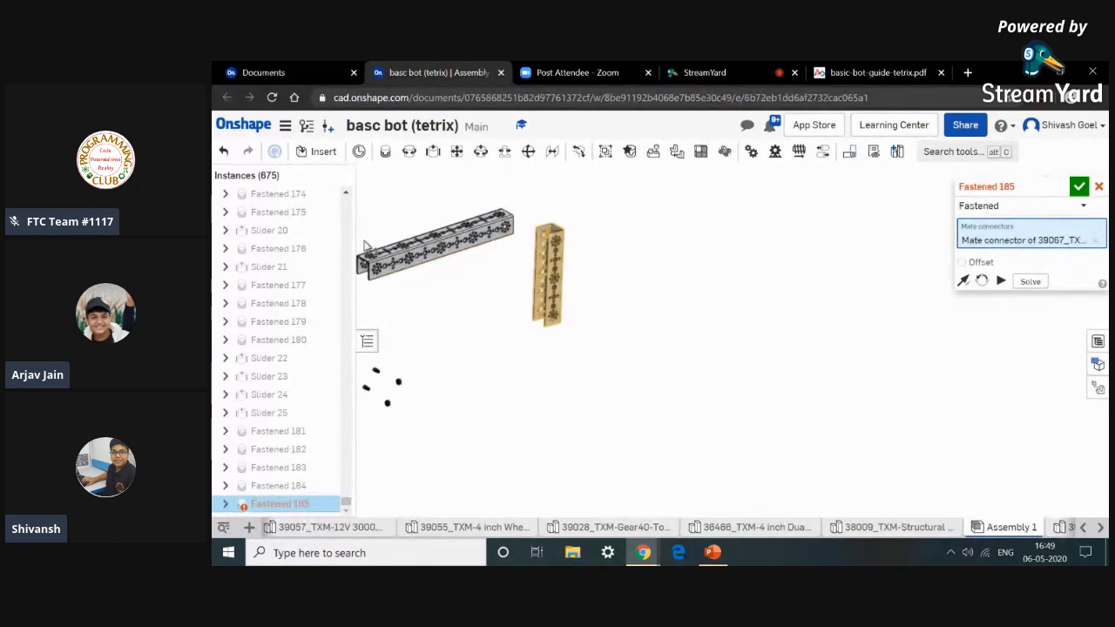
{"action": "left_click", "coordinate": [366, 341]}
{"action": "middle_click_drag", "start_coordinate": [301, 263], "coordinate": [388, 286]}
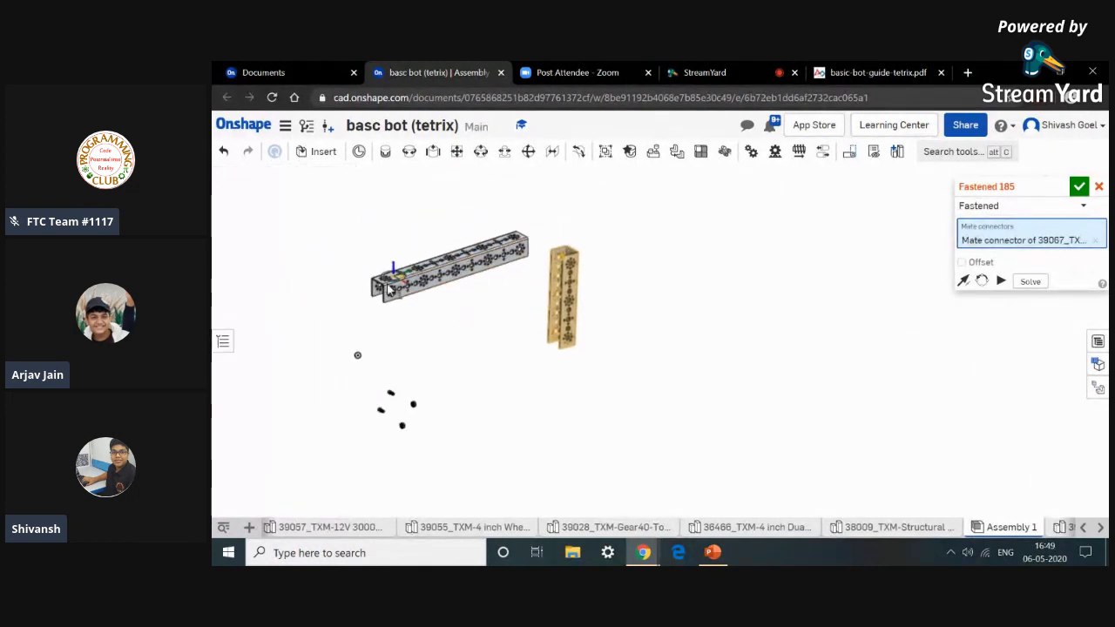
{"action": "scroll", "coordinate": [390, 289], "scroll_direction": "up", "scroll_amount": 10}
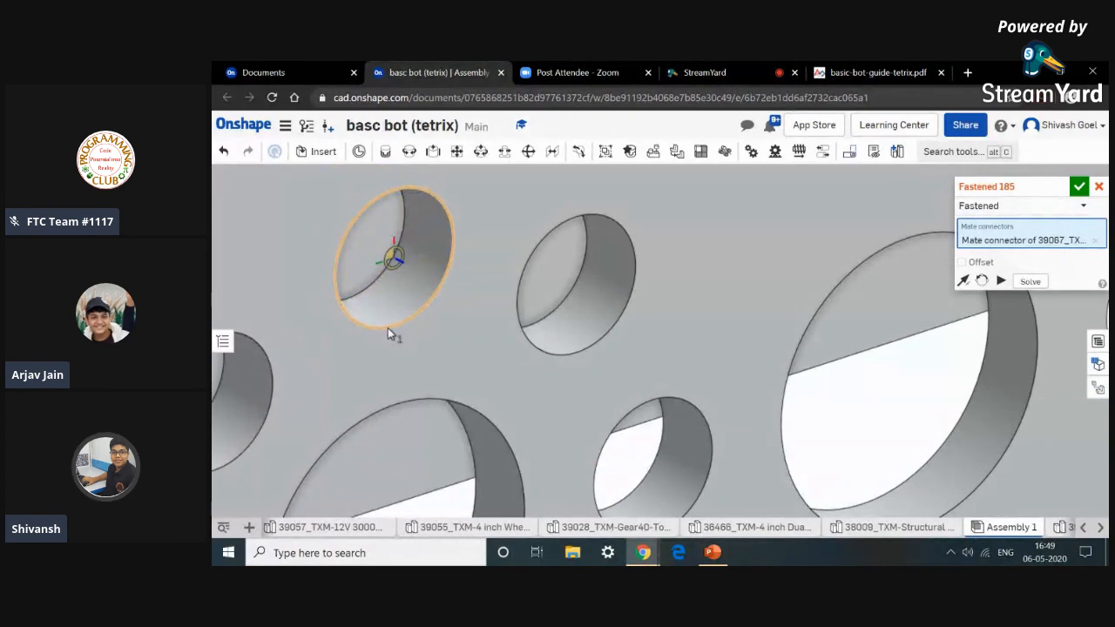
{"action": "left_click", "coordinate": [388, 331]}
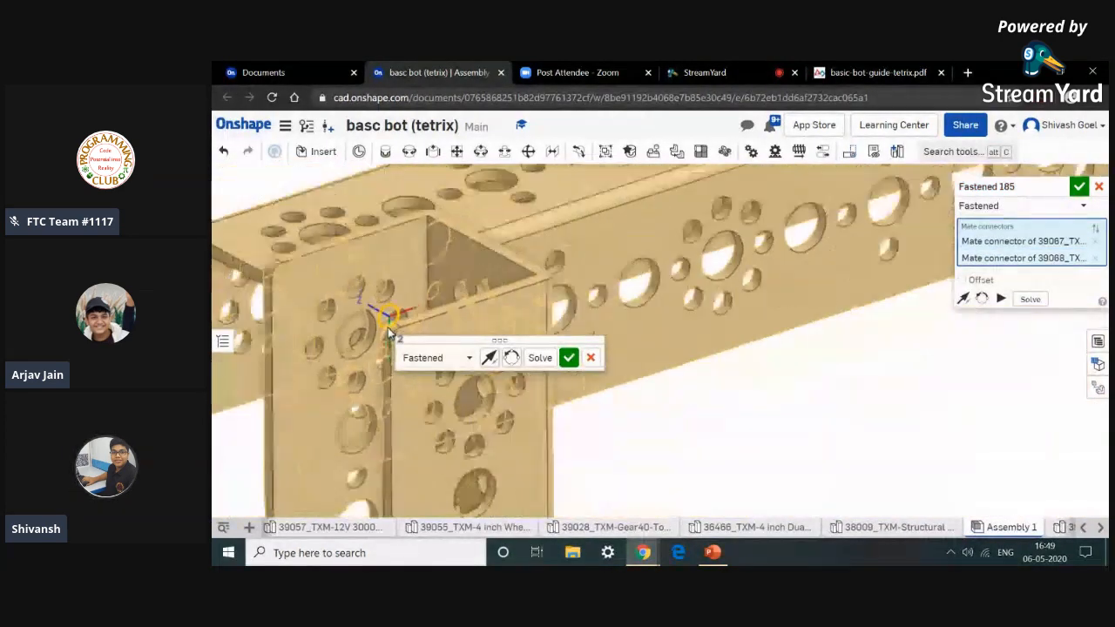
Reorient the mate's secondary axis, compare with the guide, and commit the fastened mate.
{"action": "left_click", "coordinate": [511, 357]}
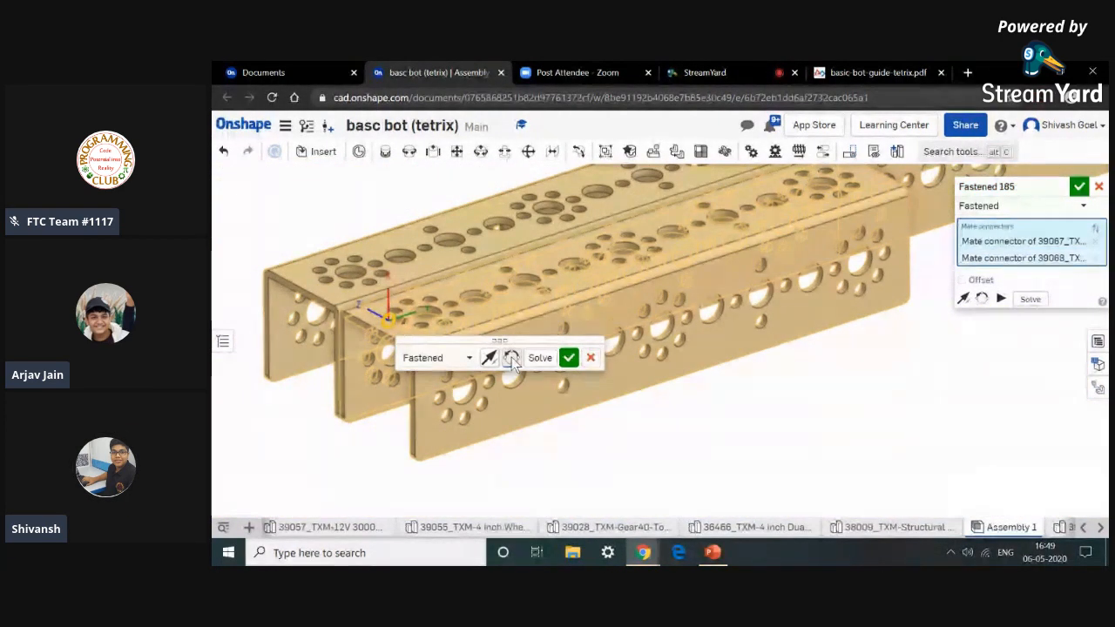
{"action": "left_click", "coordinate": [511, 357]}
{"action": "left_click", "coordinate": [512, 357]}
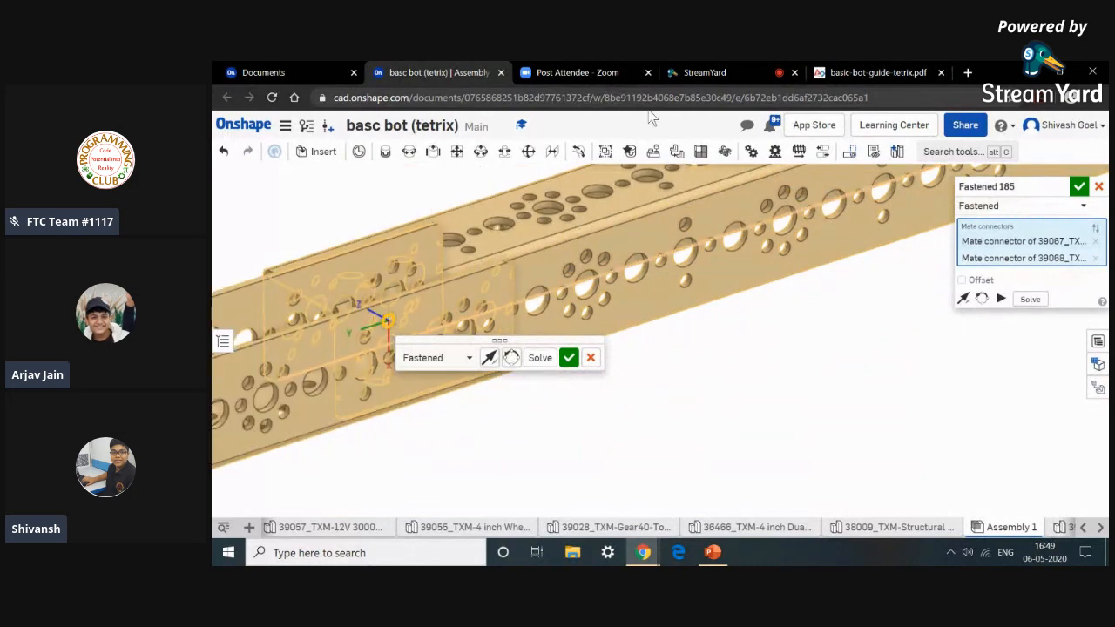
{"action": "left_click", "coordinate": [855, 69]}
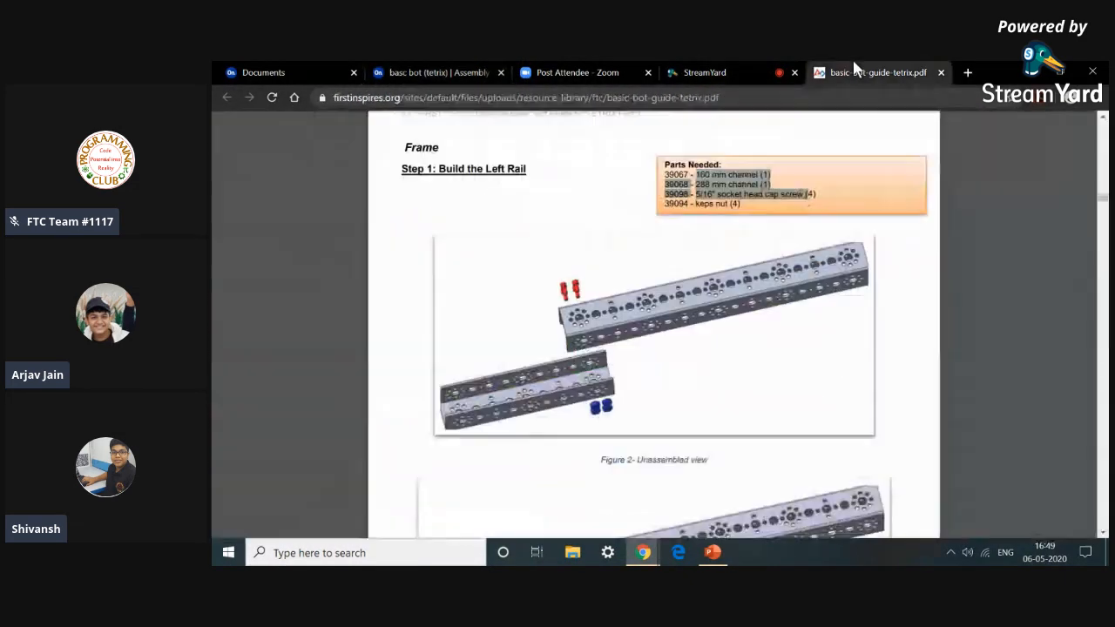
{"action": "left_click", "coordinate": [460, 70]}
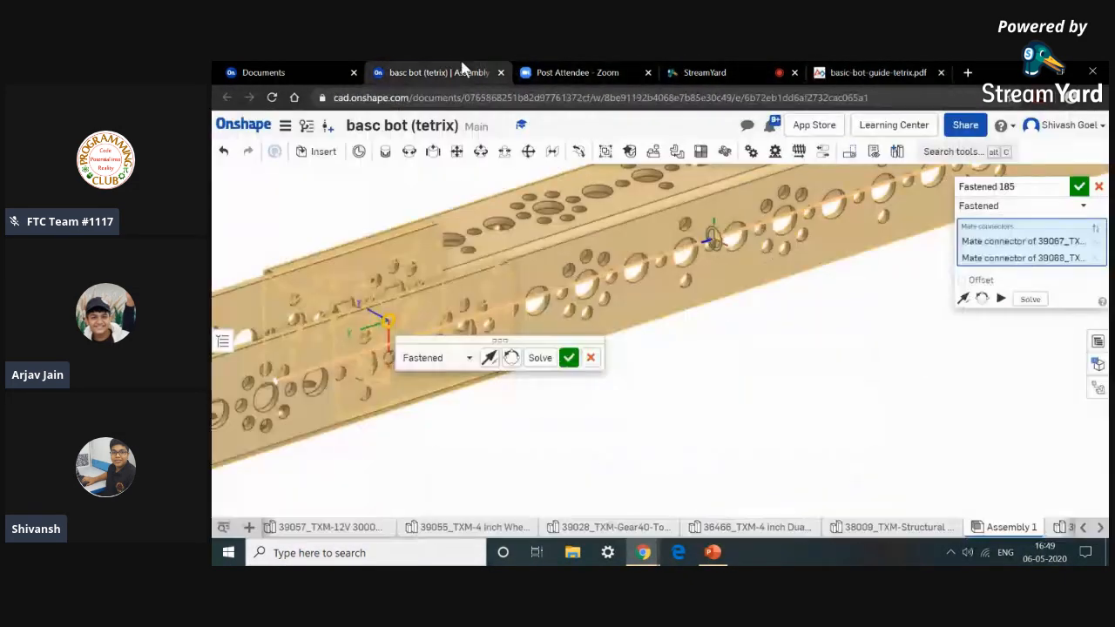
{"action": "left_click", "coordinate": [568, 358]}
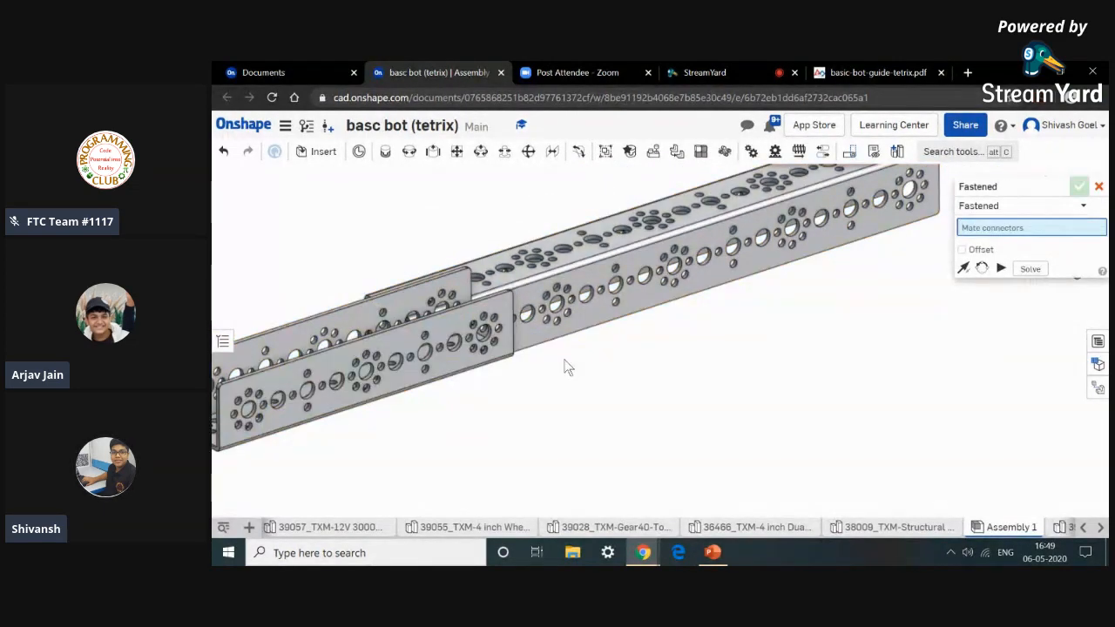
Close the mate dialog and undo the fastened mate between the two channels.
{"action": "scroll", "coordinate": [546, 375], "scroll_direction": "down", "scroll_amount": 3}
{"action": "mouse_move", "coordinate": [547, 373]}
{"action": "right_mouse_down"}
{"action": "mouse_move", "coordinate": [592, 364]}
{"action": "mouse_move", "coordinate": [553, 378]}
{"action": "right_mouse_up"}
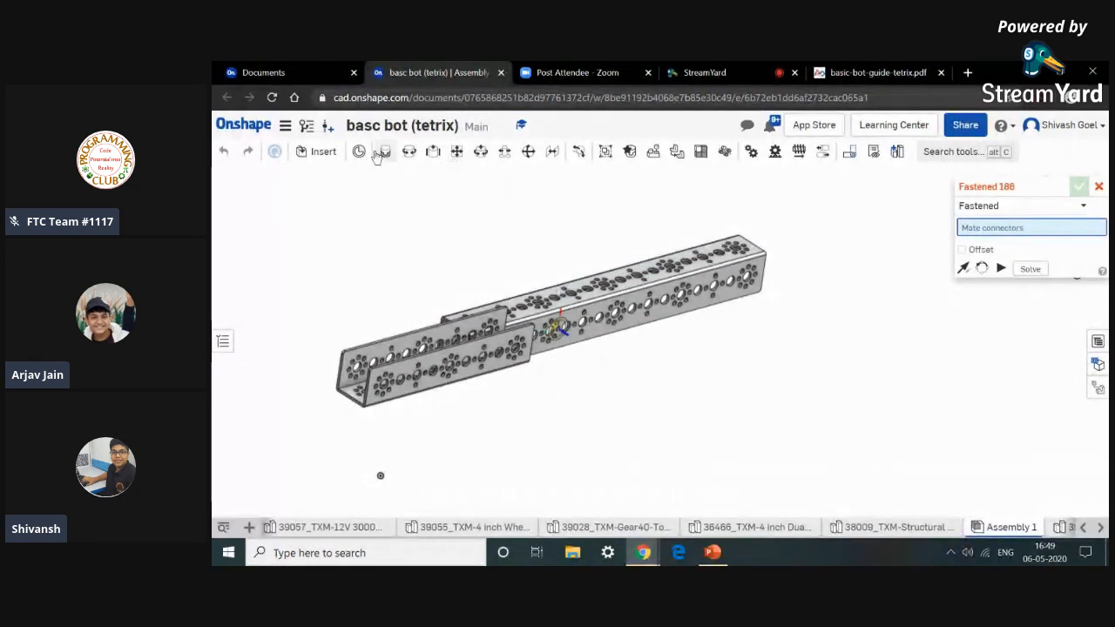
{"action": "left_click", "coordinate": [1099, 188]}
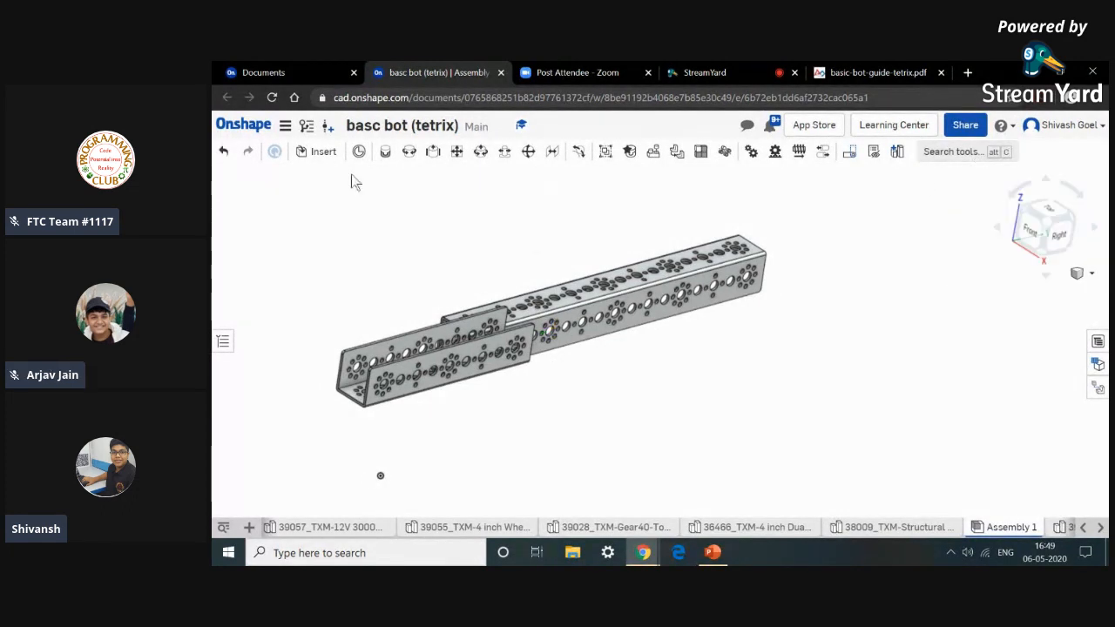
{"action": "left_click", "coordinate": [225, 152]}
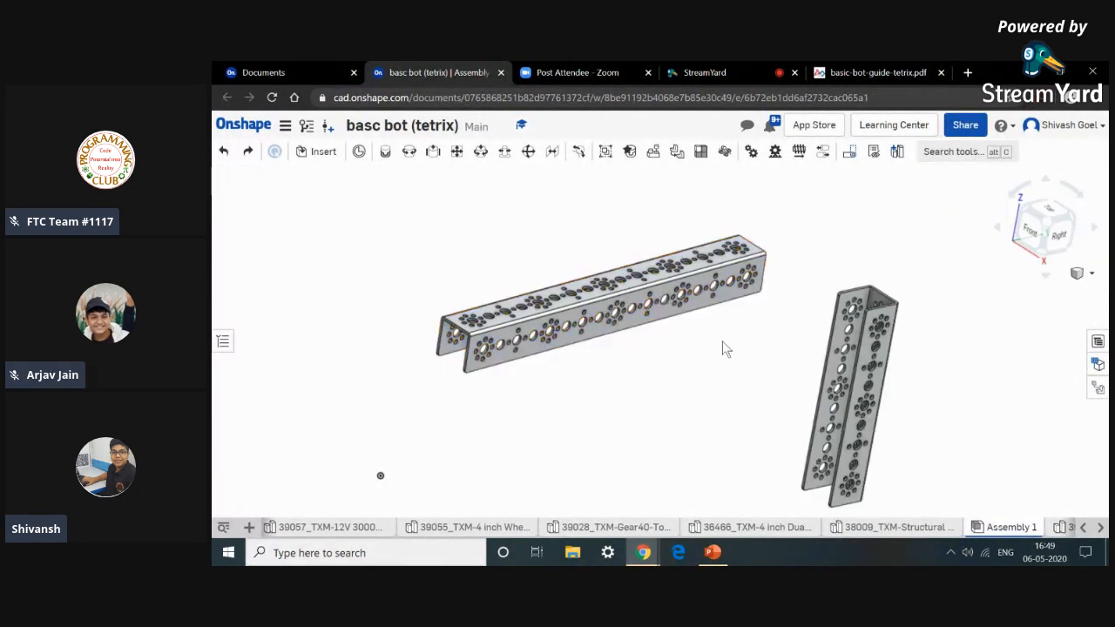
Start a new Fastened mate and pick a hole mate connector on the 160 mm channel.
{"action": "left_click", "coordinate": [385, 155]}
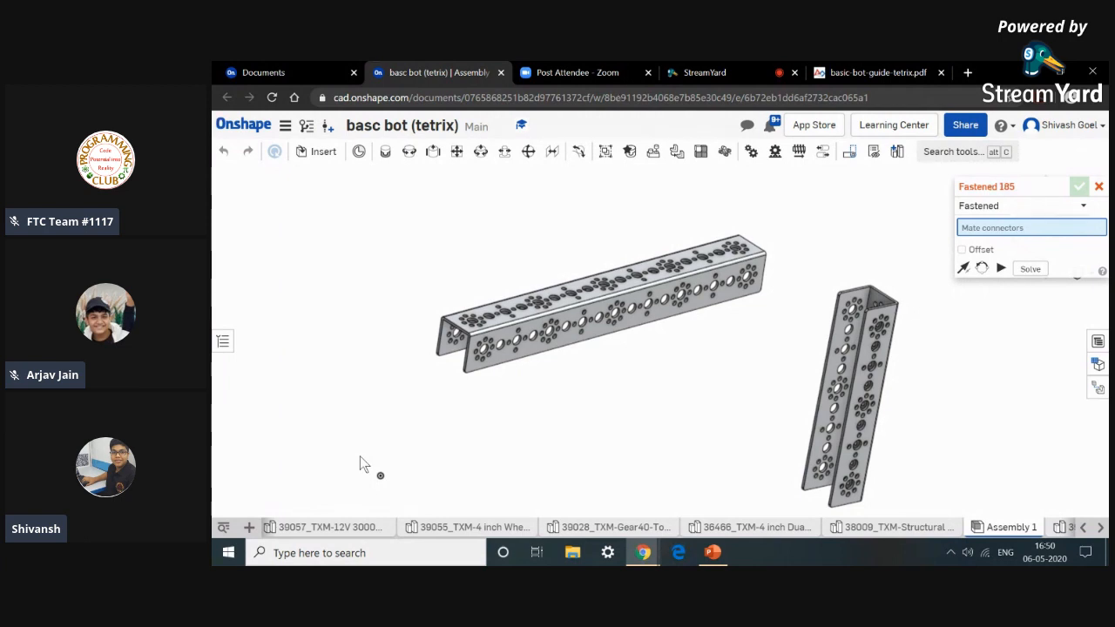
{"action": "right_click_drag", "start_coordinate": [671, 339], "coordinate": [851, 329]}
{"action": "scroll", "coordinate": [862, 315], "scroll_direction": "up", "scroll_amount": 3}
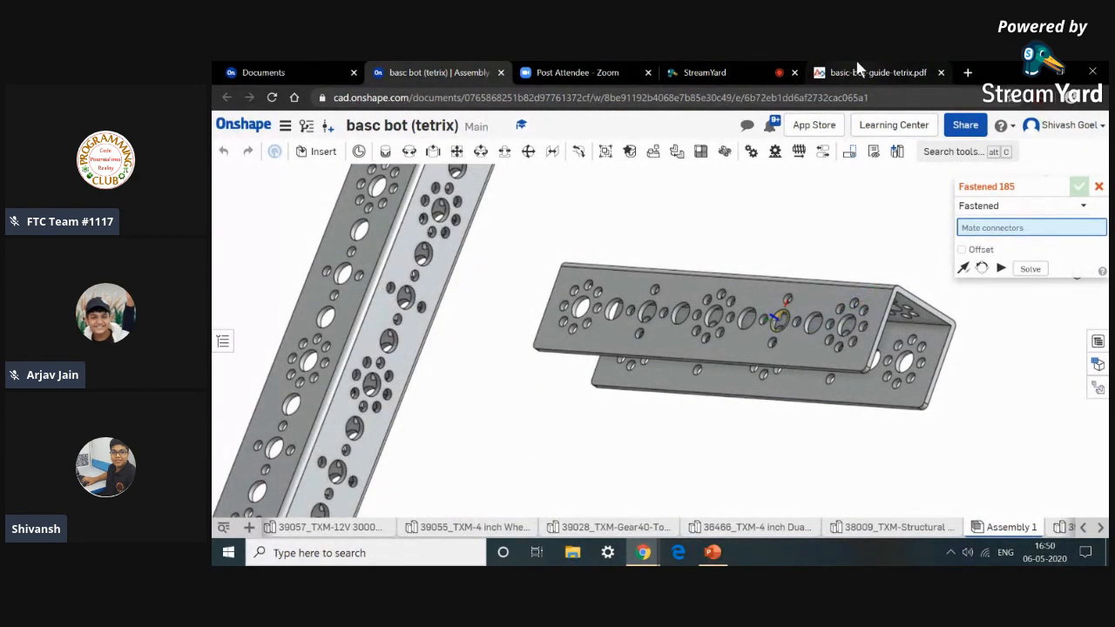
{"action": "left_click", "coordinate": [849, 72]}
{"action": "left_click", "coordinate": [427, 72]}
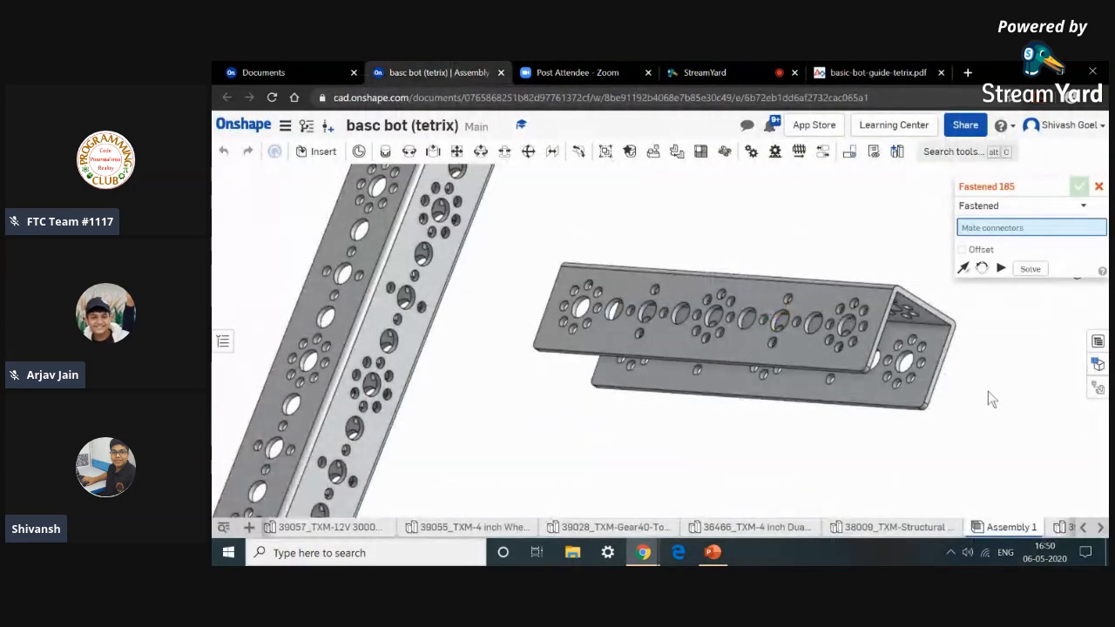
{"action": "scroll", "coordinate": [858, 357], "scroll_direction": "up", "scroll_amount": 10}
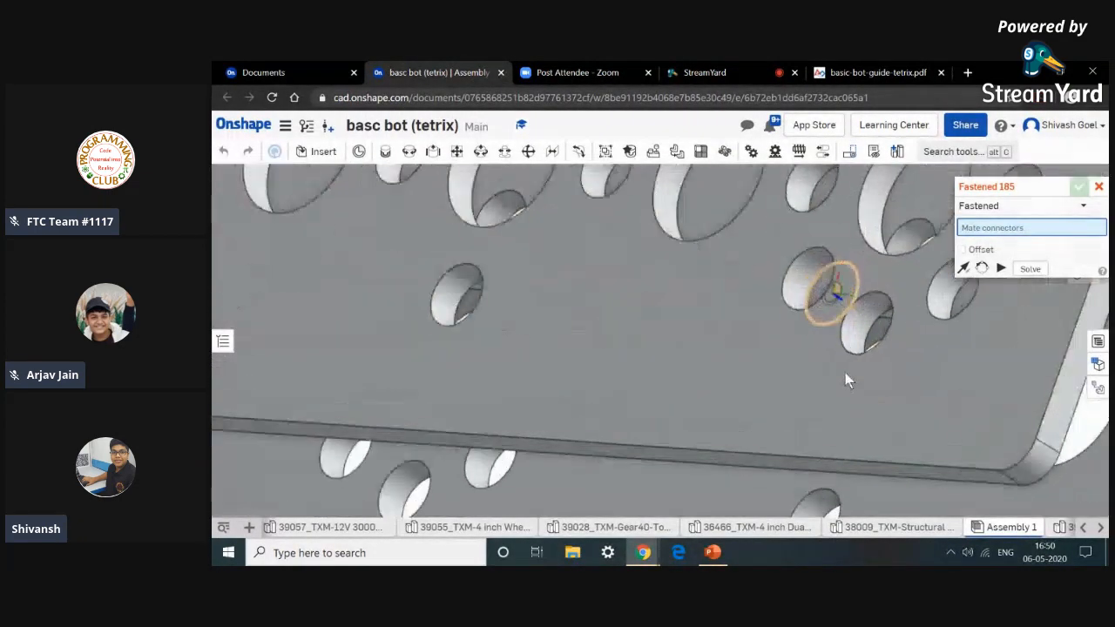
{"action": "left_click", "coordinate": [823, 344]}
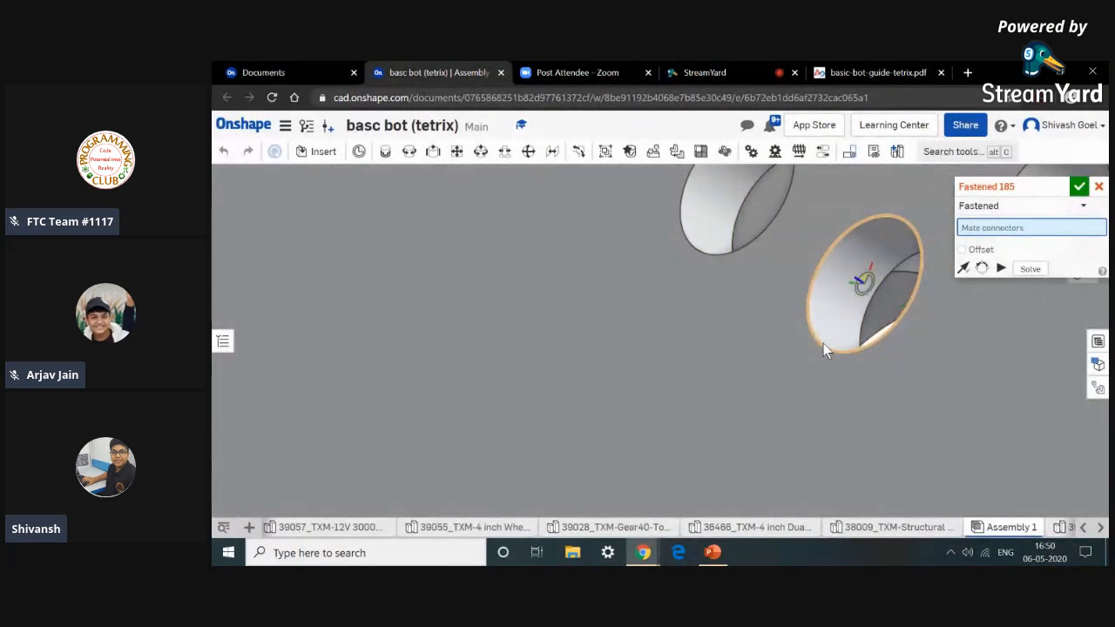
Pick the end-hole mate connector on the 288 mm channel as the second connector.
{"action": "scroll", "coordinate": [822, 343], "scroll_direction": "down", "scroll_amount": 9}
{"action": "right_click_drag", "start_coordinate": [635, 442], "coordinate": [573, 377]}
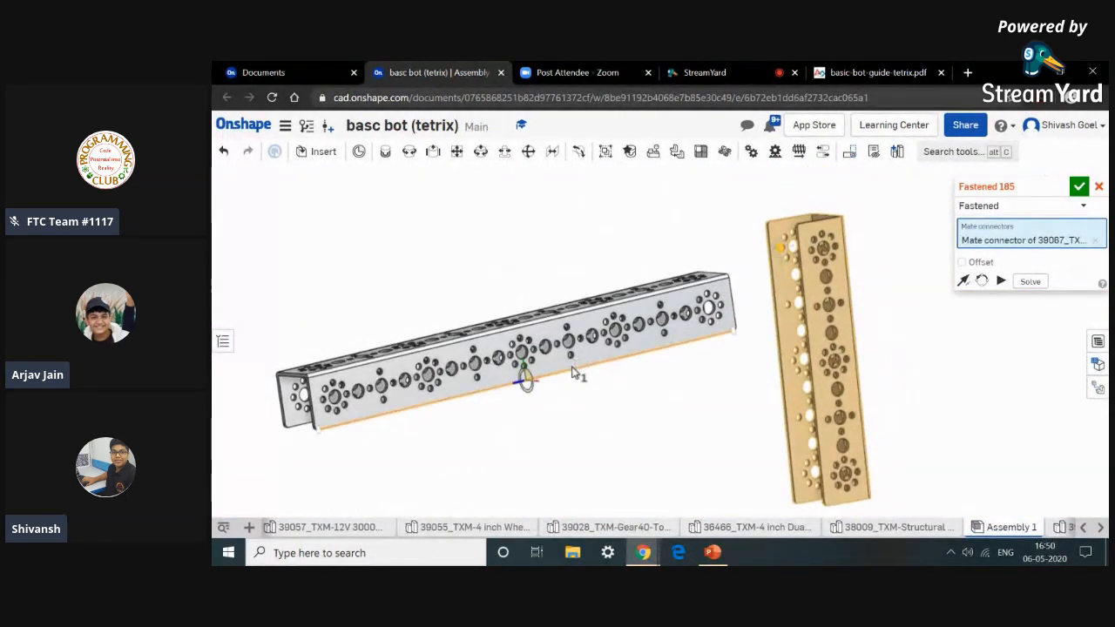
{"action": "scroll", "coordinate": [367, 378], "scroll_direction": "up", "scroll_amount": 10}
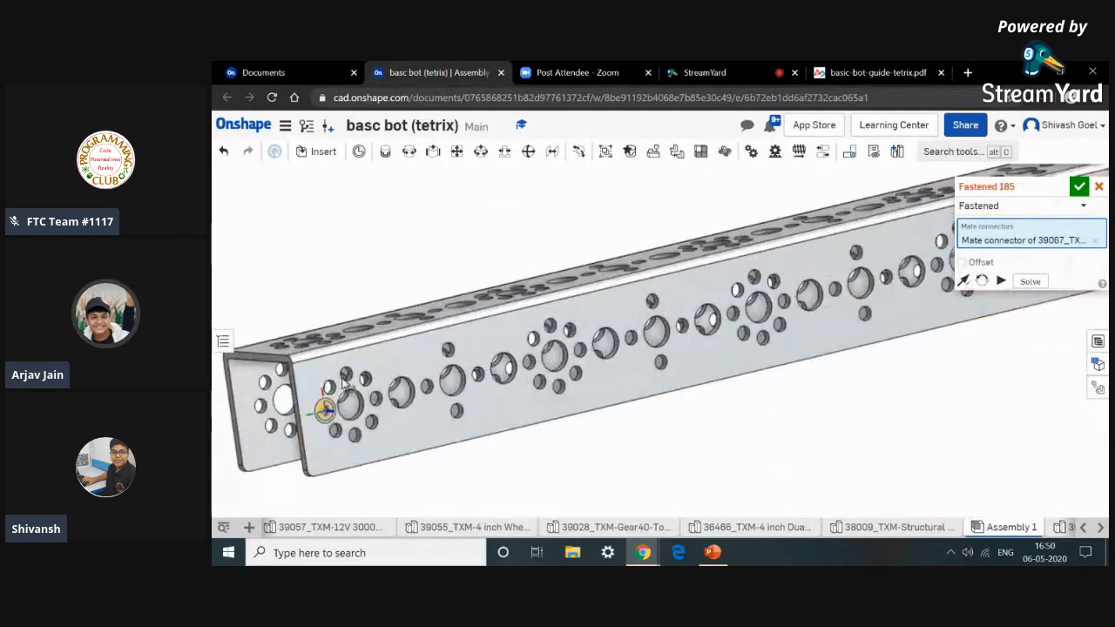
{"action": "scroll", "coordinate": [354, 387], "scroll_direction": "up", "scroll_amount": 5}
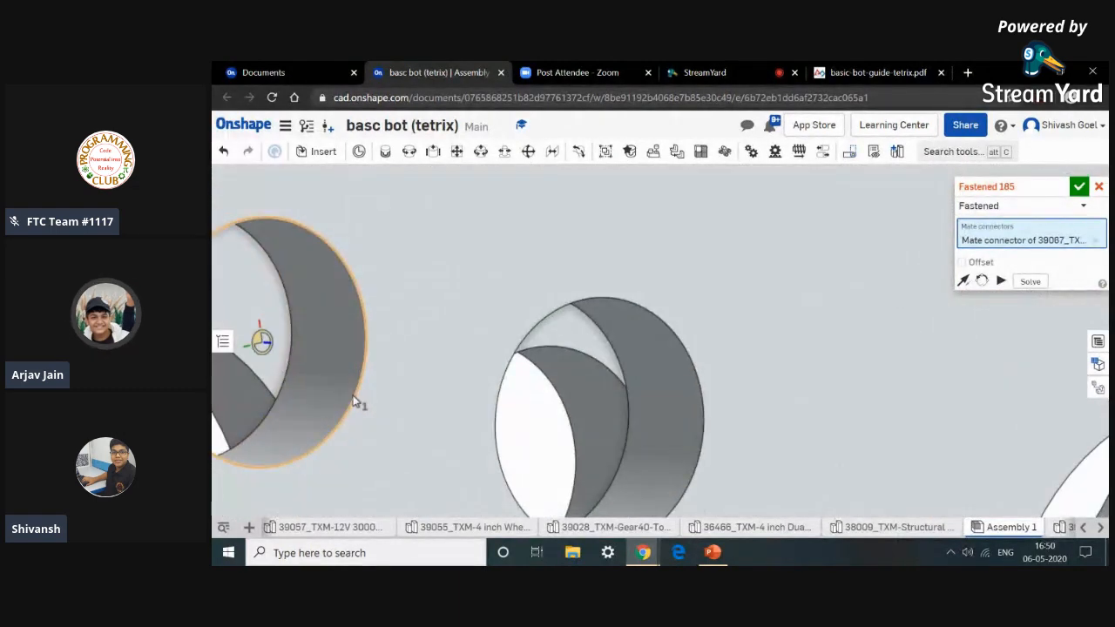
{"action": "scroll", "coordinate": [354, 401], "scroll_direction": "down", "scroll_amount": 3}
{"action": "left_click", "coordinate": [353, 399]}
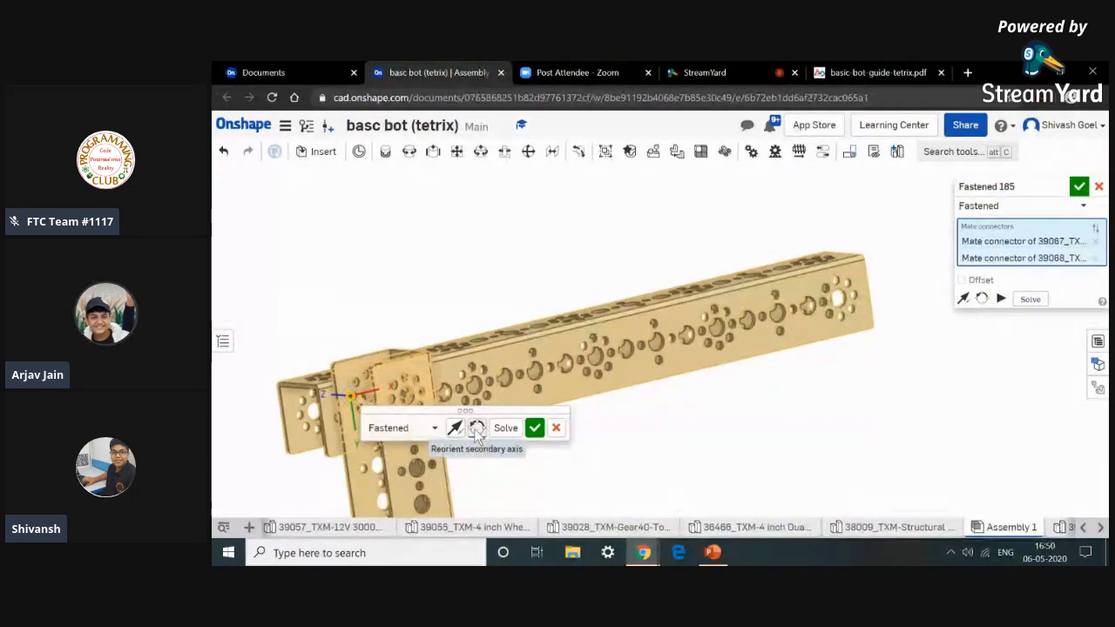
Reorient the mate's secondary axis three times and commit the fastened mate.
{"action": "left_click", "coordinate": [476, 428]}
{"action": "left_click", "coordinate": [477, 428]}
{"action": "left_click", "coordinate": [476, 429]}
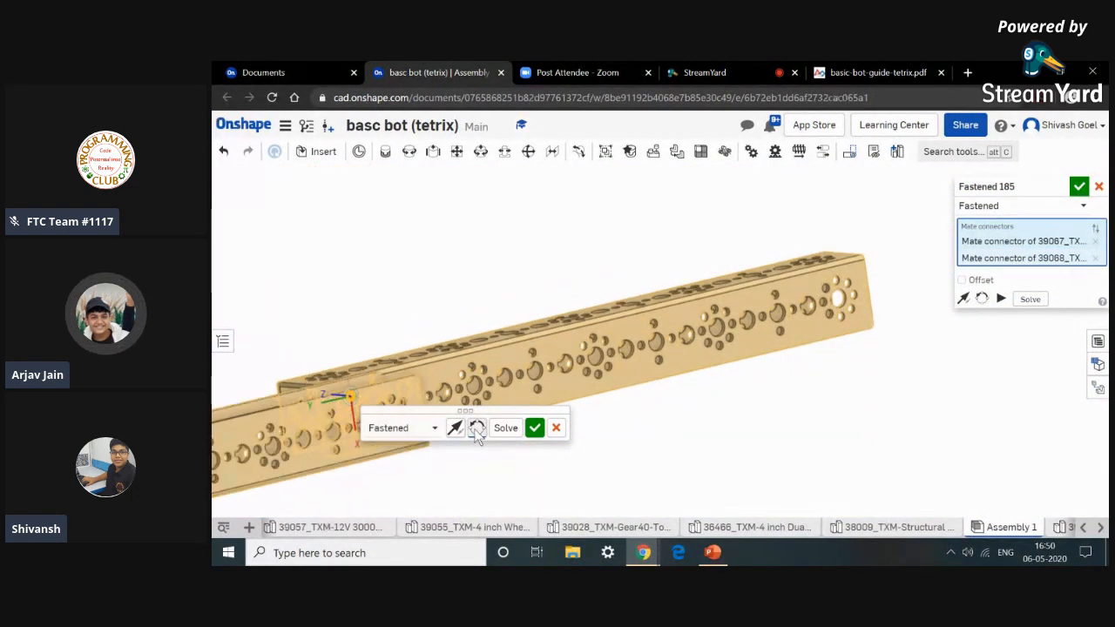
{"action": "left_click", "coordinate": [535, 428]}
Inspect the joined left rail from several angles and compare it with the Step 1 figure in the guide.
{"action": "right_click_drag", "start_coordinate": [506, 457], "coordinate": [554, 462]}
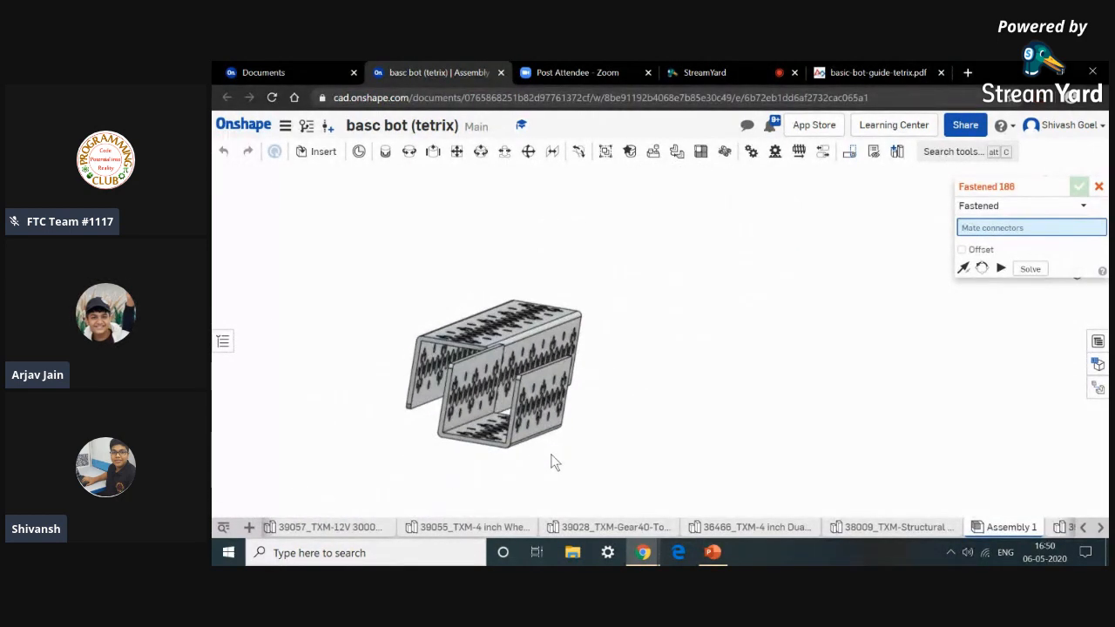
{"action": "right_click_drag", "start_coordinate": [552, 454], "coordinate": [524, 447]}
{"action": "scroll", "coordinate": [523, 448], "scroll_direction": "down", "scroll_amount": 5}
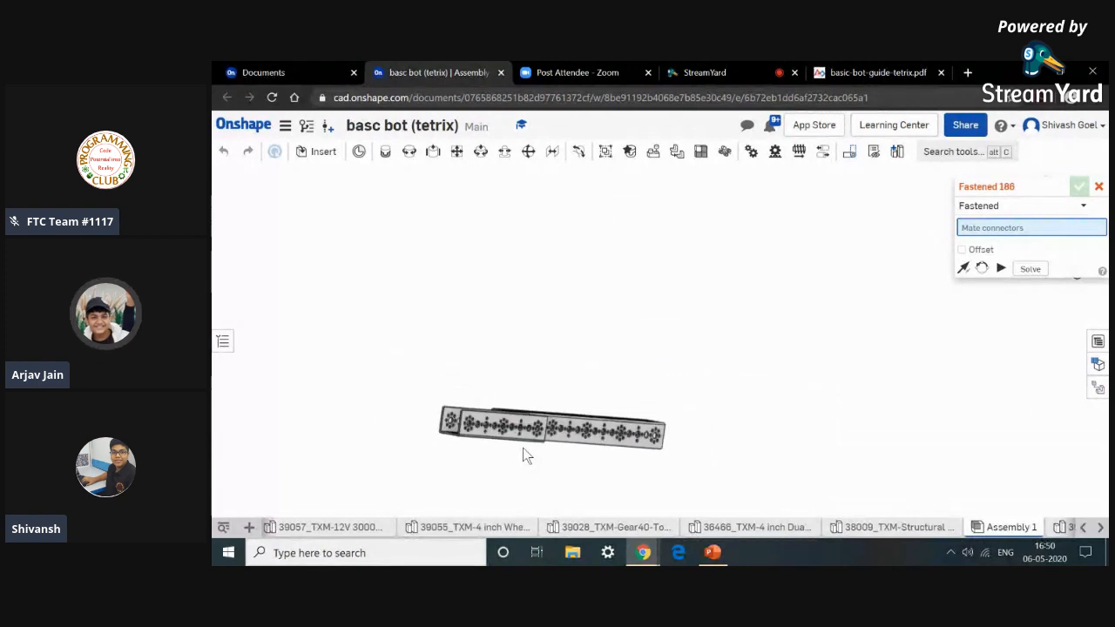
{"action": "middle_click_drag", "start_coordinate": [548, 454], "coordinate": [553, 377]}
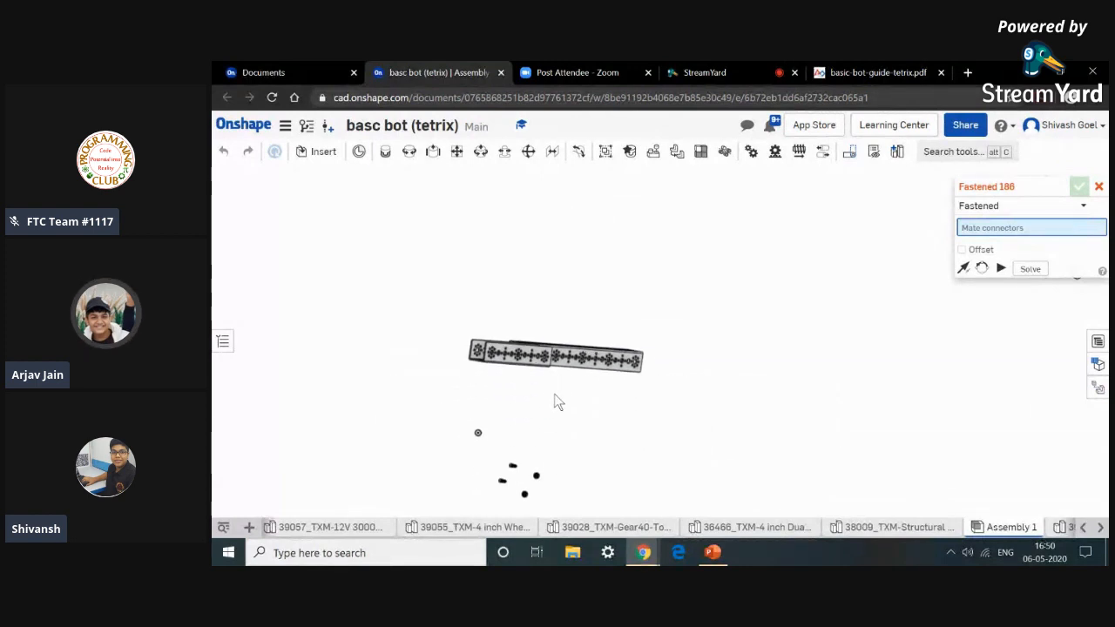
{"action": "right_click_drag", "start_coordinate": [560, 411], "coordinate": [553, 410]}
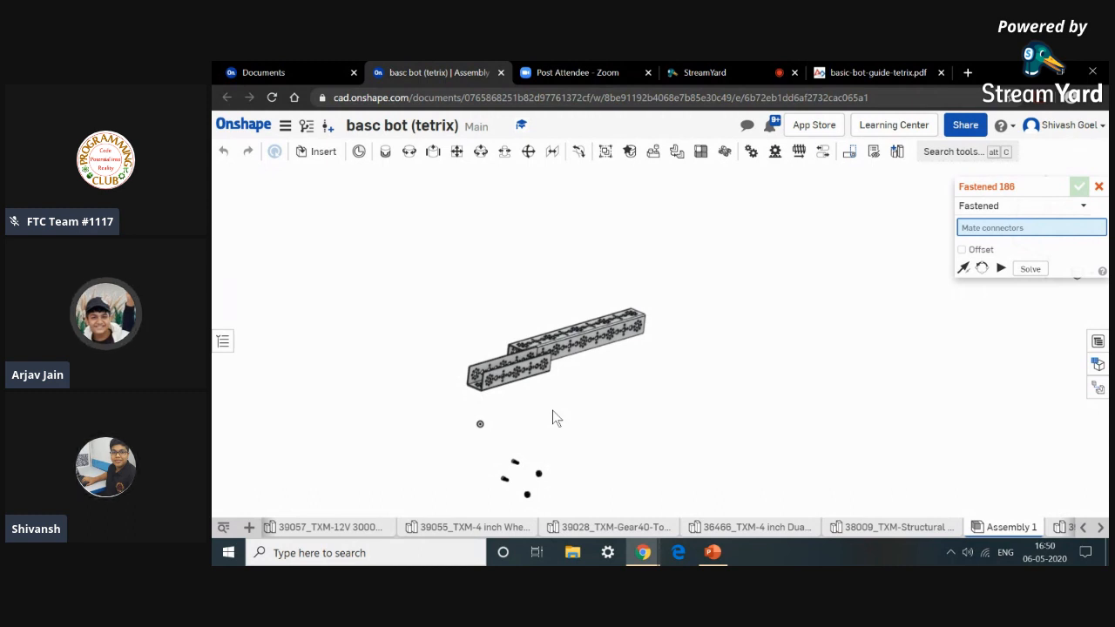
{"action": "left_click", "coordinate": [851, 68]}
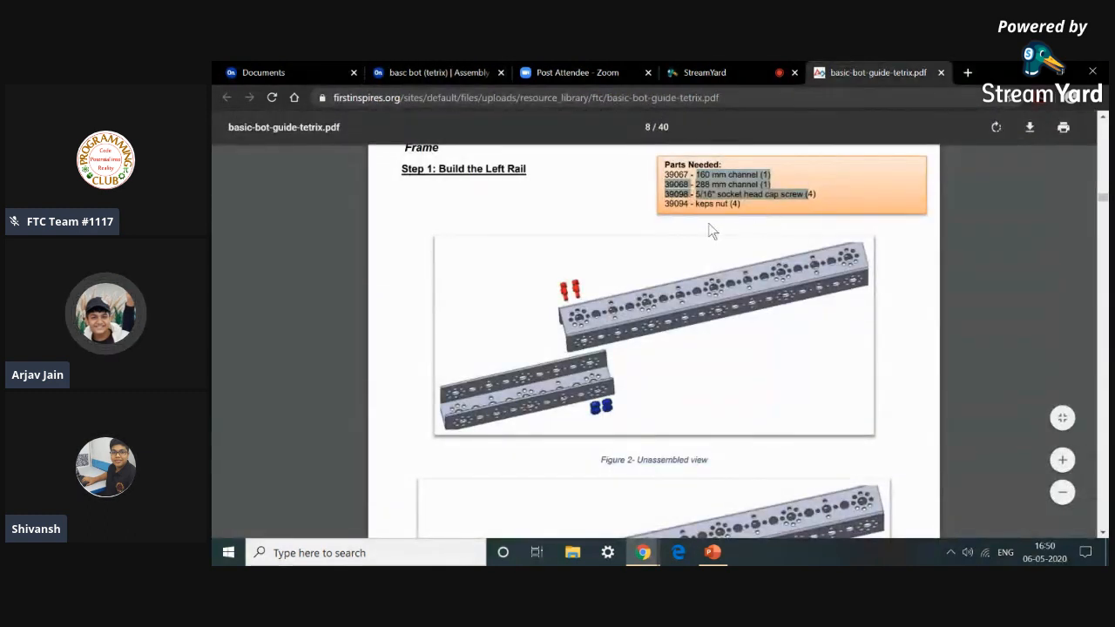
{"action": "left_click", "coordinate": [443, 70]}
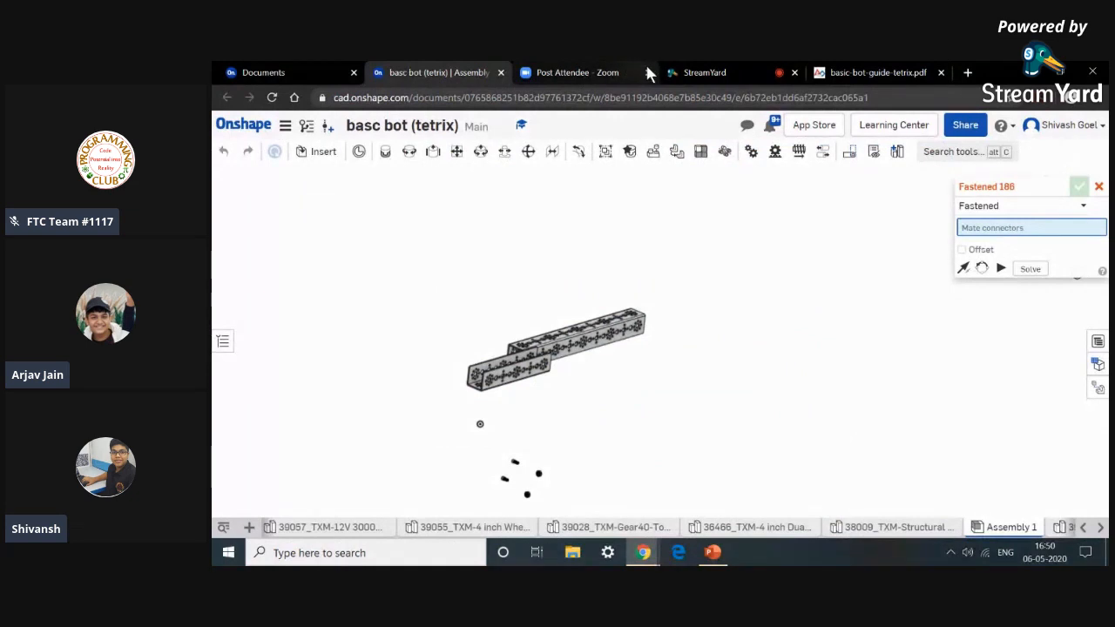
Close the Zoom meeting tab and the Documents tab in the browser.
{"action": "left_click", "coordinate": [647, 73]}
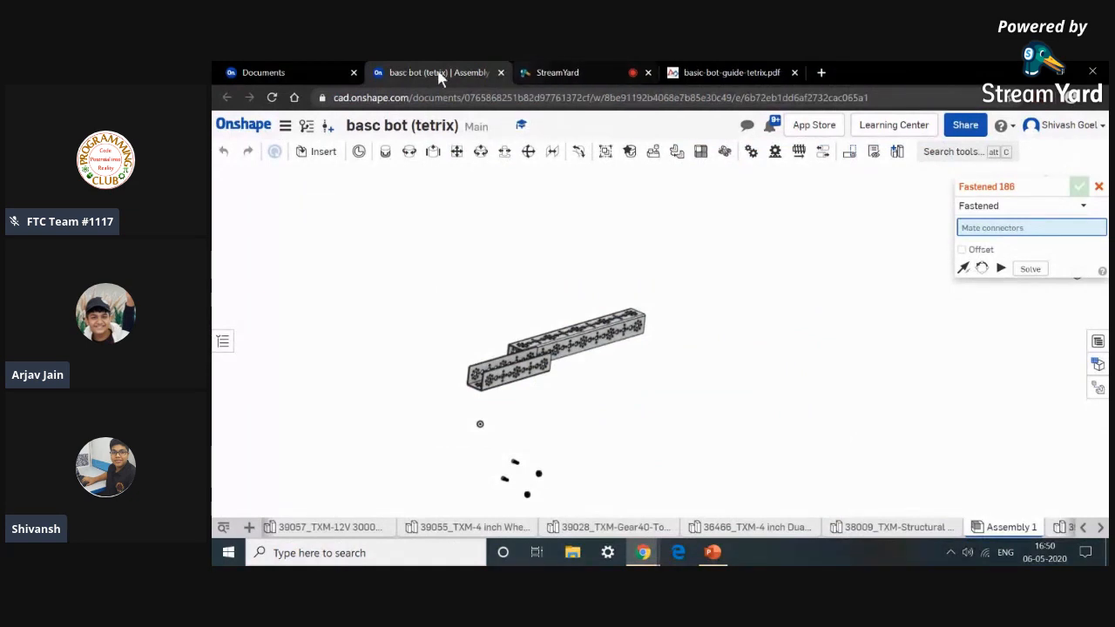
{"action": "left_click", "coordinate": [353, 72]}
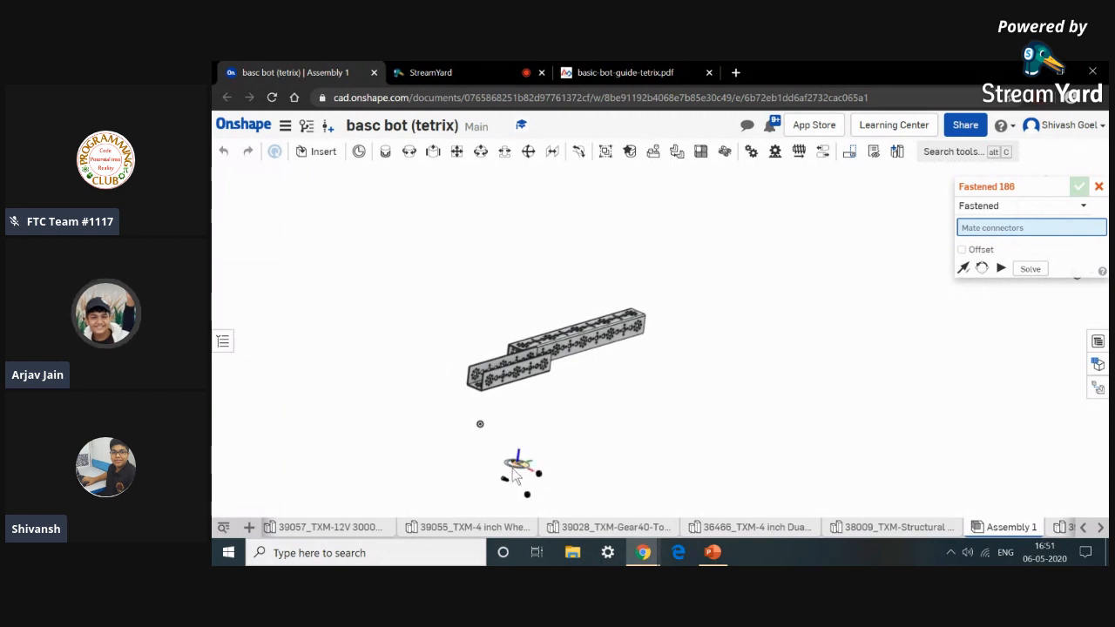
{"action": "middle_click_drag", "start_coordinate": [549, 420], "coordinate": [581, 362]}
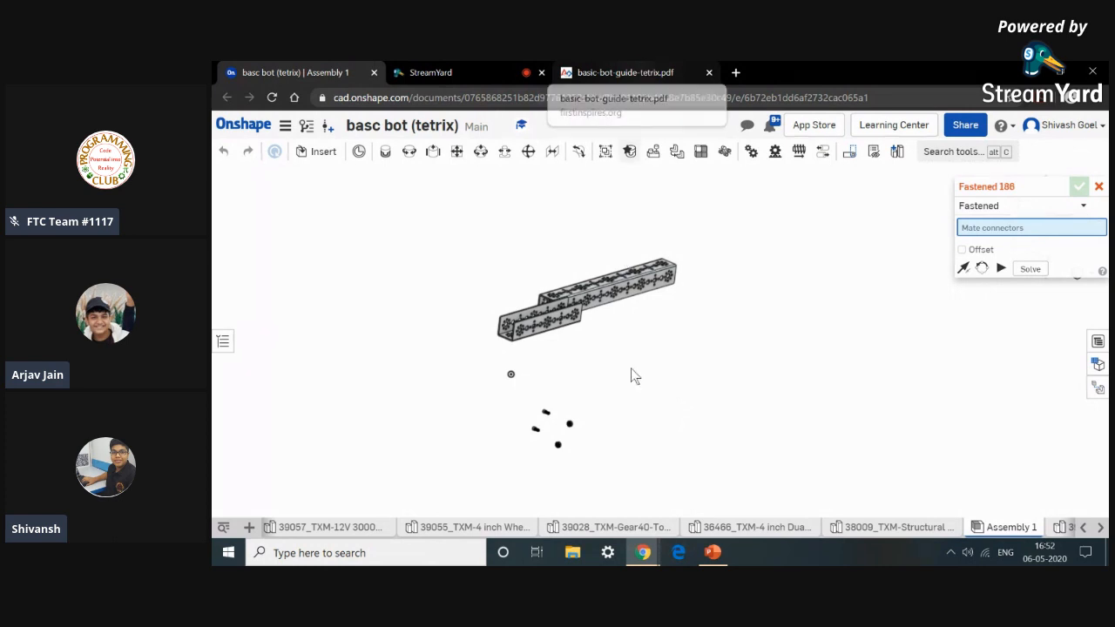
{"action": "scroll", "coordinate": [619, 339], "scroll_direction": "up", "scroll_amount": 5}
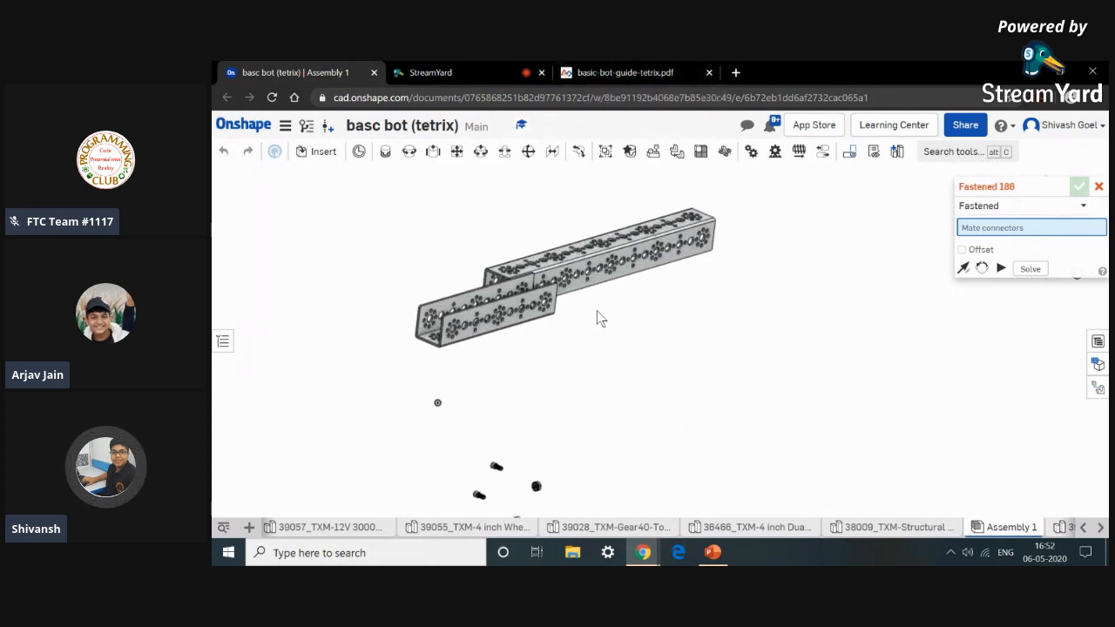
{"action": "scroll", "coordinate": [549, 353], "scroll_direction": "up", "scroll_amount": 2}
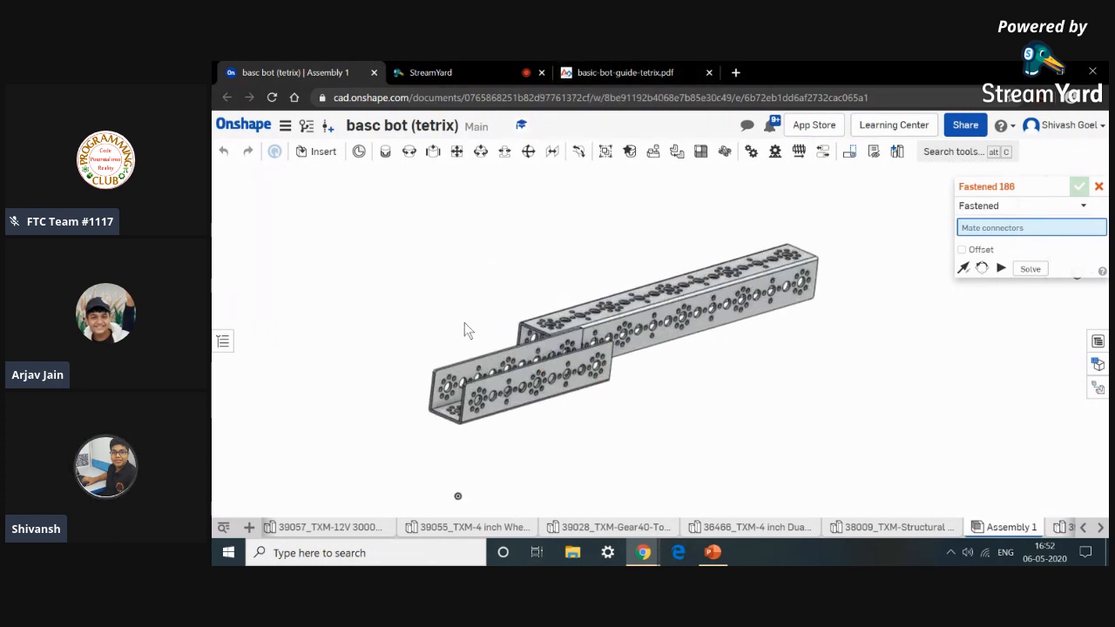
{"action": "scroll", "coordinate": [615, 384], "scroll_direction": "down", "scroll_amount": 2}
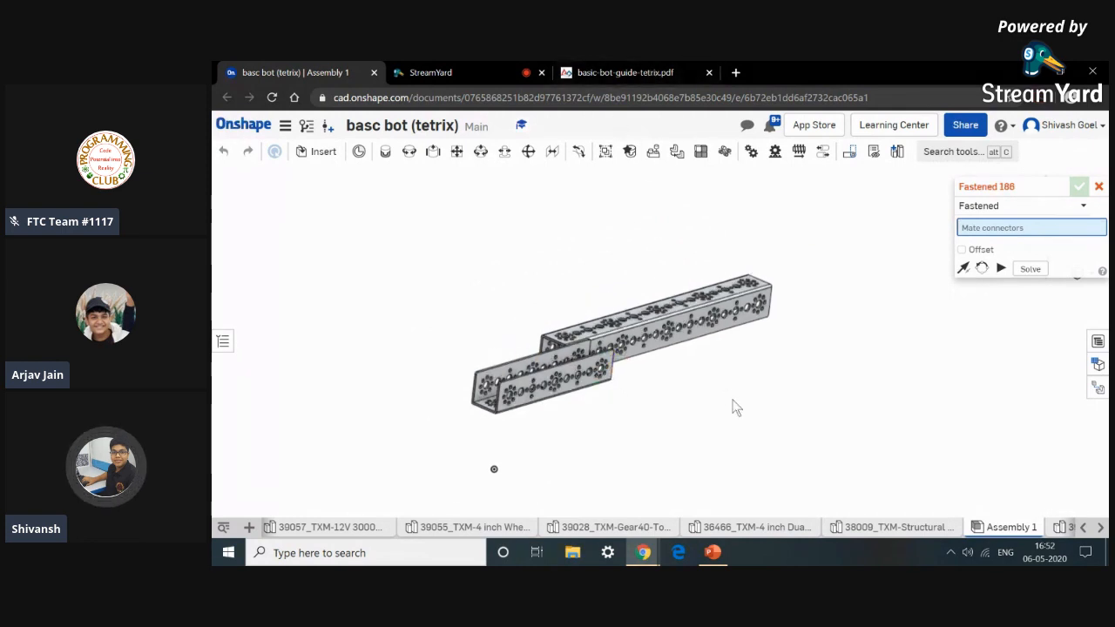
{"action": "scroll", "coordinate": [732, 406], "scroll_direction": "down", "scroll_amount": 2}
Pick the mate connector under the head of a socket head screw as the first connector of the fastened mate.
{"action": "middle_click_drag", "start_coordinate": [716, 436], "coordinate": [683, 353]}
{"action": "scroll", "coordinate": [567, 425], "scroll_direction": "up", "scroll_amount": 6}
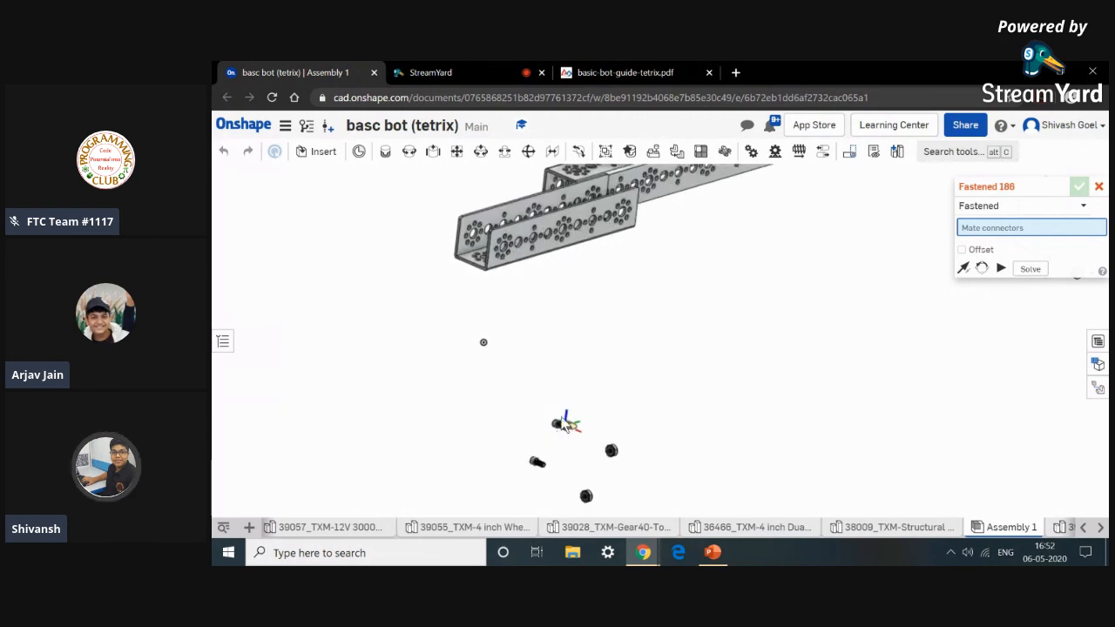
{"action": "scroll", "coordinate": [550, 415], "scroll_direction": "up", "scroll_amount": 8}
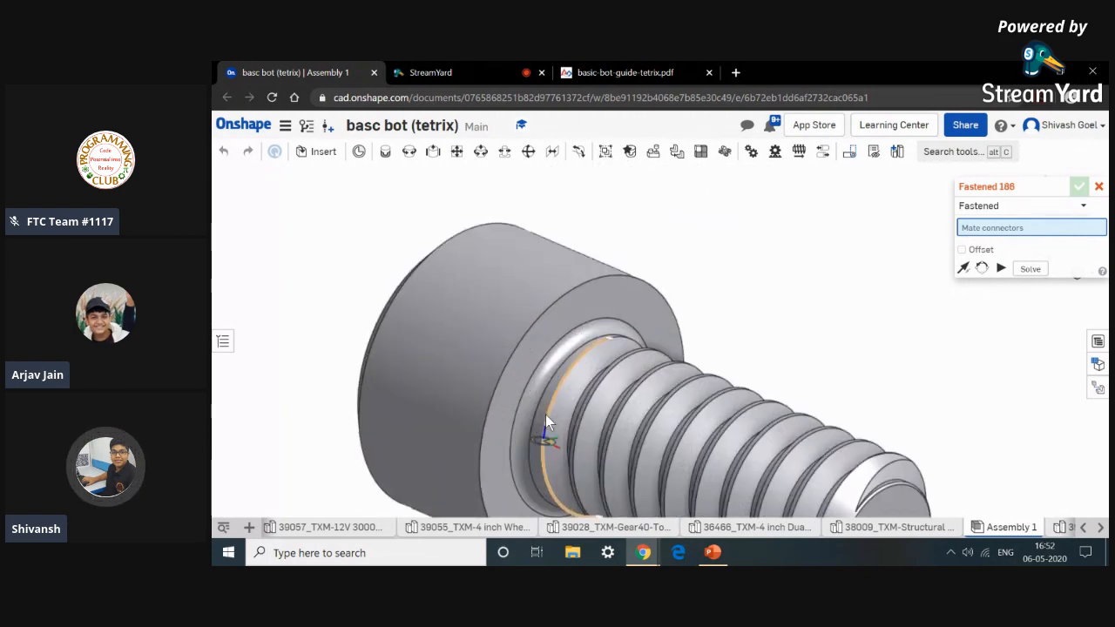
{"action": "scroll", "coordinate": [504, 413], "scroll_direction": "down", "scroll_amount": 5}
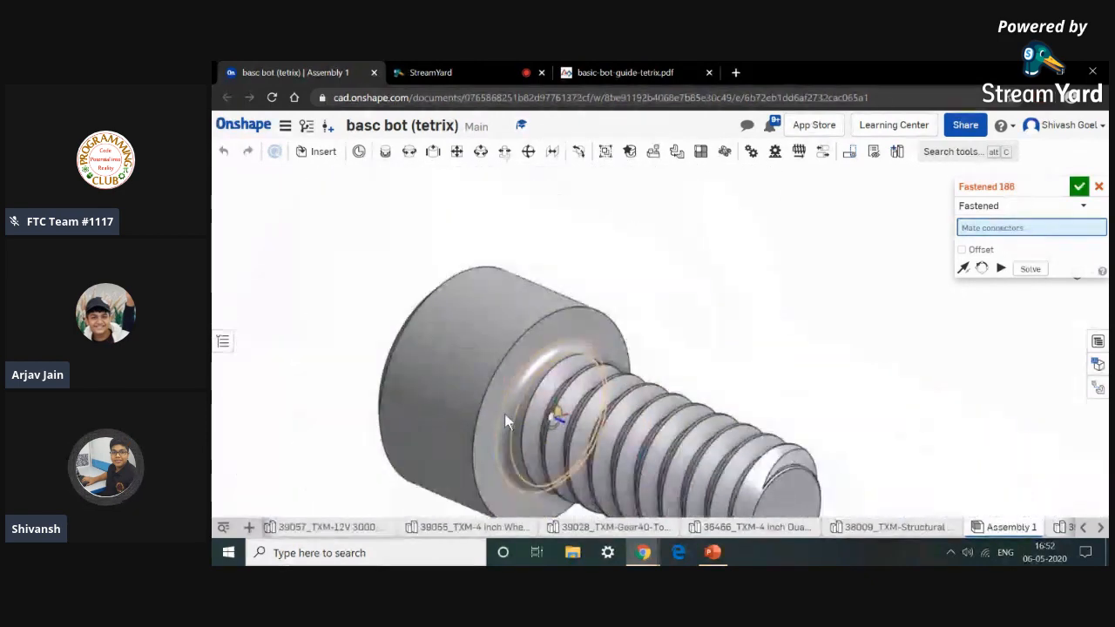
{"action": "left_click", "coordinate": [504, 414]}
Pick a hole mate connector where the two channels overlap, flip the primary axis and commit the screw's fastened mate.
{"action": "scroll", "coordinate": [506, 414], "scroll_direction": "down", "scroll_amount": 10}
{"action": "middle_click_drag", "start_coordinate": [570, 336], "coordinate": [560, 456]}
{"action": "scroll", "coordinate": [559, 456], "scroll_direction": "down", "scroll_amount": 1}
{"action": "scroll", "coordinate": [554, 290], "scroll_direction": "up", "scroll_amount": 10}
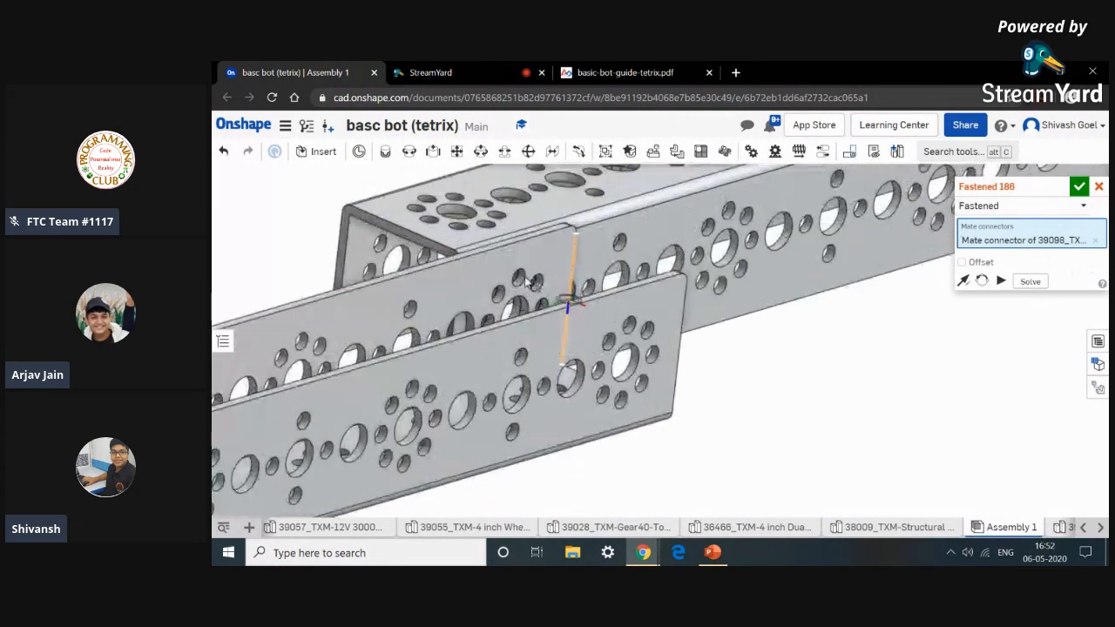
{"action": "scroll", "coordinate": [512, 291], "scroll_direction": "up", "scroll_amount": 3}
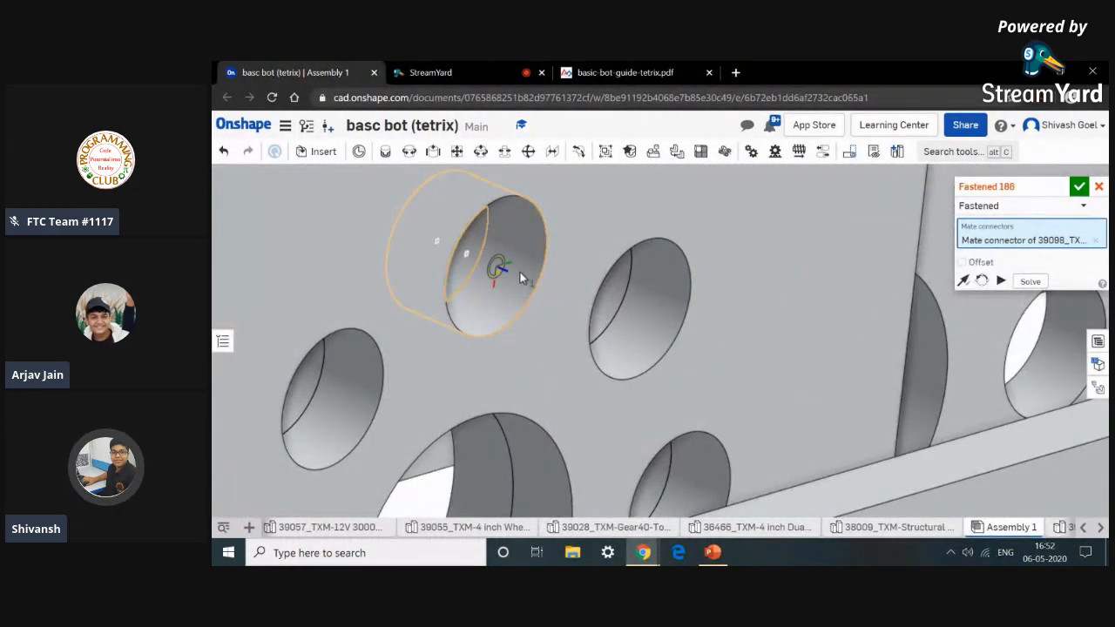
{"action": "left_click", "coordinate": [520, 272]}
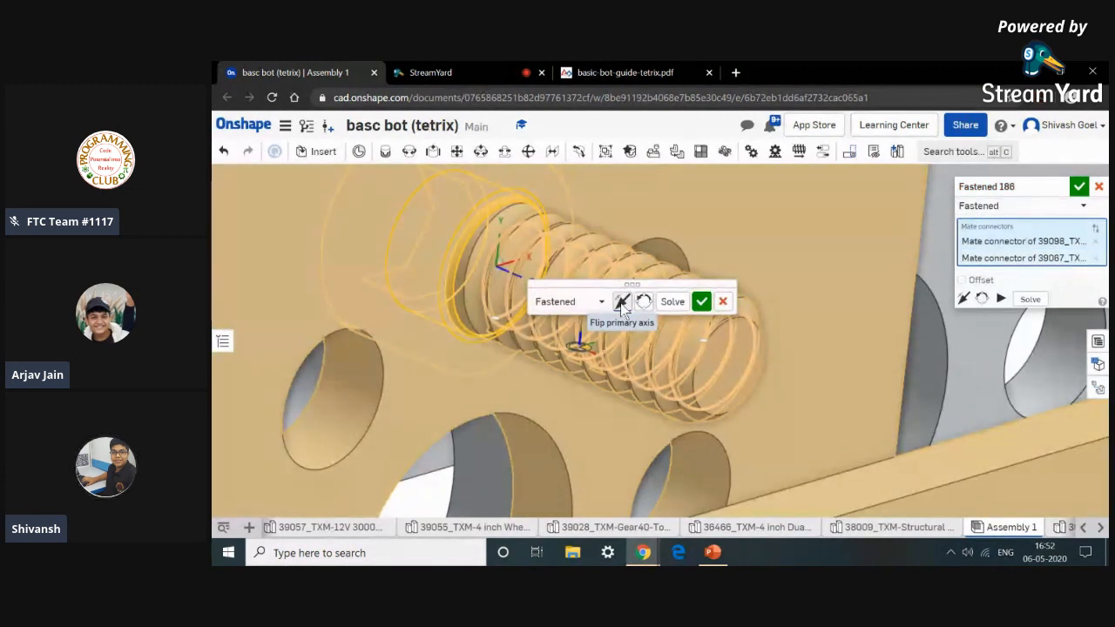
{"action": "left_click", "coordinate": [622, 303]}
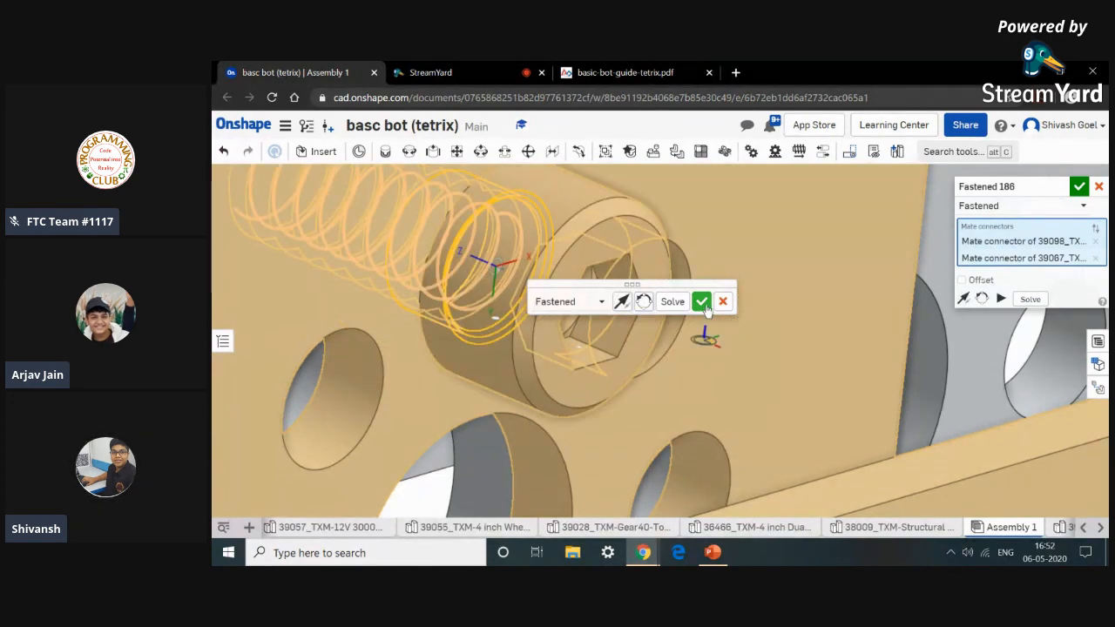
{"action": "left_click", "coordinate": [704, 305]}
{"action": "scroll", "coordinate": [705, 304], "scroll_direction": "down", "scroll_amount": 10}
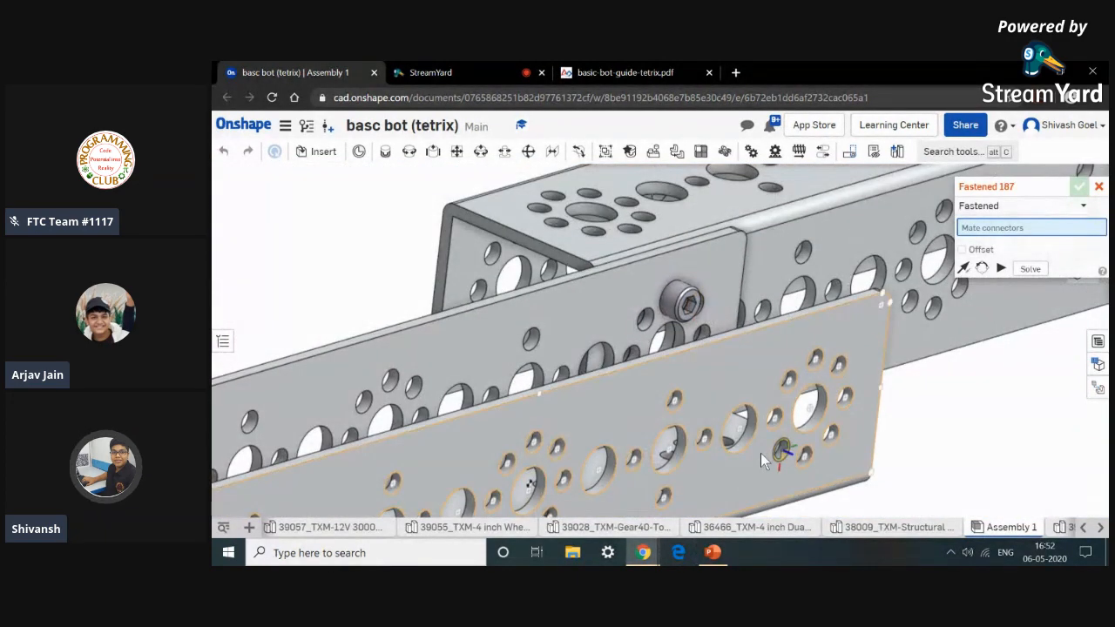
{"action": "scroll", "coordinate": [760, 453], "scroll_direction": "down", "scroll_amount": 10}
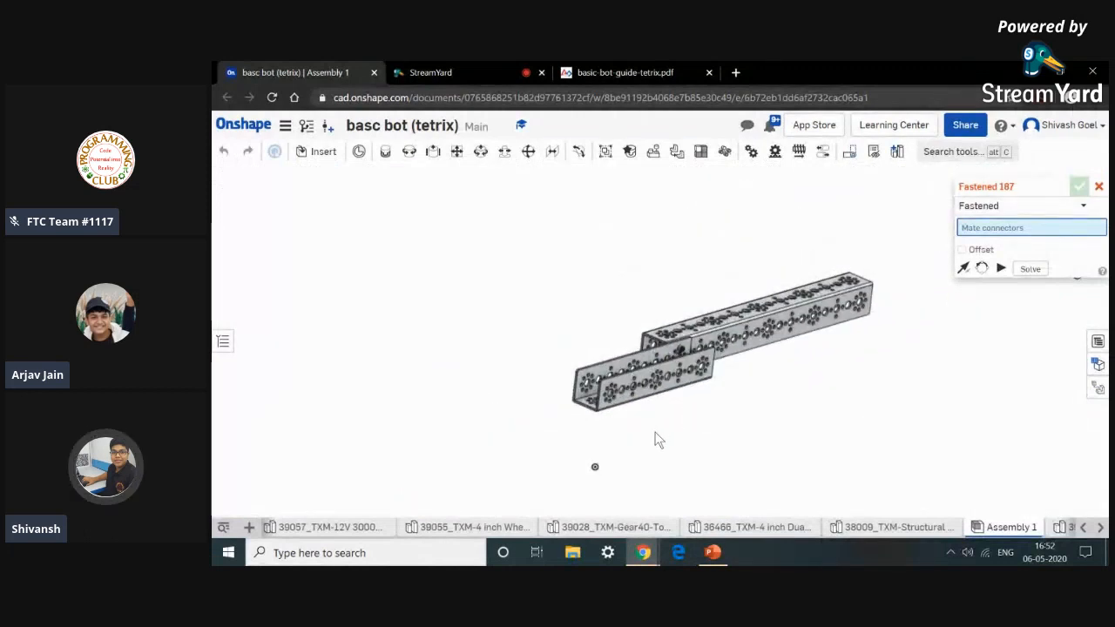
{"action": "middle_click_drag", "start_coordinate": [654, 435], "coordinate": [634, 357]}
{"action": "scroll", "coordinate": [607, 466], "scroll_direction": "up", "scroll_amount": 5}
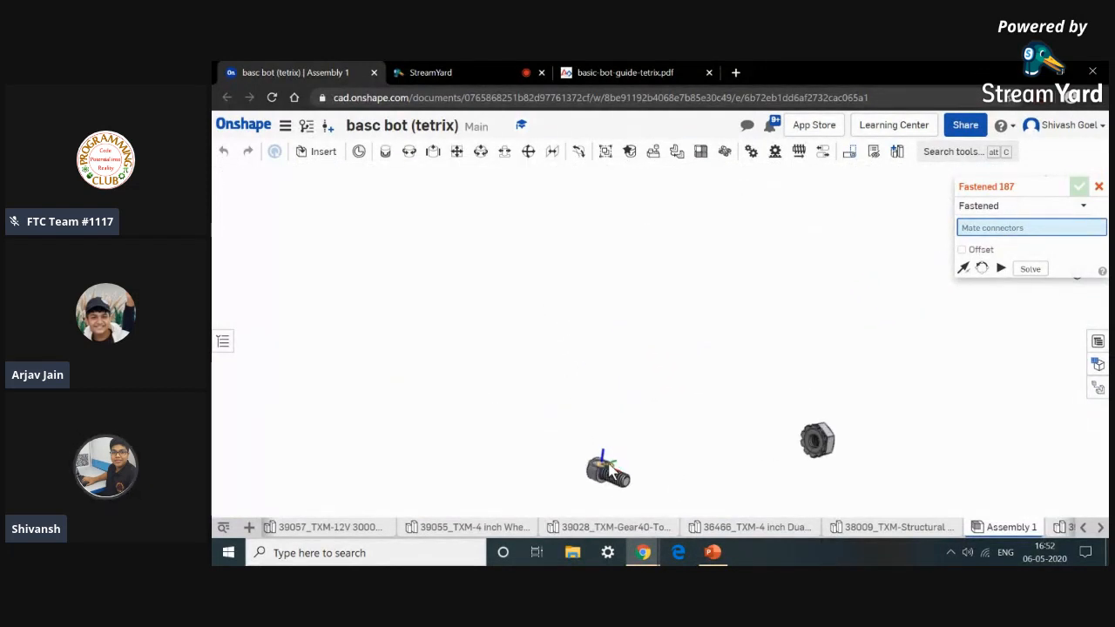
{"action": "scroll", "coordinate": [610, 471], "scroll_direction": "up", "scroll_amount": 5}
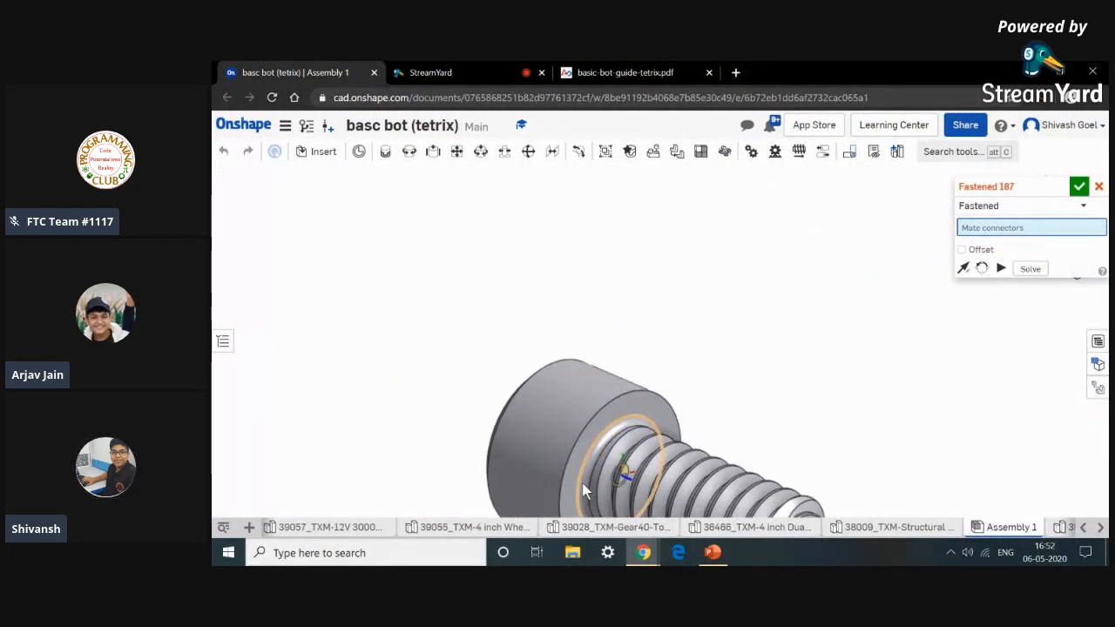
{"action": "left_click", "coordinate": [582, 485]}
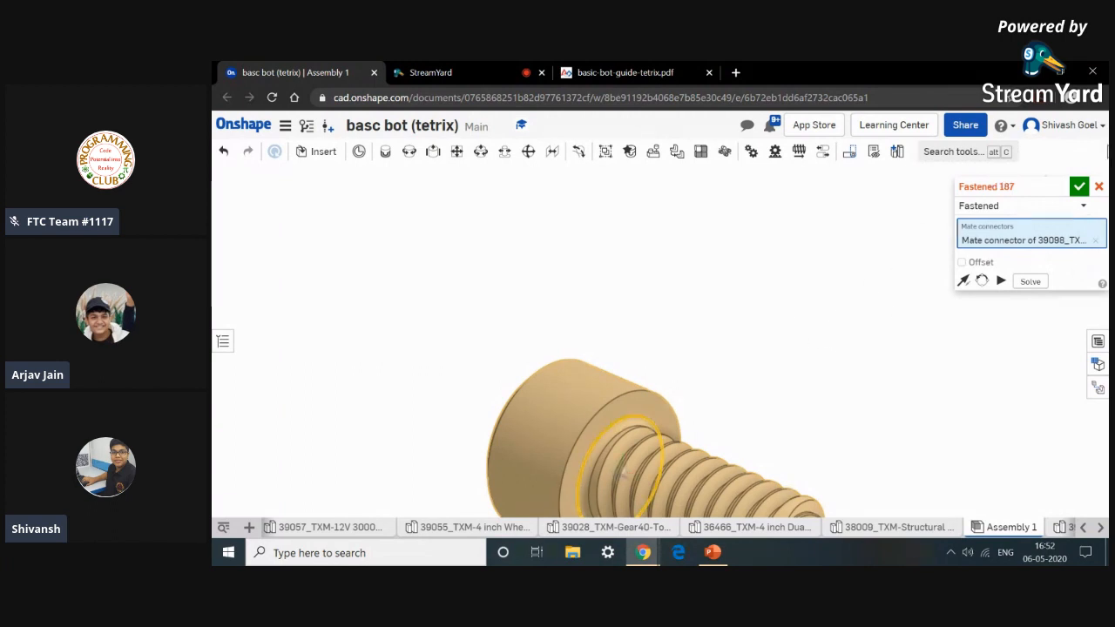
{"action": "left_click", "coordinate": [1097, 187]}
Start a new Fastened mate and pick the mate connector under the second screw's head.
{"action": "left_click", "coordinate": [385, 154]}
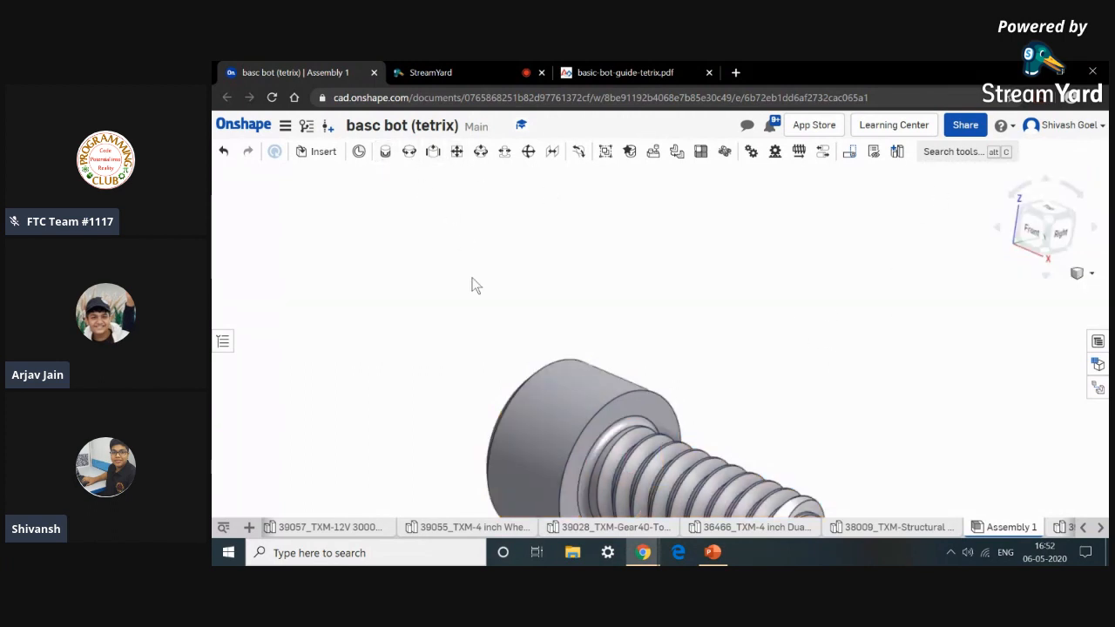
{"action": "scroll", "coordinate": [585, 476], "scroll_direction": "up", "scroll_amount": 6}
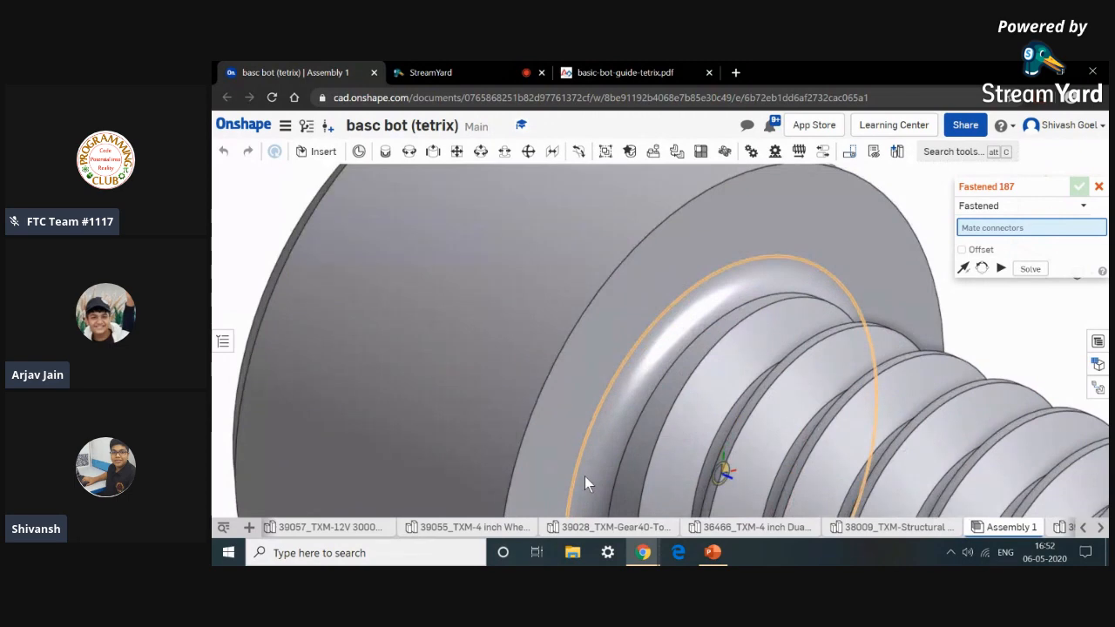
{"action": "left_click", "coordinate": [597, 485]}
Pick the neighbouring hole connector in the channel overlap and commit the second screw's fastened mate.
{"action": "scroll", "coordinate": [600, 475], "scroll_direction": "down", "scroll_amount": 10}
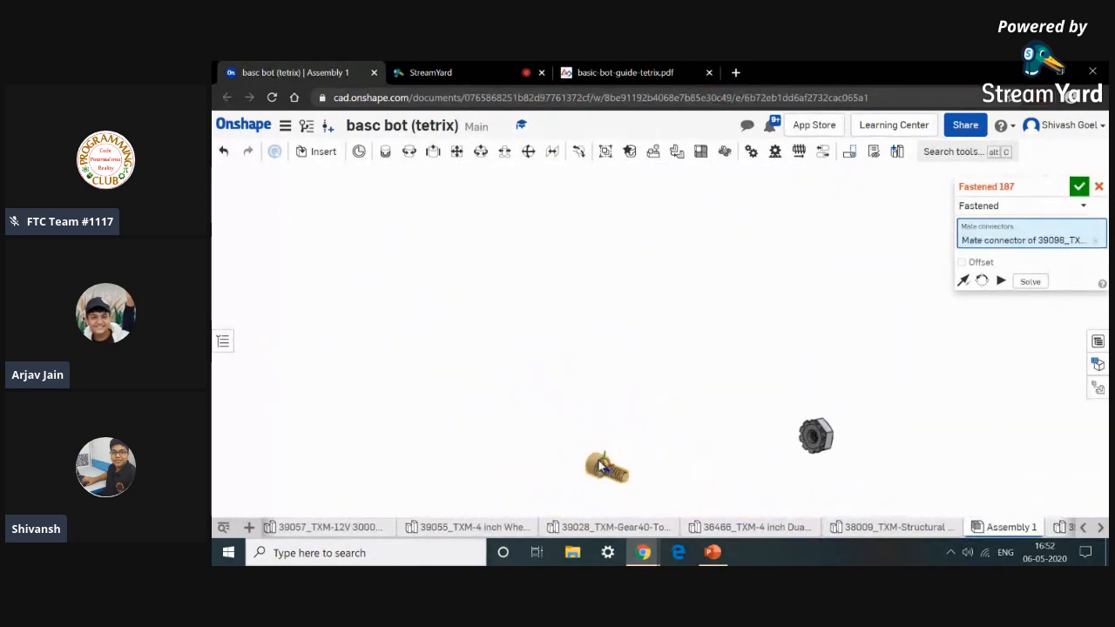
{"action": "scroll", "coordinate": [640, 292], "scroll_direction": "up", "scroll_amount": 8}
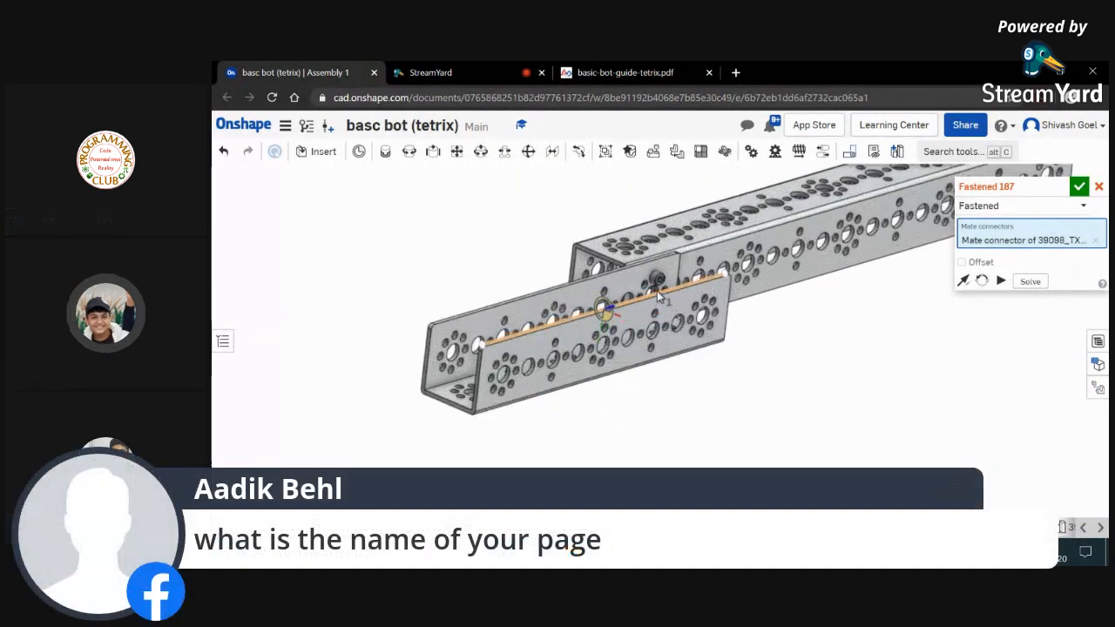
{"action": "right_click_drag", "start_coordinate": [659, 296], "coordinate": [658, 325]}
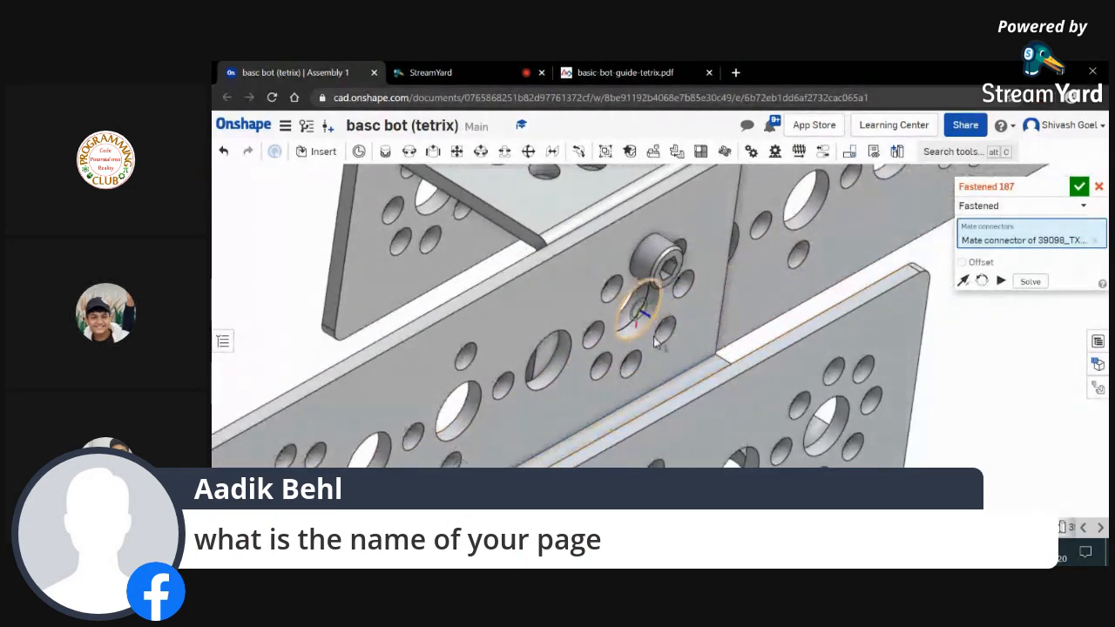
{"action": "scroll", "coordinate": [636, 365], "scroll_direction": "up", "scroll_amount": 10}
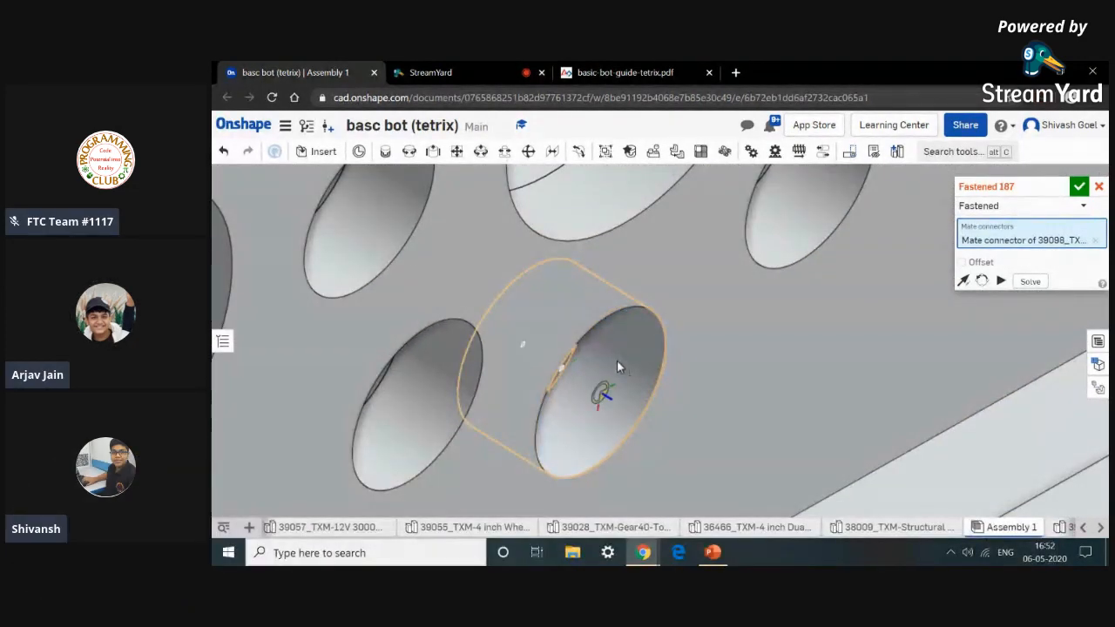
{"action": "left_click", "coordinate": [622, 379]}
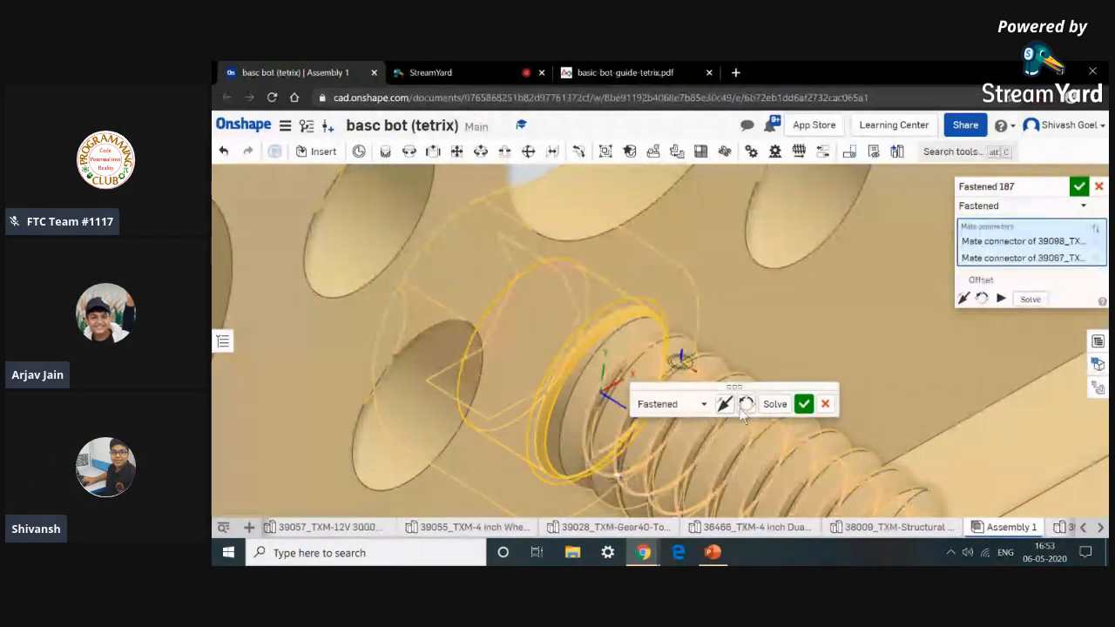
{"action": "left_click", "coordinate": [803, 403]}
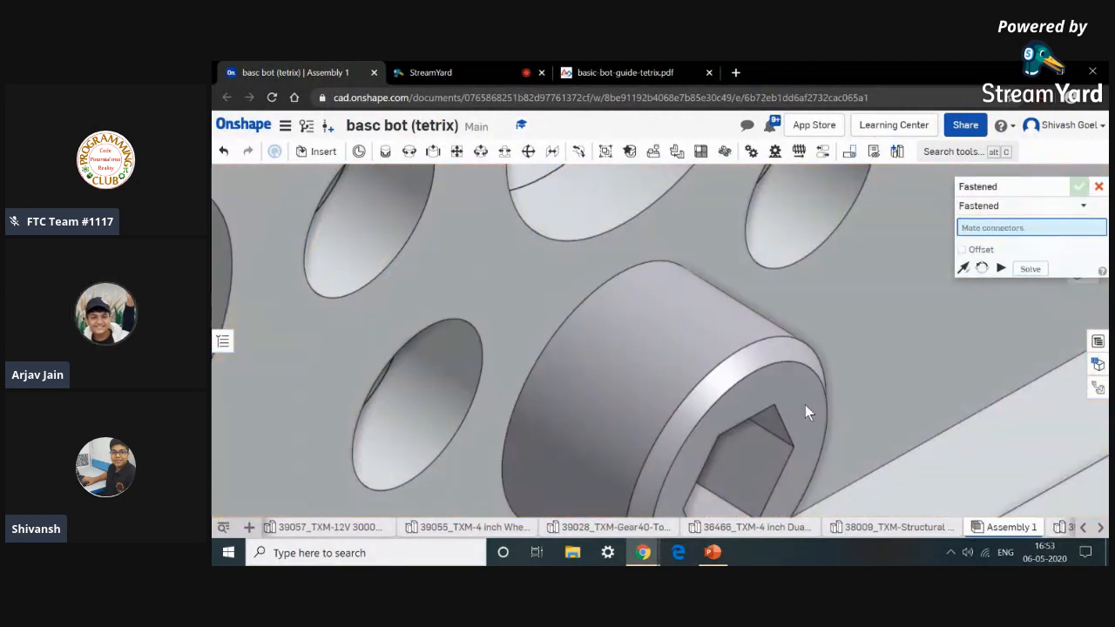
Start a Revolute mate and pick the mate connector at the centre of a keps nut's threaded bore.
{"action": "scroll", "coordinate": [805, 404], "scroll_direction": "down", "scroll_amount": 10}
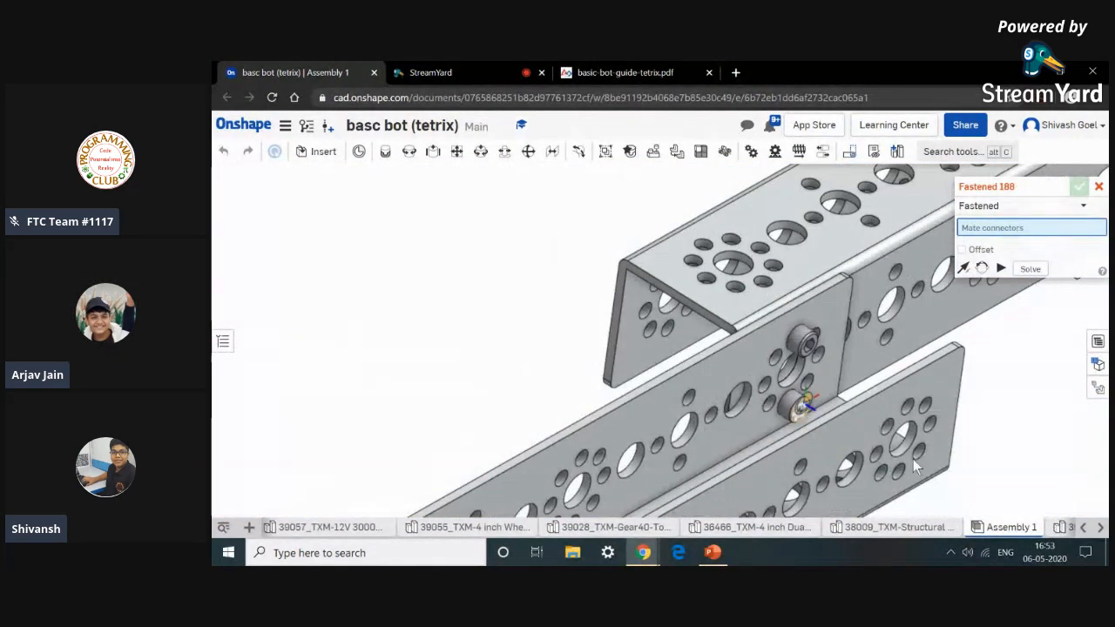
{"action": "scroll", "coordinate": [862, 399], "scroll_direction": "down", "scroll_amount": 5}
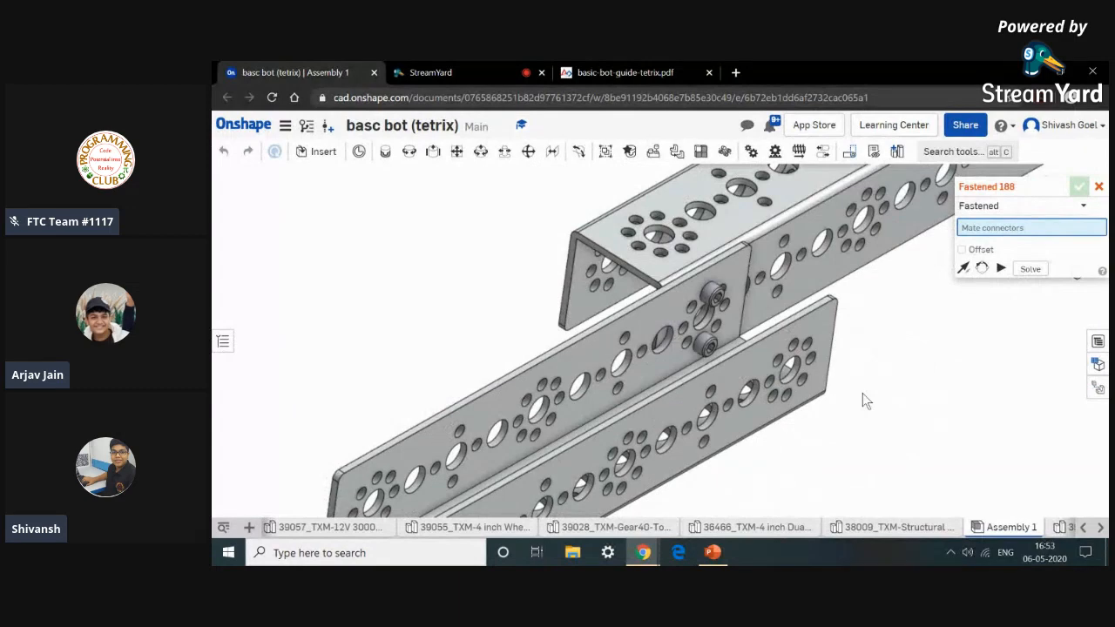
{"action": "scroll", "coordinate": [862, 400], "scroll_direction": "down", "scroll_amount": 5}
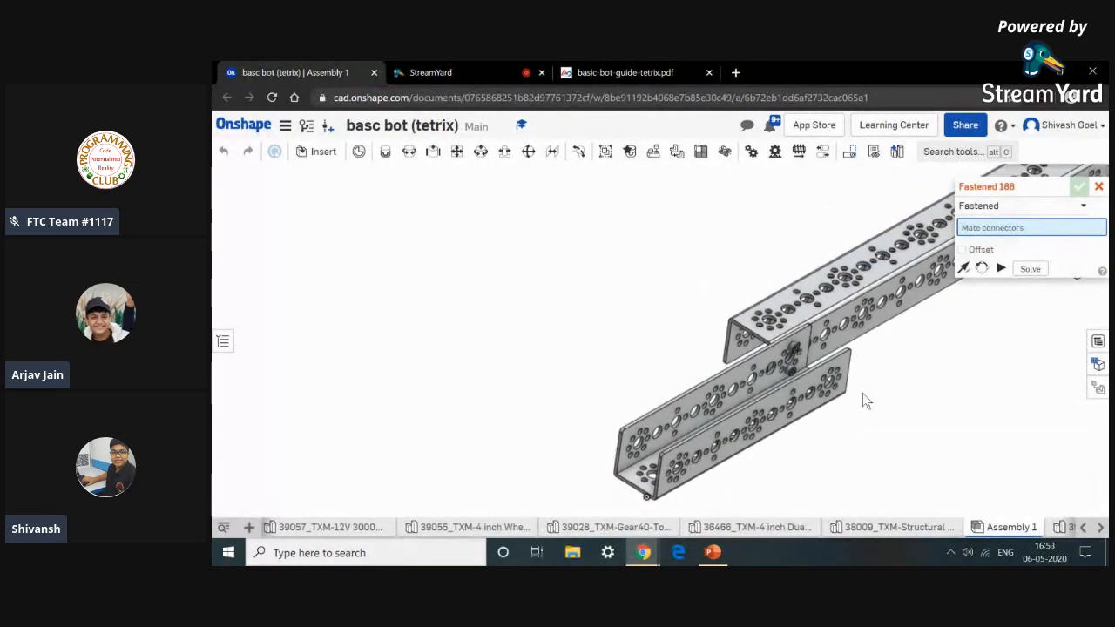
{"action": "right_click_drag", "start_coordinate": [862, 400], "coordinate": [821, 386]}
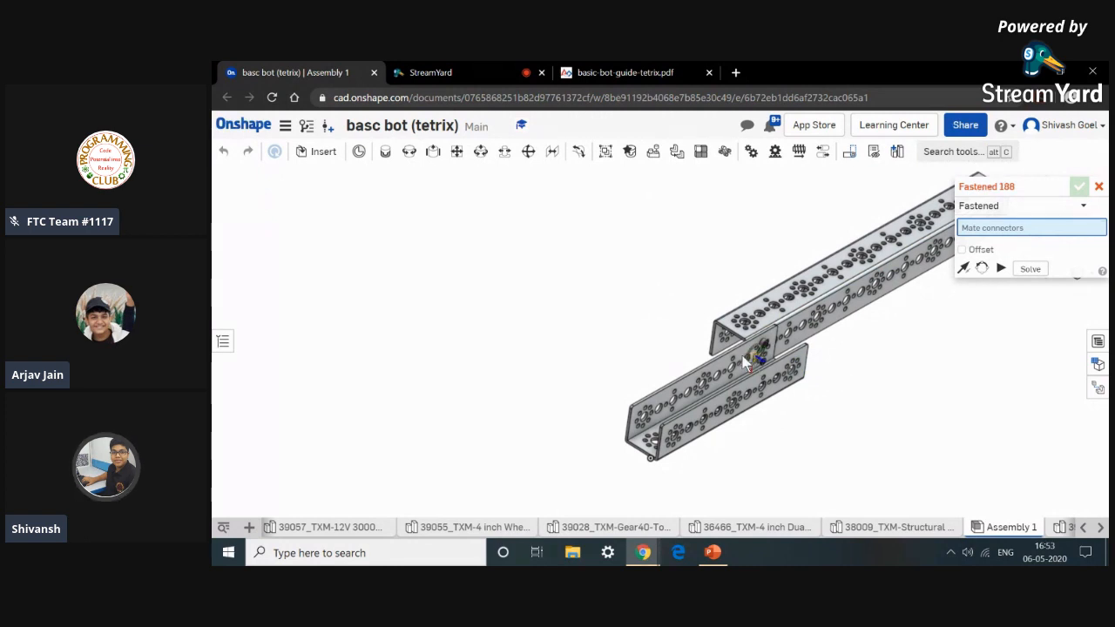
{"action": "right_click_drag", "start_coordinate": [672, 353], "coordinate": [727, 351]}
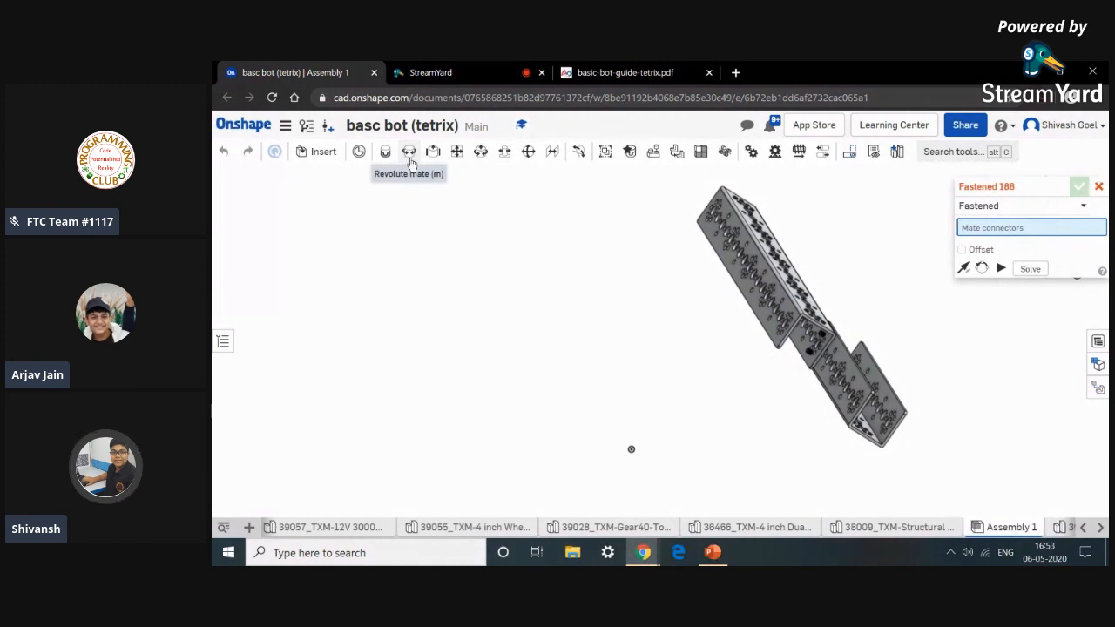
{"action": "left_click", "coordinate": [409, 157]}
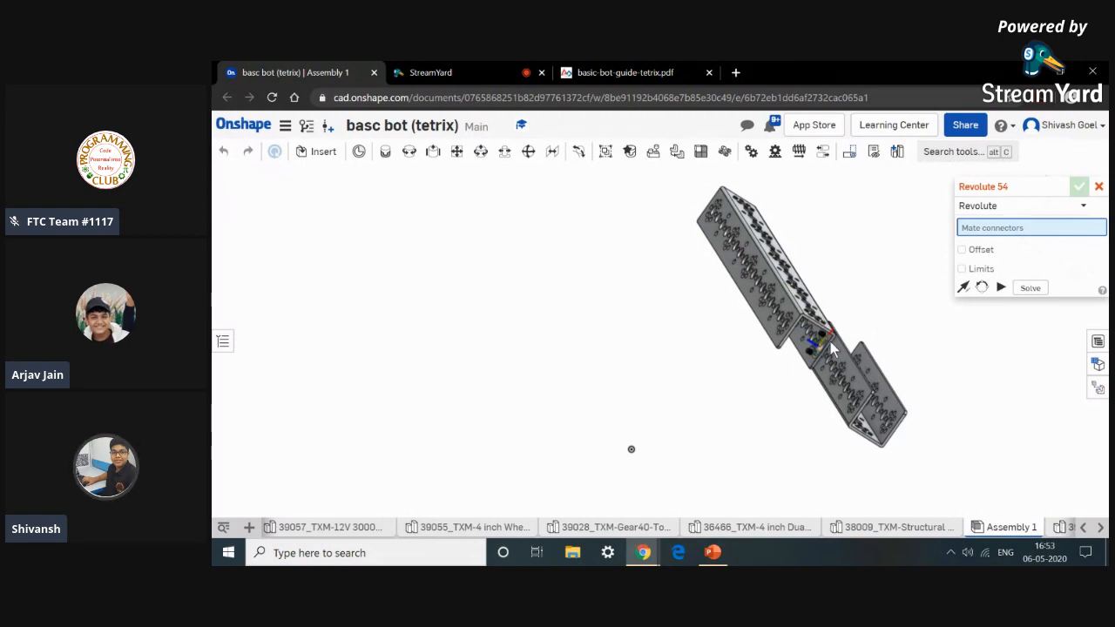
{"action": "scroll", "coordinate": [827, 342], "scroll_direction": "up", "scroll_amount": 10}
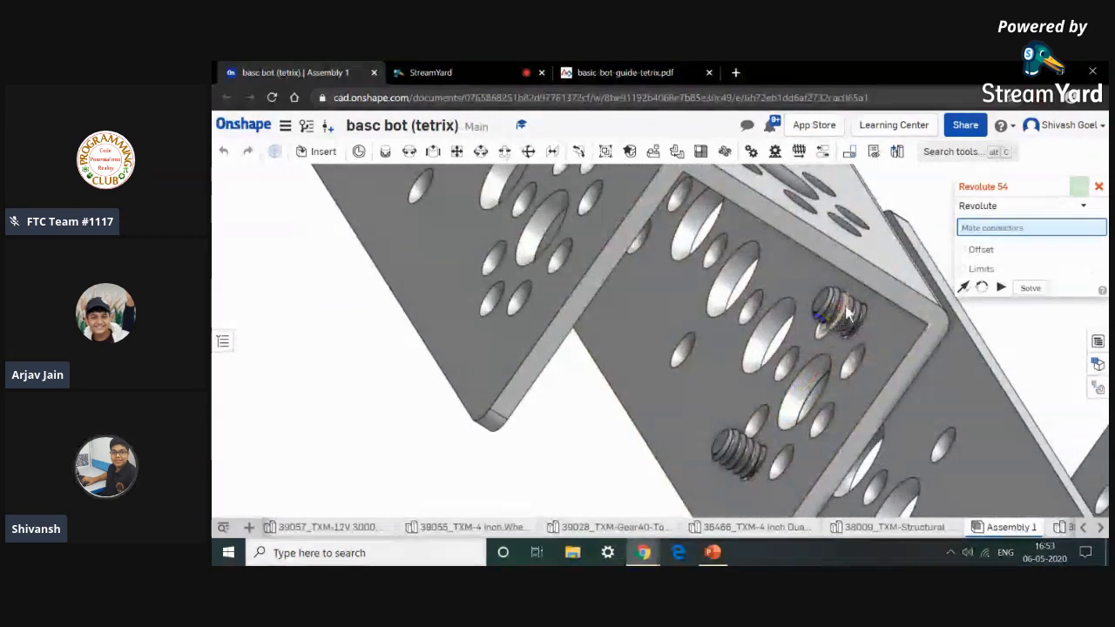
{"action": "scroll", "coordinate": [852, 298], "scroll_direction": "up", "scroll_amount": 6}
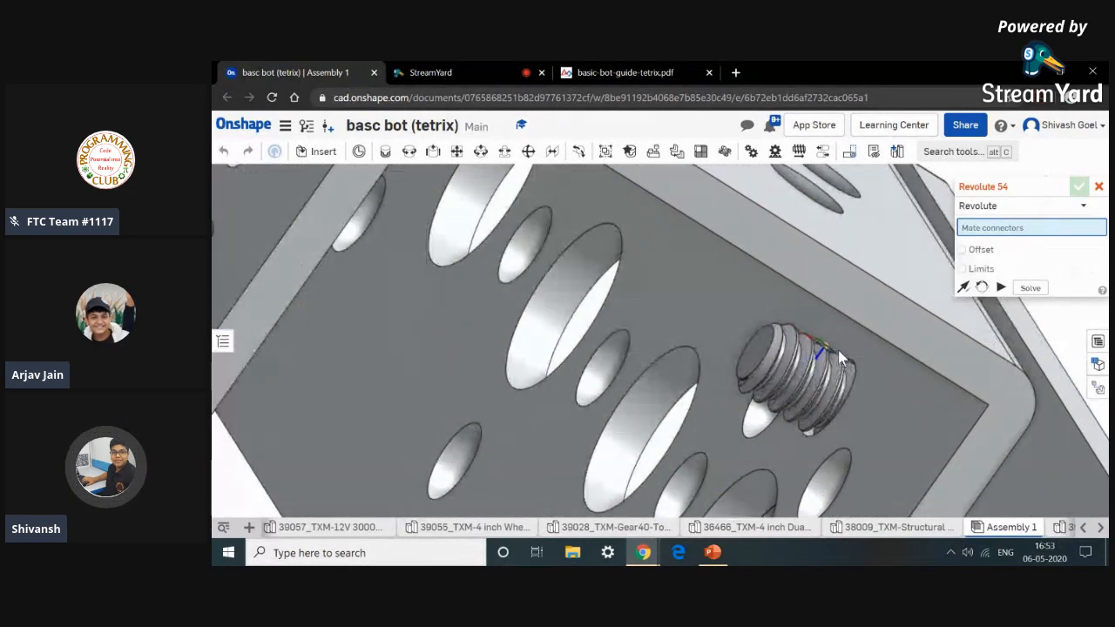
{"action": "scroll", "coordinate": [881, 364], "scroll_direction": "down", "scroll_amount": 7}
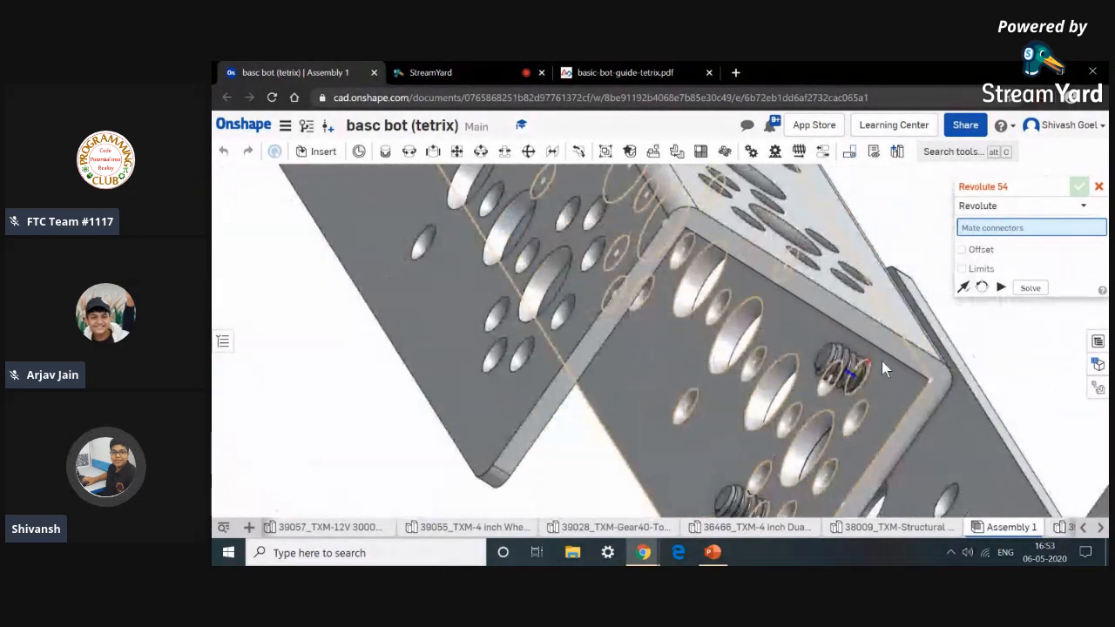
{"action": "scroll", "coordinate": [882, 360], "scroll_direction": "down", "scroll_amount": 7}
{"action": "middle_click_drag", "start_coordinate": [977, 367], "coordinate": [778, 285]}
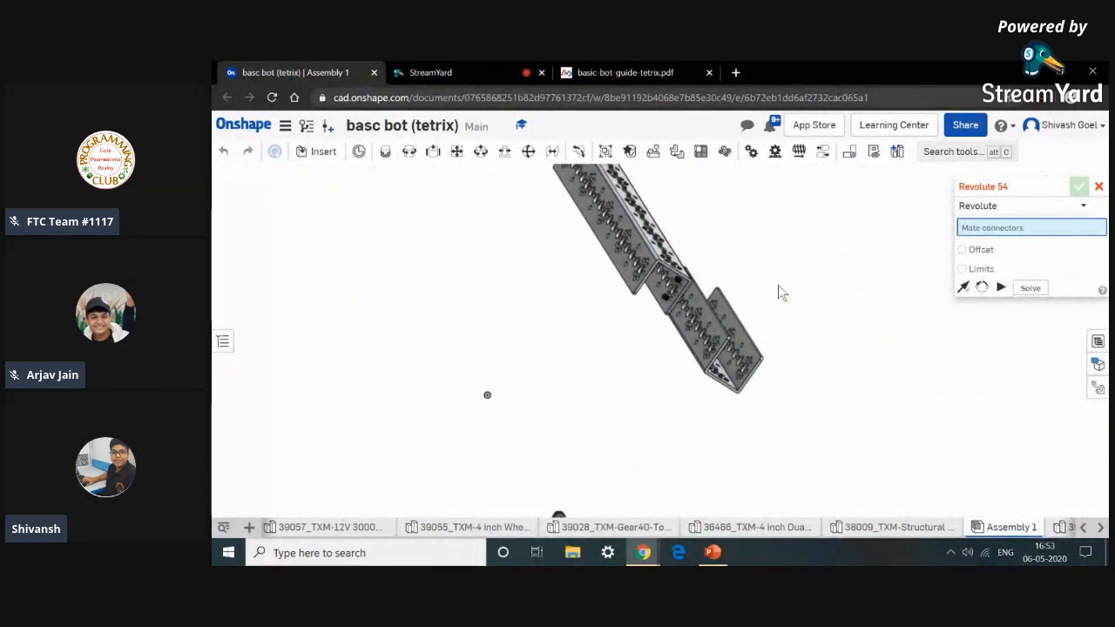
{"action": "scroll", "coordinate": [778, 285], "scroll_direction": "down", "scroll_amount": 3}
{"action": "scroll", "coordinate": [645, 433], "scroll_direction": "up", "scroll_amount": 5}
{"action": "scroll", "coordinate": [671, 397], "scroll_direction": "up", "scroll_amount": 10}
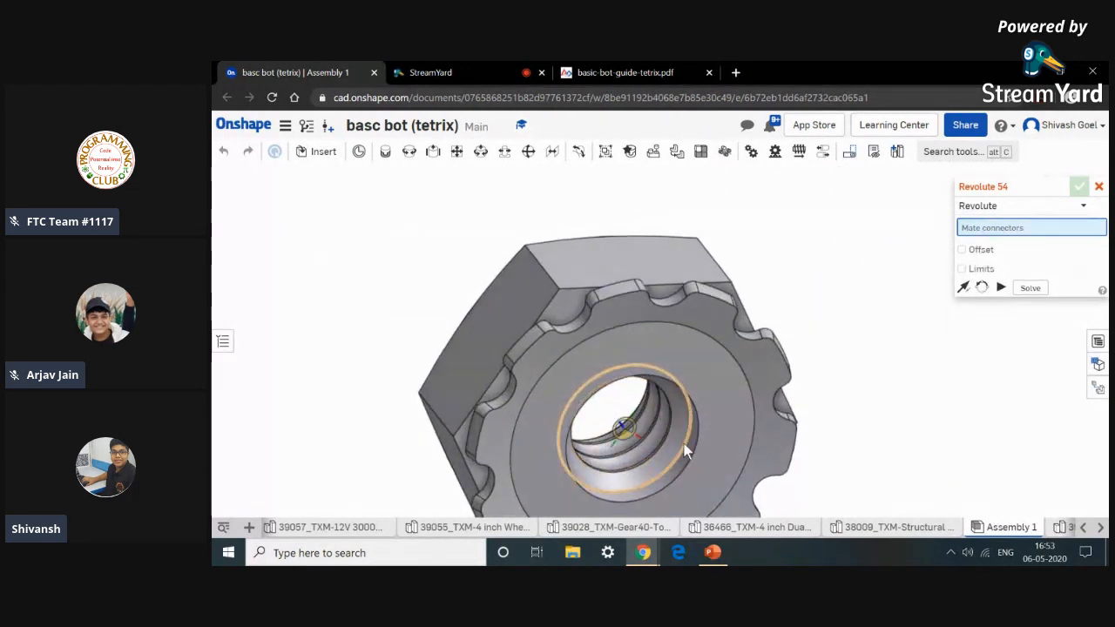
{"action": "scroll", "coordinate": [689, 446], "scroll_direction": "up", "scroll_amount": 8}
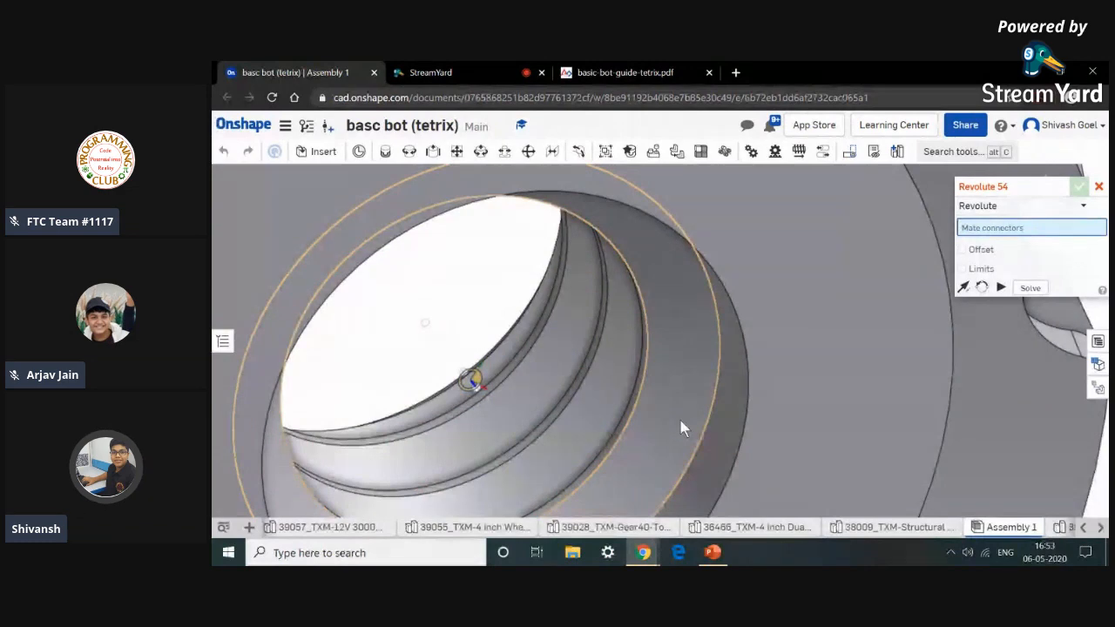
{"action": "scroll", "coordinate": [680, 421], "scroll_direction": "down", "scroll_amount": 10}
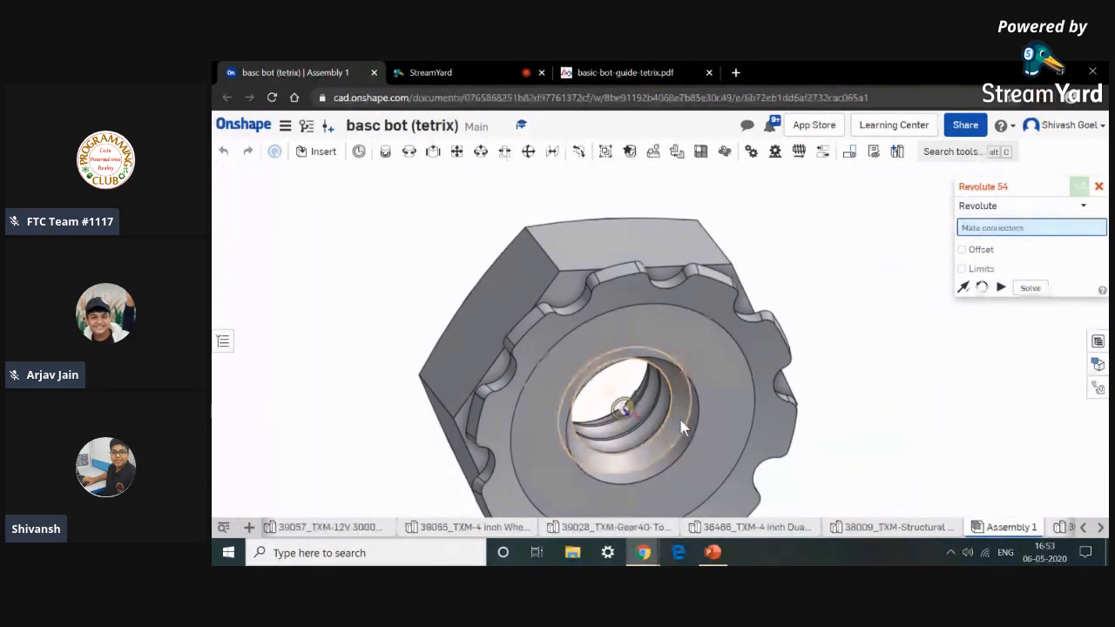
{"action": "left_click", "coordinate": [766, 389]}
Pick the matching connector on the first screw's thread where it passes through the channels and commit the revolute mate.
{"action": "scroll", "coordinate": [766, 388], "scroll_direction": "down", "scroll_amount": 15}
{"action": "scroll", "coordinate": [766, 387], "scroll_direction": "down", "scroll_amount": 2}
{"action": "middle_click_drag", "start_coordinate": [797, 346], "coordinate": [778, 428]}
{"action": "scroll", "coordinate": [874, 256], "scroll_direction": "up", "scroll_amount": 4}
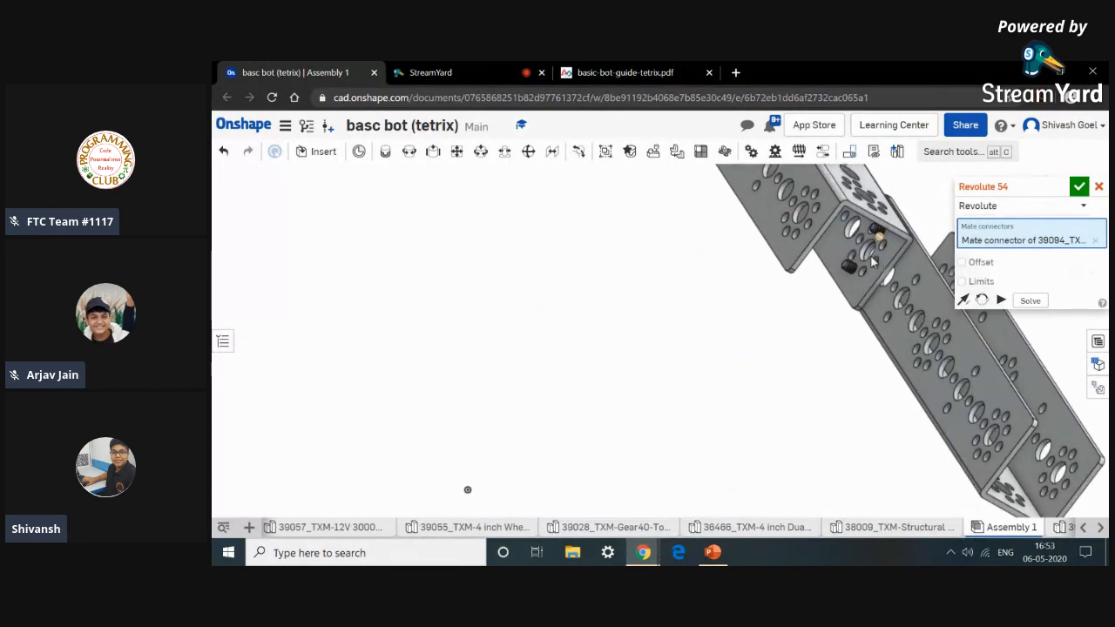
{"action": "scroll", "coordinate": [874, 258], "scroll_direction": "up", "scroll_amount": 10}
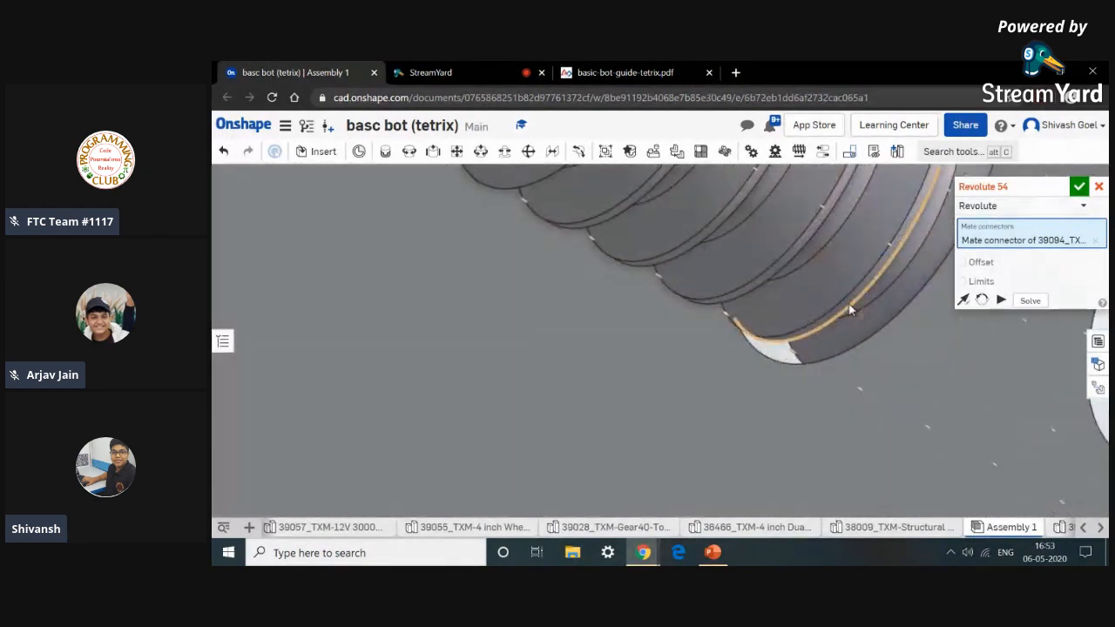
{"action": "scroll", "coordinate": [905, 400], "scroll_direction": "up", "scroll_amount": 3}
{"action": "scroll", "coordinate": [904, 402], "scroll_direction": "down", "scroll_amount": 2}
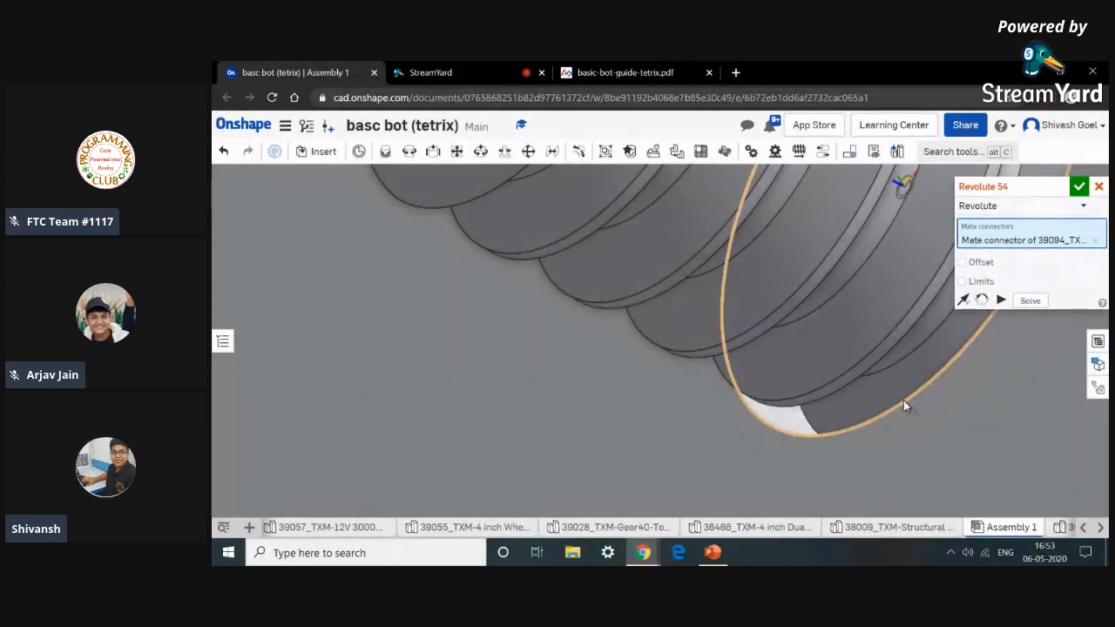
{"action": "left_click", "coordinate": [904, 401]}
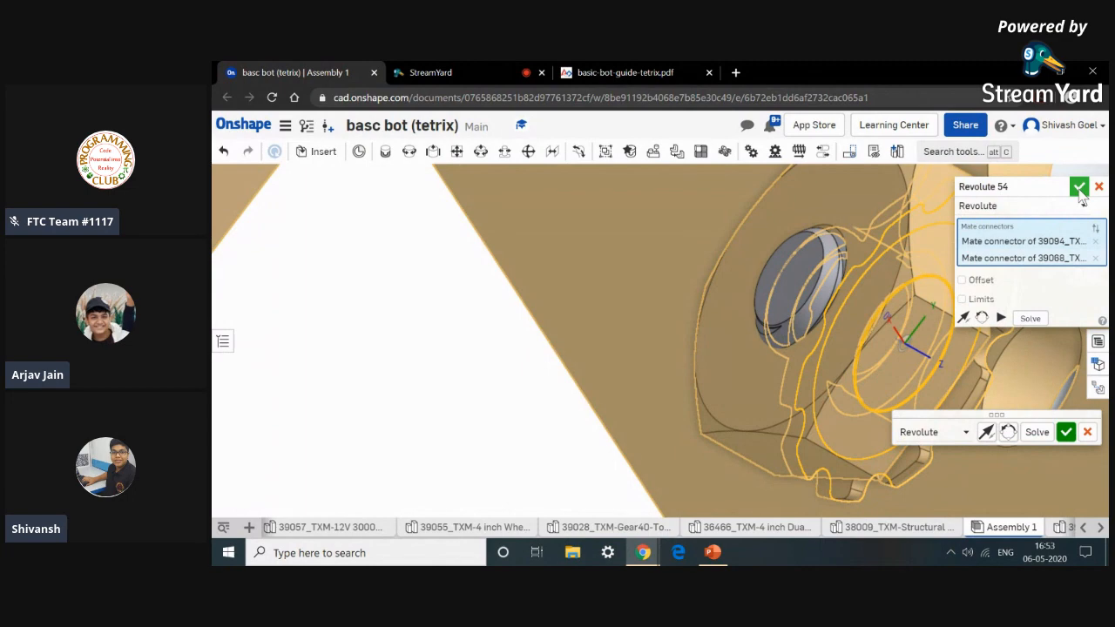
{"action": "left_click", "coordinate": [1066, 433]}
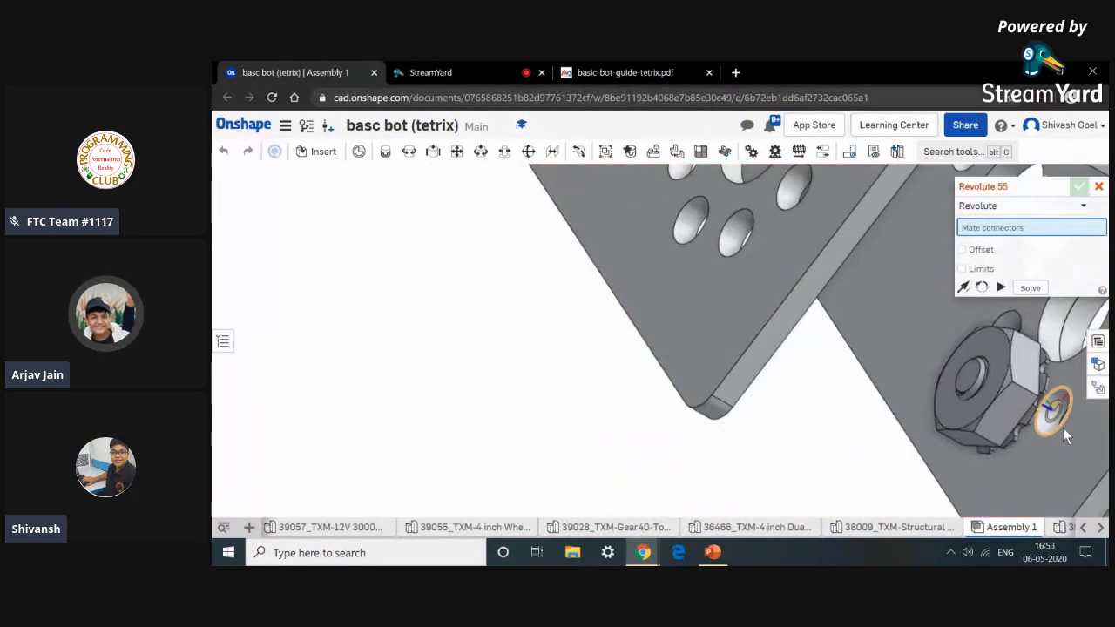
Pick the bore connector of the second keps nut as the first connector of the next revolute mate.
{"action": "scroll", "coordinate": [702, 393], "scroll_direction": "down", "scroll_amount": 5}
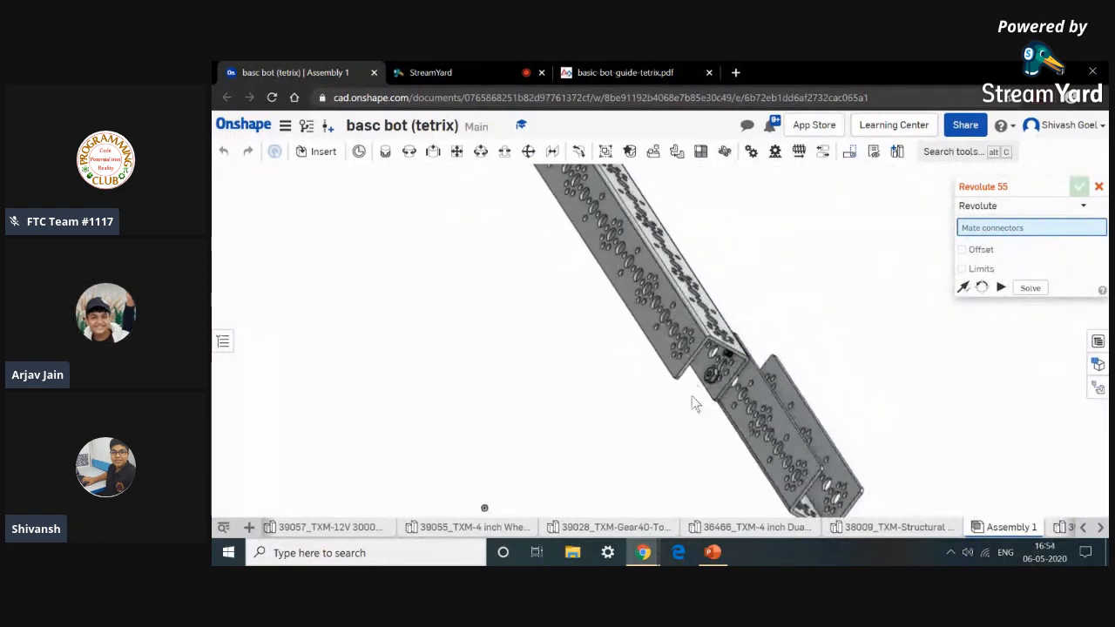
{"action": "scroll", "coordinate": [666, 435], "scroll_direction": "down", "scroll_amount": 3}
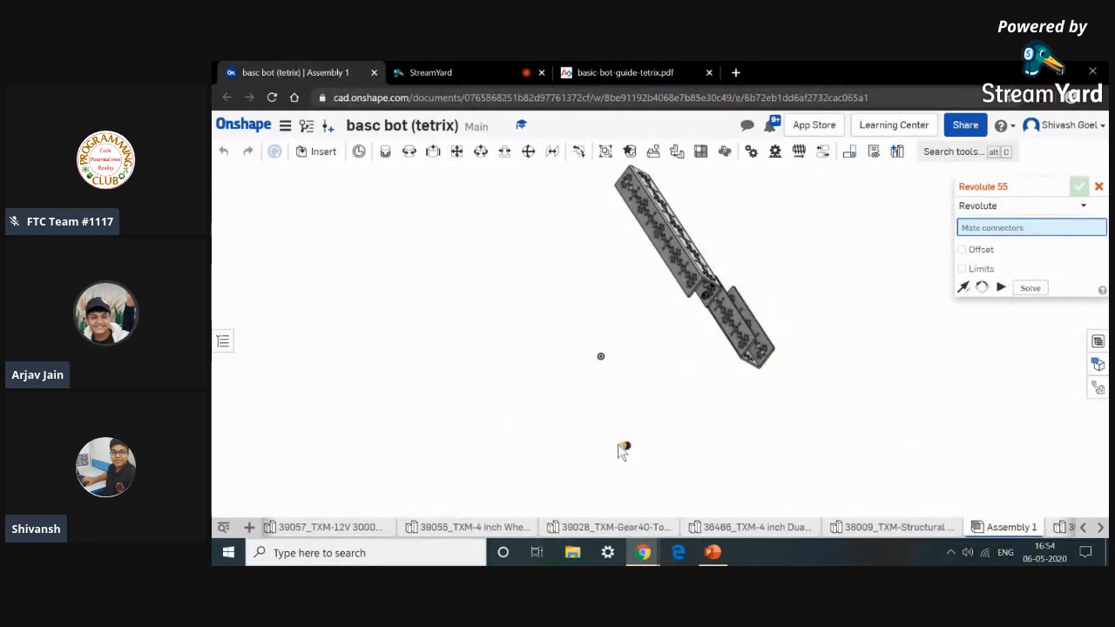
{"action": "scroll", "coordinate": [620, 446], "scroll_direction": "up", "scroll_amount": 3}
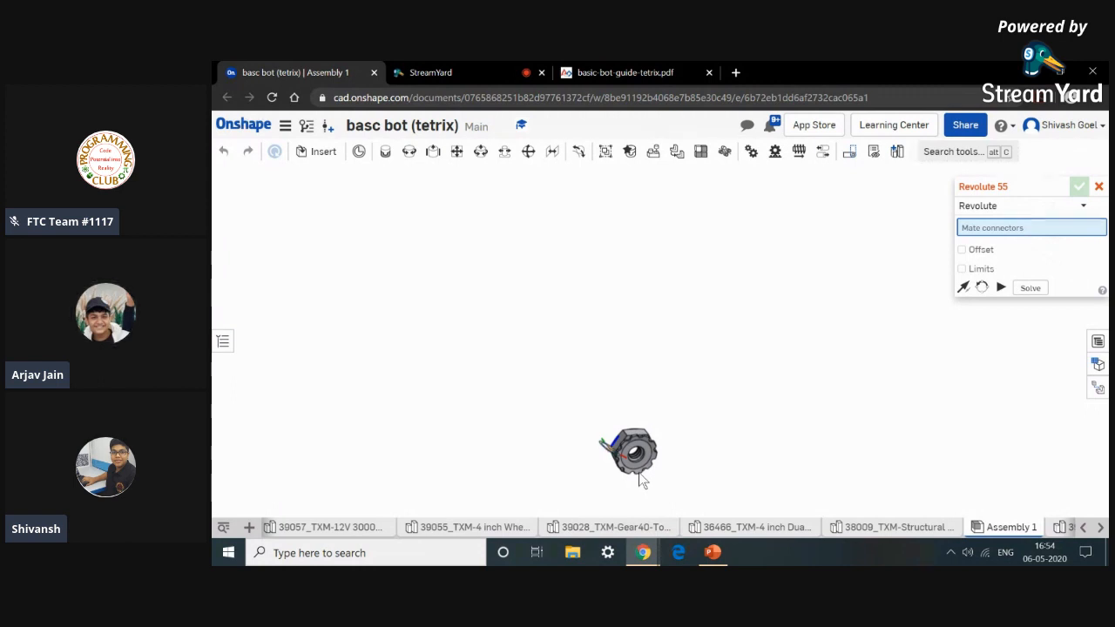
{"action": "scroll", "coordinate": [639, 475], "scroll_direction": "up", "scroll_amount": 5}
{"action": "scroll", "coordinate": [668, 438], "scroll_direction": "up", "scroll_amount": 5}
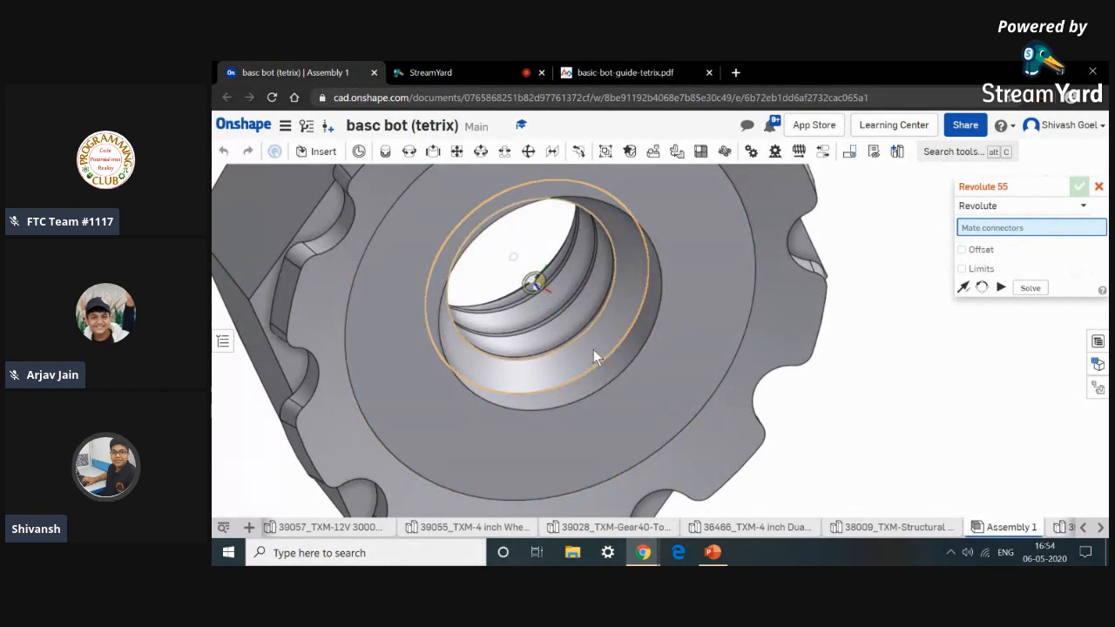
{"action": "scroll", "coordinate": [641, 356], "scroll_direction": "down", "scroll_amount": 3}
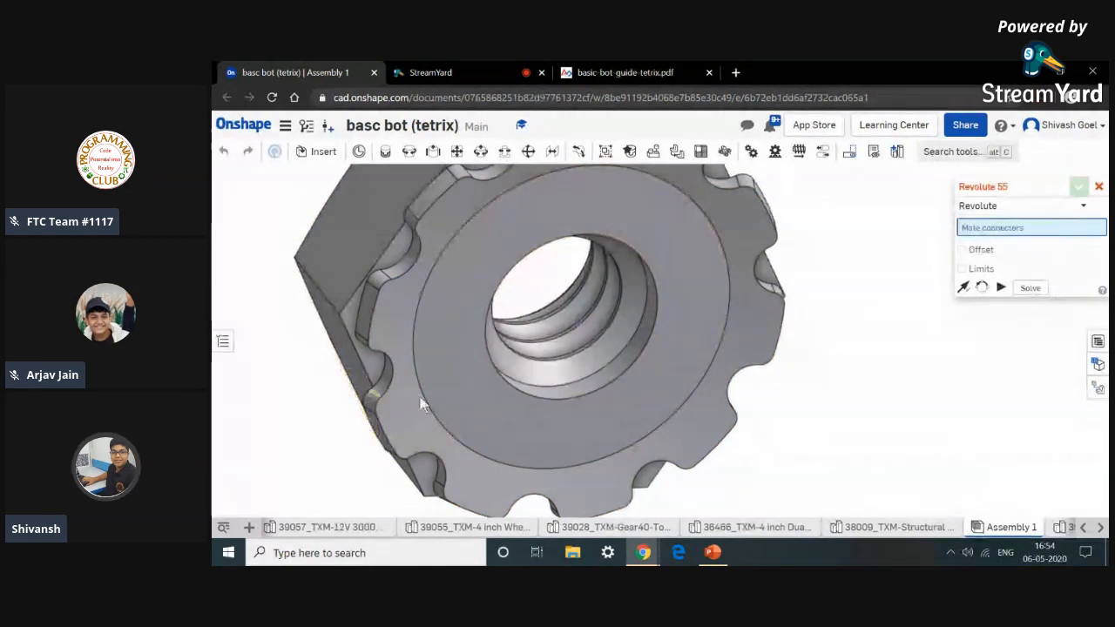
{"action": "left_click", "coordinate": [694, 442]}
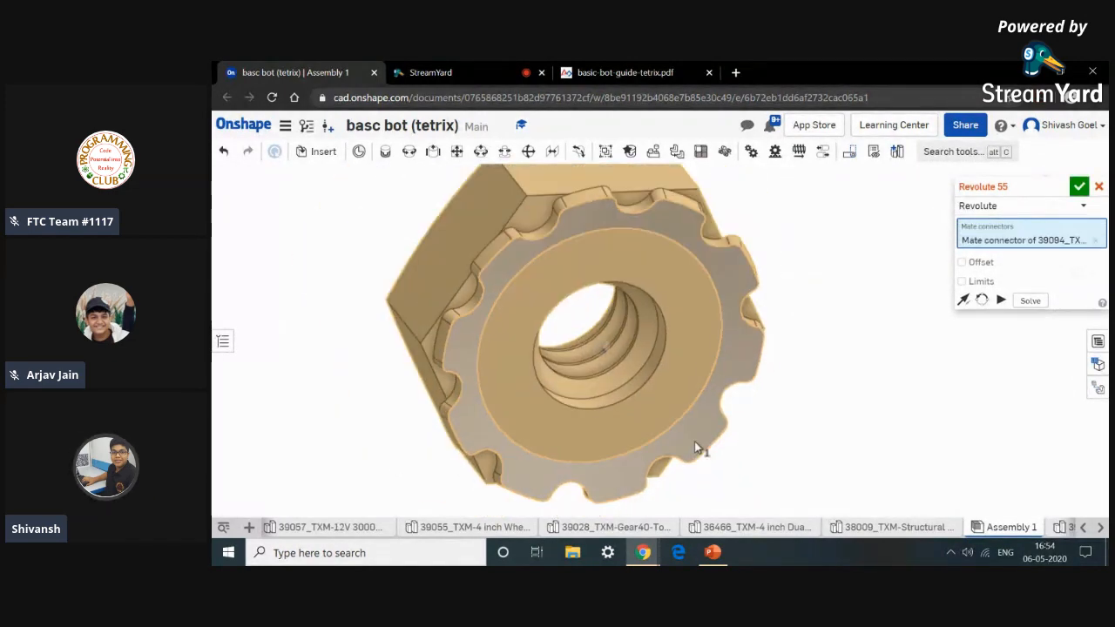
Pick the connector on the second screw's thread and commit the second nut's revolute mate.
{"action": "scroll", "coordinate": [694, 442], "scroll_direction": "down", "scroll_amount": 6}
{"action": "scroll", "coordinate": [793, 395], "scroll_direction": "down", "scroll_amount": 4}
{"action": "middle_click_drag", "start_coordinate": [789, 393], "coordinate": [788, 482]}
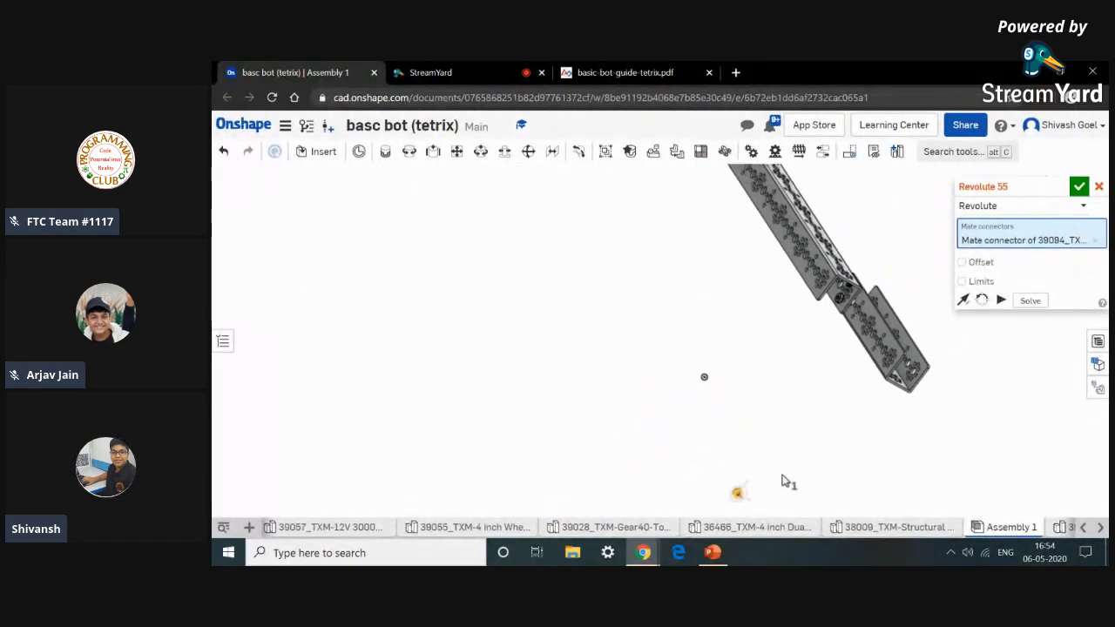
{"action": "scroll", "coordinate": [843, 297], "scroll_direction": "up", "scroll_amount": 8}
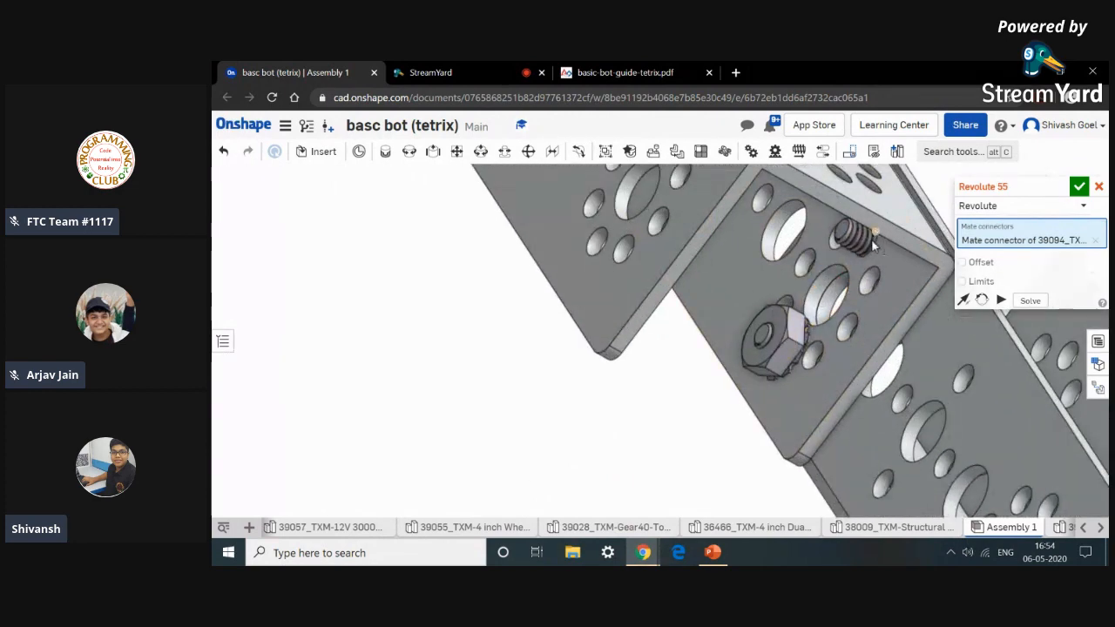
{"action": "scroll", "coordinate": [871, 239], "scroll_direction": "up", "scroll_amount": 10}
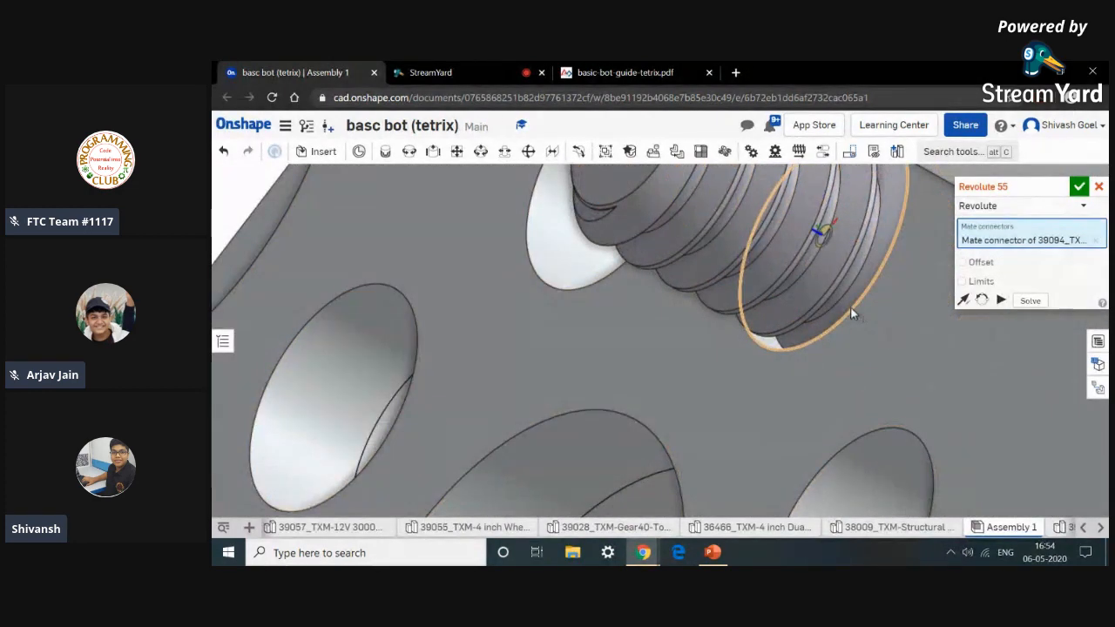
{"action": "left_click", "coordinate": [850, 307]}
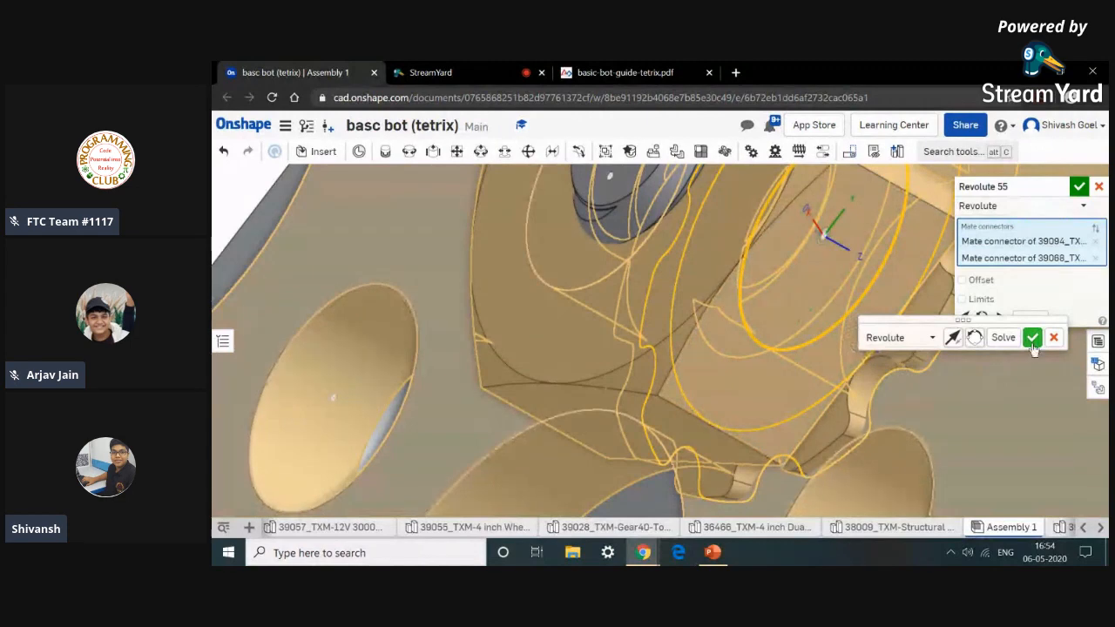
{"action": "left_click", "coordinate": [1031, 339]}
Close the mate tool and orbit around the joined channels to review the finished left rail.
{"action": "scroll", "coordinate": [1010, 350], "scroll_direction": "down", "scroll_amount": 10}
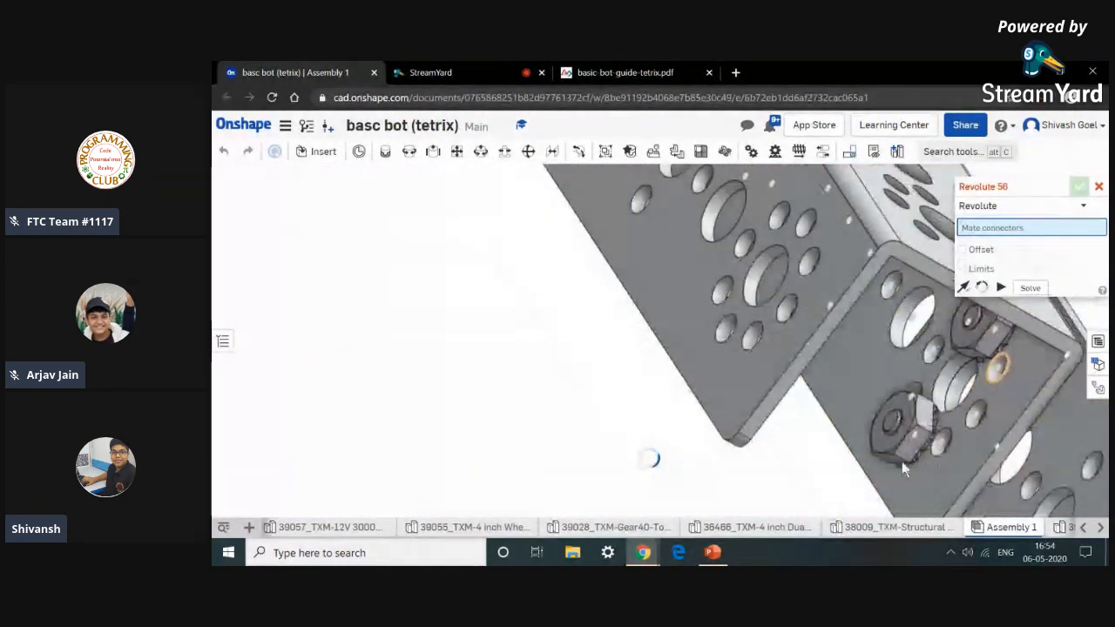
{"action": "scroll", "coordinate": [754, 428], "scroll_direction": "down", "scroll_amount": 10}
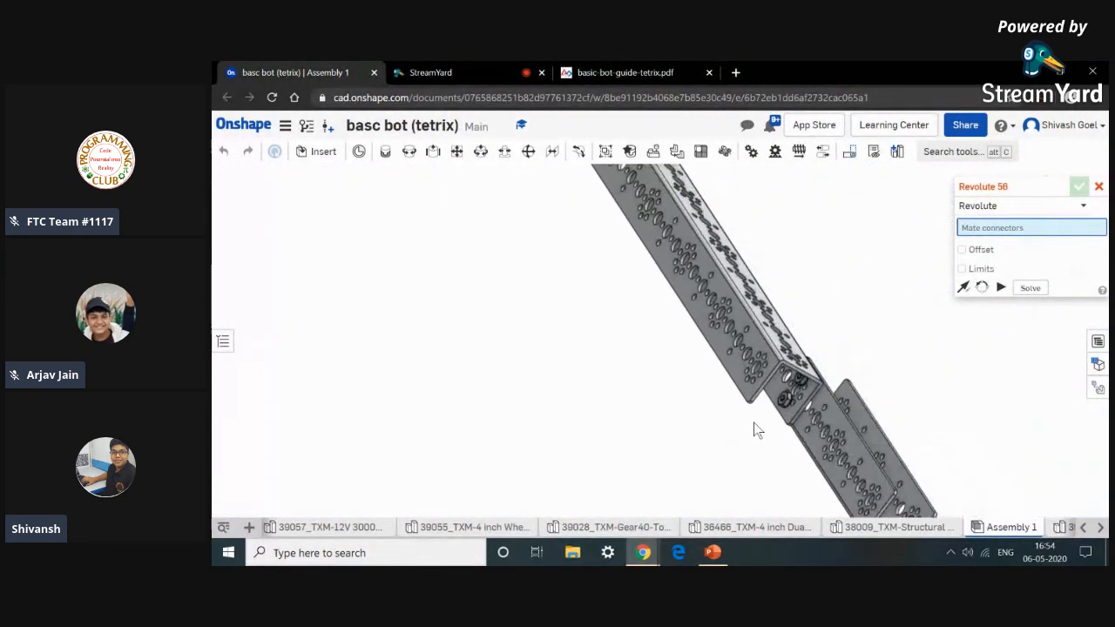
{"action": "right_click_drag", "start_coordinate": [736, 418], "coordinate": [734, 269]}
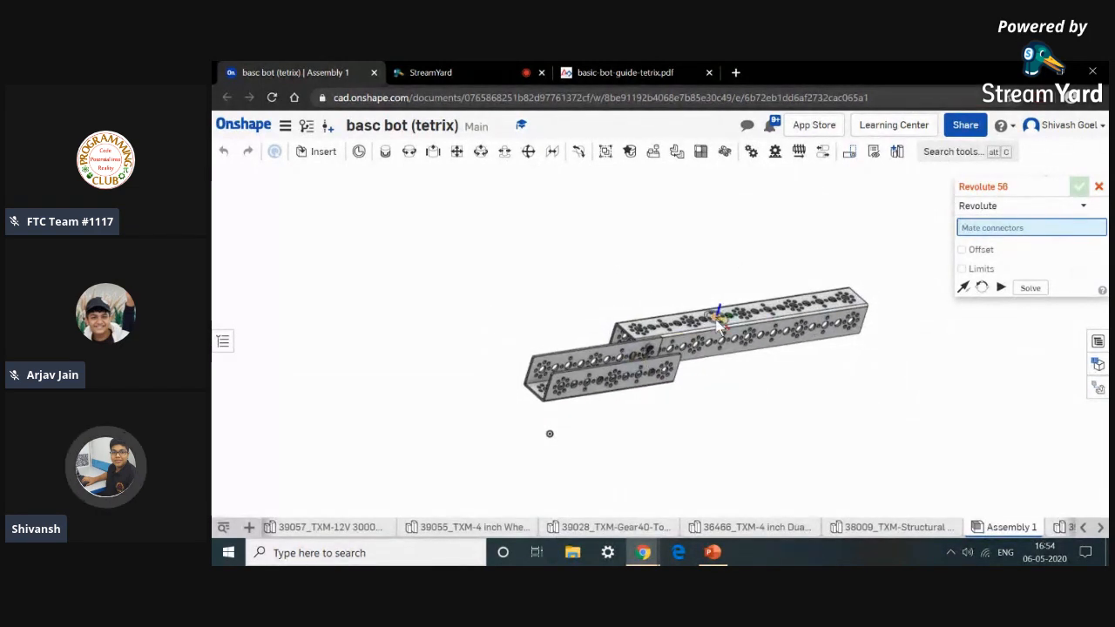
{"action": "left_click", "coordinate": [1098, 186]}
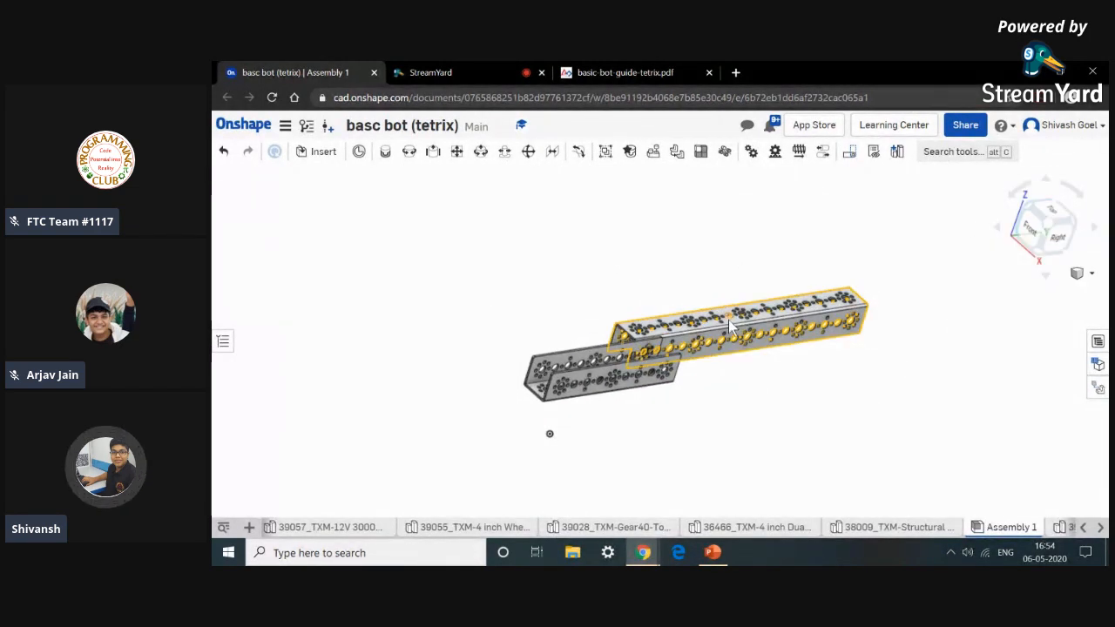
{"action": "right_click_drag", "start_coordinate": [792, 290], "coordinate": [685, 277]}
{"action": "middle_click_drag", "start_coordinate": [685, 277], "coordinate": [736, 331]}
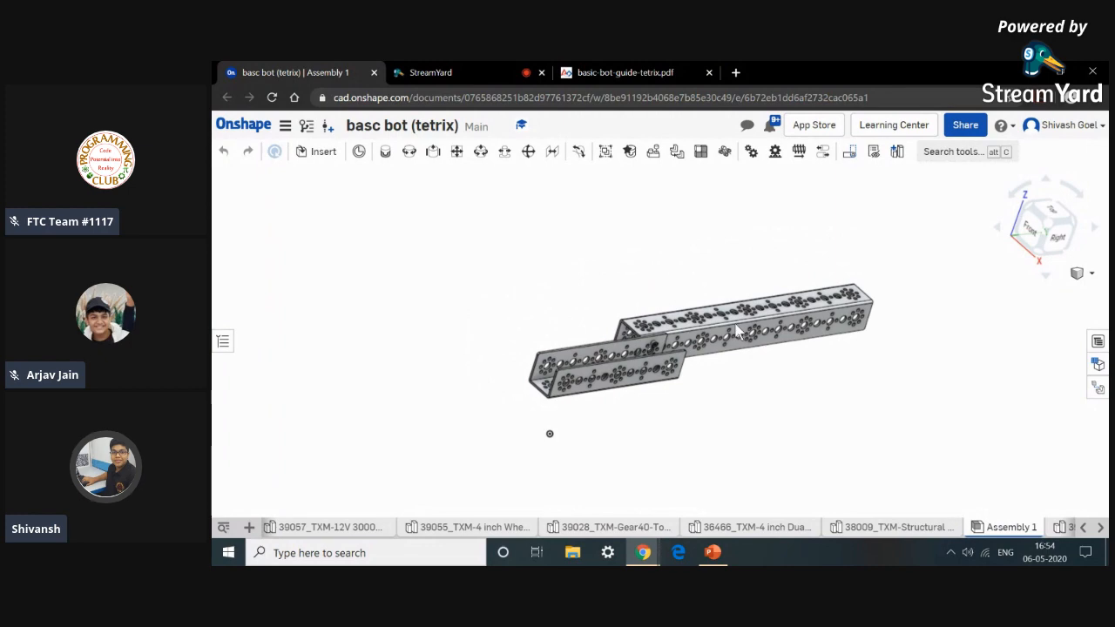
Switch to the basic bot guide PDF and scroll to Step 2: Build the Right Rail.
{"action": "left_click", "coordinate": [622, 72]}
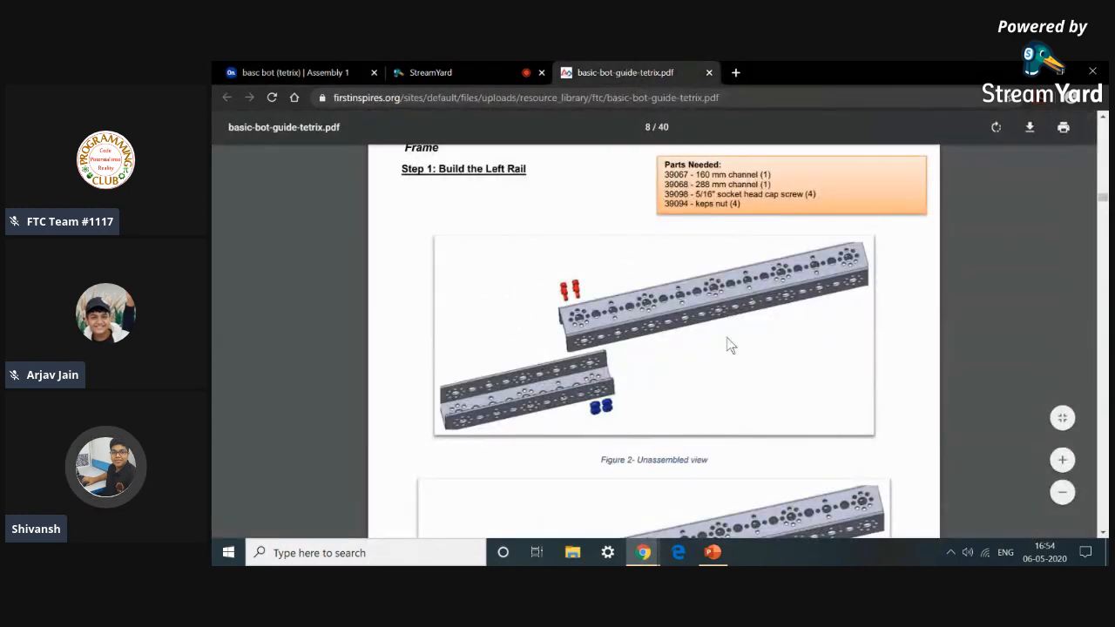
{"action": "scroll", "coordinate": [727, 337], "scroll_direction": "down", "scroll_amount": 10}
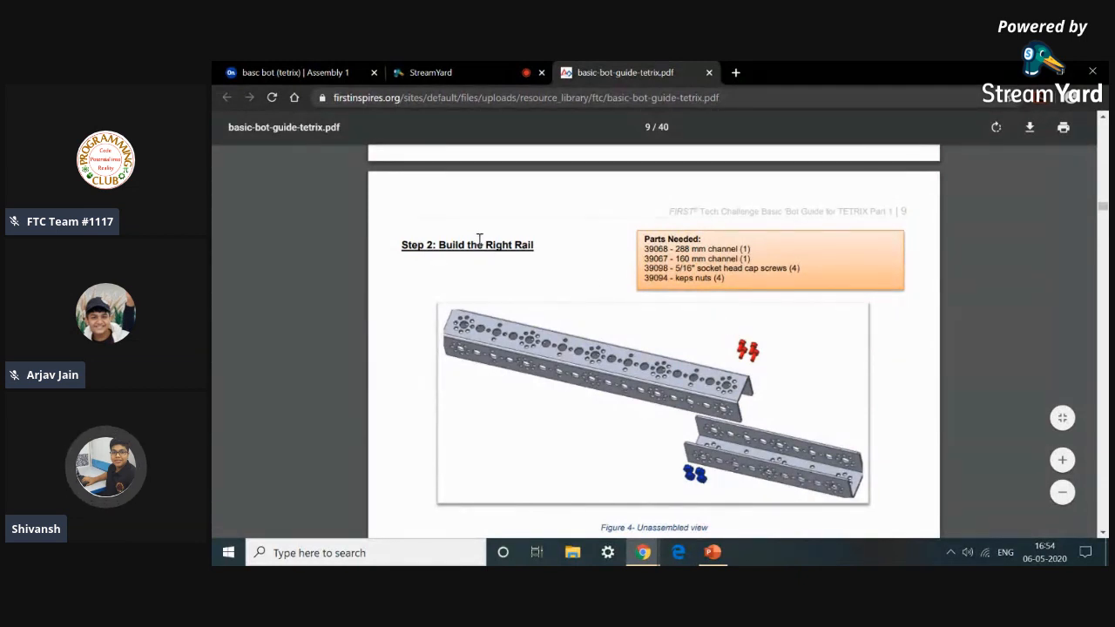
Review the parts list and unassembled view for Step 2: Build the Right Rail in the guide.
{"action": "scroll", "coordinate": [539, 257], "scroll_direction": "up", "scroll_amount": 10}
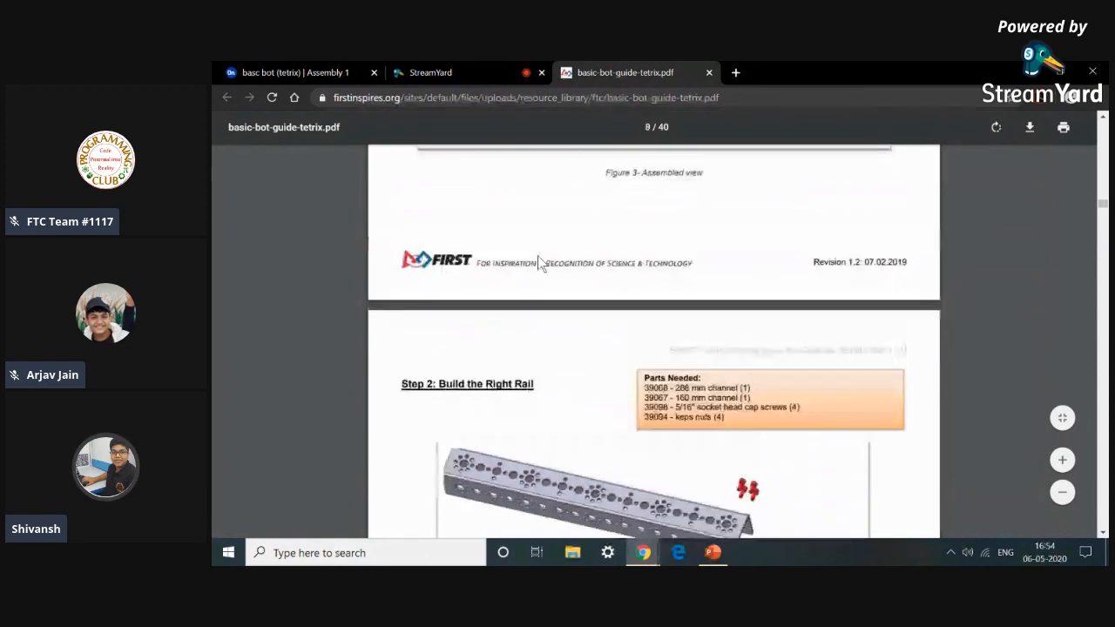
{"action": "scroll", "coordinate": [489, 359], "scroll_direction": "down", "scroll_amount": 15}
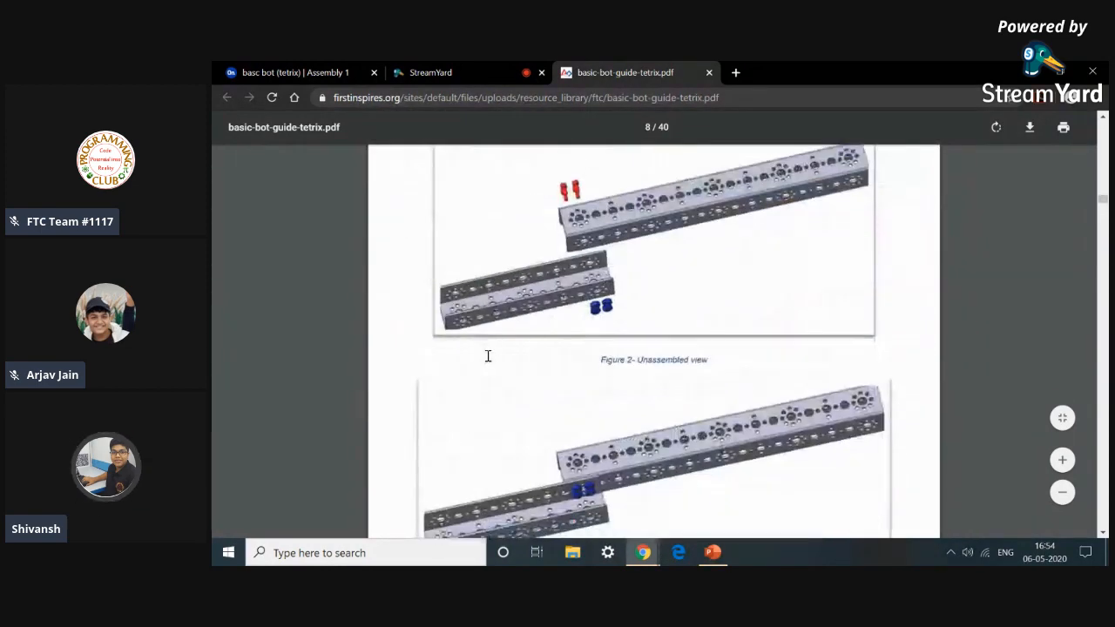
{"action": "scroll", "coordinate": [492, 362], "scroll_direction": "up", "scroll_amount": 3}
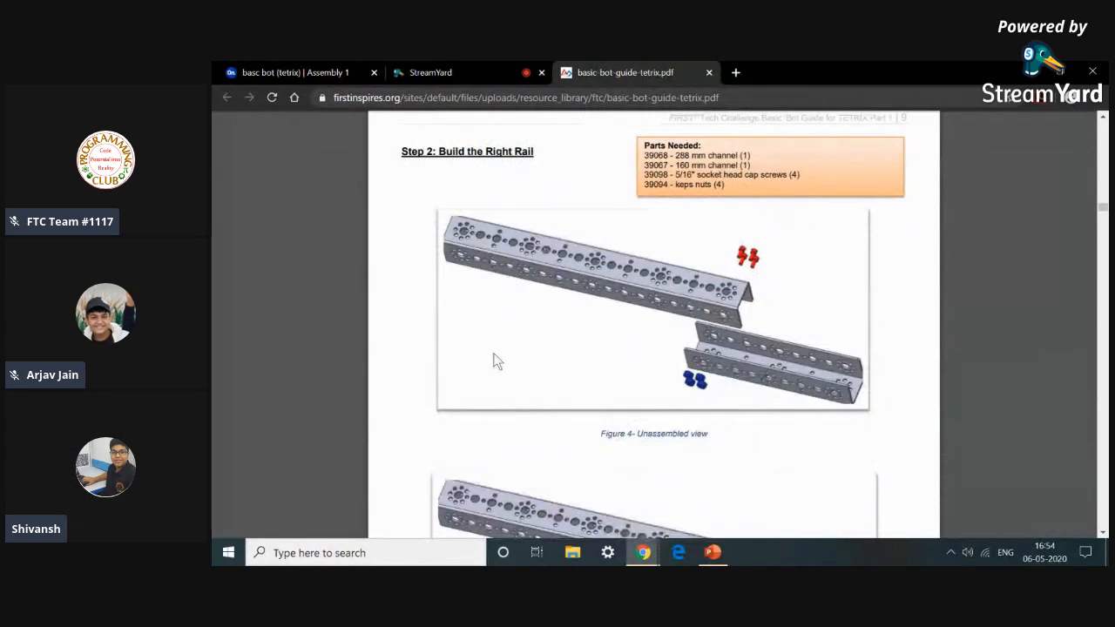
Back in the assembly, insert a 288 mm channel and a 160 mm channel from the current document for the right rail.
{"action": "left_click", "coordinate": [342, 66]}
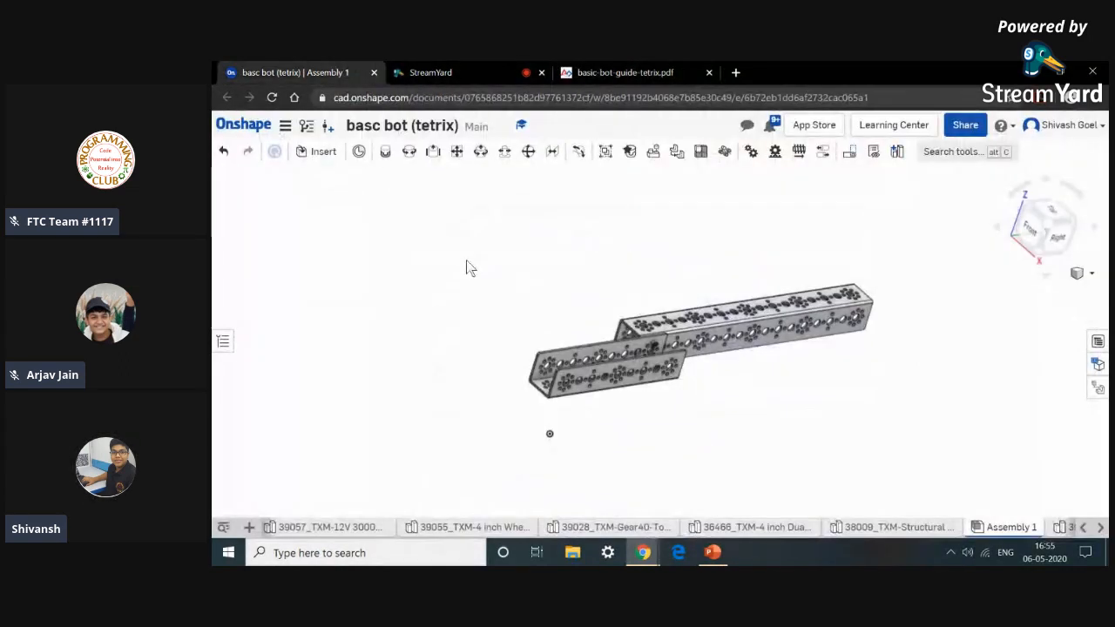
{"action": "left_click", "coordinate": [319, 152]}
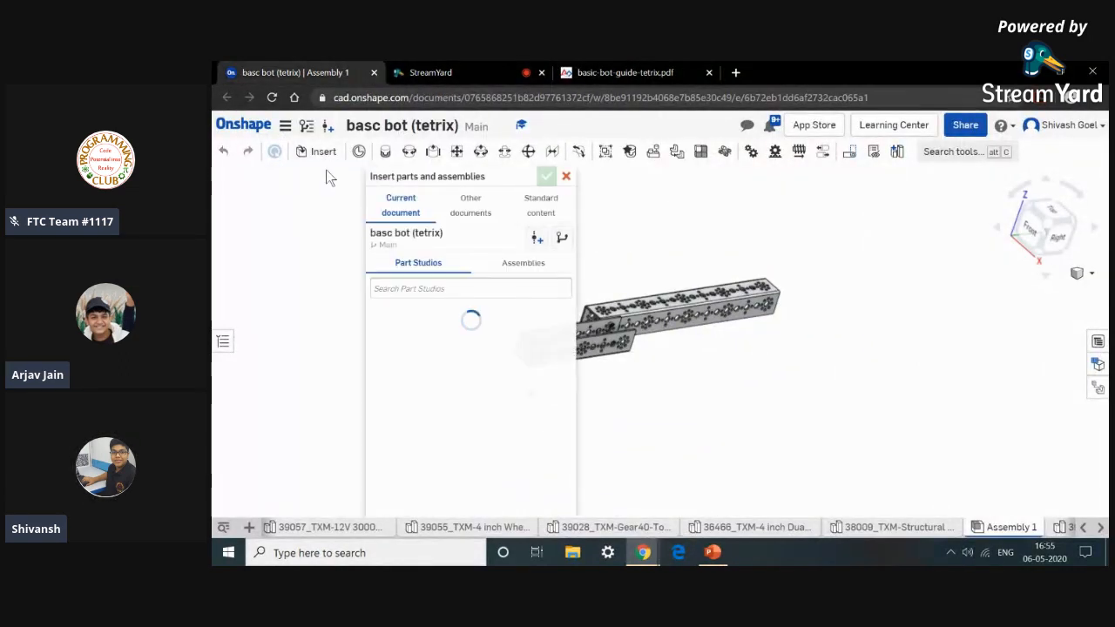
{"action": "scroll", "coordinate": [452, 347], "scroll_direction": "down", "scroll_amount": 10}
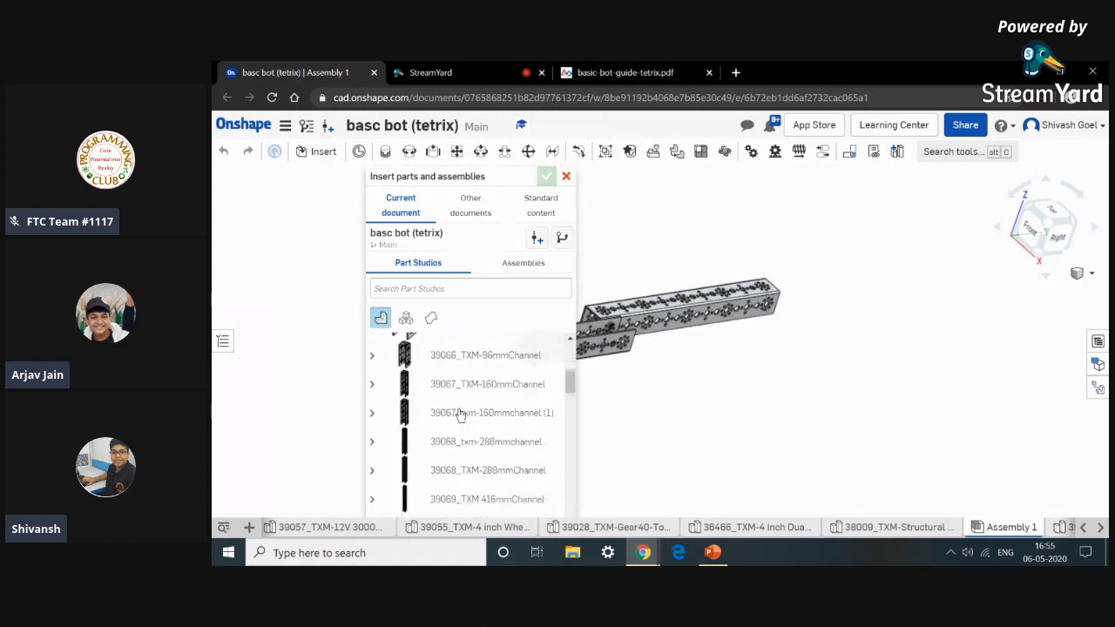
{"action": "scroll", "coordinate": [460, 415], "scroll_direction": "up", "scroll_amount": 5}
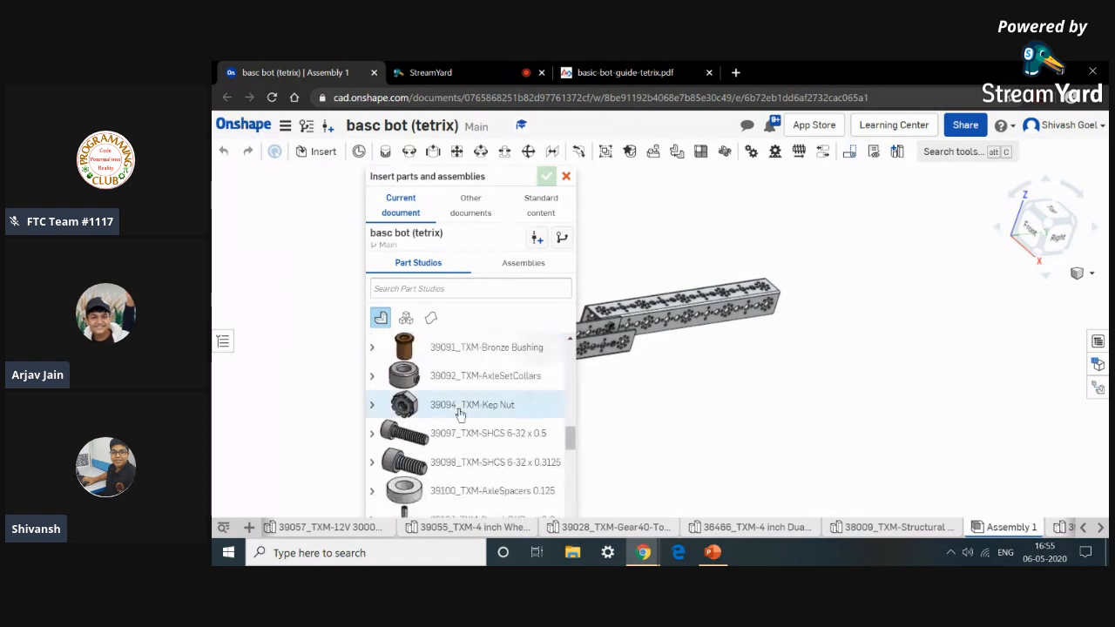
{"action": "scroll", "coordinate": [455, 453], "scroll_direction": "down", "scroll_amount": 5}
{"action": "scroll", "coordinate": [456, 450], "scroll_direction": "up", "scroll_amount": 5}
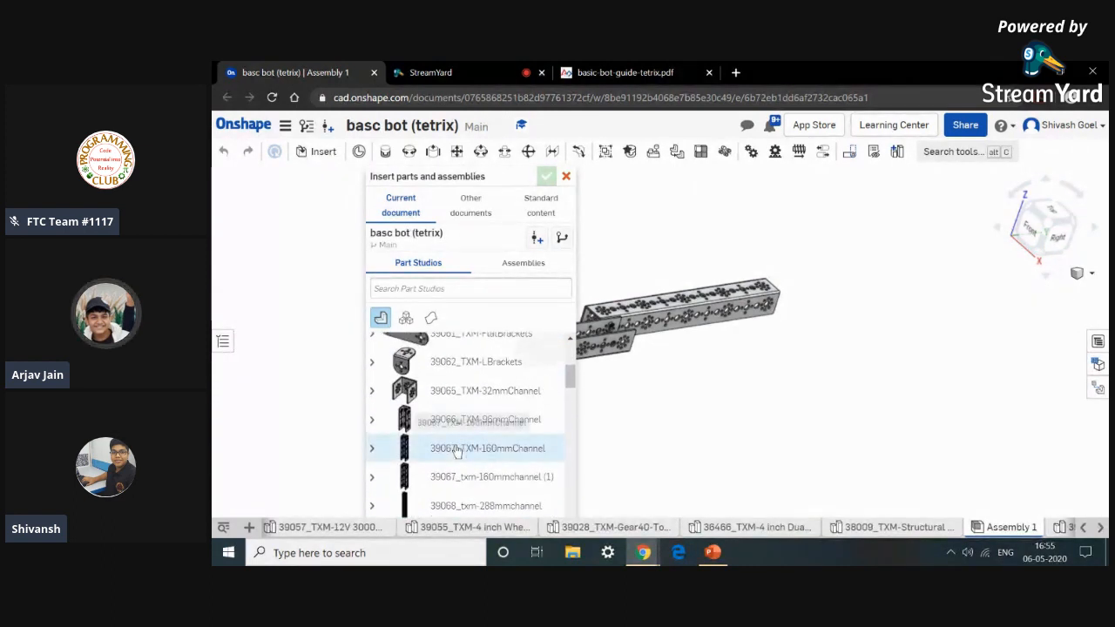
{"action": "scroll", "coordinate": [455, 453], "scroll_direction": "down", "scroll_amount": 3}
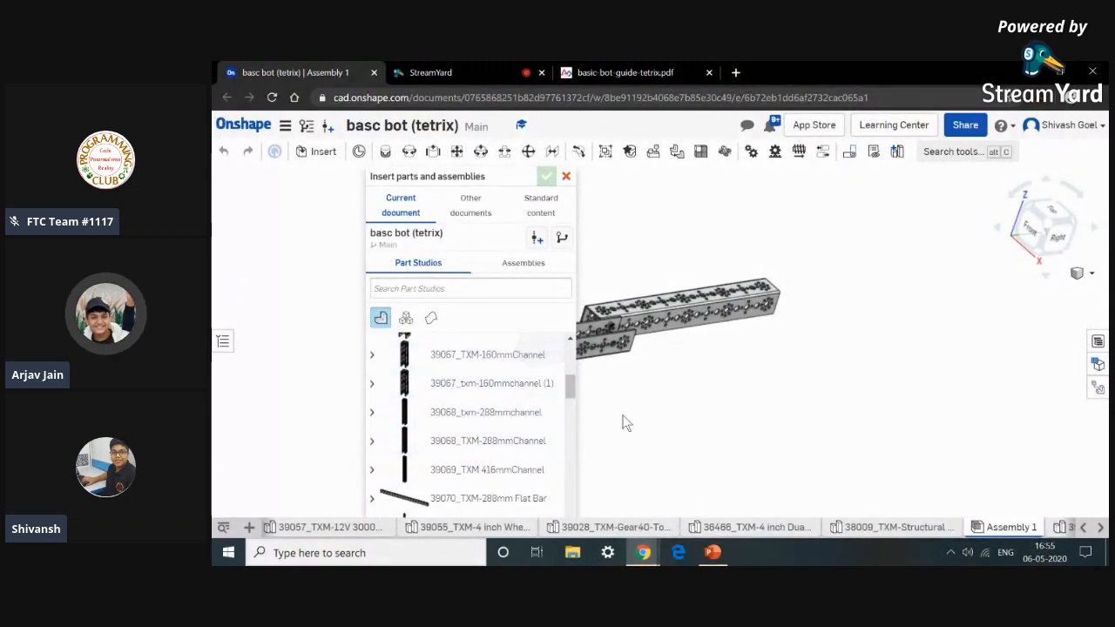
{"action": "left_click", "coordinate": [679, 72]}
{"action": "left_click", "coordinate": [455, 72]}
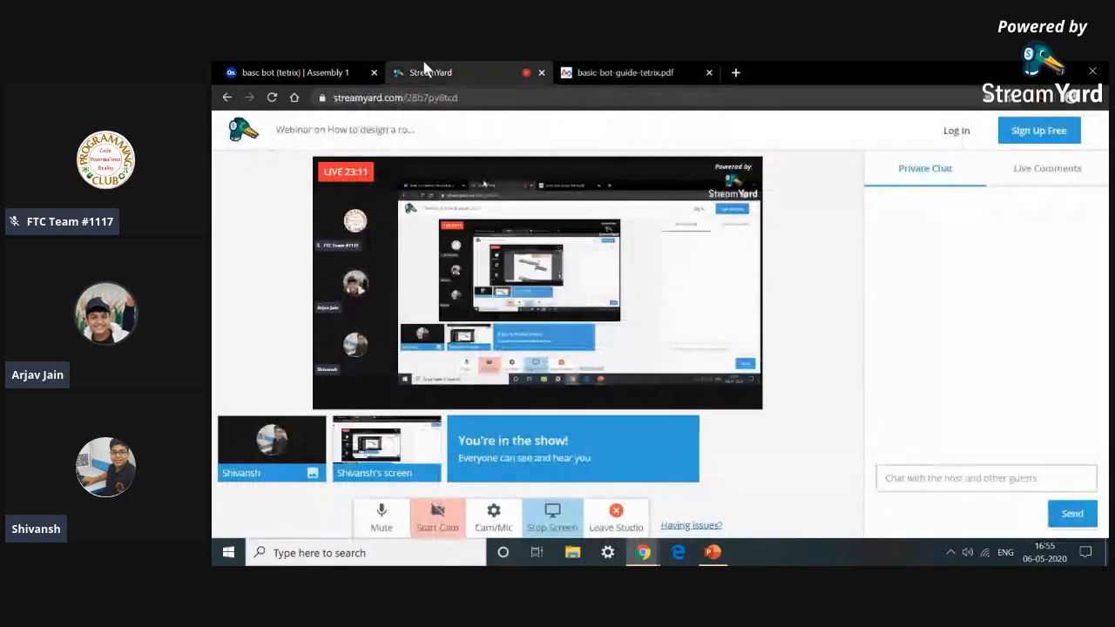
{"action": "left_click", "coordinate": [322, 72]}
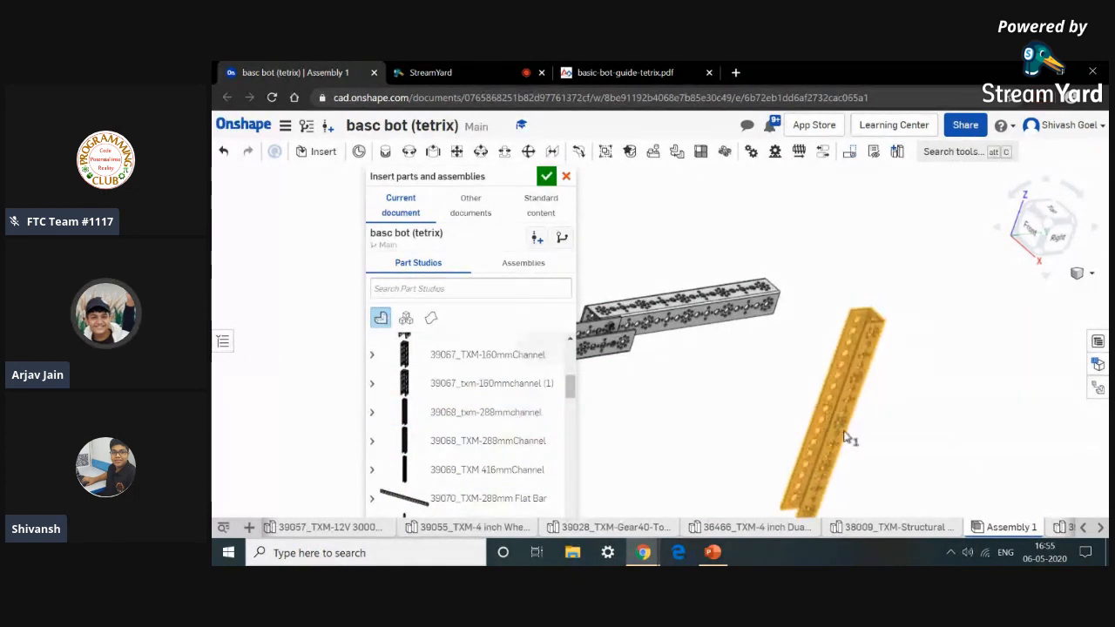
{"action": "left_click", "coordinate": [887, 404]}
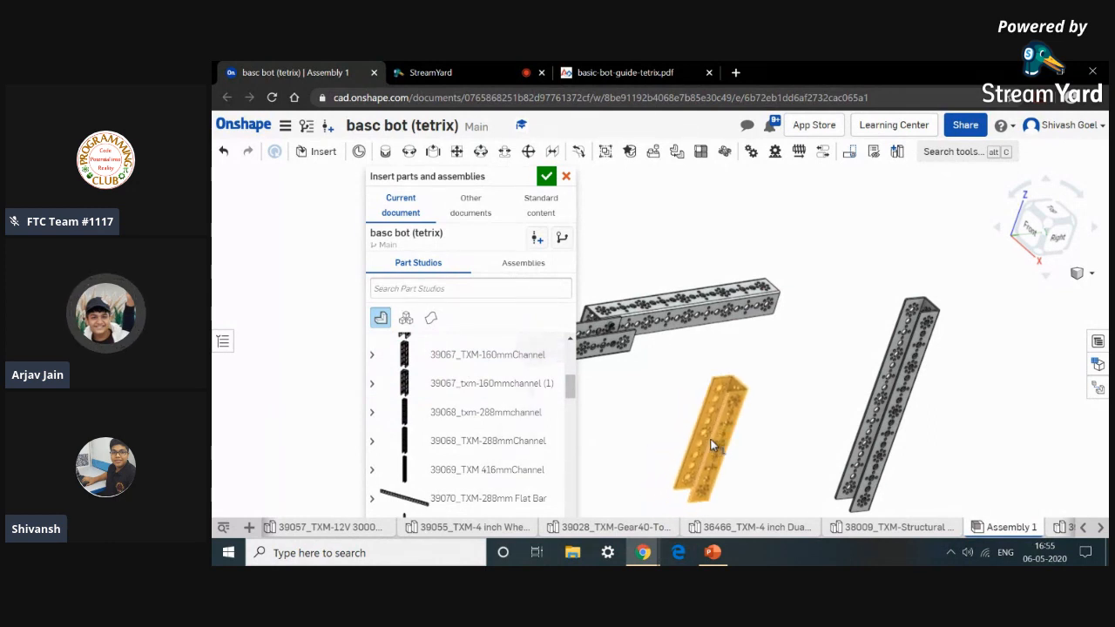
{"action": "left_click", "coordinate": [711, 444]}
Insert 39098_TXM-SHCS 6-32 x 0.3125 socket head cap screws into the assembly near the new channels.
{"action": "scroll", "coordinate": [444, 431], "scroll_direction": "down", "scroll_amount": 5}
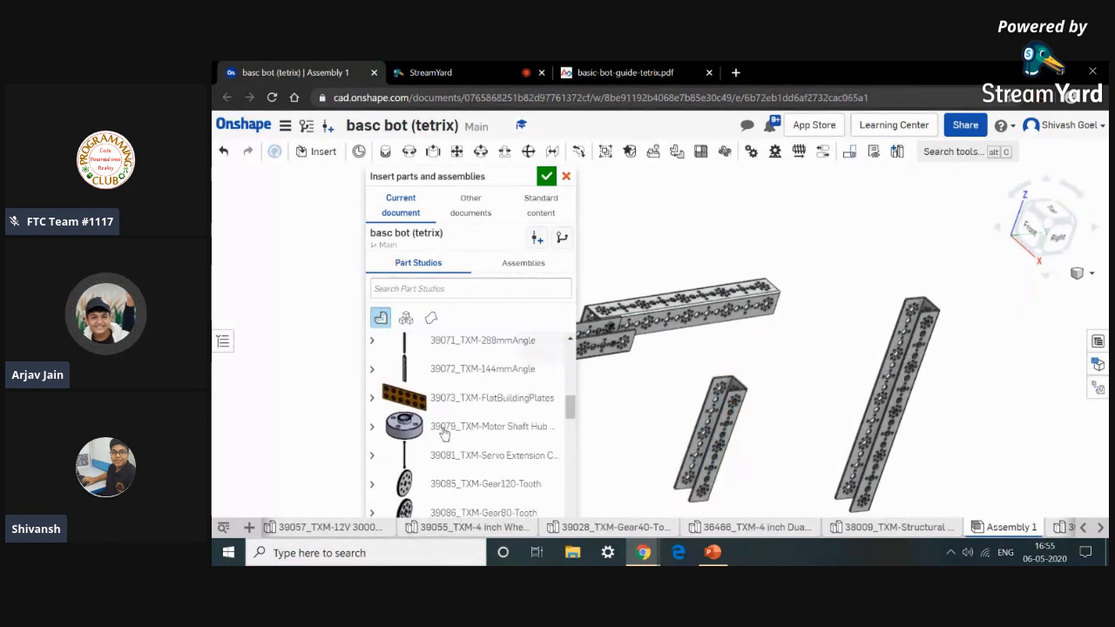
{"action": "scroll", "coordinate": [444, 434], "scroll_direction": "down", "scroll_amount": 4}
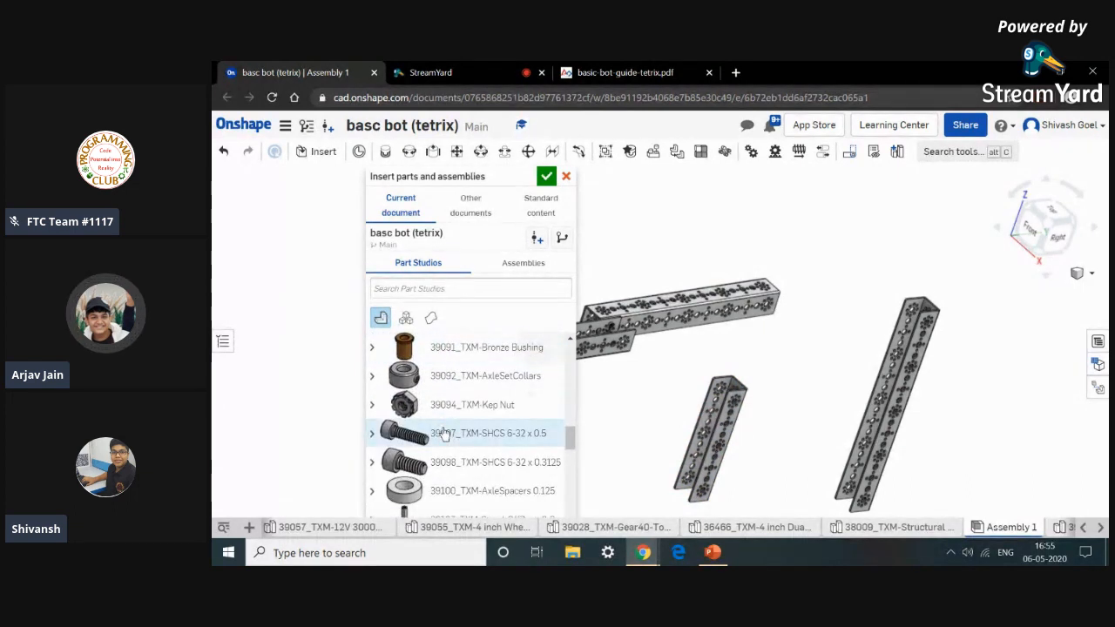
{"action": "left_click", "coordinate": [453, 459]}
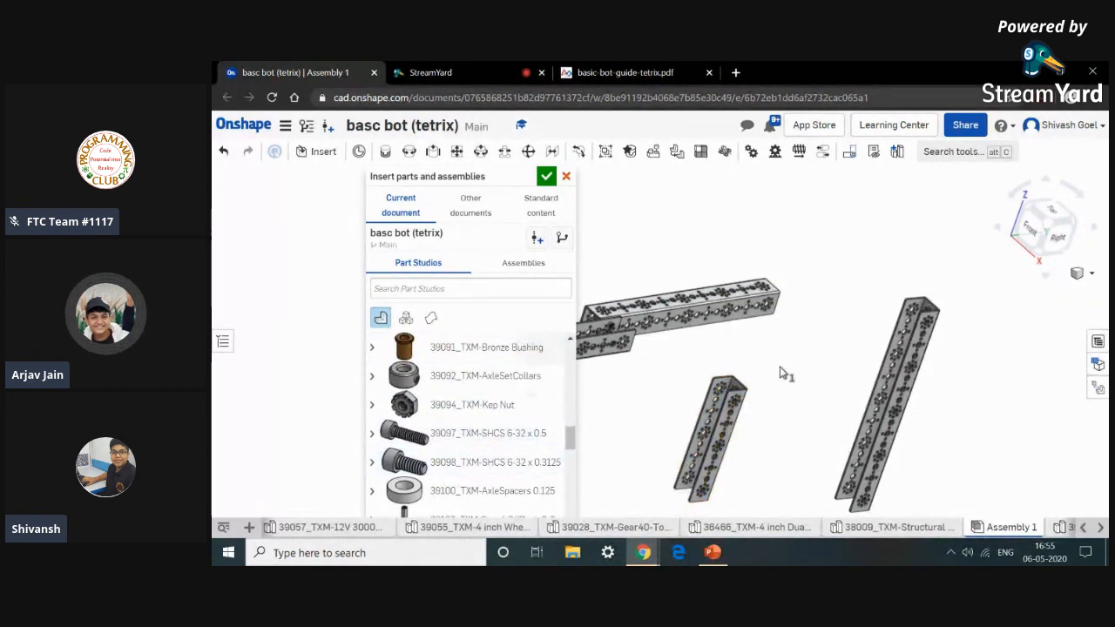
{"action": "left_click", "coordinate": [480, 466]}
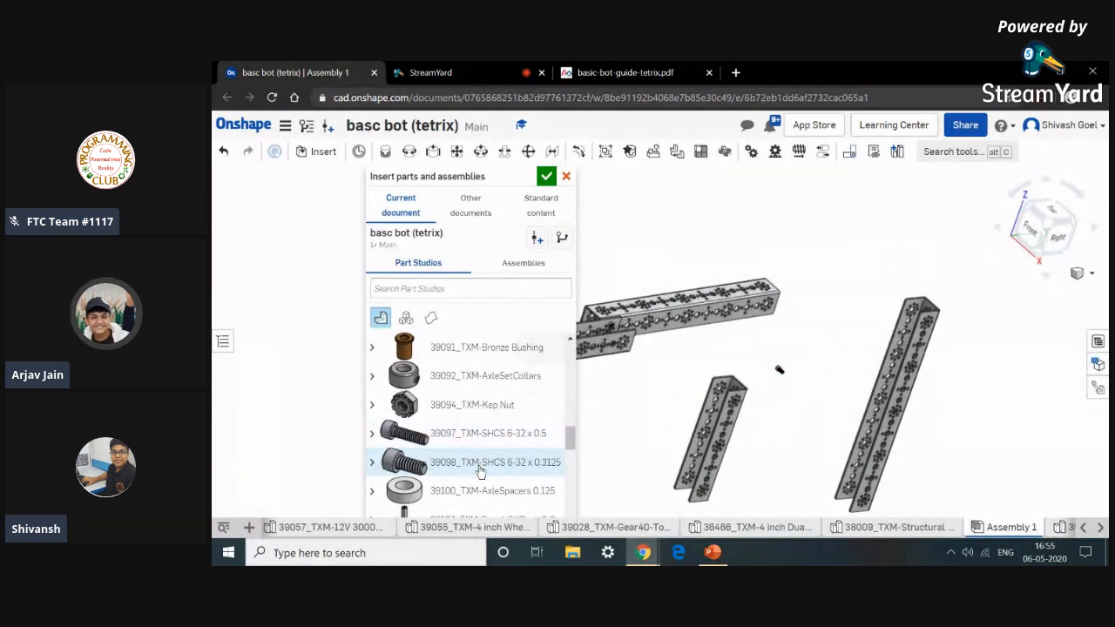
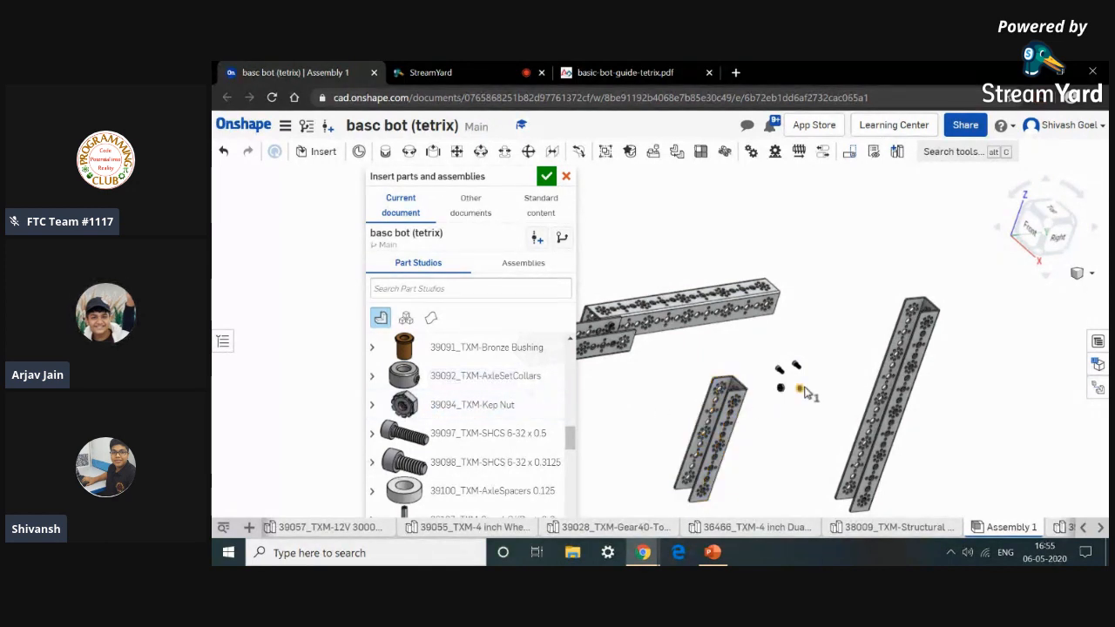
Close the insert panel and review the Step 2 unassembled view of the right rail in the guide PDF.
{"action": "left_click", "coordinate": [546, 177]}
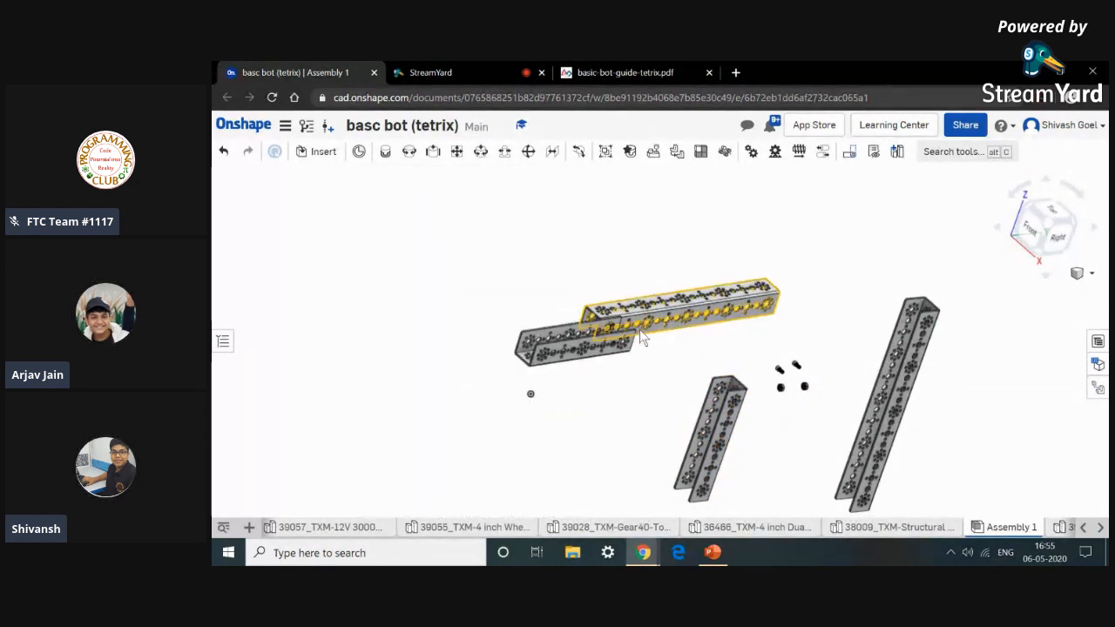
{"action": "left_click", "coordinate": [583, 71]}
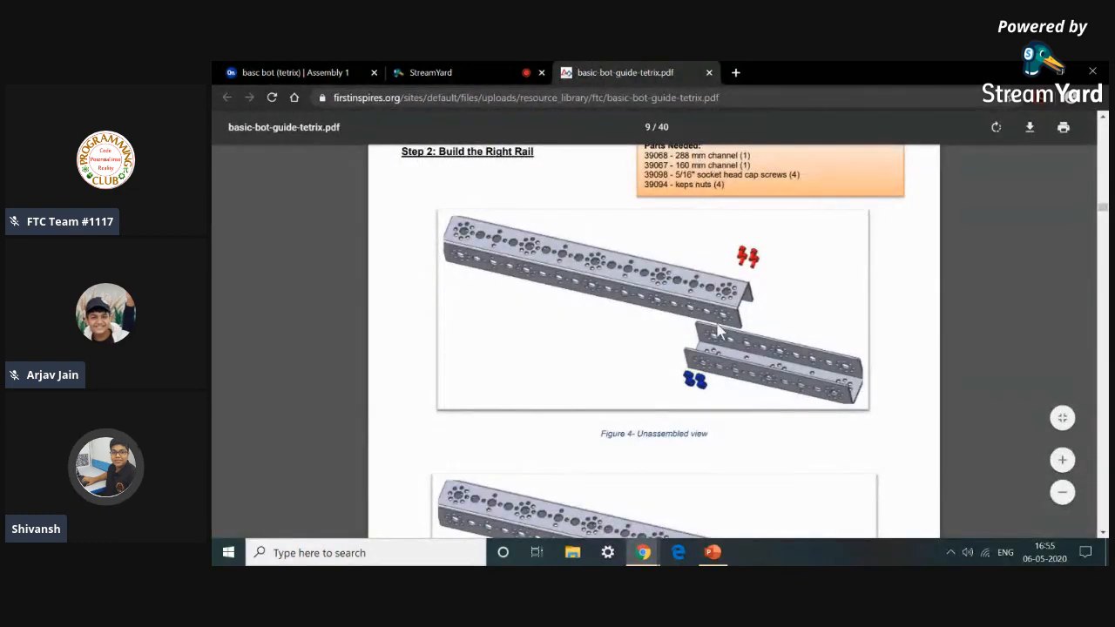
{"action": "scroll", "coordinate": [716, 327], "scroll_direction": "up", "scroll_amount": 10}
{"action": "scroll", "coordinate": [707, 330], "scroll_direction": "down", "scroll_amount": 10}
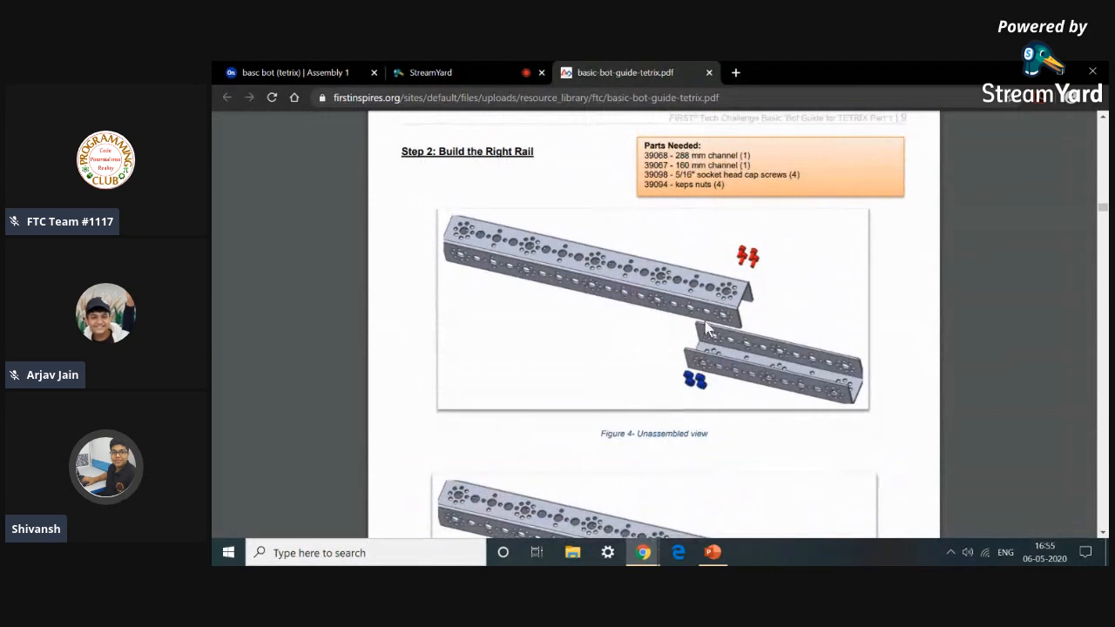
{"action": "scroll", "coordinate": [706, 324], "scroll_direction": "up", "scroll_amount": 1}
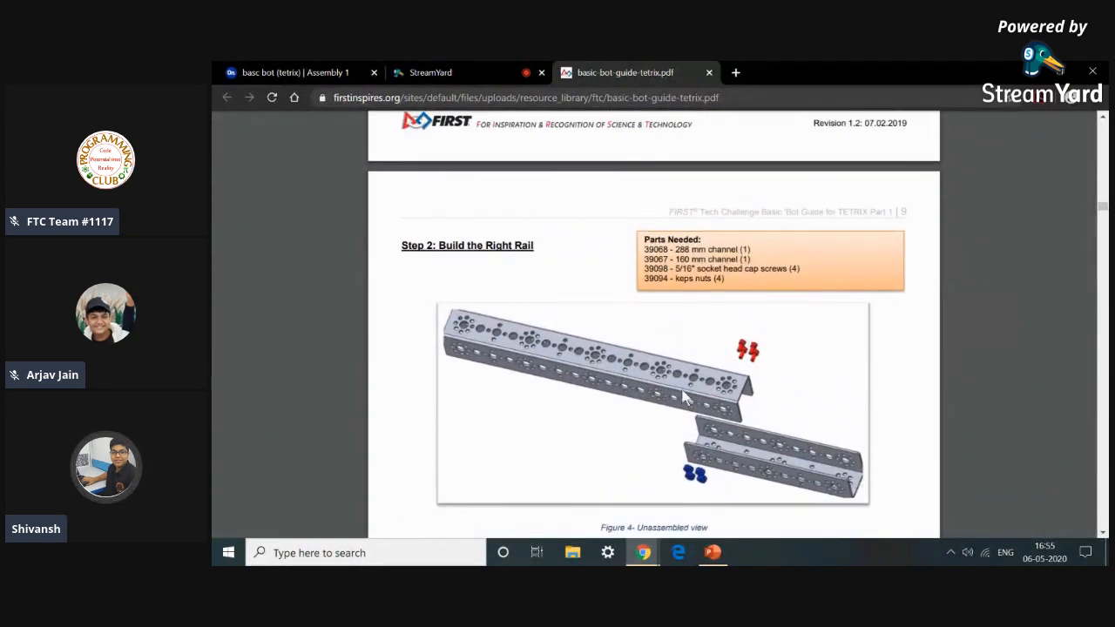
{"action": "left_click", "coordinate": [294, 72]}
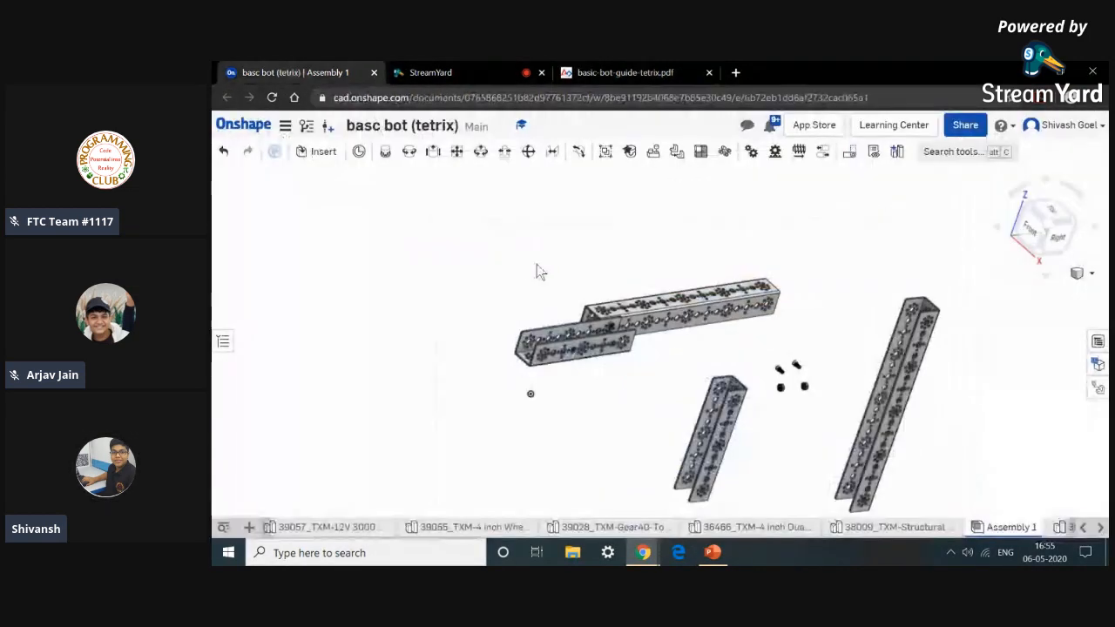
Drag the 288 mm channel into a horizontal position beside the 160 mm channel.
{"action": "left_click", "coordinate": [915, 391]}
{"action": "left_click_drag", "start_coordinate": [952, 395], "coordinate": [912, 327]}
{"action": "left_click", "coordinate": [882, 283]}
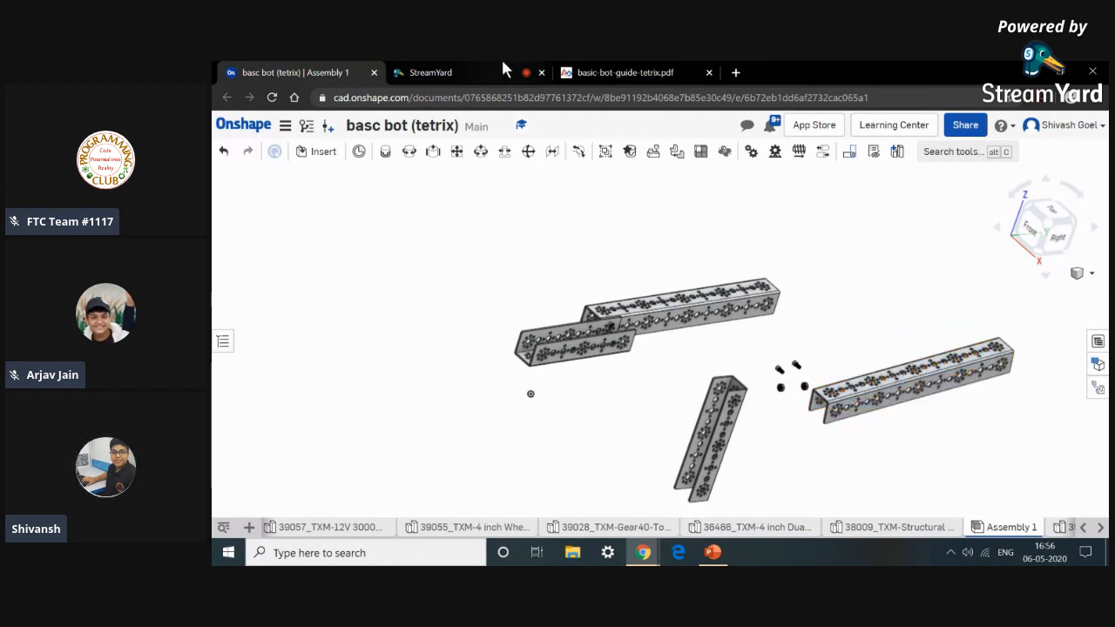
Compare the channel layout in the assembly with the guide's unassembled view.
{"action": "left_click", "coordinate": [635, 72]}
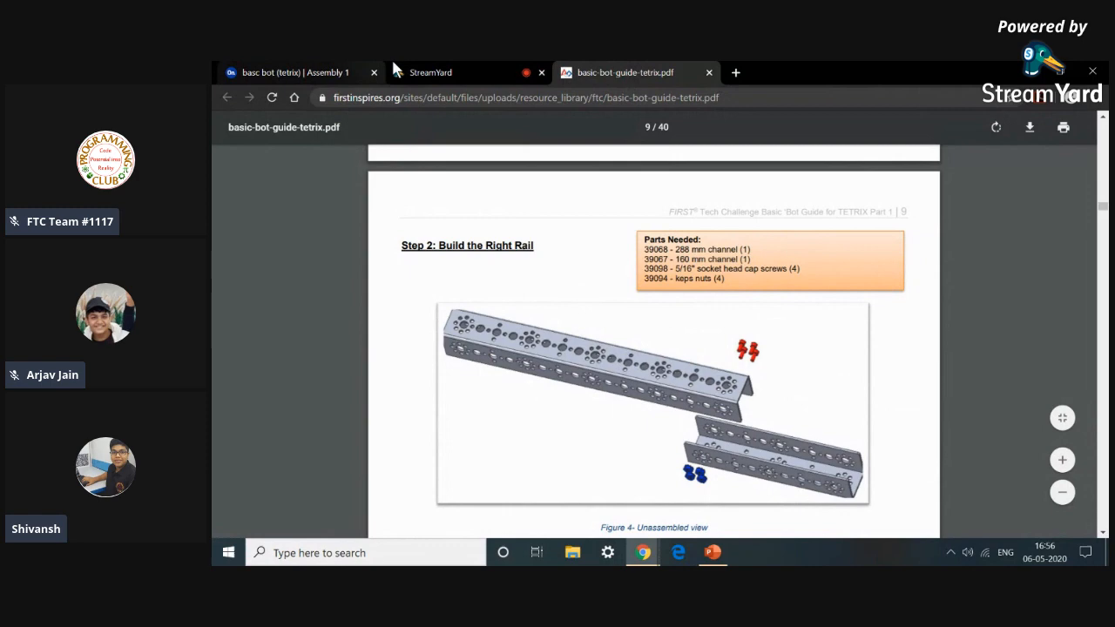
{"action": "left_click", "coordinate": [456, 70]}
{"action": "left_click", "coordinate": [342, 75]}
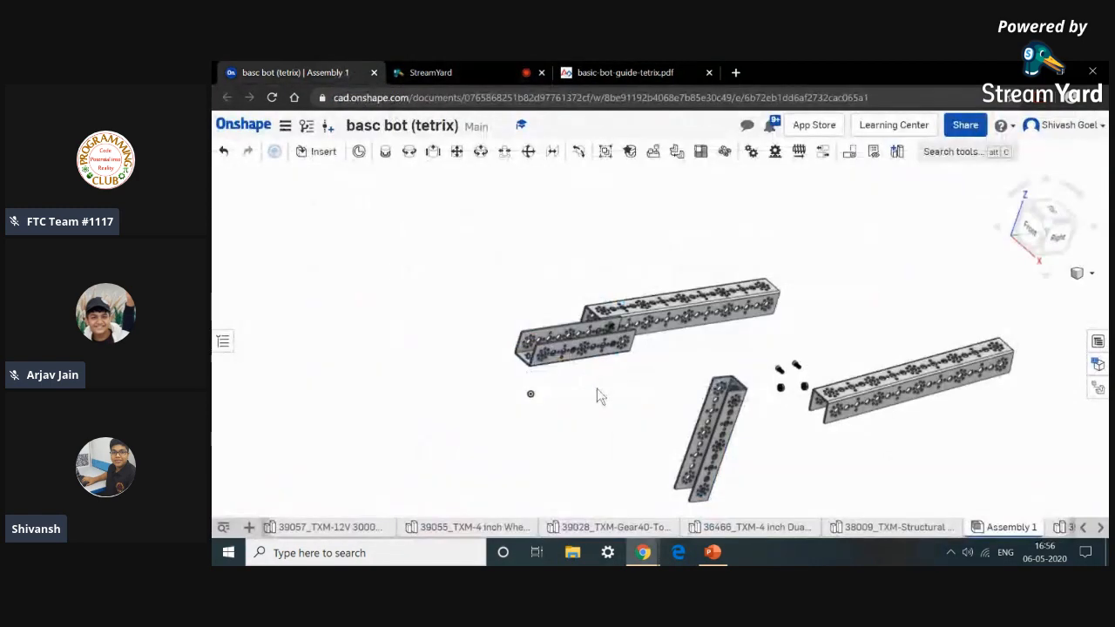
{"action": "left_click", "coordinate": [647, 71]}
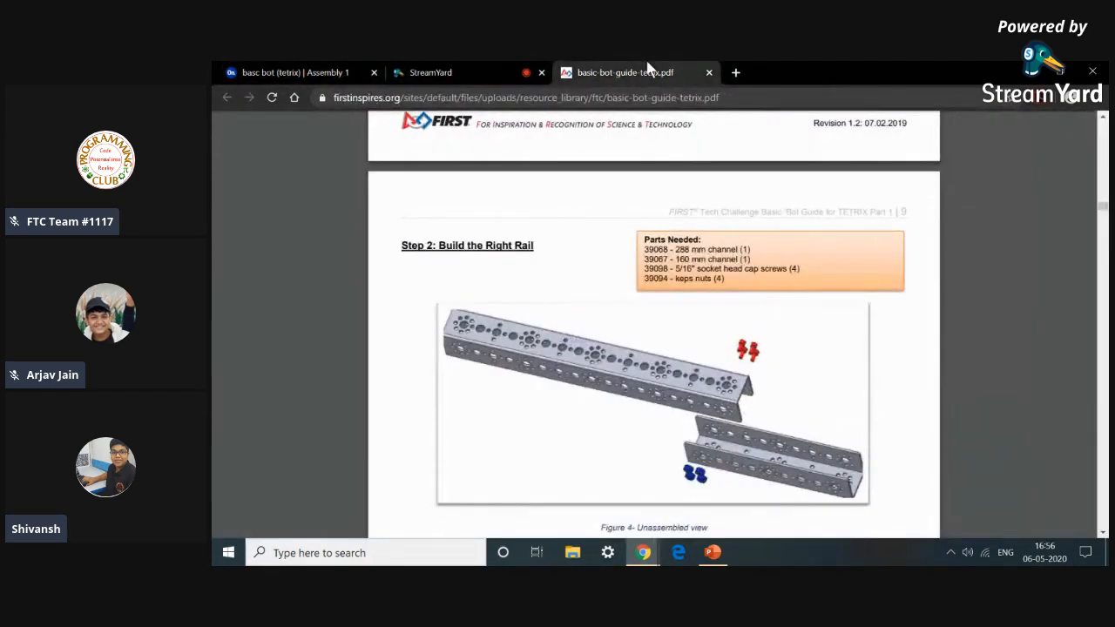
{"action": "left_click", "coordinate": [267, 70]}
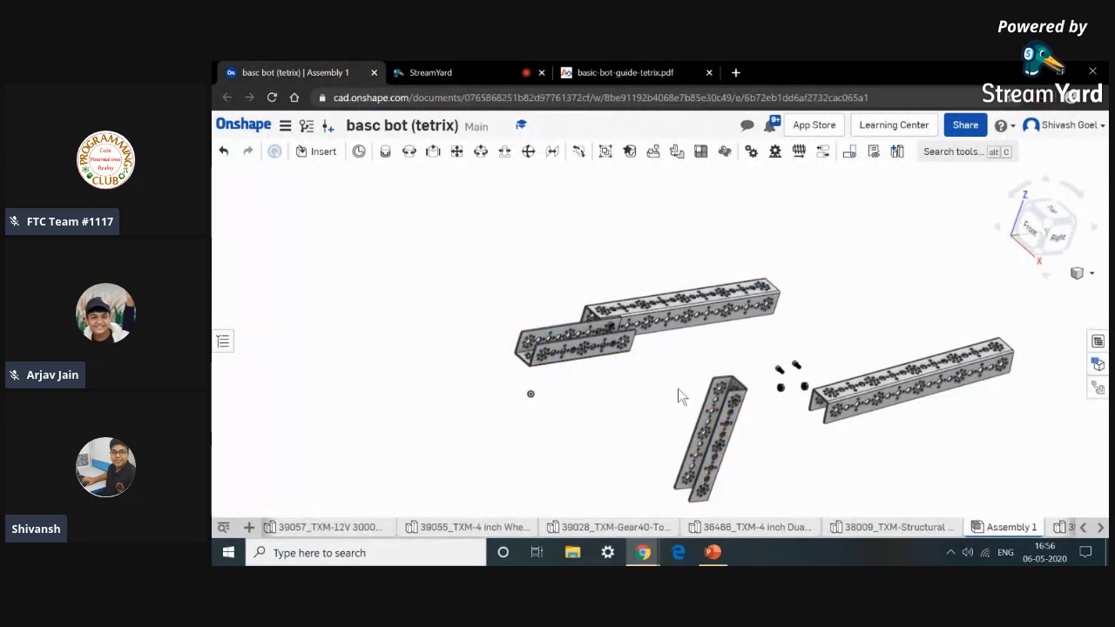
Start a Fastened mate and pick a hole mate connector on the 160 mm channel.
{"action": "scroll", "coordinate": [677, 388], "scroll_direction": "up", "scroll_amount": 3}
{"action": "left_click", "coordinate": [386, 153]}
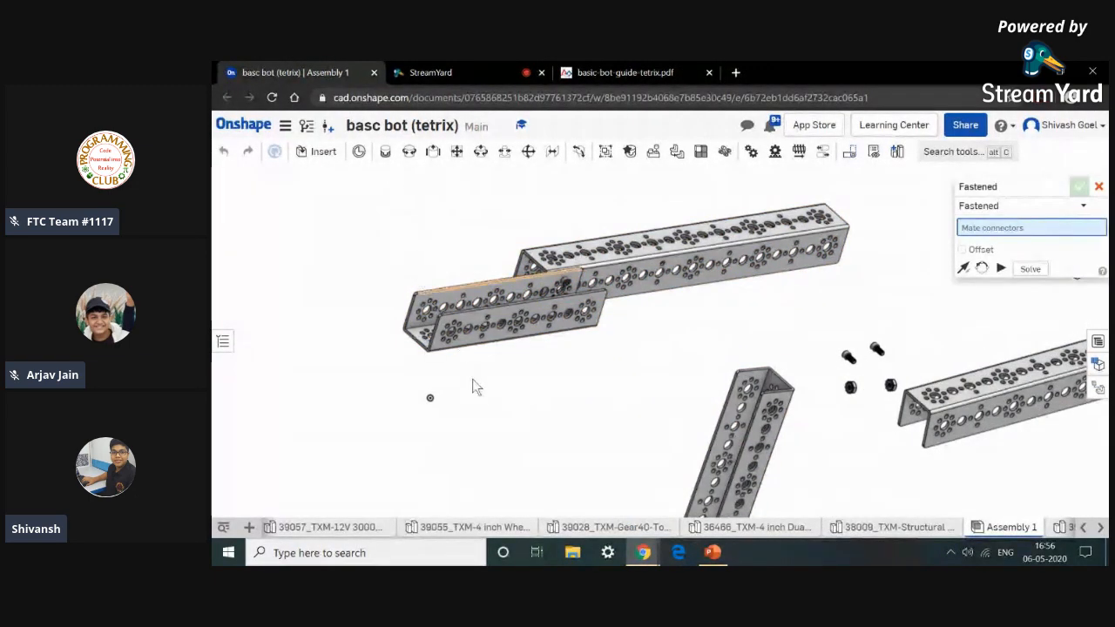
{"action": "right_click_drag", "start_coordinate": [575, 401], "coordinate": [747, 366]}
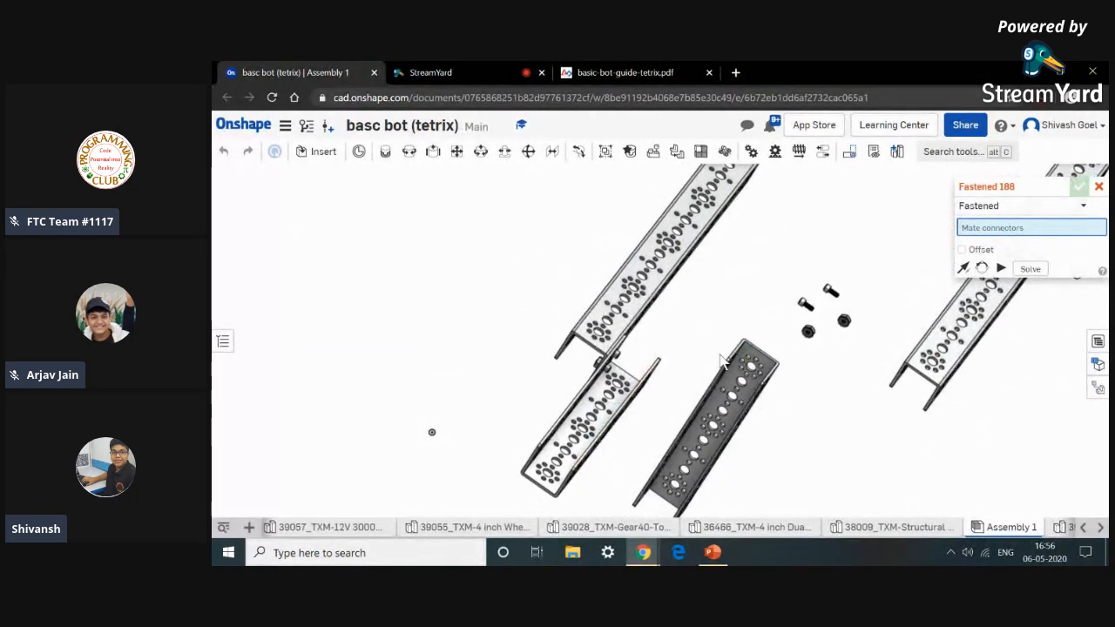
{"action": "scroll", "coordinate": [721, 361], "scroll_direction": "up", "scroll_amount": 8}
{"action": "mouse_move", "coordinate": [702, 287]}
{"action": "right_mouse_down"}
{"action": "mouse_move", "coordinate": [723, 287]}
{"action": "mouse_move", "coordinate": [705, 291]}
{"action": "right_mouse_up"}
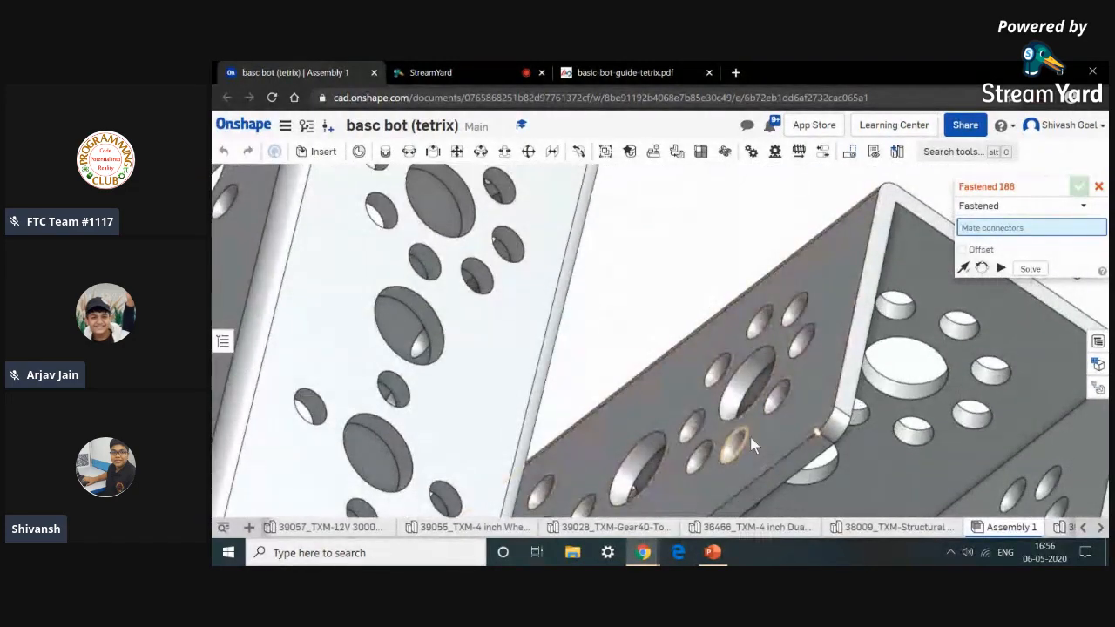
{"action": "scroll", "coordinate": [748, 444], "scroll_direction": "up", "scroll_amount": 6}
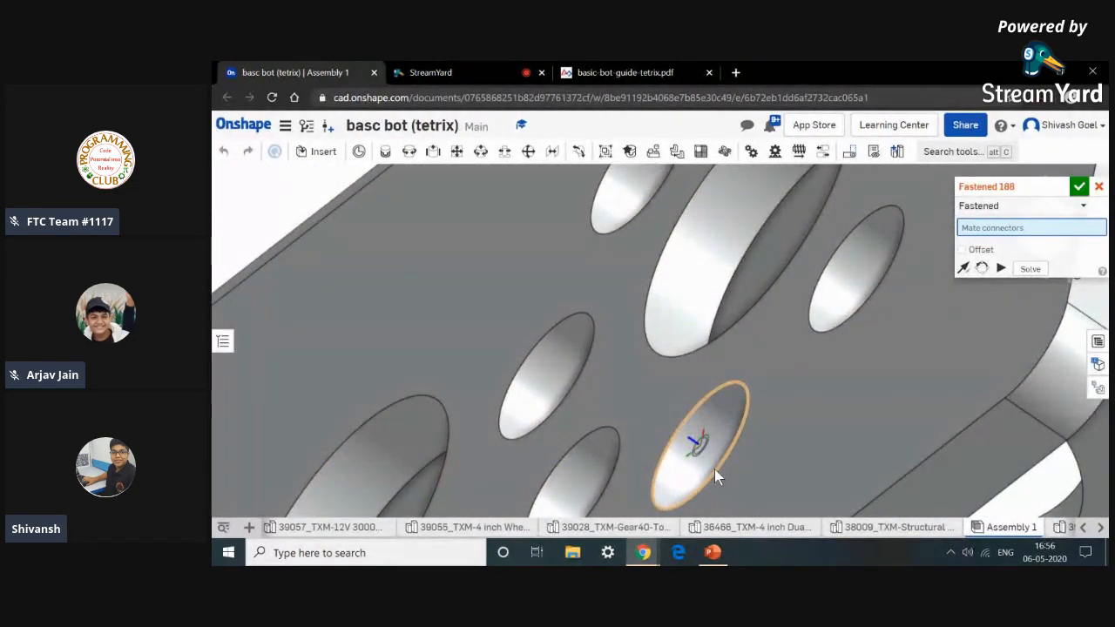
{"action": "left_click", "coordinate": [714, 476]}
{"action": "scroll", "coordinate": [714, 476], "scroll_direction": "down", "scroll_amount": 10}
{"action": "right_click_drag", "start_coordinate": [930, 478], "coordinate": [849, 446]}
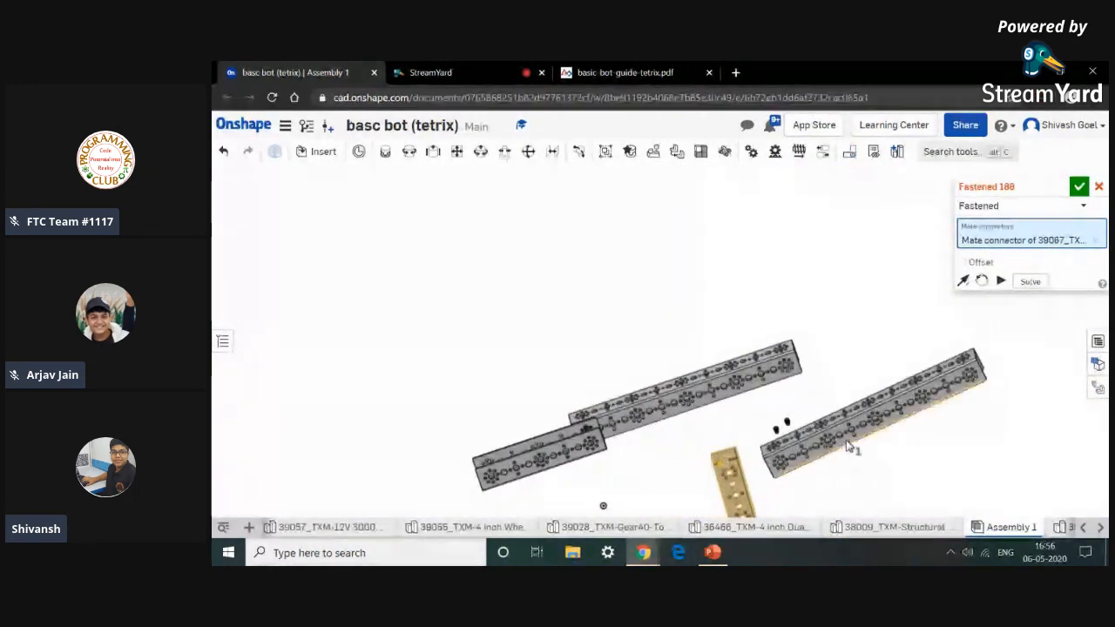
Pick a hole connector on the 288 mm channel, flip the orientation, and confirm the Fastened mate.
{"action": "left_click", "coordinate": [633, 71]}
{"action": "left_click", "coordinate": [328, 72]}
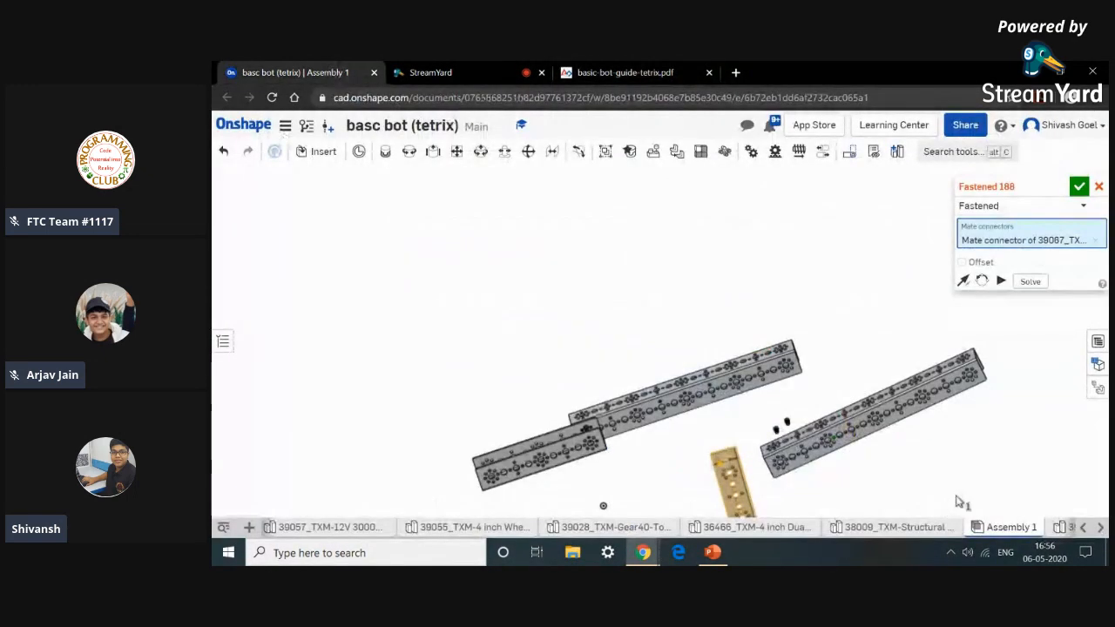
{"action": "scroll", "coordinate": [973, 373], "scroll_direction": "up", "scroll_amount": 5}
{"action": "scroll", "coordinate": [973, 416], "scroll_direction": "up", "scroll_amount": 10}
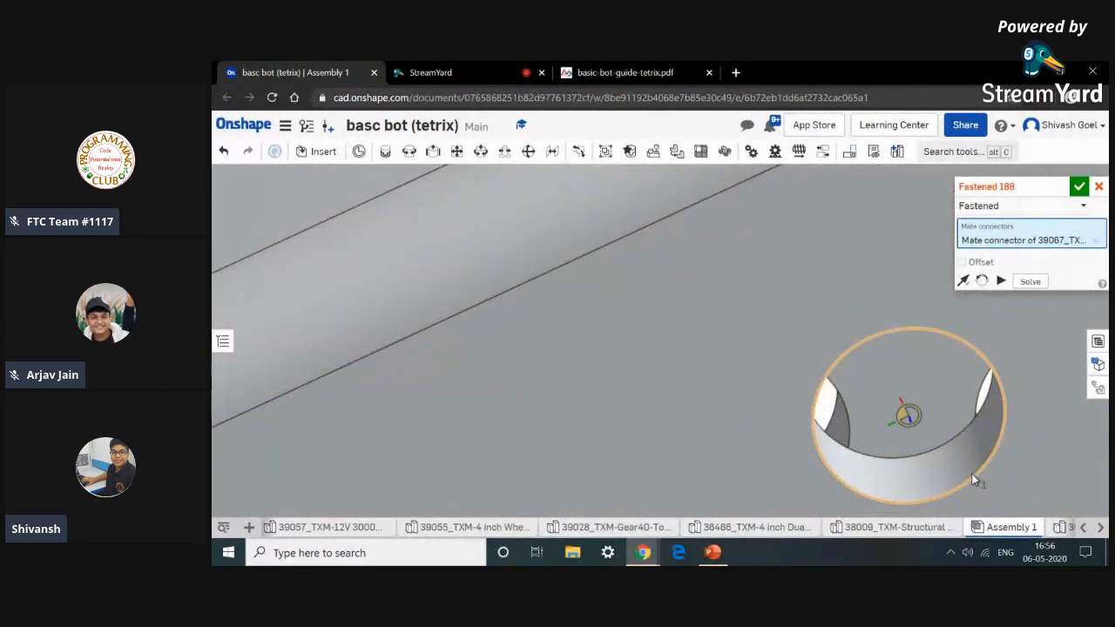
{"action": "left_click", "coordinate": [972, 485]}
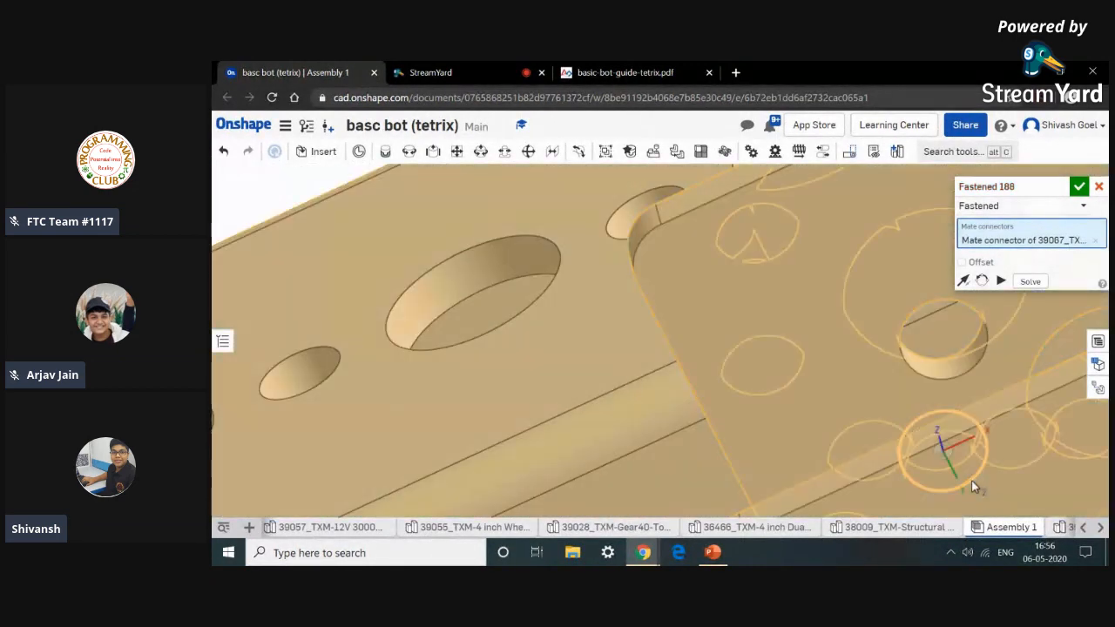
{"action": "middle_click_drag", "start_coordinate": [809, 380], "coordinate": [689, 249]}
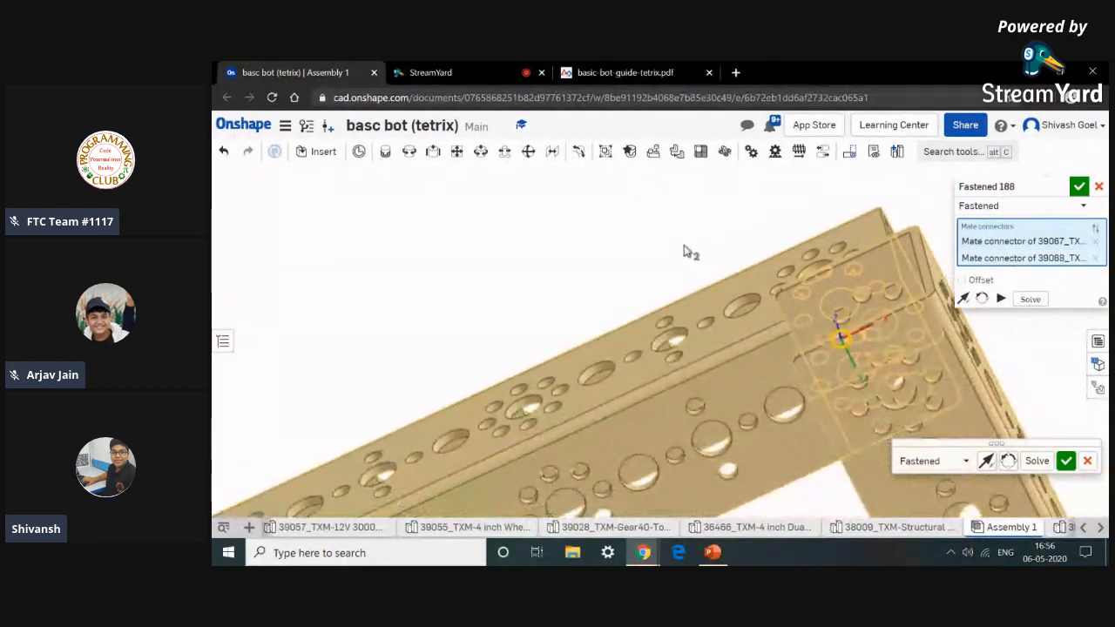
{"action": "left_click", "coordinate": [1008, 462]}
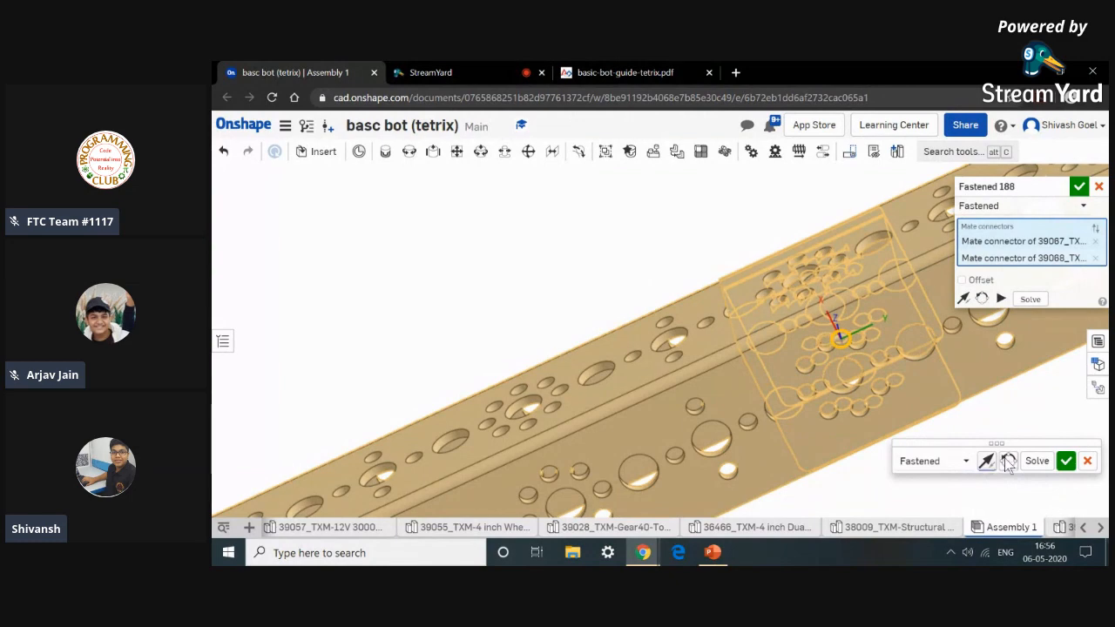
{"action": "left_click", "coordinate": [1010, 464]}
{"action": "left_click", "coordinate": [1008, 463]}
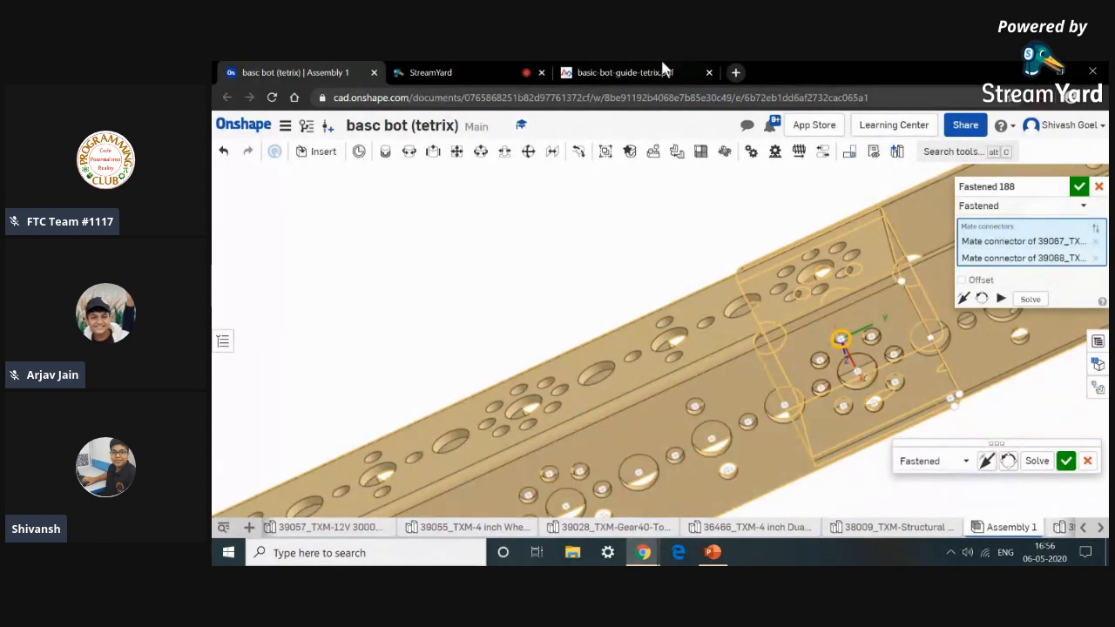
{"action": "left_click", "coordinate": [618, 72]}
{"action": "left_click", "coordinate": [277, 73]}
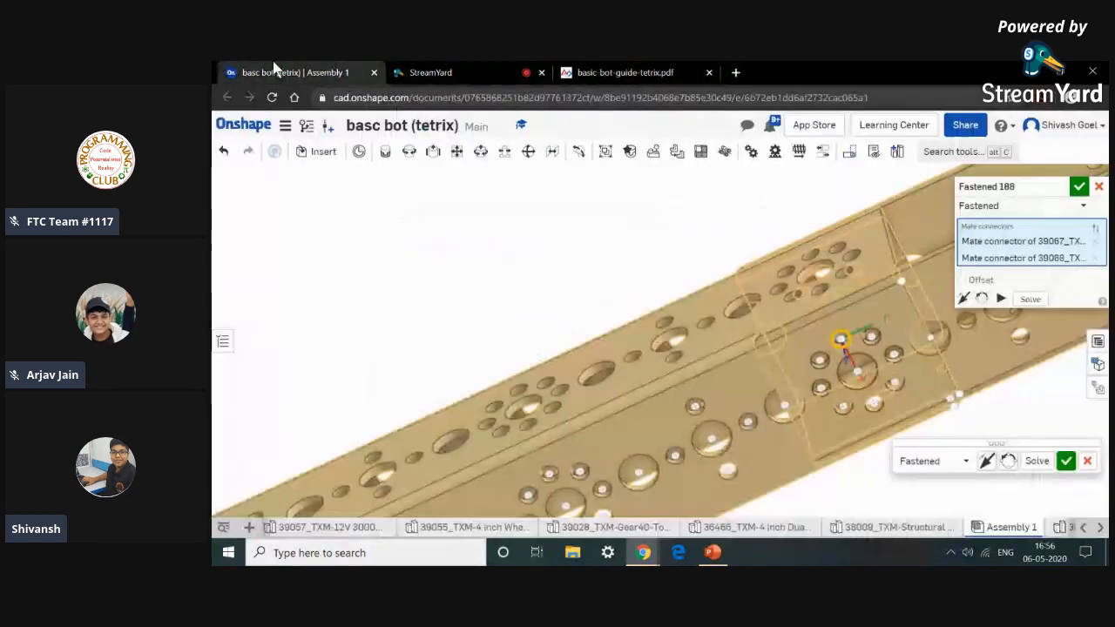
{"action": "left_click", "coordinate": [1079, 187]}
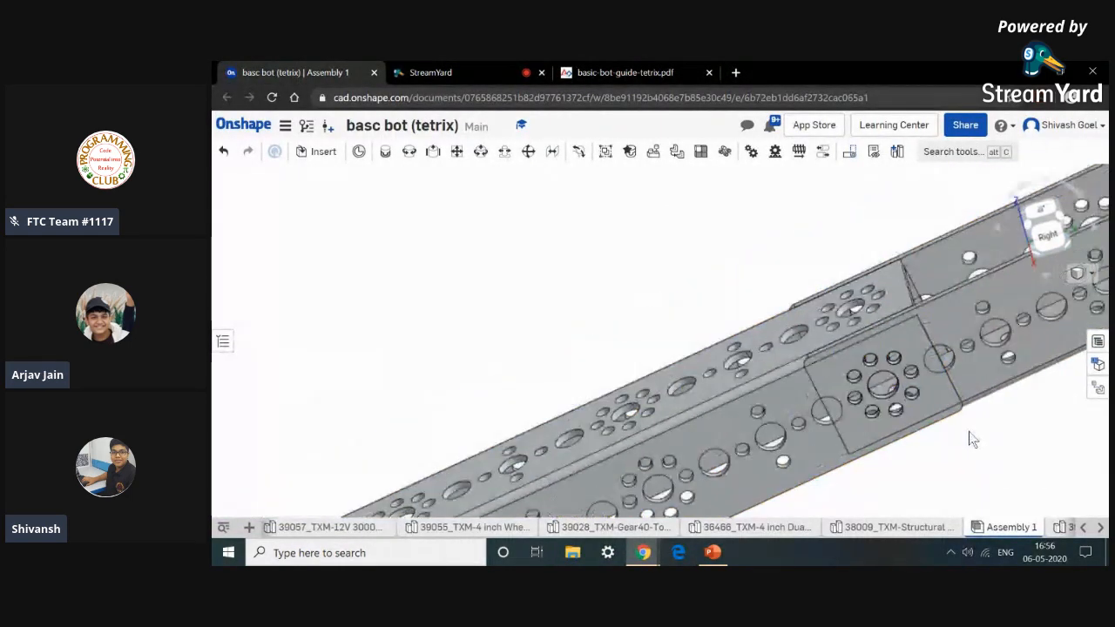
Undo the Fastened mate between the two channels.
{"action": "middle_click_drag", "start_coordinate": [881, 409], "coordinate": [772, 388]}
{"action": "mouse_move", "coordinate": [936, 409]}
{"action": "right_mouse_down"}
{"action": "mouse_move", "coordinate": [928, 434]}
{"action": "mouse_move", "coordinate": [936, 408]}
{"action": "right_mouse_up"}
{"action": "left_click", "coordinate": [226, 153]}
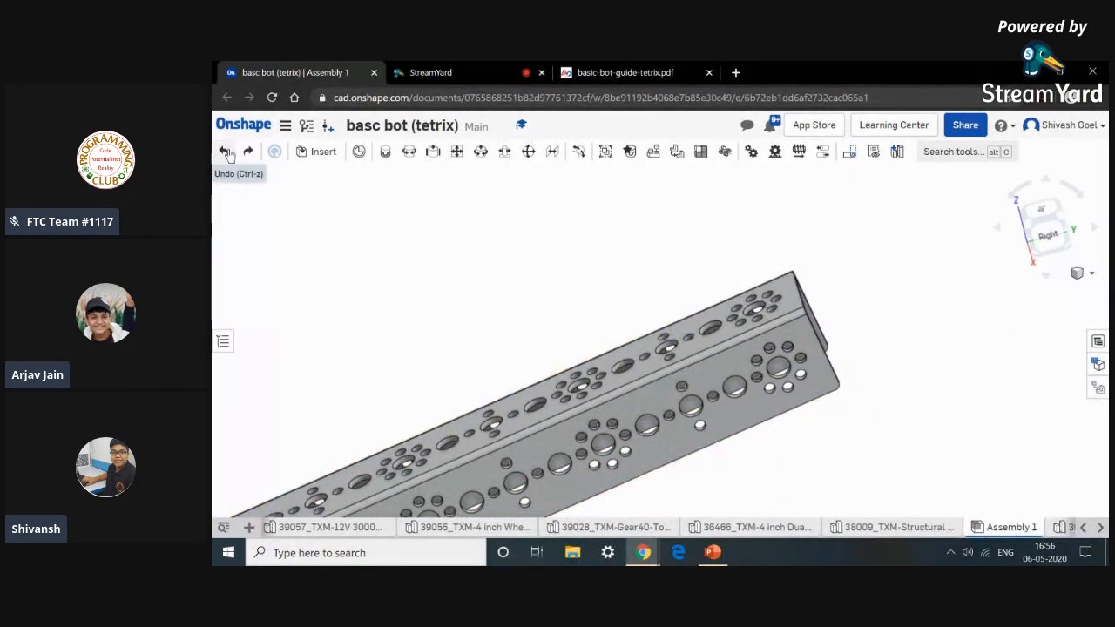
Restart the Fastened mate and check the channel arrangement against the guide's Step 2 view.
{"action": "left_click", "coordinate": [385, 152]}
{"action": "scroll", "coordinate": [500, 389], "scroll_direction": "down", "scroll_amount": 5}
{"action": "middle_click_drag", "start_coordinate": [607, 301], "coordinate": [680, 248]}
{"action": "scroll", "coordinate": [517, 509], "scroll_direction": "down", "scroll_amount": 2}
{"action": "middle_click_drag", "start_coordinate": [516, 509], "coordinate": [571, 374]}
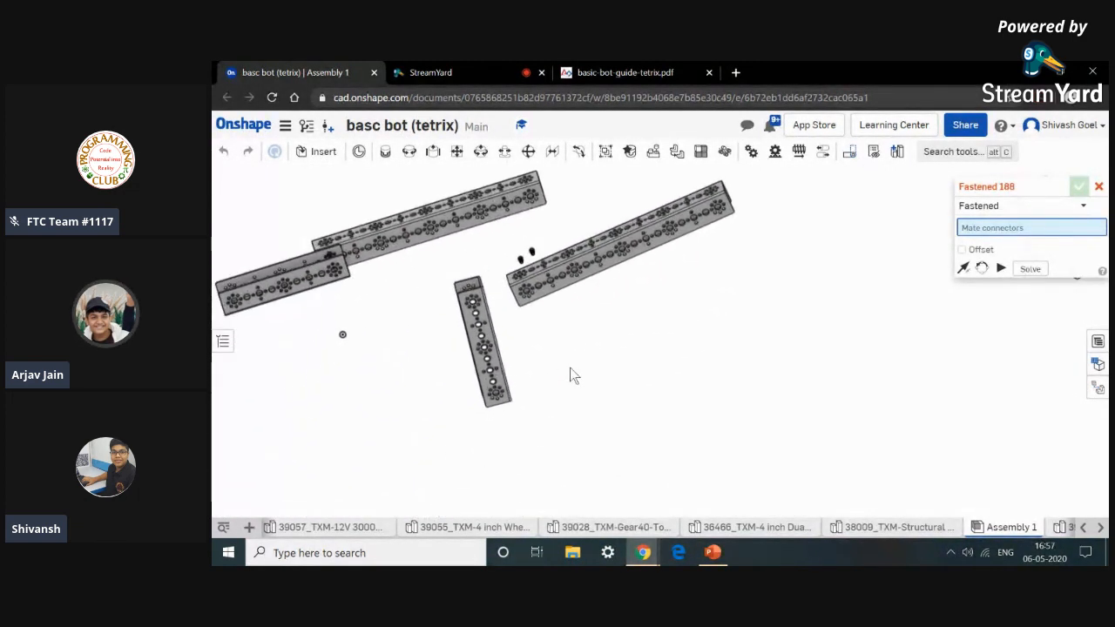
{"action": "left_click", "coordinate": [601, 69]}
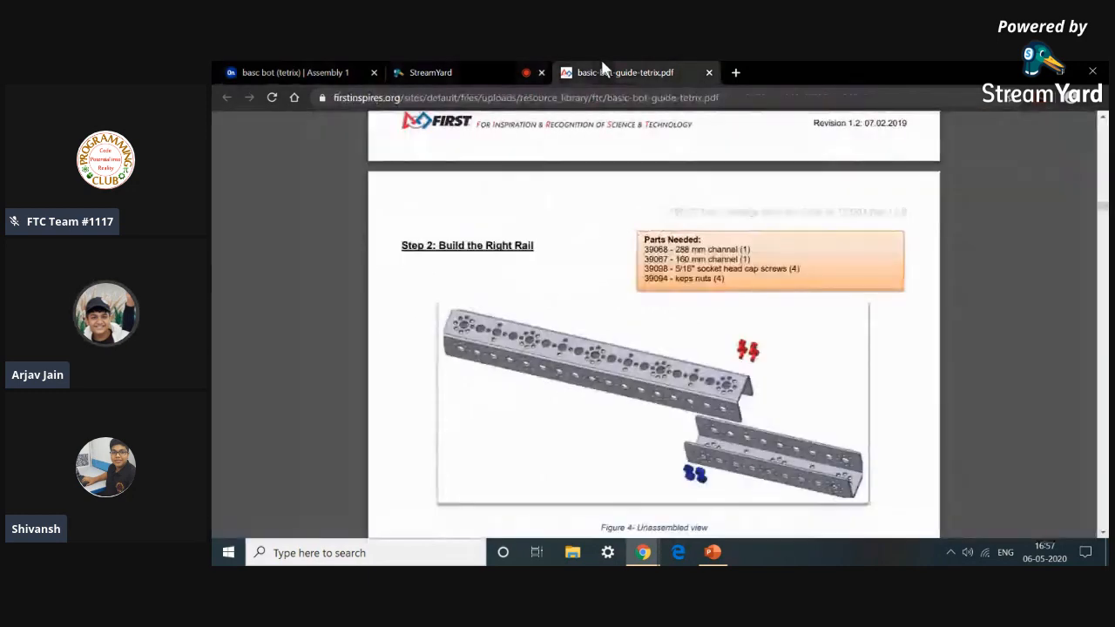
{"action": "left_click", "coordinate": [323, 70]}
Select a hole mate connector near the end of the 160 mm channel.
{"action": "scroll", "coordinate": [438, 432], "scroll_direction": "up", "scroll_amount": 10}
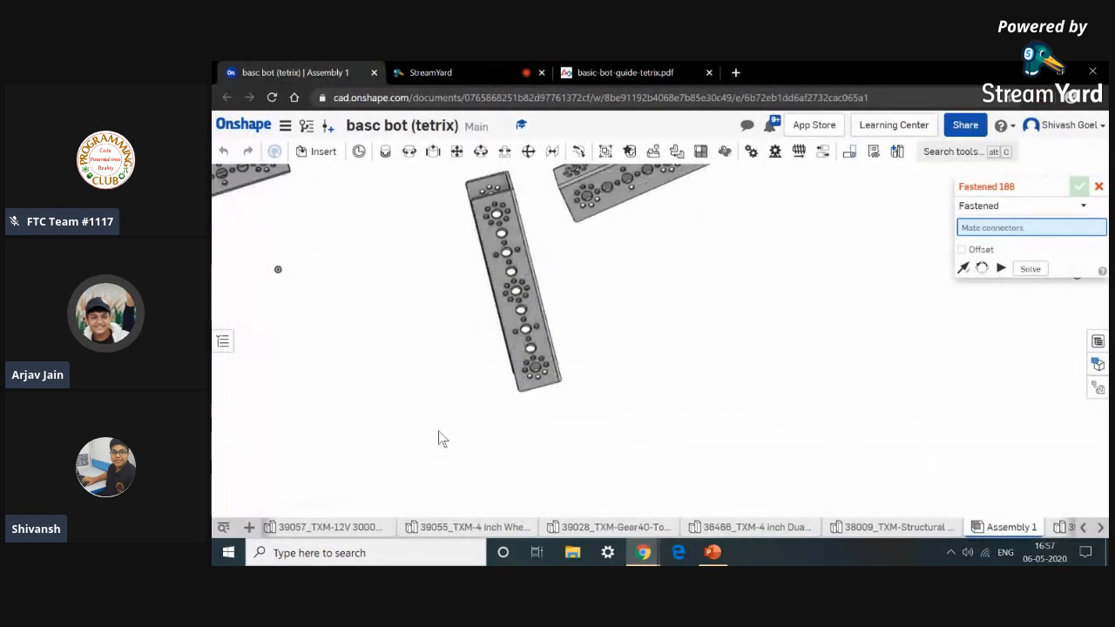
{"action": "scroll", "coordinate": [596, 335], "scroll_direction": "down", "scroll_amount": 3}
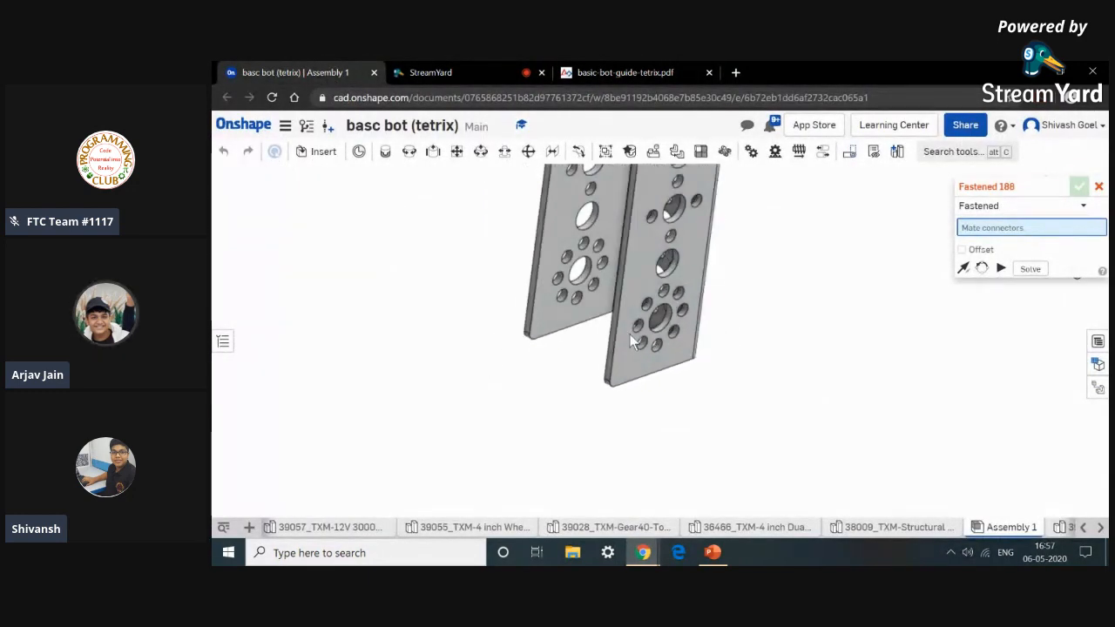
{"action": "scroll", "coordinate": [472, 275], "scroll_direction": "up", "scroll_amount": 5}
{"action": "right_click_drag", "start_coordinate": [472, 282], "coordinate": [513, 367]}
{"action": "scroll", "coordinate": [625, 335], "scroll_direction": "up", "scroll_amount": 3}
{"action": "scroll", "coordinate": [625, 335], "scroll_direction": "down", "scroll_amount": 3}
{"action": "scroll", "coordinate": [625, 334], "scroll_direction": "down", "scroll_amount": 4}
{"action": "scroll", "coordinate": [513, 368], "scroll_direction": "up", "scroll_amount": 5}
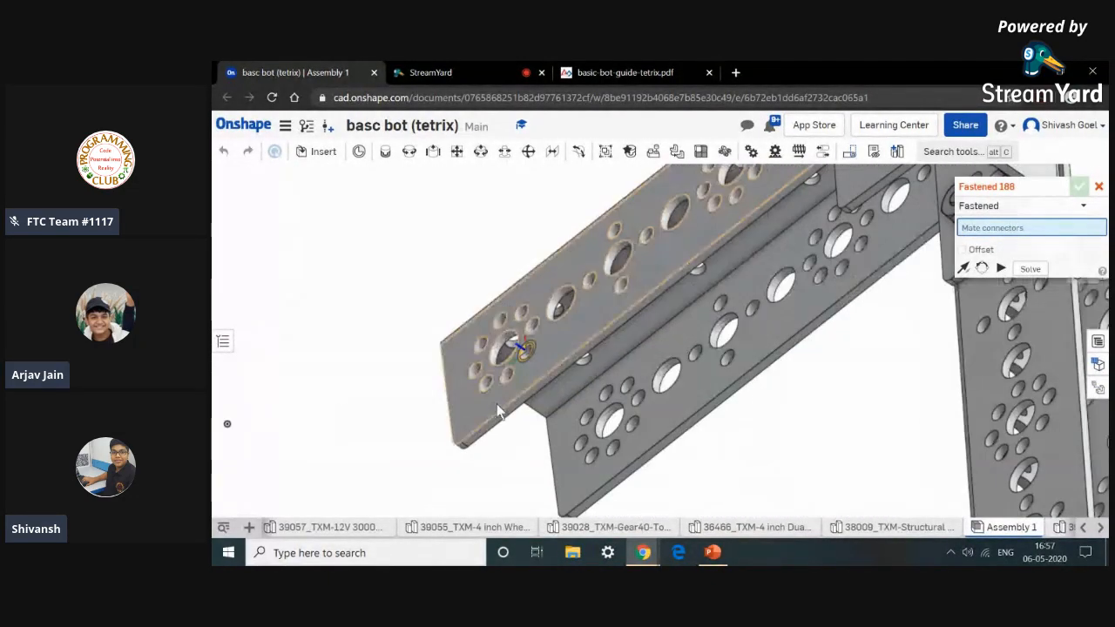
{"action": "left_click", "coordinate": [645, 72]}
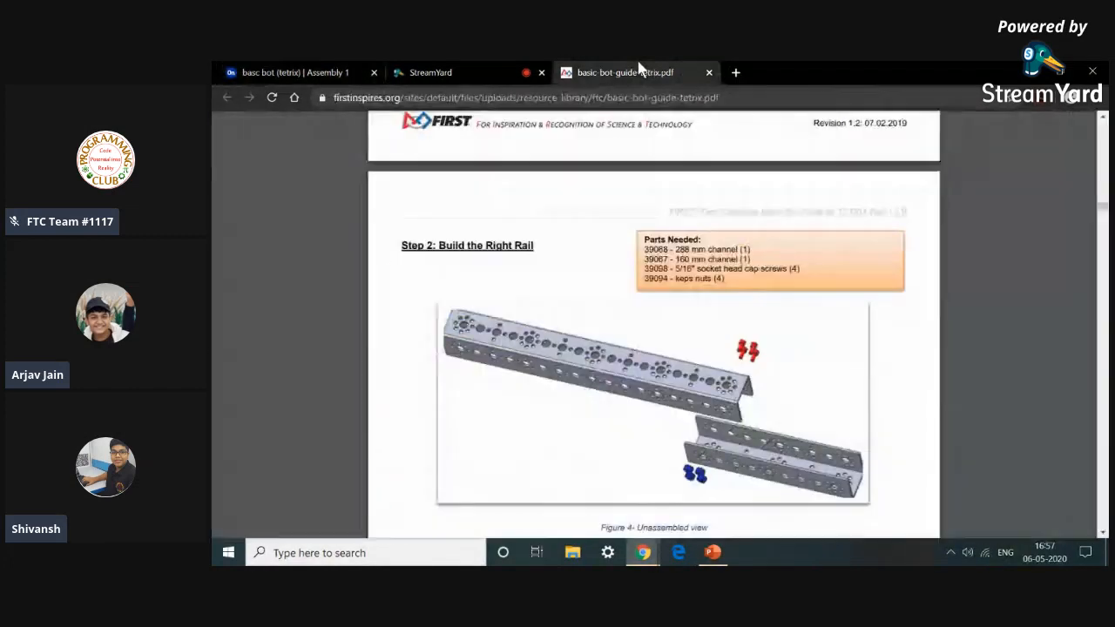
{"action": "left_click", "coordinate": [296, 72]}
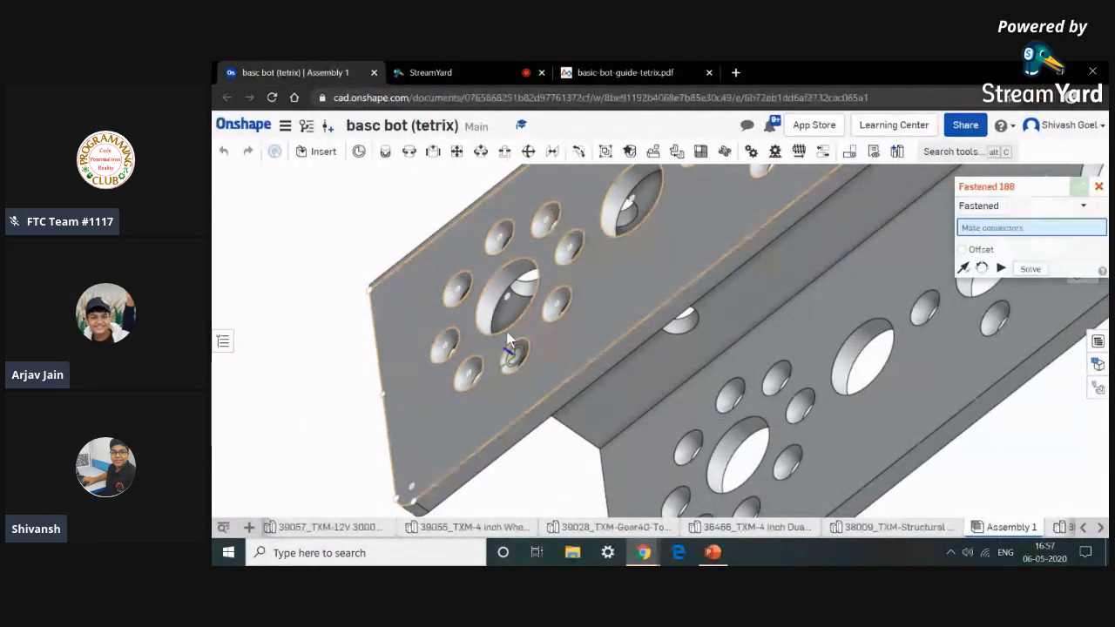
{"action": "scroll", "coordinate": [517, 439], "scroll_direction": "up", "scroll_amount": 2}
{"action": "scroll", "coordinate": [516, 431], "scroll_direction": "up", "scroll_amount": 3}
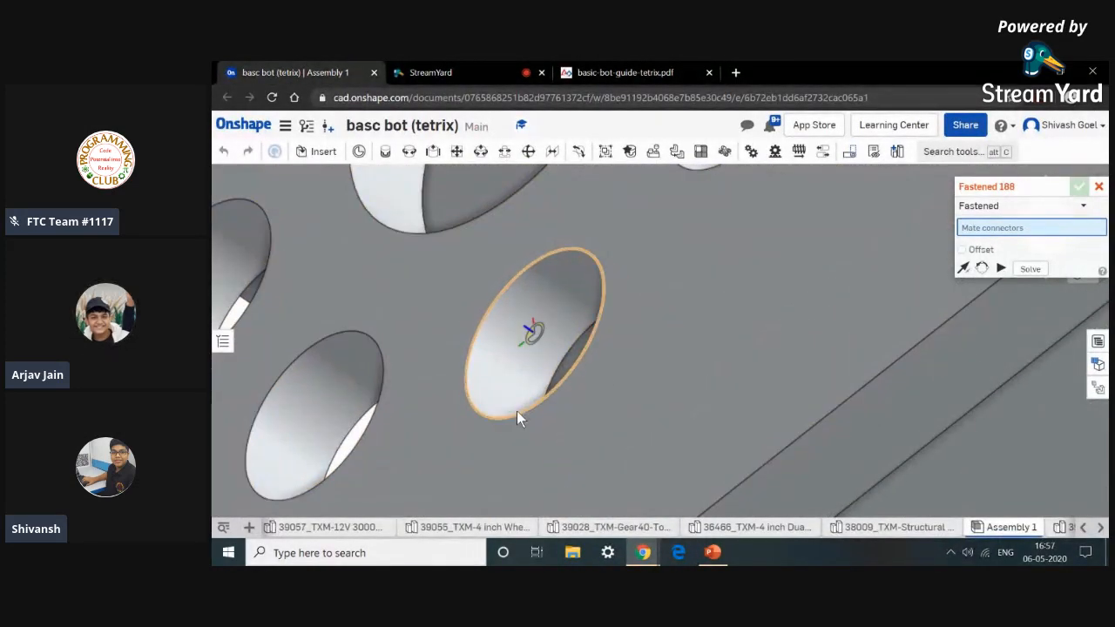
{"action": "left_click", "coordinate": [517, 412]}
Pick the matching hole connector on the other channel, flip the primary axis, and confirm the Fastened mate joining the channels.
{"action": "scroll", "coordinate": [516, 412], "scroll_direction": "down", "scroll_amount": 5}
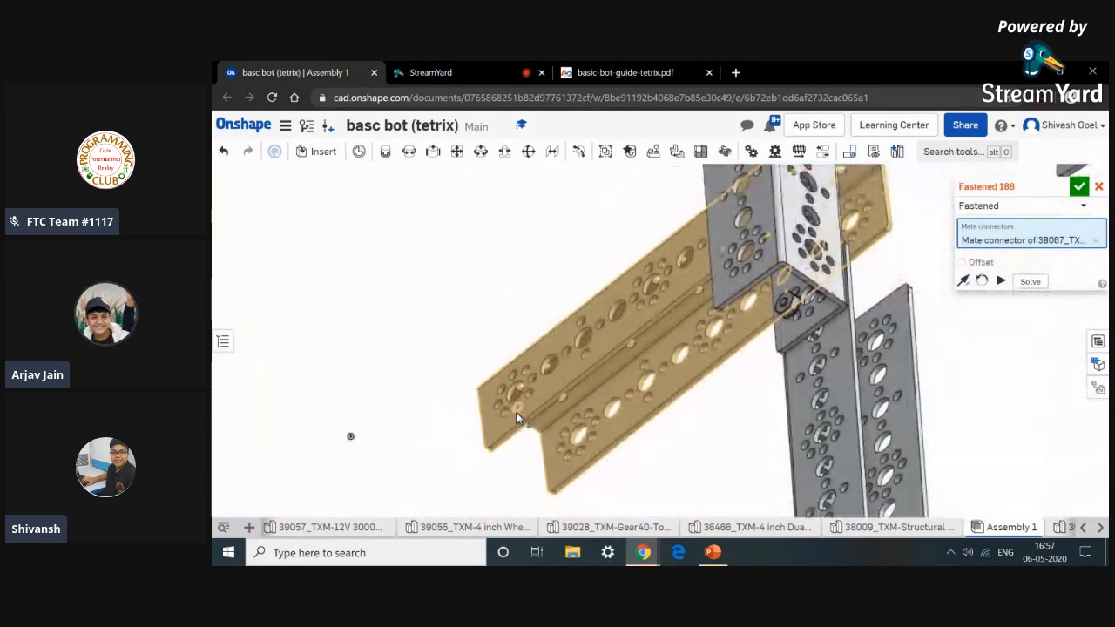
{"action": "scroll", "coordinate": [515, 412], "scroll_direction": "down", "scroll_amount": 6}
{"action": "right_click_drag", "start_coordinate": [718, 359], "coordinate": [652, 335]}
{"action": "scroll", "coordinate": [795, 277], "scroll_direction": "up", "scroll_amount": 10}
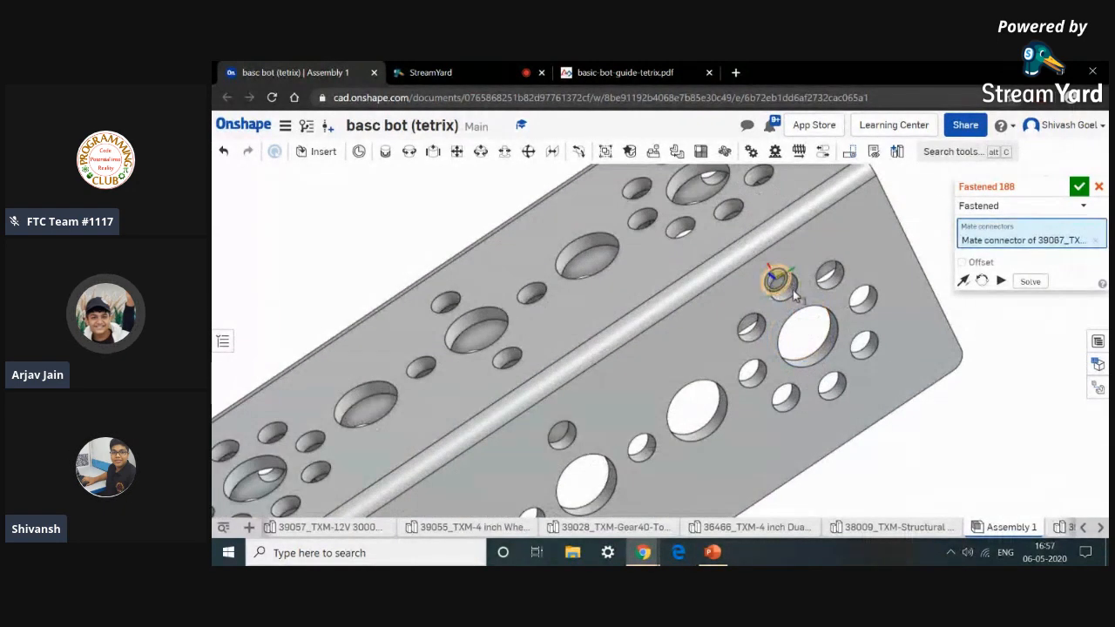
{"action": "scroll", "coordinate": [795, 297], "scroll_direction": "up", "scroll_amount": 8}
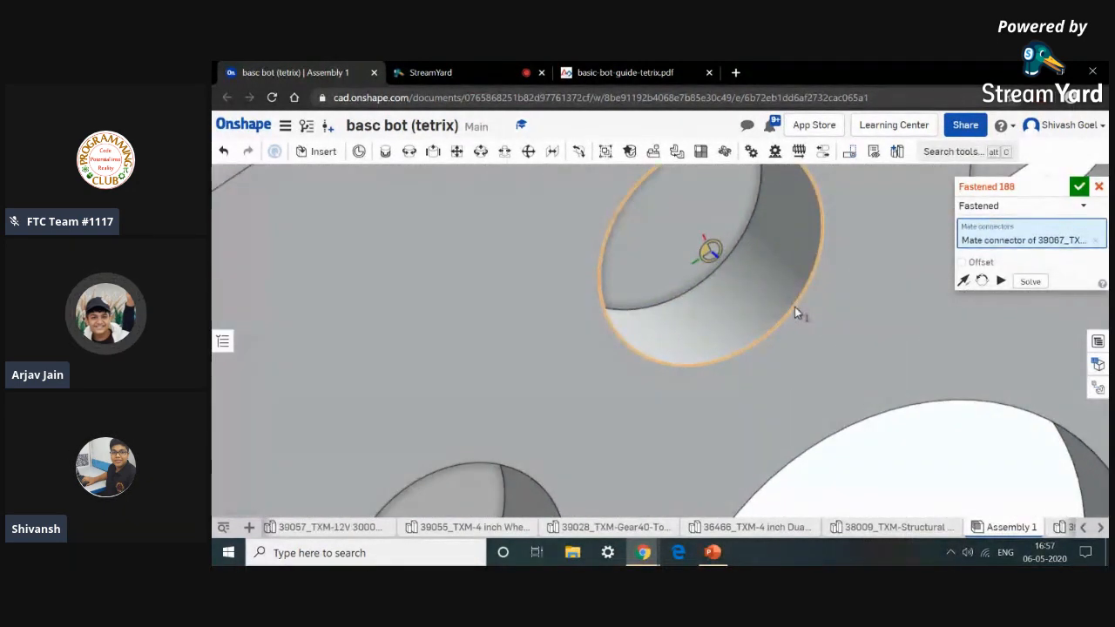
{"action": "scroll", "coordinate": [794, 311], "scroll_direction": "down", "scroll_amount": 8}
{"action": "left_click", "coordinate": [793, 307]}
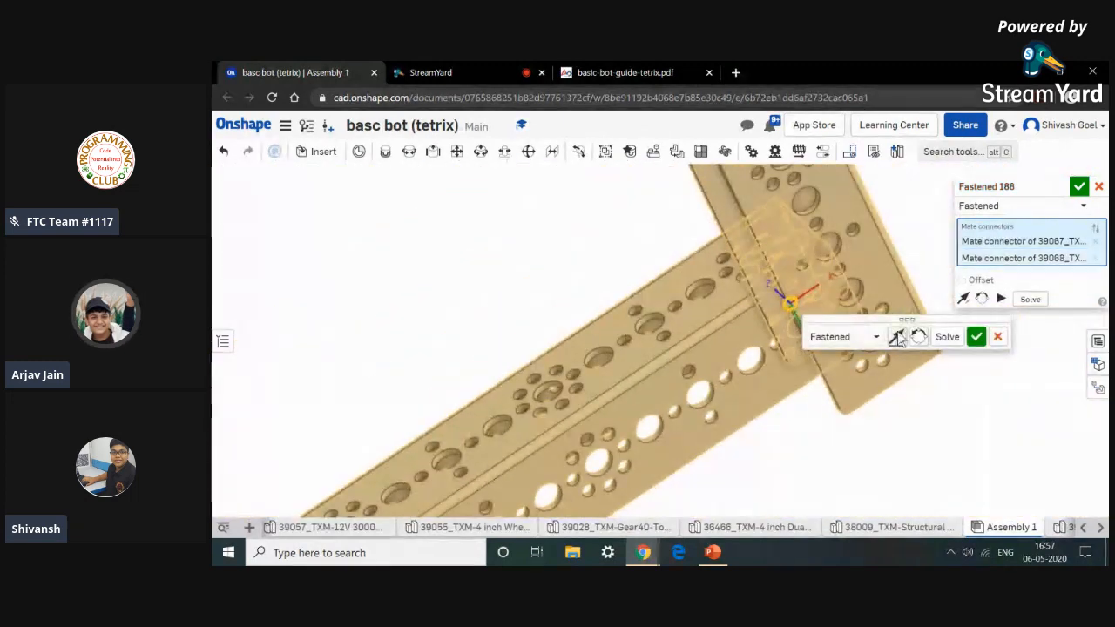
{"action": "left_click", "coordinate": [920, 337]}
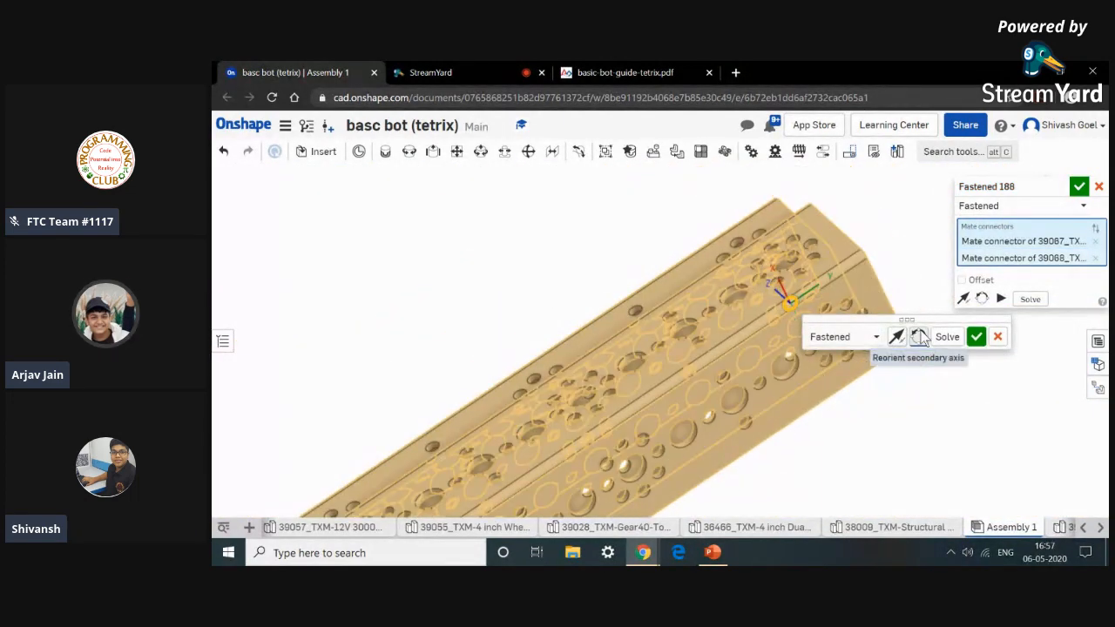
{"action": "left_click", "coordinate": [920, 337]}
{"action": "left_click", "coordinate": [919, 337]}
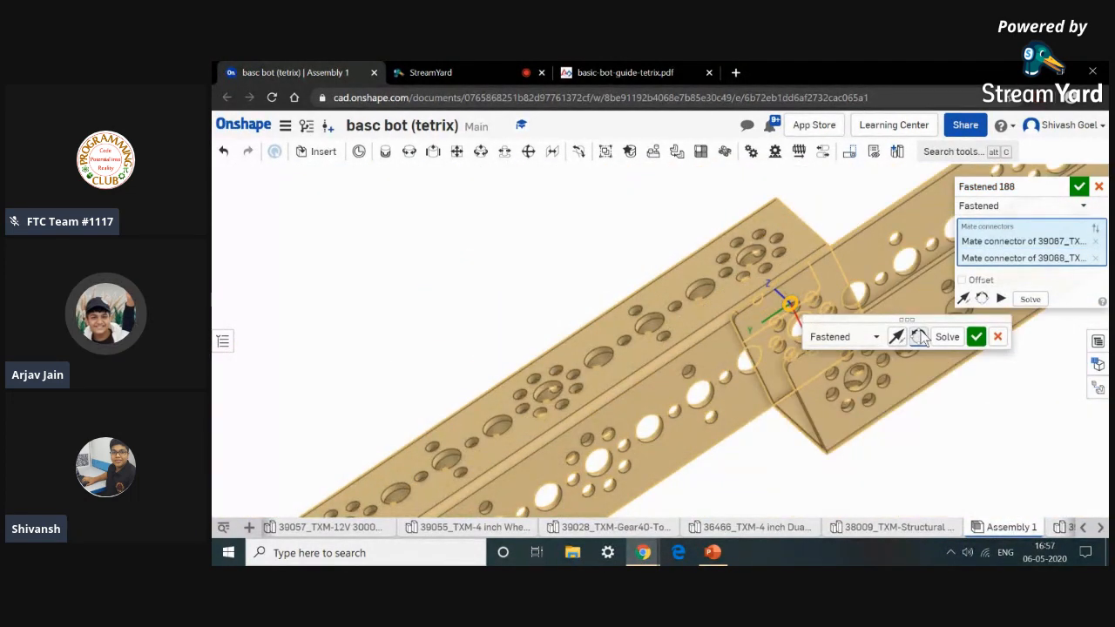
{"action": "left_click", "coordinate": [975, 337]}
Fasten a socket head screw into a hole on the overlapping channel end with a Fastened mate.
{"action": "scroll", "coordinate": [958, 424], "scroll_direction": "down", "scroll_amount": 5}
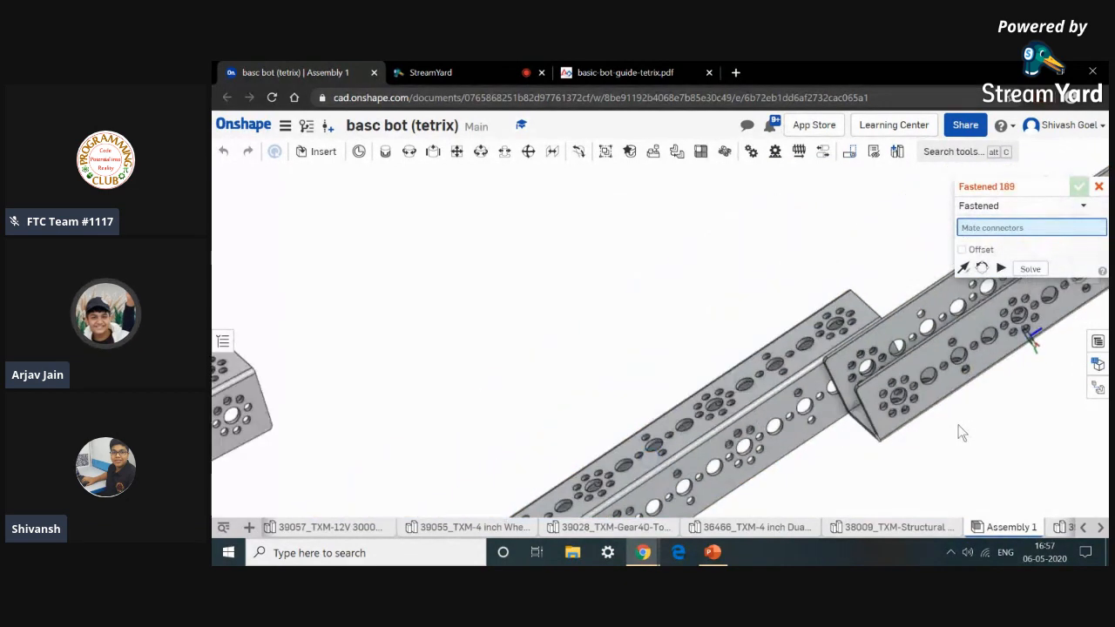
{"action": "scroll", "coordinate": [885, 460], "scroll_direction": "down", "scroll_amount": 5}
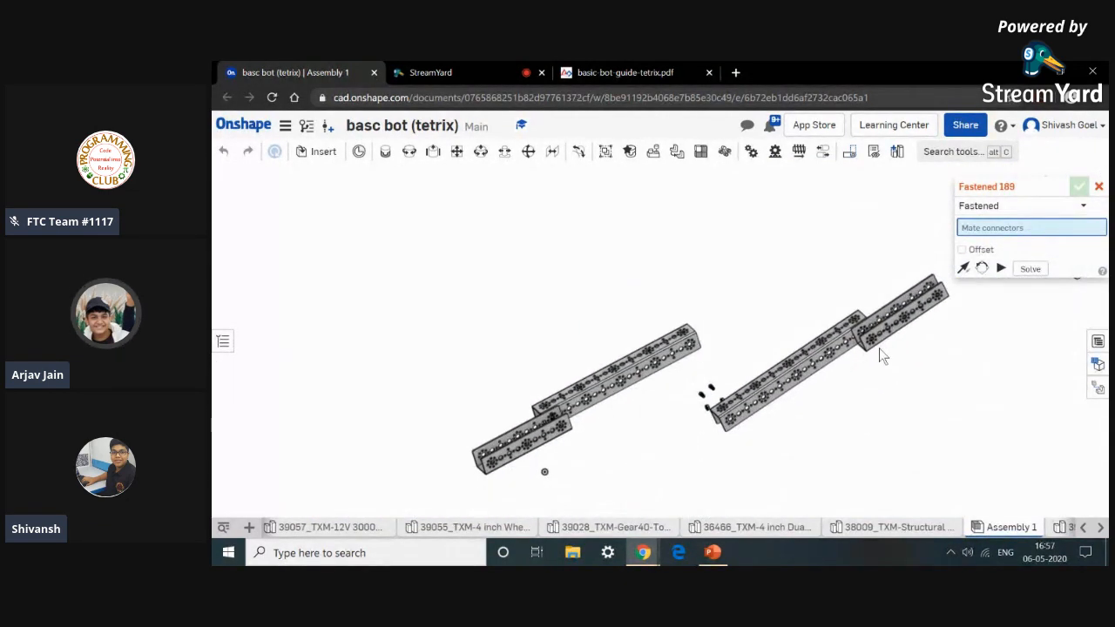
{"action": "scroll", "coordinate": [707, 397], "scroll_direction": "up", "scroll_amount": 10}
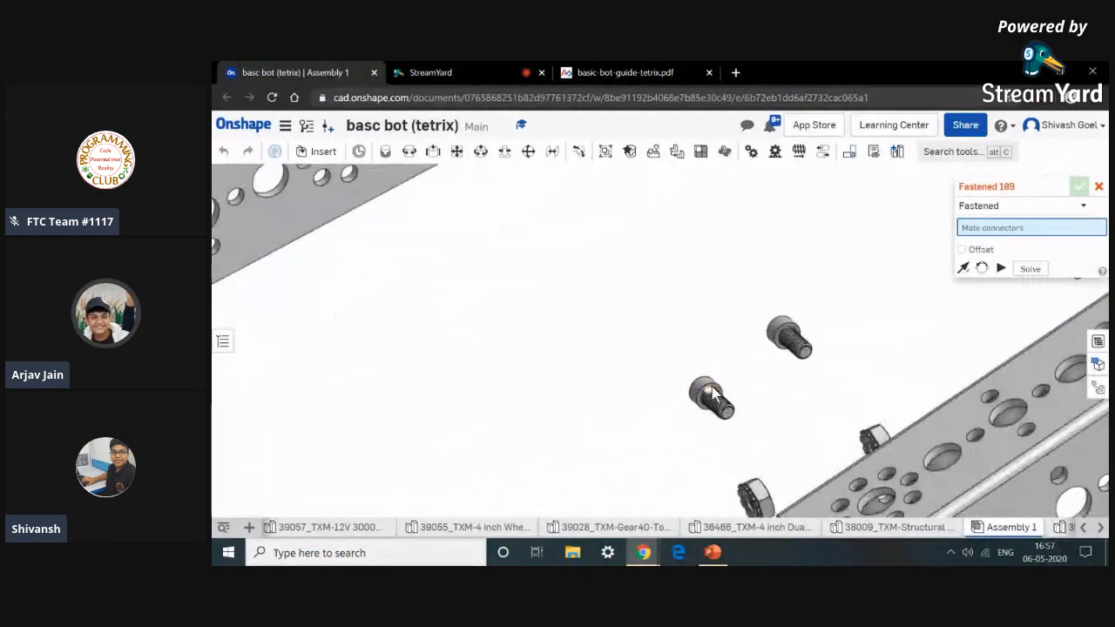
{"action": "scroll", "coordinate": [705, 399], "scroll_direction": "up", "scroll_amount": 3}
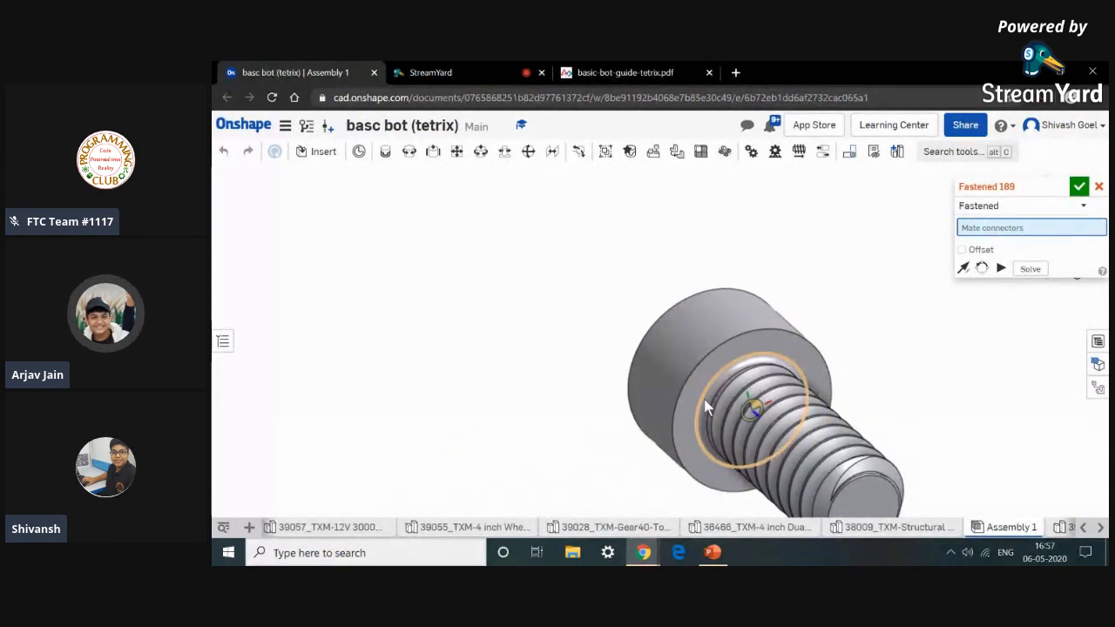
{"action": "left_click", "coordinate": [708, 407]}
{"action": "scroll", "coordinate": [707, 407], "scroll_direction": "down", "scroll_amount": 6}
{"action": "scroll", "coordinate": [856, 440], "scroll_direction": "up", "scroll_amount": 8}
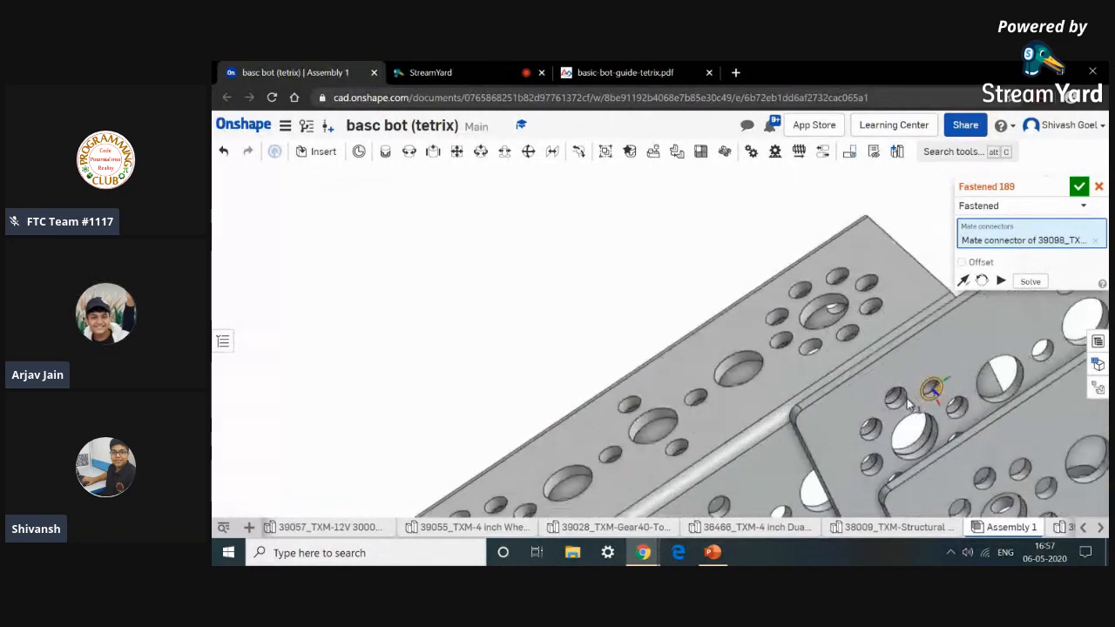
{"action": "scroll", "coordinate": [907, 402], "scroll_direction": "up", "scroll_amount": 4}
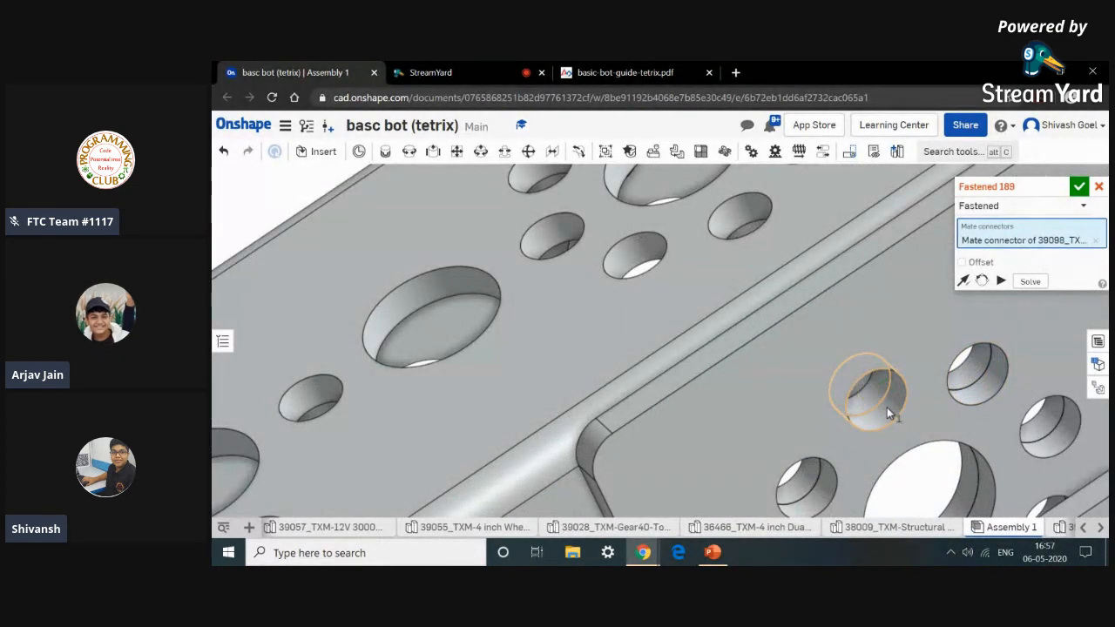
{"action": "left_click", "coordinate": [886, 407]}
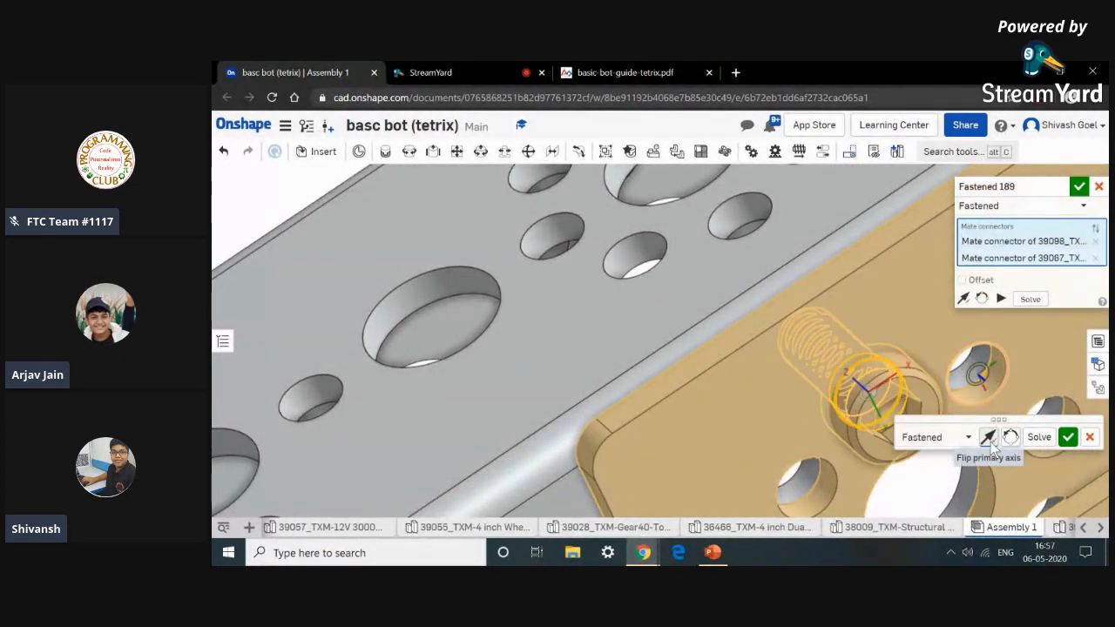
{"action": "left_click", "coordinate": [1068, 436]}
Fasten the second socket head screw into the neighbouring hole of the channel joint.
{"action": "scroll", "coordinate": [973, 468], "scroll_direction": "down", "scroll_amount": 10}
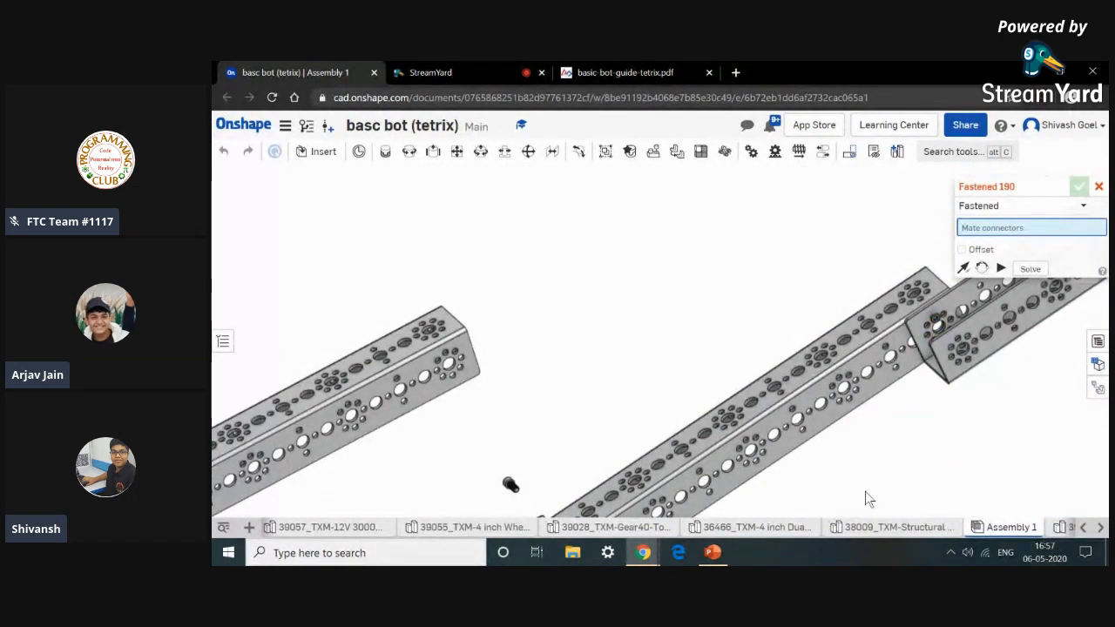
{"action": "middle_click_drag", "start_coordinate": [865, 491], "coordinate": [918, 406]}
{"action": "scroll", "coordinate": [557, 409], "scroll_direction": "up", "scroll_amount": 10}
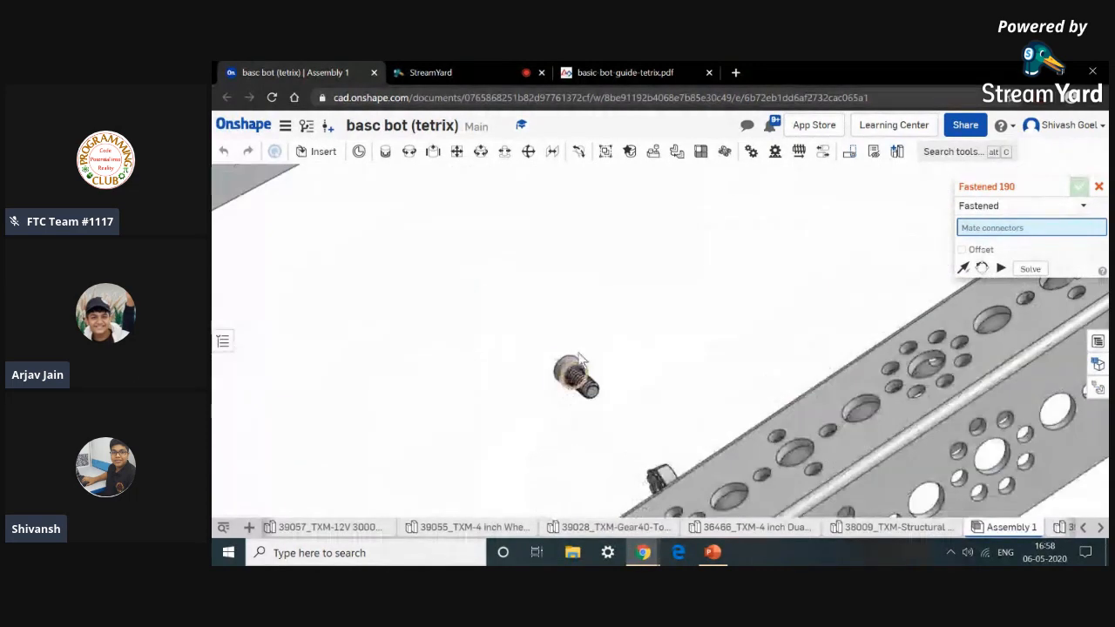
{"action": "scroll", "coordinate": [571, 389], "scroll_direction": "up", "scroll_amount": 6}
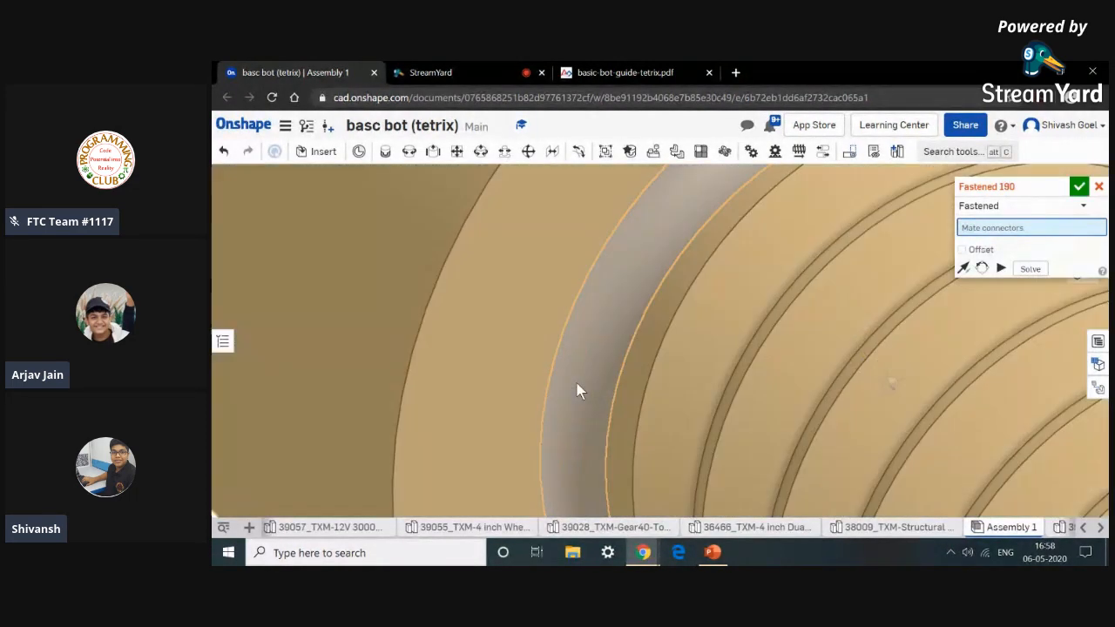
{"action": "left_click", "coordinate": [577, 390]}
{"action": "scroll", "coordinate": [574, 384], "scroll_direction": "down", "scroll_amount": 15}
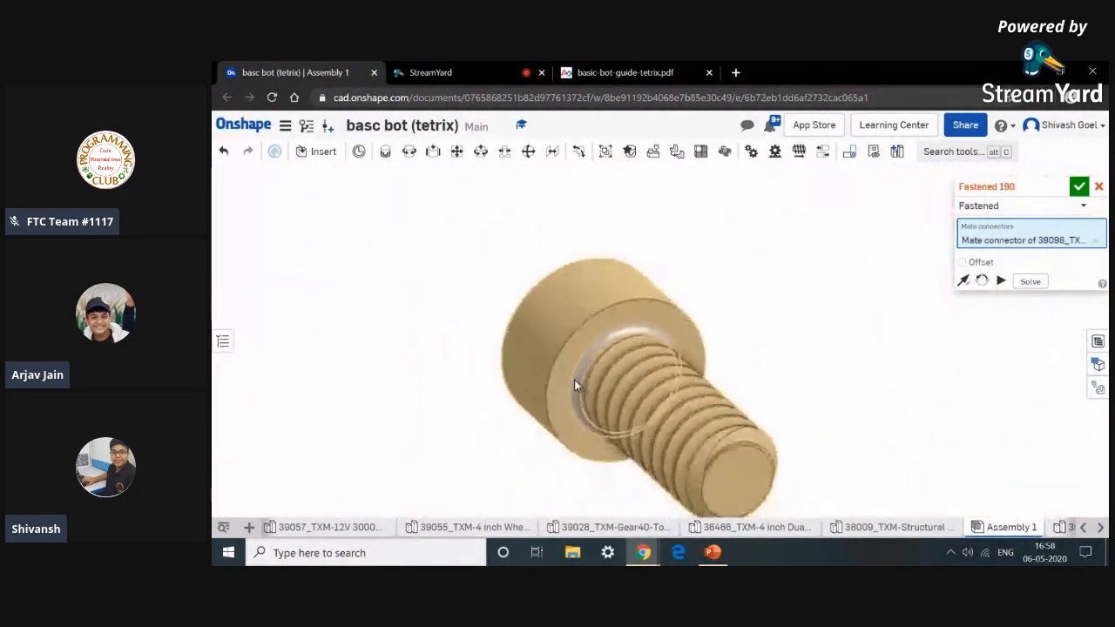
{"action": "scroll", "coordinate": [697, 410], "scroll_direction": "down", "scroll_amount": 5}
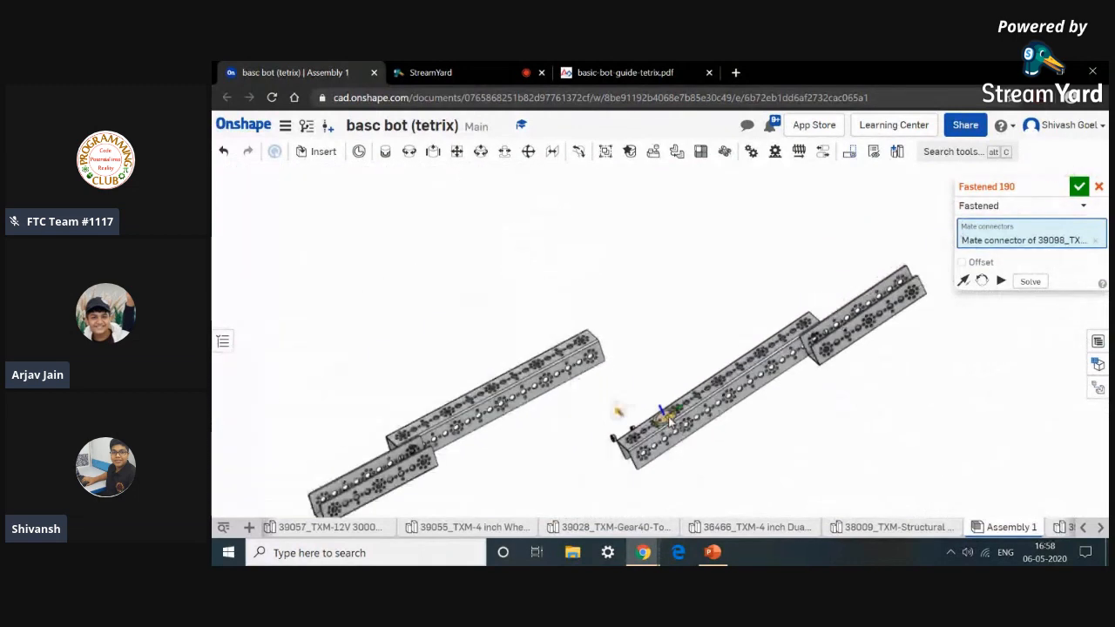
{"action": "scroll", "coordinate": [812, 364], "scroll_direction": "up", "scroll_amount": 10}
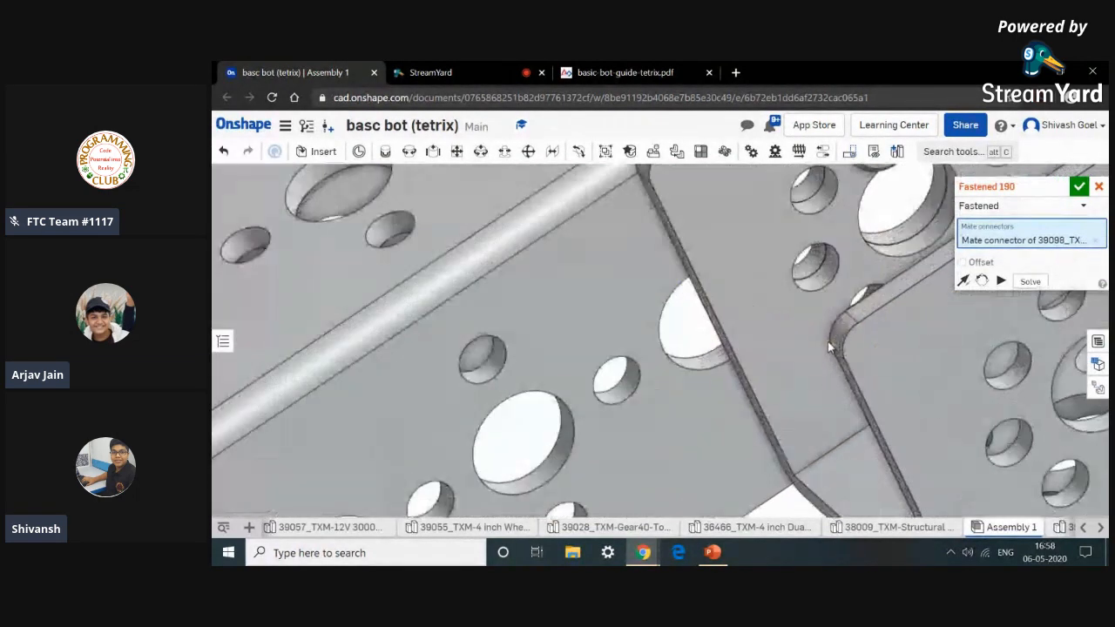
{"action": "scroll", "coordinate": [834, 347], "scroll_direction": "down", "scroll_amount": 5}
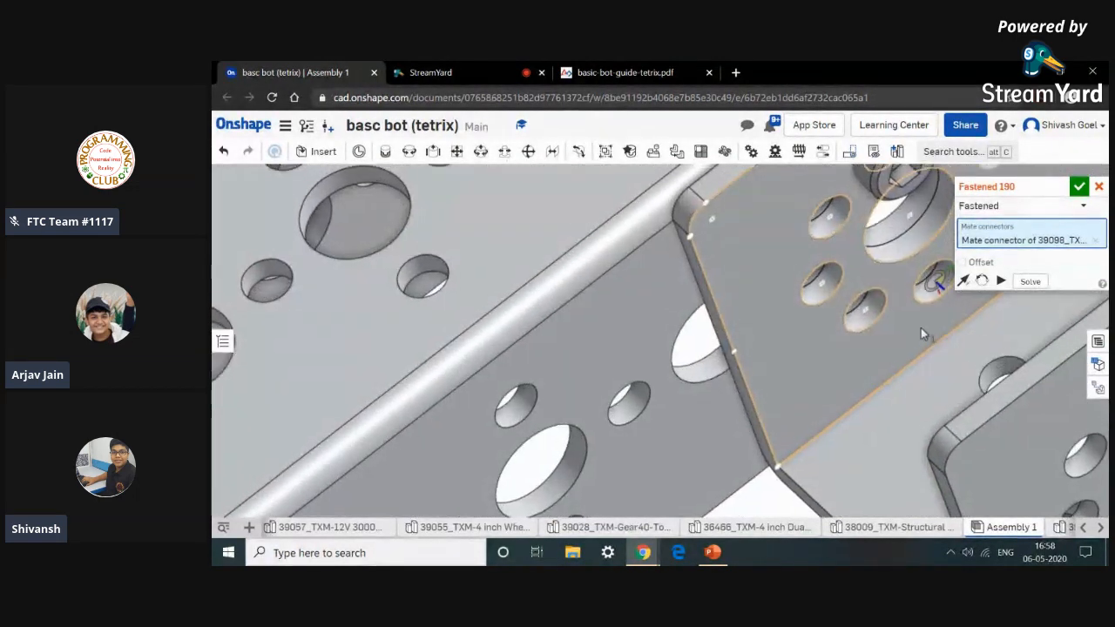
{"action": "scroll", "coordinate": [901, 333], "scroll_direction": "up", "scroll_amount": 3}
{"action": "scroll", "coordinate": [876, 341], "scroll_direction": "up", "scroll_amount": 5}
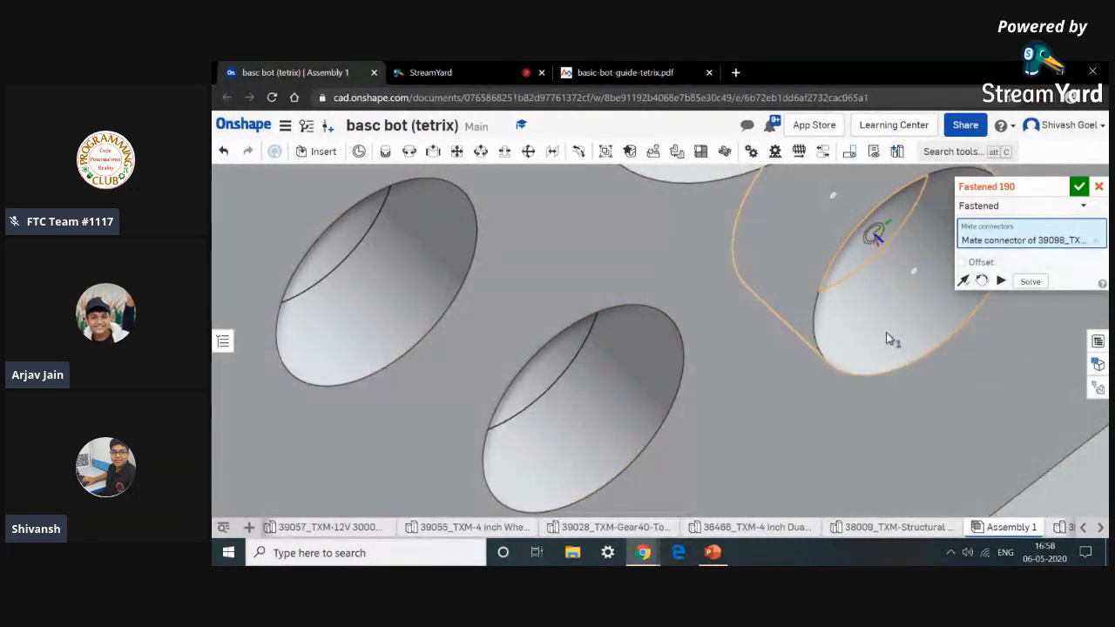
{"action": "scroll", "coordinate": [886, 332], "scroll_direction": "down", "scroll_amount": 3}
{"action": "left_click", "coordinate": [886, 332]}
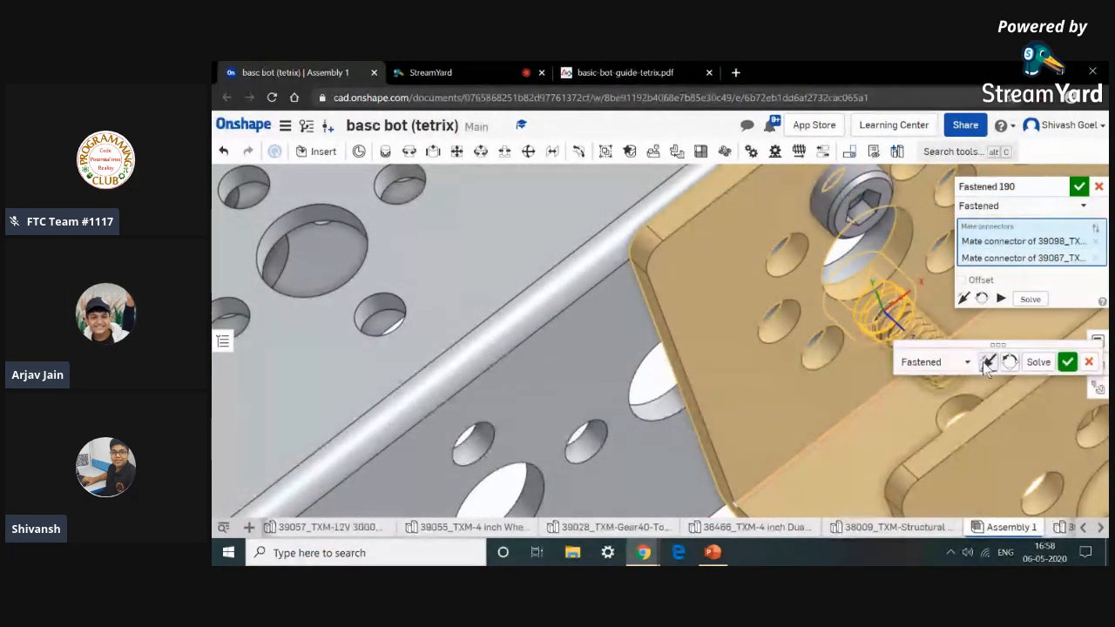
{"action": "left_click", "coordinate": [1068, 363]}
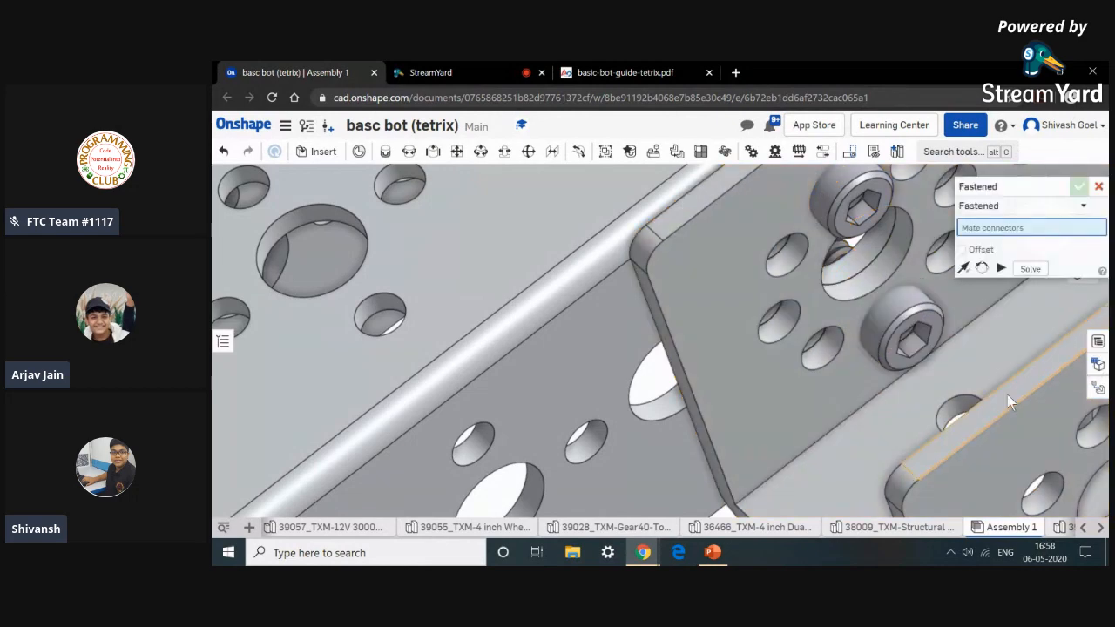
Apply a Revolute mate between a keps nut's connector and the thread of one fastened screw.
{"action": "scroll", "coordinate": [906, 340], "scroll_direction": "down", "scroll_amount": 5}
{"action": "left_click", "coordinate": [410, 152]}
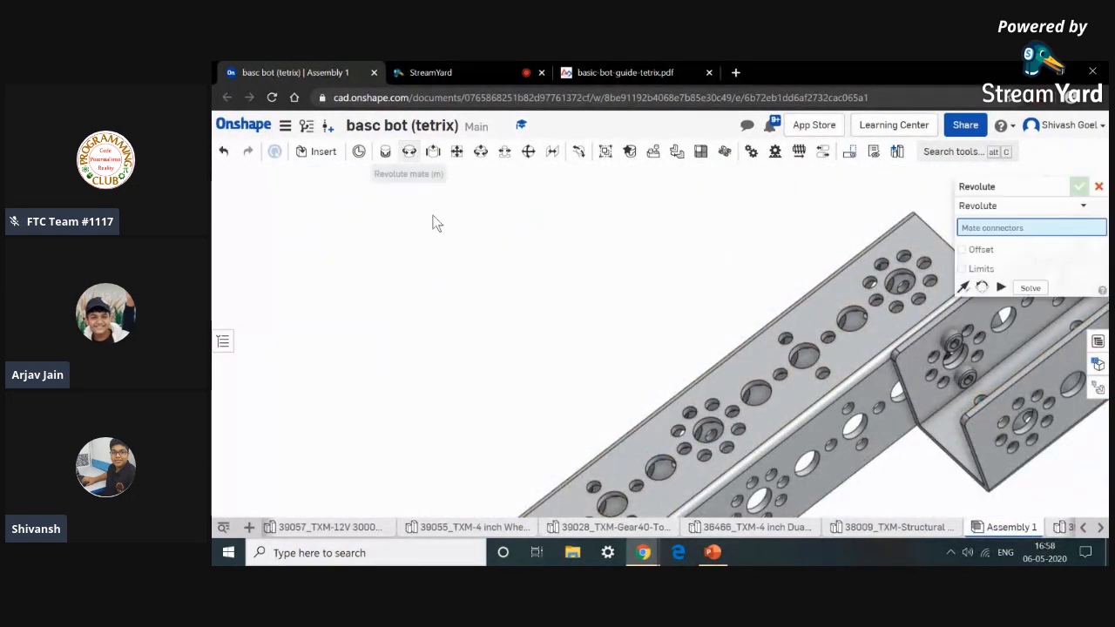
{"action": "scroll", "coordinate": [465, 264], "scroll_direction": "down", "scroll_amount": 5}
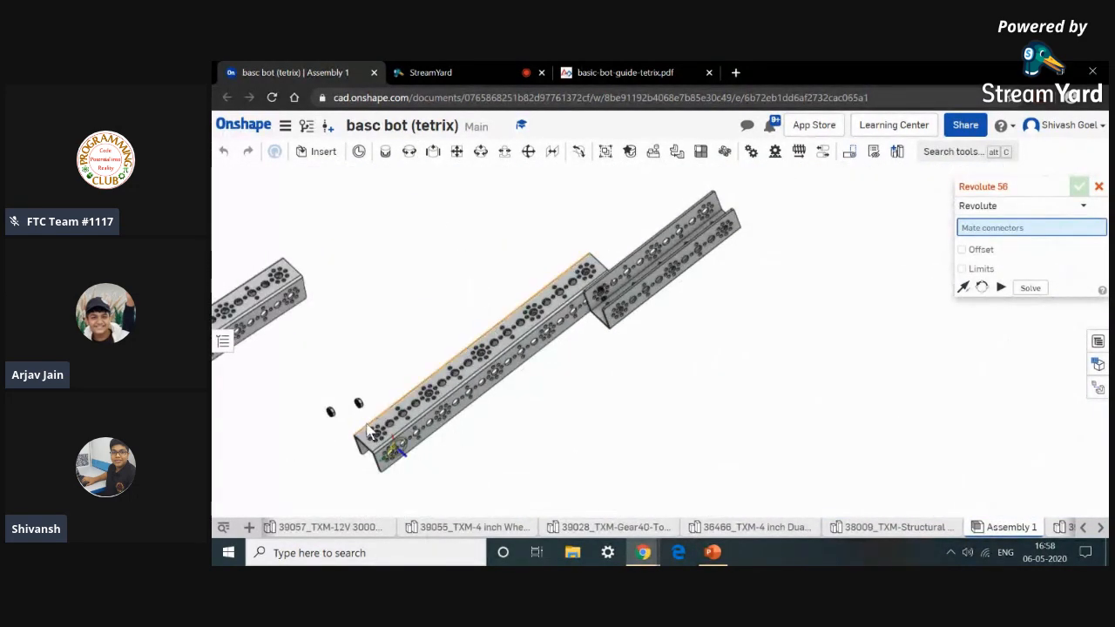
{"action": "scroll", "coordinate": [368, 432], "scroll_direction": "up", "scroll_amount": 10}
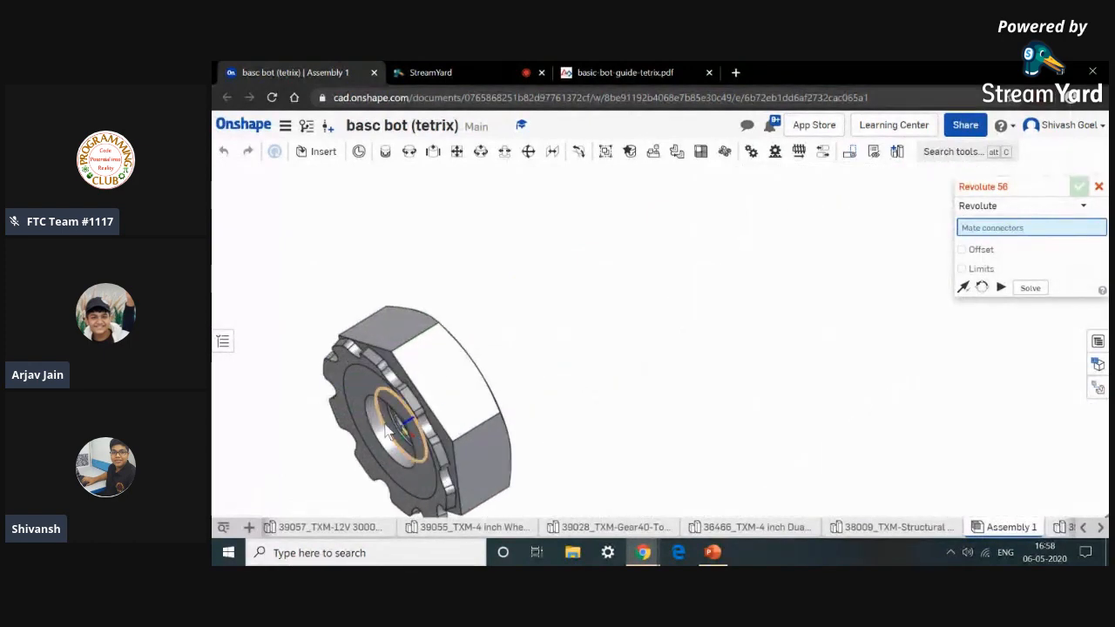
{"action": "right_click_drag", "start_coordinate": [385, 424], "coordinate": [392, 420]}
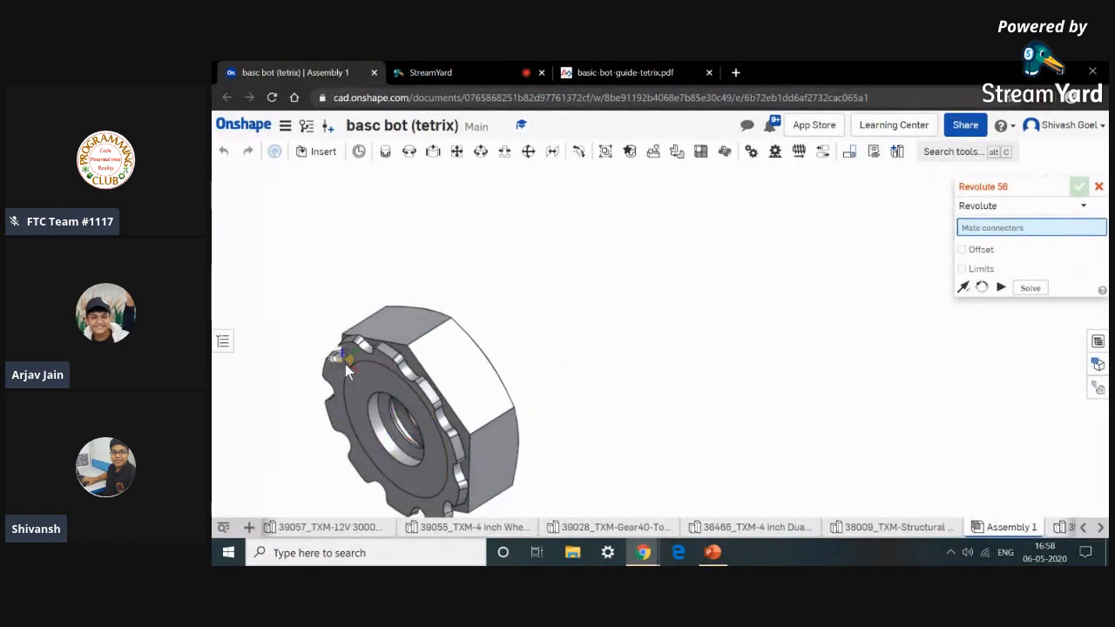
{"action": "scroll", "coordinate": [354, 355], "scroll_direction": "up", "scroll_amount": 3}
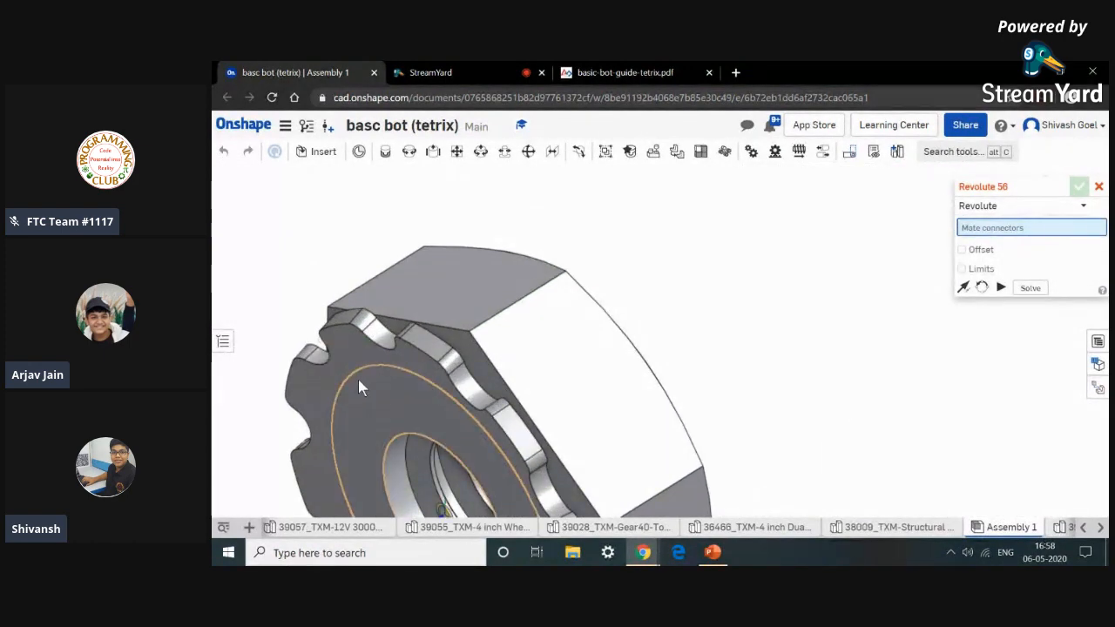
{"action": "scroll", "coordinate": [358, 378], "scroll_direction": "down", "scroll_amount": 3}
{"action": "right_click_drag", "start_coordinate": [358, 379], "coordinate": [399, 315]}
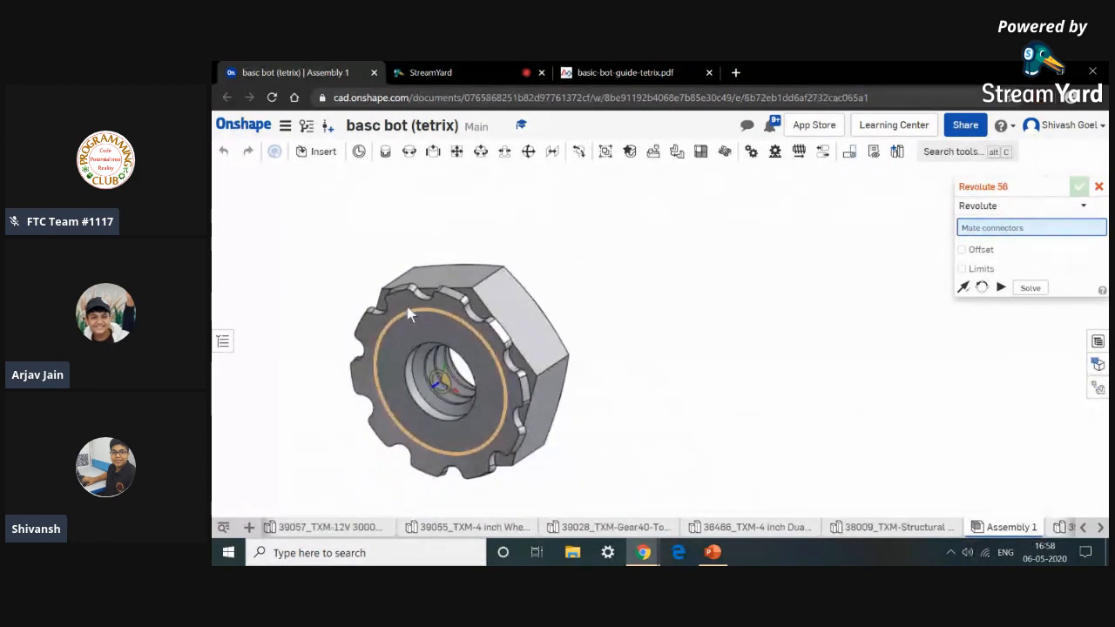
{"action": "left_click", "coordinate": [401, 301]}
{"action": "scroll", "coordinate": [400, 301], "scroll_direction": "down", "scroll_amount": 5}
{"action": "scroll", "coordinate": [400, 300], "scroll_direction": "down", "scroll_amount": 4}
{"action": "scroll", "coordinate": [617, 326], "scroll_direction": "down", "scroll_amount": 1}
{"action": "middle_click_drag", "start_coordinate": [617, 322], "coordinate": [521, 387]}
{"action": "scroll", "coordinate": [651, 341], "scroll_direction": "down", "scroll_amount": 3}
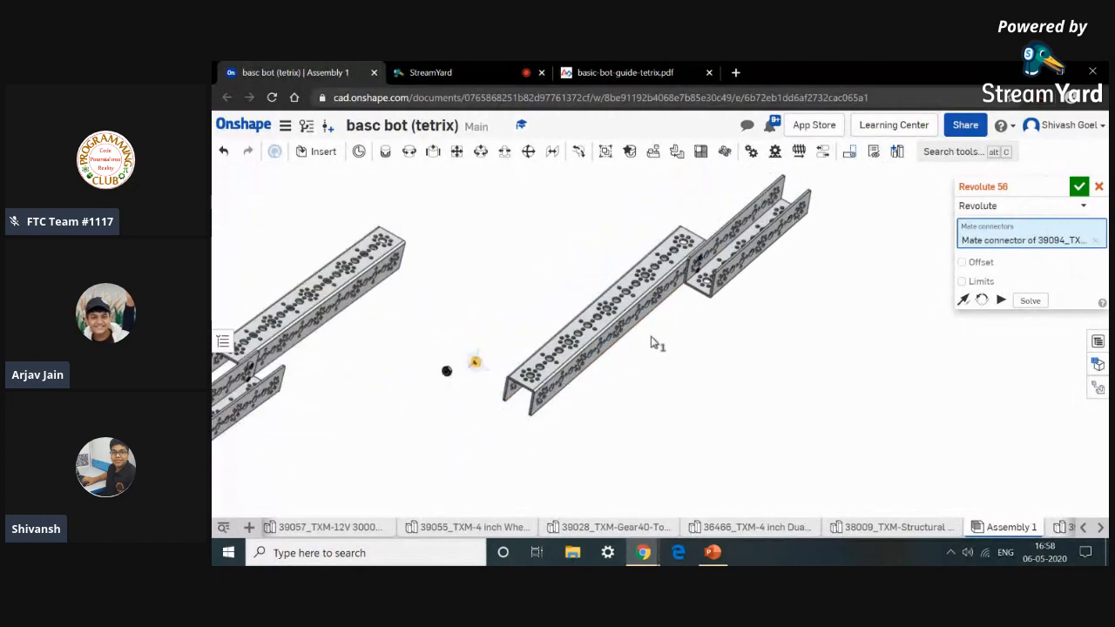
{"action": "scroll", "coordinate": [666, 261], "scroll_direction": "up", "scroll_amount": 8}
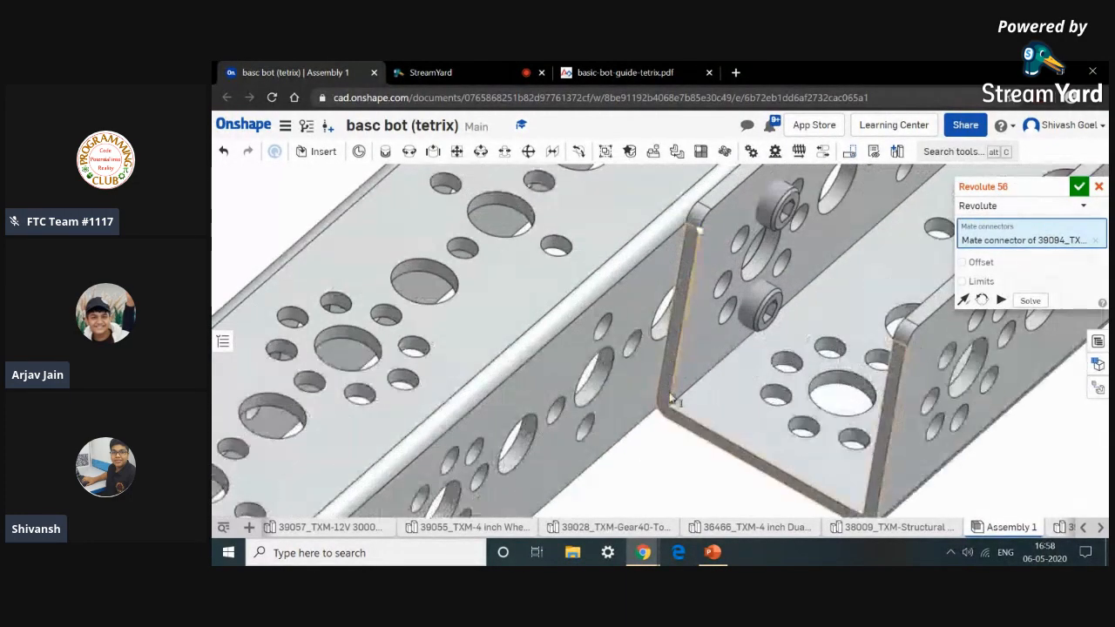
{"action": "right_click_drag", "start_coordinate": [662, 465], "coordinate": [695, 441]}
{"action": "scroll", "coordinate": [680, 440], "scroll_direction": "up", "scroll_amount": 10}
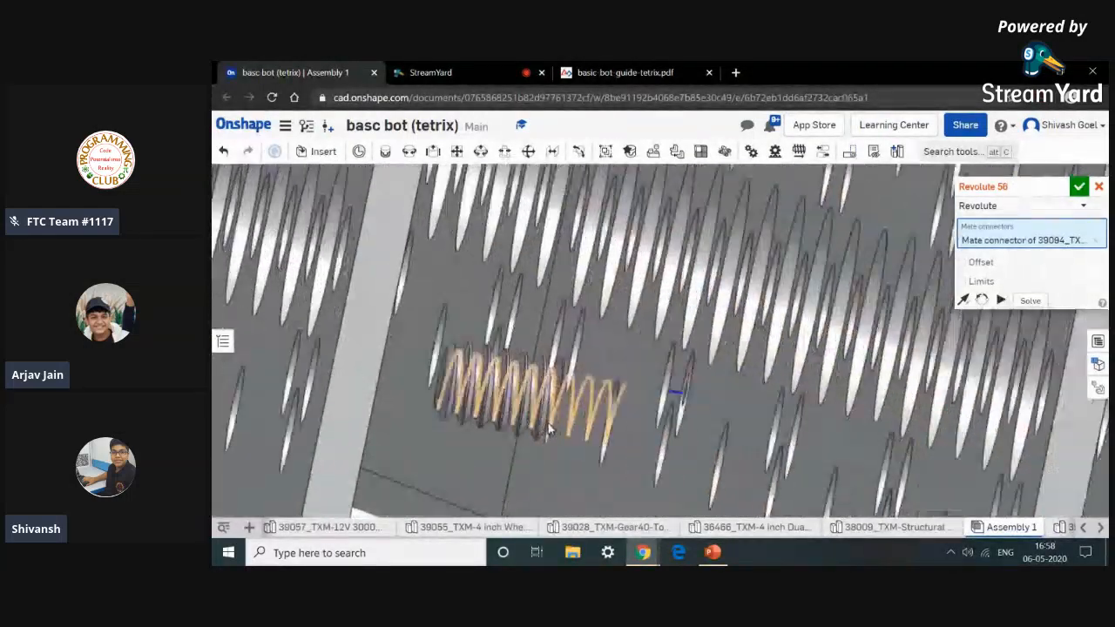
{"action": "scroll", "coordinate": [561, 433], "scroll_direction": "up", "scroll_amount": 3}
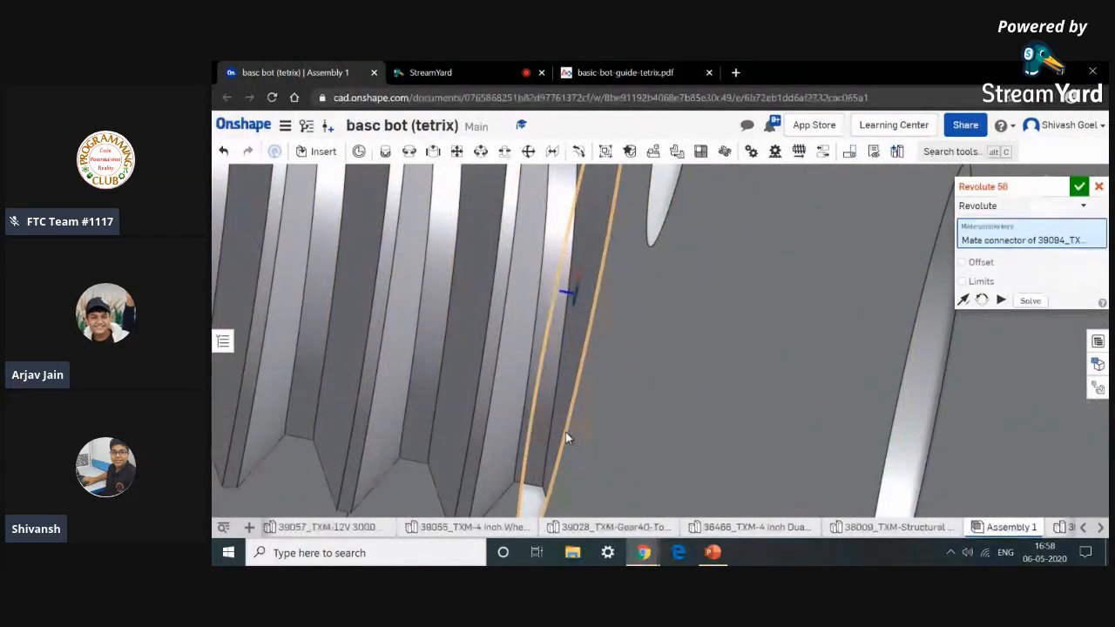
{"action": "scroll", "coordinate": [566, 438], "scroll_direction": "down", "scroll_amount": 5}
{"action": "scroll", "coordinate": [565, 432], "scroll_direction": "down", "scroll_amount": 4}
{"action": "left_click", "coordinate": [565, 433]}
{"action": "left_click", "coordinate": [747, 409]}
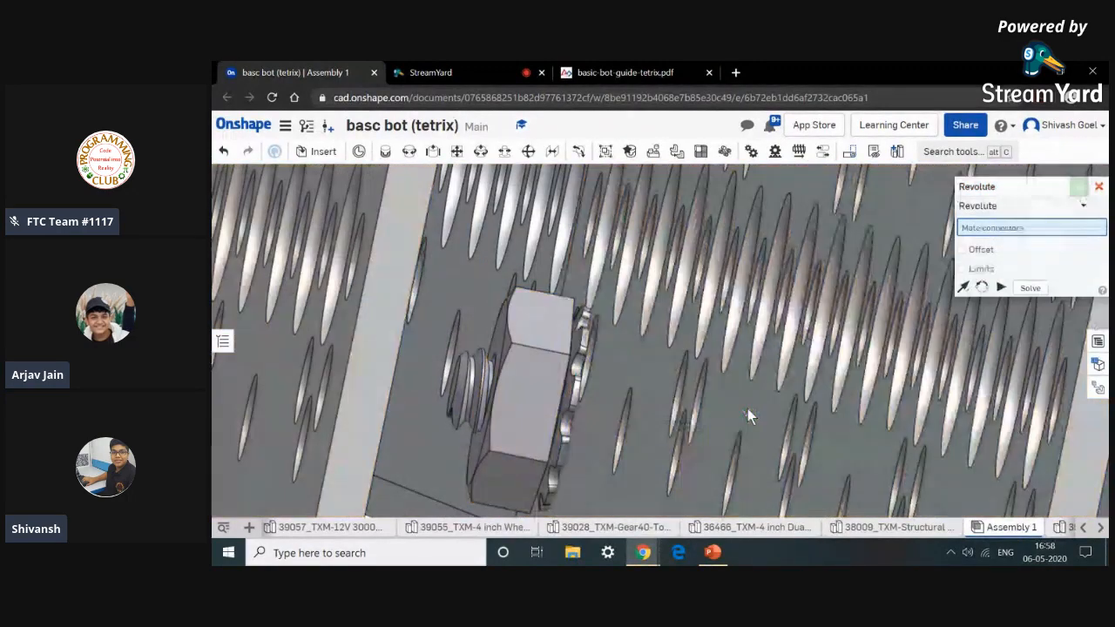
{"action": "scroll", "coordinate": [747, 408], "scroll_direction": "down", "scroll_amount": 5}
{"action": "scroll", "coordinate": [748, 409], "scroll_direction": "down", "scroll_amount": 4}
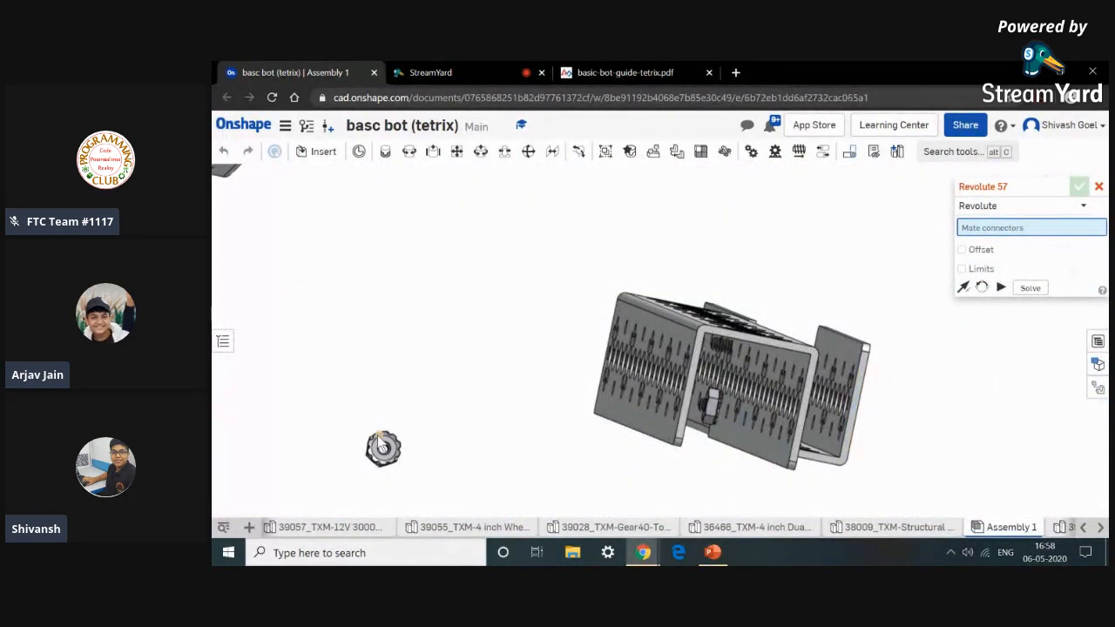
Apply a Revolute mate between the second keps nut's connector and the thread of the other fastened screw, then close the mate.
{"action": "scroll", "coordinate": [381, 438], "scroll_direction": "up", "scroll_amount": 4}
{"action": "left_click", "coordinate": [427, 431]}
{"action": "scroll", "coordinate": [427, 431], "scroll_direction": "down", "scroll_amount": 3}
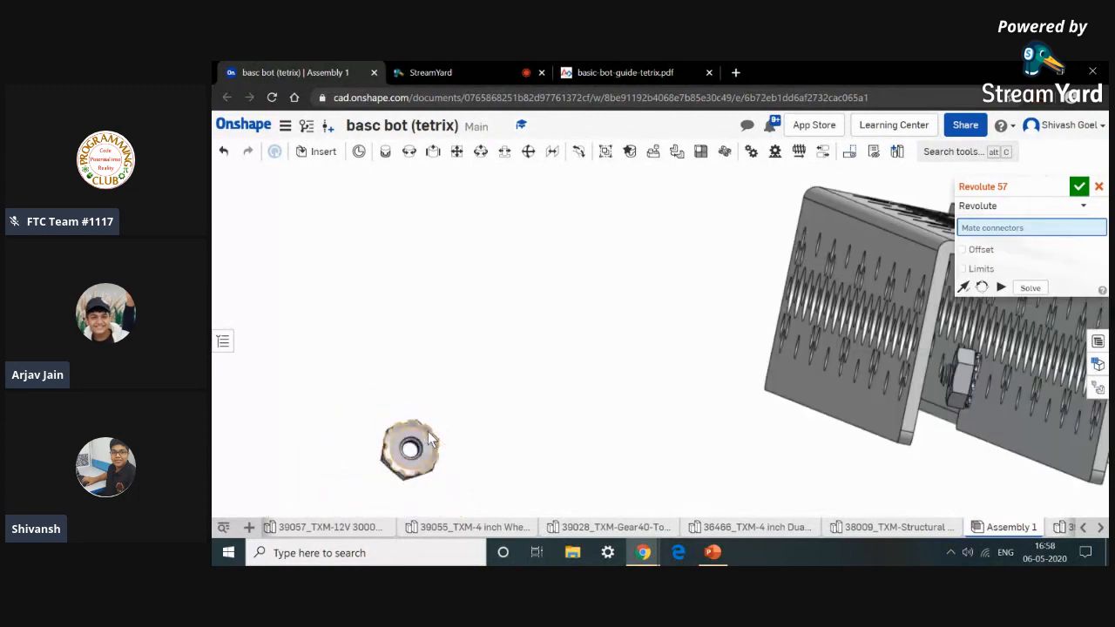
{"action": "scroll", "coordinate": [427, 431], "scroll_direction": "down", "scroll_amount": 5}
{"action": "scroll", "coordinate": [566, 384], "scroll_direction": "up", "scroll_amount": 5}
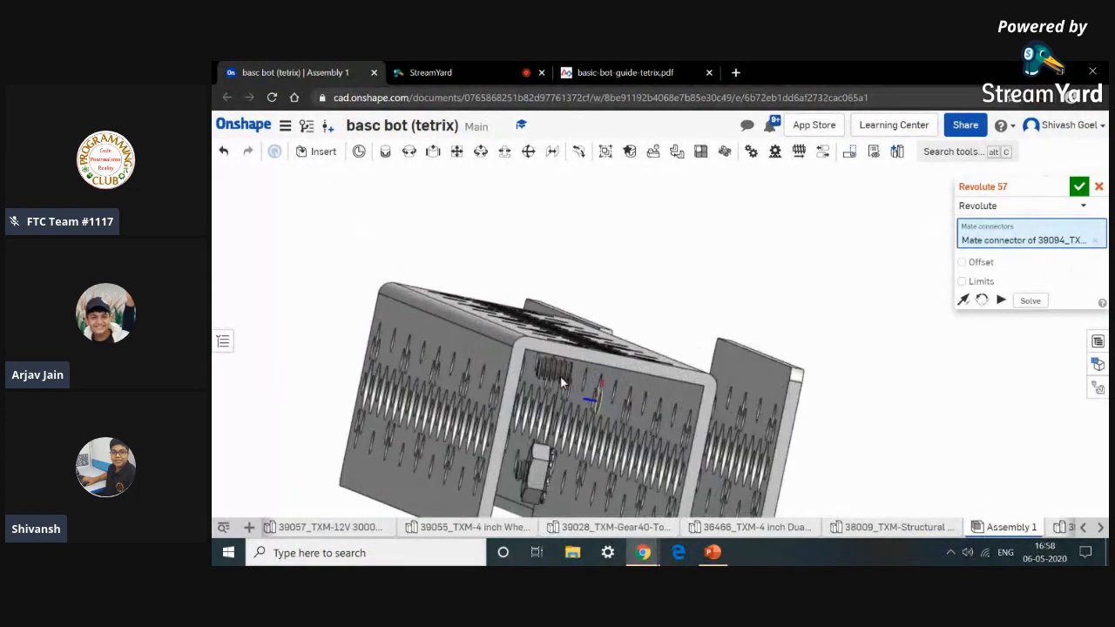
{"action": "scroll", "coordinate": [560, 375], "scroll_direction": "up", "scroll_amount": 6}
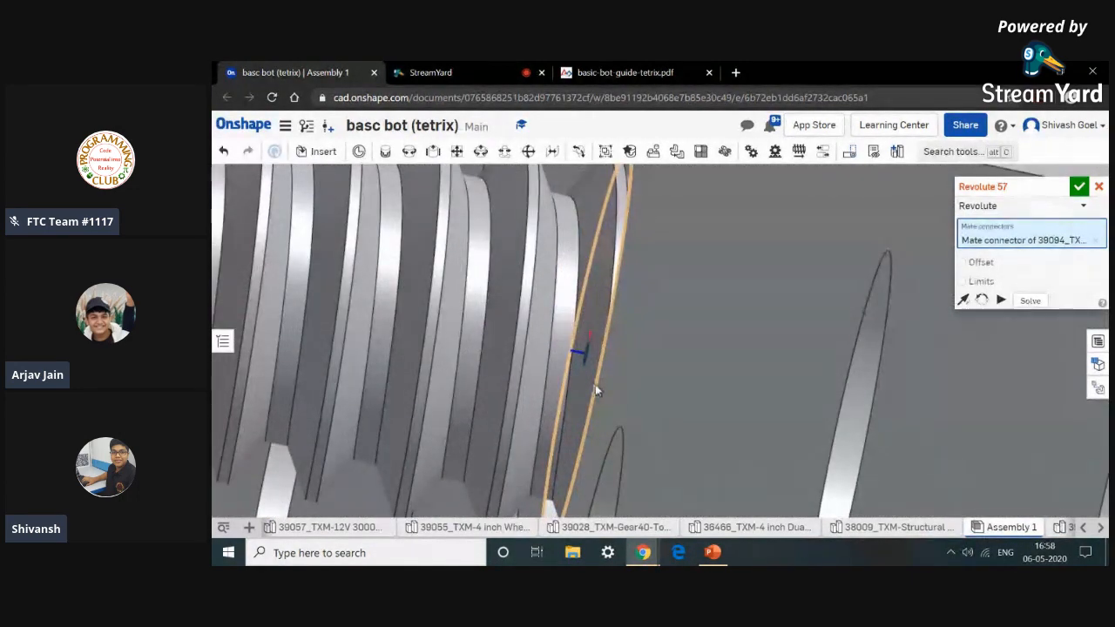
{"action": "left_click", "coordinate": [593, 389]}
{"action": "scroll", "coordinate": [593, 388], "scroll_direction": "down", "scroll_amount": 6}
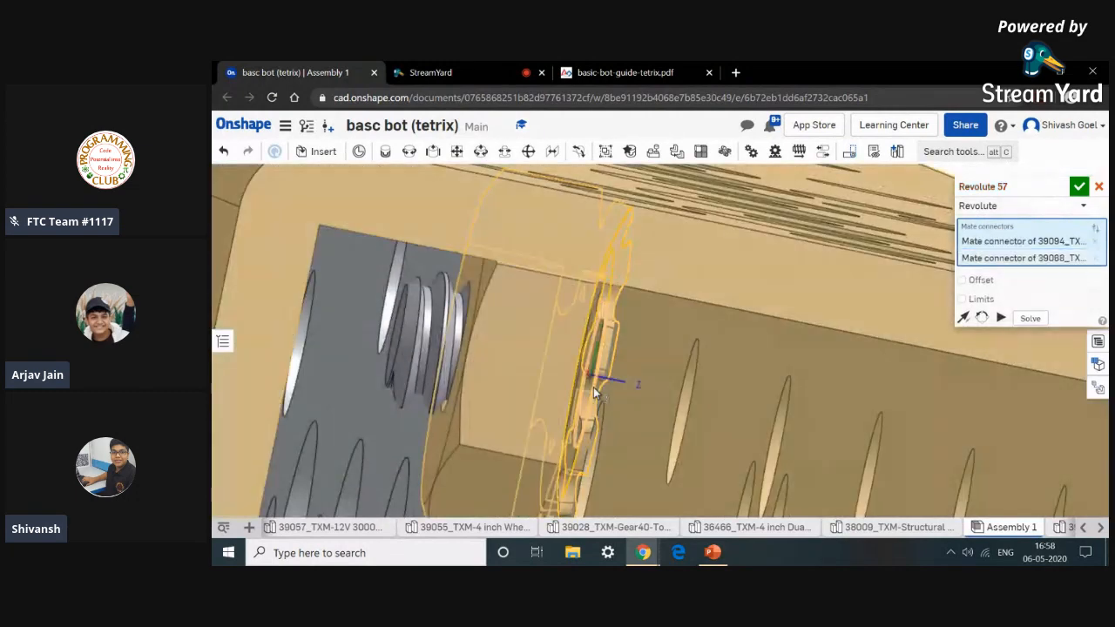
{"action": "left_click", "coordinate": [774, 416]}
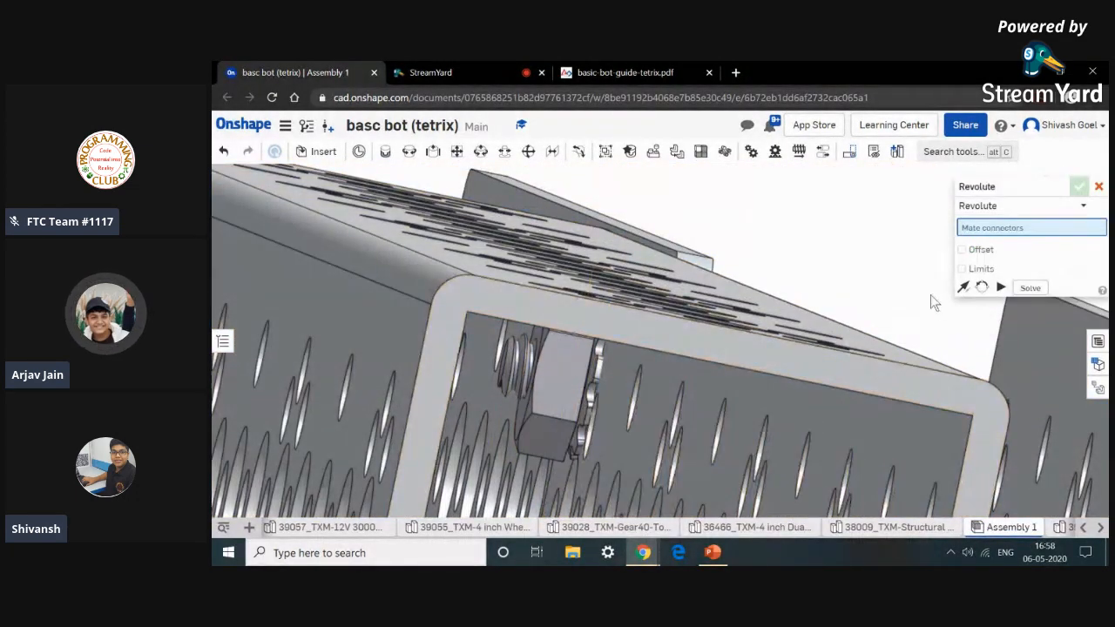
{"action": "left_click", "coordinate": [1099, 185]}
Inspect both assembled rails from the front, top and isometric views.
{"action": "scroll", "coordinate": [883, 262], "scroll_direction": "down", "scroll_amount": 8}
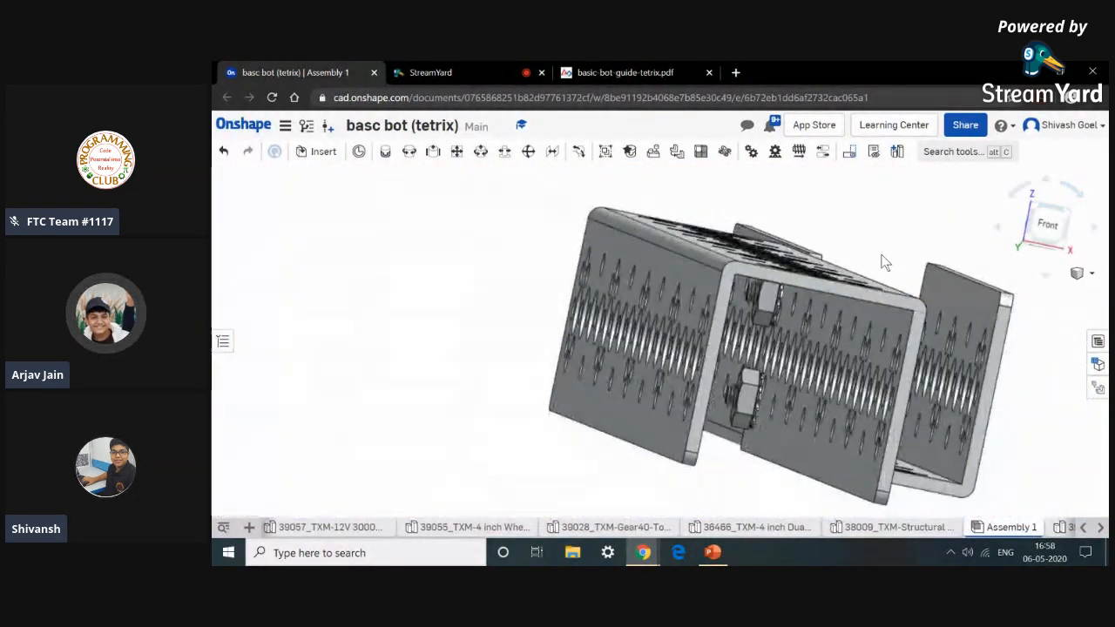
{"action": "scroll", "coordinate": [867, 264], "scroll_direction": "up", "scroll_amount": 8}
{"action": "scroll", "coordinate": [862, 261], "scroll_direction": "down", "scroll_amount": 10}
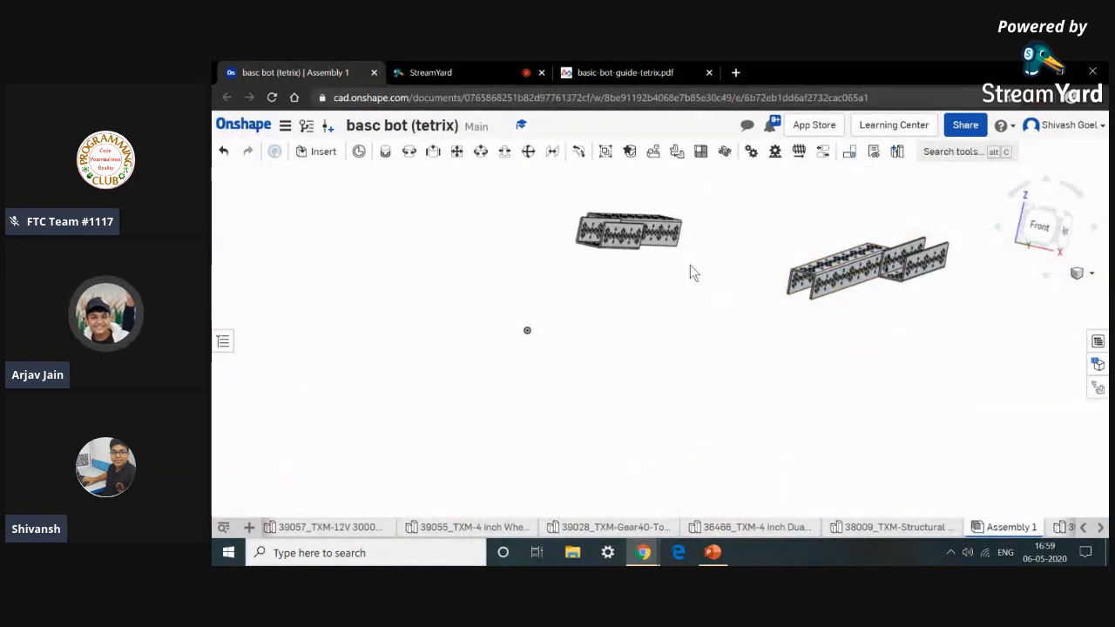
{"action": "middle_click_drag", "start_coordinate": [690, 265], "coordinate": [683, 307]}
{"action": "scroll", "coordinate": [678, 333], "scroll_direction": "up", "scroll_amount": 5}
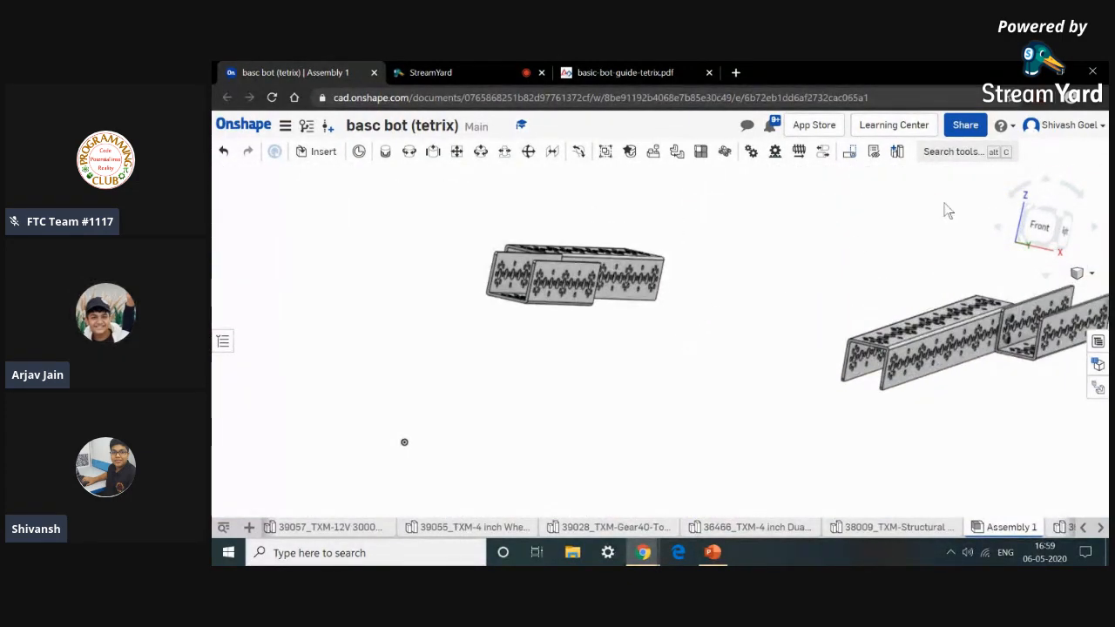
{"action": "key", "text": "shift+1"}
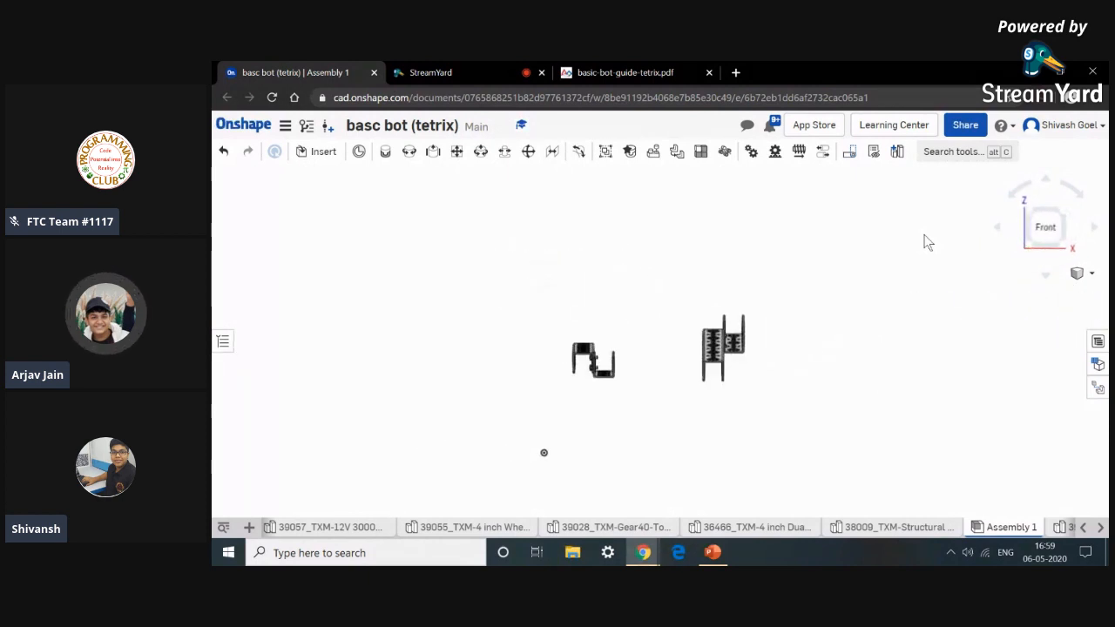
{"action": "key", "text": "shift+6"}
{"action": "key", "text": "shift+5"}
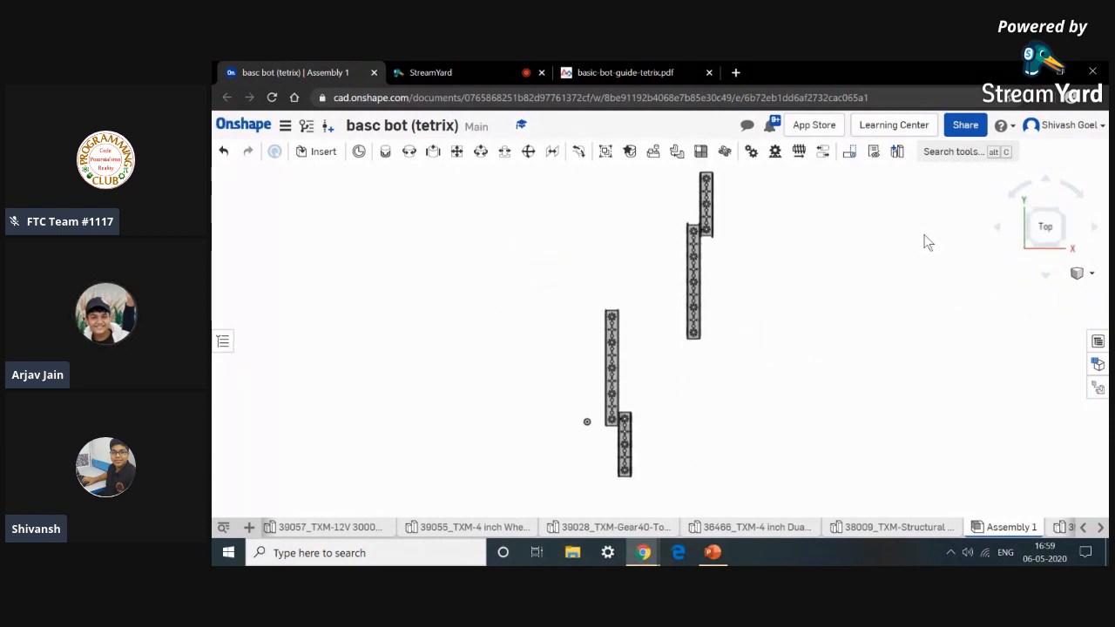
{"action": "key", "text": "shift+7"}
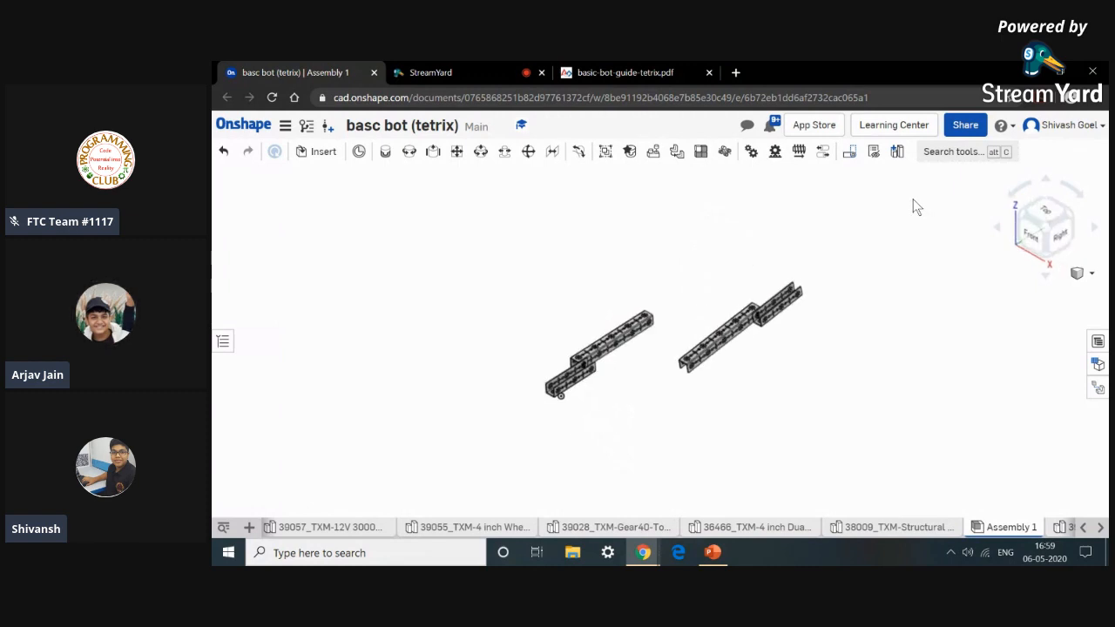
{"action": "scroll", "coordinate": [677, 331], "scroll_direction": "up", "scroll_amount": 5}
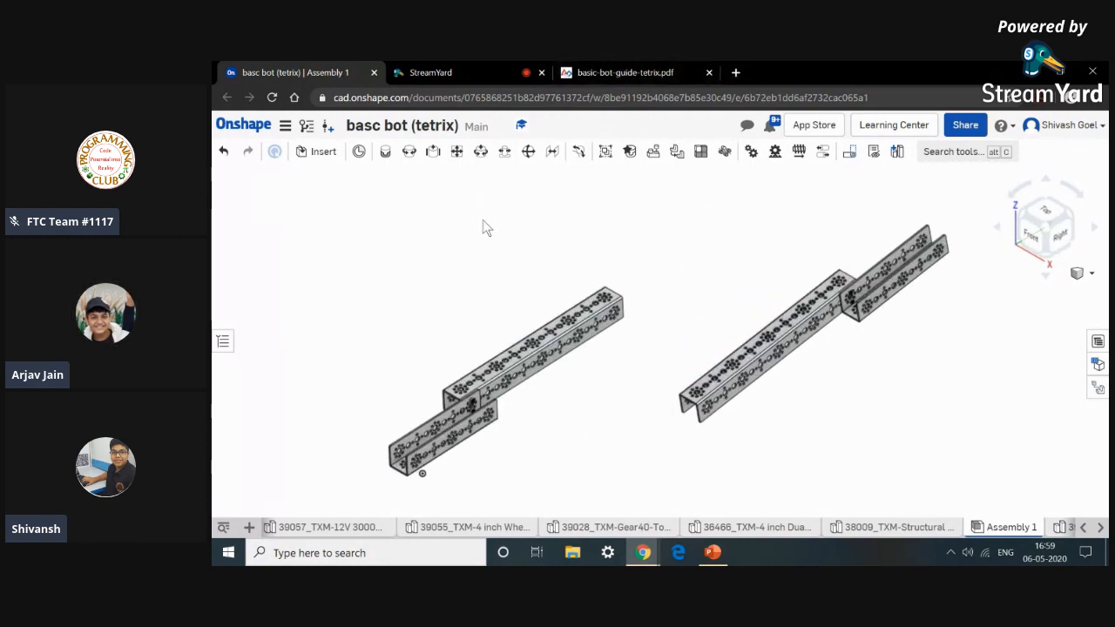
Read Step 3, Connect the Left and Right Rails, in the basic bot guide.
{"action": "left_click", "coordinate": [620, 75]}
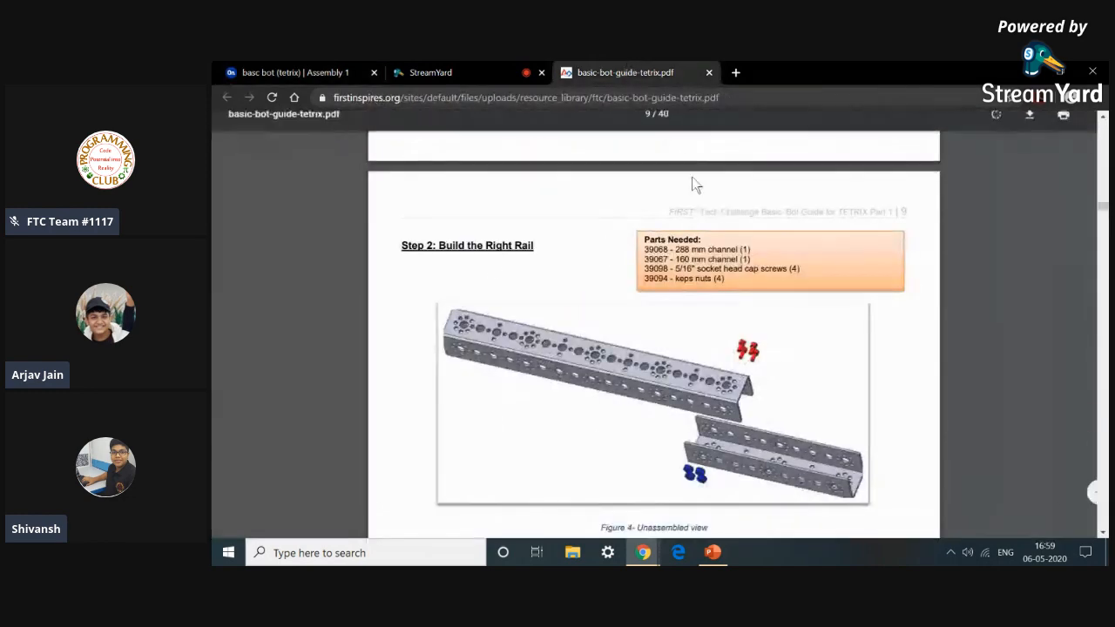
{"action": "scroll", "coordinate": [625, 330], "scroll_direction": "down", "scroll_amount": 10}
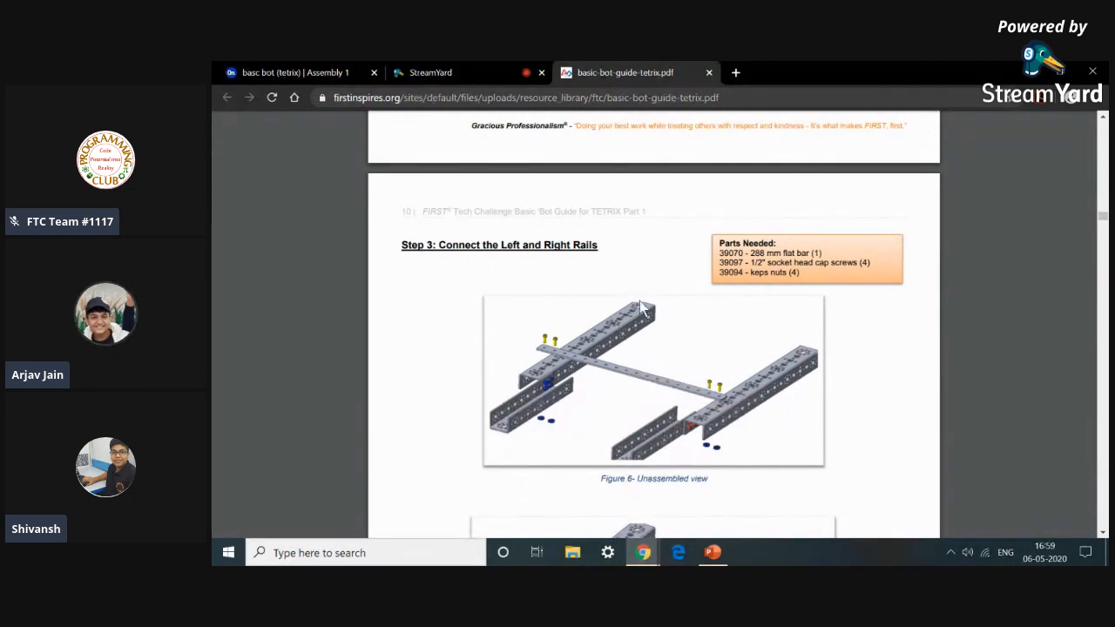
{"action": "left_click", "coordinate": [323, 70]}
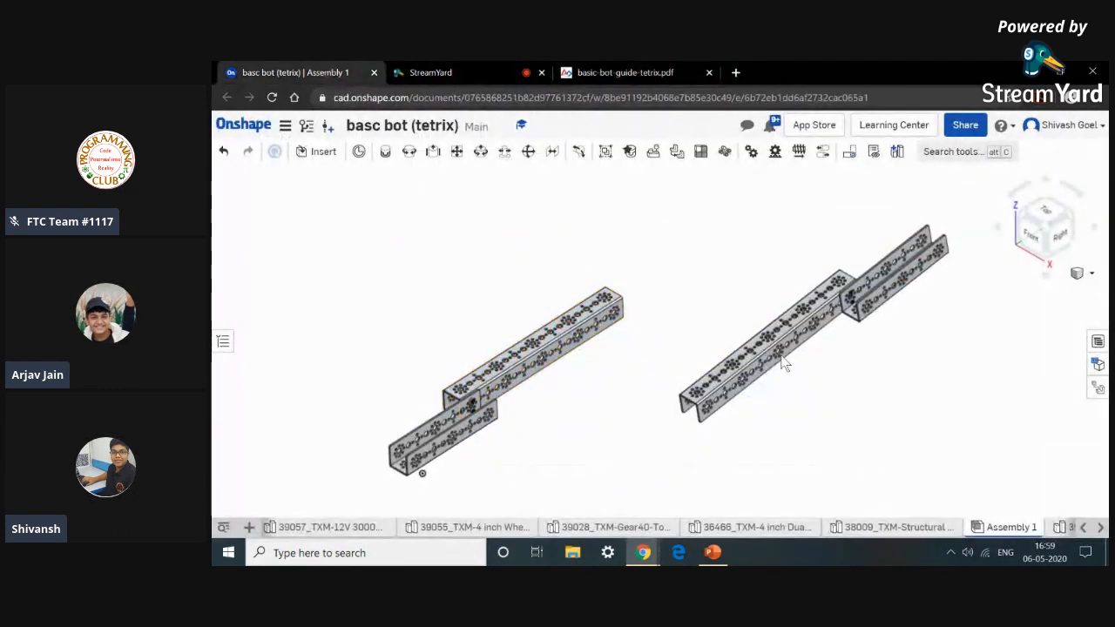
Move and rotate the second rail so it lies parallel to the first rail.
{"action": "left_click", "coordinate": [766, 355]}
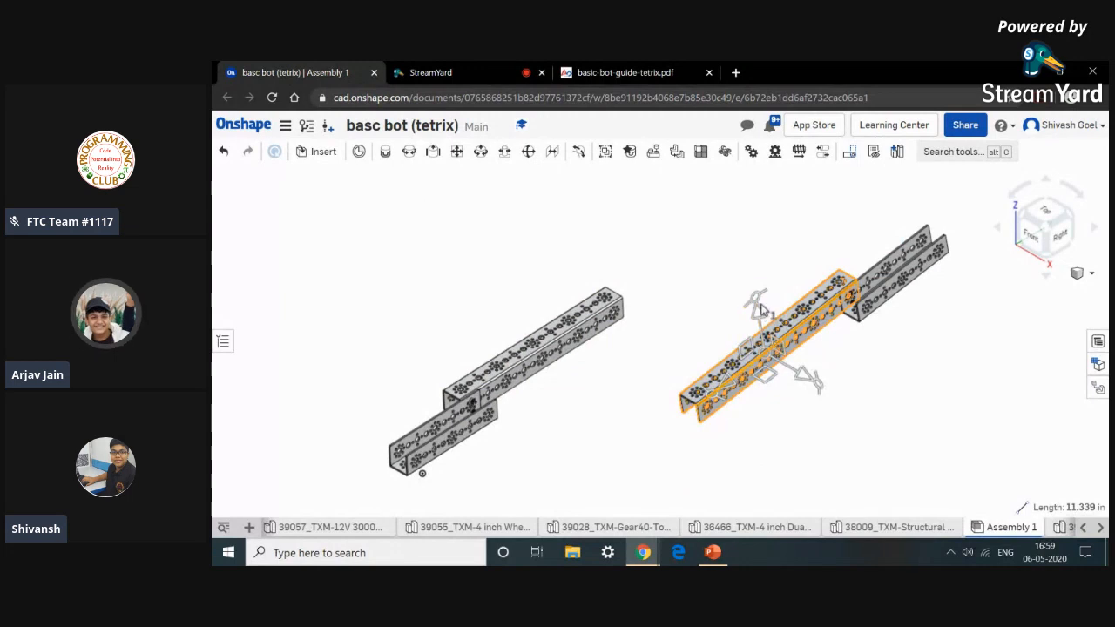
{"action": "left_click", "coordinate": [756, 300]}
{"action": "left_click_drag", "start_coordinate": [683, 338], "coordinate": [788, 403]}
{"action": "left_click", "coordinate": [892, 375]}
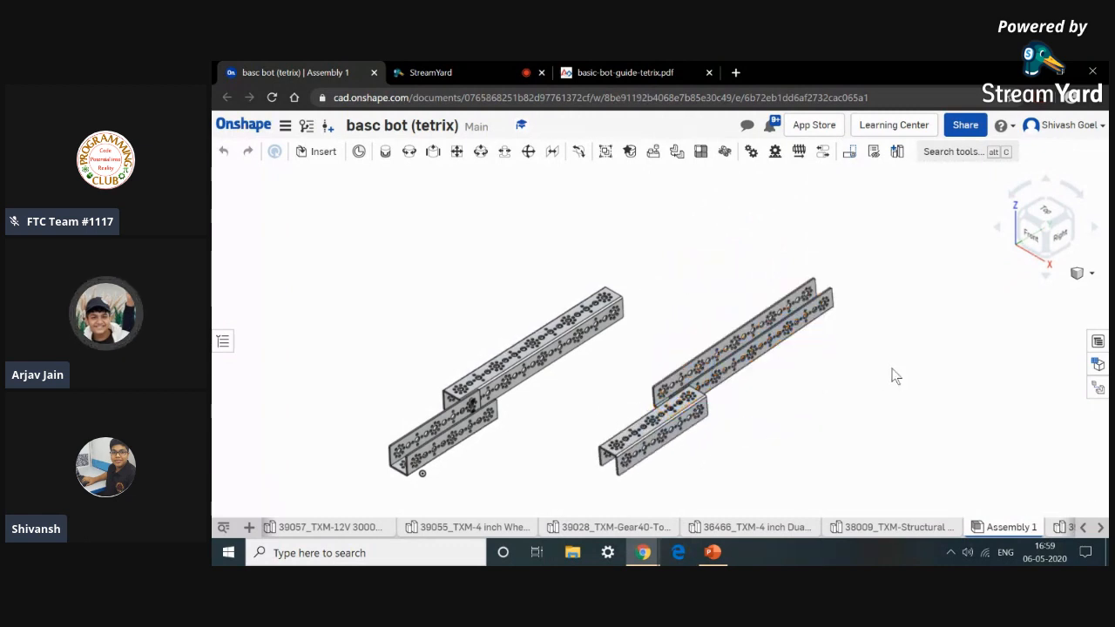
{"action": "left_click", "coordinate": [768, 342]}
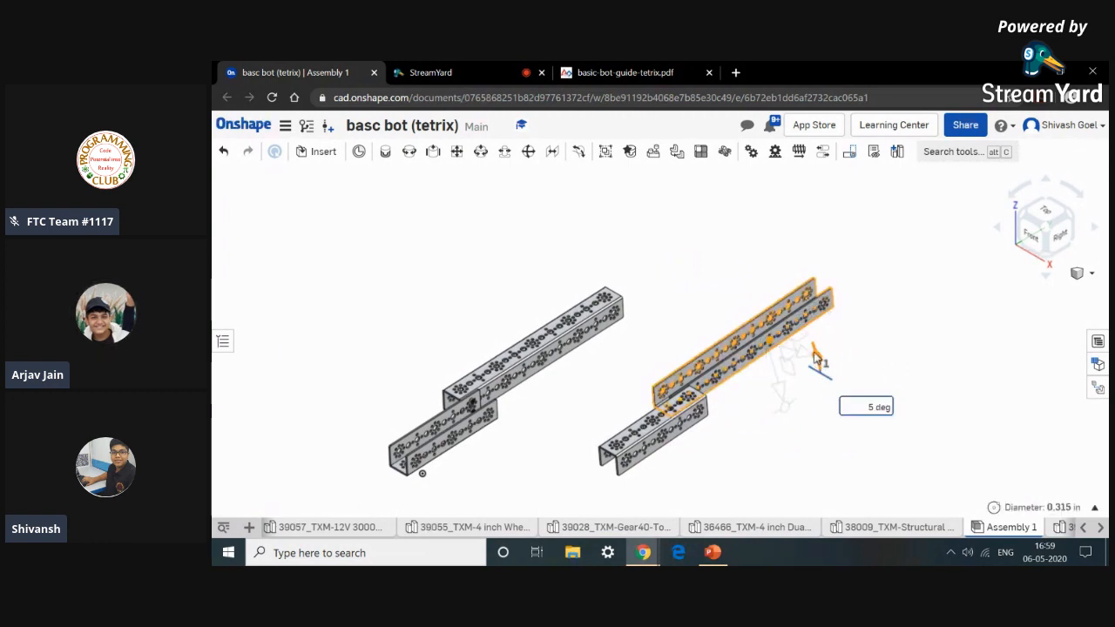
{"action": "left_click_drag", "start_coordinate": [797, 333], "coordinate": [625, 242]}
{"action": "left_click", "coordinate": [643, 238]}
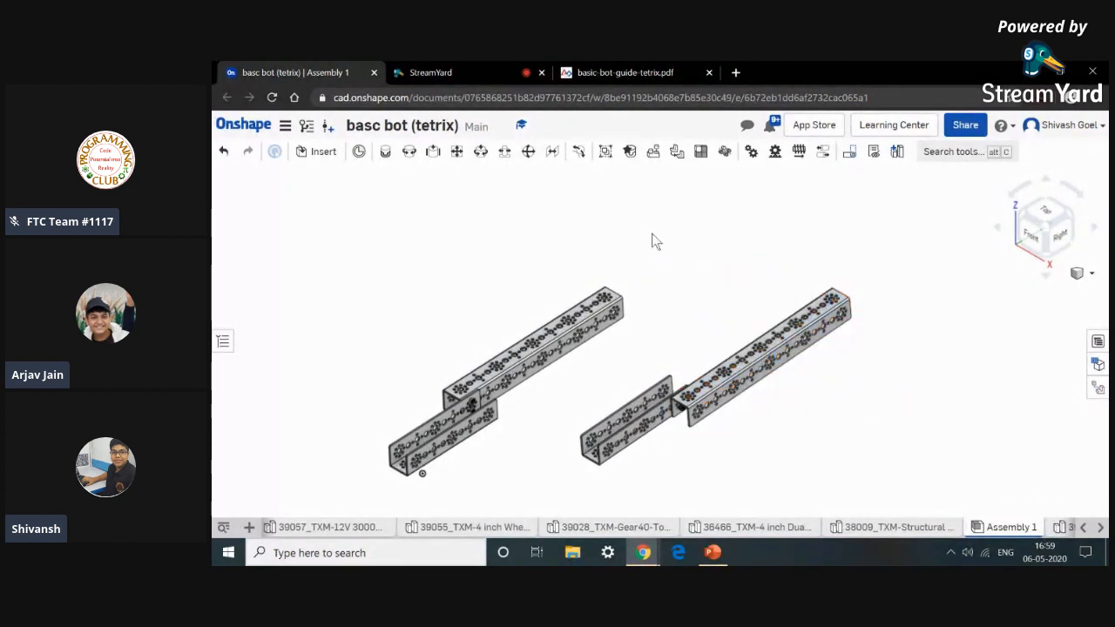
{"action": "left_click_drag", "start_coordinate": [688, 414], "coordinate": [611, 478]}
{"action": "middle_click_drag", "start_coordinate": [931, 417], "coordinate": [948, 386]}
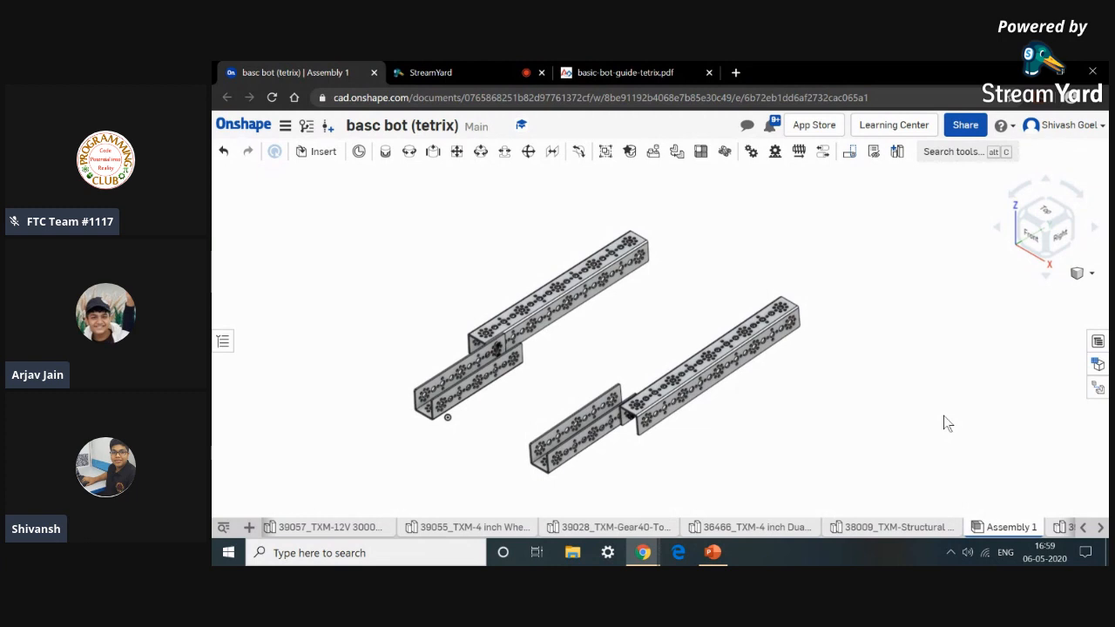
Review the Step 3 parts list in the guide against the assembly.
{"action": "left_click", "coordinate": [650, 73]}
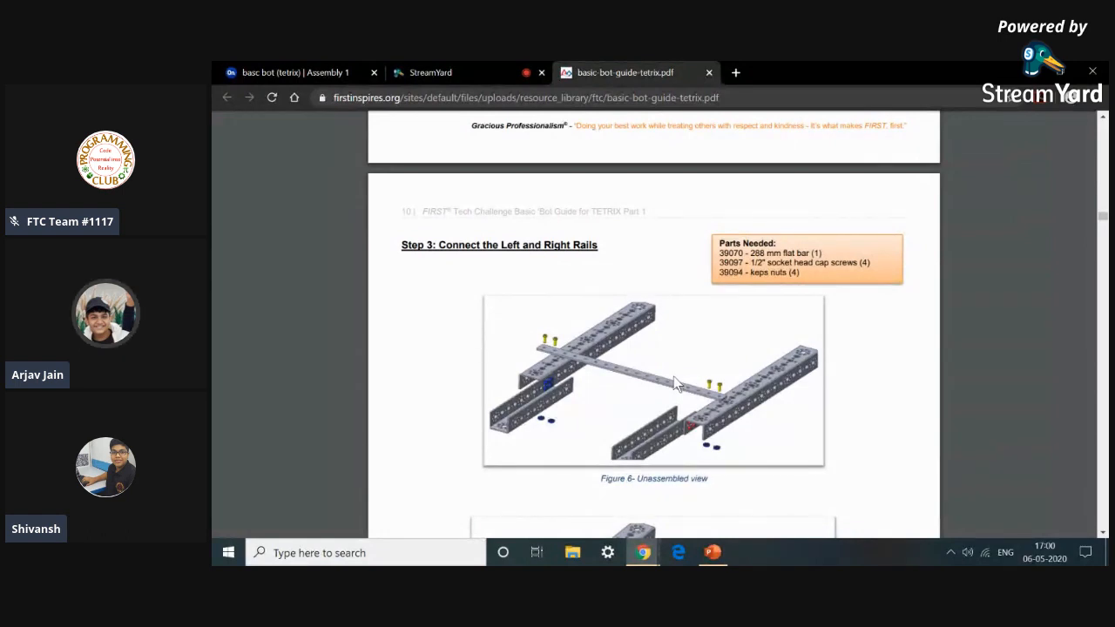
{"action": "scroll", "coordinate": [676, 384], "scroll_direction": "down", "scroll_amount": 1}
{"action": "scroll", "coordinate": [676, 385], "scroll_direction": "up", "scroll_amount": 1}
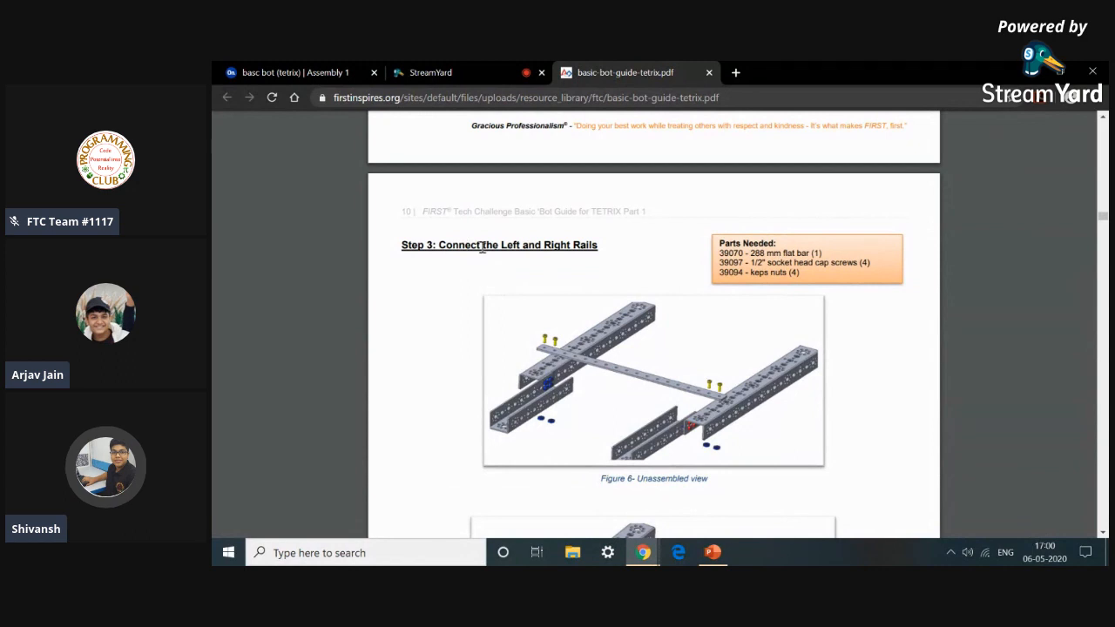
{"action": "left_click", "coordinate": [245, 67]}
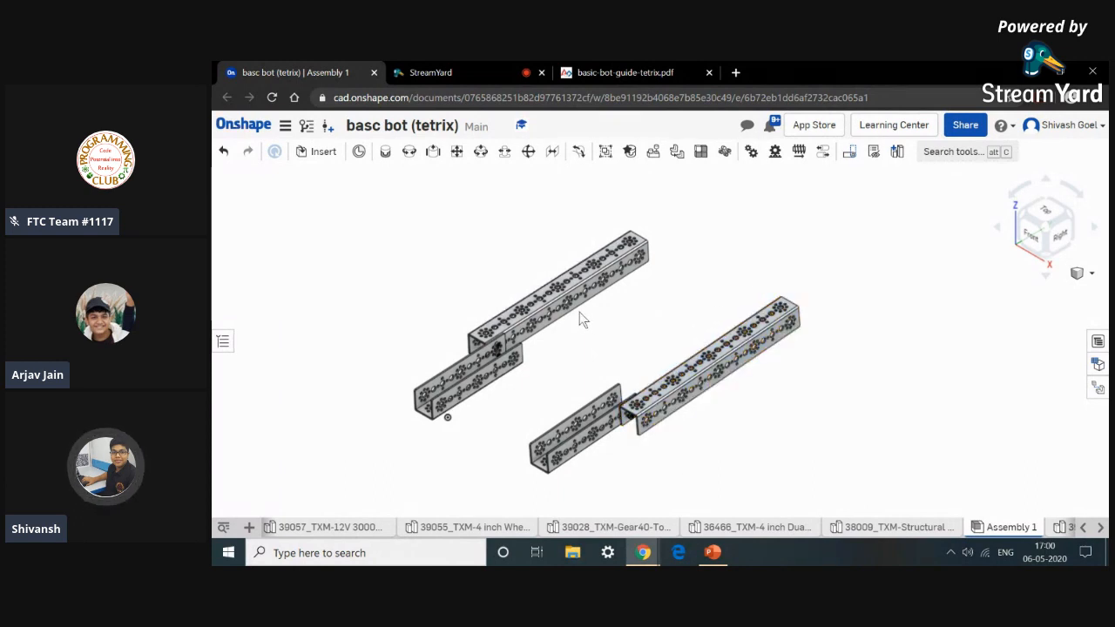
{"action": "left_click", "coordinate": [521, 283]}
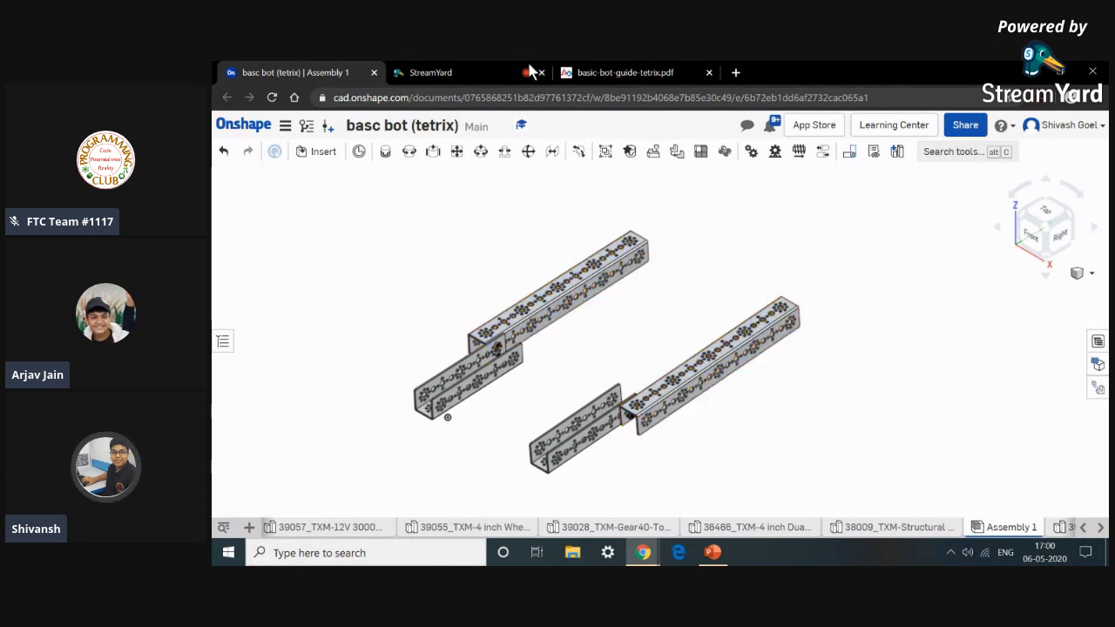
{"action": "left_click", "coordinate": [625, 73]}
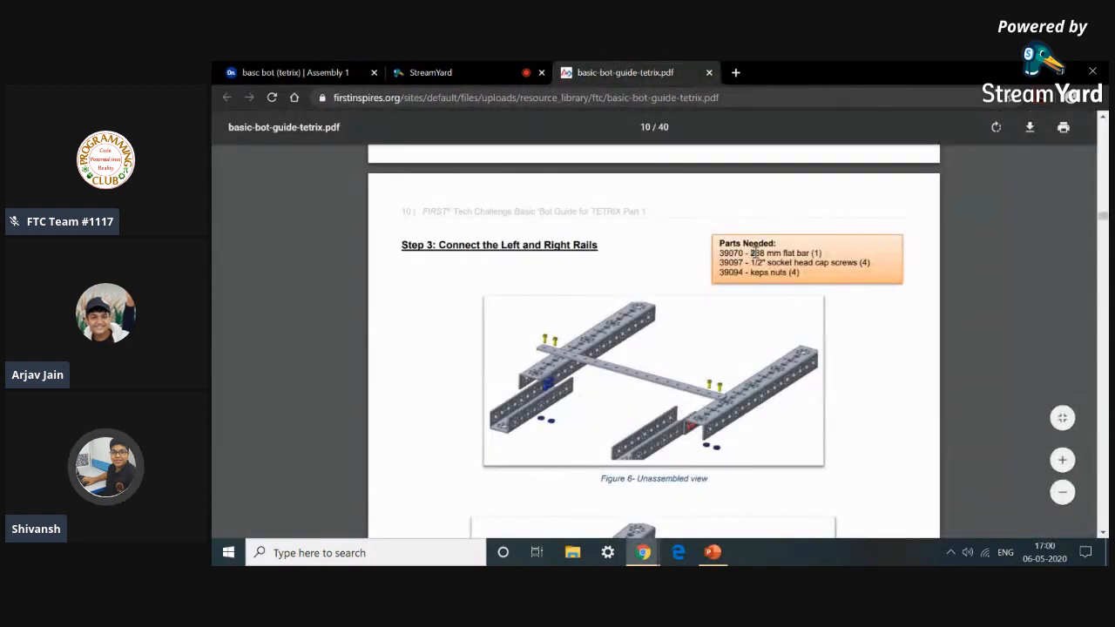
Copy part number 39070 from the guide and insert the 39070_TXM-288mm Flat Bar into the assembly.
{"action": "left_click_drag", "start_coordinate": [787, 255], "coordinate": [815, 254]}
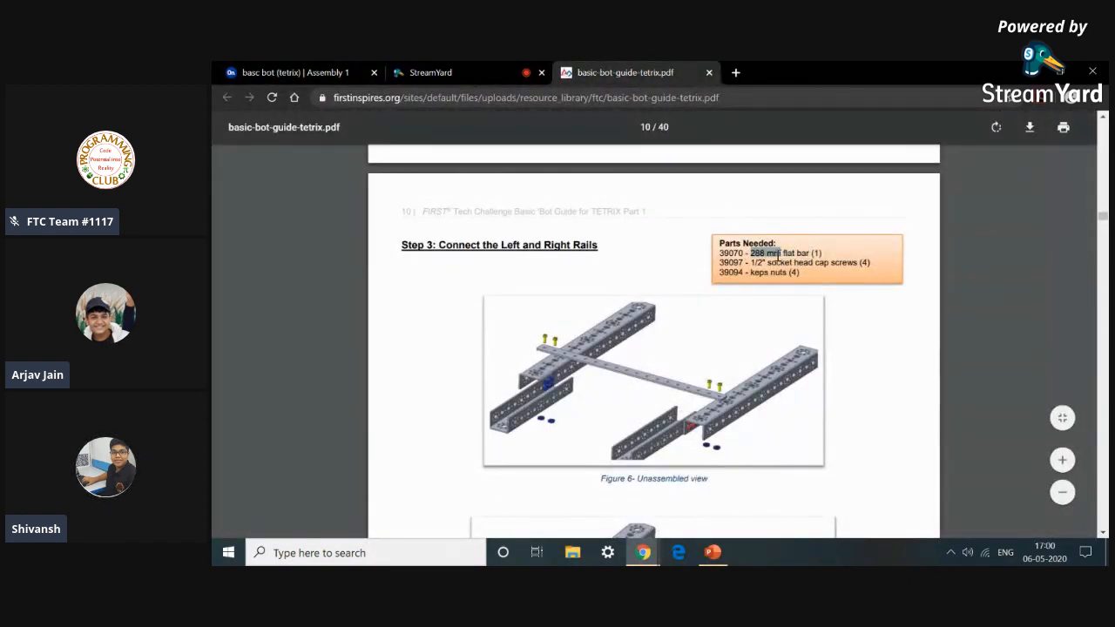
{"action": "left_click", "coordinate": [728, 253]}
{"action": "left_click", "coordinate": [270, 72]}
{"action": "left_click", "coordinate": [322, 152]}
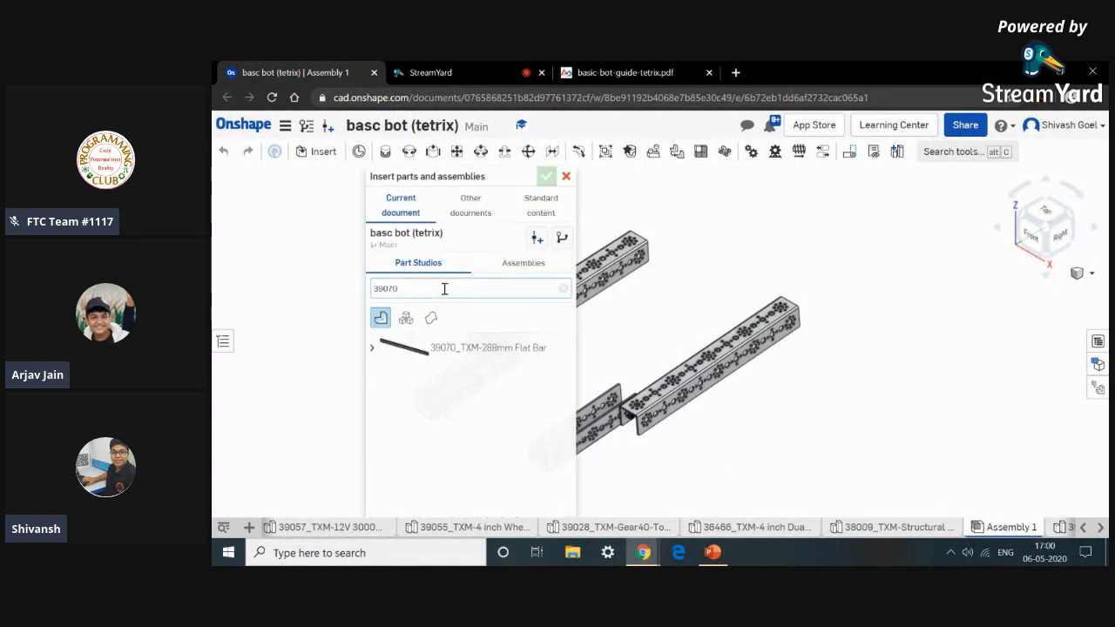
{"action": "left_click", "coordinate": [471, 348]}
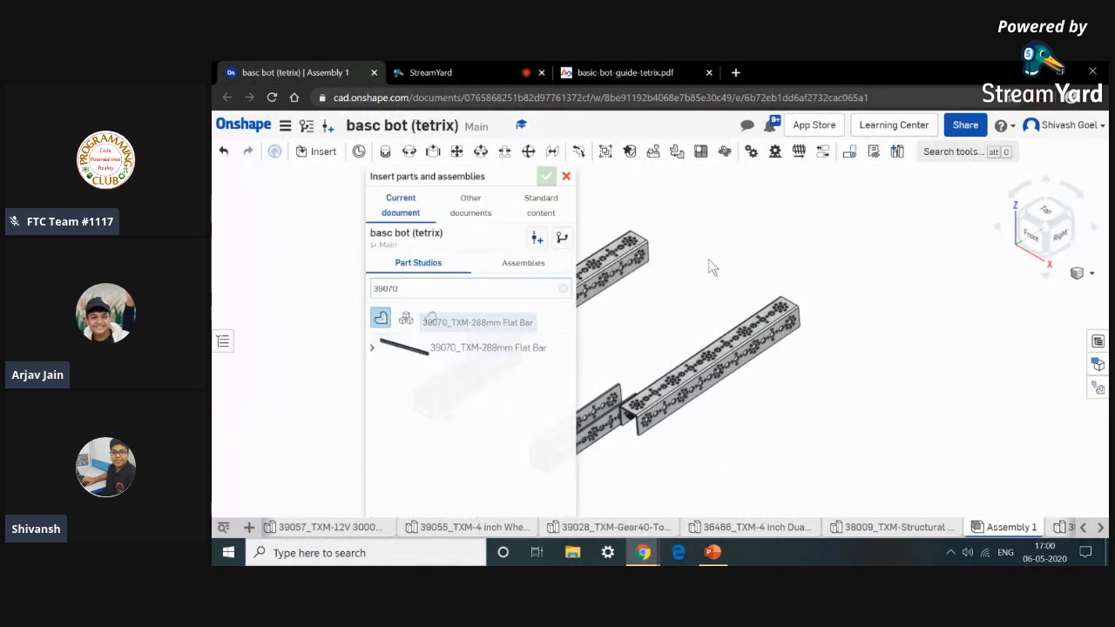
{"action": "left_click", "coordinate": [912, 406]}
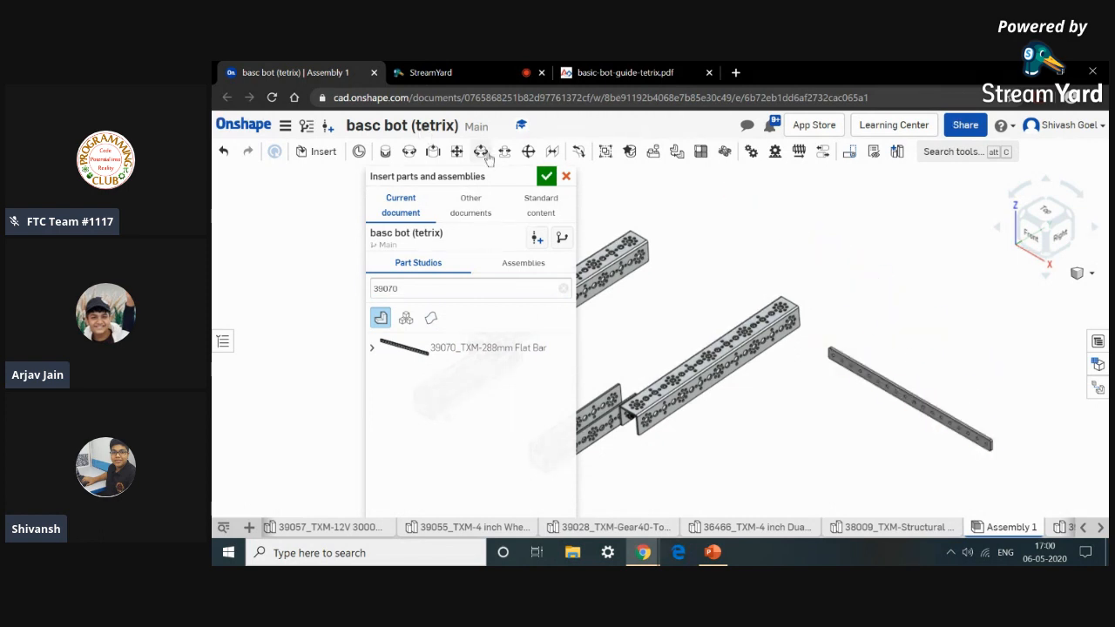
{"action": "left_click", "coordinate": [567, 176]}
Insert two 39097_TXM-SHCS 6-32 x 0.5 screws and two 39094_TXM-Kep Nut parts into the assembly.
{"action": "left_click", "coordinate": [625, 72]}
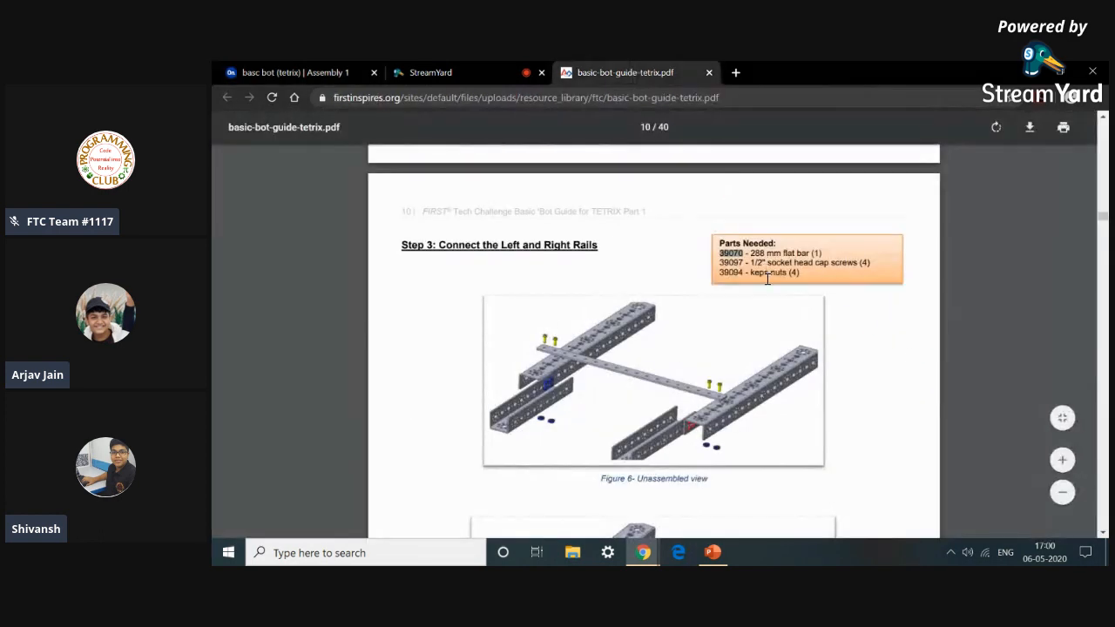
{"action": "left_click", "coordinate": [270, 70]}
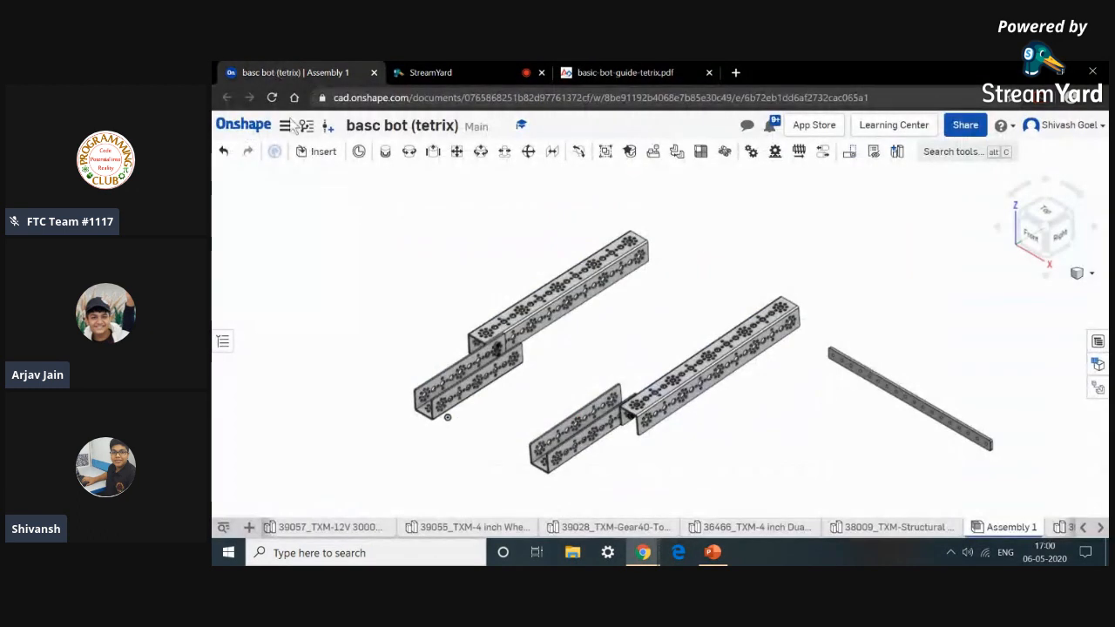
{"action": "left_click", "coordinate": [322, 151]}
{"action": "scroll", "coordinate": [490, 369], "scroll_direction": "down", "scroll_amount": 2}
{"action": "scroll", "coordinate": [490, 369], "scroll_direction": "down", "scroll_amount": 6}
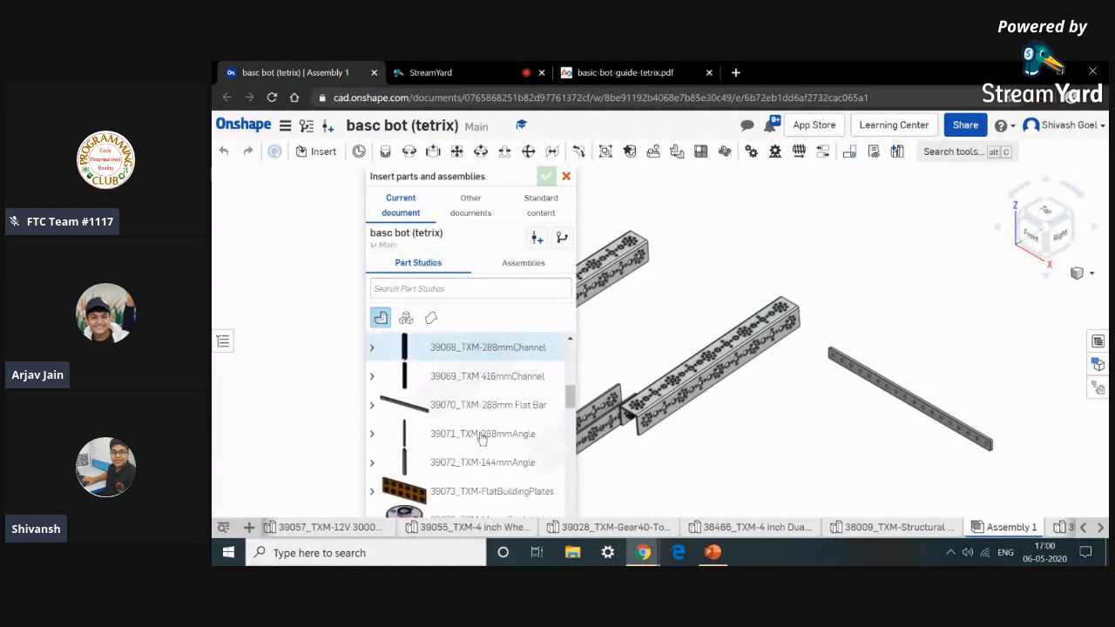
{"action": "scroll", "coordinate": [482, 438], "scroll_direction": "down", "scroll_amount": 5}
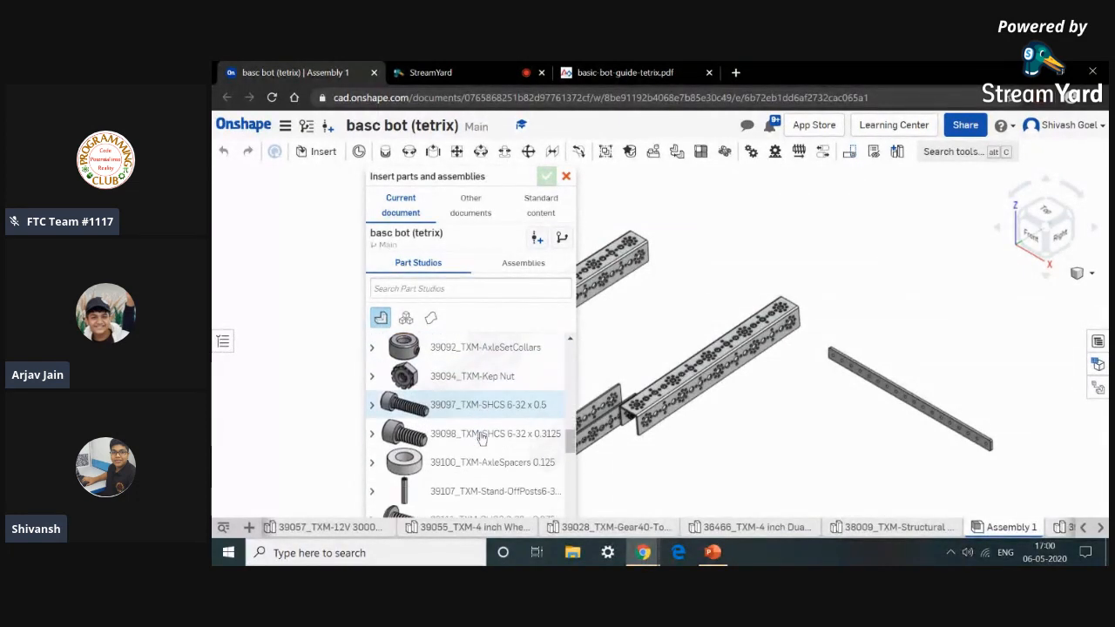
{"action": "scroll", "coordinate": [497, 458], "scroll_direction": "down", "scroll_amount": 3}
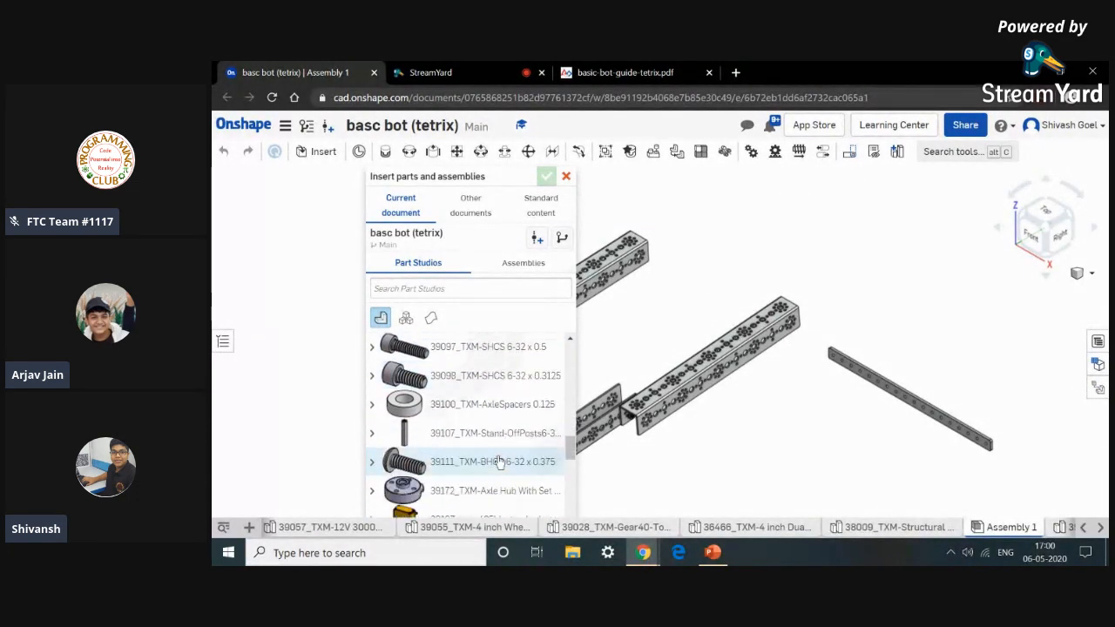
{"action": "scroll", "coordinate": [495, 460], "scroll_direction": "up", "scroll_amount": 3}
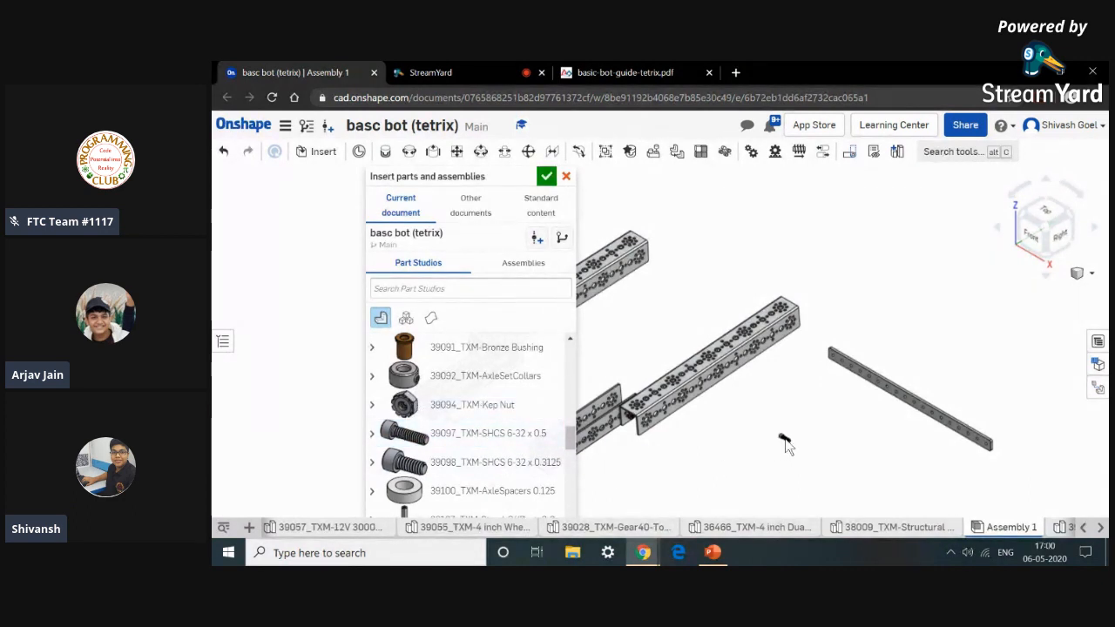
{"action": "left_click", "coordinate": [511, 447]}
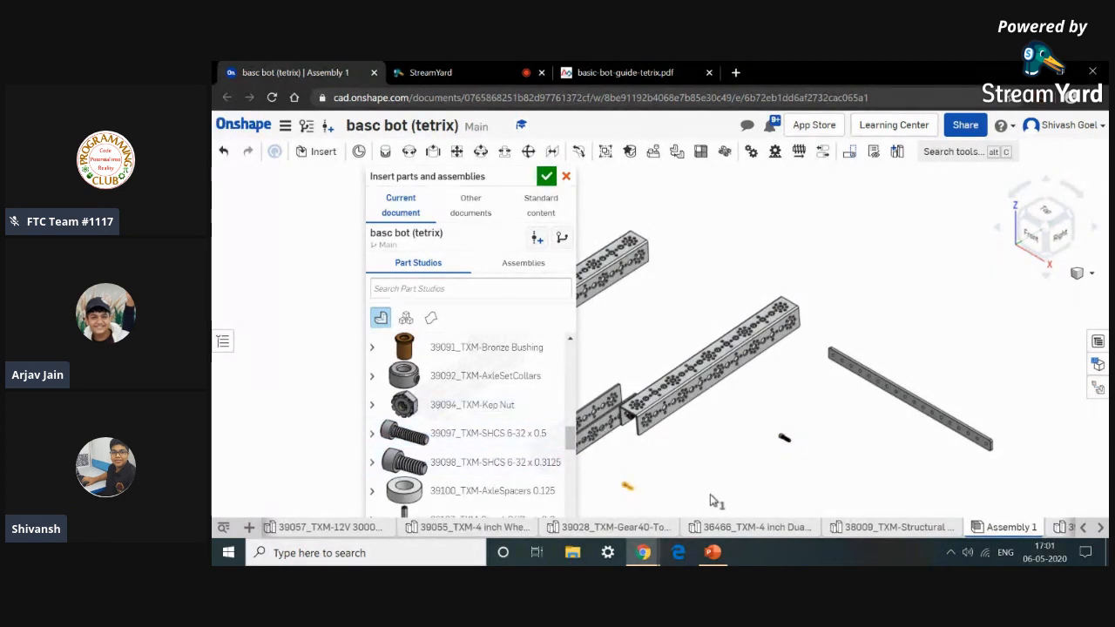
{"action": "left_click", "coordinate": [442, 411]}
{"action": "left_click", "coordinate": [760, 462]}
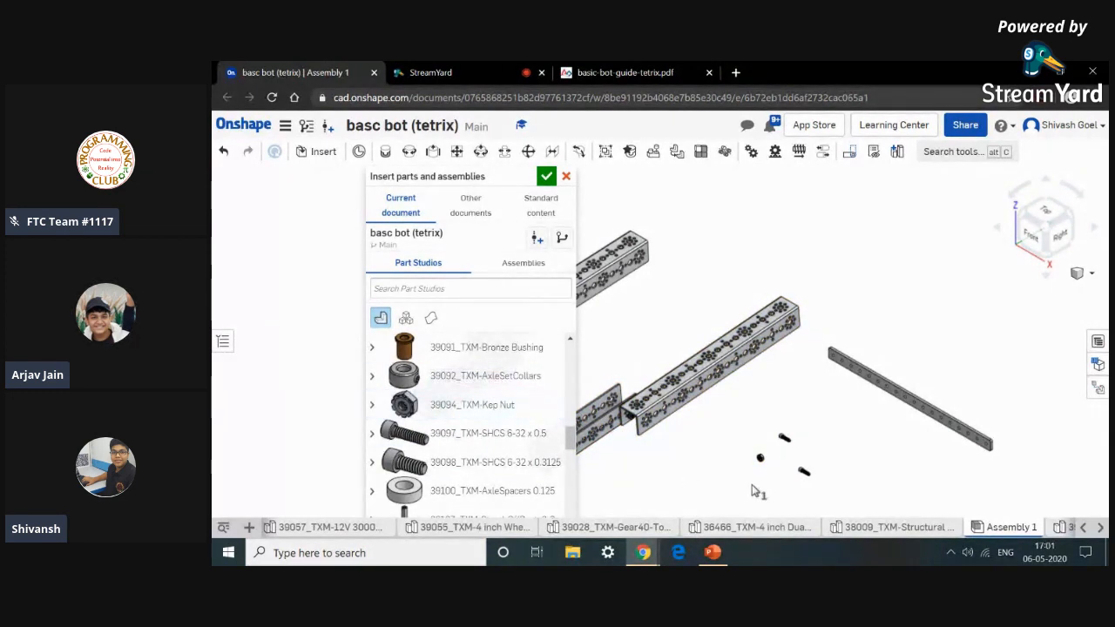
{"action": "left_click", "coordinate": [546, 178]}
Review the Step 3 assembled view figure in the basic bot guide.
{"action": "left_click", "coordinate": [662, 72]}
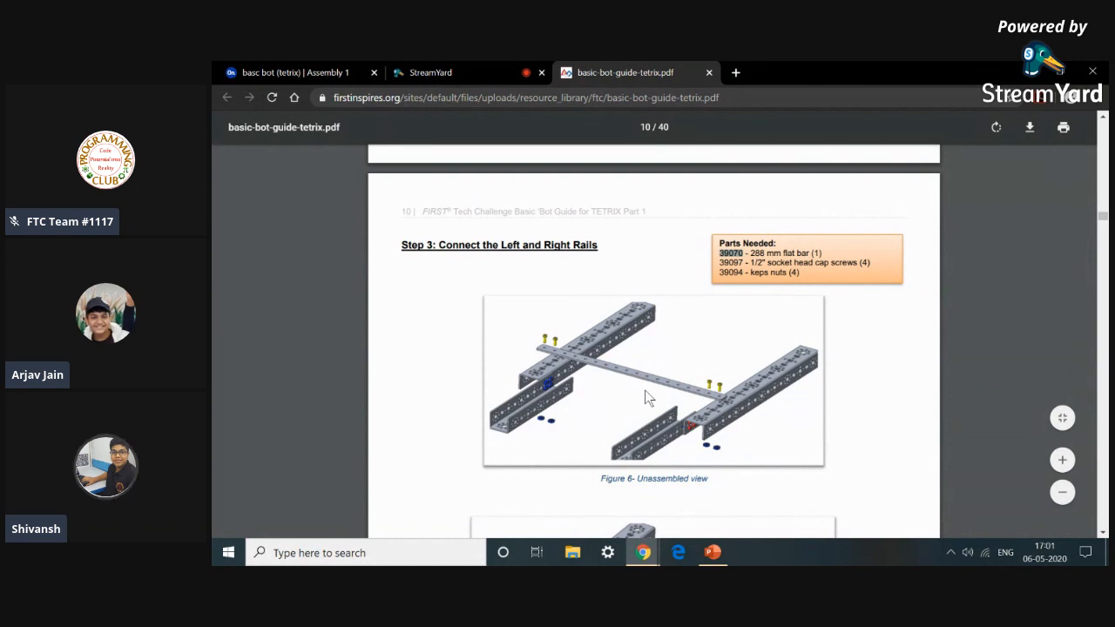
{"action": "scroll", "coordinate": [720, 425], "scroll_direction": "up", "scroll_amount": 2}
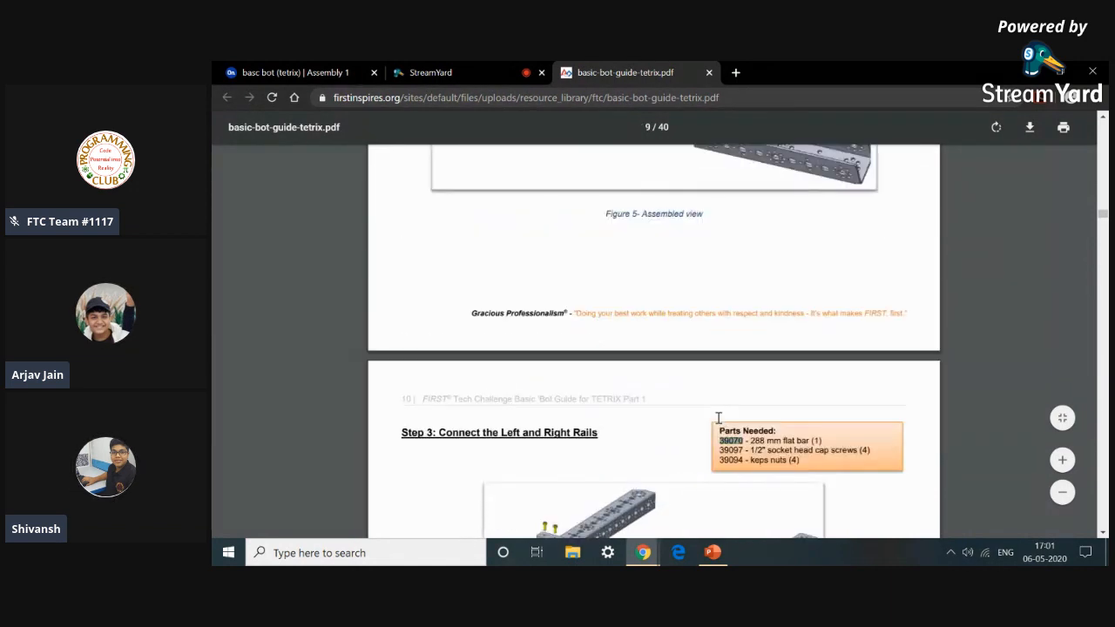
{"action": "scroll", "coordinate": [720, 425], "scroll_direction": "down", "scroll_amount": 5}
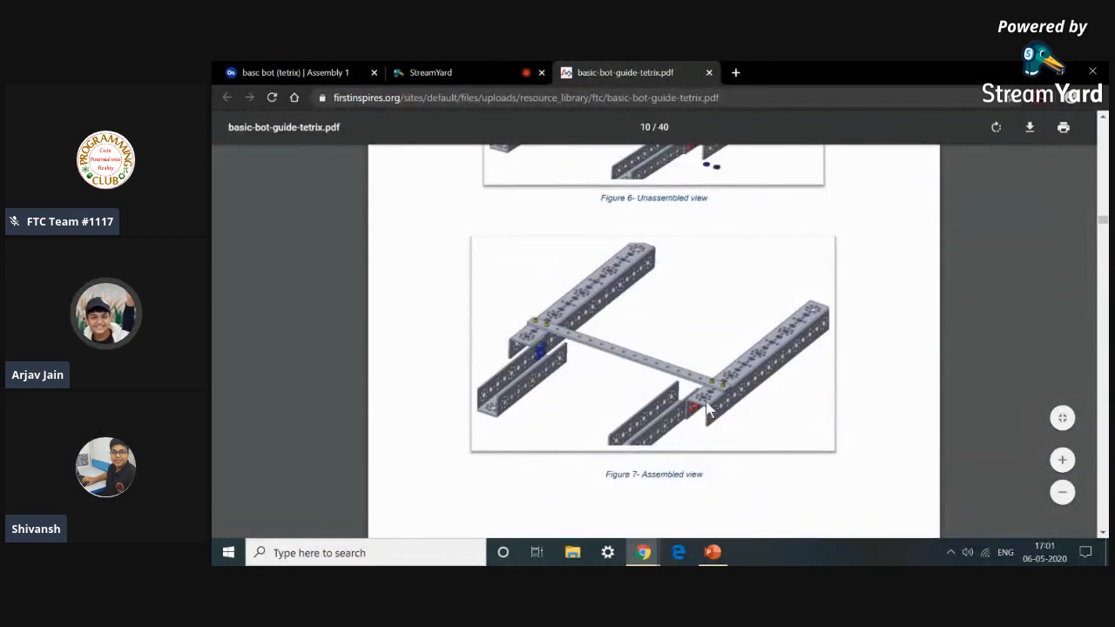
{"action": "left_click", "coordinate": [344, 74]}
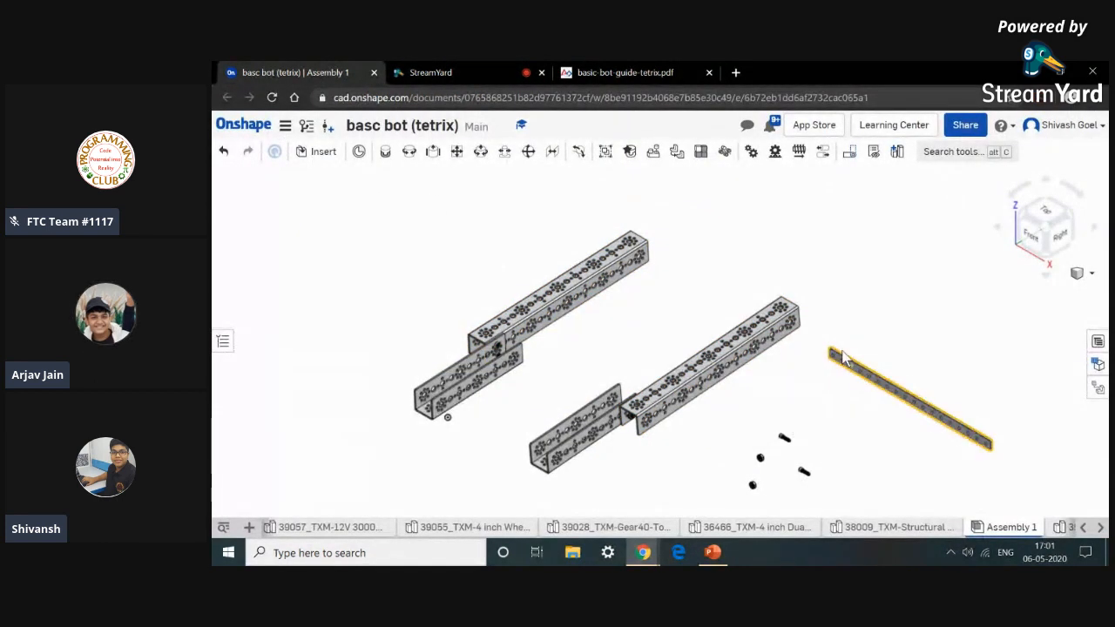
Fasten the flat bar's end hole to a matching hole on top of the first rail.
{"action": "left_click", "coordinate": [387, 154]}
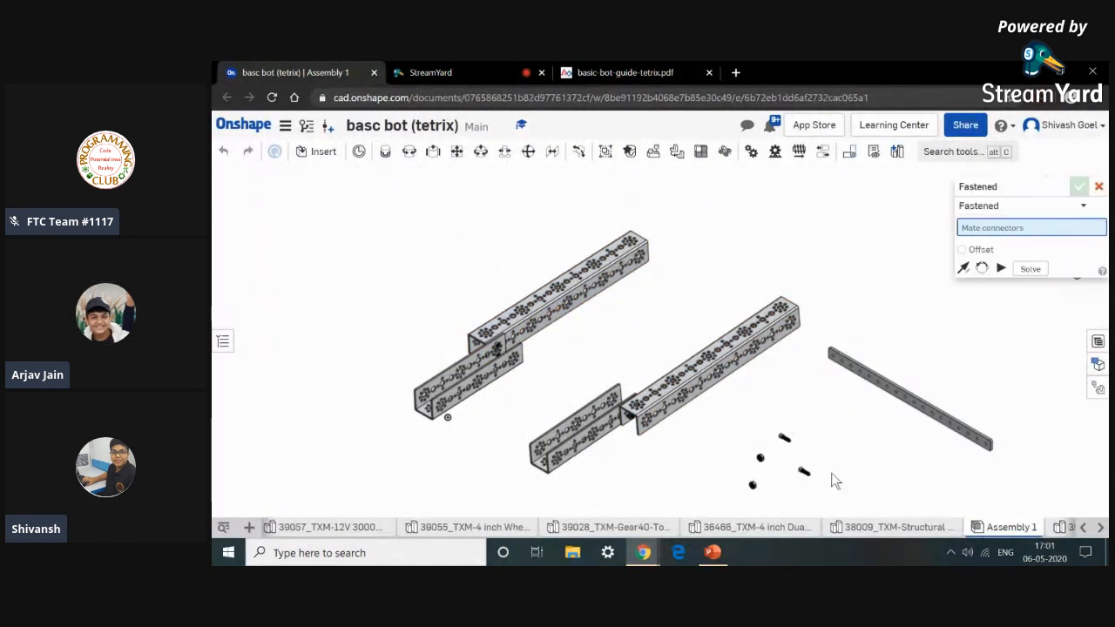
{"action": "scroll", "coordinate": [828, 397], "scroll_direction": "up", "scroll_amount": 2}
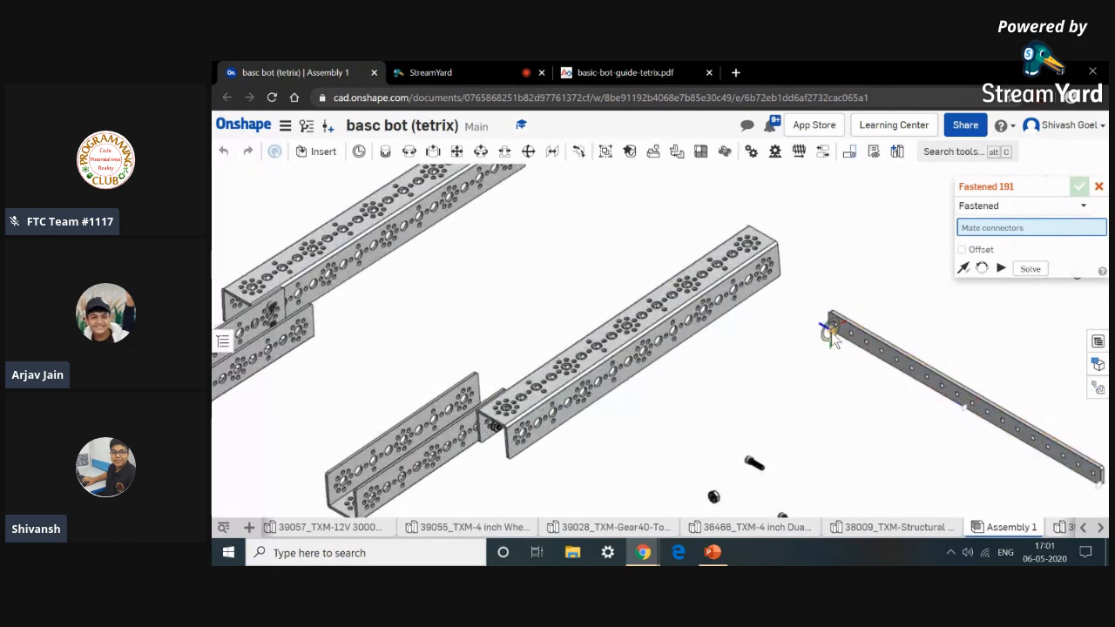
{"action": "scroll", "coordinate": [831, 332], "scroll_direction": "up", "scroll_amount": 2}
{"action": "scroll", "coordinate": [837, 331], "scroll_direction": "up", "scroll_amount": 5}
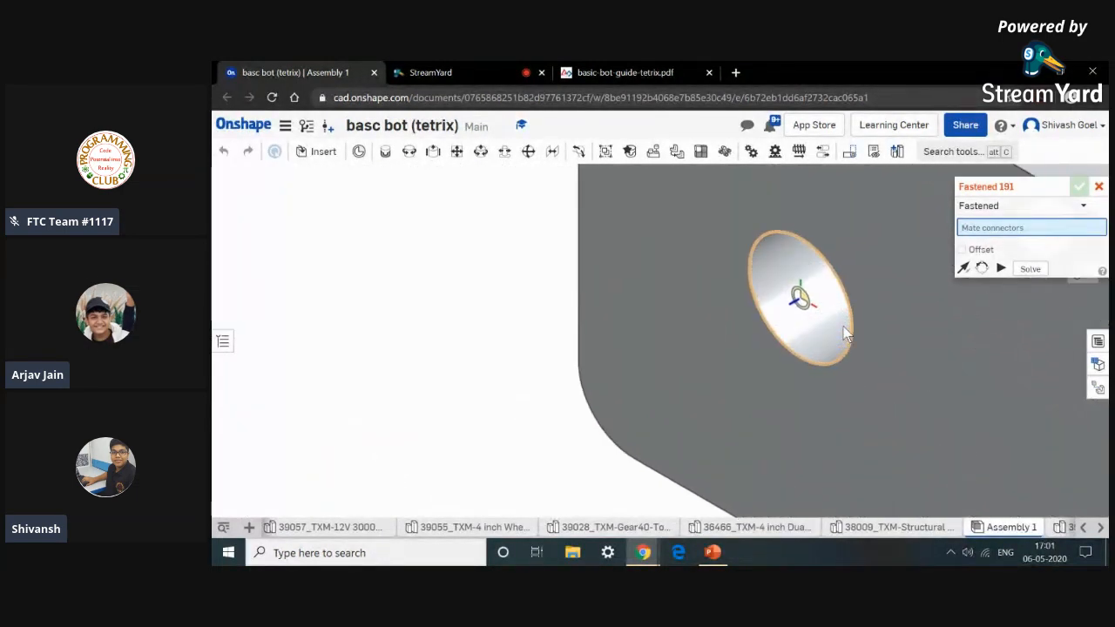
{"action": "left_click", "coordinate": [851, 334]}
{"action": "scroll", "coordinate": [850, 334], "scroll_direction": "down", "scroll_amount": 6}
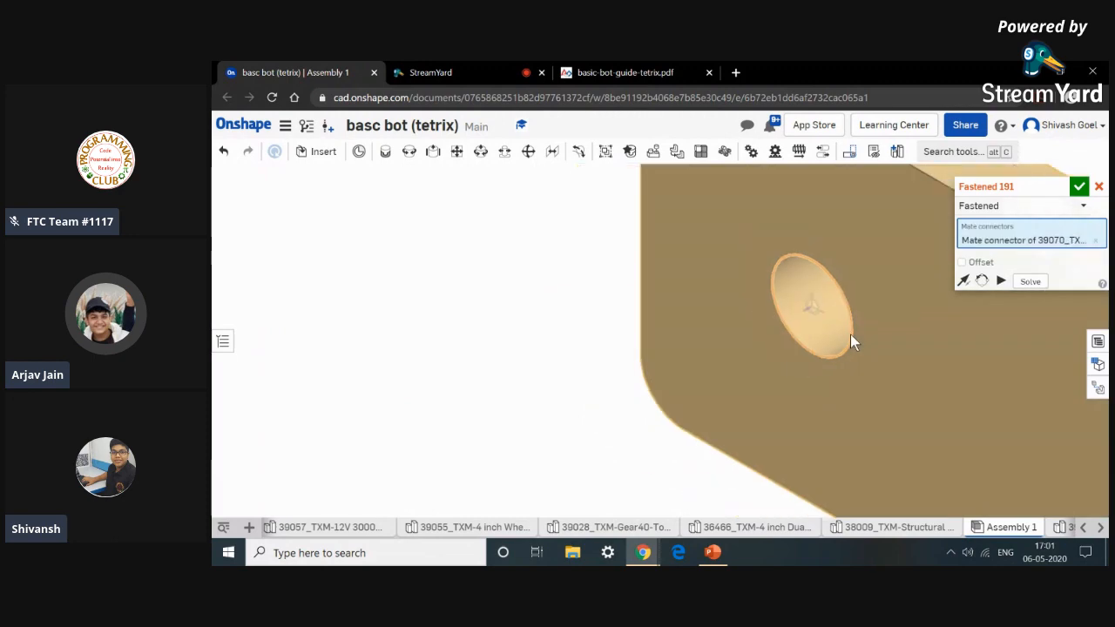
{"action": "scroll", "coordinate": [850, 334], "scroll_direction": "down", "scroll_amount": 5}
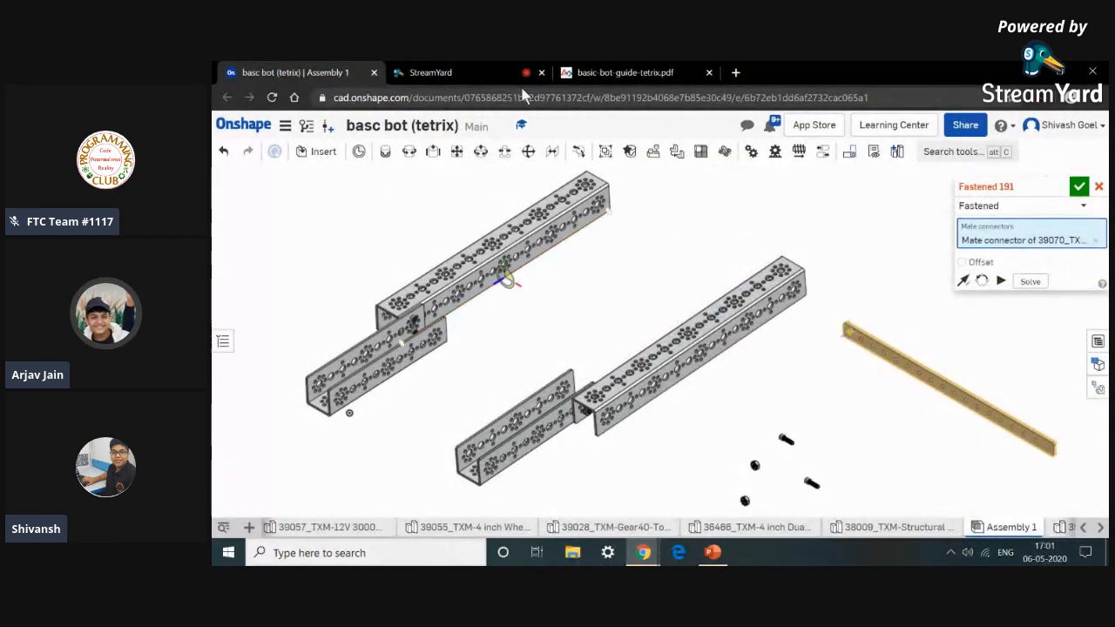
{"action": "left_click", "coordinate": [609, 72]}
{"action": "left_click", "coordinate": [343, 69]}
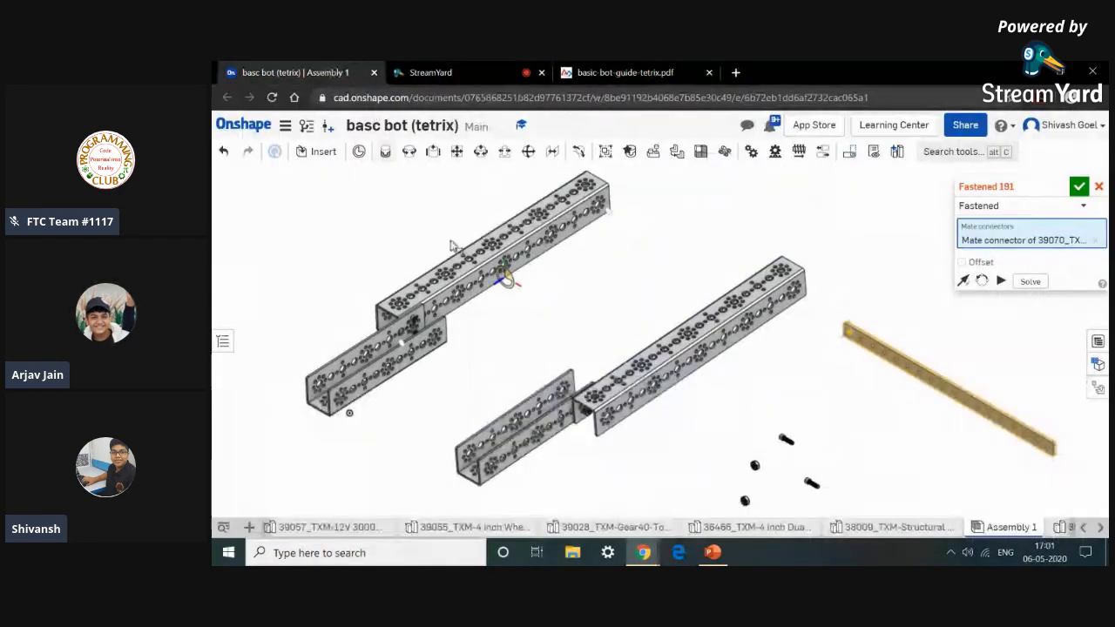
{"action": "scroll", "coordinate": [422, 283], "scroll_direction": "up", "scroll_amount": 10}
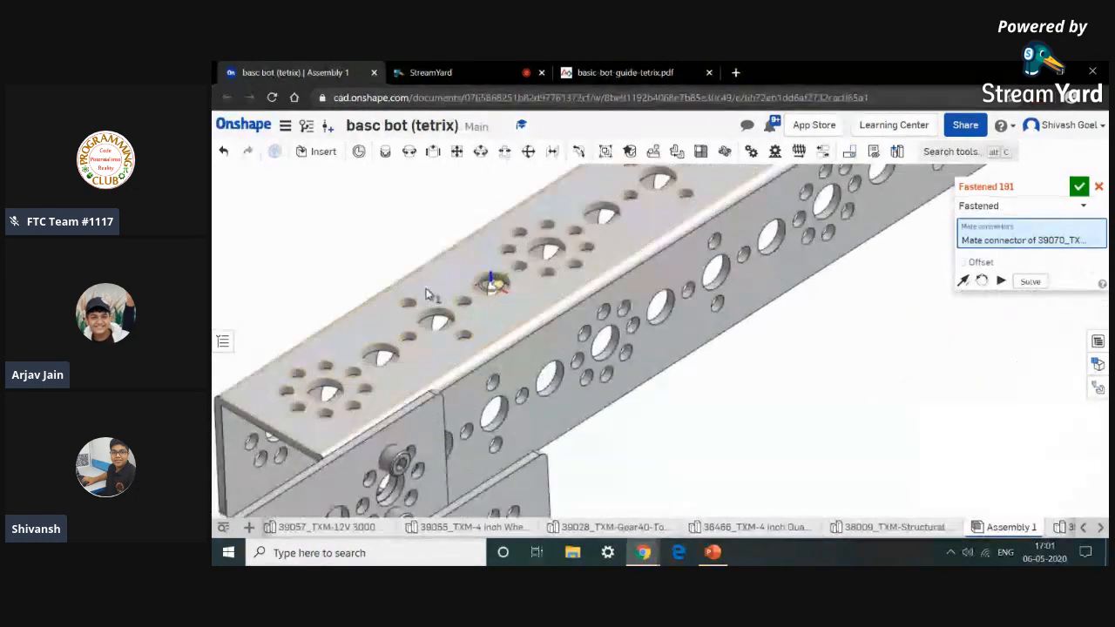
{"action": "scroll", "coordinate": [406, 318], "scroll_direction": "up", "scroll_amount": 5}
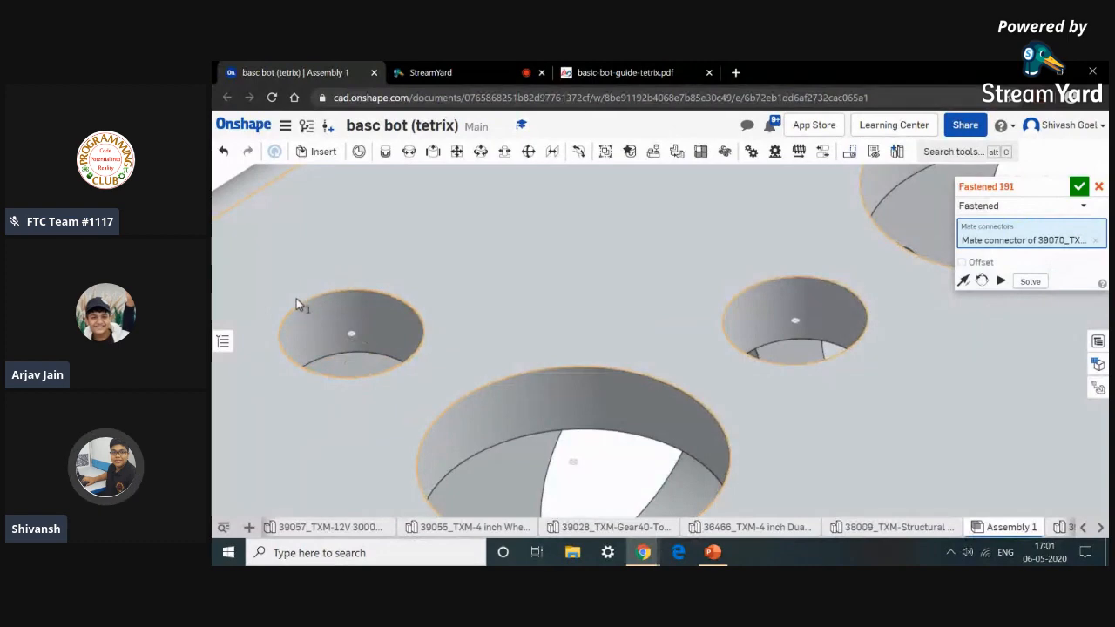
{"action": "left_click", "coordinate": [391, 370]}
{"action": "scroll", "coordinate": [391, 372], "scroll_direction": "down", "scroll_amount": 10}
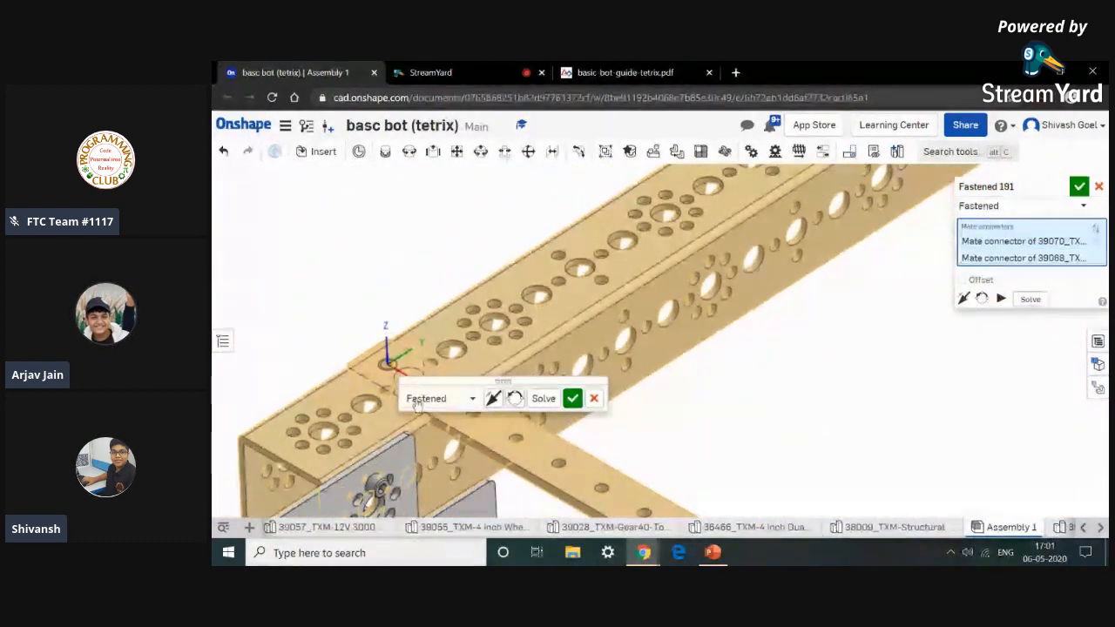
{"action": "scroll", "coordinate": [630, 499], "scroll_direction": "down", "scroll_amount": 2}
{"action": "scroll", "coordinate": [633, 499], "scroll_direction": "down", "scroll_amount": 4}
{"action": "middle_click_drag", "start_coordinate": [633, 499], "coordinate": [647, 368]}
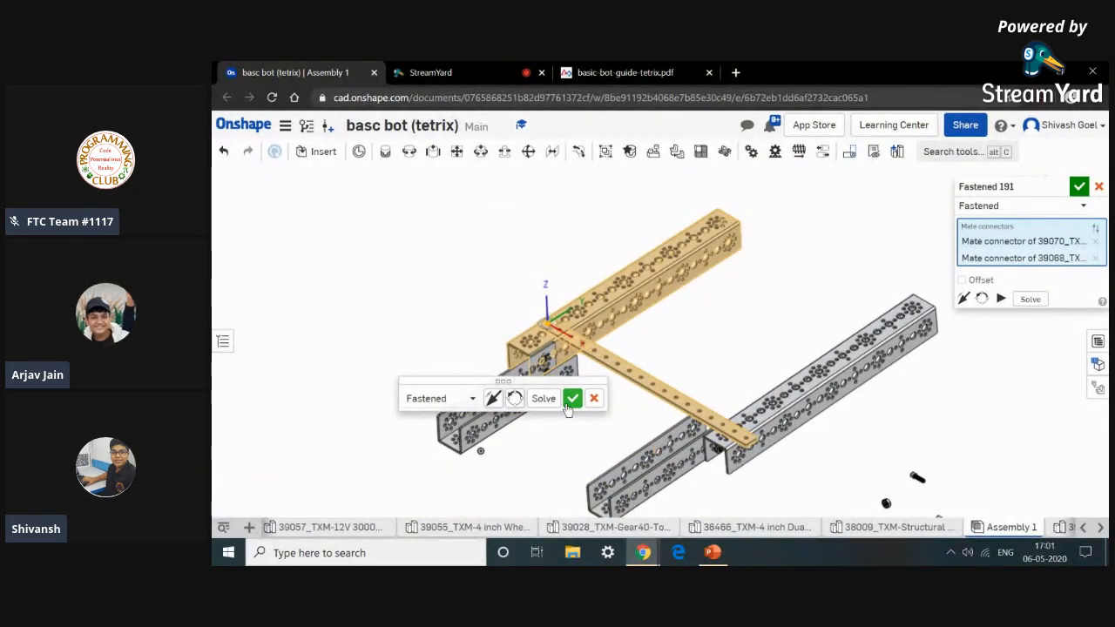
{"action": "scroll", "coordinate": [610, 357], "scroll_direction": "up", "scroll_amount": 5}
{"action": "right_click_drag", "start_coordinate": [610, 351], "coordinate": [686, 322]}
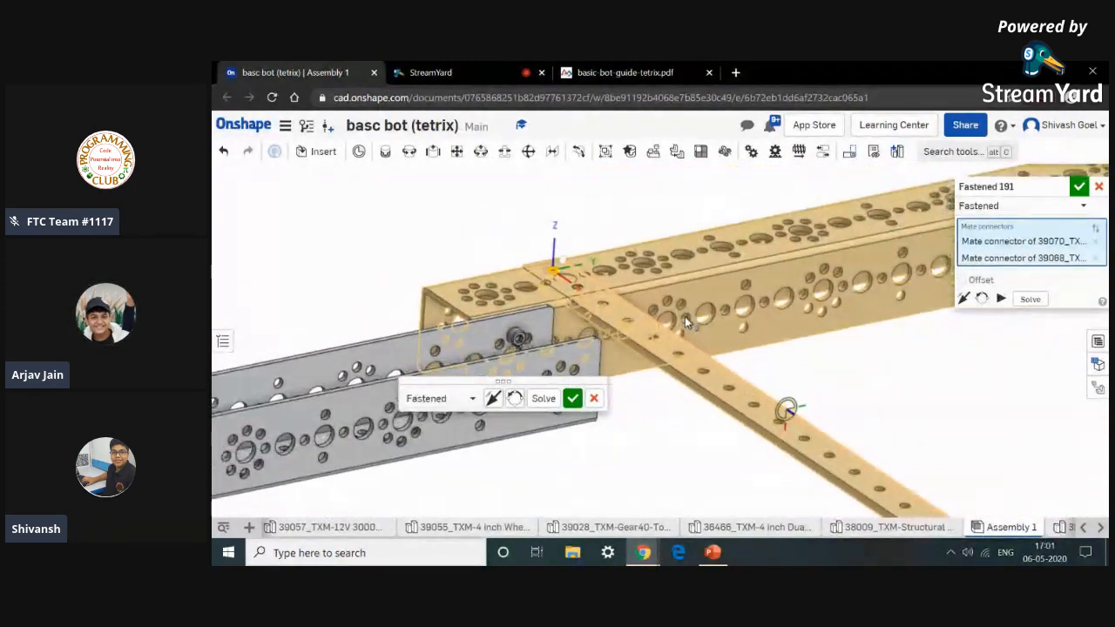
{"action": "scroll", "coordinate": [685, 316], "scroll_direction": "down", "scroll_amount": 4}
{"action": "left_click", "coordinate": [571, 398]}
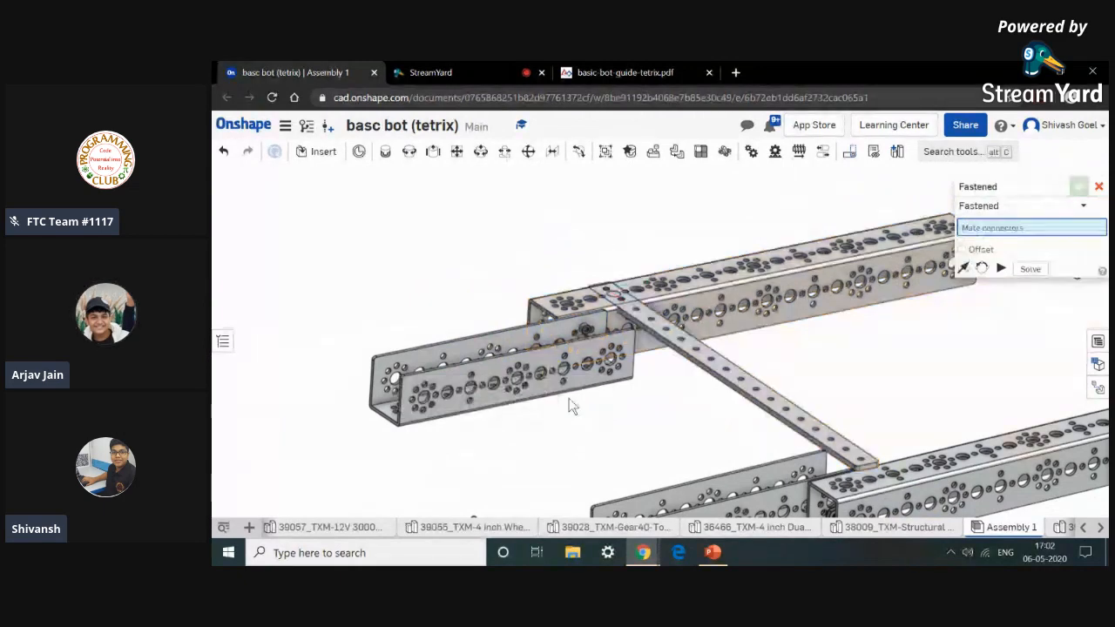
{"action": "scroll", "coordinate": [569, 398], "scroll_direction": "down", "scroll_amount": 5}
{"action": "scroll", "coordinate": [688, 391], "scroll_direction": "up", "scroll_amount": 5}
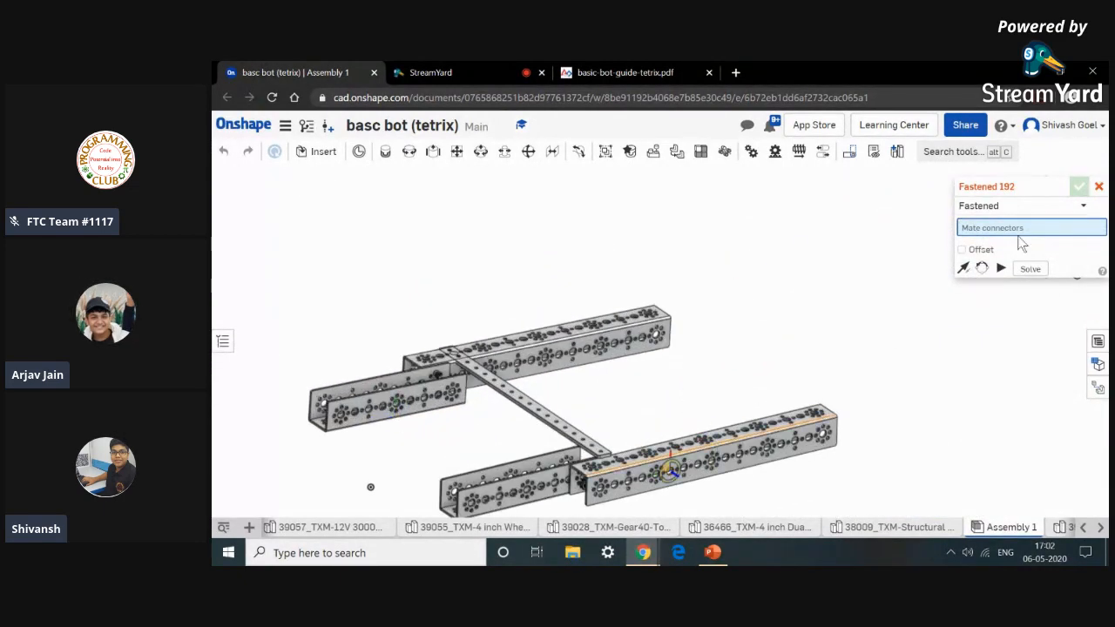
{"action": "left_click", "coordinate": [1099, 187]}
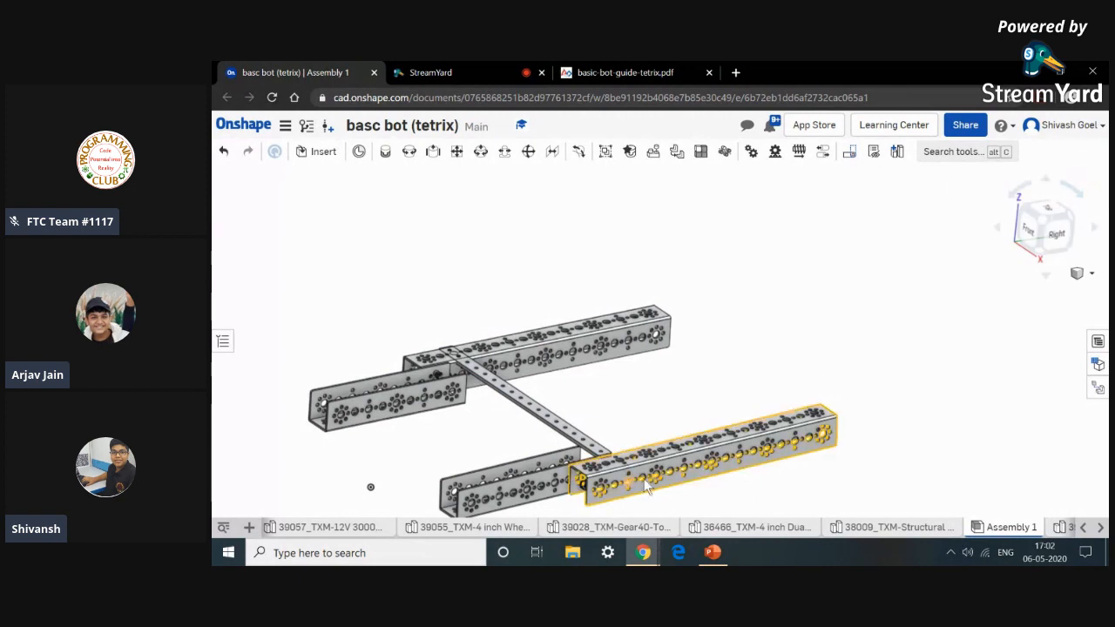
Fasten the flat bar's free end hole to a matching hole on top of the second rail.
{"action": "left_click_drag", "start_coordinate": [788, 480], "coordinate": [929, 481]}
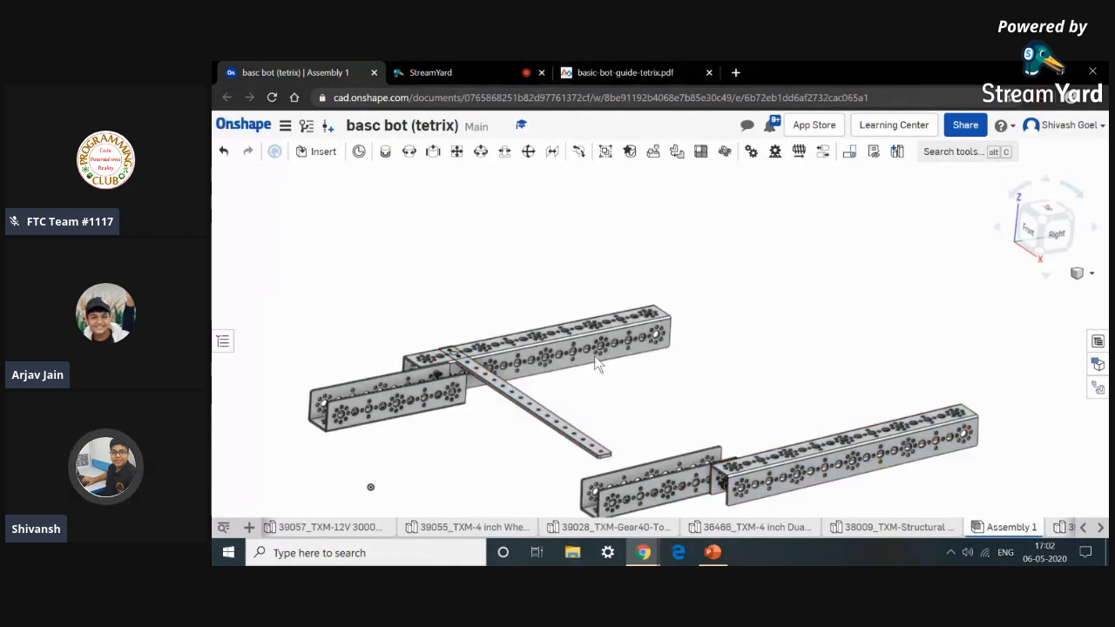
{"action": "right_click_drag", "start_coordinate": [636, 427], "coordinate": [668, 366]}
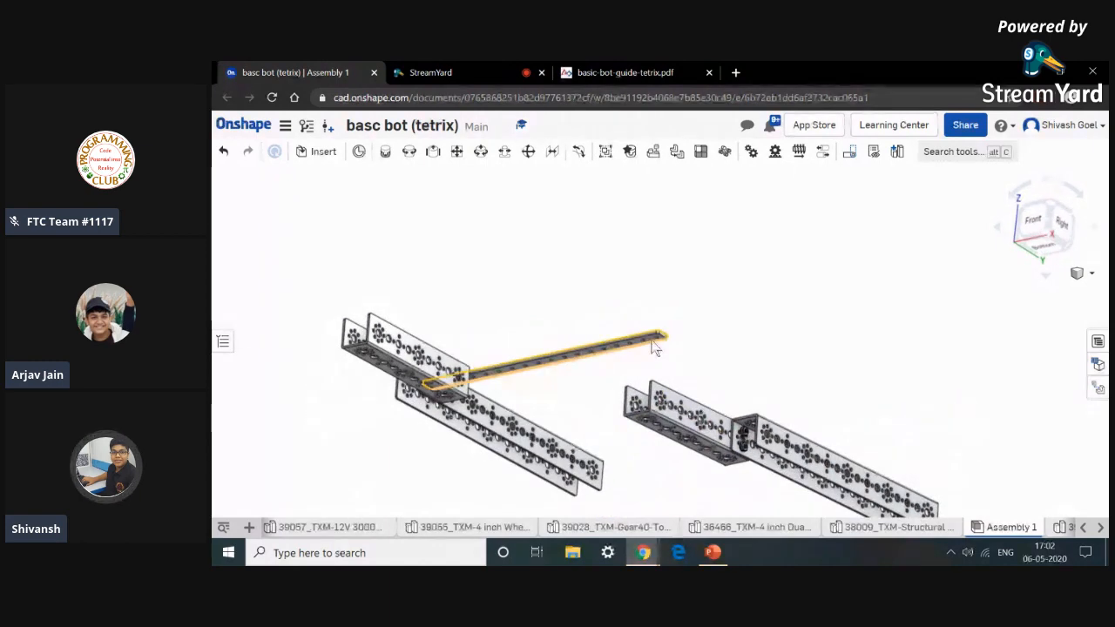
{"action": "scroll", "coordinate": [658, 347], "scroll_direction": "up", "scroll_amount": 5}
{"action": "scroll", "coordinate": [662, 342], "scroll_direction": "up", "scroll_amount": 3}
{"action": "key", "text": "m"}
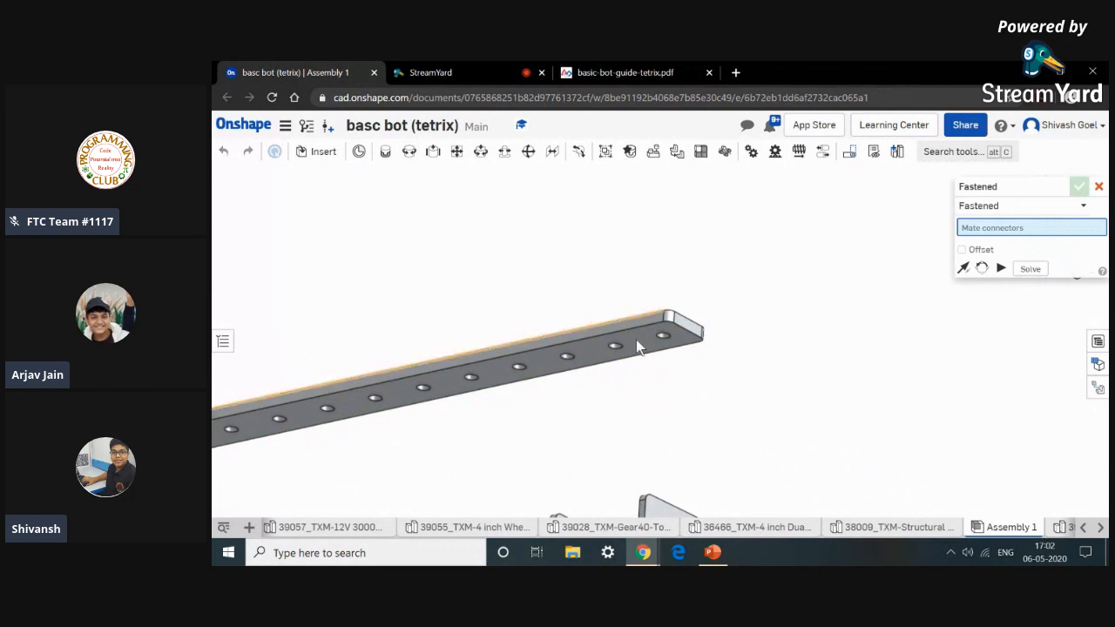
{"action": "scroll", "coordinate": [671, 348], "scroll_direction": "up", "scroll_amount": 8}
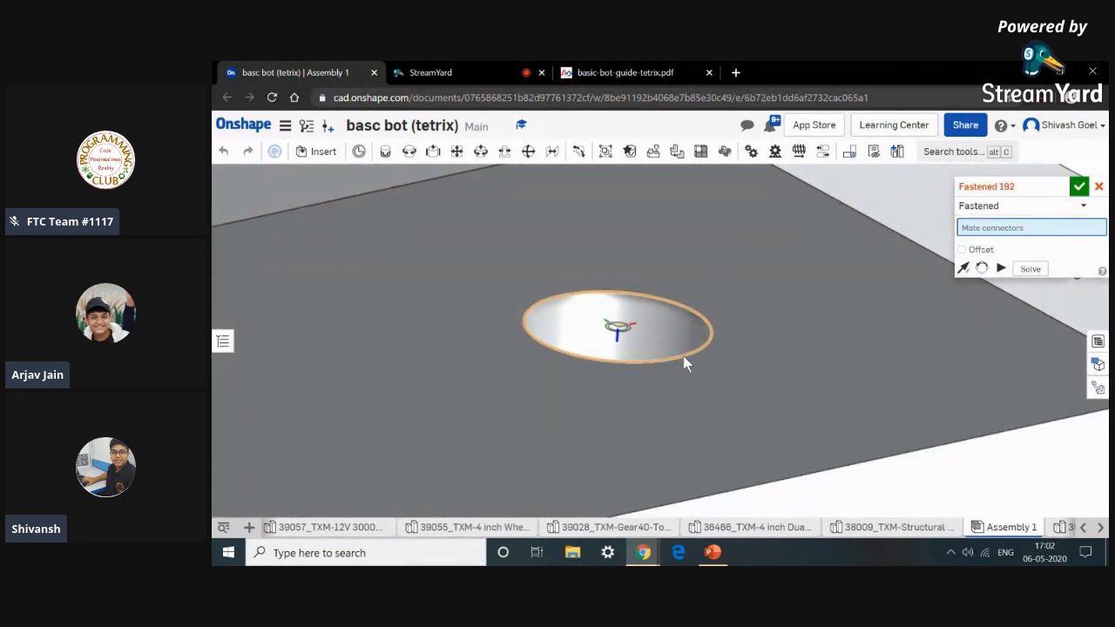
{"action": "left_click", "coordinate": [682, 356]}
{"action": "scroll", "coordinate": [683, 355], "scroll_direction": "down", "scroll_amount": 10}
{"action": "mouse_move", "coordinate": [734, 424]}
{"action": "right_mouse_down"}
{"action": "mouse_move", "coordinate": [722, 473]}
{"action": "mouse_move", "coordinate": [739, 419]}
{"action": "right_mouse_up"}
{"action": "scroll", "coordinate": [772, 449], "scroll_direction": "down", "scroll_amount": 2}
{"action": "middle_click_drag", "start_coordinate": [739, 419], "coordinate": [701, 387]}
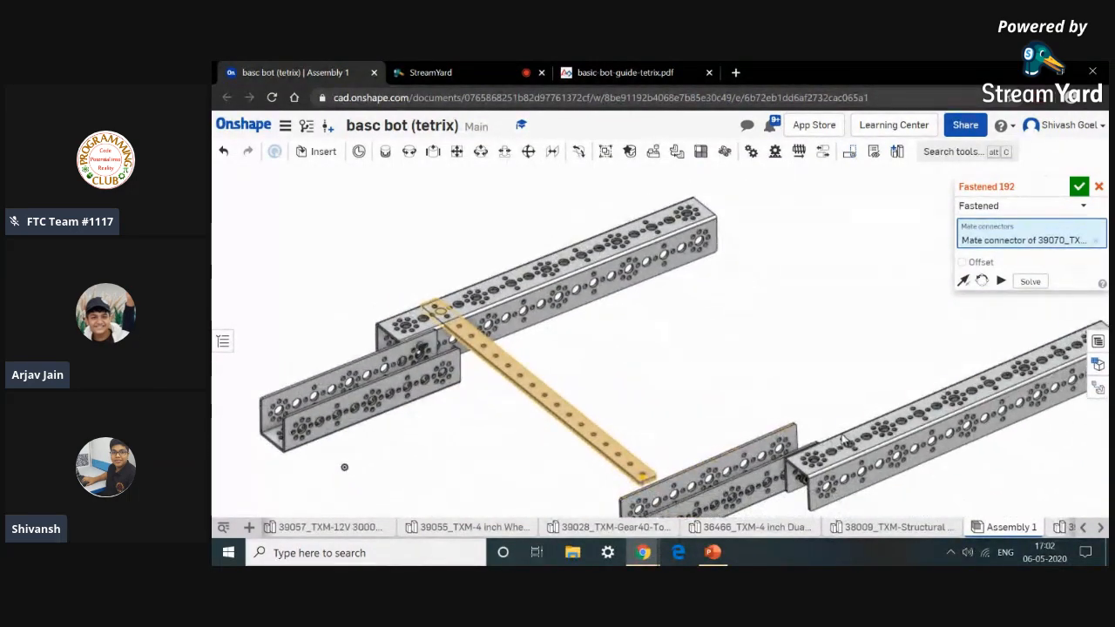
{"action": "scroll", "coordinate": [850, 451], "scroll_direction": "up", "scroll_amount": 2}
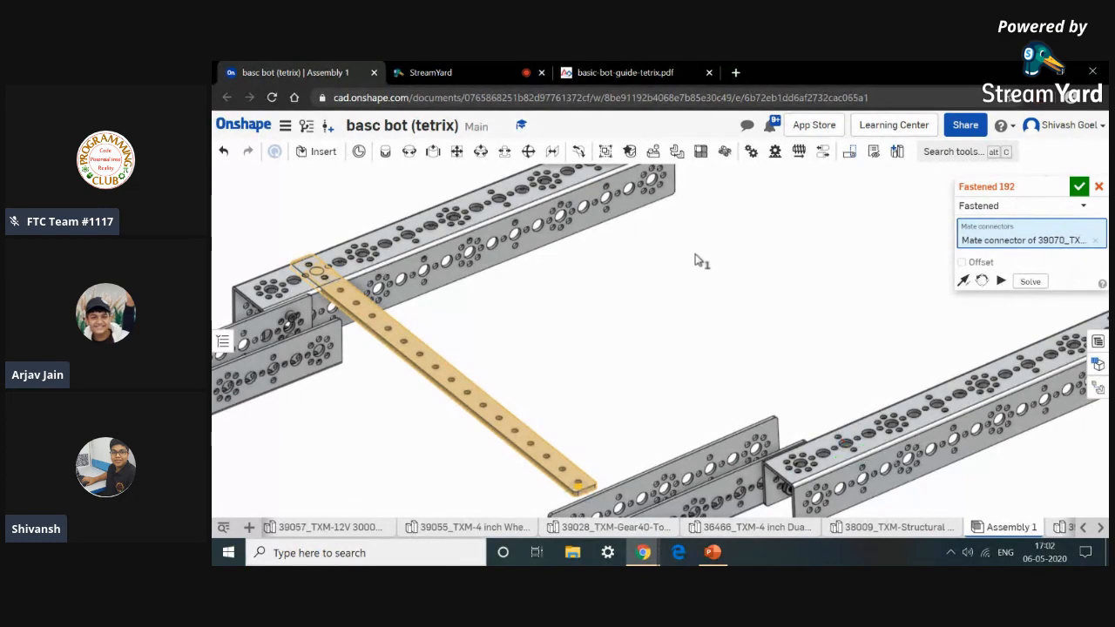
{"action": "scroll", "coordinate": [851, 456], "scroll_direction": "up", "scroll_amount": 10}
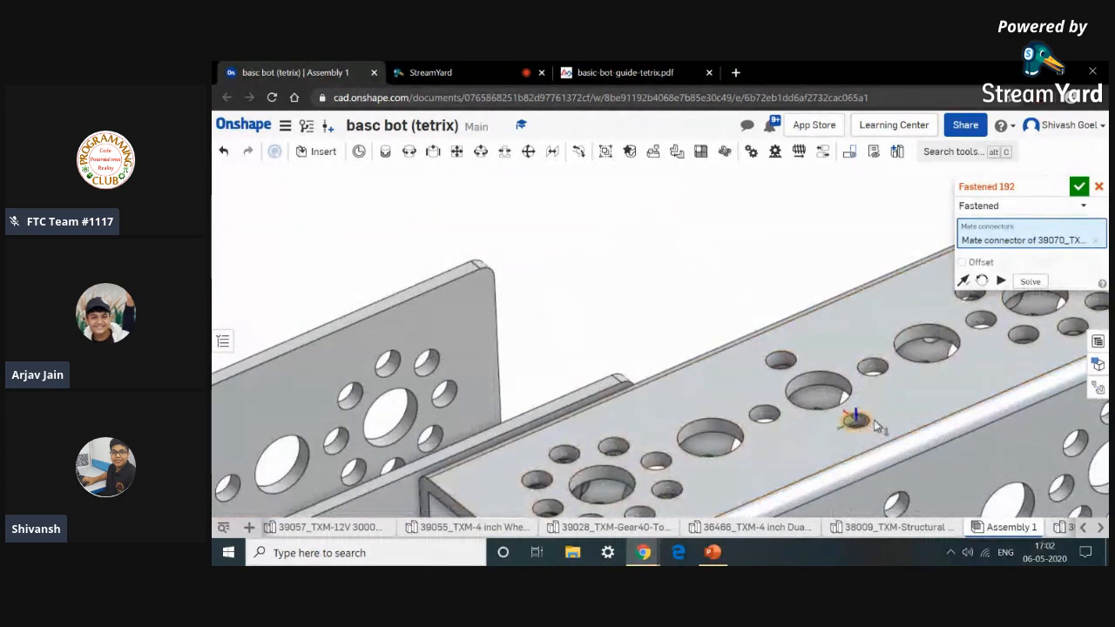
{"action": "scroll", "coordinate": [871, 433], "scroll_direction": "up", "scroll_amount": 10}
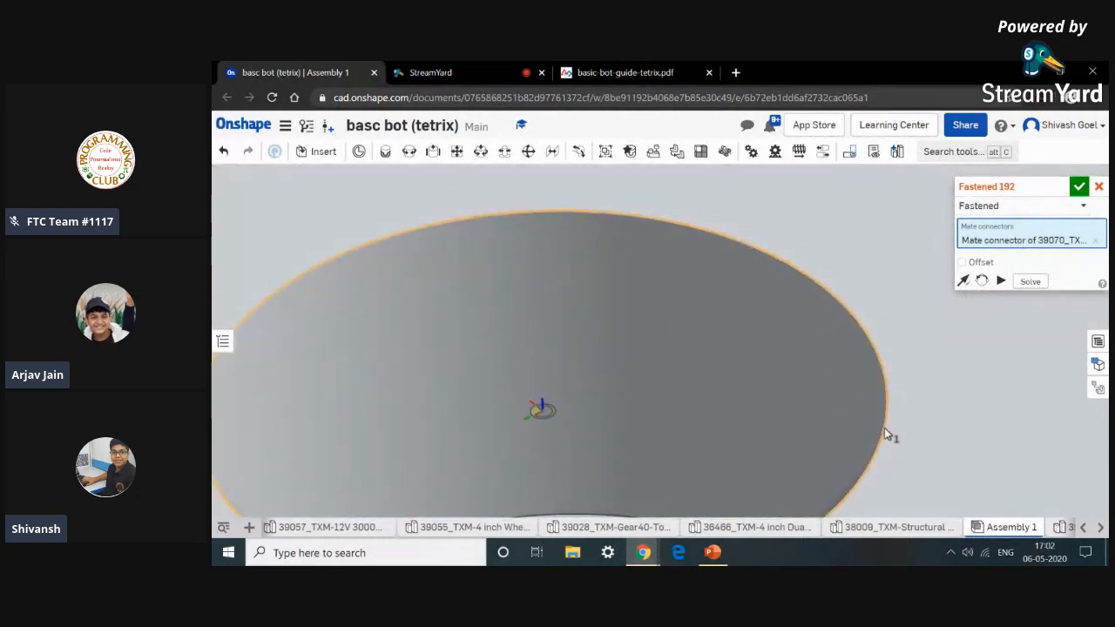
{"action": "scroll", "coordinate": [885, 427], "scroll_direction": "down", "scroll_amount": 5}
{"action": "left_click", "coordinate": [884, 428]}
{"action": "scroll", "coordinate": [884, 428], "scroll_direction": "down", "scroll_amount": 8}
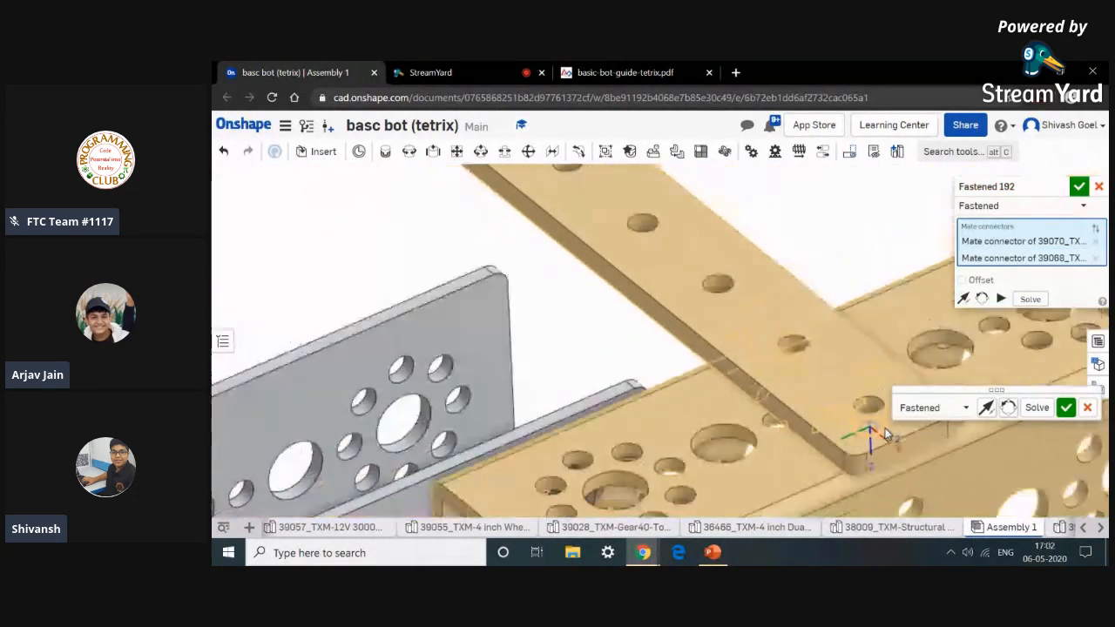
{"action": "scroll", "coordinate": [884, 425], "scroll_direction": "down", "scroll_amount": 3}
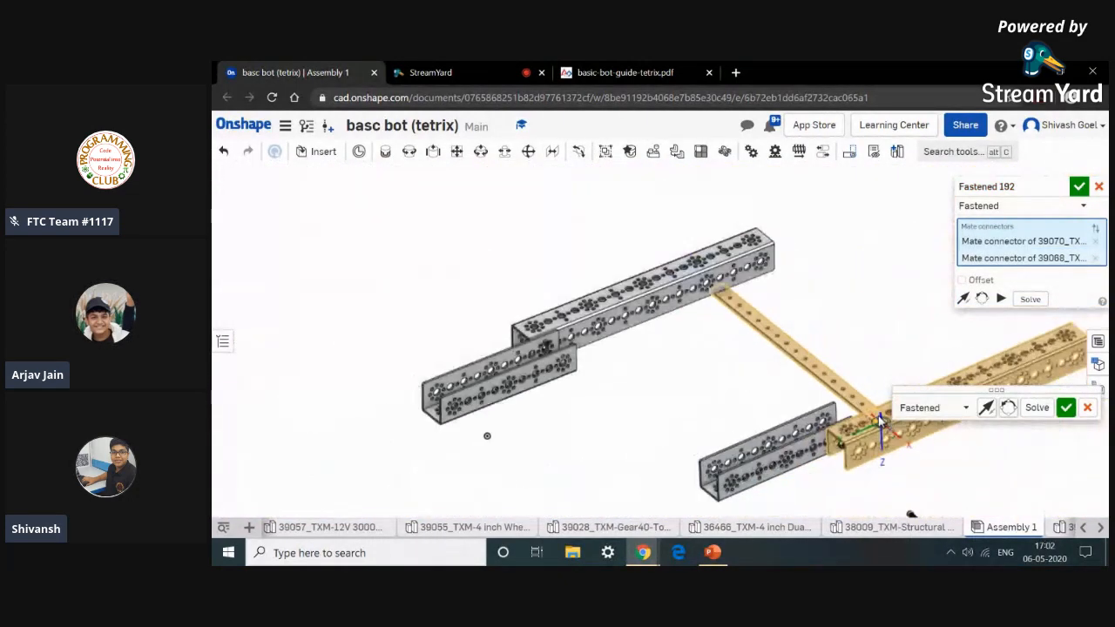
{"action": "left_click", "coordinate": [1080, 186]}
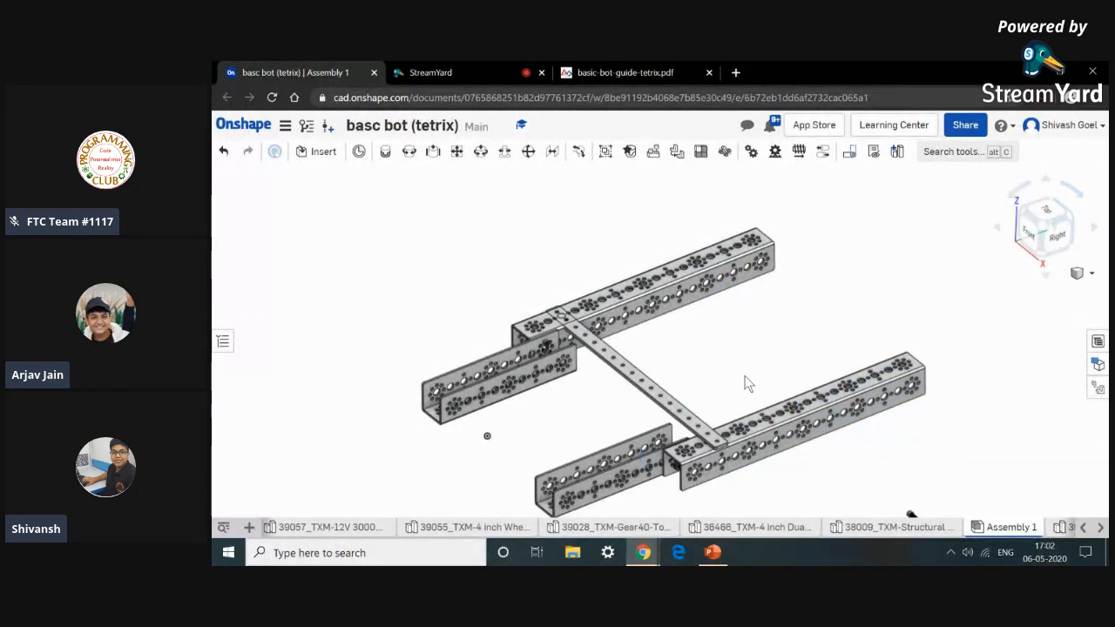
Fasten a 6-32 screw head into the flat bar's end hole over one rail.
{"action": "middle_click_drag", "start_coordinate": [804, 357], "coordinate": [846, 286]}
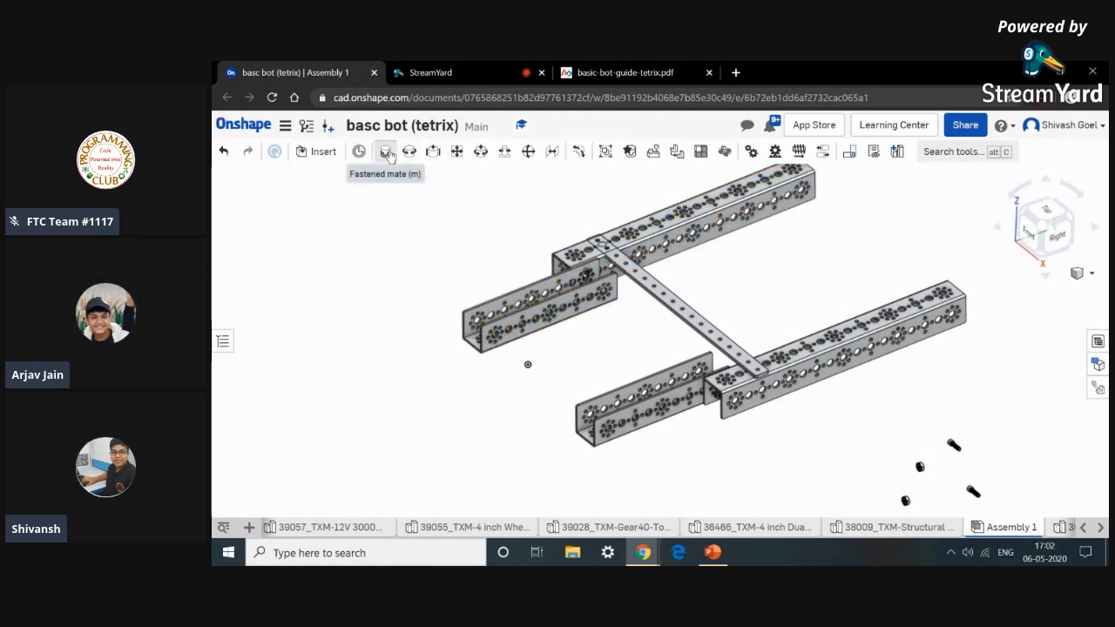
{"action": "left_click", "coordinate": [360, 151]}
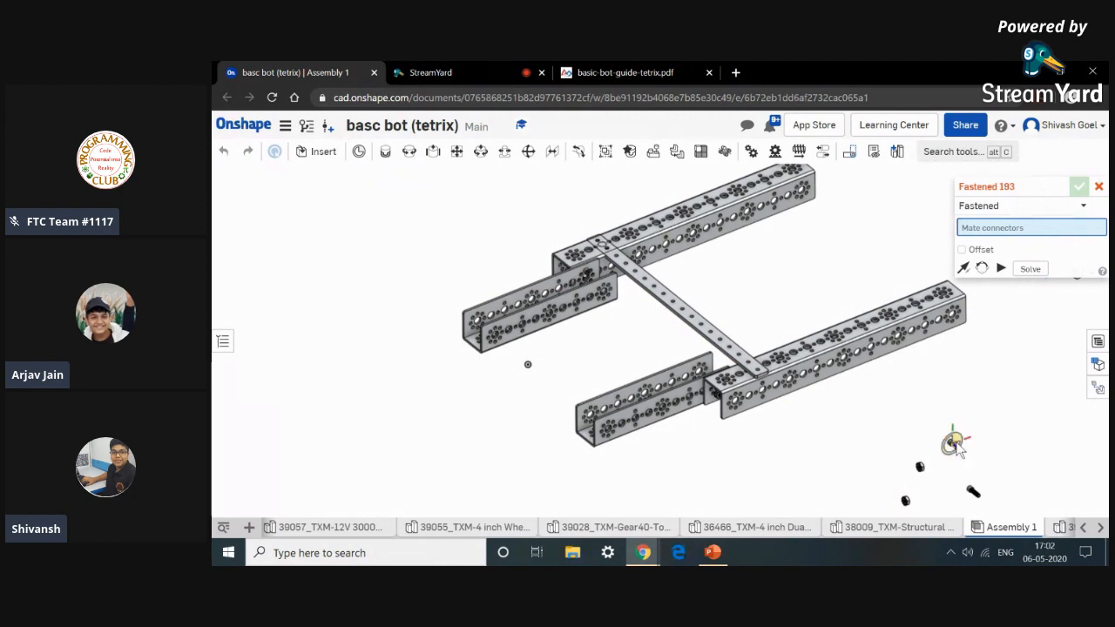
{"action": "scroll", "coordinate": [954, 446], "scroll_direction": "up", "scroll_amount": 10}
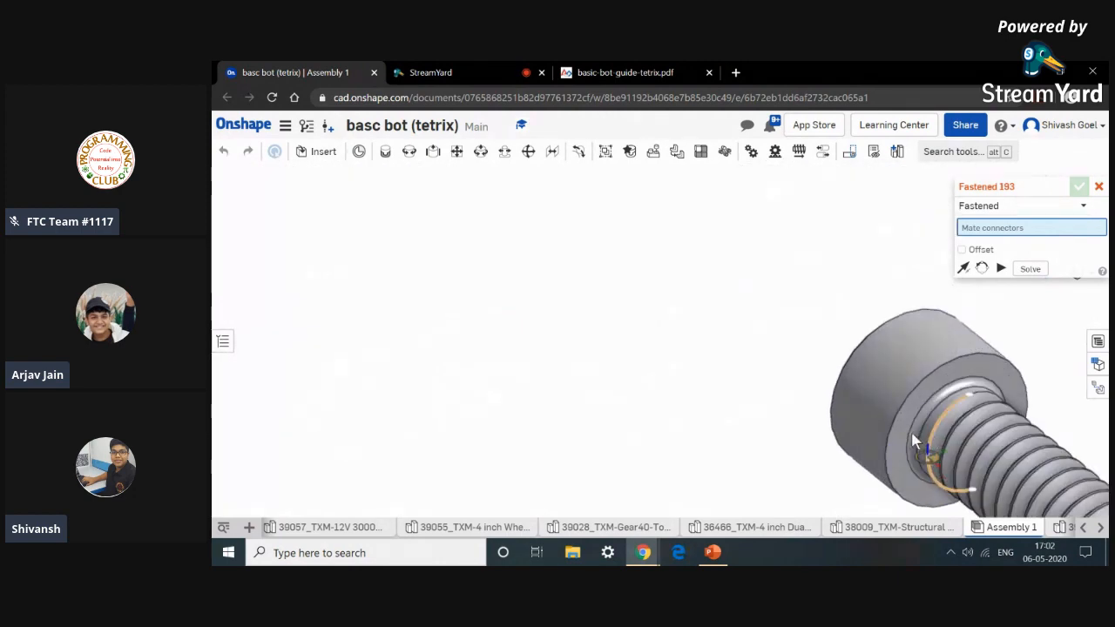
{"action": "scroll", "coordinate": [917, 438], "scroll_direction": "up", "scroll_amount": 5}
{"action": "left_click", "coordinate": [917, 425]}
{"action": "scroll", "coordinate": [917, 425], "scroll_direction": "down", "scroll_amount": 10}
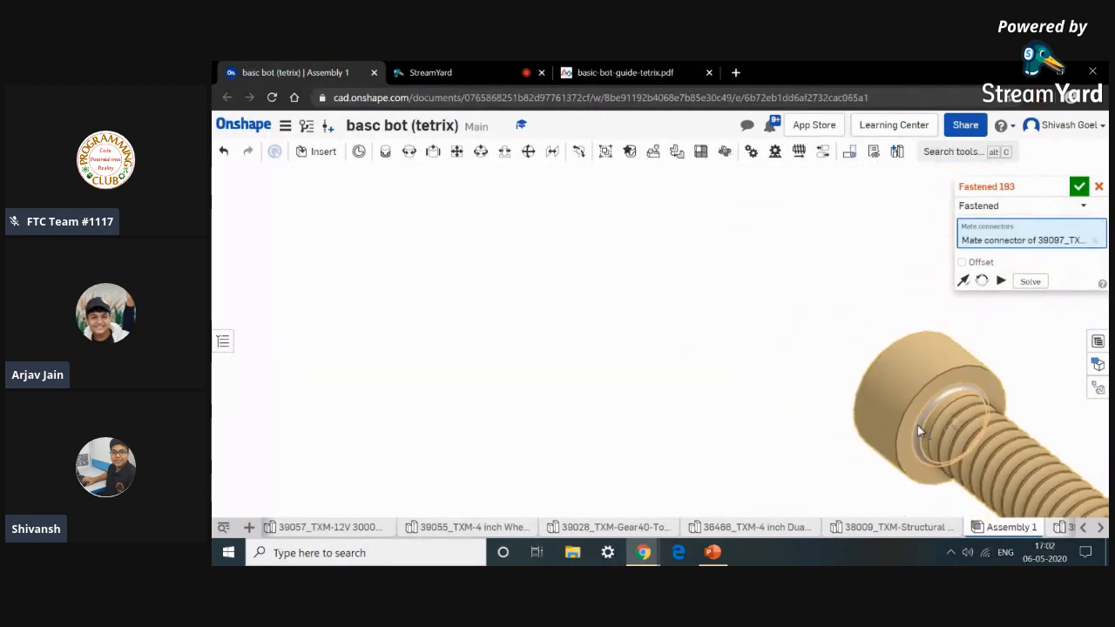
{"action": "scroll", "coordinate": [740, 438], "scroll_direction": "down", "scroll_amount": 3}
{"action": "scroll", "coordinate": [458, 296], "scroll_direction": "up", "scroll_amount": 12}
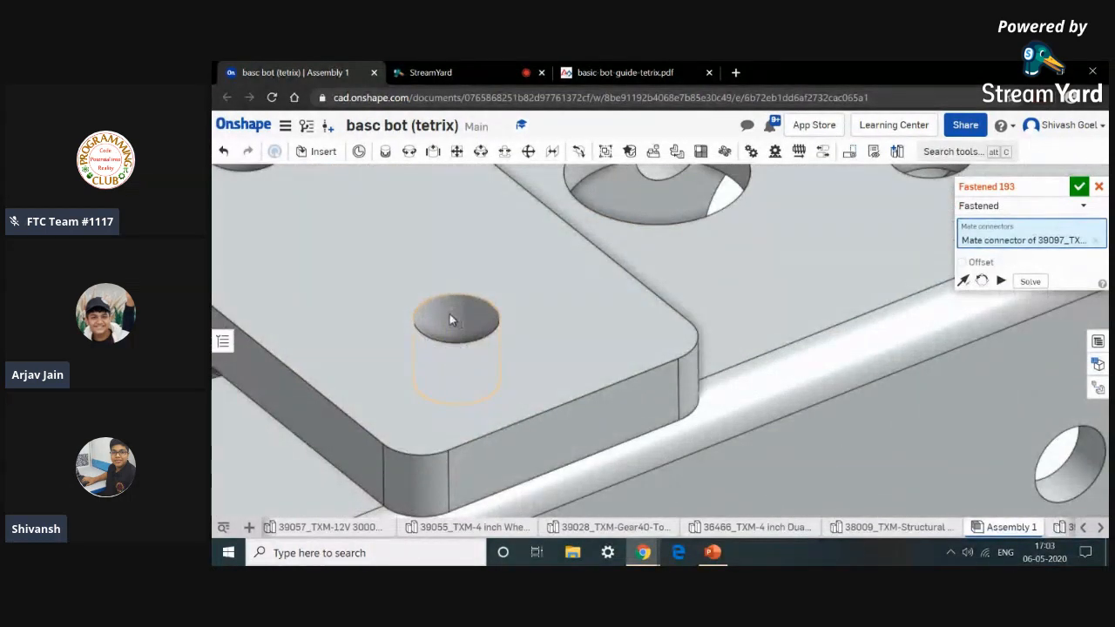
{"action": "left_click", "coordinate": [451, 319]}
{"action": "left_click", "coordinate": [628, 342]}
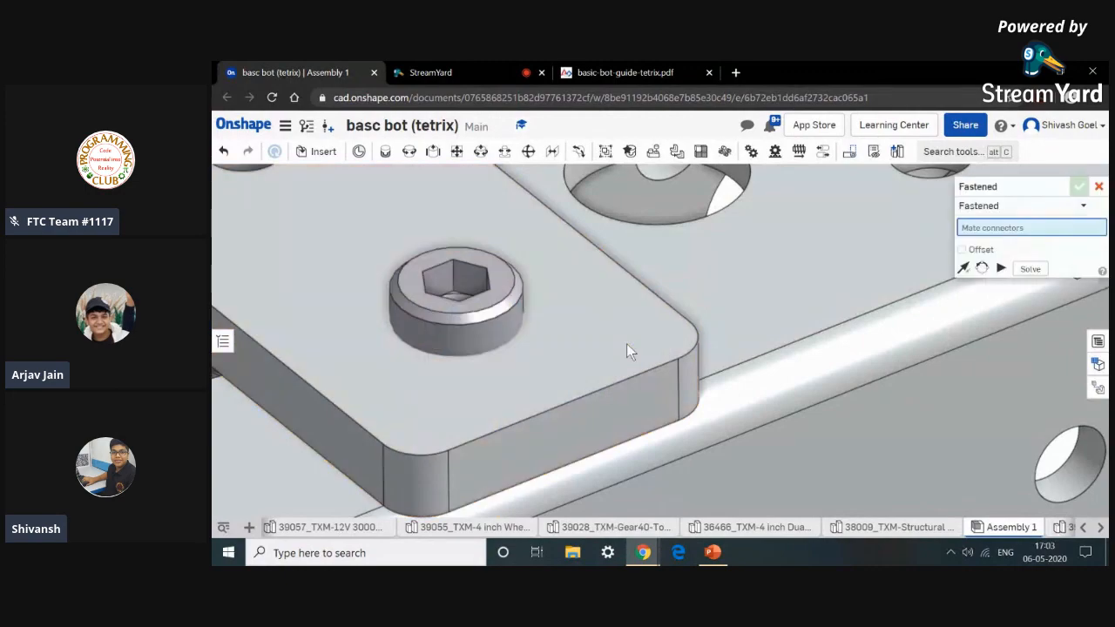
Fasten the second 6-32 screw into the flat bar's hole at the other rail joint.
{"action": "scroll", "coordinate": [627, 343], "scroll_direction": "down", "scroll_amount": 10}
{"action": "scroll", "coordinate": [857, 400], "scroll_direction": "up", "scroll_amount": 2}
{"action": "scroll", "coordinate": [859, 406], "scroll_direction": "down", "scroll_amount": 5}
{"action": "scroll", "coordinate": [908, 456], "scroll_direction": "up", "scroll_amount": 10}
{"action": "scroll", "coordinate": [891, 468], "scroll_direction": "up", "scroll_amount": 10}
{"action": "left_click", "coordinate": [883, 441]}
{"action": "scroll", "coordinate": [881, 443], "scroll_direction": "down", "scroll_amount": 10}
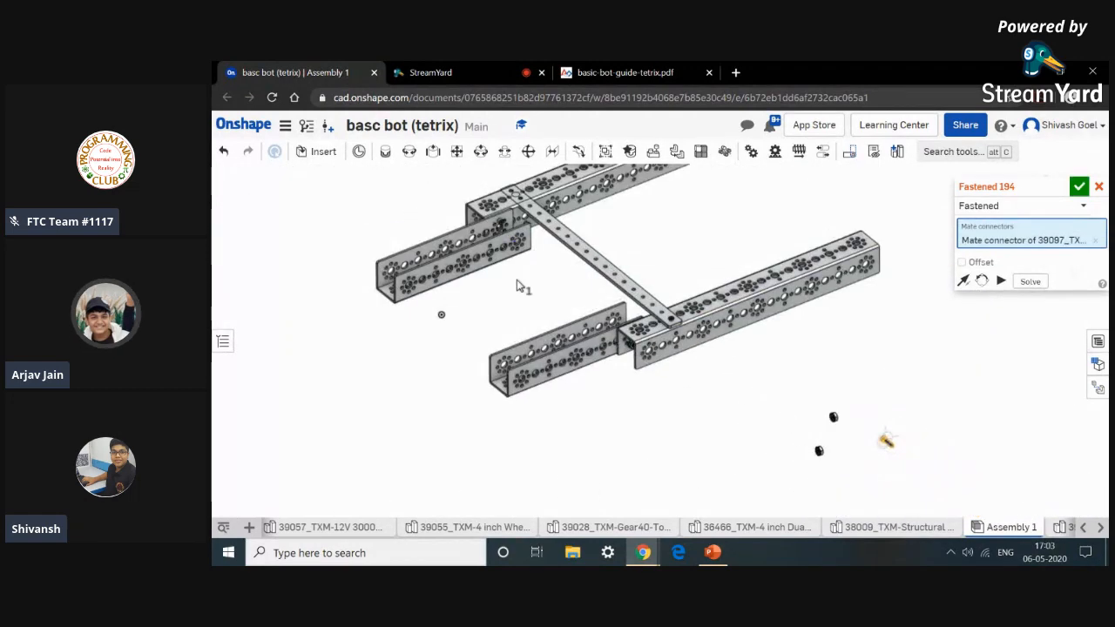
{"action": "scroll", "coordinate": [523, 292], "scroll_direction": "up", "scroll_amount": 10}
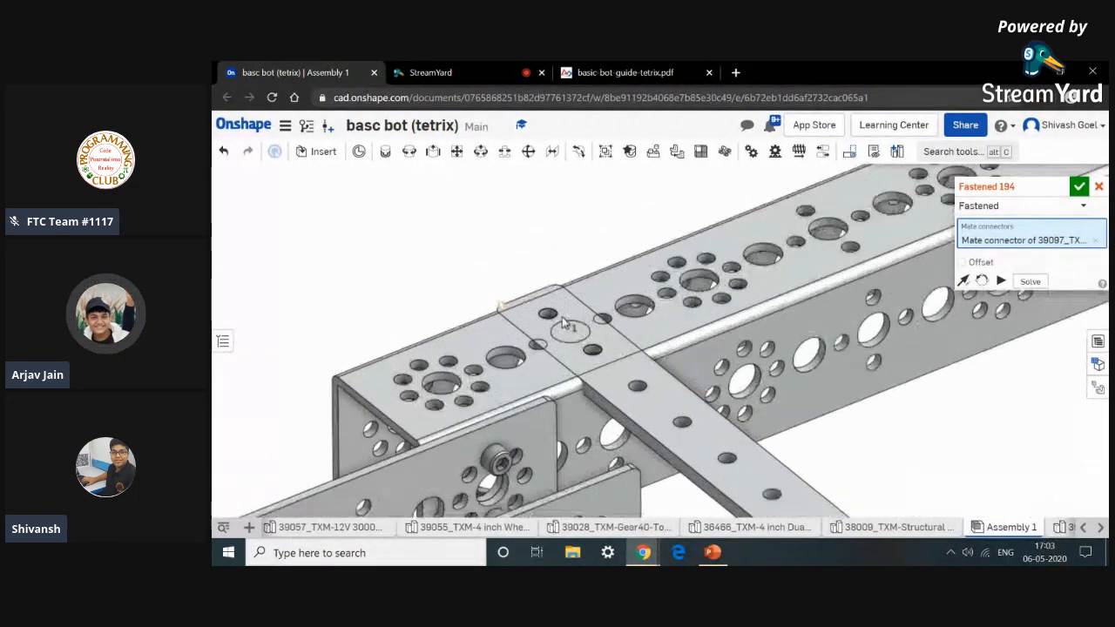
{"action": "scroll", "coordinate": [563, 324], "scroll_direction": "up", "scroll_amount": 8}
{"action": "left_click", "coordinate": [534, 323]}
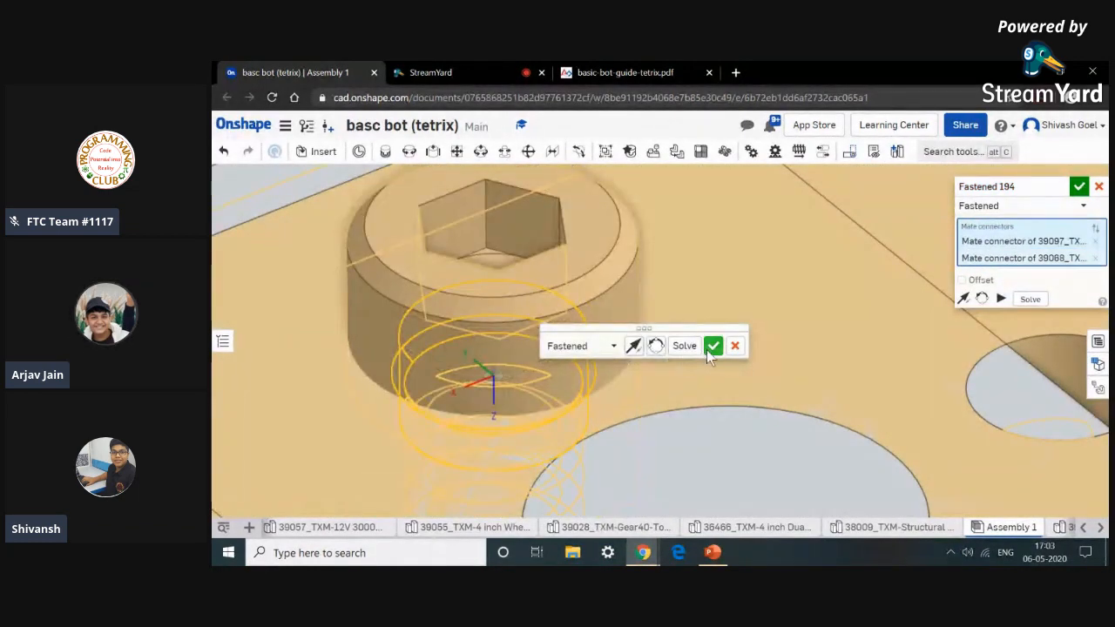
{"action": "left_click", "coordinate": [713, 346]}
Add a revolute mate seating a keps nut onto the threaded end of a screw beneath the rail.
{"action": "scroll", "coordinate": [706, 349], "scroll_direction": "down", "scroll_amount": 15}
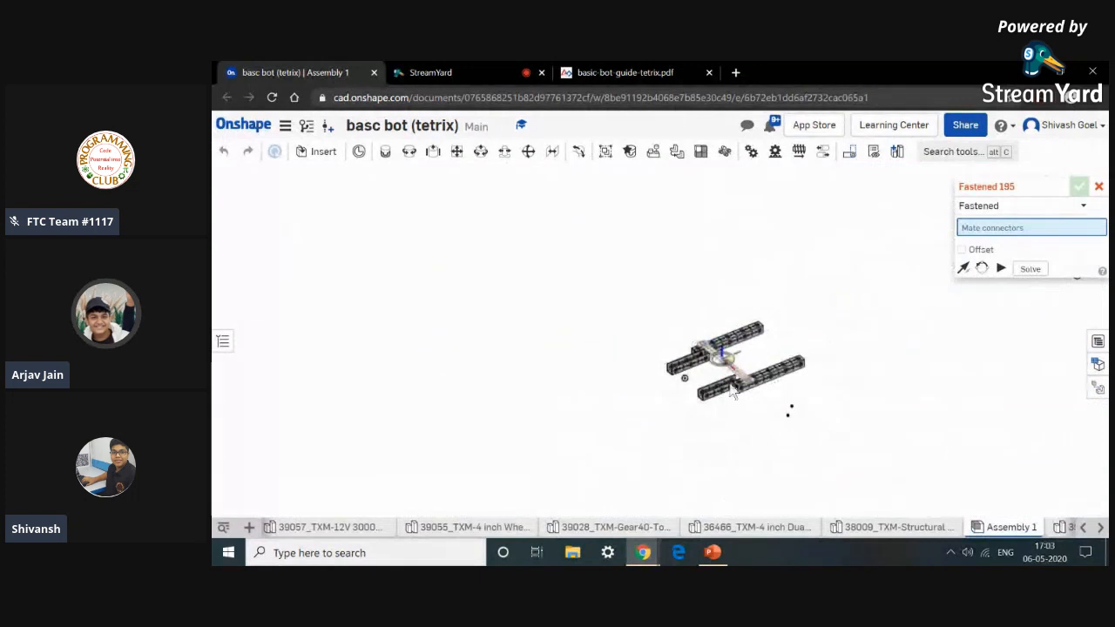
{"action": "scroll", "coordinate": [742, 432], "scroll_direction": "up", "scroll_amount": 5}
{"action": "scroll", "coordinate": [751, 430], "scroll_direction": "down", "scroll_amount": 2}
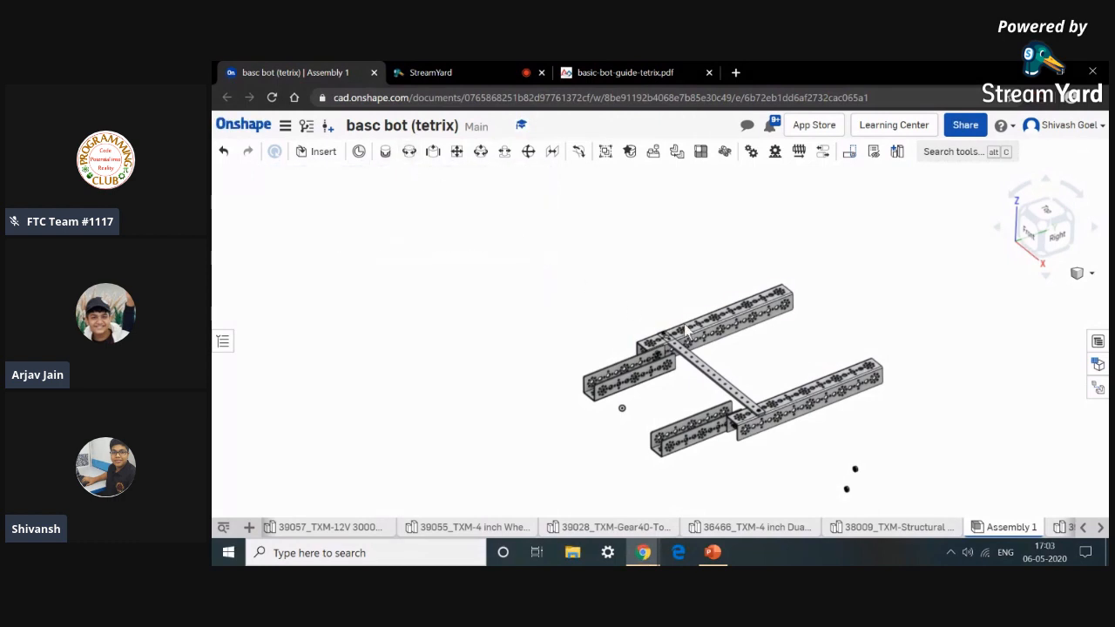
{"action": "scroll", "coordinate": [869, 471], "scroll_direction": "up", "scroll_amount": 2}
{"action": "scroll", "coordinate": [849, 472], "scroll_direction": "up", "scroll_amount": 6}
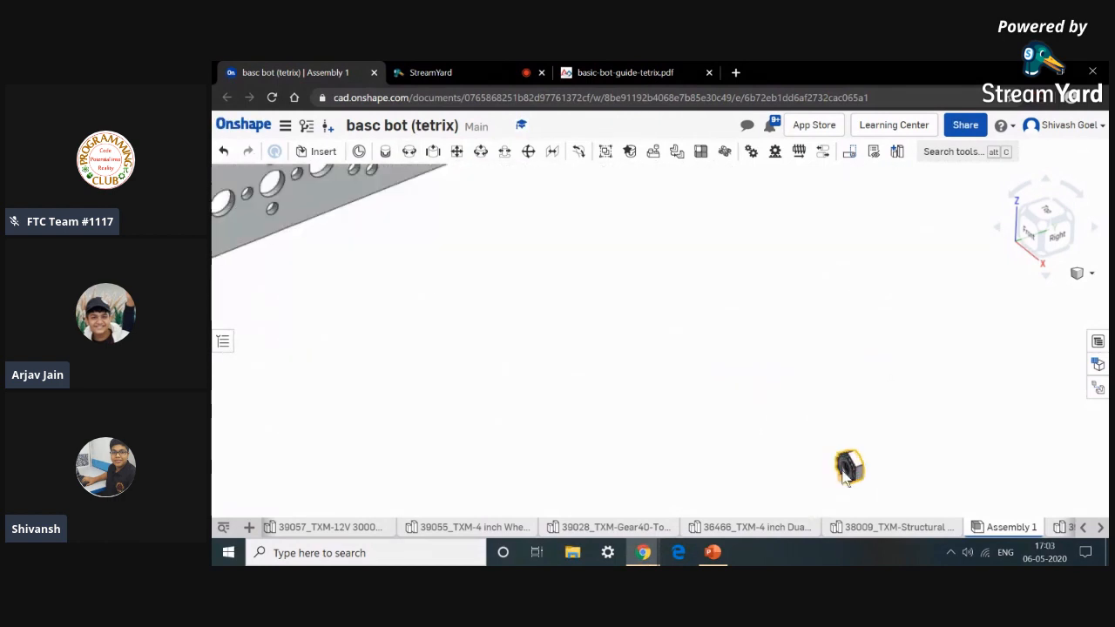
{"action": "scroll", "coordinate": [867, 399], "scroll_direction": "up", "scroll_amount": 5}
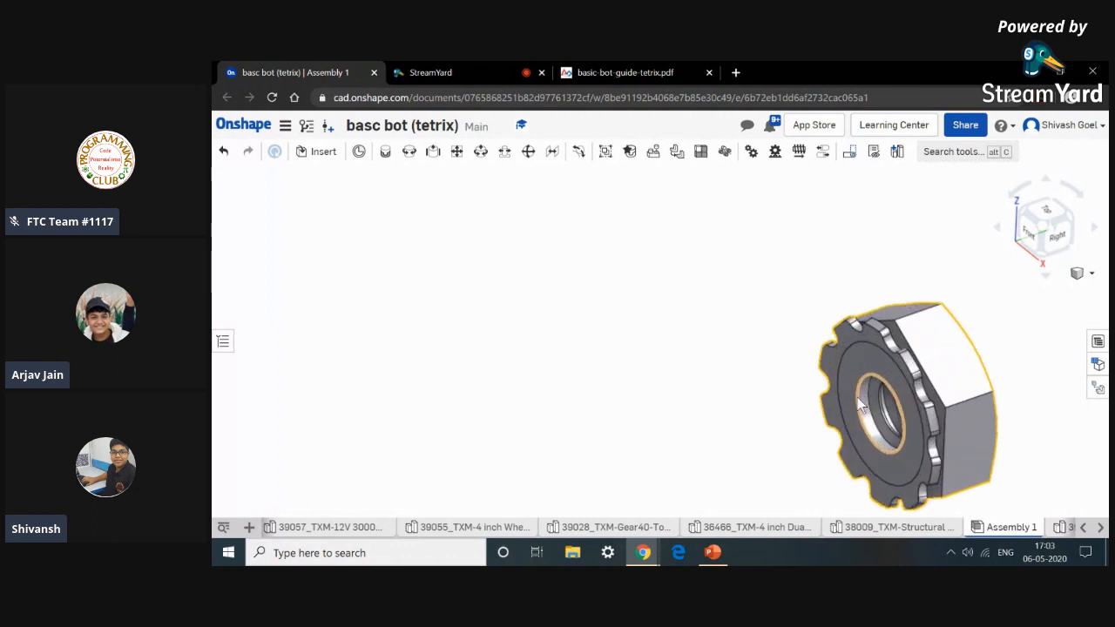
{"action": "left_click", "coordinate": [409, 152]}
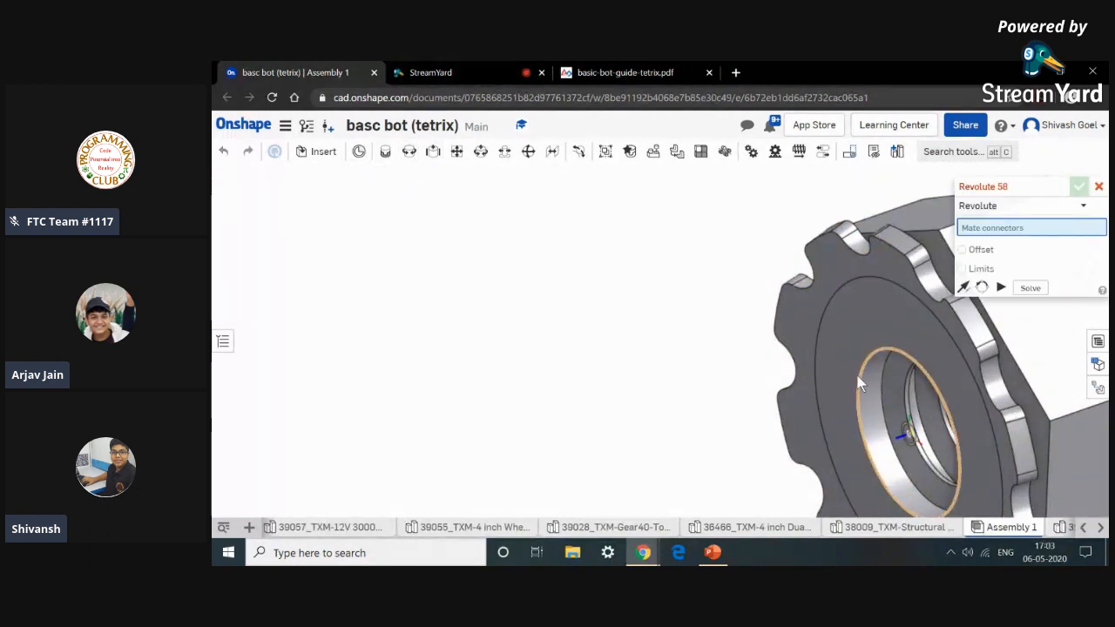
{"action": "left_click", "coordinate": [804, 327]}
{"action": "scroll", "coordinate": [804, 326], "scroll_direction": "up", "scroll_amount": 6}
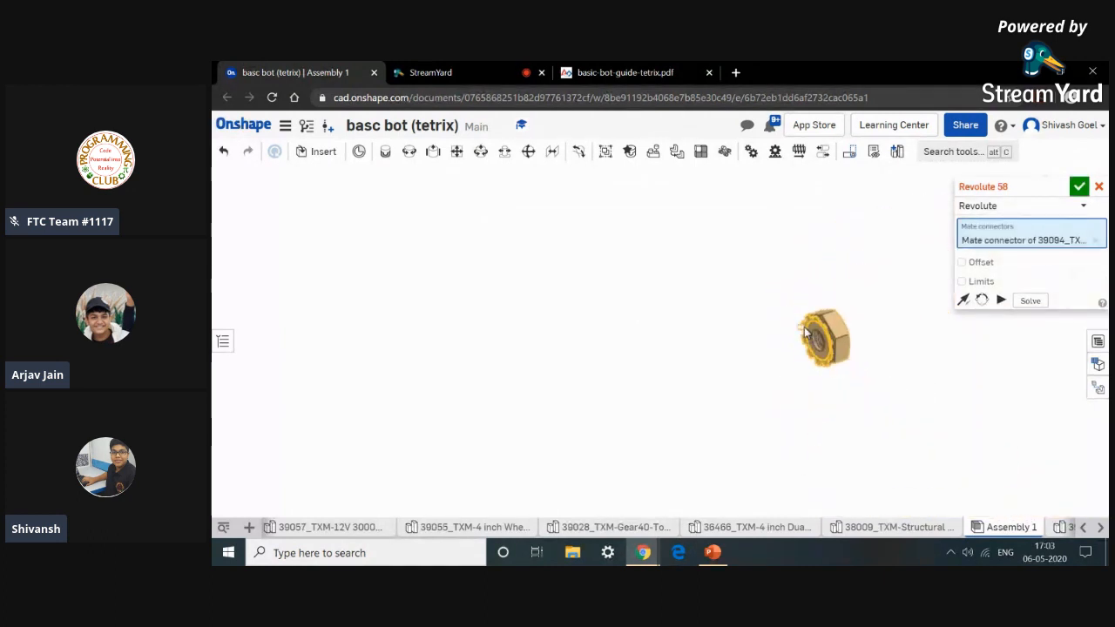
{"action": "middle_click_drag", "start_coordinate": [691, 388], "coordinate": [808, 552]}
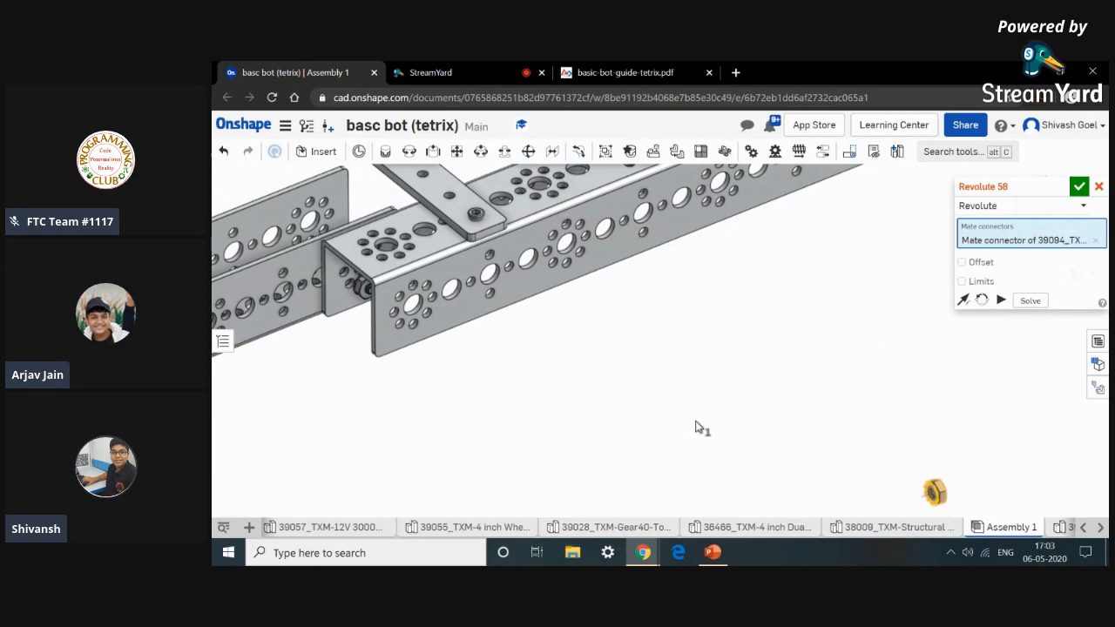
{"action": "scroll", "coordinate": [697, 420], "scroll_direction": "up", "scroll_amount": 3}
{"action": "middle_click_drag", "start_coordinate": [704, 418], "coordinate": [713, 410]}
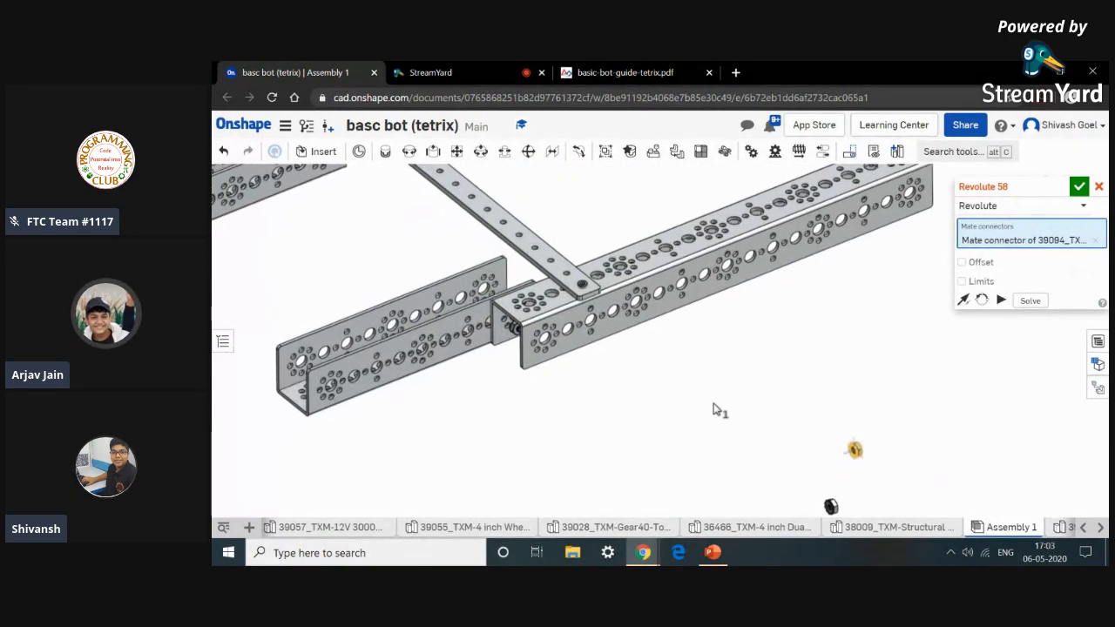
{"action": "right_click_drag", "start_coordinate": [693, 408], "coordinate": [705, 308]}
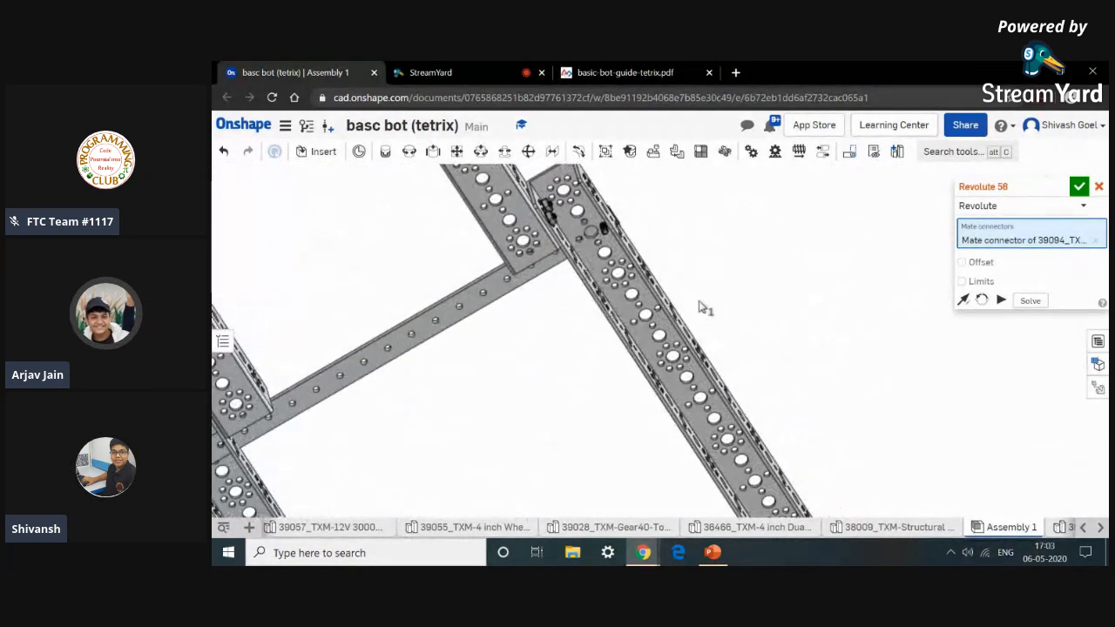
{"action": "scroll", "coordinate": [594, 233], "scroll_direction": "down", "scroll_amount": 5}
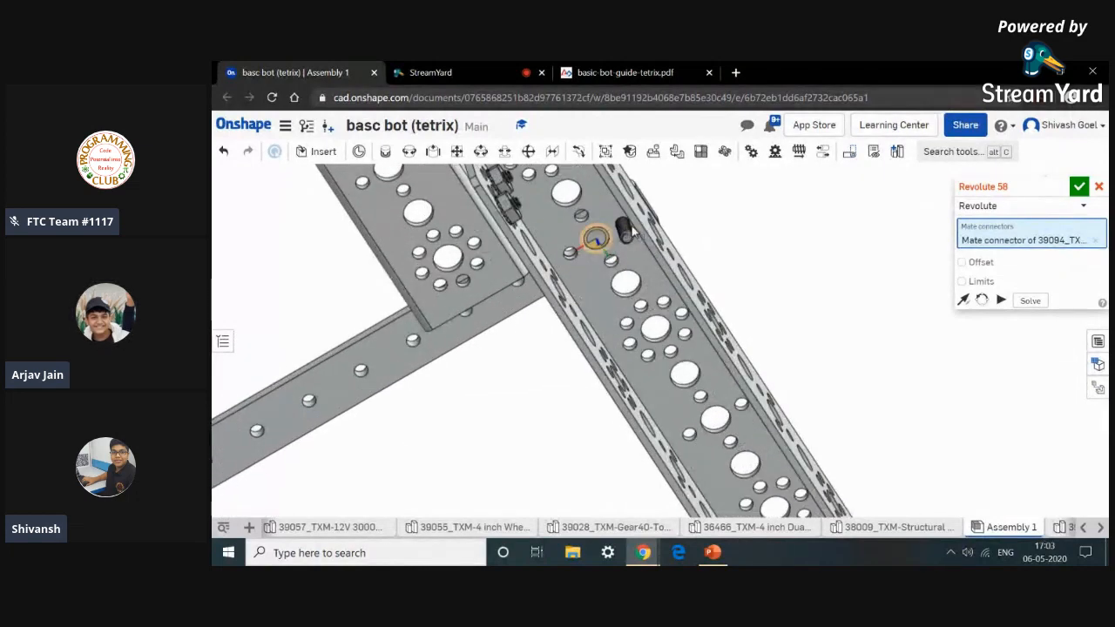
{"action": "scroll", "coordinate": [627, 226], "scroll_direction": "down", "scroll_amount": 8}
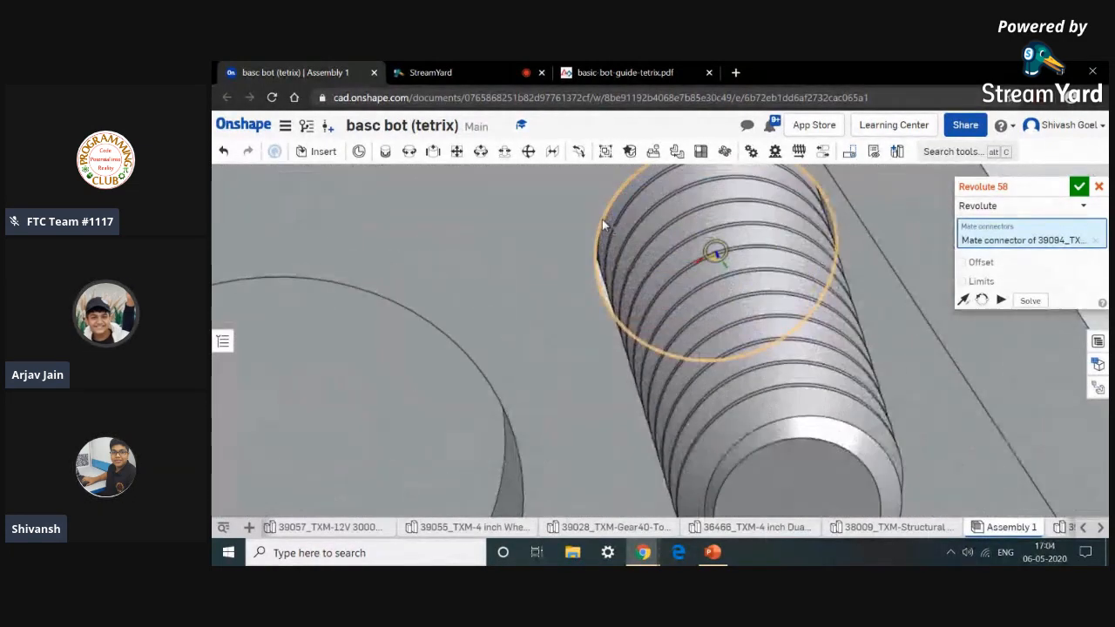
{"action": "scroll", "coordinate": [603, 222], "scroll_direction": "up", "scroll_amount": 5}
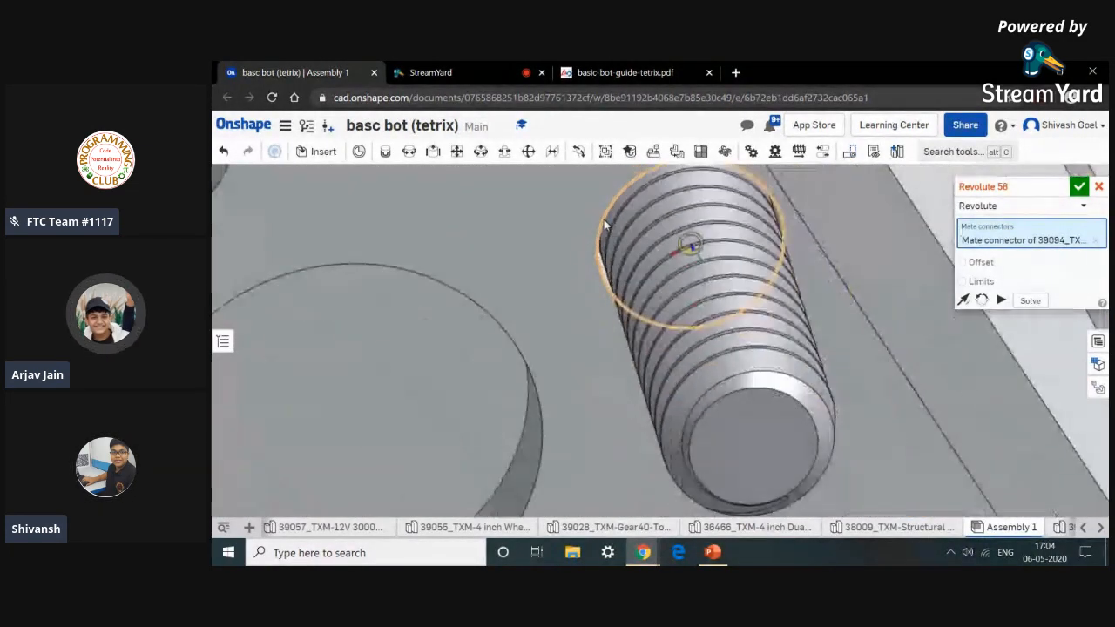
{"action": "left_click", "coordinate": [604, 225]}
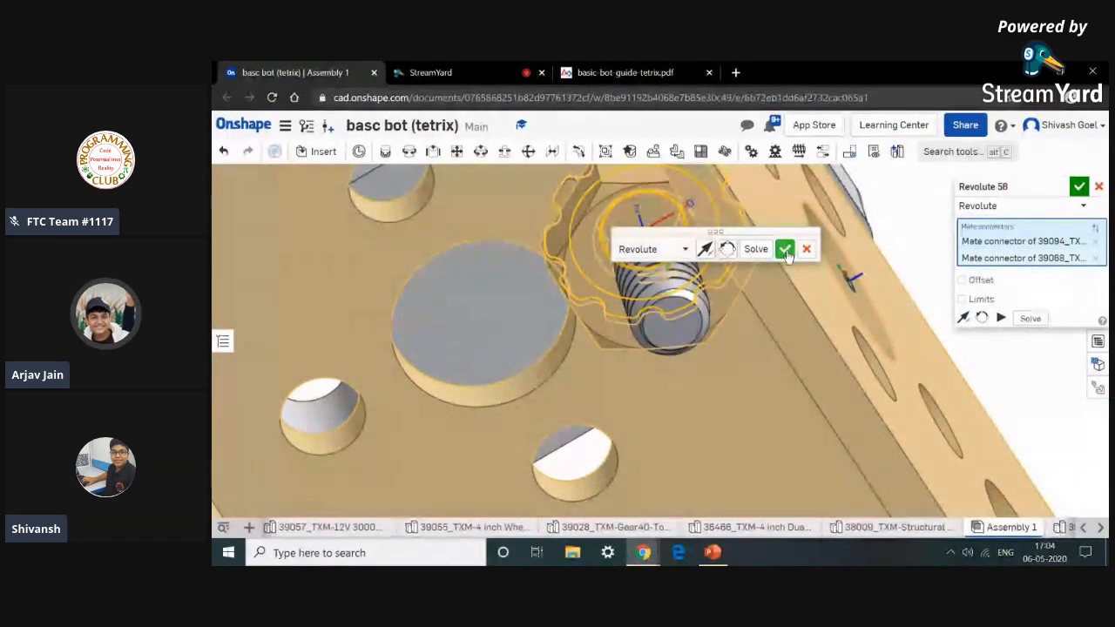
{"action": "left_click", "coordinate": [786, 250]}
{"action": "scroll", "coordinate": [787, 250], "scroll_direction": "up", "scroll_amount": 6}
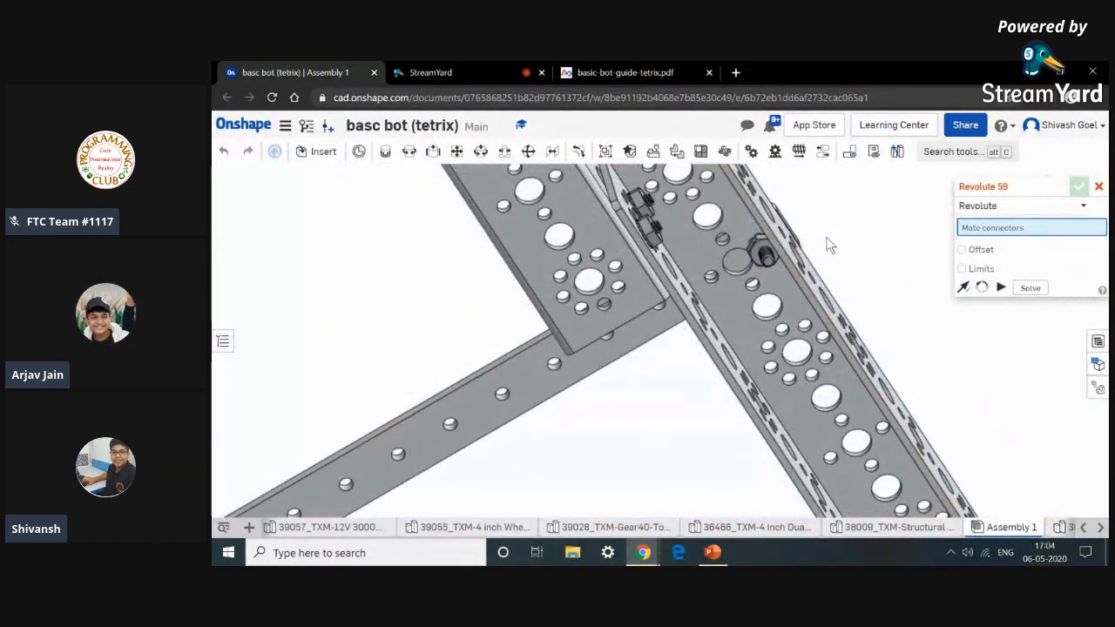
{"action": "scroll", "coordinate": [800, 312], "scroll_direction": "up", "scroll_amount": 8}
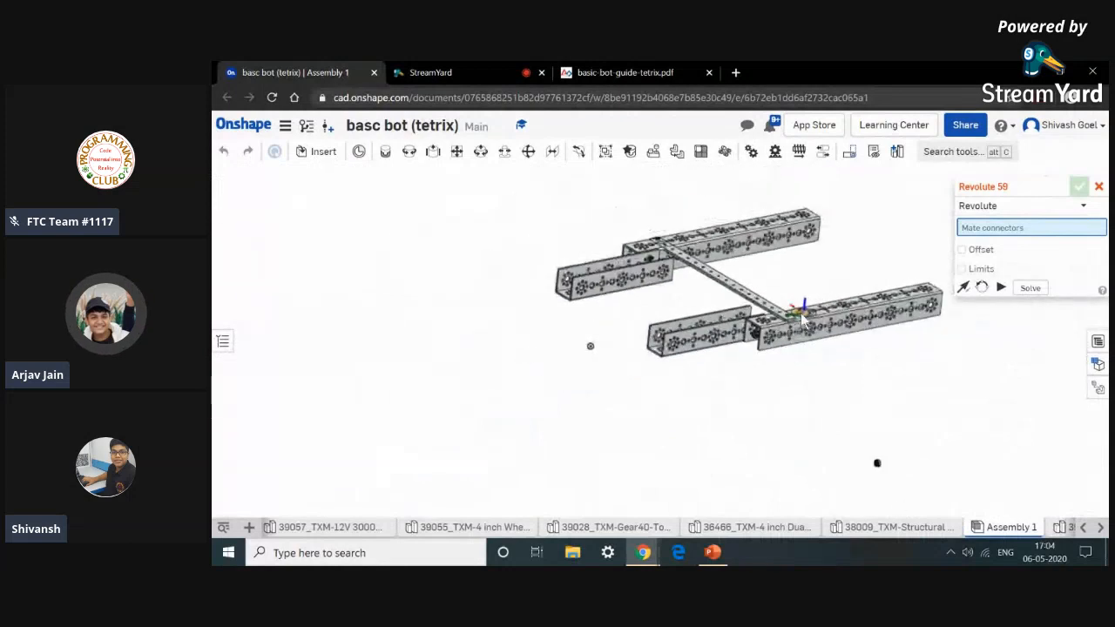
Add a revolute mate seating another keps nut onto the threaded end of a screw beneath the rail.
{"action": "scroll", "coordinate": [878, 468], "scroll_direction": "down", "scroll_amount": 10}
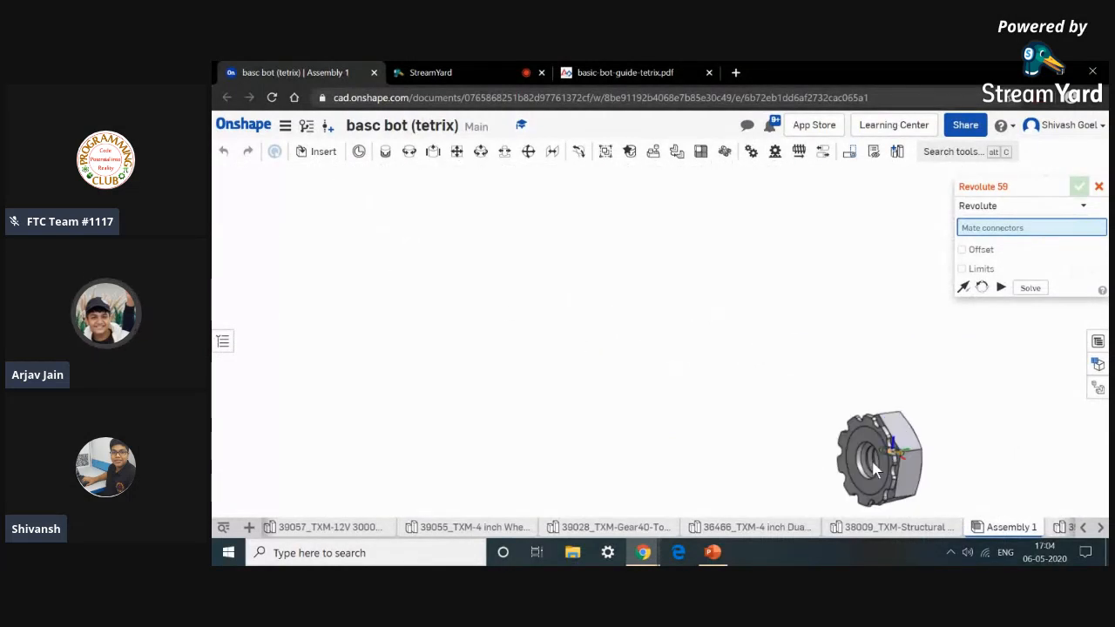
{"action": "scroll", "coordinate": [858, 463], "scroll_direction": "down", "scroll_amount": 5}
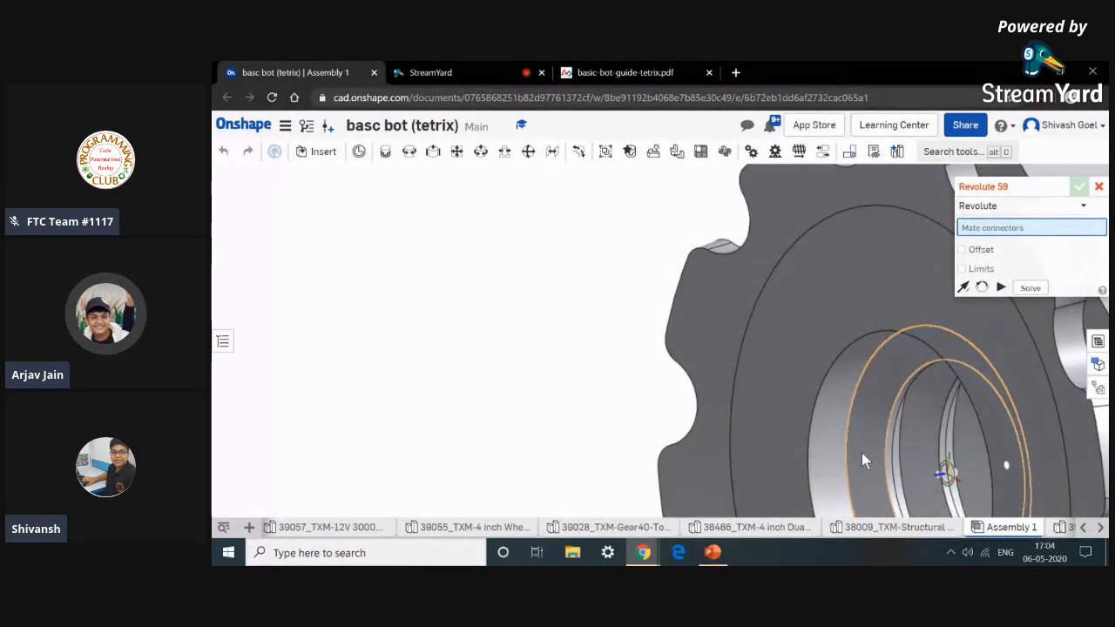
{"action": "left_click", "coordinate": [695, 446]}
{"action": "scroll", "coordinate": [694, 444], "scroll_direction": "up", "scroll_amount": 10}
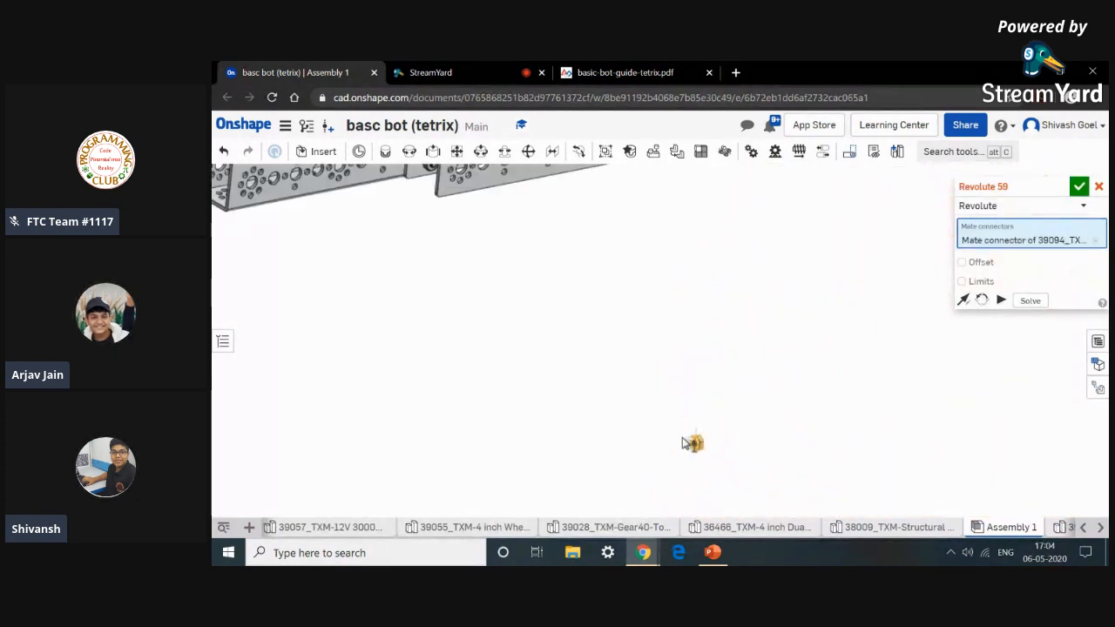
{"action": "scroll", "coordinate": [686, 444], "scroll_direction": "up", "scroll_amount": 4}
{"action": "middle_click_drag", "start_coordinate": [566, 408], "coordinate": [641, 463]}
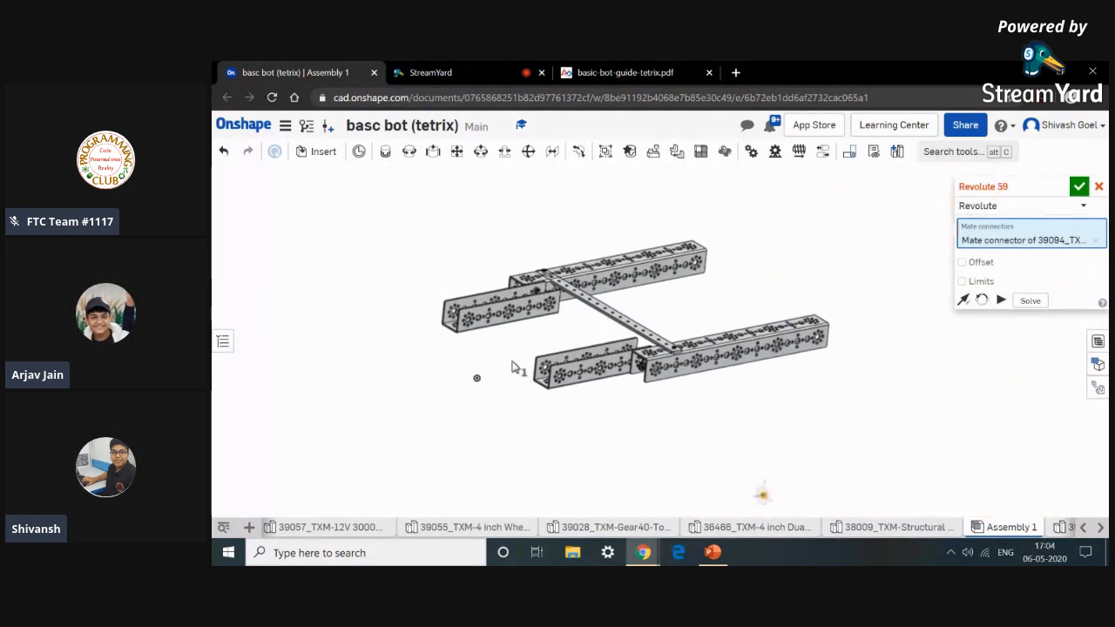
{"action": "scroll", "coordinate": [513, 366], "scroll_direction": "down", "scroll_amount": 5}
{"action": "right_click_drag", "start_coordinate": [514, 366], "coordinate": [569, 350]}
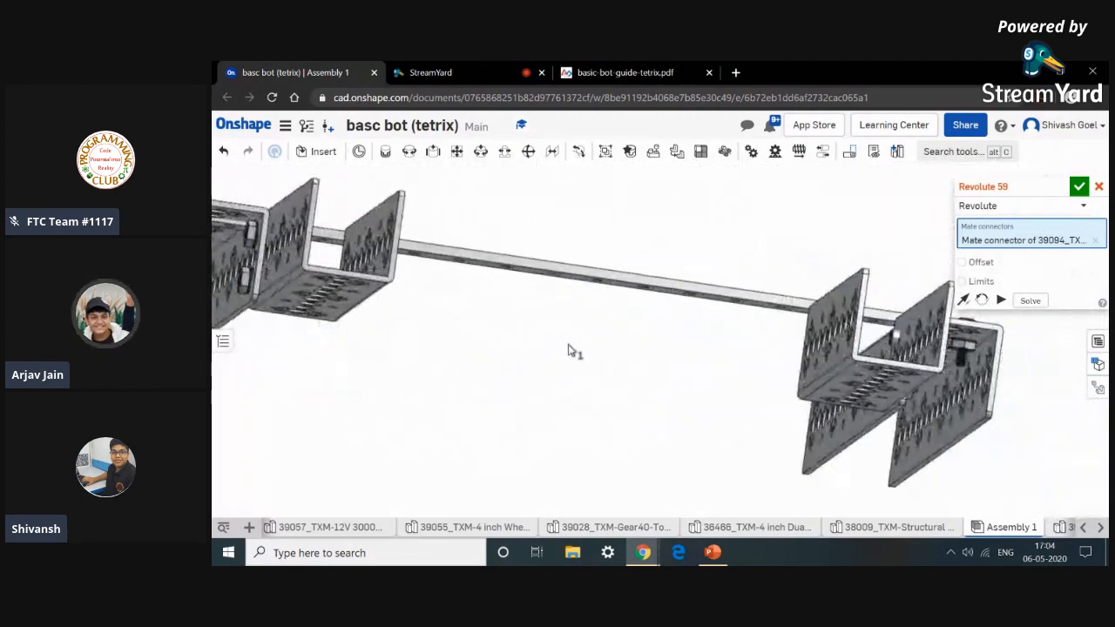
{"action": "scroll", "coordinate": [568, 352], "scroll_direction": "up", "scroll_amount": 3}
{"action": "right_click_drag", "start_coordinate": [510, 391], "coordinate": [630, 407]}
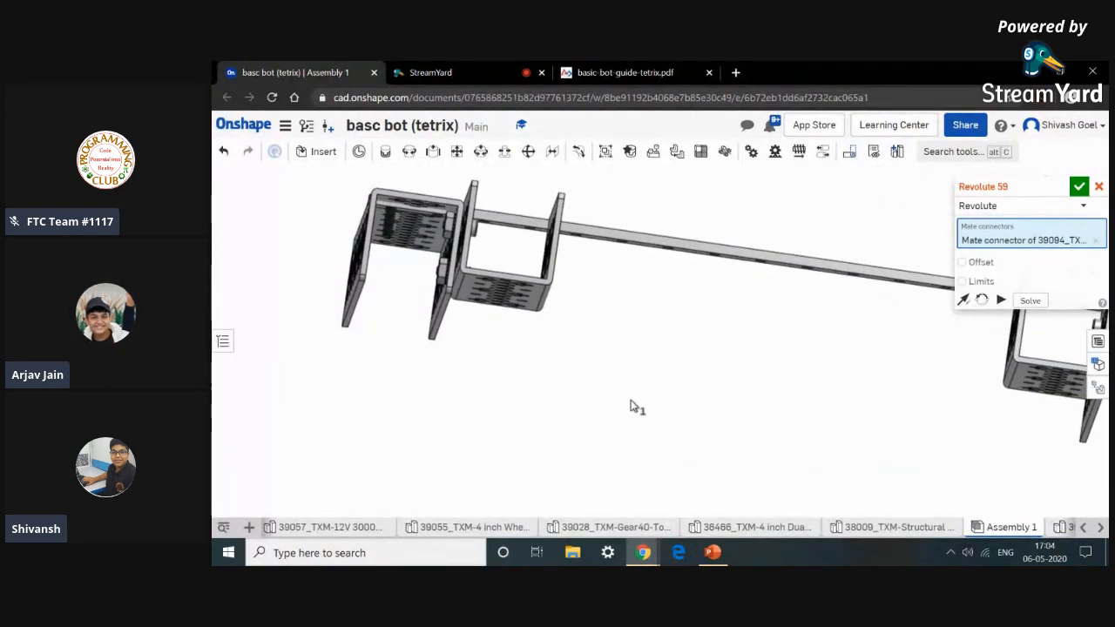
{"action": "scroll", "coordinate": [387, 217], "scroll_direction": "down", "scroll_amount": 5}
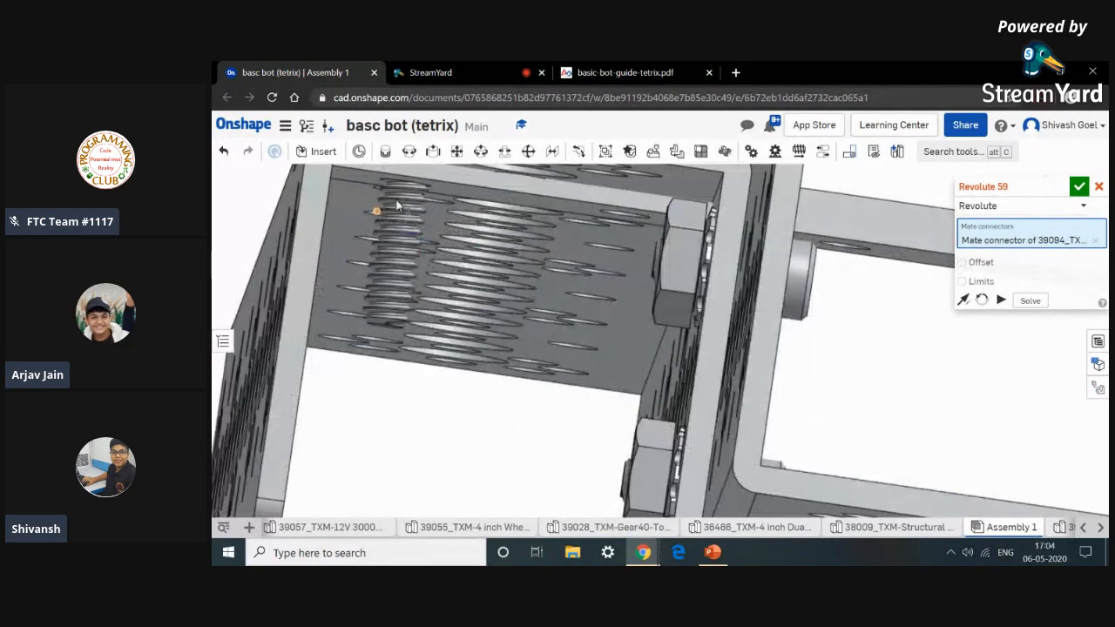
{"action": "scroll", "coordinate": [396, 203], "scroll_direction": "down", "scroll_amount": 6}
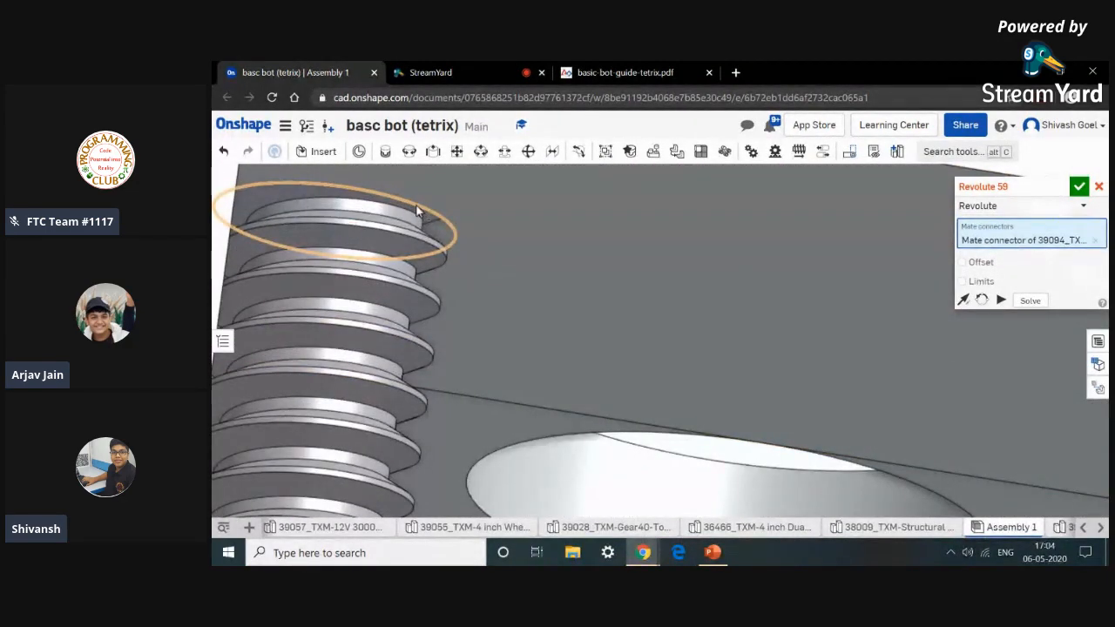
{"action": "left_click", "coordinate": [417, 211]}
{"action": "left_click", "coordinate": [598, 236]}
Compare the joined rails with the Step 3 figures in the basic bot guide and close the empty revolute mate.
{"action": "scroll", "coordinate": [598, 244], "scroll_direction": "up", "scroll_amount": 10}
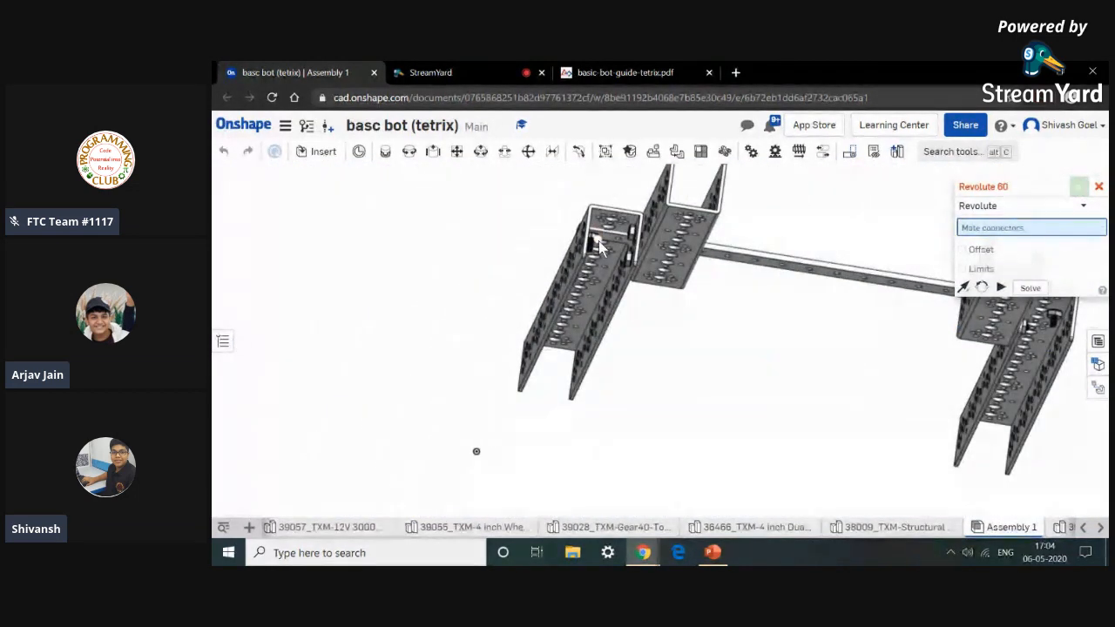
{"action": "key", "text": "shift+5"}
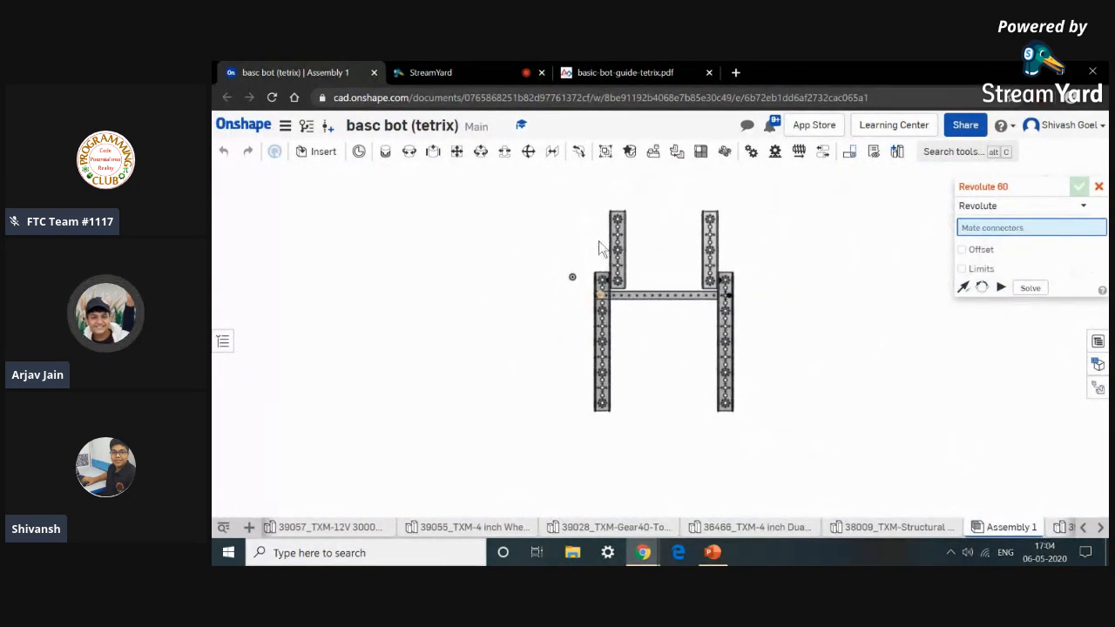
{"action": "key", "text": "shift+7"}
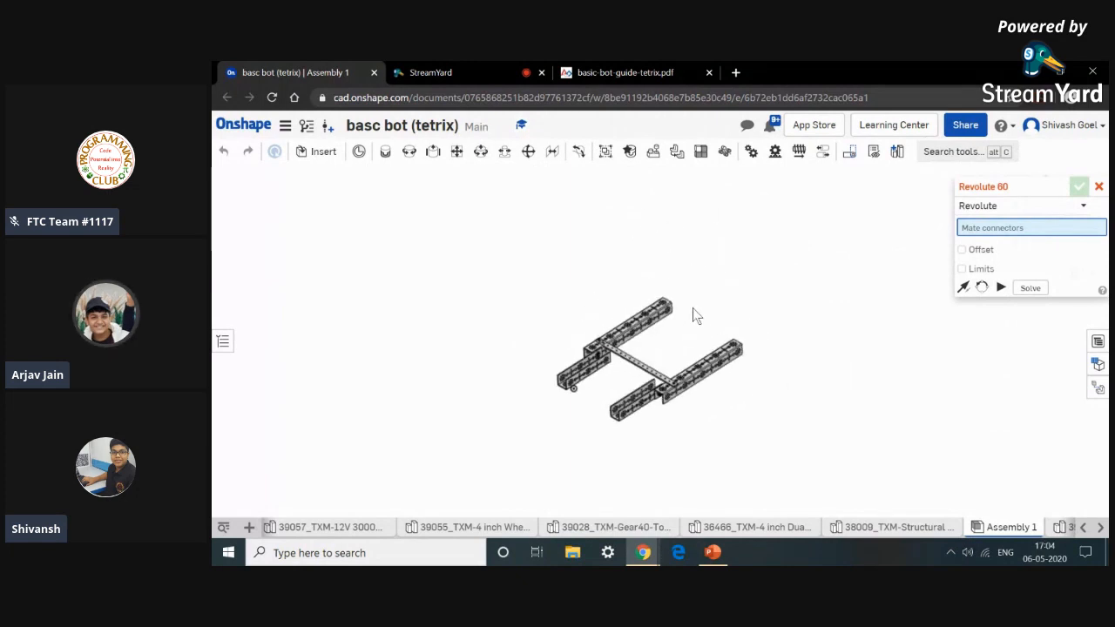
{"action": "left_click", "coordinate": [627, 71]}
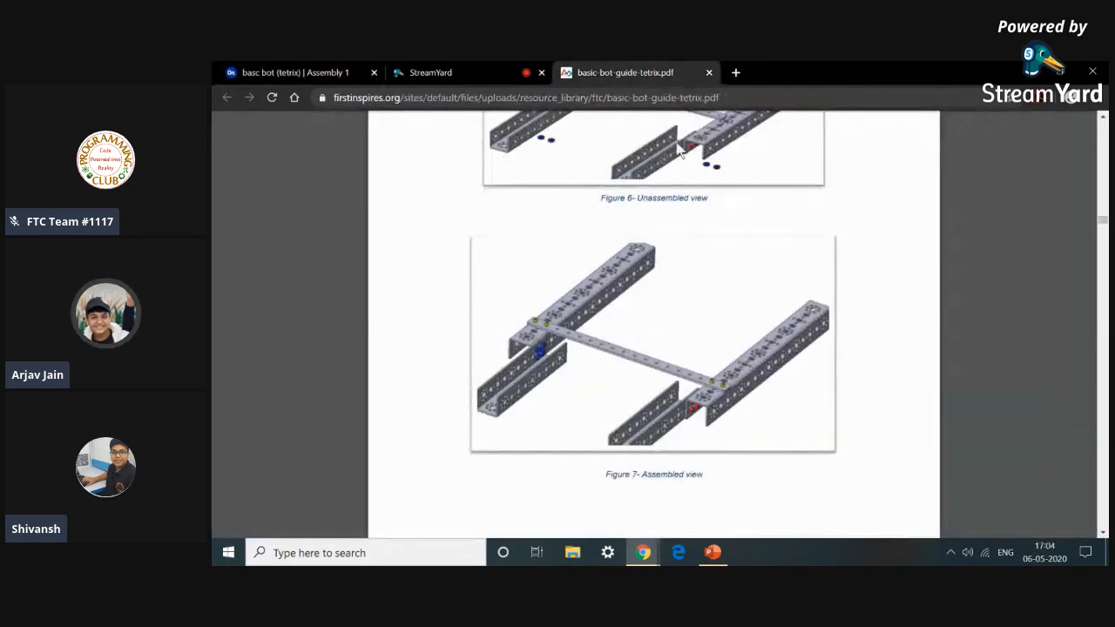
{"action": "scroll", "coordinate": [749, 268], "scroll_direction": "down", "scroll_amount": 3}
{"action": "scroll", "coordinate": [749, 269], "scroll_direction": "up", "scroll_amount": 5}
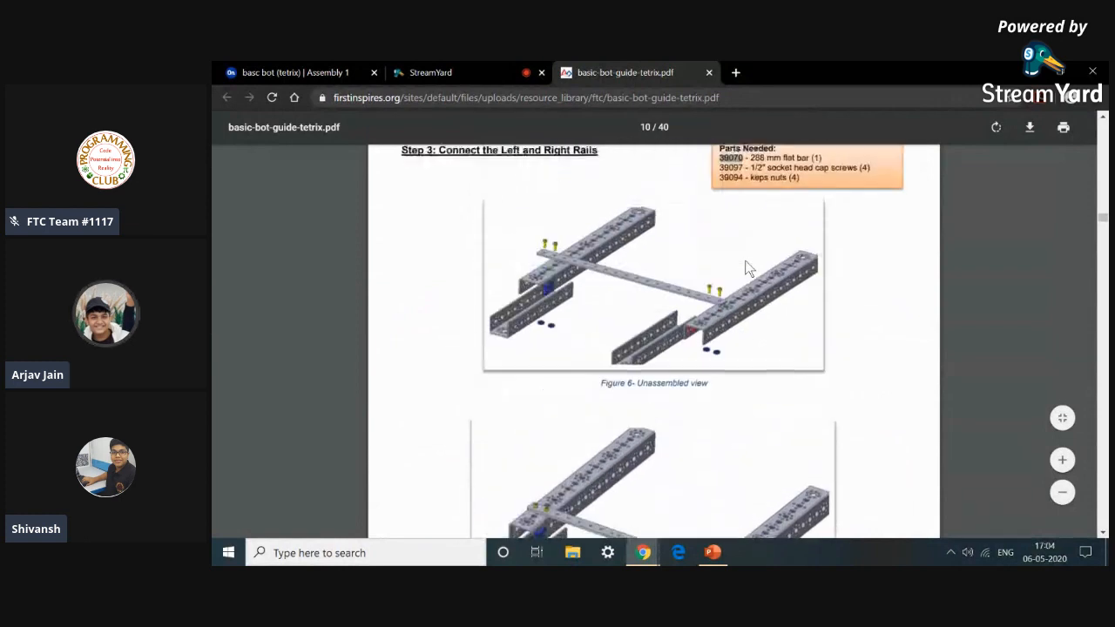
{"action": "scroll", "coordinate": [749, 262], "scroll_direction": "up", "scroll_amount": 2}
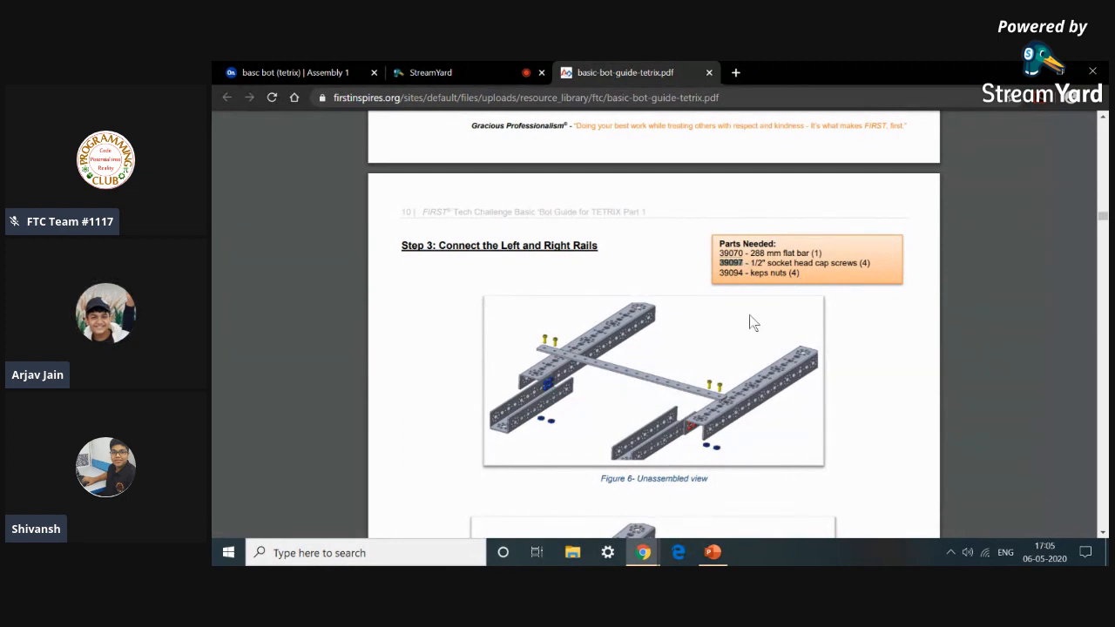
{"action": "scroll", "coordinate": [754, 340], "scroll_direction": "down", "scroll_amount": 2}
{"action": "left_click", "coordinate": [757, 359]}
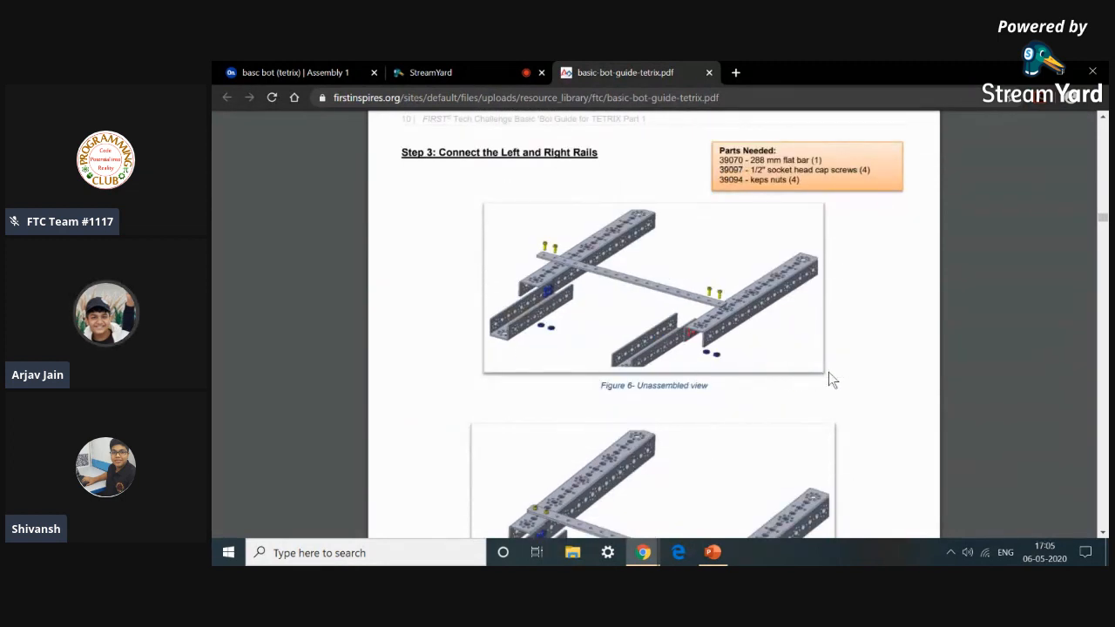
{"action": "scroll", "coordinate": [828, 373], "scroll_direction": "down", "scroll_amount": 2}
{"action": "scroll", "coordinate": [828, 373], "scroll_direction": "up", "scroll_amount": 2}
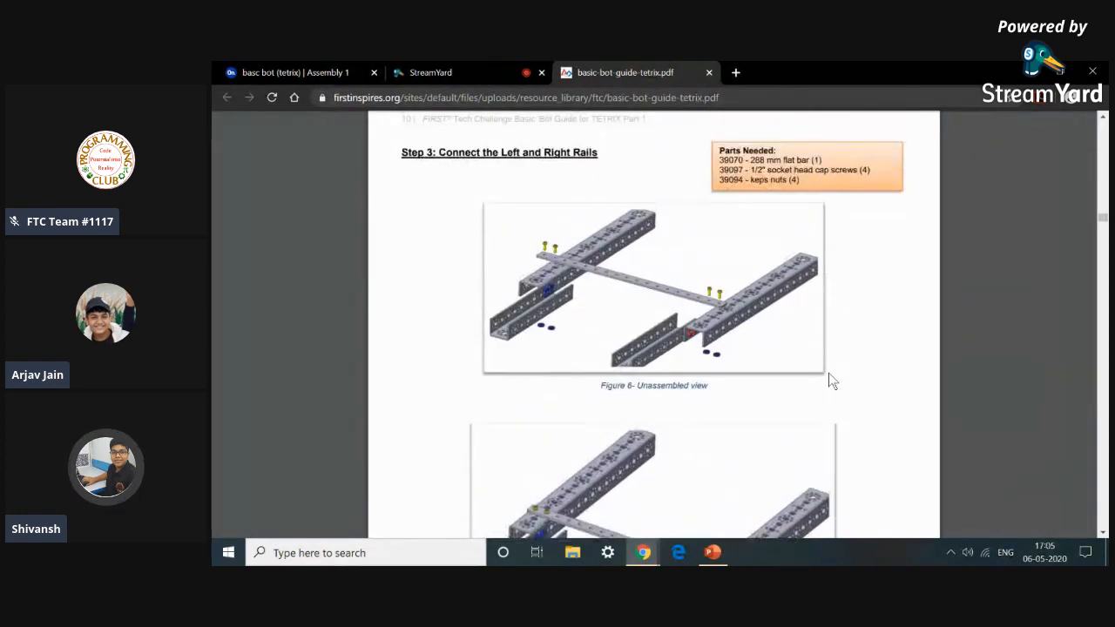
{"action": "left_click", "coordinate": [292, 73]}
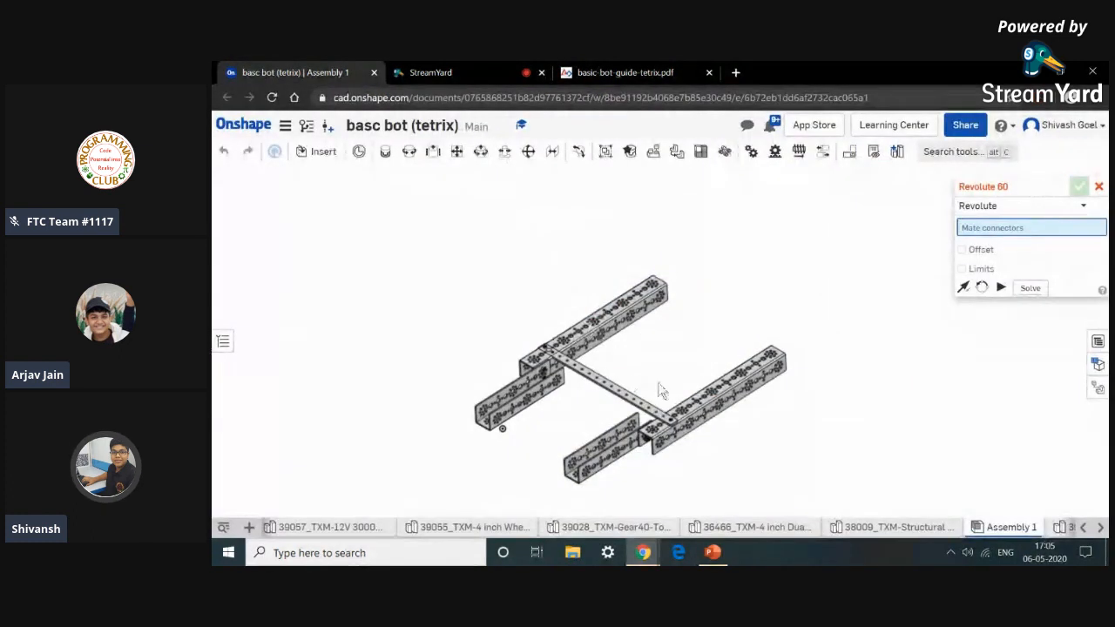
{"action": "mouse_move", "coordinate": [664, 388]}
{"action": "right_mouse_down"}
{"action": "mouse_move", "coordinate": [669, 368]}
{"action": "mouse_move", "coordinate": [649, 373]}
{"action": "mouse_move", "coordinate": [673, 364]}
{"action": "mouse_move", "coordinate": [678, 387]}
{"action": "mouse_move", "coordinate": [665, 386]}
{"action": "mouse_move", "coordinate": [665, 373]}
{"action": "right_mouse_up"}
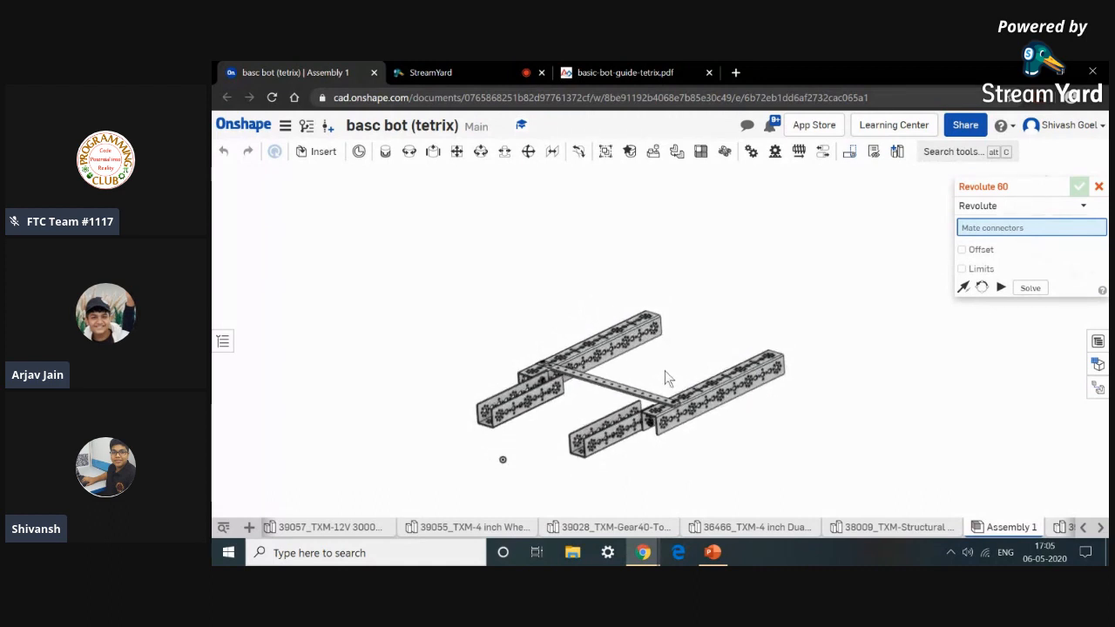
{"action": "left_click", "coordinate": [1099, 187]}
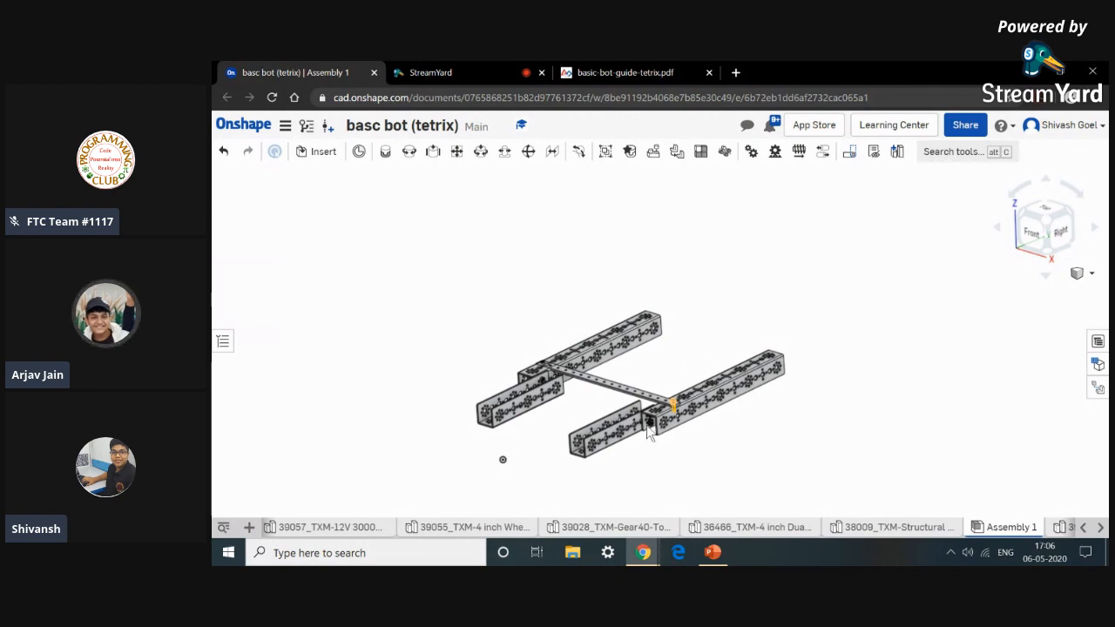
Read Step 4: Add Structural Support Brackets and its parts list in the guide.
{"action": "left_click", "coordinate": [644, 72]}
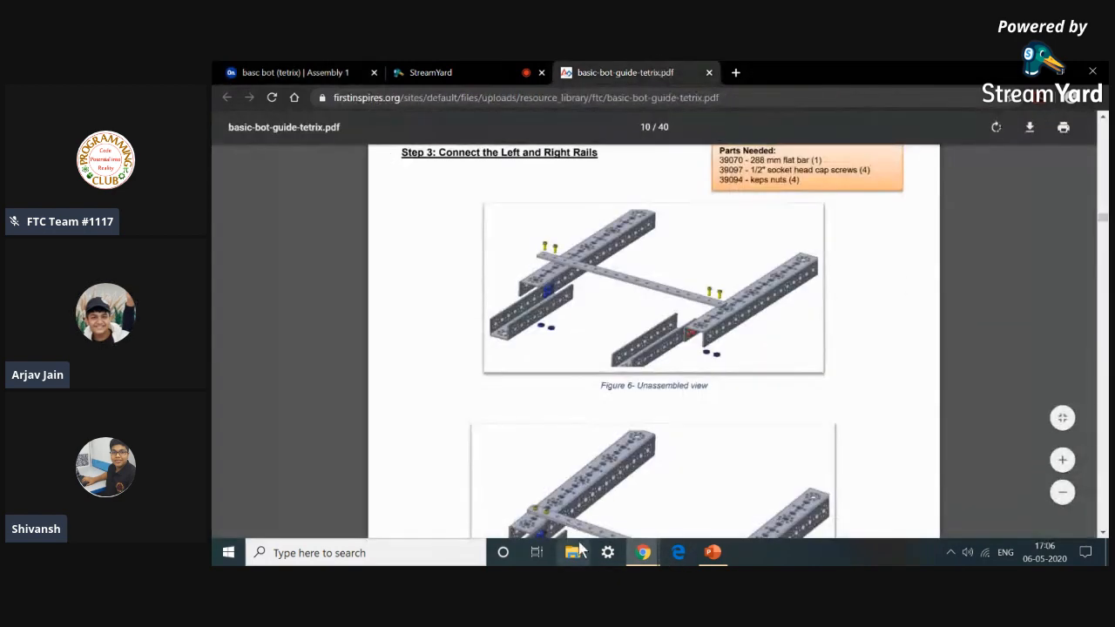
{"action": "scroll", "coordinate": [621, 499], "scroll_direction": "down", "scroll_amount": 5}
{"action": "scroll", "coordinate": [632, 484], "scroll_direction": "down", "scroll_amount": 3}
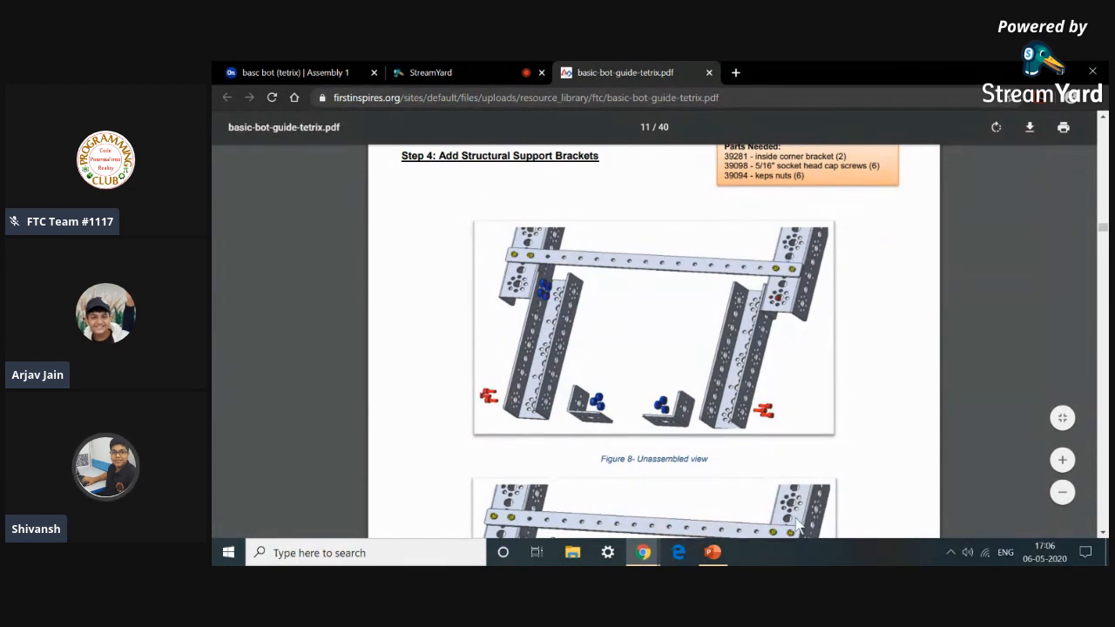
{"action": "scroll", "coordinate": [615, 457], "scroll_direction": "up", "scroll_amount": 1}
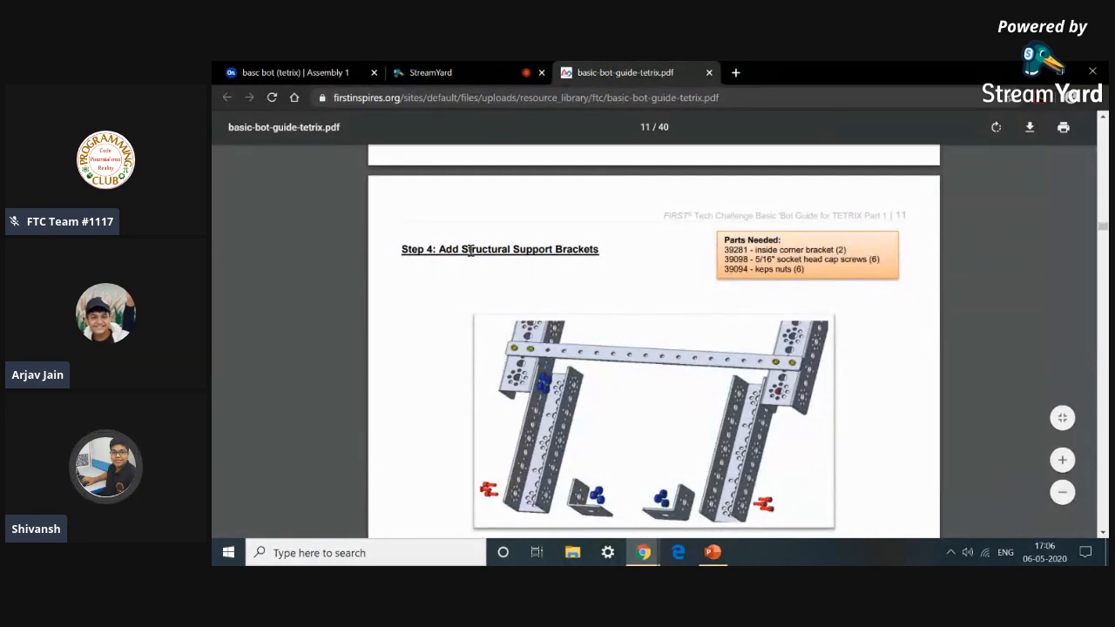
{"action": "scroll", "coordinate": [503, 311], "scroll_direction": "down", "scroll_amount": 3}
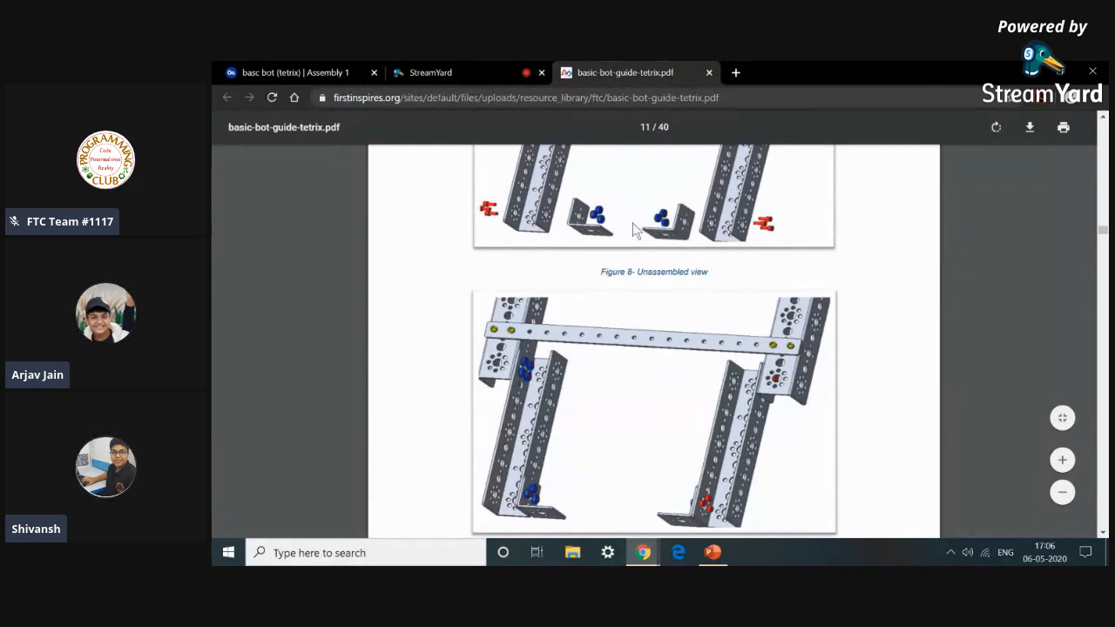
{"action": "left_click", "coordinate": [291, 70]}
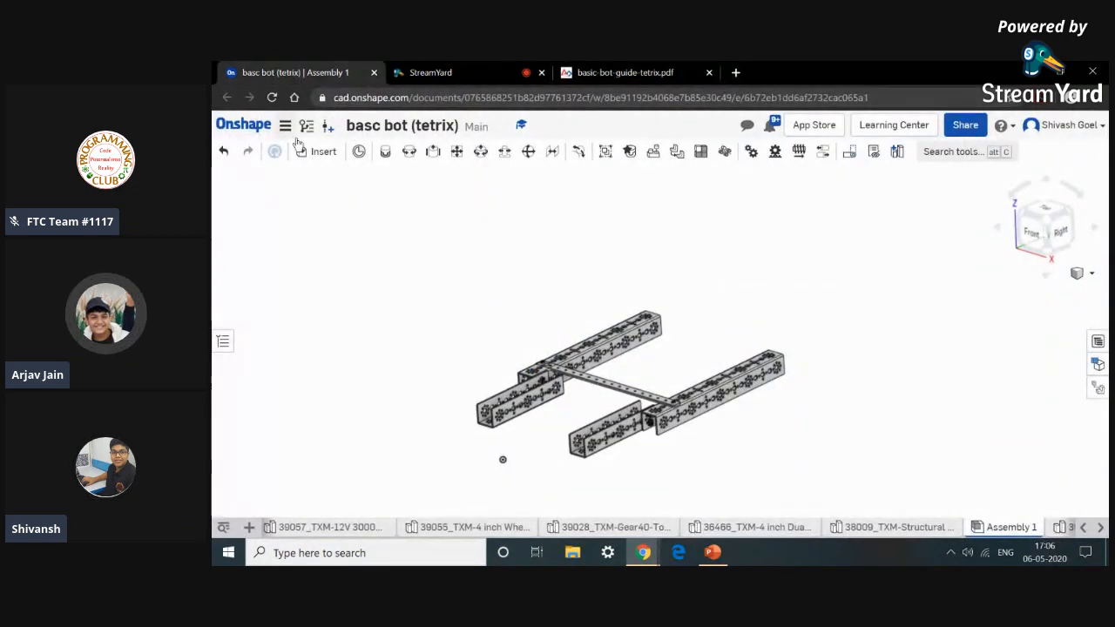
{"action": "left_click", "coordinate": [624, 70]}
{"action": "scroll", "coordinate": [687, 283], "scroll_direction": "up", "scroll_amount": 2}
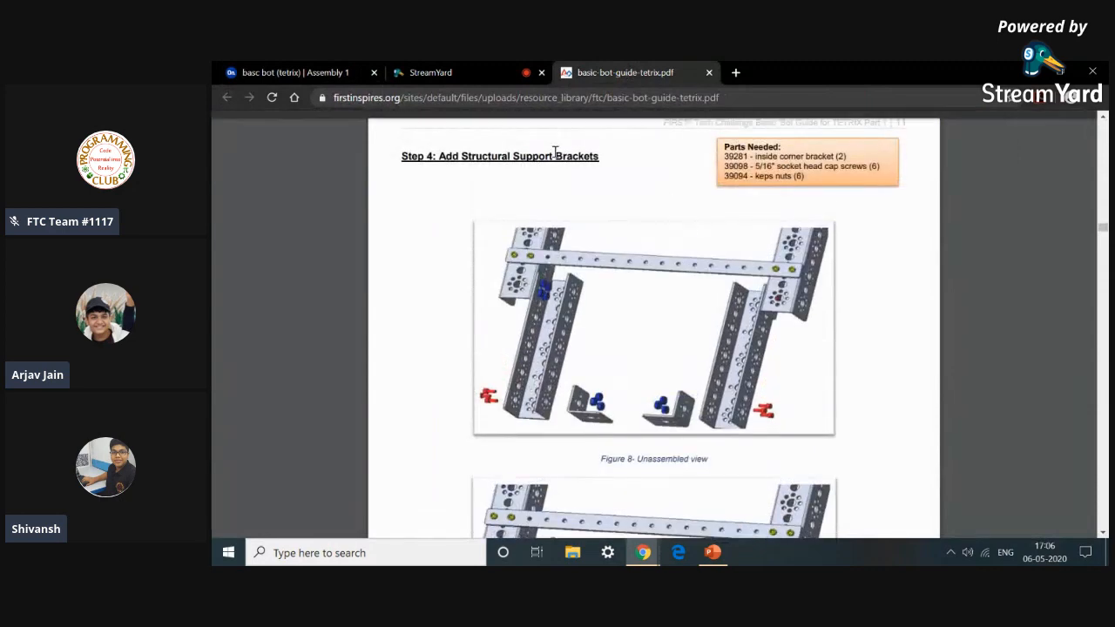
{"action": "left_click", "coordinate": [340, 74]}
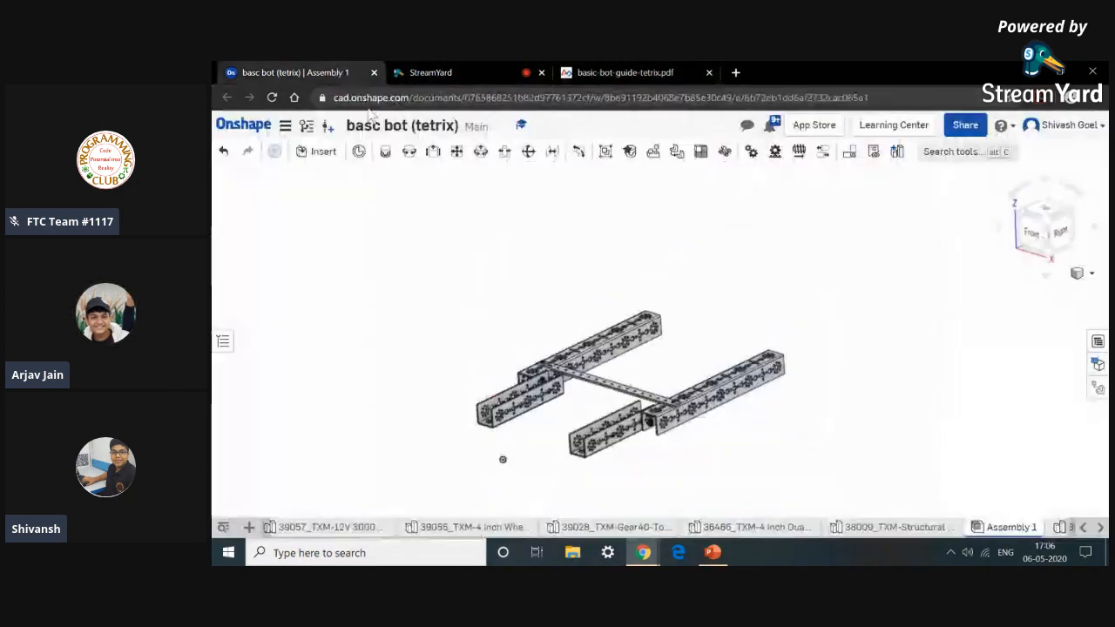
{"action": "left_click", "coordinate": [322, 154]}
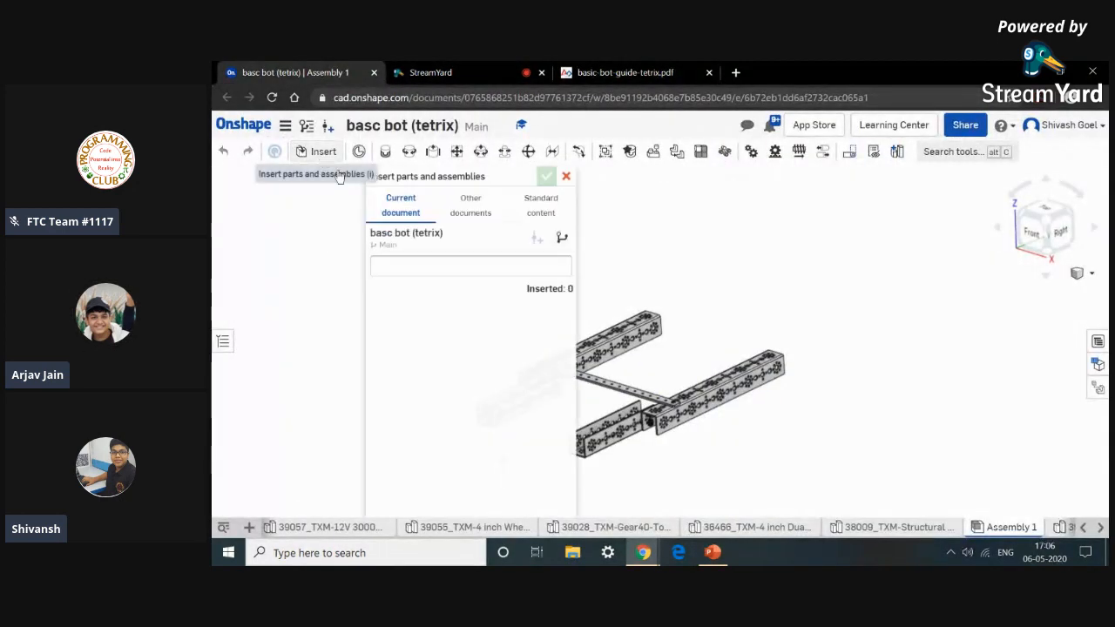
{"action": "scroll", "coordinate": [467, 348], "scroll_direction": "down", "scroll_amount": 5}
{"action": "scroll", "coordinate": [467, 349], "scroll_direction": "down", "scroll_amount": 10}
{"action": "scroll", "coordinate": [467, 350], "scroll_direction": "down", "scroll_amount": 10}
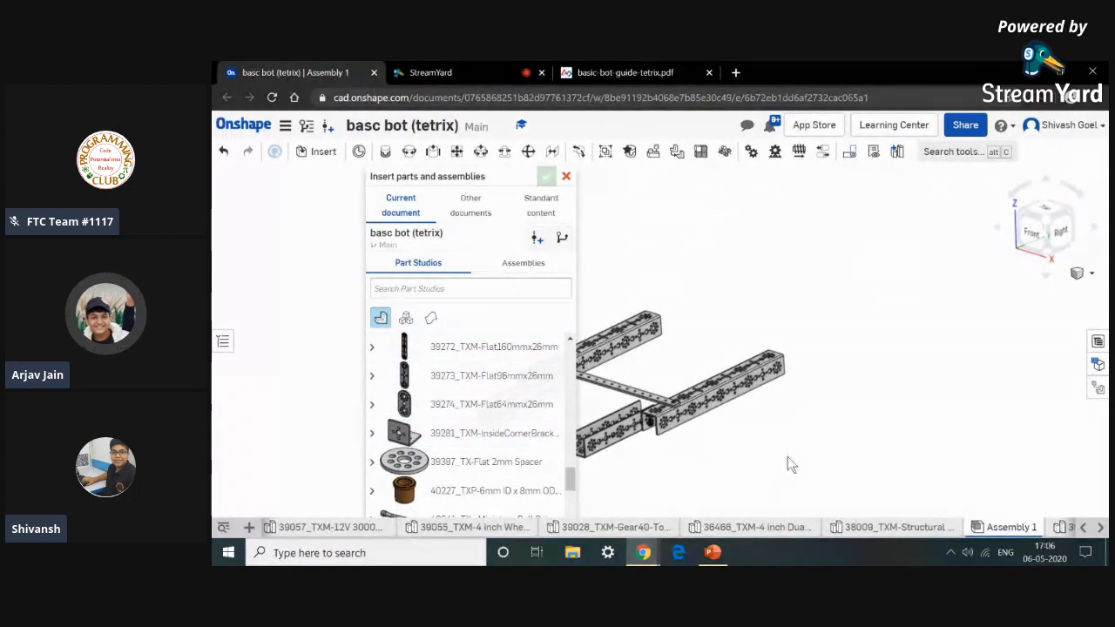
{"action": "left_click", "coordinate": [710, 441]}
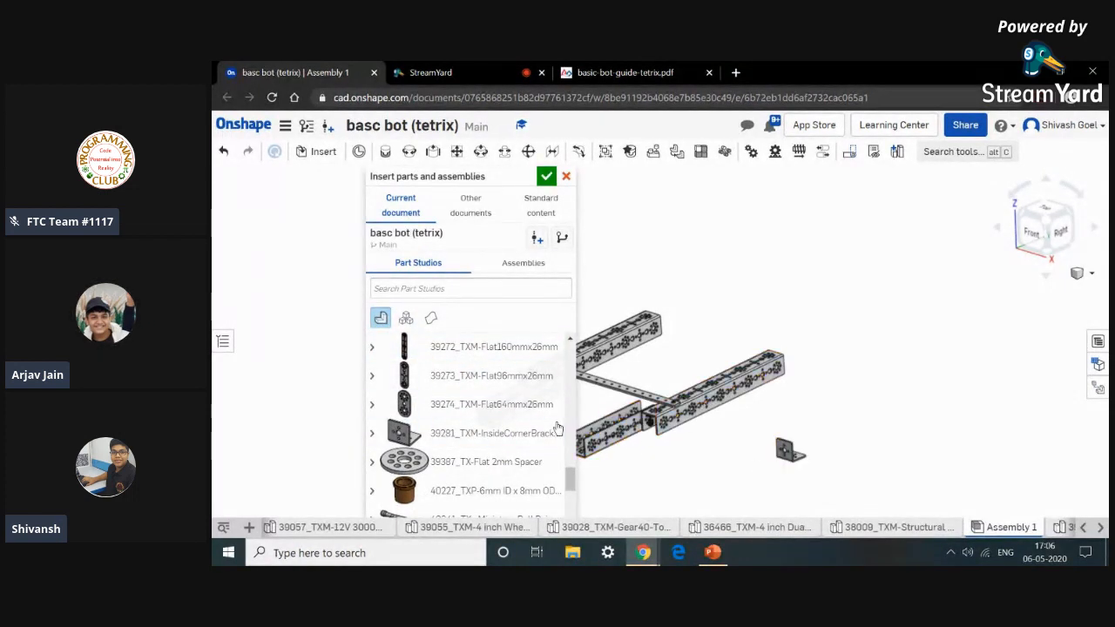
{"action": "left_click", "coordinate": [721, 484]}
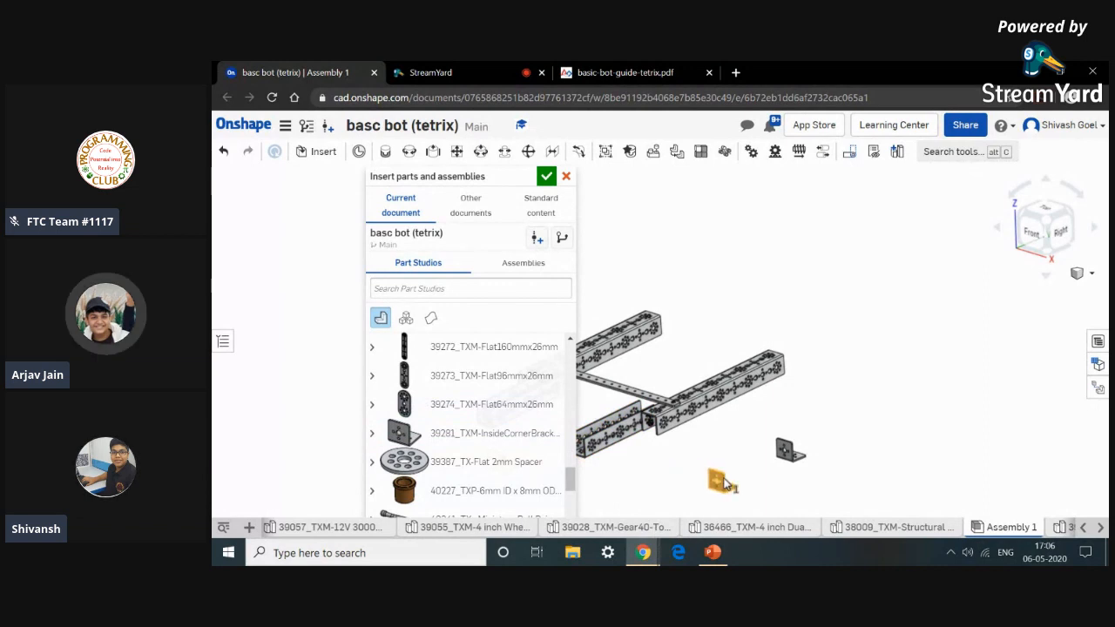
{"action": "left_click", "coordinate": [566, 177]}
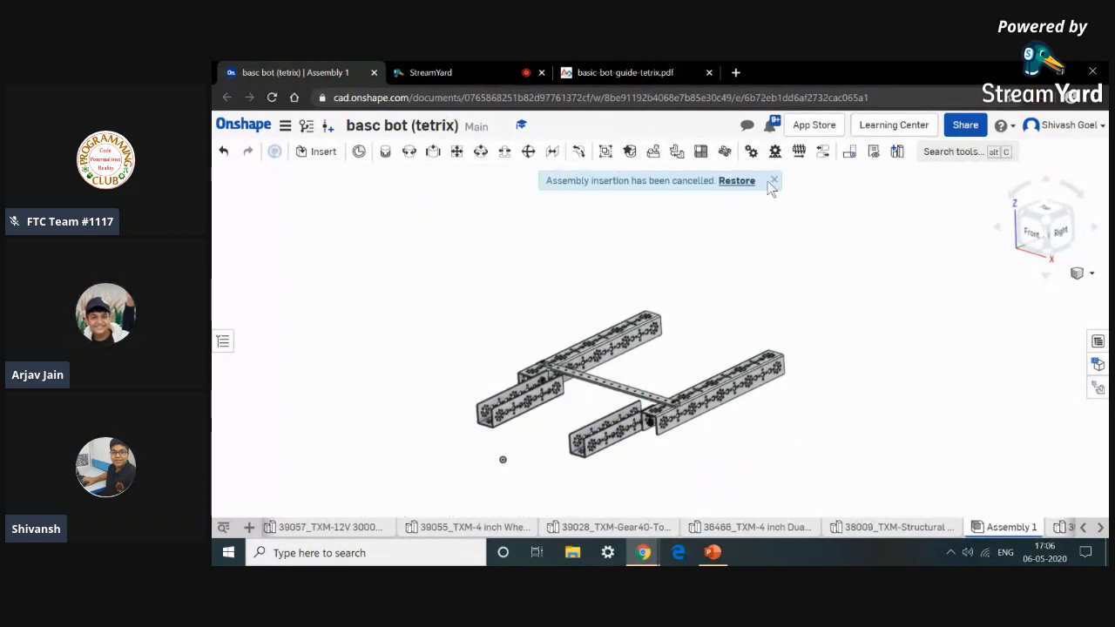
Check the Step 3 parts list and figure in the guide again.
{"action": "left_click", "coordinate": [639, 70]}
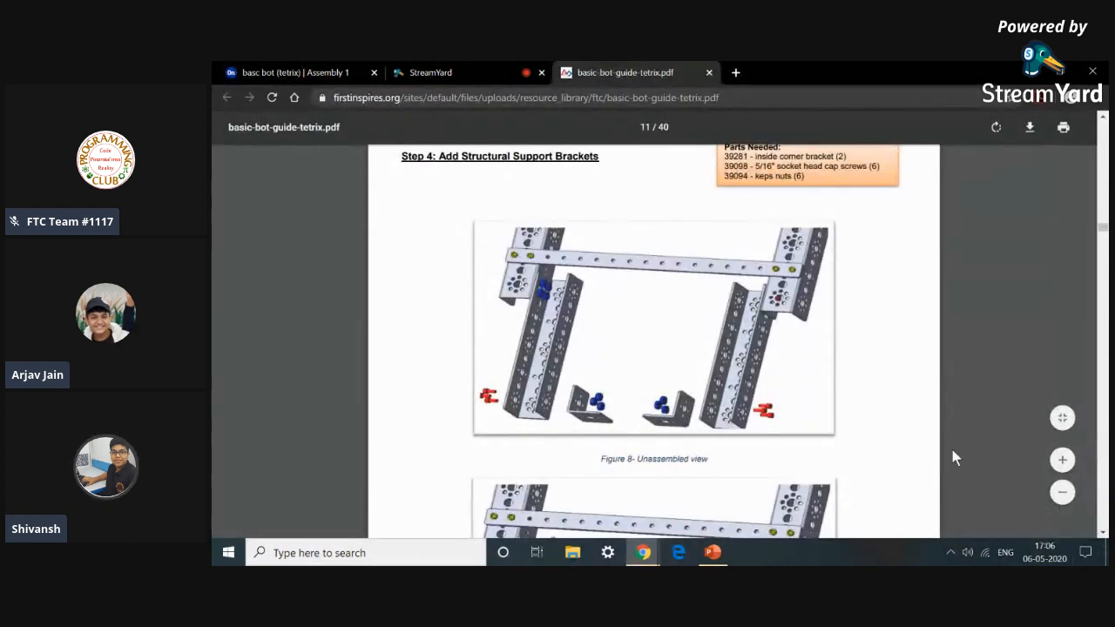
{"action": "scroll", "coordinate": [951, 448], "scroll_direction": "up", "scroll_amount": 8}
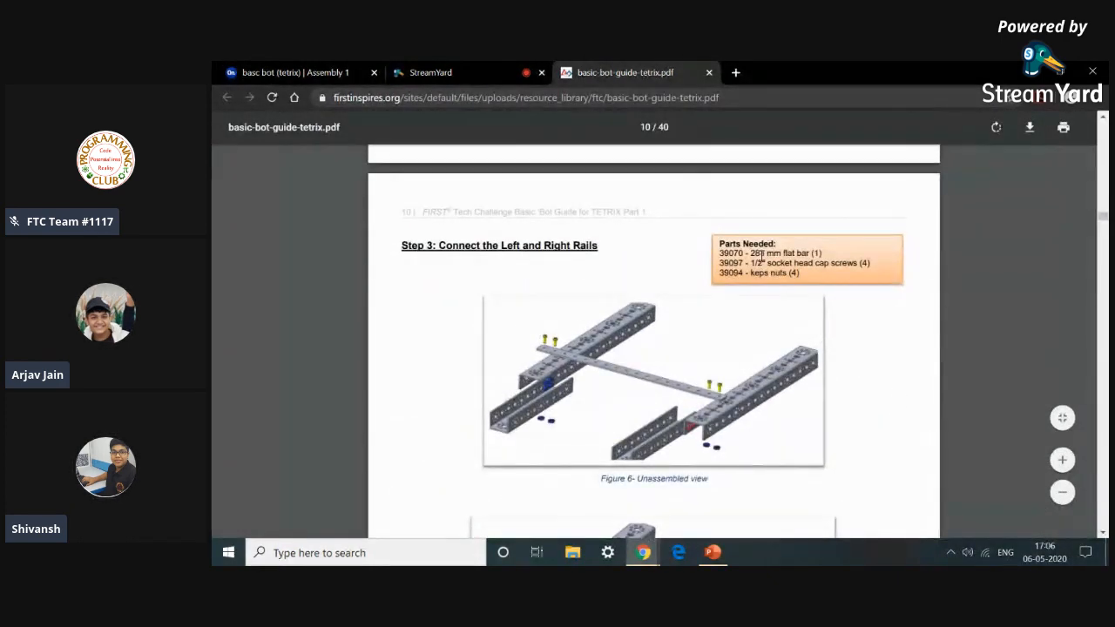
{"action": "left_click_drag", "start_coordinate": [751, 253], "coordinate": [781, 253]}
{"action": "left_click", "coordinate": [719, 320]}
Return to the assembly and insert two 39281 inside corner brackets from the current document's part studios.
{"action": "left_click", "coordinate": [329, 69]}
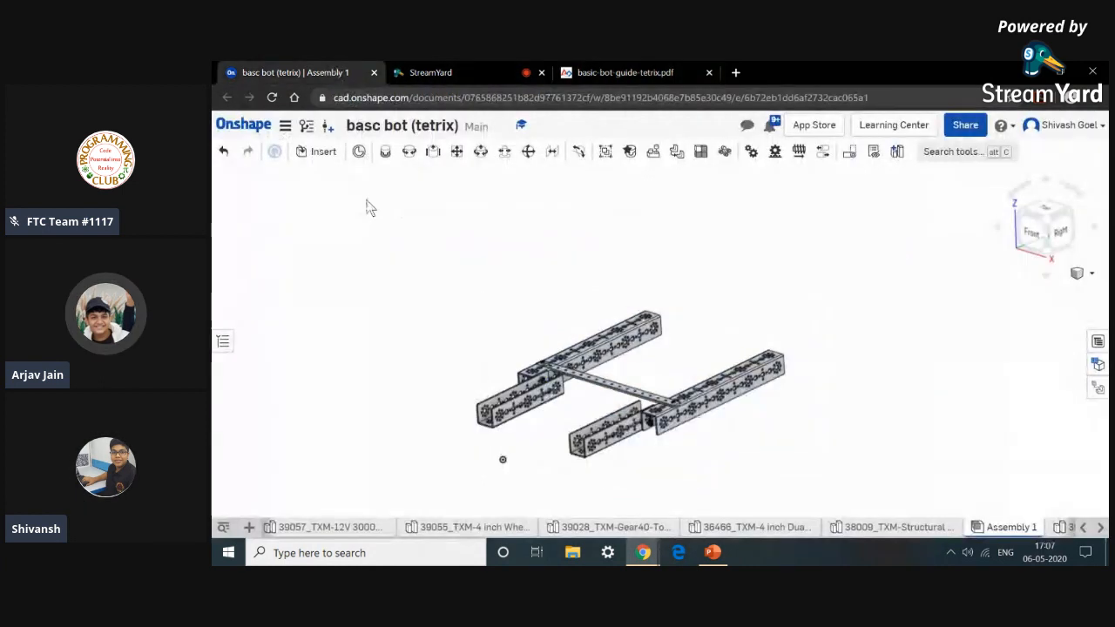
{"action": "left_click", "coordinate": [326, 152]}
{"action": "scroll", "coordinate": [470, 379], "scroll_direction": "down", "scroll_amount": 3}
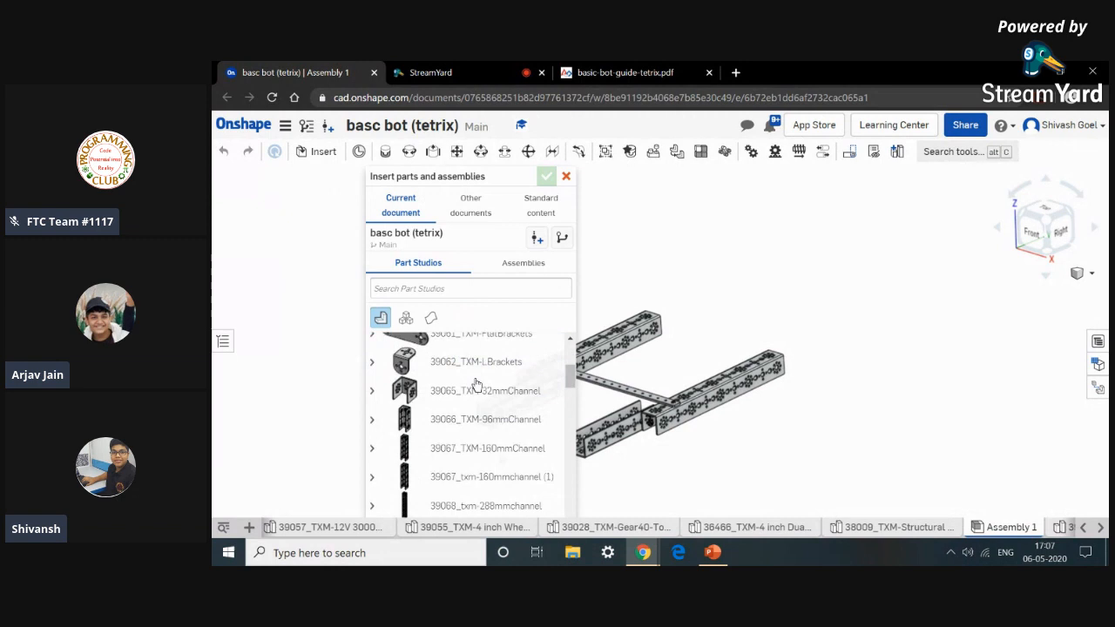
{"action": "scroll", "coordinate": [494, 392], "scroll_direction": "down", "scroll_amount": 5}
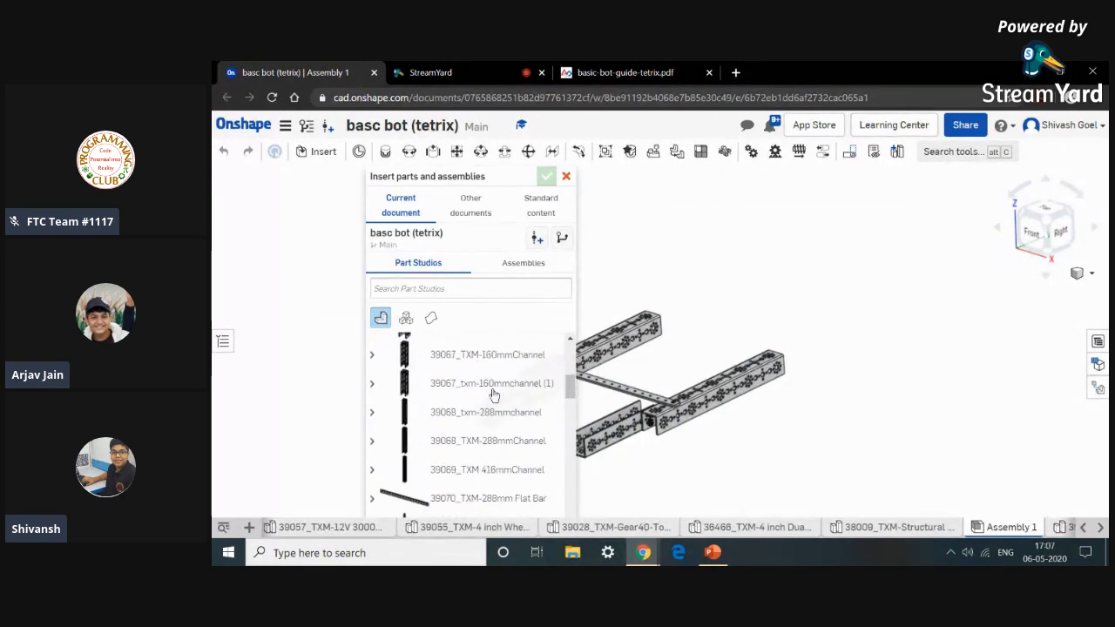
{"action": "scroll", "coordinate": [493, 396], "scroll_direction": "up", "scroll_amount": 3}
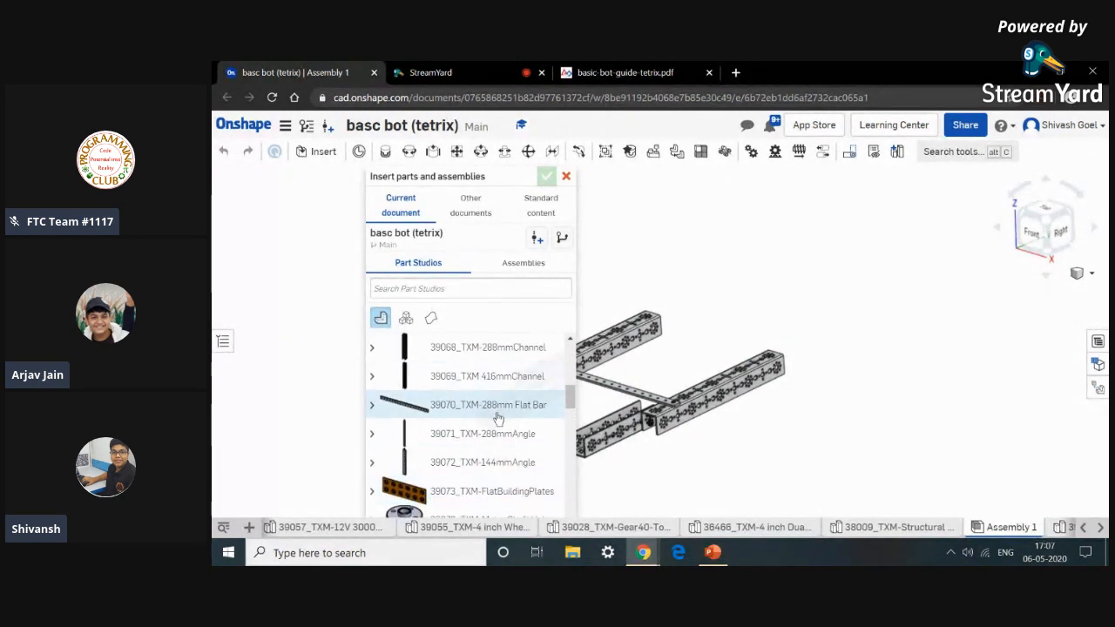
{"action": "scroll", "coordinate": [506, 423], "scroll_direction": "down", "scroll_amount": 4}
{"action": "scroll", "coordinate": [506, 422], "scroll_direction": "up", "scroll_amount": 4}
{"action": "scroll", "coordinate": [506, 423], "scroll_direction": "down", "scroll_amount": 2}
{"action": "scroll", "coordinate": [506, 422], "scroll_direction": "down", "scroll_amount": 6}
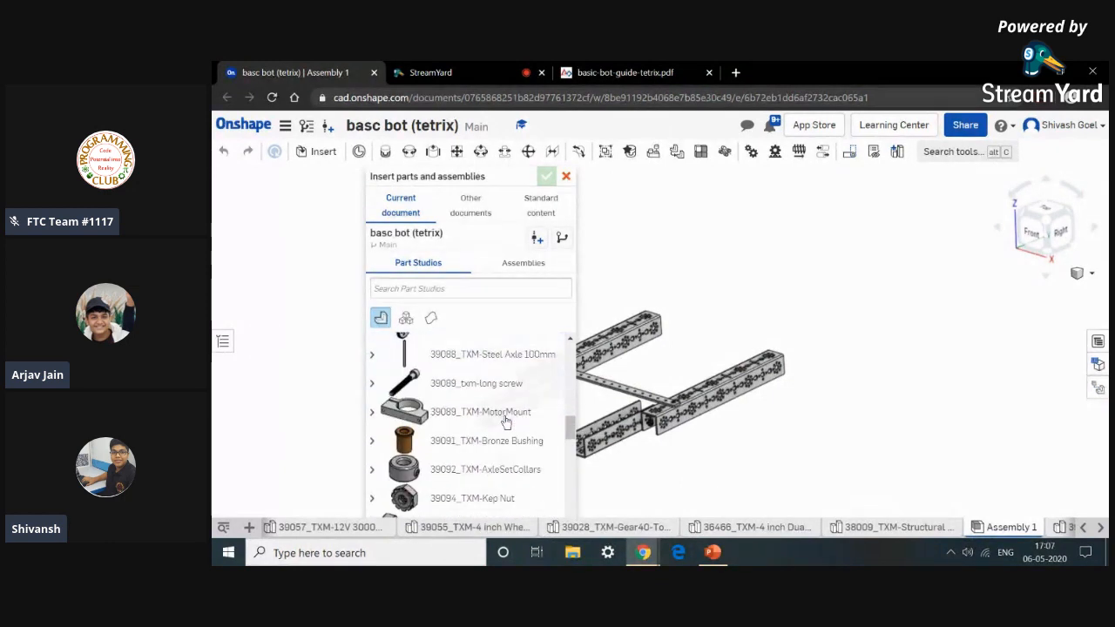
{"action": "scroll", "coordinate": [492, 456], "scroll_direction": "down", "scroll_amount": 5}
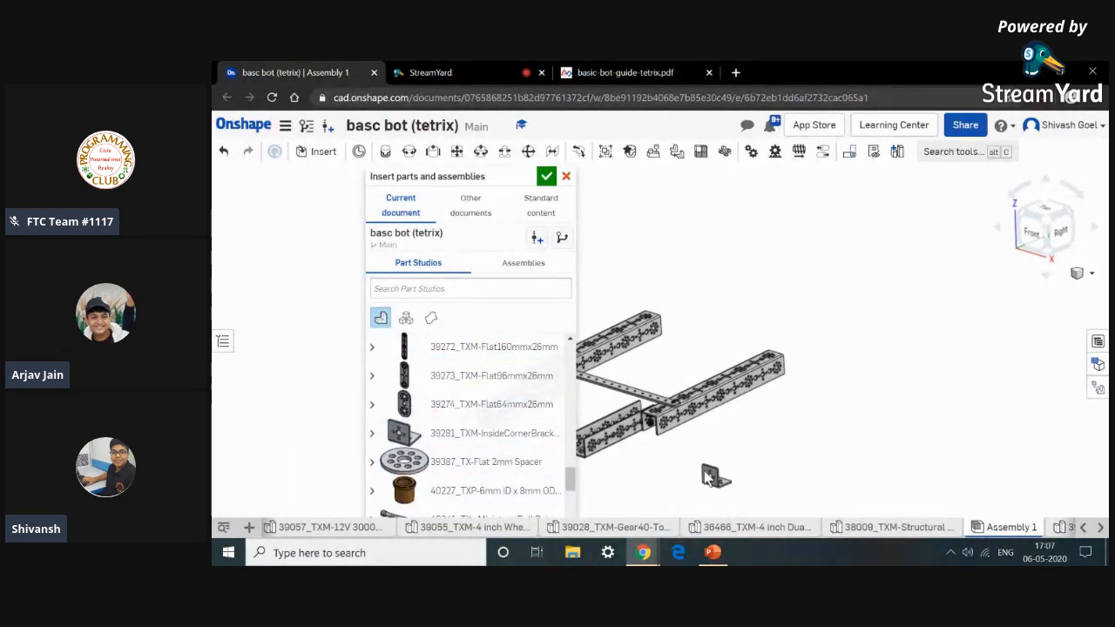
{"action": "left_click", "coordinate": [708, 475]}
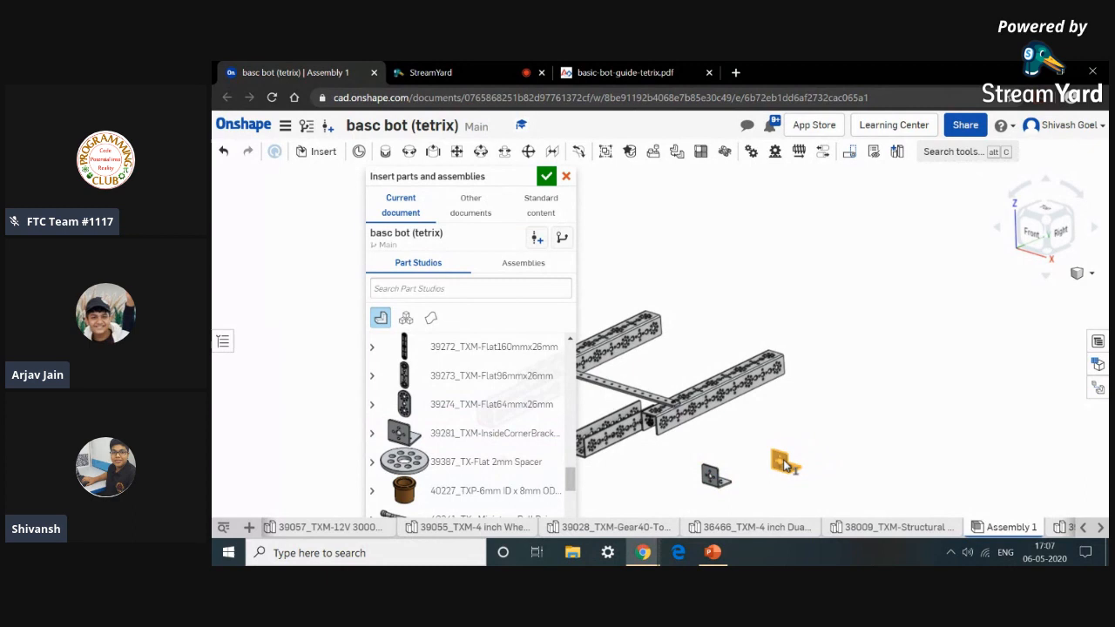
Insert 39098_TXM-SHCS 6-32 x 0.3125 socket head cap screws next to the brackets.
{"action": "scroll", "coordinate": [471, 385], "scroll_direction": "up", "scroll_amount": 5}
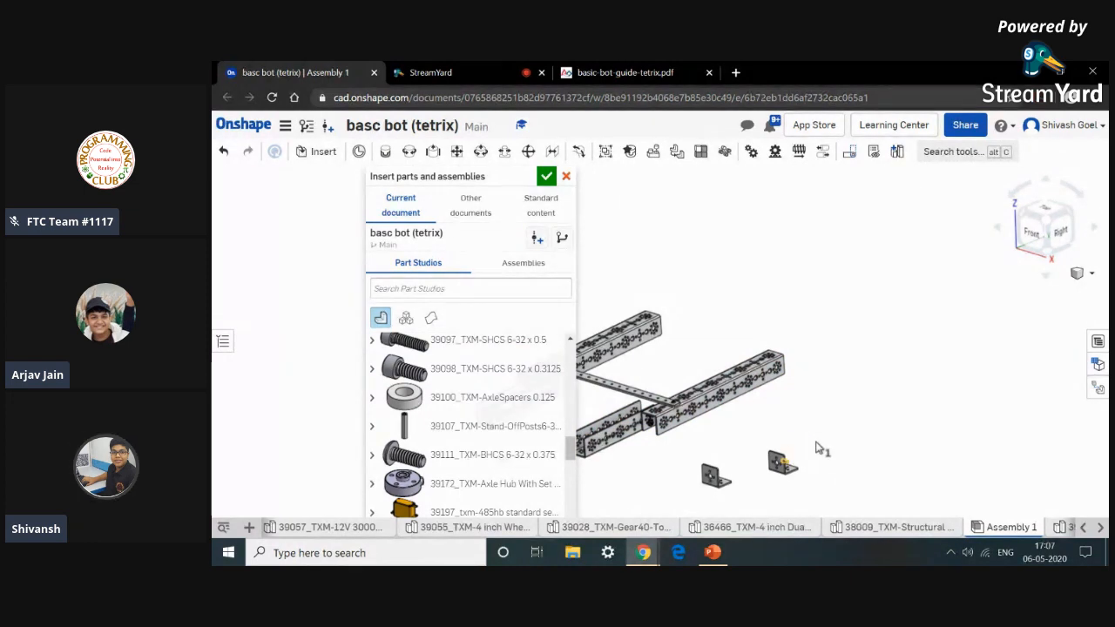
{"action": "left_click", "coordinate": [495, 375]}
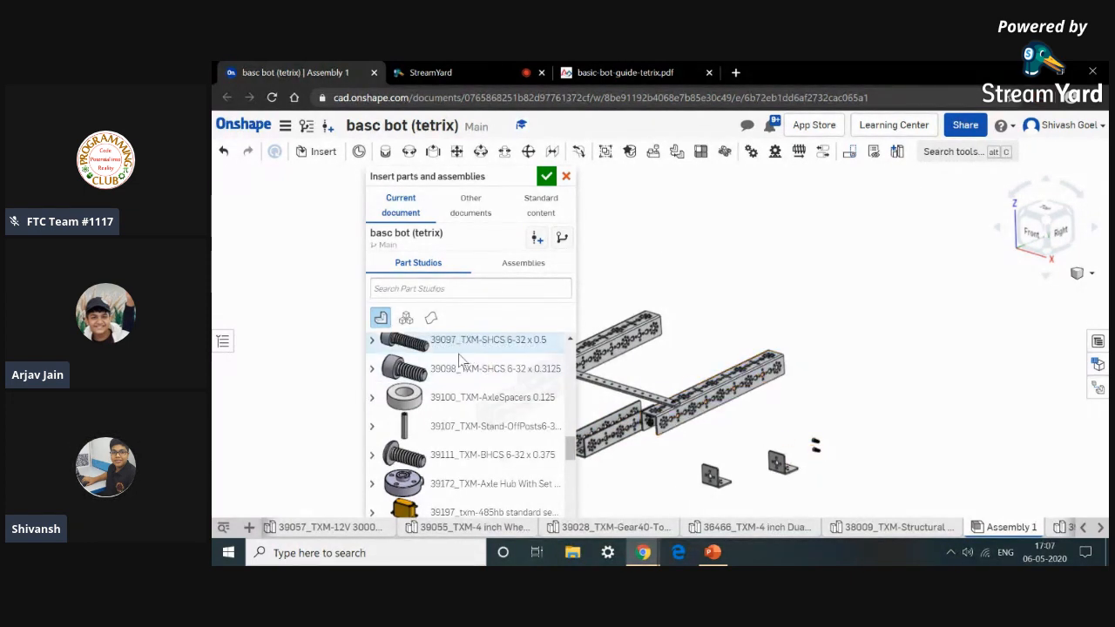
{"action": "left_click", "coordinate": [452, 376]}
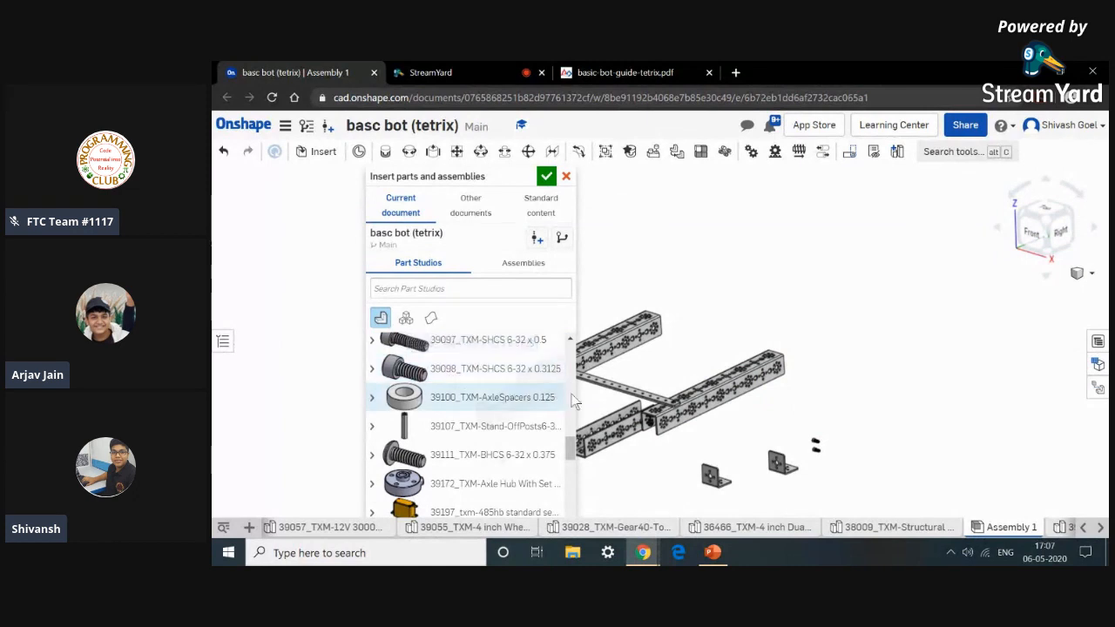
{"action": "left_click", "coordinate": [815, 473]}
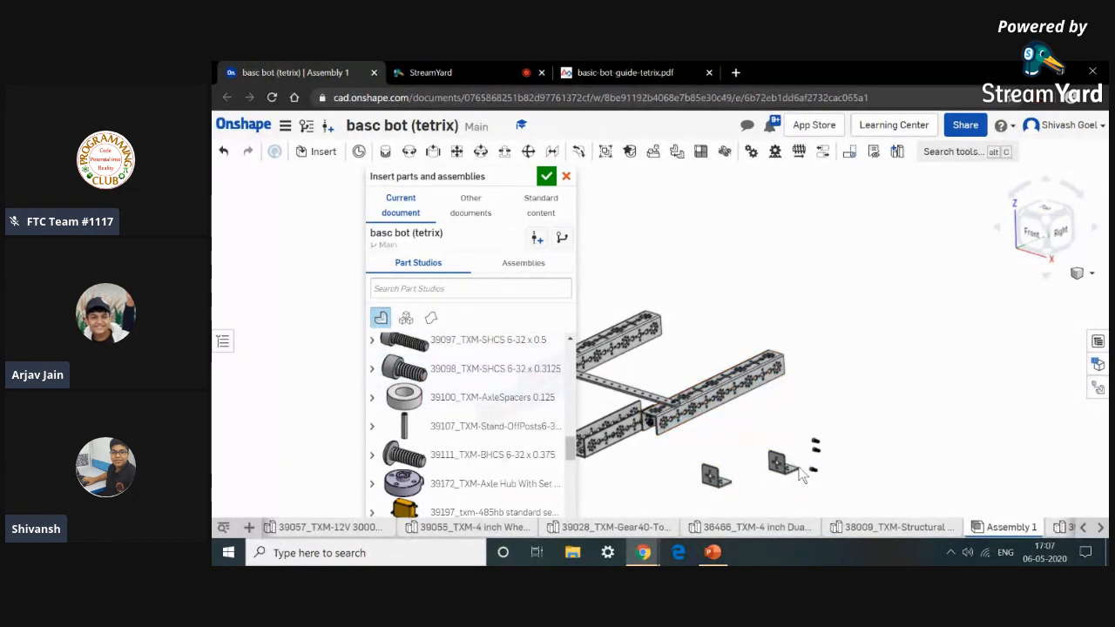
Insert several 39094_TXM-Kep Nut parts beside the screws and close the insert dialog.
{"action": "scroll", "coordinate": [522, 381], "scroll_direction": "up", "scroll_amount": 5}
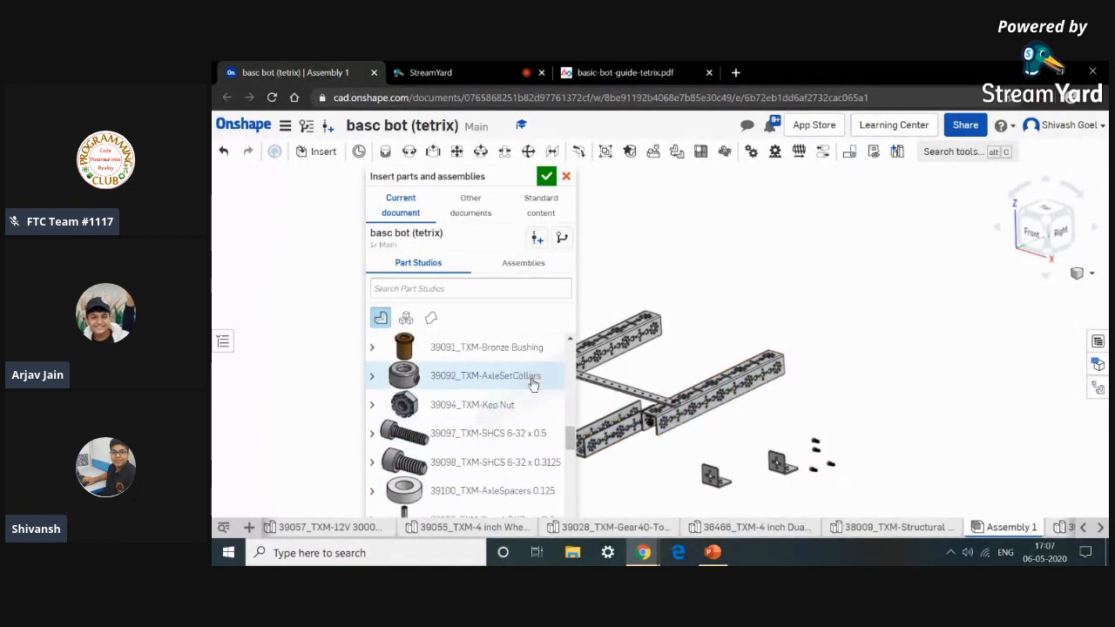
{"action": "left_click", "coordinate": [490, 500]}
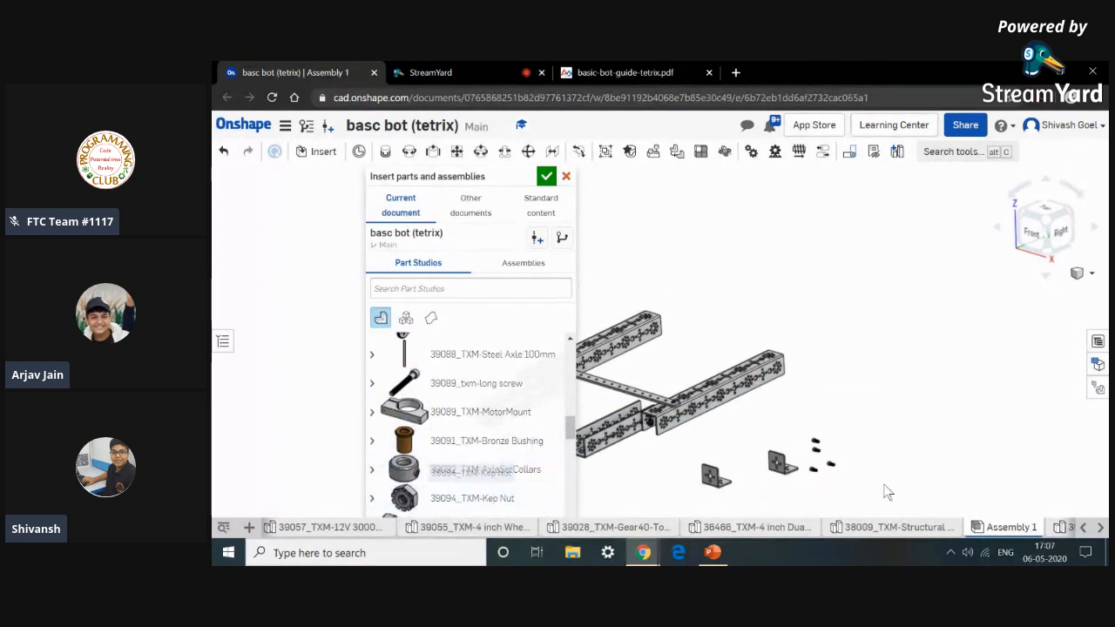
{"action": "left_click", "coordinate": [507, 498]}
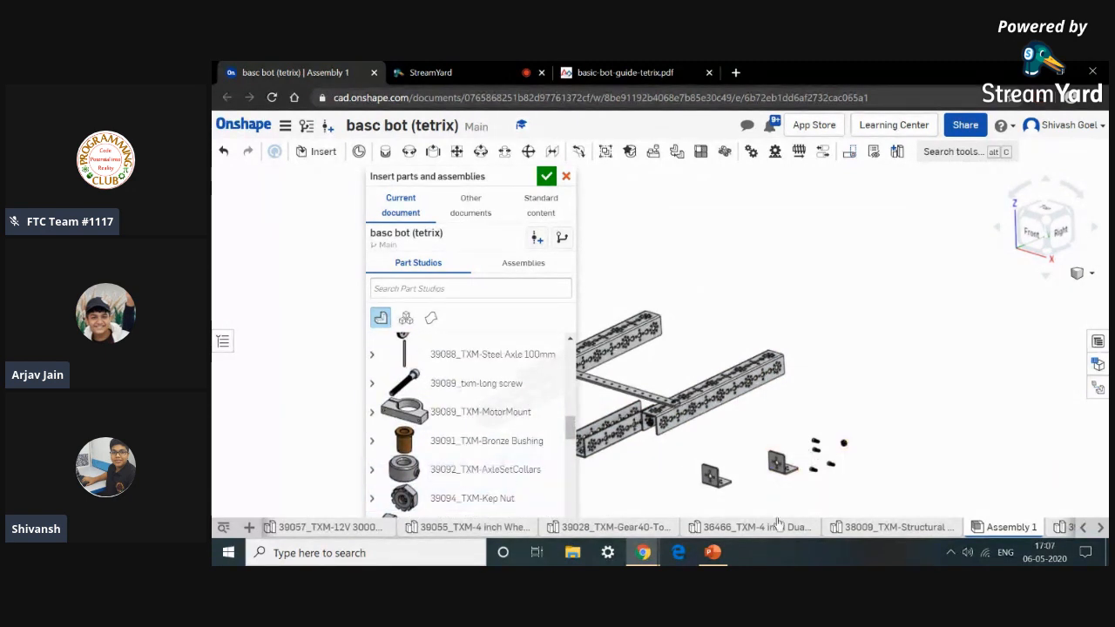
{"action": "left_click", "coordinate": [464, 498]}
{"action": "left_click", "coordinate": [854, 477]}
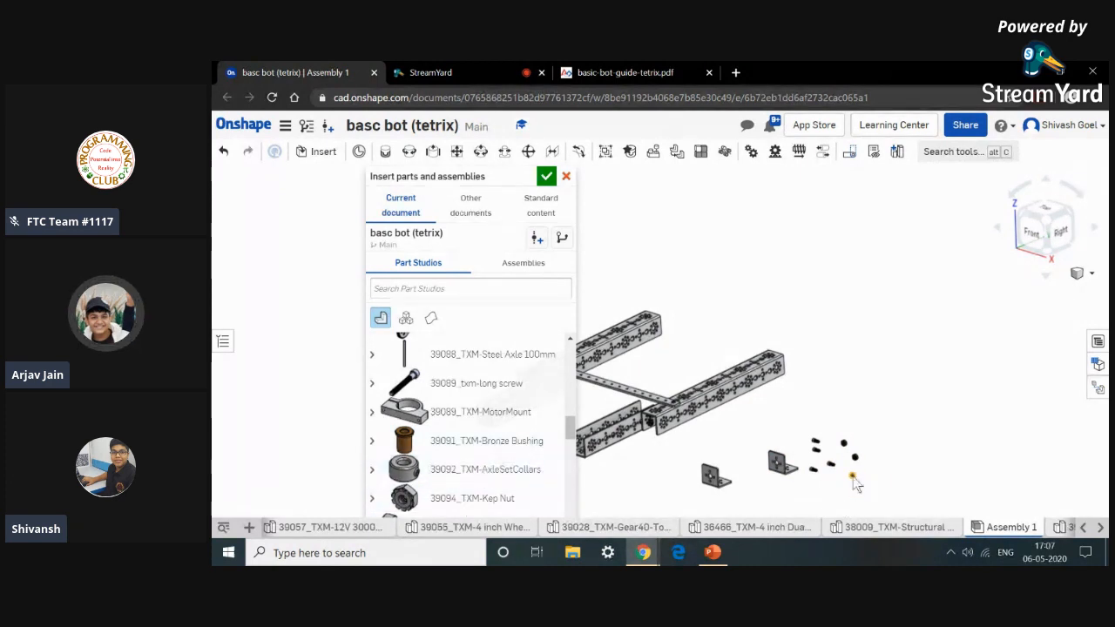
{"action": "left_click", "coordinate": [867, 481]}
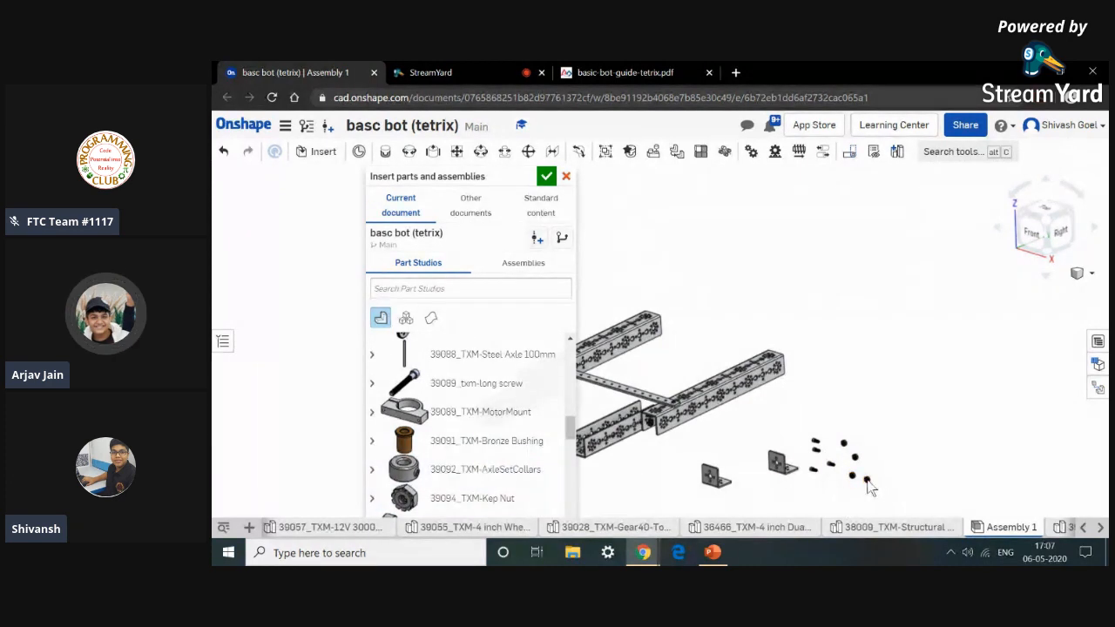
{"action": "left_click", "coordinate": [566, 177]}
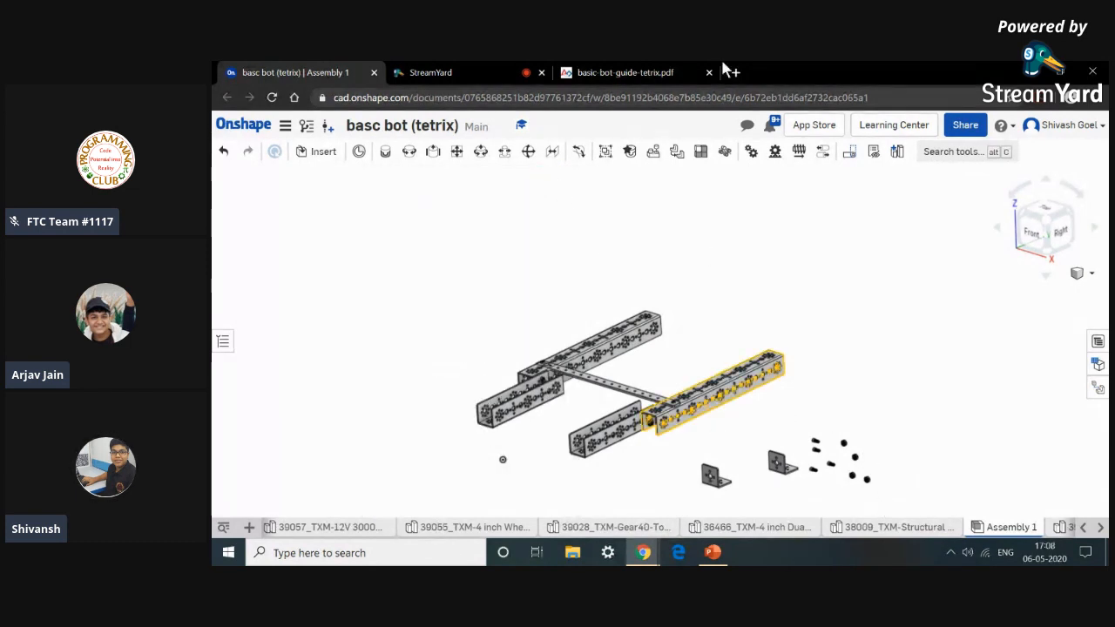
Check the Step 4 structural support bracket figure and parts list in the guide.
{"action": "left_click", "coordinate": [678, 70]}
{"action": "scroll", "coordinate": [648, 181], "scroll_direction": "down", "scroll_amount": 5}
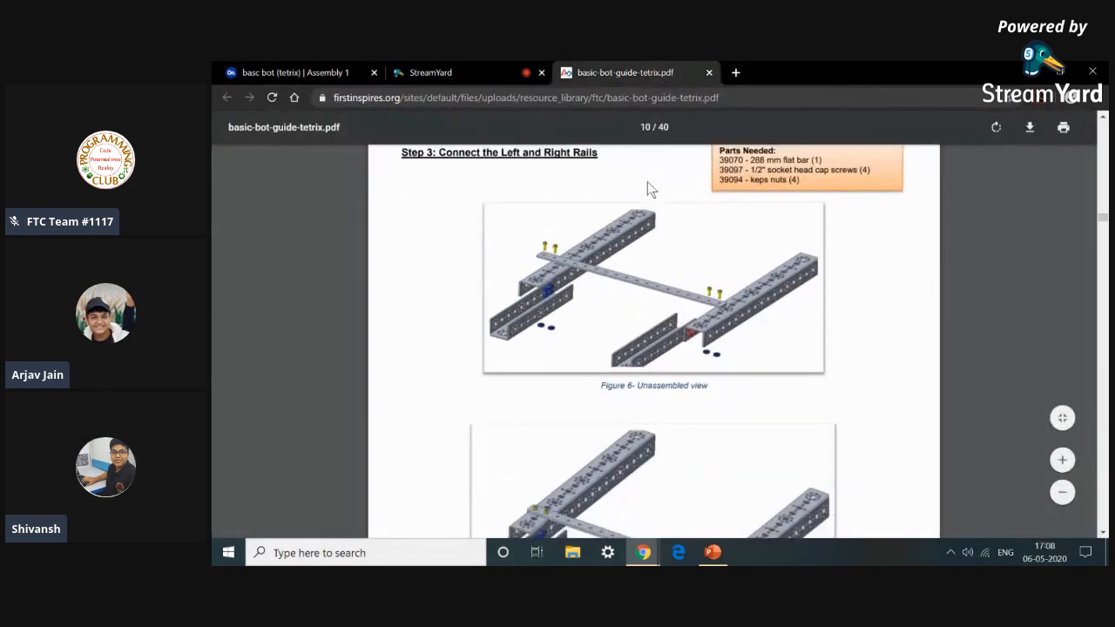
{"action": "scroll", "coordinate": [619, 293], "scroll_direction": "down", "scroll_amount": 6}
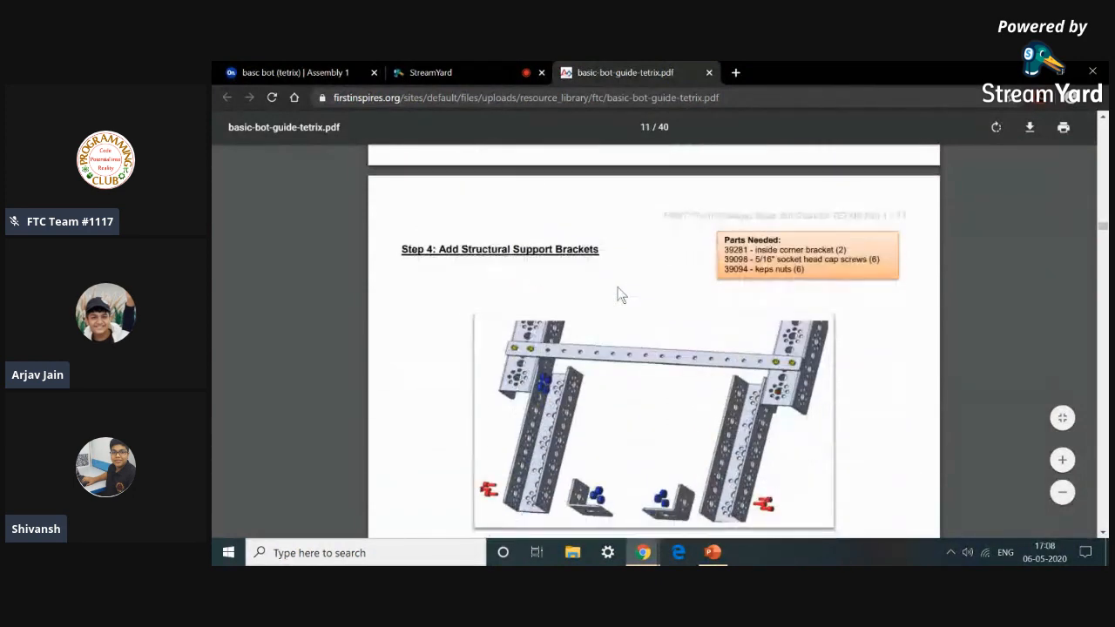
{"action": "scroll", "coordinate": [580, 388], "scroll_direction": "down", "scroll_amount": 3}
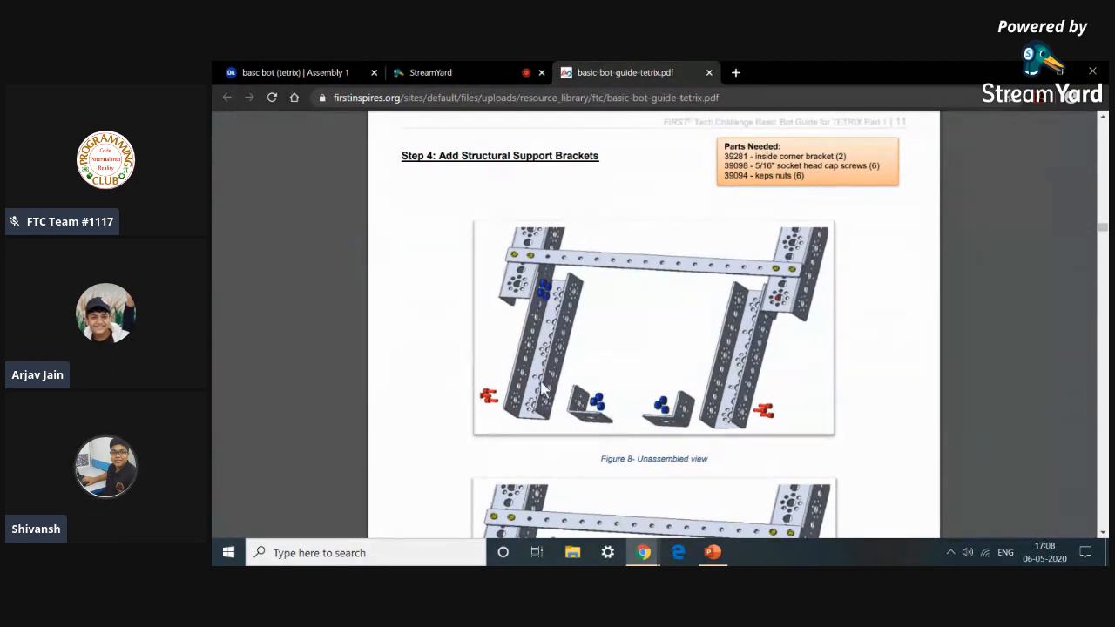
Fasten one inside corner bracket to the end of the left 160 mm channel, flipping its primary axis and reorienting it.
{"action": "left_click", "coordinate": [261, 71]}
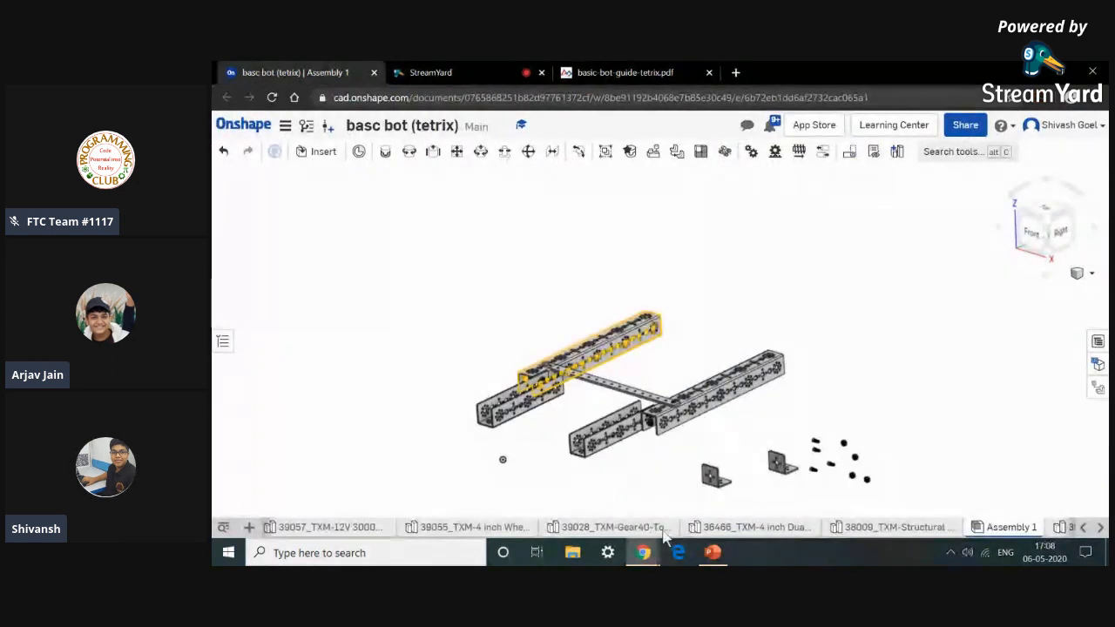
{"action": "left_click", "coordinate": [384, 155]}
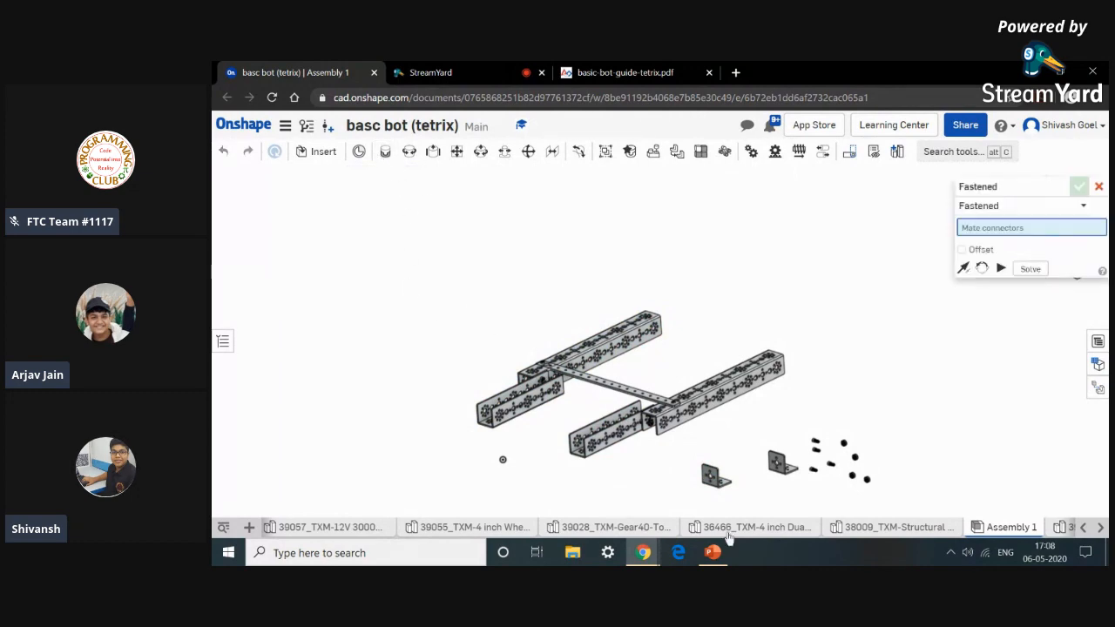
{"action": "scroll", "coordinate": [711, 473], "scroll_direction": "up", "scroll_amount": 5}
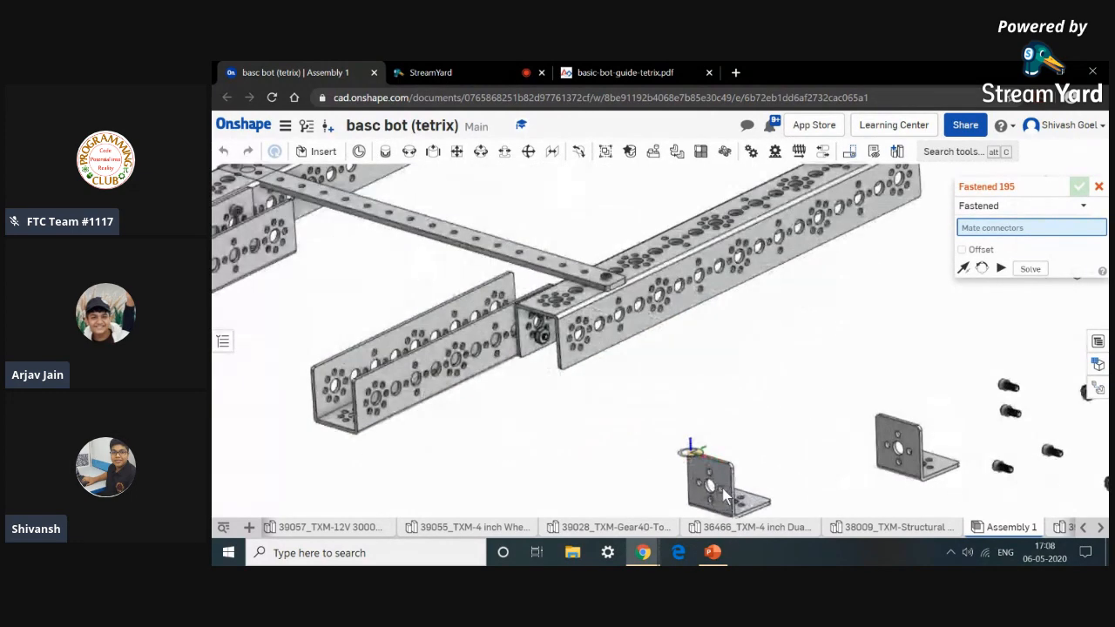
{"action": "scroll", "coordinate": [726, 498], "scroll_direction": "up", "scroll_amount": 3}
{"action": "scroll", "coordinate": [731, 505], "scroll_direction": "up", "scroll_amount": 3}
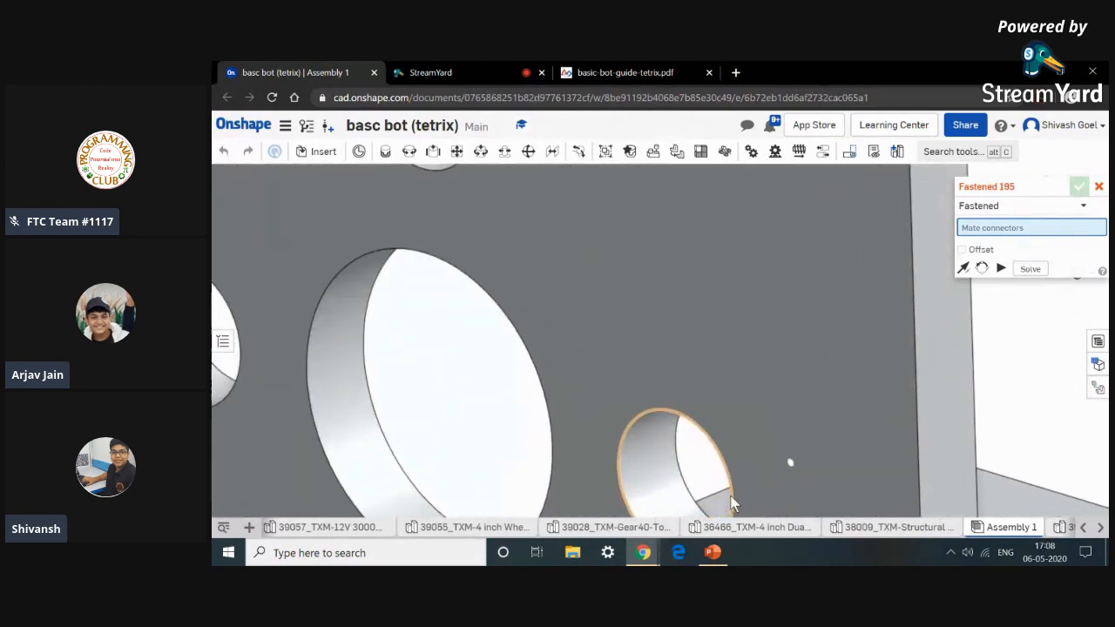
{"action": "left_click", "coordinate": [730, 490]}
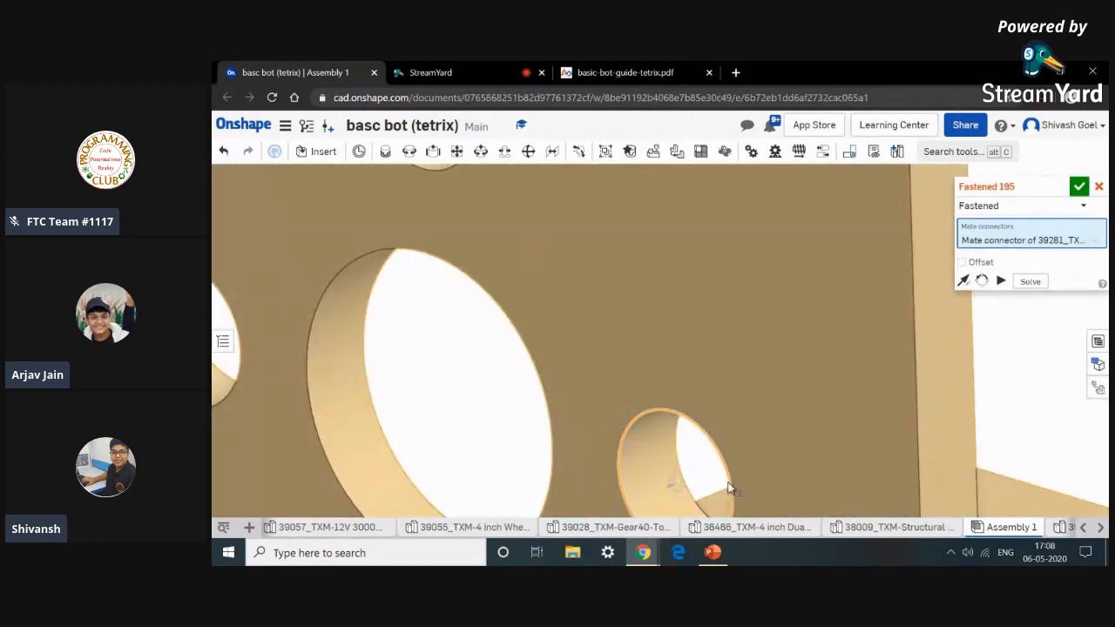
{"action": "scroll", "coordinate": [728, 485], "scroll_direction": "down", "scroll_amount": 8}
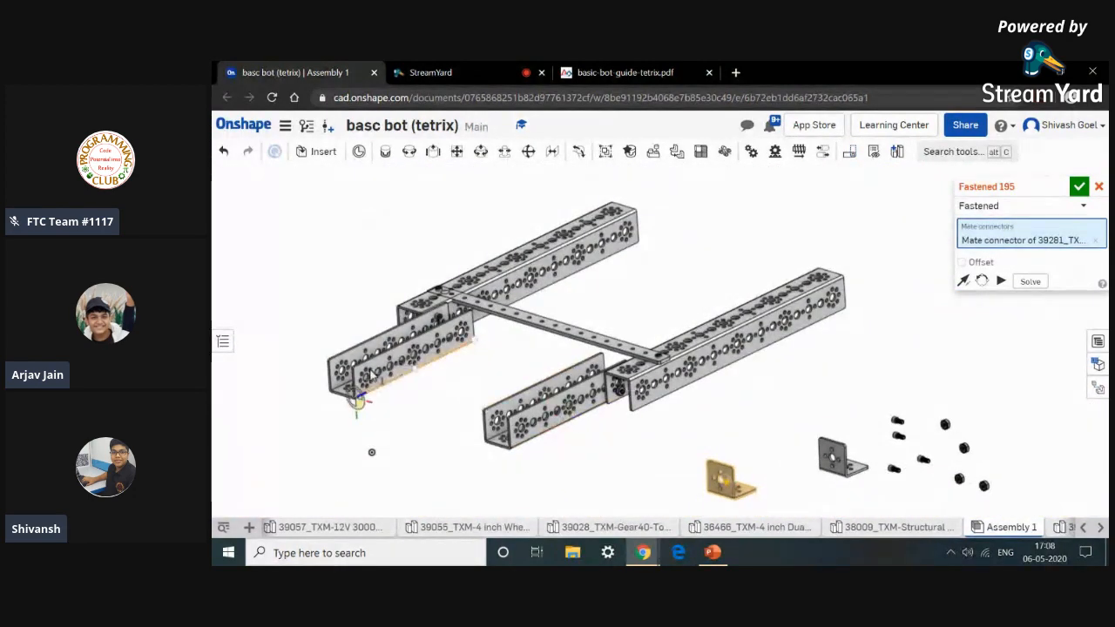
{"action": "scroll", "coordinate": [348, 397], "scroll_direction": "up", "scroll_amount": 10}
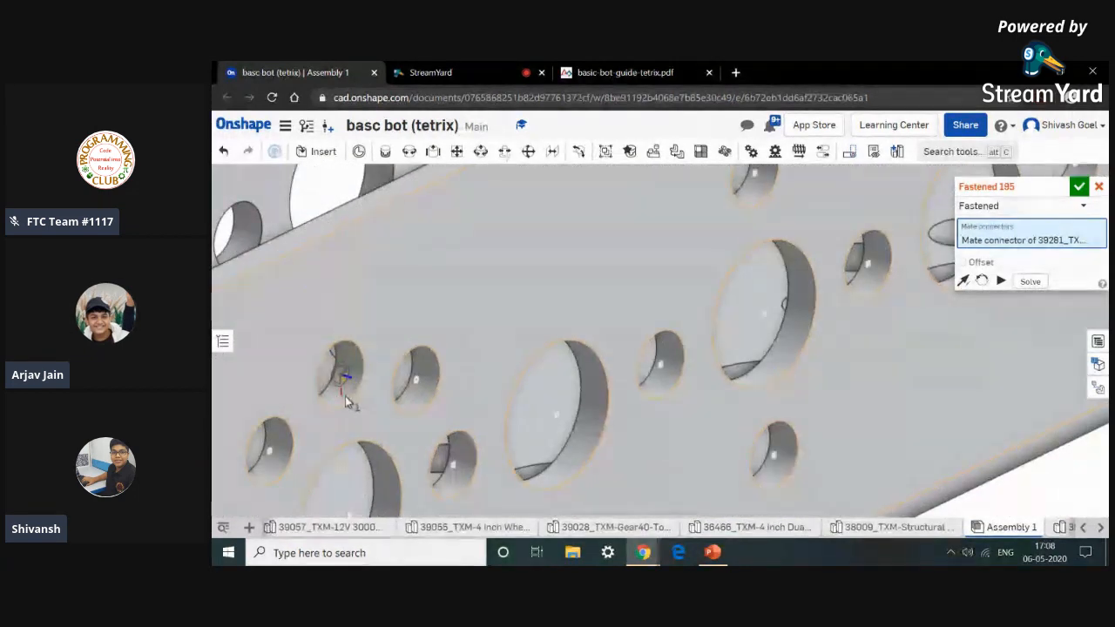
{"action": "scroll", "coordinate": [349, 399], "scroll_direction": "up", "scroll_amount": 5}
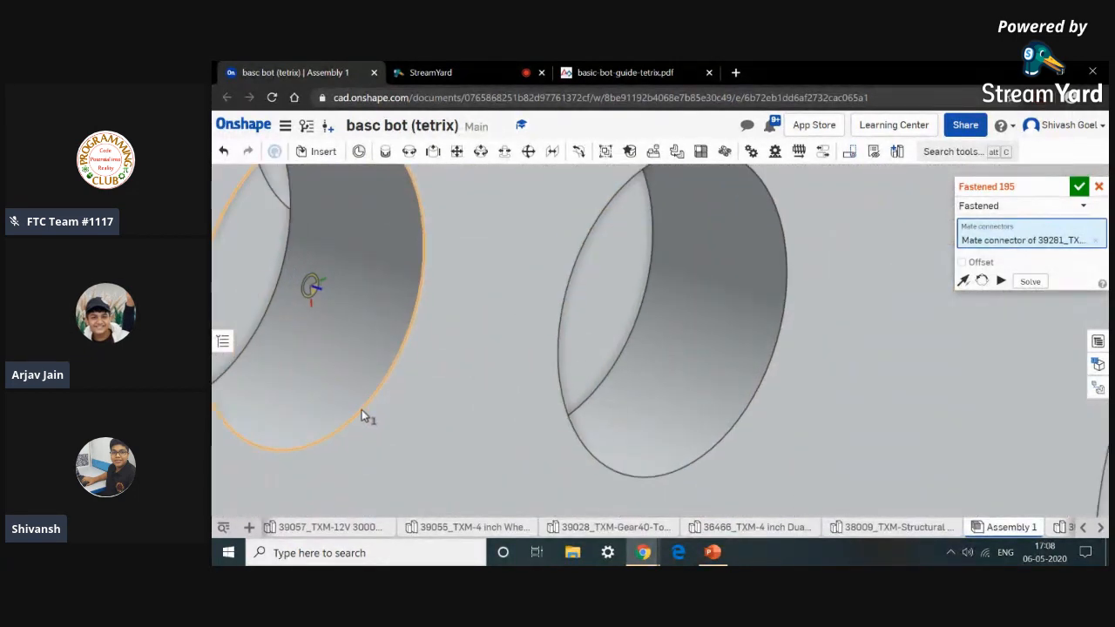
{"action": "left_click", "coordinate": [361, 412]}
{"action": "scroll", "coordinate": [361, 414], "scroll_direction": "down", "scroll_amount": 4}
{"action": "left_click", "coordinate": [469, 442]}
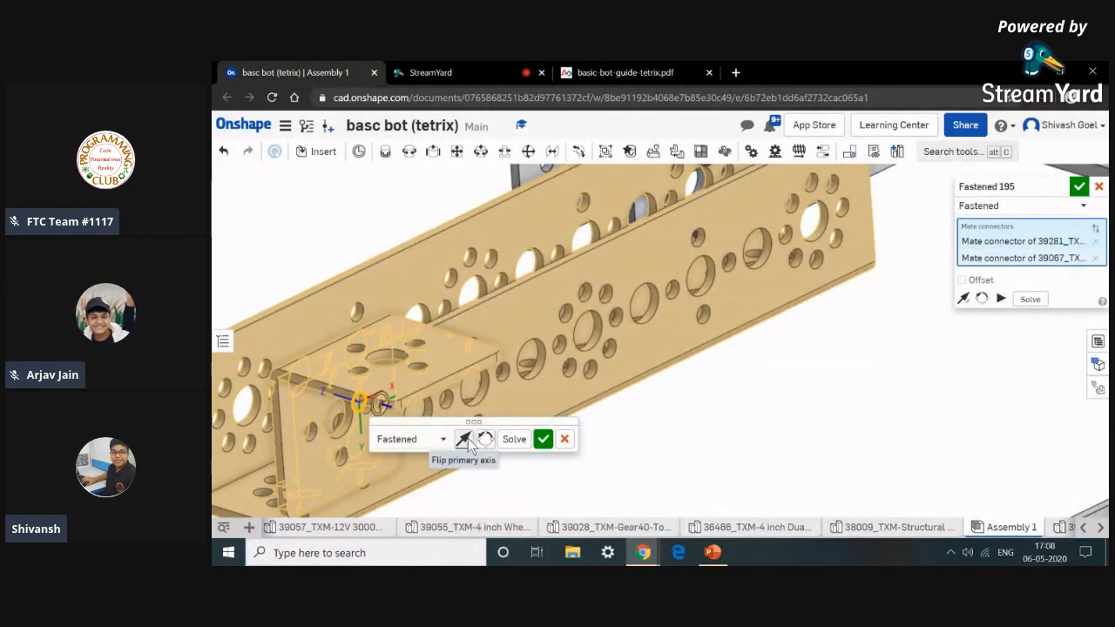
{"action": "left_click", "coordinate": [489, 441]}
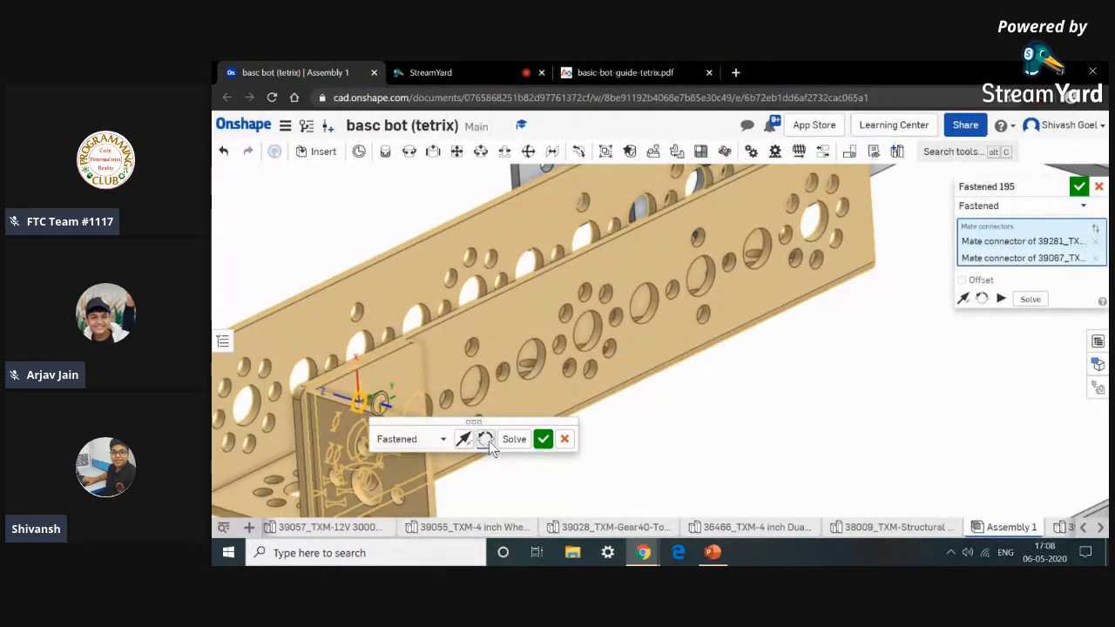
{"action": "left_click", "coordinate": [543, 439]}
Fasten a second inside corner bracket to the end of the right channel through matching holes, reorienting its secondary axis.
{"action": "scroll", "coordinate": [539, 444], "scroll_direction": "down", "scroll_amount": 5}
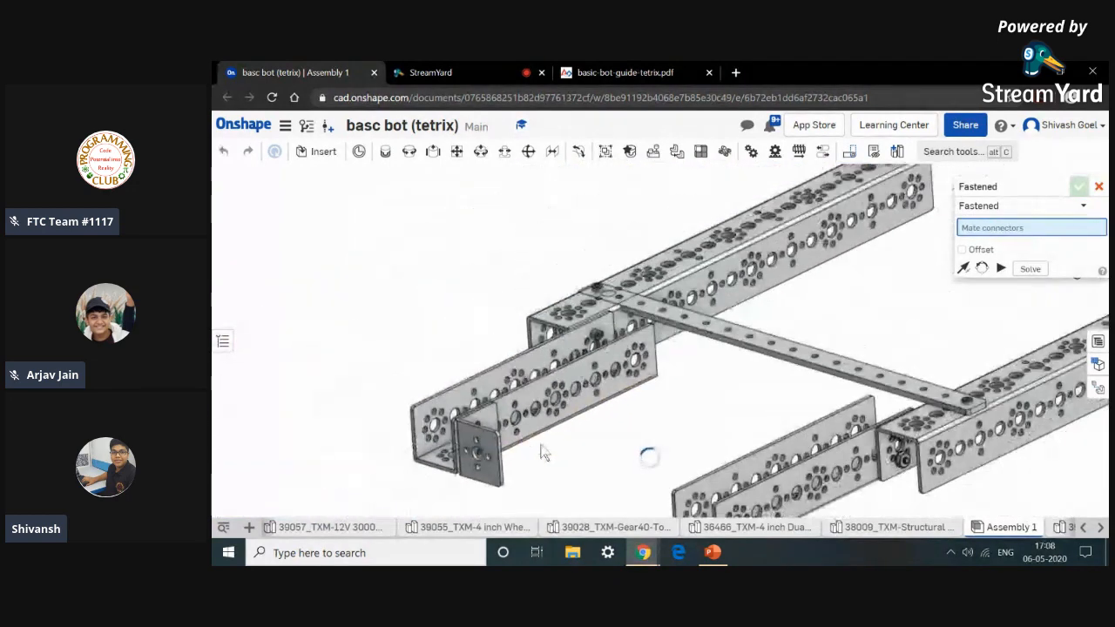
{"action": "middle_click_drag", "start_coordinate": [550, 454], "coordinate": [554, 383]}
{"action": "scroll", "coordinate": [671, 468], "scroll_direction": "down", "scroll_amount": 5}
{"action": "scroll", "coordinate": [879, 477], "scroll_direction": "up", "scroll_amount": 8}
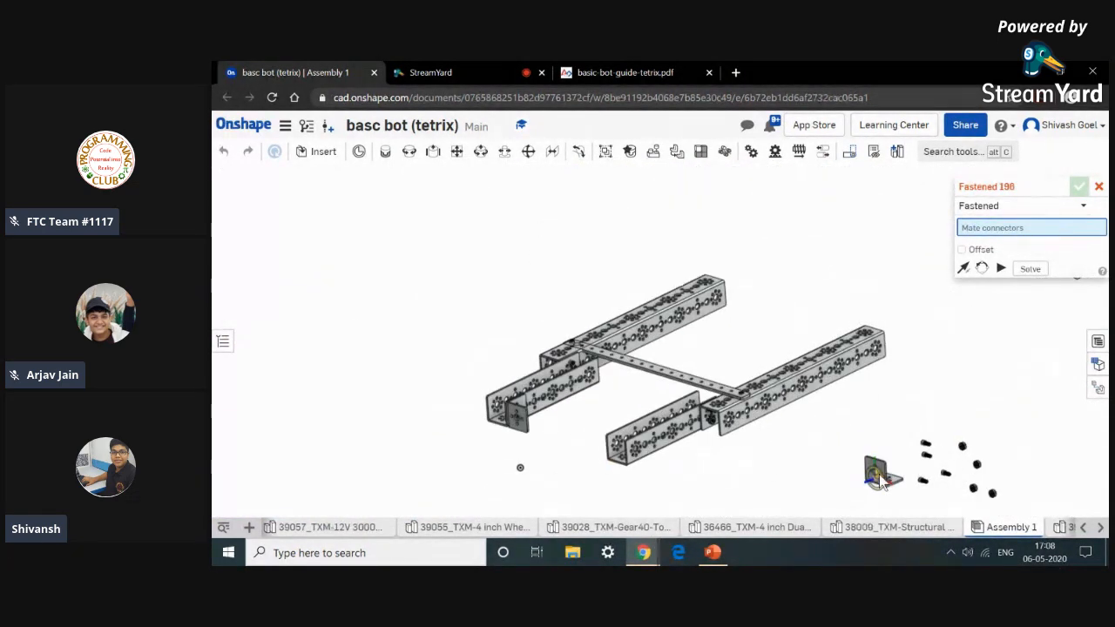
{"action": "scroll", "coordinate": [892, 472], "scroll_direction": "up", "scroll_amount": 6}
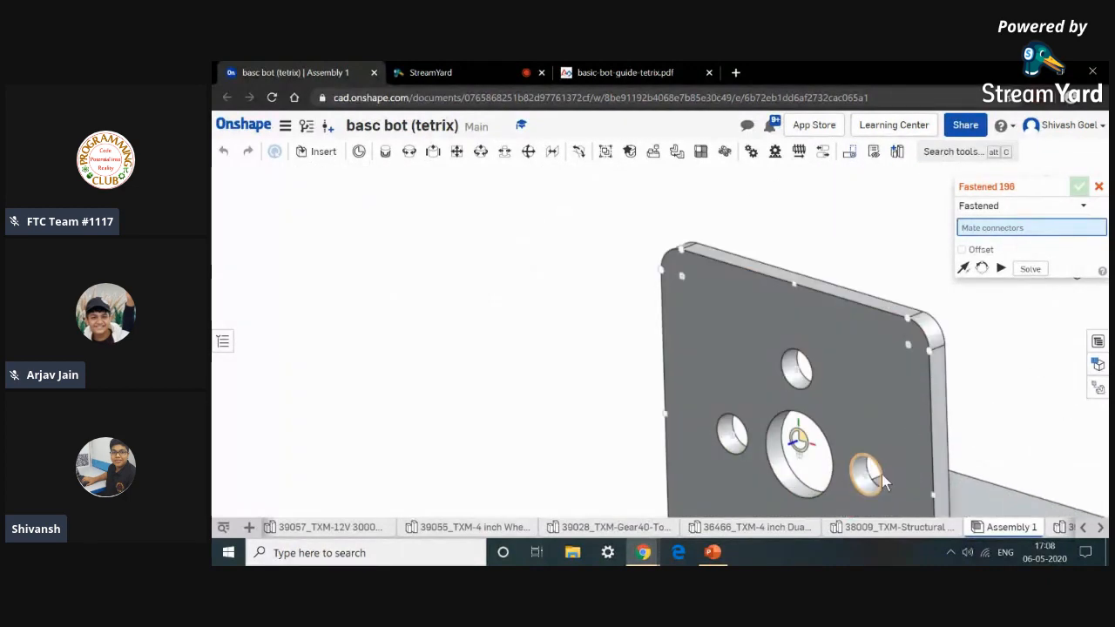
{"action": "left_click", "coordinate": [881, 482]}
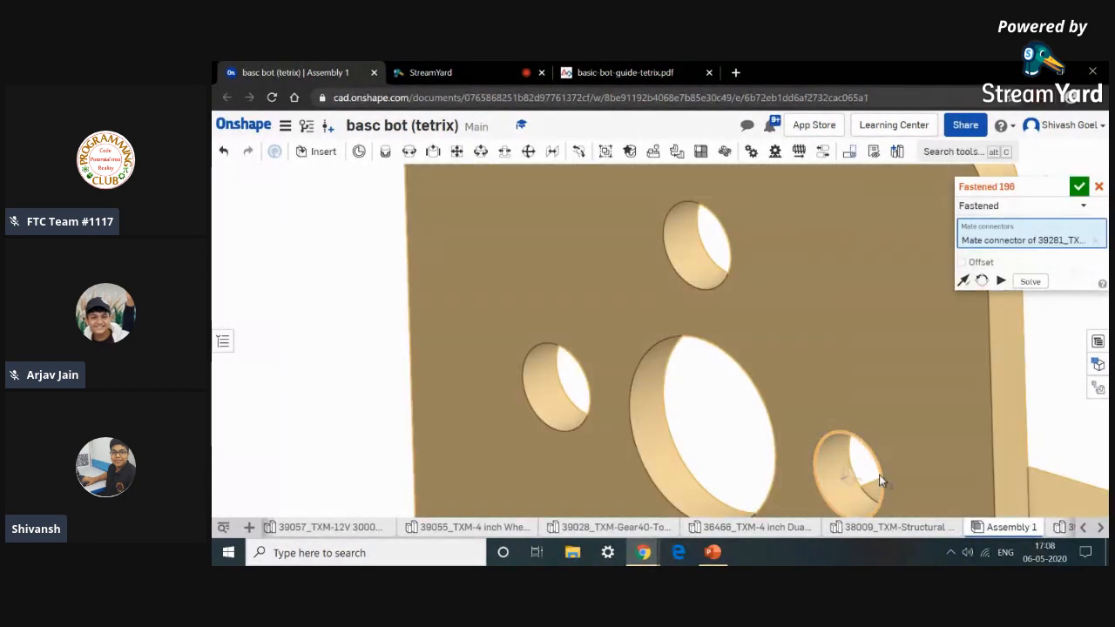
{"action": "scroll", "coordinate": [879, 474], "scroll_direction": "down", "scroll_amount": 10}
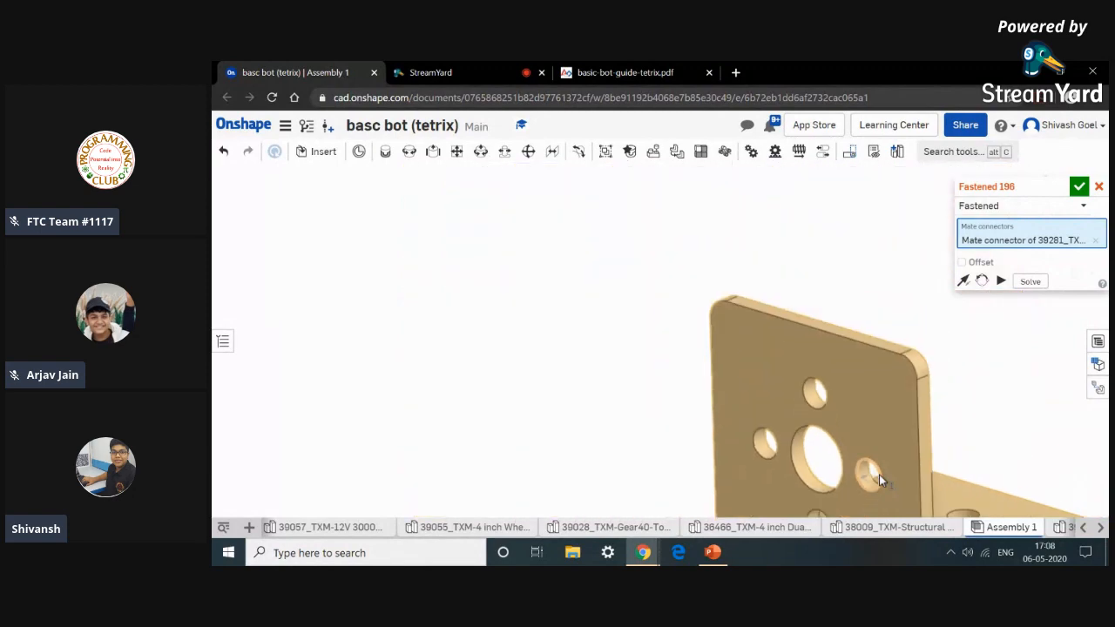
{"action": "scroll", "coordinate": [706, 501], "scroll_direction": "down", "scroll_amount": 5}
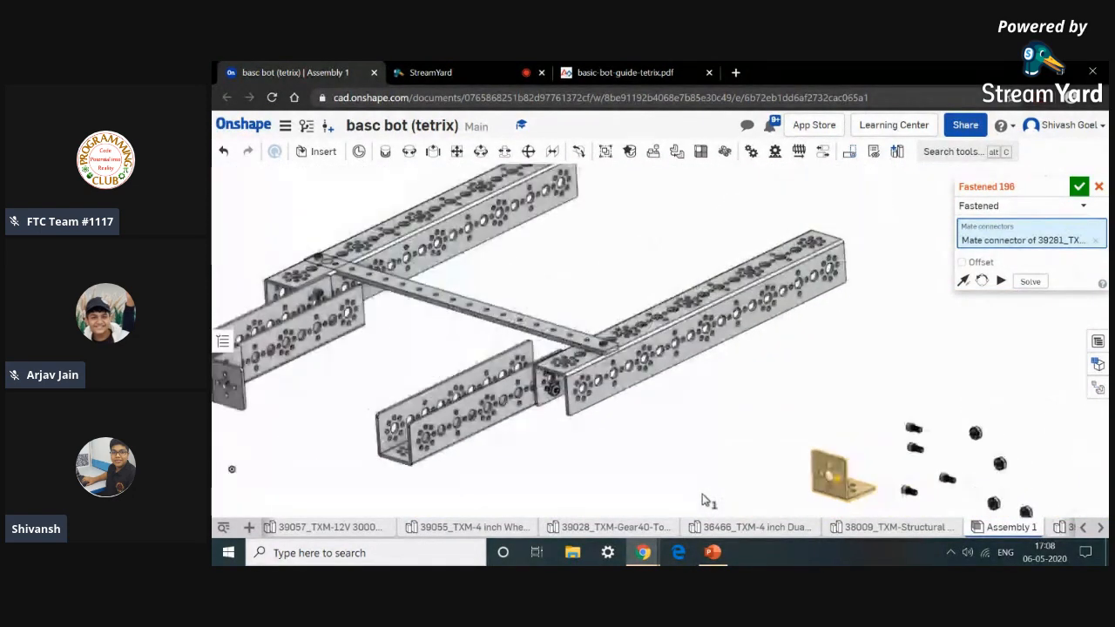
{"action": "right_click_drag", "start_coordinate": [788, 466], "coordinate": [811, 456]}
{"action": "scroll", "coordinate": [823, 431], "scroll_direction": "up", "scroll_amount": 10}
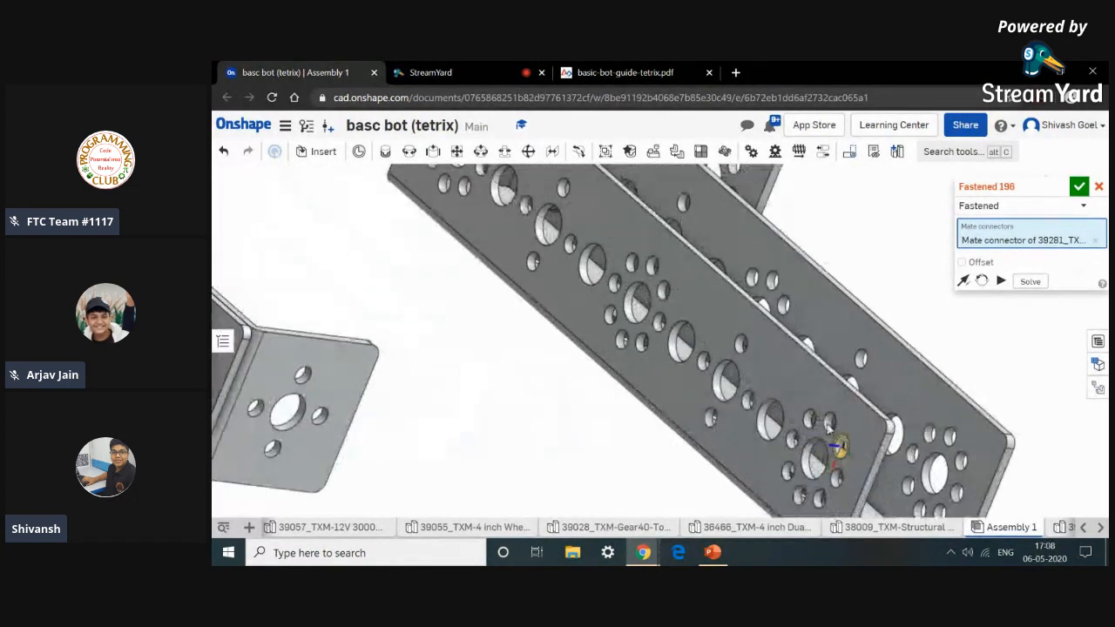
{"action": "scroll", "coordinate": [818, 439], "scroll_direction": "up", "scroll_amount": 3}
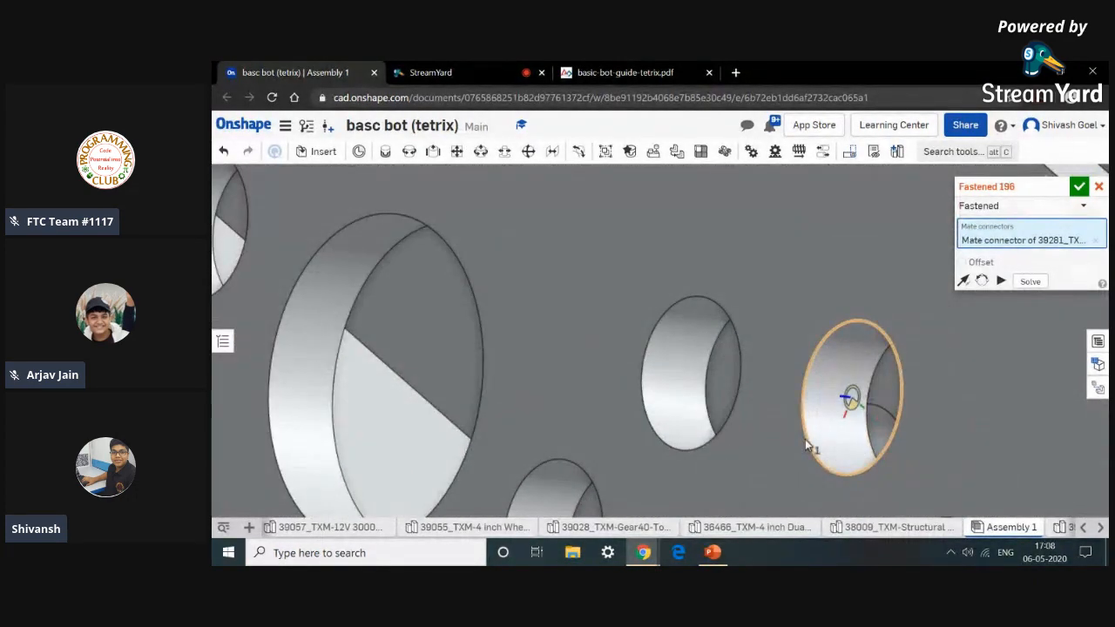
{"action": "left_click", "coordinate": [805, 439]}
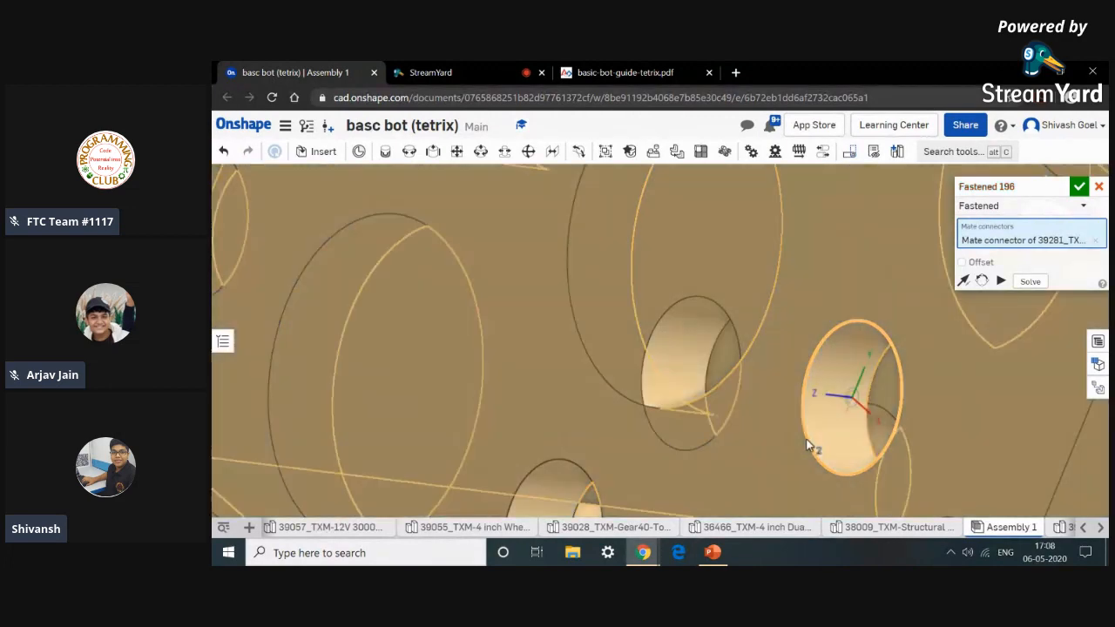
{"action": "scroll", "coordinate": [806, 439], "scroll_direction": "down", "scroll_amount": 3}
{"action": "scroll", "coordinate": [806, 442], "scroll_direction": "down", "scroll_amount": 5}
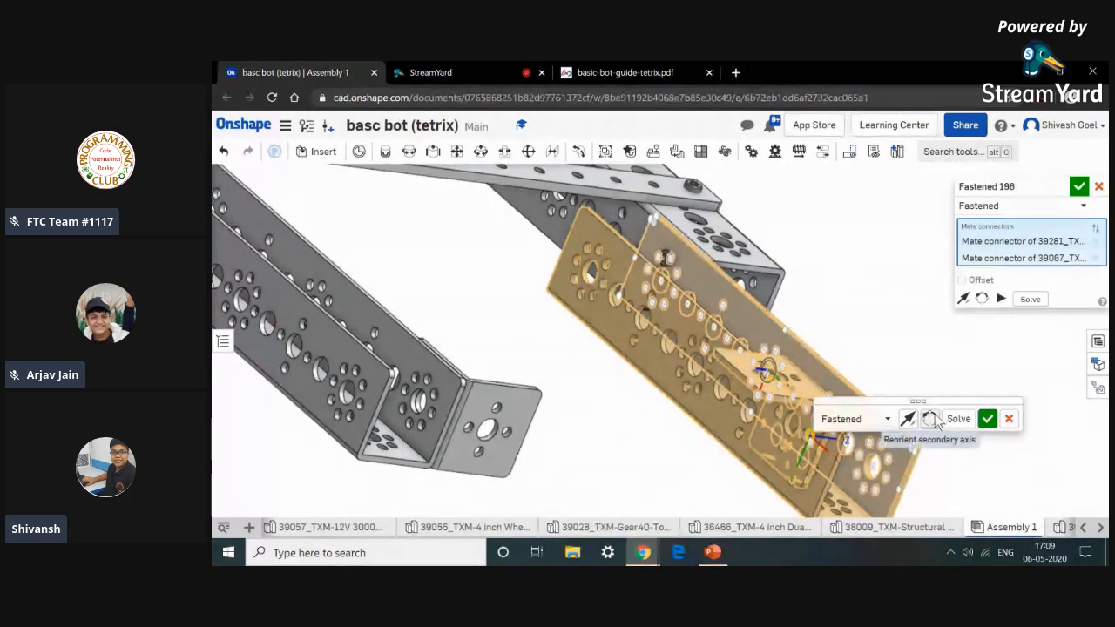
{"action": "left_click", "coordinate": [930, 420]}
{"action": "left_click", "coordinate": [930, 420]}
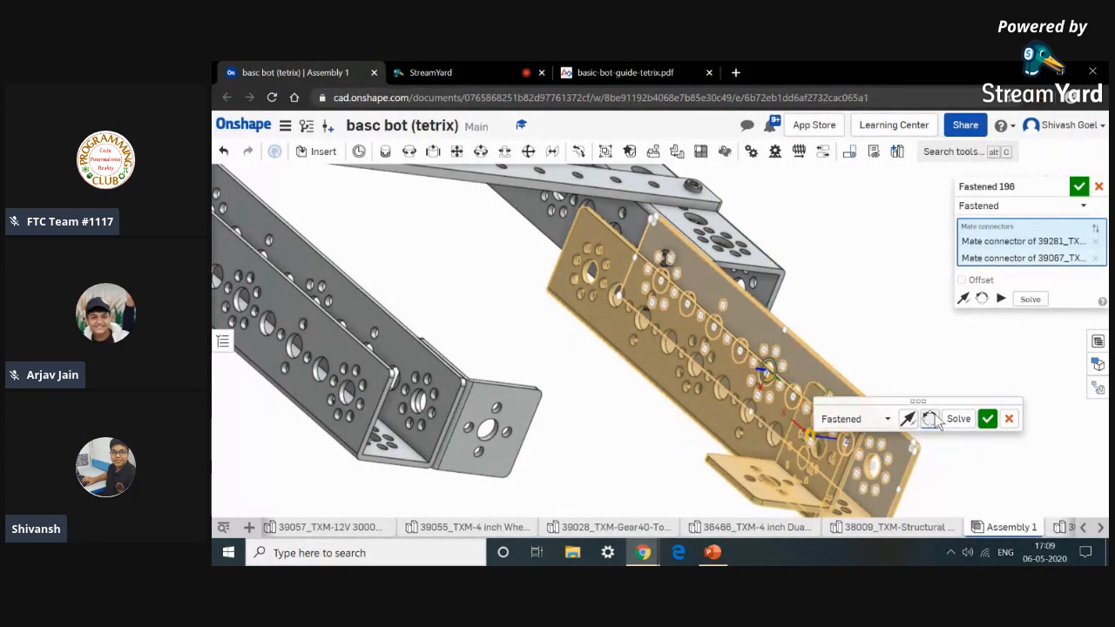
{"action": "left_click", "coordinate": [931, 420]}
{"action": "left_click", "coordinate": [993, 419]}
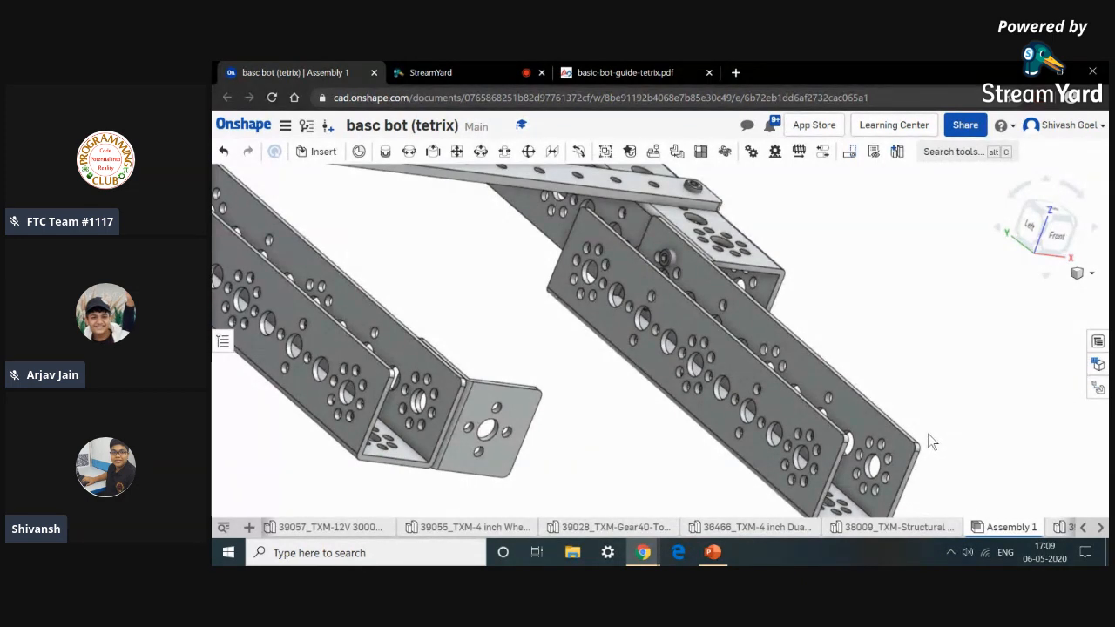
Fasten another inside corner bracket to the end of the right inner channel, flipping its primary axis and reorienting it.
{"action": "scroll", "coordinate": [996, 460], "scroll_direction": "down", "scroll_amount": 5}
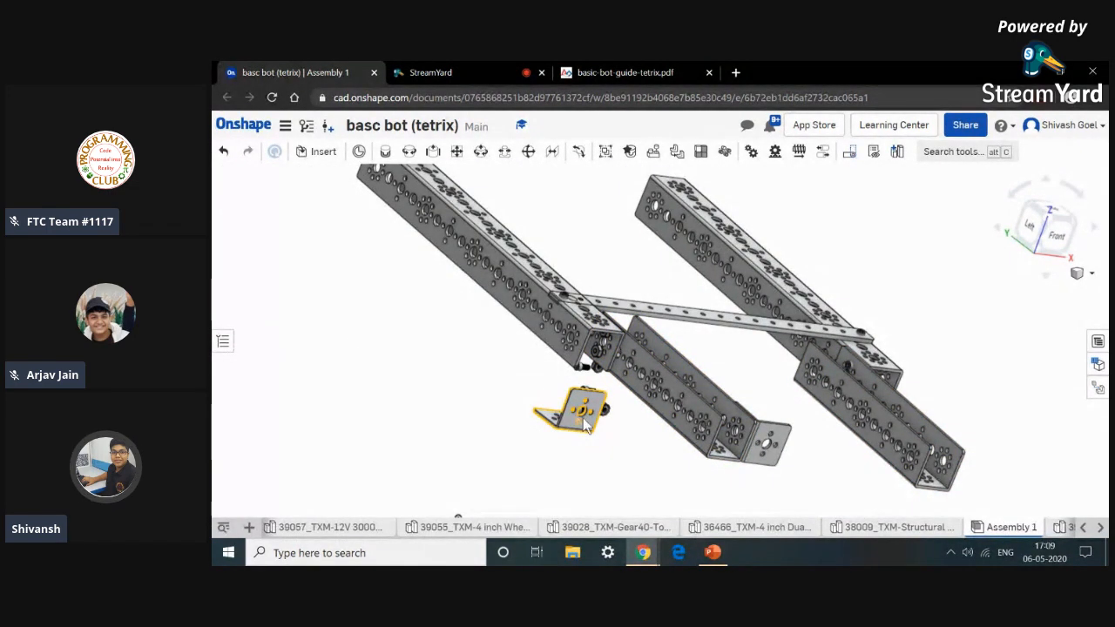
{"action": "scroll", "coordinate": [585, 420], "scroll_direction": "up", "scroll_amount": 3}
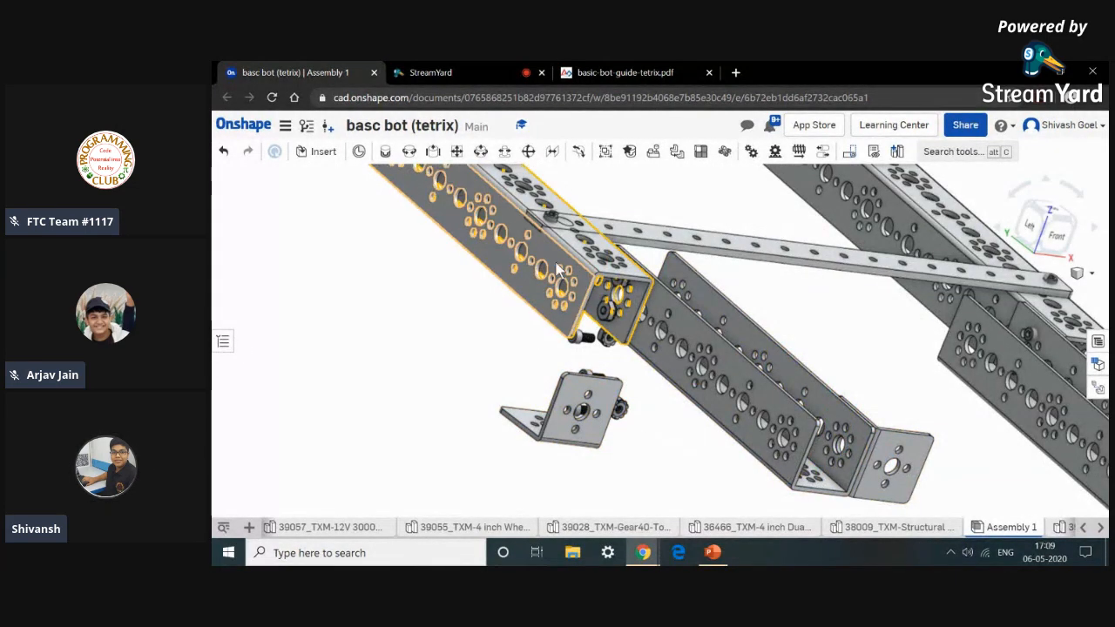
{"action": "key", "text": "m"}
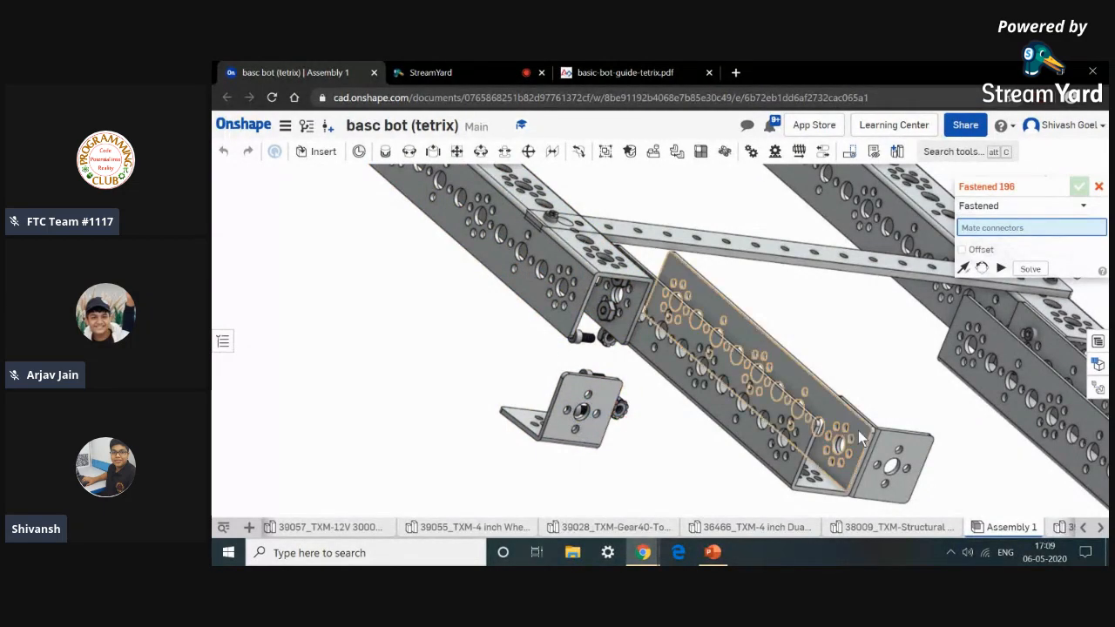
{"action": "scroll", "coordinate": [597, 416], "scroll_direction": "up", "scroll_amount": 5}
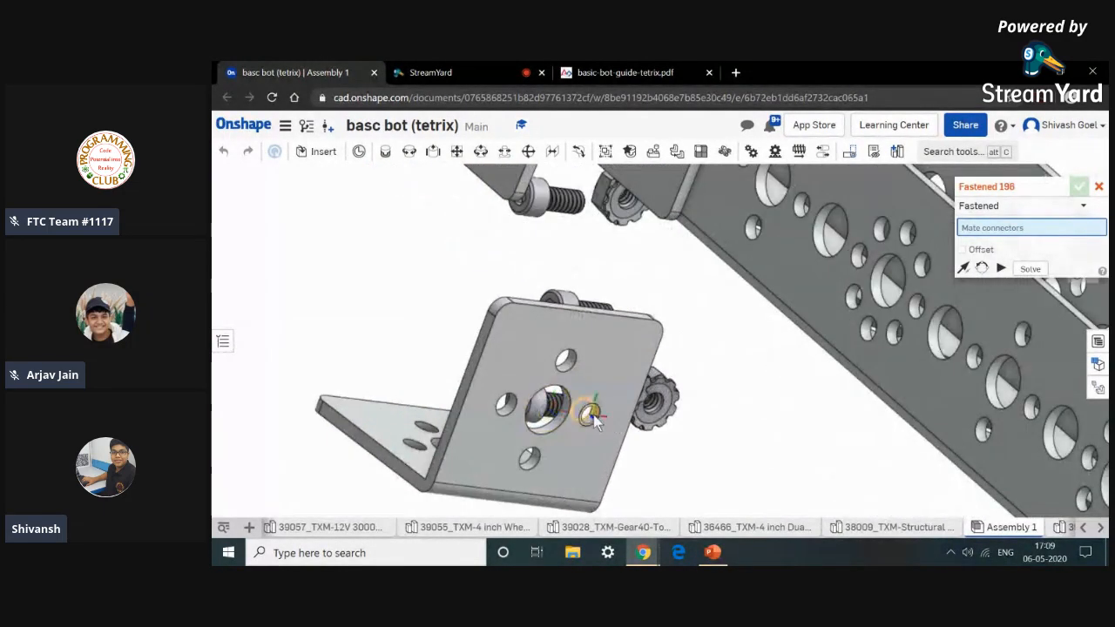
{"action": "scroll", "coordinate": [597, 421], "scroll_direction": "up", "scroll_amount": 5}
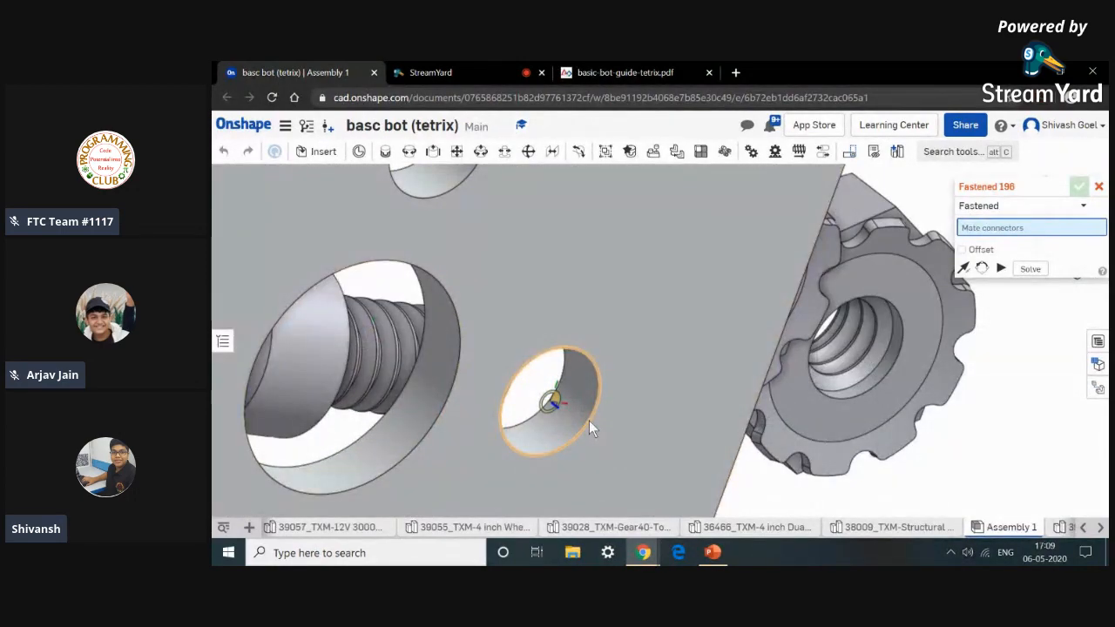
{"action": "left_click", "coordinate": [589, 420]}
{"action": "scroll", "coordinate": [589, 421], "scroll_direction": "down", "scroll_amount": 10}
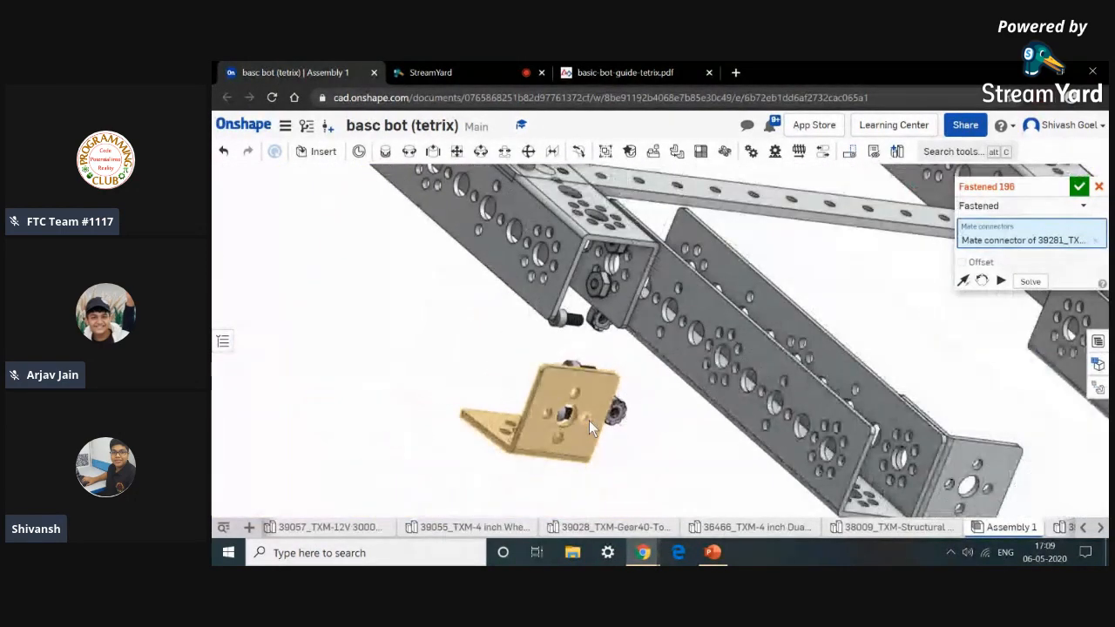
{"action": "scroll", "coordinate": [589, 420], "scroll_direction": "down", "scroll_amount": 5}
{"action": "scroll", "coordinate": [910, 478], "scroll_direction": "up", "scroll_amount": 5}
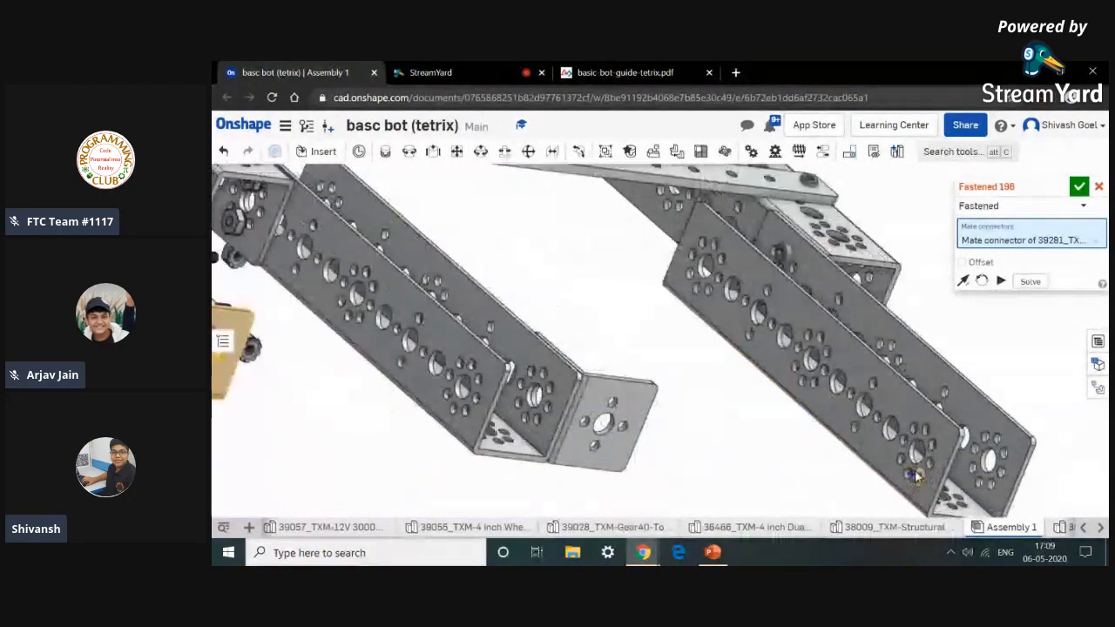
{"action": "scroll", "coordinate": [910, 477], "scroll_direction": "up", "scroll_amount": 6}
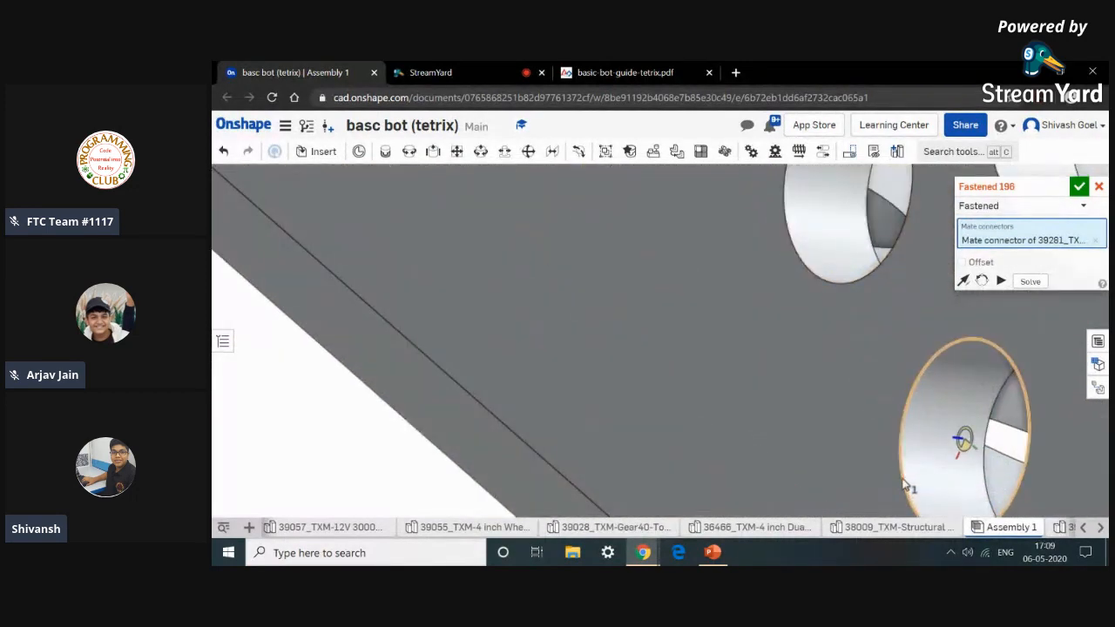
{"action": "left_click", "coordinate": [903, 486]}
{"action": "scroll", "coordinate": [903, 486], "scroll_direction": "down", "scroll_amount": 10}
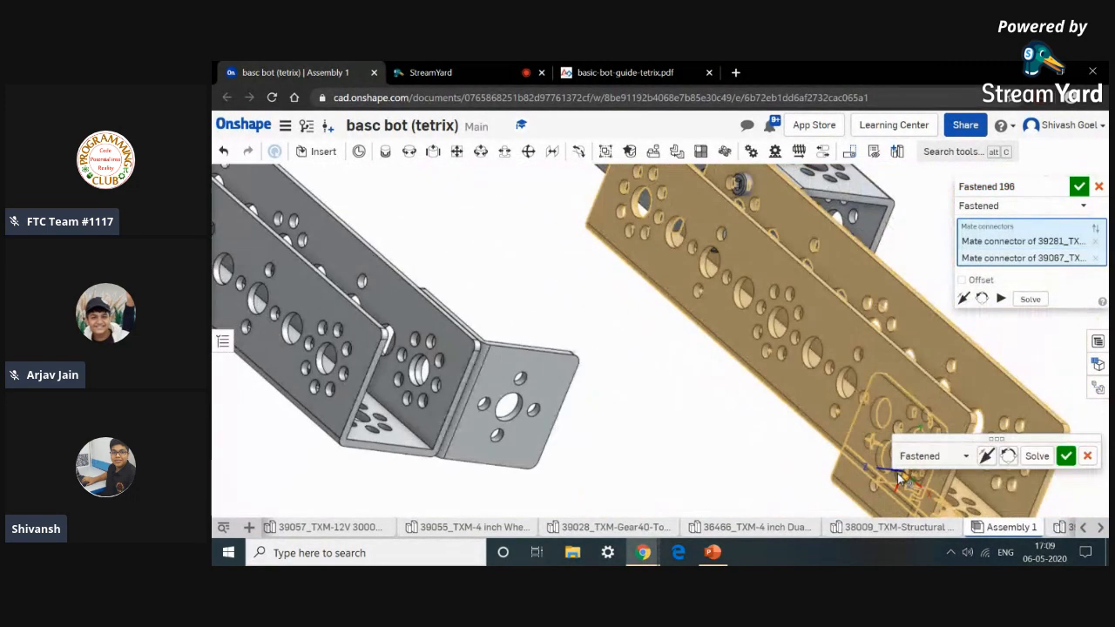
{"action": "left_click", "coordinate": [987, 458]}
{"action": "left_click", "coordinate": [1010, 457]}
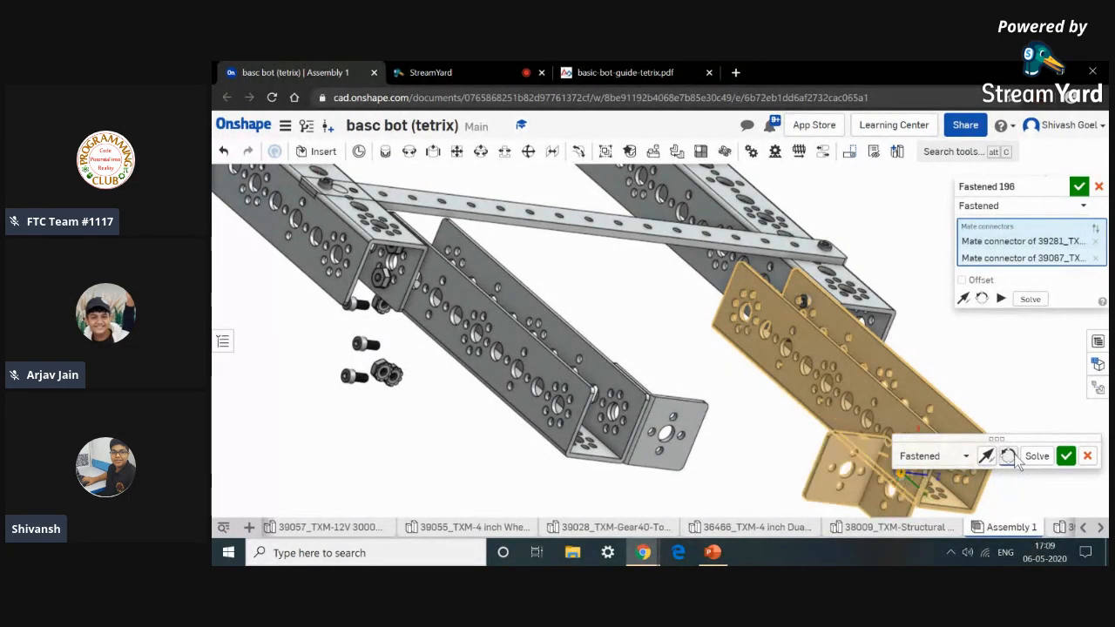
{"action": "left_click", "coordinate": [1009, 457]}
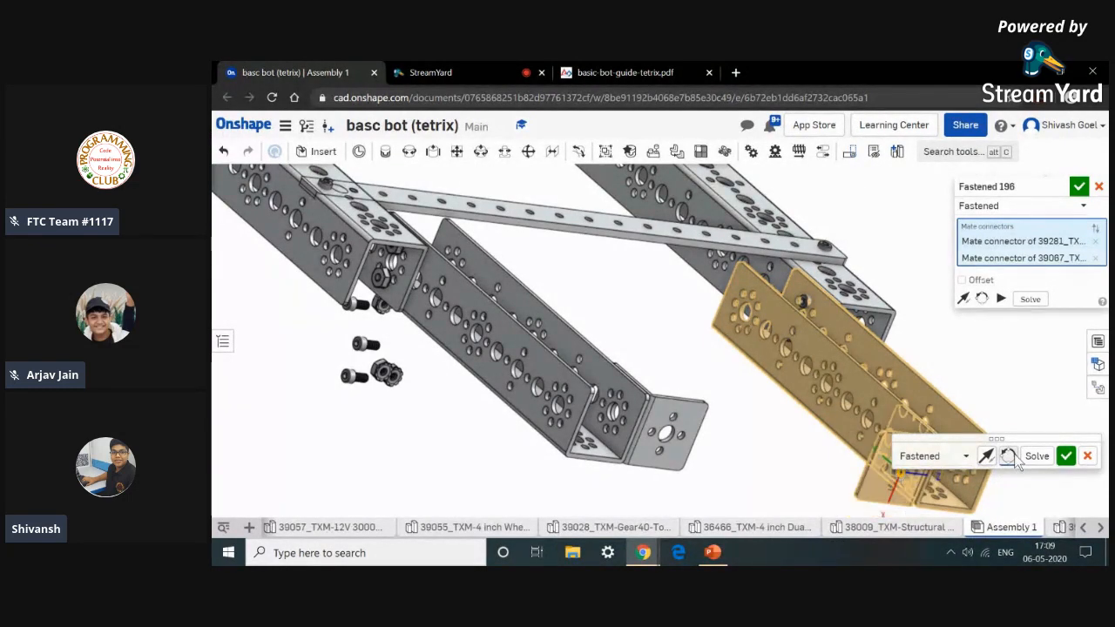
{"action": "left_click", "coordinate": [1066, 457]}
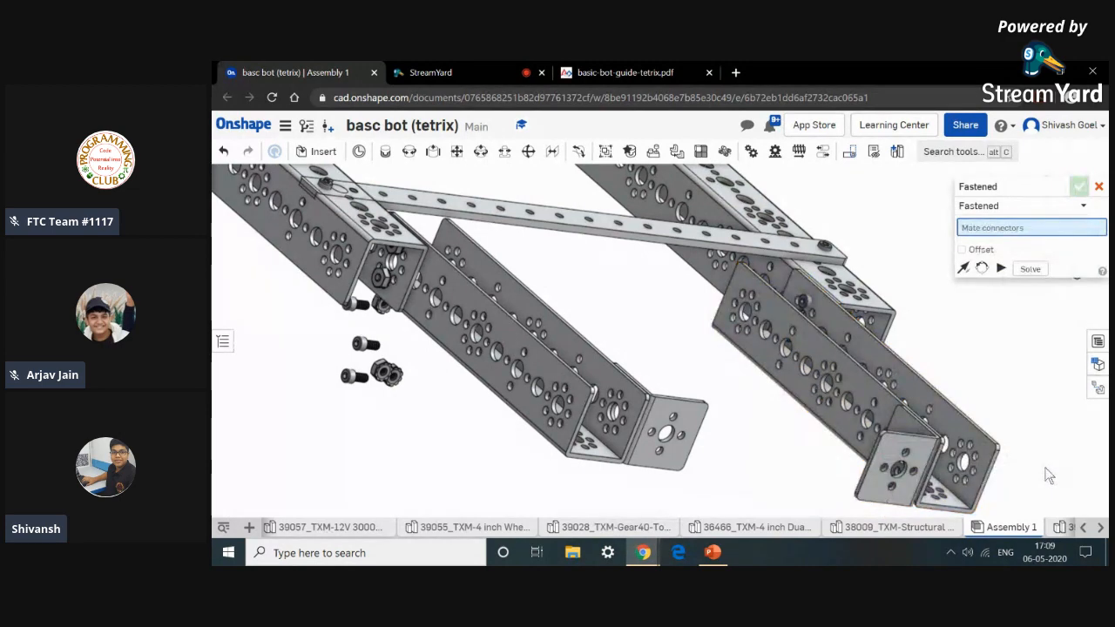
Fasten a screw through a hole of the inside corner bracket on the front channel, flipping its primary axis.
{"action": "right_click_drag", "start_coordinate": [1045, 468], "coordinate": [1021, 463]}
{"action": "scroll", "coordinate": [1026, 457], "scroll_direction": "down", "scroll_amount": 2}
{"action": "scroll", "coordinate": [1026, 456], "scroll_direction": "down", "scroll_amount": 2}
{"action": "middle_click_drag", "start_coordinate": [1005, 478], "coordinate": [949, 436]}
{"action": "right_click_drag", "start_coordinate": [949, 434], "coordinate": [846, 438]}
{"action": "scroll", "coordinate": [839, 455], "scroll_direction": "up", "scroll_amount": 5}
{"action": "scroll", "coordinate": [841, 432], "scroll_direction": "up", "scroll_amount": 10}
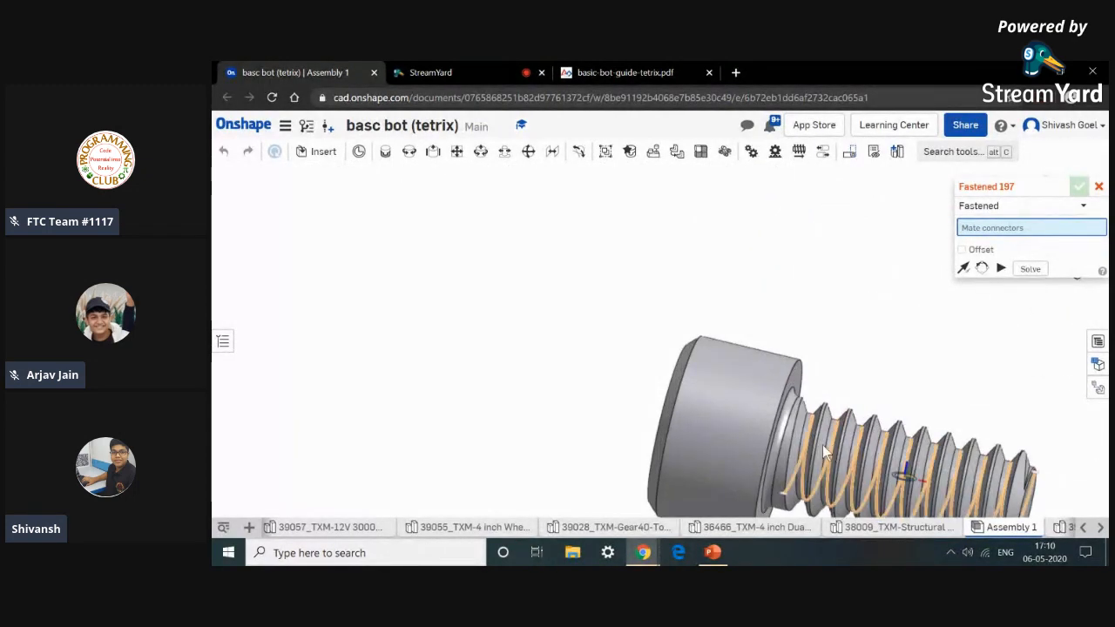
{"action": "scroll", "coordinate": [770, 451], "scroll_direction": "up", "scroll_amount": 2}
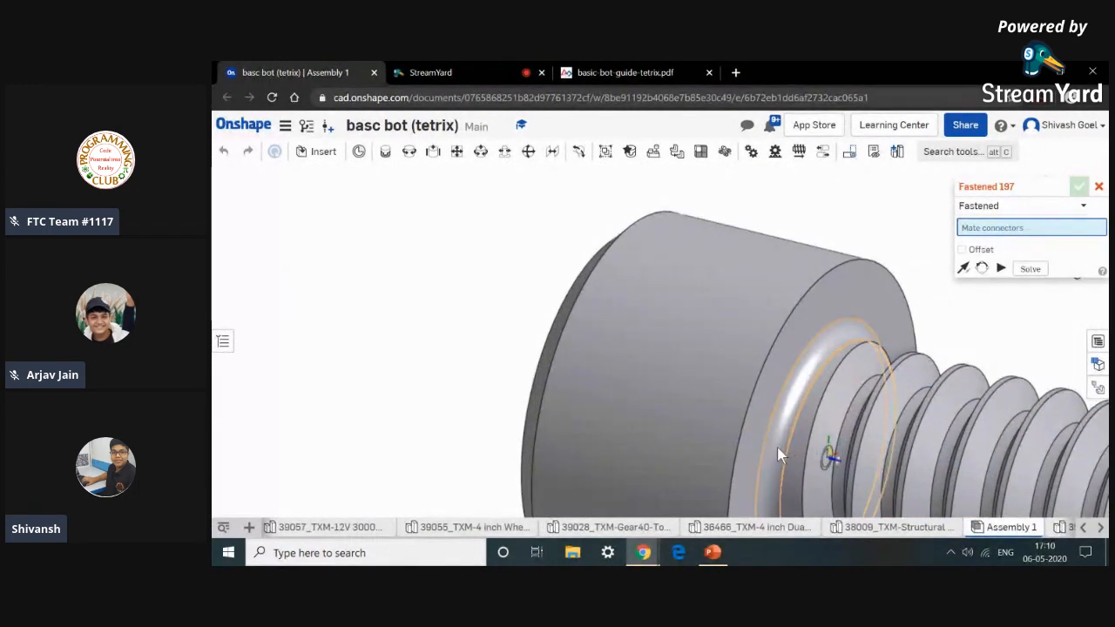
{"action": "left_click", "coordinate": [776, 447]}
{"action": "scroll", "coordinate": [775, 447], "scroll_direction": "down", "scroll_amount": 15}
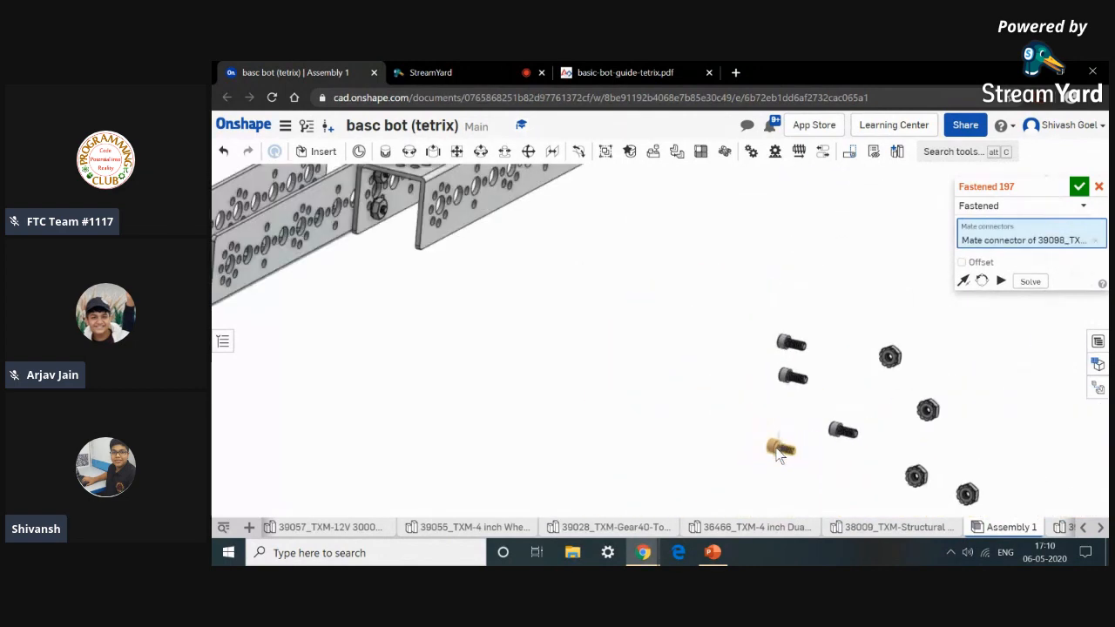
{"action": "scroll", "coordinate": [494, 359], "scroll_direction": "up", "scroll_amount": 12}
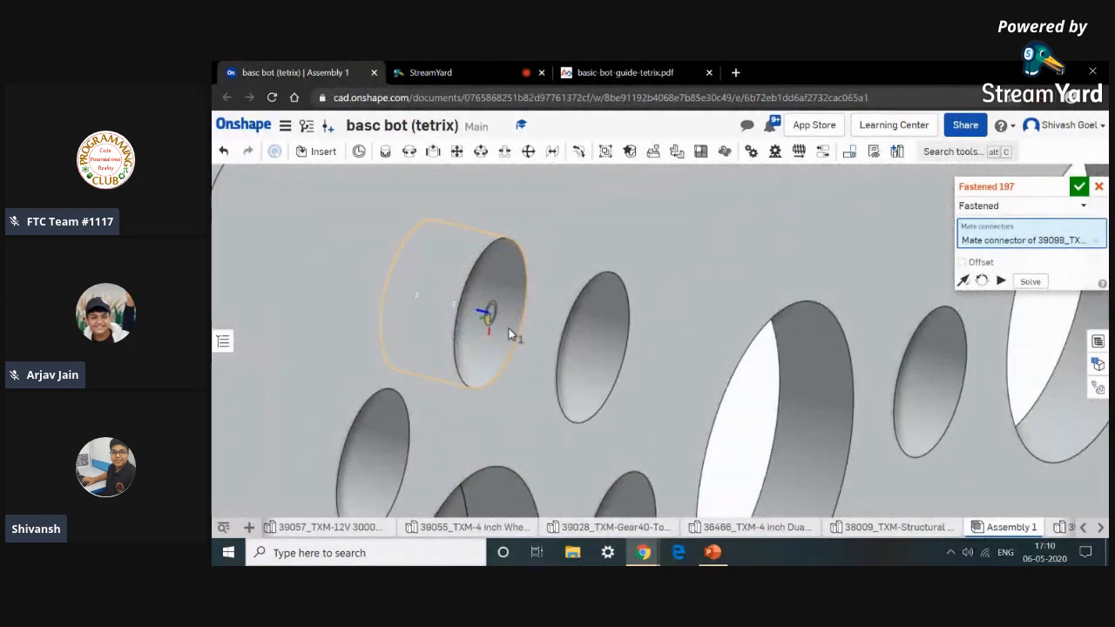
{"action": "left_click", "coordinate": [510, 333]}
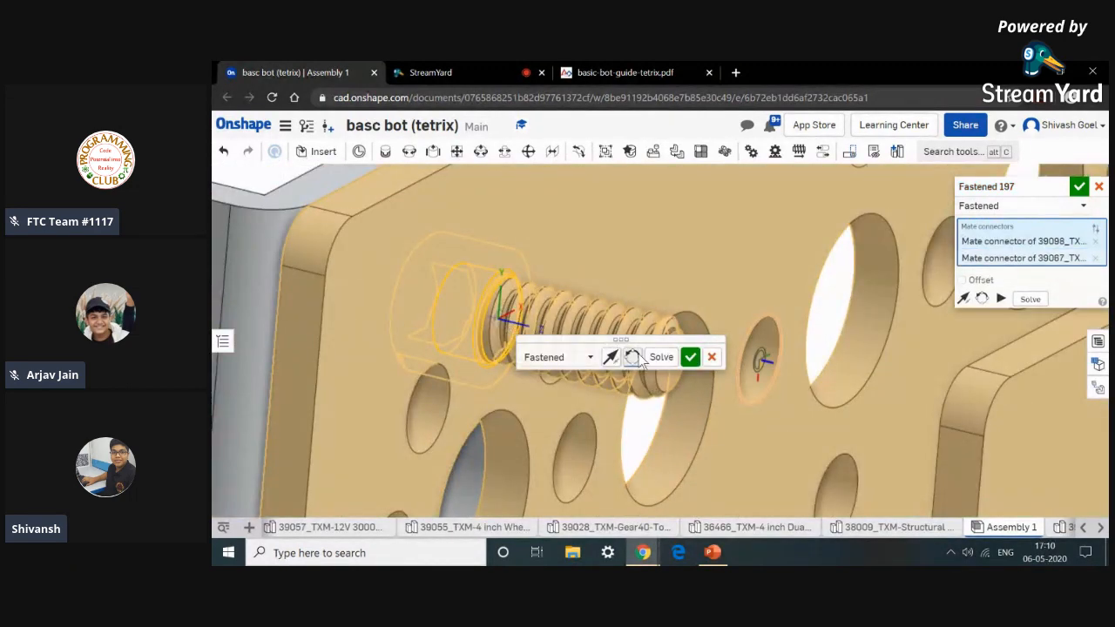
{"action": "left_click", "coordinate": [613, 358]}
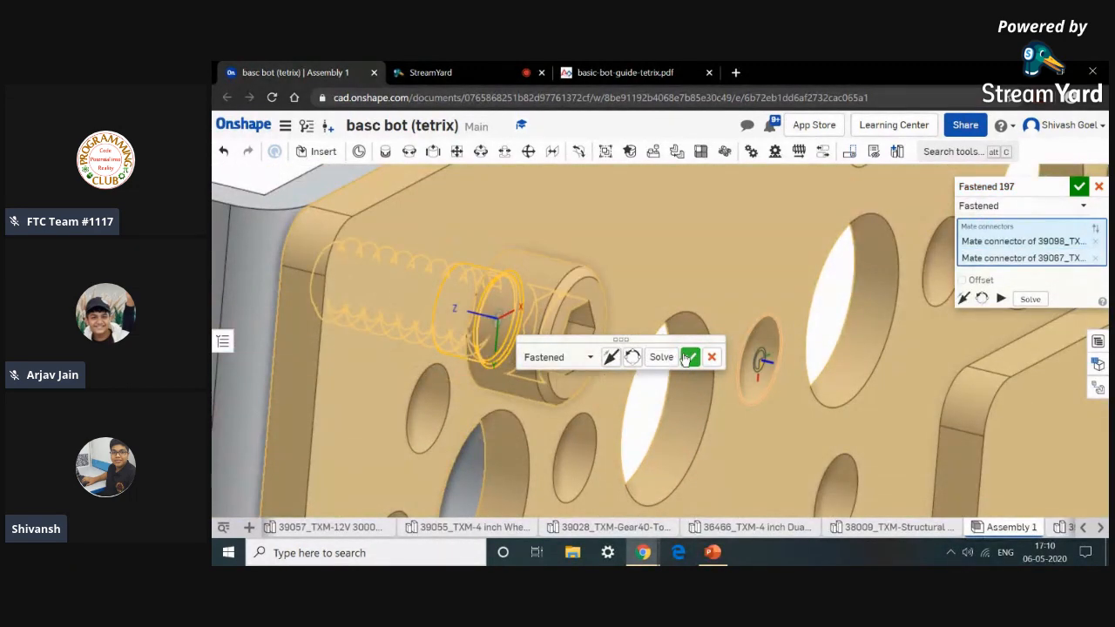
{"action": "left_click", "coordinate": [688, 358]}
Fasten a second screw through the neighbouring hole of the same corner bracket.
{"action": "scroll", "coordinate": [884, 445], "scroll_direction": "down", "scroll_amount": 15}
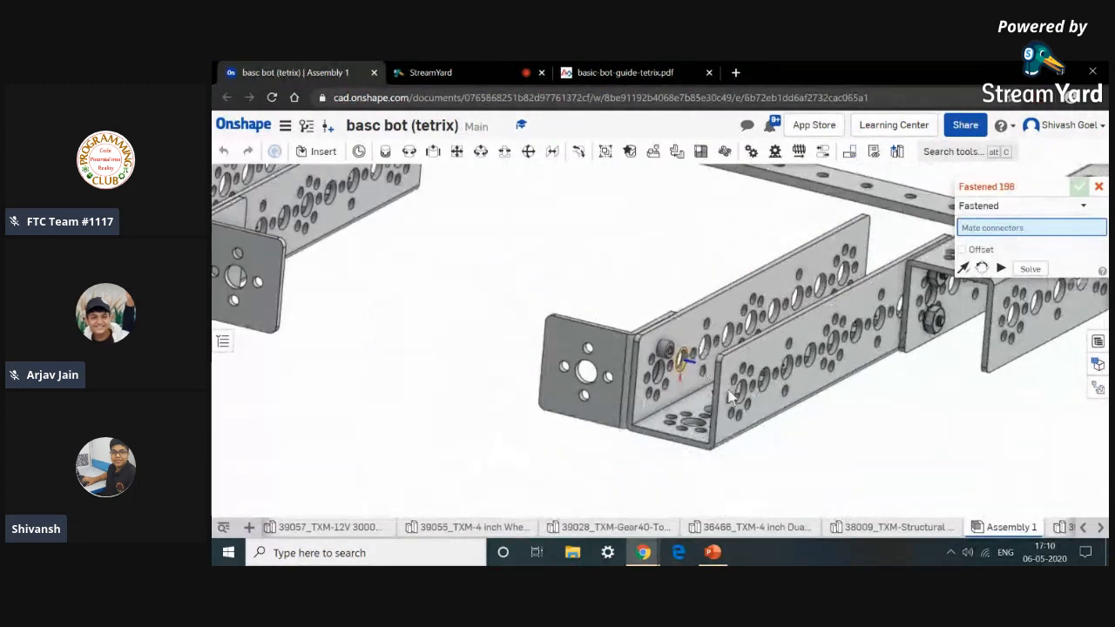
{"action": "scroll", "coordinate": [884, 444], "scroll_direction": "down", "scroll_amount": 5}
{"action": "scroll", "coordinate": [871, 431], "scroll_direction": "up", "scroll_amount": 2}
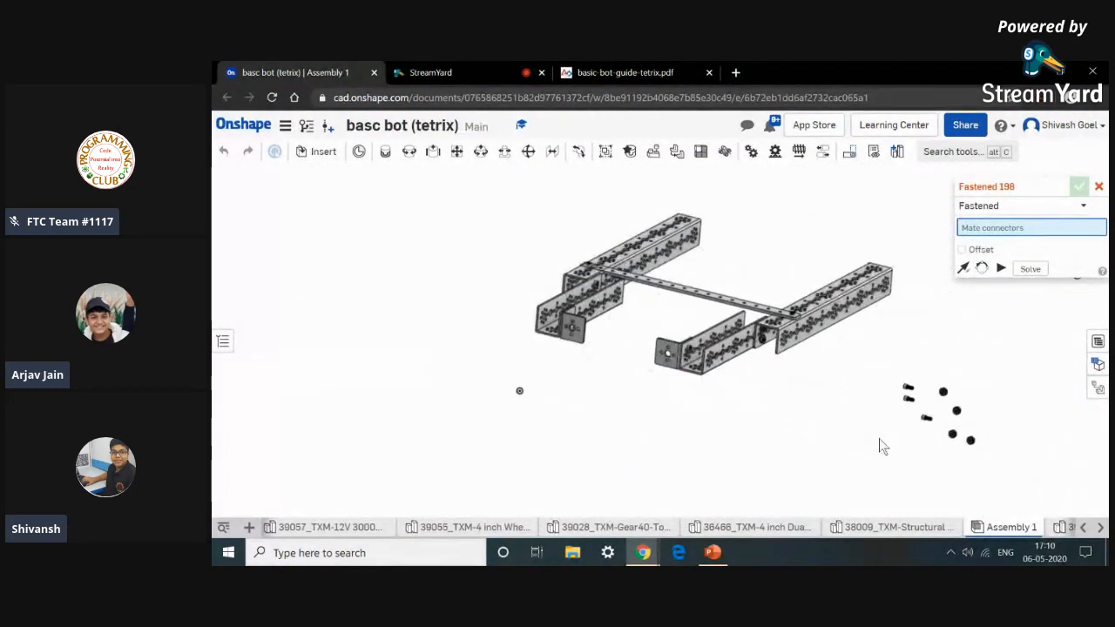
{"action": "scroll", "coordinate": [906, 402], "scroll_direction": "up", "scroll_amount": 6}
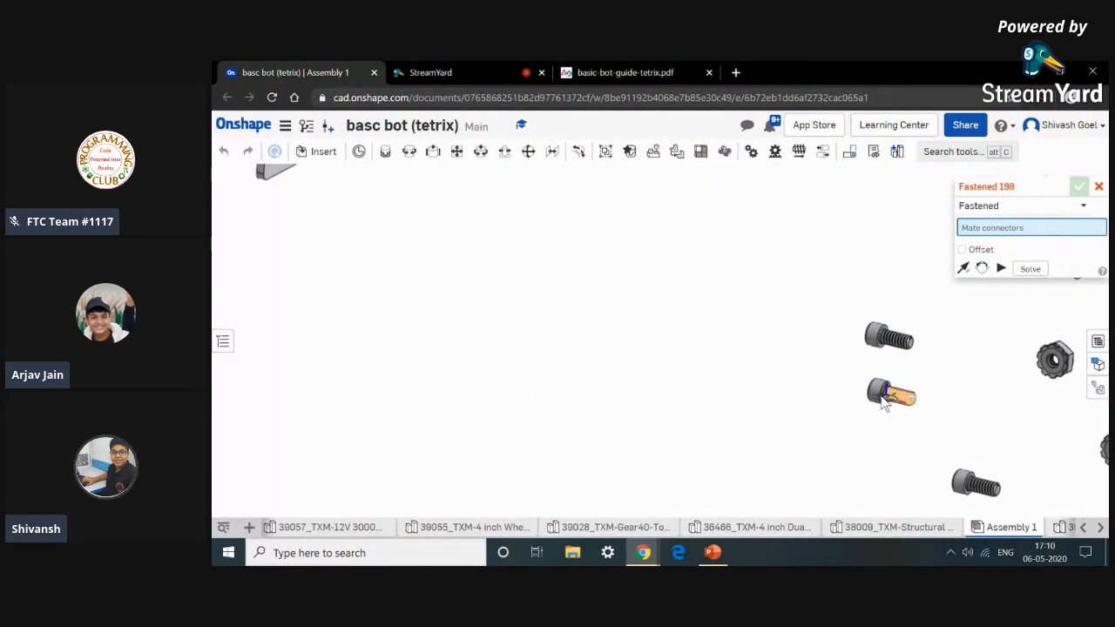
{"action": "scroll", "coordinate": [885, 399], "scroll_direction": "up", "scroll_amount": 10}
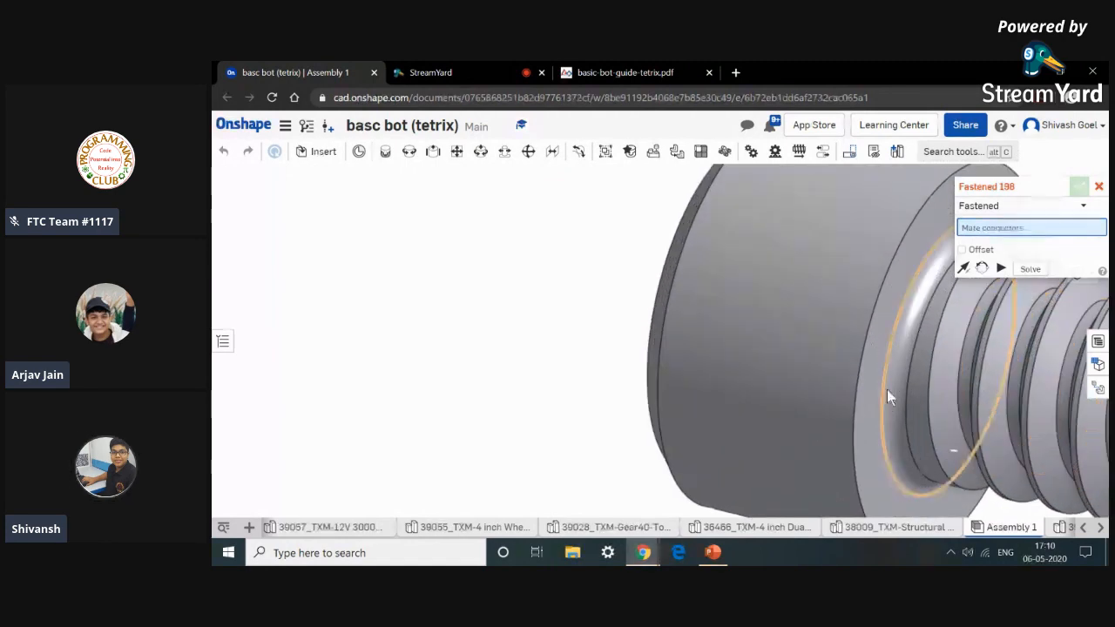
{"action": "scroll", "coordinate": [897, 387], "scroll_direction": "up", "scroll_amount": 2}
{"action": "left_click", "coordinate": [904, 385]}
{"action": "scroll", "coordinate": [905, 384], "scroll_direction": "down", "scroll_amount": 8}
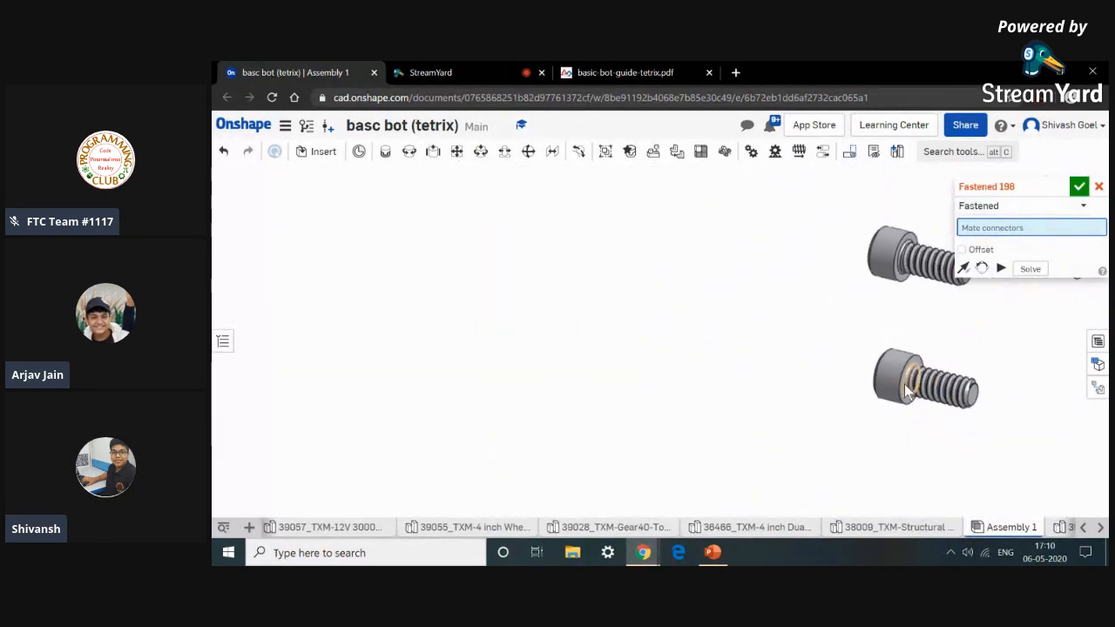
{"action": "left_click", "coordinate": [905, 384]}
{"action": "scroll", "coordinate": [904, 384], "scroll_direction": "down", "scroll_amount": 6}
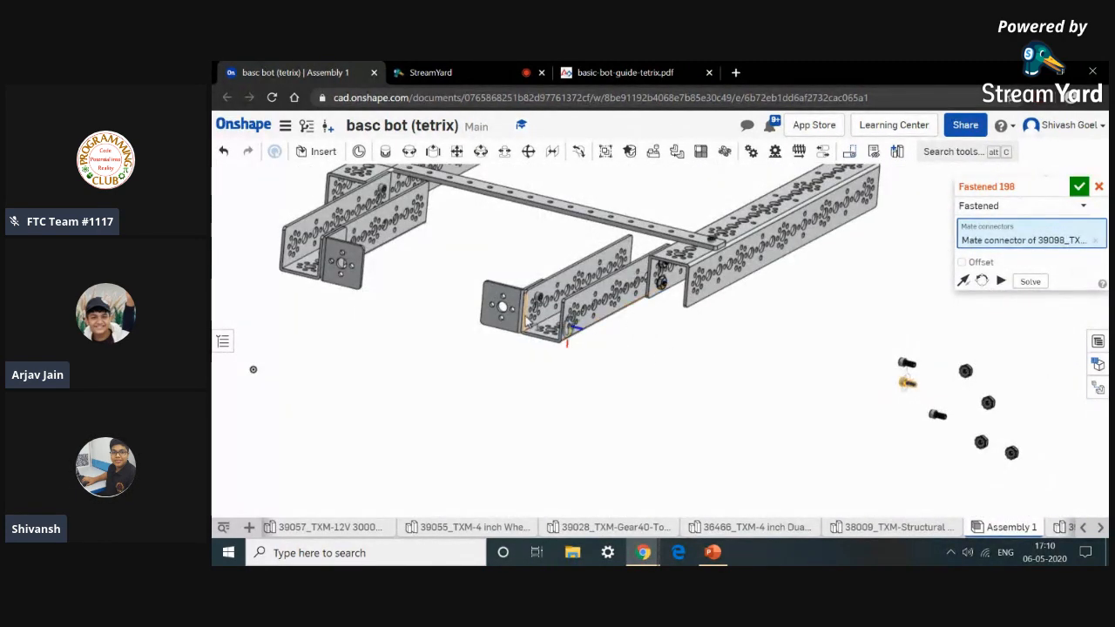
{"action": "scroll", "coordinate": [531, 321], "scroll_direction": "up", "scroll_amount": 10}
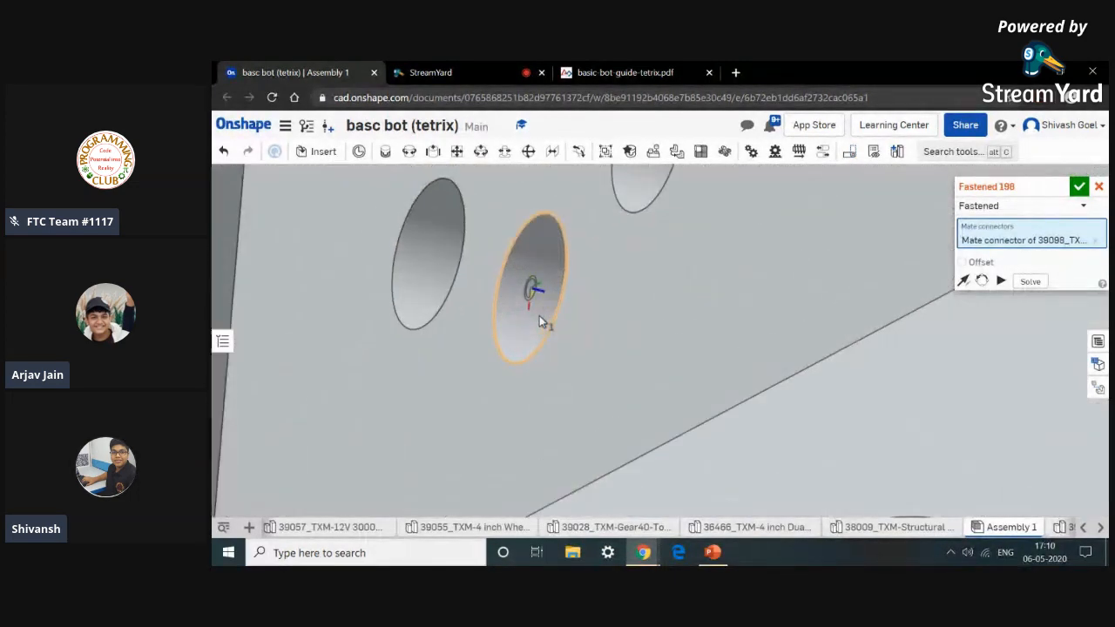
{"action": "scroll", "coordinate": [540, 322], "scroll_direction": "up", "scroll_amount": 2}
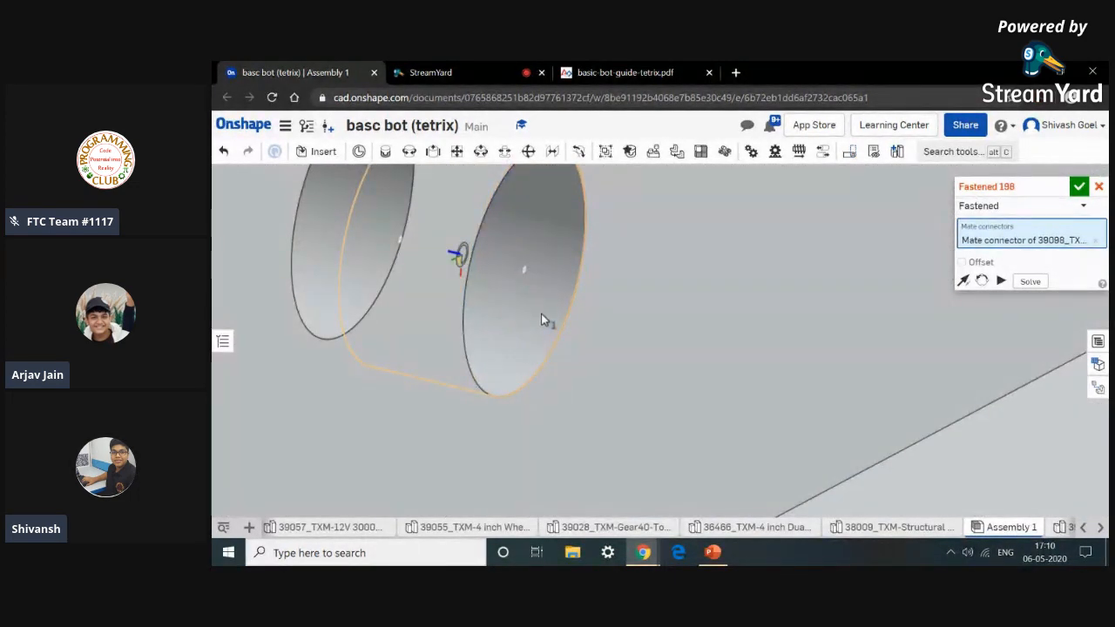
{"action": "left_click", "coordinate": [541, 319]}
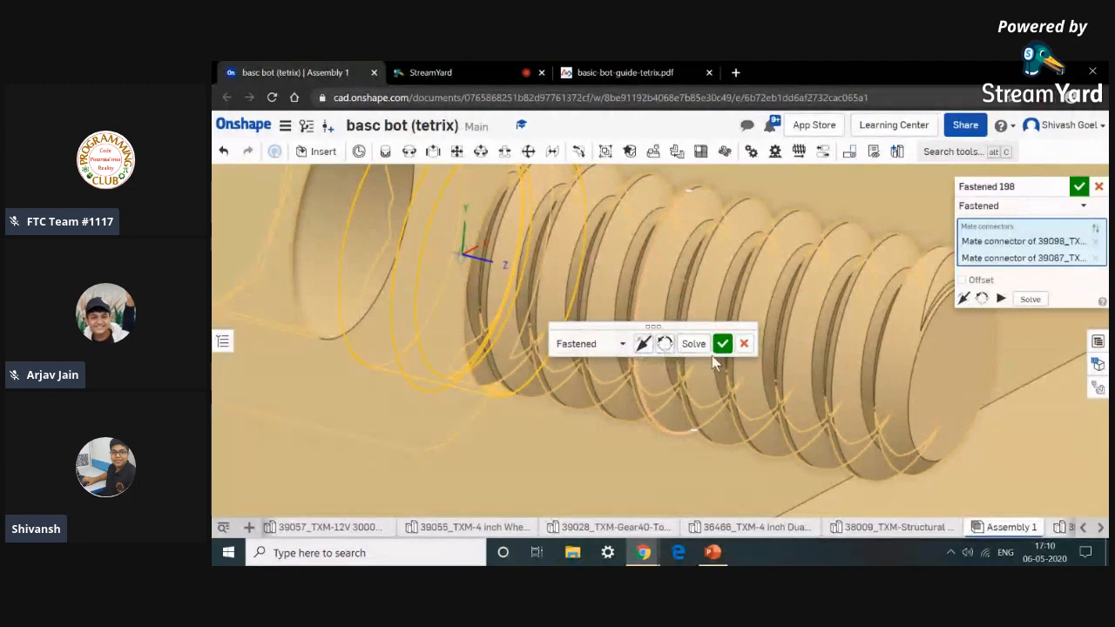
{"action": "scroll", "coordinate": [712, 356], "scroll_direction": "down", "scroll_amount": 3}
{"action": "left_click", "coordinate": [720, 346]}
Fasten a third screw through a hole of the inside corner bracket on the left channel's end.
{"action": "scroll", "coordinate": [718, 349], "scroll_direction": "down", "scroll_amount": 5}
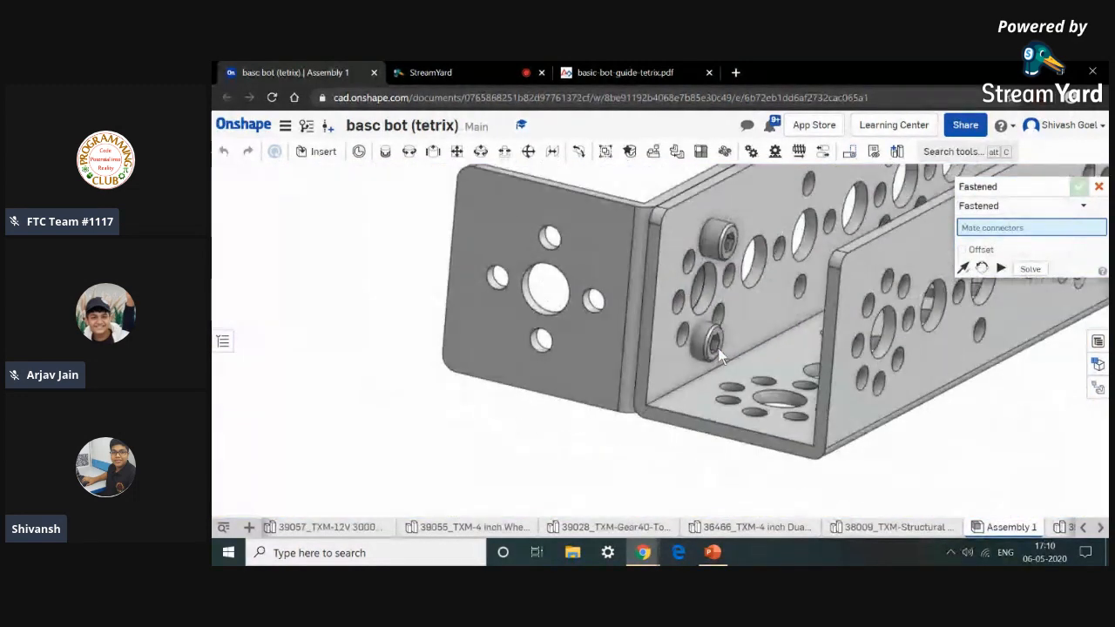
{"action": "scroll", "coordinate": [719, 355], "scroll_direction": "down", "scroll_amount": 5}
{"action": "scroll", "coordinate": [864, 428], "scroll_direction": "up", "scroll_amount": 2}
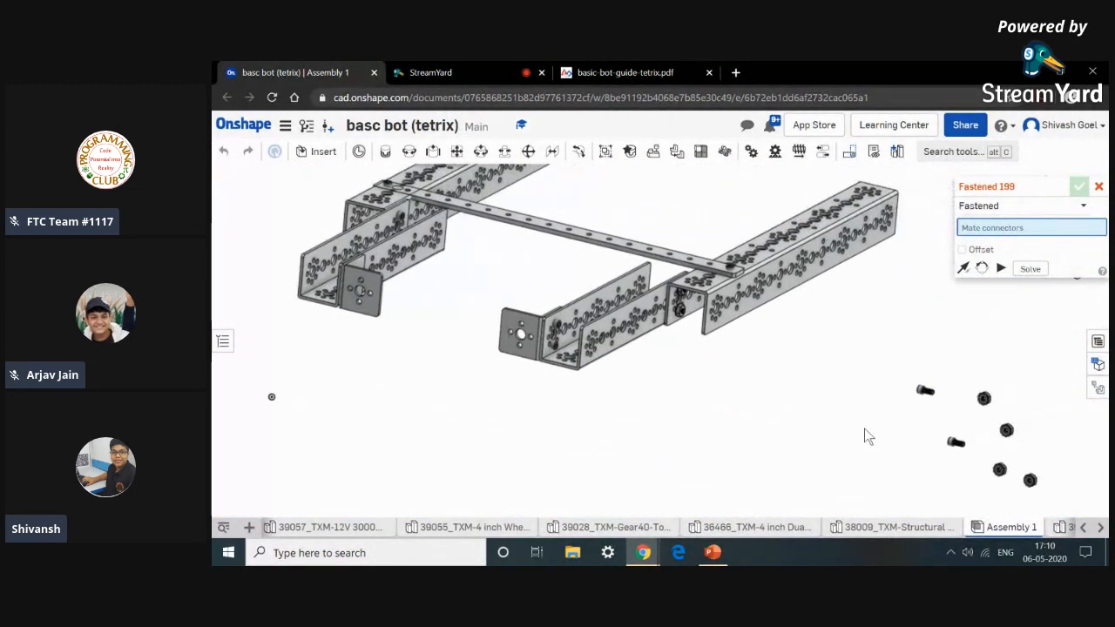
{"action": "scroll", "coordinate": [921, 396], "scroll_direction": "up", "scroll_amount": 8}
{"action": "scroll", "coordinate": [906, 408], "scroll_direction": "up", "scroll_amount": 6}
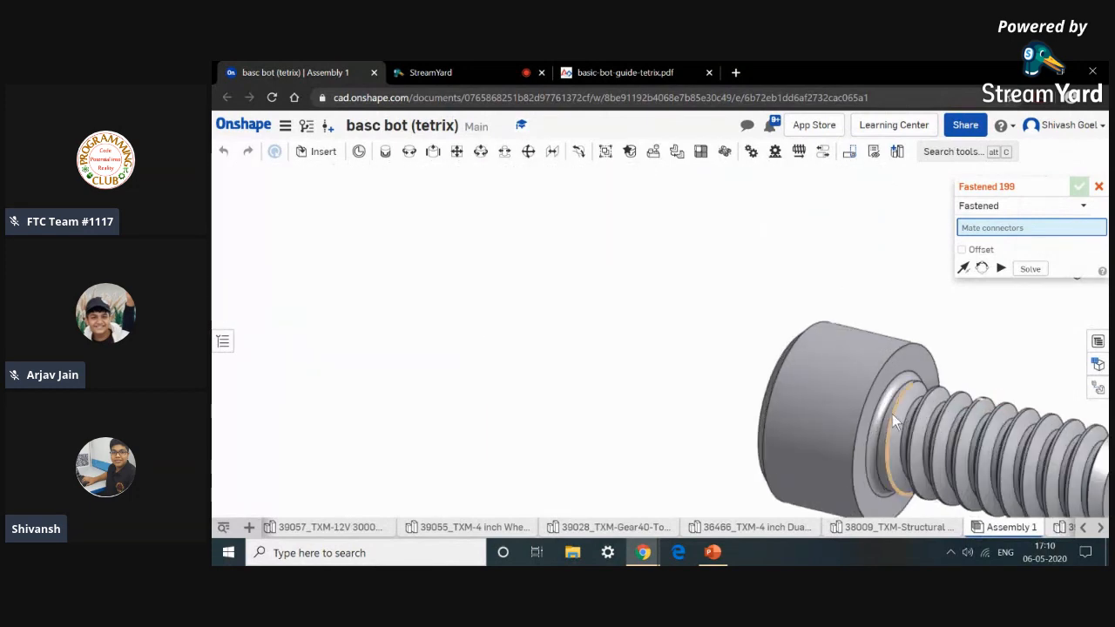
{"action": "scroll", "coordinate": [881, 425], "scroll_direction": "down", "scroll_amount": 2}
{"action": "left_click", "coordinate": [881, 425]}
{"action": "scroll", "coordinate": [881, 425], "scroll_direction": "down", "scroll_amount": 8}
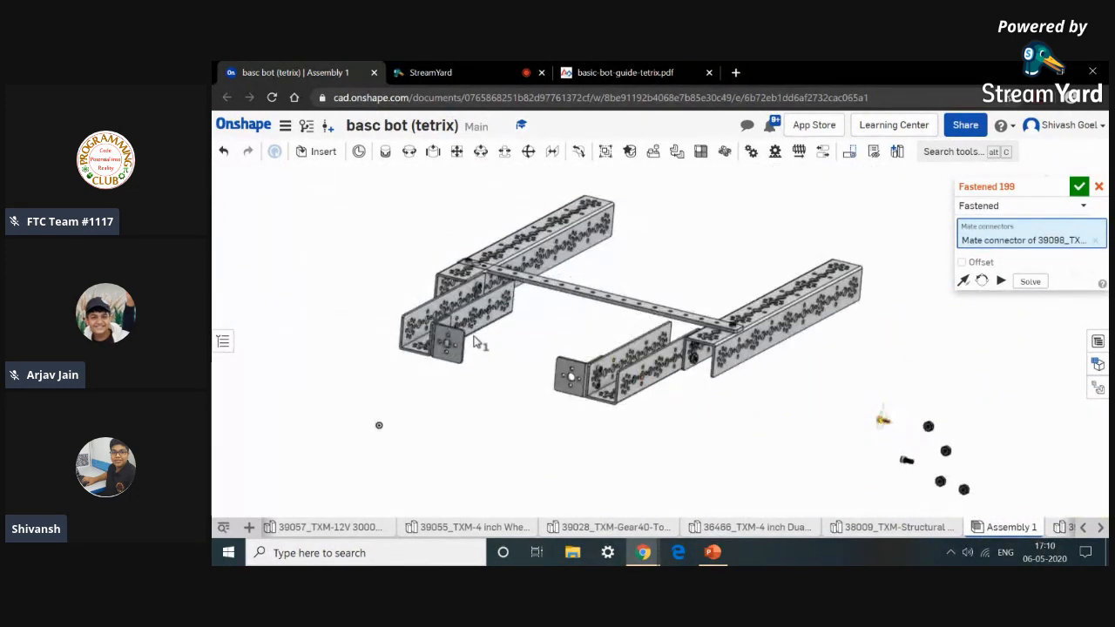
{"action": "scroll", "coordinate": [428, 352], "scroll_direction": "up", "scroll_amount": 8}
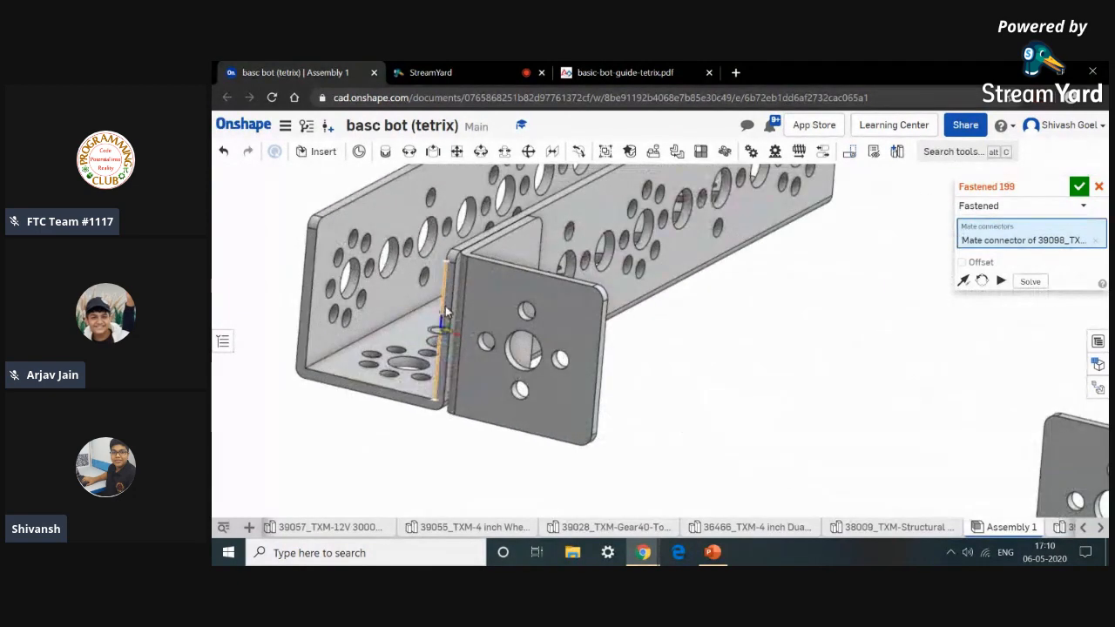
{"action": "right_click_drag", "start_coordinate": [470, 314], "coordinate": [429, 277]}
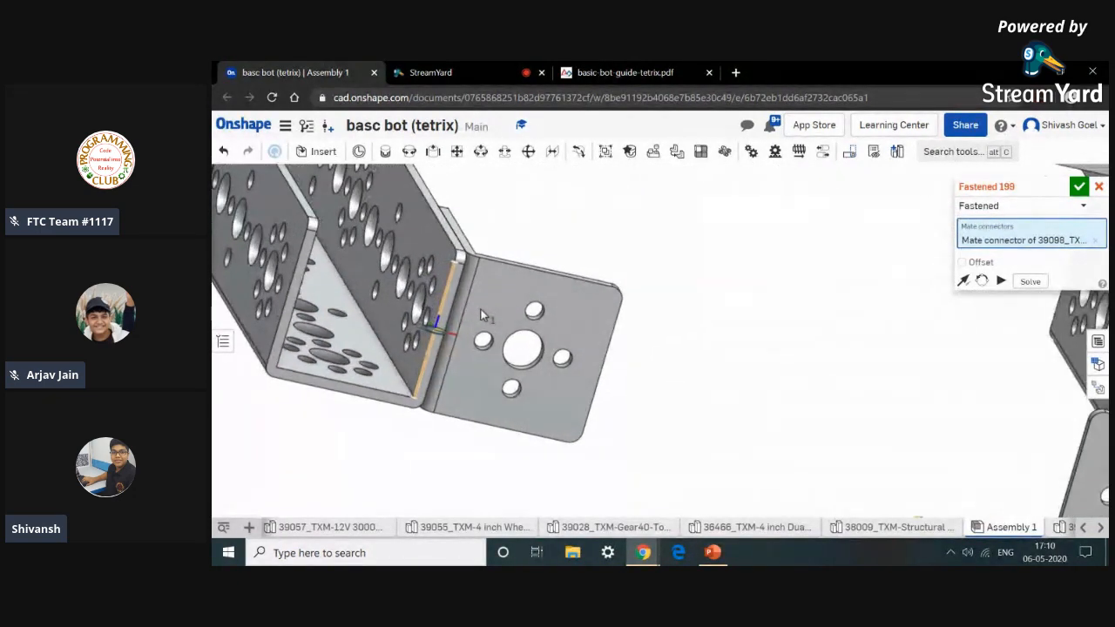
{"action": "scroll", "coordinate": [427, 276], "scroll_direction": "up", "scroll_amount": 6}
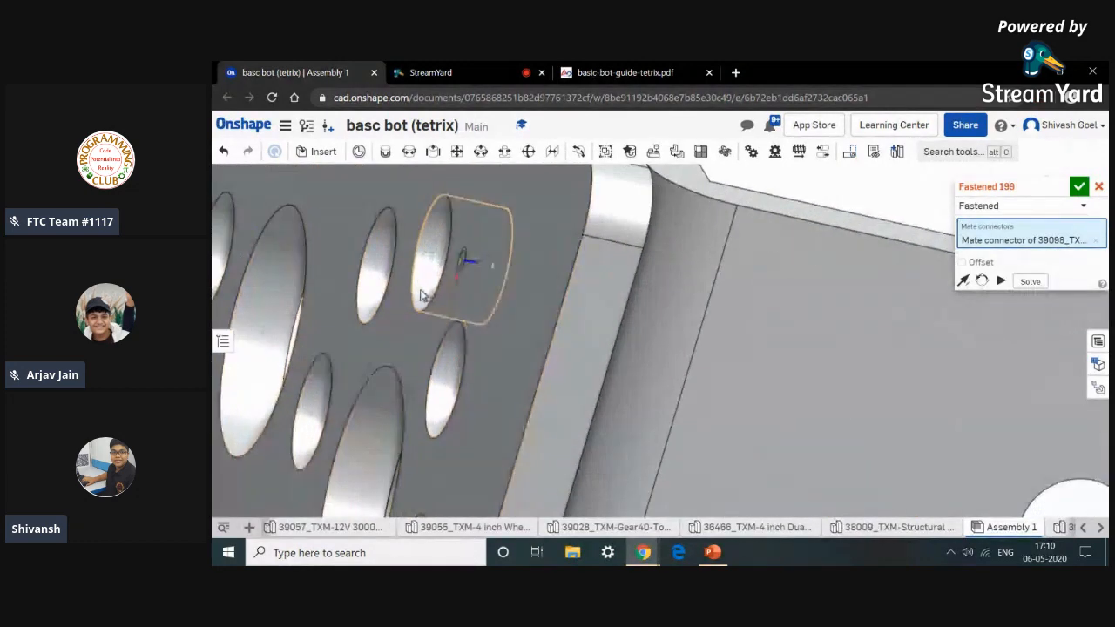
{"action": "left_click", "coordinate": [419, 281]}
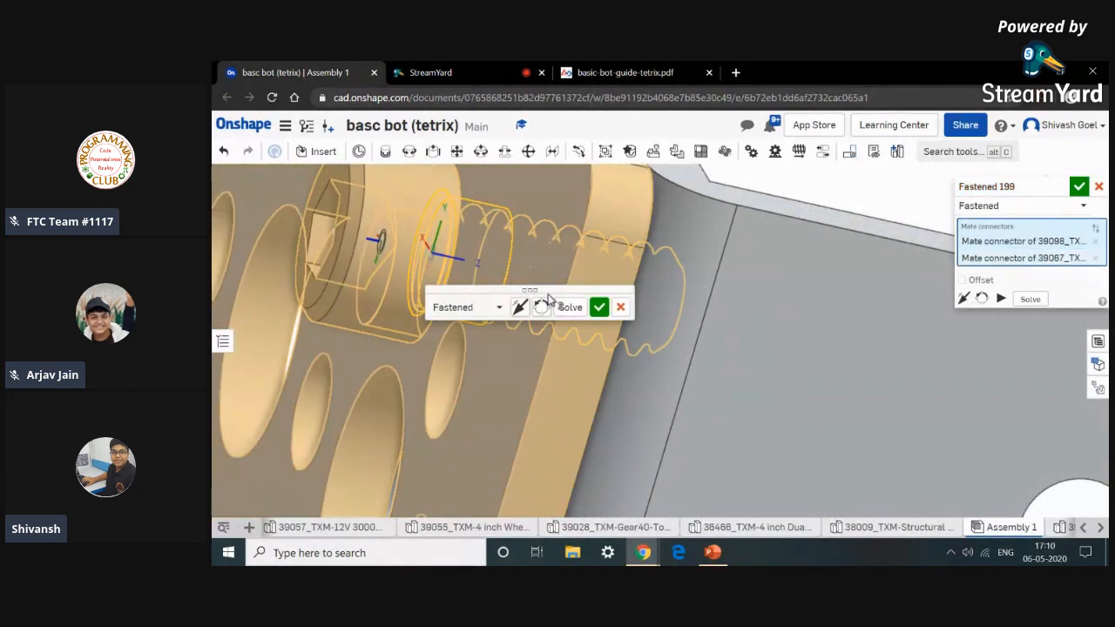
{"action": "left_click", "coordinate": [599, 307]}
Fasten a fourth screw through the neighbouring hole of the same corner bracket, then close the Fastened mate dialog.
{"action": "scroll", "coordinate": [594, 303], "scroll_direction": "down", "scroll_amount": 10}
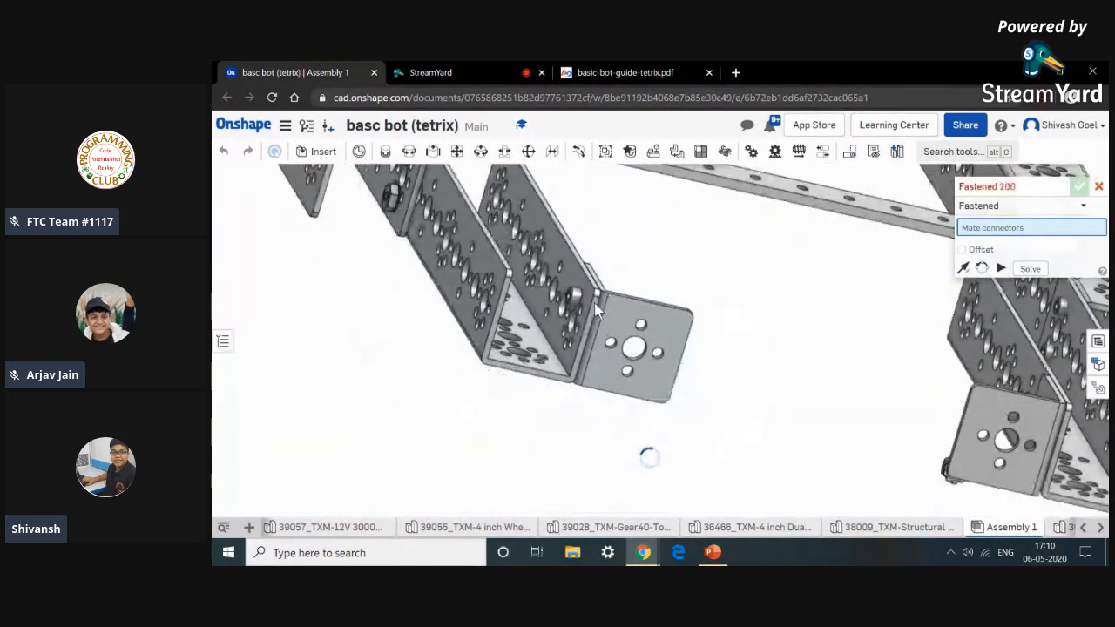
{"action": "scroll", "coordinate": [749, 431], "scroll_direction": "up", "scroll_amount": 10}
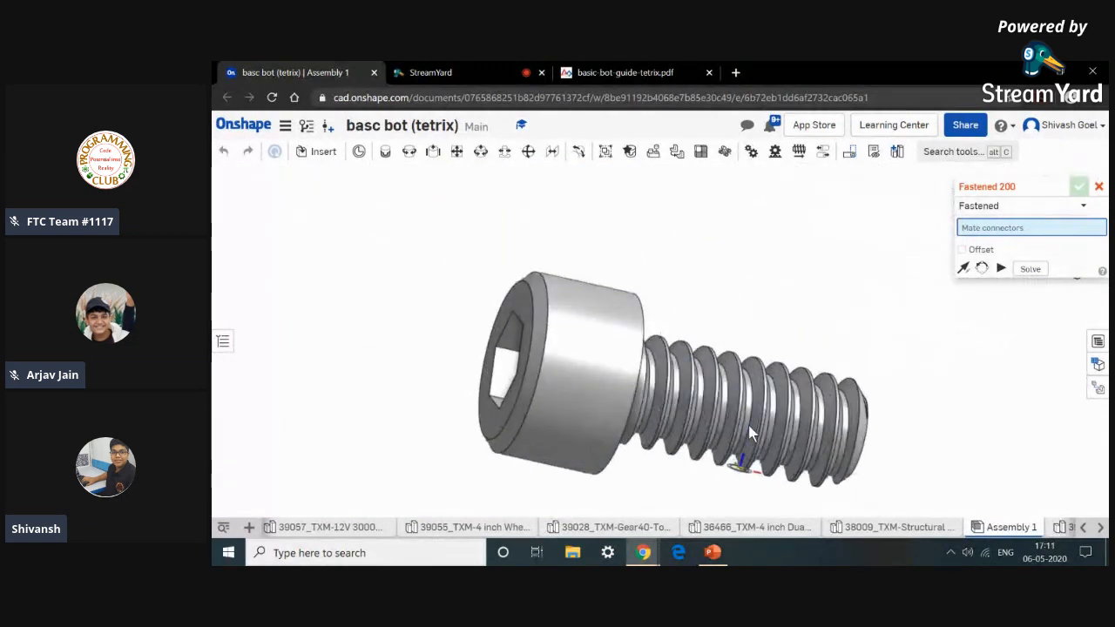
{"action": "right_click_drag", "start_coordinate": [745, 431], "coordinate": [649, 418]}
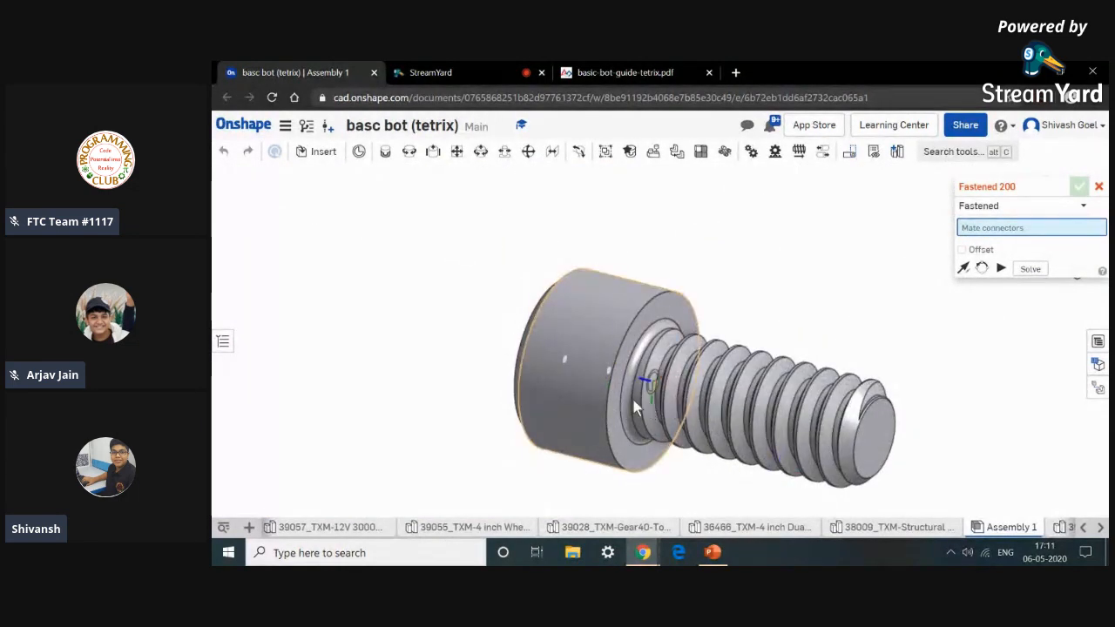
{"action": "scroll", "coordinate": [631, 399], "scroll_direction": "up", "scroll_amount": 8}
{"action": "scroll", "coordinate": [615, 379], "scroll_direction": "down", "scroll_amount": 3}
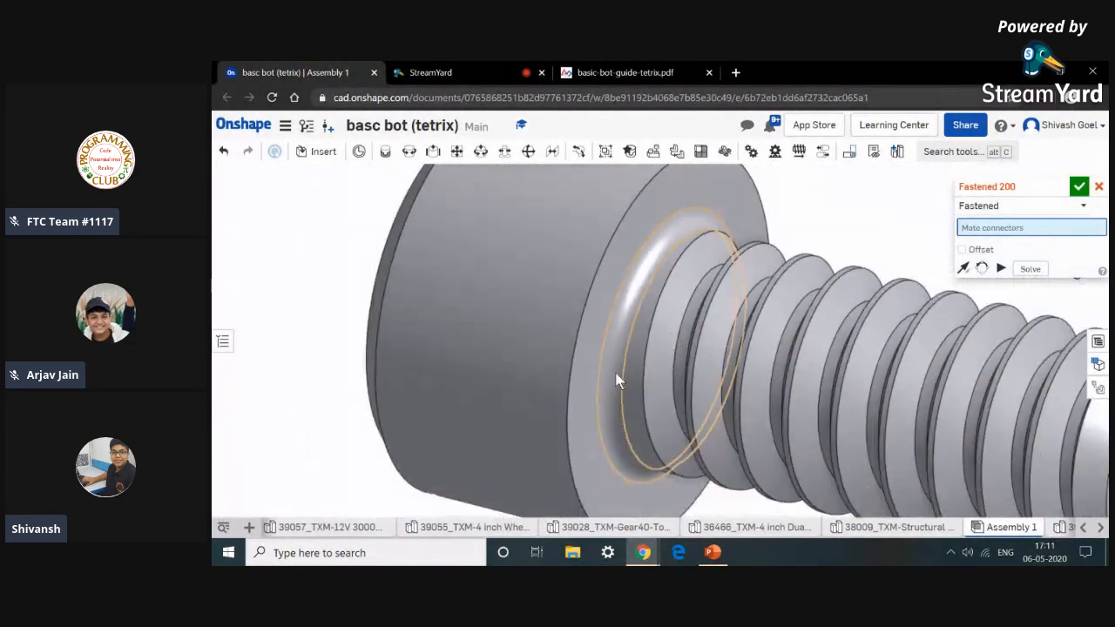
{"action": "left_click", "coordinate": [615, 380]}
{"action": "scroll", "coordinate": [615, 381], "scroll_direction": "down", "scroll_amount": 15}
{"action": "right_click_drag", "start_coordinate": [381, 400], "coordinate": [441, 428]}
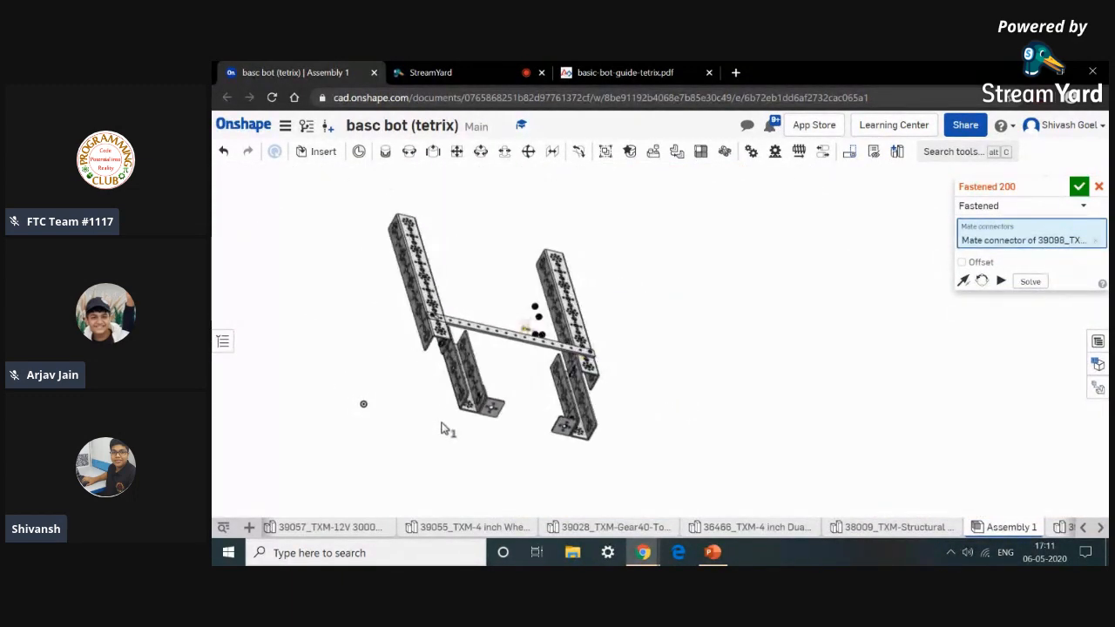
{"action": "scroll", "coordinate": [488, 403], "scroll_direction": "up", "scroll_amount": 10}
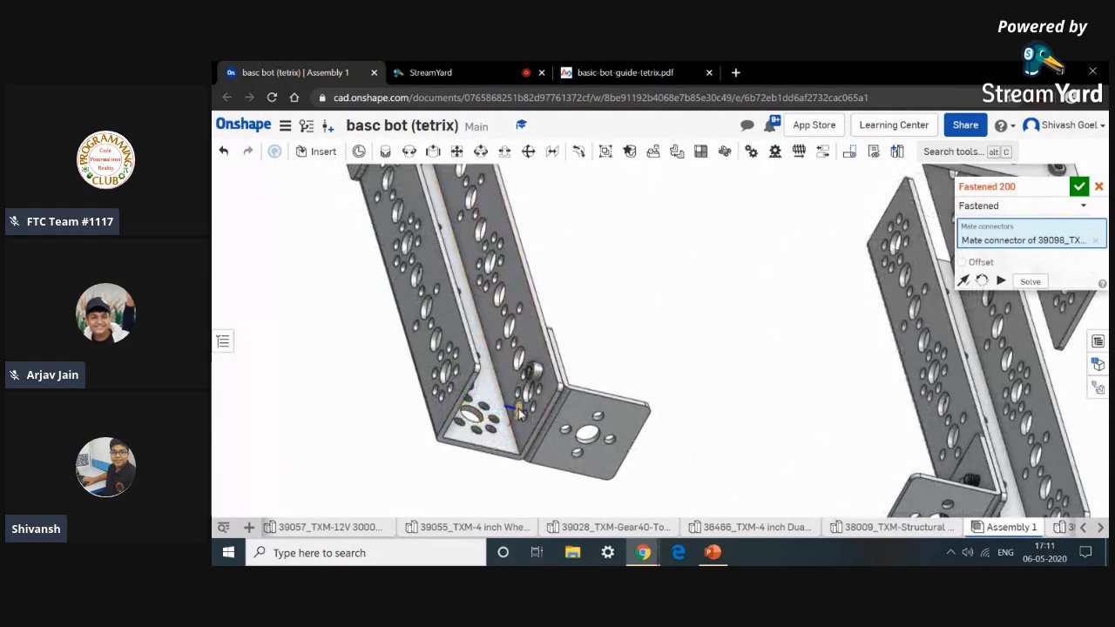
{"action": "scroll", "coordinate": [519, 415], "scroll_direction": "up", "scroll_amount": 10}
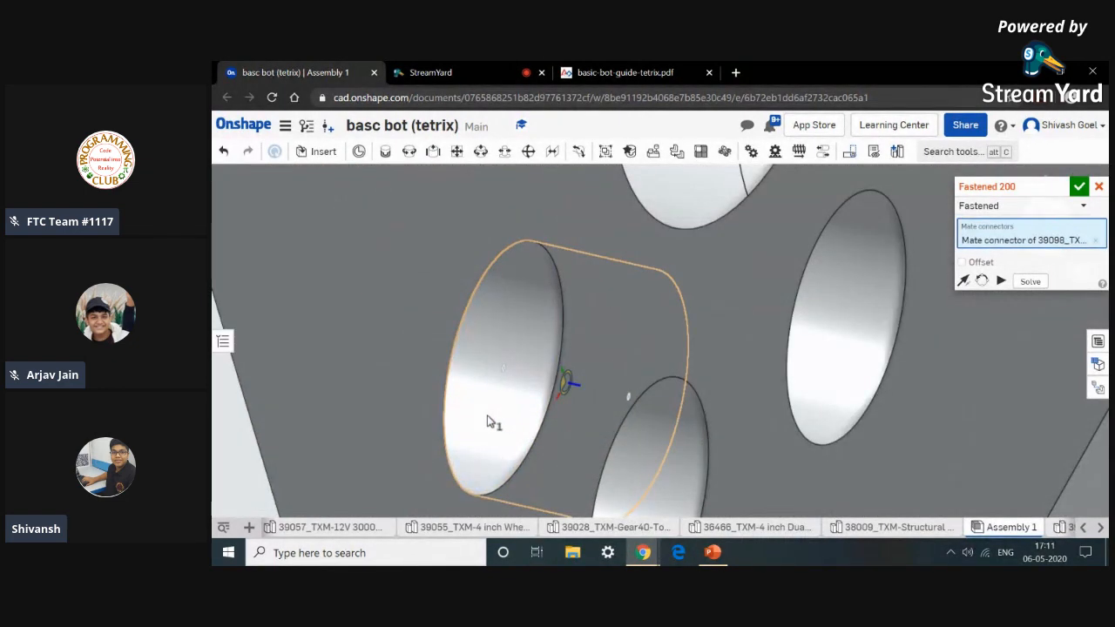
{"action": "left_click", "coordinate": [488, 421]}
{"action": "left_click", "coordinate": [667, 445]}
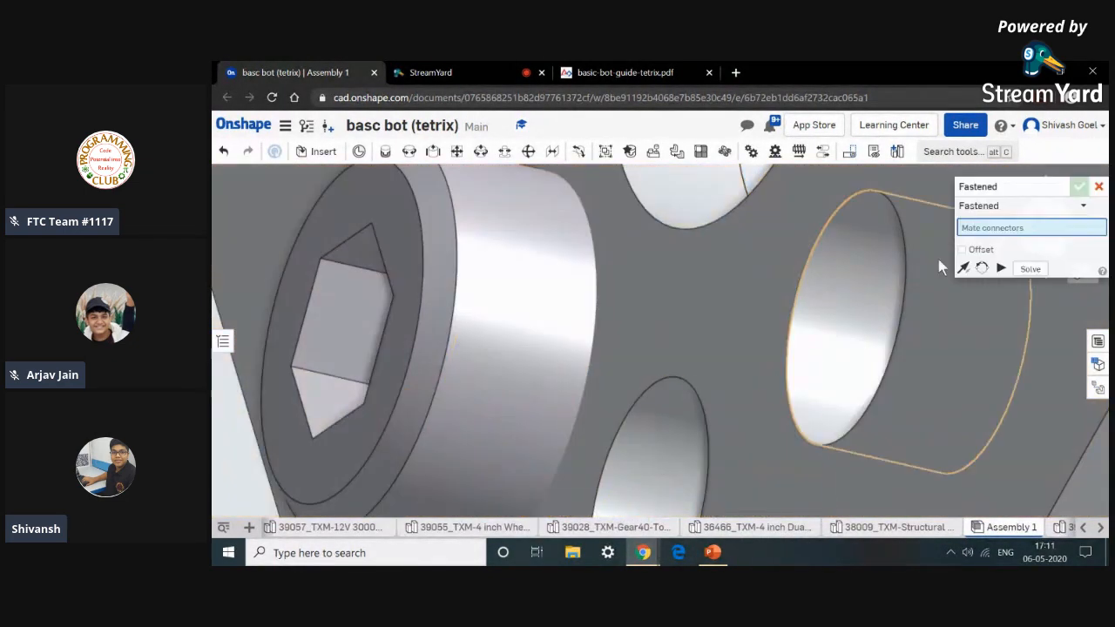
{"action": "left_click", "coordinate": [1099, 187]}
Attach a keps nut onto the end of one corner bracket screw with a Revolute mate.
{"action": "scroll", "coordinate": [977, 333], "scroll_direction": "down", "scroll_amount": 10}
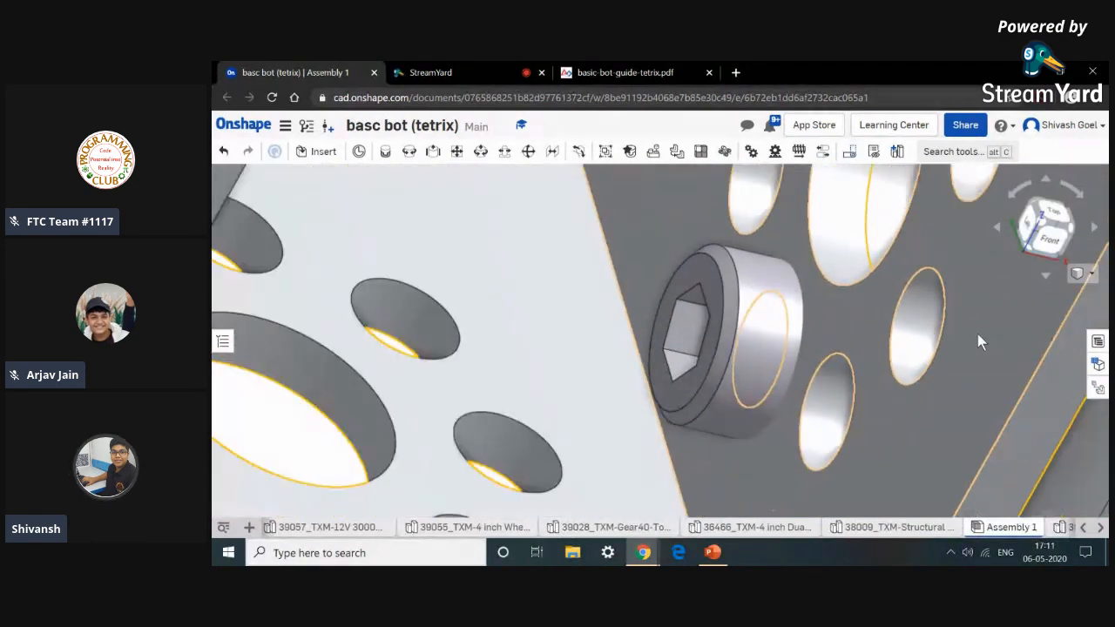
{"action": "scroll", "coordinate": [978, 334], "scroll_direction": "down", "scroll_amount": 6}
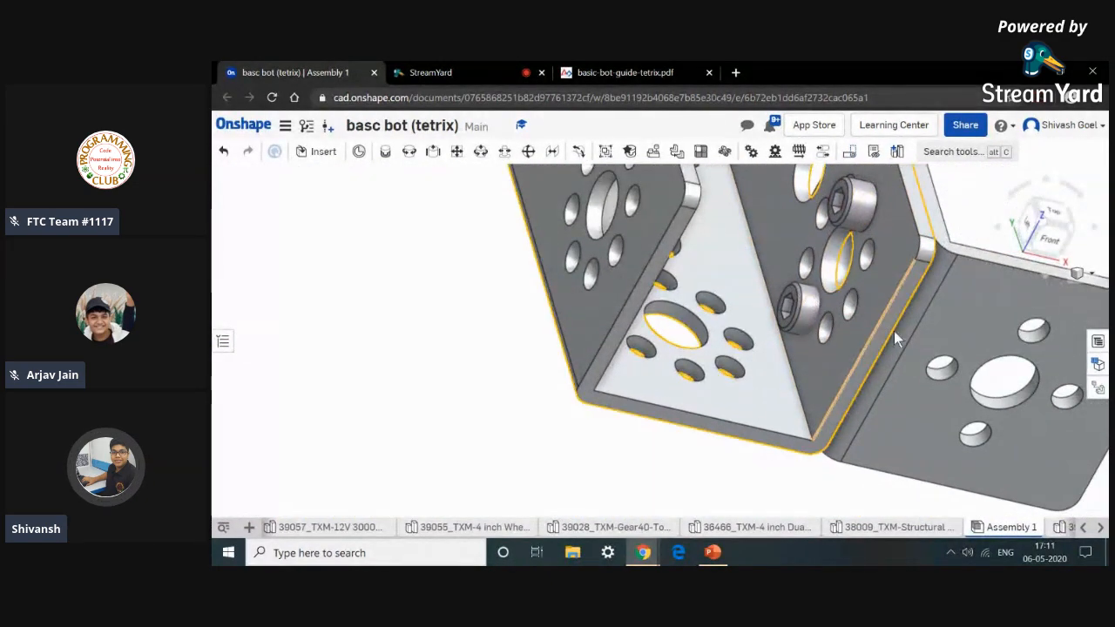
{"action": "scroll", "coordinate": [914, 392], "scroll_direction": "down", "scroll_amount": 4}
{"action": "scroll", "coordinate": [915, 396], "scroll_direction": "down", "scroll_amount": 8}
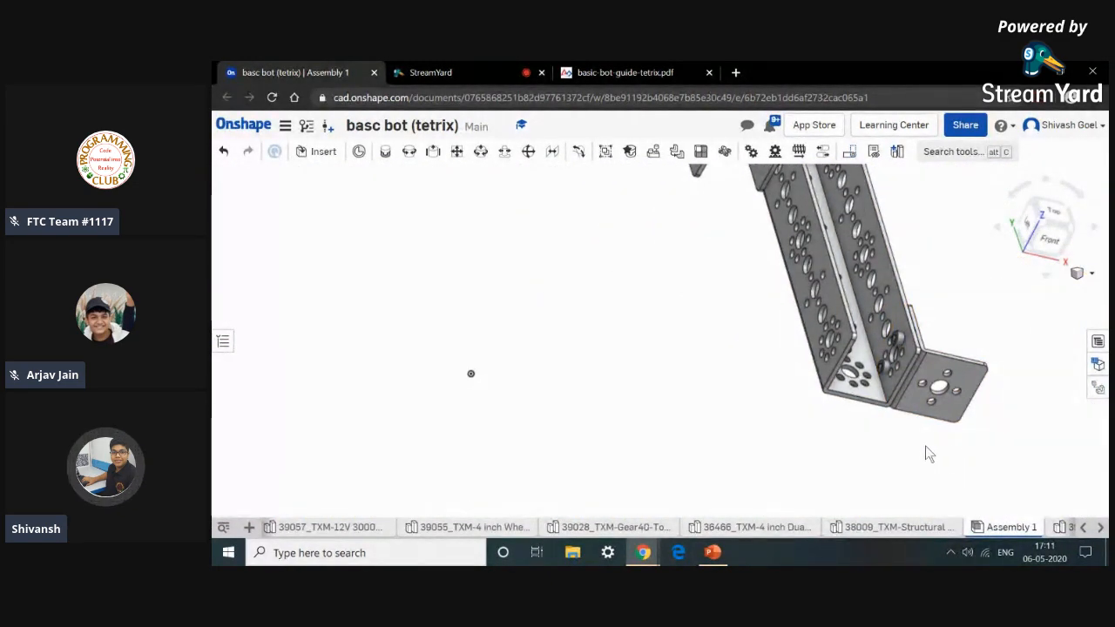
{"action": "middle_click_drag", "start_coordinate": [865, 415], "coordinate": [749, 430]}
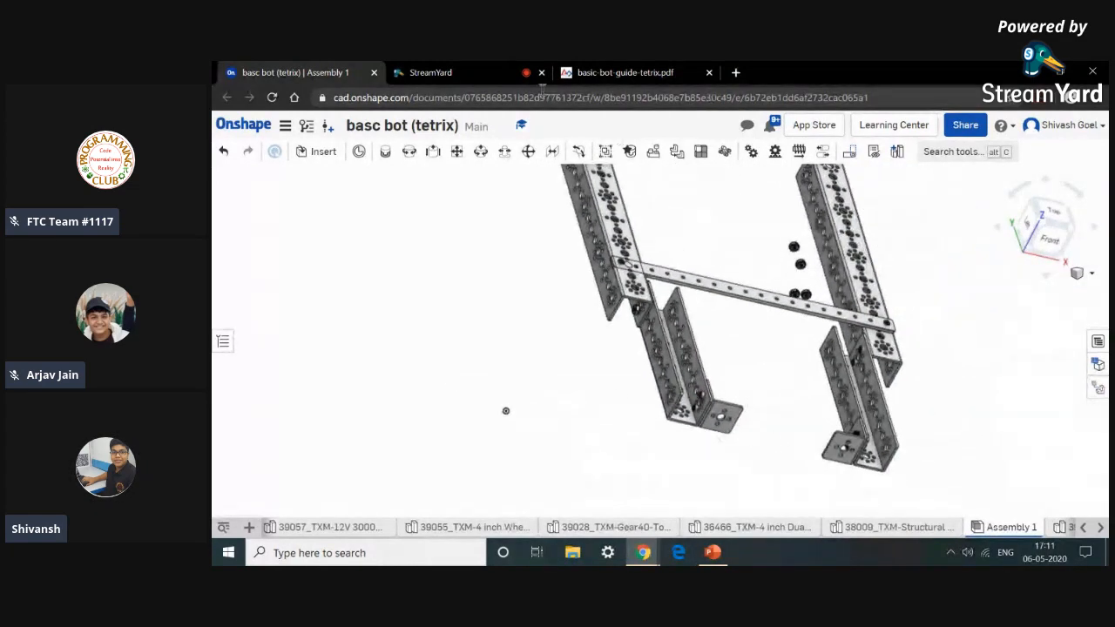
{"action": "left_click", "coordinate": [410, 153]}
{"action": "scroll", "coordinate": [787, 261], "scroll_direction": "up", "scroll_amount": 10}
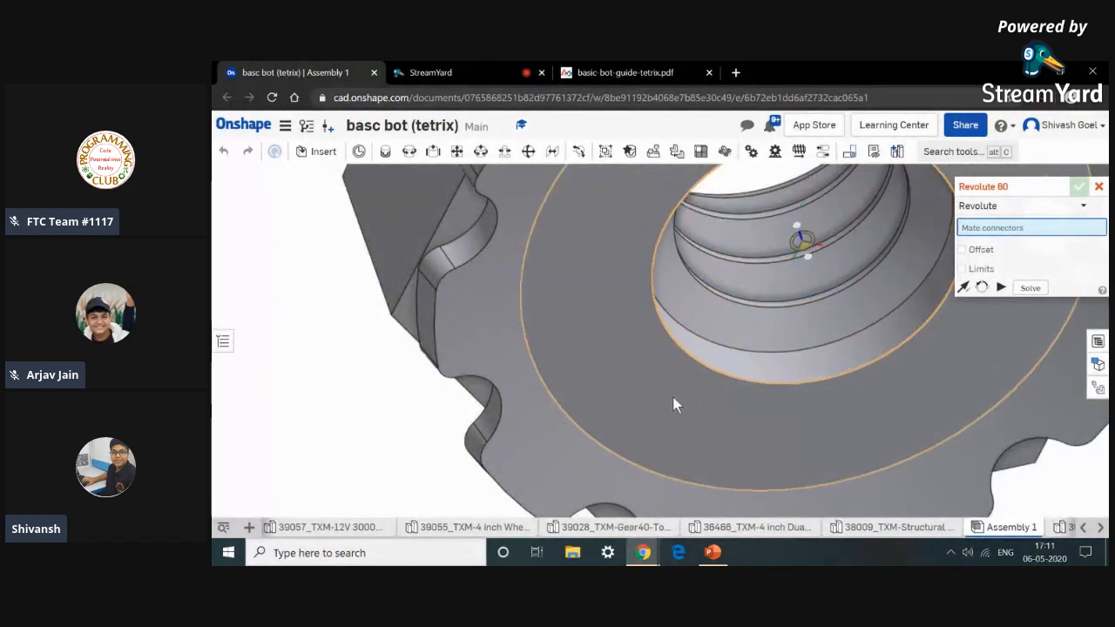
{"action": "left_click", "coordinate": [537, 422]}
{"action": "scroll", "coordinate": [540, 423], "scroll_direction": "down", "scroll_amount": 10}
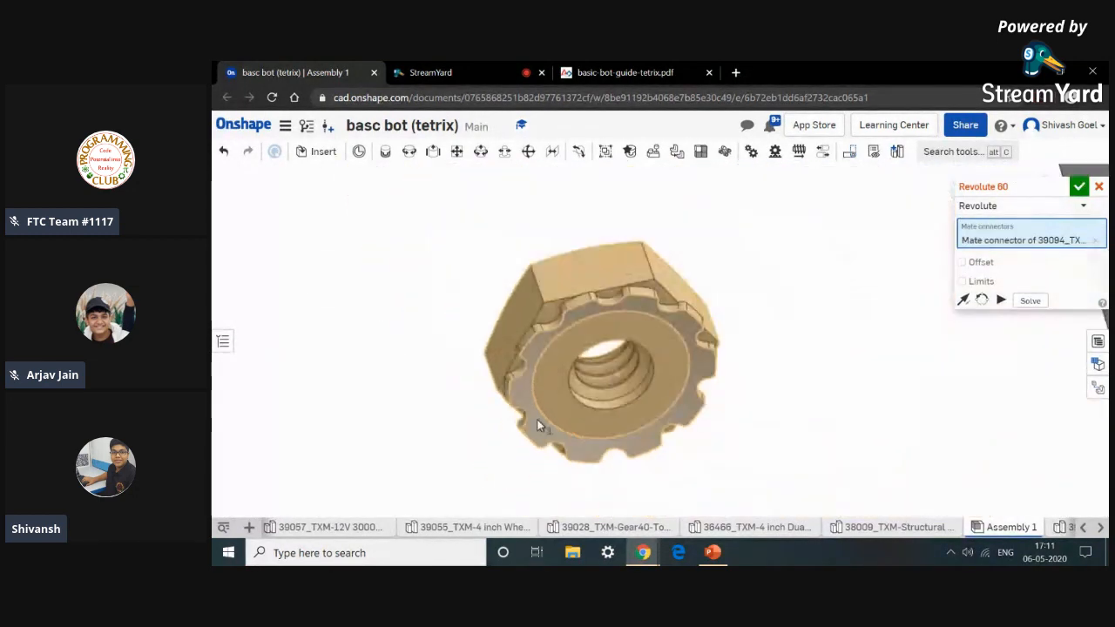
{"action": "scroll", "coordinate": [542, 424], "scroll_direction": "down", "scroll_amount": 2}
{"action": "middle_click_drag", "start_coordinate": [541, 424], "coordinate": [592, 158]}
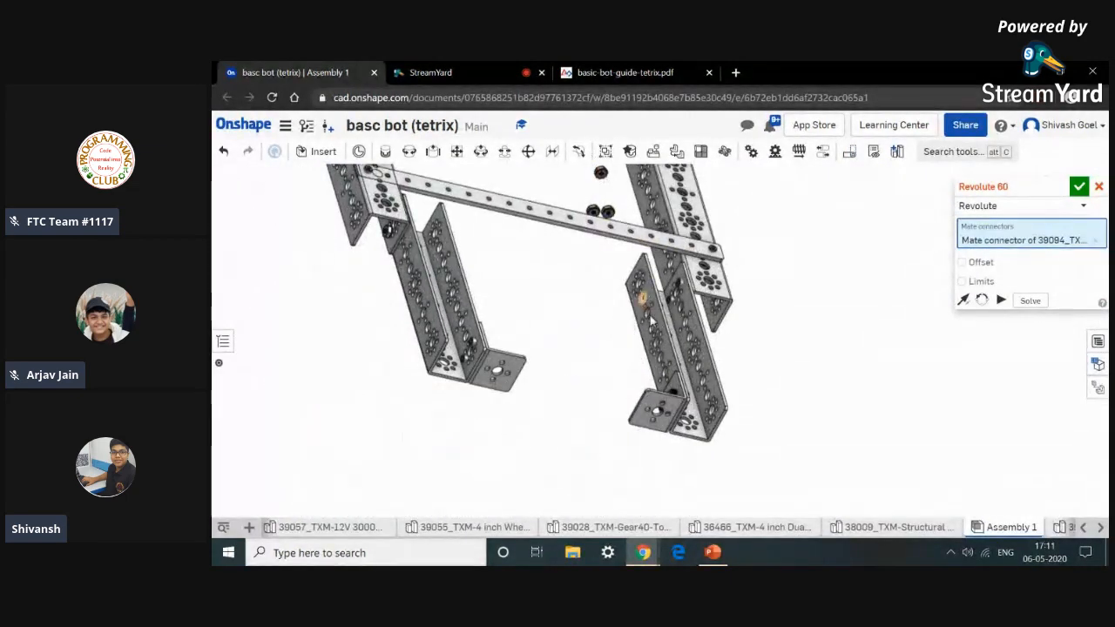
{"action": "scroll", "coordinate": [672, 390], "scroll_direction": "up", "scroll_amount": 5}
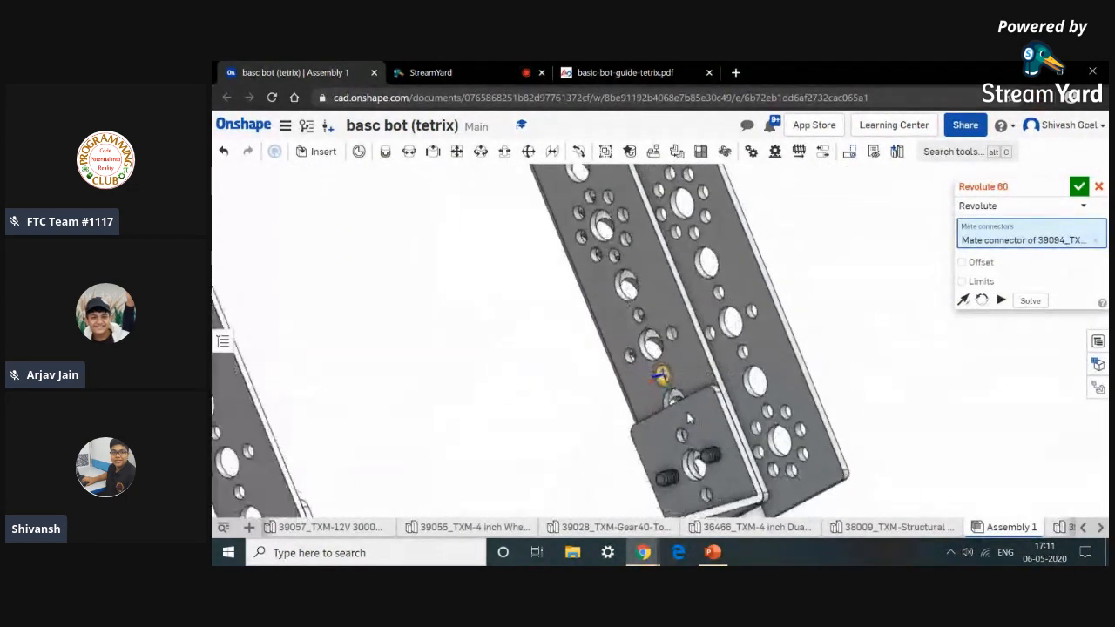
{"action": "scroll", "coordinate": [758, 471], "scroll_direction": "up", "scroll_amount": 8}
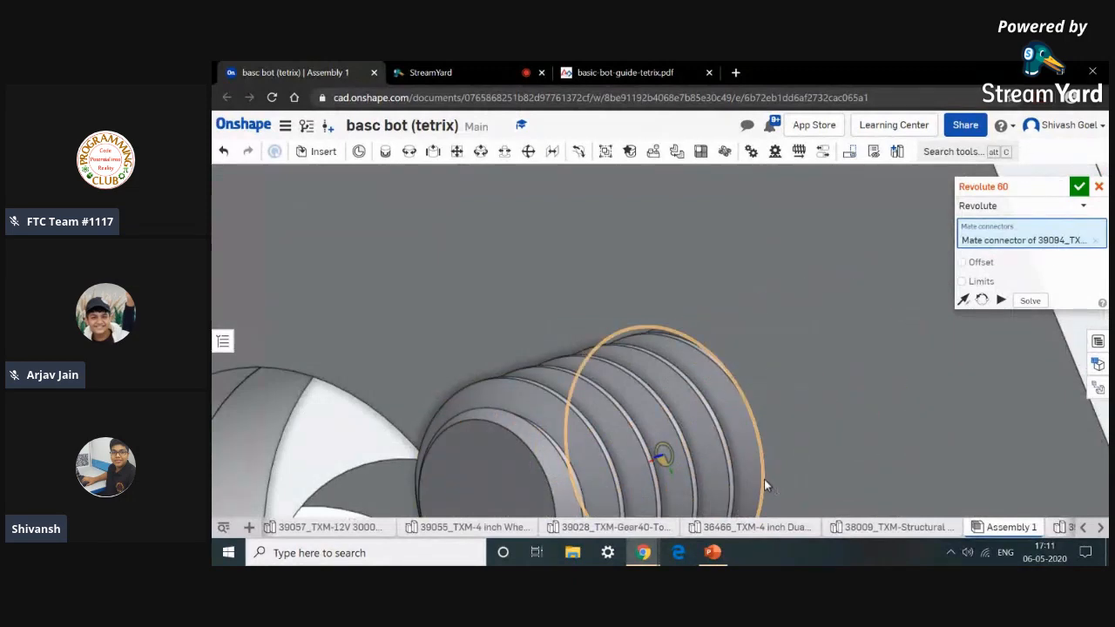
{"action": "left_click", "coordinate": [763, 479]}
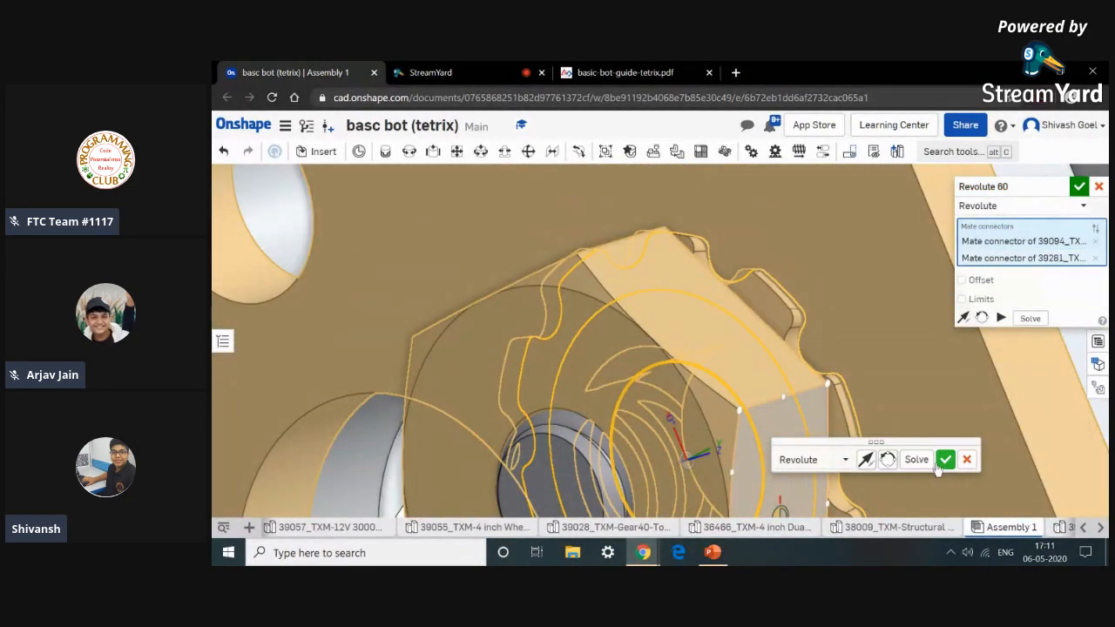
{"action": "left_click", "coordinate": [942, 462]}
Attach a second keps nut onto the neighbouring screw of the right channel's corner bracket with a Revolute mate.
{"action": "scroll", "coordinate": [918, 453], "scroll_direction": "down", "scroll_amount": 6}
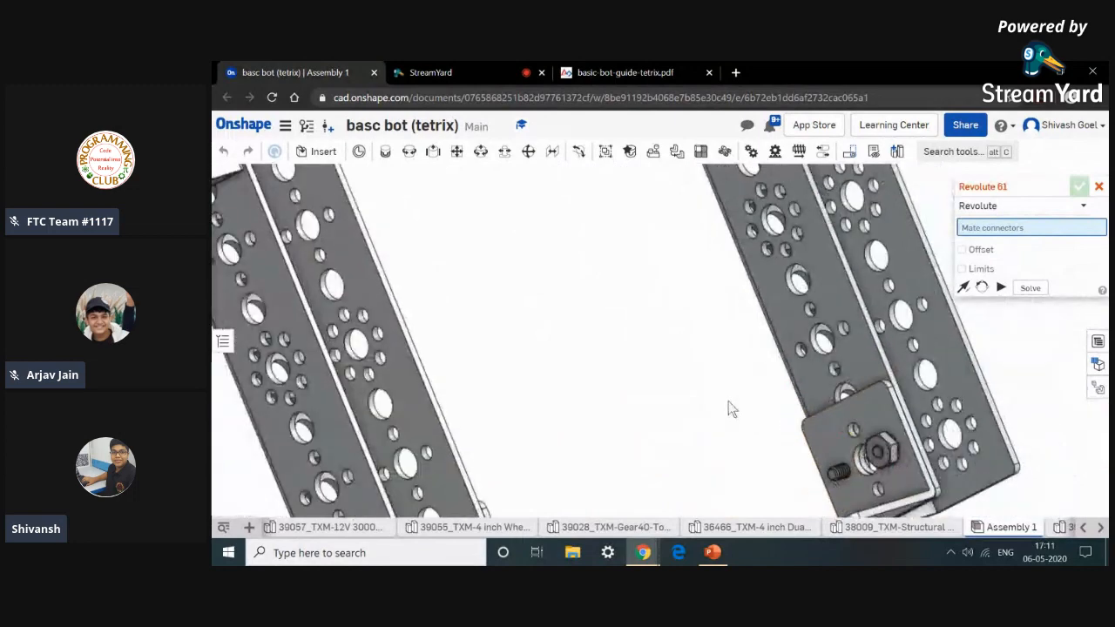
{"action": "scroll", "coordinate": [728, 401], "scroll_direction": "down", "scroll_amount": 10}
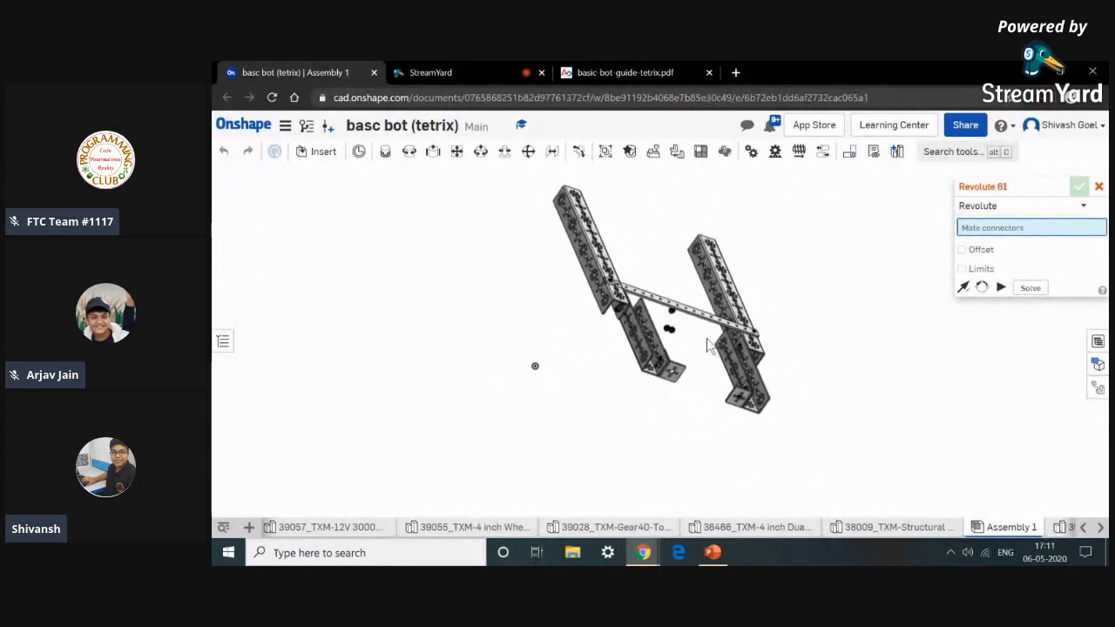
{"action": "scroll", "coordinate": [706, 340], "scroll_direction": "up", "scroll_amount": 10}
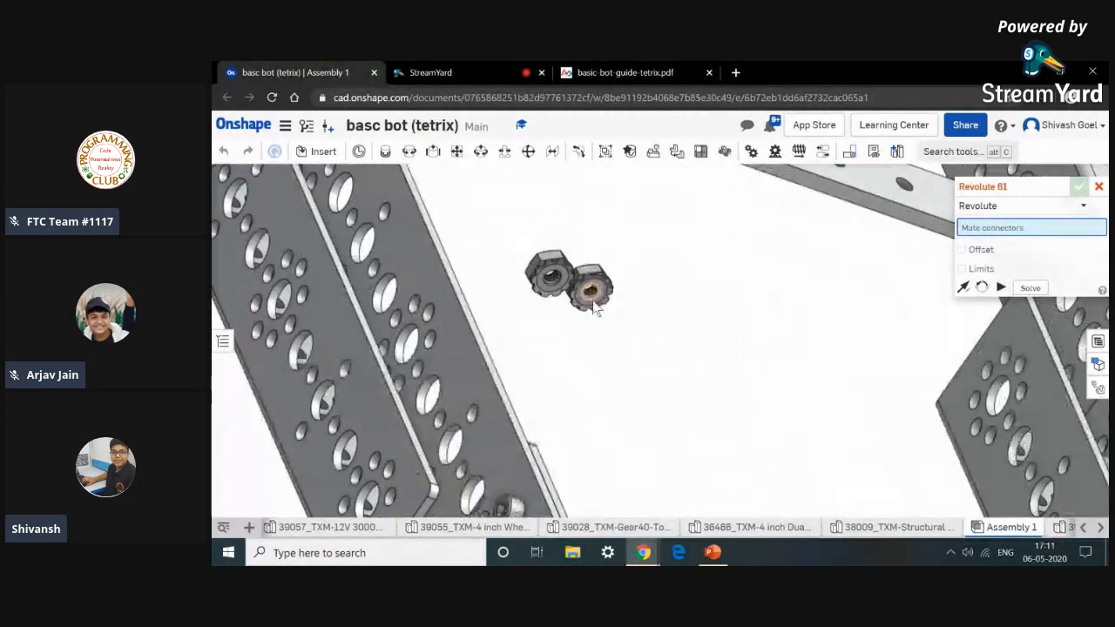
{"action": "scroll", "coordinate": [595, 307], "scroll_direction": "up", "scroll_amount": 5}
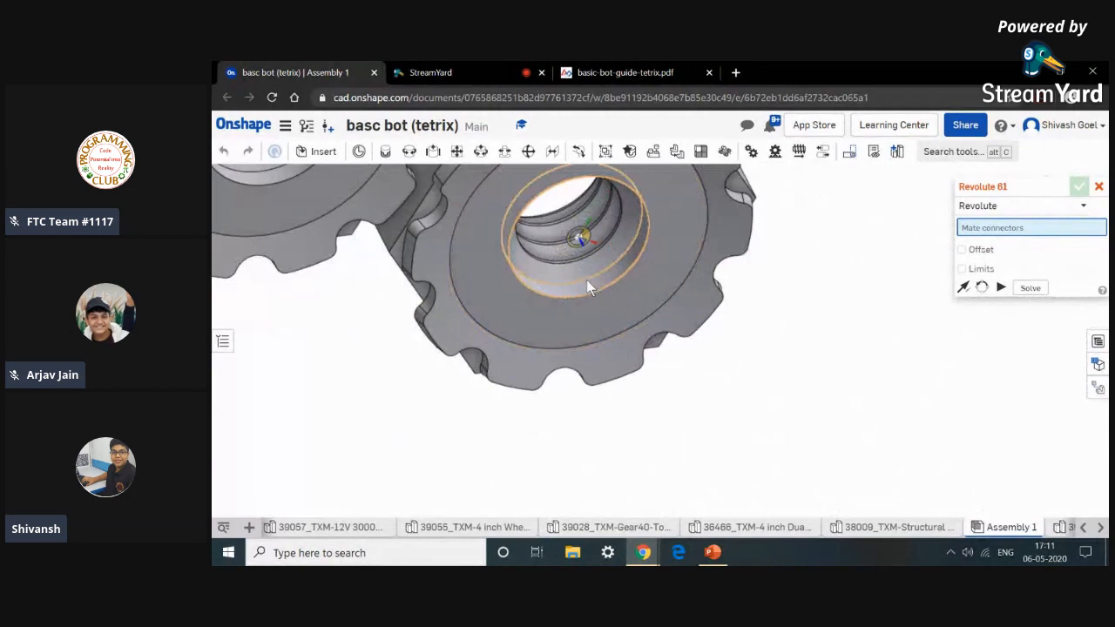
{"action": "left_click", "coordinate": [628, 354]}
{"action": "scroll", "coordinate": [629, 358], "scroll_direction": "down", "scroll_amount": 10}
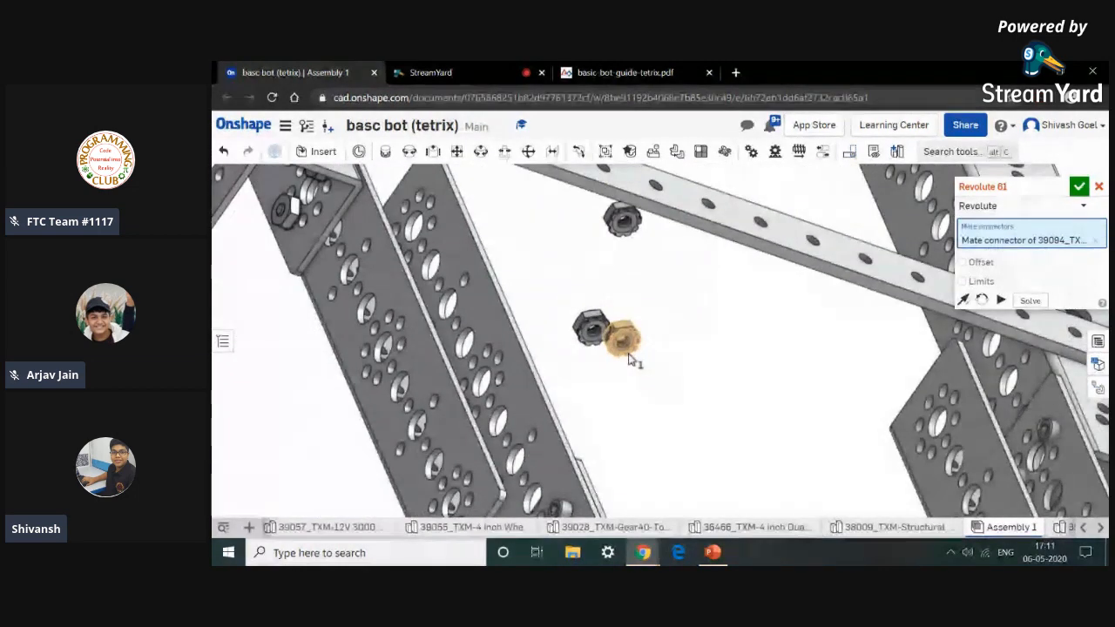
{"action": "scroll", "coordinate": [601, 392], "scroll_direction": "up", "scroll_amount": 10}
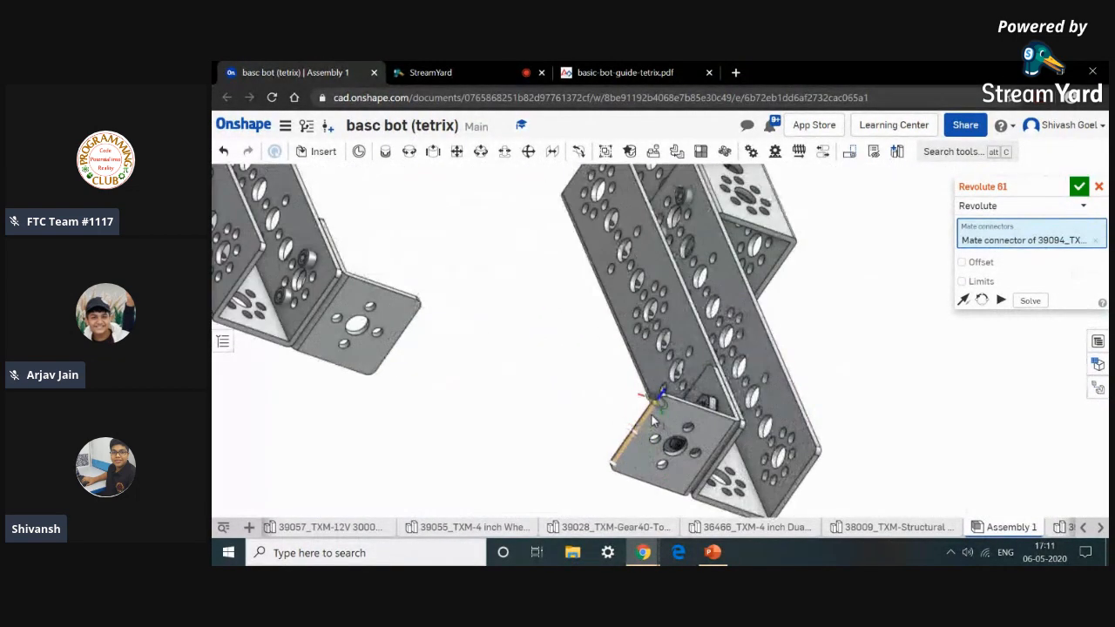
{"action": "right_click_drag", "start_coordinate": [581, 404], "coordinate": [605, 423]}
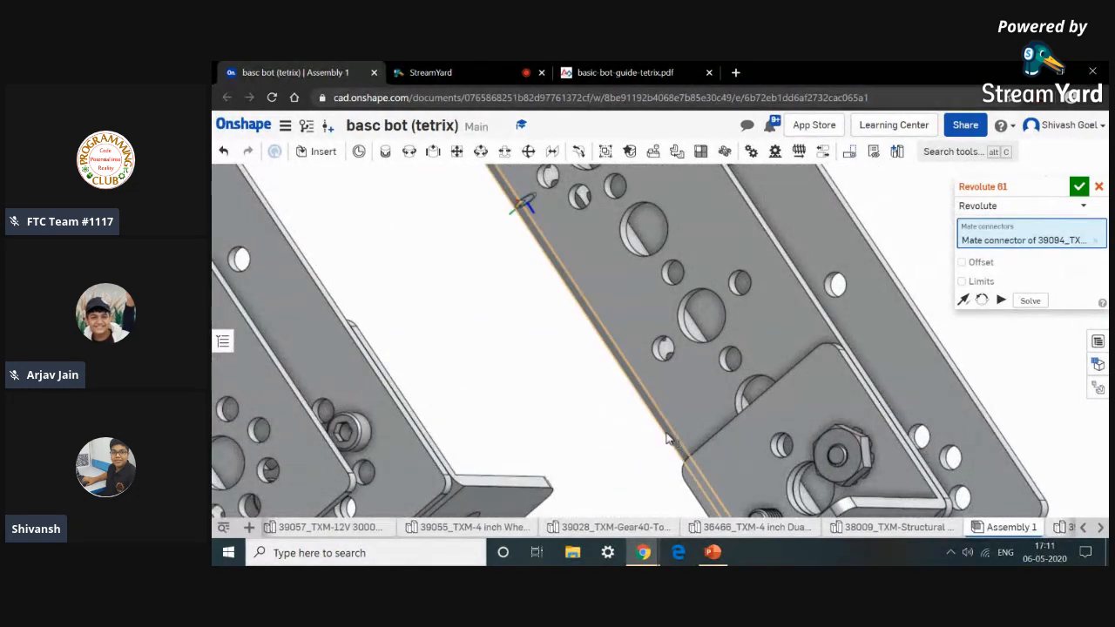
{"action": "middle_click_drag", "start_coordinate": [666, 438], "coordinate": [637, 389]}
{"action": "scroll", "coordinate": [747, 464], "scroll_direction": "up", "scroll_amount": 9}
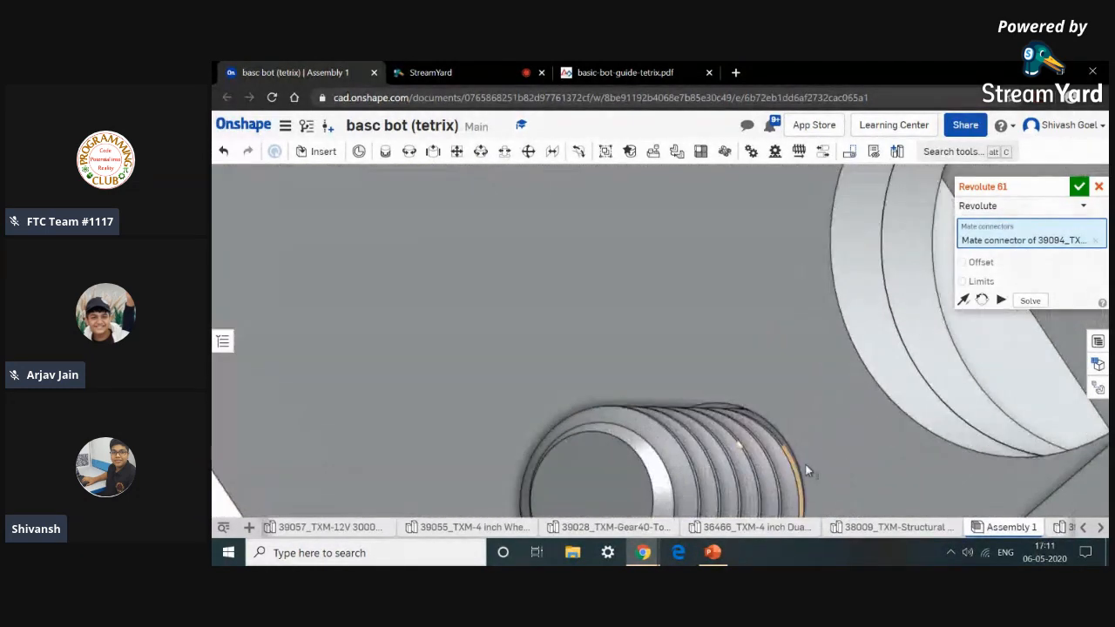
{"action": "scroll", "coordinate": [798, 465], "scroll_direction": "up", "scroll_amount": 3}
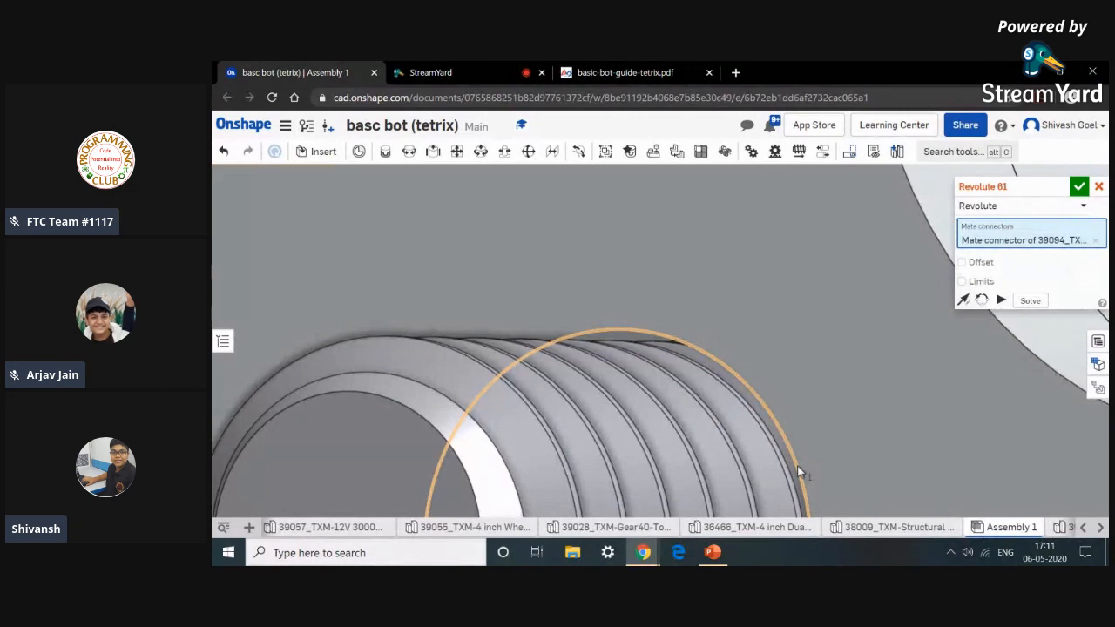
{"action": "left_click", "coordinate": [797, 466]}
{"action": "left_click", "coordinate": [979, 445]}
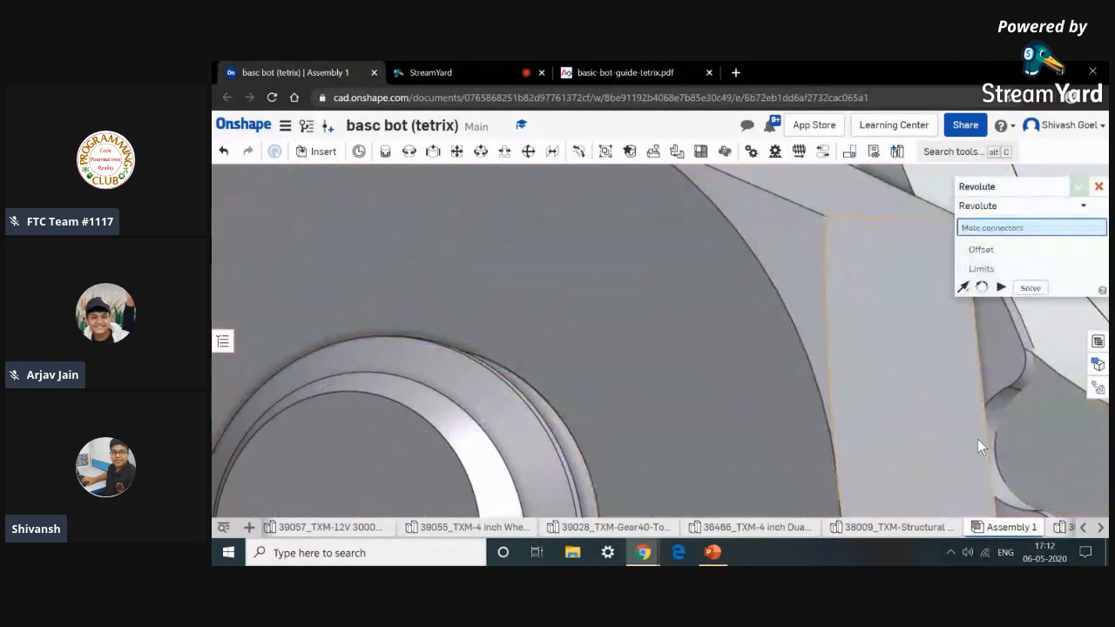
Attach a third keps nut onto a screw of the left channel's corner bracket with a Revolute mate, flipping the primary axis.
{"action": "scroll", "coordinate": [978, 445], "scroll_direction": "down", "scroll_amount": 9}
{"action": "scroll", "coordinate": [550, 326], "scroll_direction": "down", "scroll_amount": 6}
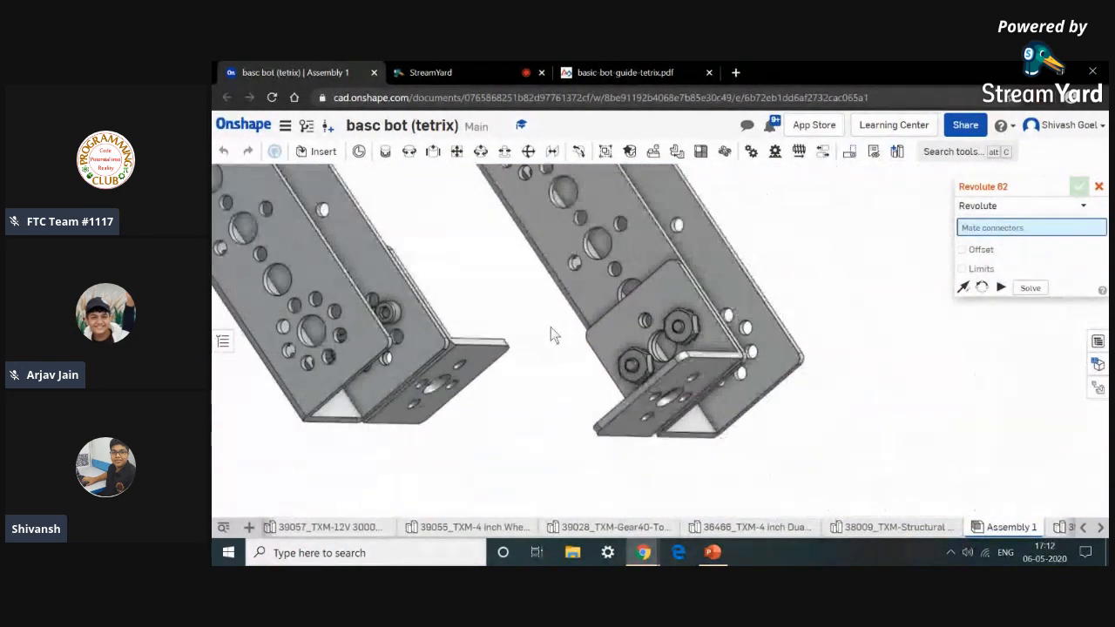
{"action": "middle_click_drag", "start_coordinate": [551, 326], "coordinate": [514, 383]}
{"action": "right_click_drag", "start_coordinate": [515, 390], "coordinate": [487, 354]}
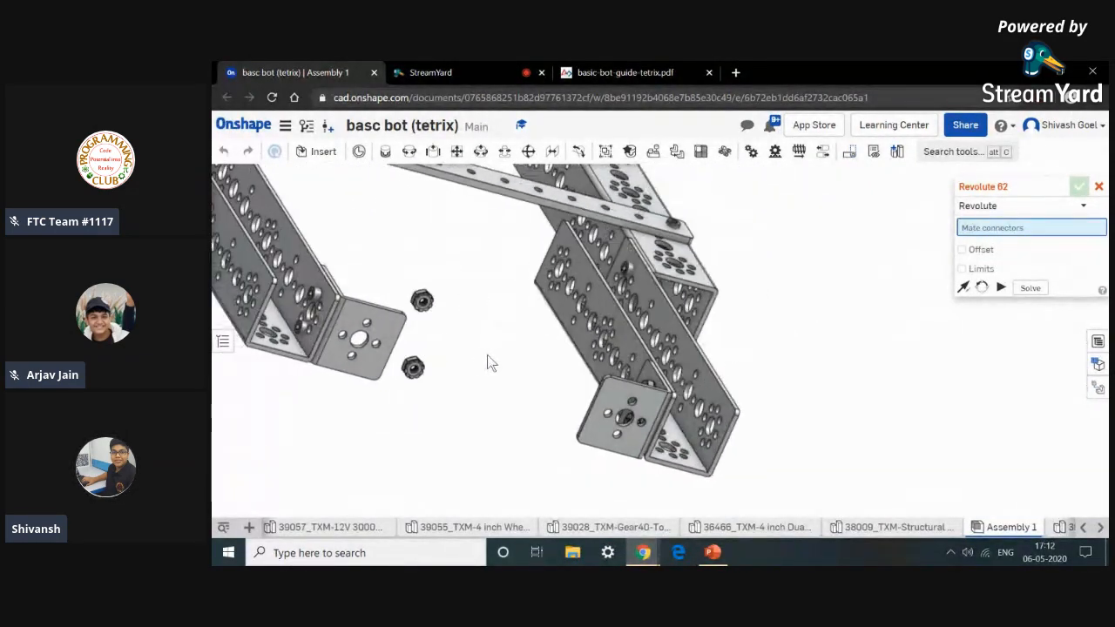
{"action": "scroll", "coordinate": [417, 373], "scroll_direction": "up", "scroll_amount": 2}
{"action": "scroll", "coordinate": [417, 373], "scroll_direction": "up", "scroll_amount": 5}
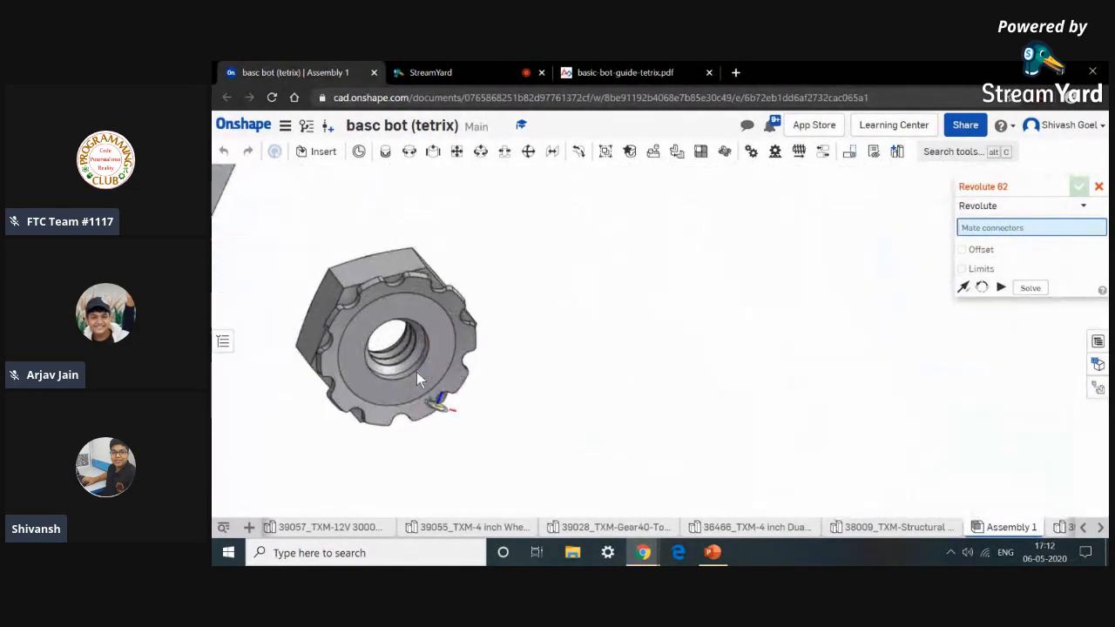
{"action": "left_click", "coordinate": [435, 466]}
{"action": "scroll", "coordinate": [435, 466], "scroll_direction": "down", "scroll_amount": 6}
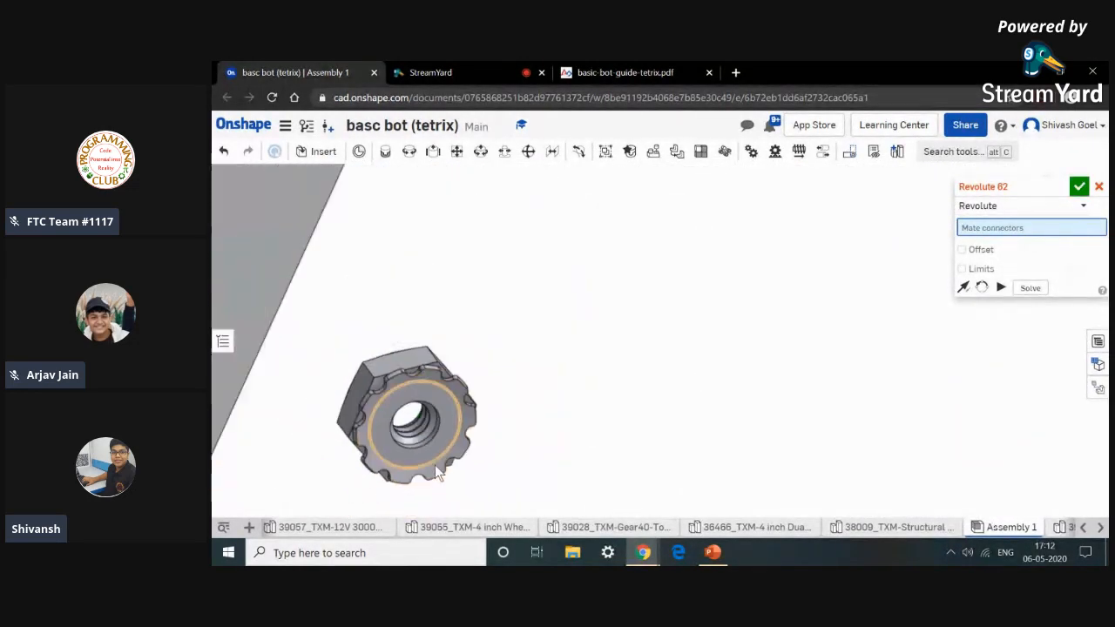
{"action": "scroll", "coordinate": [492, 450], "scroll_direction": "up", "scroll_amount": 2}
{"action": "mouse_move", "coordinate": [488, 449]}
{"action": "right_mouse_down"}
{"action": "mouse_move", "coordinate": [464, 444]}
{"action": "mouse_move", "coordinate": [466, 453]}
{"action": "right_mouse_up"}
{"action": "right_click_drag", "start_coordinate": [418, 373], "coordinate": [561, 369]}
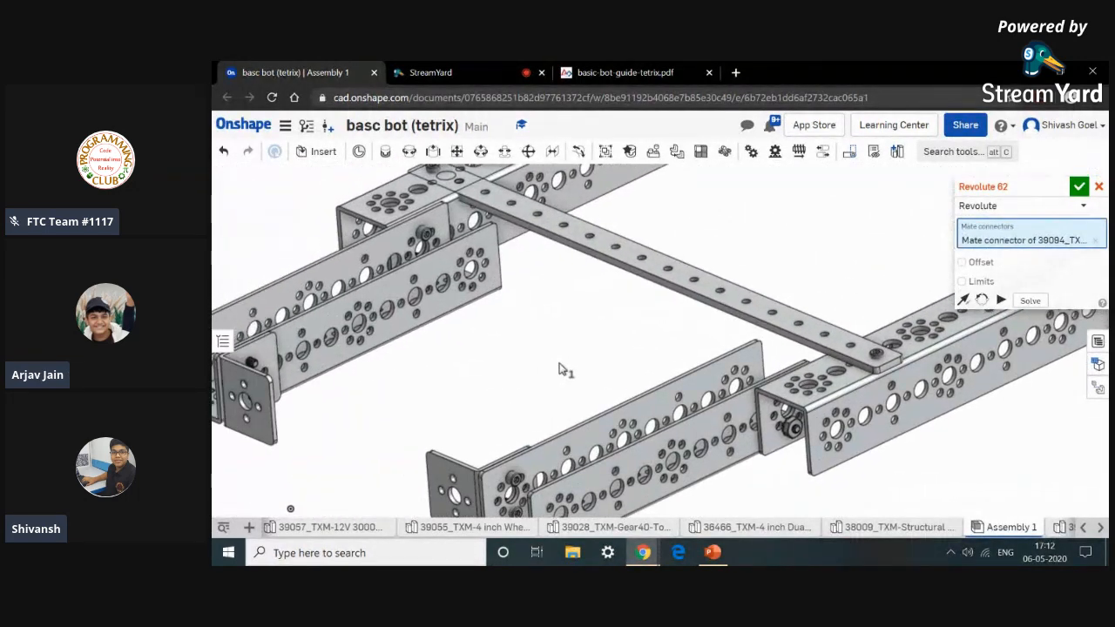
{"action": "right_click_drag", "start_coordinate": [453, 351], "coordinate": [369, 331]}
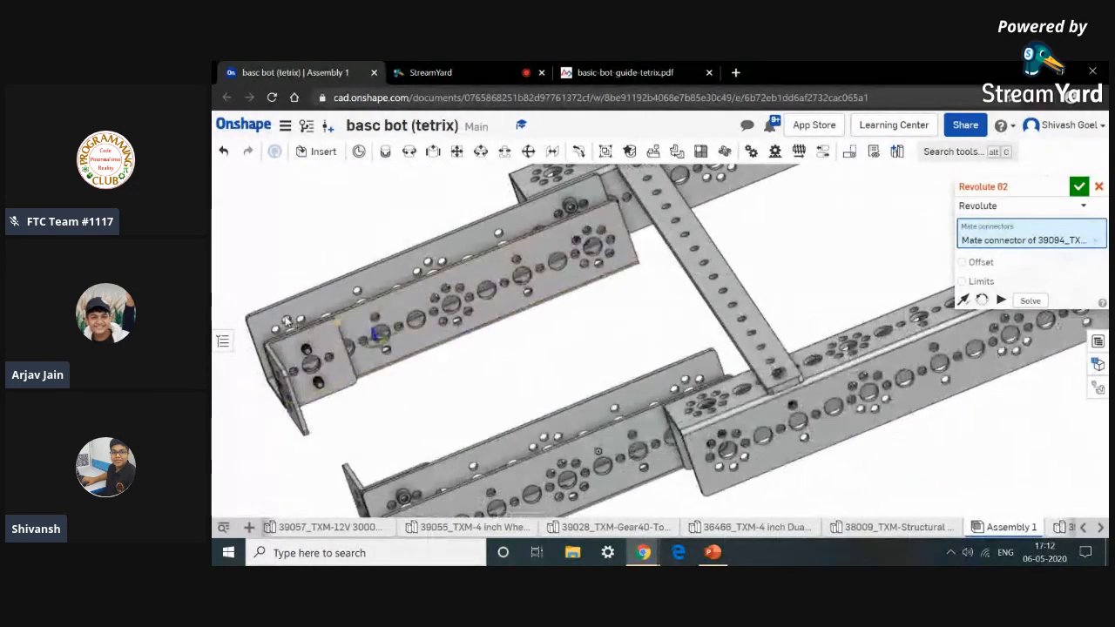
{"action": "scroll", "coordinate": [304, 370], "scroll_direction": "up", "scroll_amount": 10}
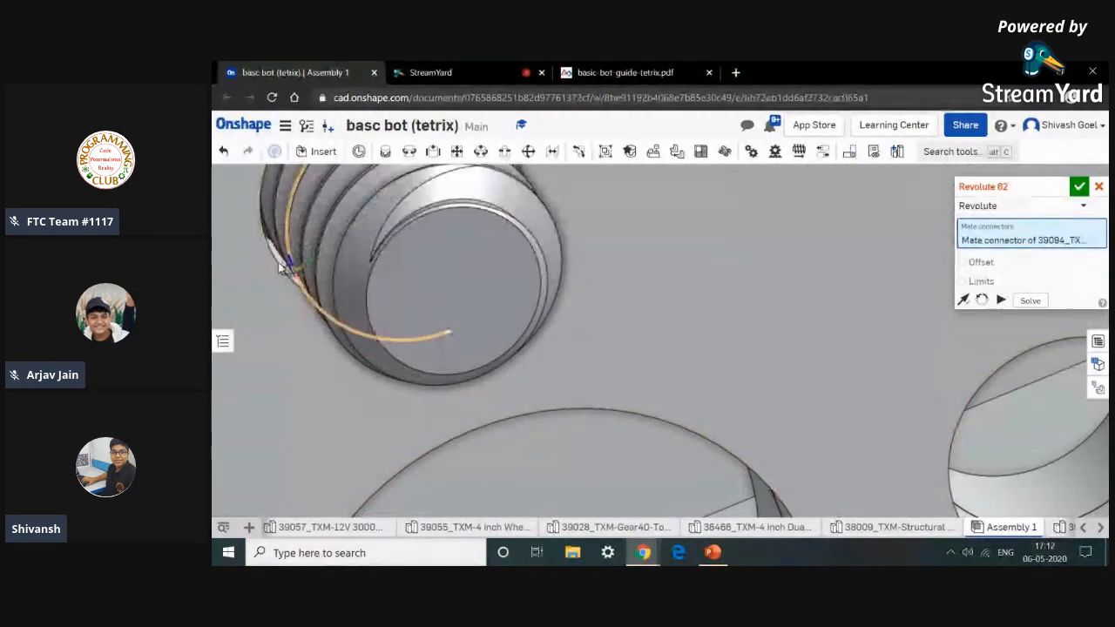
{"action": "right_click_drag", "start_coordinate": [237, 230], "coordinate": [349, 376]}
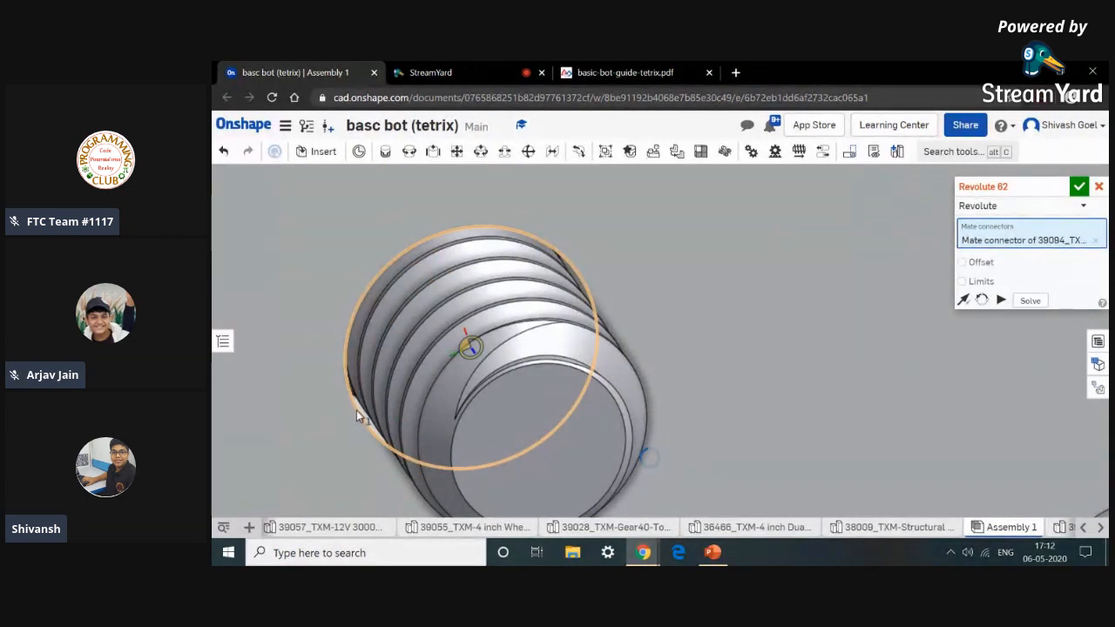
{"action": "left_click", "coordinate": [357, 410]}
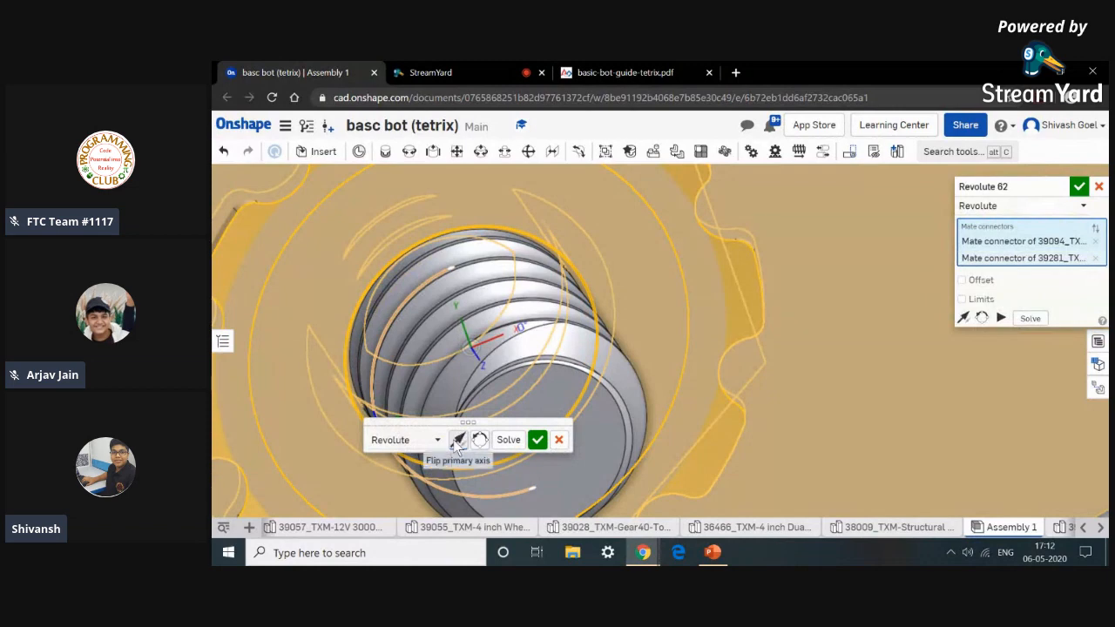
{"action": "left_click", "coordinate": [458, 442]}
{"action": "left_click", "coordinate": [537, 440]}
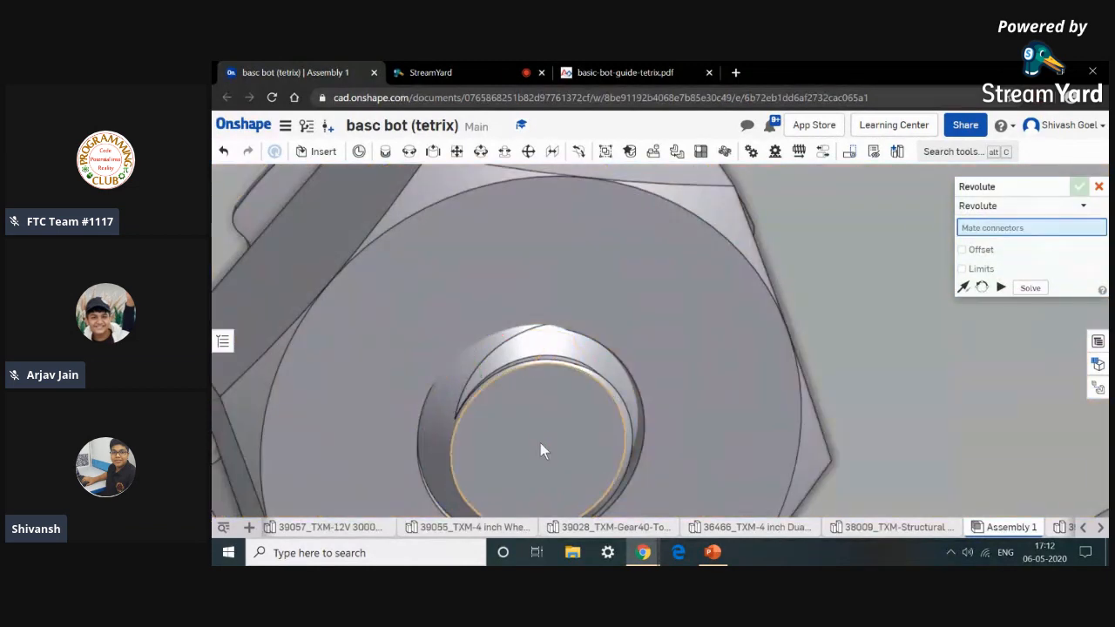
Attach a fourth keps nut onto the remaining screw of the left channel's corner bracket with a Revolute mate.
{"action": "scroll", "coordinate": [540, 433], "scroll_direction": "down", "scroll_amount": 5}
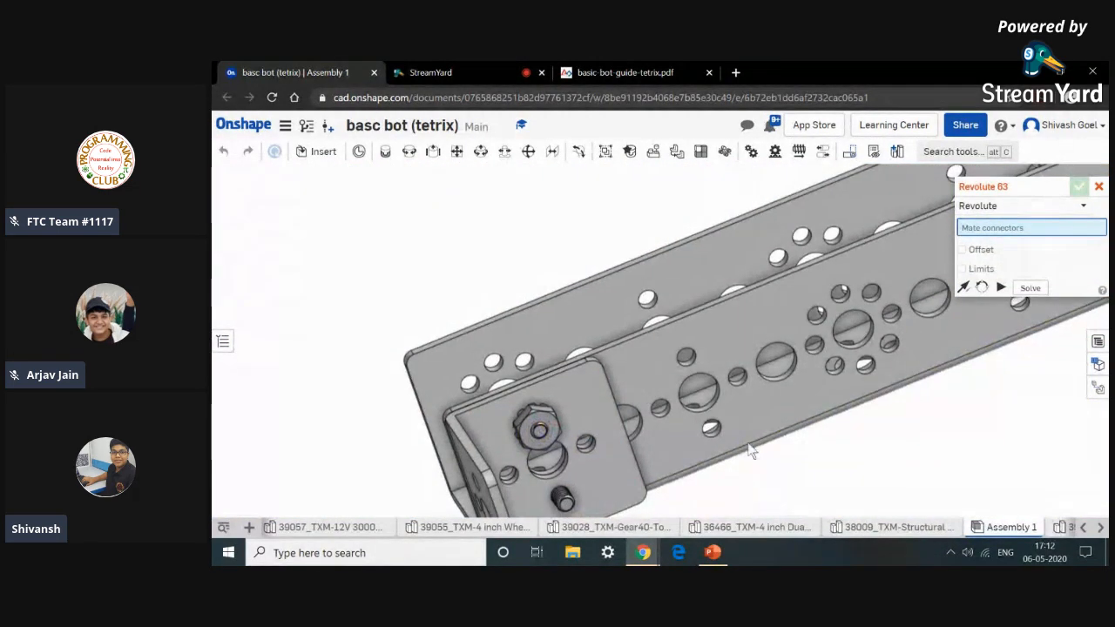
{"action": "scroll", "coordinate": [756, 477], "scroll_direction": "down", "scroll_amount": 6}
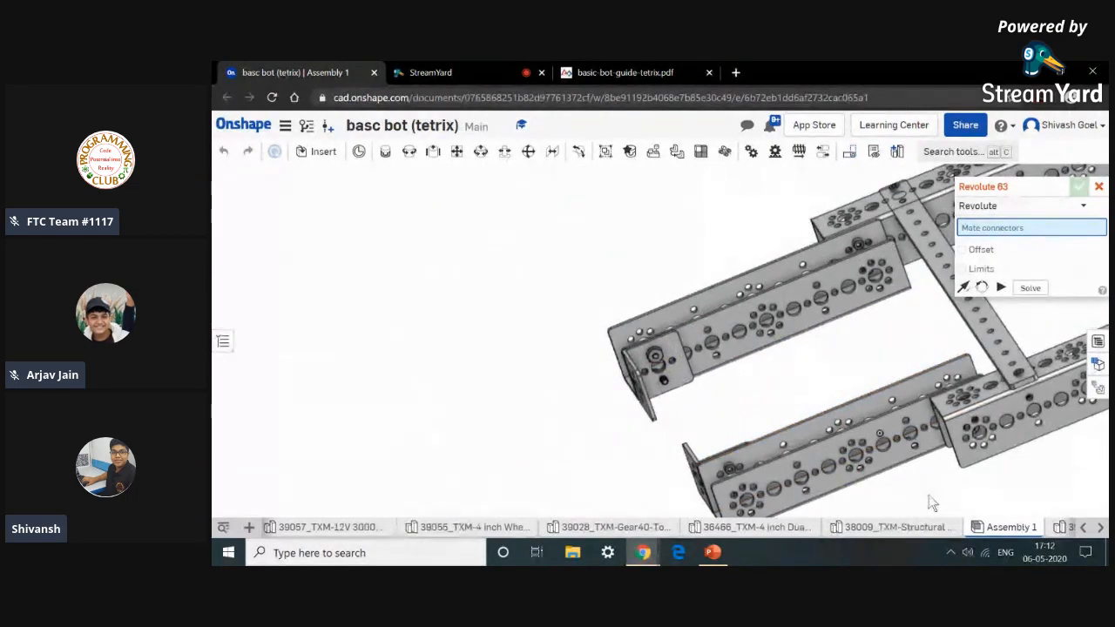
{"action": "scroll", "coordinate": [929, 495], "scroll_direction": "down", "scroll_amount": 6}
{"action": "right_click_drag", "start_coordinate": [863, 416], "coordinate": [1034, 427]}
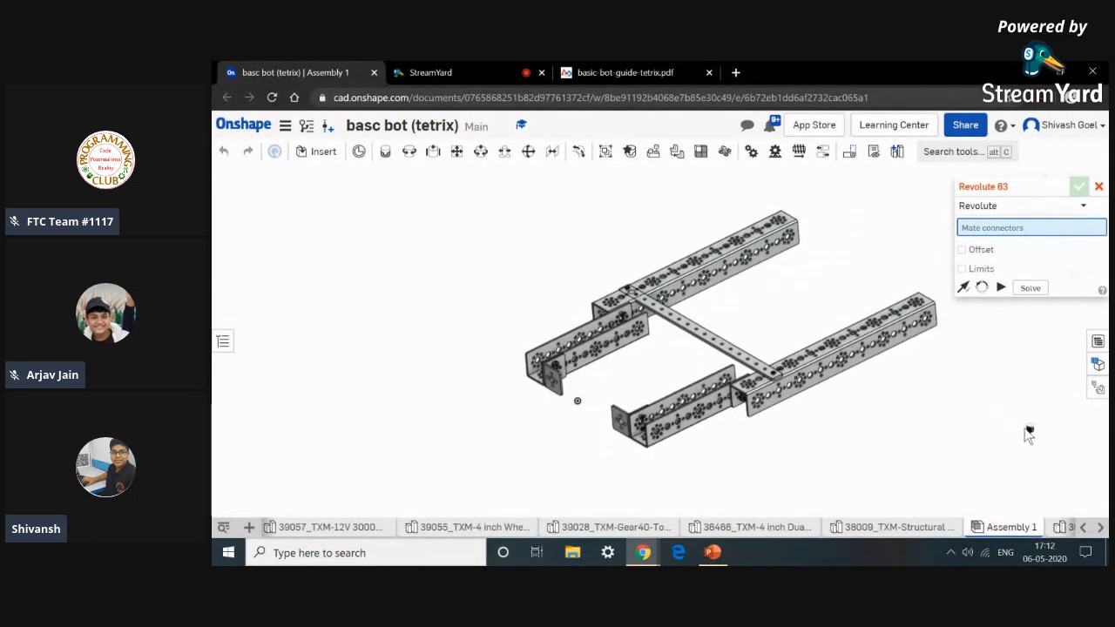
{"action": "scroll", "coordinate": [1029, 433], "scroll_direction": "up", "scroll_amount": 15}
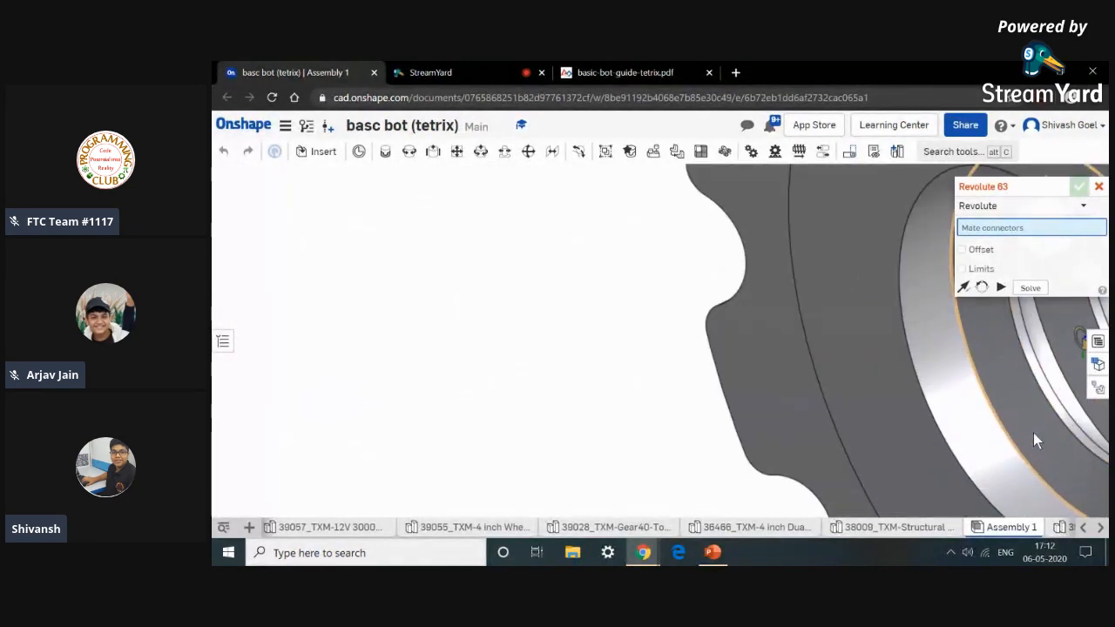
{"action": "left_click", "coordinate": [766, 445]}
{"action": "scroll", "coordinate": [765, 442], "scroll_direction": "down", "scroll_amount": 10}
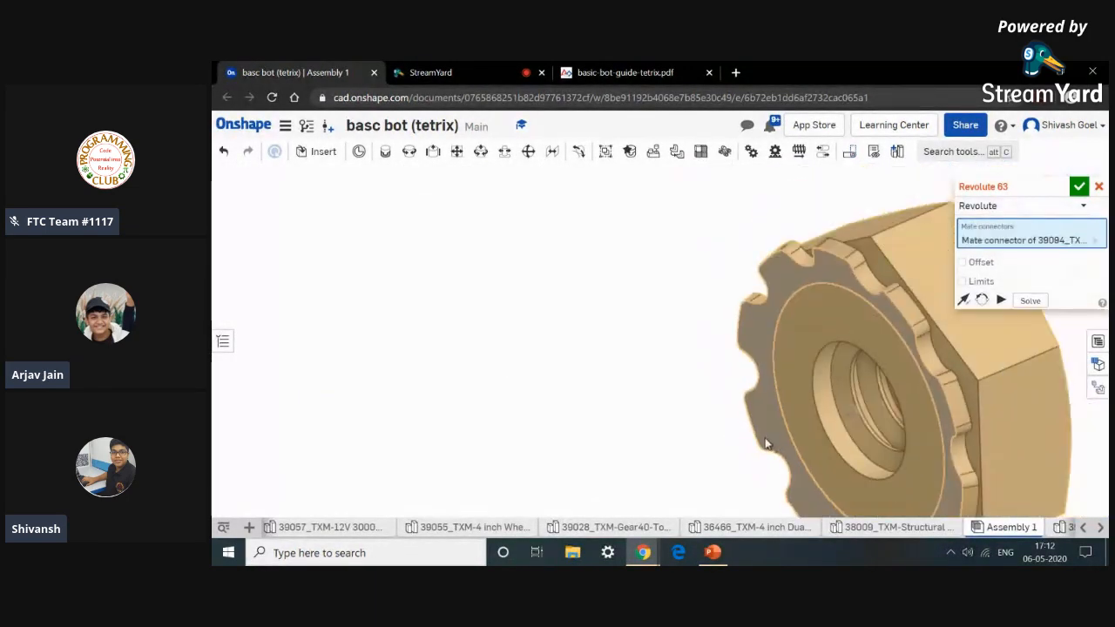
{"action": "scroll", "coordinate": [766, 440], "scroll_direction": "down", "scroll_amount": 5}
{"action": "middle_click_drag", "start_coordinate": [297, 348], "coordinate": [486, 316]}
{"action": "scroll", "coordinate": [366, 341], "scroll_direction": "up", "scroll_amount": 3}
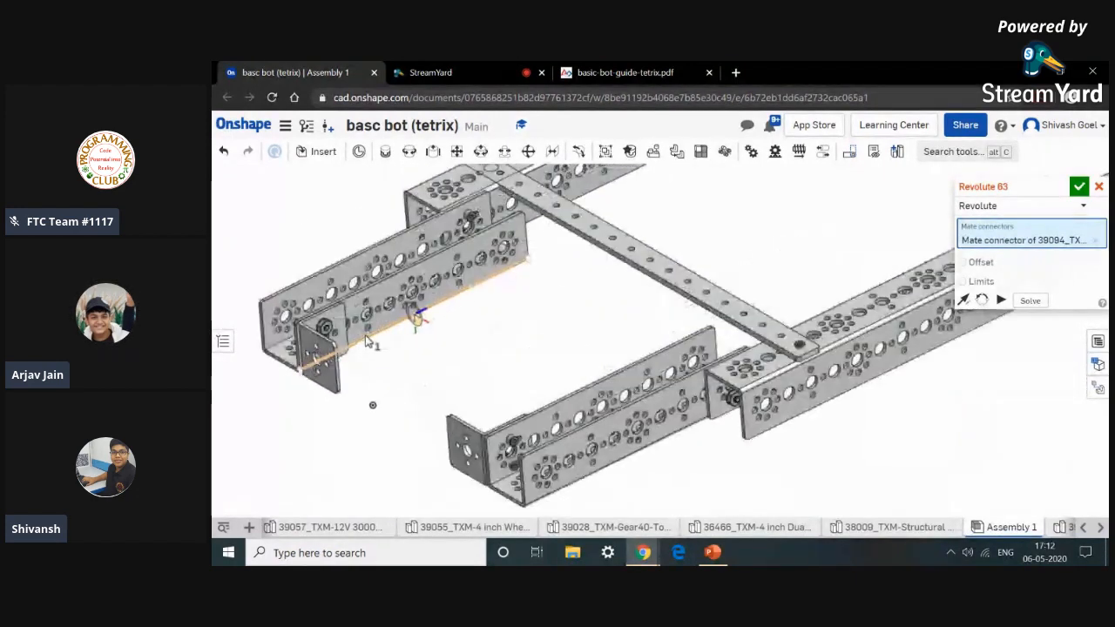
{"action": "scroll", "coordinate": [367, 341], "scroll_direction": "up", "scroll_amount": 3}
{"action": "scroll", "coordinate": [401, 379], "scroll_direction": "down", "scroll_amount": 3}
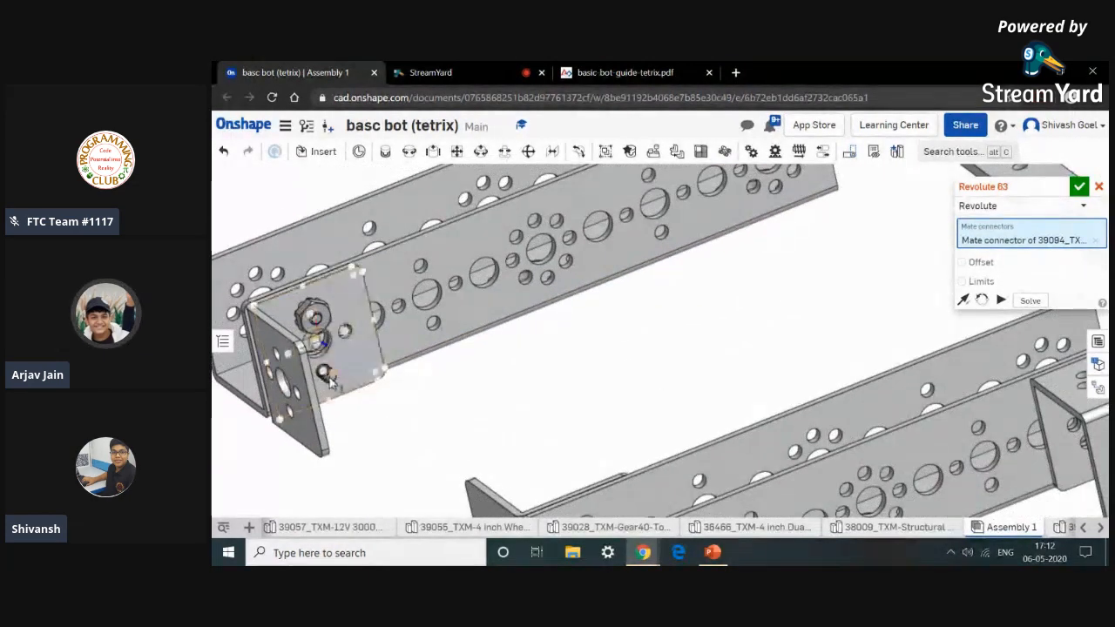
{"action": "scroll", "coordinate": [301, 366], "scroll_direction": "up", "scroll_amount": 6}
{"action": "scroll", "coordinate": [300, 361], "scroll_direction": "up", "scroll_amount": 3}
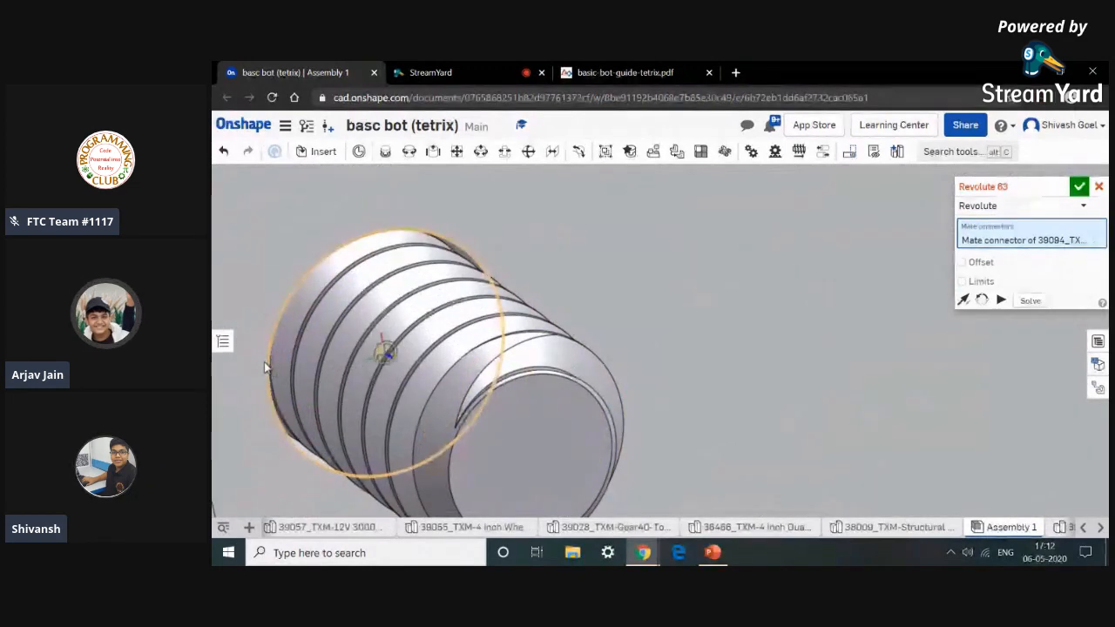
{"action": "scroll", "coordinate": [264, 361], "scroll_direction": "up", "scroll_amount": 3}
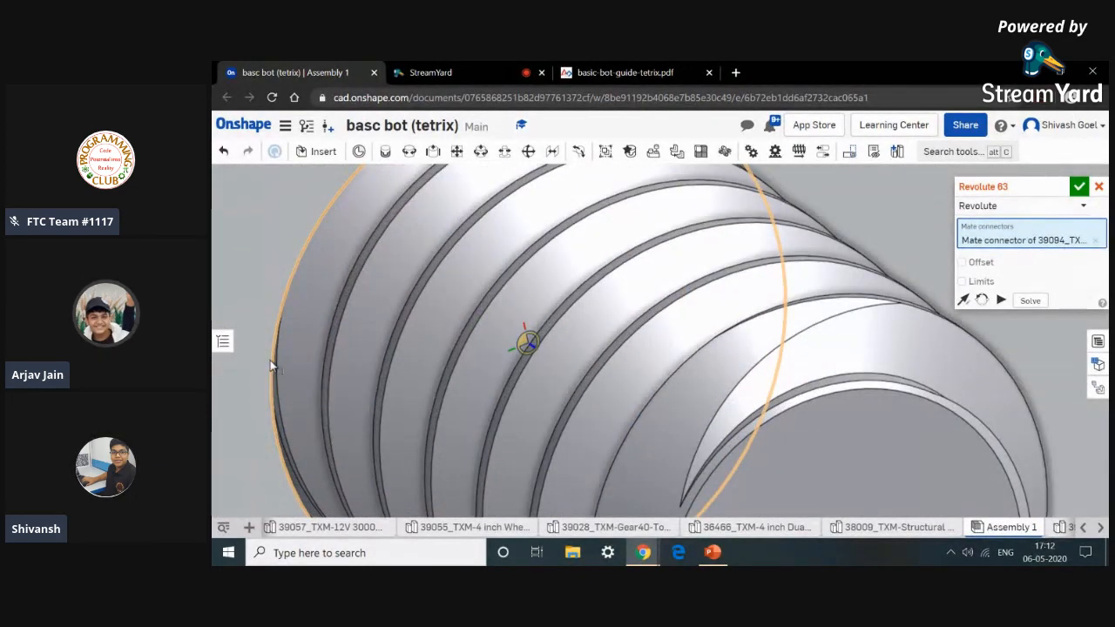
{"action": "left_click", "coordinate": [274, 366]}
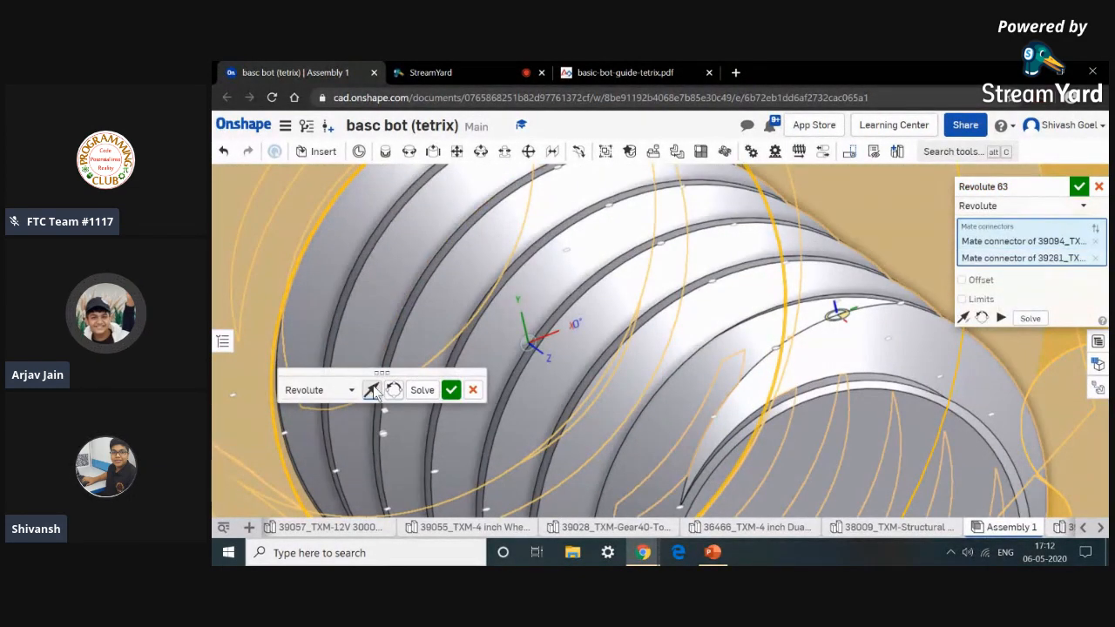
{"action": "scroll", "coordinate": [421, 406], "scroll_direction": "down", "scroll_amount": 5}
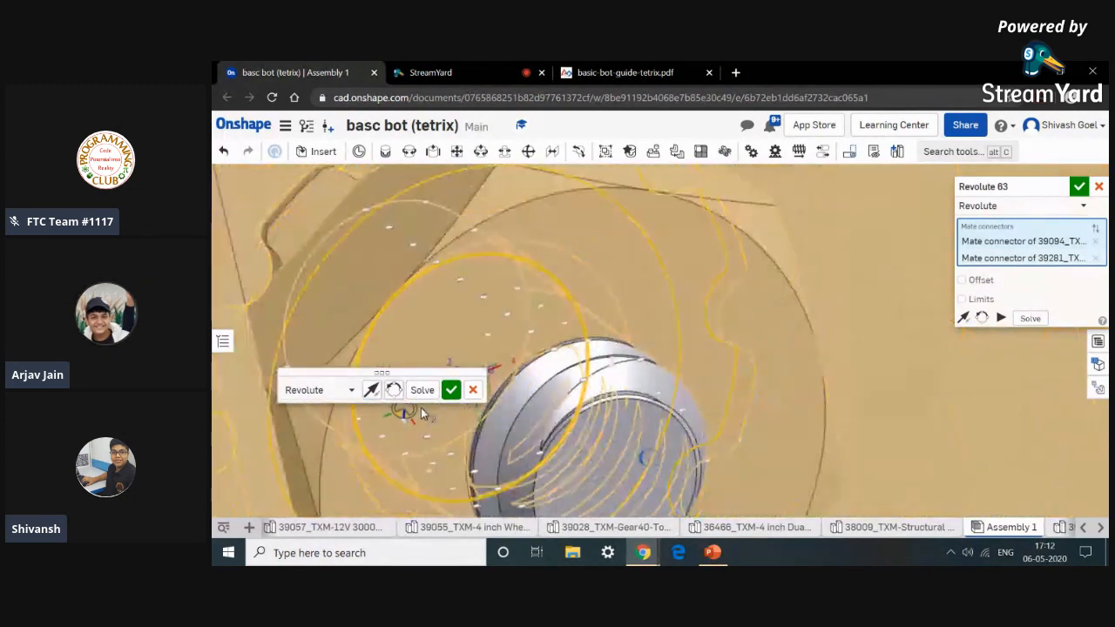
{"action": "left_click", "coordinate": [452, 389]}
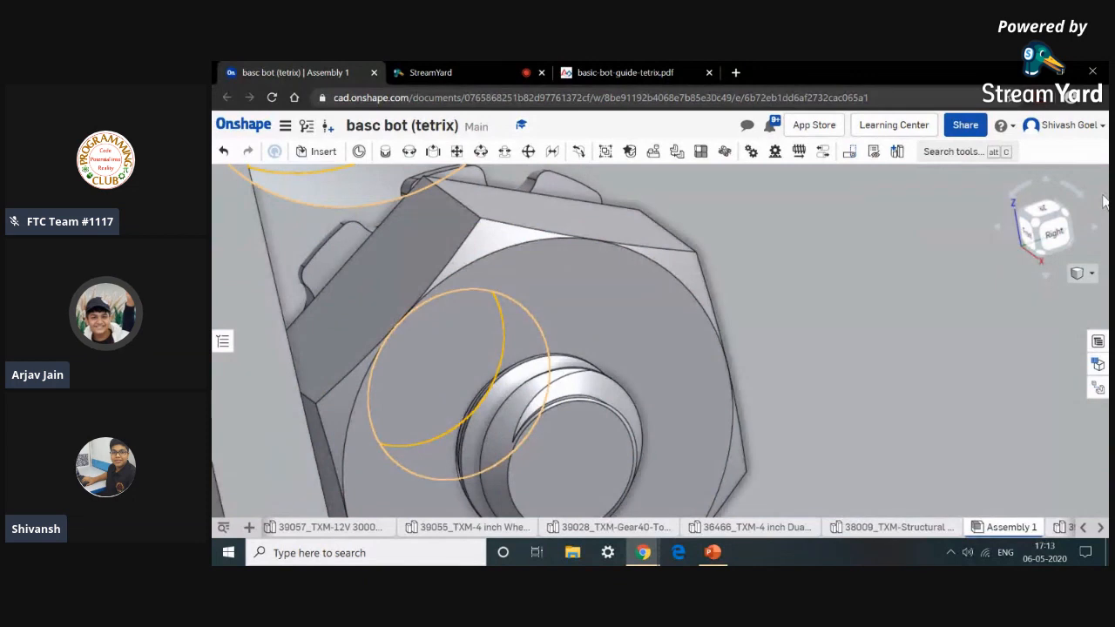
View the whole assembly isometrically, then switch to the basic bot guide PDF to review Step 4's structural support brackets.
{"action": "key", "text": "shift+7"}
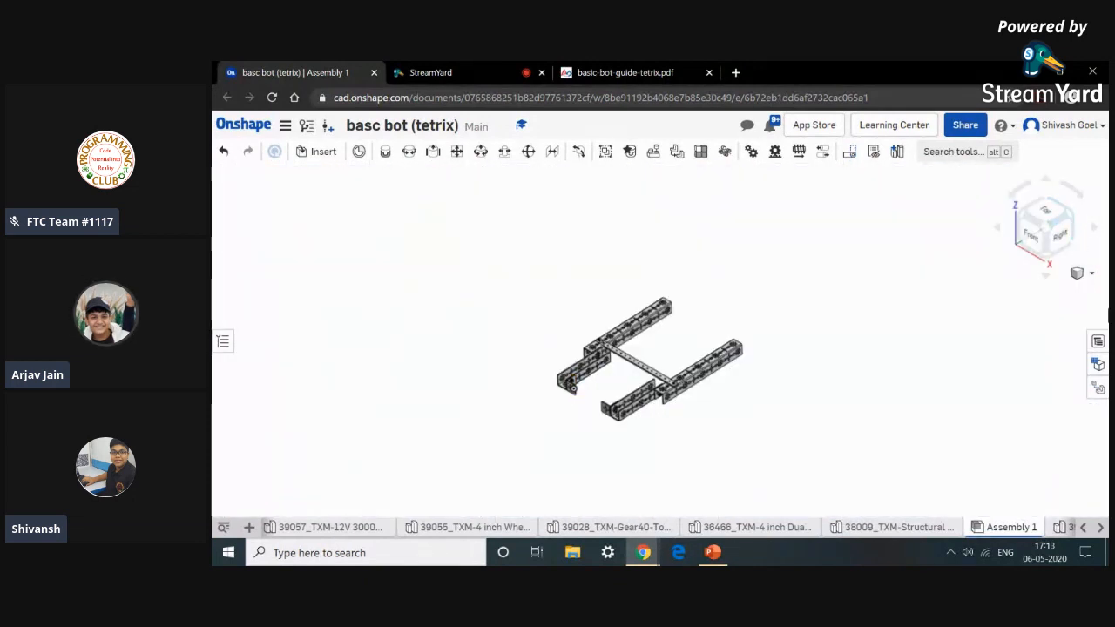
{"action": "scroll", "coordinate": [871, 398], "scroll_direction": "up", "scroll_amount": 5}
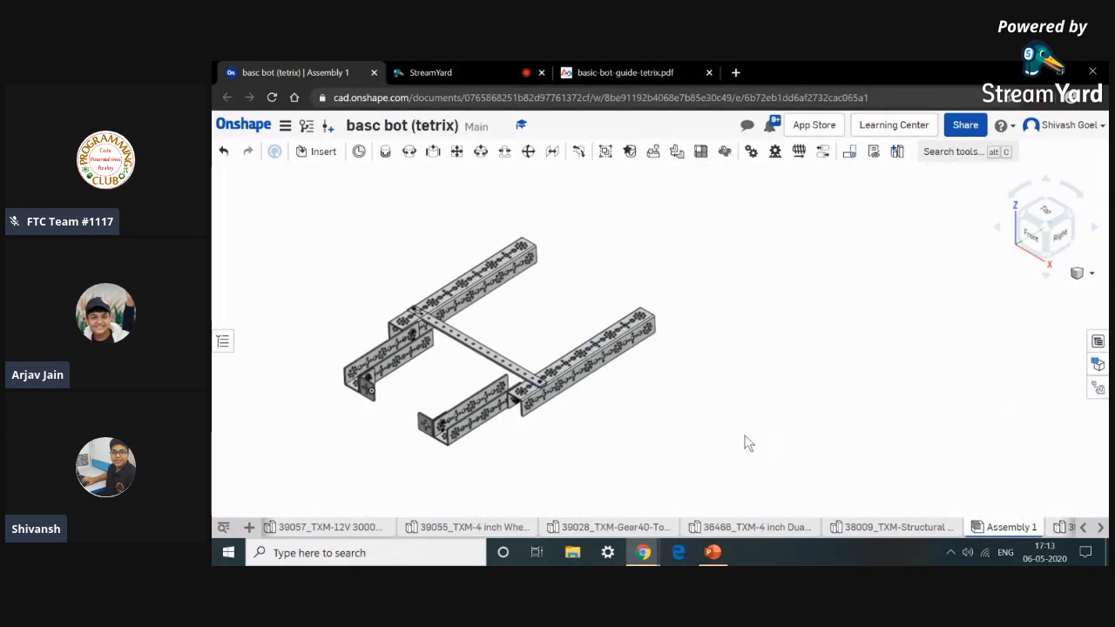
{"action": "middle_click_drag", "start_coordinate": [610, 448], "coordinate": [832, 486]}
{"action": "scroll", "coordinate": [784, 455], "scroll_direction": "up", "scroll_amount": 2}
{"action": "left_click", "coordinate": [629, 70]}
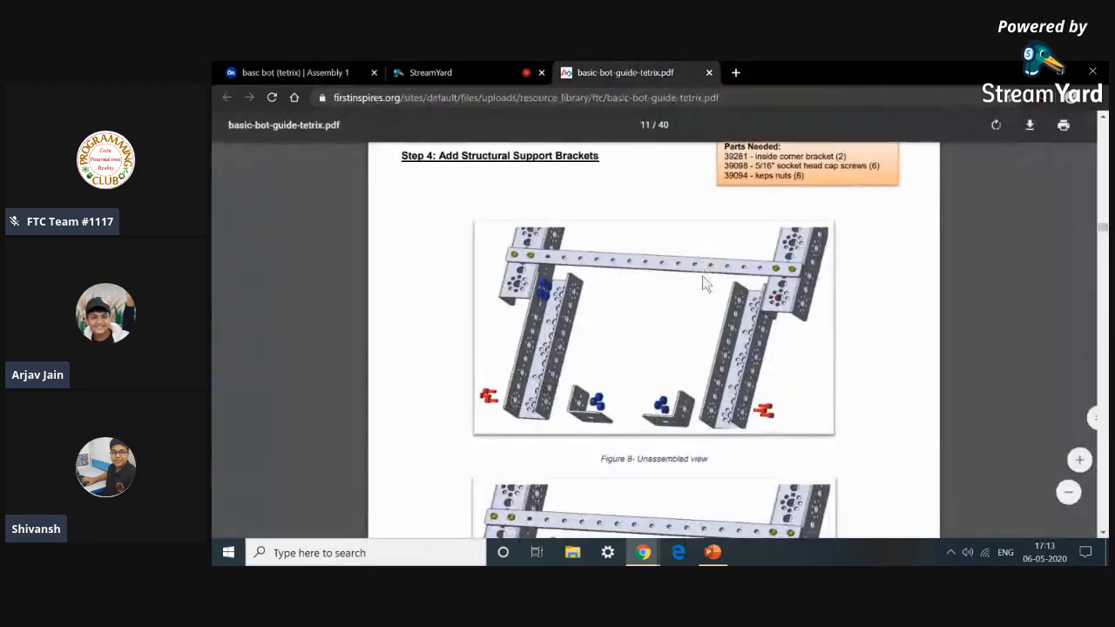
Review Step 5 of the basic bot guide, the structural support plate figures and its parts list.
{"action": "scroll", "coordinate": [702, 280], "scroll_direction": "down", "scroll_amount": 6}
{"action": "scroll", "coordinate": [703, 281], "scroll_direction": "down", "scroll_amount": 3}
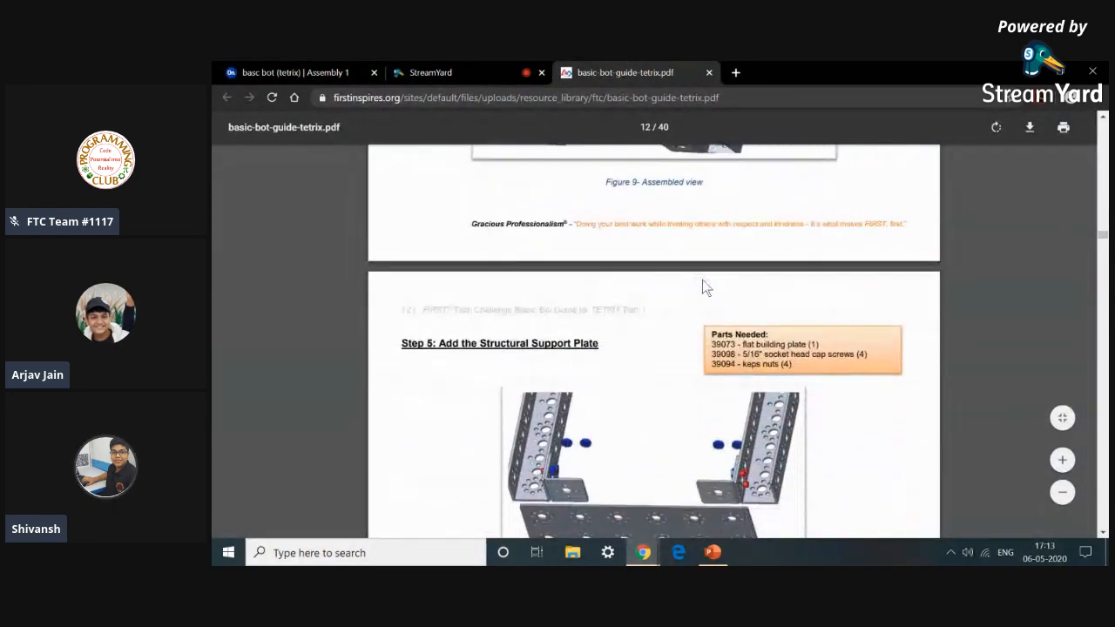
{"action": "scroll", "coordinate": [702, 280], "scroll_direction": "down", "scroll_amount": 4}
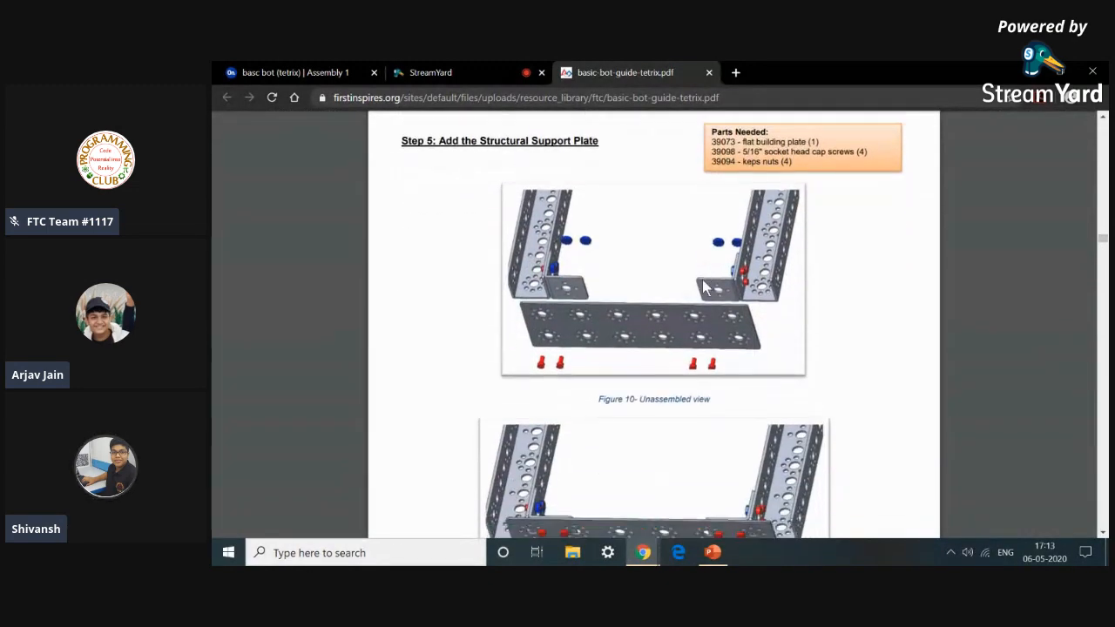
{"action": "scroll", "coordinate": [702, 279], "scroll_direction": "up", "scroll_amount": 4}
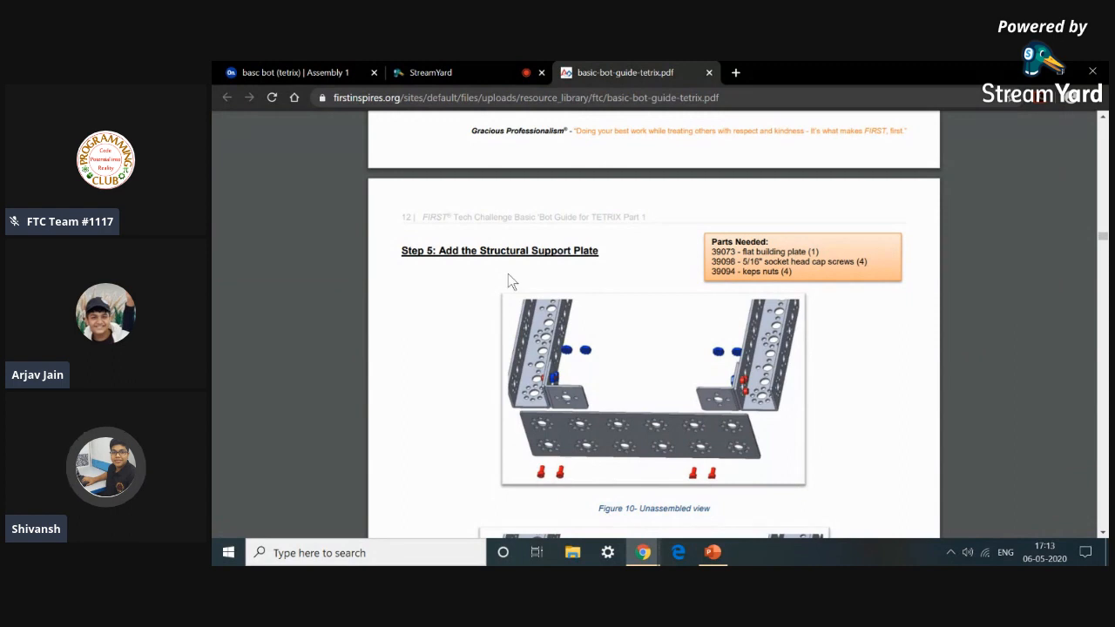
{"action": "scroll", "coordinate": [510, 279], "scroll_direction": "down", "scroll_amount": 2}
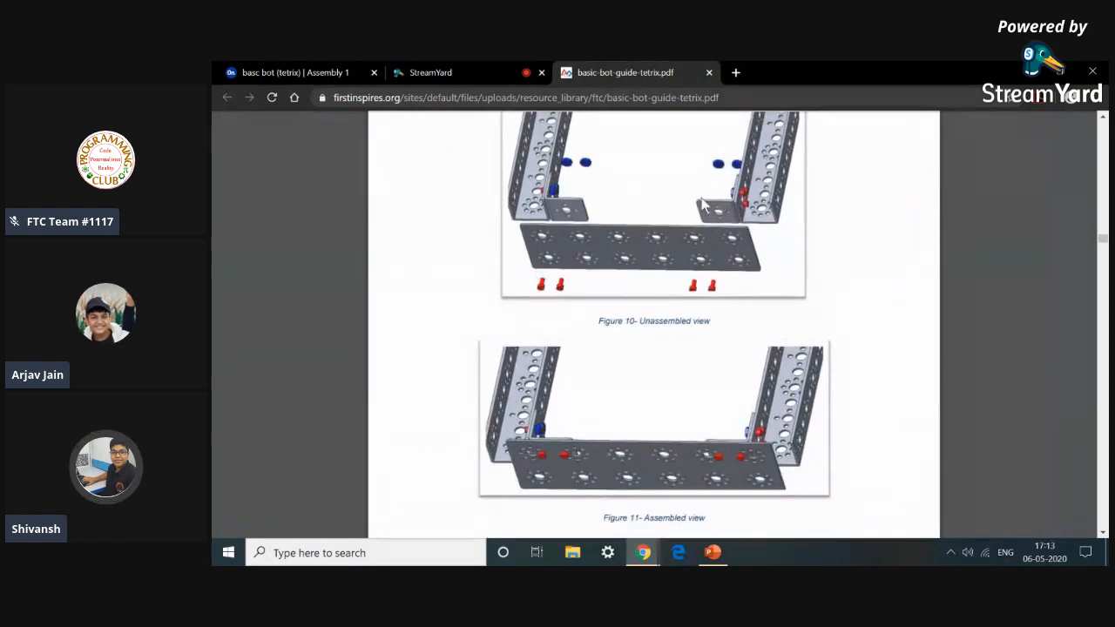
{"action": "scroll", "coordinate": [702, 205], "scroll_direction": "up", "scroll_amount": 2}
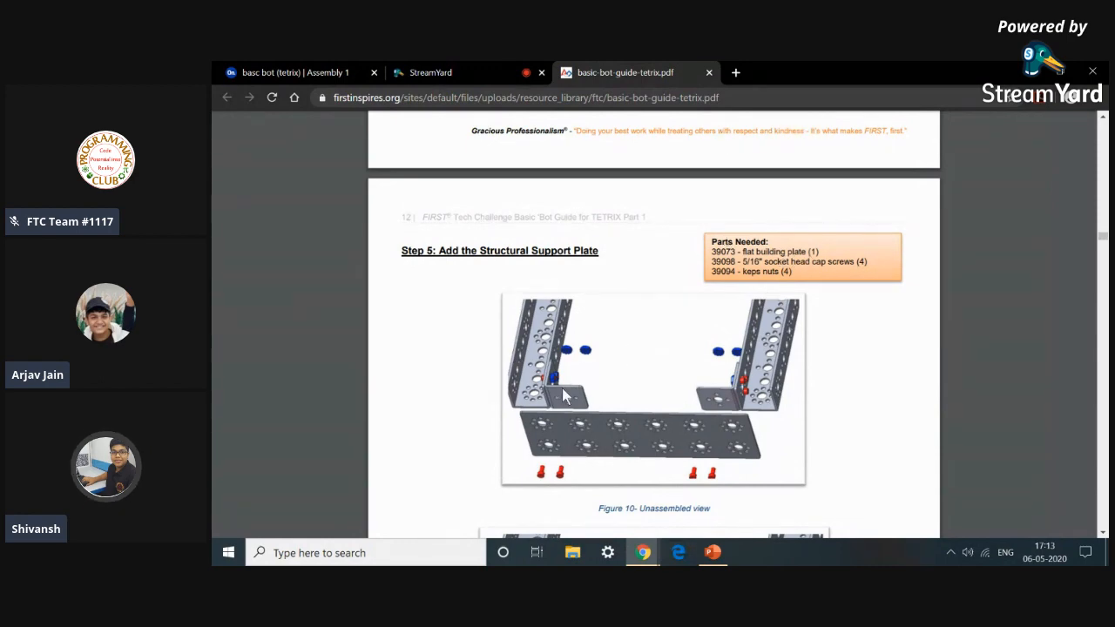
{"action": "scroll", "coordinate": [659, 466], "scroll_direction": "down", "scroll_amount": 3}
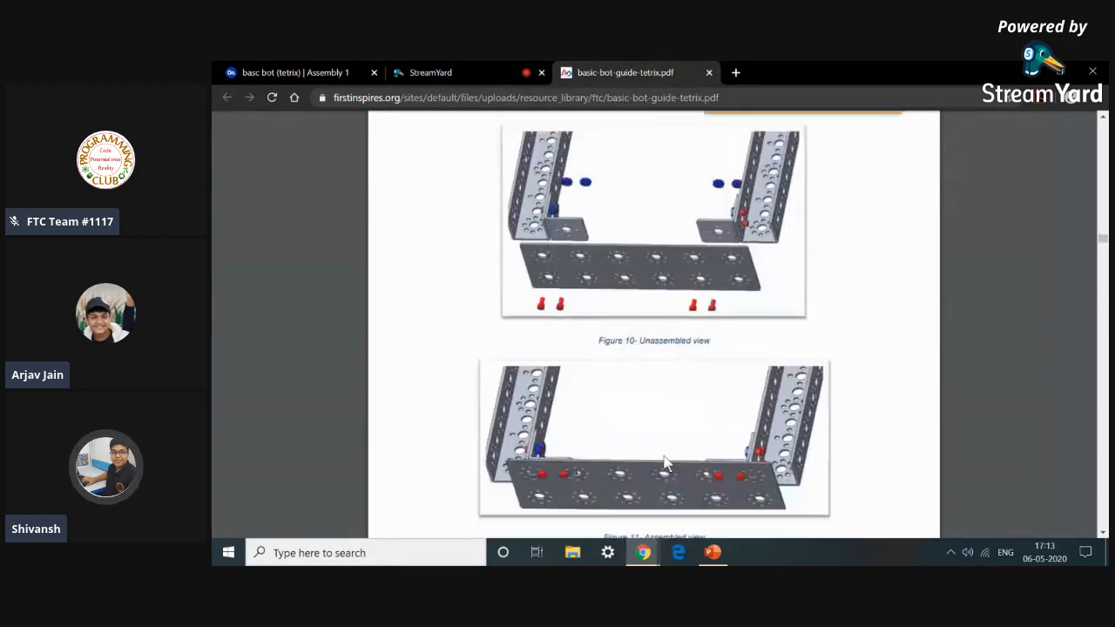
{"action": "scroll", "coordinate": [596, 449], "scroll_direction": "up", "scroll_amount": 3}
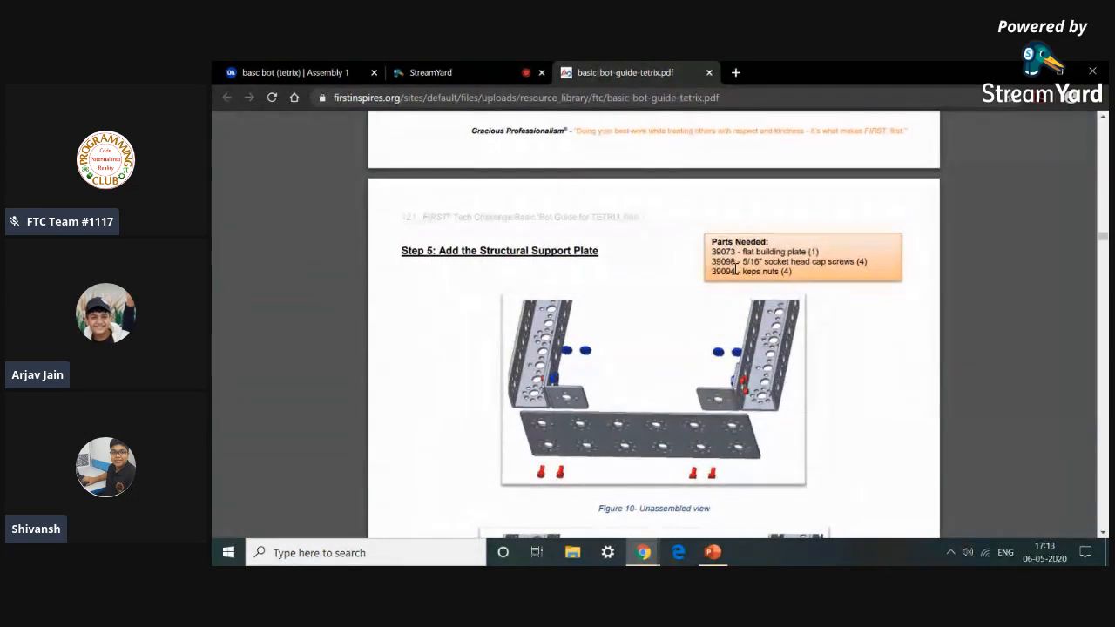
Insert the 39073_TXM-FlatBuildingPlates part into the assembly beside the frame.
{"action": "left_click", "coordinate": [266, 72]}
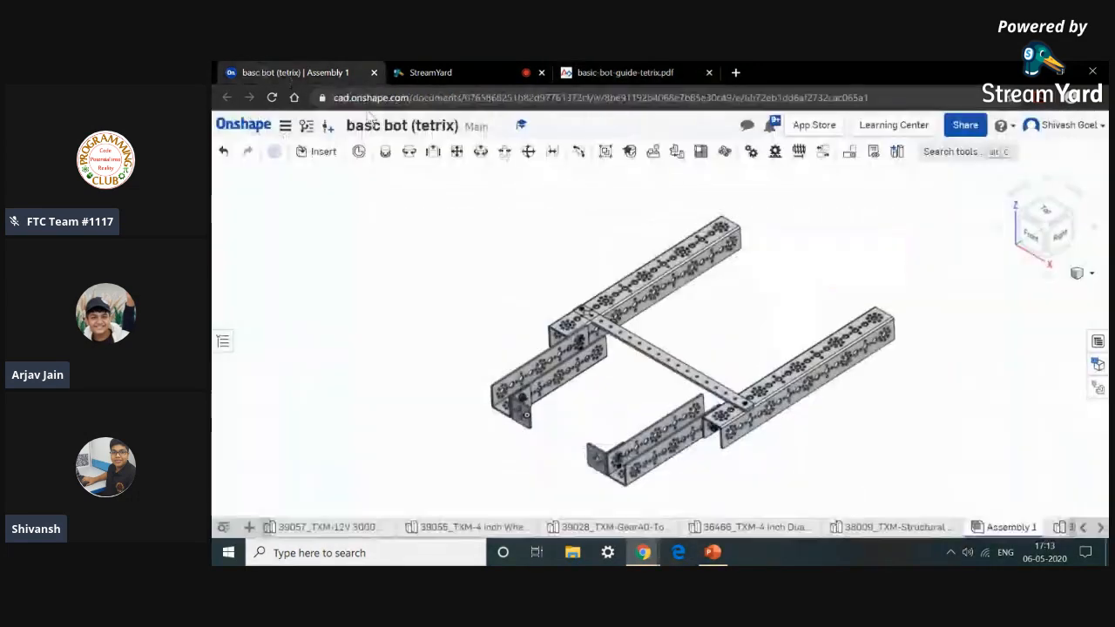
{"action": "left_click", "coordinate": [325, 152]}
{"action": "scroll", "coordinate": [448, 398], "scroll_direction": "down", "scroll_amount": 10}
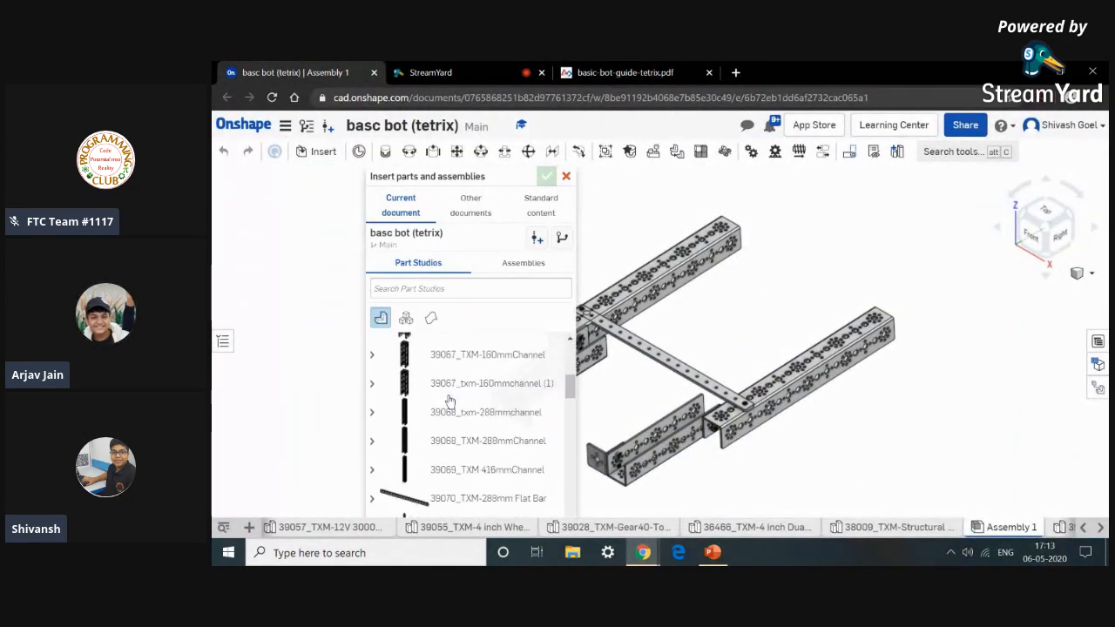
{"action": "left_click_drag", "start_coordinate": [576, 411], "coordinate": [903, 446]}
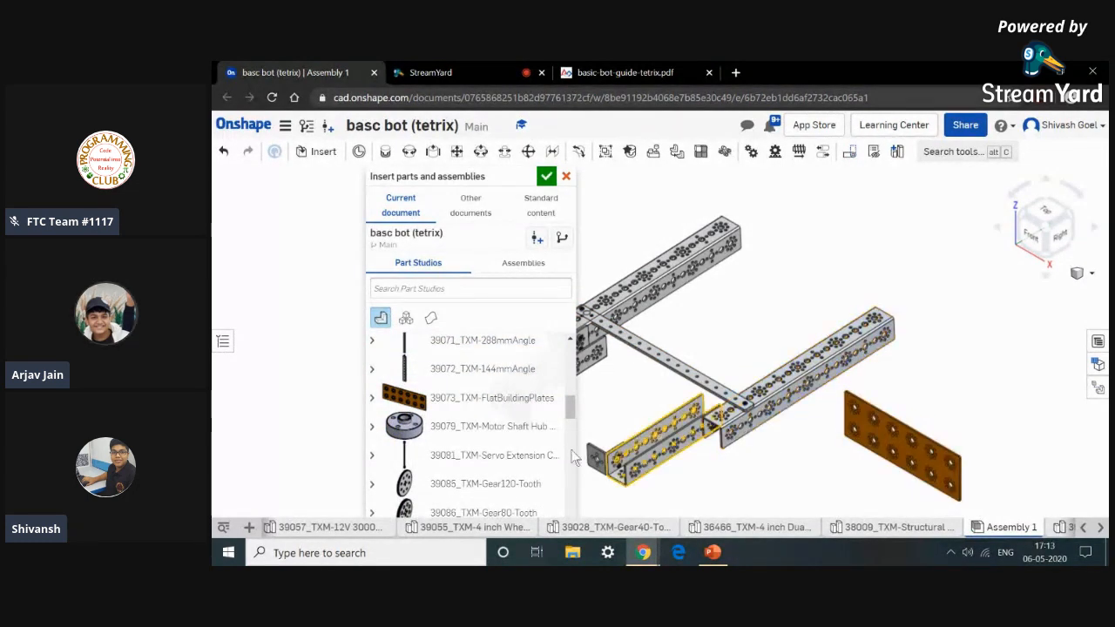
{"action": "left_click", "coordinate": [604, 77]}
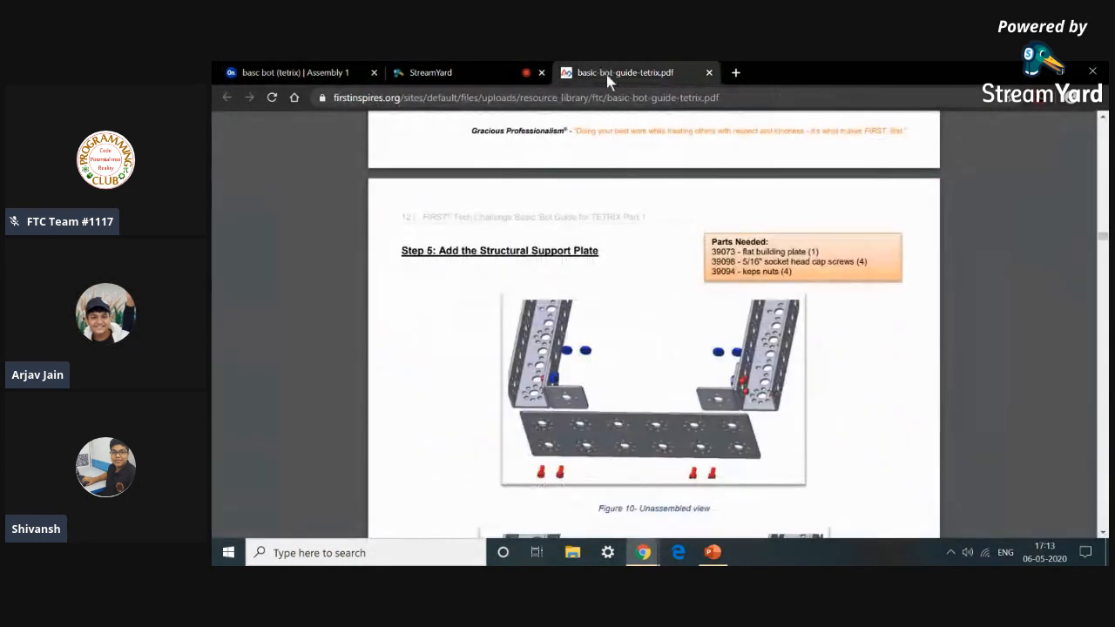
{"action": "left_click", "coordinate": [272, 71]}
Insert two 39098_TXM-SHCS 6-32 x 0.3125 screws and two 39094_TXM-Kep Nut parts, then close the insert dialog.
{"action": "scroll", "coordinate": [424, 409], "scroll_direction": "up", "scroll_amount": 5}
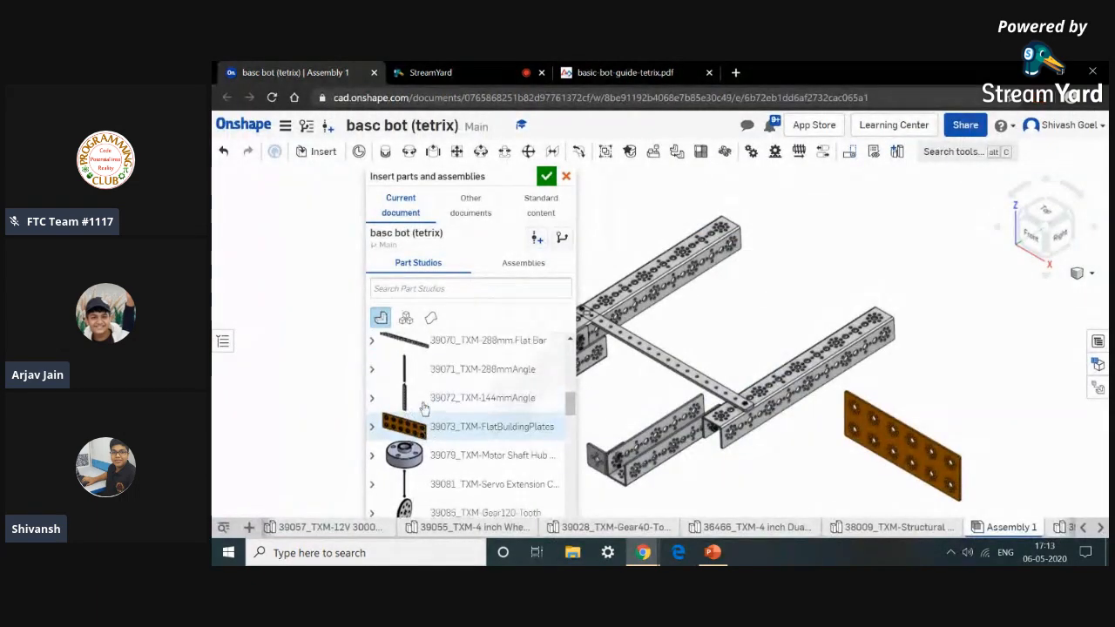
{"action": "scroll", "coordinate": [425, 409], "scroll_direction": "up", "scroll_amount": 5}
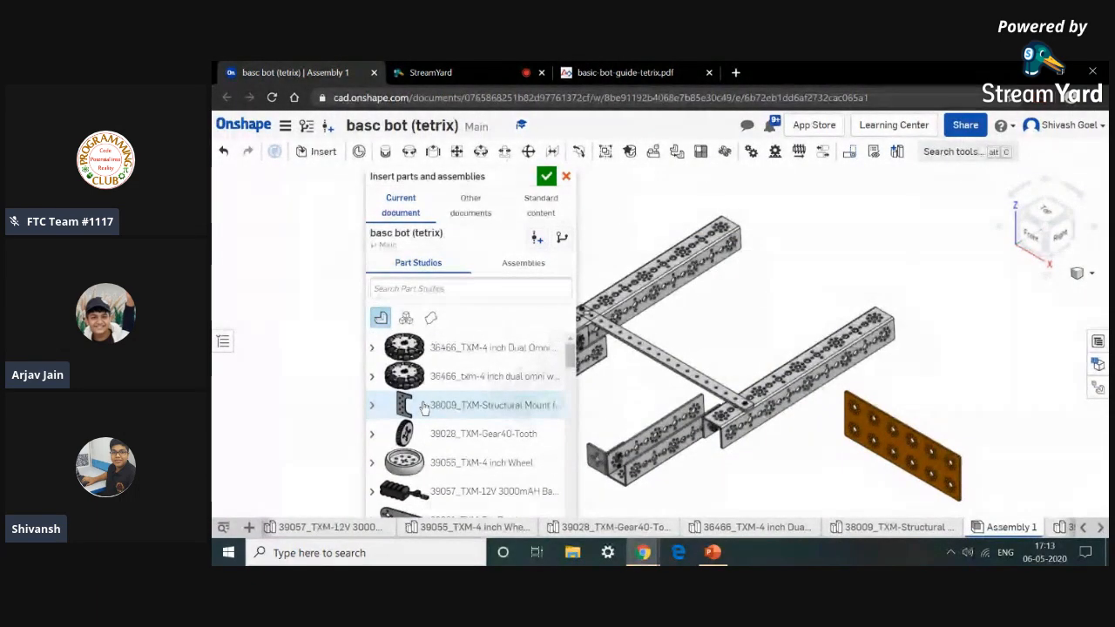
{"action": "scroll", "coordinate": [456, 432], "scroll_direction": "down", "scroll_amount": 5}
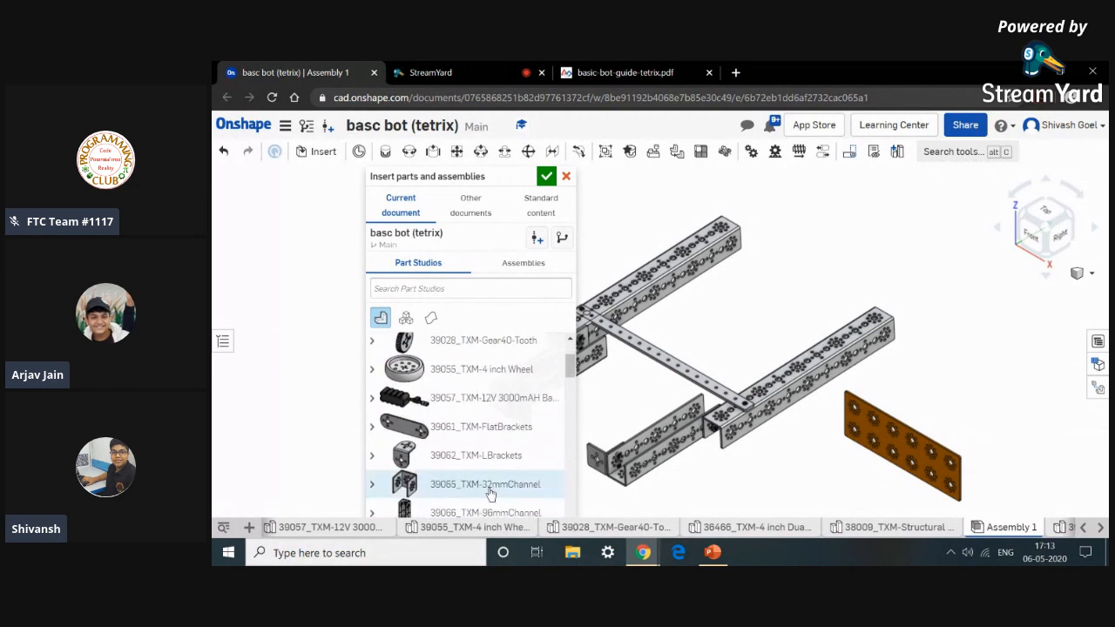
{"action": "scroll", "coordinate": [478, 488], "scroll_direction": "down", "scroll_amount": 5}
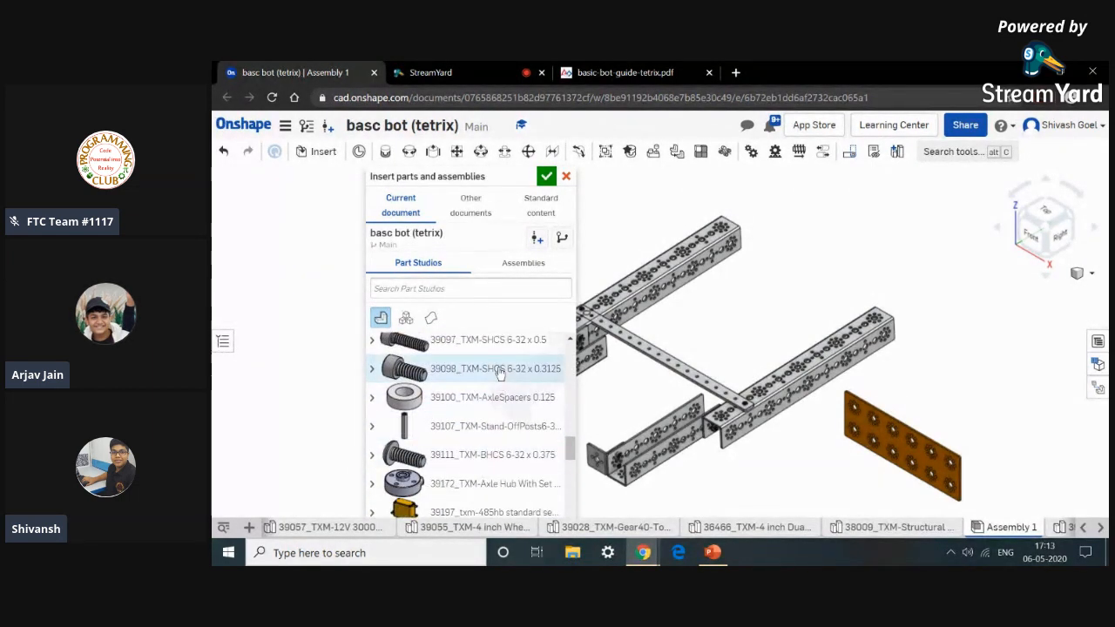
{"action": "left_click", "coordinate": [512, 384]}
{"action": "left_click", "coordinate": [802, 473]}
{"action": "left_click", "coordinate": [486, 374]}
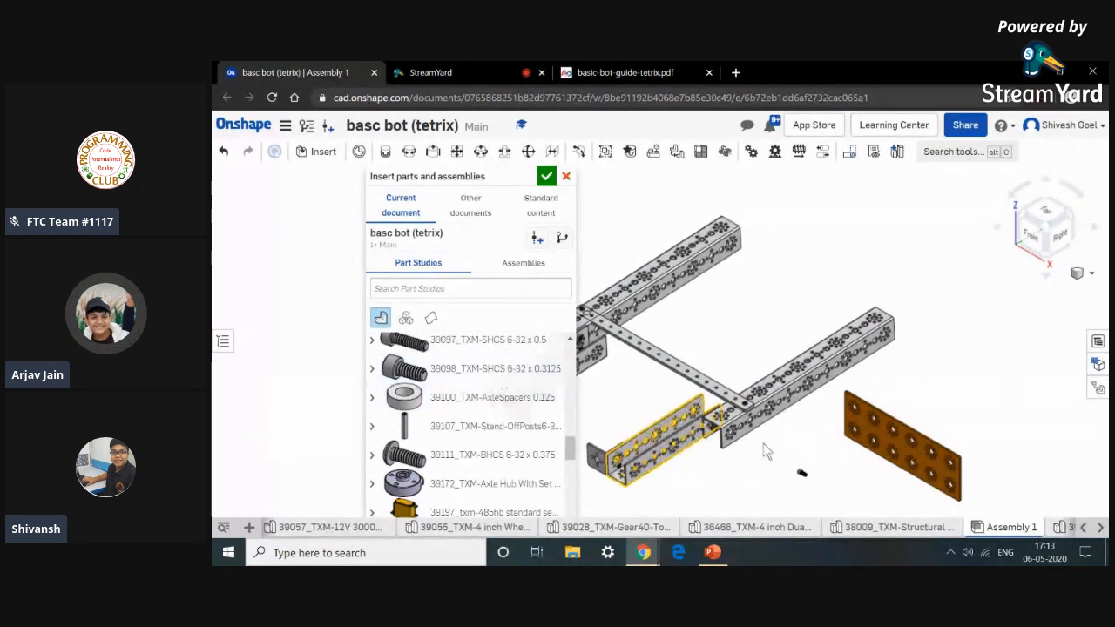
{"action": "left_click", "coordinate": [823, 468]}
{"action": "scroll", "coordinate": [488, 449], "scroll_direction": "up", "scroll_amount": 3}
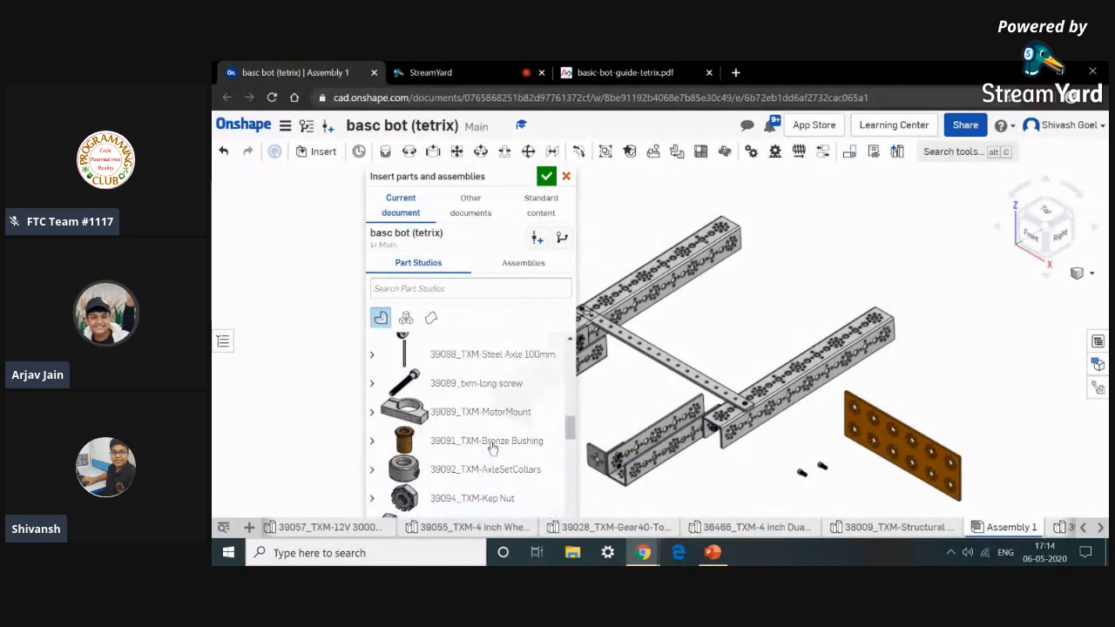
{"action": "left_click", "coordinate": [781, 490]}
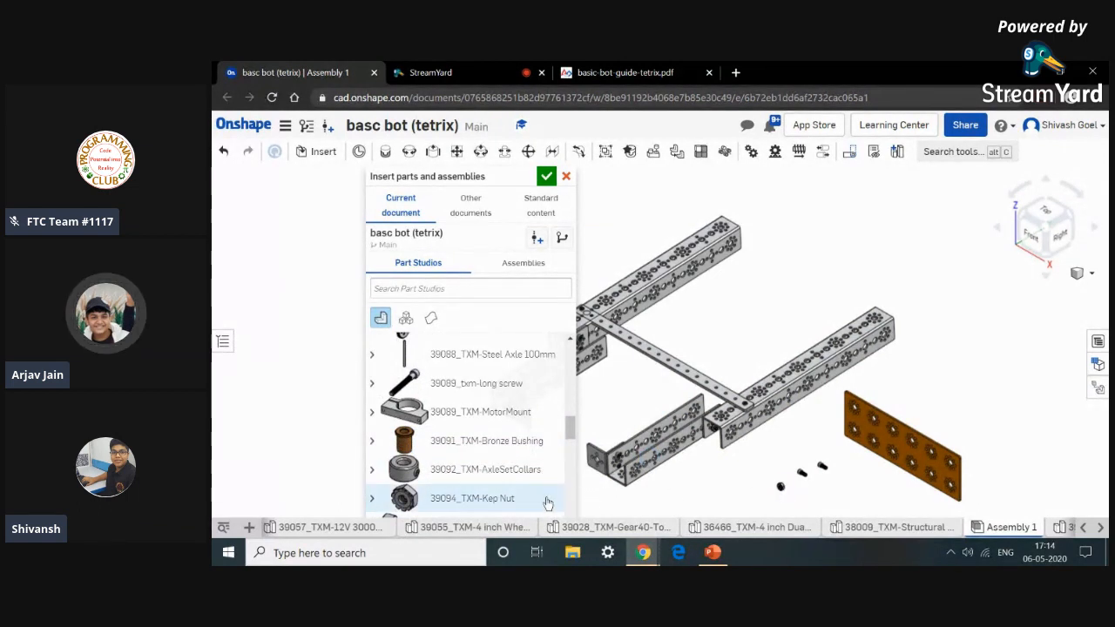
{"action": "scroll", "coordinate": [522, 475], "scroll_direction": "down", "scroll_amount": 2}
{"action": "left_click", "coordinate": [511, 415]}
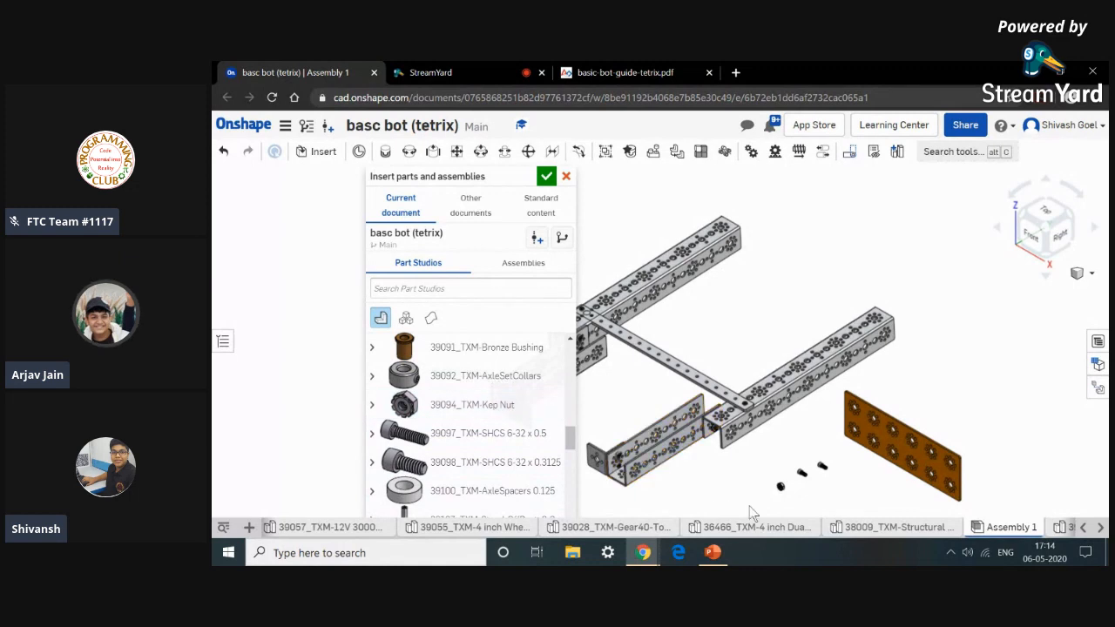
{"action": "left_click", "coordinate": [761, 503]}
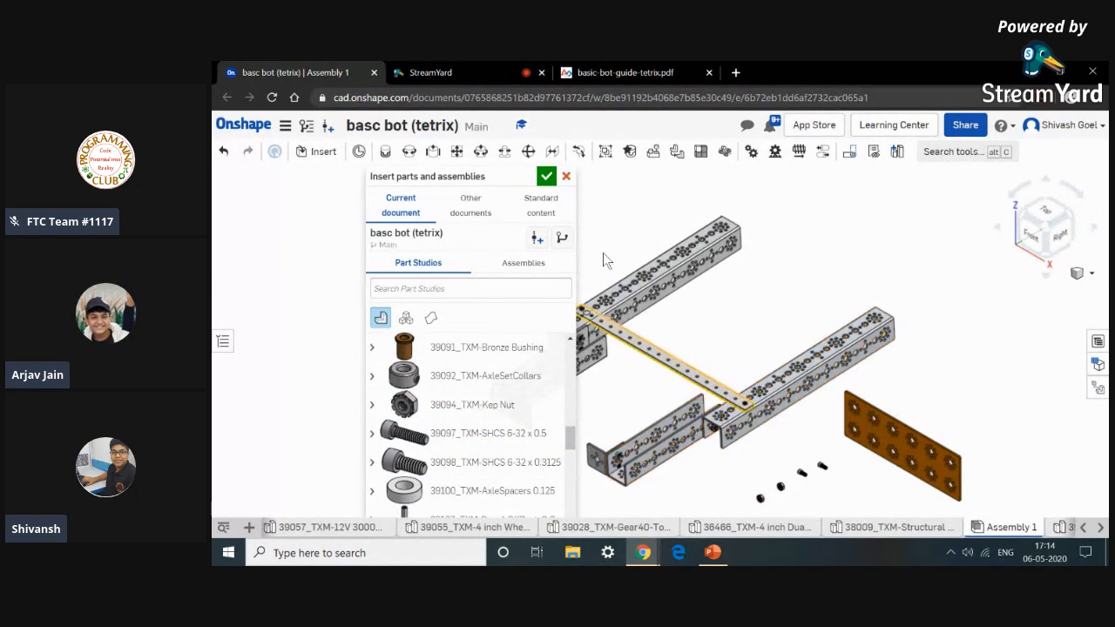
{"action": "left_click", "coordinate": [546, 177]}
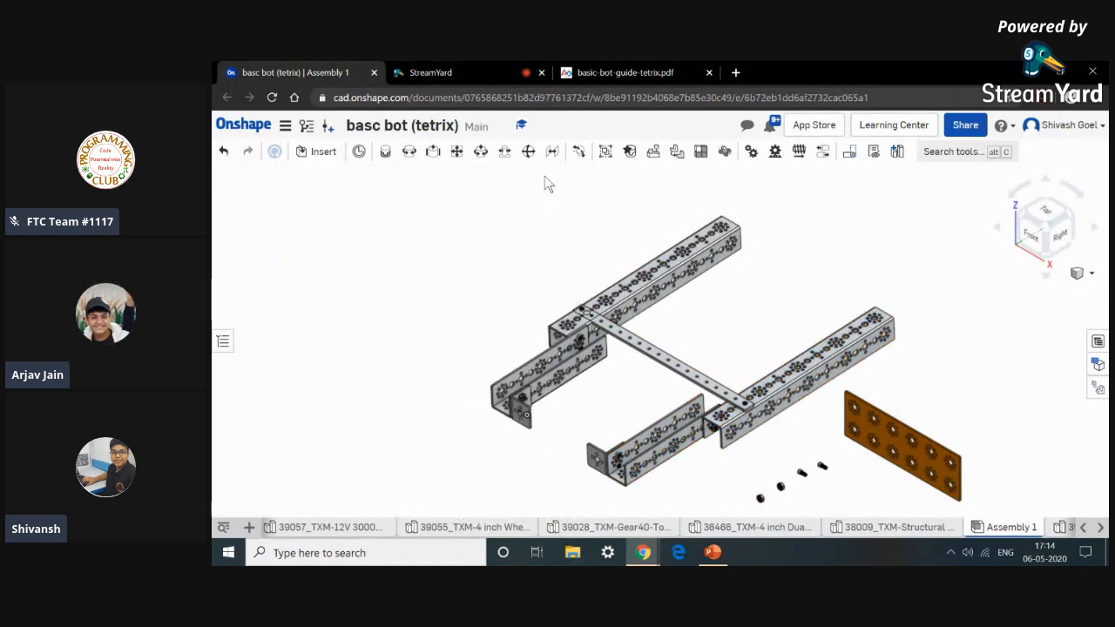
Check Step 5's unassembled view in the guide once more.
{"action": "left_click", "coordinate": [667, 70]}
{"action": "scroll", "coordinate": [615, 276], "scroll_direction": "down", "scroll_amount": 3}
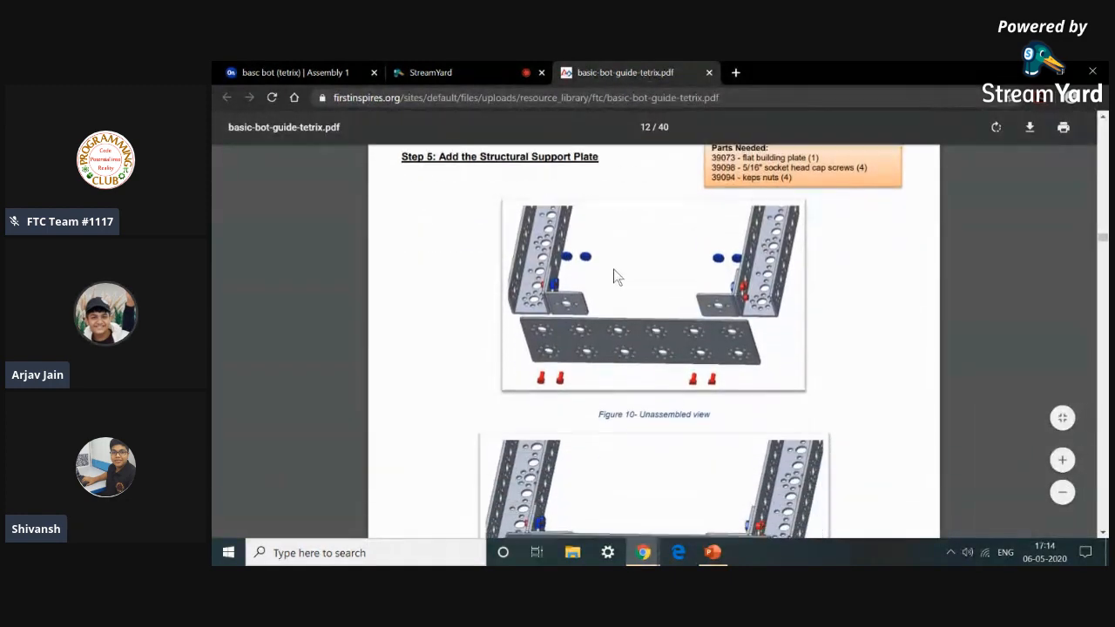
{"action": "left_click", "coordinate": [318, 77]}
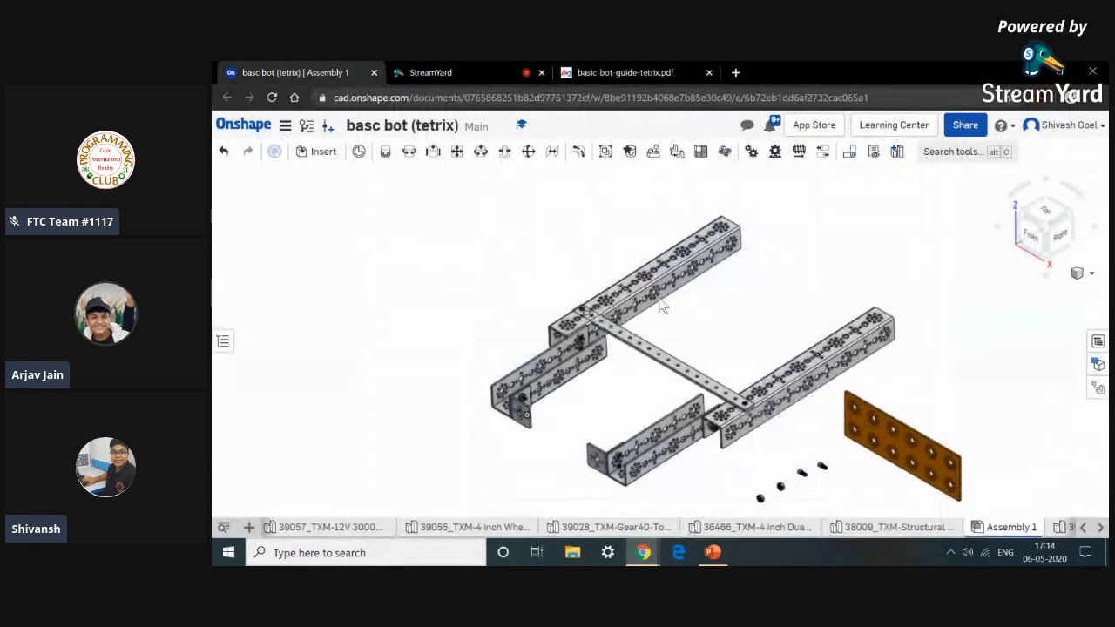
Fasten the flat building plate's corner hole to a hole of the inside corner bracket with a Fastened mate.
{"action": "left_click", "coordinate": [386, 154]}
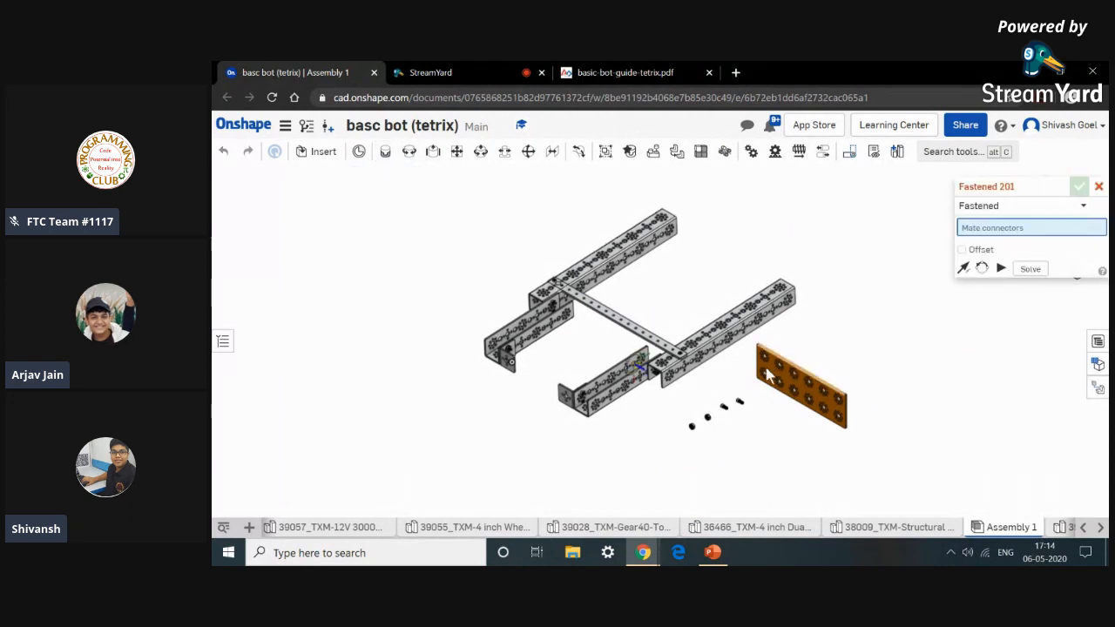
{"action": "right_click_drag", "start_coordinate": [837, 348], "coordinate": [761, 374]}
{"action": "scroll", "coordinate": [767, 370], "scroll_direction": "up", "scroll_amount": 6}
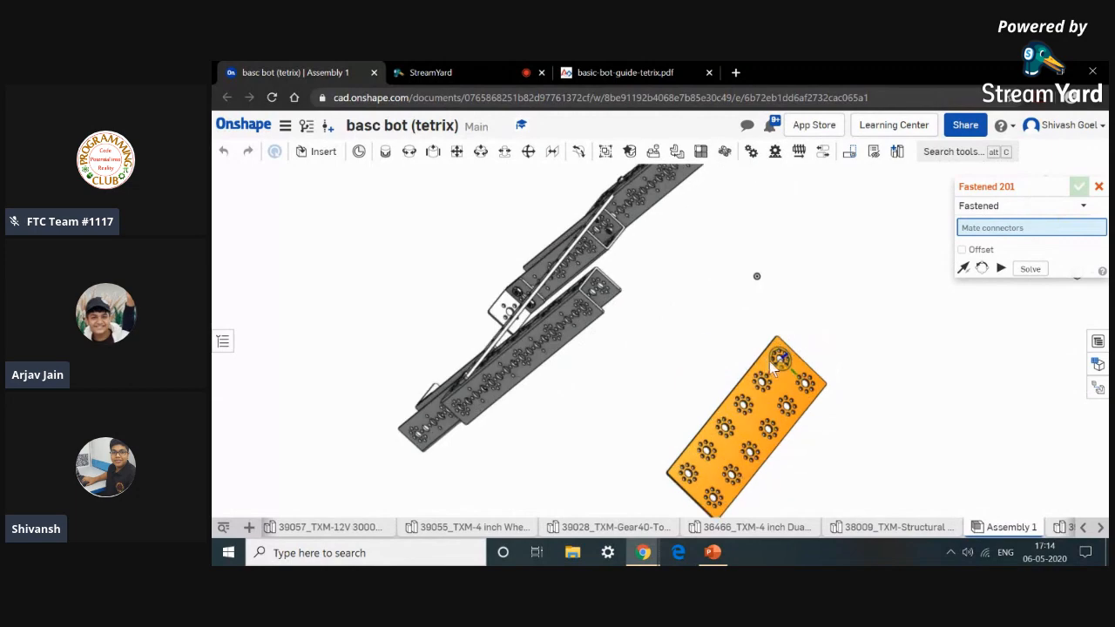
{"action": "scroll", "coordinate": [781, 369], "scroll_direction": "up", "scroll_amount": 8}
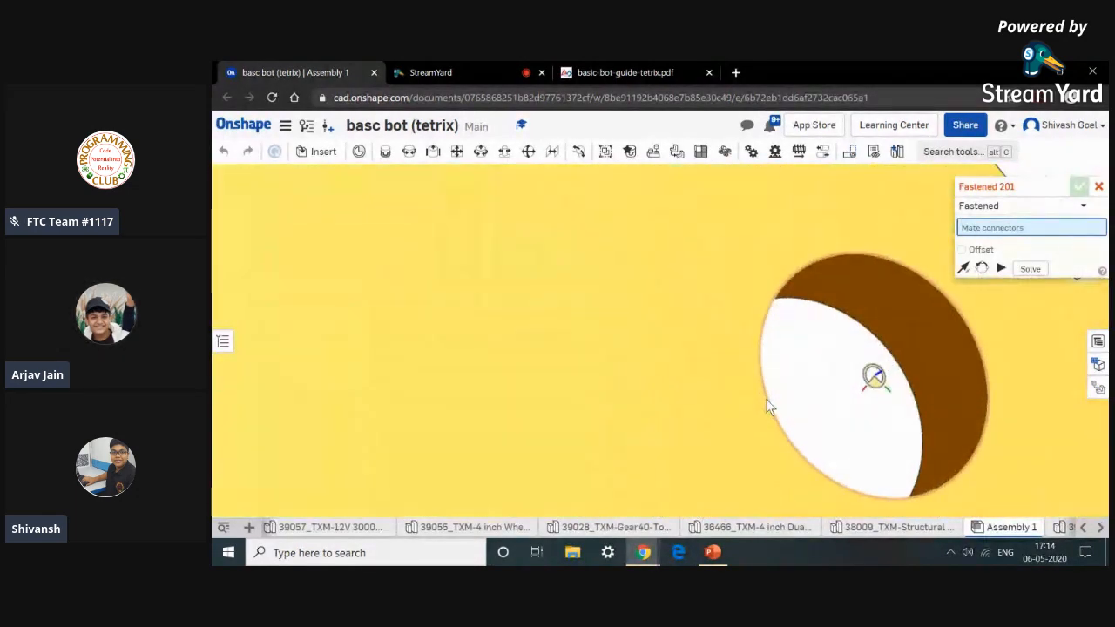
{"action": "left_click", "coordinate": [872, 255]}
{"action": "scroll", "coordinate": [869, 226], "scroll_direction": "down", "scroll_amount": 10}
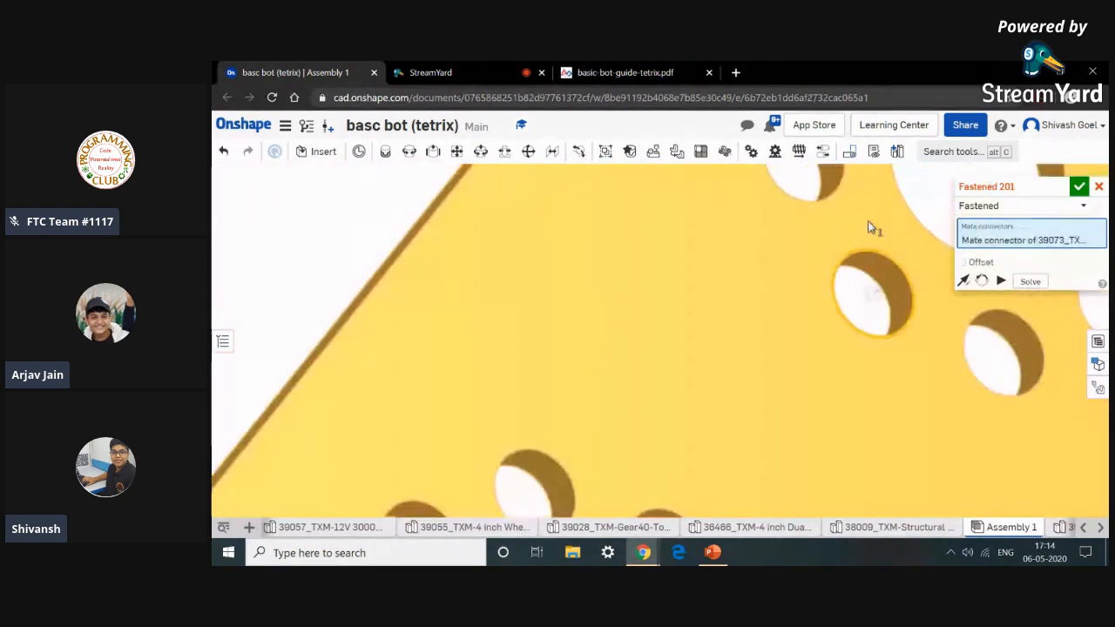
{"action": "scroll", "coordinate": [868, 221], "scroll_direction": "down", "scroll_amount": 2}
{"action": "right_click_drag", "start_coordinate": [562, 338], "coordinate": [722, 339]}
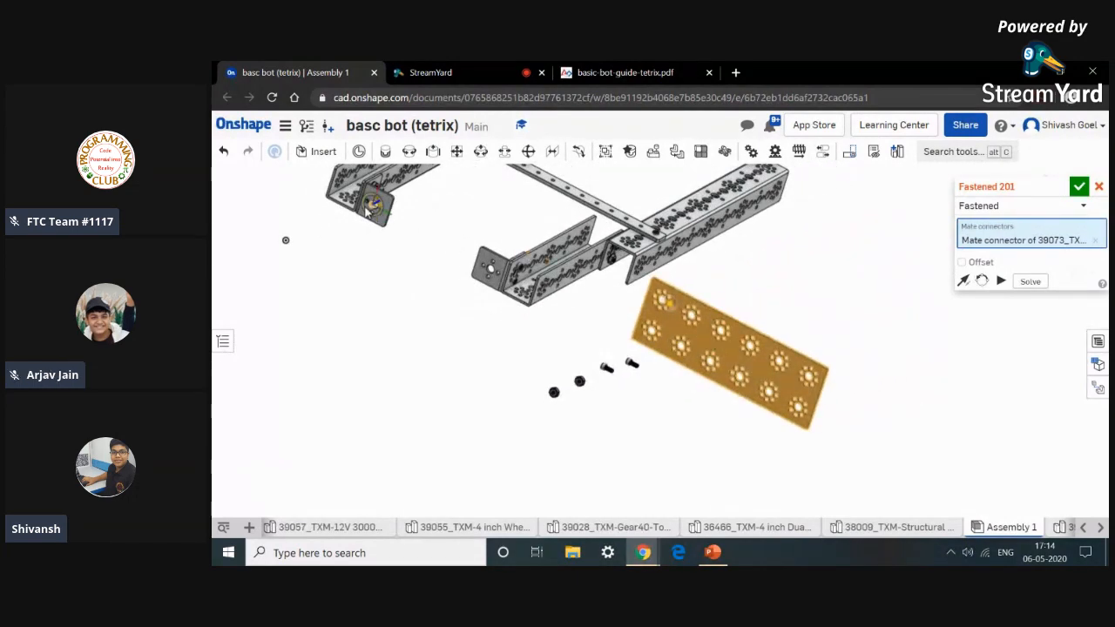
{"action": "scroll", "coordinate": [366, 210], "scroll_direction": "up", "scroll_amount": 10}
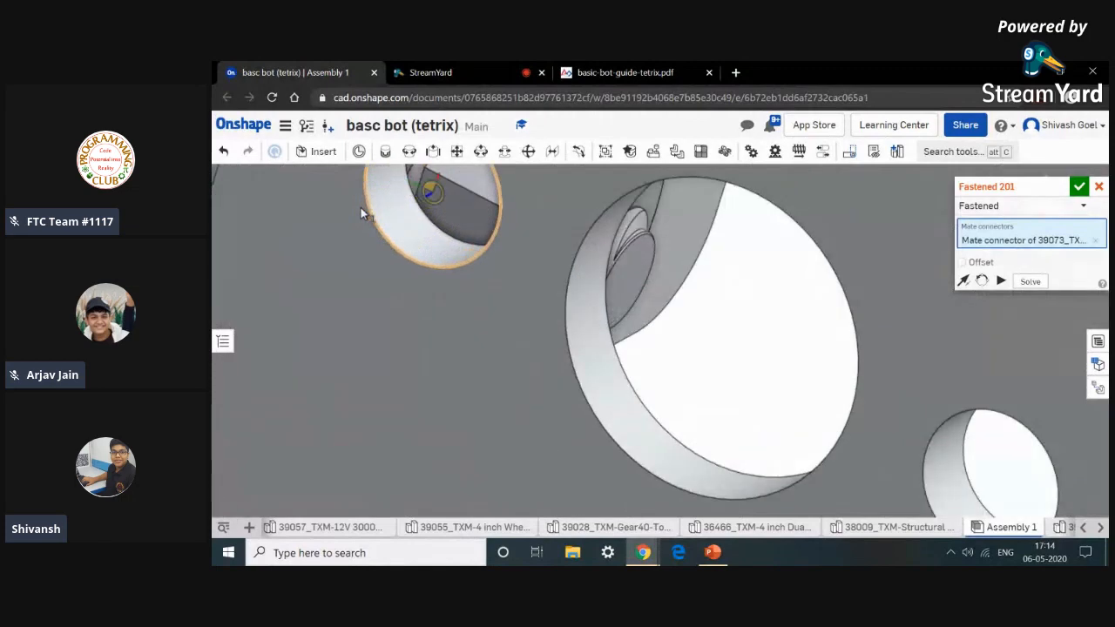
{"action": "scroll", "coordinate": [366, 209], "scroll_direction": "up", "scroll_amount": 4}
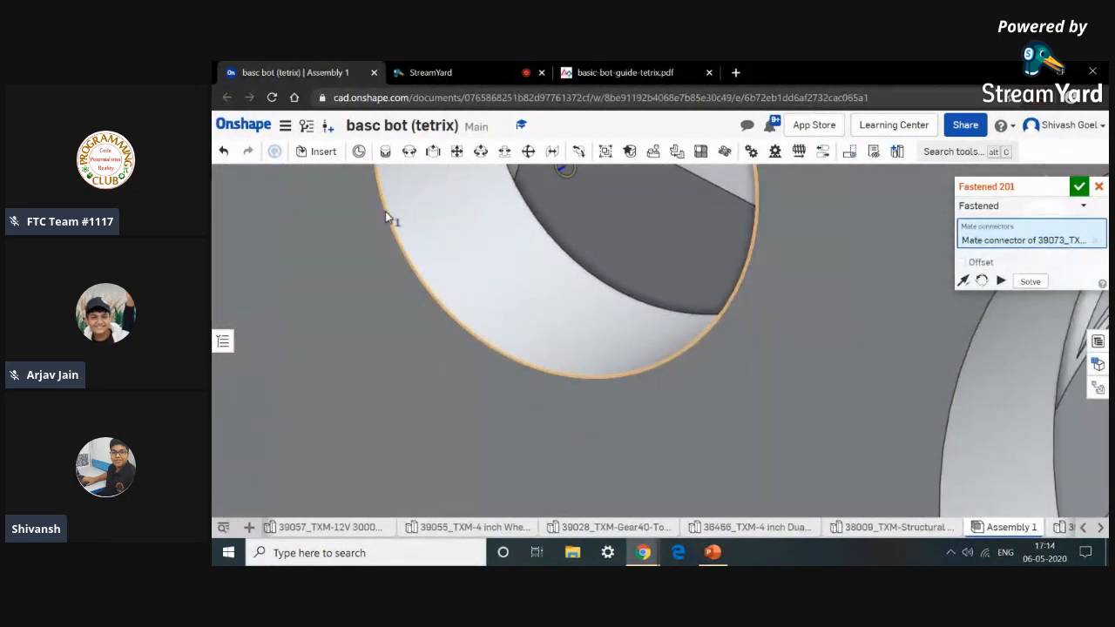
{"action": "left_click", "coordinate": [385, 211]}
{"action": "scroll", "coordinate": [385, 210], "scroll_direction": "down", "scroll_amount": 10}
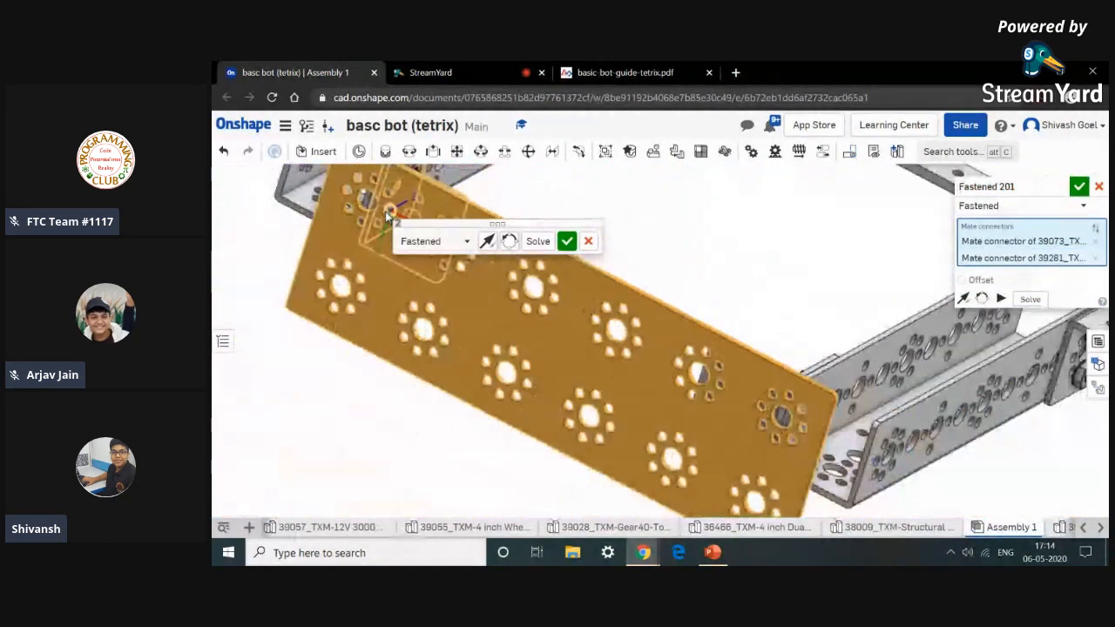
{"action": "scroll", "coordinate": [385, 216], "scroll_direction": "down", "scroll_amount": 5}
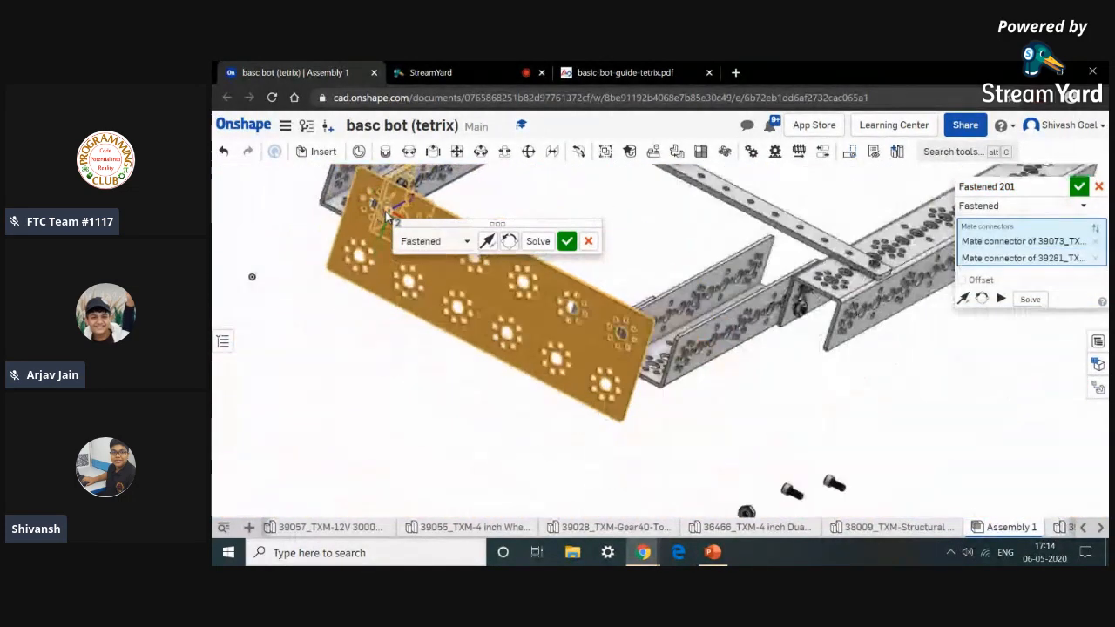
{"action": "left_click", "coordinate": [566, 242]}
View the assembly isometrically and zoom in on the attached flat building plate.
{"action": "right_click_drag", "start_coordinate": [523, 254], "coordinate": [571, 335]}
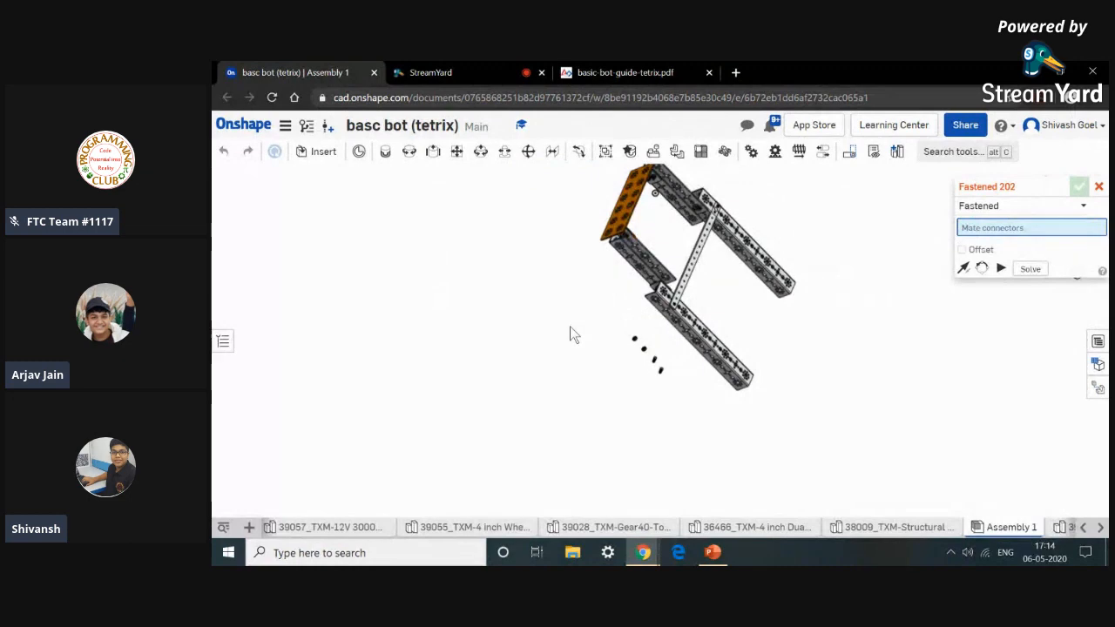
{"action": "key", "text": "shift+7"}
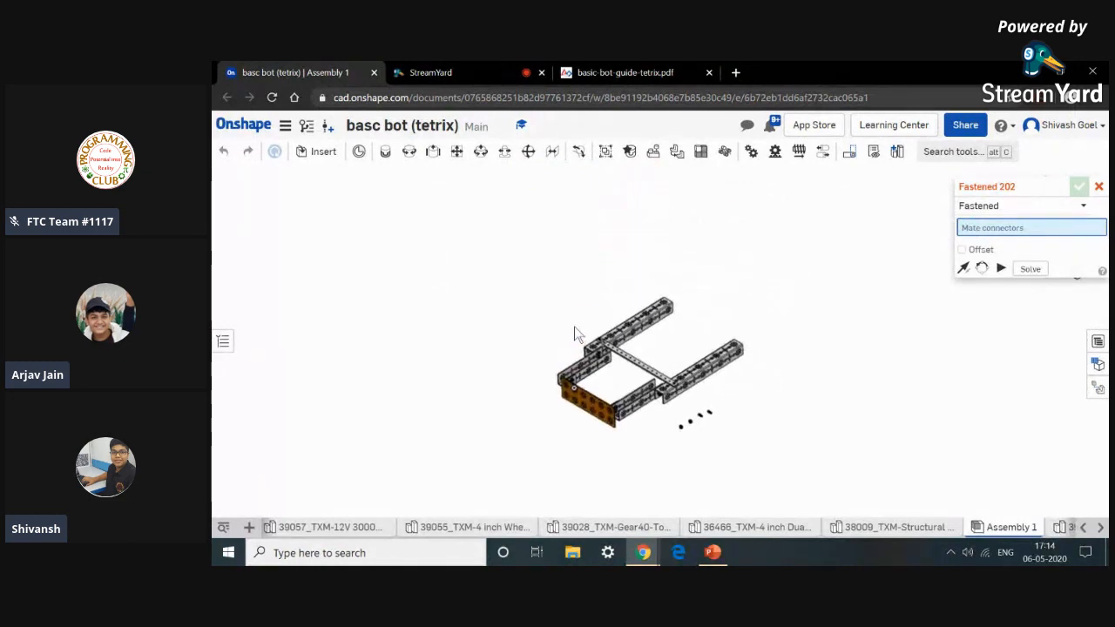
{"action": "scroll", "coordinate": [575, 433], "scroll_direction": "up", "scroll_amount": 6}
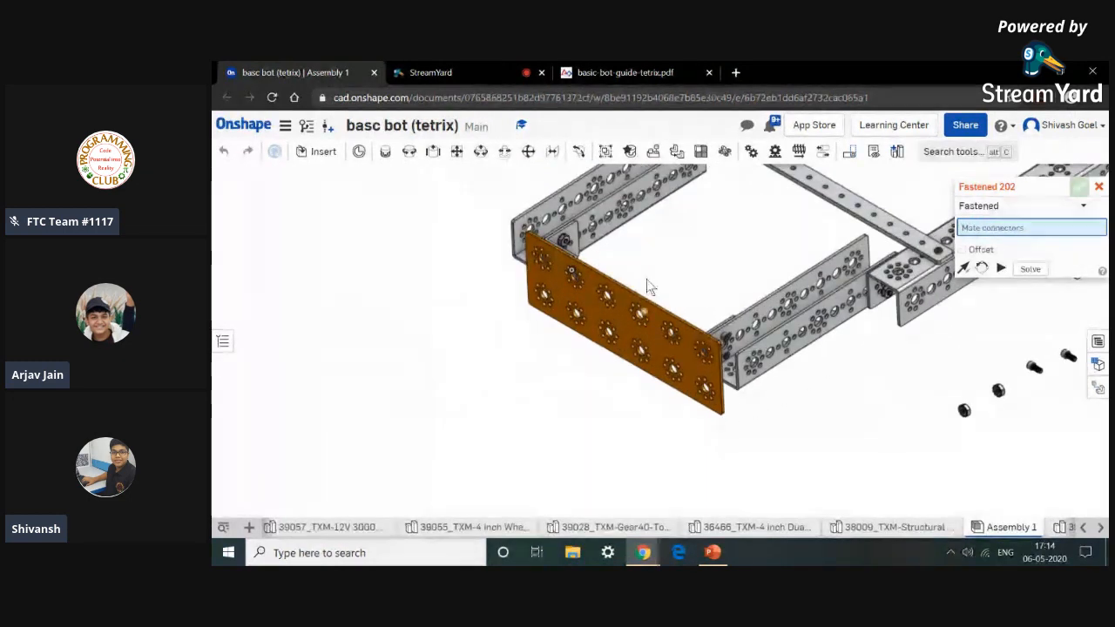
{"action": "scroll", "coordinate": [684, 274], "scroll_direction": "up", "scroll_amount": 3}
{"action": "right_click_drag", "start_coordinate": [684, 274], "coordinate": [647, 375]}
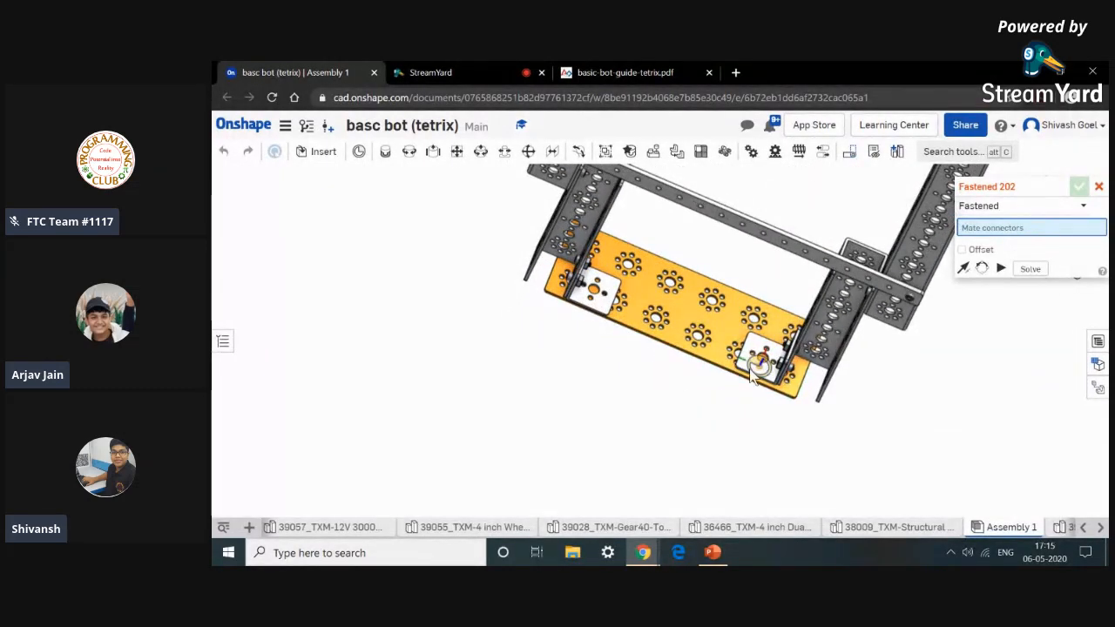
{"action": "scroll", "coordinate": [729, 406], "scroll_direction": "down", "scroll_amount": 3}
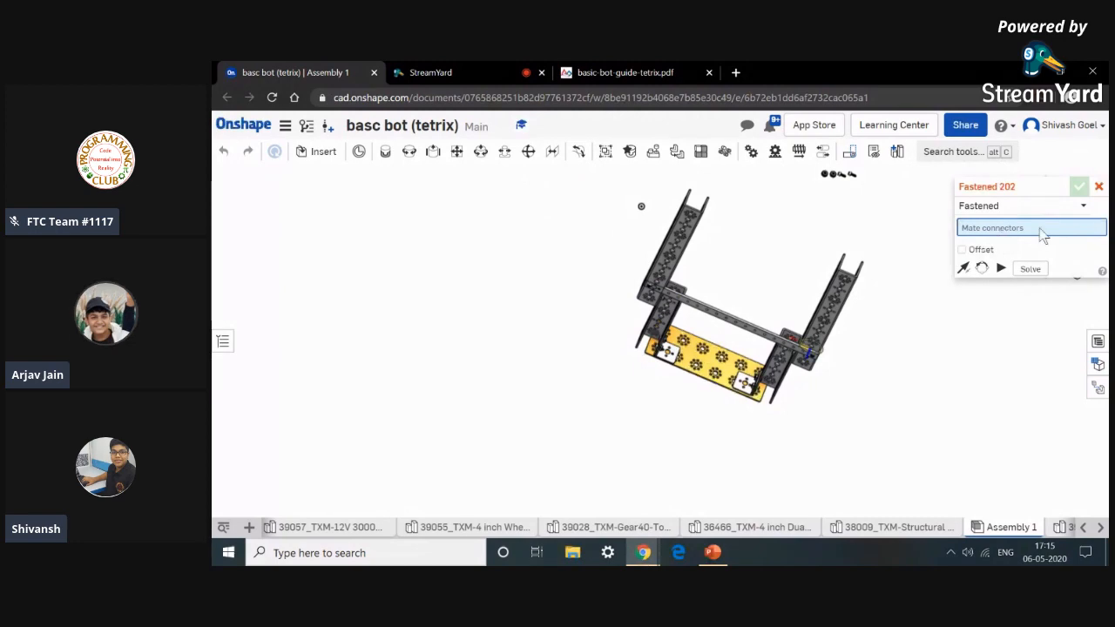
{"action": "scroll", "coordinate": [730, 409], "scroll_direction": "up", "scroll_amount": 3}
{"action": "mouse_move", "coordinate": [726, 432]}
{"action": "right_mouse_down"}
{"action": "mouse_move", "coordinate": [740, 356]}
{"action": "mouse_move", "coordinate": [736, 423]}
{"action": "right_mouse_up"}
{"action": "scroll", "coordinate": [736, 444], "scroll_direction": "up", "scroll_amount": 10}
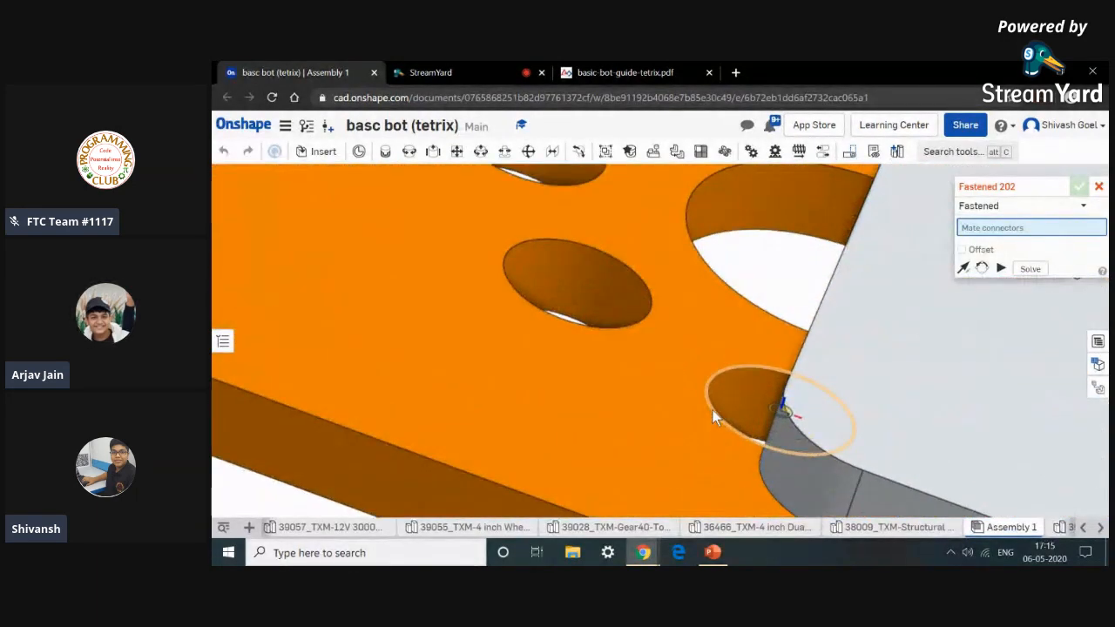
{"action": "left_click", "coordinate": [712, 411]}
{"action": "scroll", "coordinate": [713, 409], "scroll_direction": "down", "scroll_amount": 10}
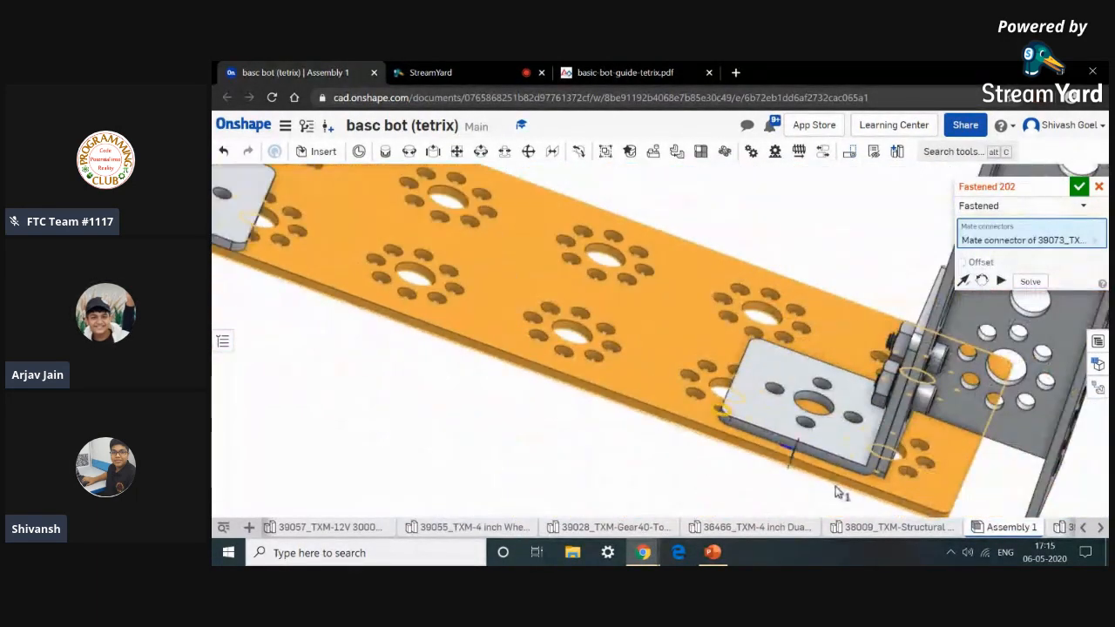
{"action": "right_click", "coordinate": [787, 507]}
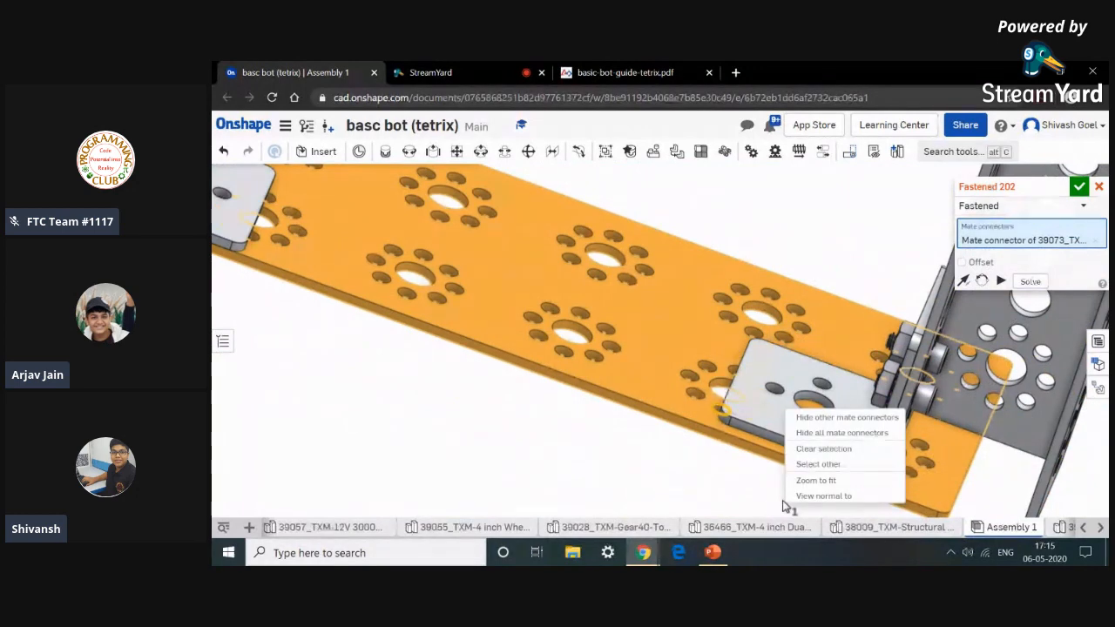
{"action": "left_click", "coordinate": [683, 496]}
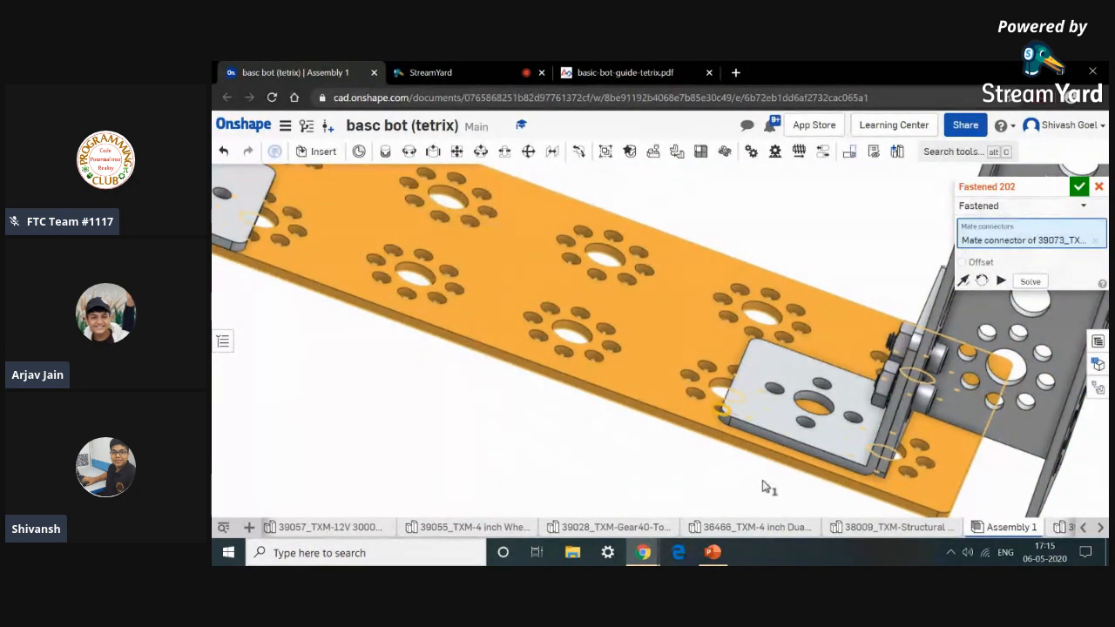
{"action": "scroll", "coordinate": [755, 464], "scroll_direction": "down", "scroll_amount": 2}
{"action": "right_click_drag", "start_coordinate": [756, 463], "coordinate": [743, 507]}
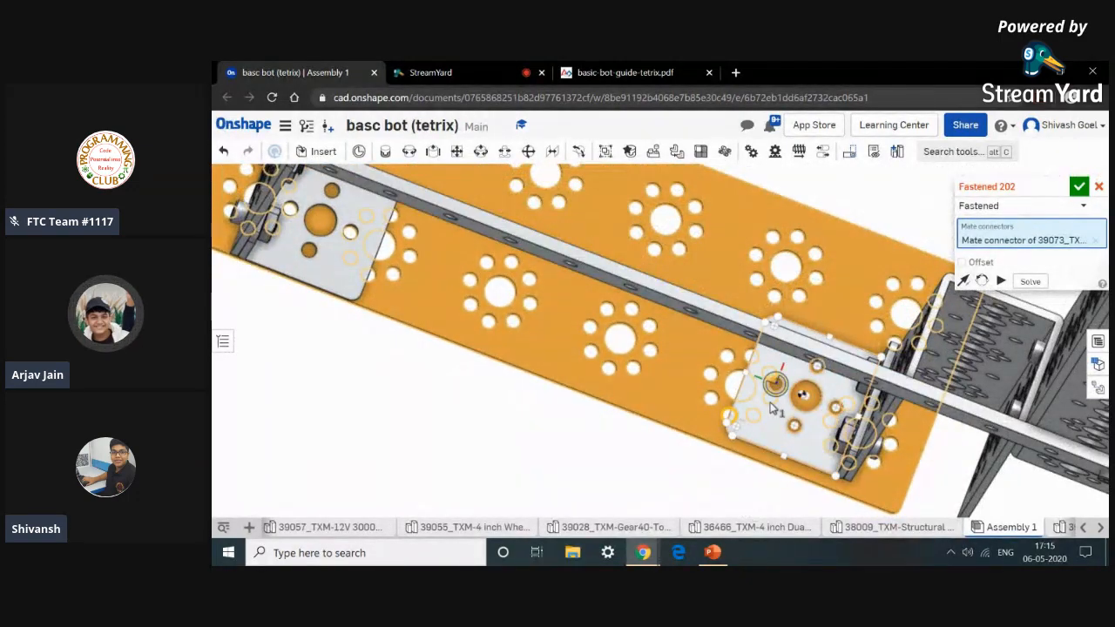
{"action": "scroll", "coordinate": [770, 408], "scroll_direction": "up", "scroll_amount": 5}
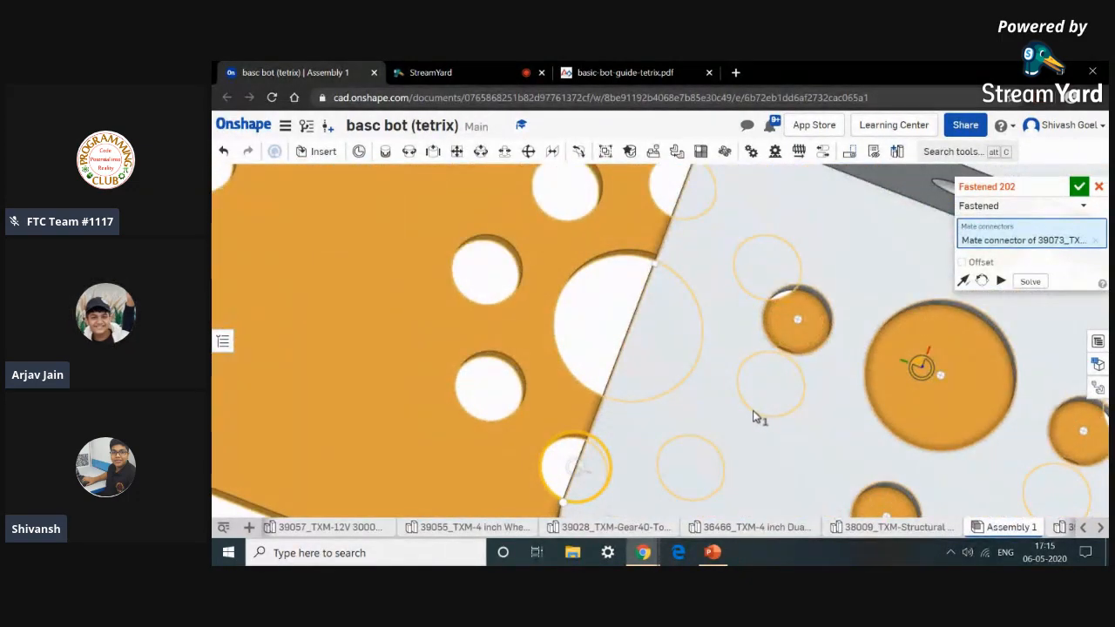
{"action": "scroll", "coordinate": [562, 410], "scroll_direction": "down", "scroll_amount": 5}
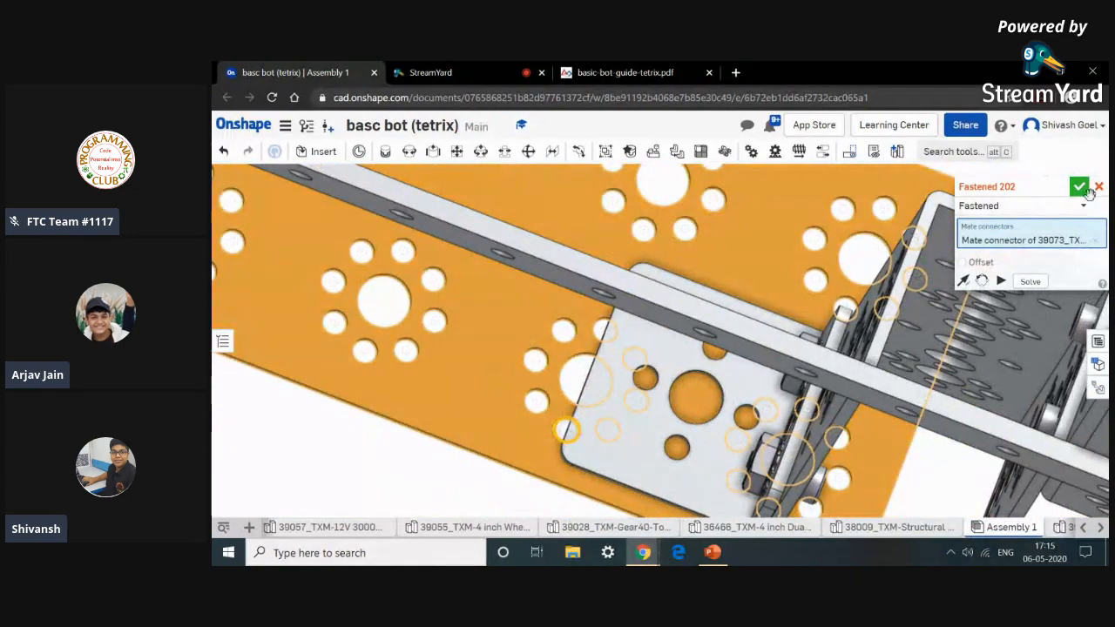
{"action": "left_click", "coordinate": [1099, 187]}
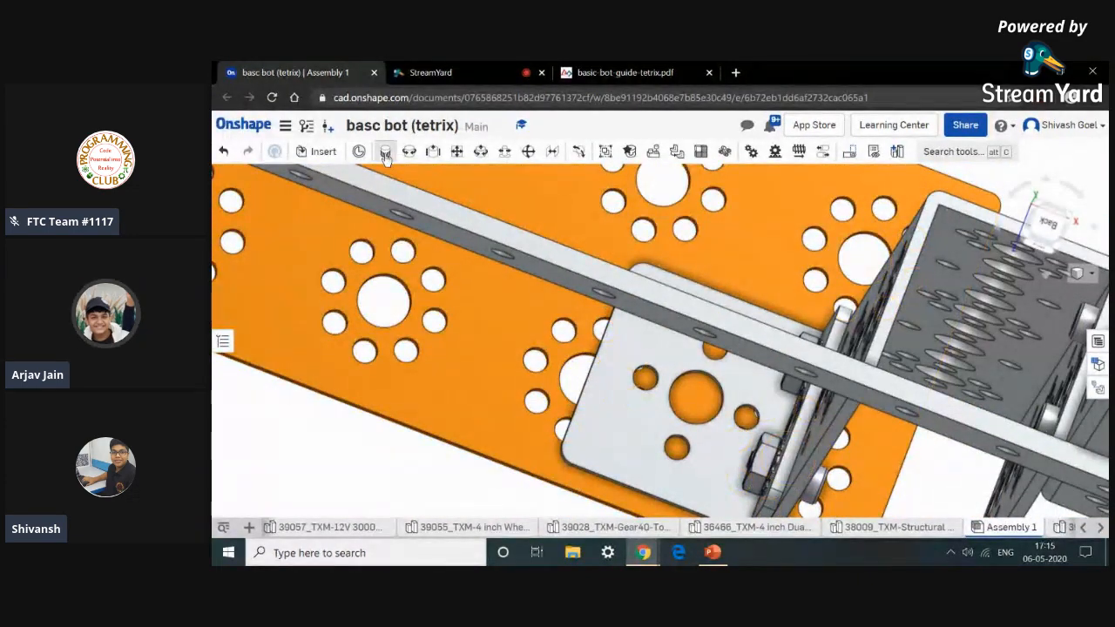
Fasten a second hole of the flat building plate to a hole of the other inside corner bracket with a Fastened mate.
{"action": "left_click", "coordinate": [632, 390]}
{"action": "scroll", "coordinate": [627, 410], "scroll_direction": "up", "scroll_amount": 3}
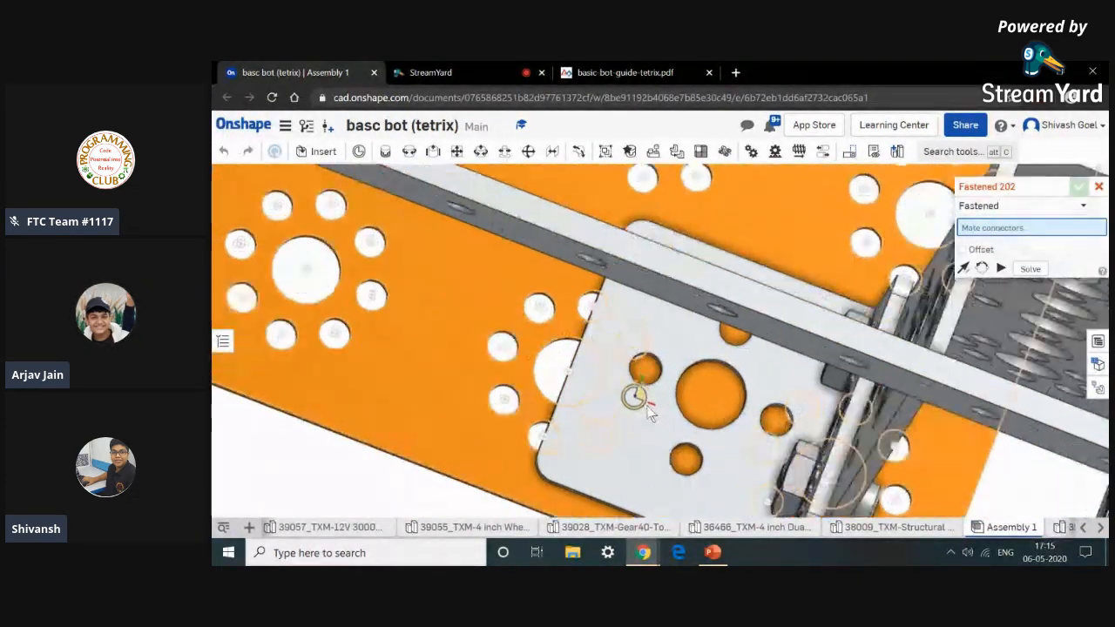
{"action": "scroll", "coordinate": [625, 443], "scroll_direction": "down", "scroll_amount": 5}
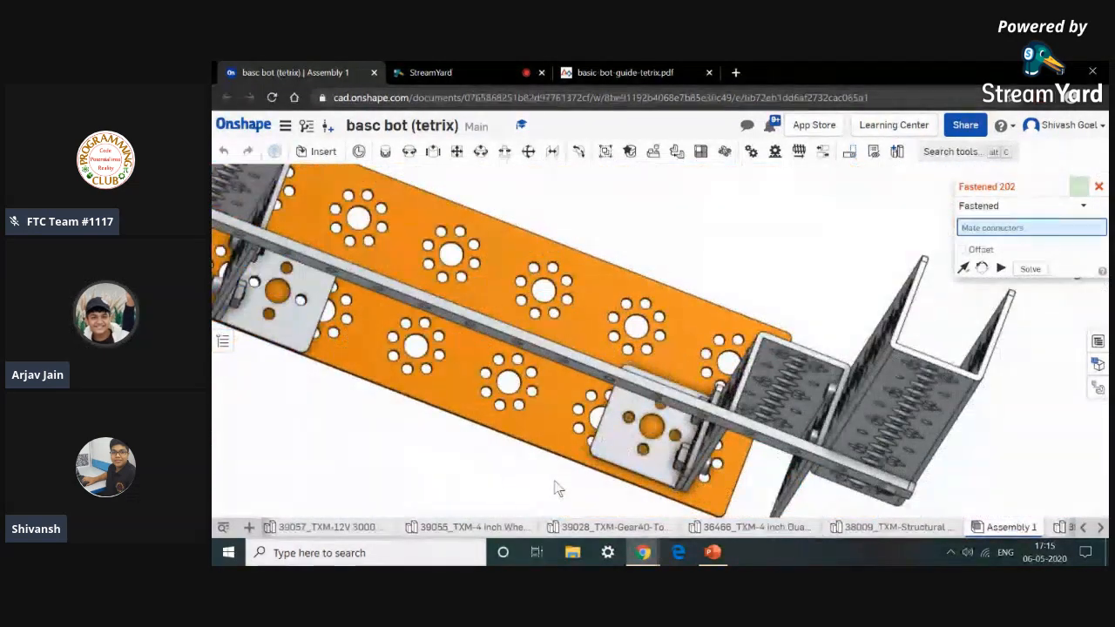
{"action": "scroll", "coordinate": [557, 489], "scroll_direction": "down", "scroll_amount": 8}
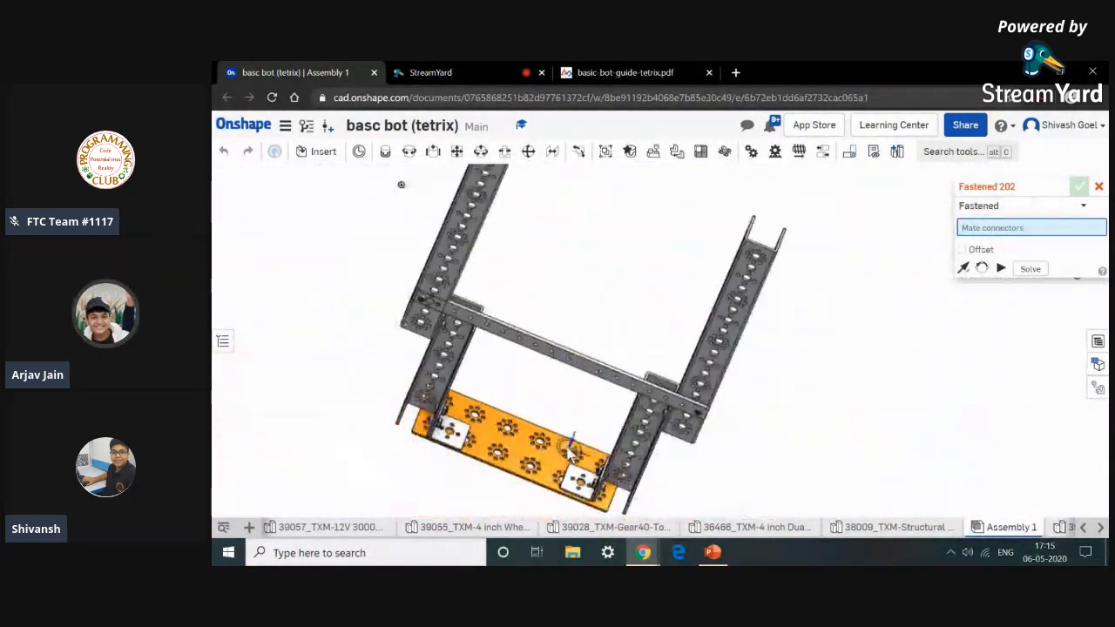
{"action": "right_click_drag", "start_coordinate": [555, 494], "coordinate": [610, 360]}
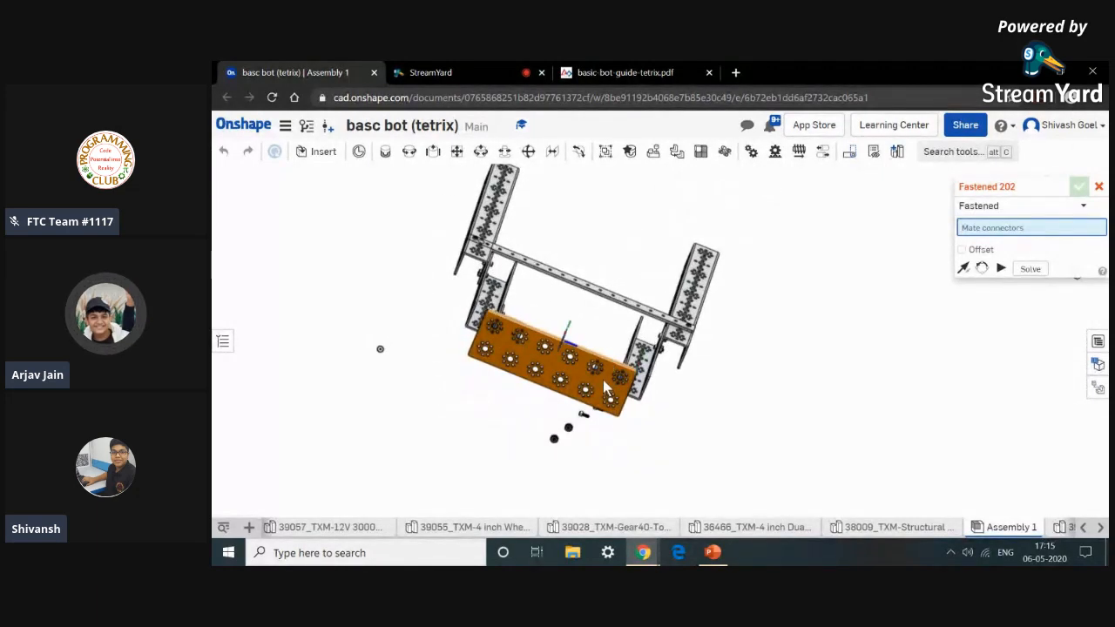
{"action": "scroll", "coordinate": [607, 390], "scroll_direction": "up", "scroll_amount": 10}
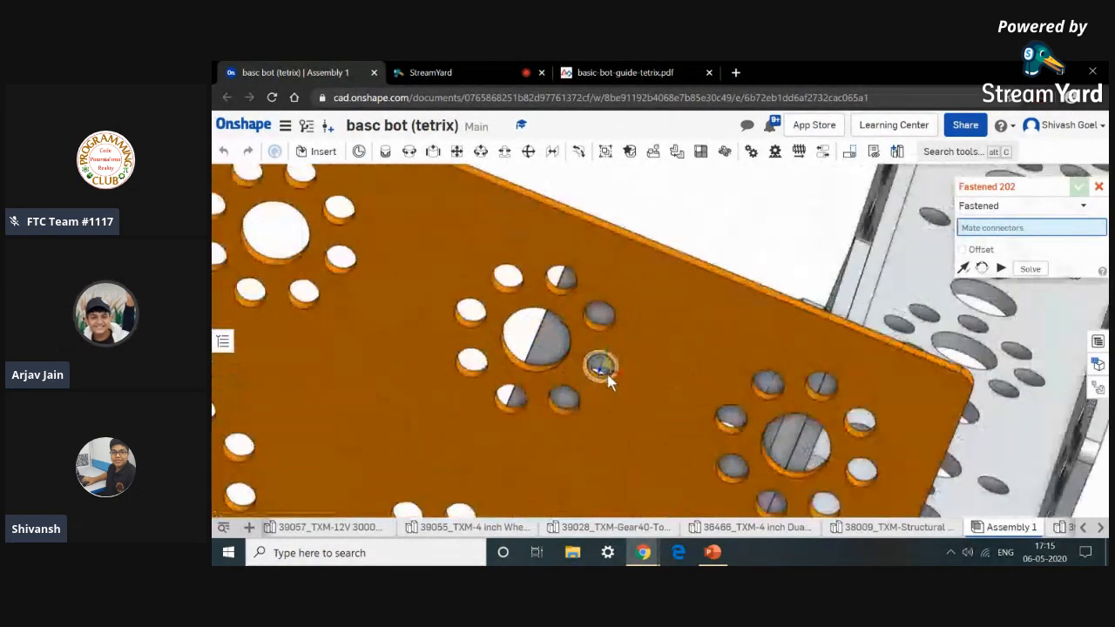
{"action": "scroll", "coordinate": [607, 381], "scroll_direction": "up", "scroll_amount": 8}
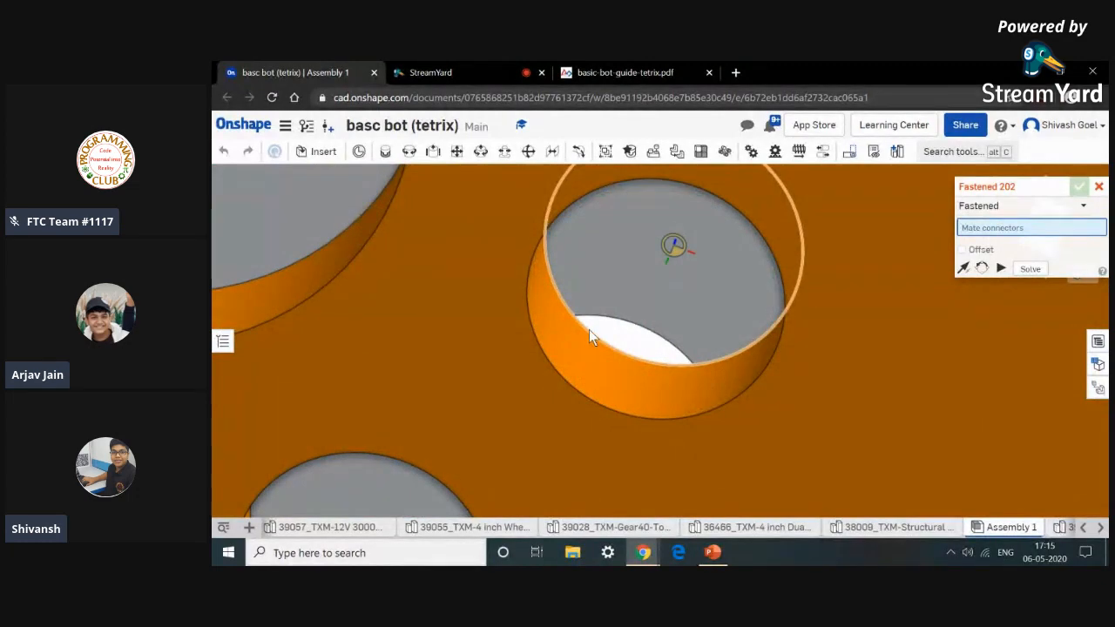
{"action": "left_click", "coordinate": [588, 333]}
{"action": "scroll", "coordinate": [588, 333], "scroll_direction": "down", "scroll_amount": 10}
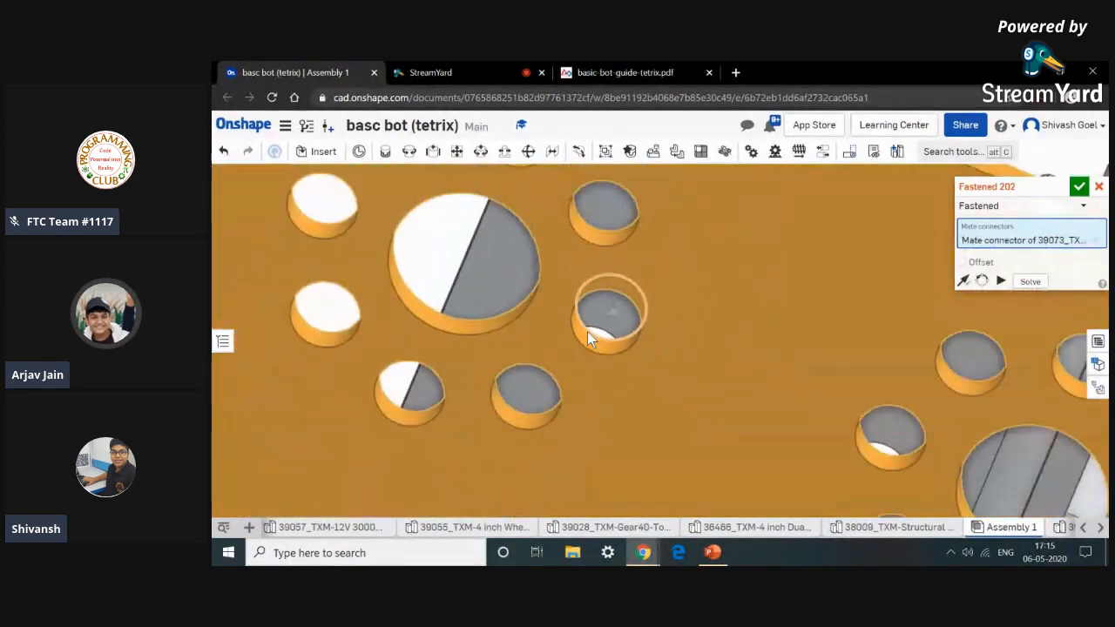
{"action": "right_click_drag", "start_coordinate": [623, 237], "coordinate": [598, 324]}
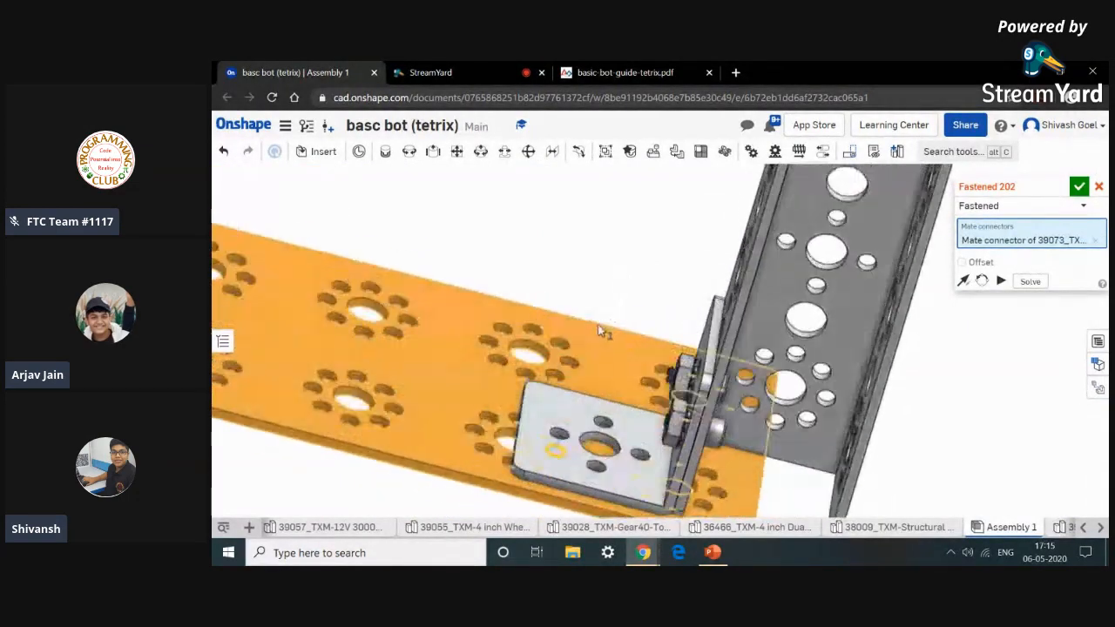
{"action": "scroll", "coordinate": [562, 442], "scroll_direction": "up", "scroll_amount": 5}
{"action": "scroll", "coordinate": [562, 442], "scroll_direction": "up", "scroll_amount": 5}
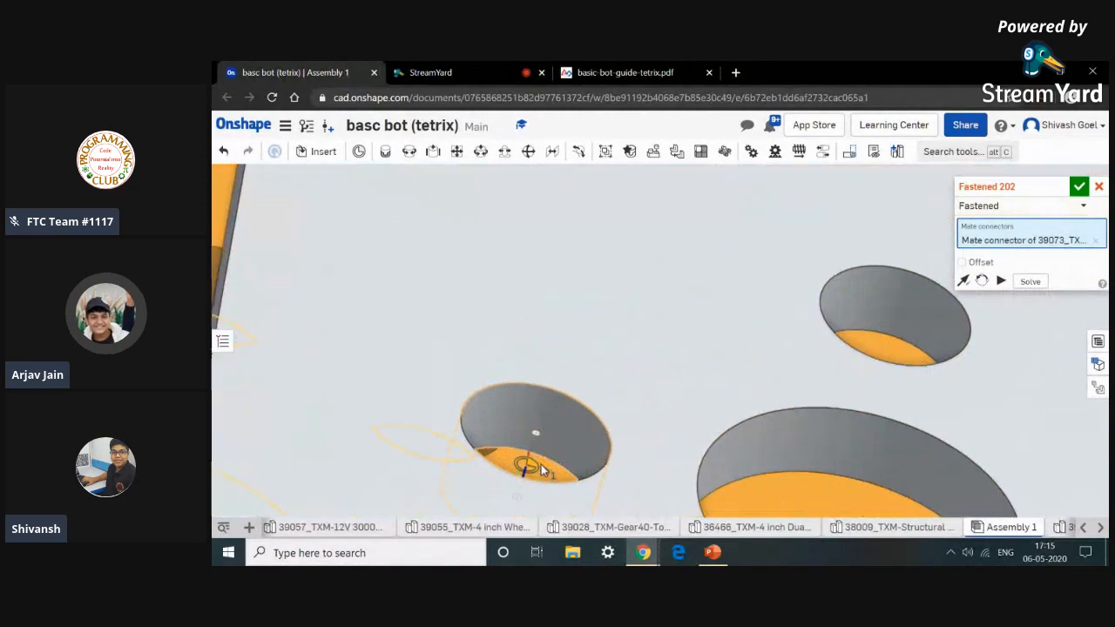
{"action": "scroll", "coordinate": [552, 442], "scroll_direction": "down", "scroll_amount": 5}
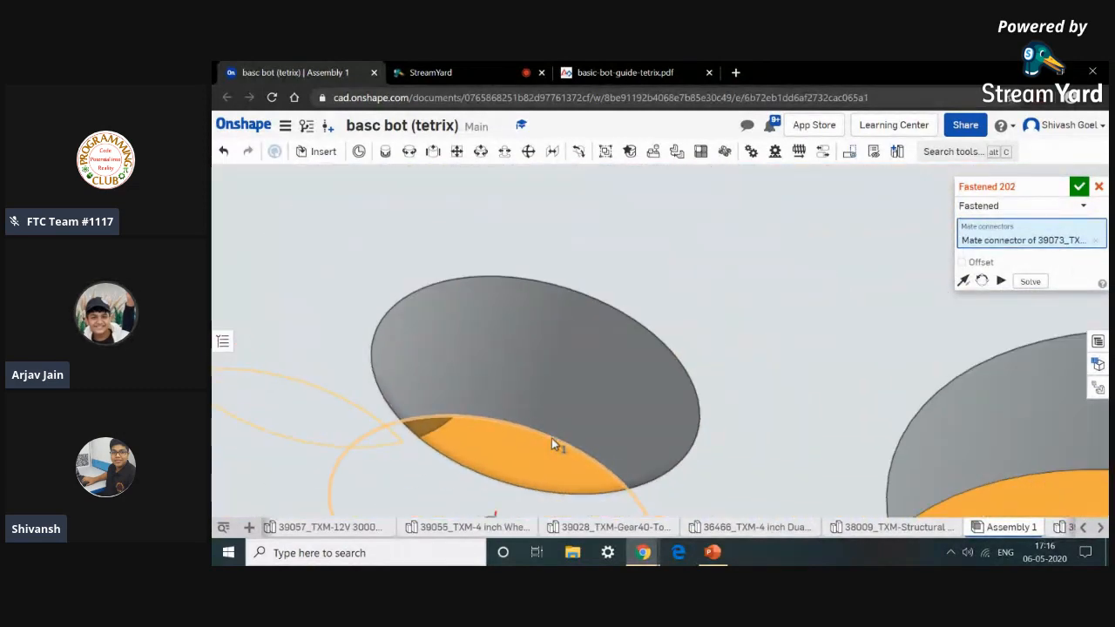
{"action": "left_click", "coordinate": [551, 441]}
{"action": "scroll", "coordinate": [552, 442], "scroll_direction": "down", "scroll_amount": 4}
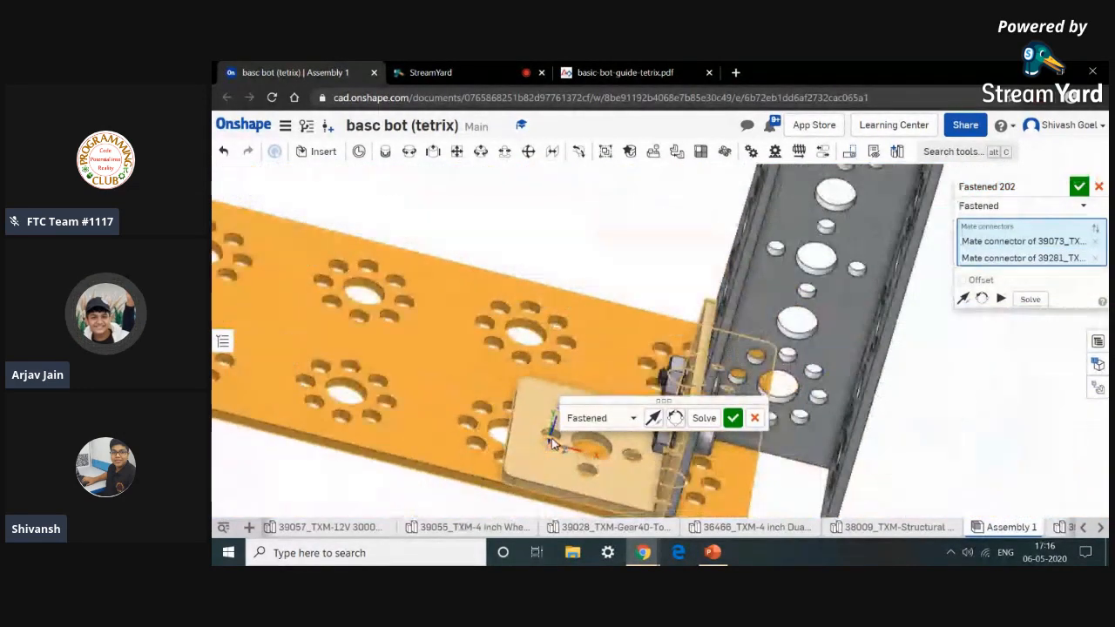
{"action": "right_click_drag", "start_coordinate": [556, 515], "coordinate": [635, 393]}
{"action": "left_click", "coordinate": [735, 419]}
Review Step 5's parts list and assembled view in the guide.
{"action": "scroll", "coordinate": [492, 447], "scroll_direction": "down", "scroll_amount": 4}
{"action": "right_click_drag", "start_coordinate": [485, 451], "coordinate": [343, 478]}
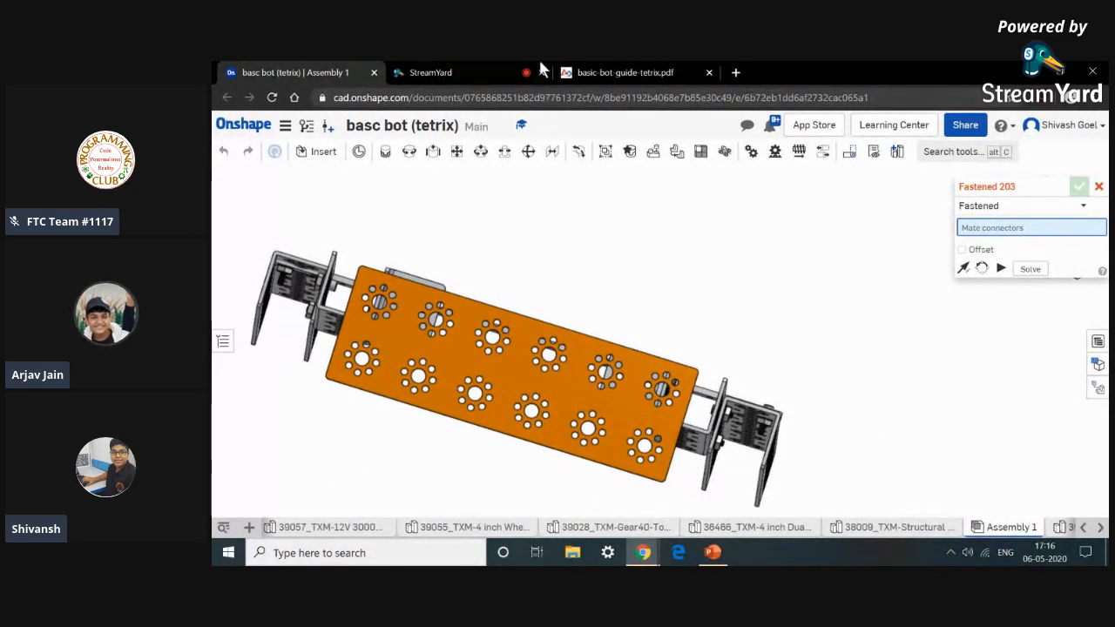
{"action": "left_click", "coordinate": [610, 72]}
{"action": "scroll", "coordinate": [735, 295], "scroll_direction": "down", "scroll_amount": 1}
{"action": "scroll", "coordinate": [735, 295], "scroll_direction": "up", "scroll_amount": 1}
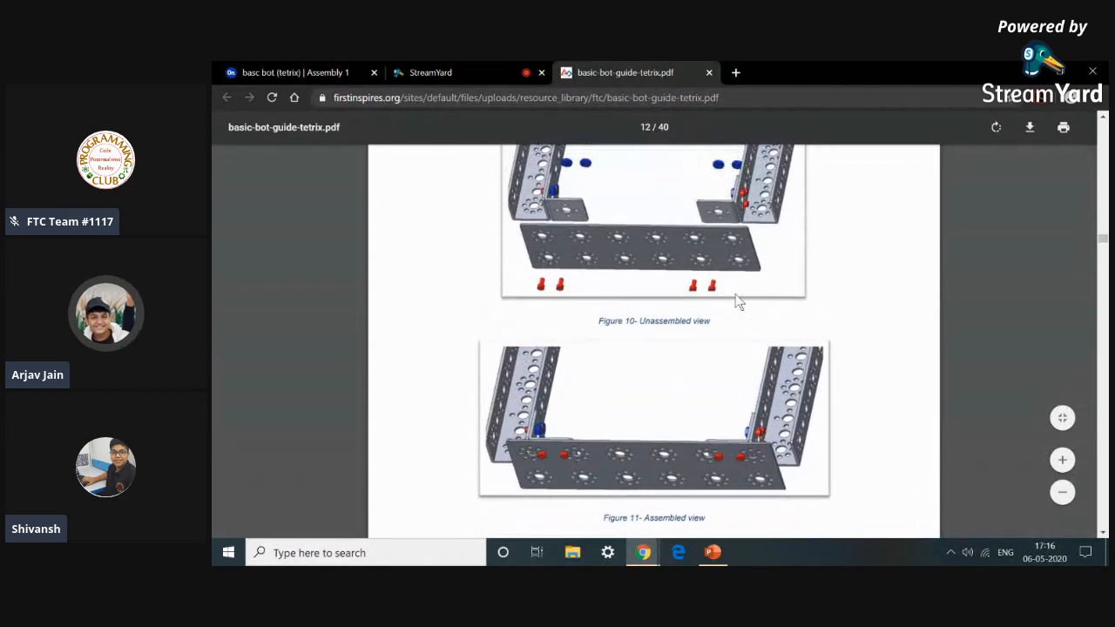
{"action": "scroll", "coordinate": [738, 300], "scroll_direction": "up", "scroll_amount": 2}
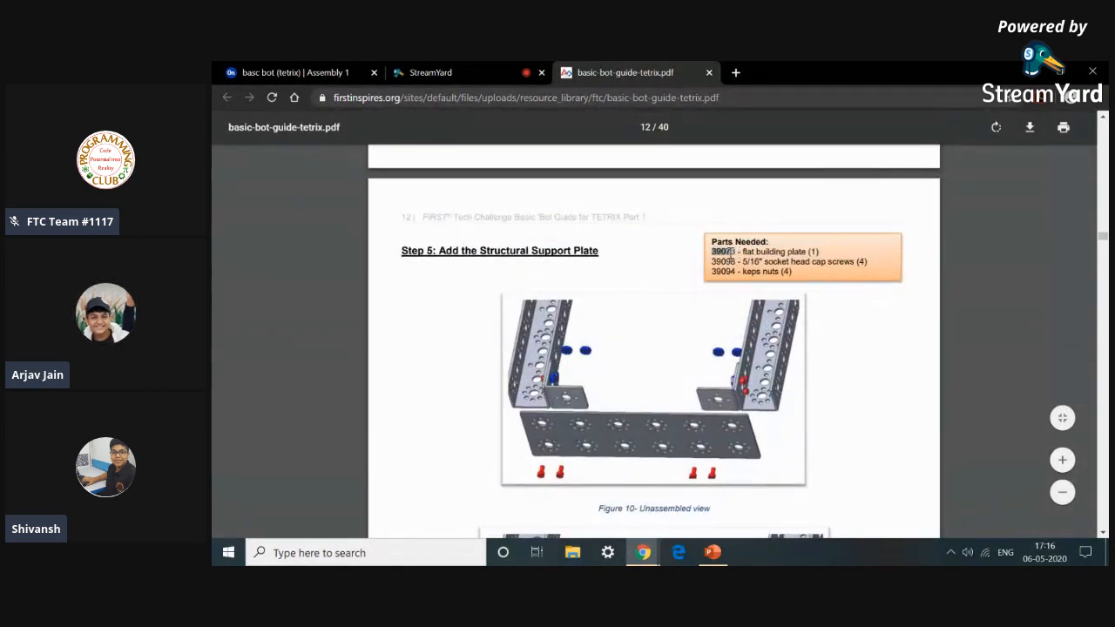
{"action": "scroll", "coordinate": [777, 416], "scroll_direction": "down", "scroll_amount": 3}
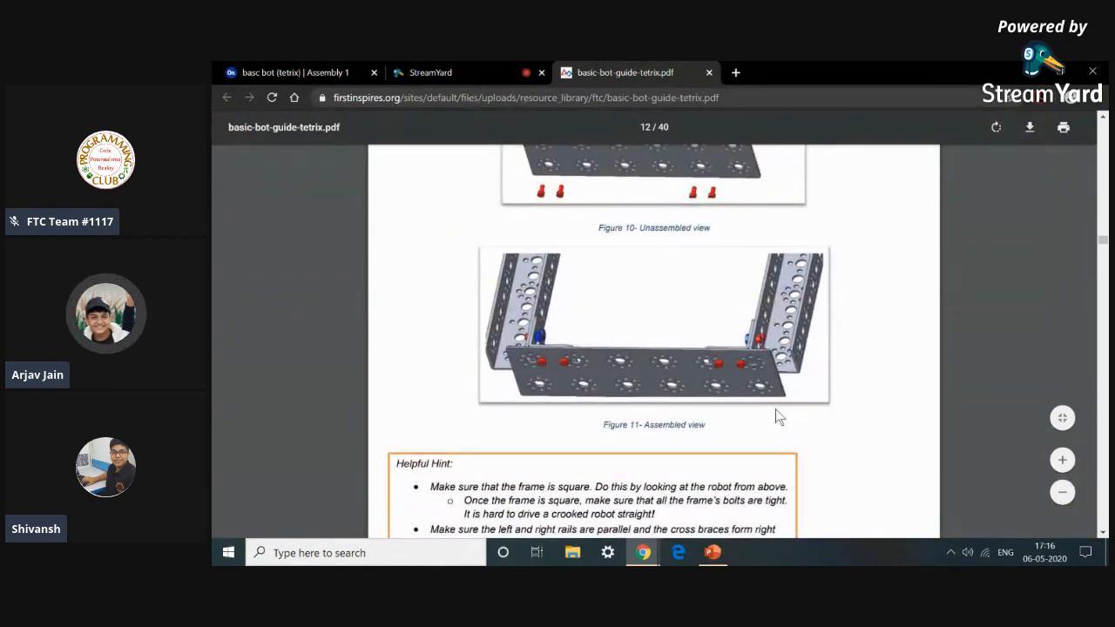
{"action": "left_click", "coordinate": [321, 72]}
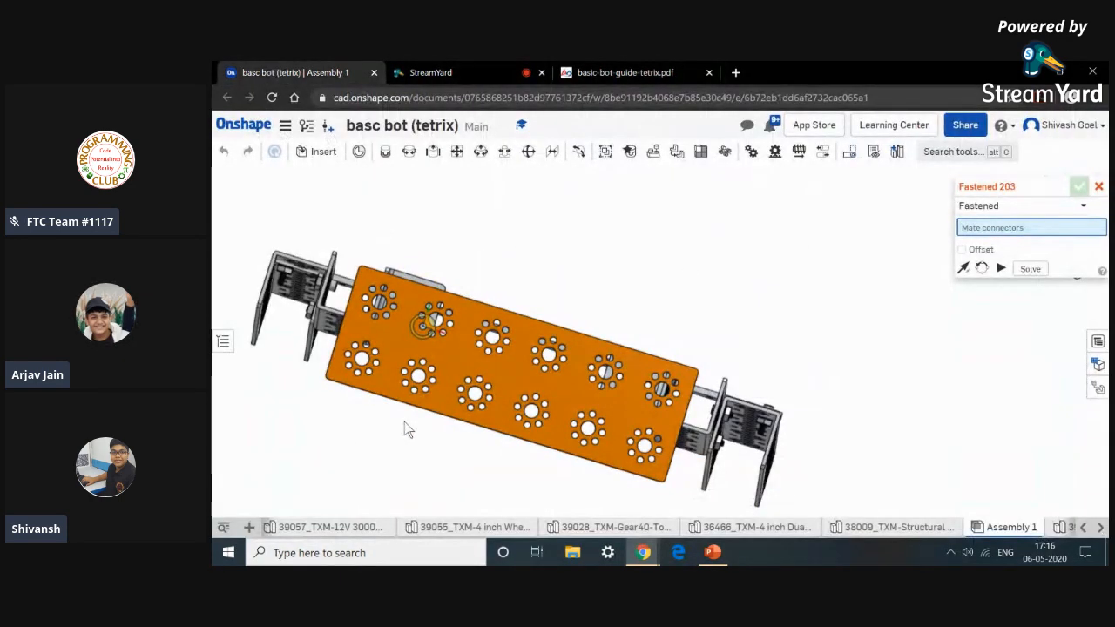
Fasten a socket head screw to a hole of the flat building plate with a Fastened mate.
{"action": "scroll", "coordinate": [405, 421], "scroll_direction": "down", "scroll_amount": 2}
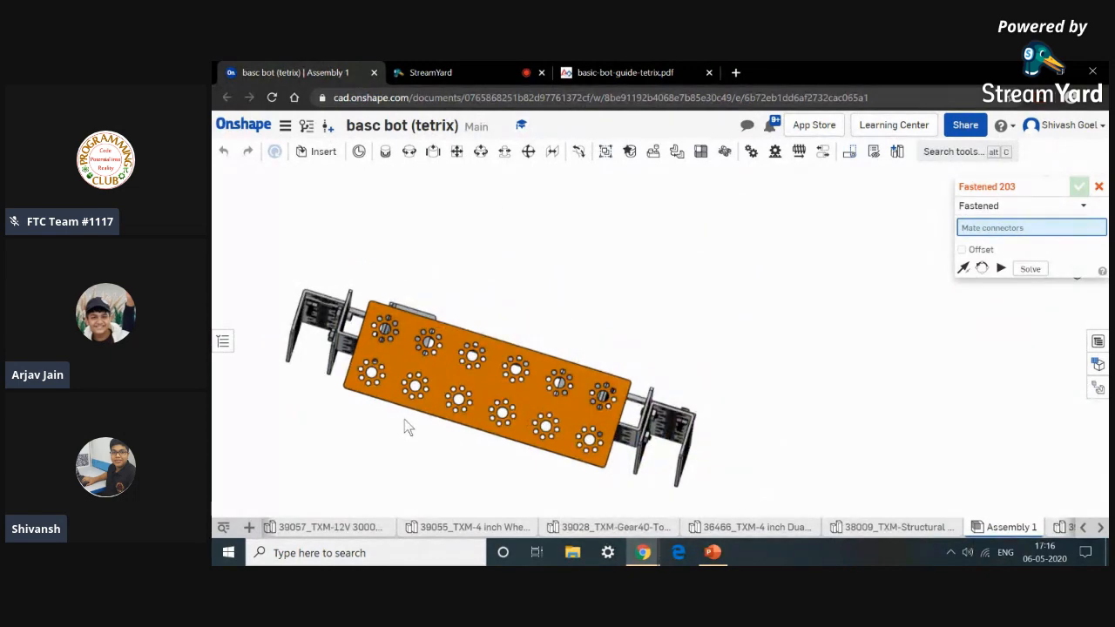
{"action": "scroll", "coordinate": [404, 422], "scroll_direction": "up", "scroll_amount": 2}
{"action": "scroll", "coordinate": [400, 468], "scroll_direction": "up", "scroll_amount": 1}
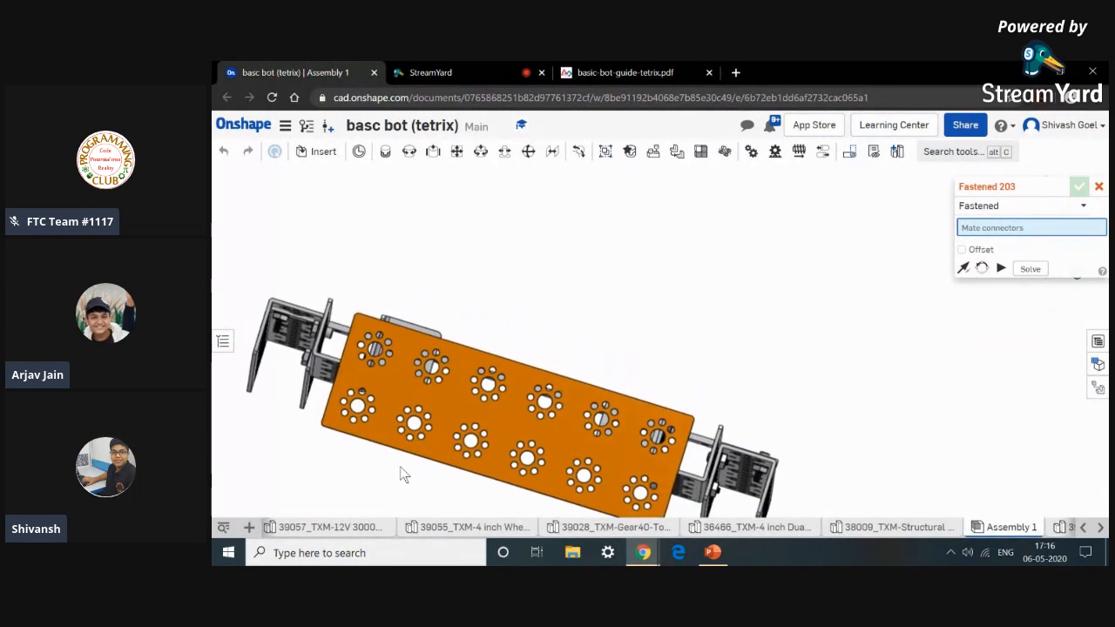
{"action": "right_click_drag", "start_coordinate": [398, 463], "coordinate": [361, 452]}
{"action": "scroll", "coordinate": [362, 452], "scroll_direction": "down", "scroll_amount": 3}
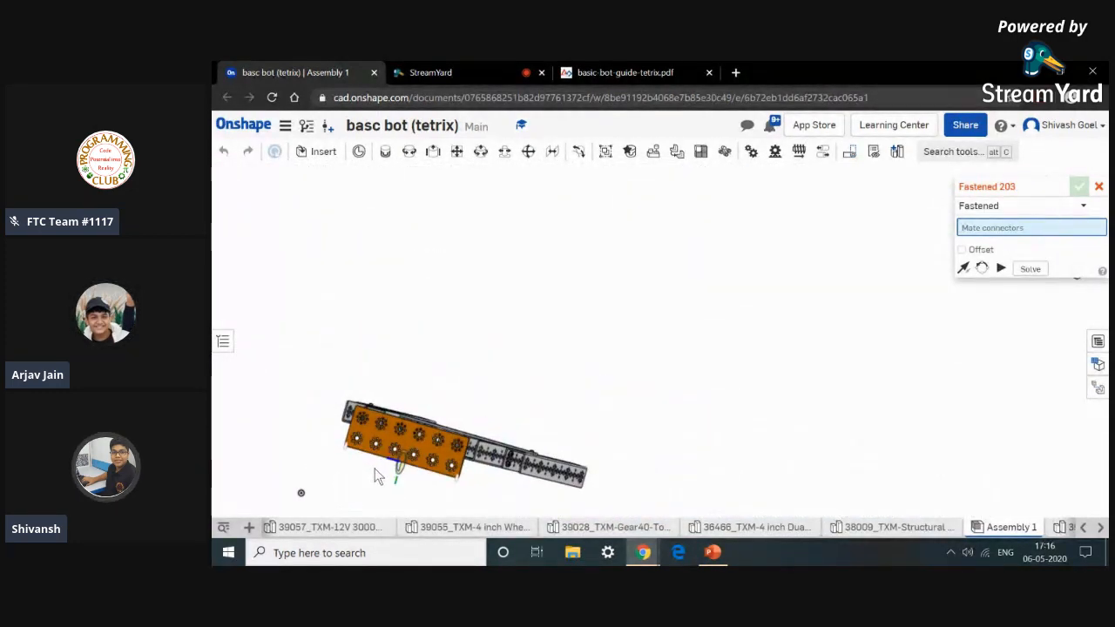
{"action": "middle_click_drag", "start_coordinate": [375, 468], "coordinate": [385, 373]}
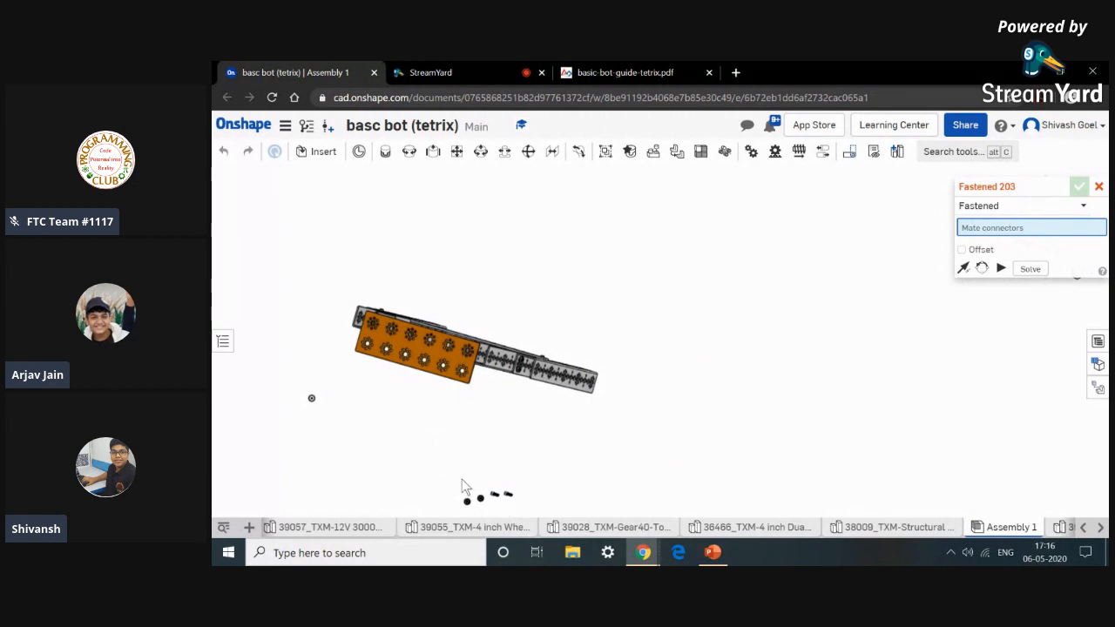
{"action": "scroll", "coordinate": [508, 499], "scroll_direction": "up", "scroll_amount": 10}
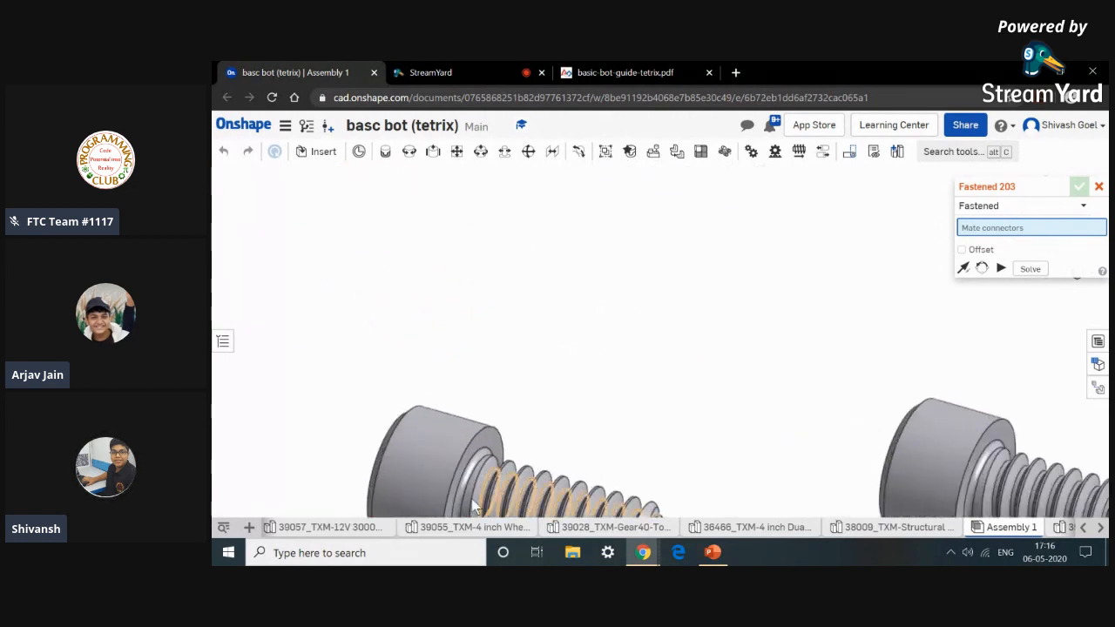
{"action": "left_click", "coordinate": [450, 490]}
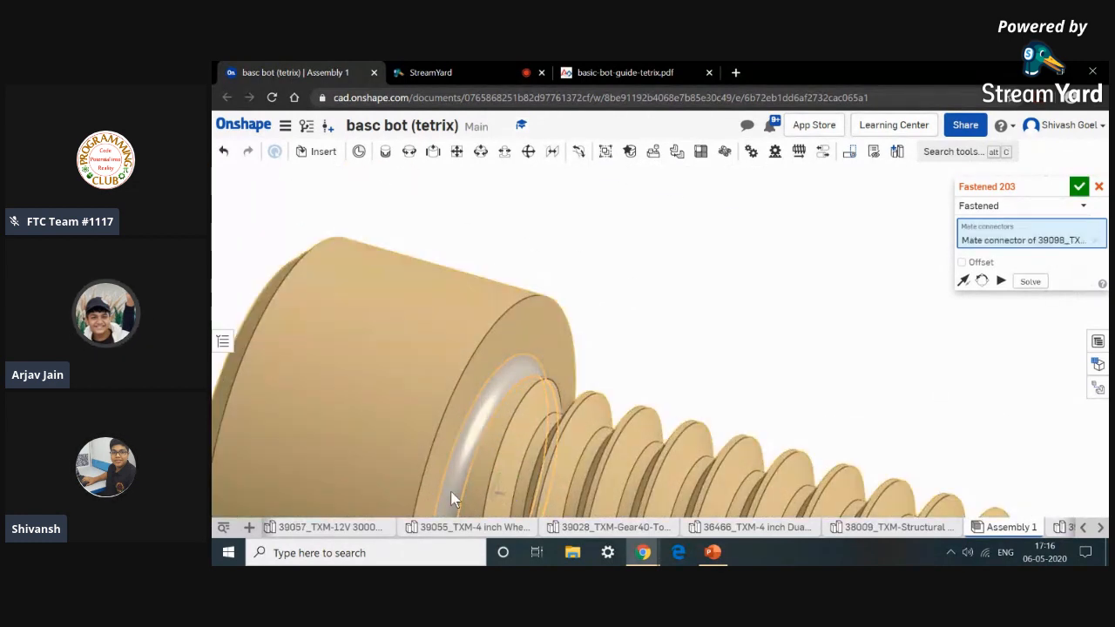
{"action": "scroll", "coordinate": [453, 499], "scroll_direction": "down", "scroll_amount": 5}
{"action": "scroll", "coordinate": [450, 490], "scroll_direction": "down", "scroll_amount": 10}
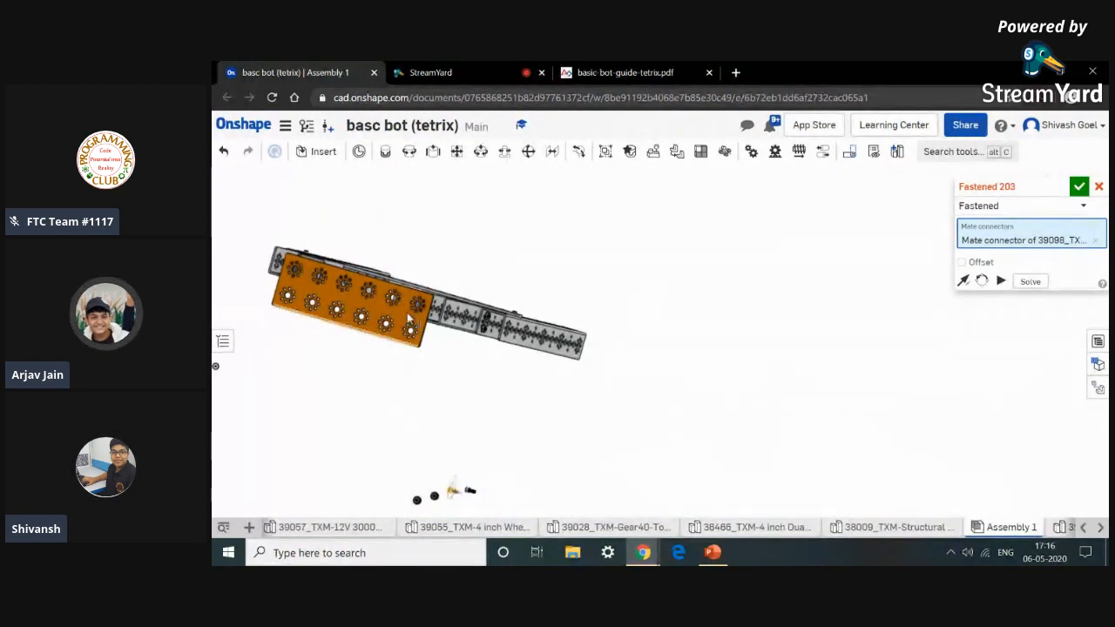
{"action": "scroll", "coordinate": [410, 320], "scroll_direction": "up", "scroll_amount": 6}
{"action": "scroll", "coordinate": [438, 318], "scroll_direction": "up", "scroll_amount": 10}
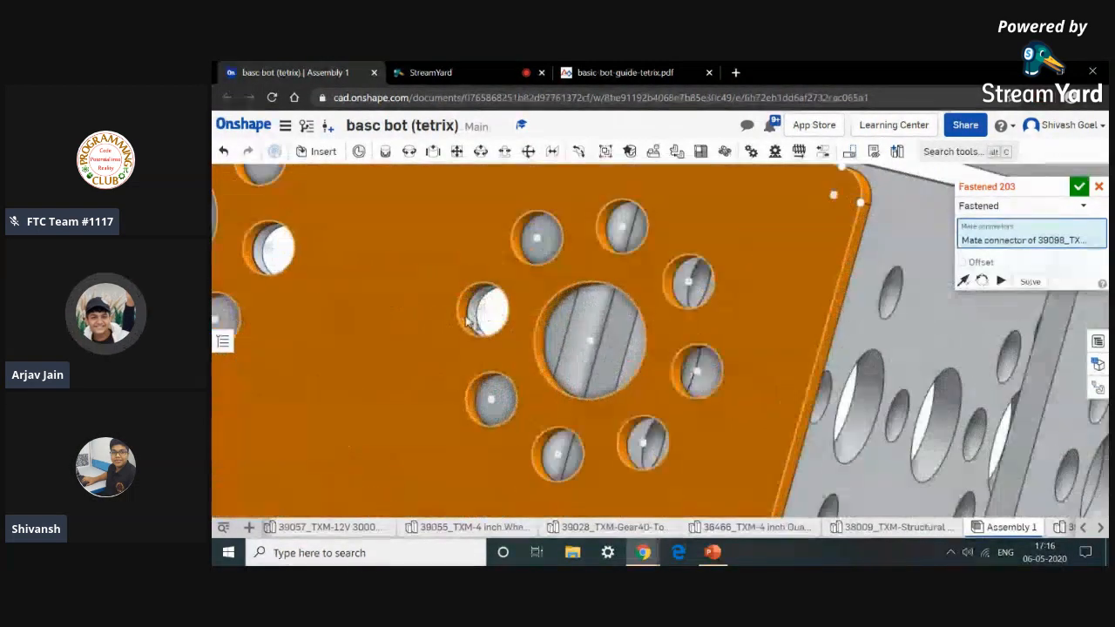
{"action": "scroll", "coordinate": [457, 324], "scroll_direction": "up", "scroll_amount": 5}
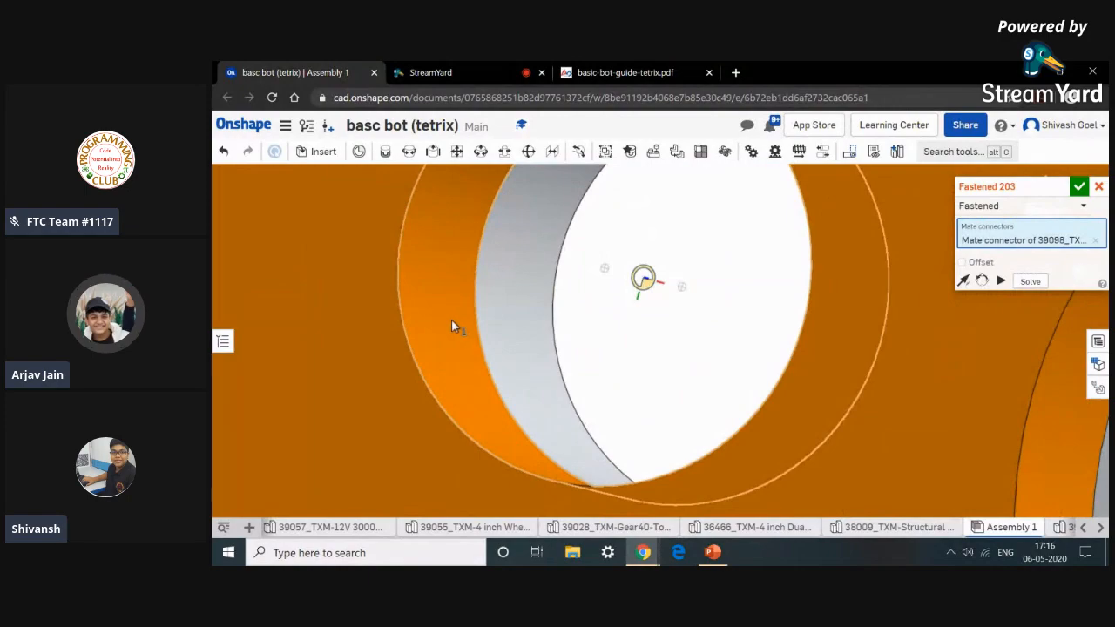
{"action": "scroll", "coordinate": [451, 320], "scroll_direction": "down", "scroll_amount": 5}
{"action": "left_click", "coordinate": [488, 329]}
{"action": "scroll", "coordinate": [488, 329], "scroll_direction": "down", "scroll_amount": 3}
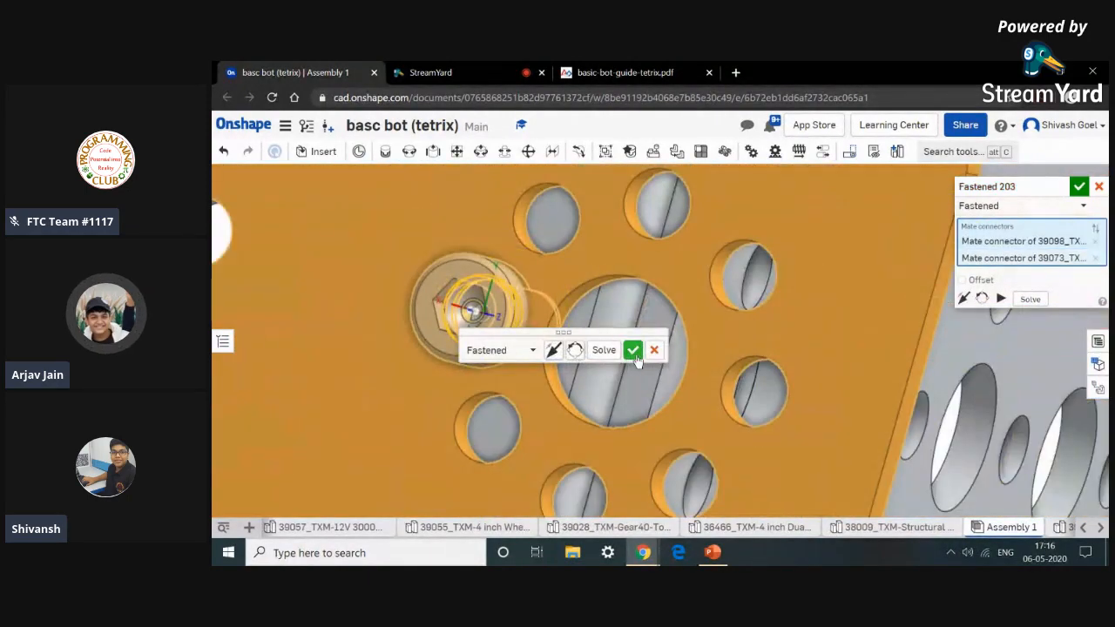
{"action": "left_click", "coordinate": [636, 353]}
Fasten a second socket head screw to another hole of the flat building plate with a Fastened mate.
{"action": "scroll", "coordinate": [637, 354], "scroll_direction": "down", "scroll_amount": 10}
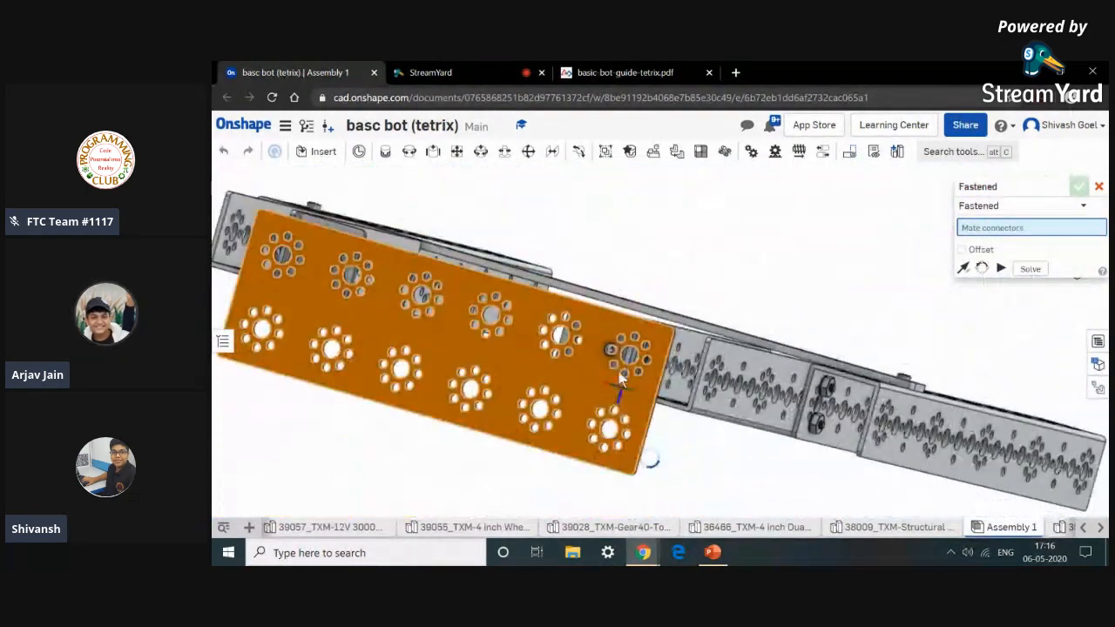
{"action": "scroll", "coordinate": [578, 449], "scroll_direction": "down", "scroll_amount": 6}
{"action": "middle_click_drag", "start_coordinate": [578, 450], "coordinate": [623, 243]}
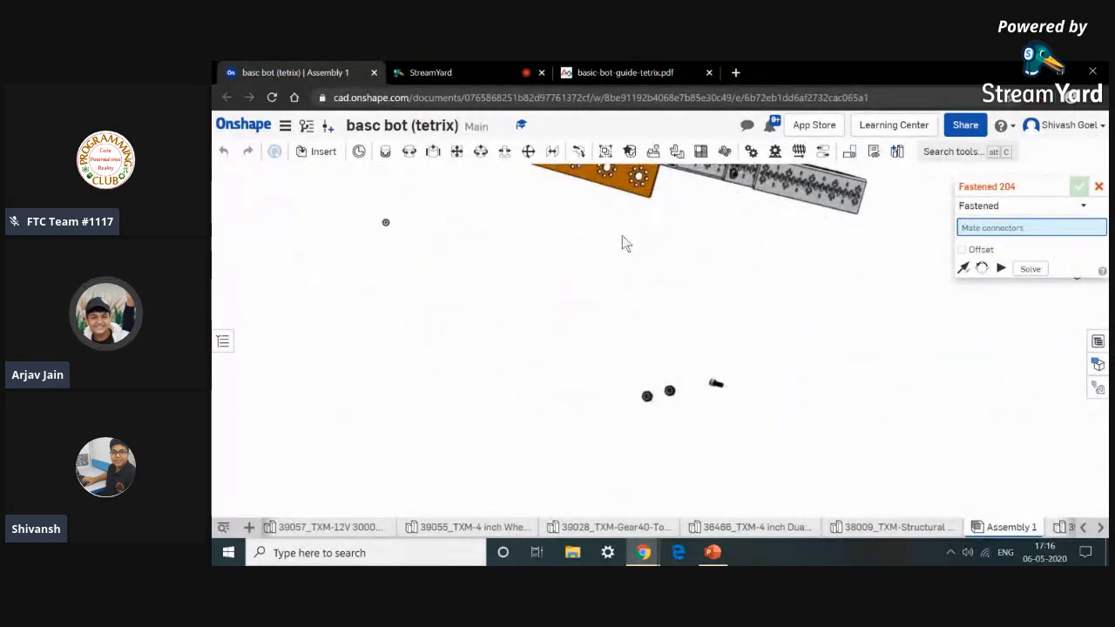
{"action": "scroll", "coordinate": [712, 386], "scroll_direction": "up", "scroll_amount": 10}
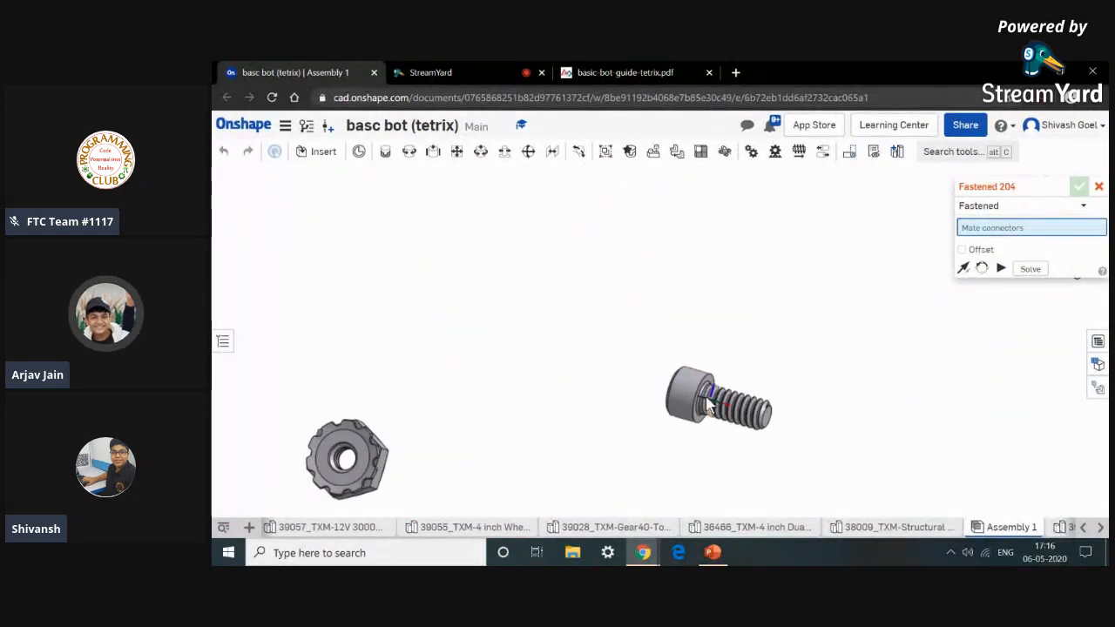
{"action": "scroll", "coordinate": [683, 398], "scroll_direction": "up", "scroll_amount": 5}
{"action": "left_click", "coordinate": [696, 393]}
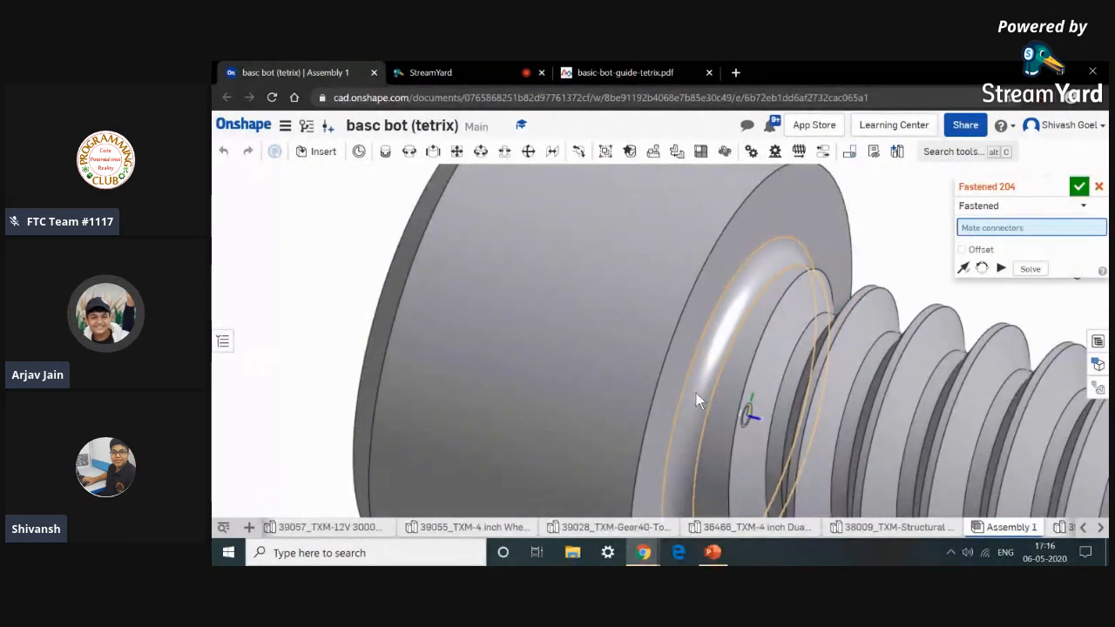
{"action": "scroll", "coordinate": [696, 393], "scroll_direction": "down", "scroll_amount": 5}
{"action": "left_click", "coordinate": [696, 392]}
{"action": "scroll", "coordinate": [696, 392], "scroll_direction": "down", "scroll_amount": 10}
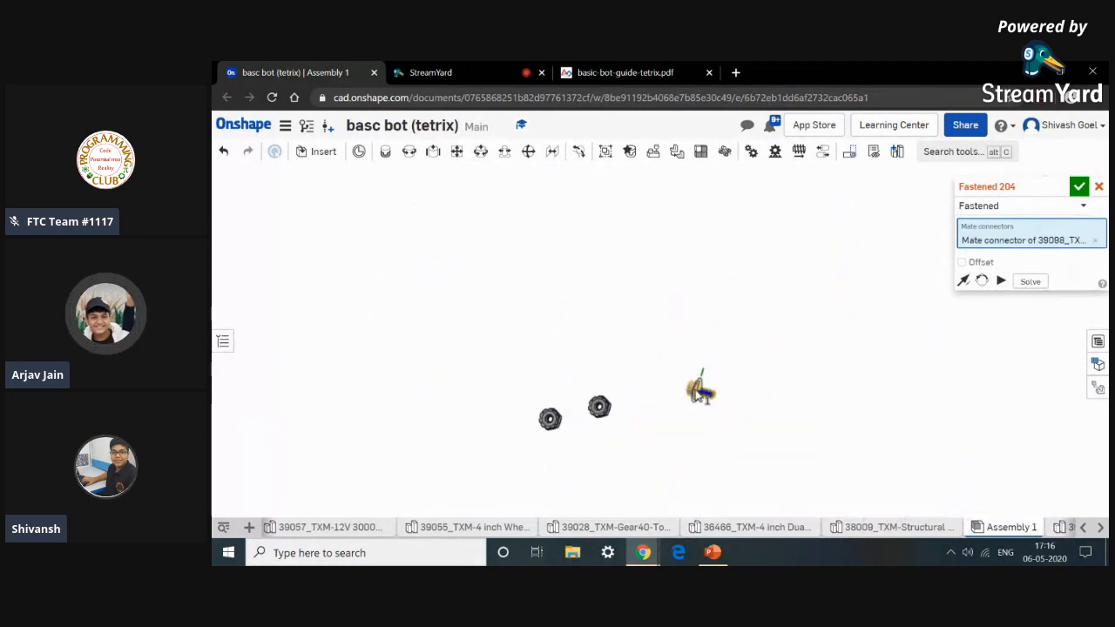
{"action": "middle_click_drag", "start_coordinate": [612, 344], "coordinate": [625, 465]}
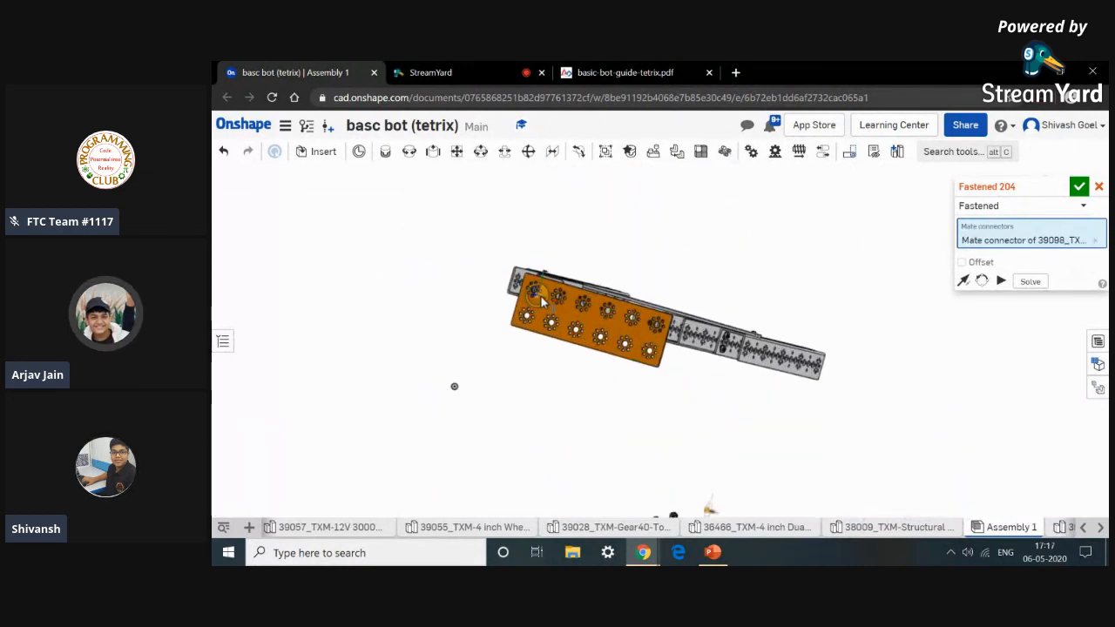
{"action": "scroll", "coordinate": [540, 300], "scroll_direction": "up", "scroll_amount": 10}
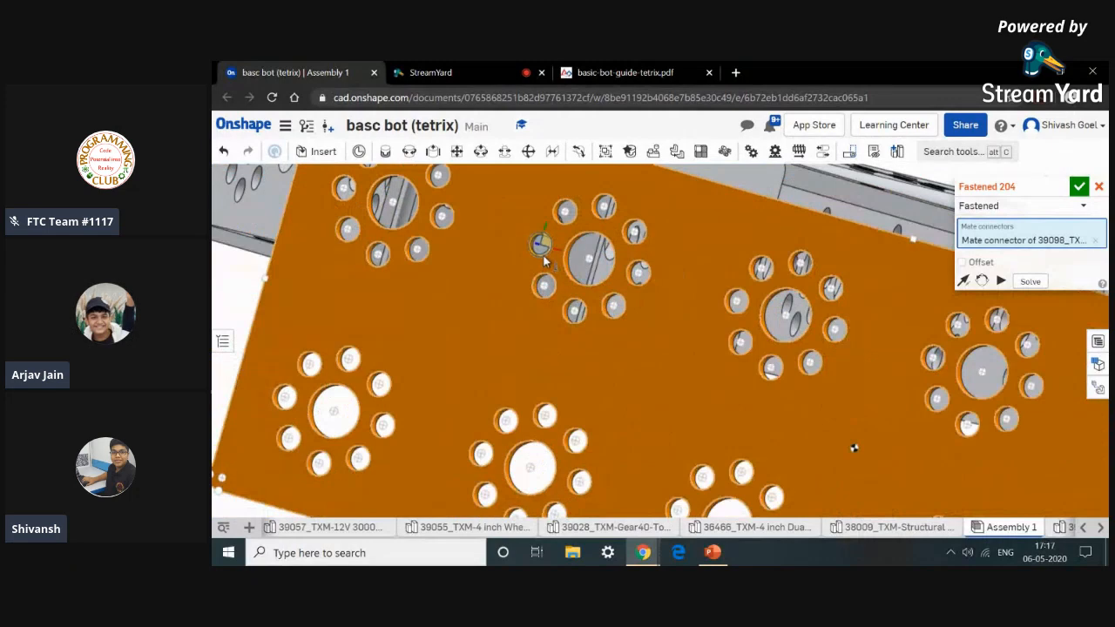
{"action": "middle_click_drag", "start_coordinate": [543, 261], "coordinate": [561, 346]}
{"action": "scroll", "coordinate": [555, 331], "scroll_direction": "up", "scroll_amount": 8}
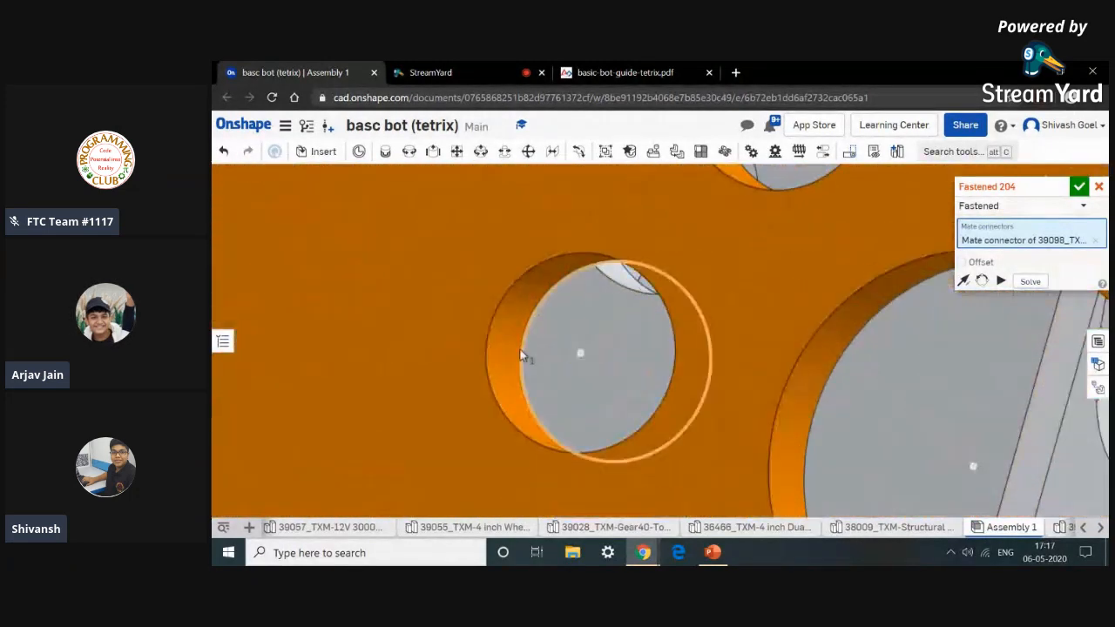
{"action": "left_click", "coordinate": [501, 359]}
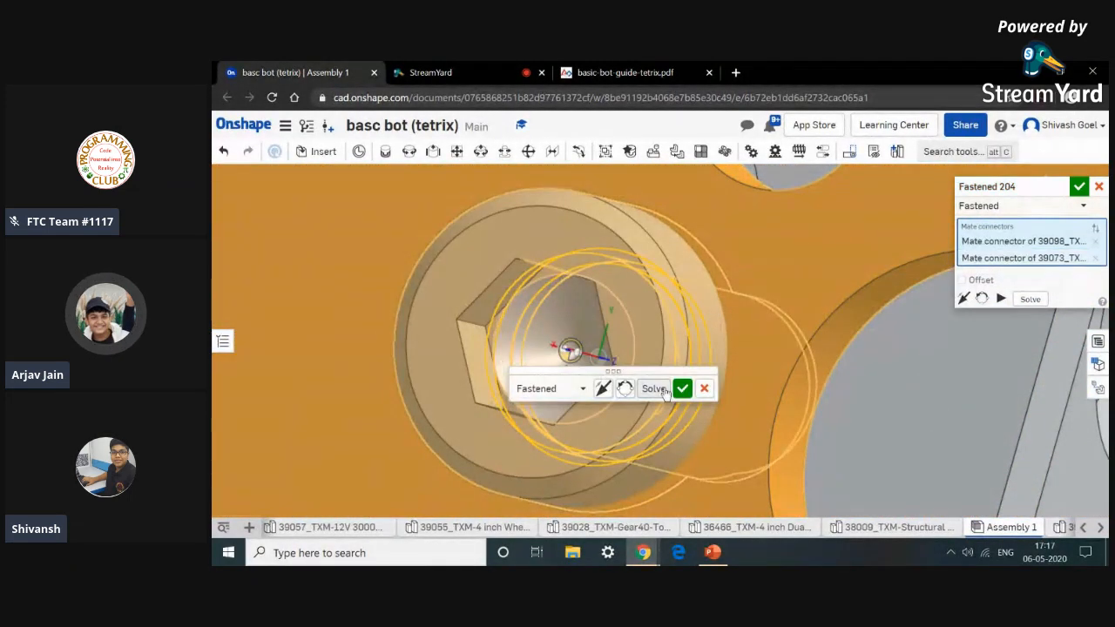
{"action": "left_click", "coordinate": [683, 390]}
Attach a keps nut onto the end of the first screw with a Revolute mate.
{"action": "scroll", "coordinate": [684, 394], "scroll_direction": "down", "scroll_amount": 10}
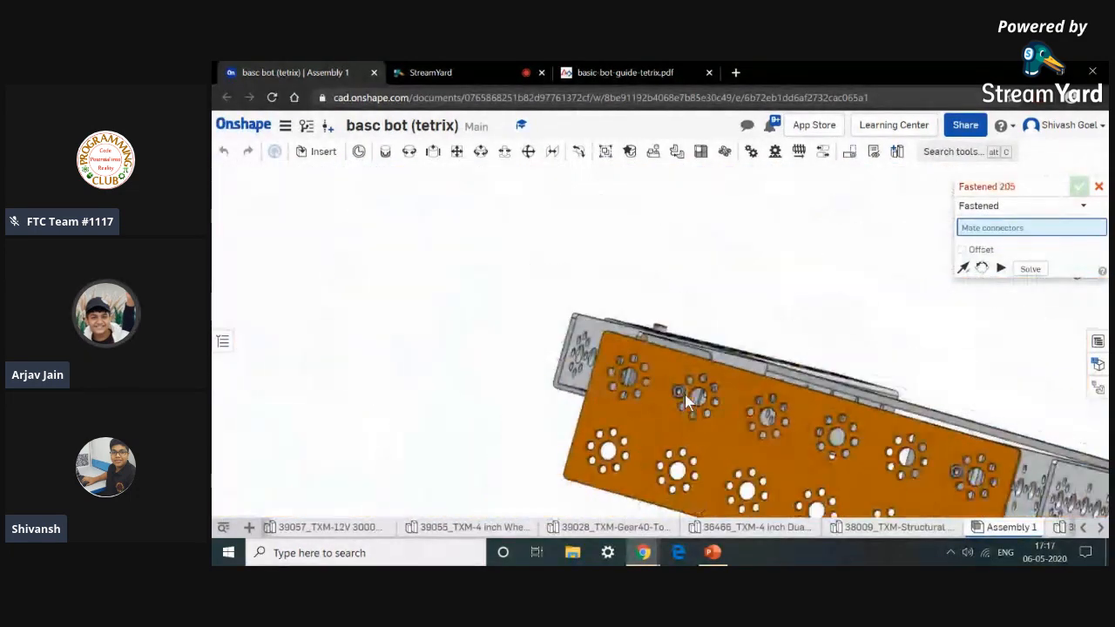
{"action": "scroll", "coordinate": [623, 283], "scroll_direction": "down", "scroll_amount": 6}
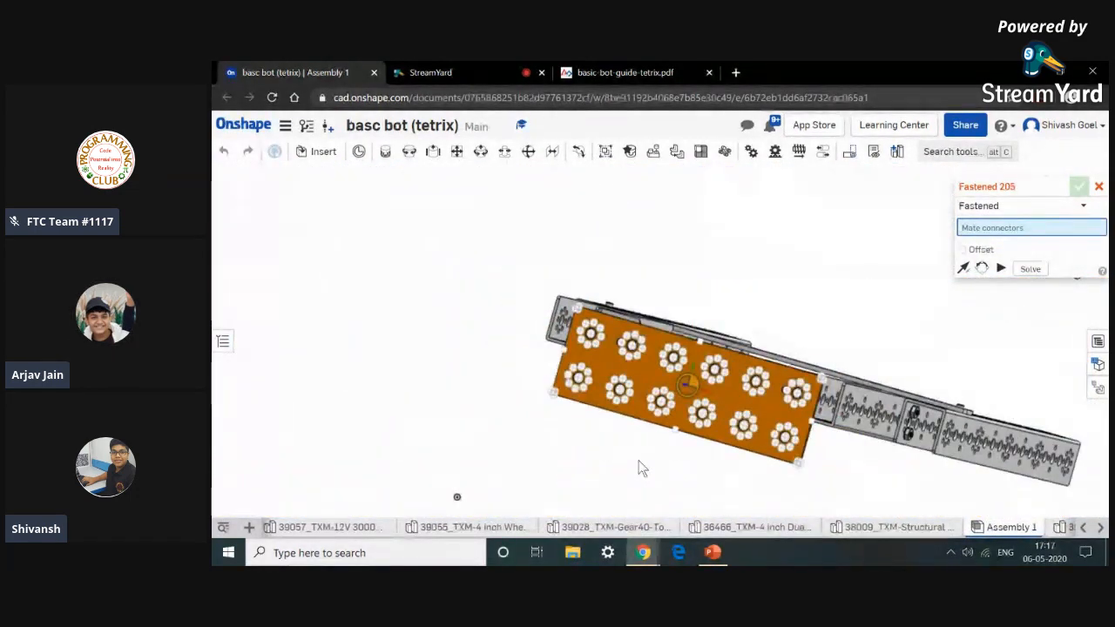
{"action": "scroll", "coordinate": [836, 484], "scroll_direction": "down", "scroll_amount": 5}
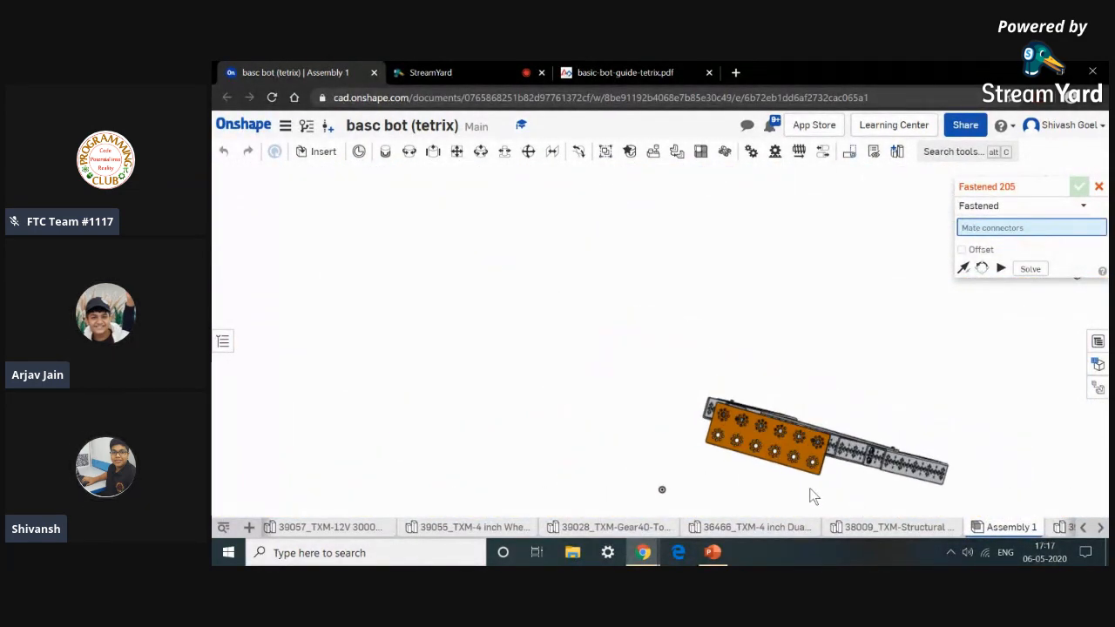
{"action": "middle_click_drag", "start_coordinate": [810, 494], "coordinate": [770, 374]}
{"action": "left_click", "coordinate": [407, 152]}
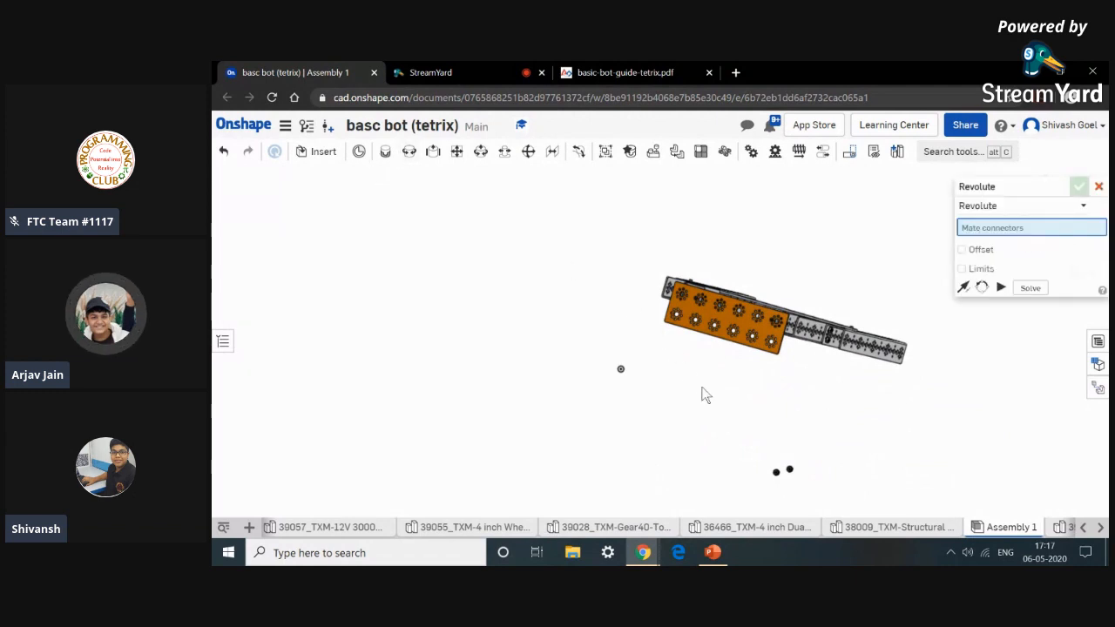
{"action": "scroll", "coordinate": [770, 486], "scroll_direction": "up", "scroll_amount": 10}
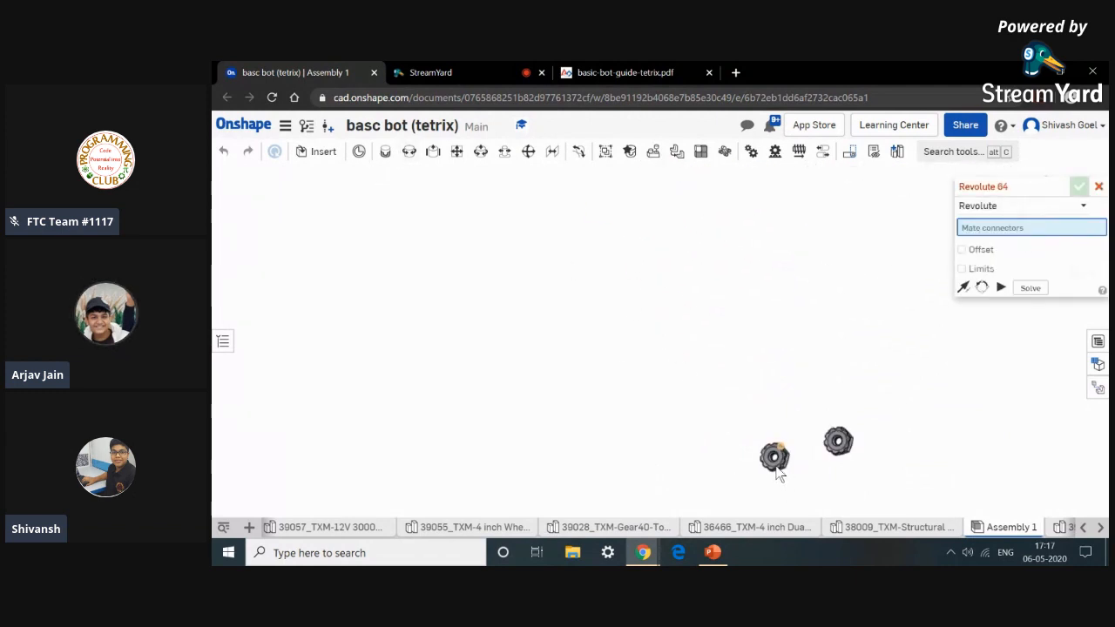
{"action": "left_click", "coordinate": [735, 451]}
{"action": "scroll", "coordinate": [734, 450], "scroll_direction": "down", "scroll_amount": 10}
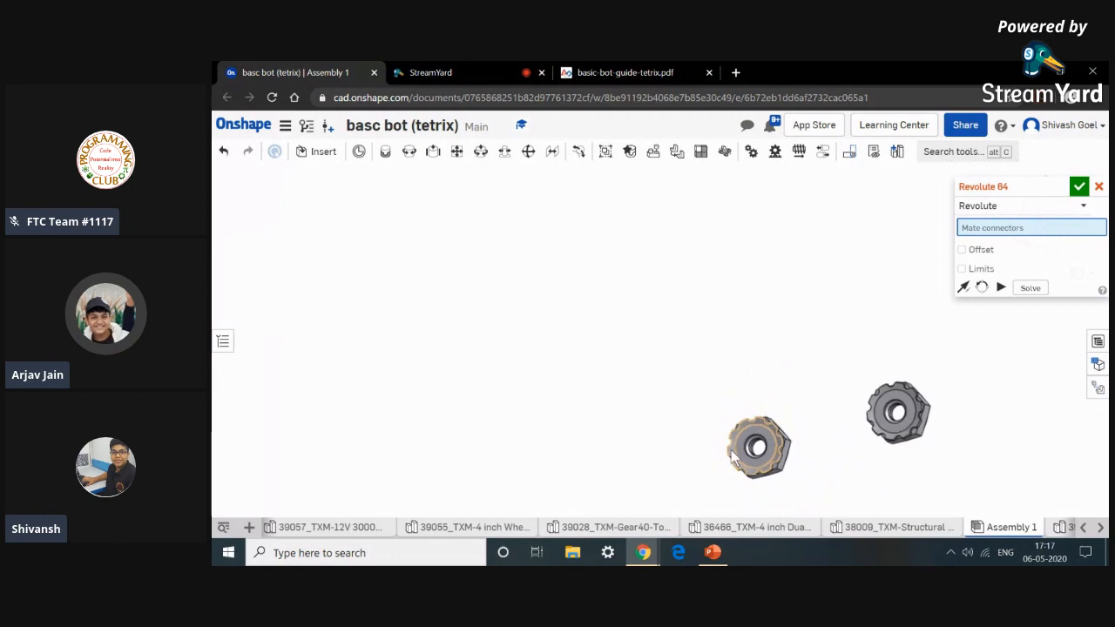
{"action": "middle_click_drag", "start_coordinate": [730, 394], "coordinate": [723, 451]}
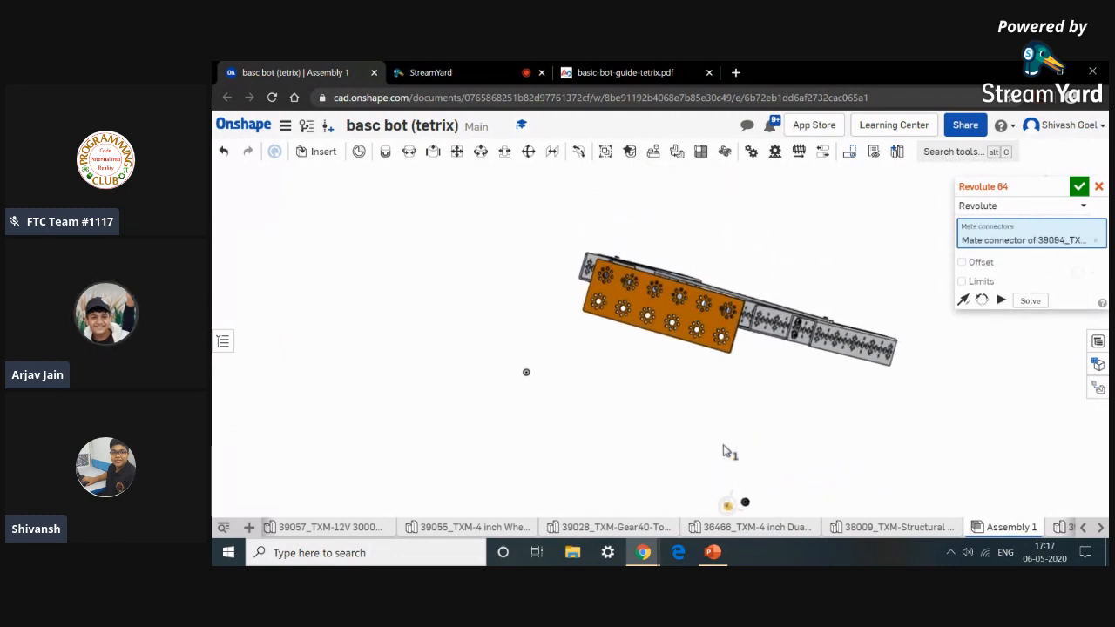
{"action": "scroll", "coordinate": [760, 286], "scroll_direction": "up", "scroll_amount": 10}
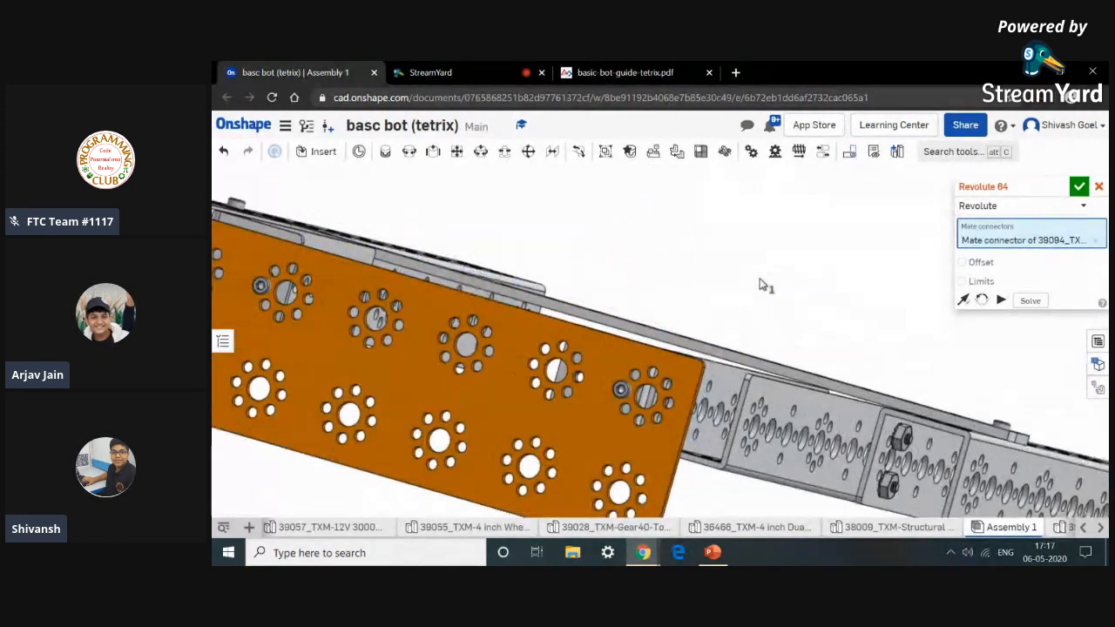
{"action": "right_click_drag", "start_coordinate": [746, 295], "coordinate": [737, 330]}
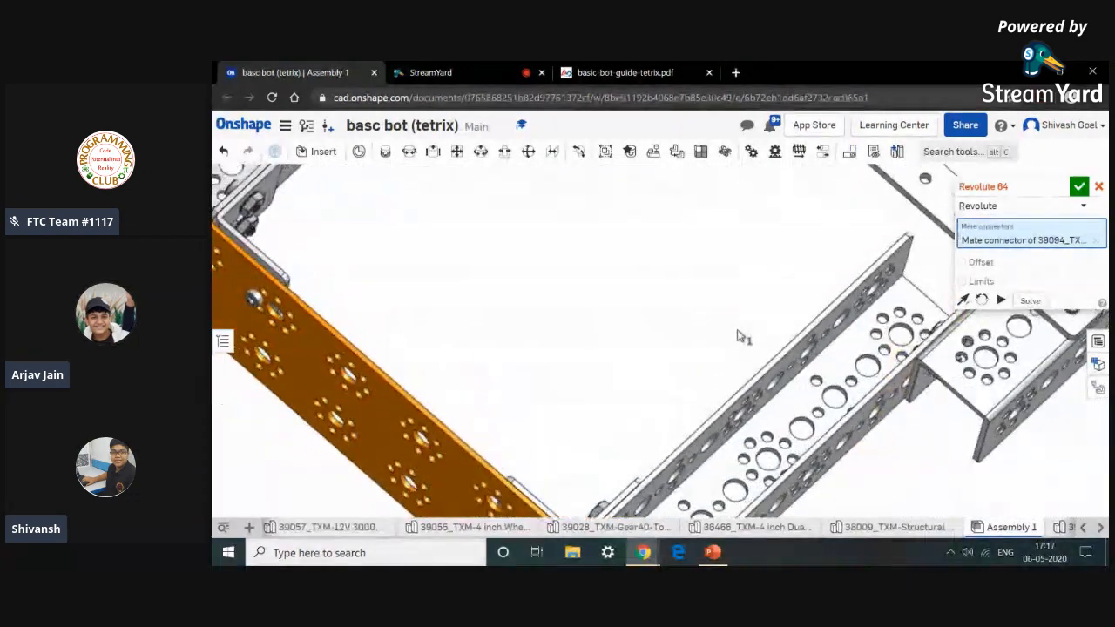
{"action": "middle_click_drag", "start_coordinate": [719, 358], "coordinate": [753, 299]}
{"action": "right_click_drag", "start_coordinate": [754, 304], "coordinate": [687, 402]}
{"action": "scroll", "coordinate": [600, 517], "scroll_direction": "up", "scroll_amount": 10}
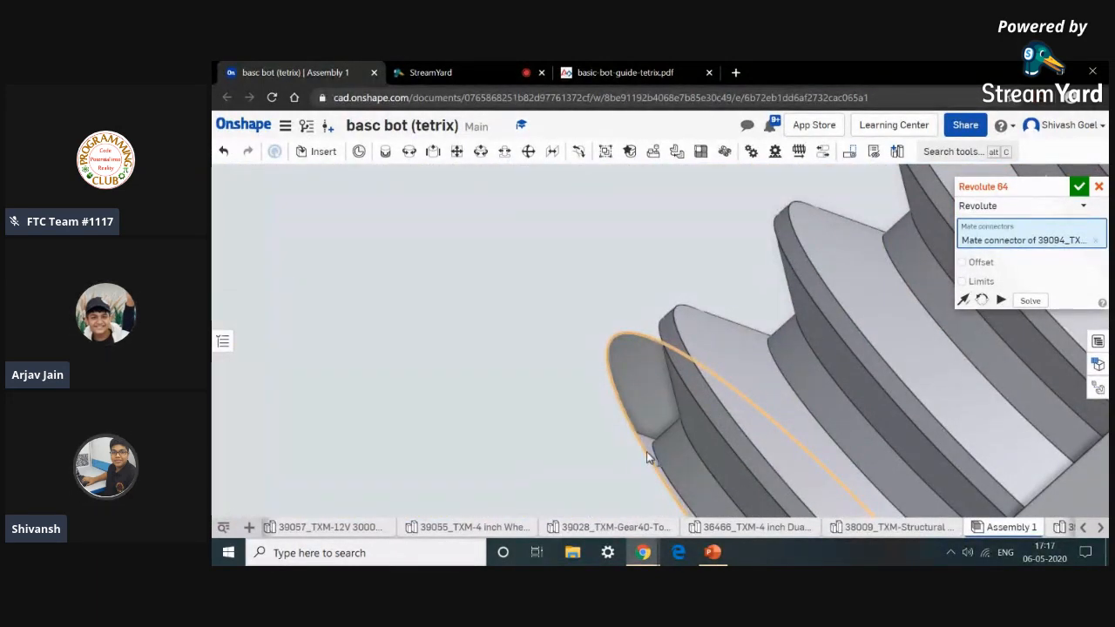
{"action": "left_click", "coordinate": [647, 451]}
{"action": "left_click", "coordinate": [825, 430]}
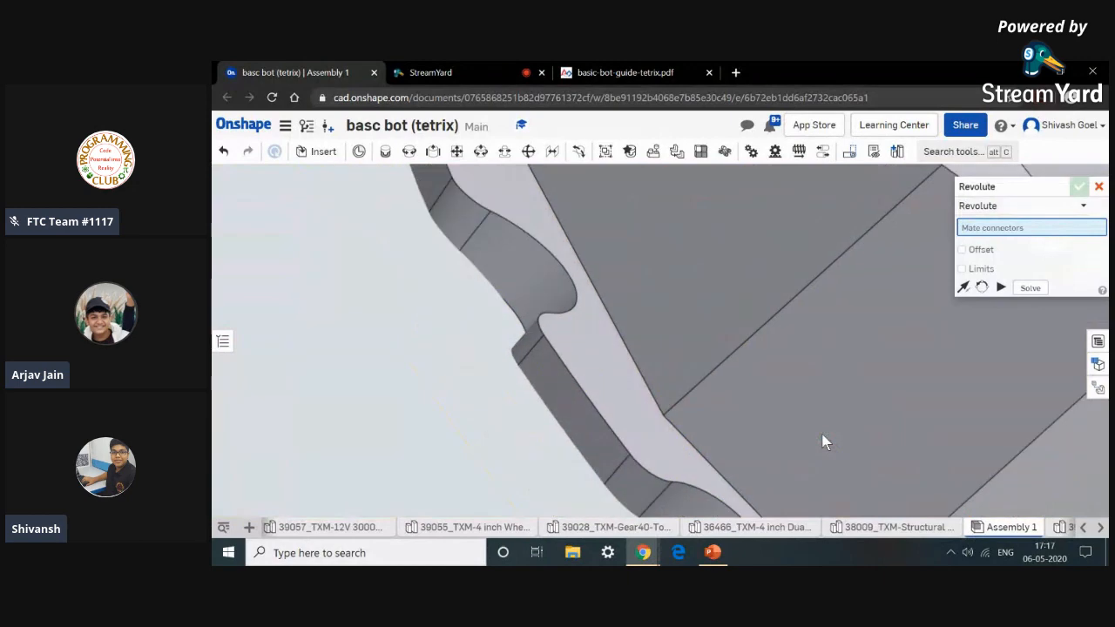
Try to attach a keps nut onto the second screw with a Revolute mate between their mate connectors.
{"action": "scroll", "coordinate": [824, 440], "scroll_direction": "down", "scroll_amount": 10}
{"action": "scroll", "coordinate": [821, 440], "scroll_direction": "down", "scroll_amount": 5}
{"action": "right_click_drag", "start_coordinate": [826, 394], "coordinate": [872, 305]}
{"action": "scroll", "coordinate": [920, 282], "scroll_direction": "up", "scroll_amount": 10}
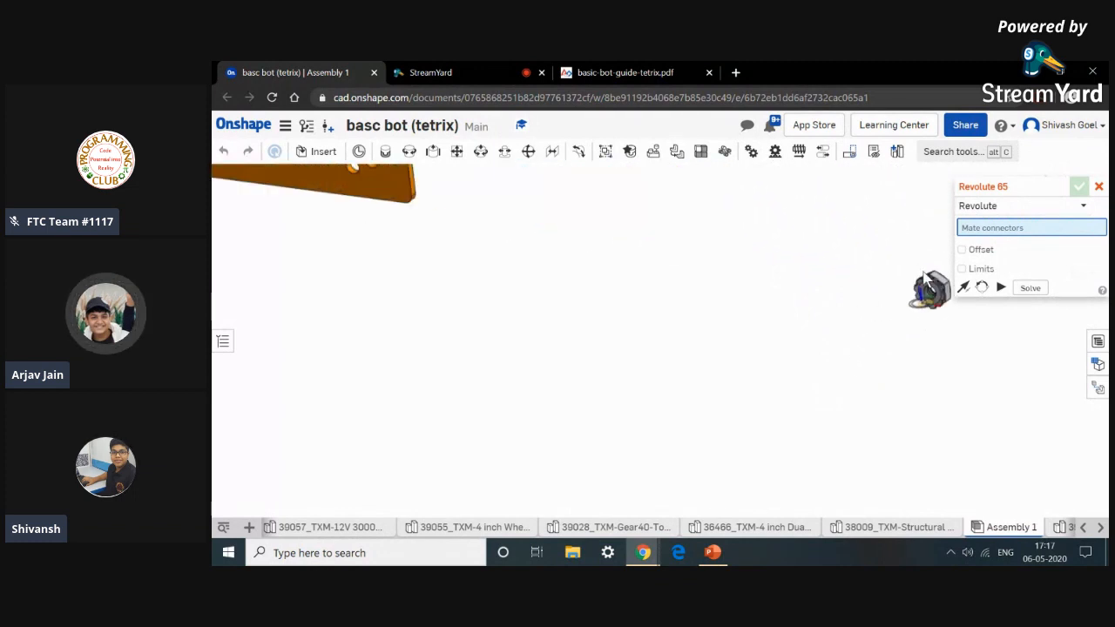
{"action": "scroll", "coordinate": [881, 309], "scroll_direction": "up", "scroll_amount": 10}
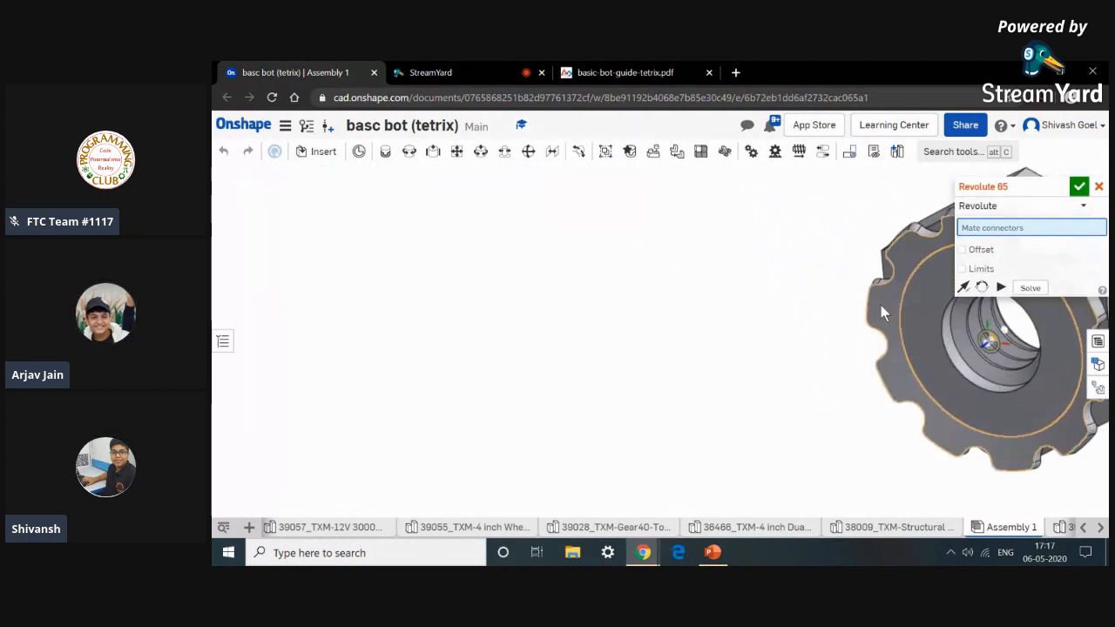
{"action": "scroll", "coordinate": [880, 309], "scroll_direction": "down", "scroll_amount": 5}
{"action": "left_click", "coordinate": [881, 307]}
{"action": "scroll", "coordinate": [875, 310], "scroll_direction": "down", "scroll_amount": 5}
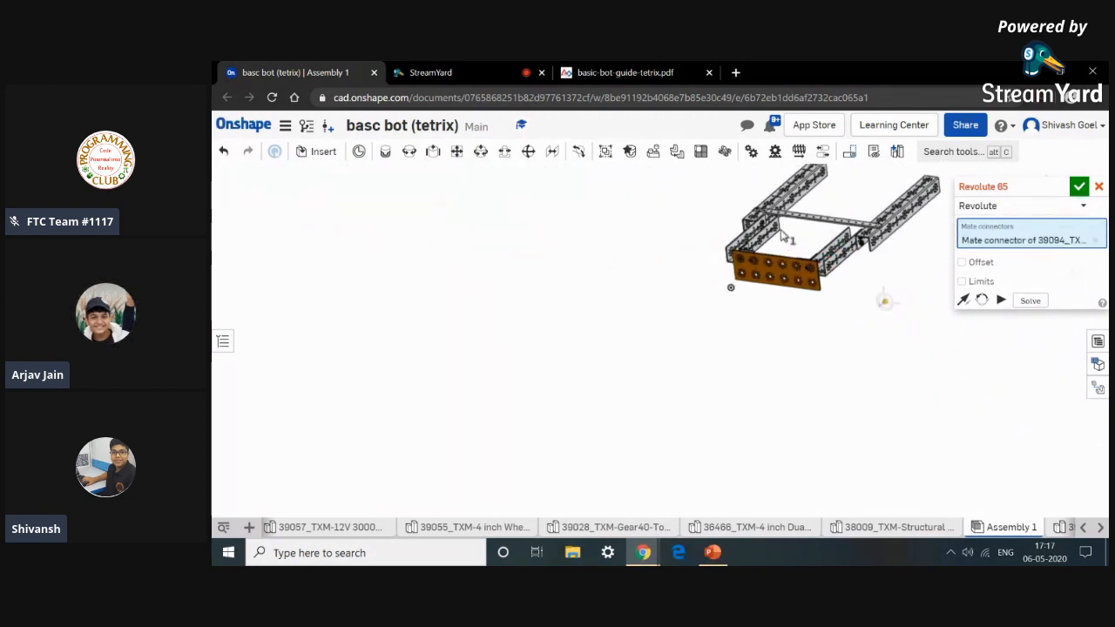
{"action": "scroll", "coordinate": [783, 235], "scroll_direction": "up", "scroll_amount": 8}
{"action": "scroll", "coordinate": [749, 383], "scroll_direction": "up", "scroll_amount": 10}
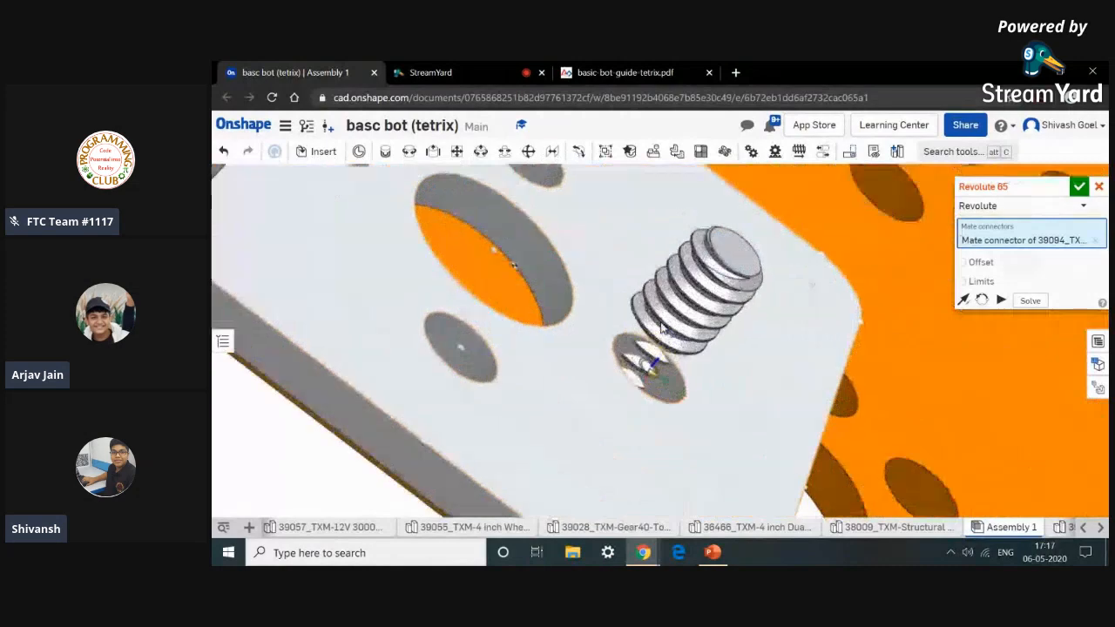
{"action": "scroll", "coordinate": [662, 327], "scroll_direction": "up", "scroll_amount": 3}
{"action": "scroll", "coordinate": [641, 335], "scroll_direction": "up", "scroll_amount": 5}
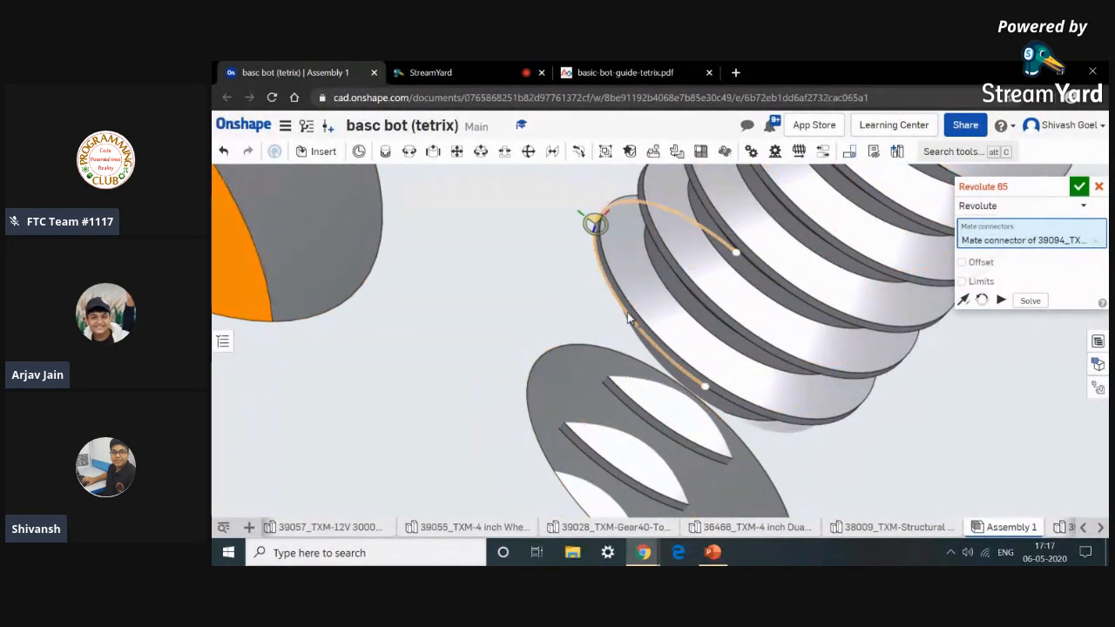
{"action": "left_click", "coordinate": [629, 320]}
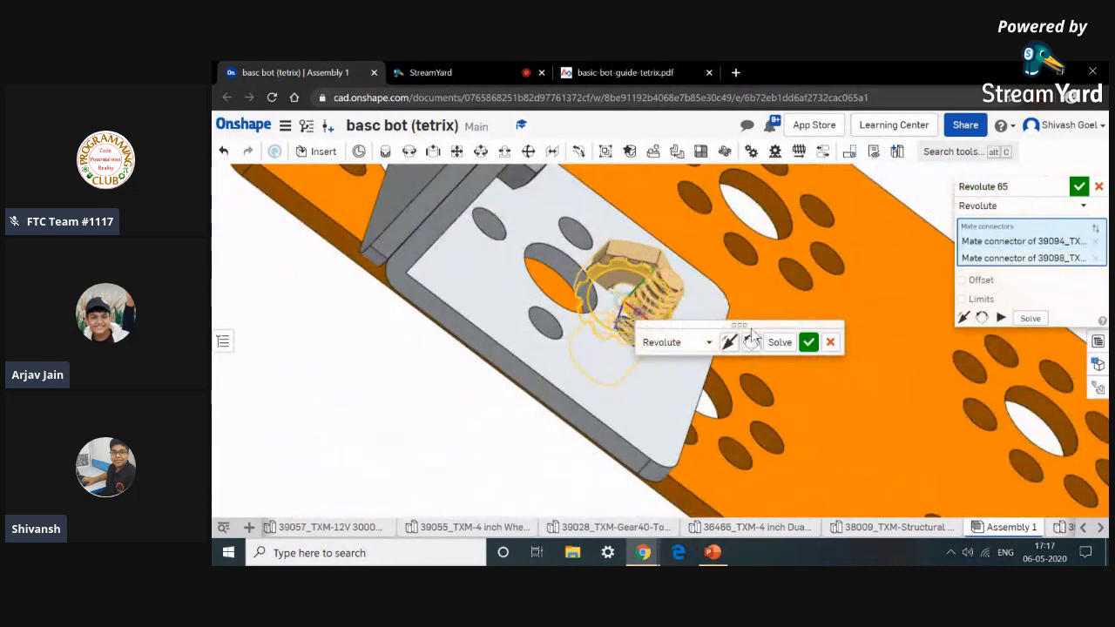
{"action": "left_click", "coordinate": [830, 342]}
Remove the loose keps nut lying away from the frame.
{"action": "scroll", "coordinate": [825, 342], "scroll_direction": "down", "scroll_amount": 6}
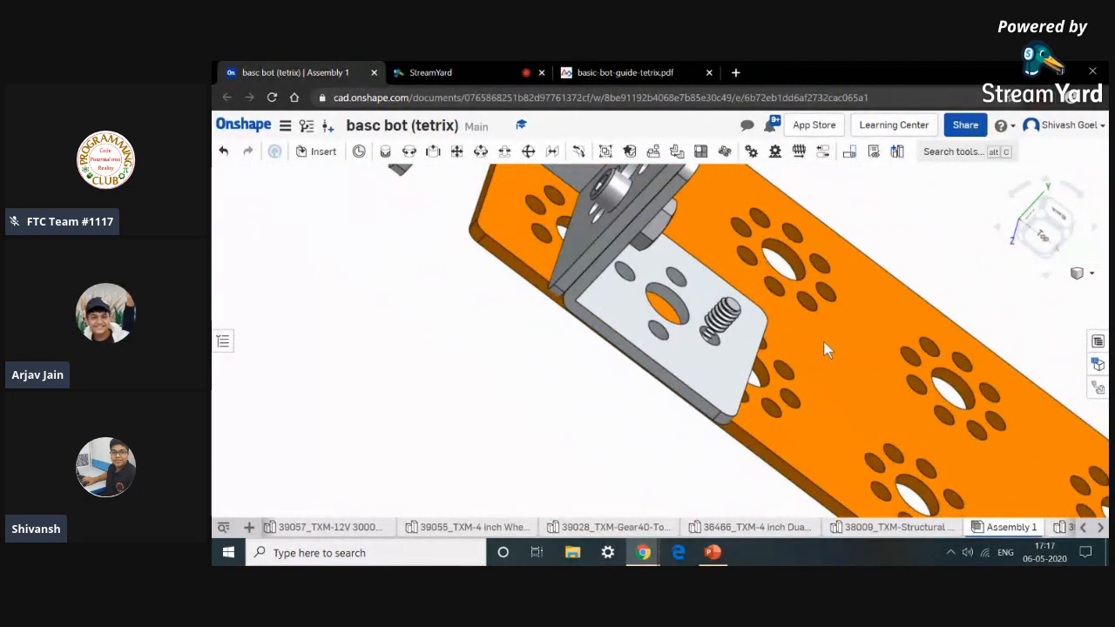
{"action": "scroll", "coordinate": [767, 407], "scroll_direction": "down", "scroll_amount": 5}
{"action": "right_click_drag", "start_coordinate": [742, 448], "coordinate": [702, 329]}
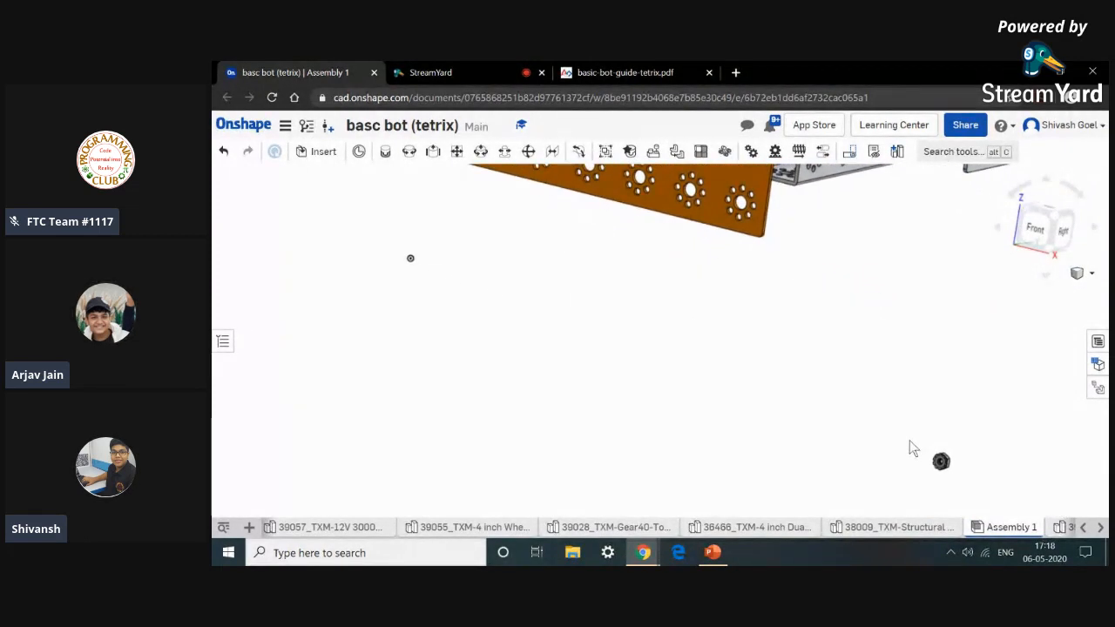
{"action": "left_click_drag", "start_coordinate": [973, 490], "coordinate": [971, 489]}
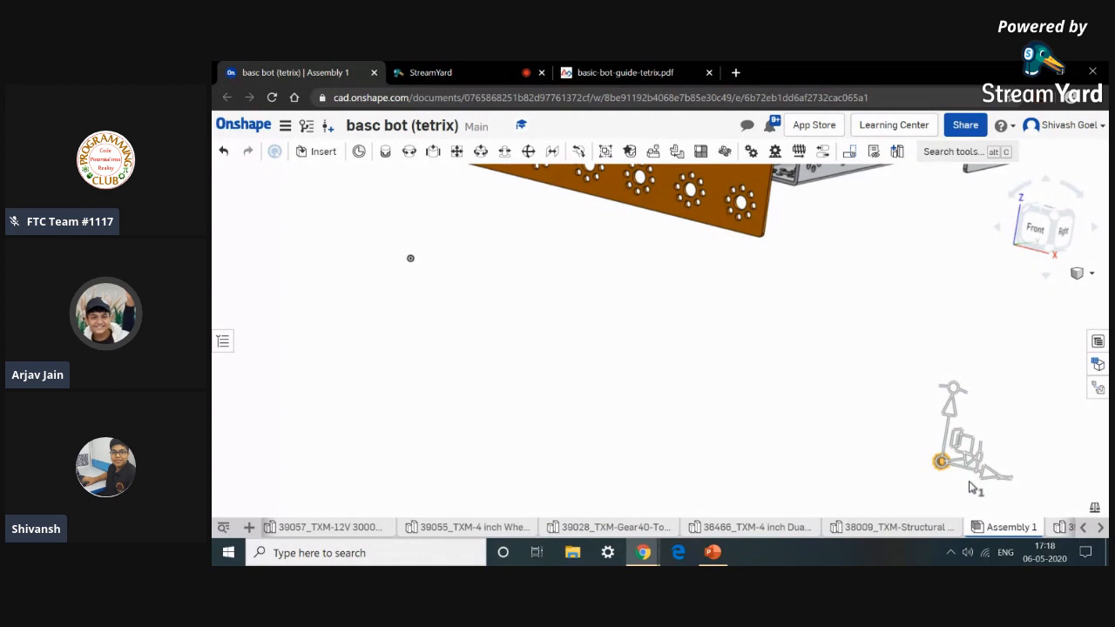
{"action": "right_click", "coordinate": [971, 488]}
{"action": "left_click", "coordinate": [880, 179]}
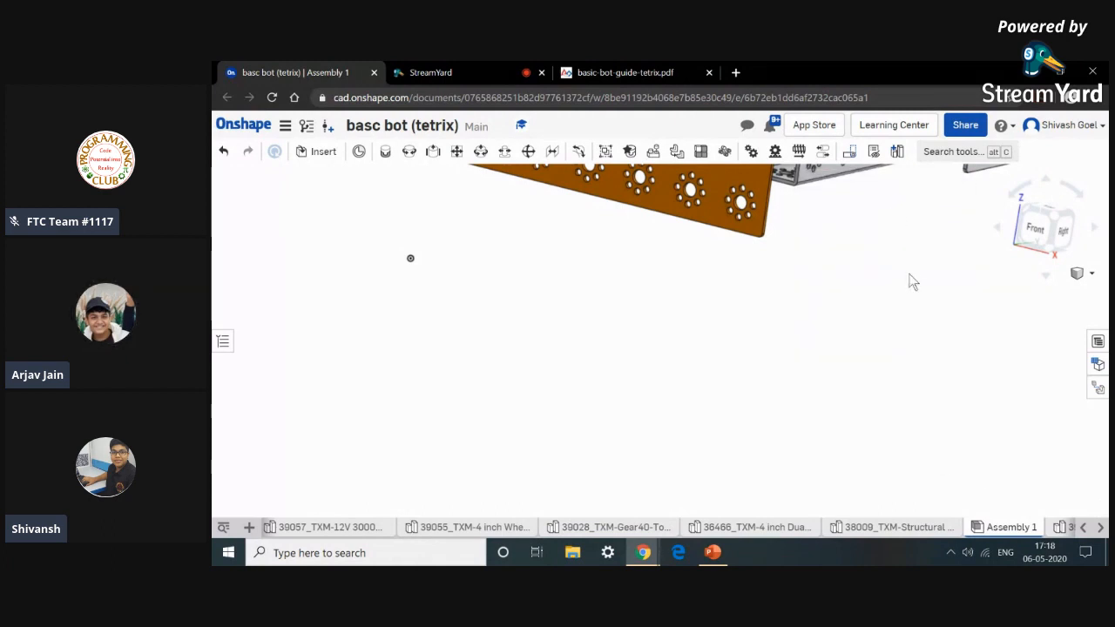
Inspect the assembled frame and structural support plate from several angles.
{"action": "key", "text": "f"}
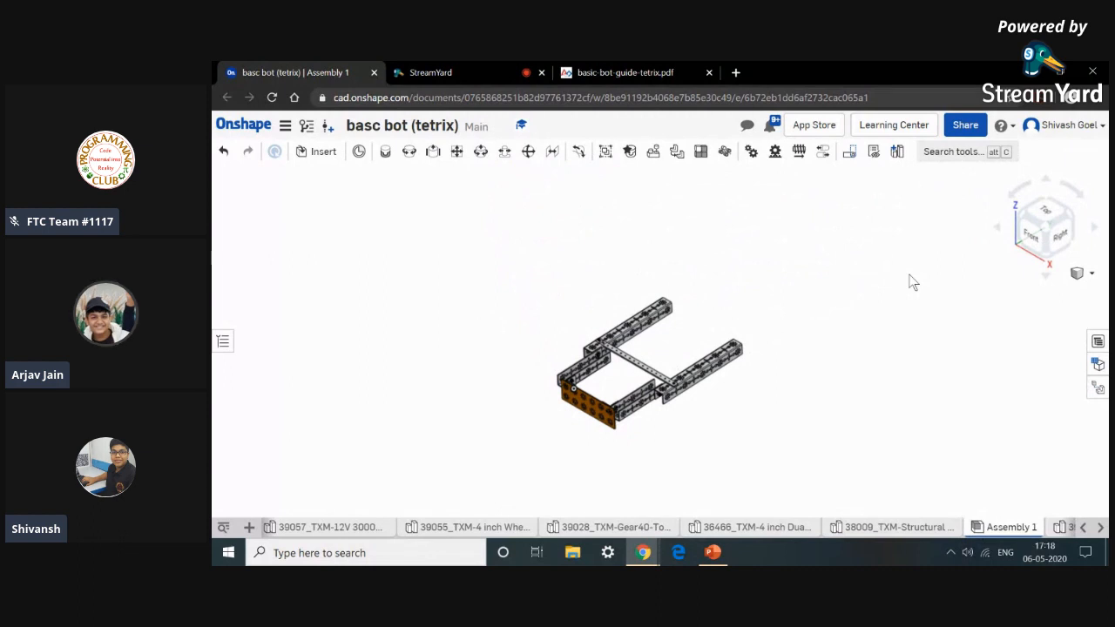
{"action": "scroll", "coordinate": [636, 488], "scroll_direction": "up", "scroll_amount": 3}
{"action": "right_click_drag", "start_coordinate": [637, 486], "coordinate": [671, 456]}
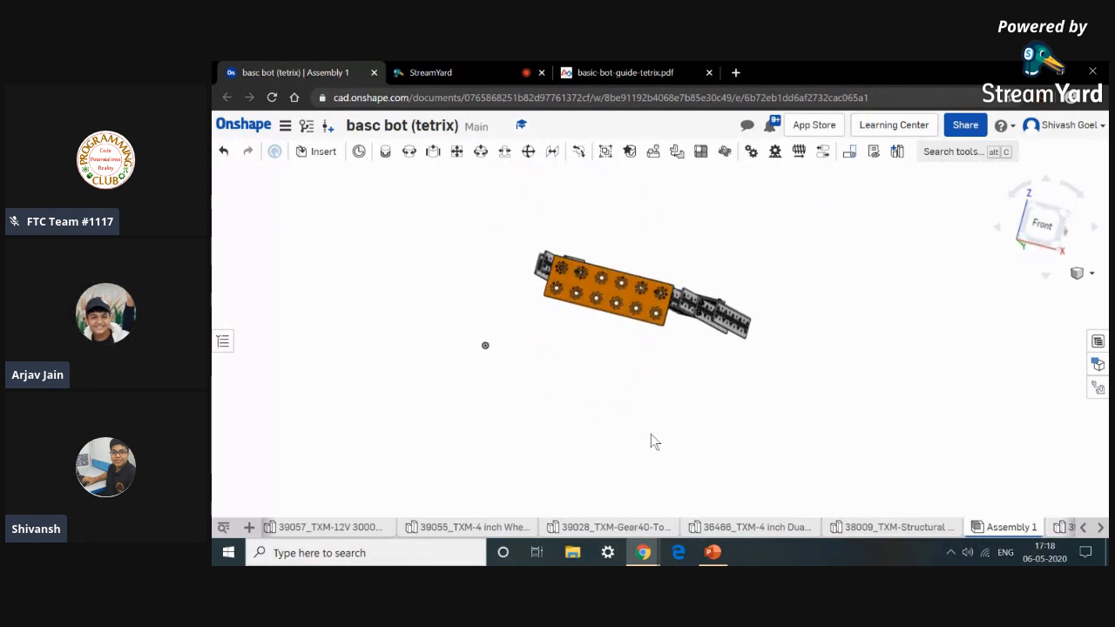
{"action": "scroll", "coordinate": [649, 433], "scroll_direction": "up", "scroll_amount": 3}
{"action": "middle_click_drag", "start_coordinate": [649, 431], "coordinate": [674, 530]}
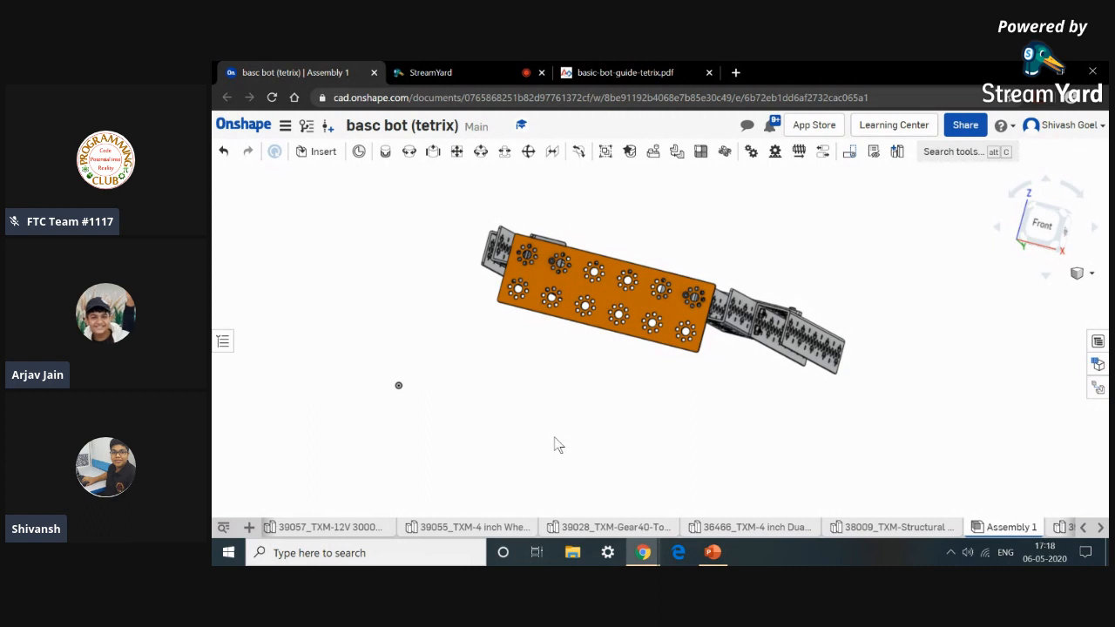
{"action": "right_click_drag", "start_coordinate": [558, 445], "coordinate": [588, 458]}
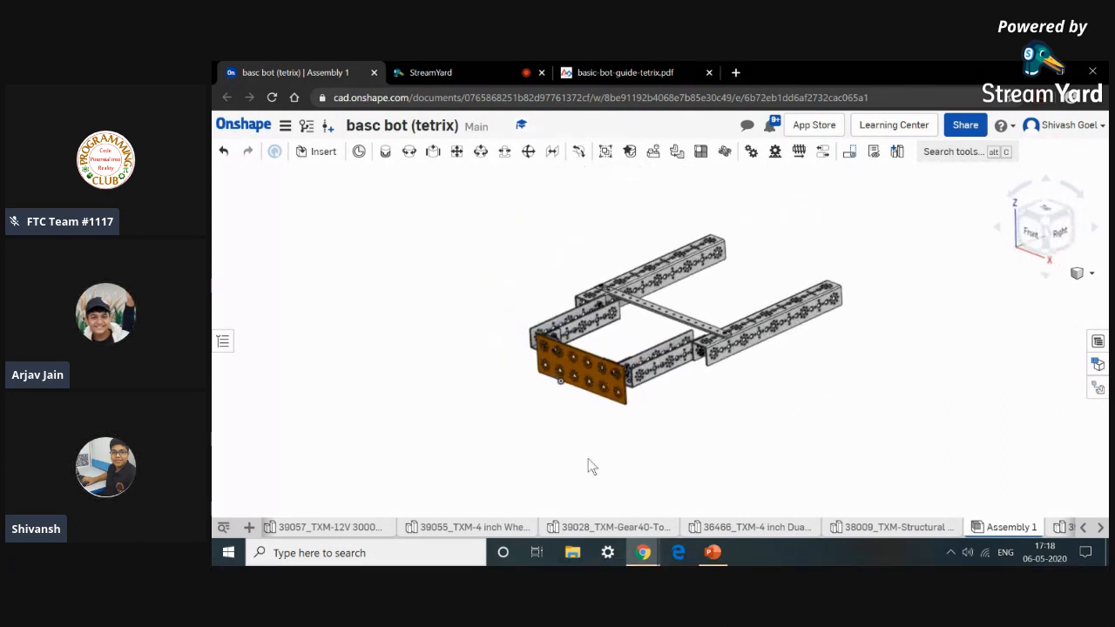
Review the upcoming steps in the guide PDF, ending at Step 6: Build Left Electronics Plate.
{"action": "left_click", "coordinate": [635, 73]}
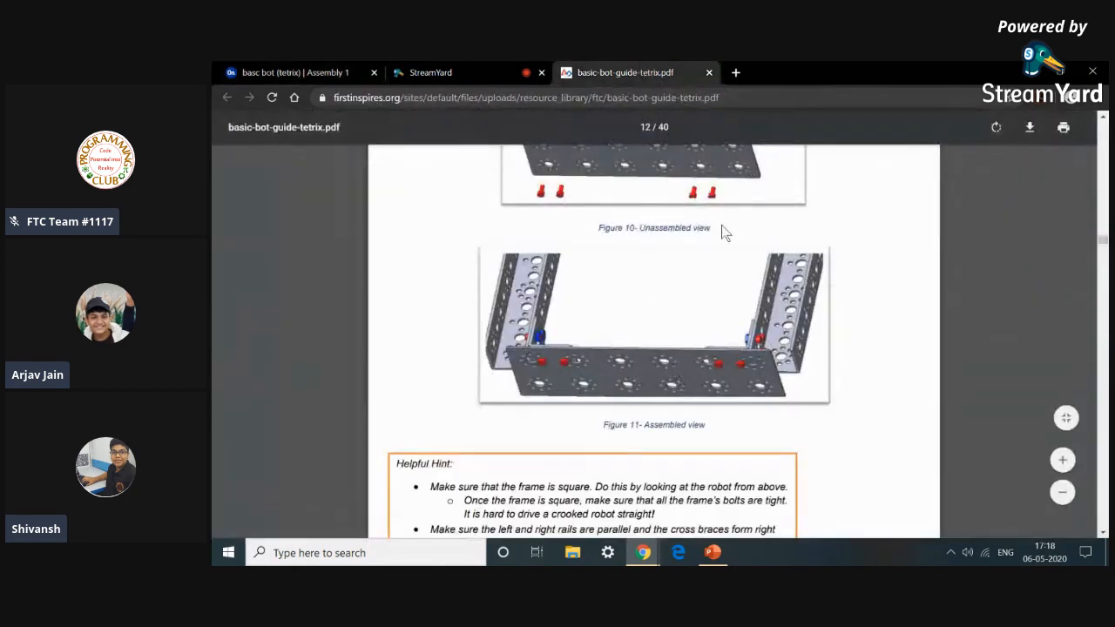
{"action": "scroll", "coordinate": [721, 225], "scroll_direction": "down", "scroll_amount": 4}
{"action": "scroll", "coordinate": [721, 223], "scroll_direction": "up", "scroll_amount": 9}
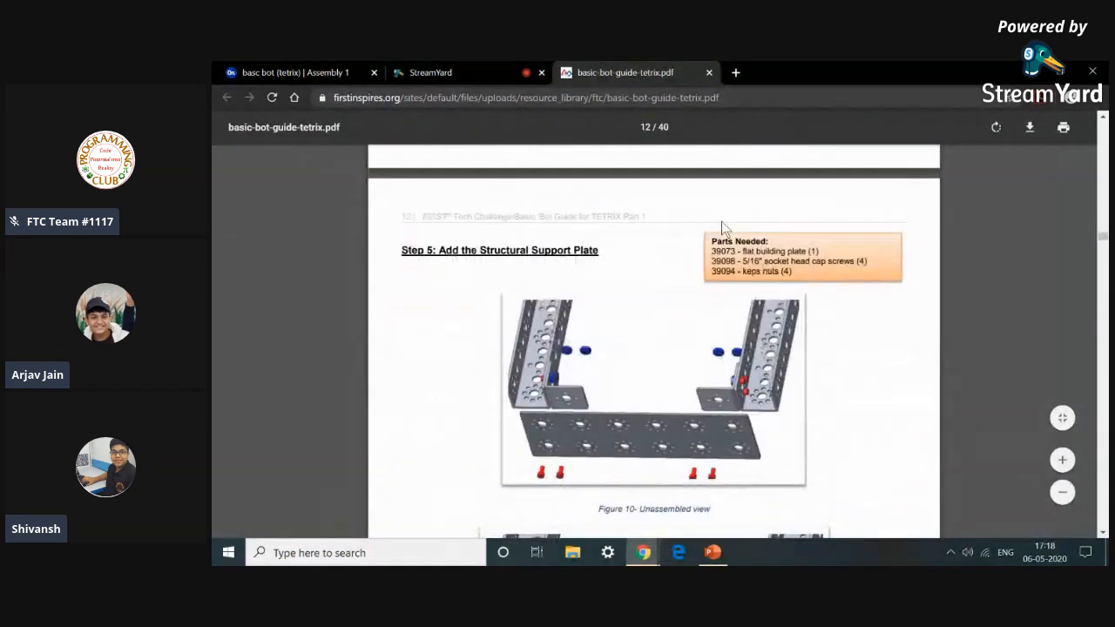
{"action": "scroll", "coordinate": [721, 226], "scroll_direction": "down", "scroll_amount": 7}
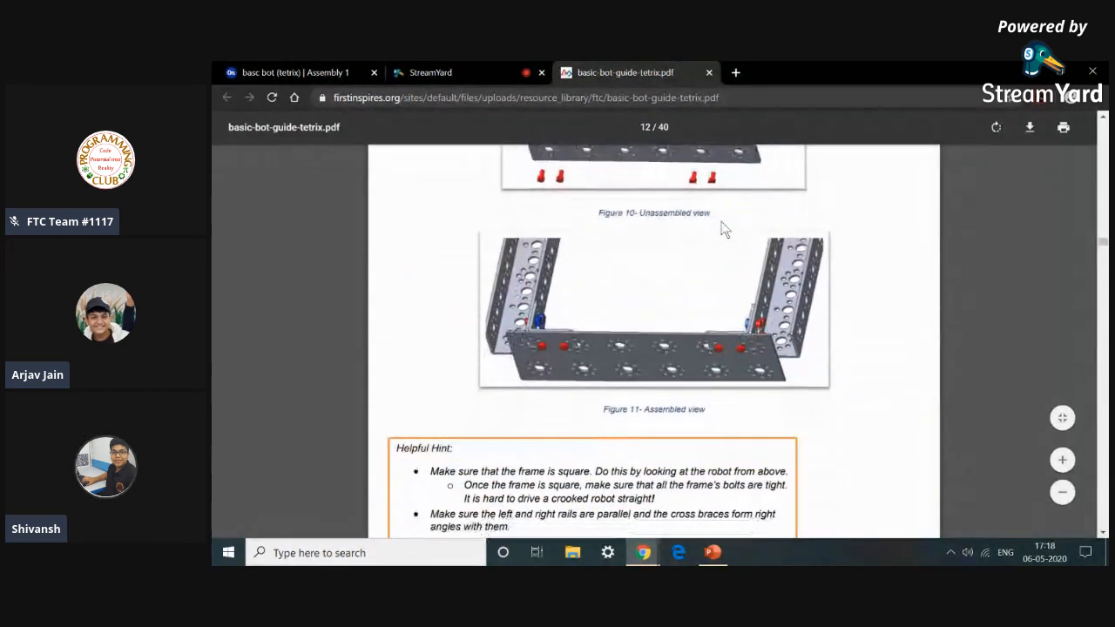
{"action": "scroll", "coordinate": [721, 225], "scroll_direction": "down", "scroll_amount": 1}
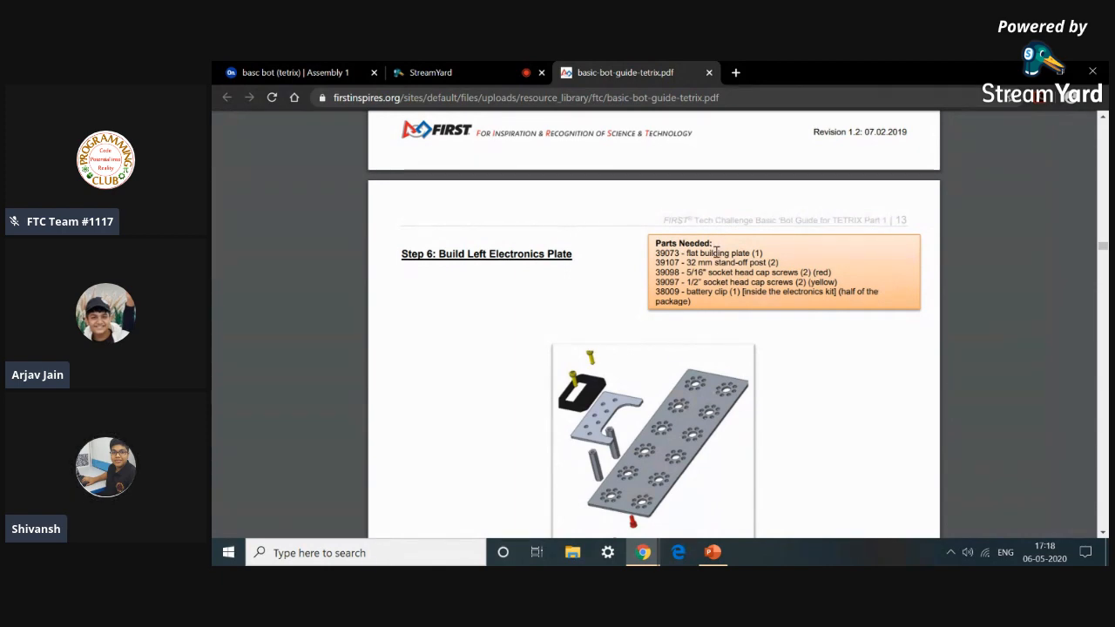
{"action": "scroll", "coordinate": [751, 406], "scroll_direction": "down", "scroll_amount": 10}
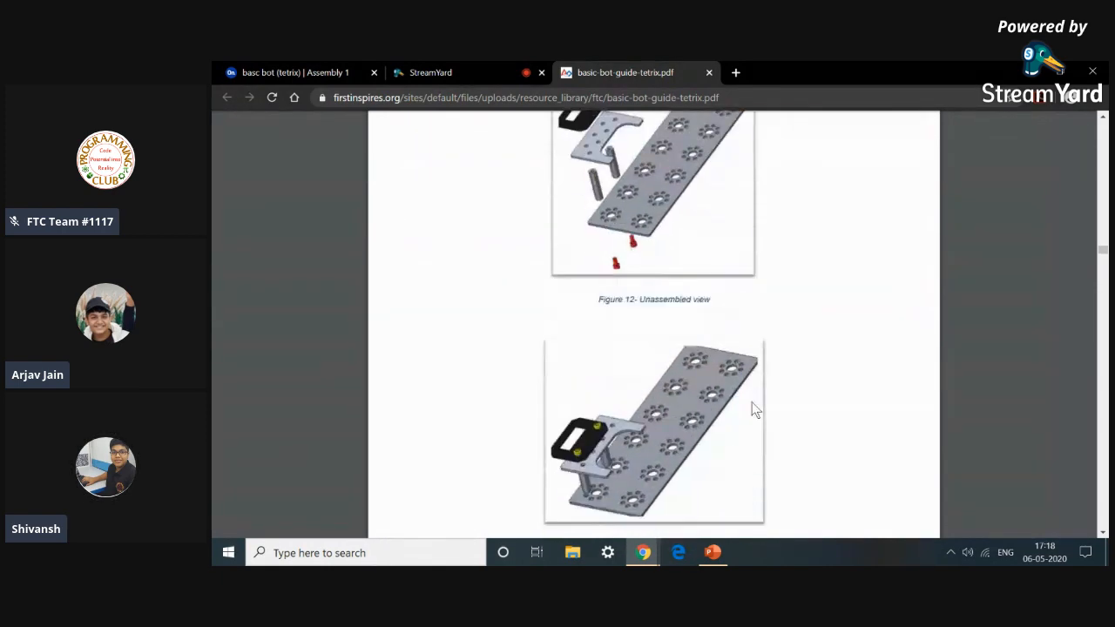
{"action": "scroll", "coordinate": [755, 410], "scroll_direction": "down", "scroll_amount": 10}
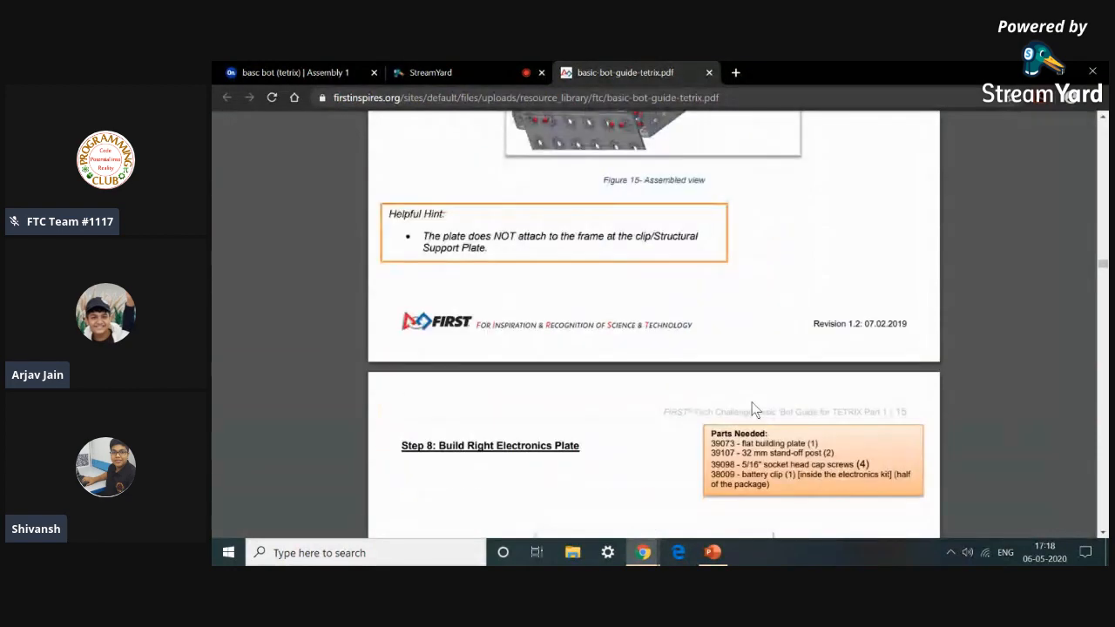
{"action": "scroll", "coordinate": [755, 410], "scroll_direction": "down", "scroll_amount": 10}
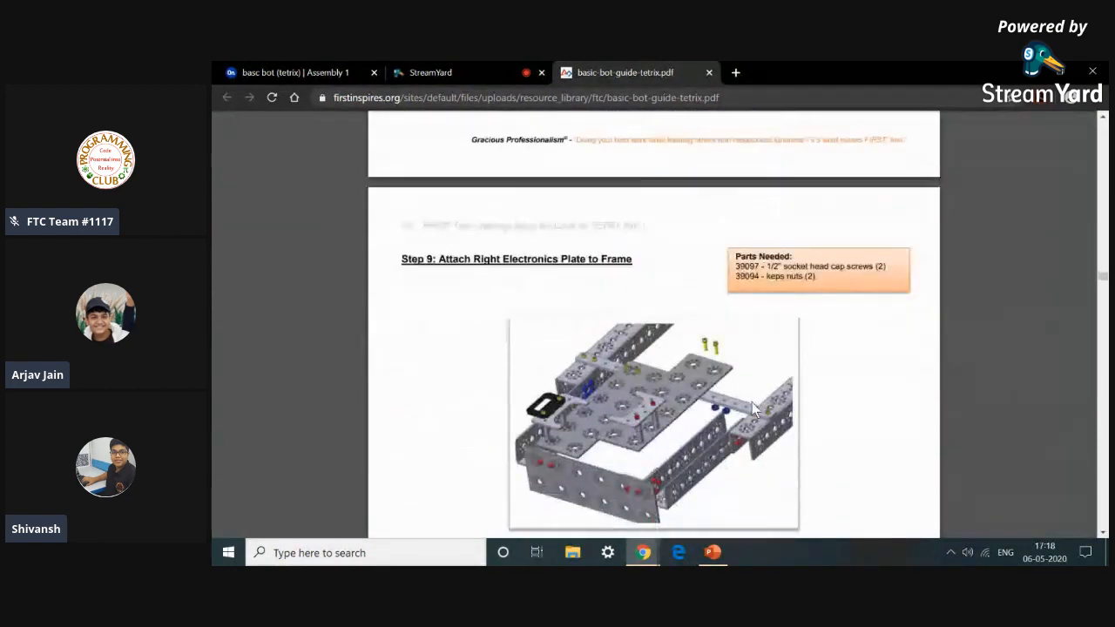
{"action": "scroll", "coordinate": [755, 409], "scroll_direction": "down", "scroll_amount": 5}
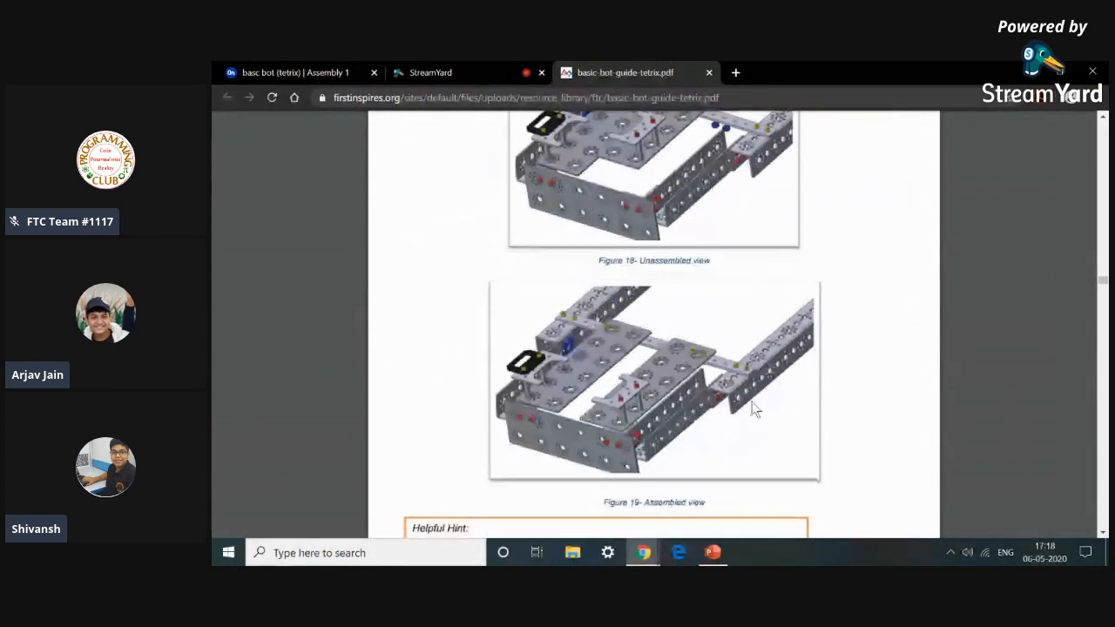
{"action": "scroll", "coordinate": [751, 401], "scroll_direction": "up", "scroll_amount": 20}
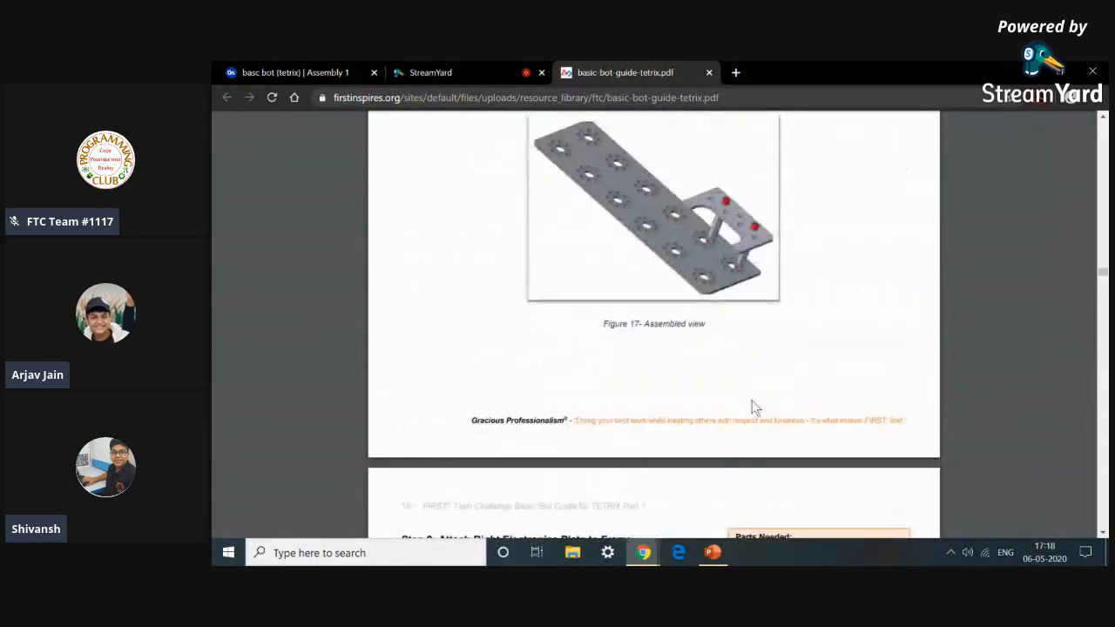
{"action": "scroll", "coordinate": [752, 400], "scroll_direction": "up", "scroll_amount": 20}
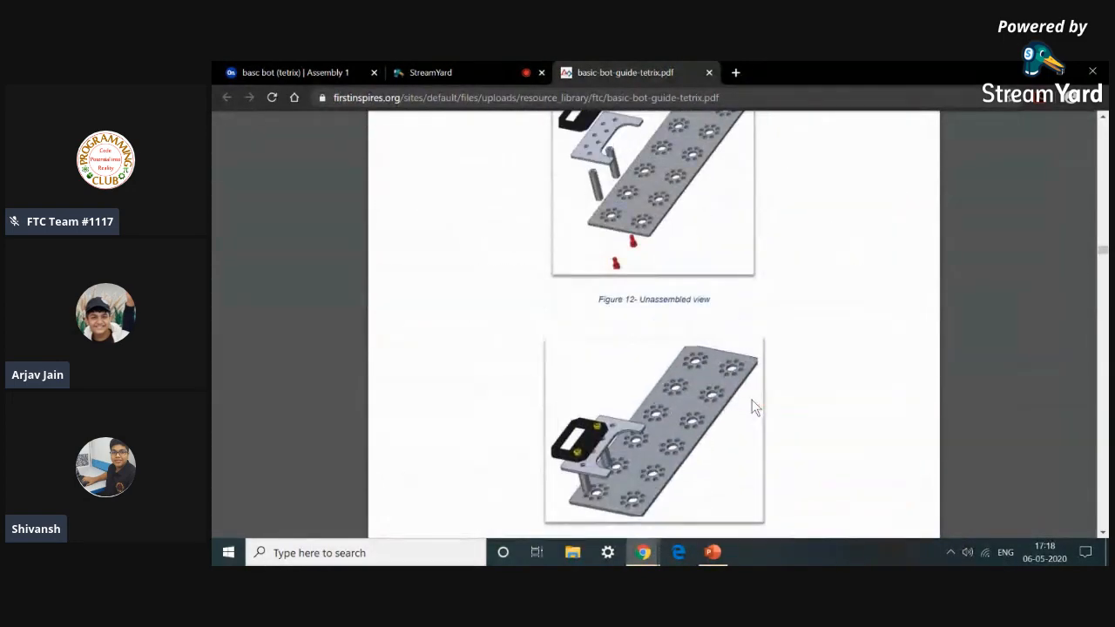
{"action": "scroll", "coordinate": [751, 399], "scroll_direction": "up", "scroll_amount": 1}
{"action": "scroll", "coordinate": [752, 399], "scroll_direction": "down", "scroll_amount": 3}
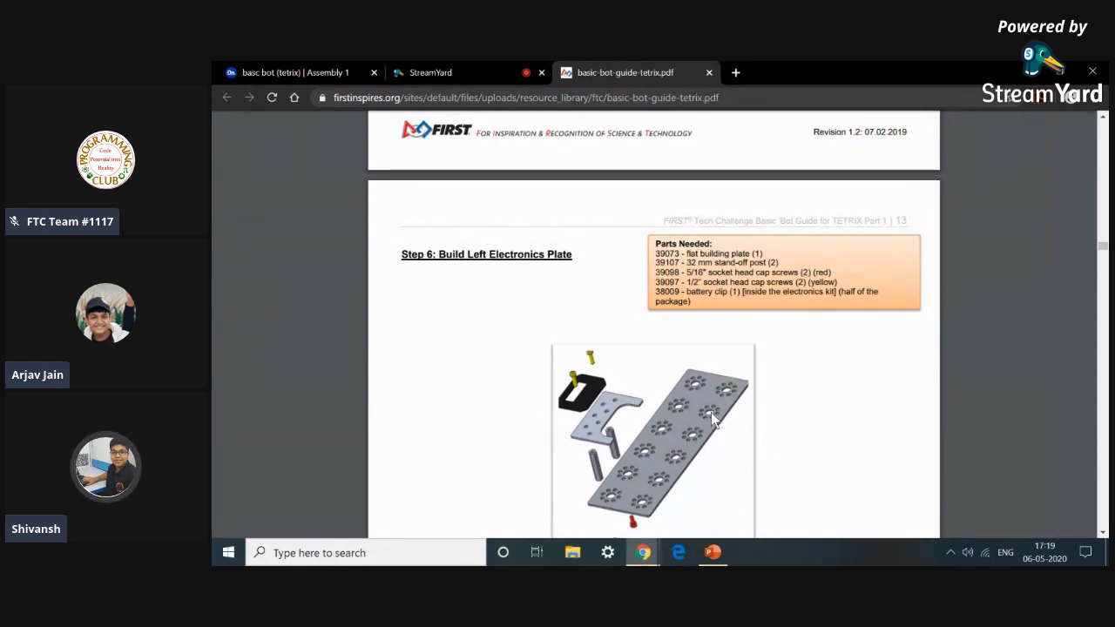
Insert a 39073 TXM-FlatBuildingPlates part into the assembly.
{"action": "left_click_drag", "start_coordinate": [686, 262], "coordinate": [701, 286]}
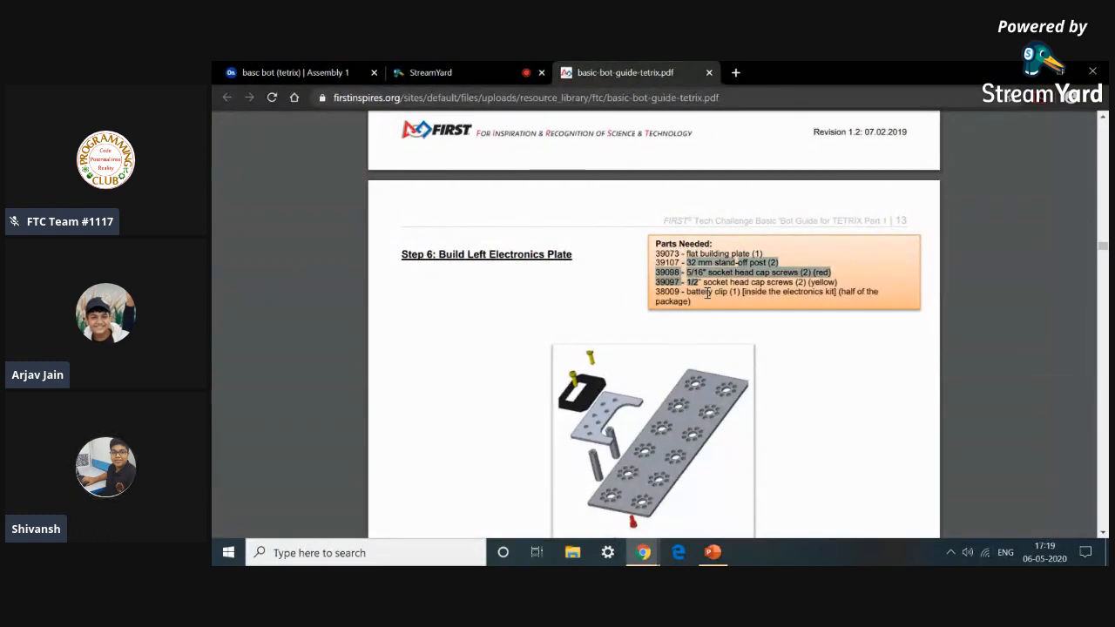
{"action": "left_click", "coordinate": [782, 338]}
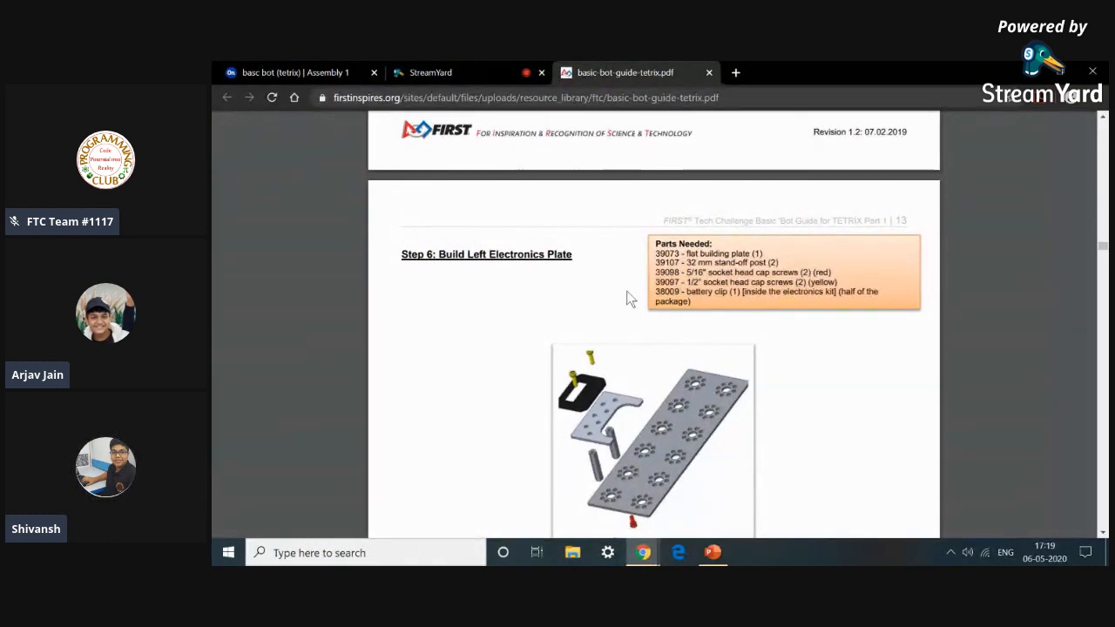
{"action": "left_click", "coordinate": [301, 73]}
{"action": "left_click", "coordinate": [305, 124]}
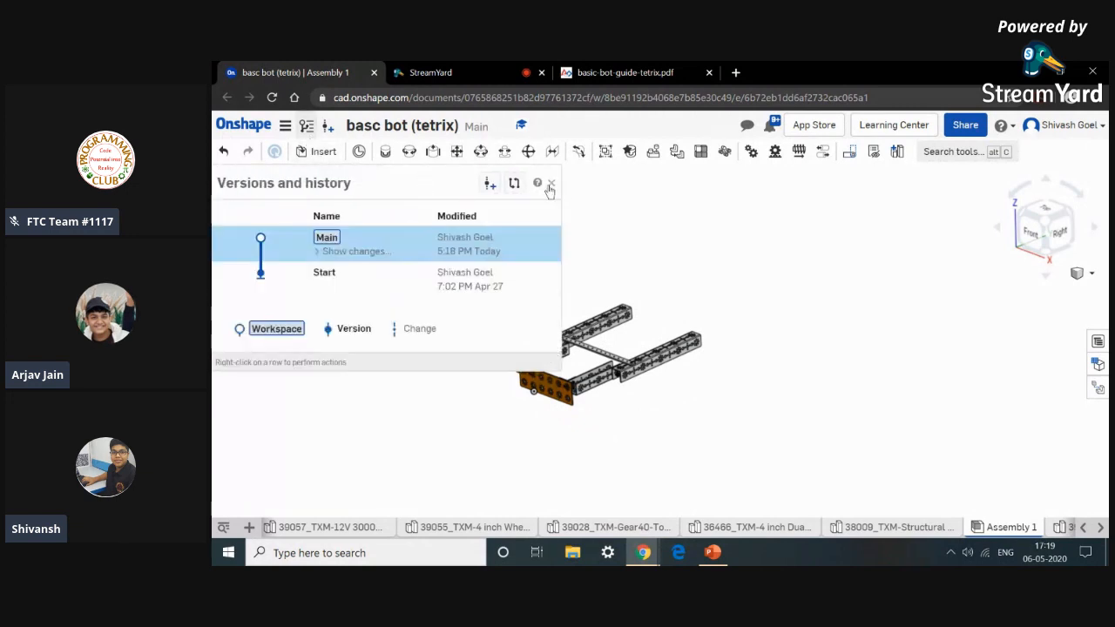
{"action": "left_click", "coordinate": [552, 184]}
{"action": "left_click", "coordinate": [333, 154]}
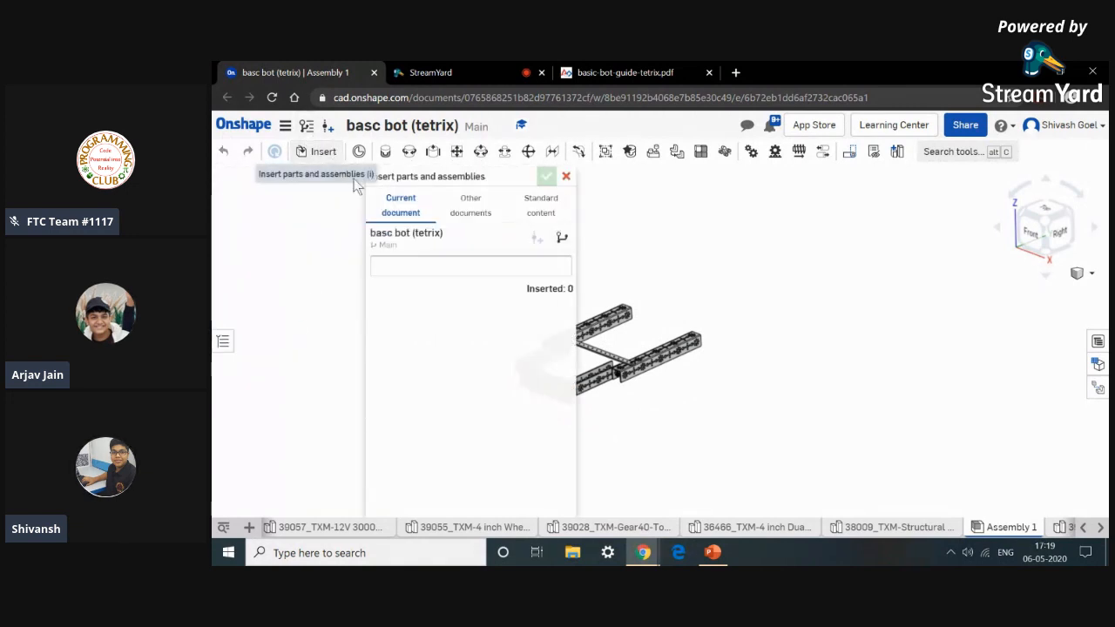
{"action": "scroll", "coordinate": [457, 357], "scroll_direction": "down", "scroll_amount": 3}
{"action": "scroll", "coordinate": [458, 374], "scroll_direction": "down", "scroll_amount": 5}
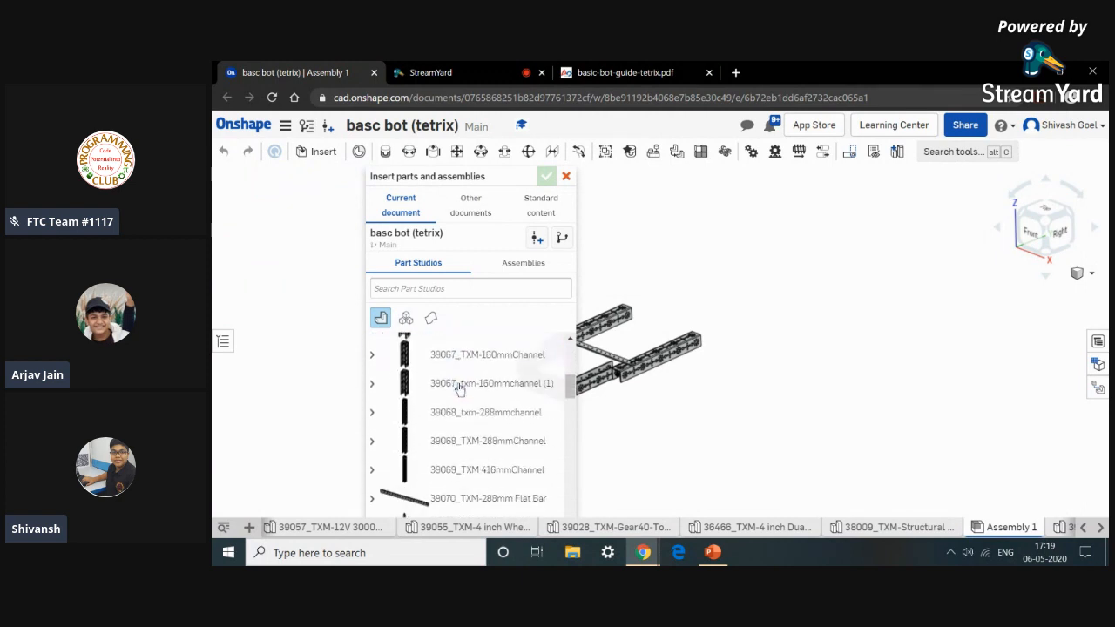
{"action": "left_click_drag", "start_coordinate": [460, 398], "coordinate": [772, 453]}
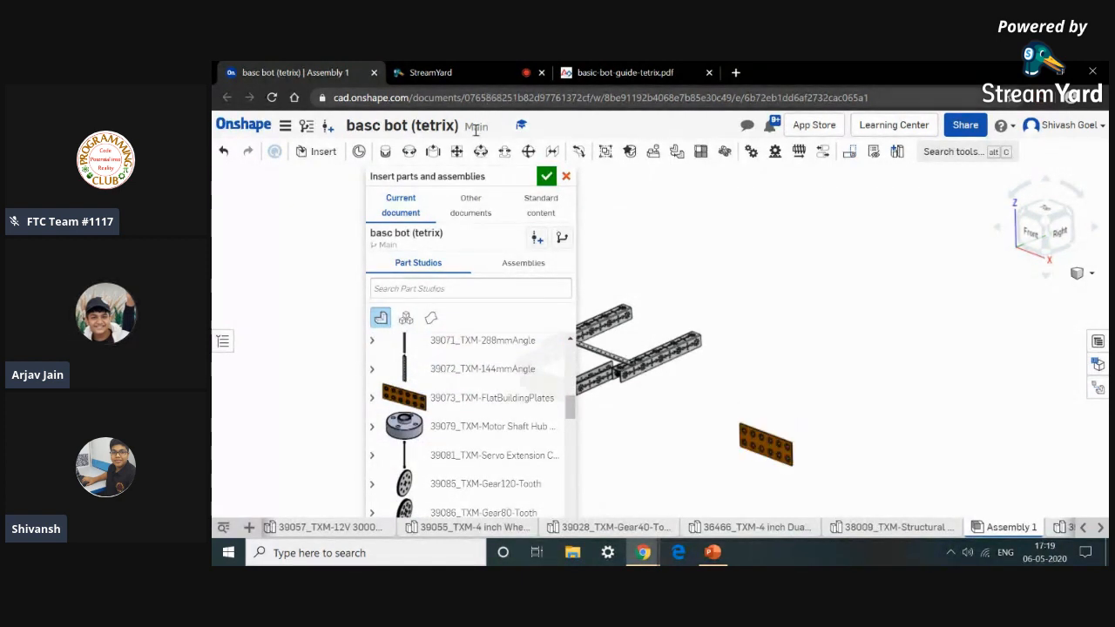
Search the part studios for part 39107 from the guide and insert the 32 mm stand-off post.
{"action": "left_click", "coordinate": [595, 70]}
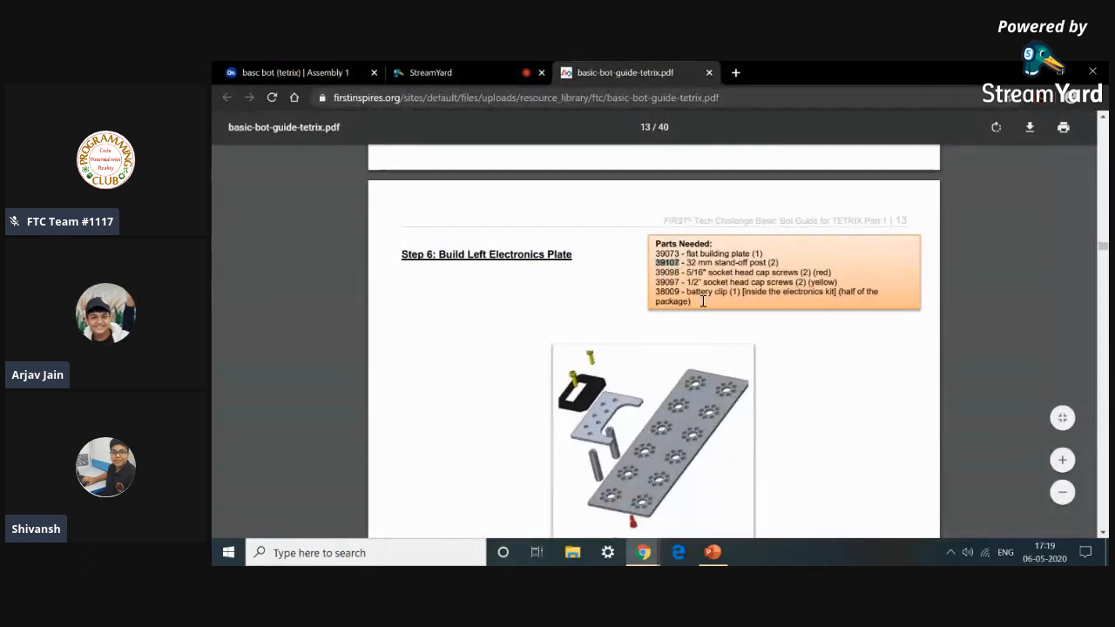
{"action": "left_click", "coordinate": [334, 70]}
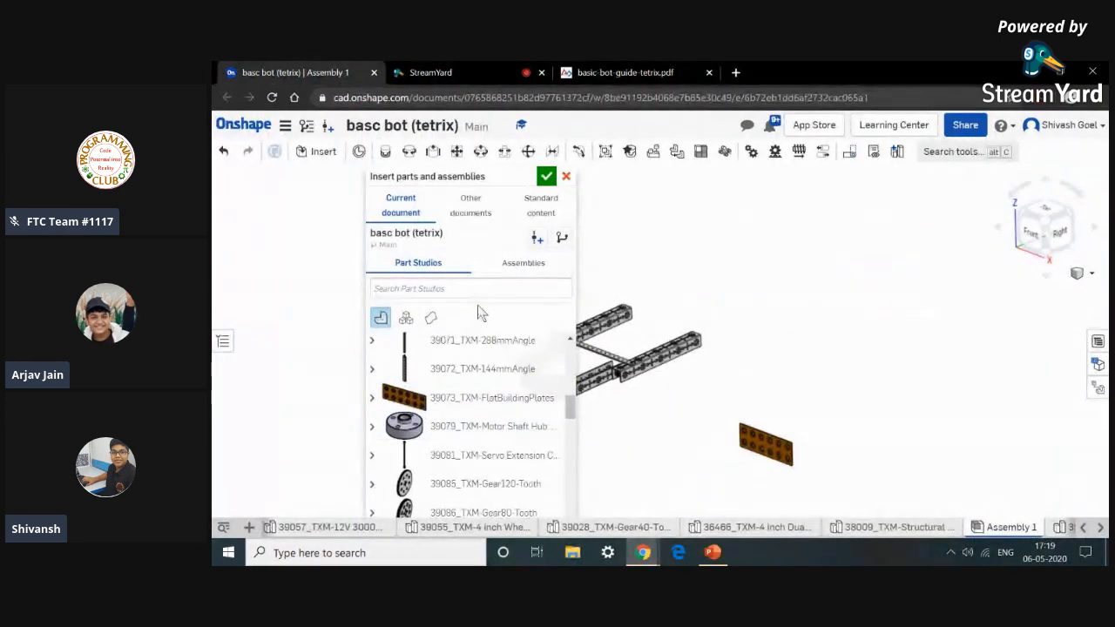
{"action": "type", "text": "39107"}
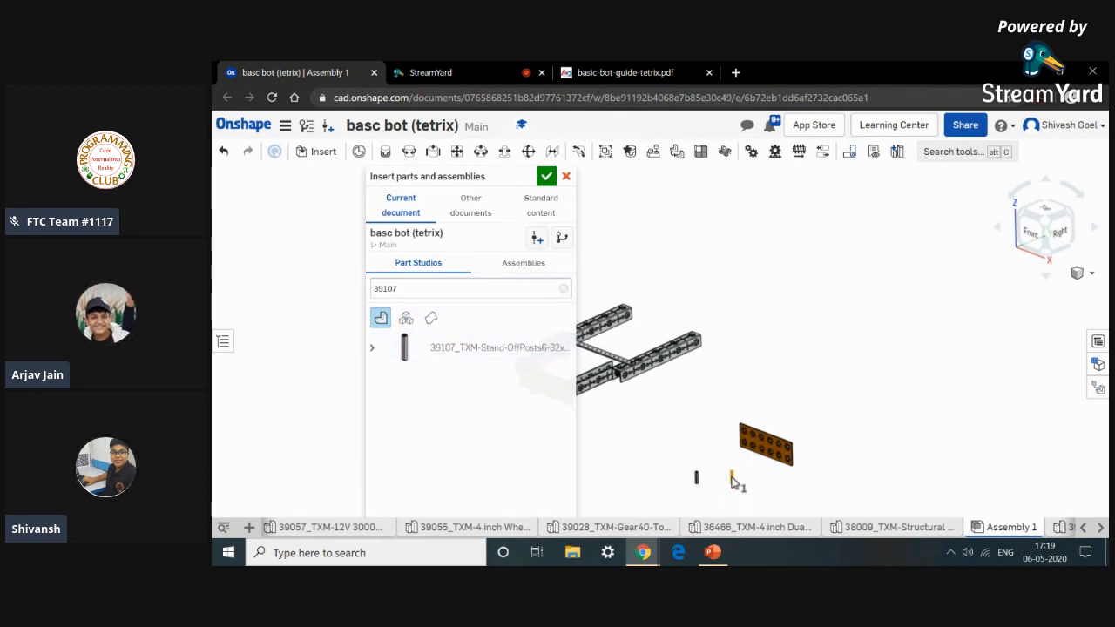
{"action": "left_click", "coordinate": [586, 77]}
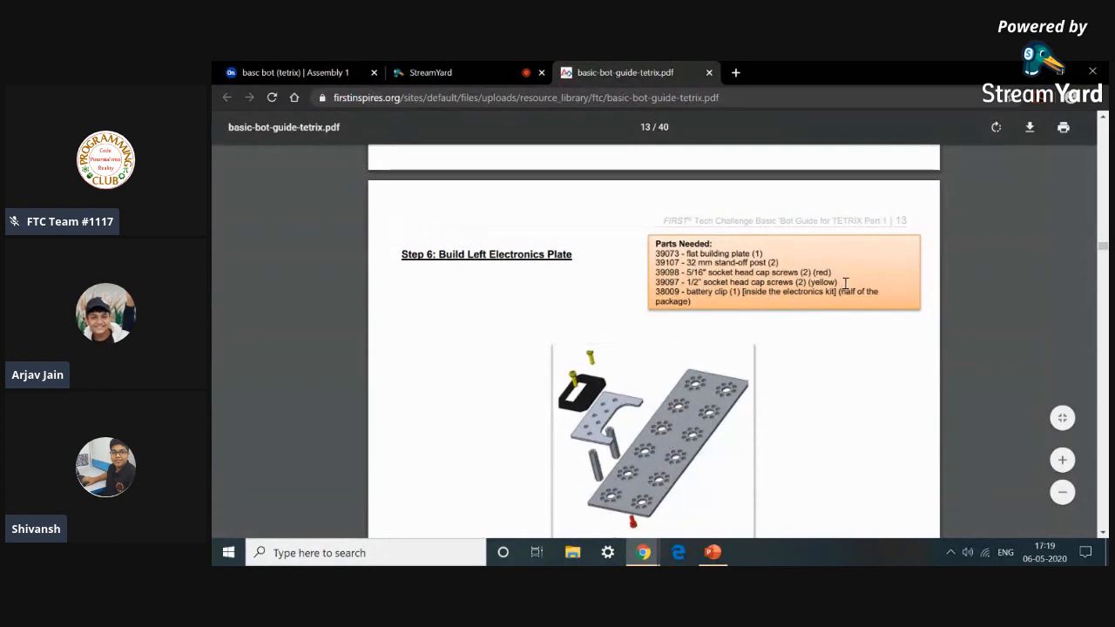
Insert the 38009 structural mount (battery clip) and the socket head cap screws into the assembly.
{"action": "left_click", "coordinate": [348, 73]}
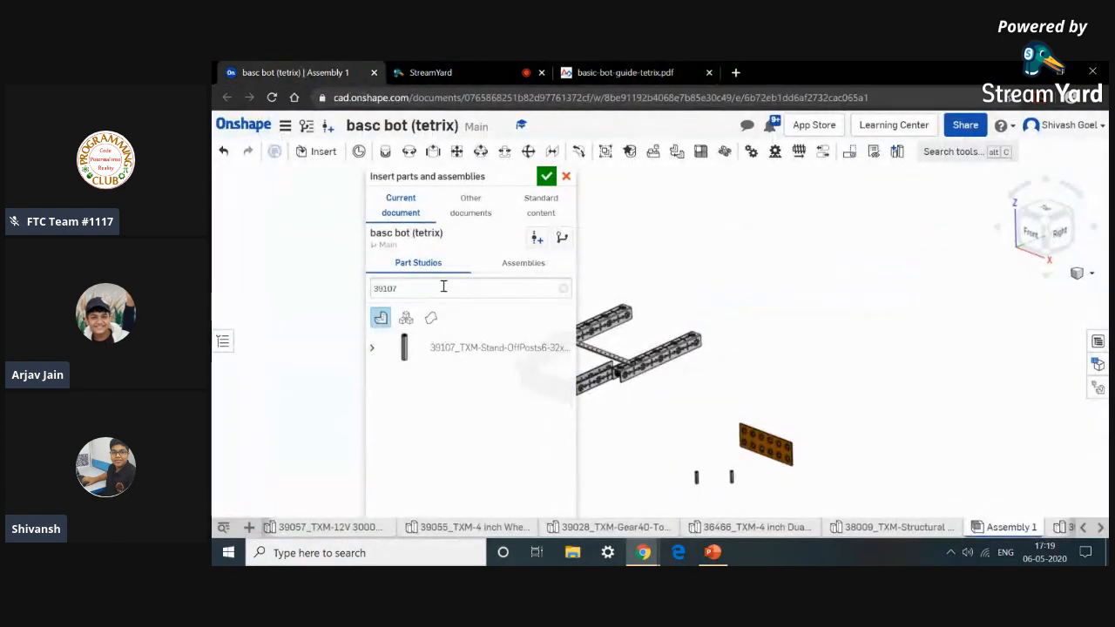
{"action": "left_click", "coordinate": [566, 288]}
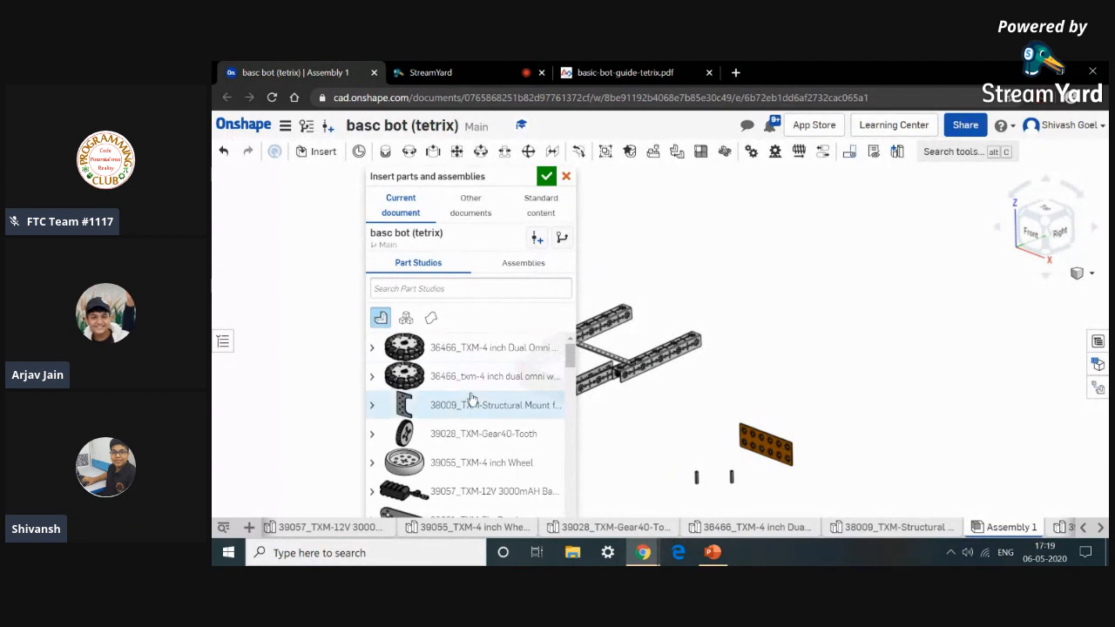
{"action": "left_click", "coordinate": [551, 447]}
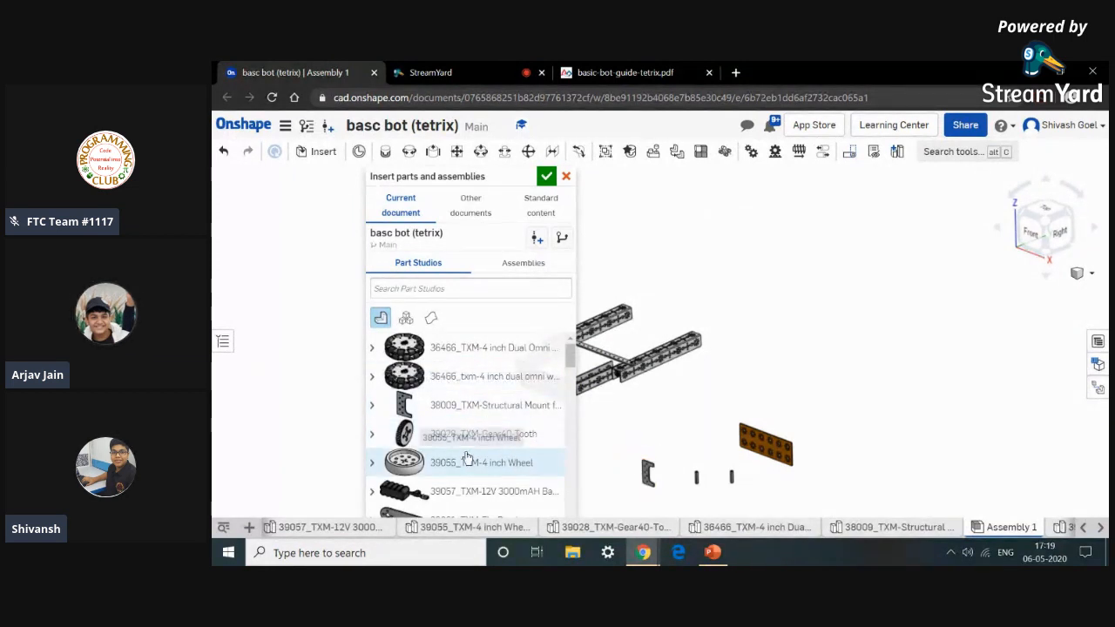
{"action": "scroll", "coordinate": [465, 460], "scroll_direction": "down", "scroll_amount": 5}
{"action": "scroll", "coordinate": [466, 458], "scroll_direction": "down", "scroll_amount": 6}
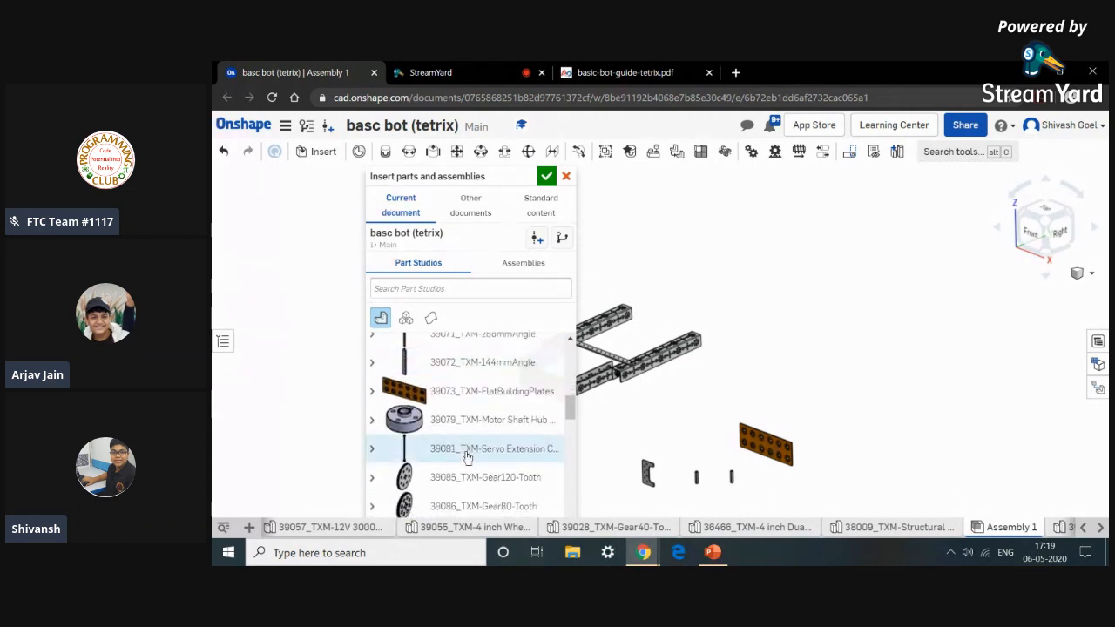
{"action": "scroll", "coordinate": [465, 366], "scroll_direction": "down", "scroll_amount": 2}
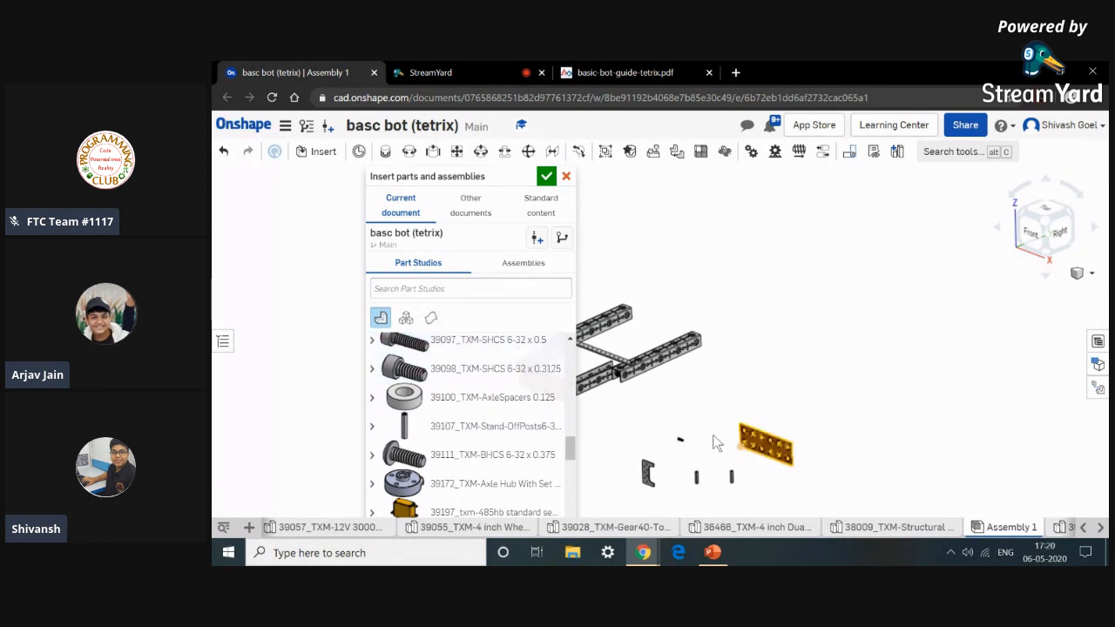
{"action": "left_click", "coordinate": [546, 179]}
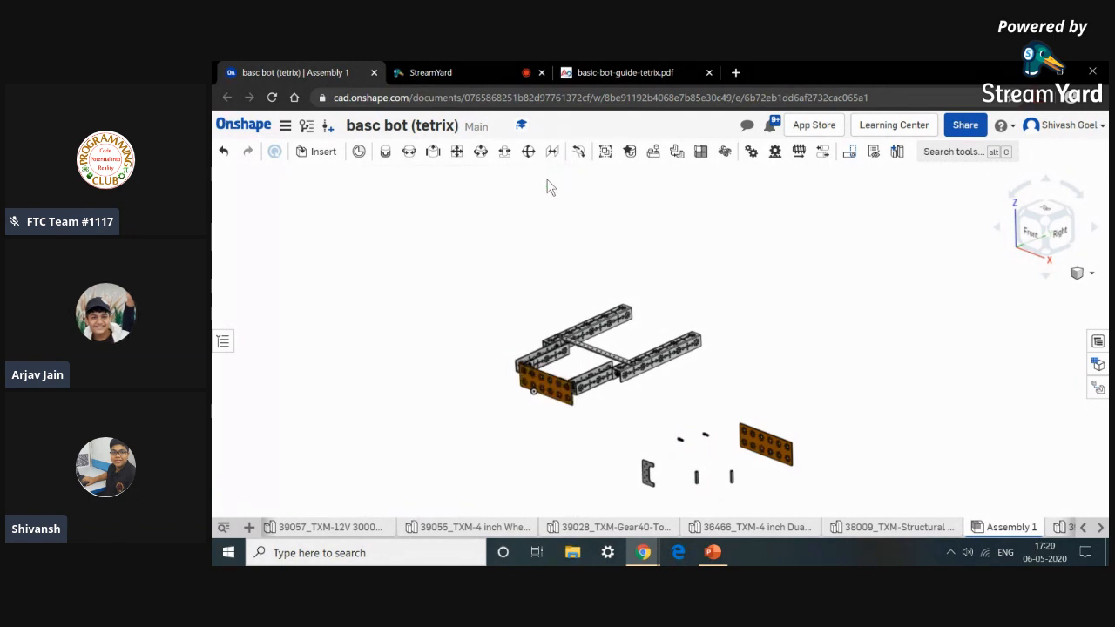
Review the Step 6 parts list and the unassembled view of the left electronics plate in the guide.
{"action": "left_click", "coordinate": [639, 72]}
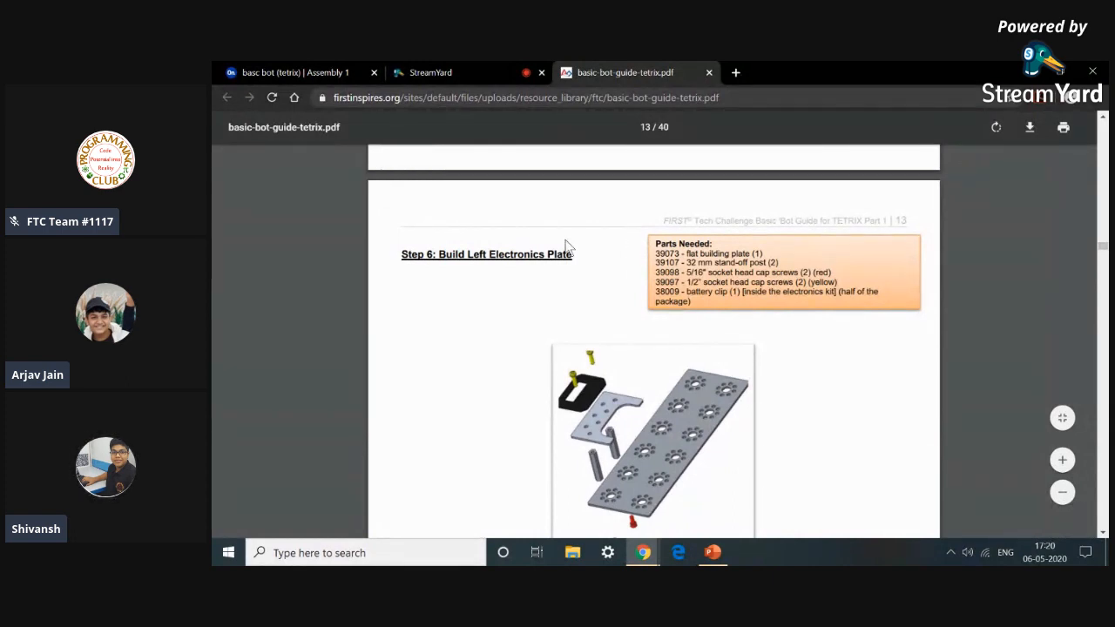
{"action": "left_click", "coordinate": [296, 72]}
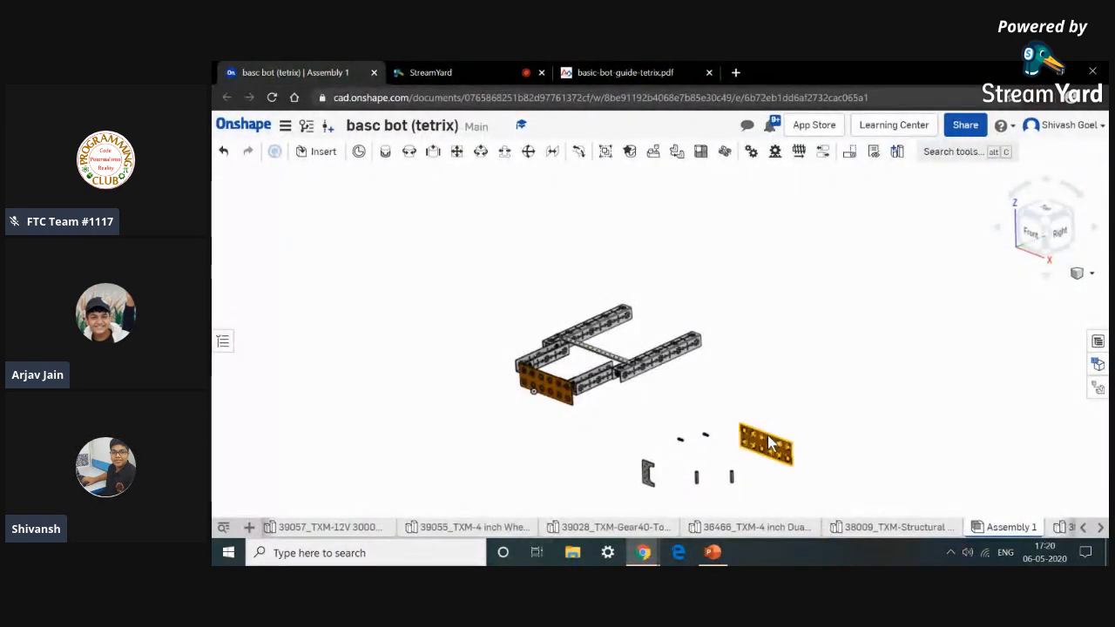
{"action": "left_click", "coordinate": [625, 72]}
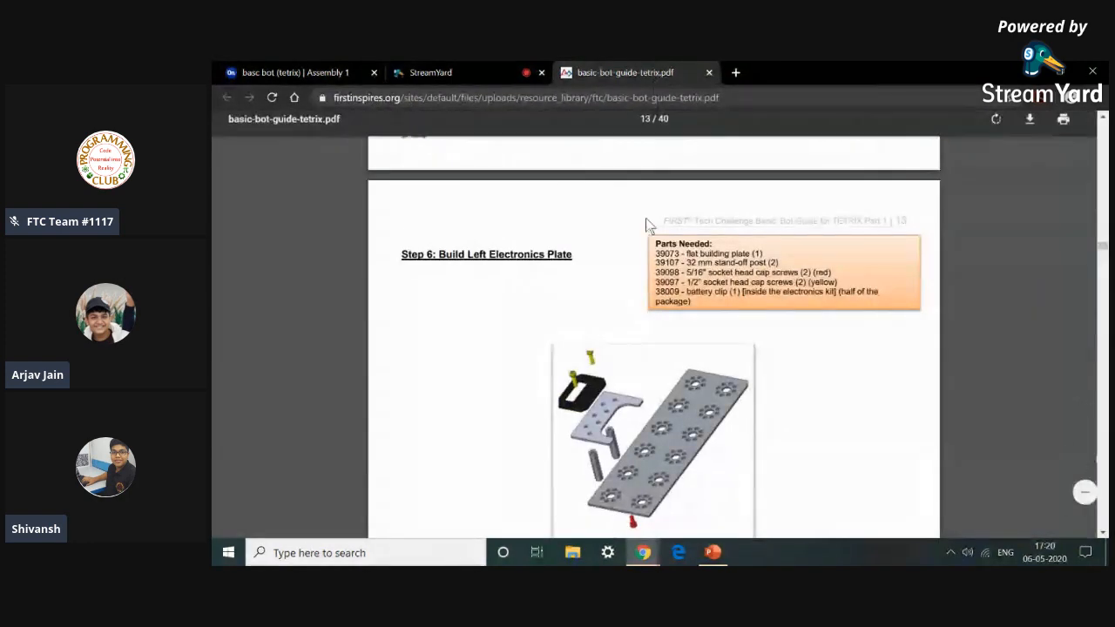
{"action": "left_click", "coordinate": [228, 69]}
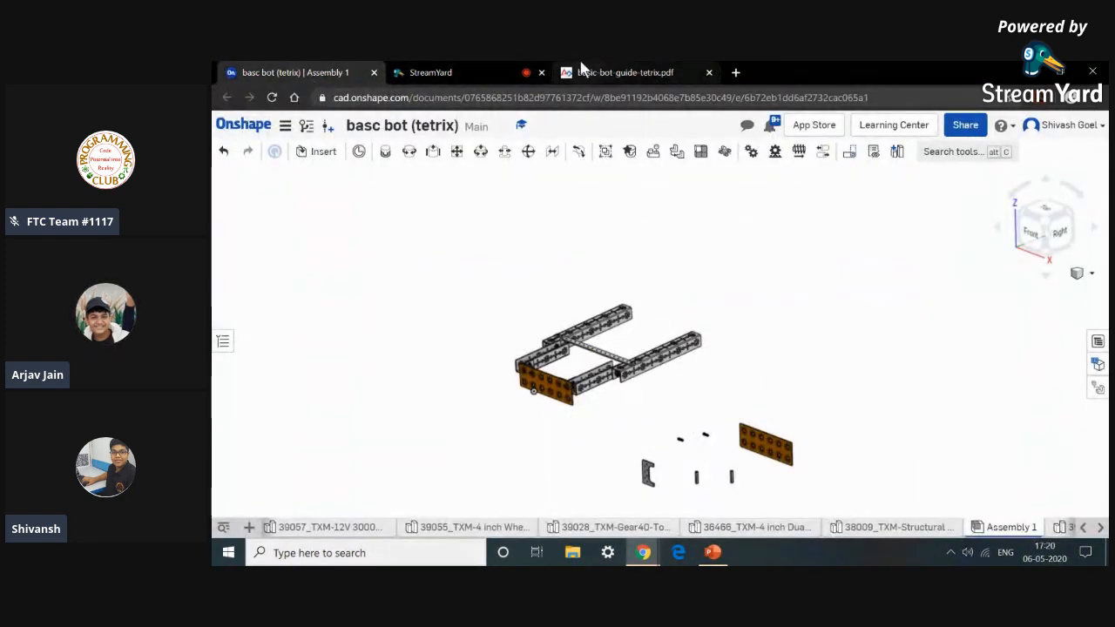
{"action": "left_click", "coordinate": [587, 72]}
{"action": "scroll", "coordinate": [657, 457], "scroll_direction": "down", "scroll_amount": 5}
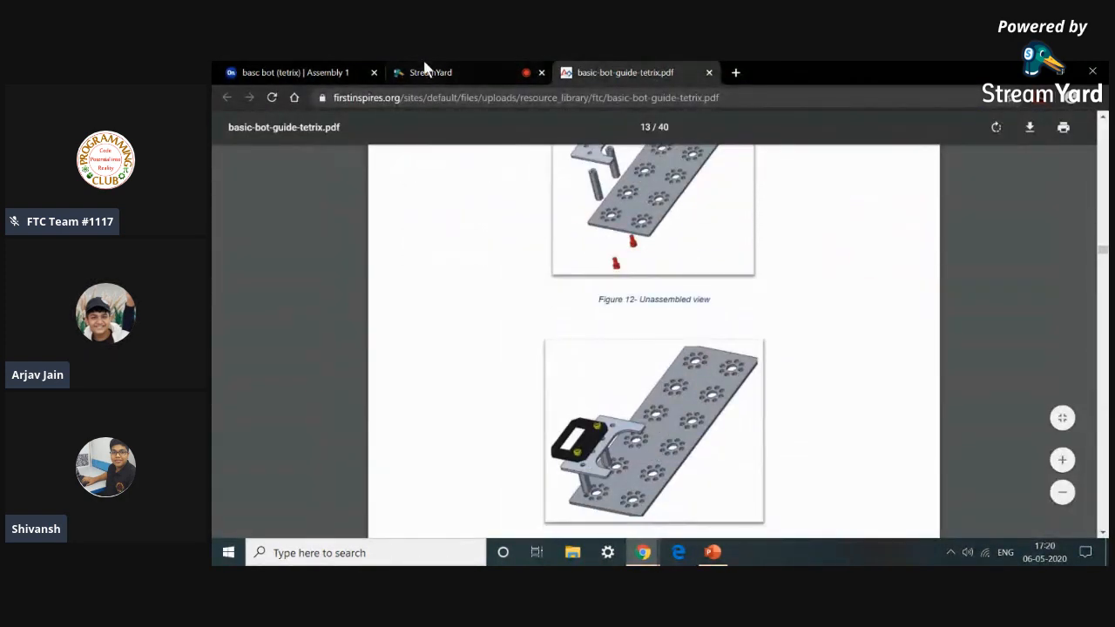
{"action": "left_click", "coordinate": [276, 73]}
Fasten the first 32 mm stand-off post into a hole near the end of the flat building plate.
{"action": "right_click_drag", "start_coordinate": [784, 492], "coordinate": [793, 450]}
{"action": "scroll", "coordinate": [788, 408], "scroll_direction": "up", "scroll_amount": 3}
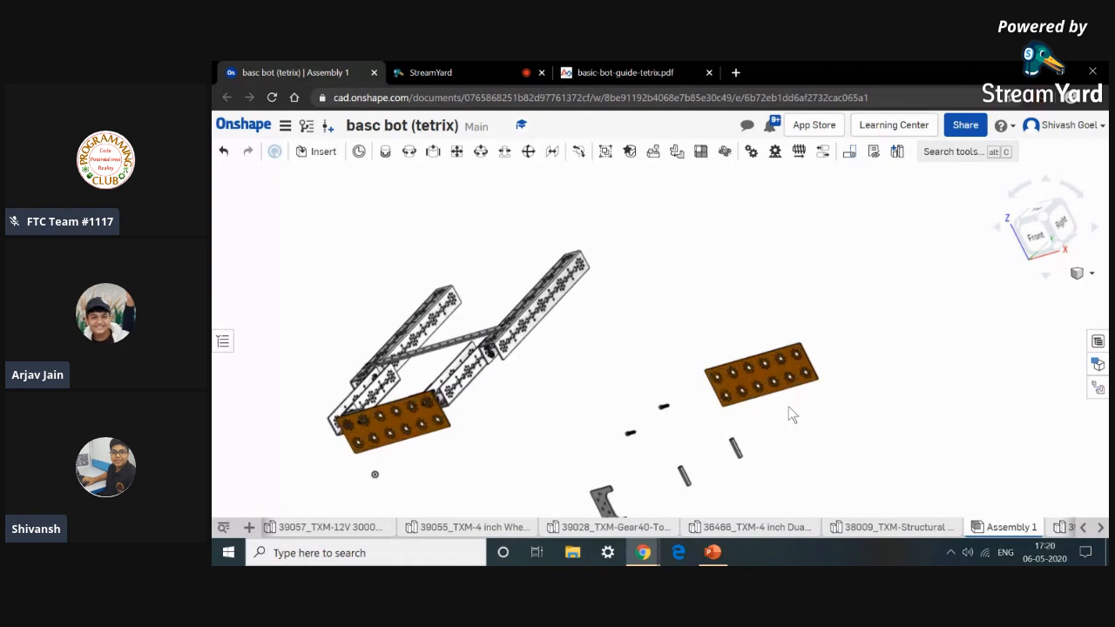
{"action": "left_click", "coordinate": [385, 151]}
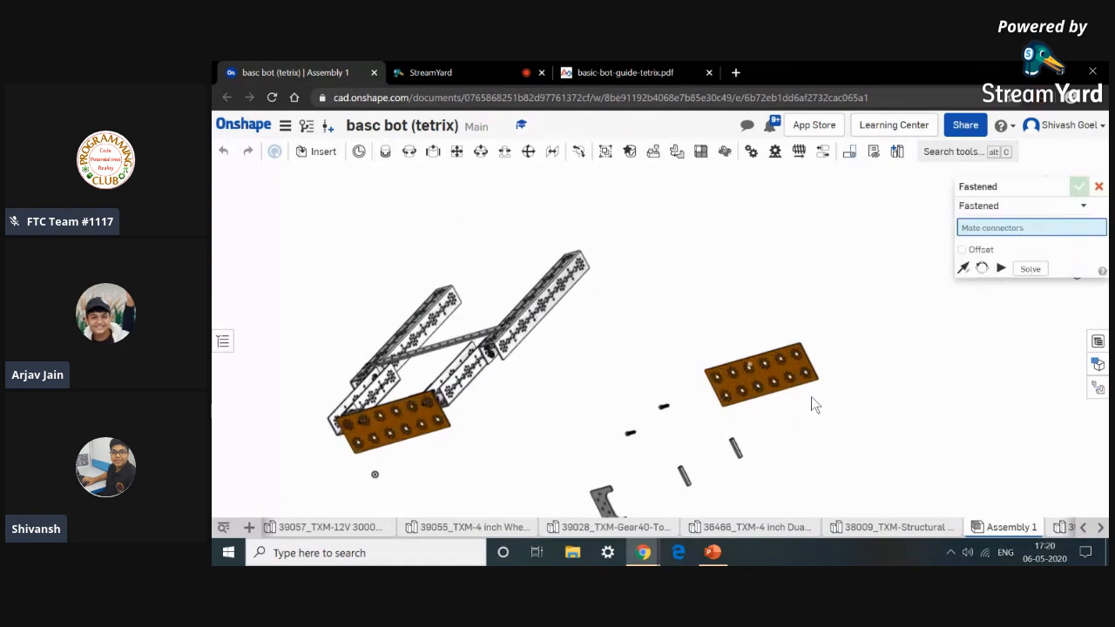
{"action": "scroll", "coordinate": [803, 386], "scroll_direction": "up", "scroll_amount": 5}
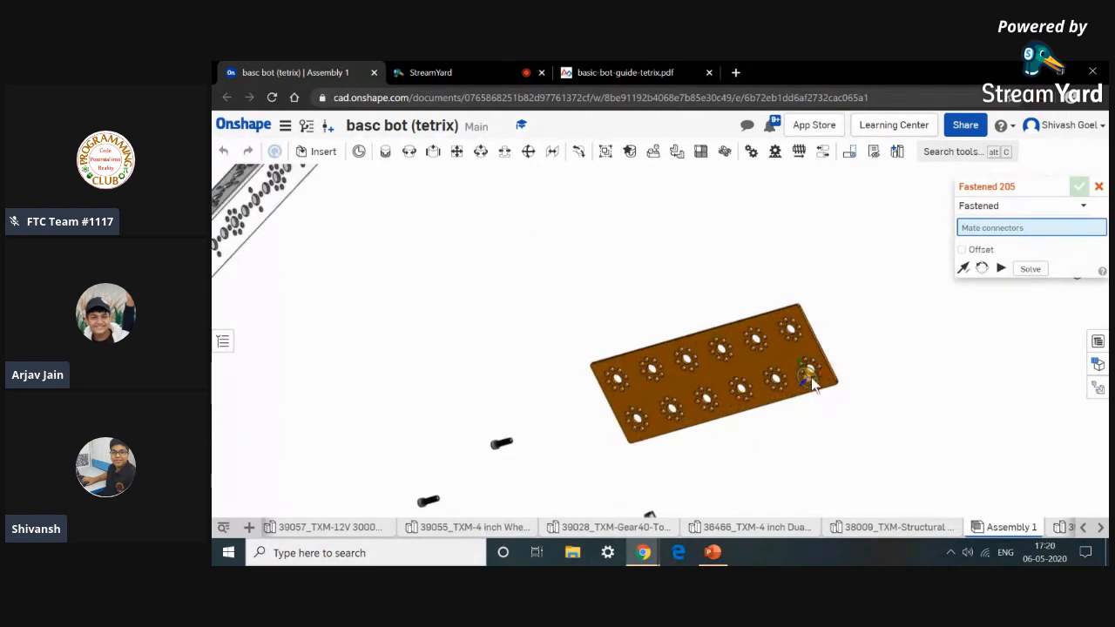
{"action": "scroll", "coordinate": [775, 401], "scroll_direction": "down", "scroll_amount": 5}
{"action": "scroll", "coordinate": [743, 434], "scroll_direction": "down", "scroll_amount": 3}
{"action": "middle_click_drag", "start_coordinate": [743, 466], "coordinate": [707, 382]}
{"action": "scroll", "coordinate": [664, 435], "scroll_direction": "up", "scroll_amount": 6}
{"action": "scroll", "coordinate": [662, 435], "scroll_direction": "up", "scroll_amount": 4}
{"action": "right_click_drag", "start_coordinate": [660, 428], "coordinate": [648, 374]}
{"action": "scroll", "coordinate": [626, 347], "scroll_direction": "up", "scroll_amount": 2}
{"action": "scroll", "coordinate": [623, 353], "scroll_direction": "up", "scroll_amount": 3}
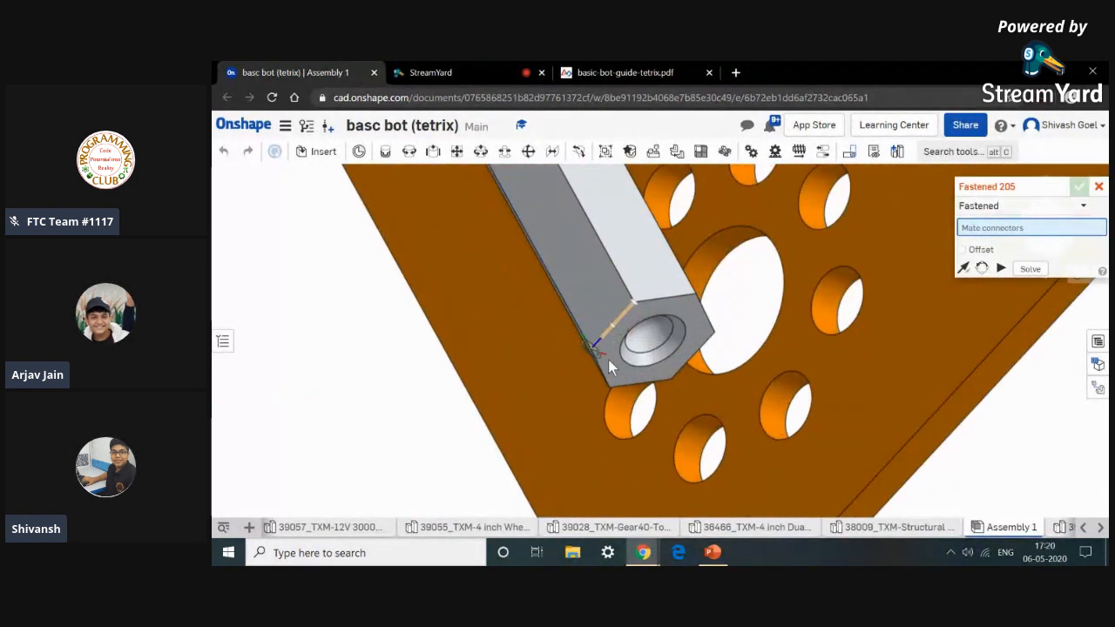
{"action": "scroll", "coordinate": [608, 353], "scroll_direction": "up", "scroll_amount": 2}
{"action": "left_click", "coordinate": [607, 337]}
{"action": "scroll", "coordinate": [607, 336], "scroll_direction": "down", "scroll_amount": 6}
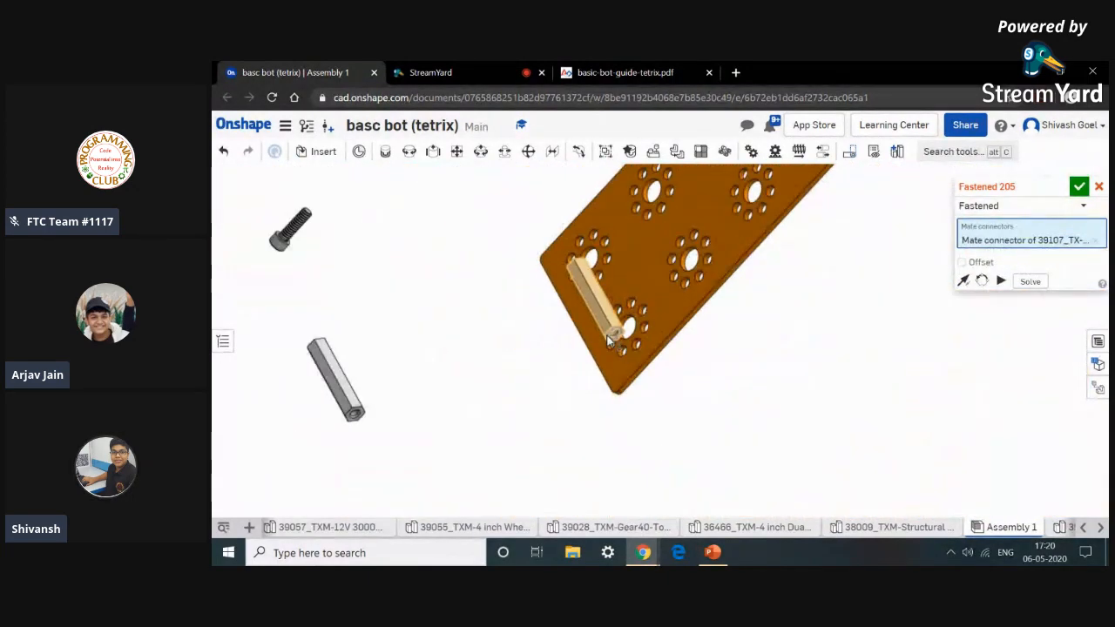
{"action": "scroll", "coordinate": [608, 336], "scroll_direction": "down", "scroll_amount": 5}
{"action": "scroll", "coordinate": [716, 357], "scroll_direction": "up", "scroll_amount": 2}
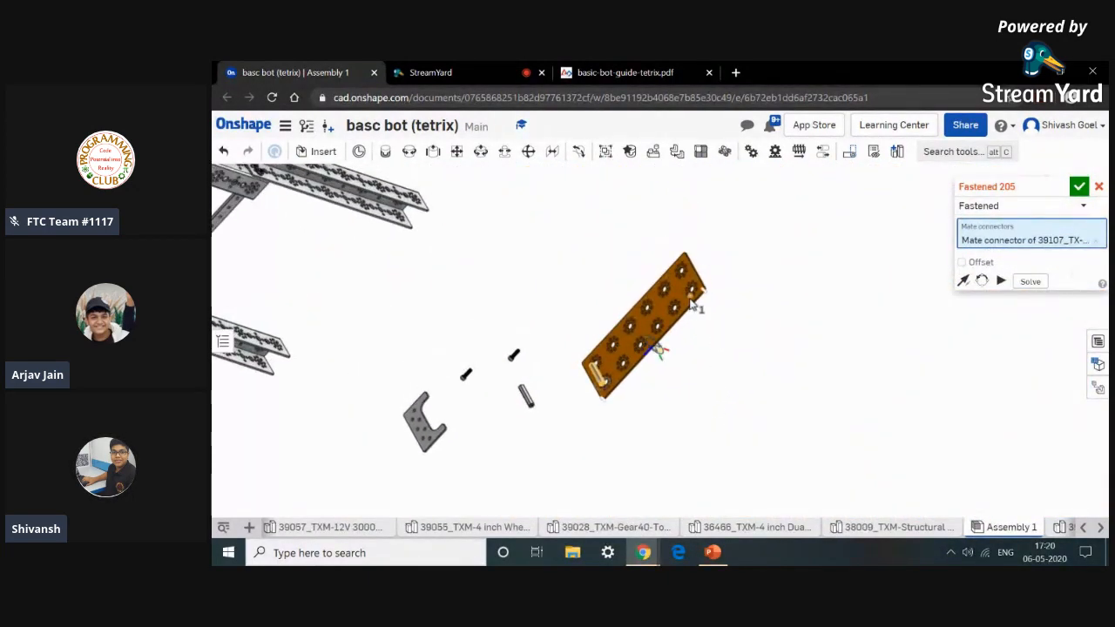
{"action": "scroll", "coordinate": [694, 305], "scroll_direction": "up", "scroll_amount": 5}
{"action": "scroll", "coordinate": [710, 292], "scroll_direction": "up", "scroll_amount": 2}
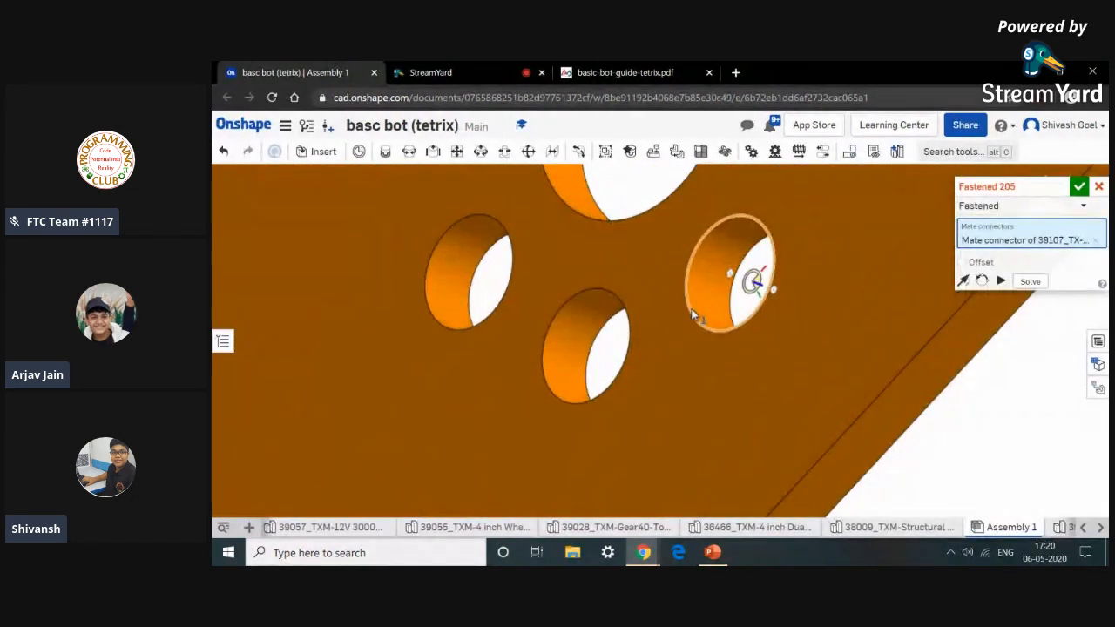
{"action": "left_click", "coordinate": [689, 311]}
{"action": "scroll", "coordinate": [689, 311], "scroll_direction": "down", "scroll_amount": 4}
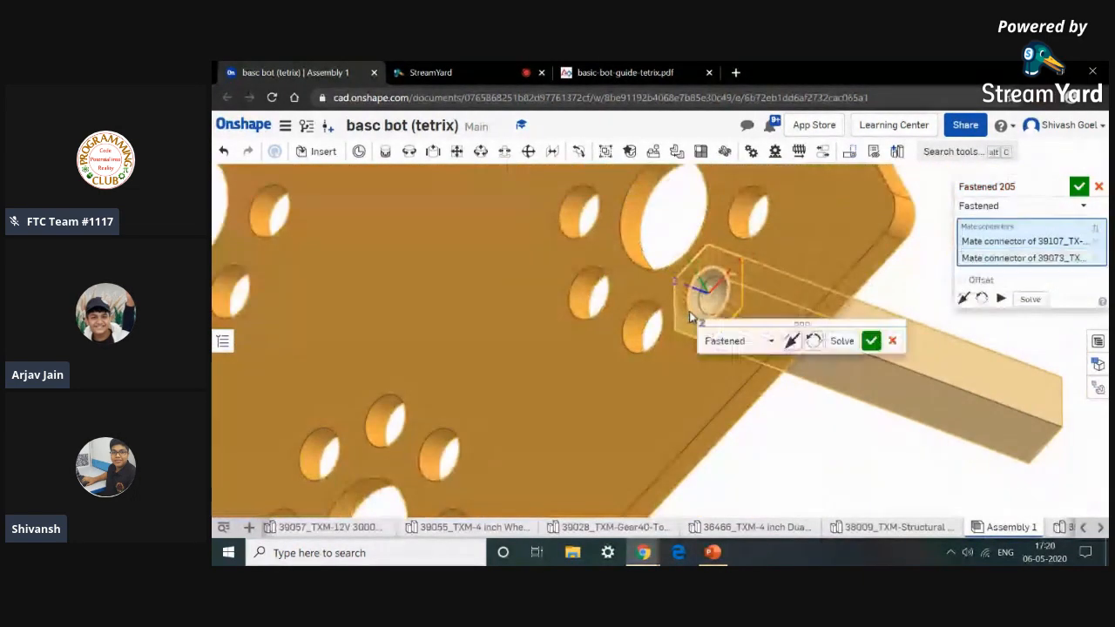
{"action": "left_click", "coordinate": [871, 341]}
Fasten the second stand-off post into the neighbouring plate hole, flipping its orientation to stand on the plate.
{"action": "scroll", "coordinate": [800, 423], "scroll_direction": "down", "scroll_amount": 8}
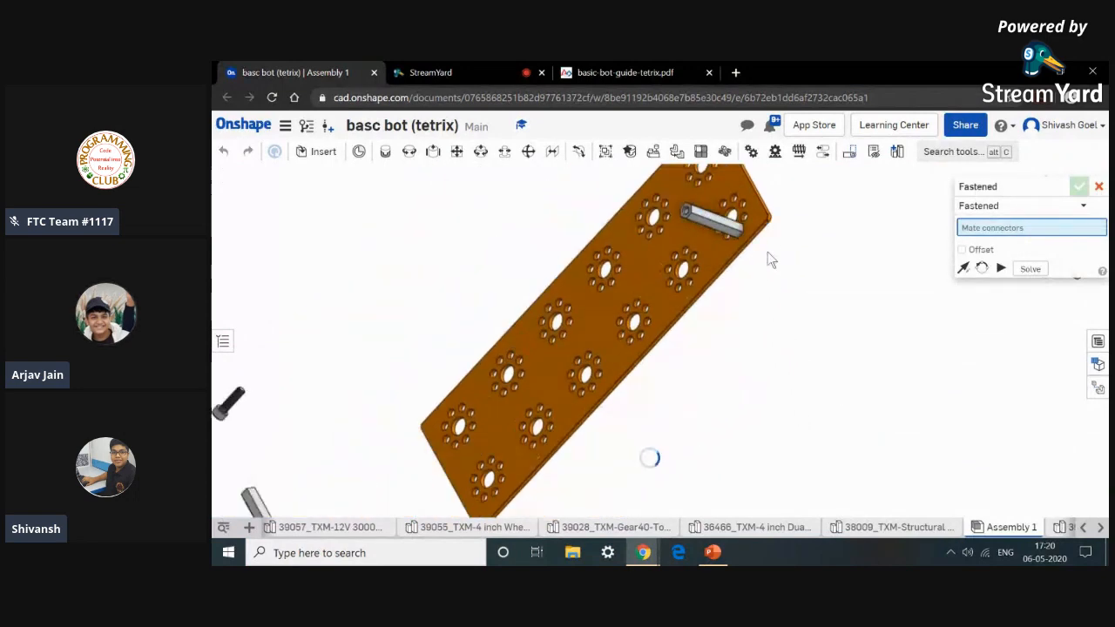
{"action": "scroll", "coordinate": [462, 488], "scroll_direction": "up", "scroll_amount": 10}
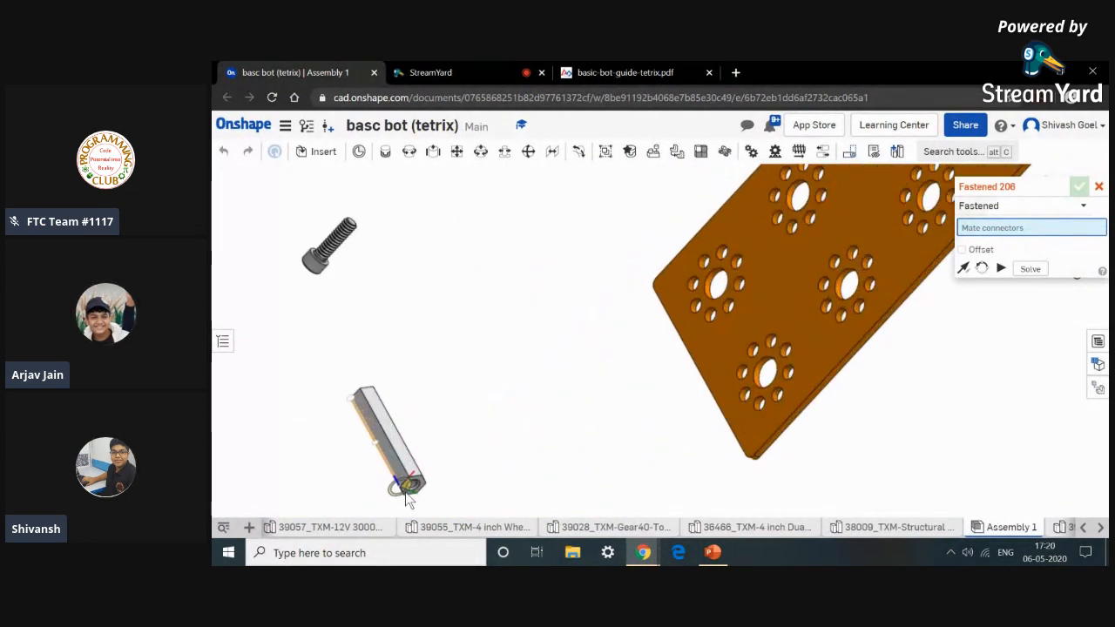
{"action": "scroll", "coordinate": [402, 466], "scroll_direction": "up", "scroll_amount": 5}
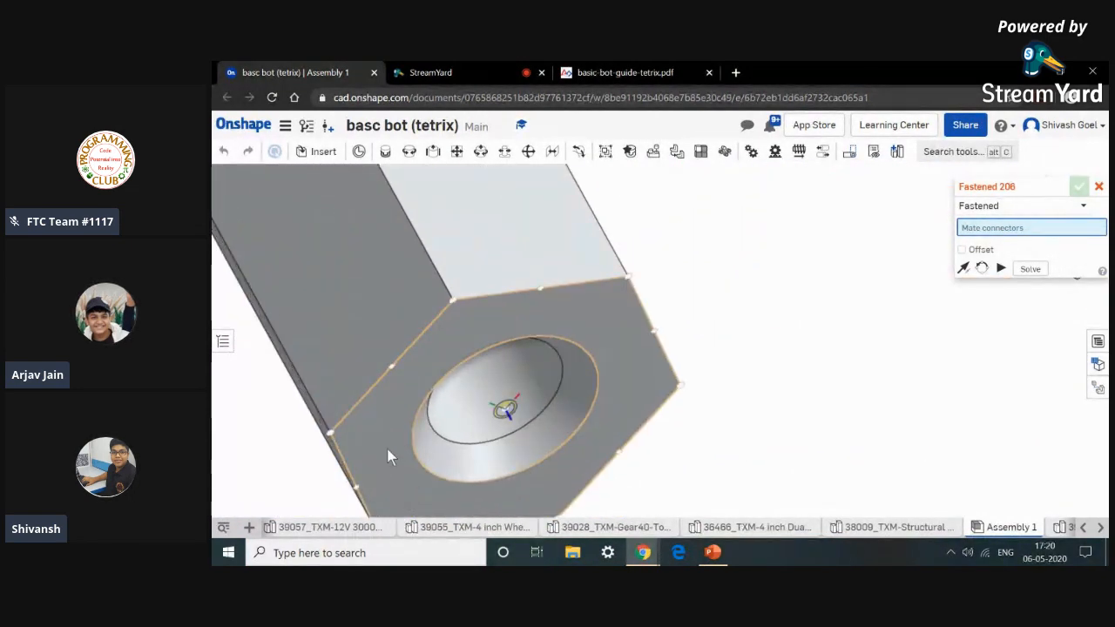
{"action": "left_click", "coordinate": [389, 457]}
{"action": "scroll", "coordinate": [389, 455], "scroll_direction": "down", "scroll_amount": 10}
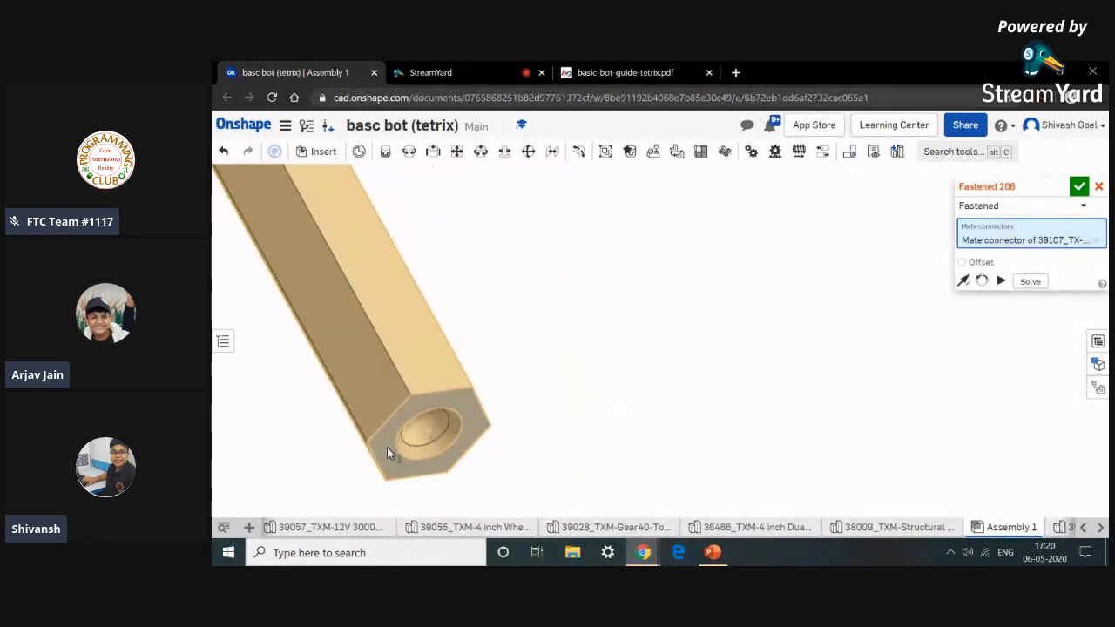
{"action": "scroll", "coordinate": [389, 451], "scroll_direction": "down", "scroll_amount": 5}
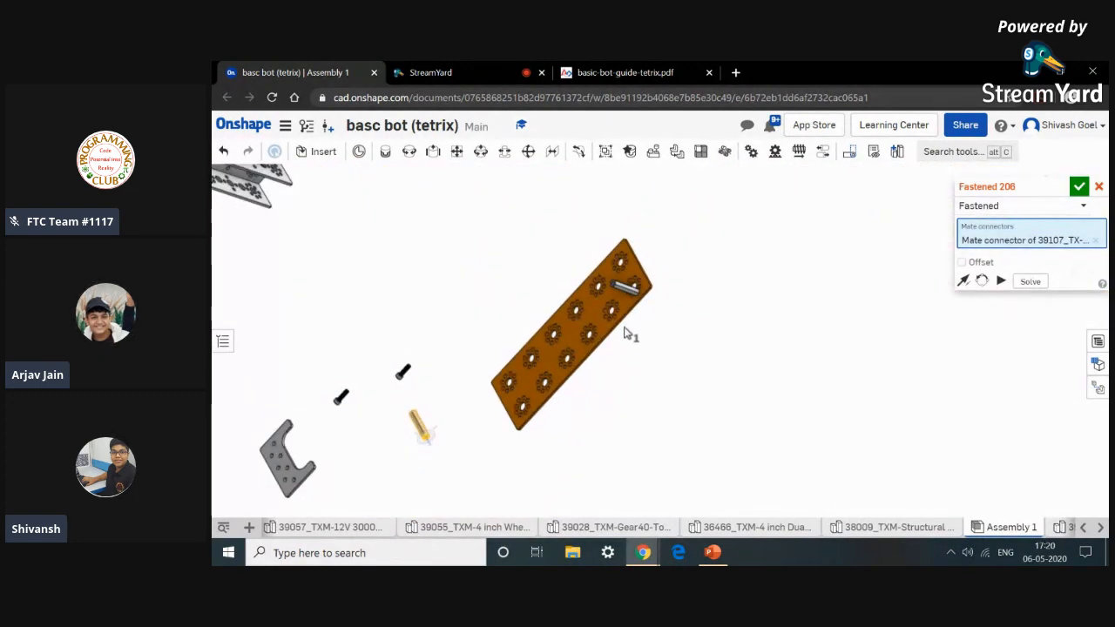
{"action": "scroll", "coordinate": [623, 326], "scroll_direction": "up", "scroll_amount": 10}
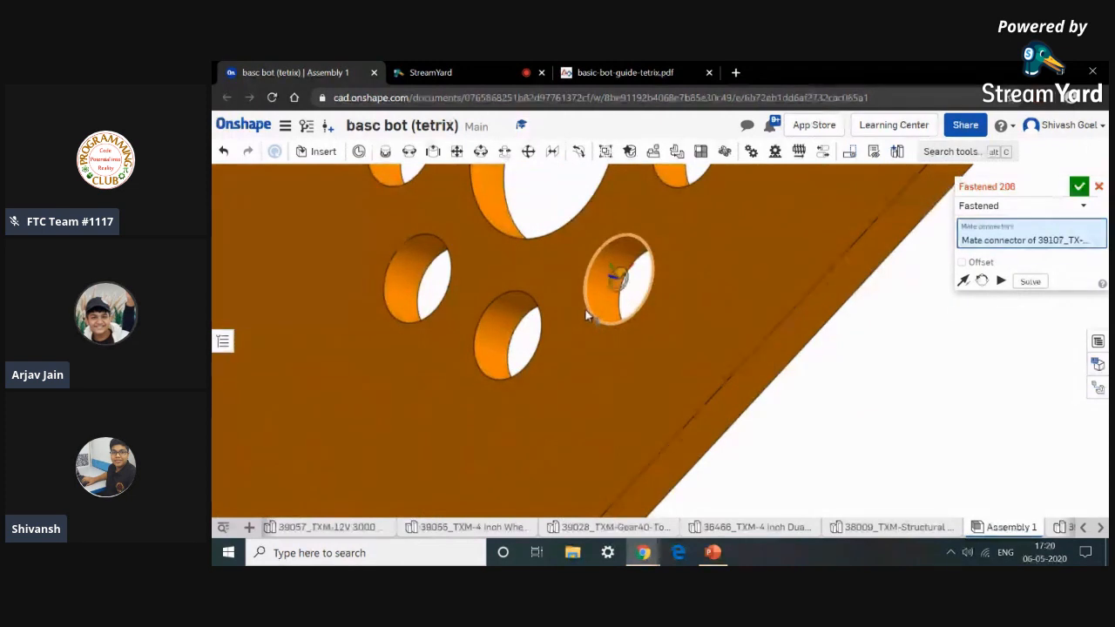
{"action": "scroll", "coordinate": [590, 315], "scroll_direction": "up", "scroll_amount": 3}
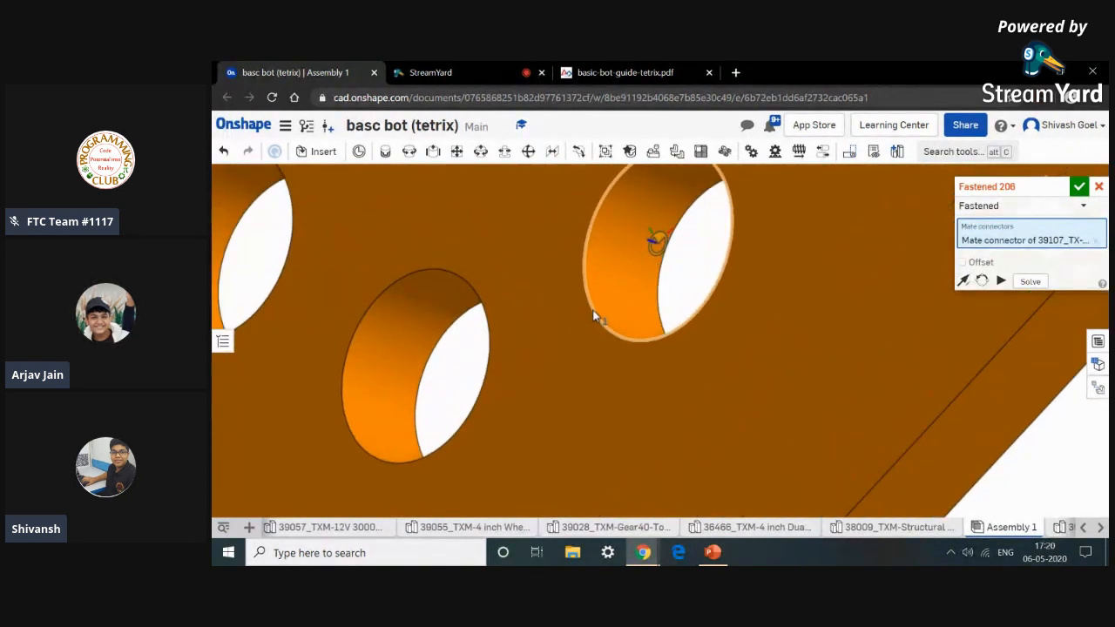
{"action": "left_click", "coordinate": [592, 310]}
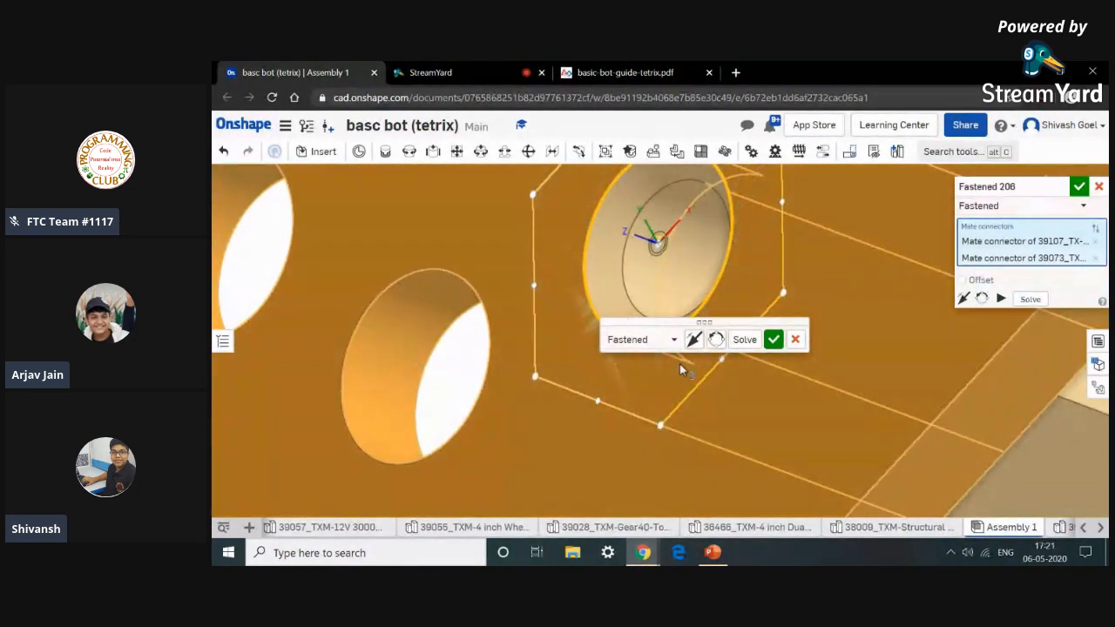
{"action": "left_click", "coordinate": [688, 341]}
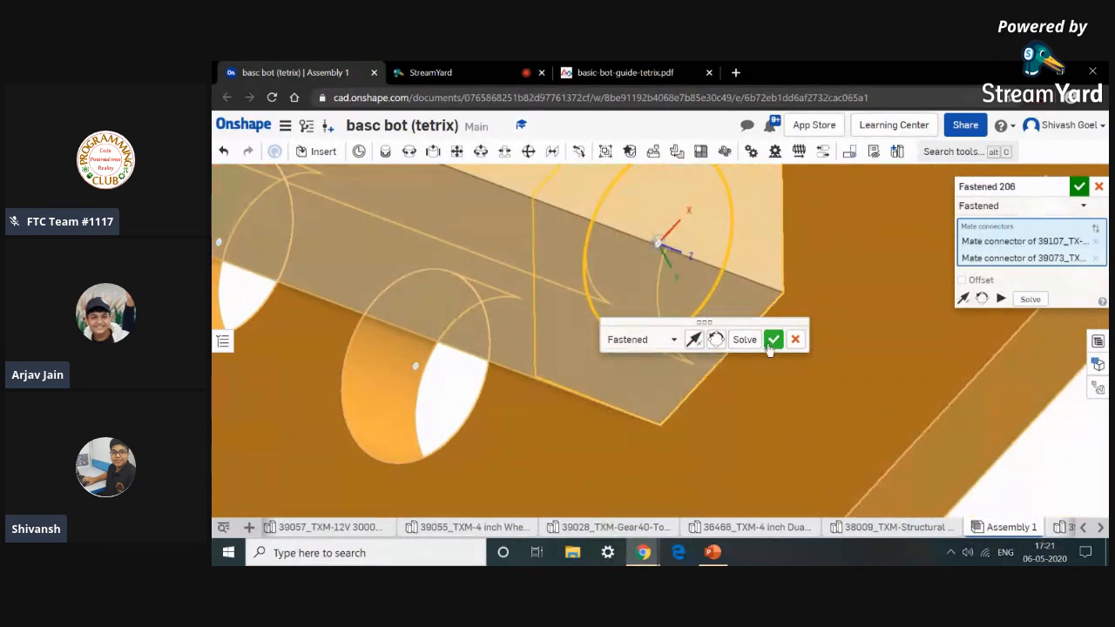
{"action": "left_click", "coordinate": [772, 341]}
{"action": "scroll", "coordinate": [767, 339], "scroll_direction": "down", "scroll_amount": 10}
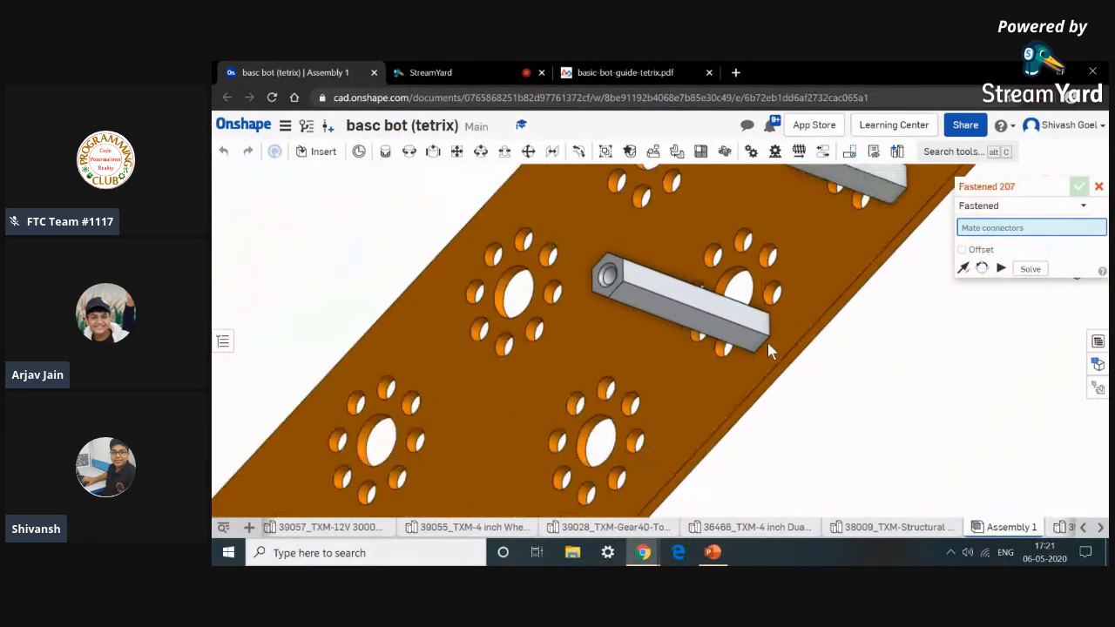
{"action": "scroll", "coordinate": [823, 381], "scroll_direction": "down", "scroll_amount": 8}
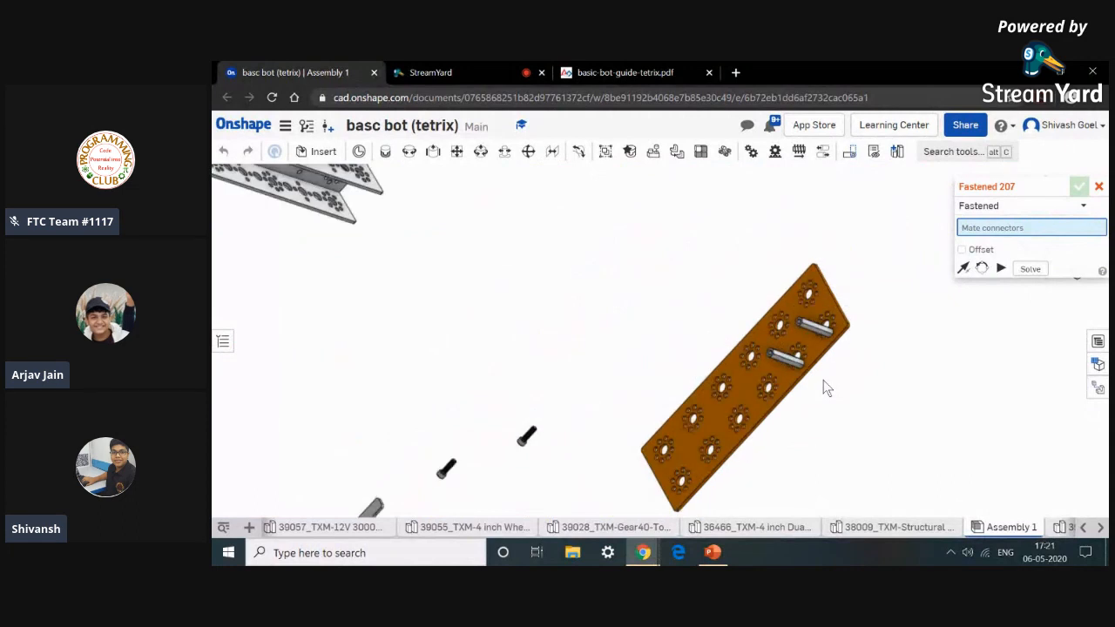
{"action": "scroll", "coordinate": [854, 334], "scroll_direction": "down", "scroll_amount": 3}
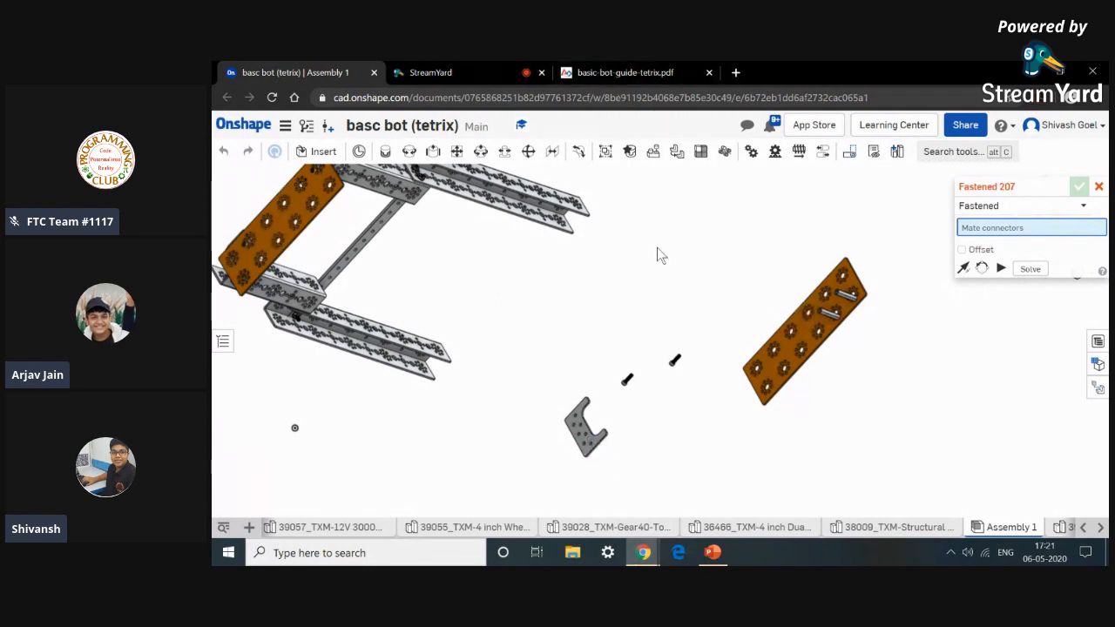
Pick the top end of a stand-off post as the first mate connector, comparing against the guide's unassembled view.
{"action": "left_click", "coordinate": [642, 72]}
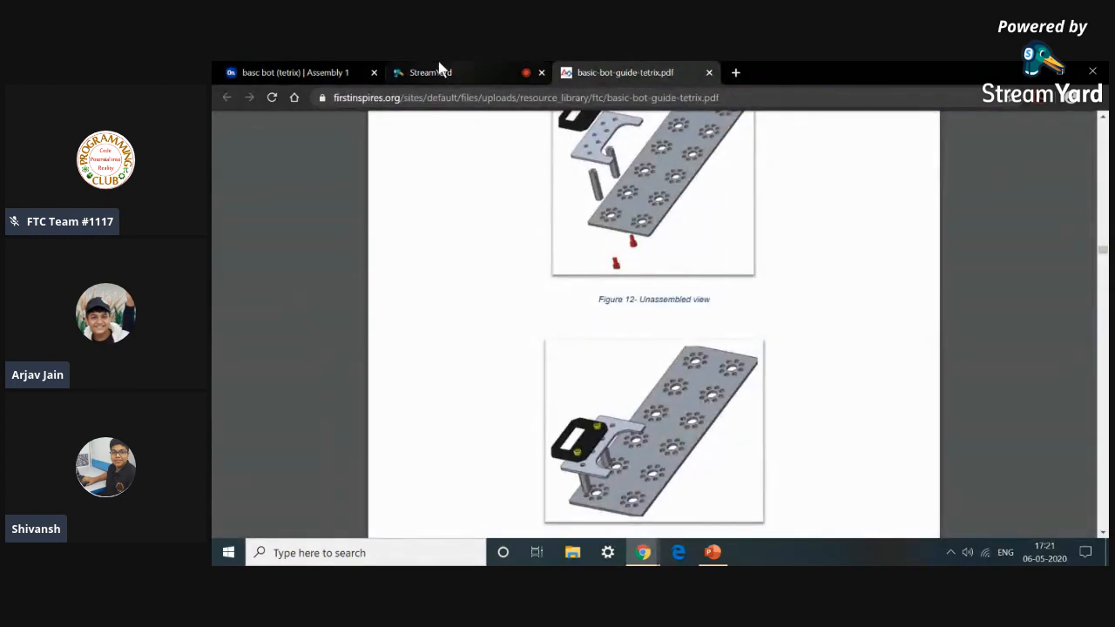
{"action": "left_click", "coordinate": [261, 69]}
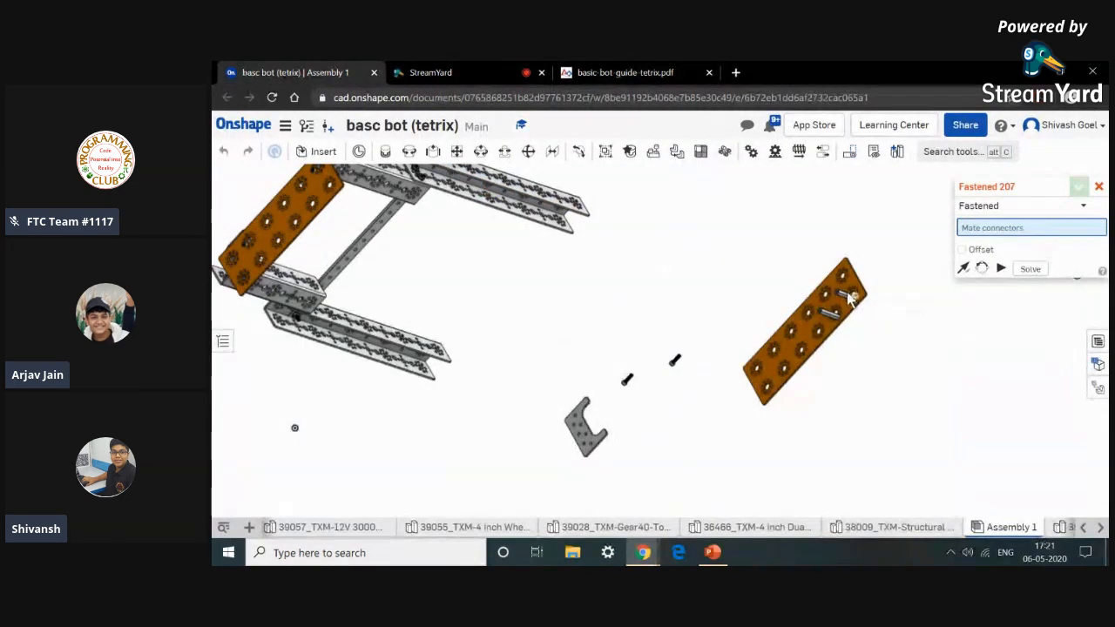
{"action": "scroll", "coordinate": [829, 298], "scroll_direction": "up", "scroll_amount": 5}
{"action": "scroll", "coordinate": [829, 298], "scroll_direction": "up", "scroll_amount": 5}
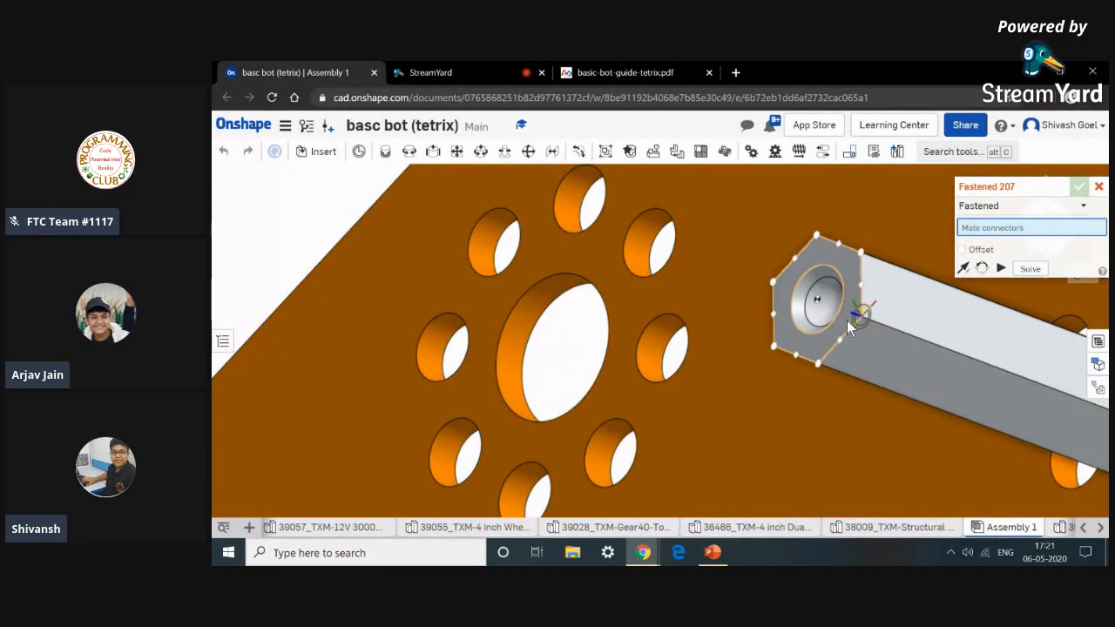
{"action": "scroll", "coordinate": [847, 321], "scroll_direction": "down", "scroll_amount": 10}
{"action": "left_click", "coordinate": [762, 284]}
{"action": "left_click", "coordinate": [615, 69]}
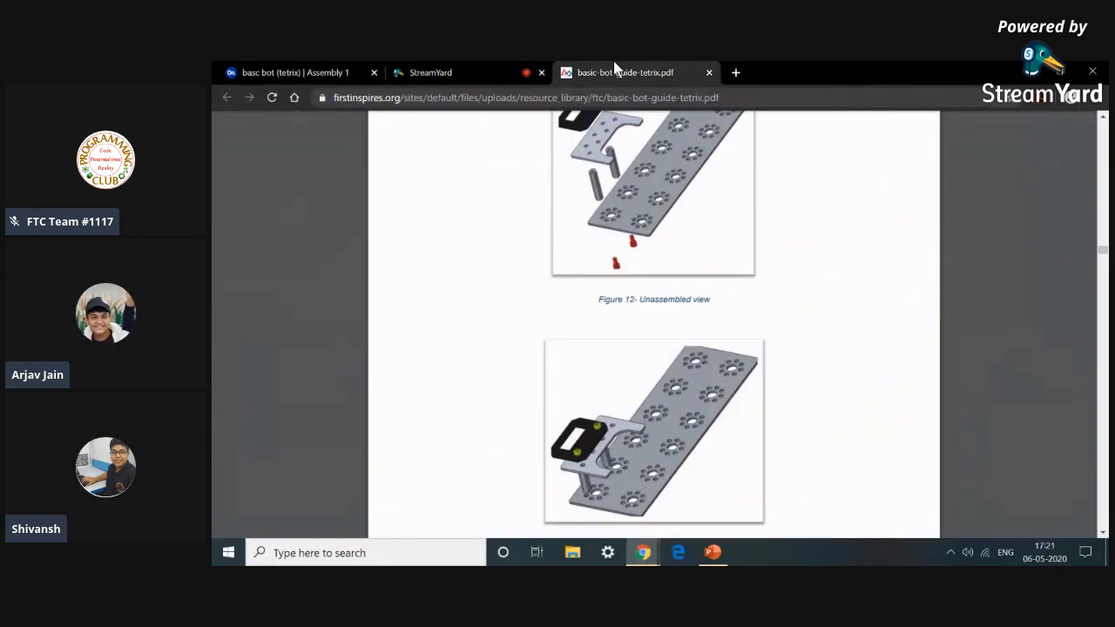
{"action": "left_click", "coordinate": [318, 77]}
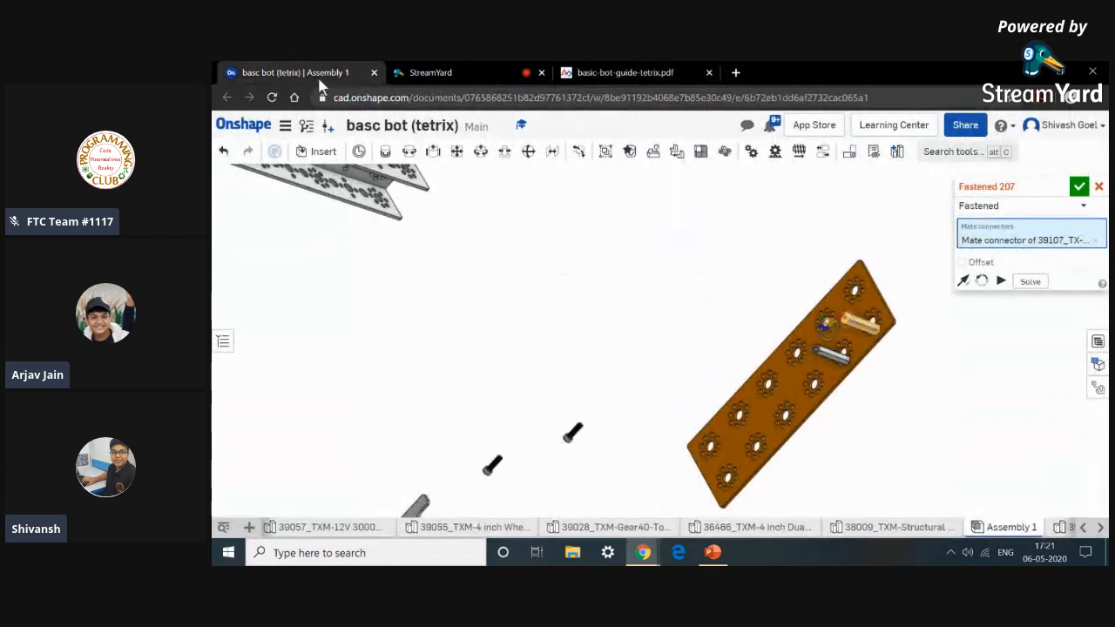
{"action": "left_click", "coordinate": [640, 72]}
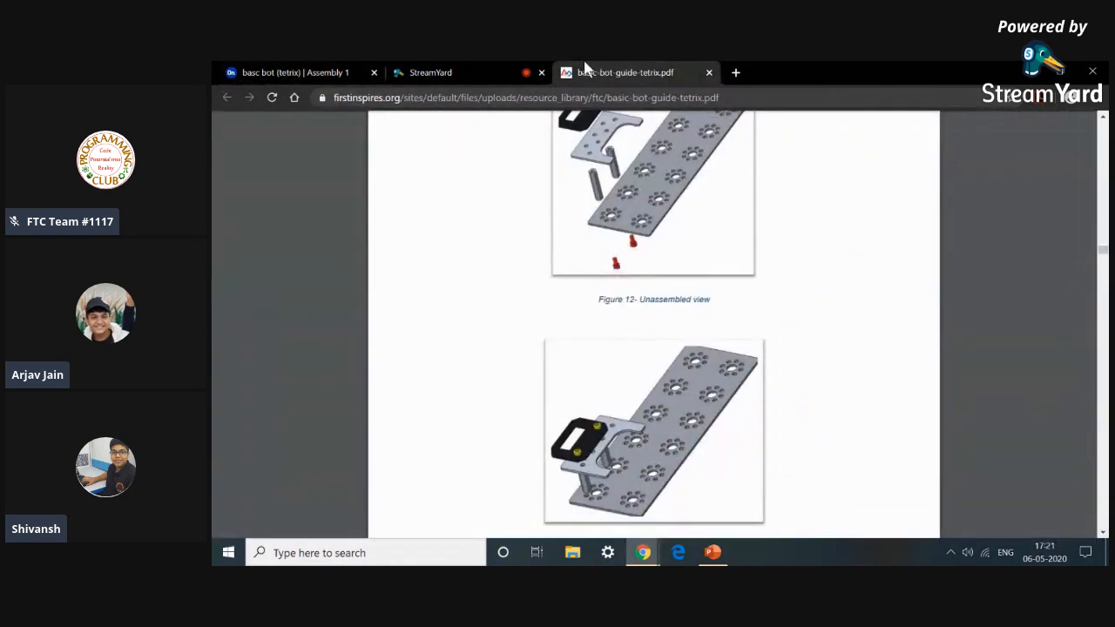
{"action": "left_click", "coordinate": [281, 69]}
Fasten the structural mount's hole onto the stand-off post's end, then close the mate and undo it.
{"action": "scroll", "coordinate": [497, 444], "scroll_direction": "up", "scroll_amount": 5}
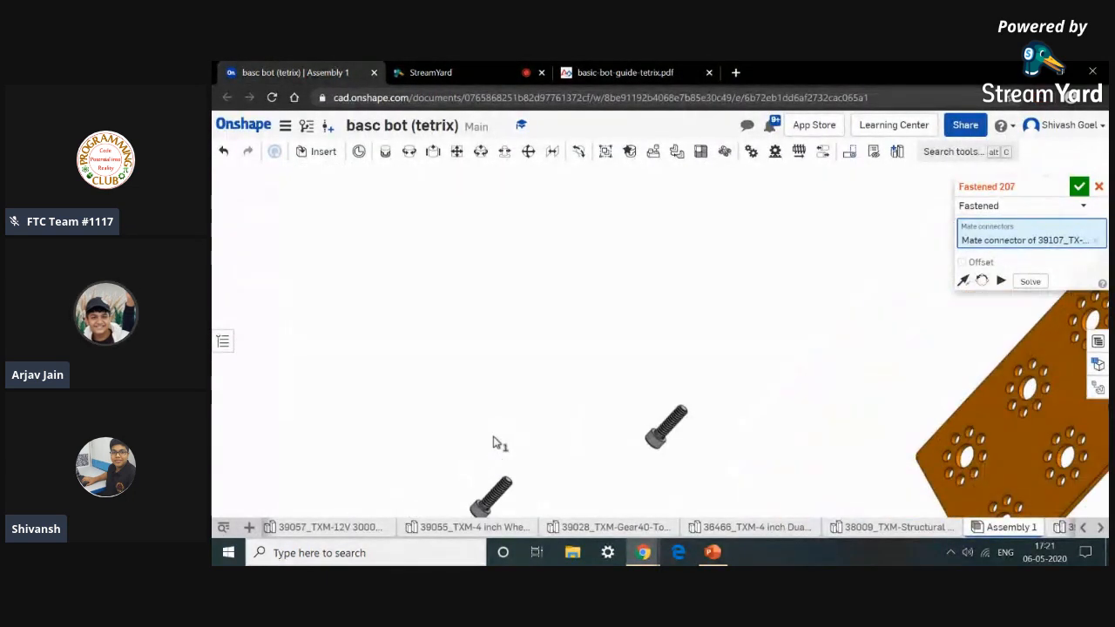
{"action": "scroll", "coordinate": [597, 441], "scroll_direction": "down", "scroll_amount": 2}
{"action": "scroll", "coordinate": [581, 470], "scroll_direction": "down", "scroll_amount": 3}
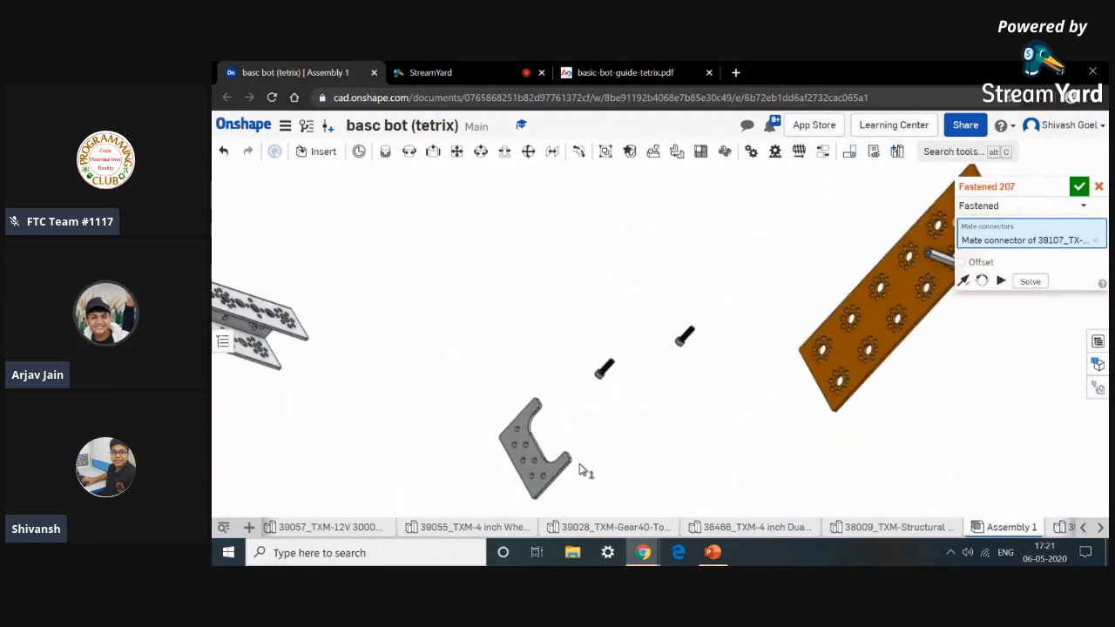
{"action": "scroll", "coordinate": [597, 477], "scroll_direction": "down", "scroll_amount": 2}
{"action": "scroll", "coordinate": [584, 462], "scroll_direction": "up", "scroll_amount": 2}
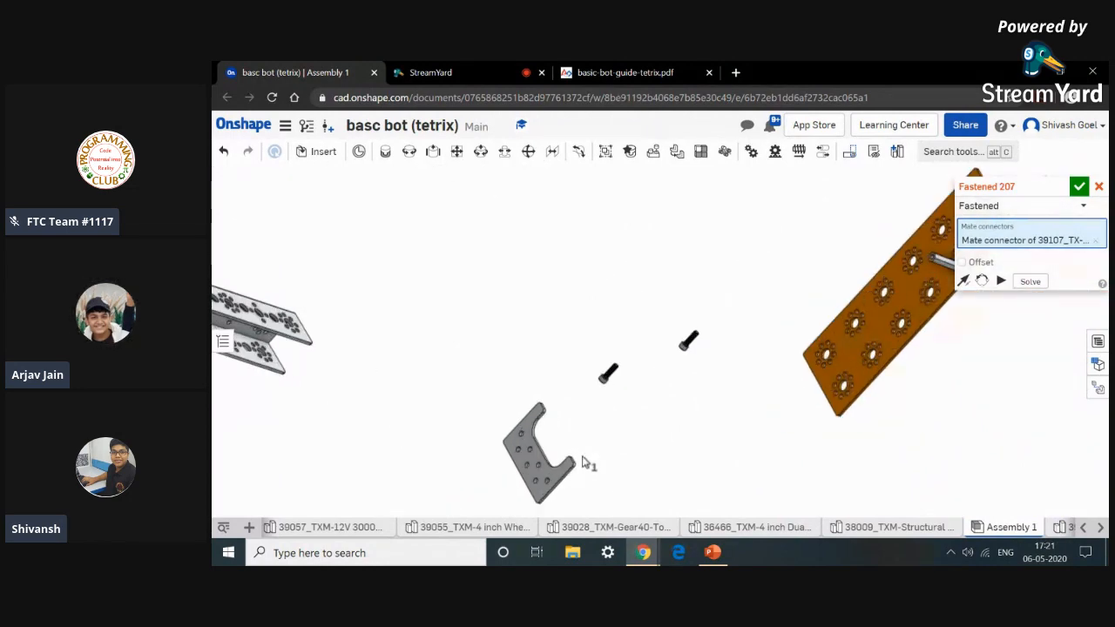
{"action": "scroll", "coordinate": [581, 486], "scroll_direction": "down", "scroll_amount": 6}
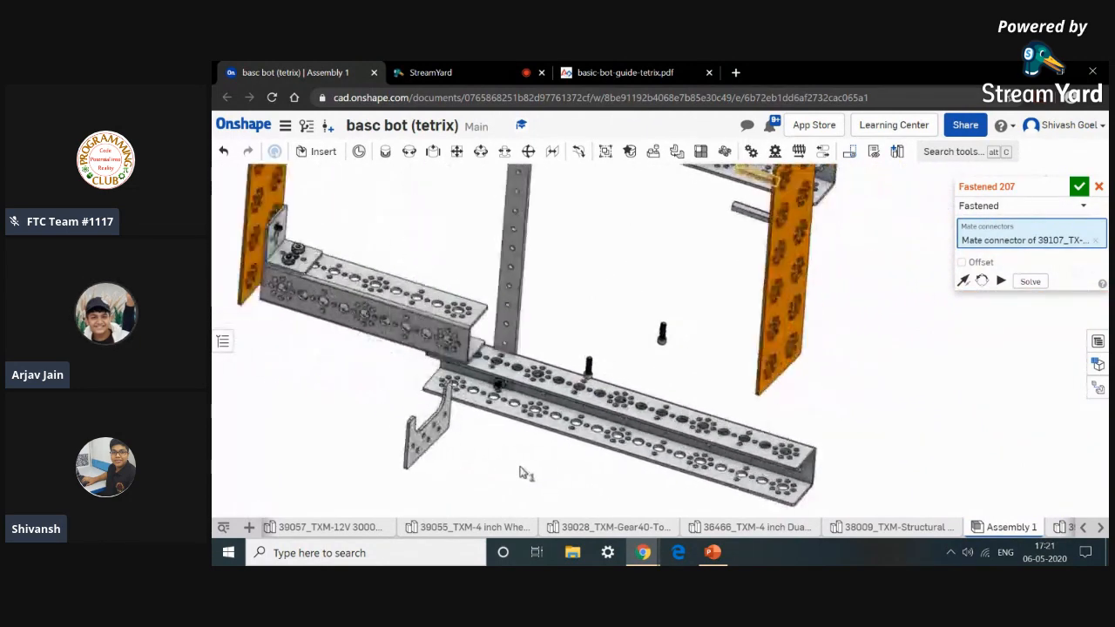
{"action": "scroll", "coordinate": [417, 446], "scroll_direction": "up", "scroll_amount": 10}
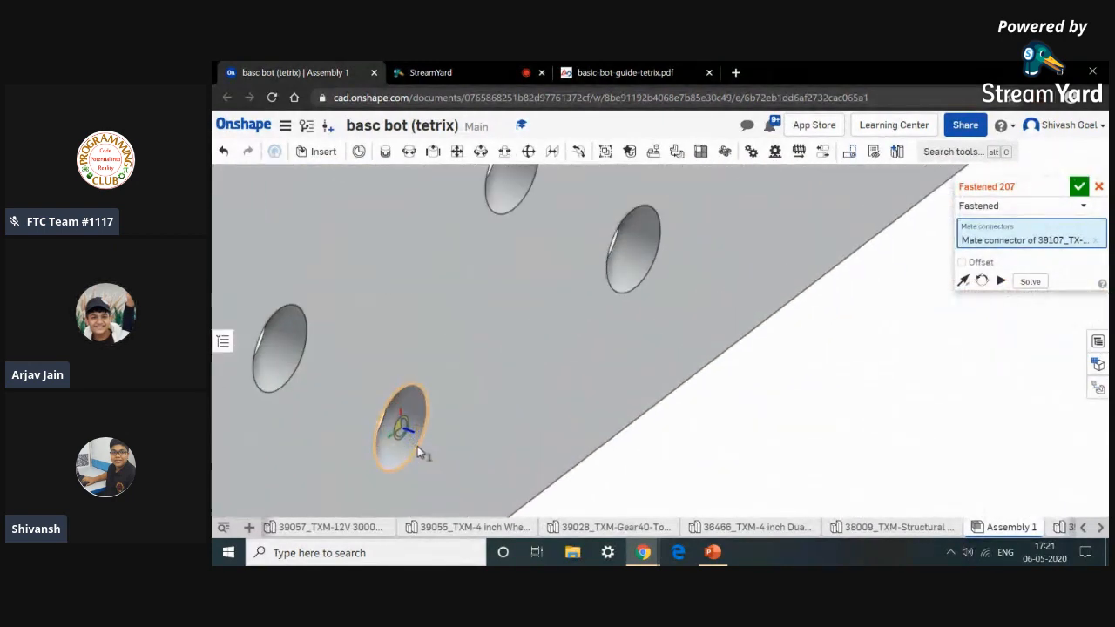
{"action": "scroll", "coordinate": [417, 446], "scroll_direction": "down", "scroll_amount": 8}
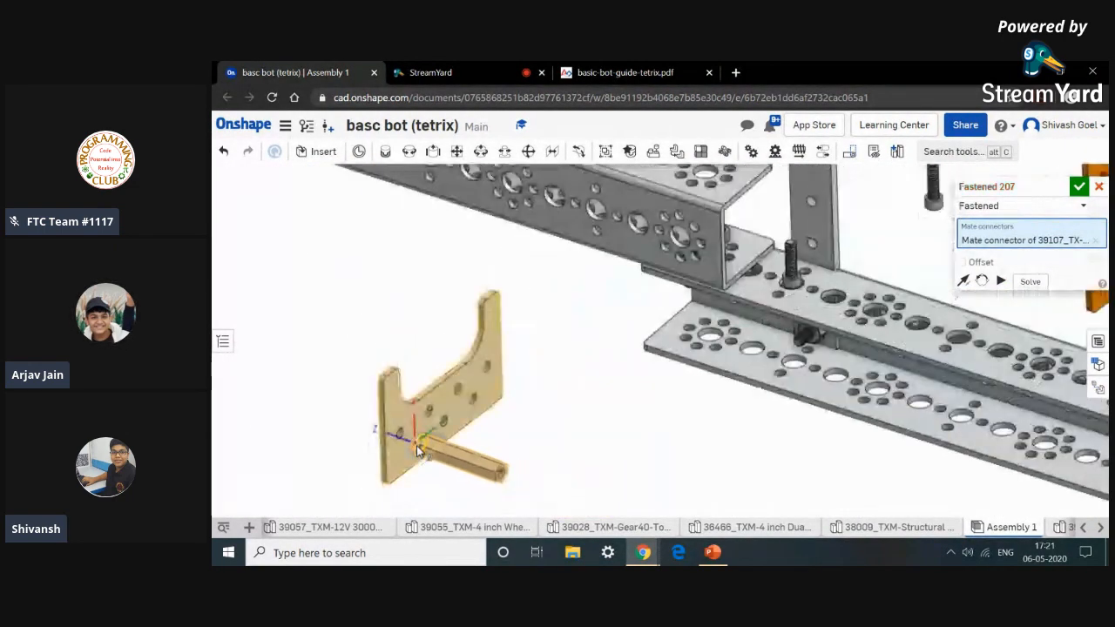
{"action": "left_click", "coordinate": [416, 445]}
{"action": "left_click", "coordinate": [598, 426]}
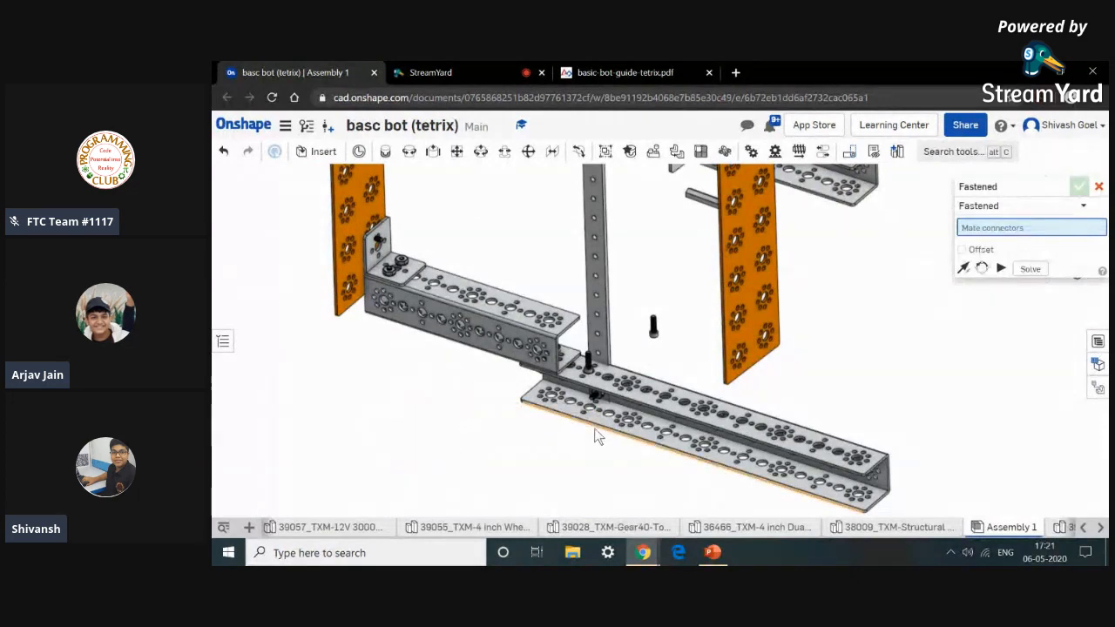
{"action": "scroll", "coordinate": [596, 436], "scroll_direction": "down", "scroll_amount": 3}
{"action": "right_click_drag", "start_coordinate": [767, 339], "coordinate": [950, 357]}
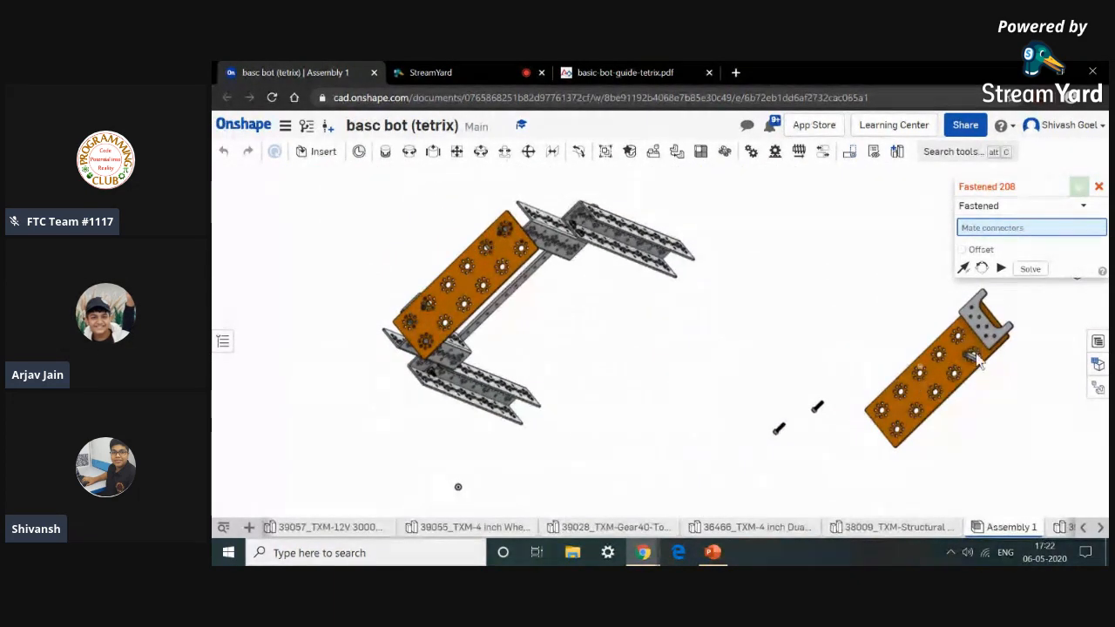
{"action": "left_click", "coordinate": [1099, 188]}
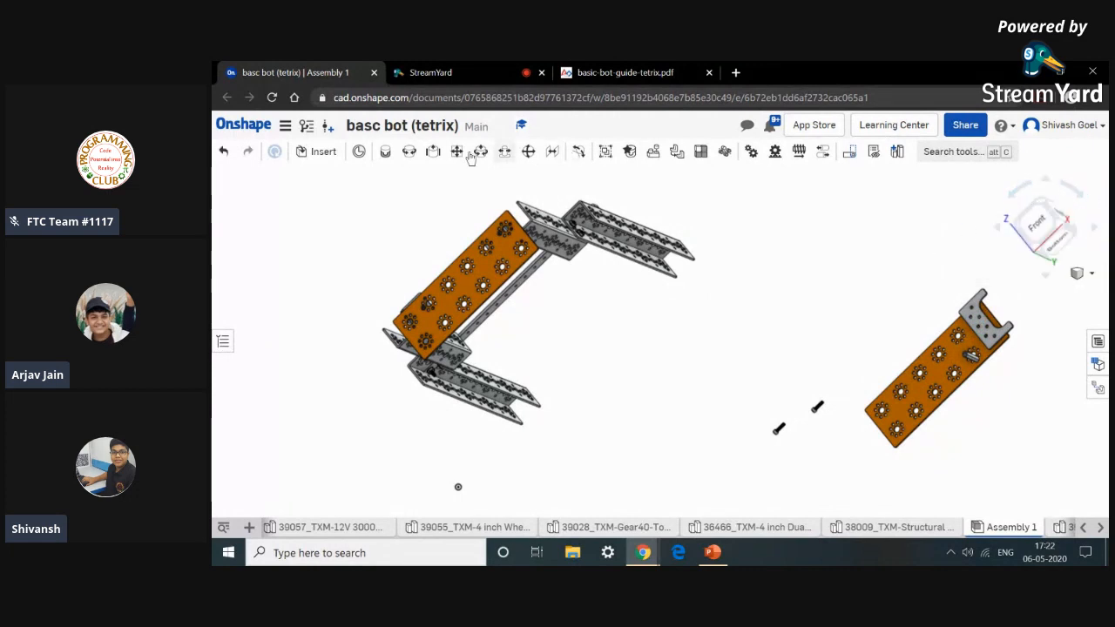
{"action": "left_click", "coordinate": [233, 161]}
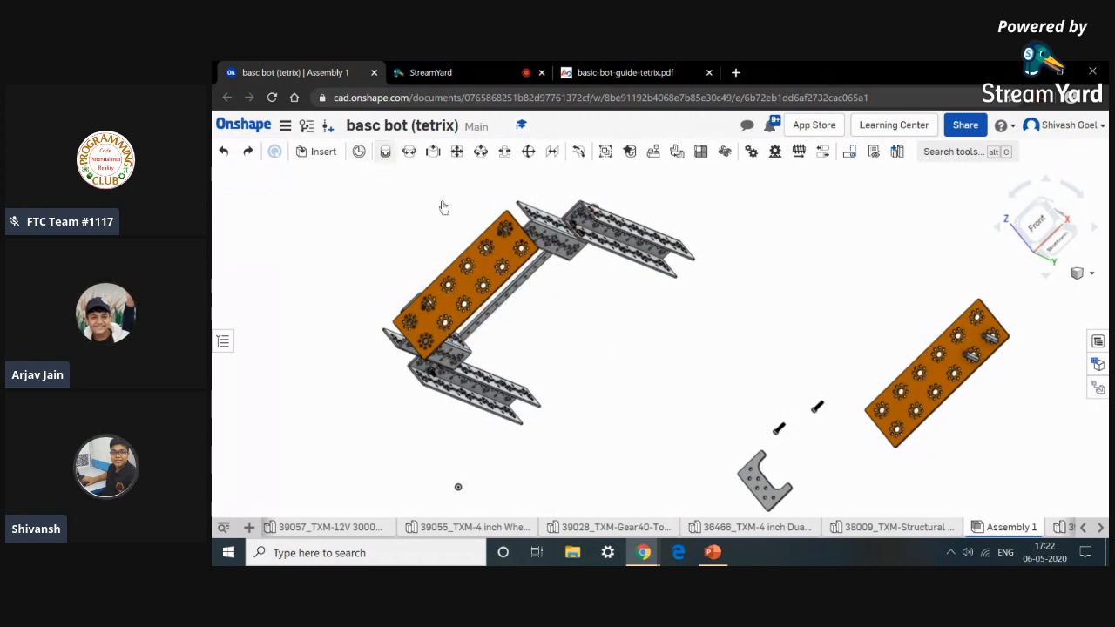
Fasten a socket head cap screw into a hole of the orange plate mounted on the channel frame.
{"action": "left_click", "coordinate": [385, 152]}
{"action": "right_click_drag", "start_coordinate": [800, 391], "coordinate": [773, 437]}
{"action": "scroll", "coordinate": [773, 436], "scroll_direction": "up", "scroll_amount": 10}
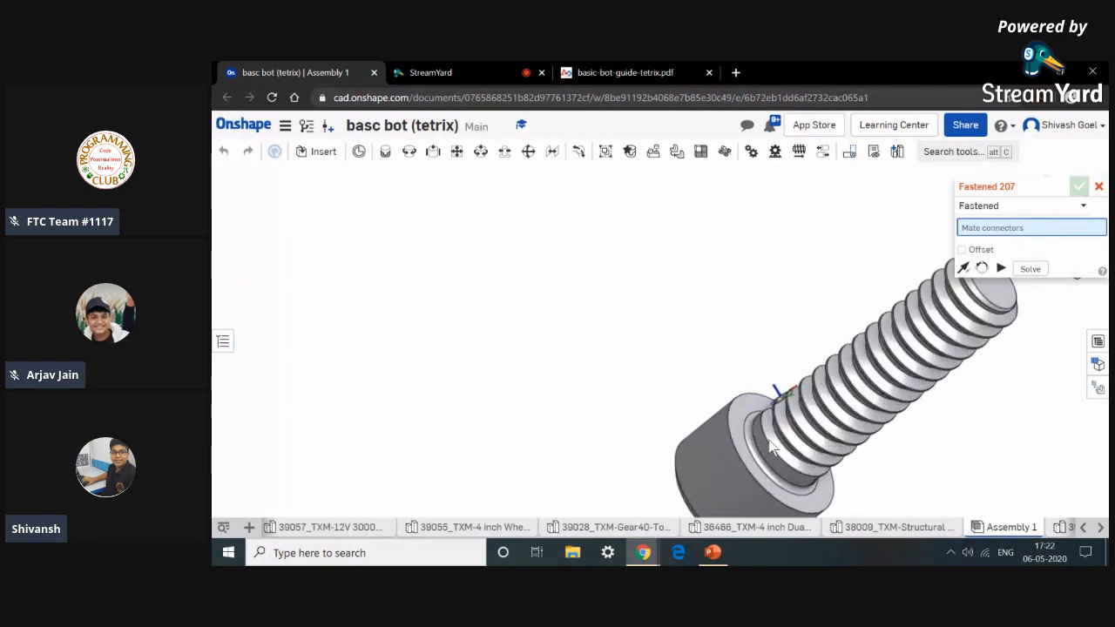
{"action": "scroll", "coordinate": [770, 446], "scroll_direction": "up", "scroll_amount": 4}
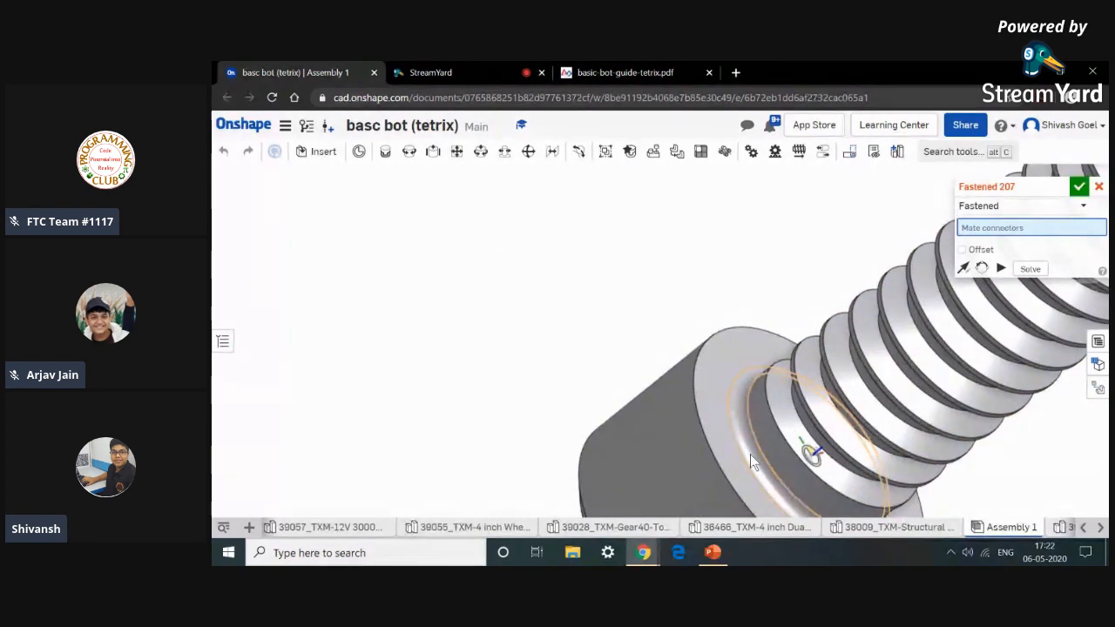
{"action": "scroll", "coordinate": [750, 453], "scroll_direction": "down", "scroll_amount": 10}
{"action": "left_click", "coordinate": [750, 454]}
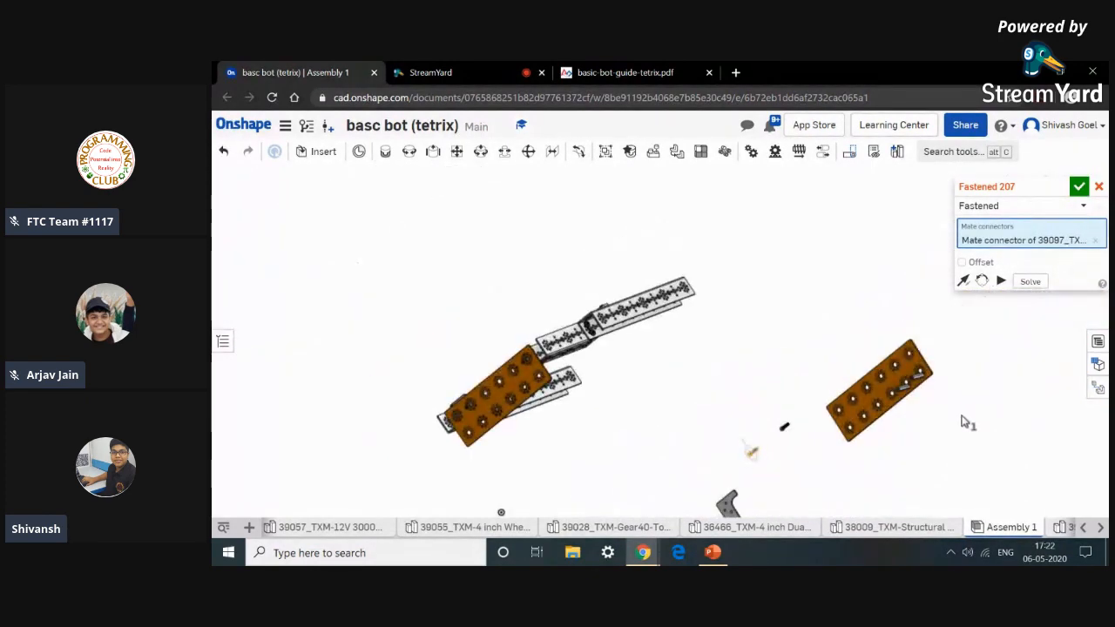
{"action": "scroll", "coordinate": [964, 381], "scroll_direction": "up", "scroll_amount": 8}
{"action": "right_click_drag", "start_coordinate": [933, 389], "coordinate": [517, 379]}
{"action": "scroll", "coordinate": [516, 380], "scroll_direction": "up", "scroll_amount": 8}
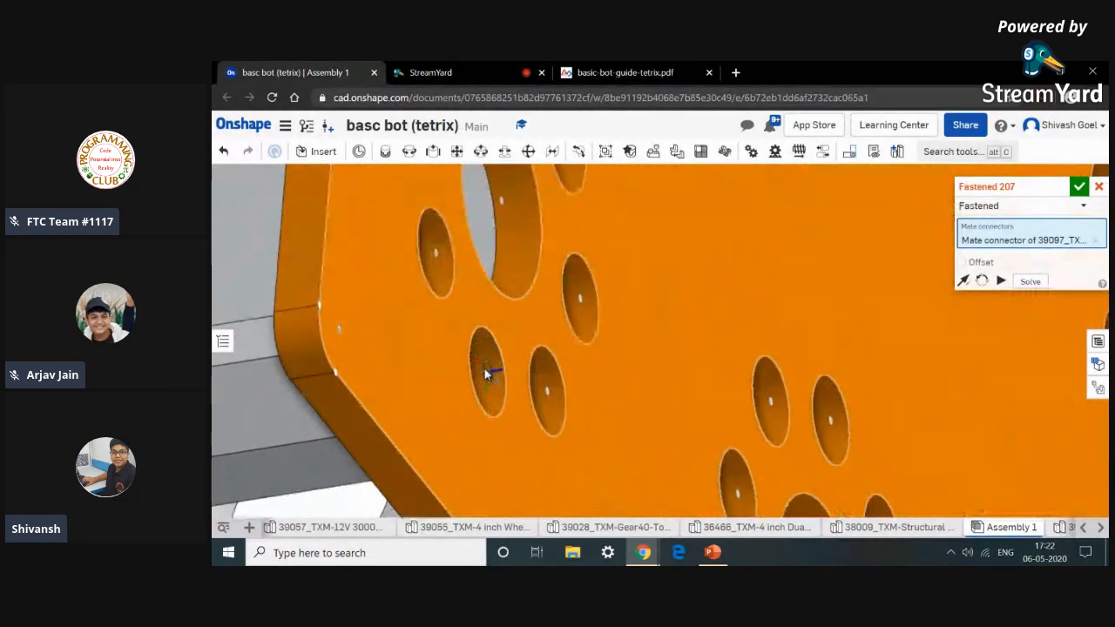
{"action": "scroll", "coordinate": [496, 365], "scroll_direction": "up", "scroll_amount": 5}
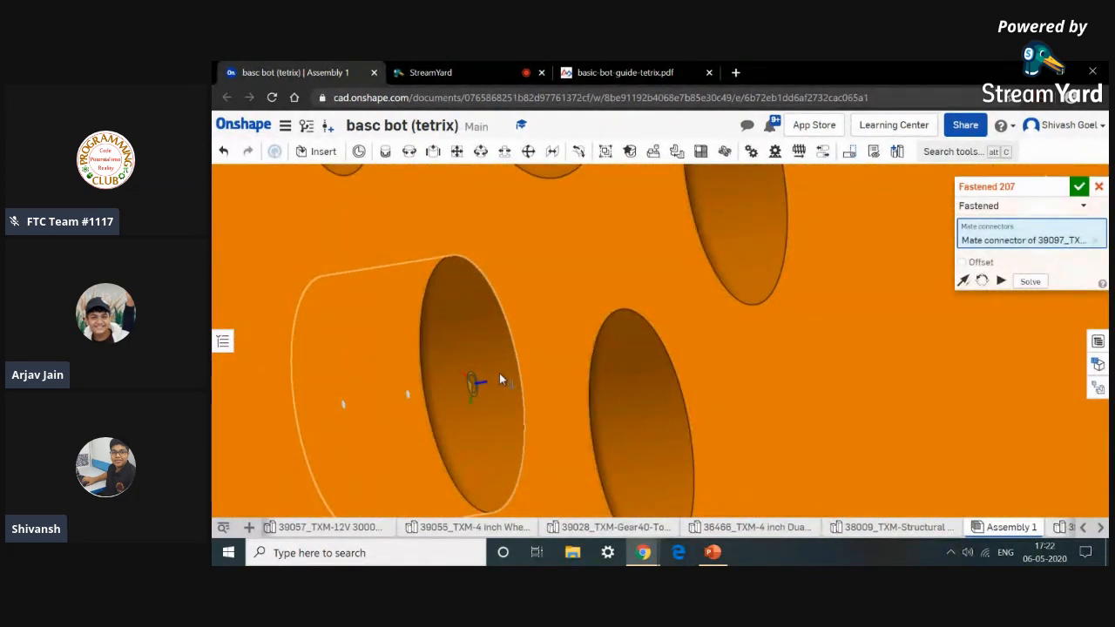
{"action": "left_click", "coordinate": [499, 373]}
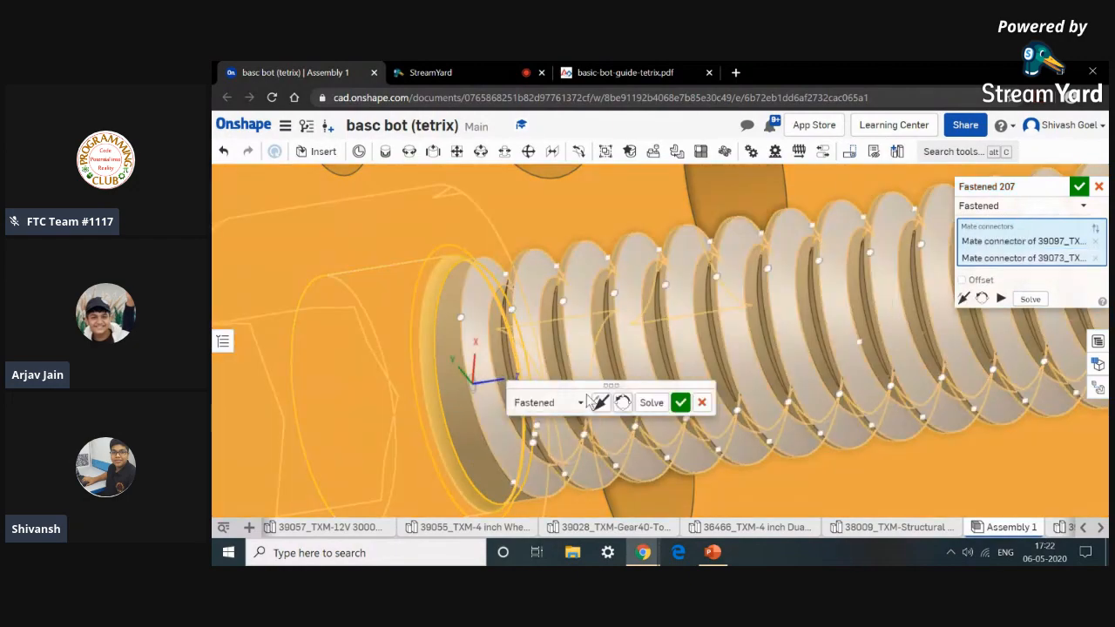
{"action": "left_click", "coordinate": [681, 408]}
Start a new fastened mate and pick the top end of the second stand-off post as its first connector.
{"action": "key", "text": "m"}
{"action": "scroll", "coordinate": [682, 410], "scroll_direction": "down", "scroll_amount": 6}
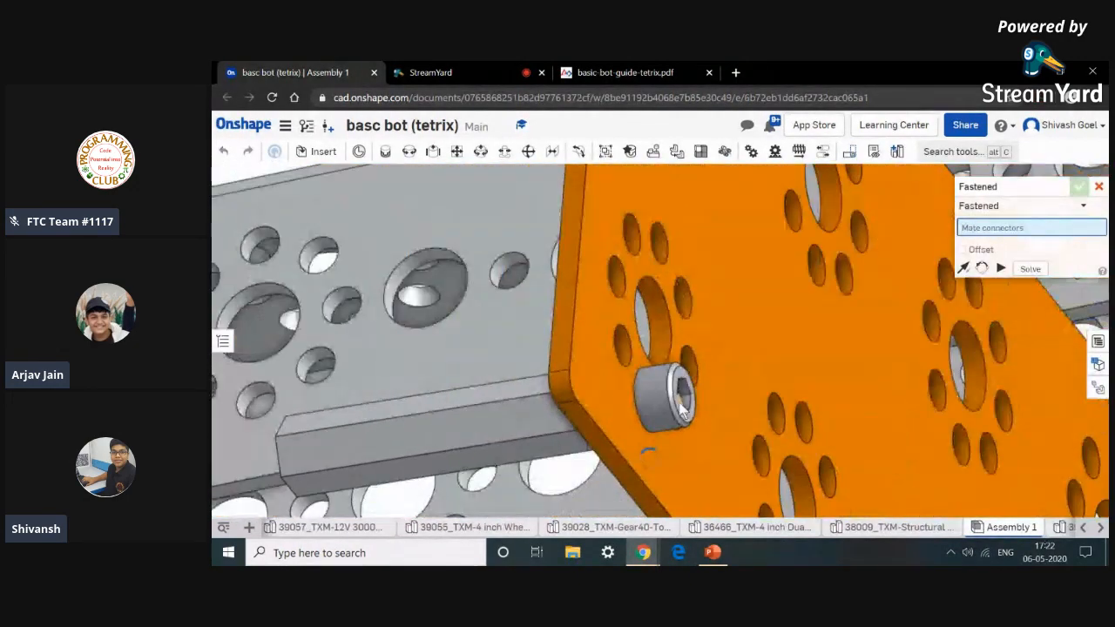
{"action": "scroll", "coordinate": [680, 409], "scroll_direction": "down", "scroll_amount": 8}
{"action": "scroll", "coordinate": [668, 468], "scroll_direction": "down", "scroll_amount": 2}
{"action": "right_click_drag", "start_coordinate": [687, 470], "coordinate": [801, 343]}
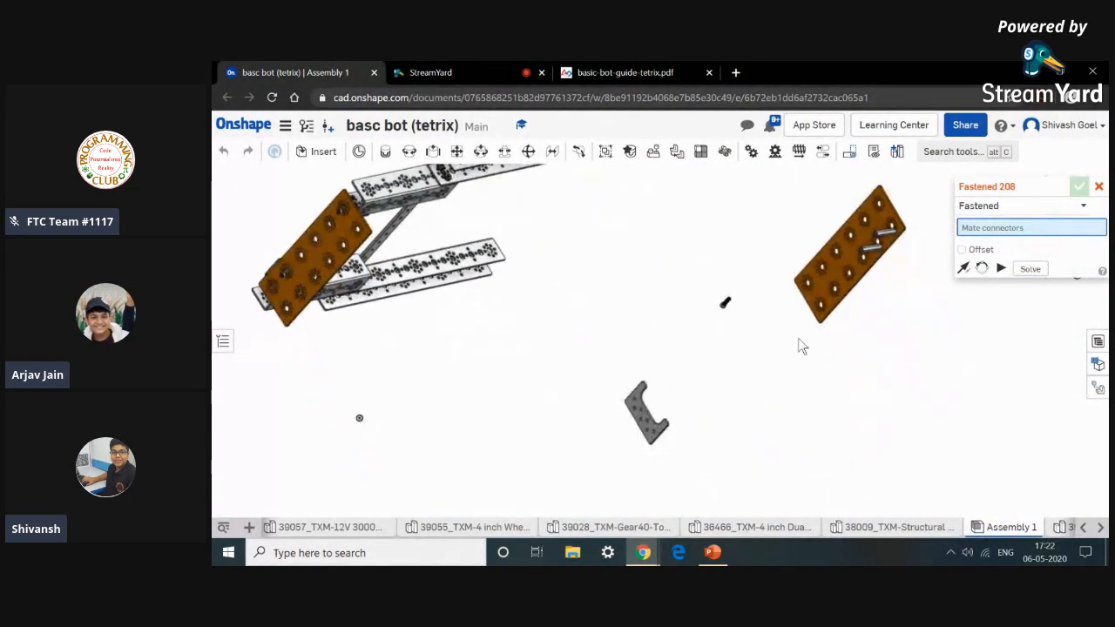
{"action": "scroll", "coordinate": [880, 250], "scroll_direction": "up", "scroll_amount": 3}
{"action": "scroll", "coordinate": [880, 250], "scroll_direction": "up", "scroll_amount": 6}
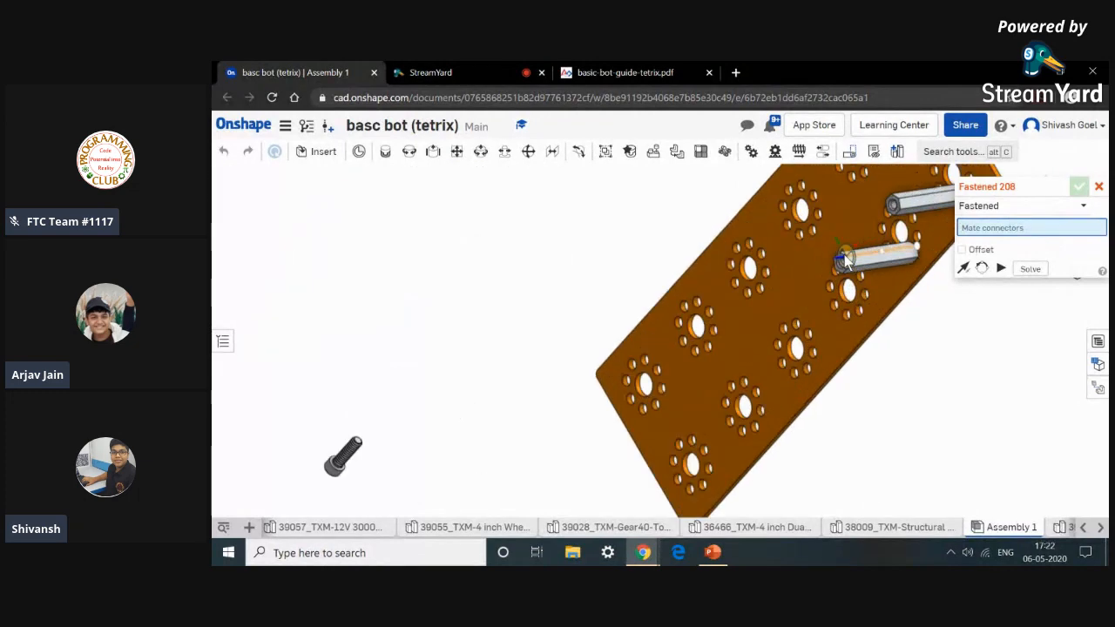
{"action": "scroll", "coordinate": [840, 275], "scroll_direction": "up", "scroll_amount": 2}
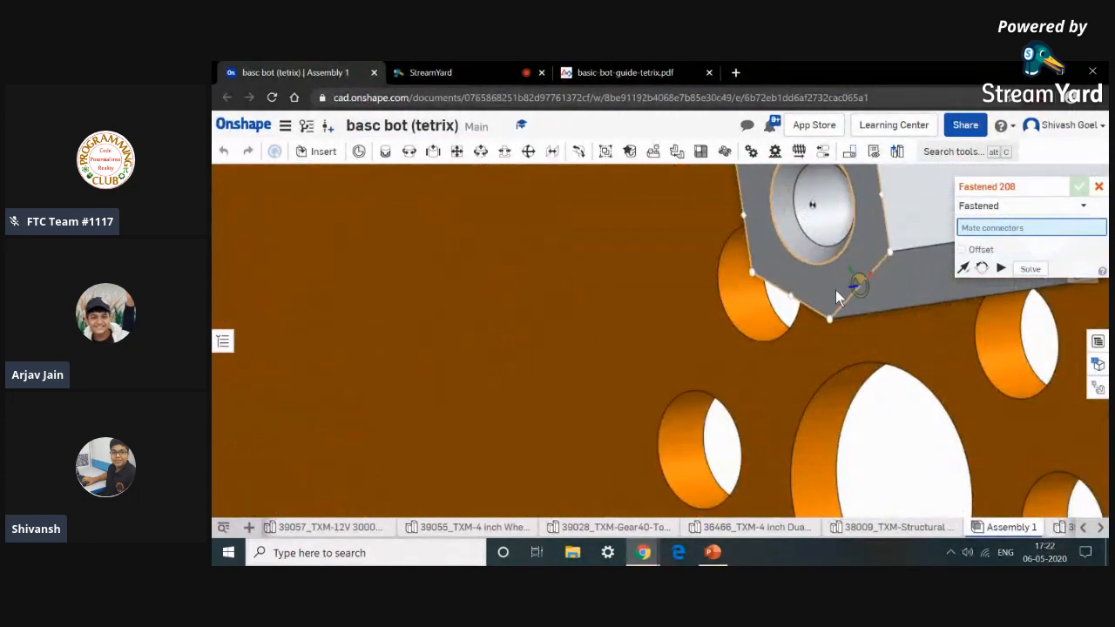
{"action": "scroll", "coordinate": [835, 289], "scroll_direction": "down", "scroll_amount": 5}
{"action": "scroll", "coordinate": [835, 288], "scroll_direction": "down", "scroll_amount": 2}
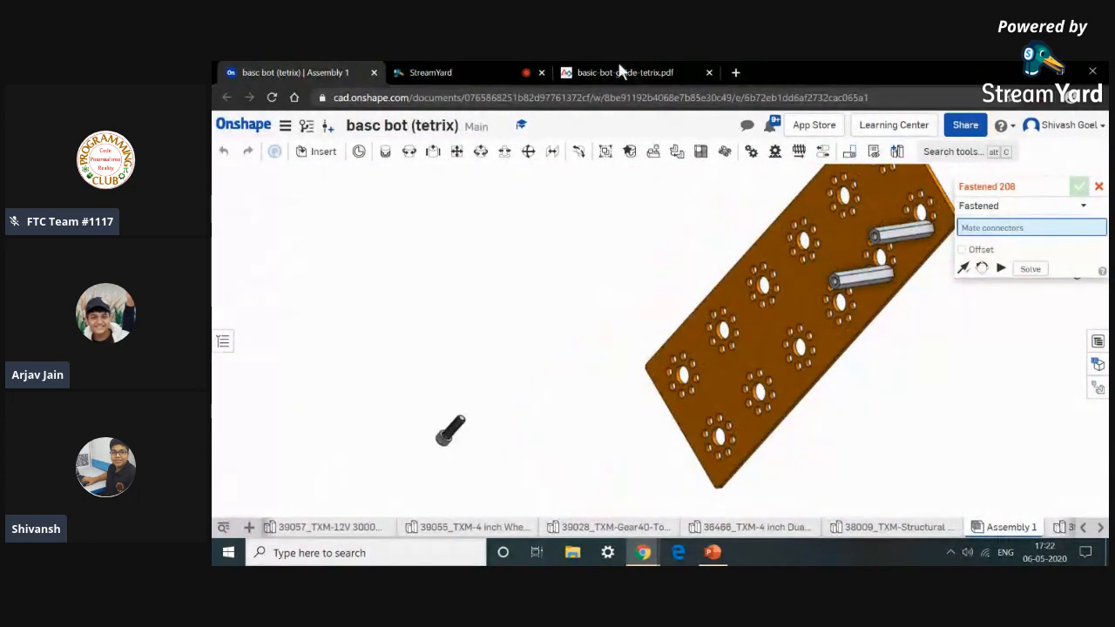
{"action": "scroll", "coordinate": [857, 302], "scroll_direction": "up", "scroll_amount": 4}
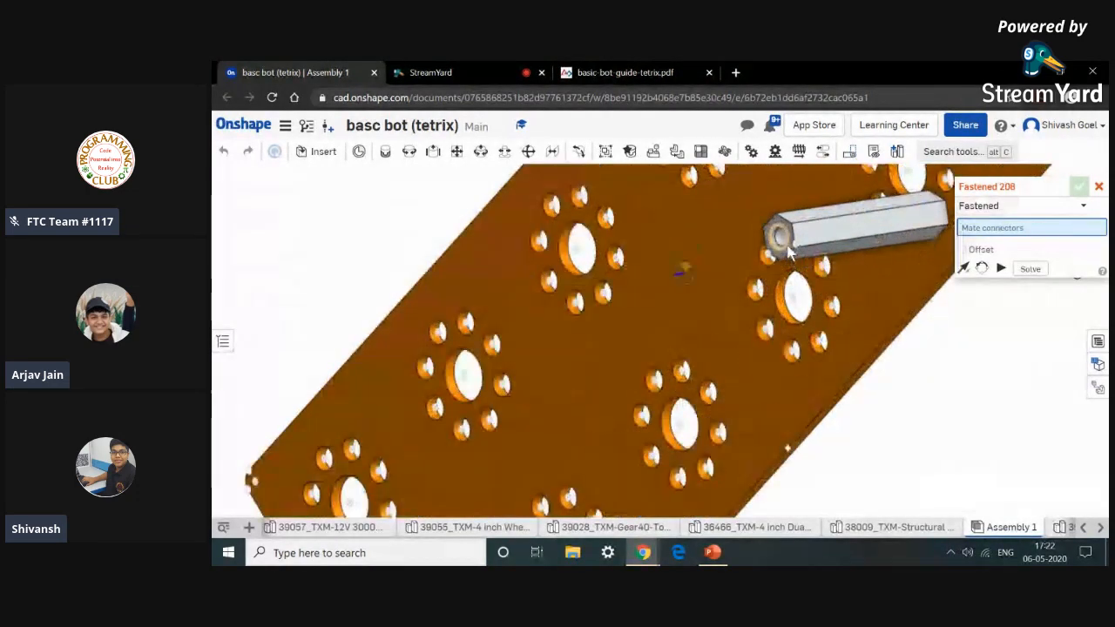
{"action": "scroll", "coordinate": [788, 255], "scroll_direction": "up", "scroll_amount": 3}
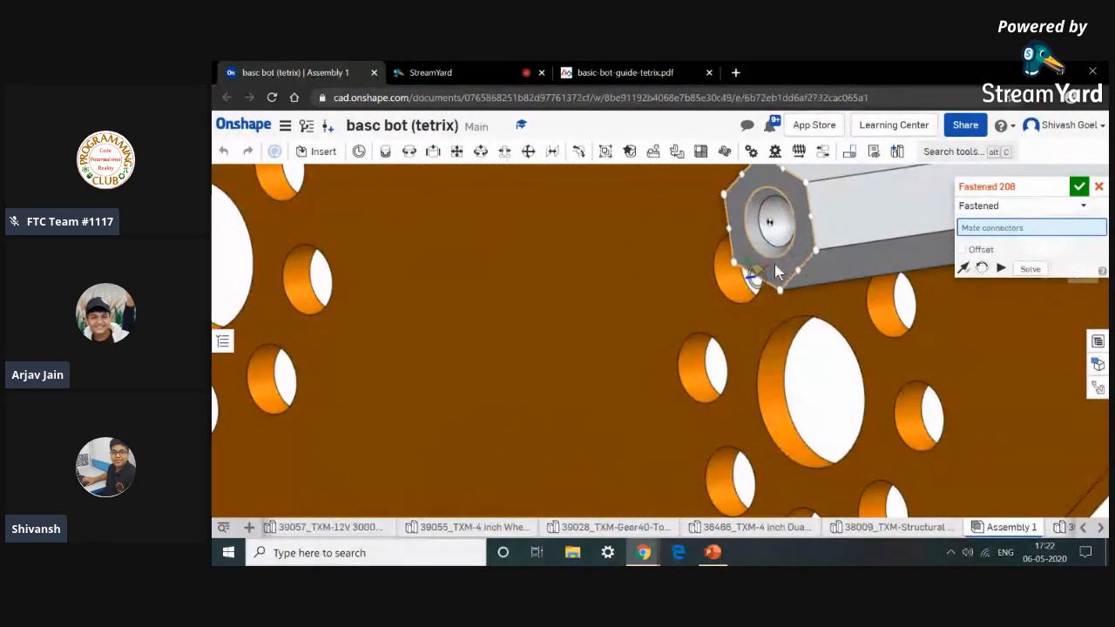
{"action": "left_click", "coordinate": [784, 270]}
{"action": "scroll", "coordinate": [778, 274], "scroll_direction": "down", "scroll_amount": 3}
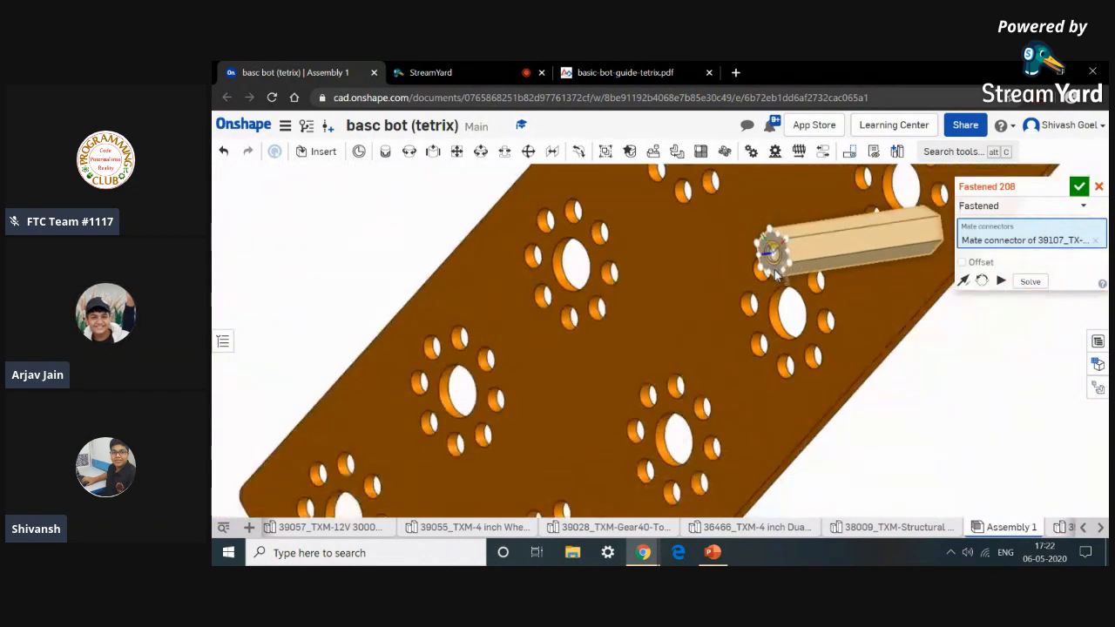
{"action": "scroll", "coordinate": [778, 273], "scroll_direction": "down", "scroll_amount": 5}
Compare the assembly with the guide's unassembled view of the structural mount and stand-off posts.
{"action": "left_click", "coordinate": [625, 73]}
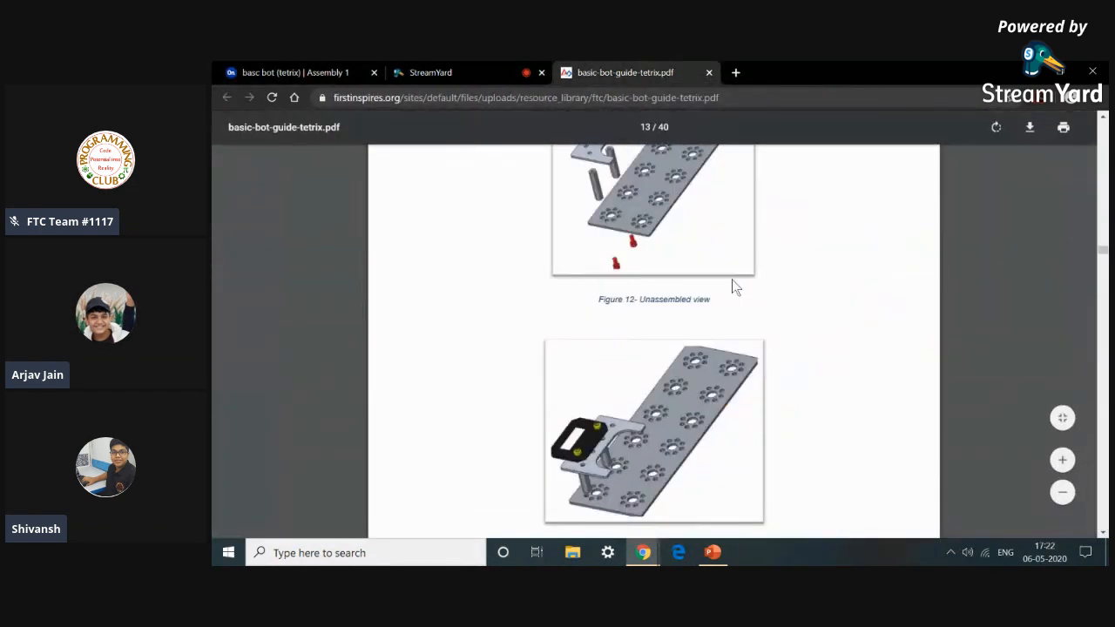
{"action": "left_click", "coordinate": [240, 65]}
{"action": "left_click", "coordinate": [596, 66]}
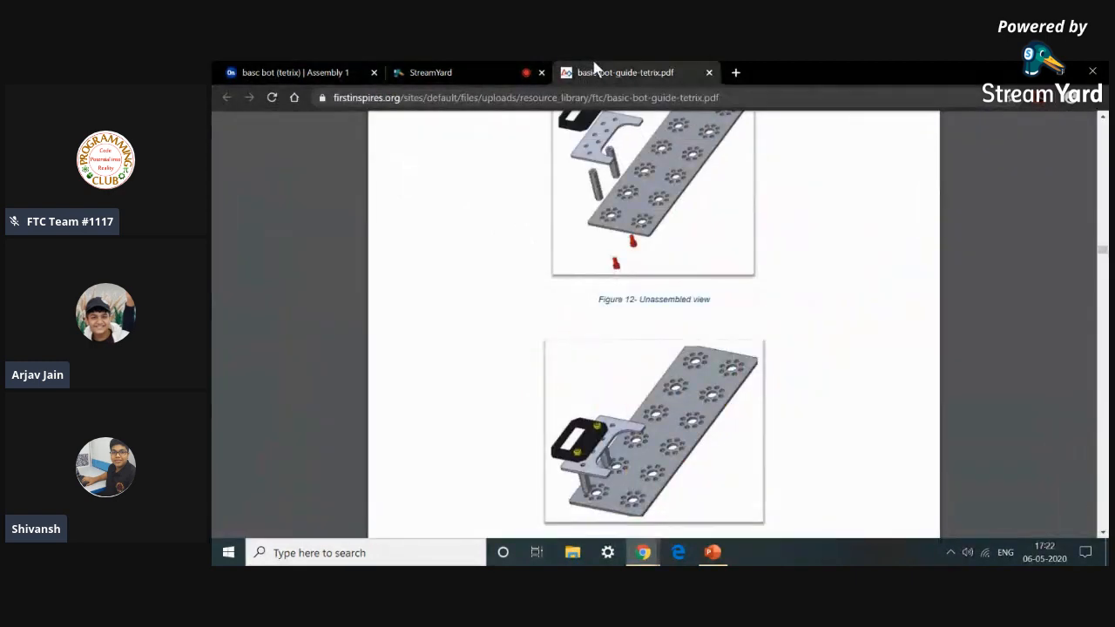
{"action": "left_click", "coordinate": [327, 70]}
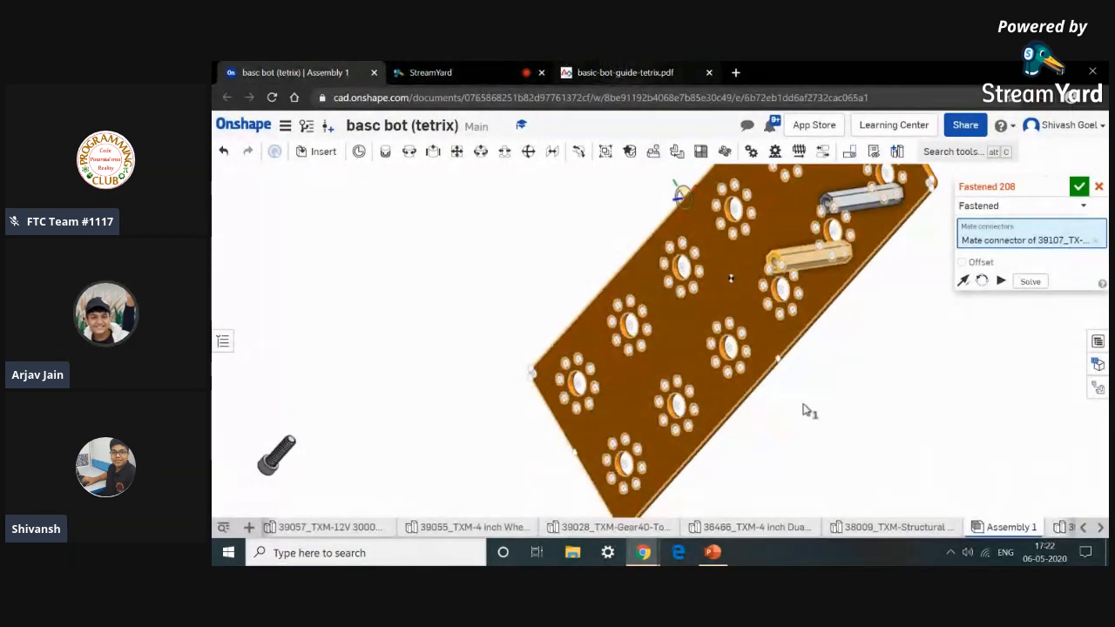
Try fastening the structural mount's hole onto the stand-off post's end, reorienting the secondary axis, then cancel the mate.
{"action": "scroll", "coordinate": [861, 458], "scroll_direction": "down", "scroll_amount": 4}
{"action": "scroll", "coordinate": [862, 460], "scroll_direction": "down", "scroll_amount": 5}
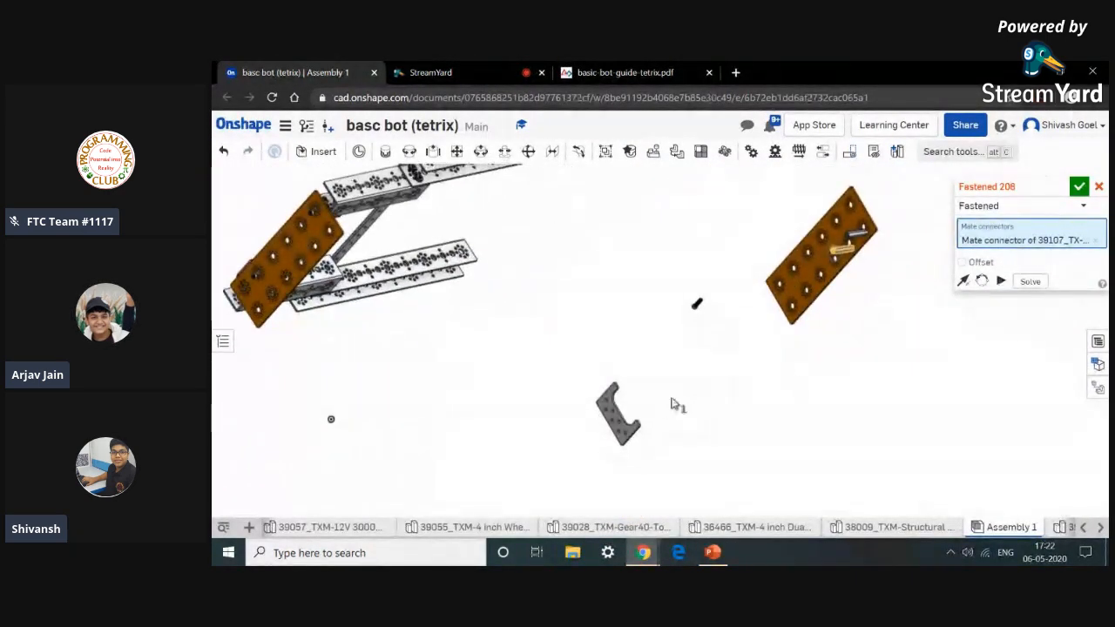
{"action": "scroll", "coordinate": [672, 391], "scroll_direction": "up", "scroll_amount": 4}
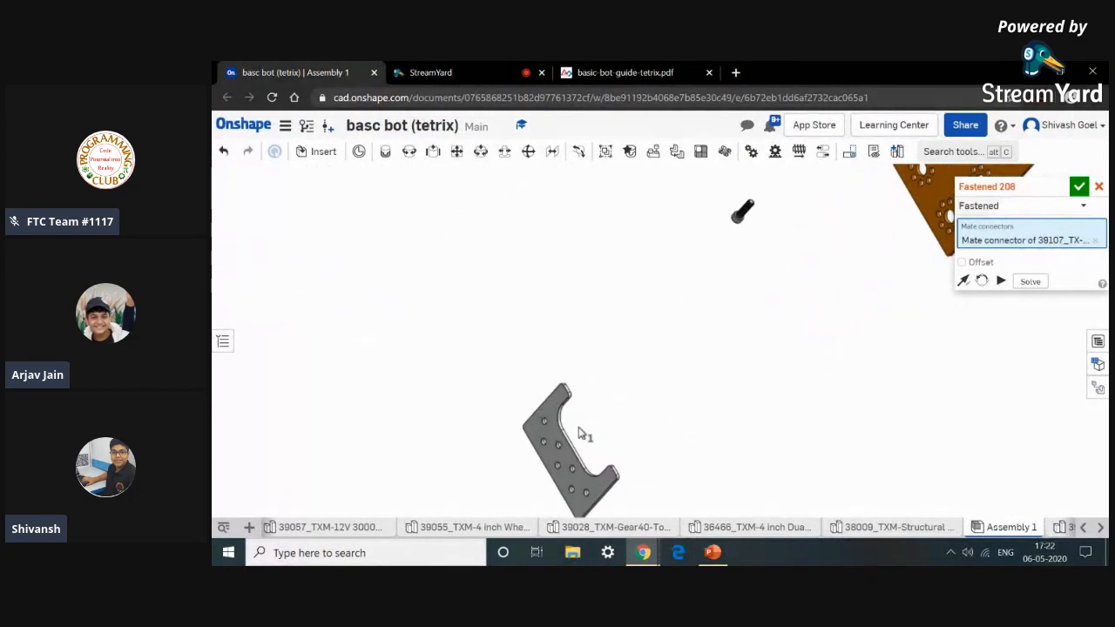
{"action": "right_click_drag", "start_coordinate": [611, 431], "coordinate": [549, 435]}
{"action": "scroll", "coordinate": [551, 432], "scroll_direction": "up", "scroll_amount": 6}
{"action": "scroll", "coordinate": [488, 447], "scroll_direction": "up", "scroll_amount": 5}
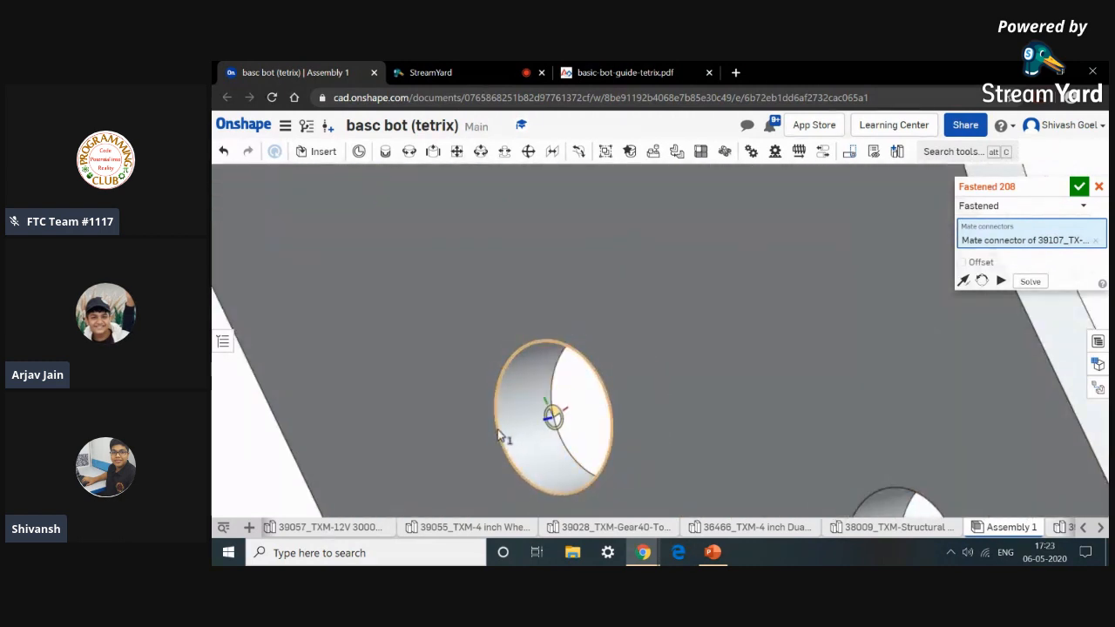
{"action": "scroll", "coordinate": [500, 435], "scroll_direction": "down", "scroll_amount": 5}
{"action": "left_click", "coordinate": [514, 423]}
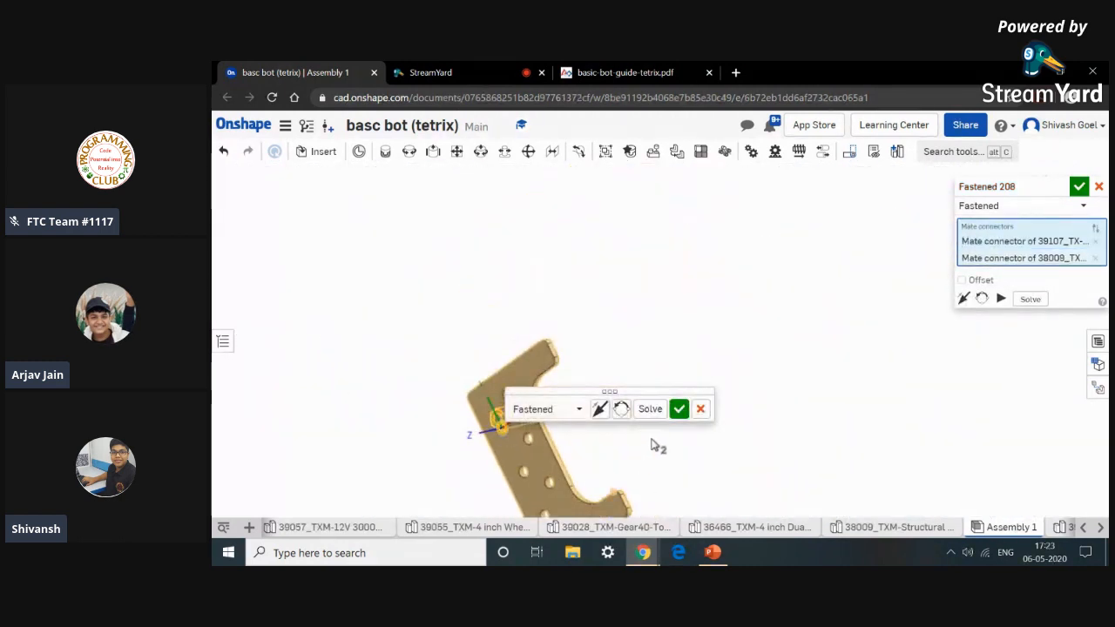
{"action": "left_click", "coordinate": [621, 409]}
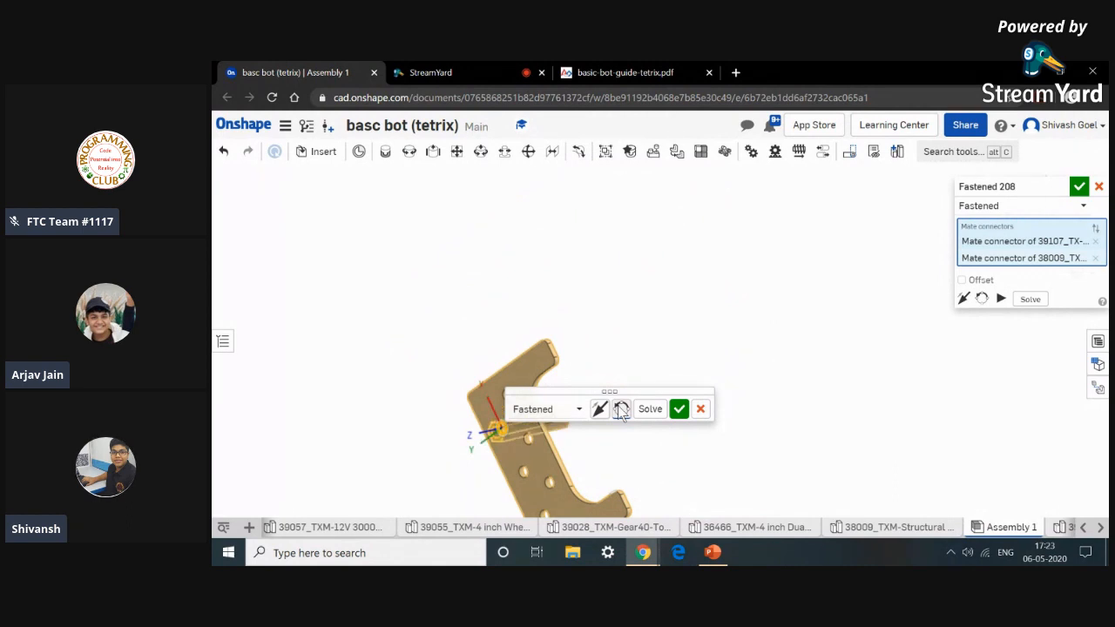
{"action": "left_click", "coordinate": [621, 410]}
{"action": "left_click", "coordinate": [621, 410]}
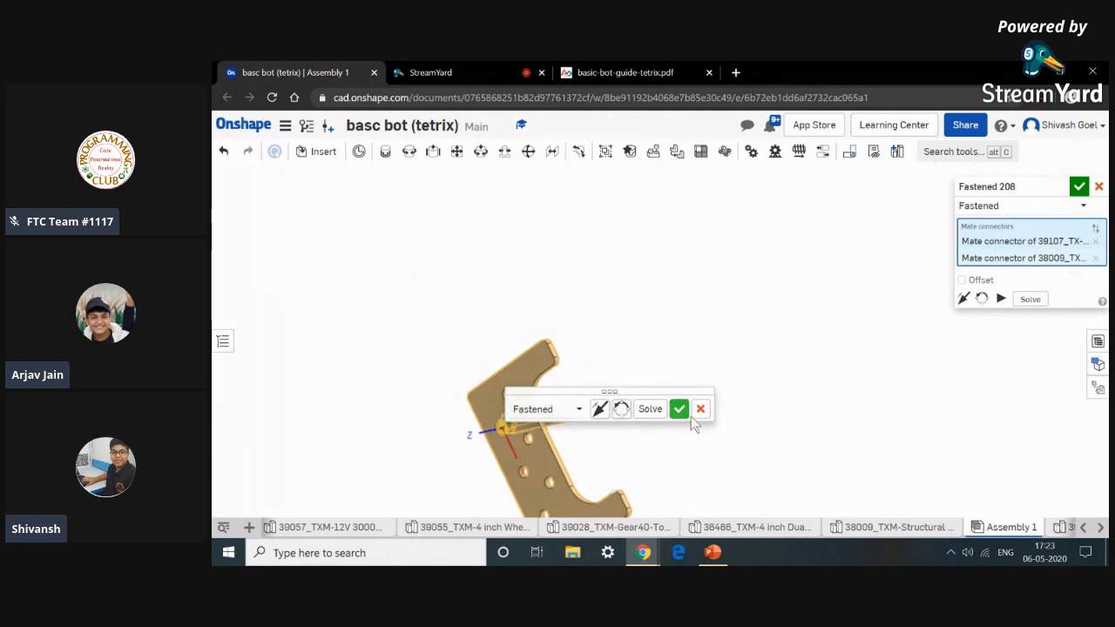
{"action": "left_click", "coordinate": [683, 414]}
Start another fastened mate from a stand-off post's end to the structural mount's hole, reorient its secondary axis, then cancel.
{"action": "scroll", "coordinate": [709, 416], "scroll_direction": "down", "scroll_amount": 5}
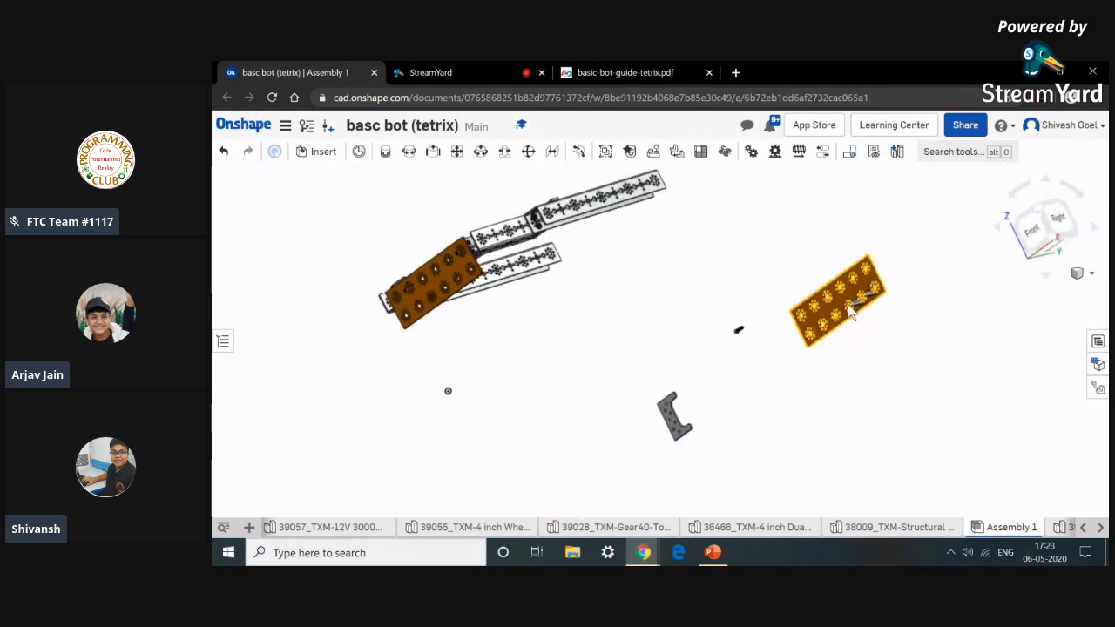
{"action": "scroll", "coordinate": [854, 310], "scroll_direction": "up", "scroll_amount": 10}
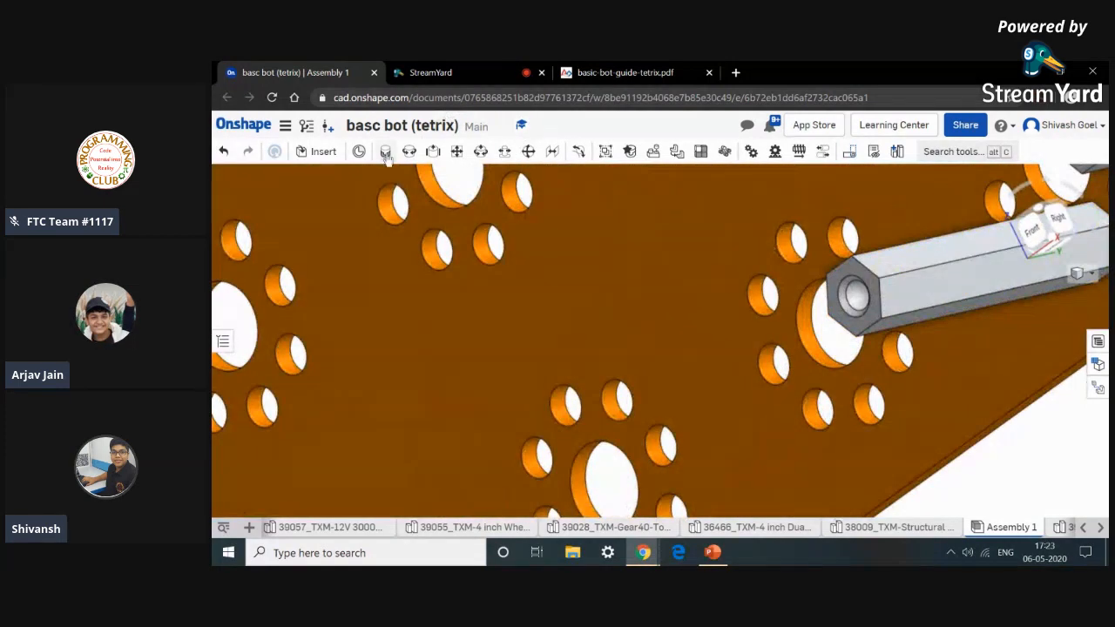
{"action": "left_click", "coordinate": [385, 151]}
{"action": "scroll", "coordinate": [868, 335], "scroll_direction": "up", "scroll_amount": 2}
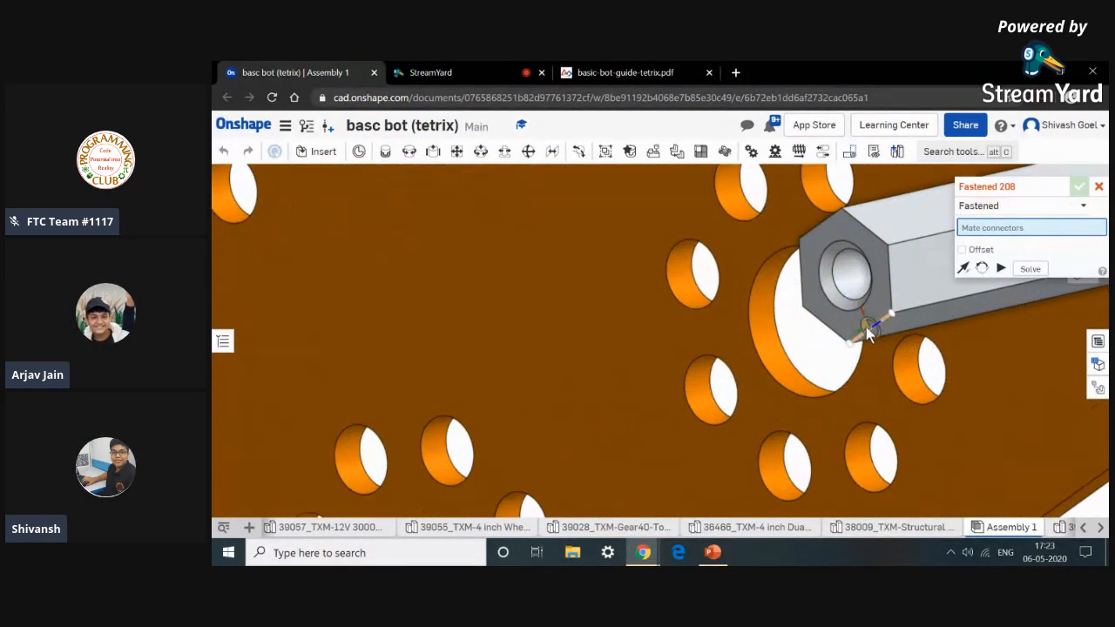
{"action": "left_click", "coordinate": [838, 326]}
{"action": "scroll", "coordinate": [827, 344], "scroll_direction": "down", "scroll_amount": 10}
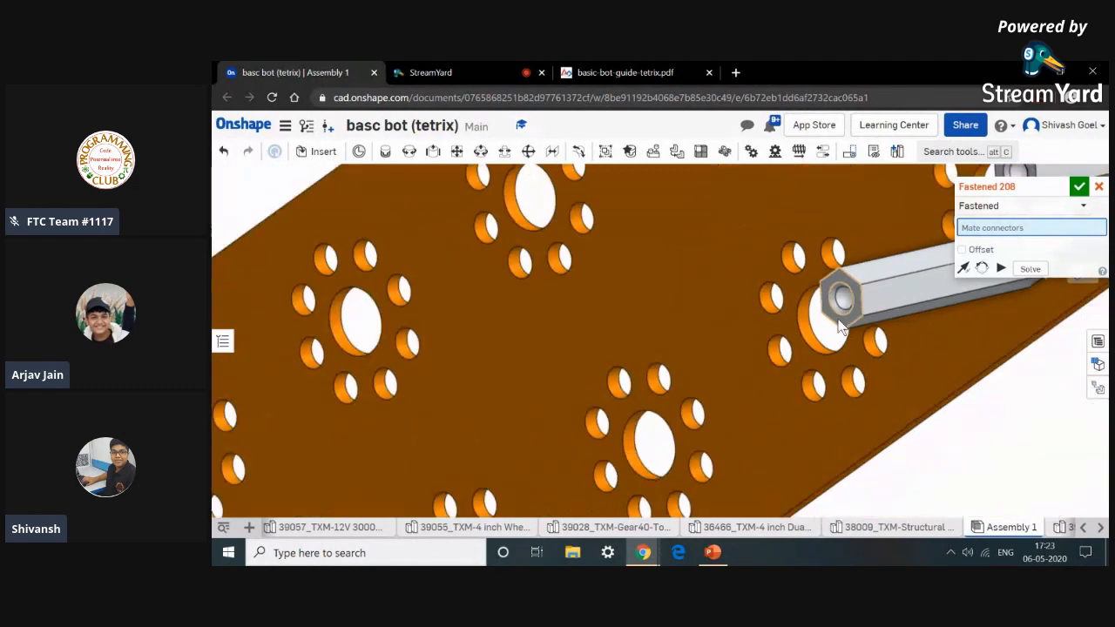
{"action": "middle_click_drag", "start_coordinate": [641, 454], "coordinate": [655, 348]}
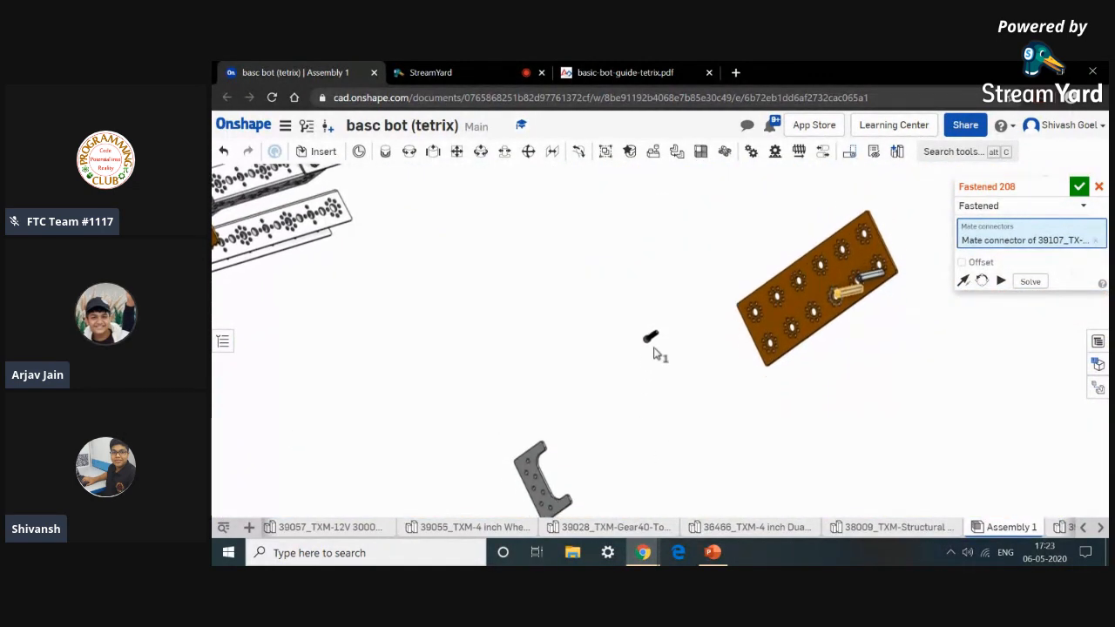
{"action": "scroll", "coordinate": [576, 391], "scroll_direction": "up", "scroll_amount": 6}
{"action": "right_click_drag", "start_coordinate": [568, 392], "coordinate": [522, 401]}
{"action": "scroll", "coordinate": [529, 392], "scroll_direction": "up", "scroll_amount": 2}
{"action": "scroll", "coordinate": [527, 386], "scroll_direction": "up", "scroll_amount": 10}
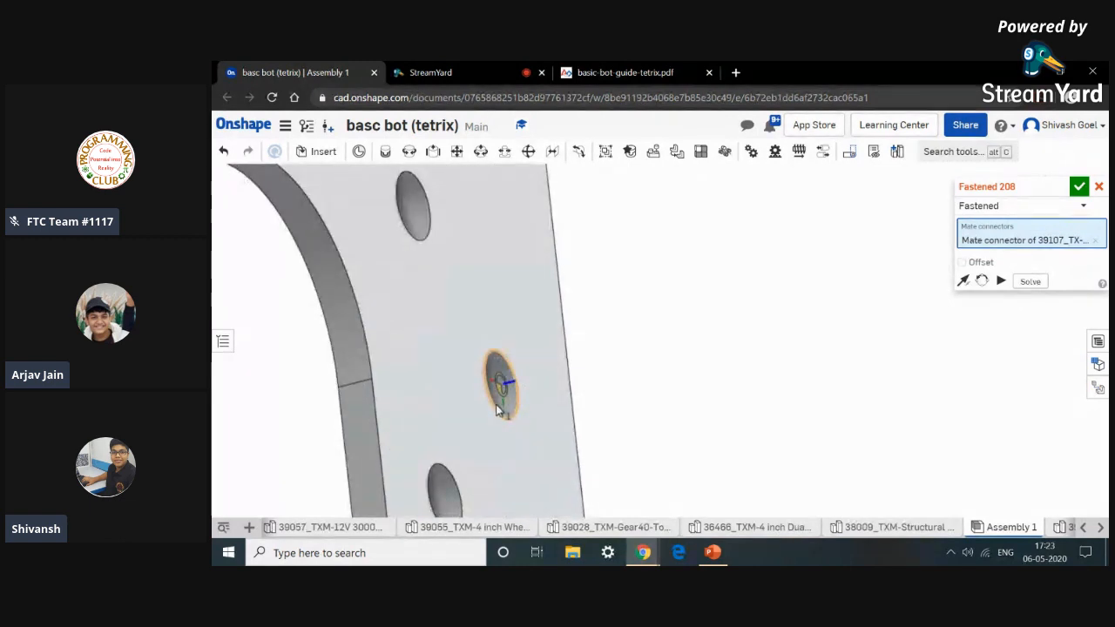
{"action": "scroll", "coordinate": [529, 453], "scroll_direction": "up", "scroll_amount": 3}
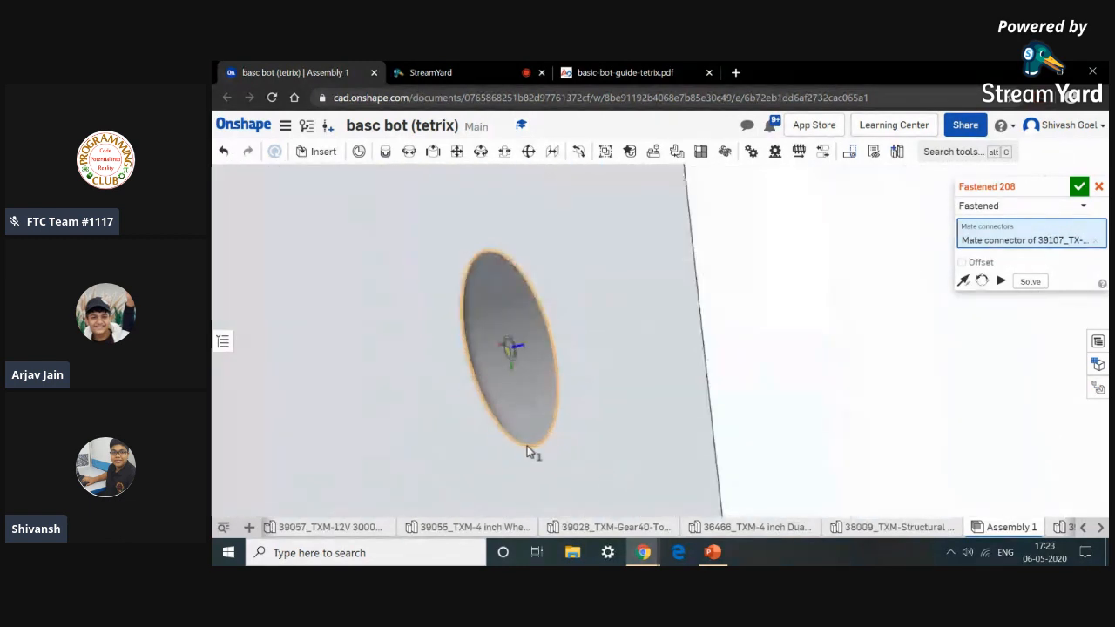
{"action": "left_click", "coordinate": [529, 441]}
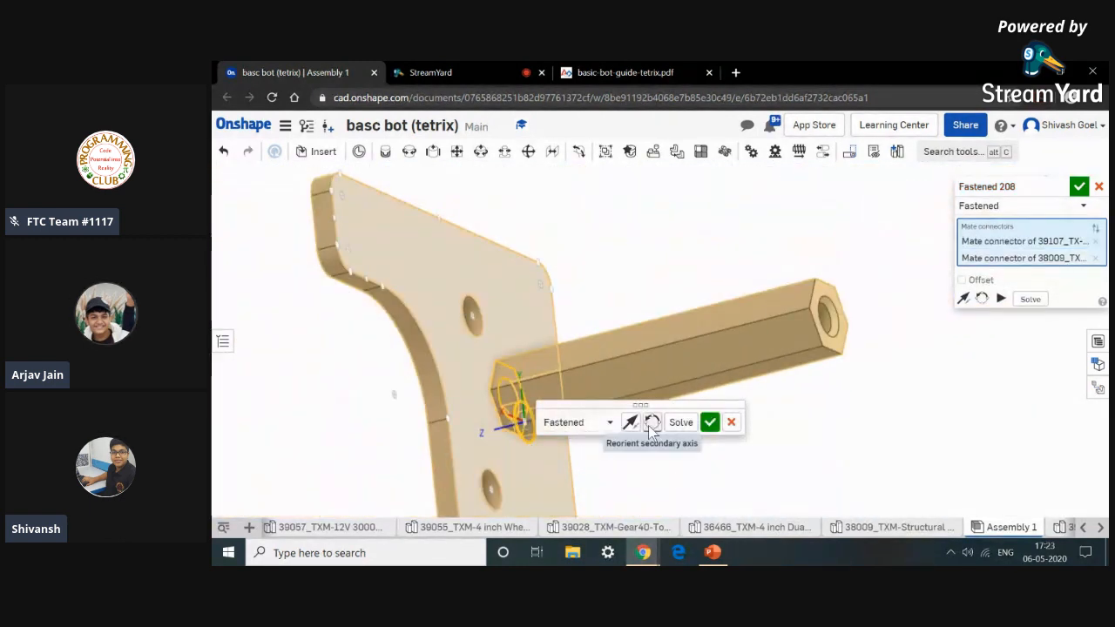
{"action": "left_click", "coordinate": [650, 425]}
{"action": "left_click", "coordinate": [650, 426]}
{"action": "left_click", "coordinate": [652, 427]}
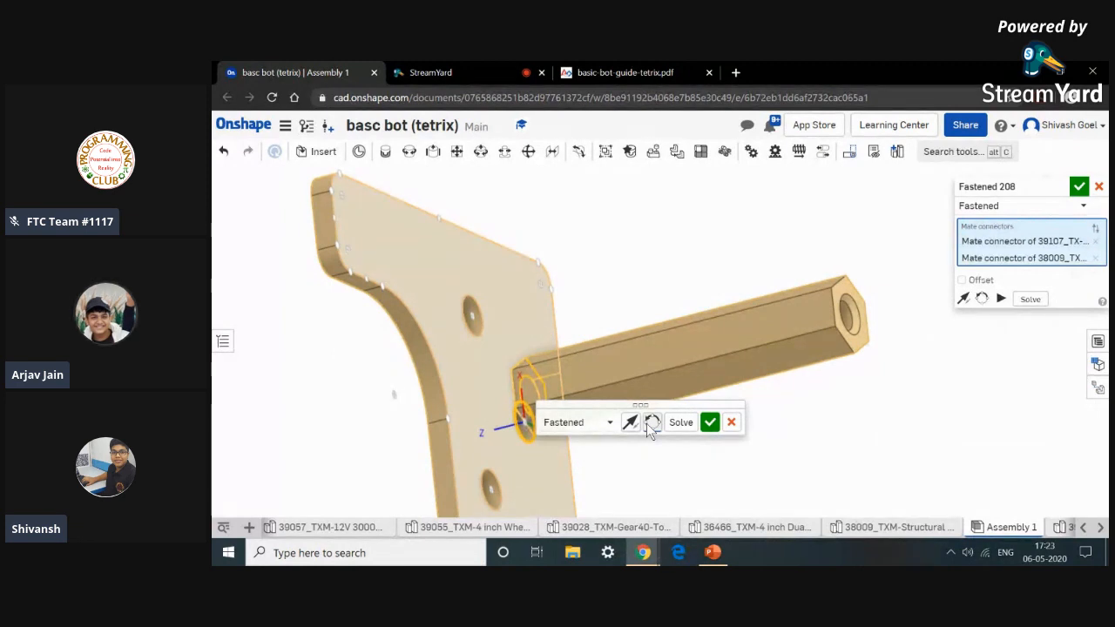
{"action": "left_click", "coordinate": [710, 424]}
Retry fastening the far stand-off post's end to the structural mount's hole, flipping the secondary axis twice before cancelling.
{"action": "scroll", "coordinate": [729, 426], "scroll_direction": "down", "scroll_amount": 8}
{"action": "middle_click_drag", "start_coordinate": [728, 426], "coordinate": [707, 331]}
{"action": "scroll", "coordinate": [711, 335], "scroll_direction": "down", "scroll_amount": 3}
{"action": "right_click_drag", "start_coordinate": [711, 336], "coordinate": [915, 280]}
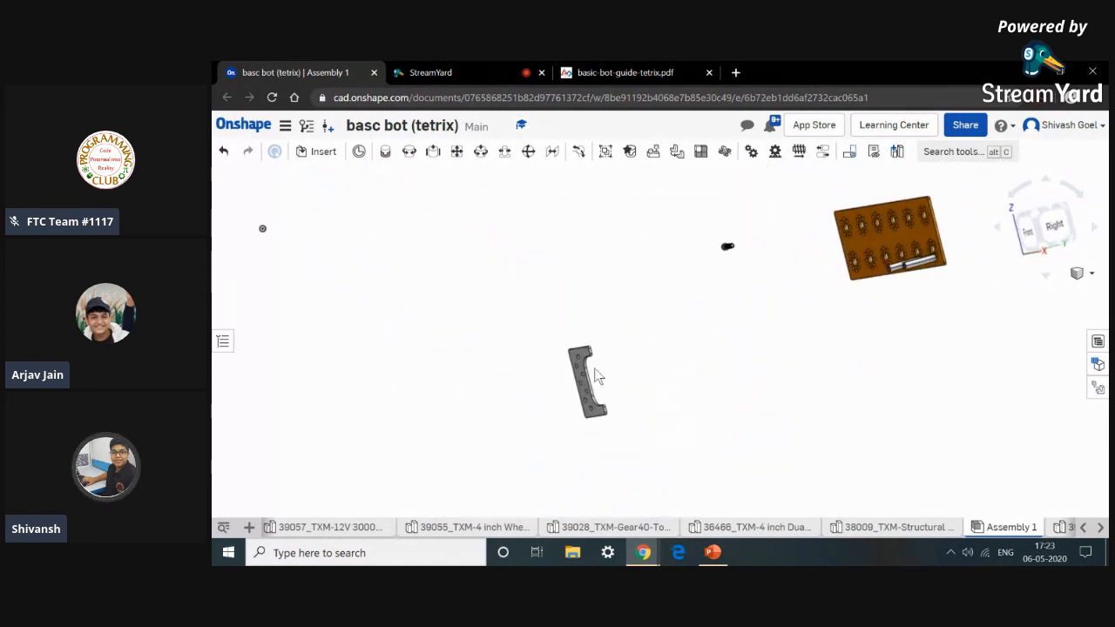
{"action": "scroll", "coordinate": [593, 375], "scroll_direction": "up", "scroll_amount": 2}
{"action": "left_click", "coordinate": [385, 153]}
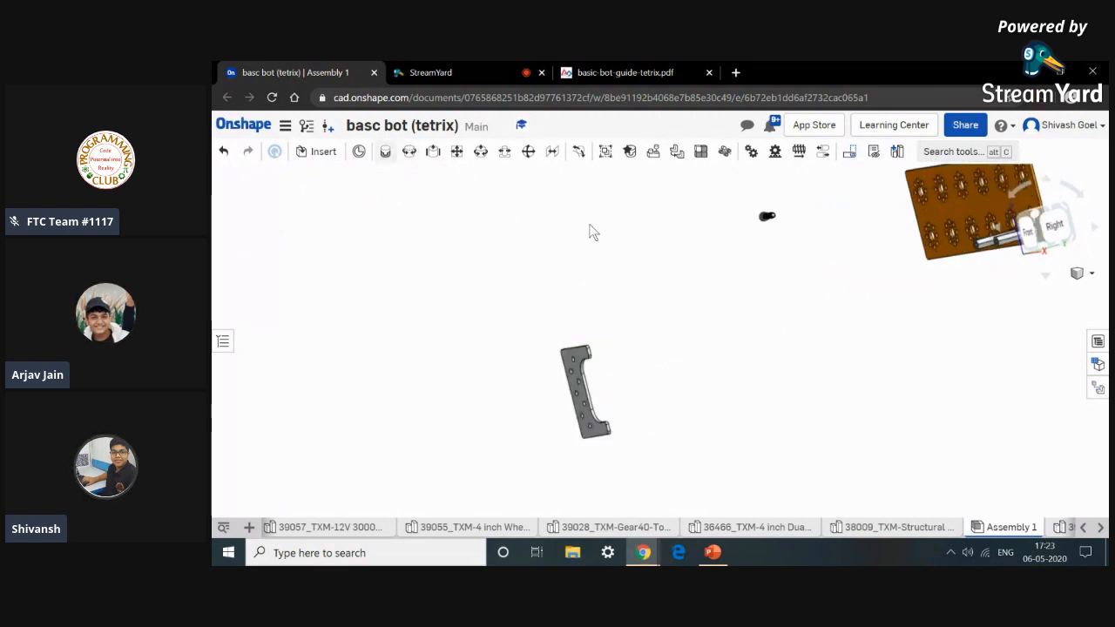
{"action": "scroll", "coordinate": [869, 306], "scroll_direction": "up", "scroll_amount": 5}
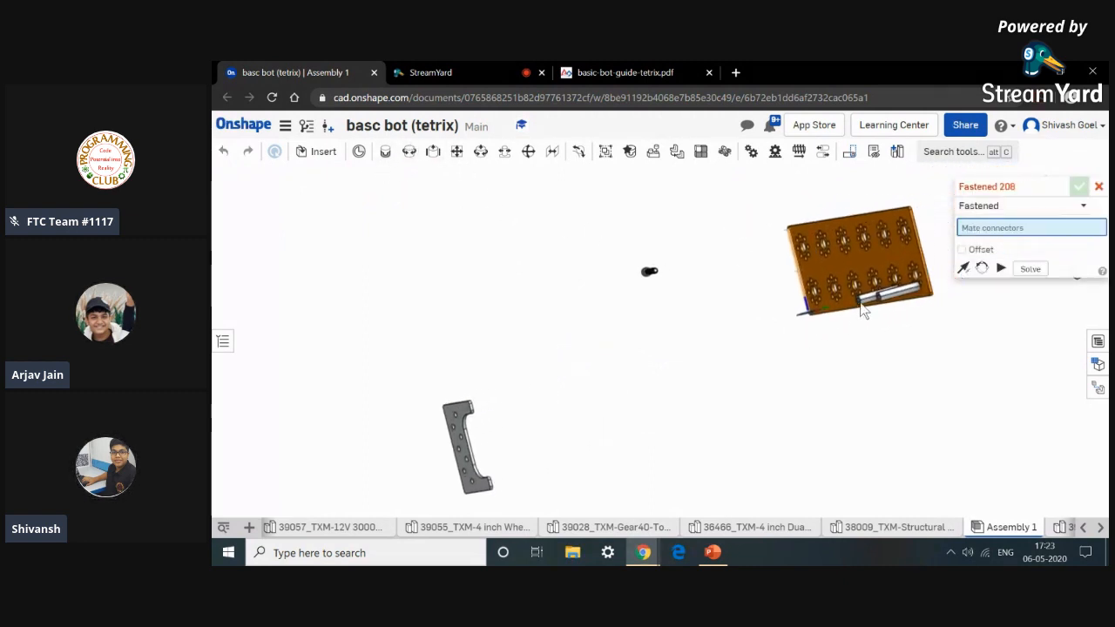
{"action": "scroll", "coordinate": [906, 298], "scroll_direction": "up", "scroll_amount": 5}
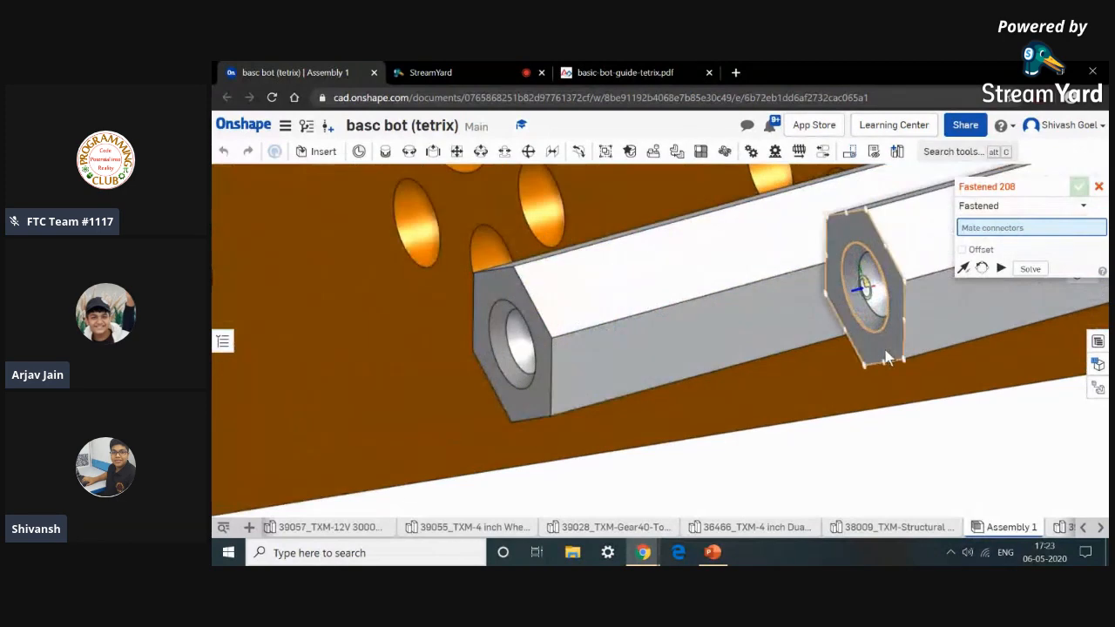
{"action": "left_click", "coordinate": [884, 344]}
{"action": "scroll", "coordinate": [775, 462], "scroll_direction": "down", "scroll_amount": 10}
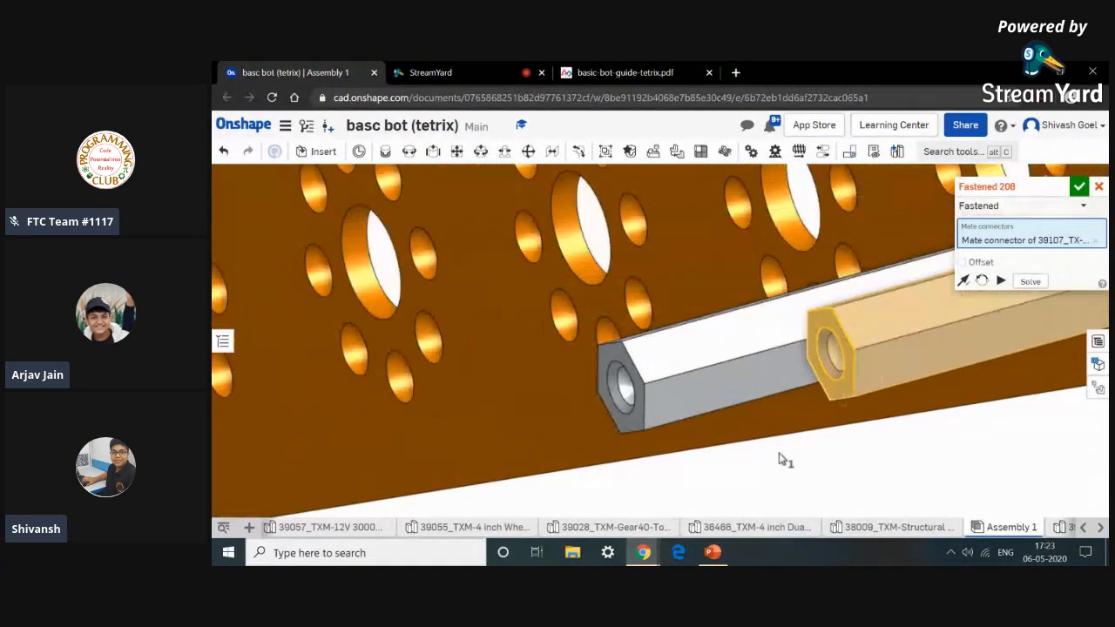
{"action": "scroll", "coordinate": [766, 478], "scroll_direction": "down", "scroll_amount": 5}
{"action": "middle_click_drag", "start_coordinate": [763, 480], "coordinate": [807, 313]}
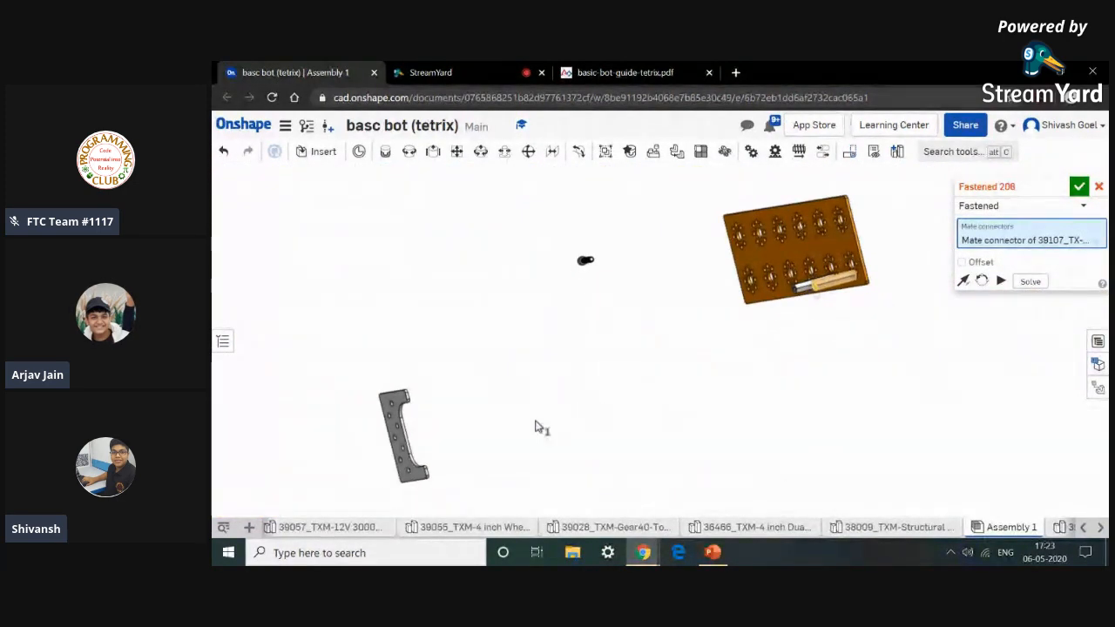
{"action": "scroll", "coordinate": [440, 470], "scroll_direction": "up", "scroll_amount": 6}
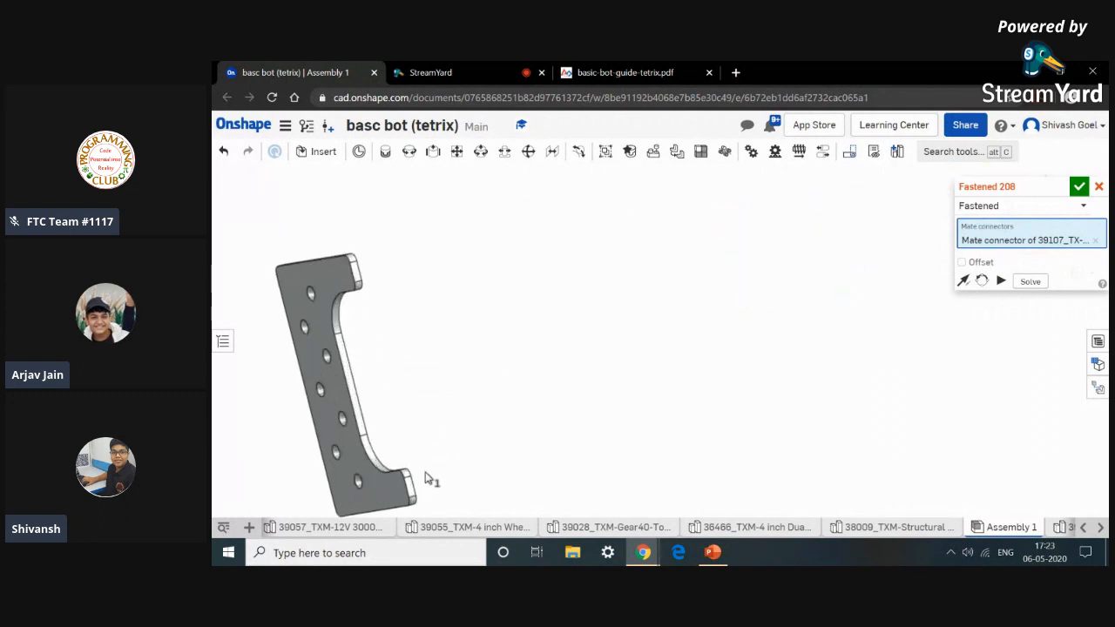
{"action": "scroll", "coordinate": [394, 481], "scroll_direction": "up", "scroll_amount": 8}
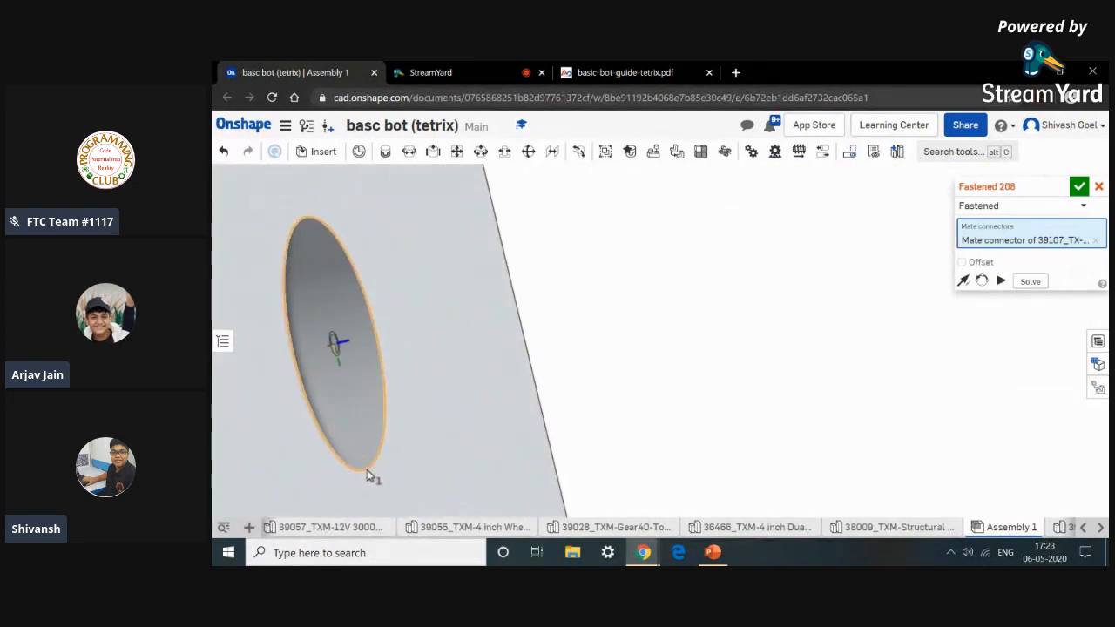
{"action": "left_click", "coordinate": [368, 475]}
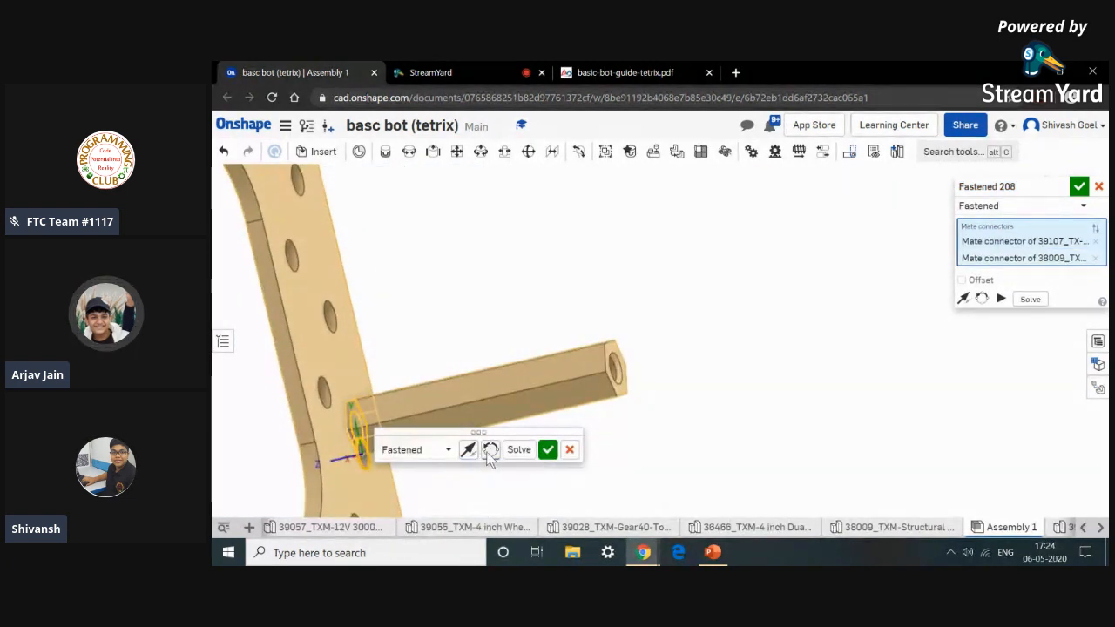
{"action": "left_click", "coordinate": [475, 452]}
{"action": "left_click", "coordinate": [474, 452]}
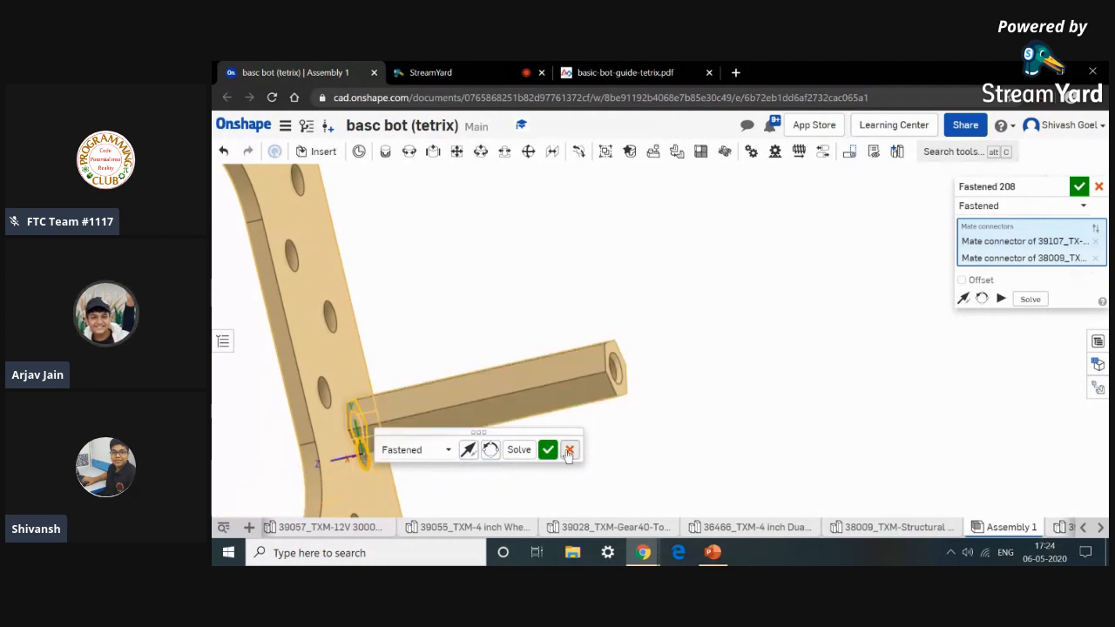
{"action": "left_click", "coordinate": [569, 450]}
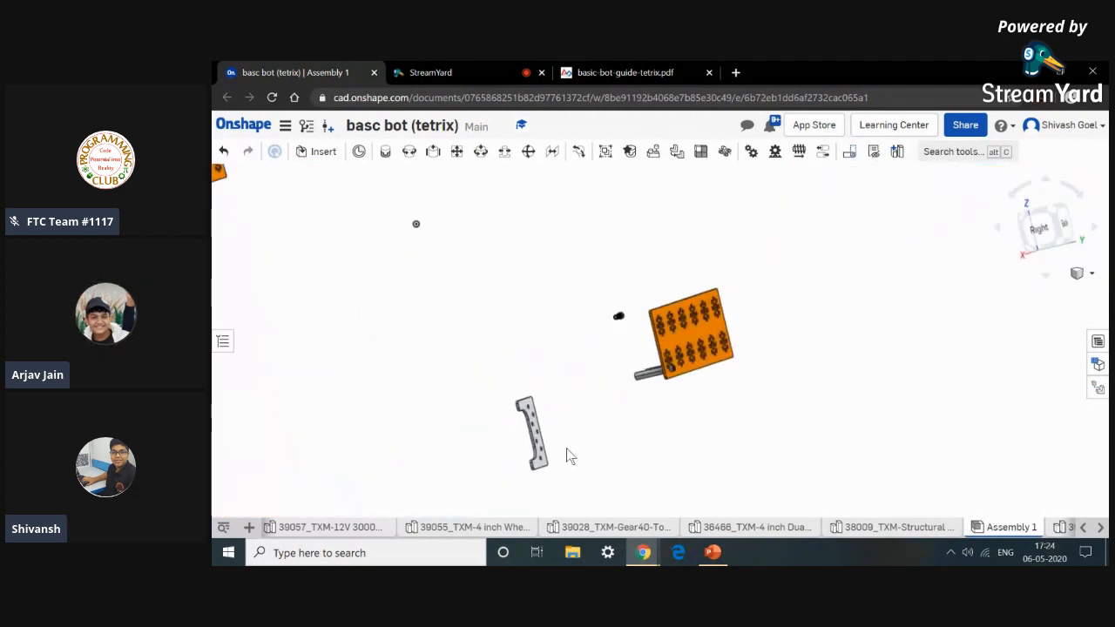
Fasten the near stand-off post's end to the structural mount's hole, then undo that mate.
{"action": "right_click_drag", "start_coordinate": [571, 444], "coordinate": [630, 446]}
{"action": "right_click_drag", "start_coordinate": [720, 433], "coordinate": [715, 435]}
{"action": "middle_click_drag", "start_coordinate": [714, 435], "coordinate": [653, 459]}
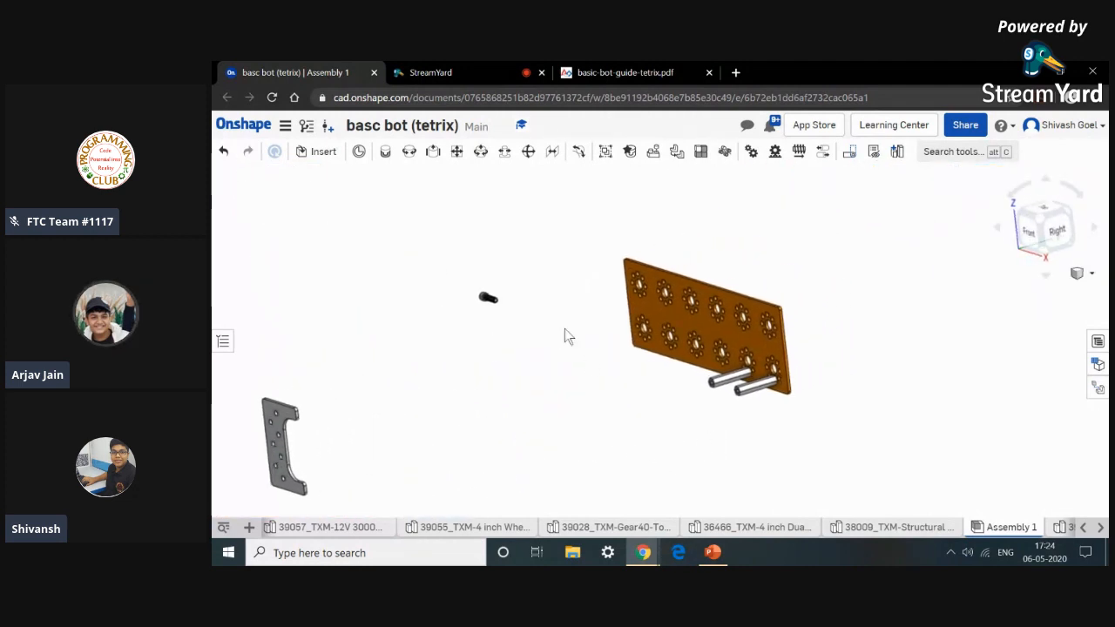
{"action": "left_click", "coordinate": [385, 151]}
{"action": "scroll", "coordinate": [746, 389], "scroll_direction": "up", "scroll_amount": 10}
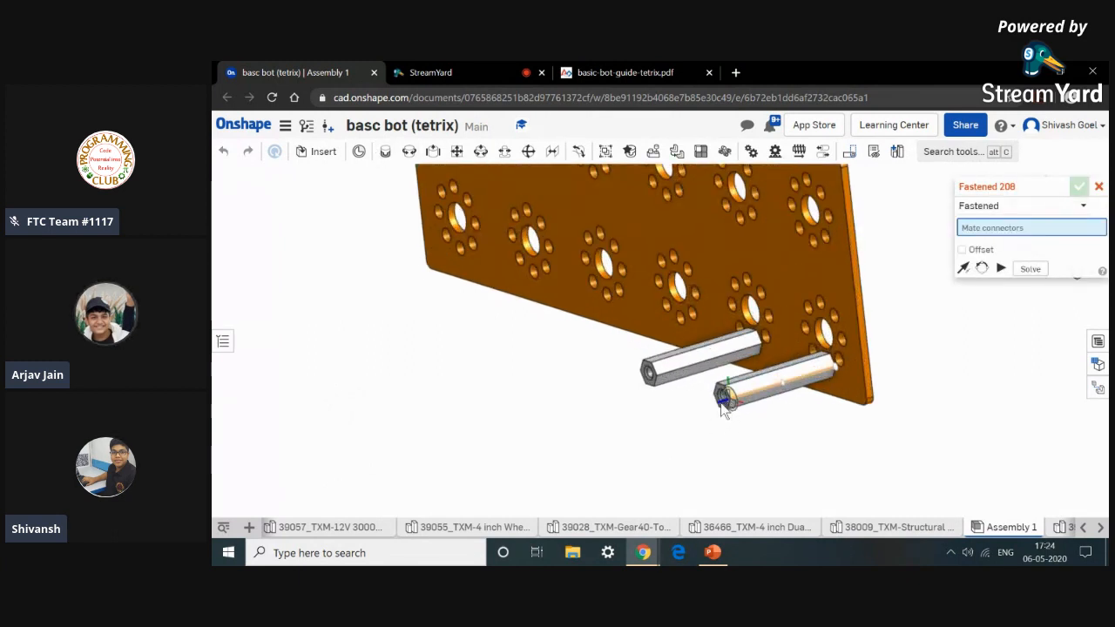
{"action": "left_click", "coordinate": [709, 381]}
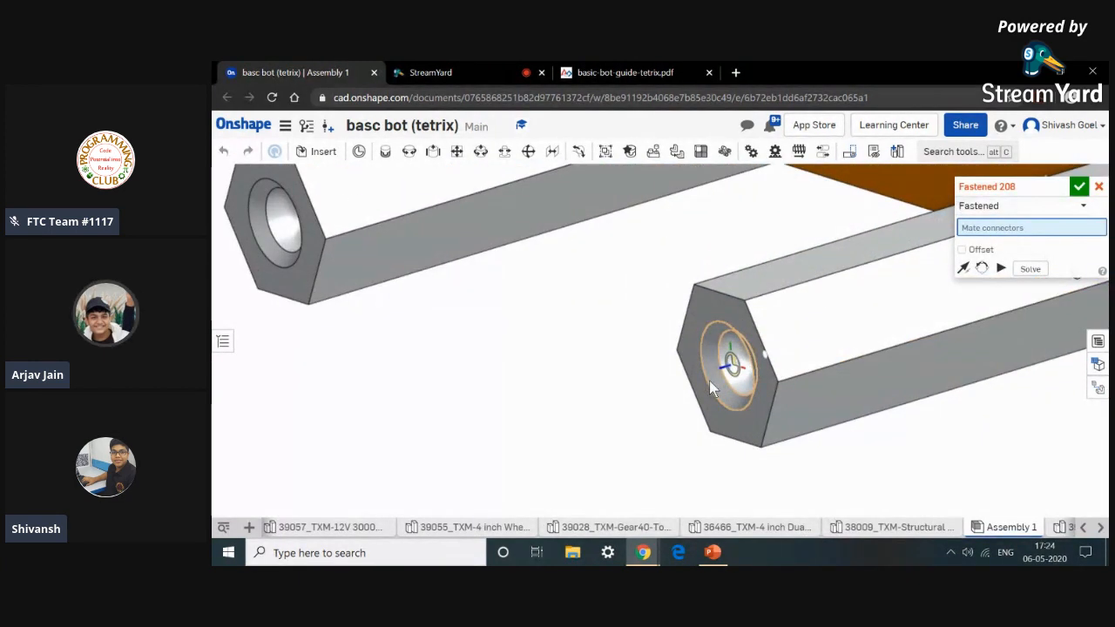
{"action": "scroll", "coordinate": [709, 380], "scroll_direction": "down", "scroll_amount": 10}
{"action": "right_click_drag", "start_coordinate": [684, 401], "coordinate": [559, 415]}
{"action": "scroll", "coordinate": [477, 394], "scroll_direction": "up", "scroll_amount": 10}
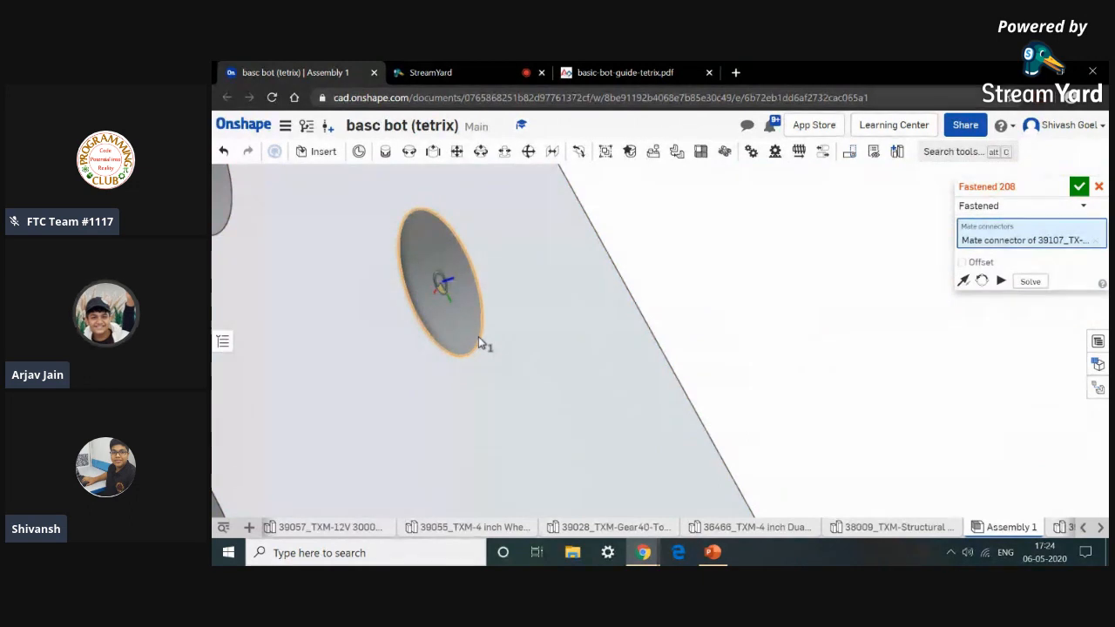
{"action": "left_click", "coordinate": [482, 344]}
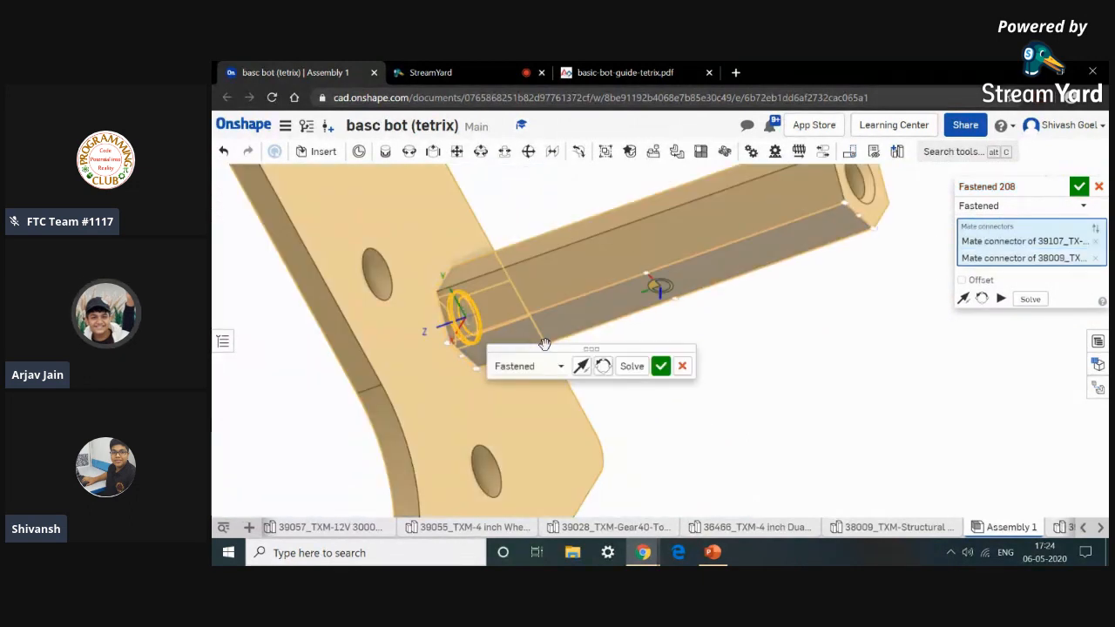
{"action": "scroll", "coordinate": [731, 344], "scroll_direction": "down", "scroll_amount": 10}
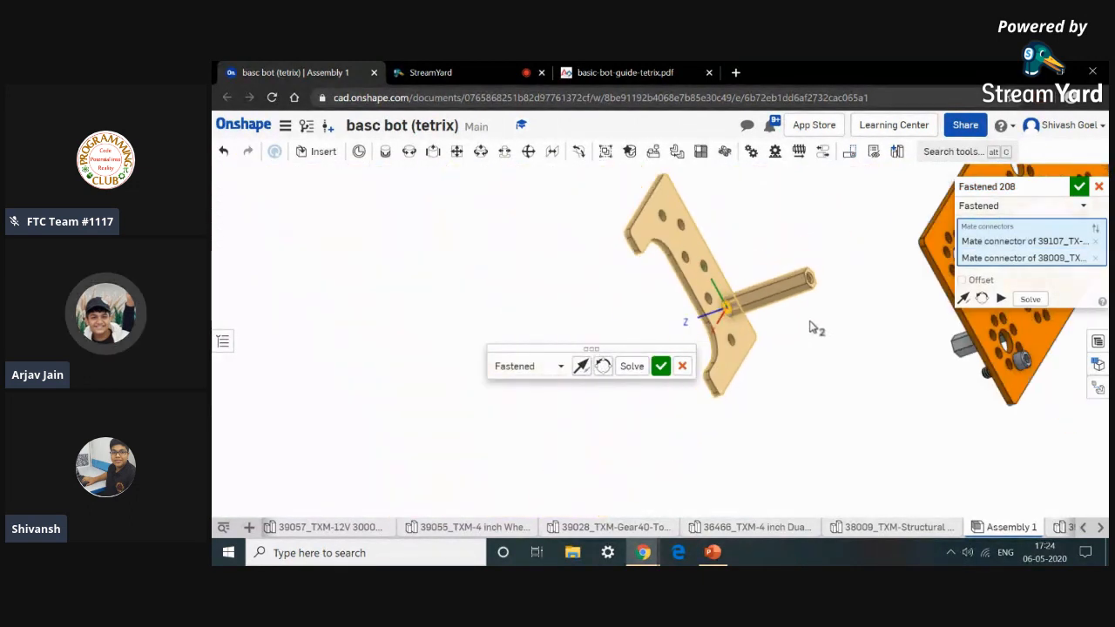
{"action": "right_click_drag", "start_coordinate": [812, 328], "coordinate": [865, 337]}
{"action": "scroll", "coordinate": [839, 333], "scroll_direction": "down", "scroll_amount": 8}
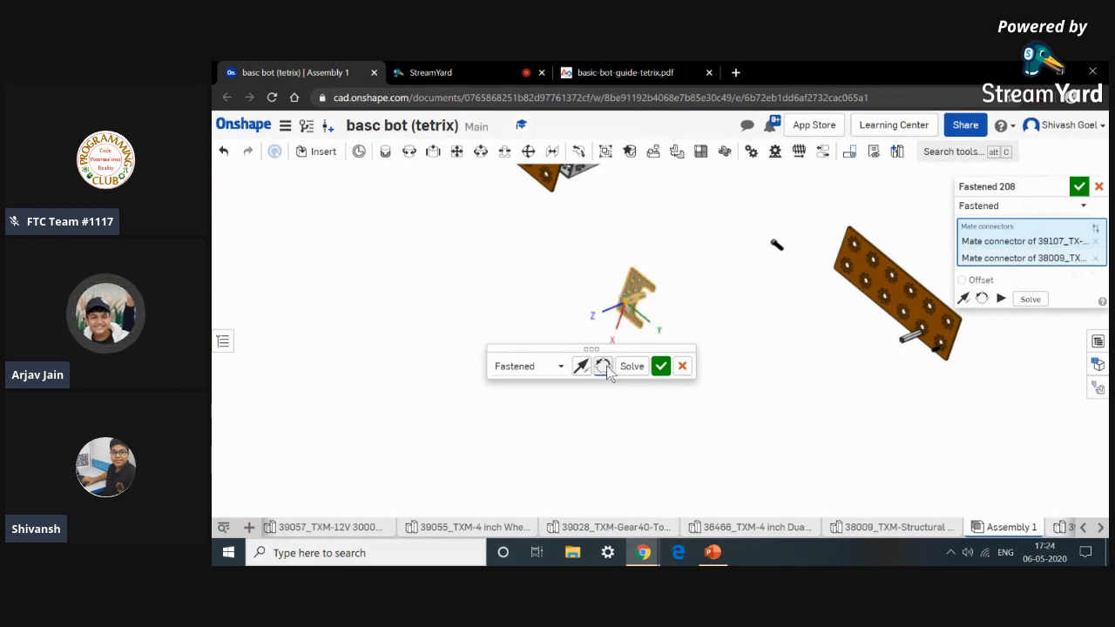
{"action": "left_click", "coordinate": [661, 366]}
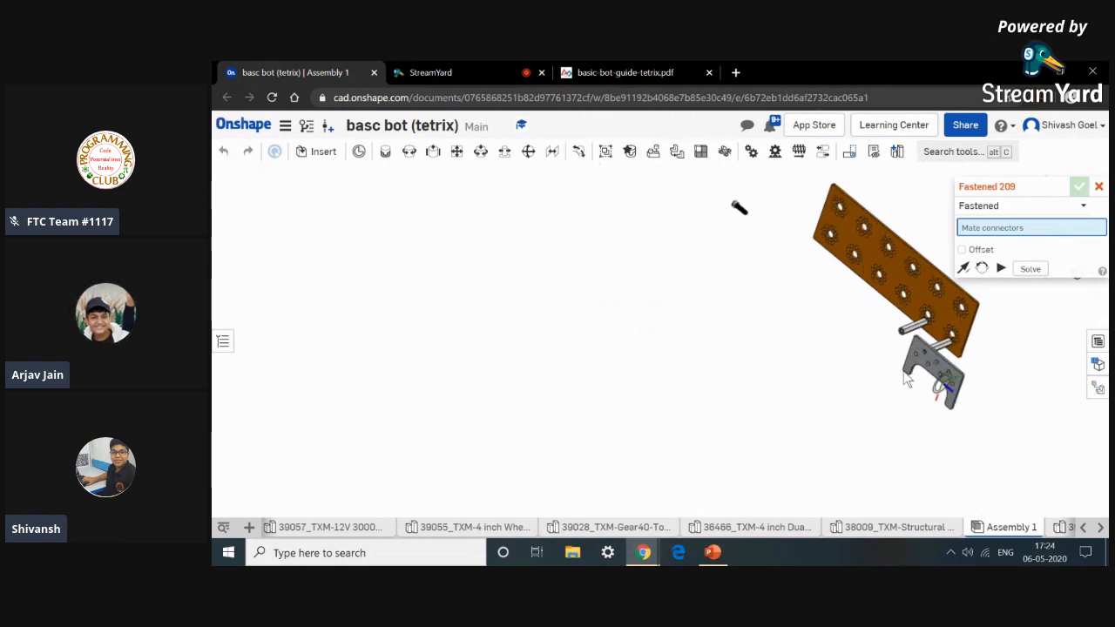
{"action": "scroll", "coordinate": [834, 379], "scroll_direction": "up", "scroll_amount": 3}
{"action": "scroll", "coordinate": [834, 373], "scroll_direction": "down", "scroll_amount": 1}
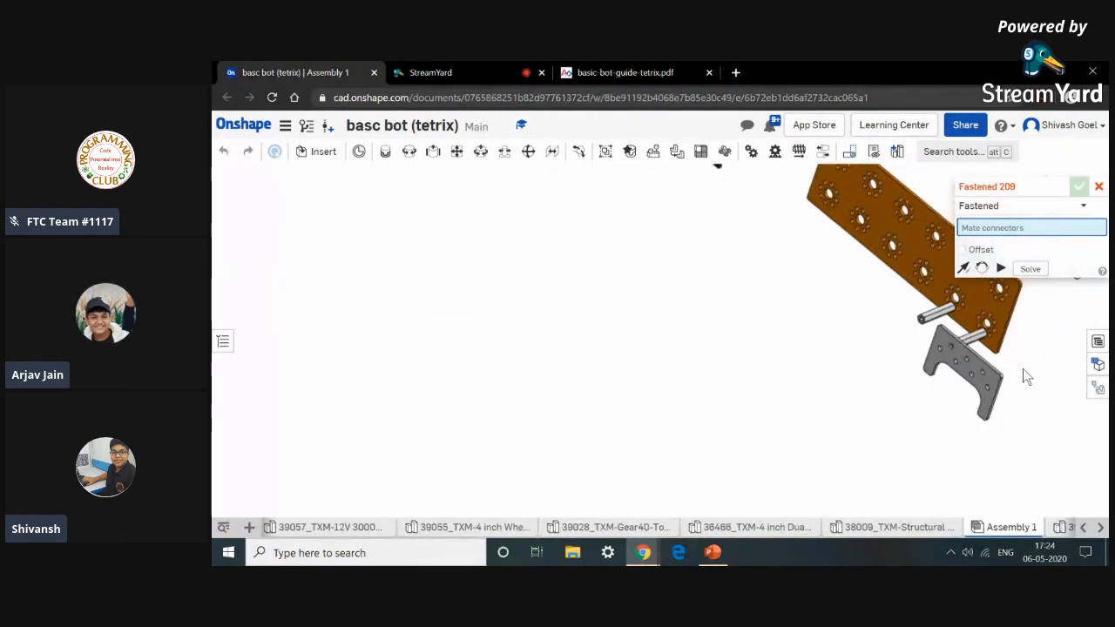
{"action": "scroll", "coordinate": [1023, 370], "scroll_direction": "up", "scroll_amount": 1}
{"action": "left_click", "coordinate": [1099, 187]}
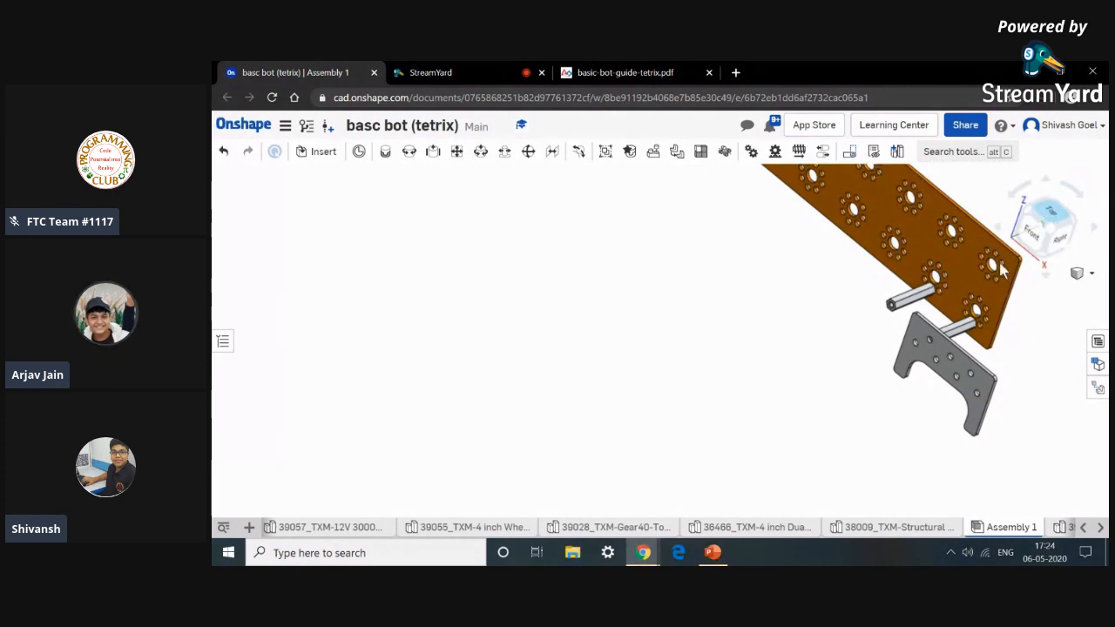
{"action": "left_click", "coordinate": [224, 152]}
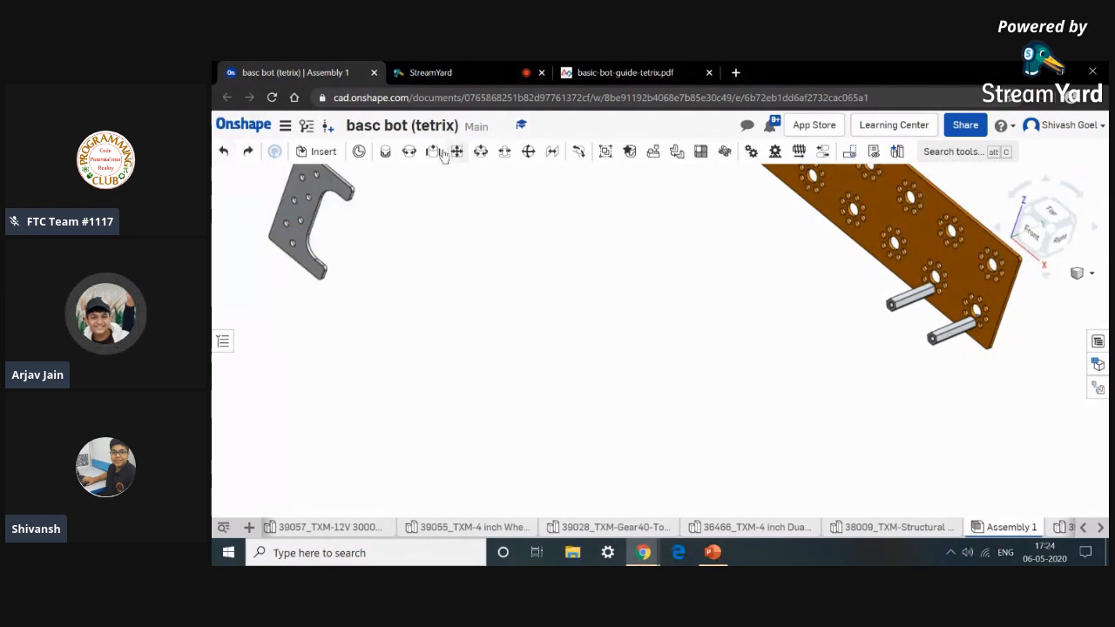
Fasten the stand-off post's end to the structural mount's hole again, then undo the change twice.
{"action": "left_click", "coordinate": [382, 152]}
{"action": "scroll", "coordinate": [884, 319], "scroll_direction": "up", "scroll_amount": 5}
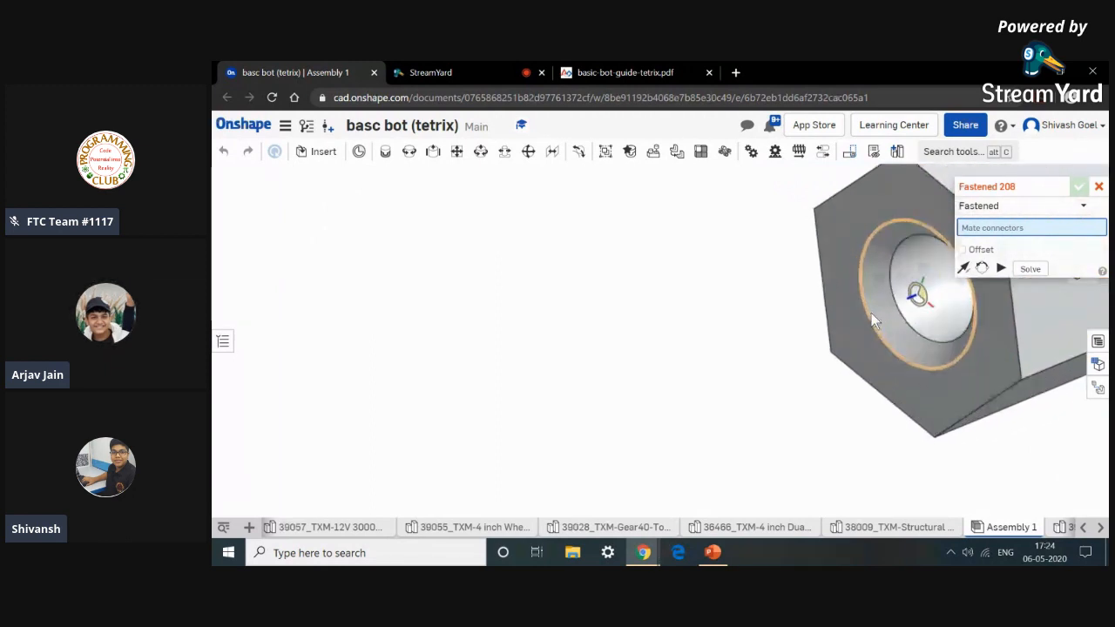
{"action": "left_click", "coordinate": [880, 301]}
{"action": "scroll", "coordinate": [881, 303], "scroll_direction": "down", "scroll_amount": 5}
{"action": "scroll", "coordinate": [871, 309], "scroll_direction": "down", "scroll_amount": 3}
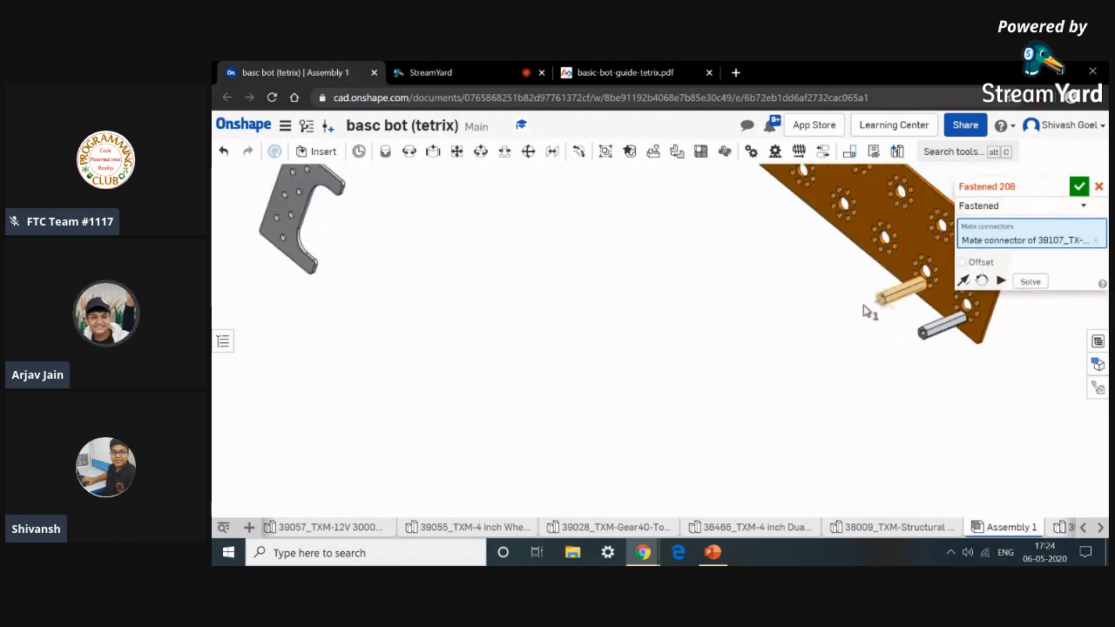
{"action": "scroll", "coordinate": [400, 268], "scroll_direction": "down", "scroll_amount": 2}
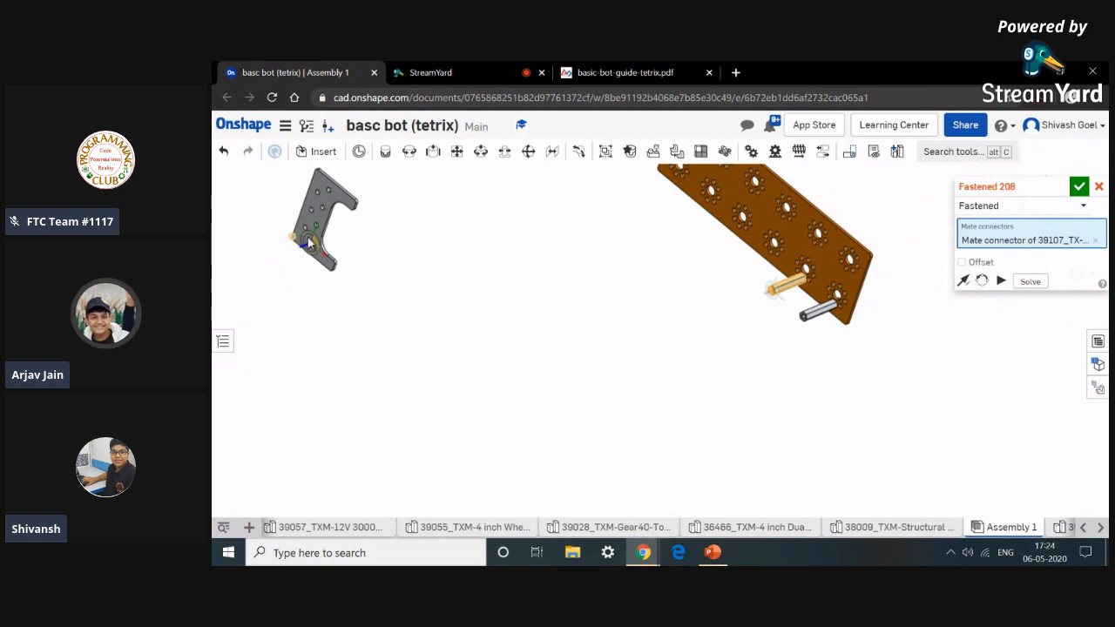
{"action": "scroll", "coordinate": [338, 255], "scroll_direction": "up", "scroll_amount": 3}
{"action": "right_click_drag", "start_coordinate": [338, 255], "coordinate": [310, 217]}
{"action": "scroll", "coordinate": [305, 206], "scroll_direction": "up", "scroll_amount": 5}
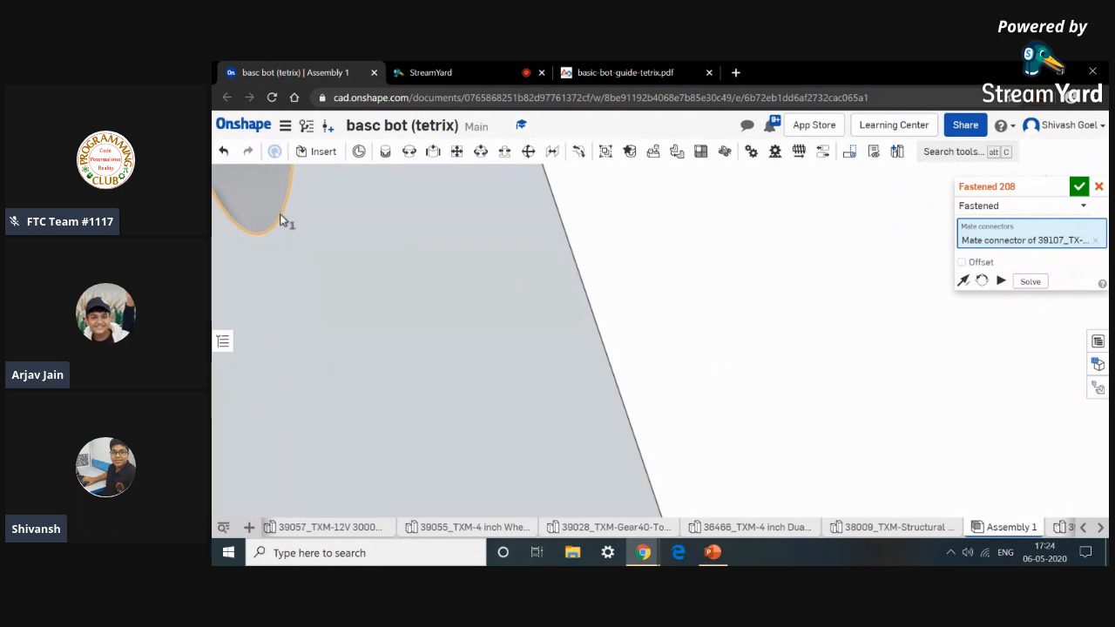
{"action": "scroll", "coordinate": [279, 218], "scroll_direction": "down", "scroll_amount": 4}
{"action": "left_click", "coordinate": [280, 216]}
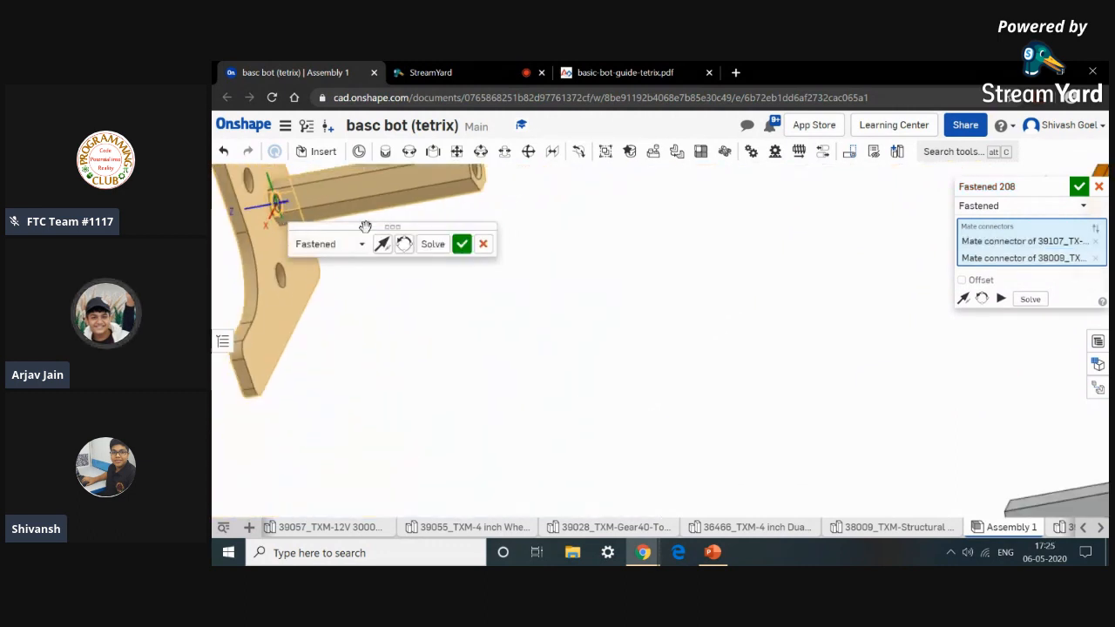
{"action": "left_click", "coordinate": [461, 246]}
{"action": "right_click_drag", "start_coordinate": [479, 272], "coordinate": [623, 281]}
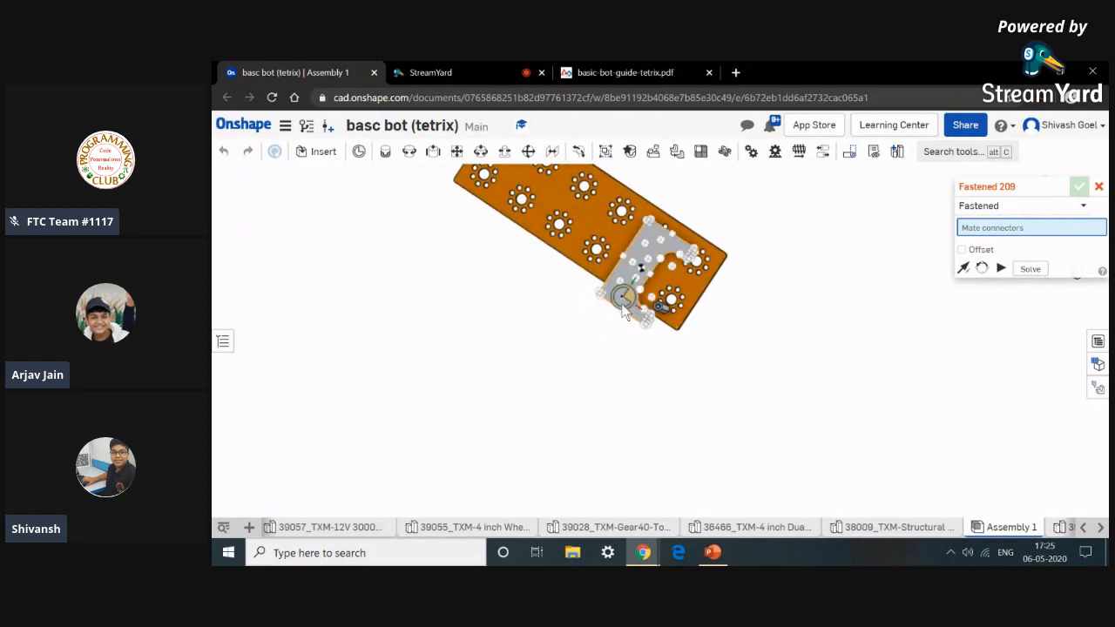
{"action": "left_click", "coordinate": [624, 301]}
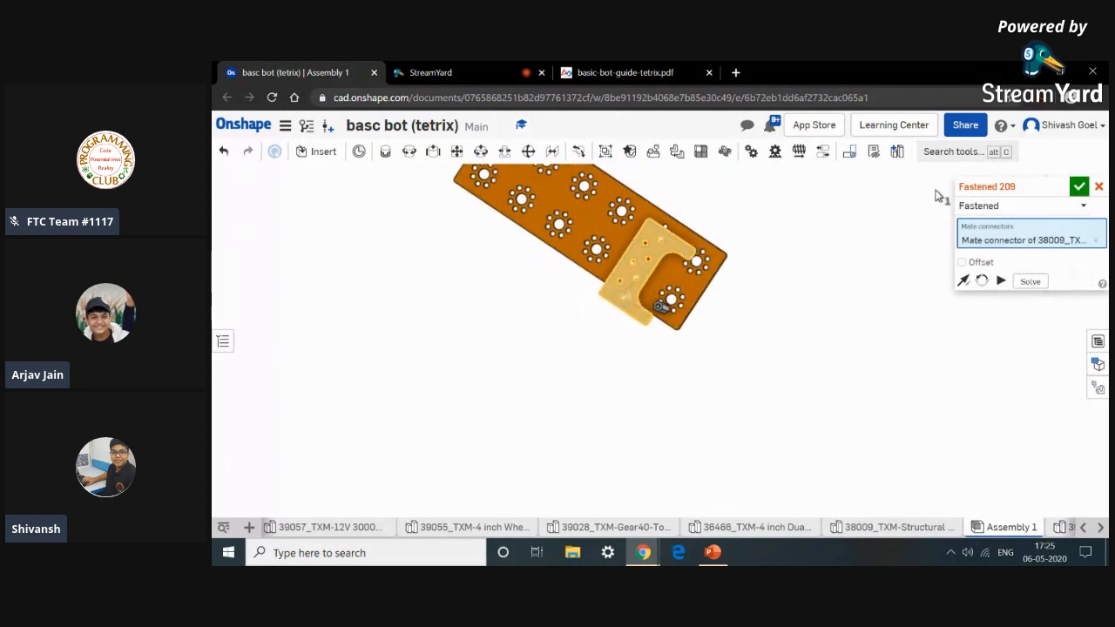
{"action": "left_click", "coordinate": [1100, 186]}
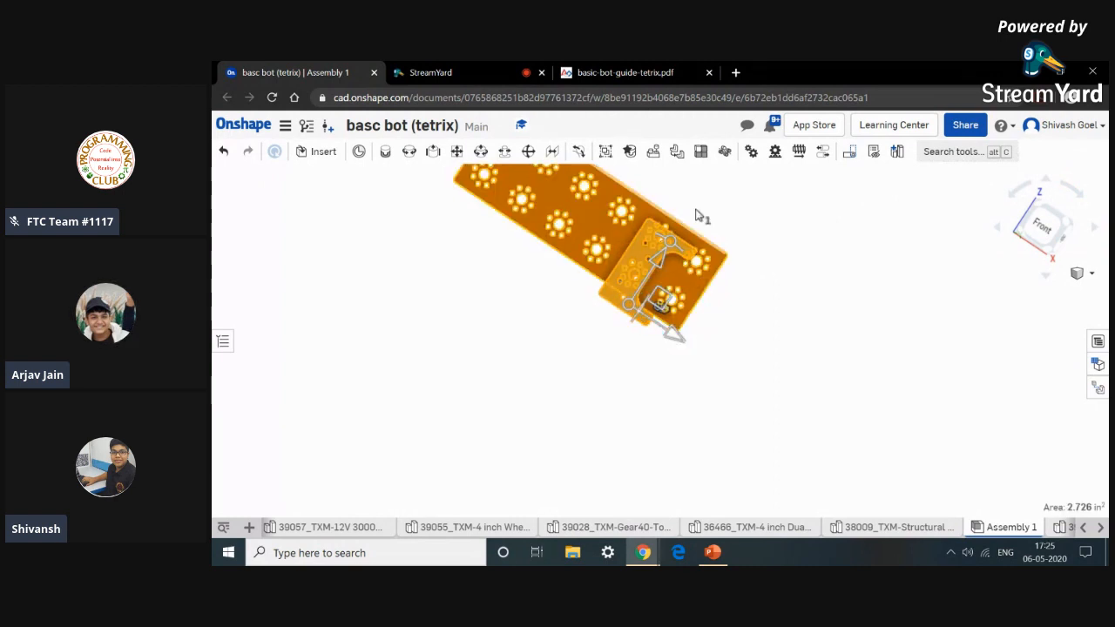
{"action": "left_click_drag", "start_coordinate": [712, 278], "coordinate": [622, 194]}
{"action": "left_click", "coordinate": [622, 193]}
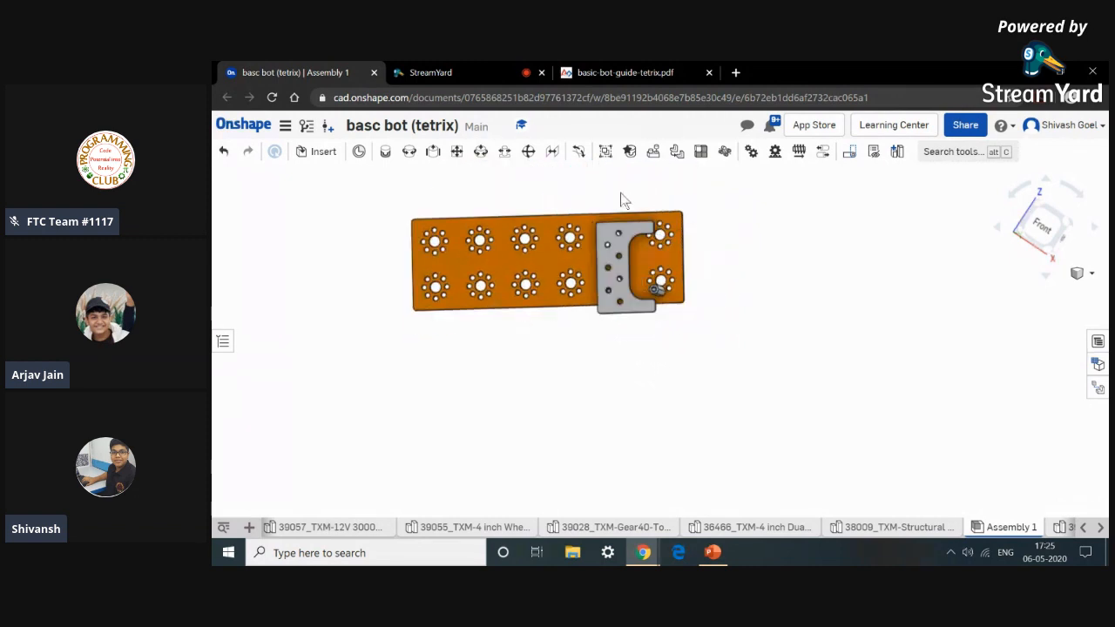
{"action": "left_click", "coordinate": [224, 155]}
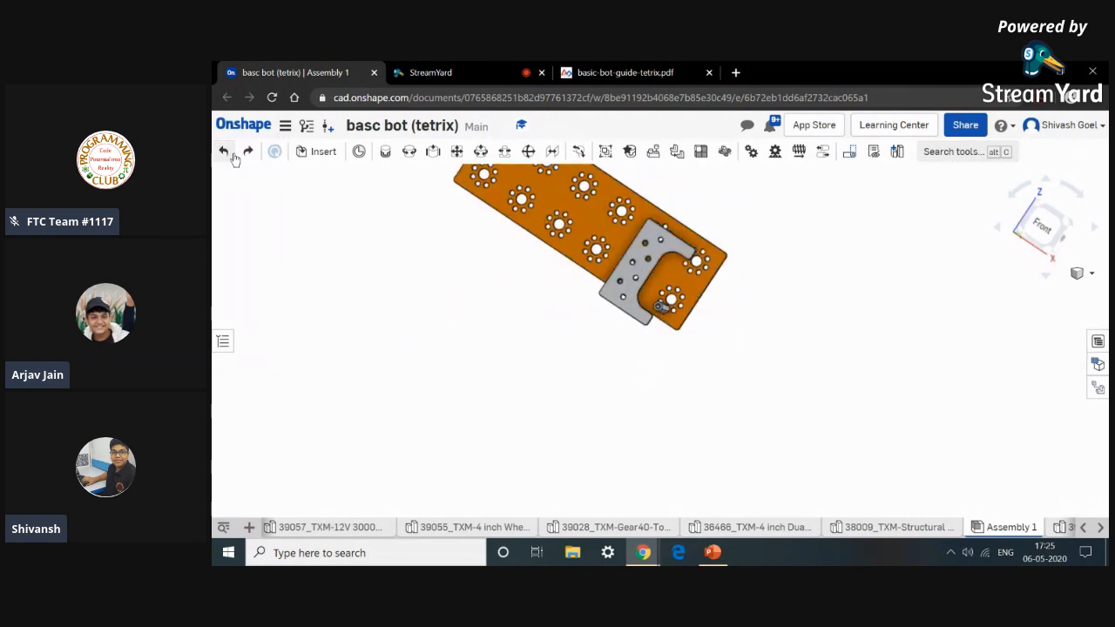
{"action": "left_click", "coordinate": [231, 156]}
Fasten a socket head screw's underside to a small hole in the orange plate's bolt pattern.
{"action": "scroll", "coordinate": [425, 338], "scroll_direction": "down", "scroll_amount": 3}
{"action": "middle_click_drag", "start_coordinate": [425, 338], "coordinate": [478, 368]}
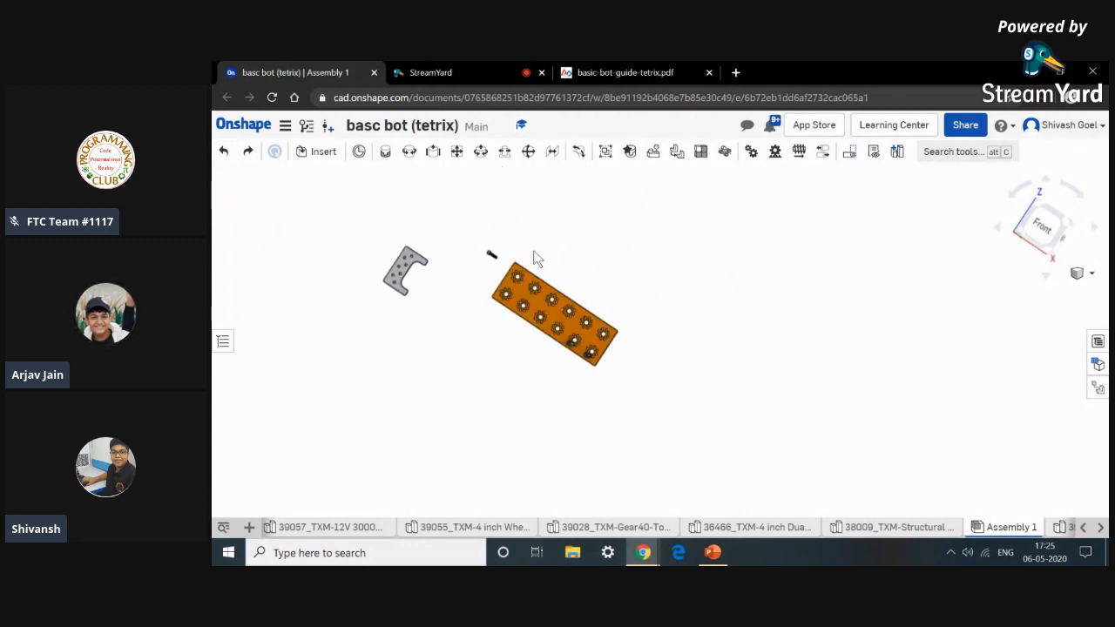
{"action": "left_click", "coordinate": [388, 153]}
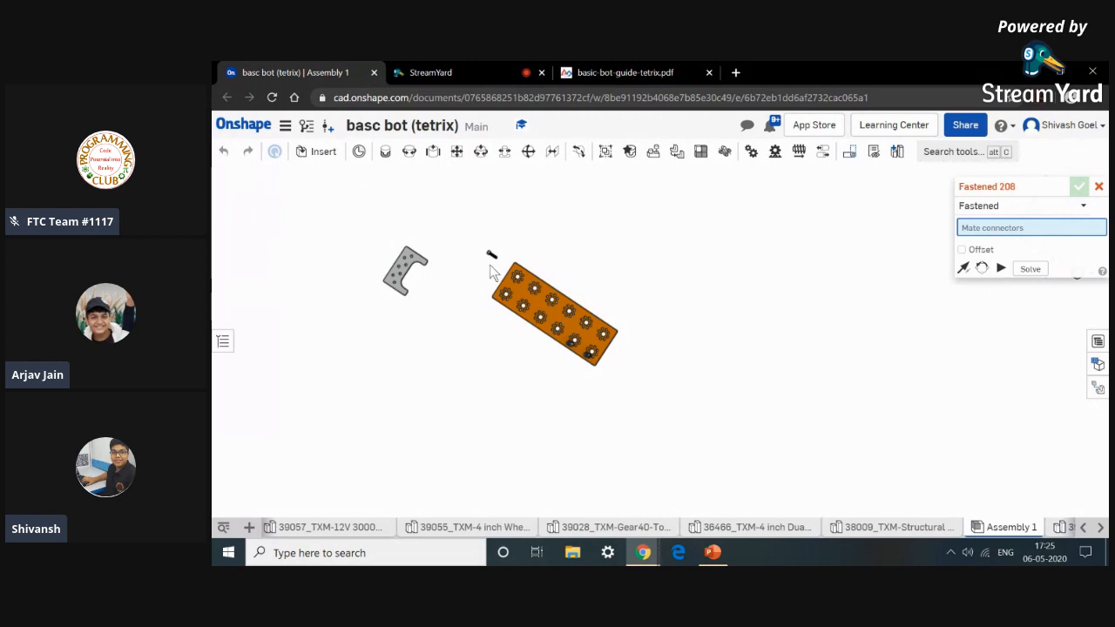
{"action": "scroll", "coordinate": [492, 253], "scroll_direction": "up", "scroll_amount": 10}
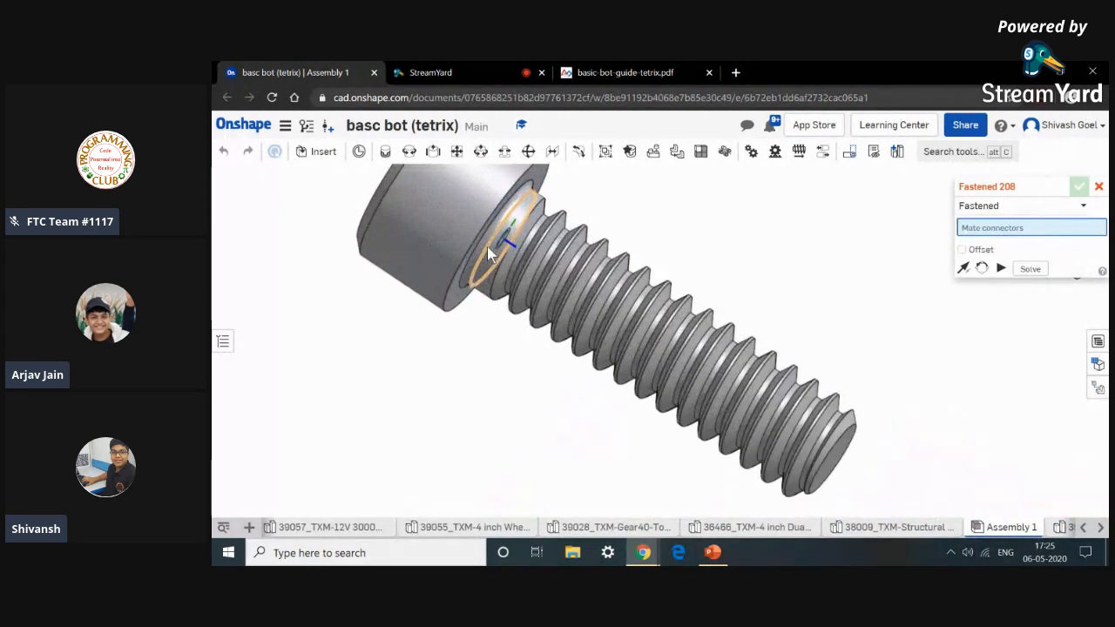
{"action": "scroll", "coordinate": [488, 248], "scroll_direction": "up", "scroll_amount": 5}
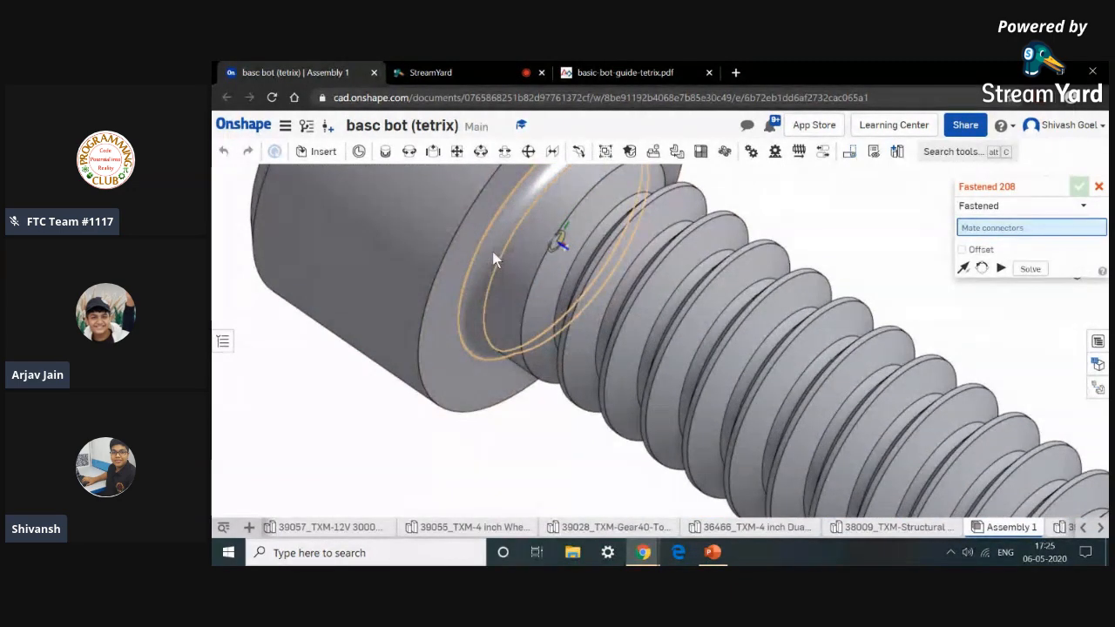
{"action": "left_click", "coordinate": [493, 251]}
{"action": "scroll", "coordinate": [493, 252], "scroll_direction": "down", "scroll_amount": 10}
{"action": "scroll", "coordinate": [587, 351], "scroll_direction": "down", "scroll_amount": 10}
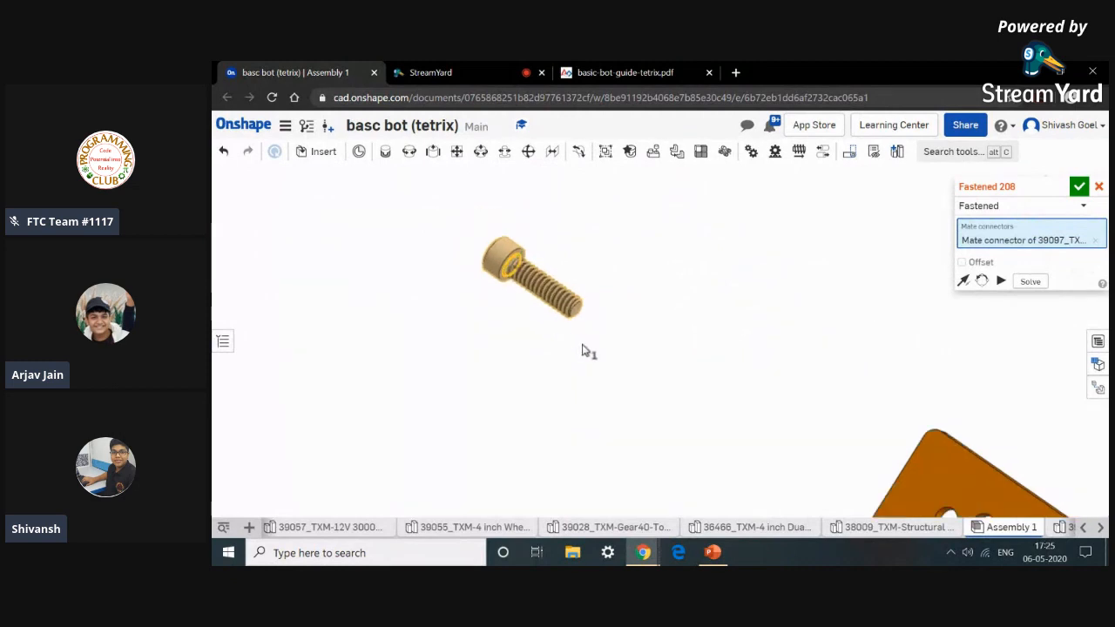
{"action": "scroll", "coordinate": [648, 420], "scroll_direction": "down", "scroll_amount": 3}
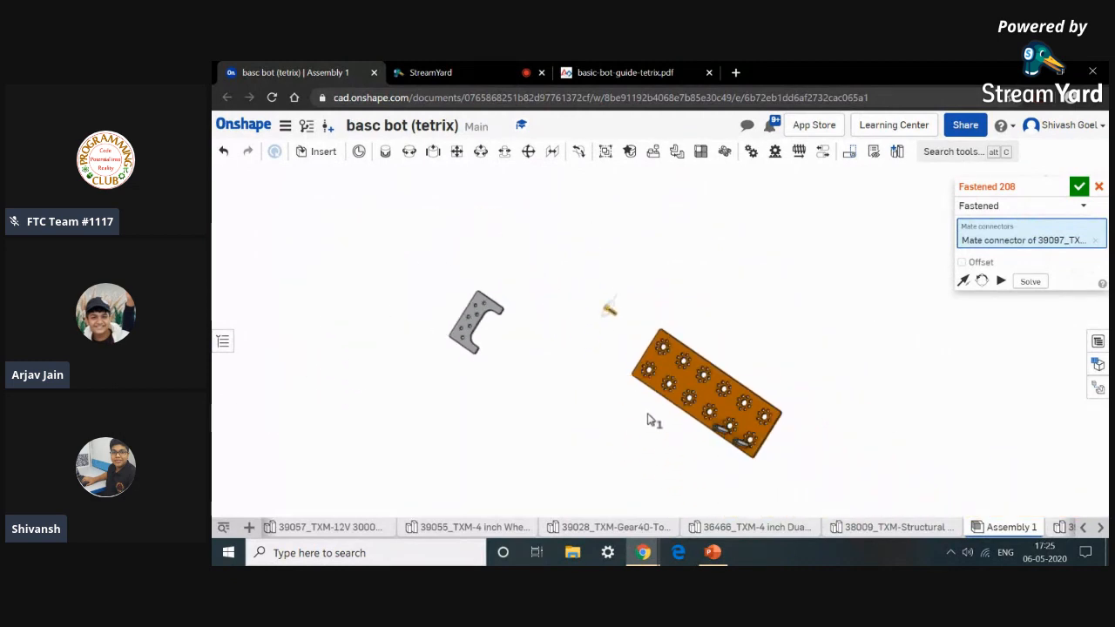
{"action": "right_click_drag", "start_coordinate": [810, 499], "coordinate": [632, 422]}
{"action": "scroll", "coordinate": [633, 423], "scroll_direction": "up", "scroll_amount": 12}
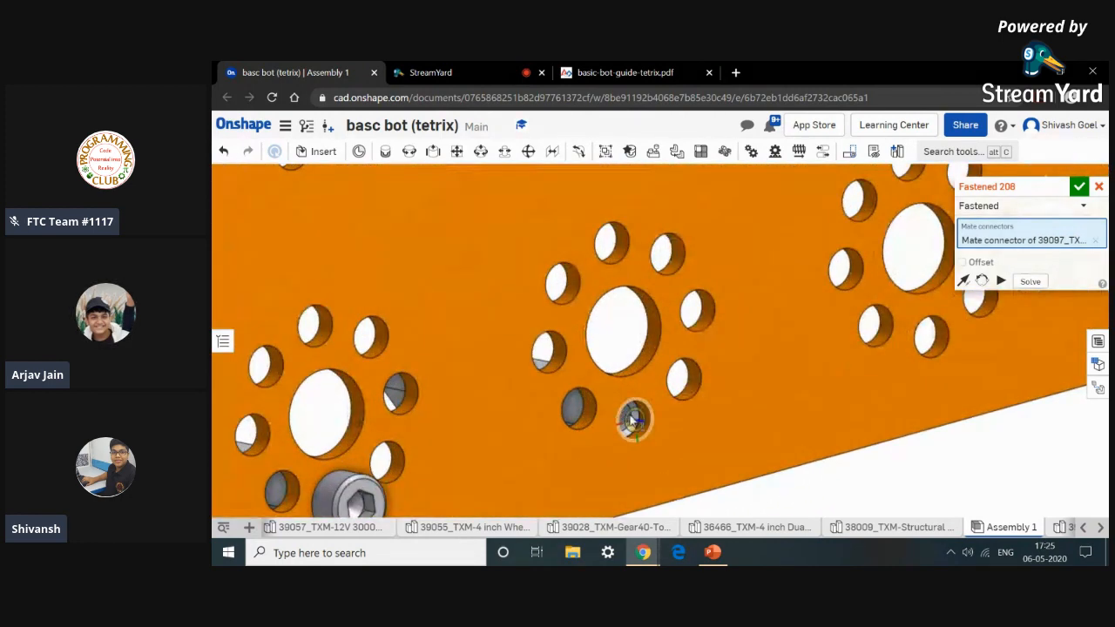
{"action": "scroll", "coordinate": [664, 443], "scroll_direction": "up", "scroll_amount": 6}
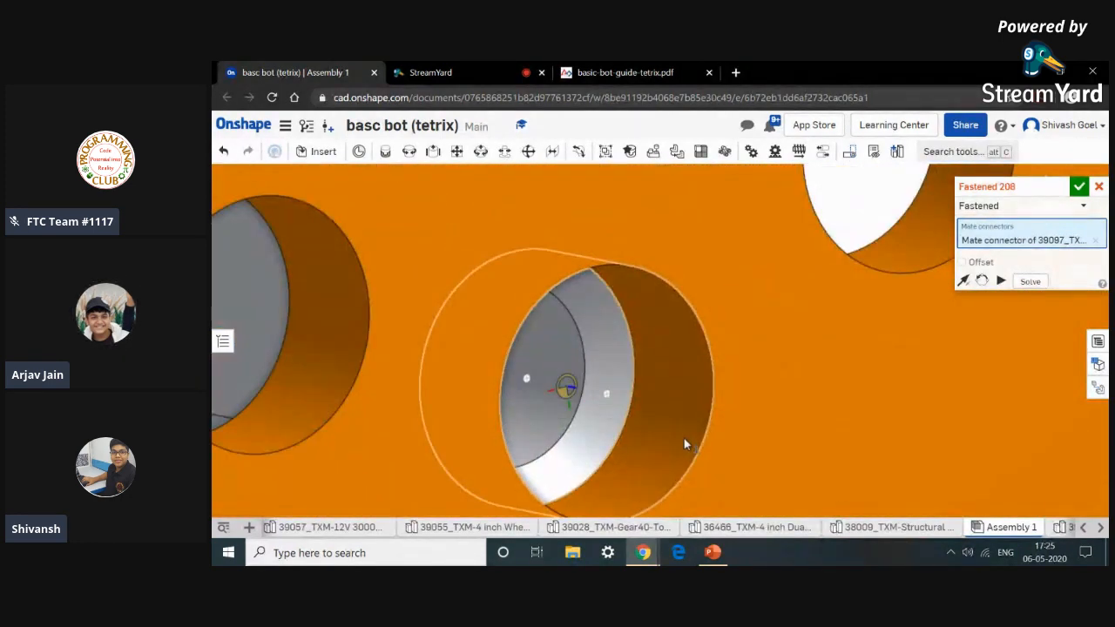
{"action": "left_click", "coordinate": [685, 440]}
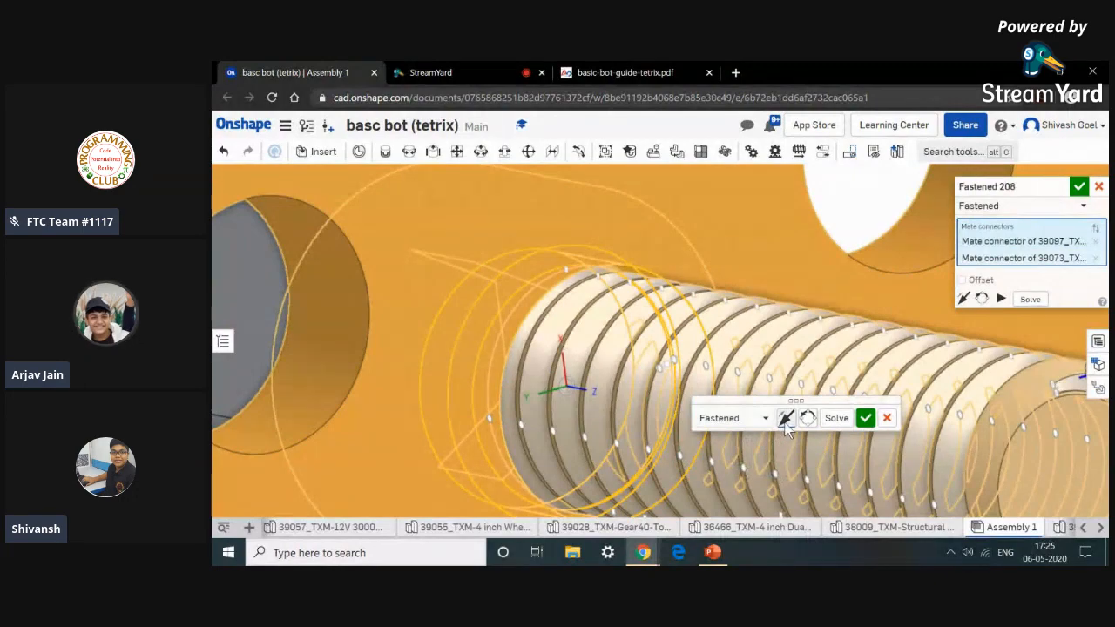
{"action": "left_click", "coordinate": [865, 418]}
{"action": "scroll", "coordinate": [868, 418], "scroll_direction": "down", "scroll_amount": 10}
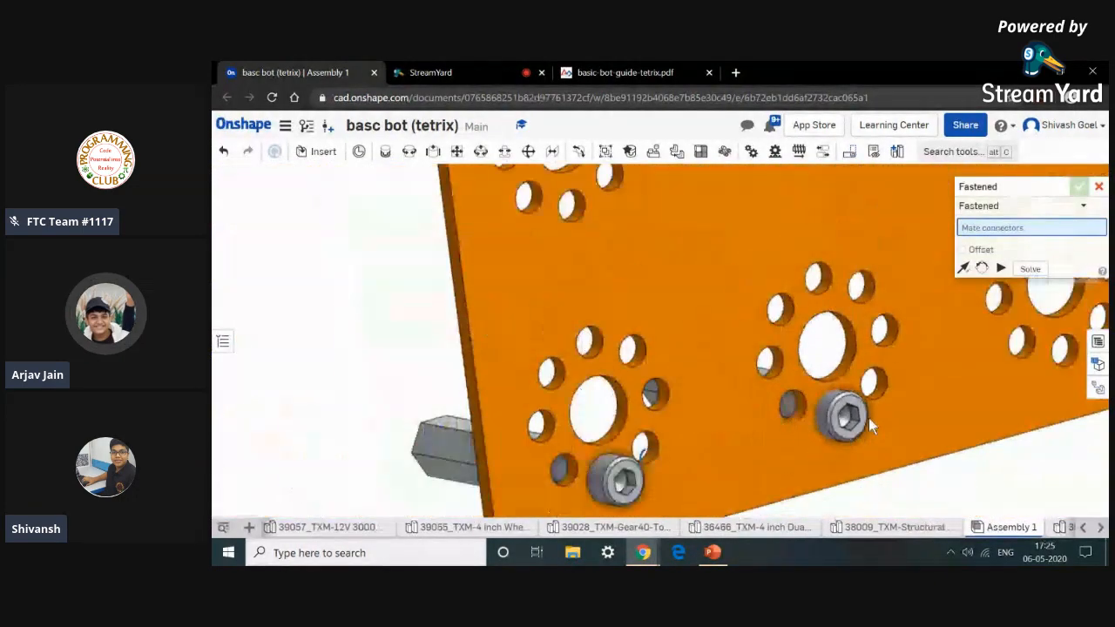
{"action": "right_click_drag", "start_coordinate": [918, 461], "coordinate": [1060, 447]}
{"action": "scroll", "coordinate": [1060, 447], "scroll_direction": "down", "scroll_amount": 3}
{"action": "right_click_drag", "start_coordinate": [1052, 355], "coordinate": [955, 428]}
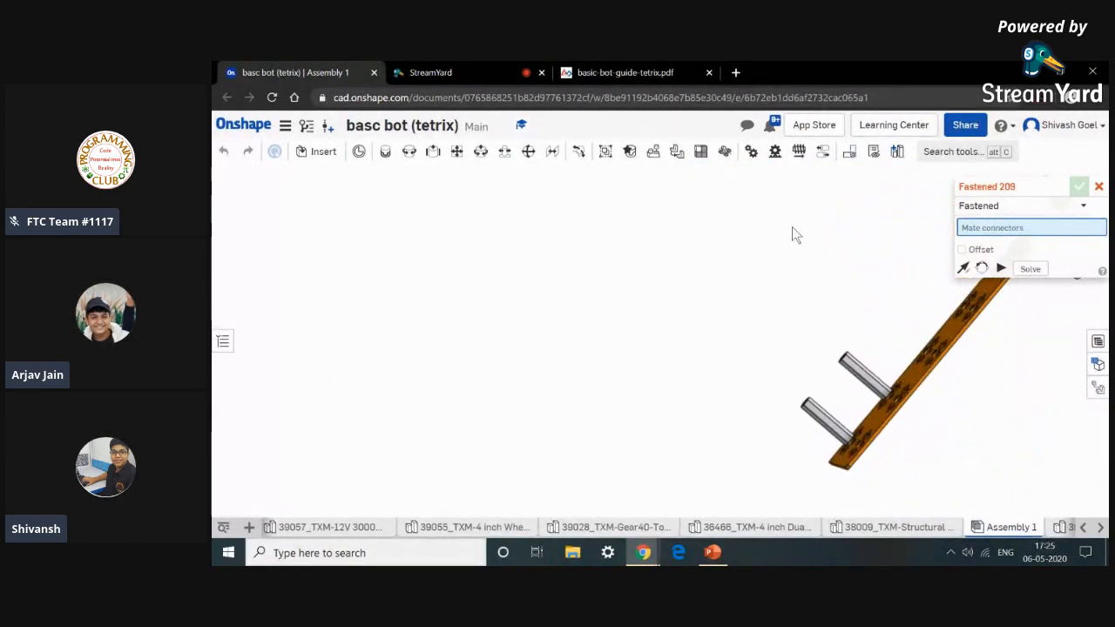
{"action": "left_click", "coordinate": [612, 71]}
{"action": "left_click", "coordinate": [273, 71]}
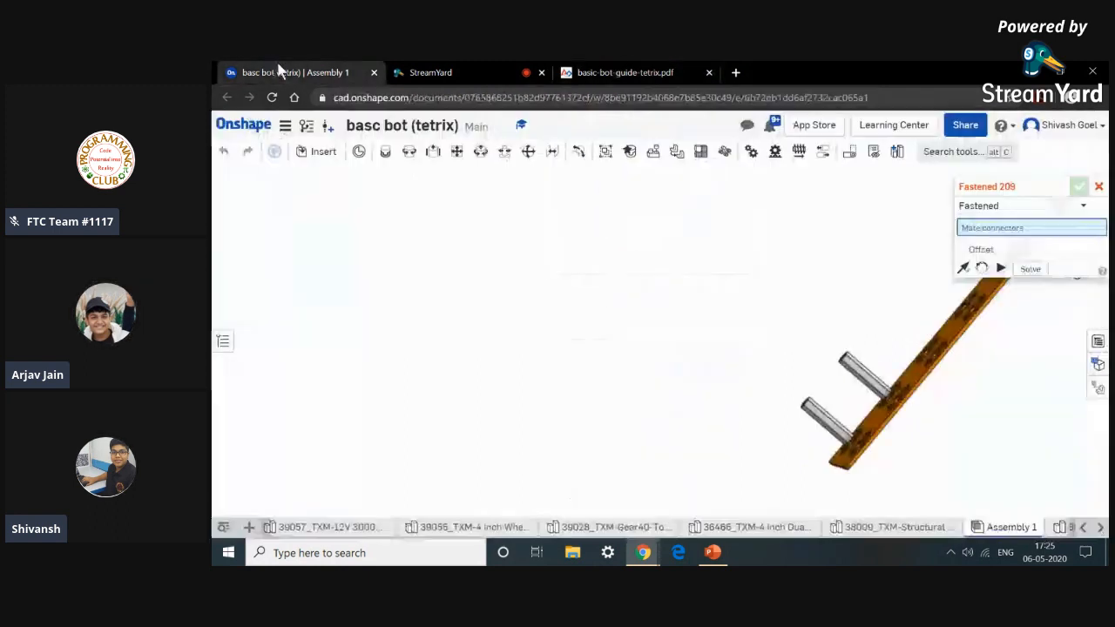
{"action": "key", "text": "f"}
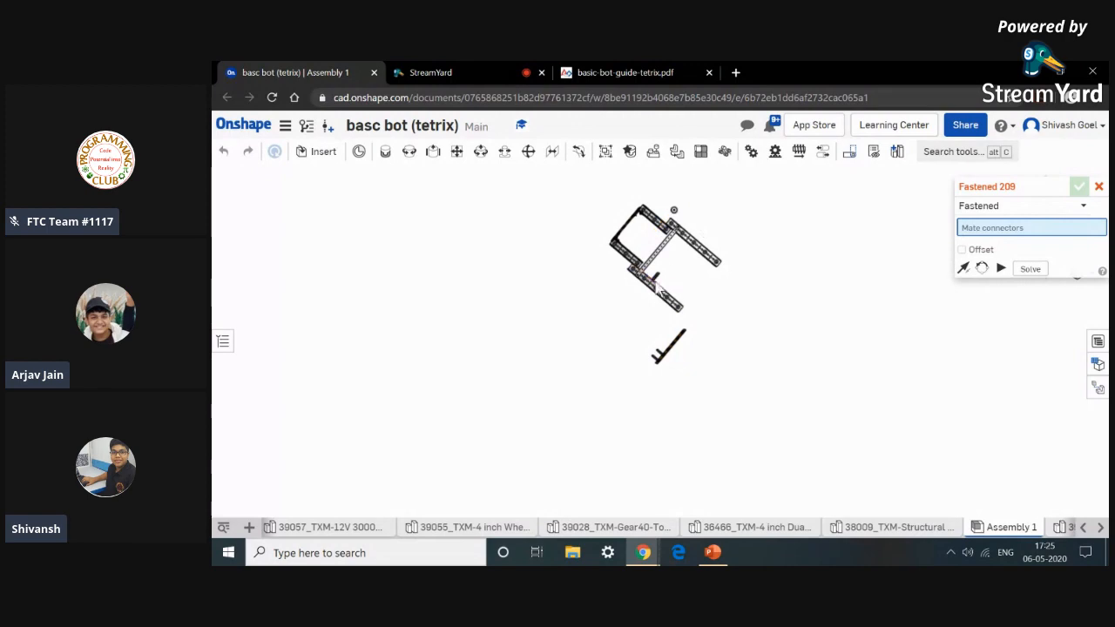
{"action": "scroll", "coordinate": [662, 297], "scroll_direction": "down", "scroll_amount": 10}
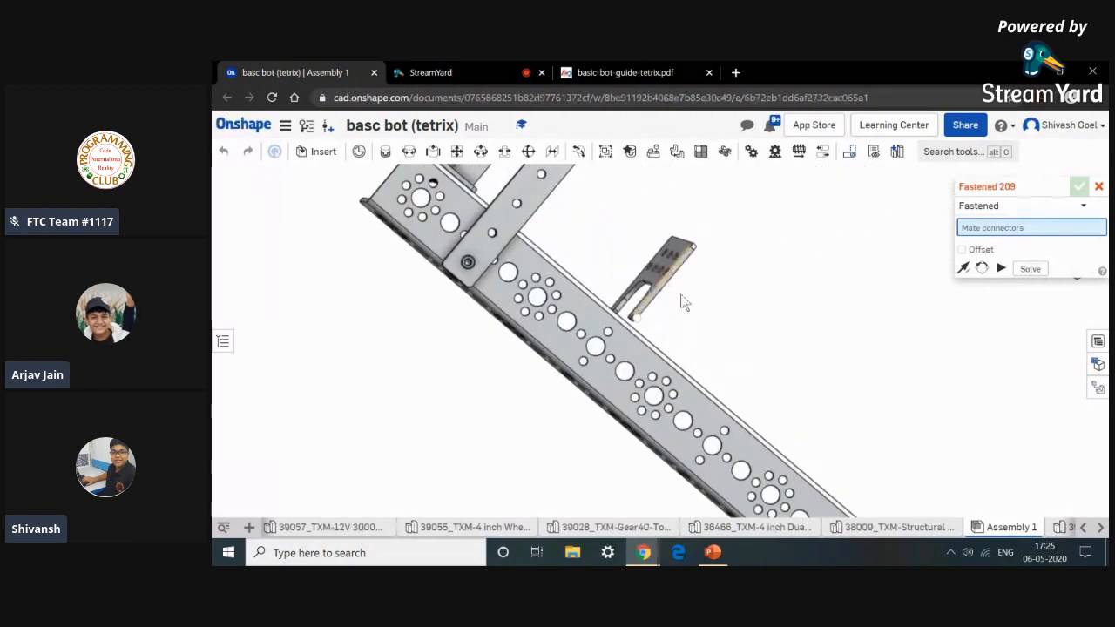
Fasten the grey battery clip bracket's hole to the top of the stand-off post on the orange plate, flipping its orientation.
{"action": "scroll", "coordinate": [683, 303], "scroll_direction": "down", "scroll_amount": 10}
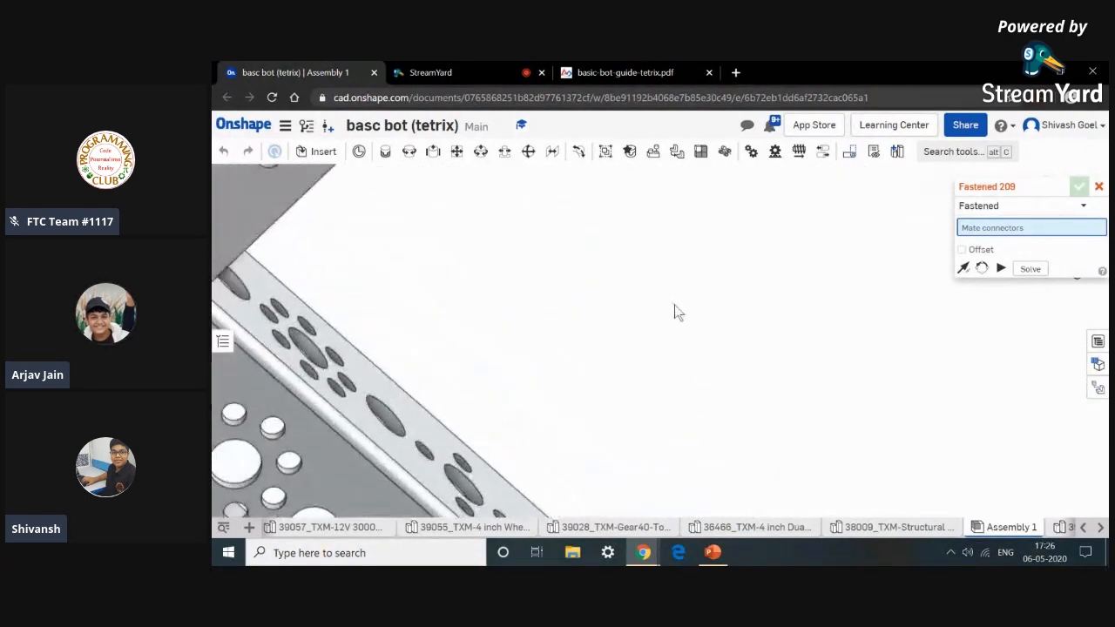
{"action": "scroll", "coordinate": [680, 315], "scroll_direction": "up", "scroll_amount": 10}
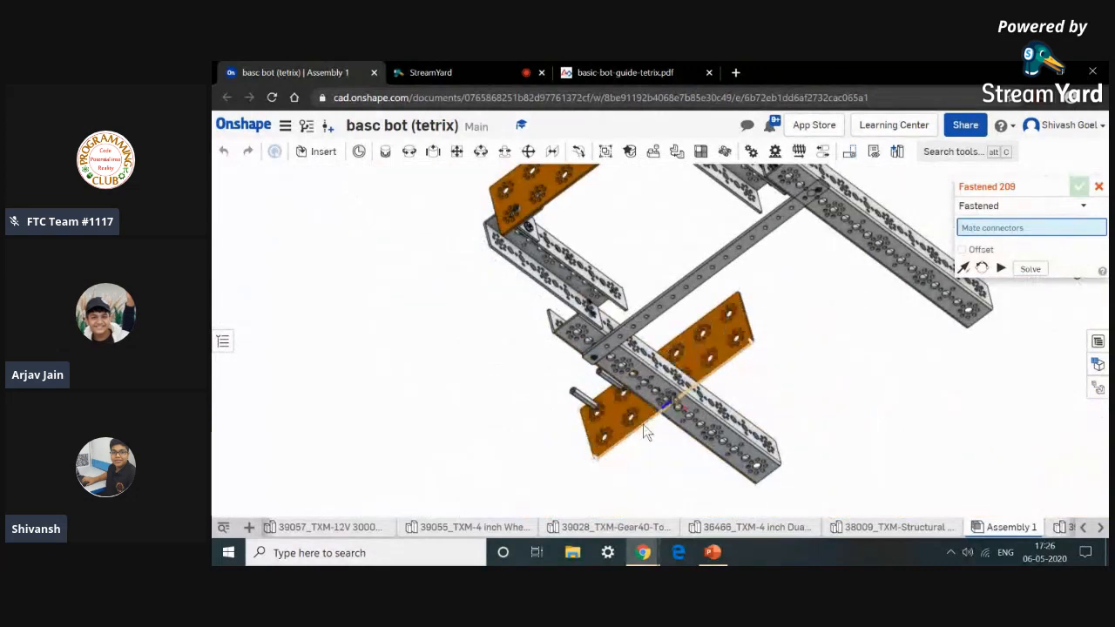
{"action": "scroll", "coordinate": [643, 424], "scroll_direction": "up", "scroll_amount": 3}
{"action": "middle_click_drag", "start_coordinate": [667, 424], "coordinate": [708, 425]}
{"action": "right_click_drag", "start_coordinate": [593, 426], "coordinate": [623, 413]}
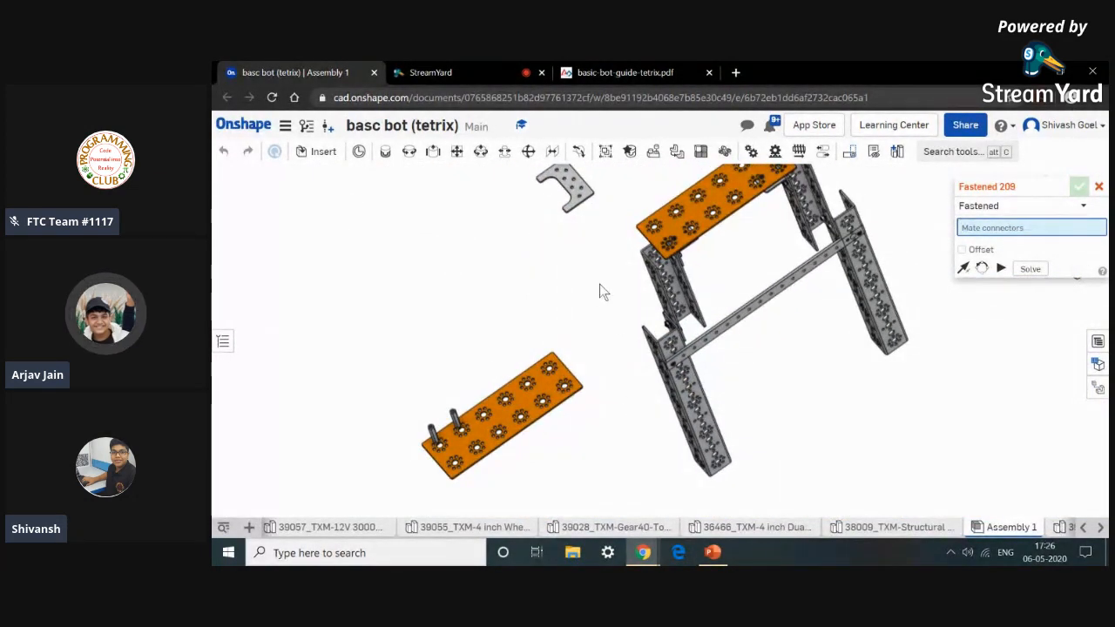
{"action": "middle_click_drag", "start_coordinate": [576, 301], "coordinate": [576, 355]}
{"action": "scroll", "coordinate": [580, 298], "scroll_direction": "down", "scroll_amount": 2}
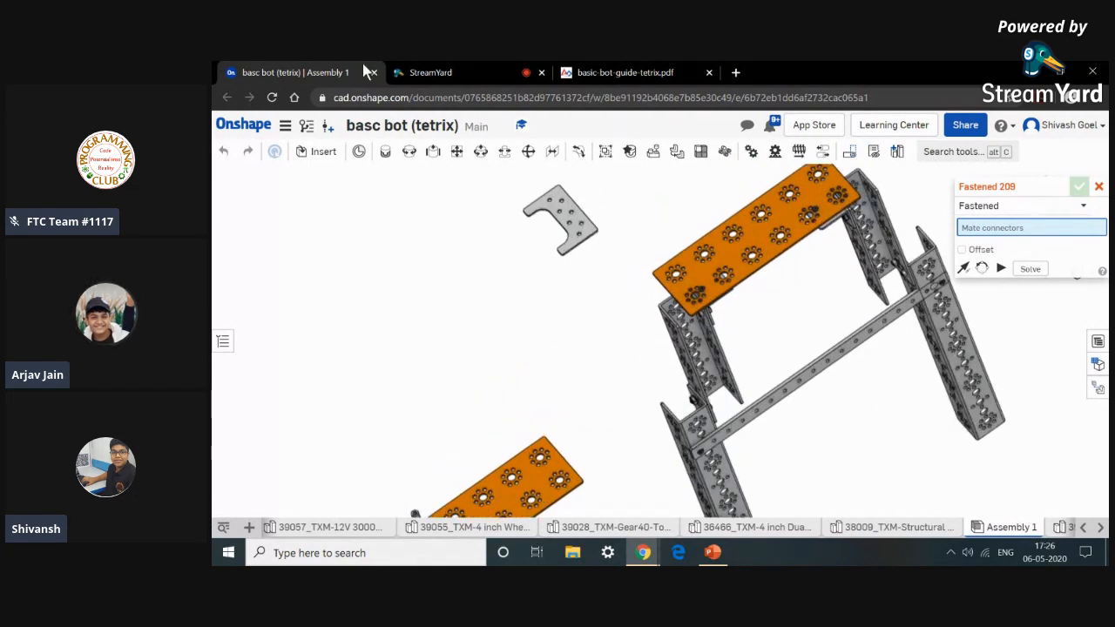
{"action": "scroll", "coordinate": [614, 261], "scroll_direction": "down", "scroll_amount": 3}
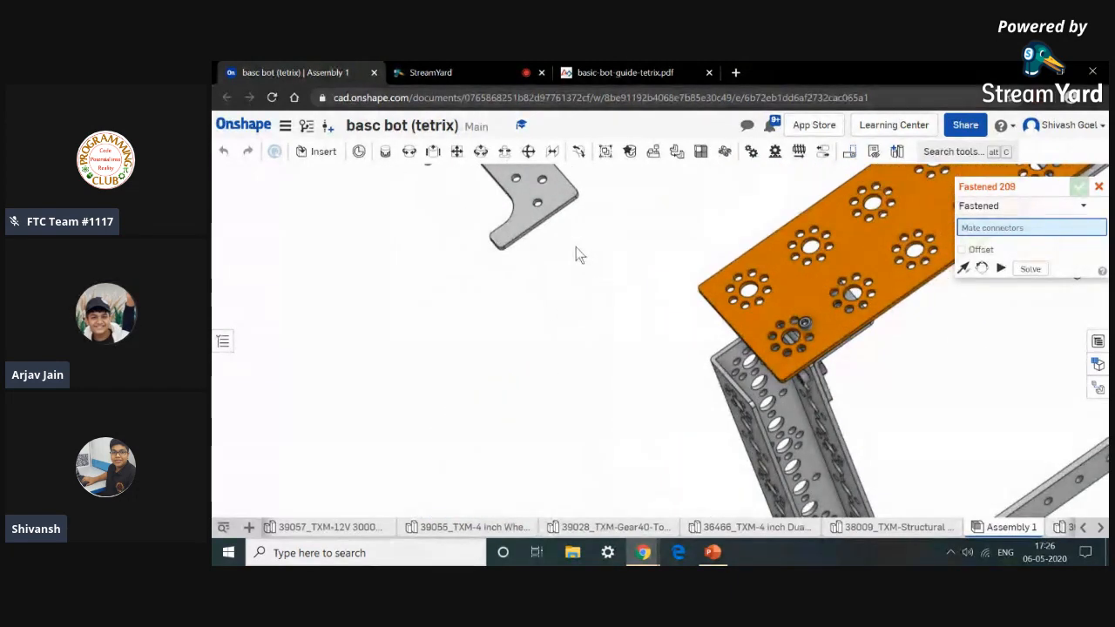
{"action": "middle_click_drag", "start_coordinate": [576, 246], "coordinate": [578, 310]}
{"action": "right_click_drag", "start_coordinate": [577, 310], "coordinate": [561, 297]}
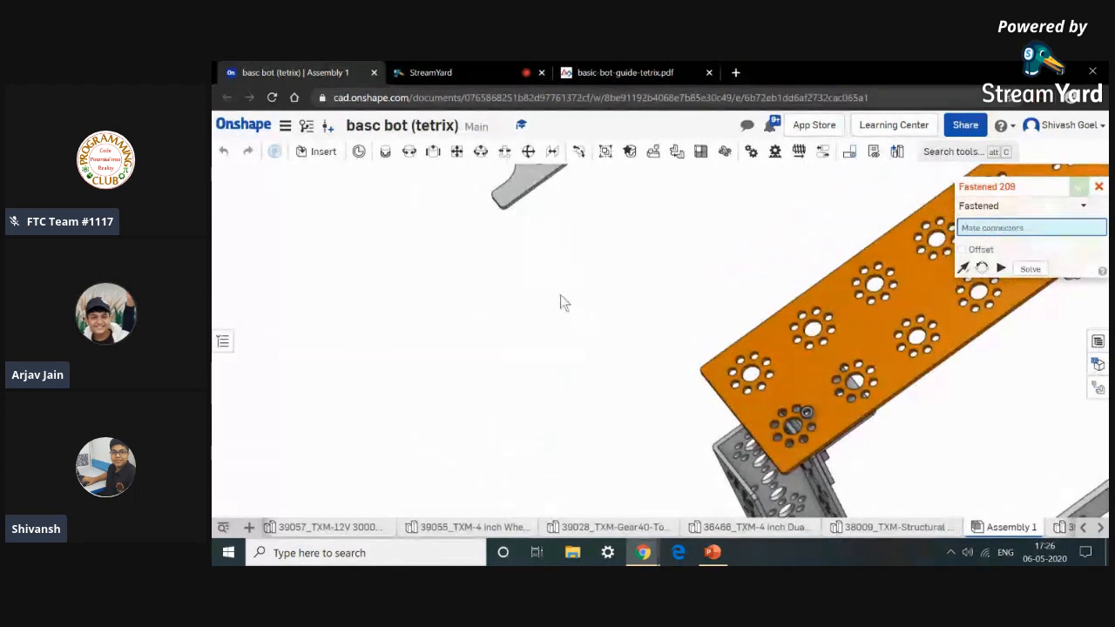
{"action": "middle_click_drag", "start_coordinate": [553, 254], "coordinate": [556, 387]}
{"action": "scroll", "coordinate": [564, 289], "scroll_direction": "down", "scroll_amount": 5}
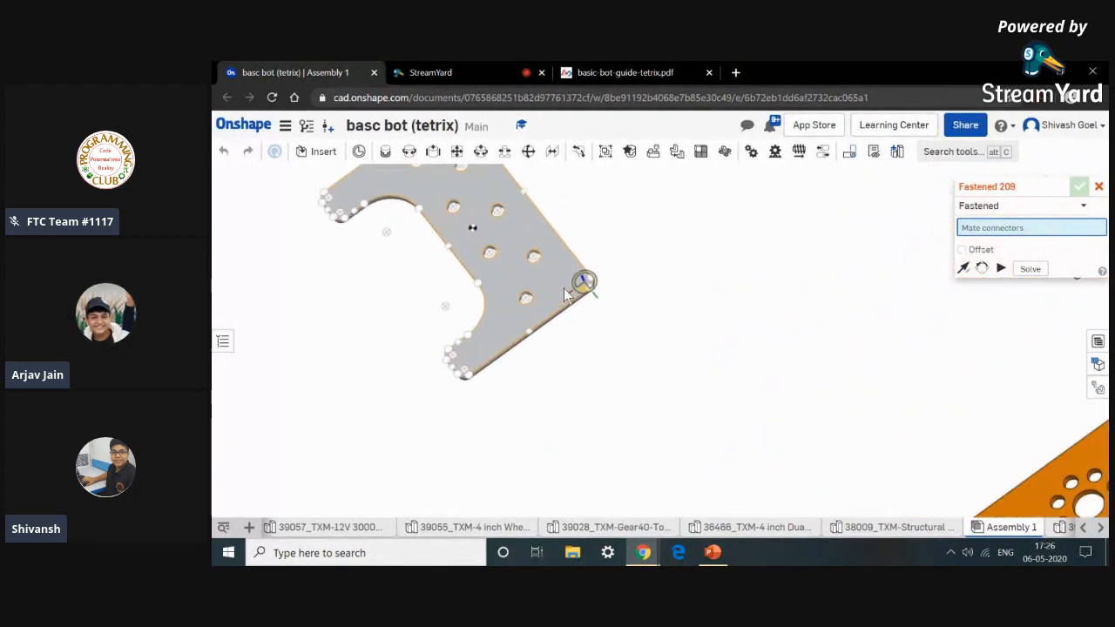
{"action": "right_click_drag", "start_coordinate": [564, 287], "coordinate": [527, 329]}
{"action": "scroll", "coordinate": [520, 313], "scroll_direction": "down", "scroll_amount": 10}
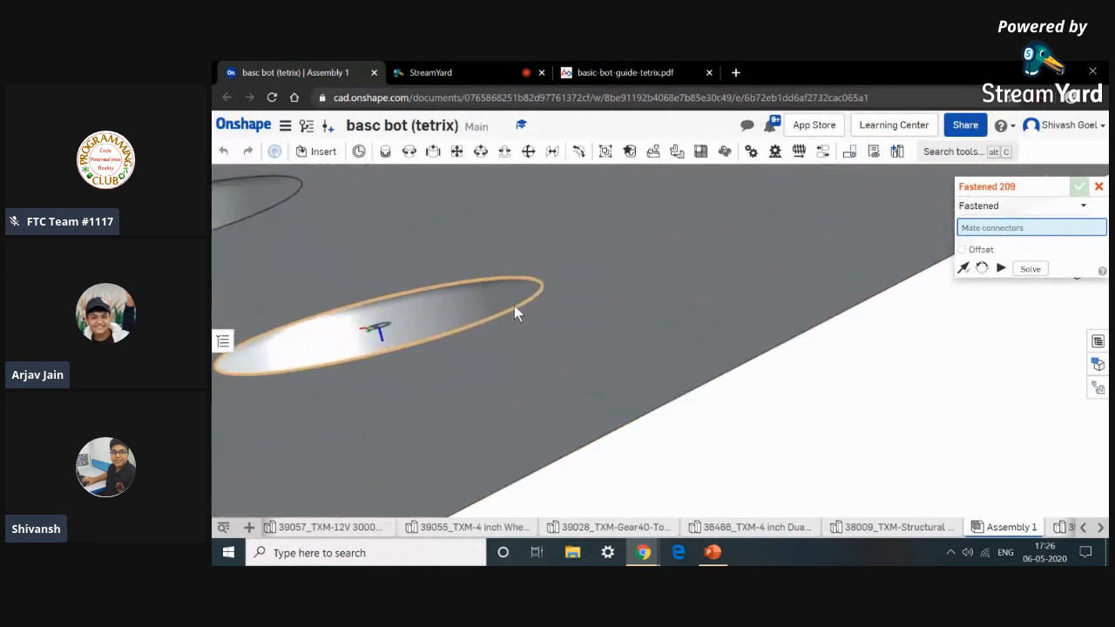
{"action": "scroll", "coordinate": [514, 314], "scroll_direction": "up", "scroll_amount": 8}
{"action": "left_click", "coordinate": [515, 319]}
{"action": "scroll", "coordinate": [482, 434], "scroll_direction": "up", "scroll_amount": 6}
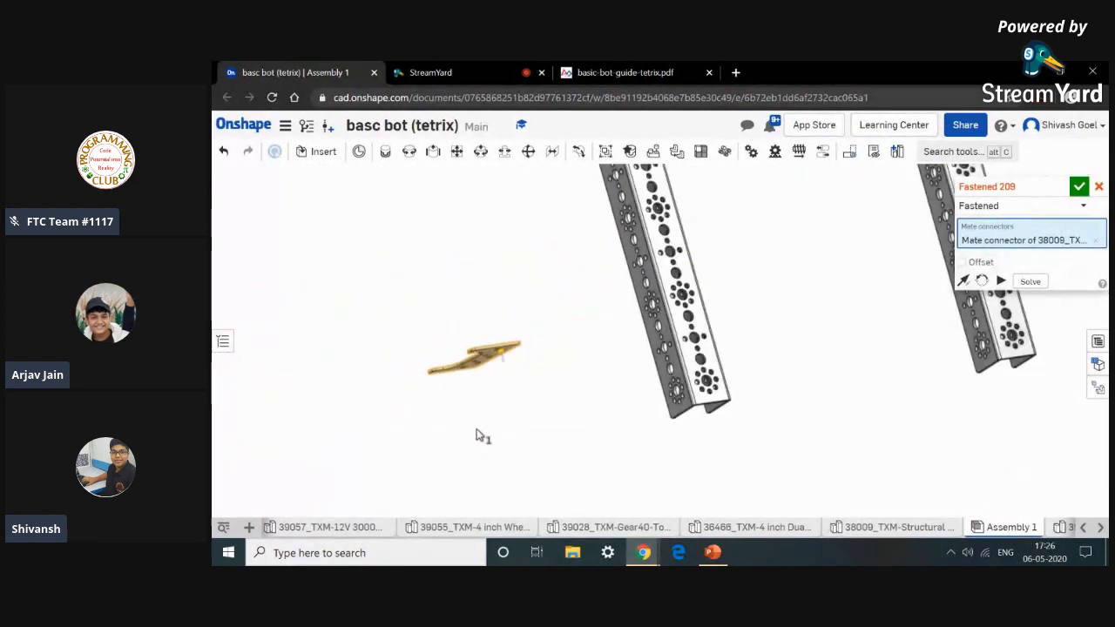
{"action": "scroll", "coordinate": [479, 433], "scroll_direction": "down", "scroll_amount": 8}
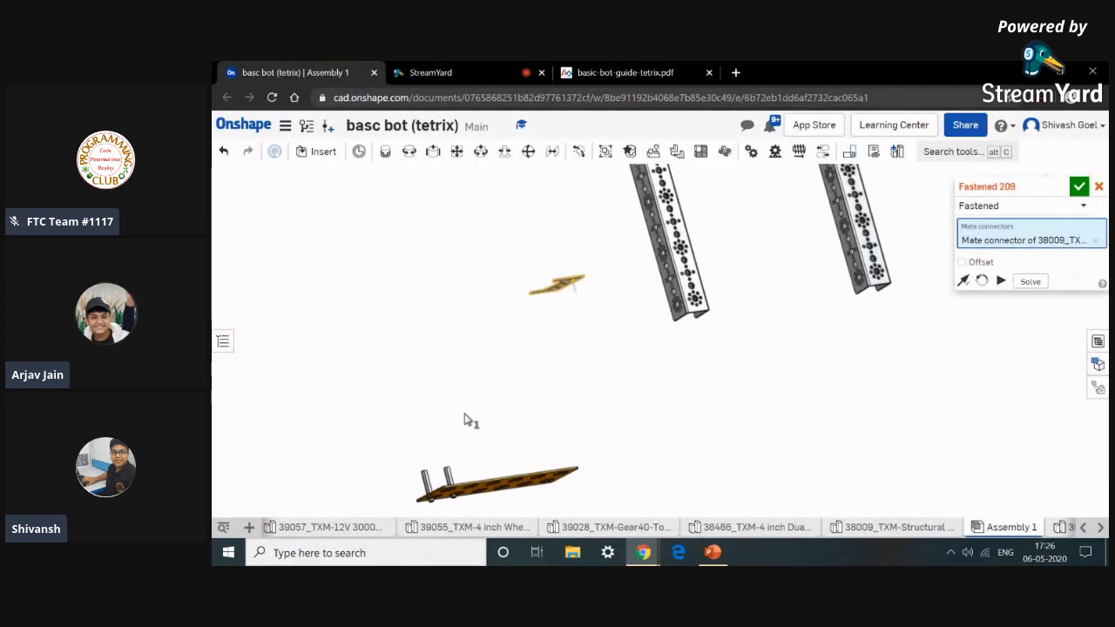
{"action": "right_click_drag", "start_coordinate": [465, 433], "coordinate": [467, 444]}
{"action": "scroll", "coordinate": [446, 440], "scroll_direction": "down", "scroll_amount": 8}
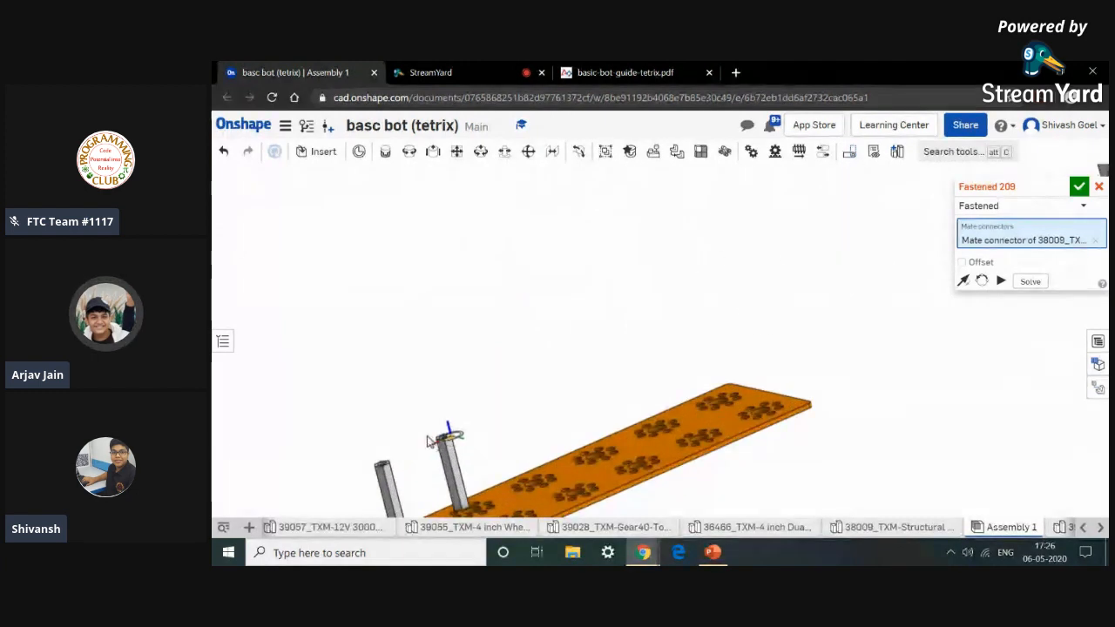
{"action": "scroll", "coordinate": [468, 451], "scroll_direction": "down", "scroll_amount": 6}
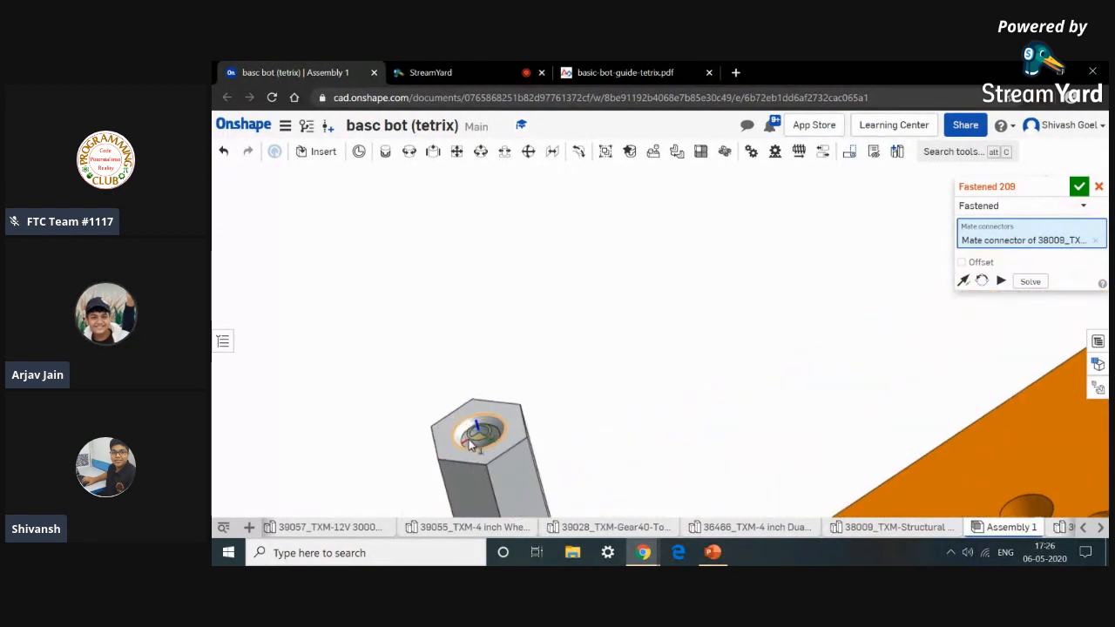
{"action": "scroll", "coordinate": [444, 427], "scroll_direction": "up", "scroll_amount": 5}
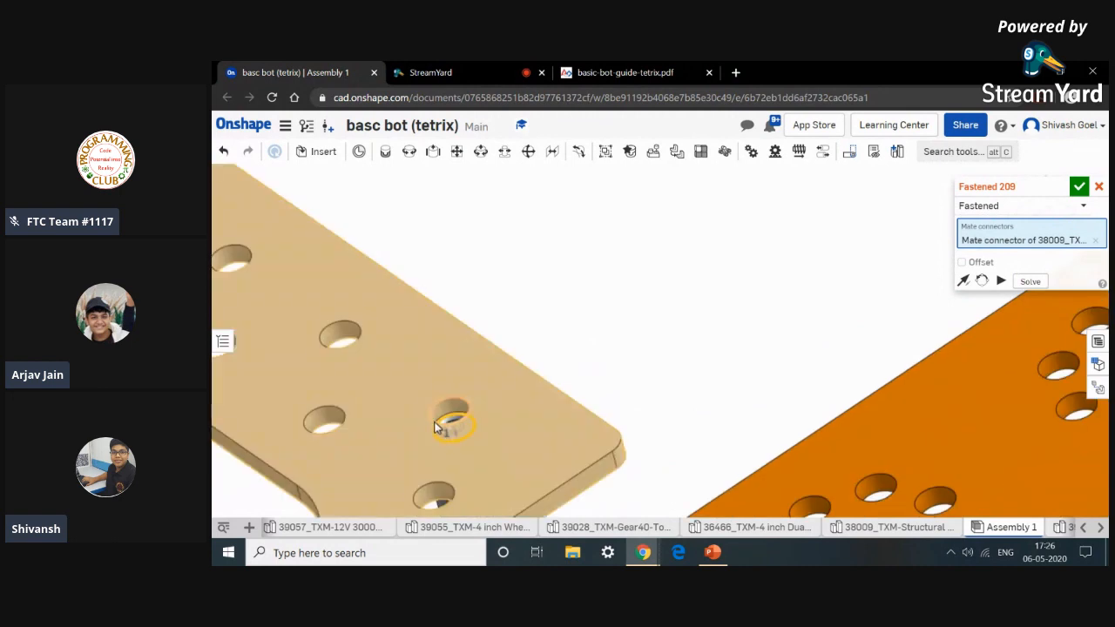
{"action": "left_click", "coordinate": [437, 440]}
{"action": "scroll", "coordinate": [470, 432], "scroll_direction": "up", "scroll_amount": 3}
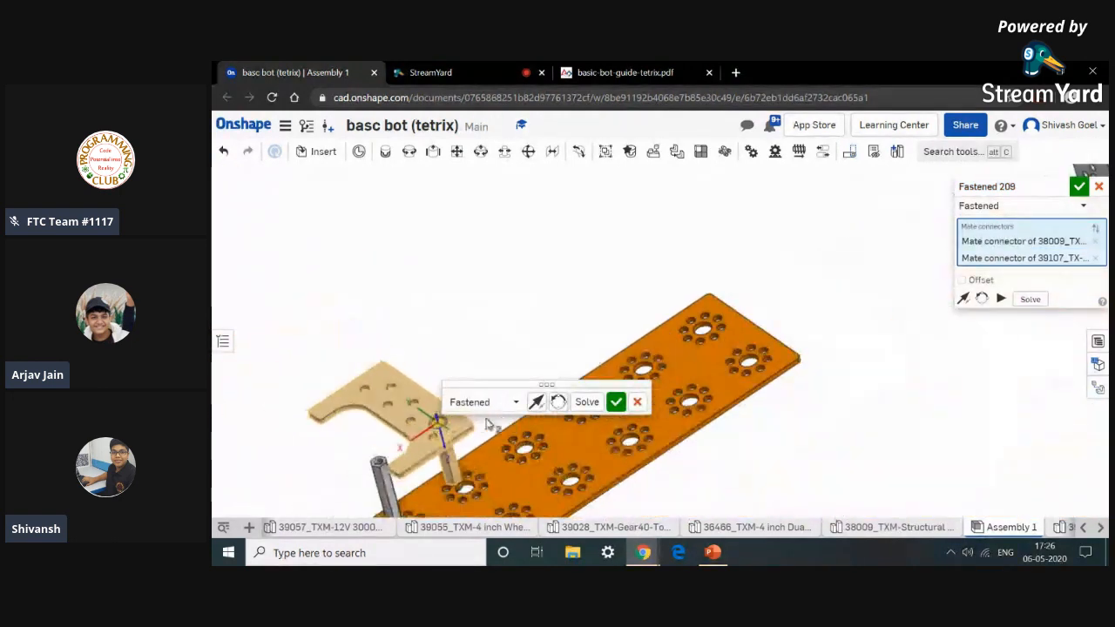
{"action": "left_click", "coordinate": [561, 409]}
{"action": "left_click", "coordinate": [615, 402]}
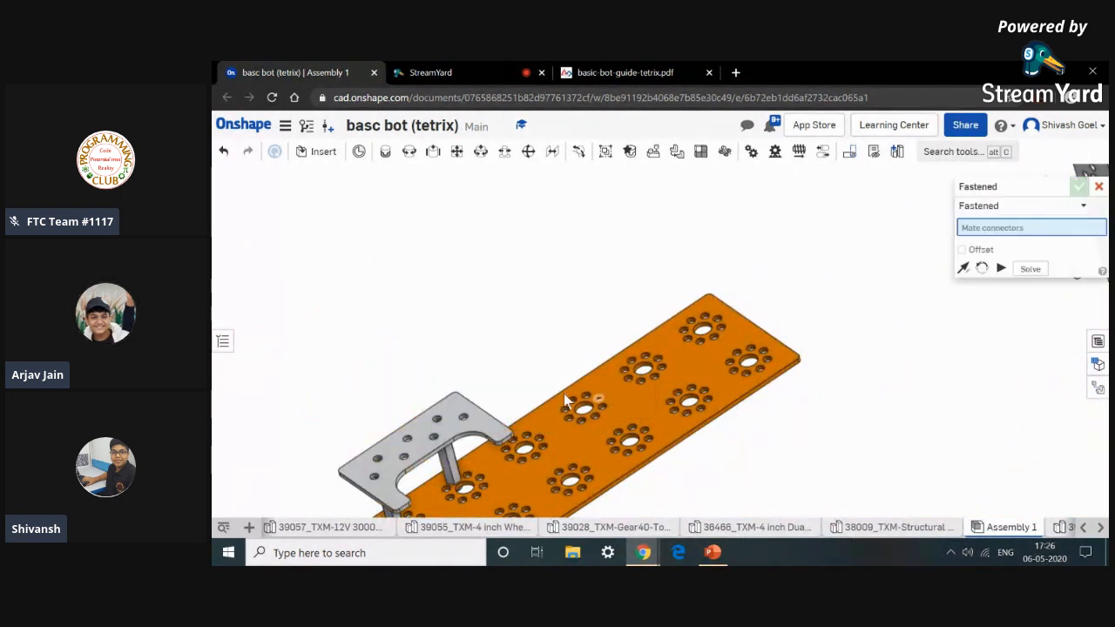
Insert two 39097_TXM-SHCS 6-32 x 0.5 socket head cap screws into the assembly.
{"action": "left_click", "coordinate": [320, 152]}
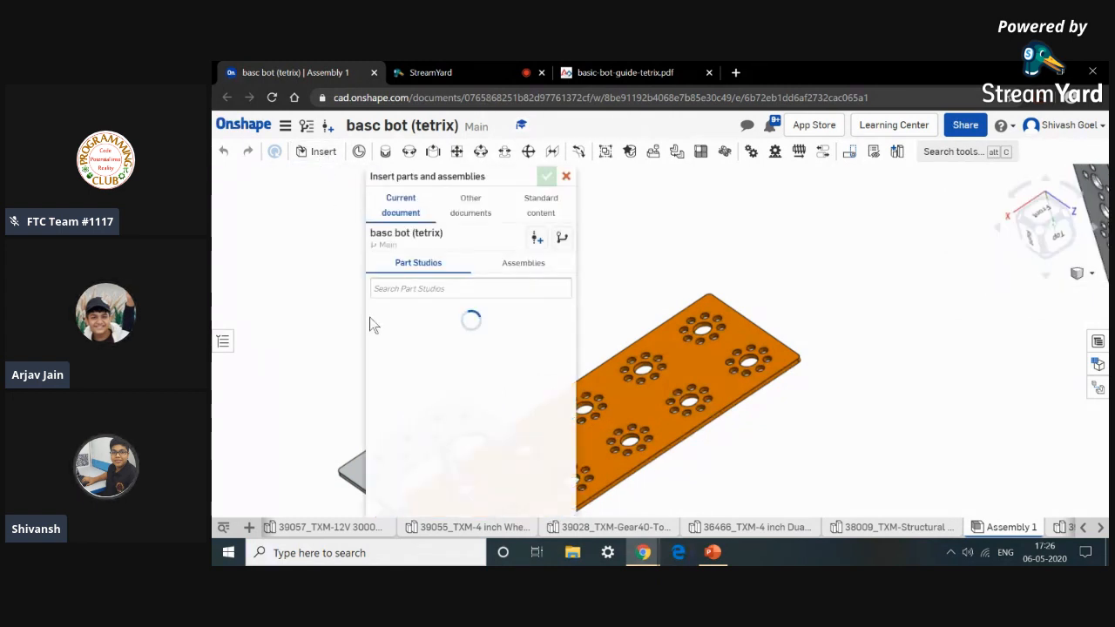
{"action": "scroll", "coordinate": [423, 401], "scroll_direction": "down", "scroll_amount": 5}
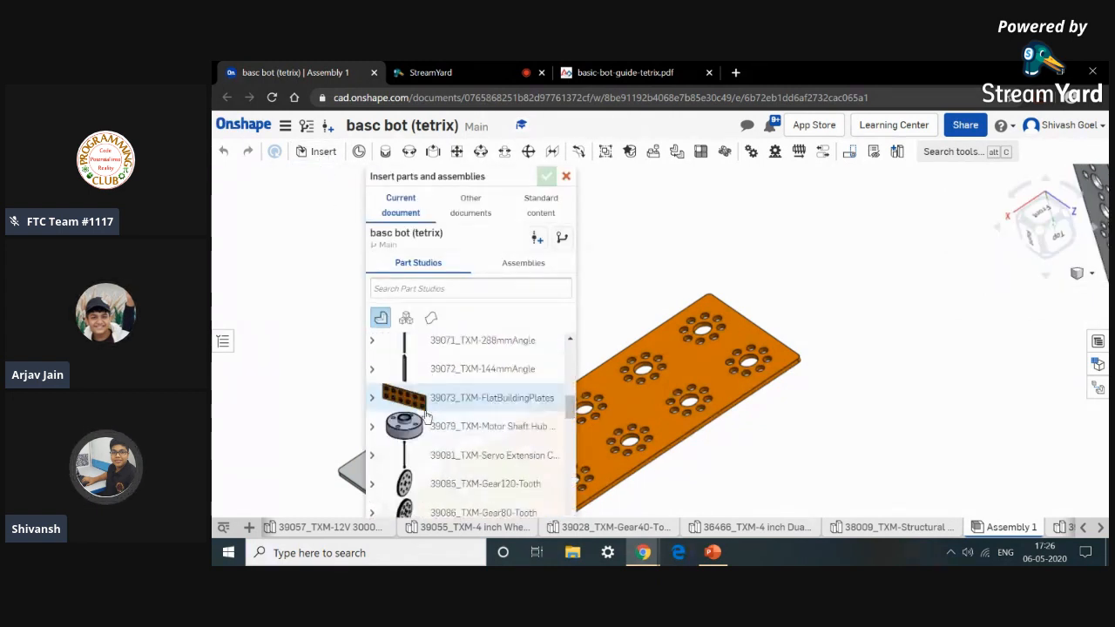
{"action": "scroll", "coordinate": [426, 418], "scroll_direction": "down", "scroll_amount": 8}
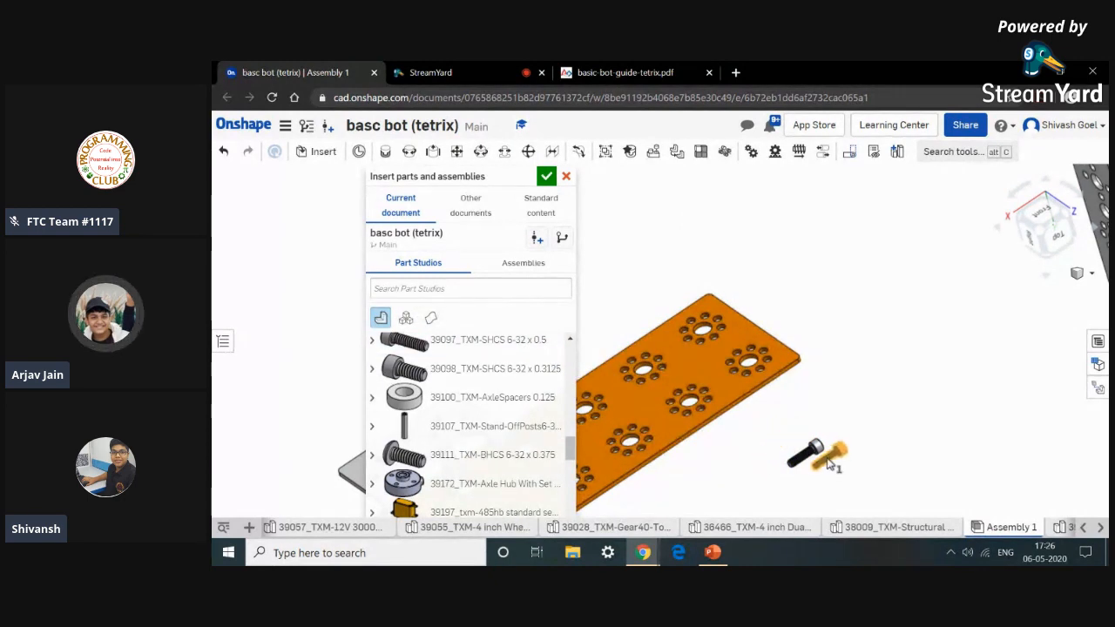
{"action": "left_click", "coordinate": [546, 178]}
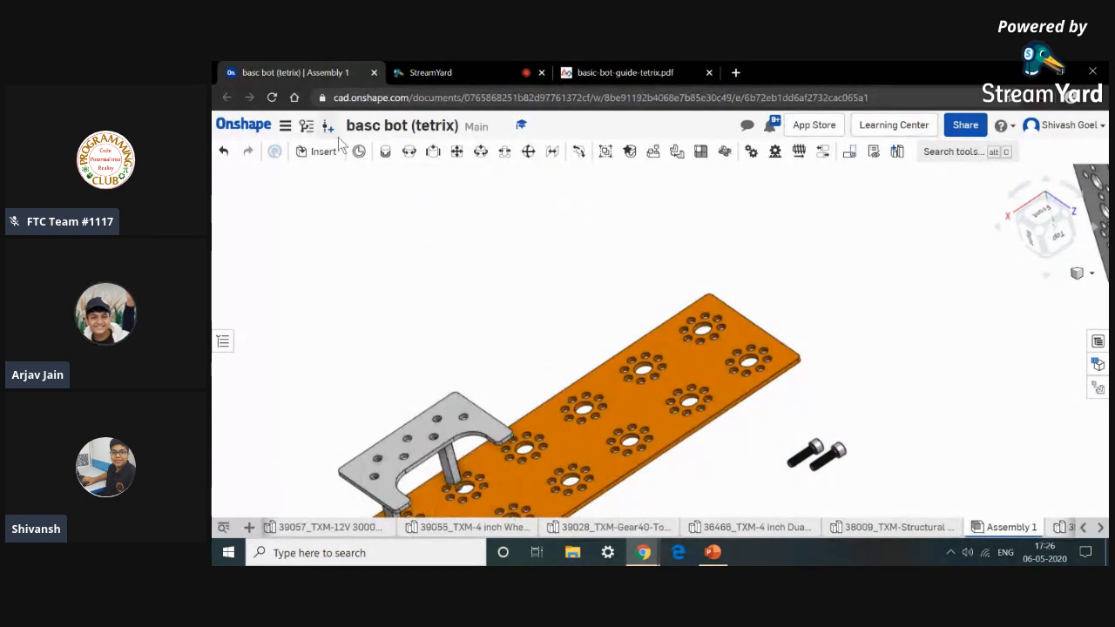
Fasten one socket head screw's underside to a hole in the battery clip bracket.
{"action": "key", "text": "m"}
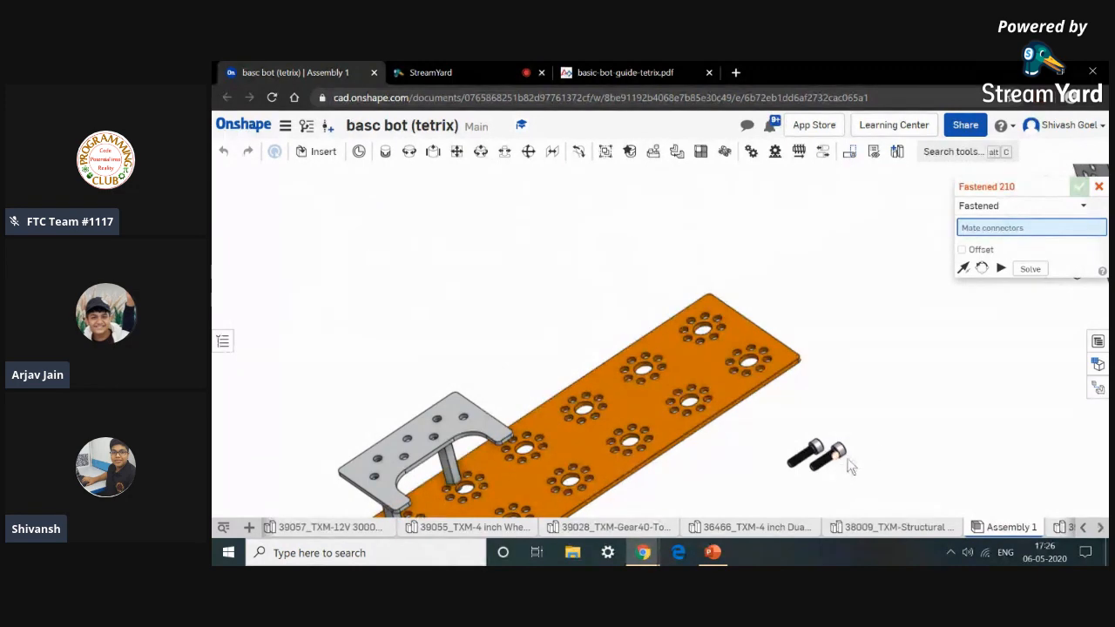
{"action": "scroll", "coordinate": [819, 454], "scroll_direction": "up", "scroll_amount": 10}
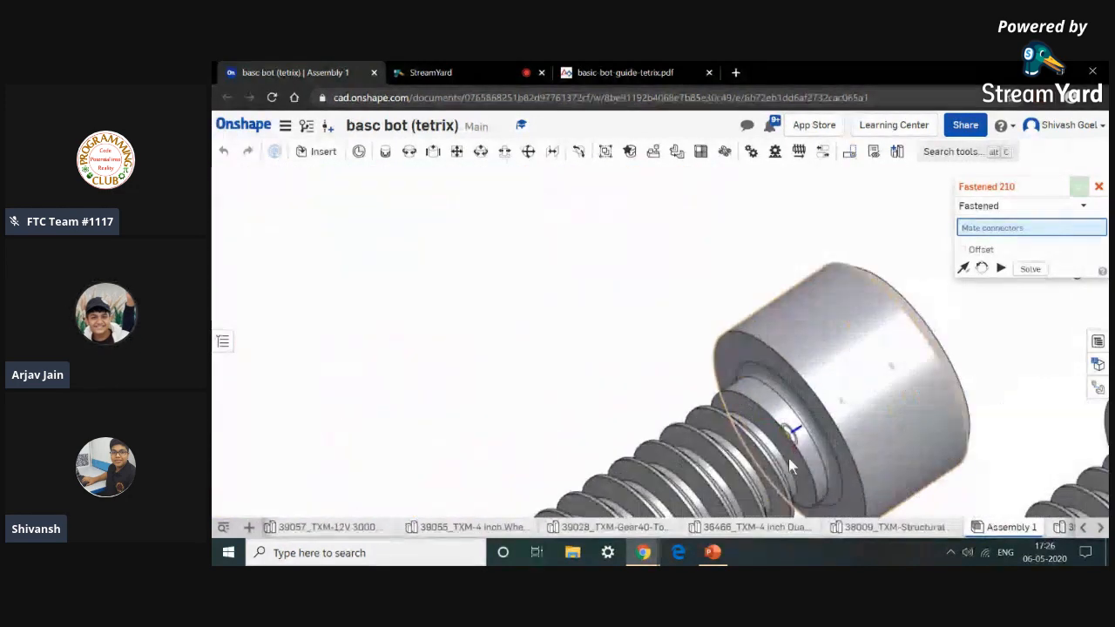
{"action": "scroll", "coordinate": [828, 443], "scroll_direction": "up", "scroll_amount": 3}
{"action": "left_click", "coordinate": [814, 449]}
{"action": "scroll", "coordinate": [815, 449], "scroll_direction": "down", "scroll_amount": 10}
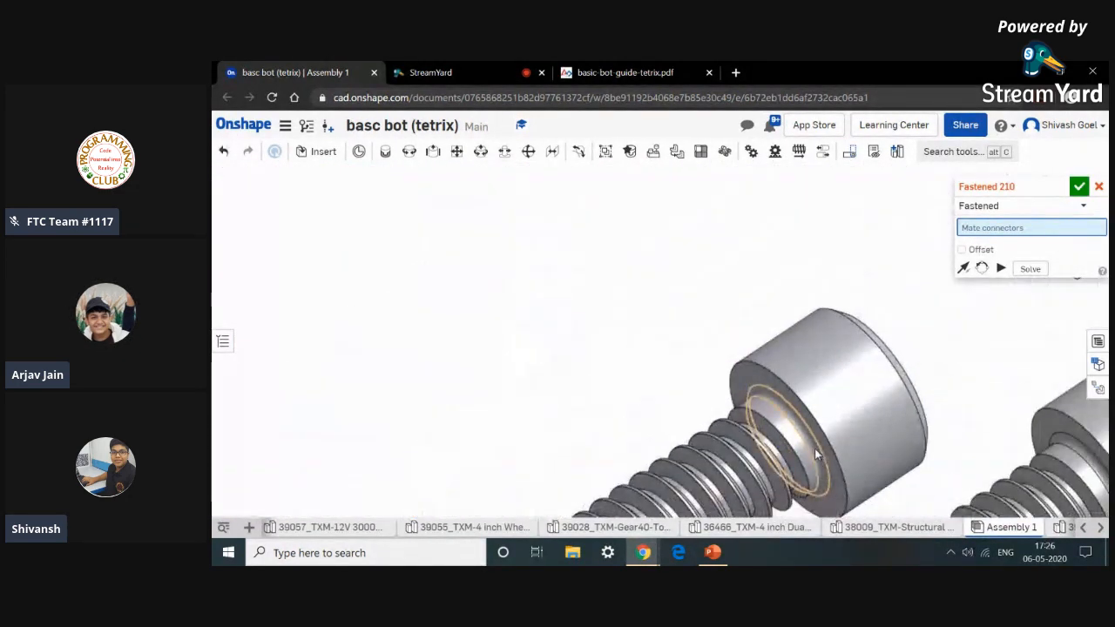
{"action": "scroll", "coordinate": [443, 433], "scroll_direction": "up", "scroll_amount": 8}
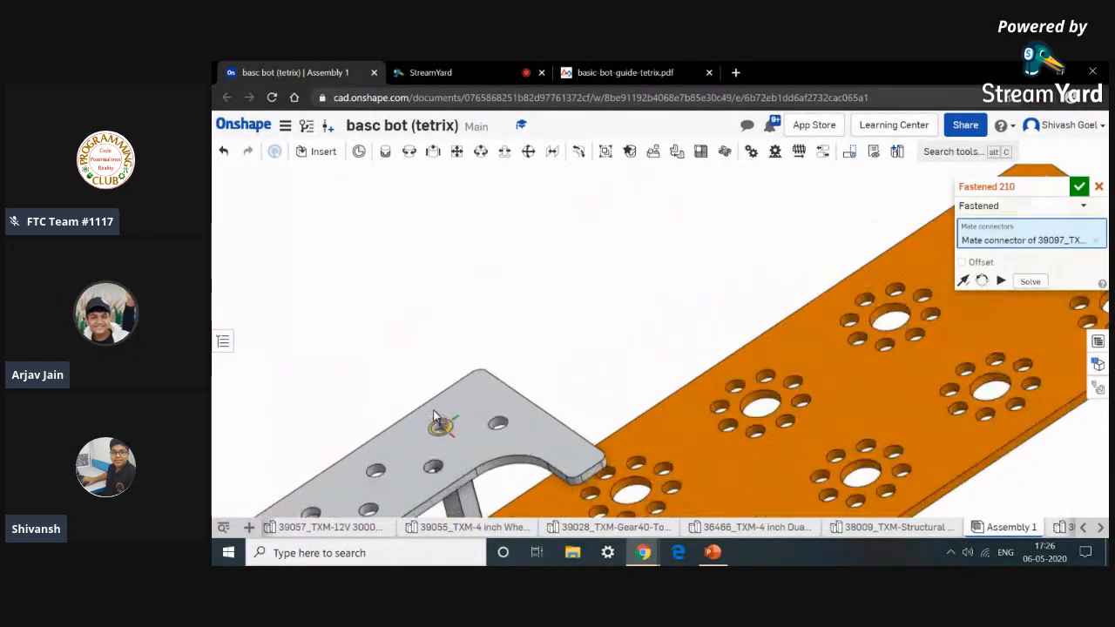
{"action": "scroll", "coordinate": [445, 459], "scroll_direction": "up", "scroll_amount": 5}
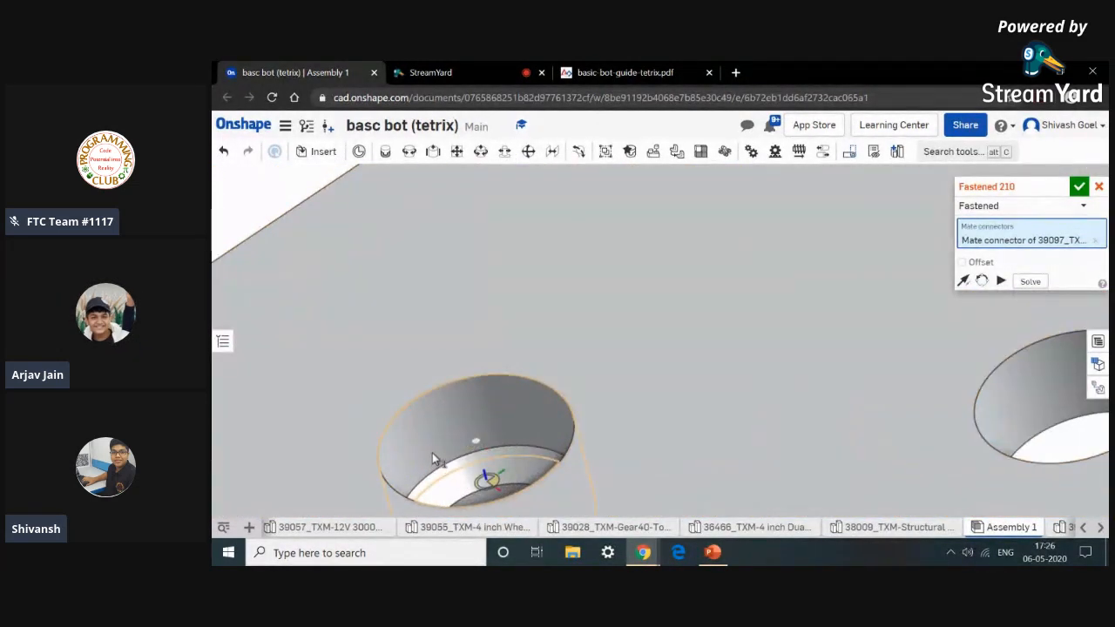
{"action": "left_click", "coordinate": [432, 453]}
{"action": "left_click", "coordinate": [433, 453]}
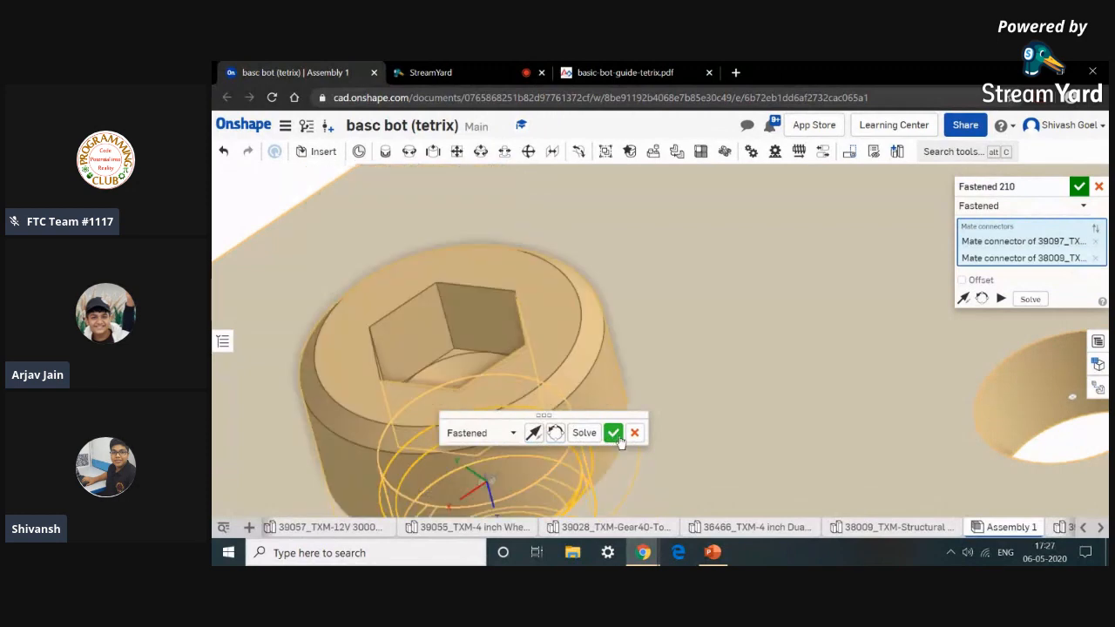
{"action": "left_click", "coordinate": [614, 434]}
Fasten the second socket head screw's underside to another hole in the battery clip bracket.
{"action": "scroll", "coordinate": [617, 434], "scroll_direction": "down", "scroll_amount": 8}
{"action": "middle_click_drag", "start_coordinate": [677, 396], "coordinate": [606, 183]}
{"action": "scroll", "coordinate": [960, 416], "scroll_direction": "down", "scroll_amount": 5}
{"action": "middle_click_drag", "start_coordinate": [959, 418], "coordinate": [710, 460]}
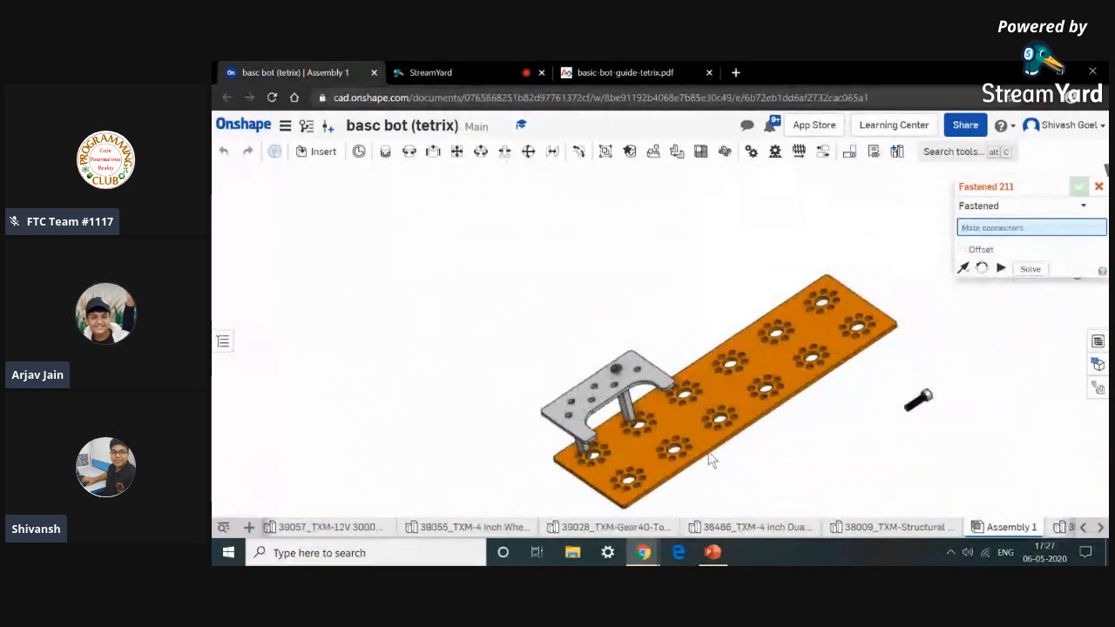
{"action": "scroll", "coordinate": [888, 415], "scroll_direction": "up", "scroll_amount": 10}
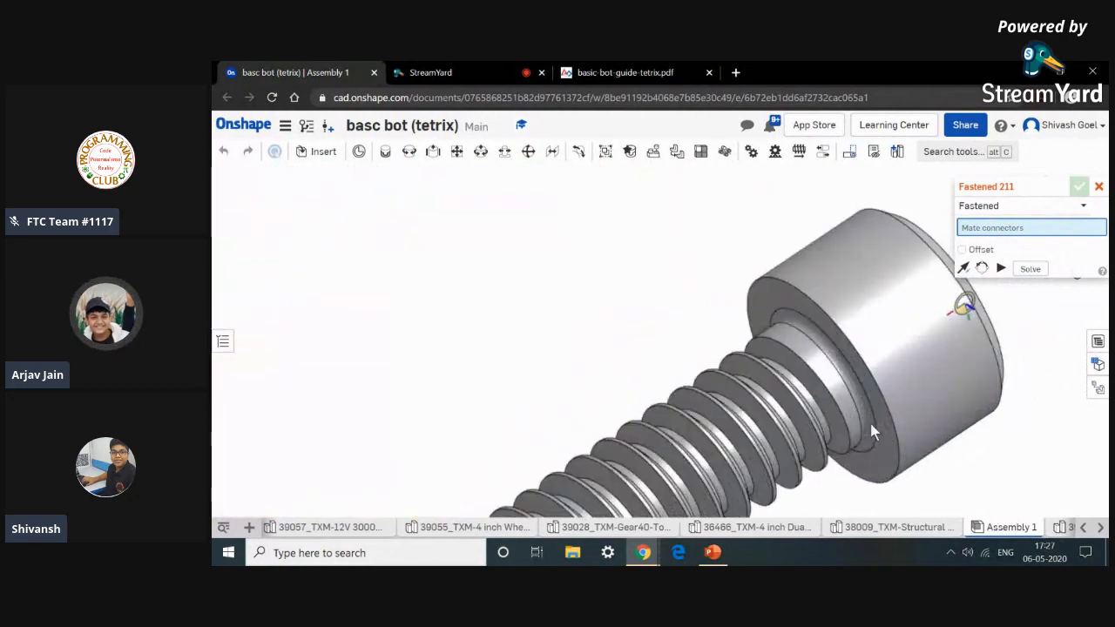
{"action": "scroll", "coordinate": [869, 419], "scroll_direction": "up", "scroll_amount": 5}
{"action": "left_click", "coordinate": [870, 411]}
{"action": "scroll", "coordinate": [870, 413], "scroll_direction": "down", "scroll_amount": 10}
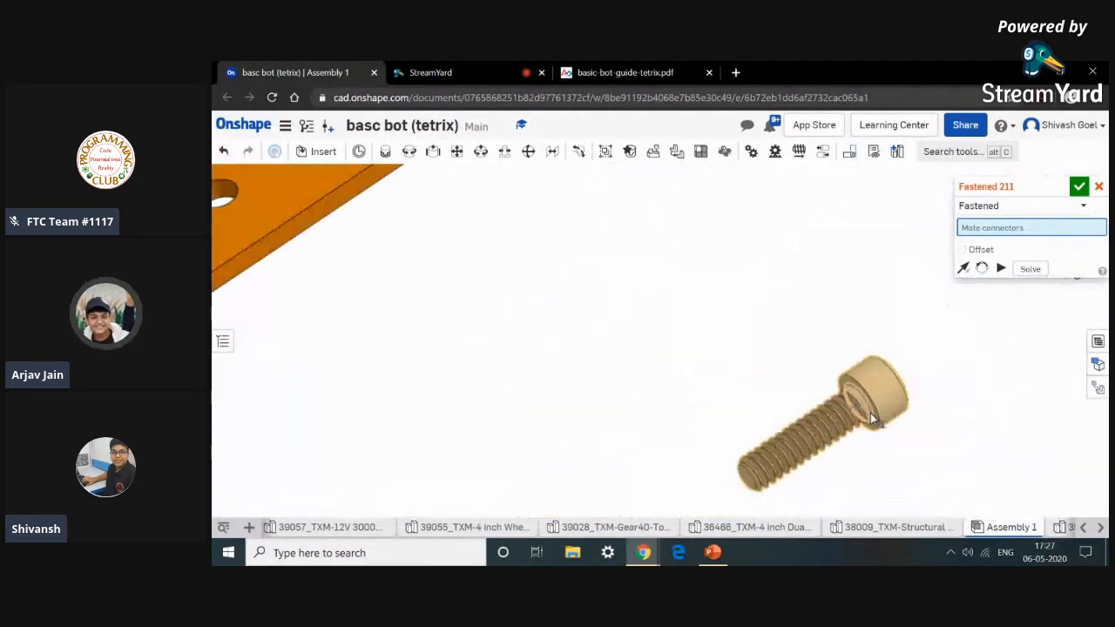
{"action": "left_click", "coordinate": [870, 413]}
{"action": "scroll", "coordinate": [870, 413], "scroll_direction": "down", "scroll_amount": 10}
{"action": "scroll", "coordinate": [452, 394], "scroll_direction": "up", "scroll_amount": 4}
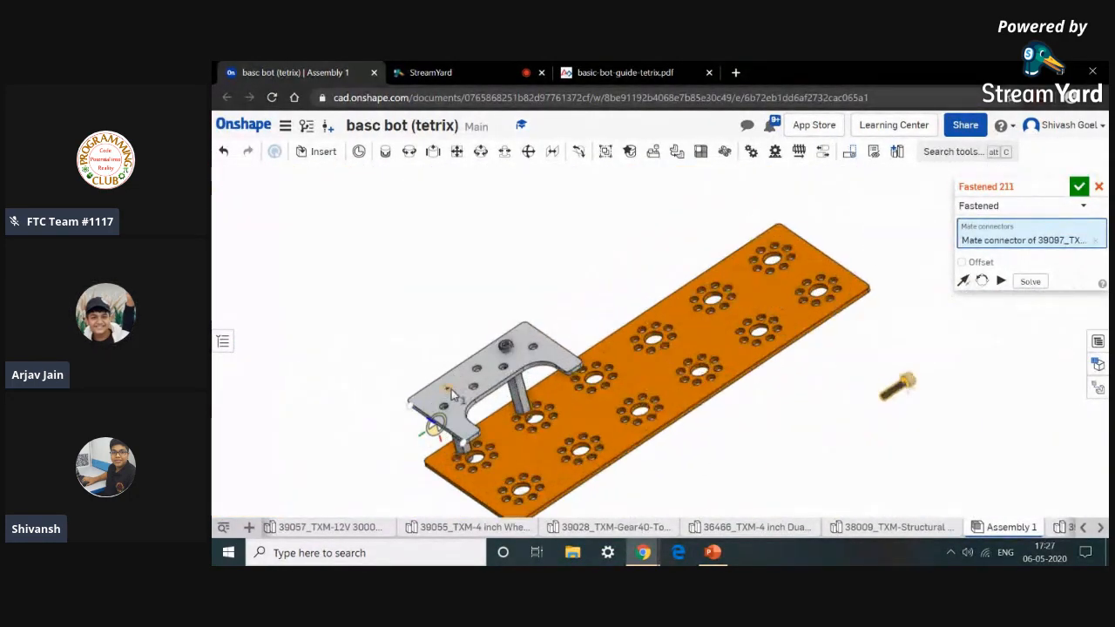
{"action": "scroll", "coordinate": [452, 394], "scroll_direction": "up", "scroll_amount": 8}
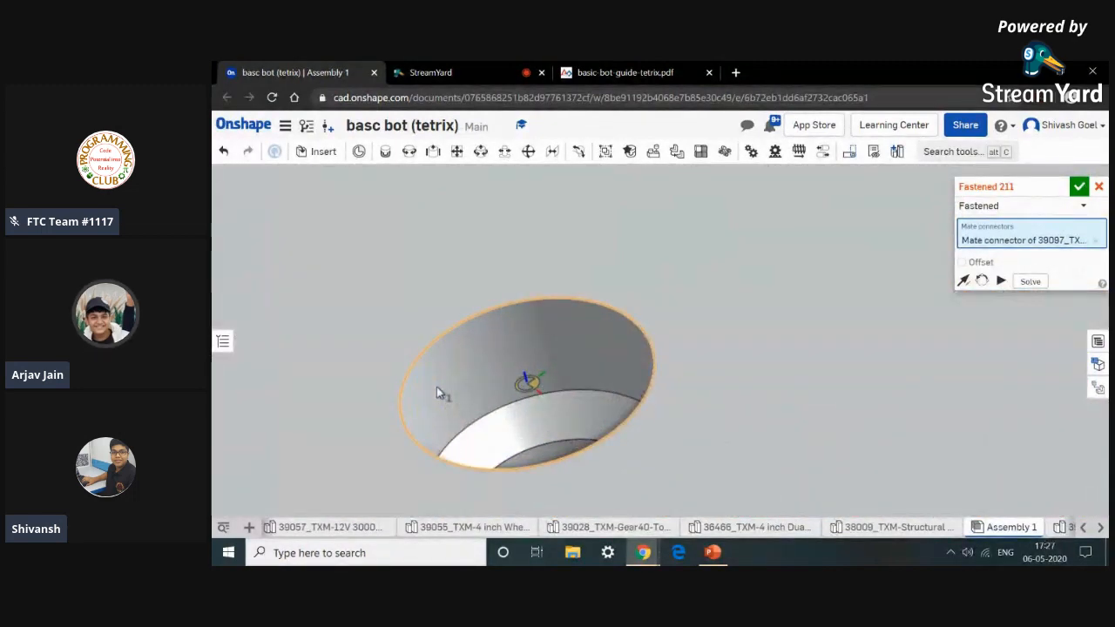
{"action": "left_click", "coordinate": [437, 389]}
{"action": "scroll", "coordinate": [485, 408], "scroll_direction": "down", "scroll_amount": 3}
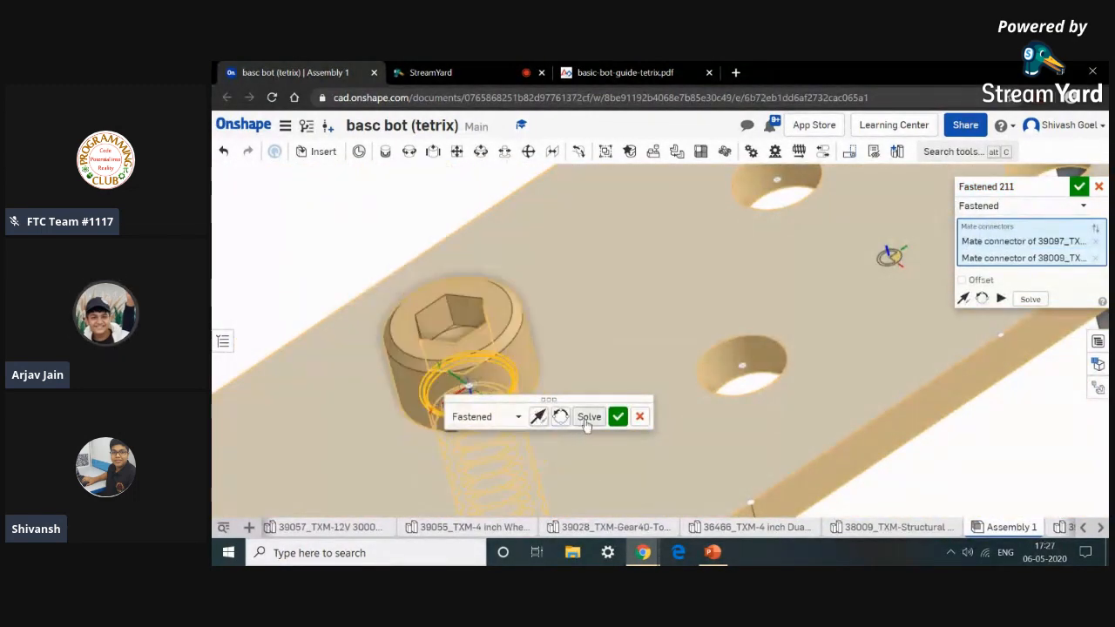
{"action": "left_click", "coordinate": [618, 417]}
{"action": "scroll", "coordinate": [620, 409], "scroll_direction": "down", "scroll_amount": 10}
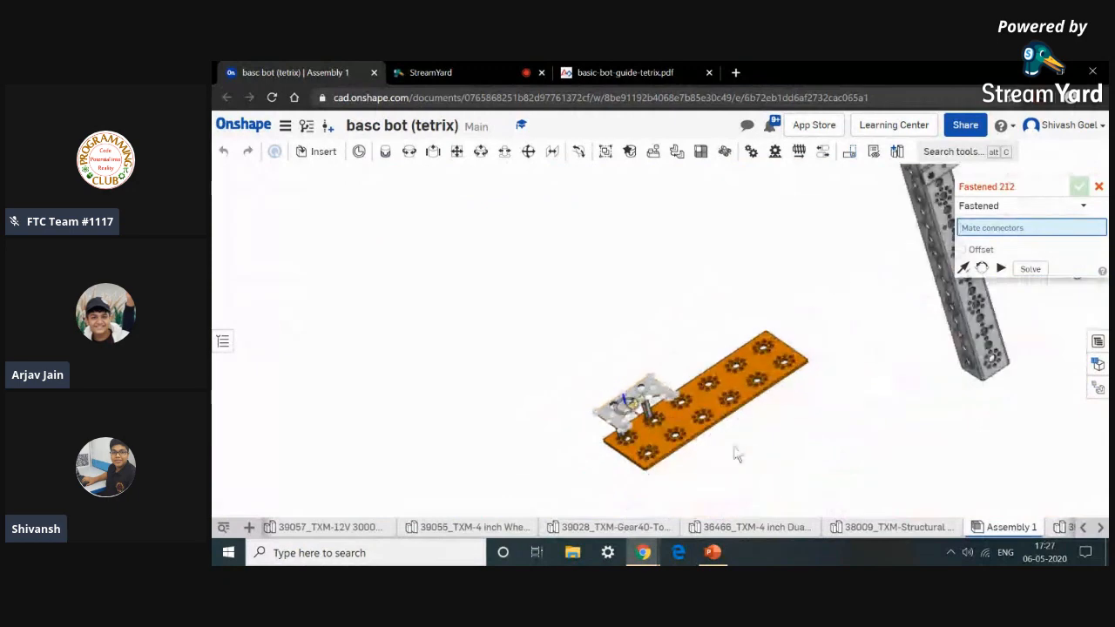
Switch to the basic bot guide PDF and review the Step 6 parts list and Step 7 instructions.
{"action": "left_click", "coordinate": [625, 72]}
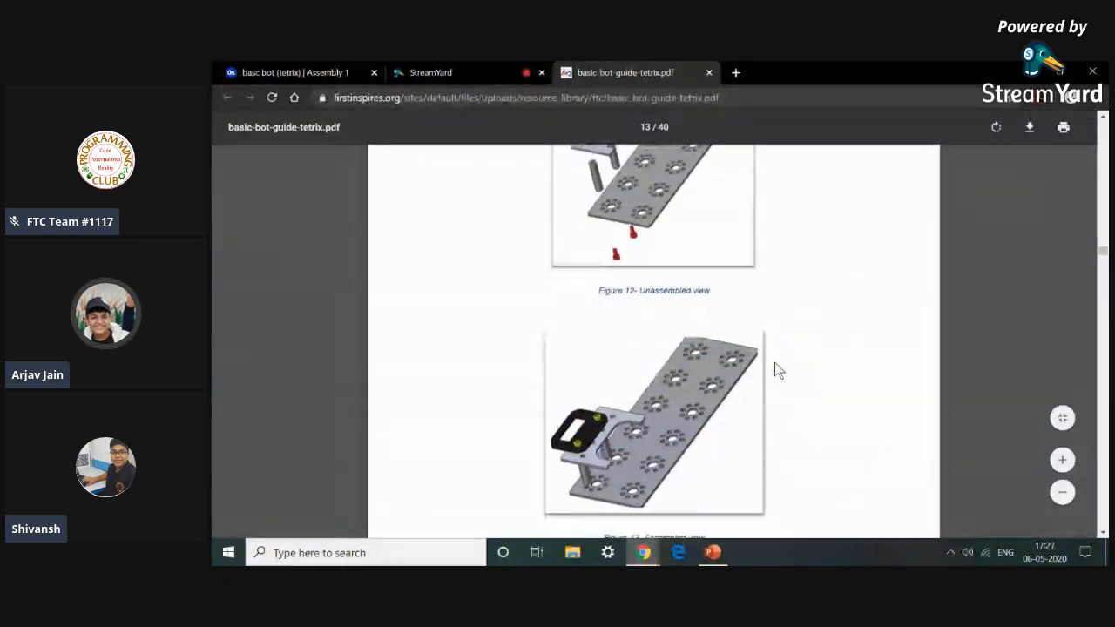
{"action": "scroll", "coordinate": [774, 369], "scroll_direction": "up", "scroll_amount": 2}
{"action": "scroll", "coordinate": [775, 366], "scroll_direction": "up", "scroll_amount": 4}
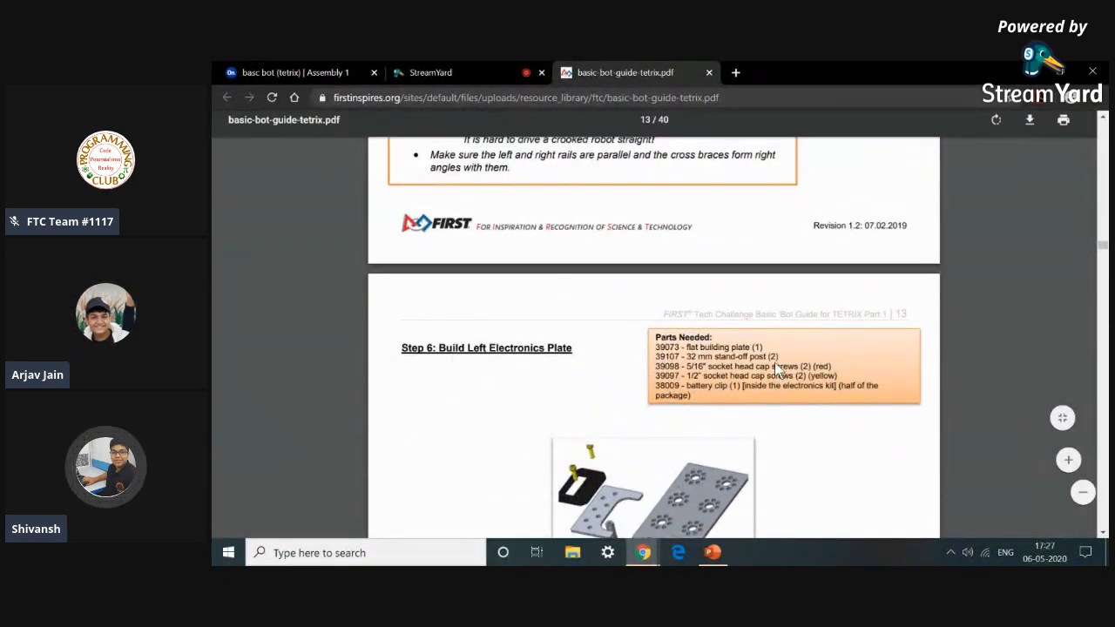
{"action": "scroll", "coordinate": [774, 357], "scroll_direction": "down", "scroll_amount": 6}
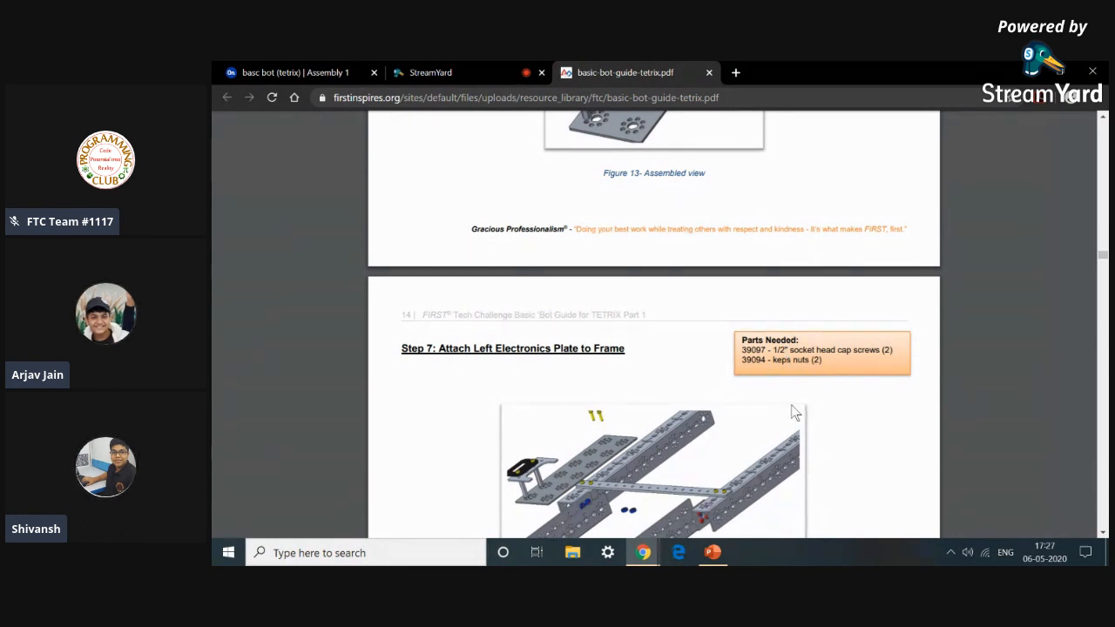
Compare the Step 7 assembled view in the basic bot guide with the electronics plate and frame in the model.
{"action": "scroll", "coordinate": [791, 410], "scroll_direction": "down", "scroll_amount": 7}
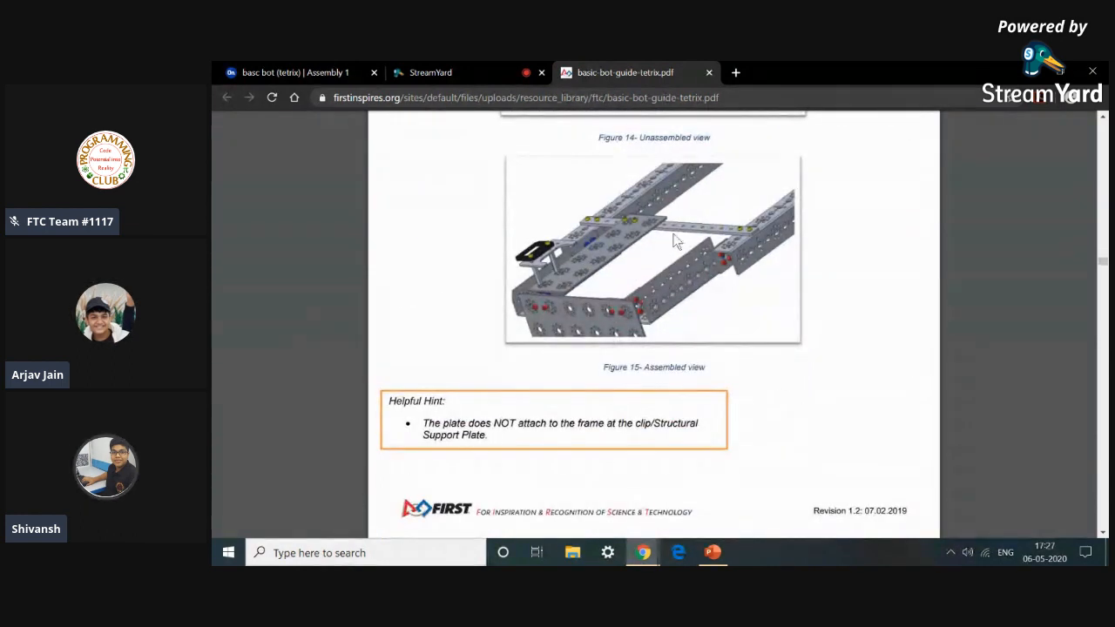
{"action": "left_click", "coordinate": [336, 70]}
{"action": "scroll", "coordinate": [832, 394], "scroll_direction": "down", "scroll_amount": 3}
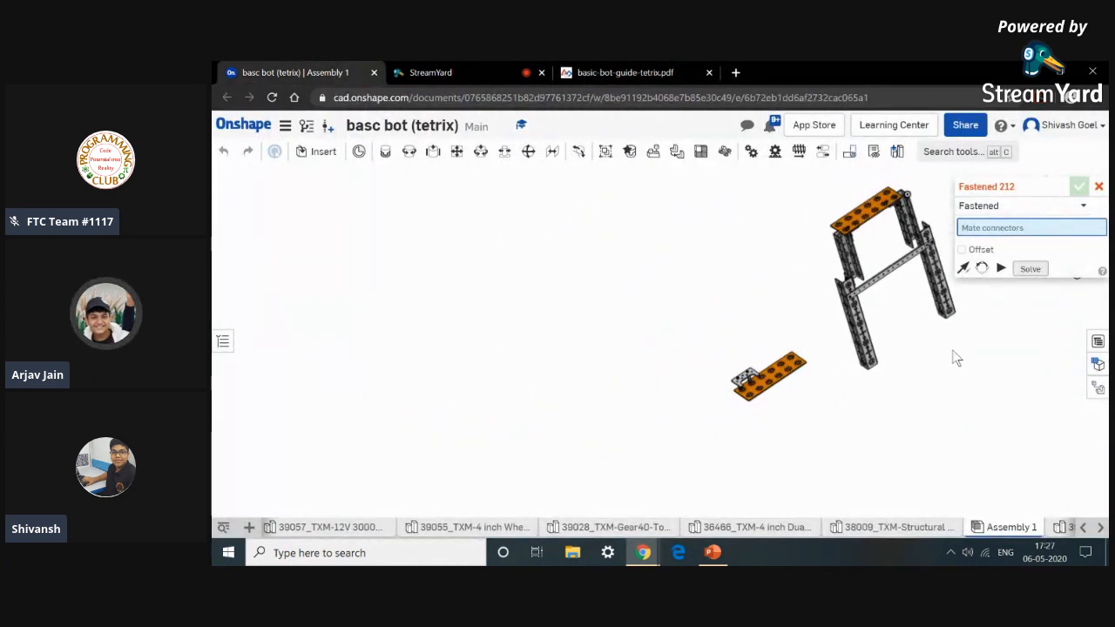
{"action": "left_click", "coordinate": [629, 74]}
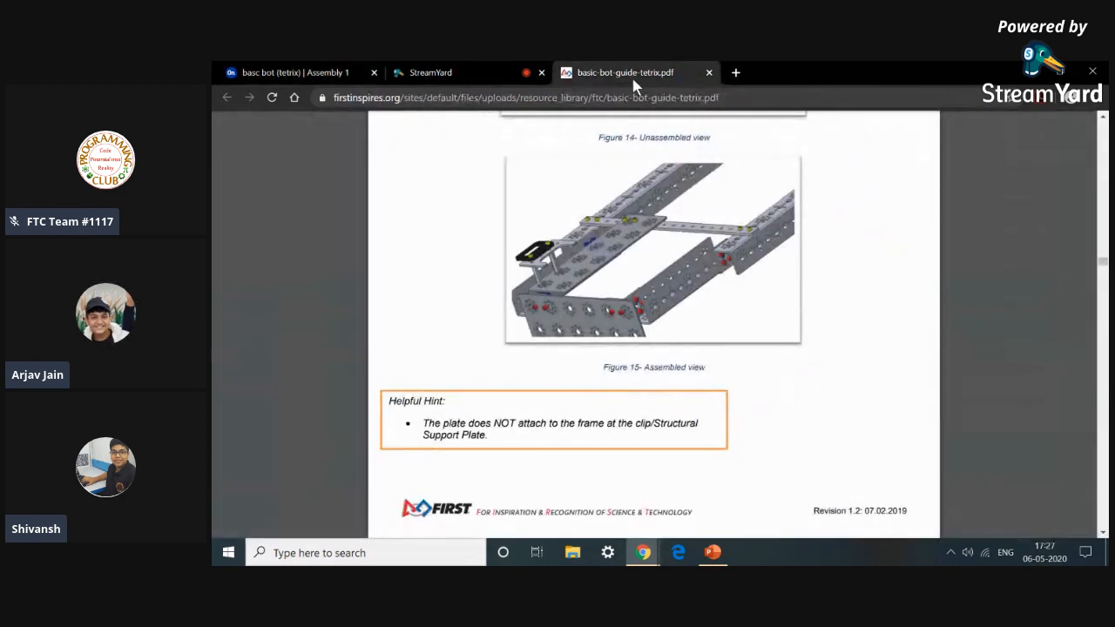
{"action": "left_click", "coordinate": [267, 70]}
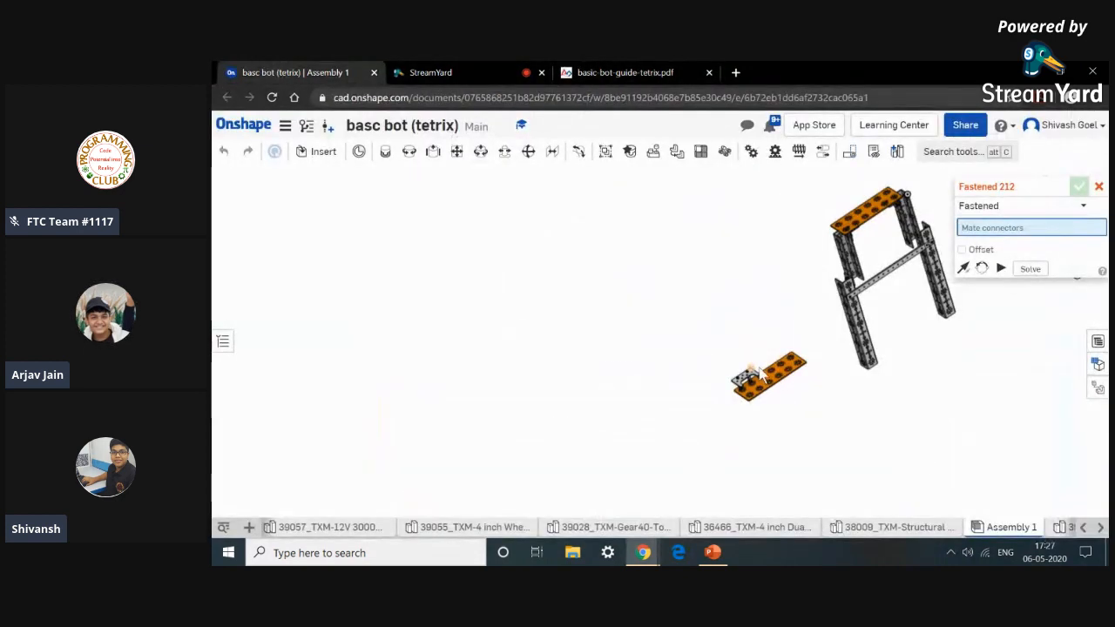
{"action": "scroll", "coordinate": [802, 377], "scroll_direction": "up", "scroll_amount": 6}
{"action": "right_click_drag", "start_coordinate": [857, 397], "coordinate": [817, 347]}
{"action": "scroll", "coordinate": [784, 472], "scroll_direction": "up", "scroll_amount": 5}
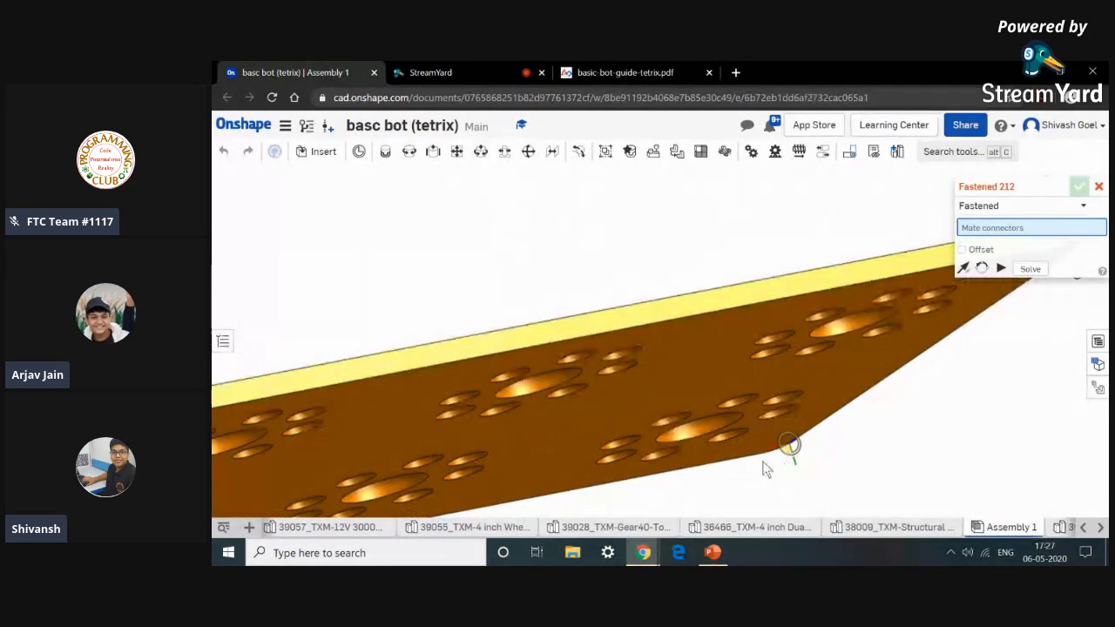
{"action": "right_click_drag", "start_coordinate": [762, 462], "coordinate": [781, 259]}
{"action": "scroll", "coordinate": [938, 494], "scroll_direction": "down", "scroll_amount": 5}
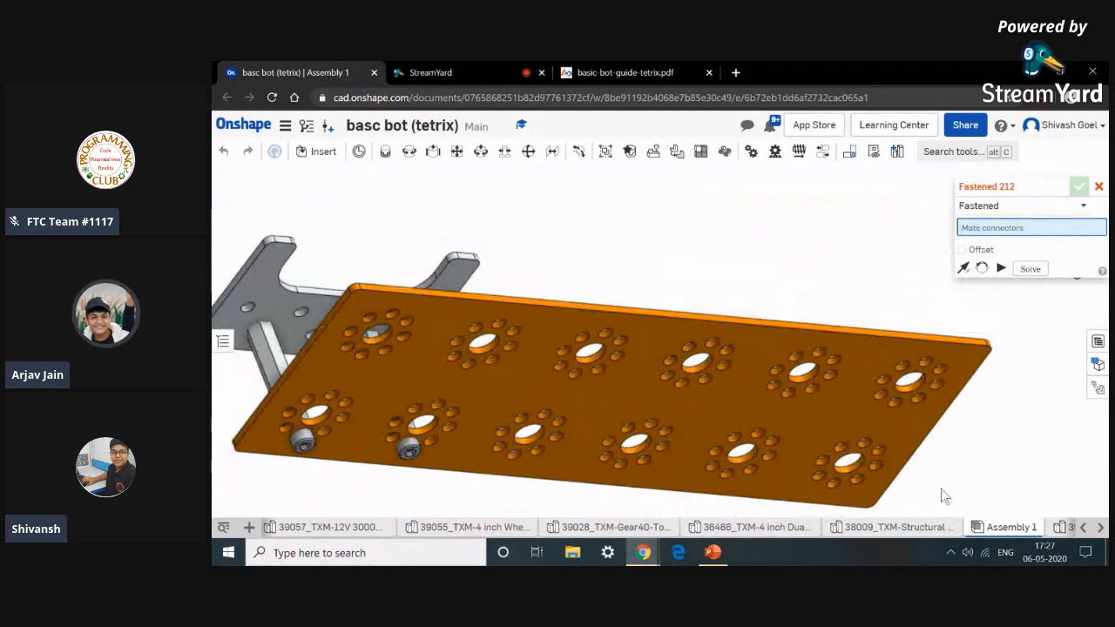
{"action": "right_click_drag", "start_coordinate": [879, 283], "coordinate": [854, 442]}
{"action": "left_click", "coordinate": [672, 61]}
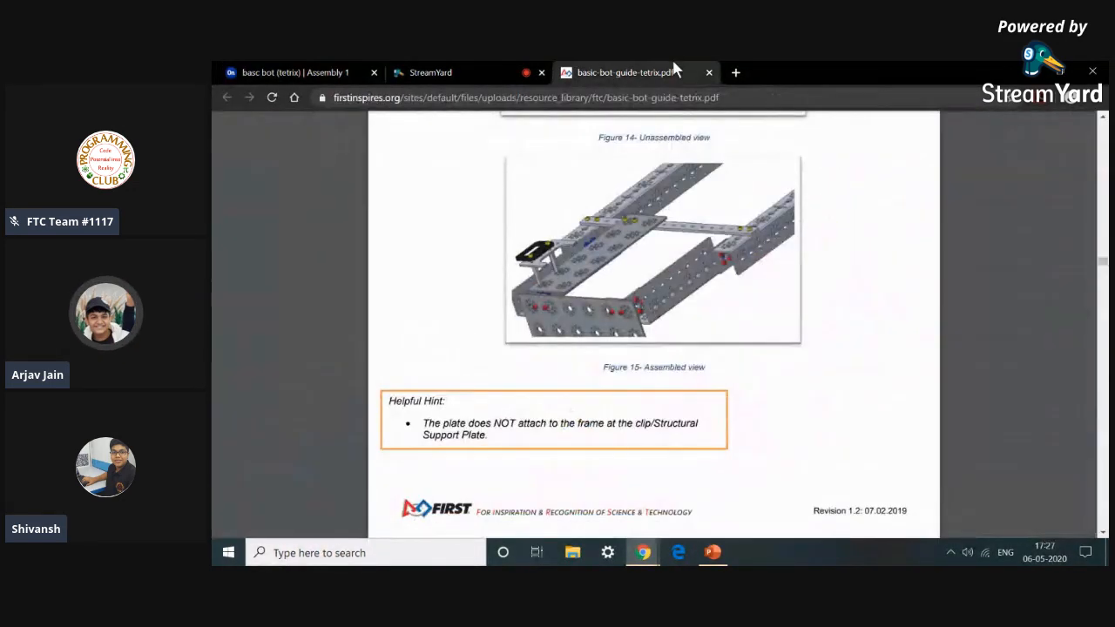
{"action": "left_click", "coordinate": [324, 72]}
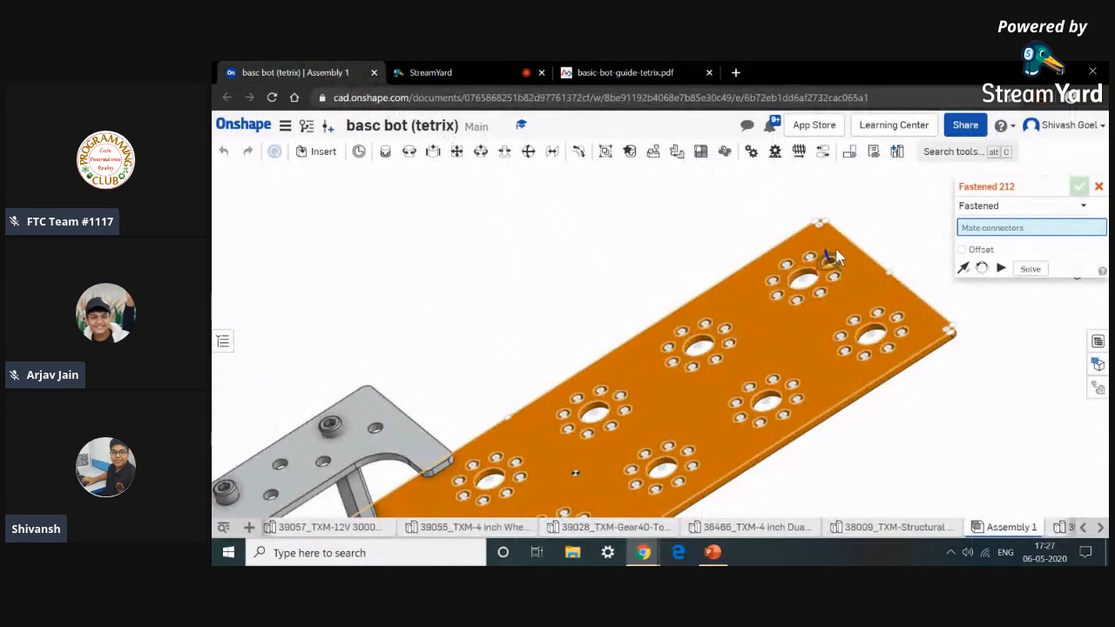
Fasten a hole of the left electronics plate to a hole in the flat bar on the frame, reorienting the secondary axis.
{"action": "scroll", "coordinate": [832, 277], "scroll_direction": "up", "scroll_amount": 10}
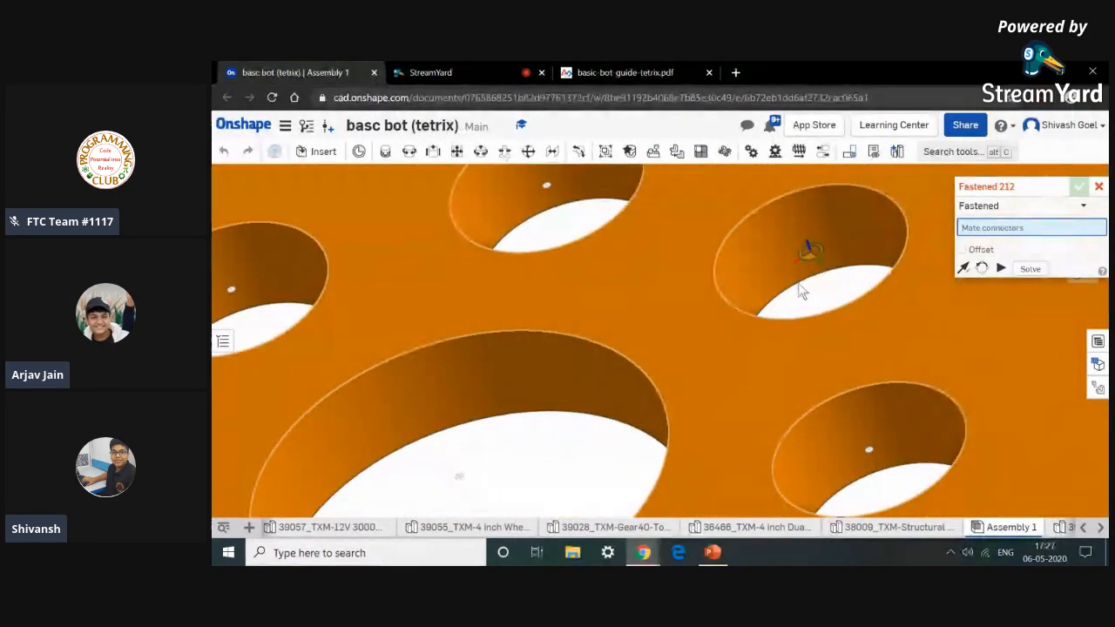
{"action": "scroll", "coordinate": [766, 309], "scroll_direction": "up", "scroll_amount": 3}
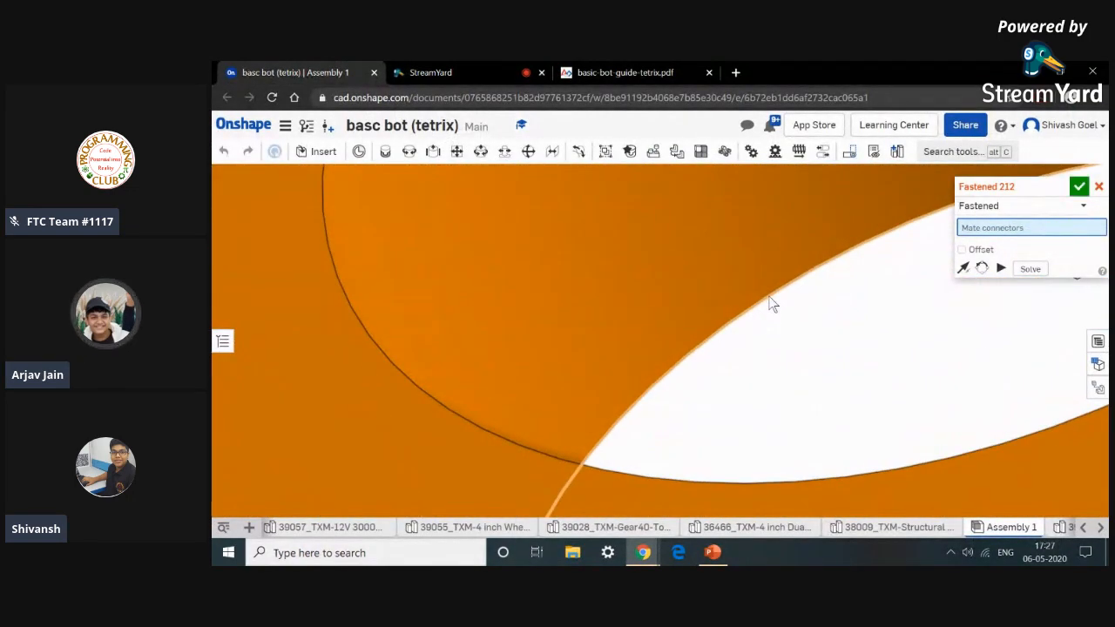
{"action": "scroll", "coordinate": [770, 303], "scroll_direction": "down", "scroll_amount": 3}
{"action": "left_click", "coordinate": [770, 298]}
{"action": "scroll", "coordinate": [770, 296], "scroll_direction": "down", "scroll_amount": 10}
{"action": "scroll", "coordinate": [771, 289], "scroll_direction": "down", "scroll_amount": 2}
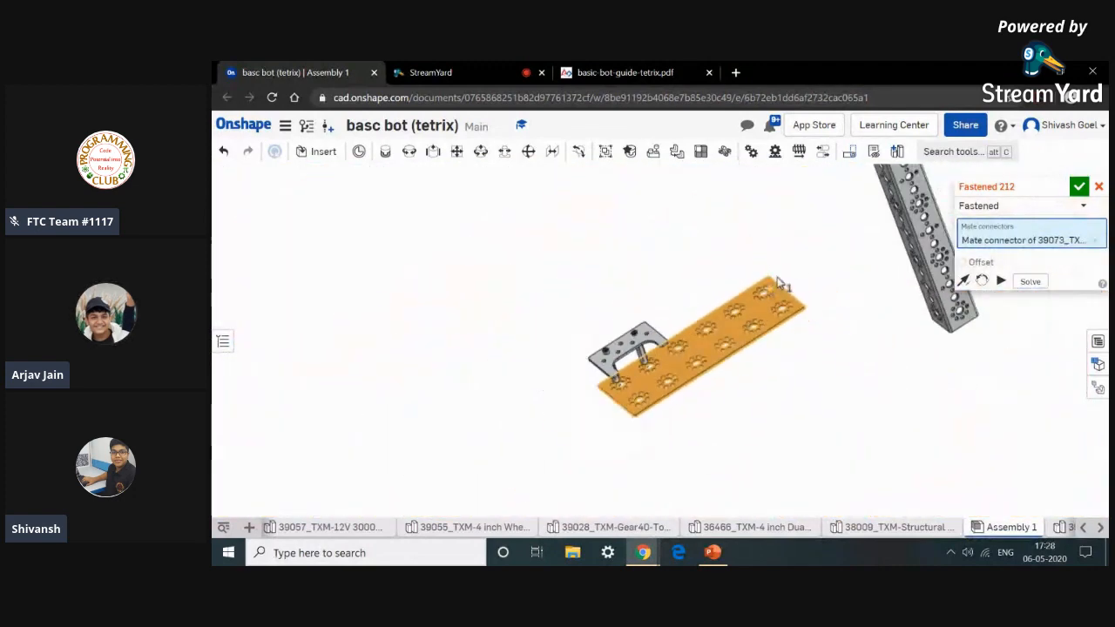
{"action": "middle_click_drag", "start_coordinate": [793, 266], "coordinate": [759, 455]}
{"action": "scroll", "coordinate": [766, 460], "scroll_direction": "down", "scroll_amount": 5}
{"action": "right_click_drag", "start_coordinate": [949, 471], "coordinate": [713, 417]}
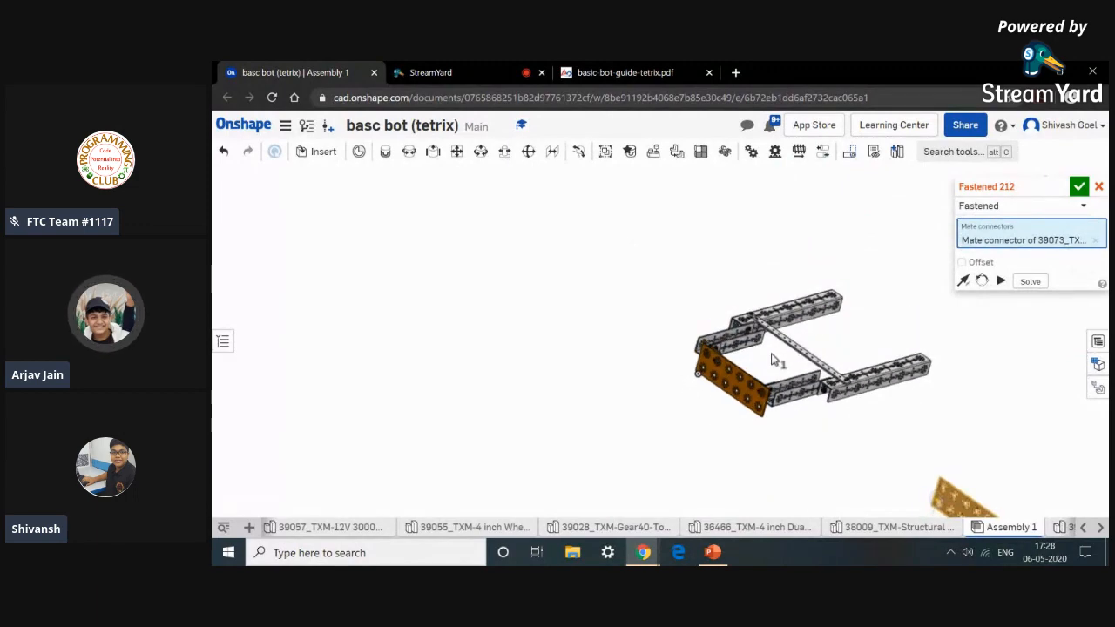
{"action": "scroll", "coordinate": [771, 359], "scroll_direction": "up", "scroll_amount": 10}
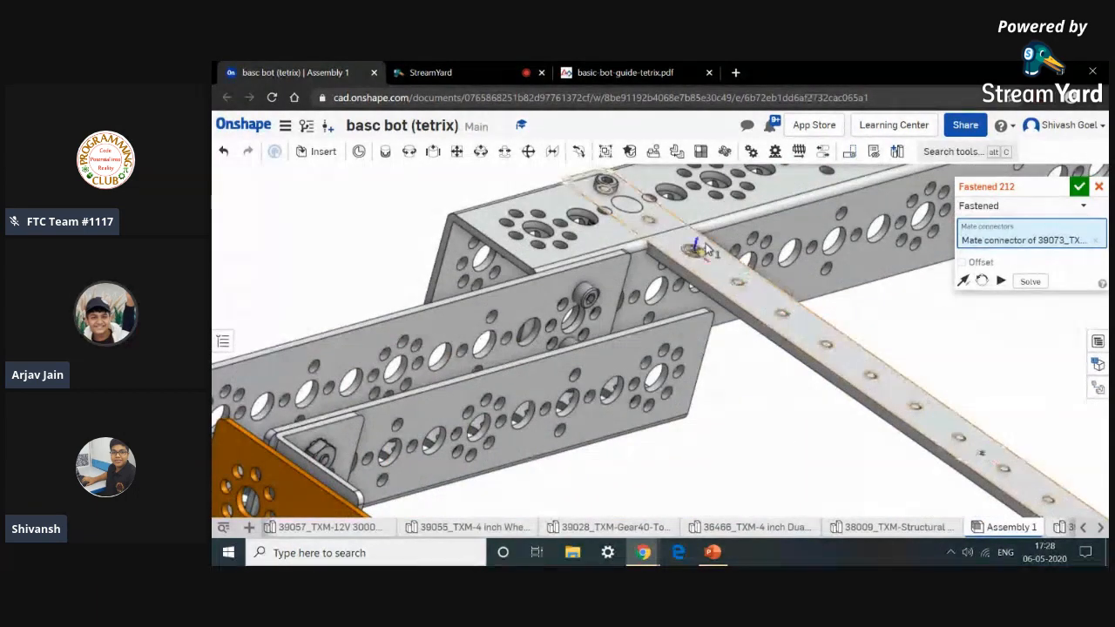
{"action": "left_click", "coordinate": [654, 72]}
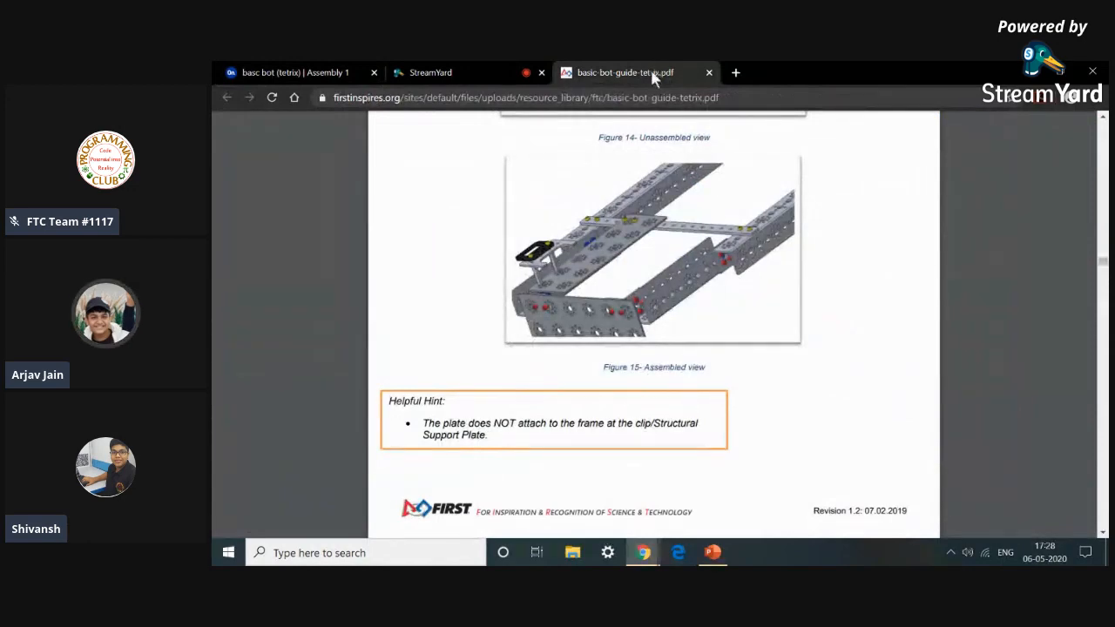
{"action": "left_click", "coordinate": [344, 72]}
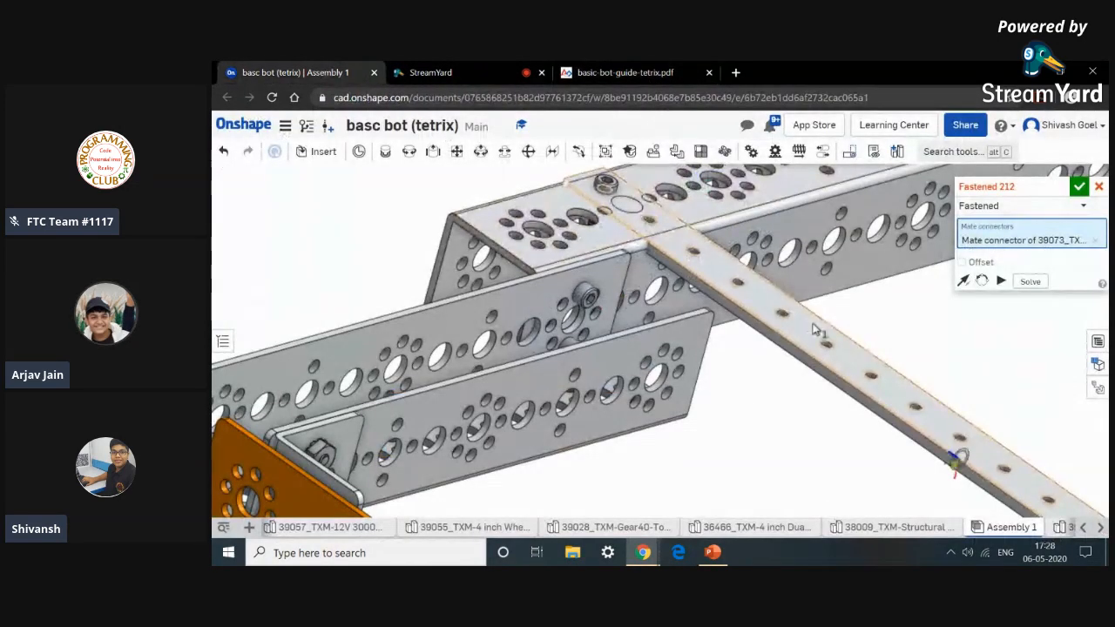
{"action": "scroll", "coordinate": [789, 304], "scroll_direction": "up", "scroll_amount": 8}
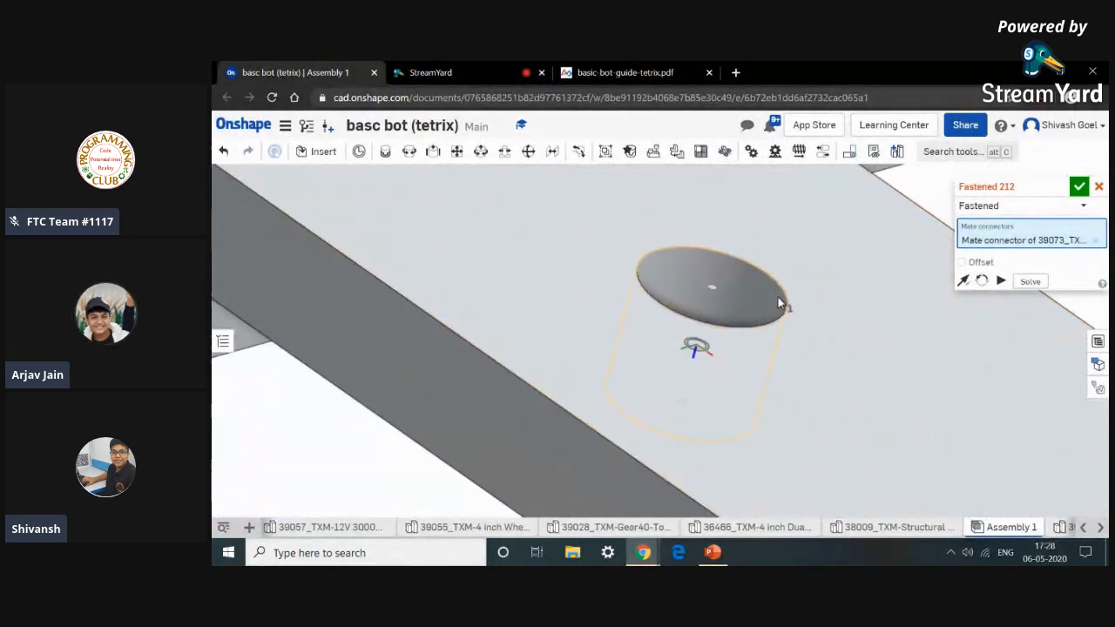
{"action": "scroll", "coordinate": [779, 301], "scroll_direction": "up", "scroll_amount": 3}
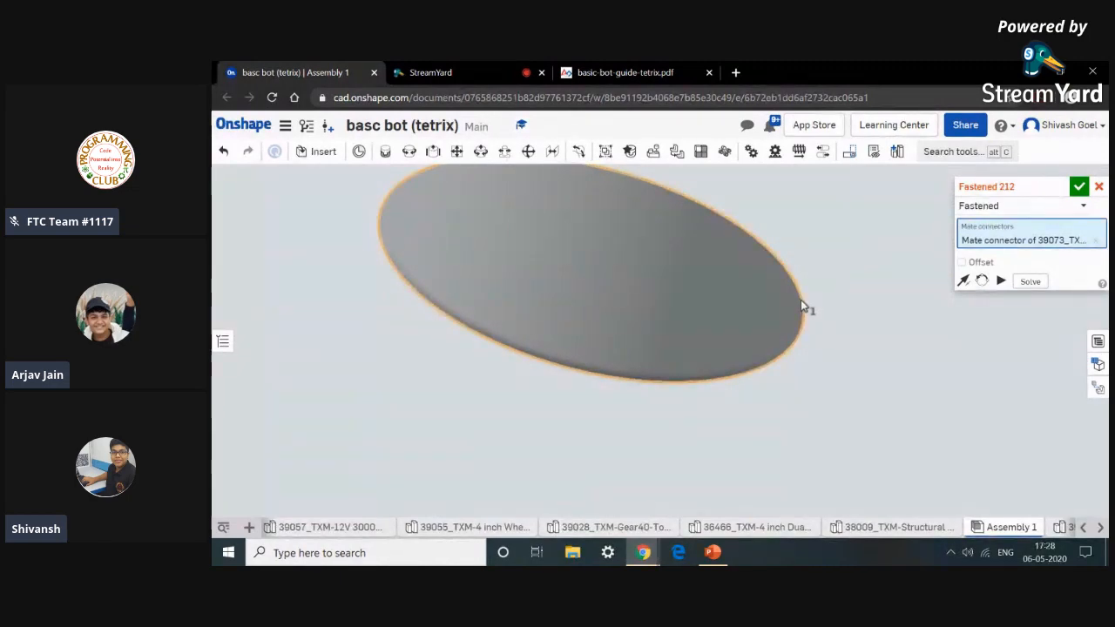
{"action": "left_click", "coordinate": [802, 307]}
{"action": "scroll", "coordinate": [801, 304], "scroll_direction": "down", "scroll_amount": 6}
{"action": "scroll", "coordinate": [801, 306], "scroll_direction": "down", "scroll_amount": 8}
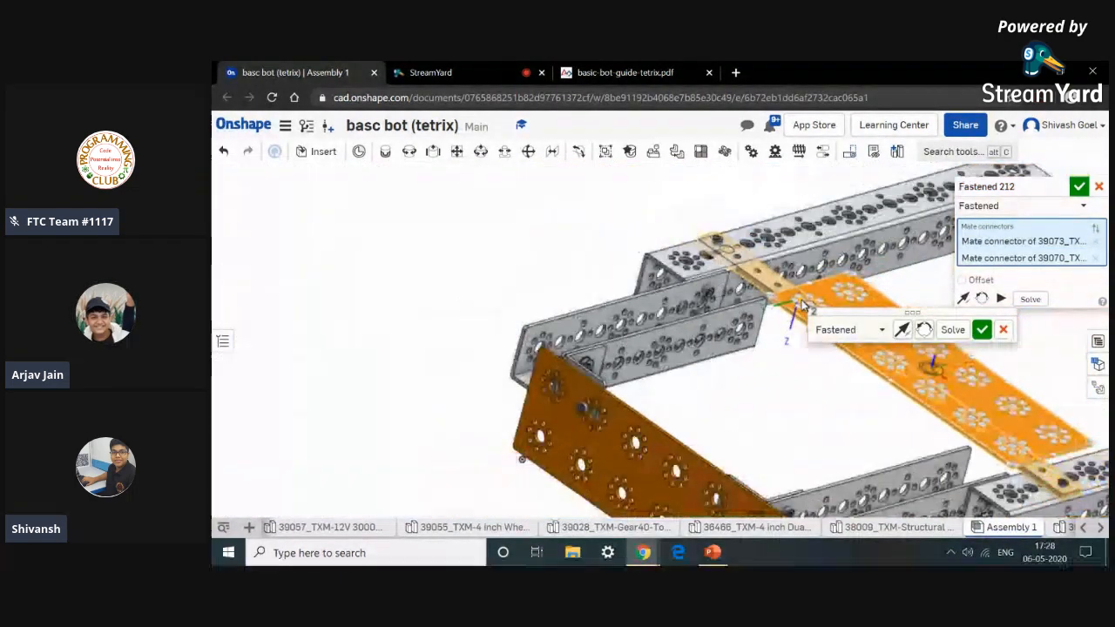
{"action": "left_click", "coordinate": [925, 330]}
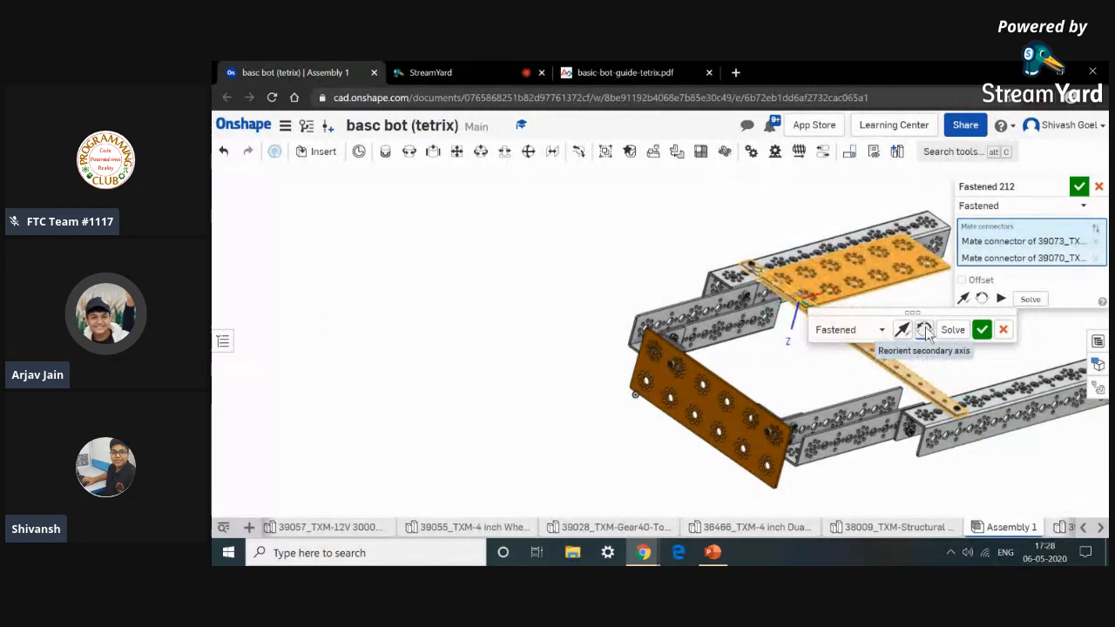
{"action": "left_click", "coordinate": [924, 330]}
{"action": "left_click", "coordinate": [924, 330]}
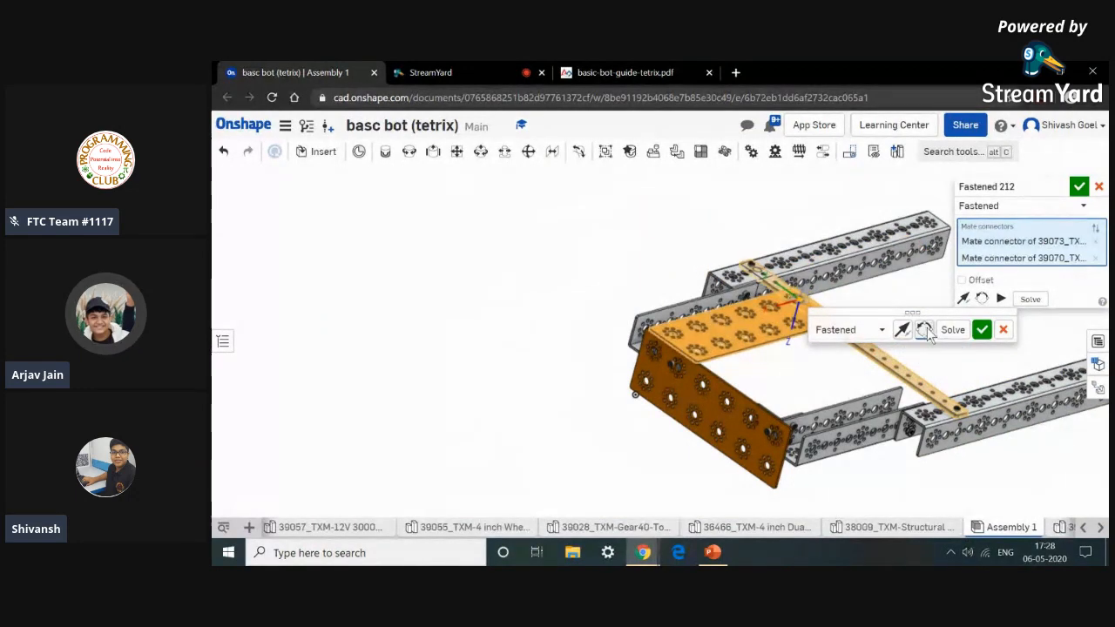
{"action": "left_click", "coordinate": [982, 331]}
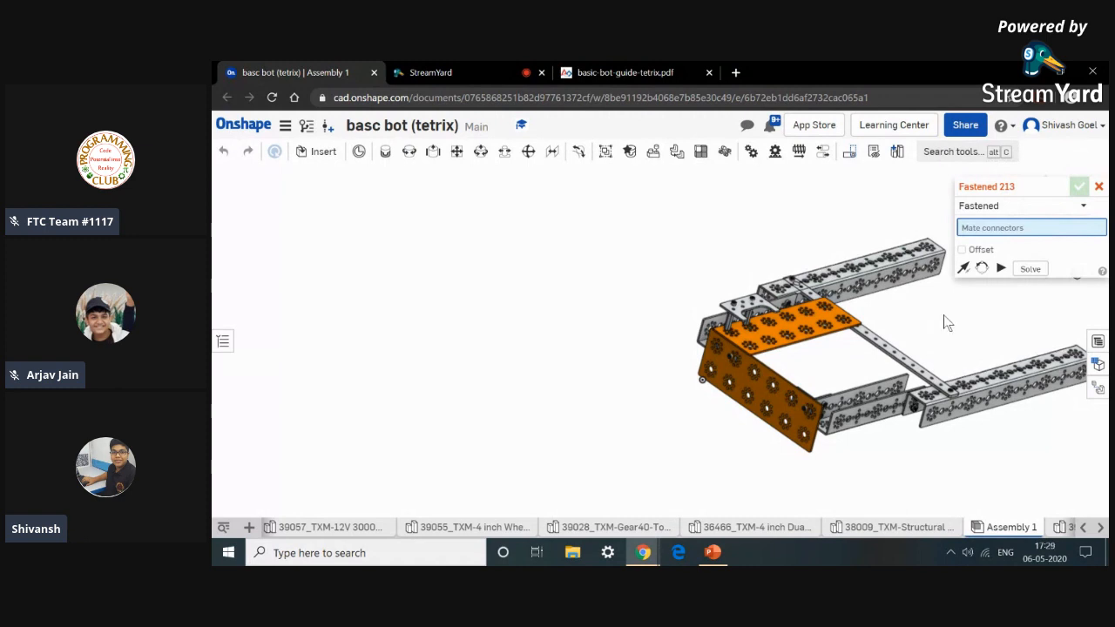
Insert two socket head cap screws and two Kep nuts into the assembly.
{"action": "middle_click_drag", "start_coordinate": [849, 303], "coordinate": [816, 374]}
{"action": "scroll", "coordinate": [806, 376], "scroll_direction": "up", "scroll_amount": 5}
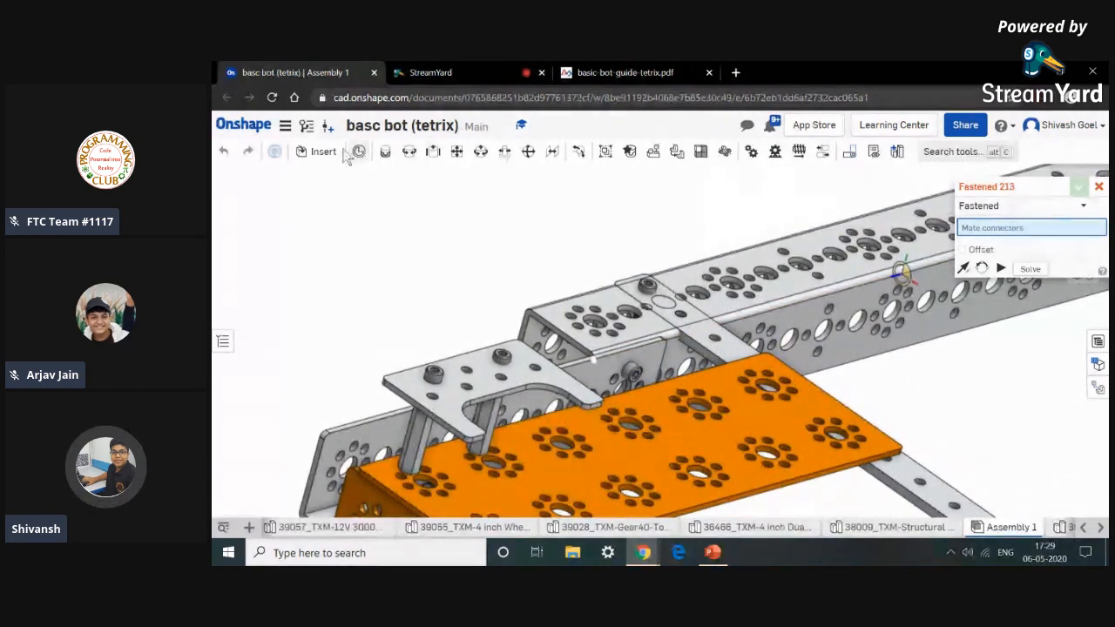
{"action": "left_click", "coordinate": [320, 153]}
{"action": "scroll", "coordinate": [480, 382], "scroll_direction": "down", "scroll_amount": 8}
{"action": "scroll", "coordinate": [480, 385], "scroll_direction": "down", "scroll_amount": 5}
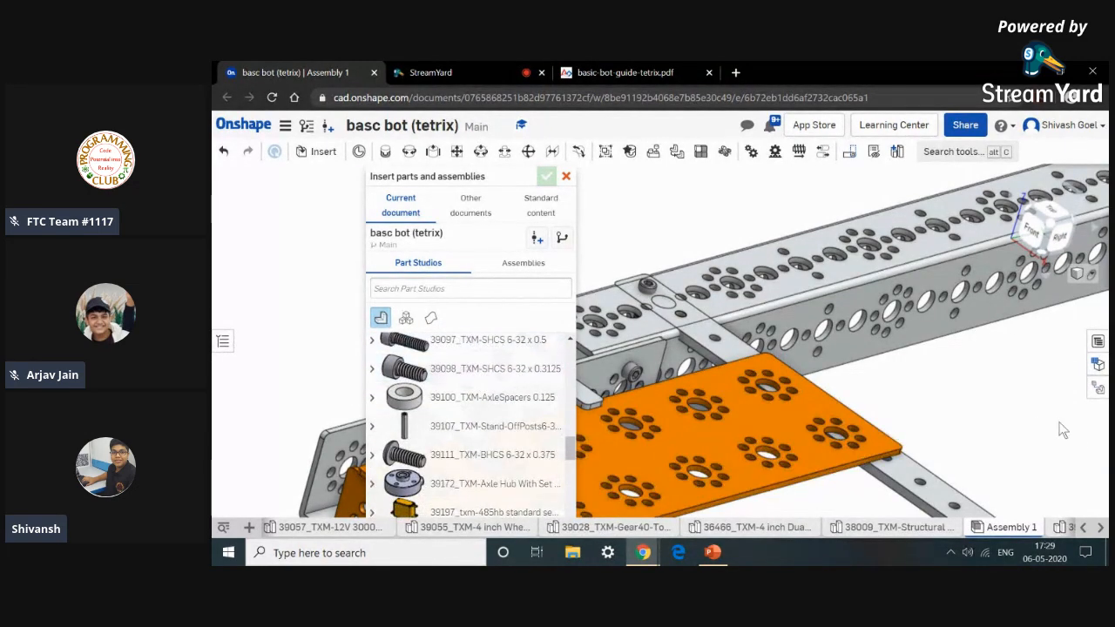
{"action": "left_click", "coordinate": [979, 398]}
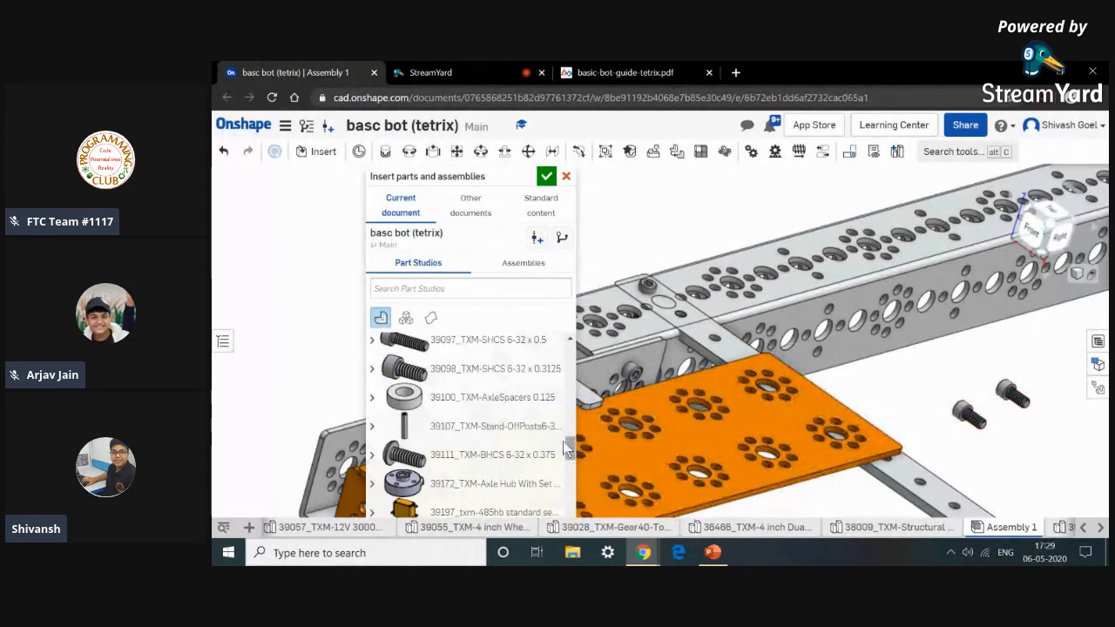
{"action": "scroll", "coordinate": [513, 444], "scroll_direction": "up", "scroll_amount": 3}
{"action": "scroll", "coordinate": [520, 445], "scroll_direction": "down", "scroll_amount": 1}
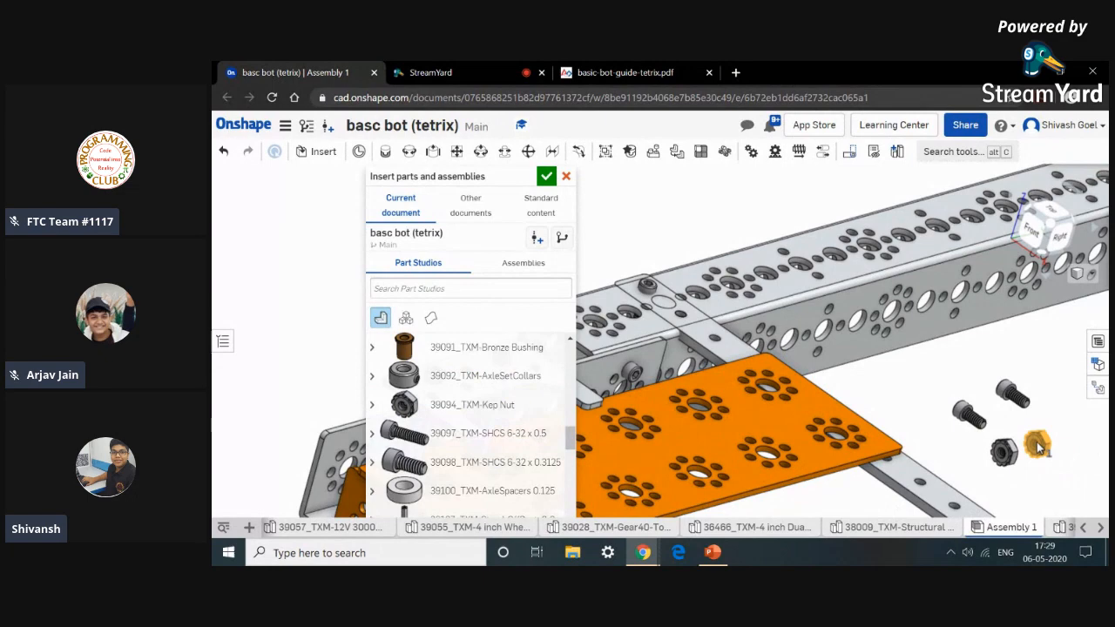
{"action": "left_click", "coordinate": [547, 176]}
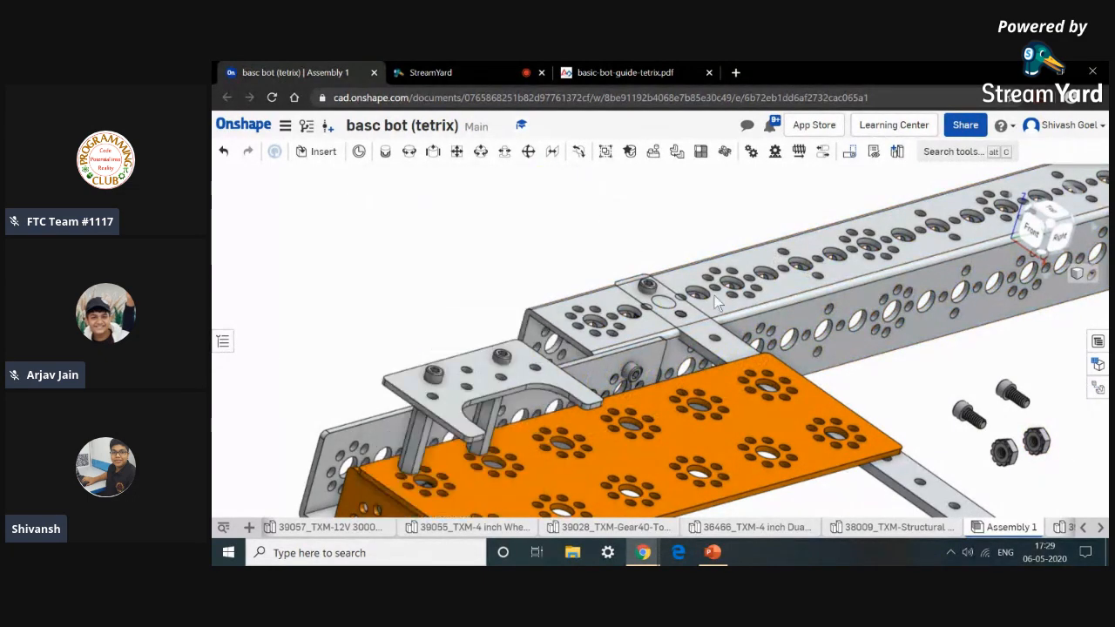
Fasten one socket head screw's underside to a hole in the left electronics plate.
{"action": "left_click", "coordinate": [385, 151]}
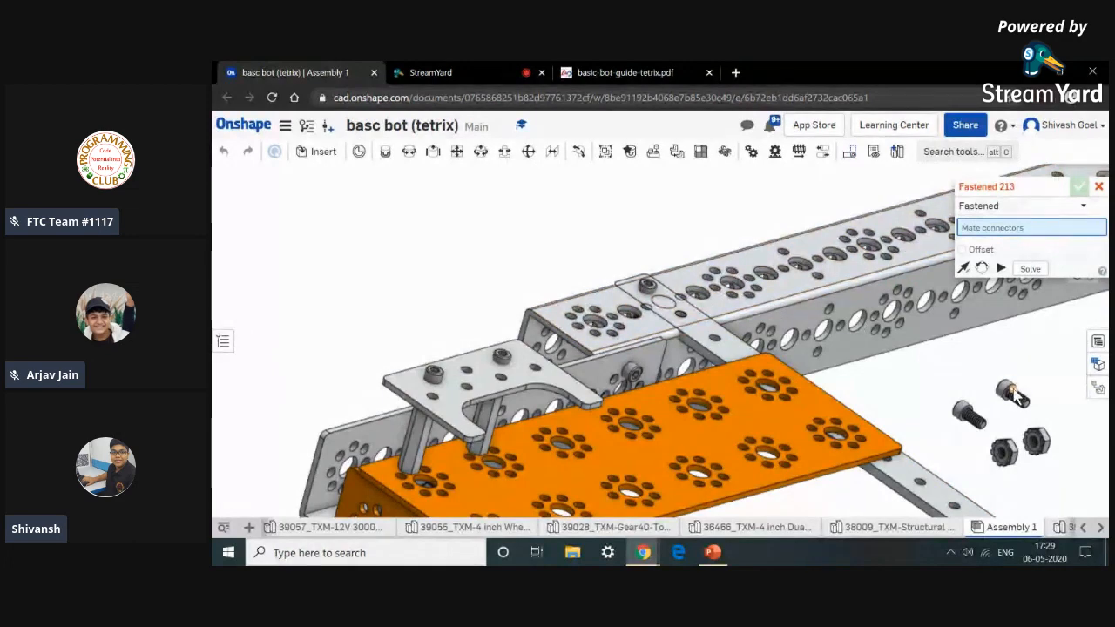
{"action": "scroll", "coordinate": [1010, 397], "scroll_direction": "up", "scroll_amount": 10}
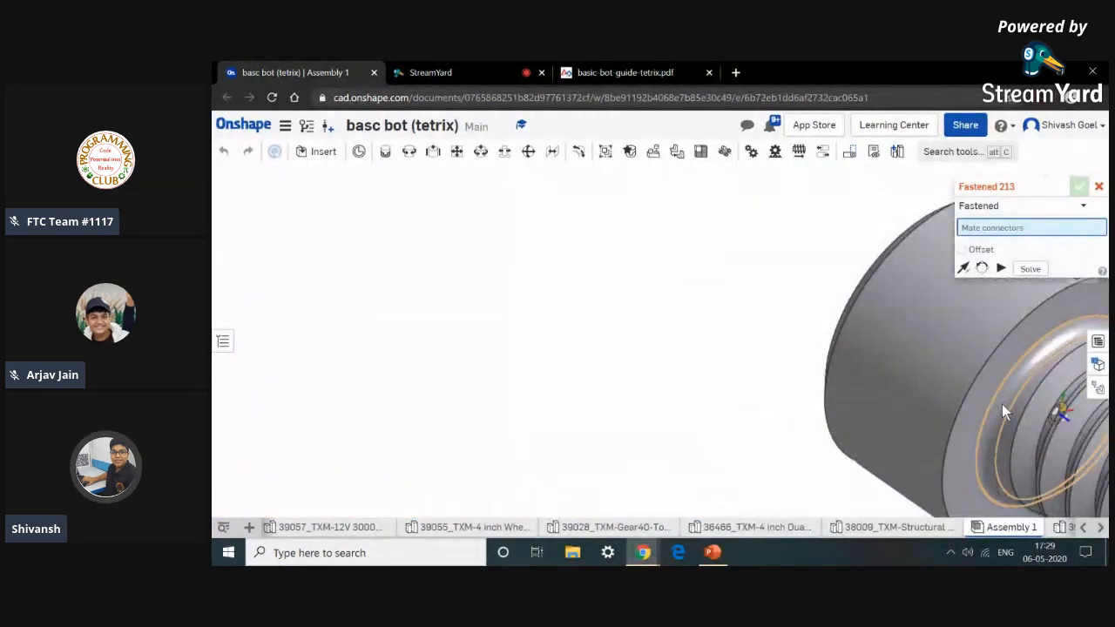
{"action": "left_click", "coordinate": [1002, 404]}
{"action": "scroll", "coordinate": [1003, 404], "scroll_direction": "down", "scroll_amount": 10}
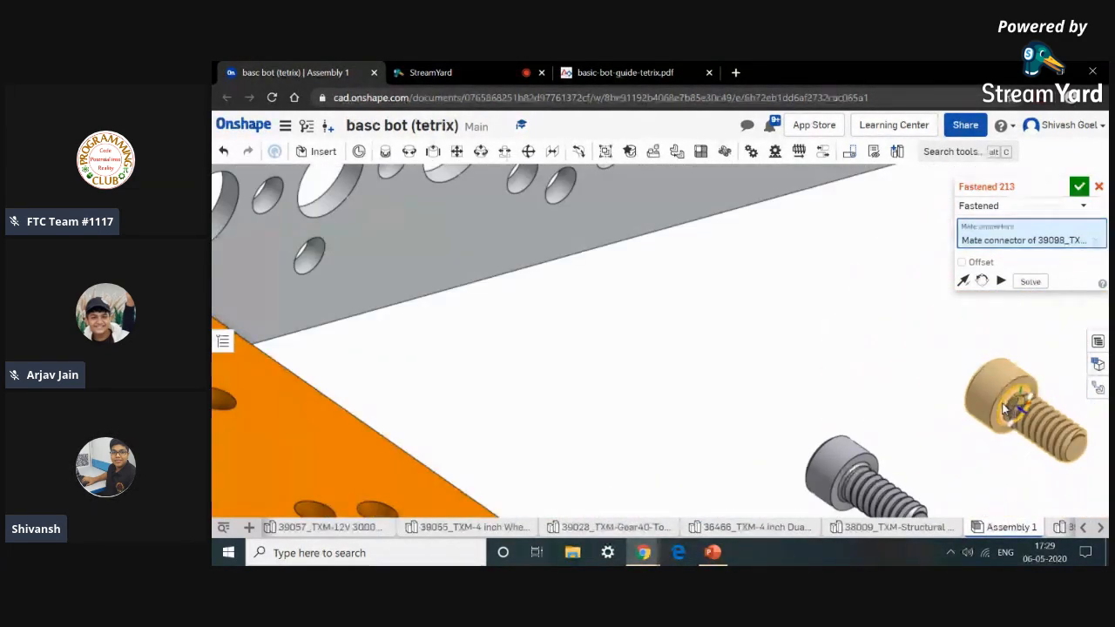
{"action": "scroll", "coordinate": [630, 388], "scroll_direction": "up", "scroll_amount": 10}
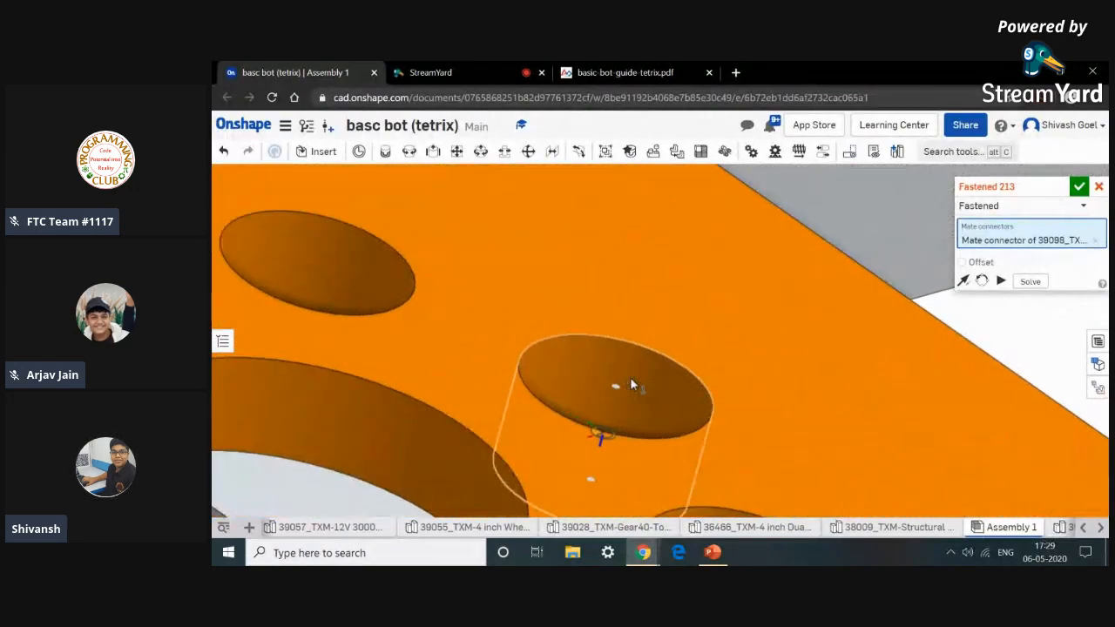
{"action": "left_click", "coordinate": [631, 384]}
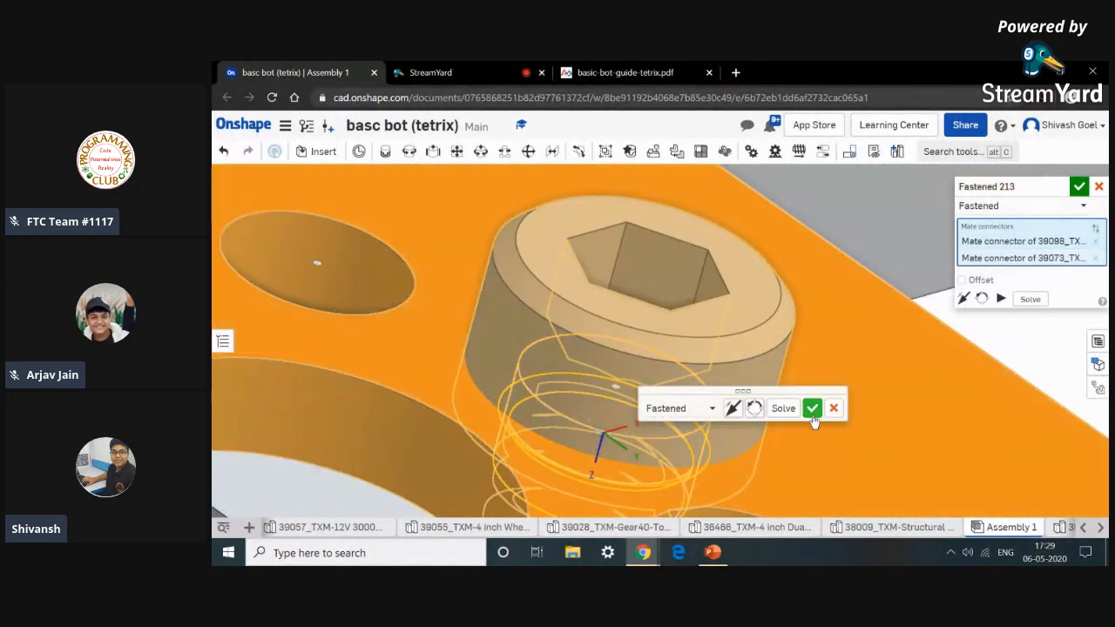
{"action": "left_click", "coordinate": [811, 409]}
Fasten the second socket head screw's underside to another hole in the left electronics plate.
{"action": "scroll", "coordinate": [811, 410], "scroll_direction": "down", "scroll_amount": 10}
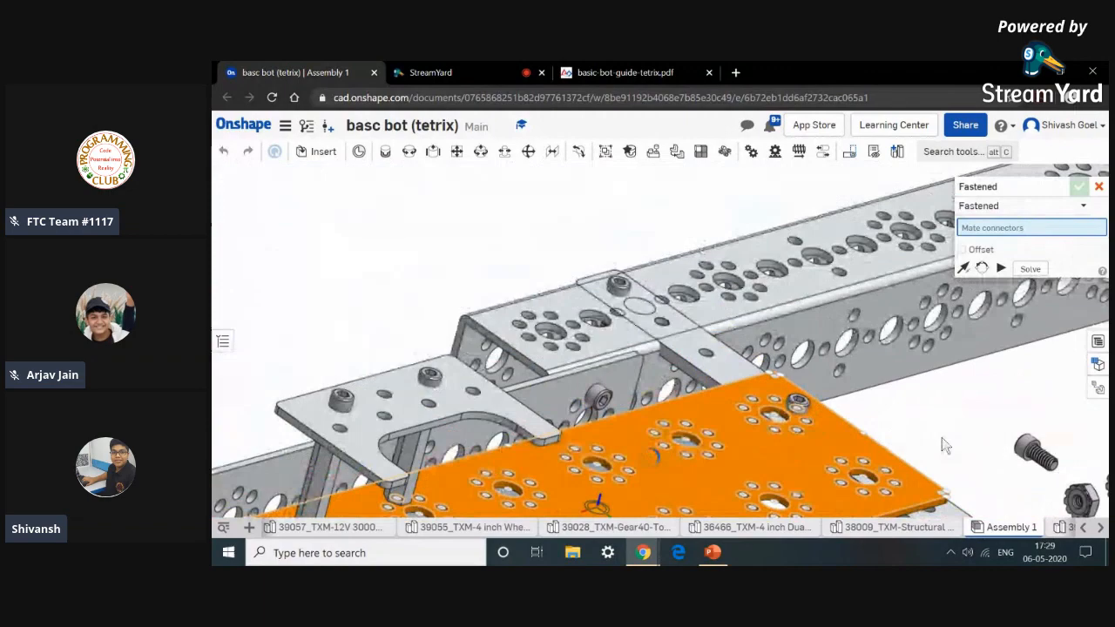
{"action": "scroll", "coordinate": [934, 370], "scroll_direction": "up", "scroll_amount": 10}
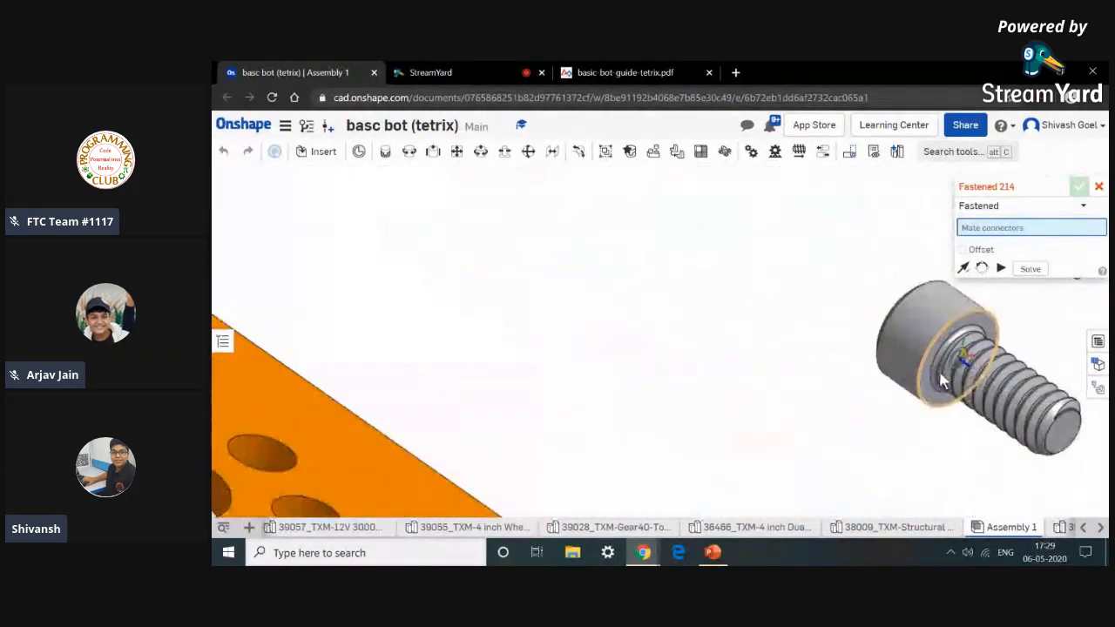
{"action": "scroll", "coordinate": [932, 370], "scroll_direction": "down", "scroll_amount": 10}
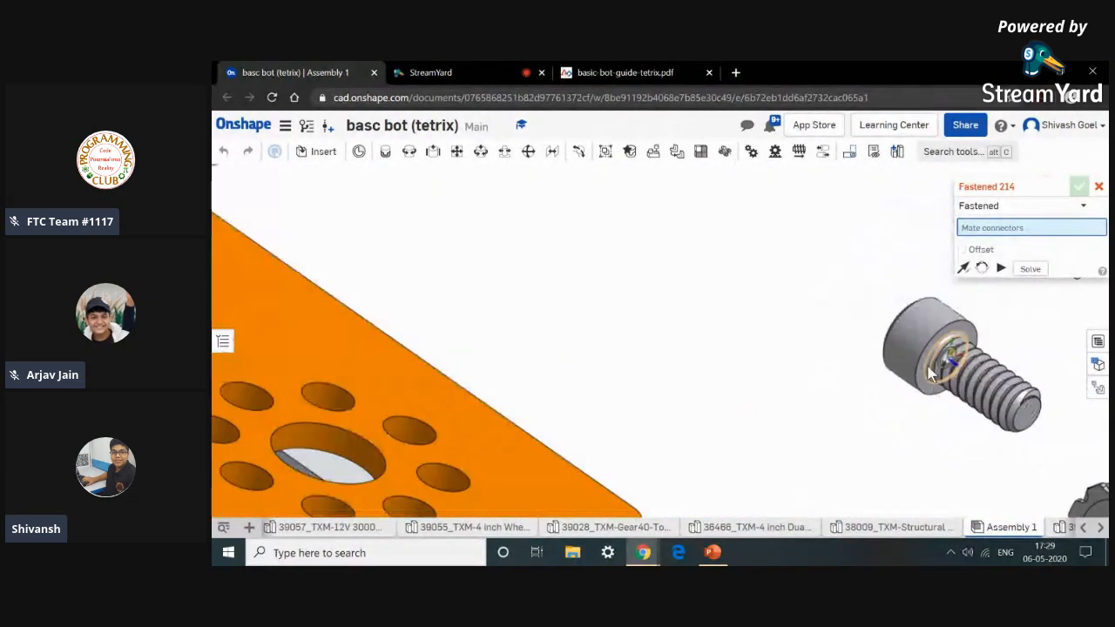
{"action": "scroll", "coordinate": [932, 370], "scroll_direction": "up", "scroll_amount": 10}
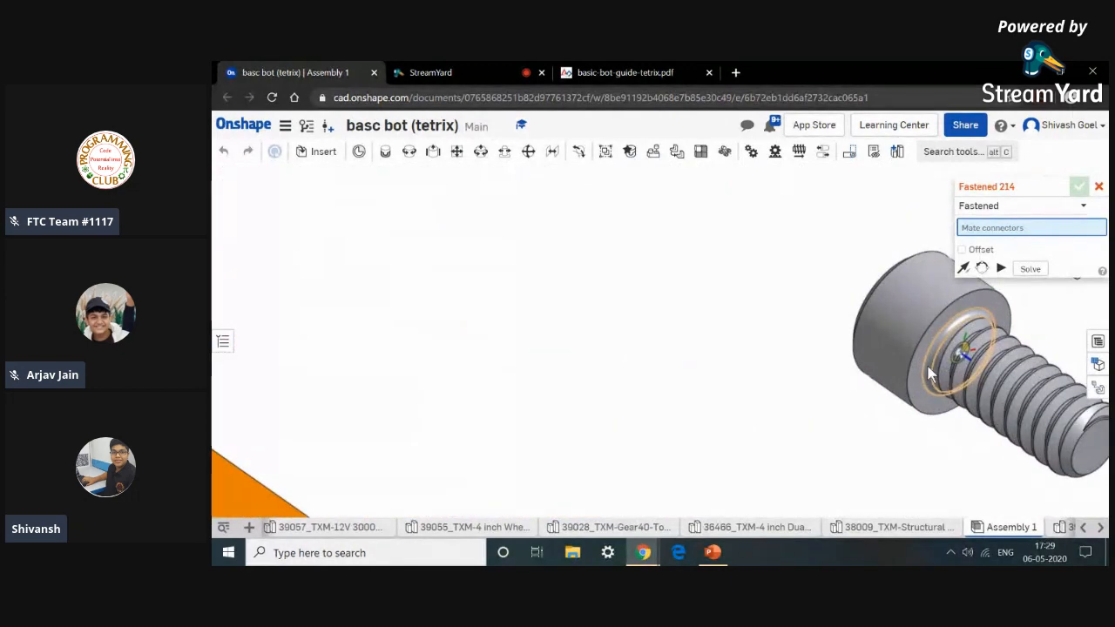
{"action": "left_click", "coordinate": [928, 372]}
{"action": "scroll", "coordinate": [928, 372], "scroll_direction": "down", "scroll_amount": 10}
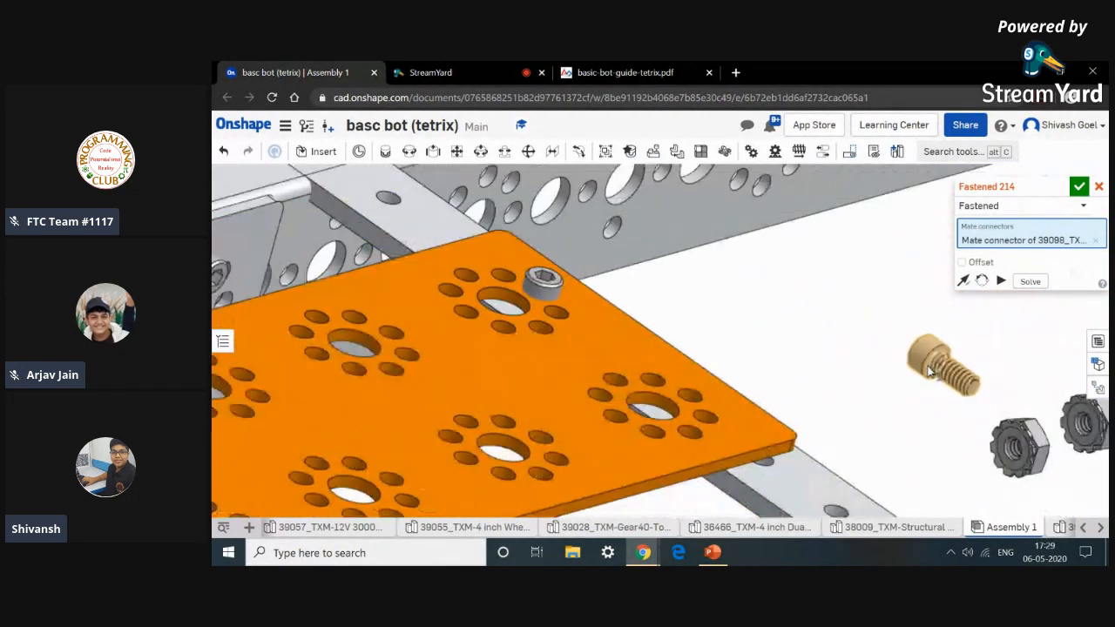
{"action": "scroll", "coordinate": [788, 385], "scroll_direction": "up", "scroll_amount": 10}
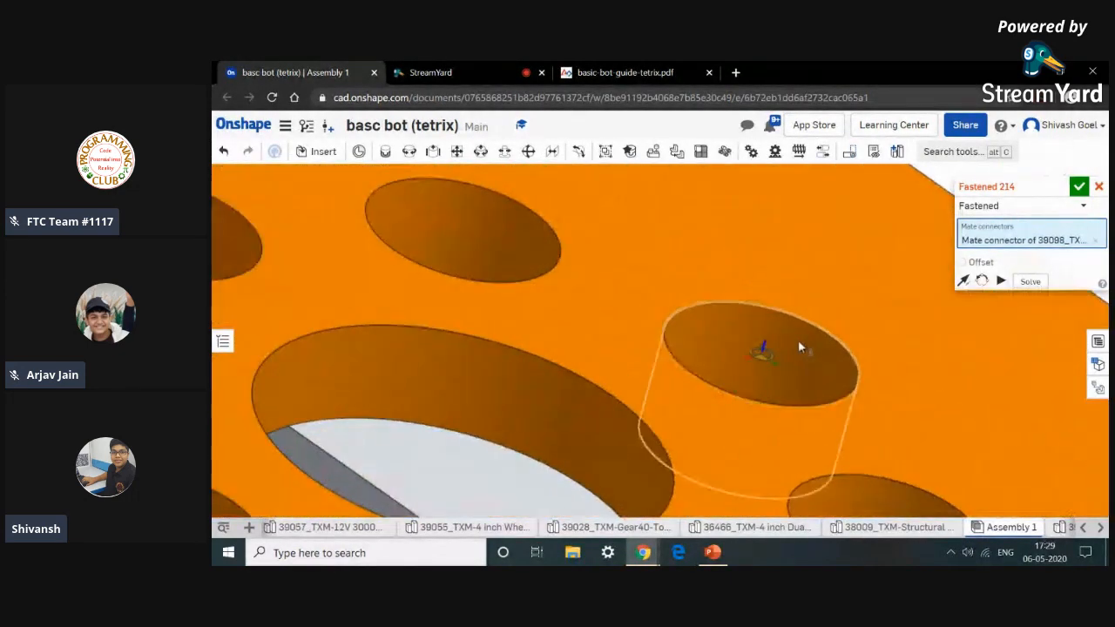
{"action": "left_click", "coordinate": [800, 347]}
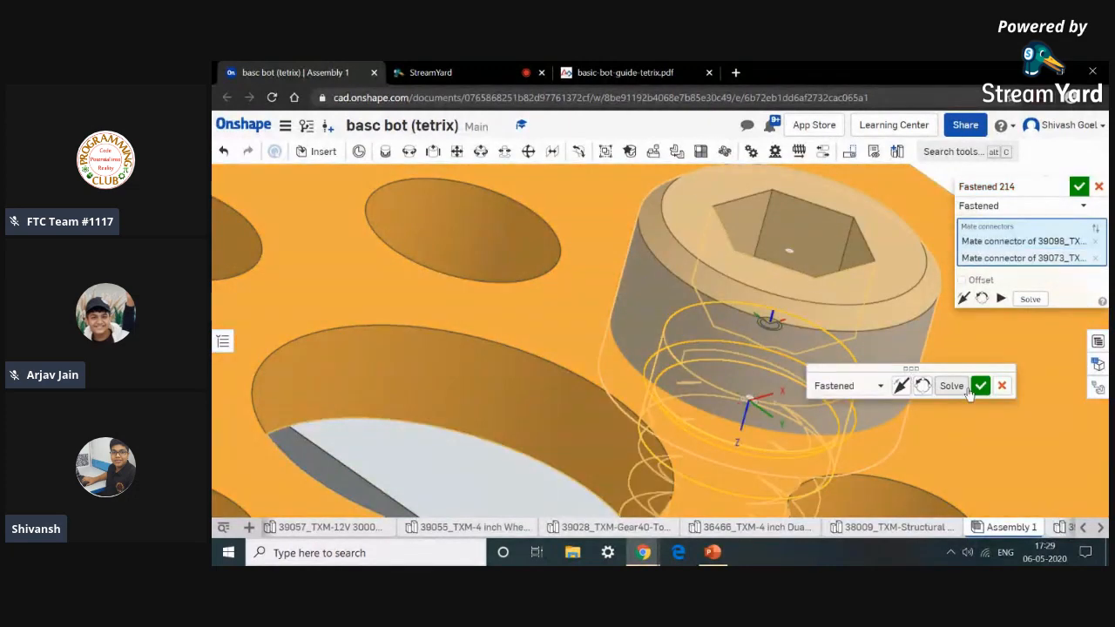
{"action": "left_click", "coordinate": [979, 386]}
Attach a Kep nut onto the first screw's threaded shank with a Revolute mate.
{"action": "scroll", "coordinate": [979, 391], "scroll_direction": "down", "scroll_amount": 8}
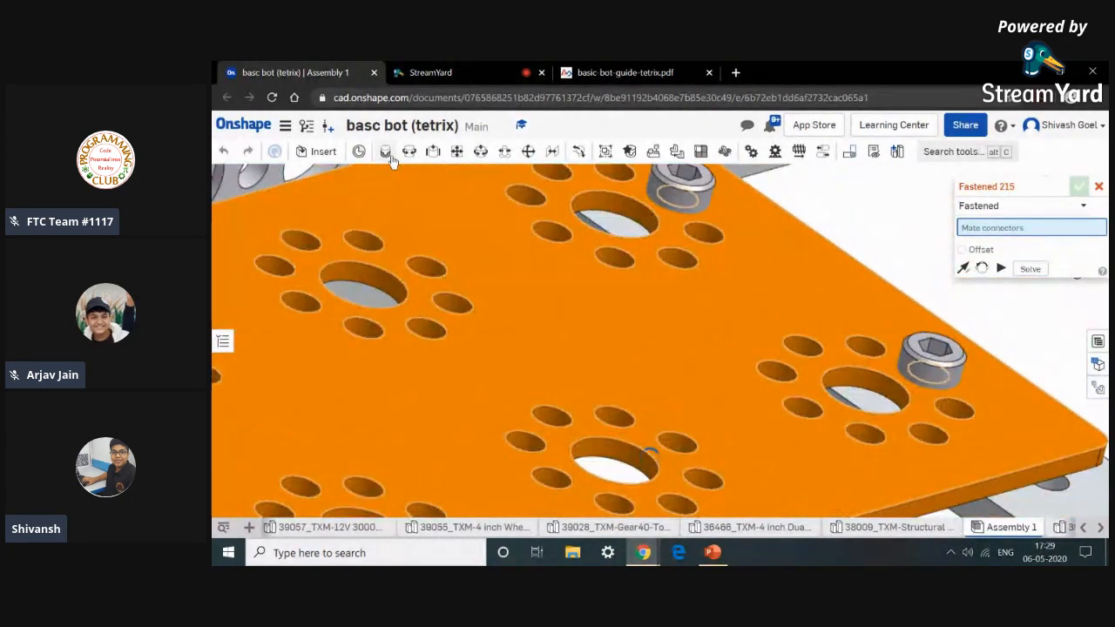
{"action": "left_click", "coordinate": [407, 153]}
{"action": "scroll", "coordinate": [638, 280], "scroll_direction": "down", "scroll_amount": 8}
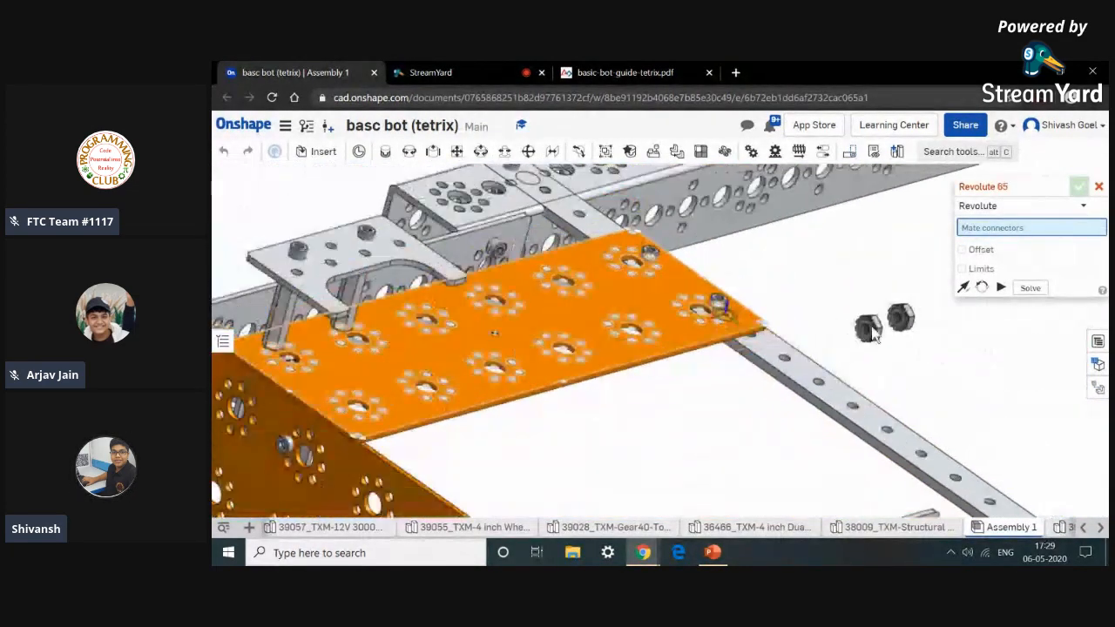
{"action": "scroll", "coordinate": [787, 315], "scroll_direction": "up", "scroll_amount": 10}
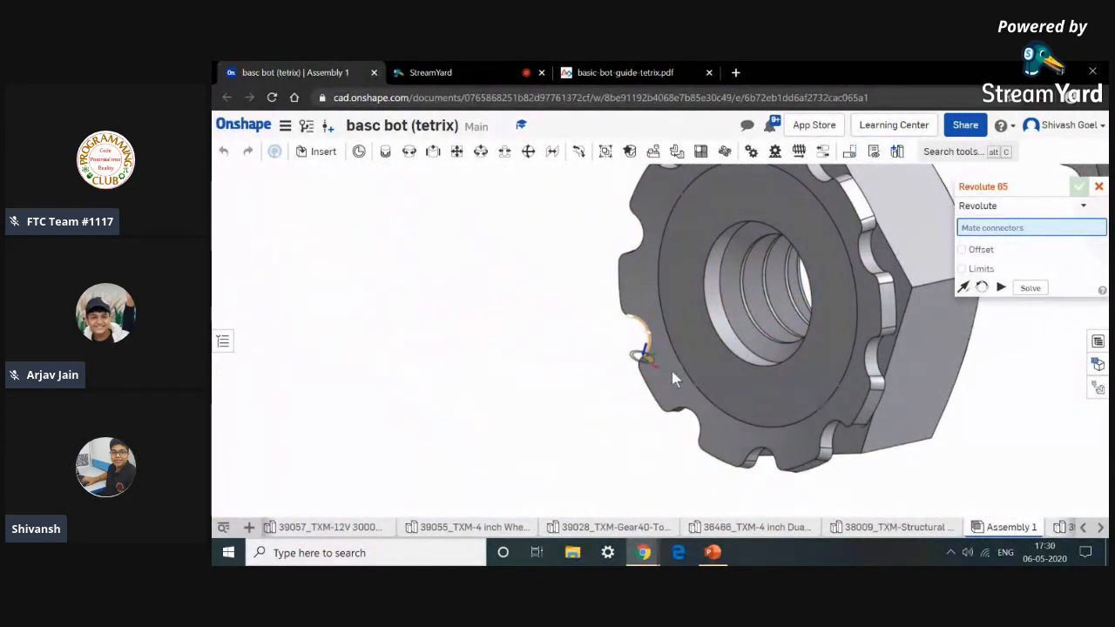
{"action": "left_click", "coordinate": [666, 375]}
{"action": "scroll", "coordinate": [665, 373], "scroll_direction": "down", "scroll_amount": 10}
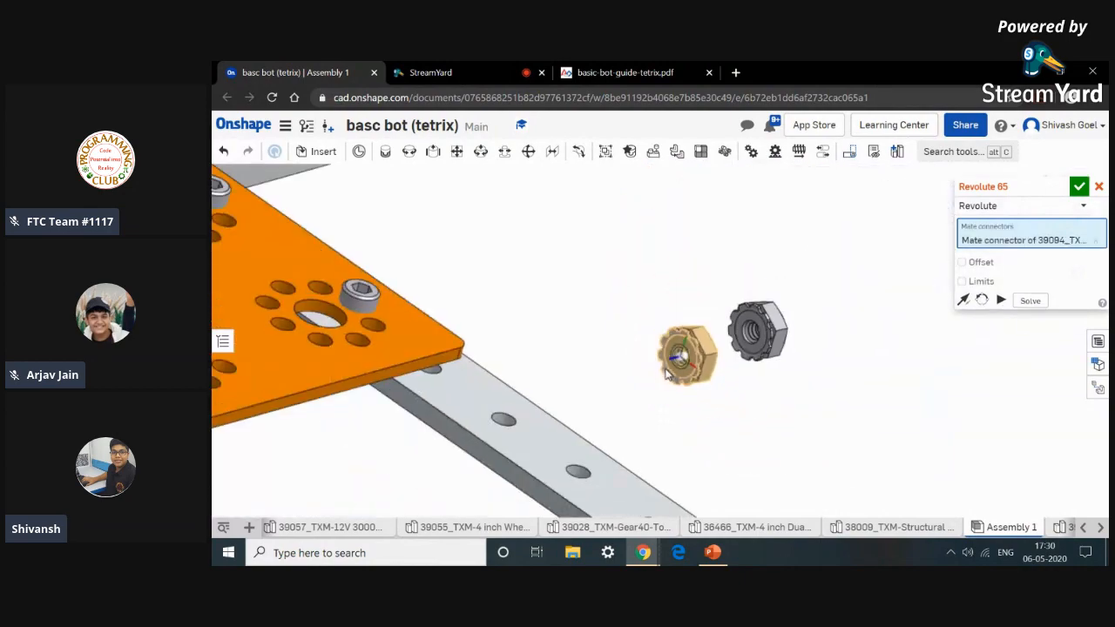
{"action": "right_click_drag", "start_coordinate": [476, 429], "coordinate": [482, 376]}
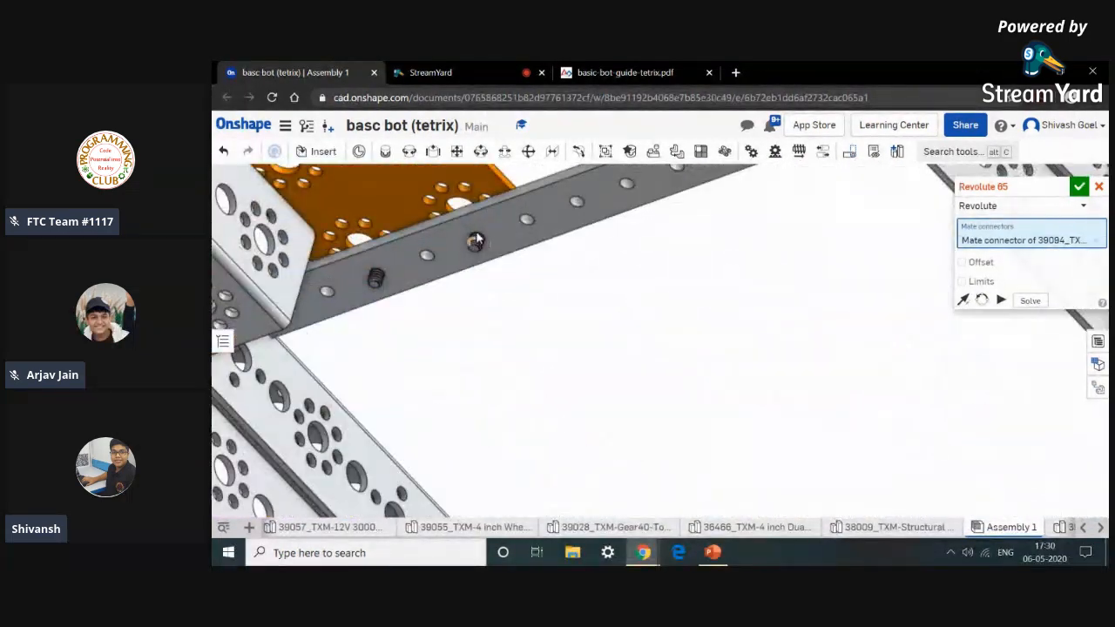
{"action": "scroll", "coordinate": [480, 237], "scroll_direction": "up", "scroll_amount": 8}
{"action": "scroll", "coordinate": [488, 221], "scroll_direction": "up", "scroll_amount": 10}
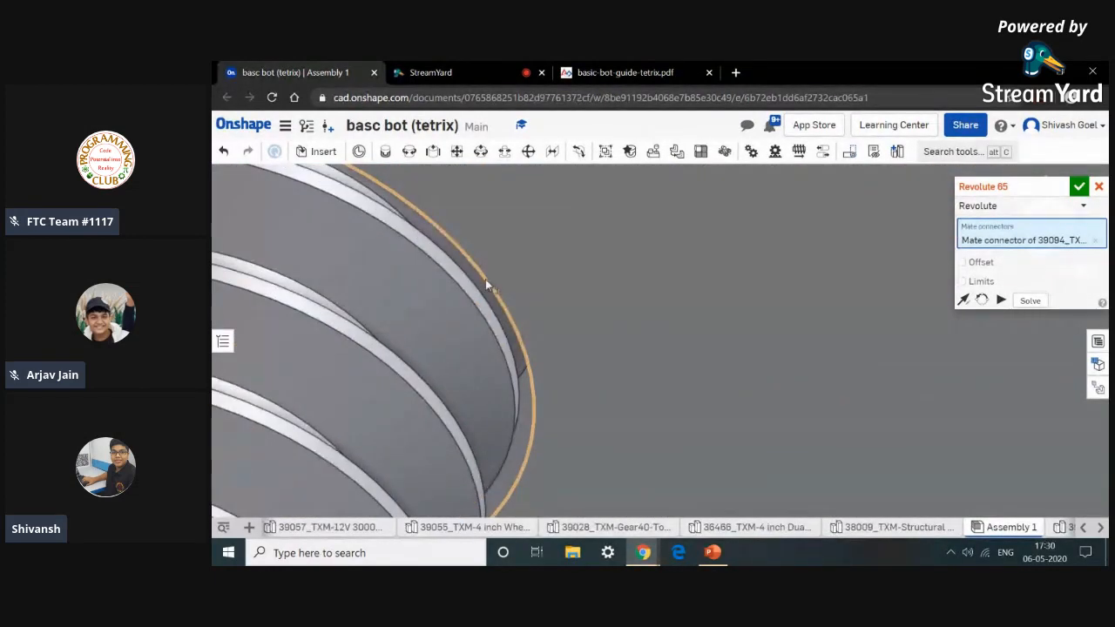
{"action": "left_click", "coordinate": [485, 279]}
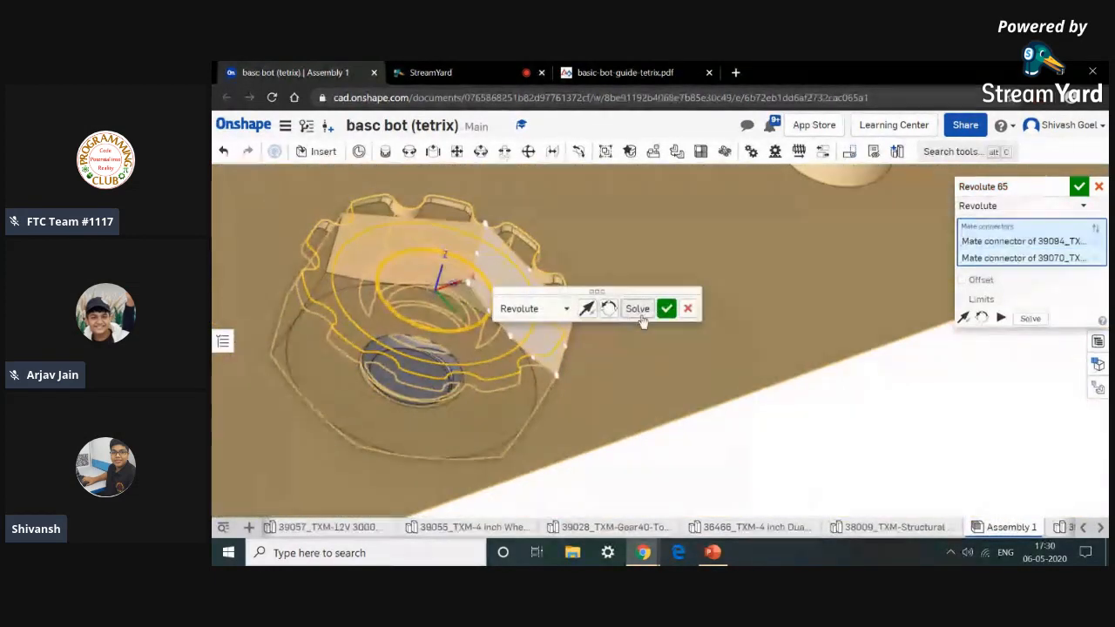
{"action": "left_click", "coordinate": [665, 309]}
Attach the second Kep nut onto the other screw's shank with a Revolute mate and close the mate tool.
{"action": "scroll", "coordinate": [675, 388], "scroll_direction": "down", "scroll_amount": 6}
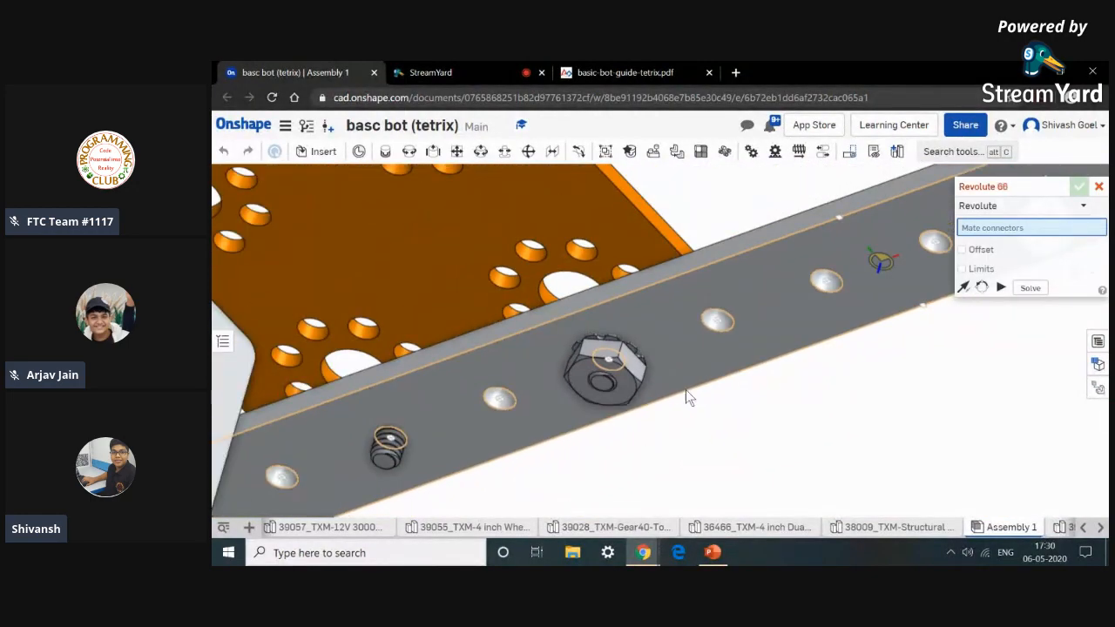
{"action": "right_click_drag", "start_coordinate": [724, 418], "coordinate": [711, 455]}
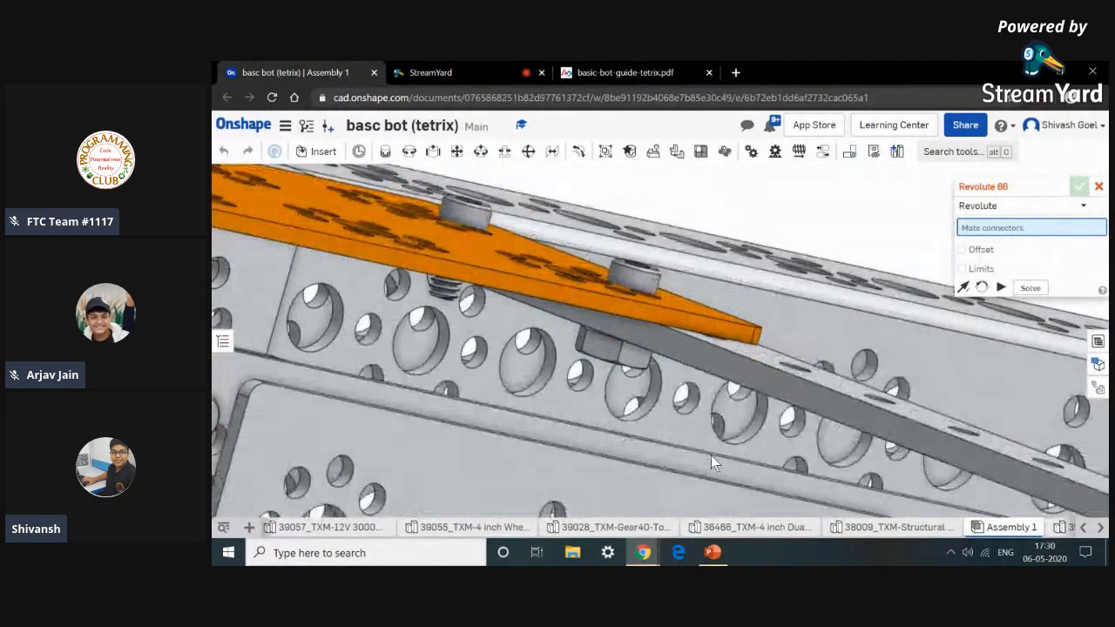
{"action": "scroll", "coordinate": [770, 421], "scroll_direction": "down", "scroll_amount": 5}
{"action": "middle_click_drag", "start_coordinate": [962, 375], "coordinate": [774, 374]}
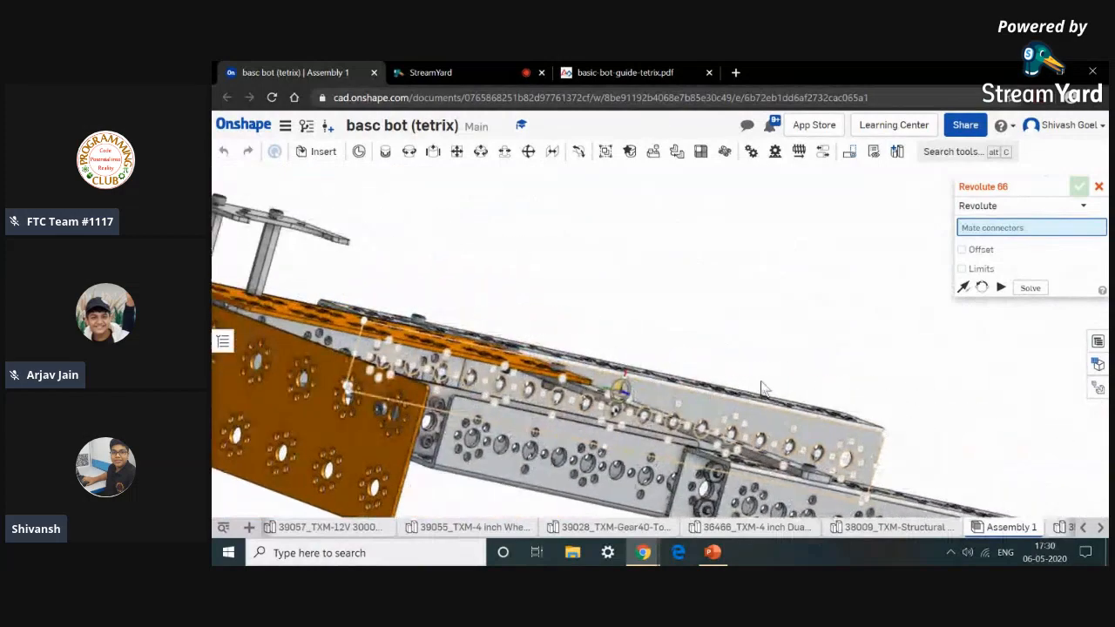
{"action": "scroll", "coordinate": [774, 371], "scroll_direction": "down", "scroll_amount": 2}
{"action": "right_click_drag", "start_coordinate": [782, 371], "coordinate": [753, 347]}
{"action": "scroll", "coordinate": [753, 347], "scroll_direction": "up", "scroll_amount": 10}
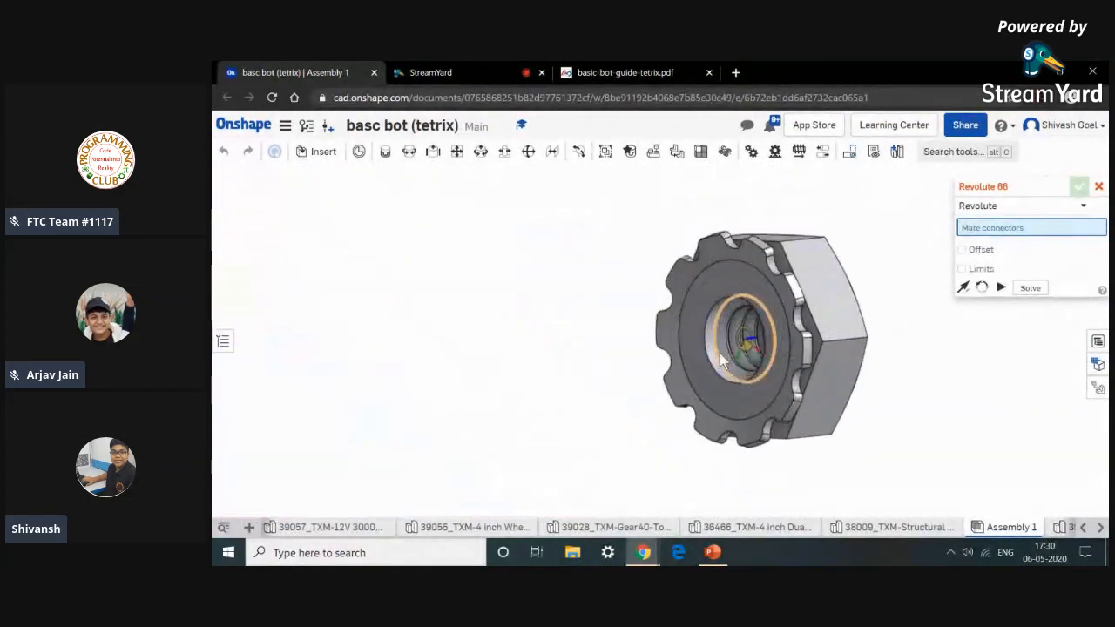
{"action": "left_click", "coordinate": [676, 389]}
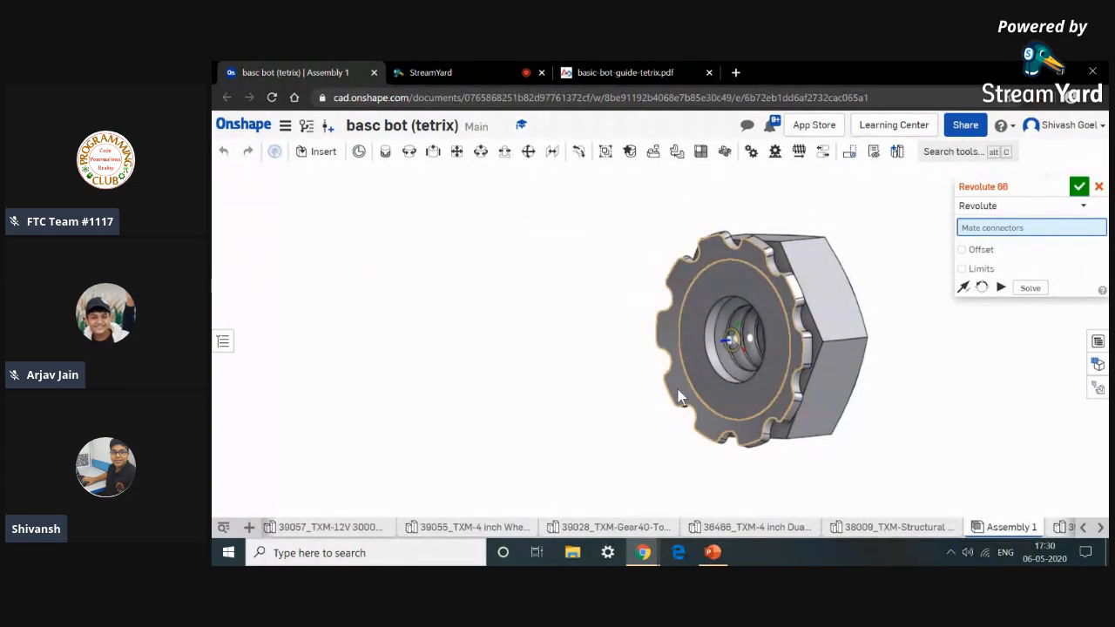
{"action": "scroll", "coordinate": [677, 389], "scroll_direction": "down", "scroll_amount": 10}
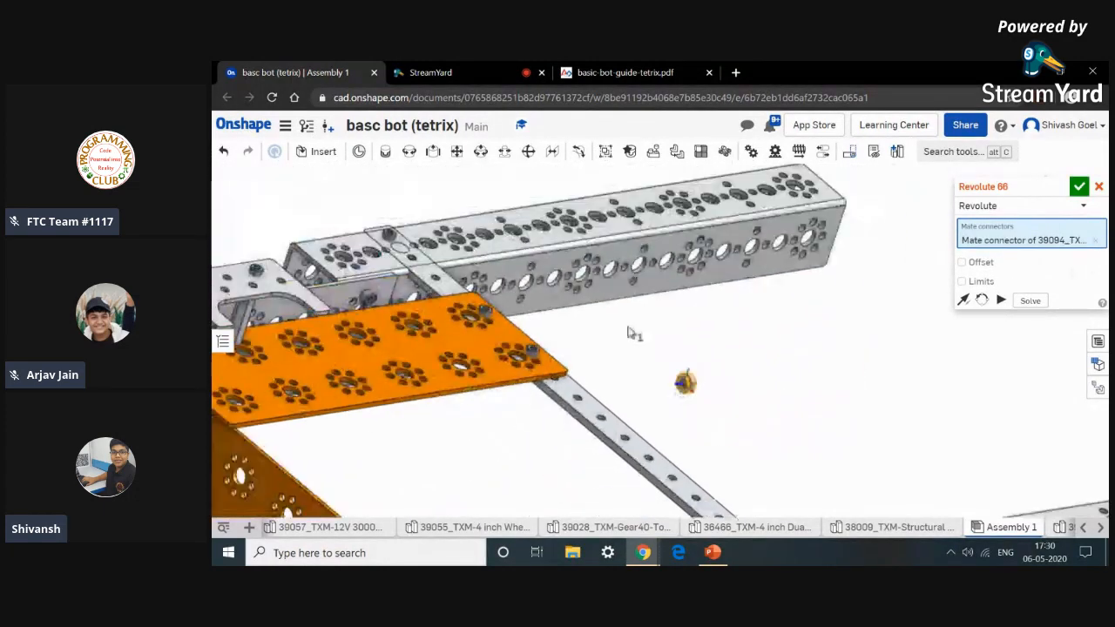
{"action": "right_click_drag", "start_coordinate": [523, 461], "coordinate": [479, 289]}
{"action": "scroll", "coordinate": [478, 290], "scroll_direction": "up", "scroll_amount": 10}
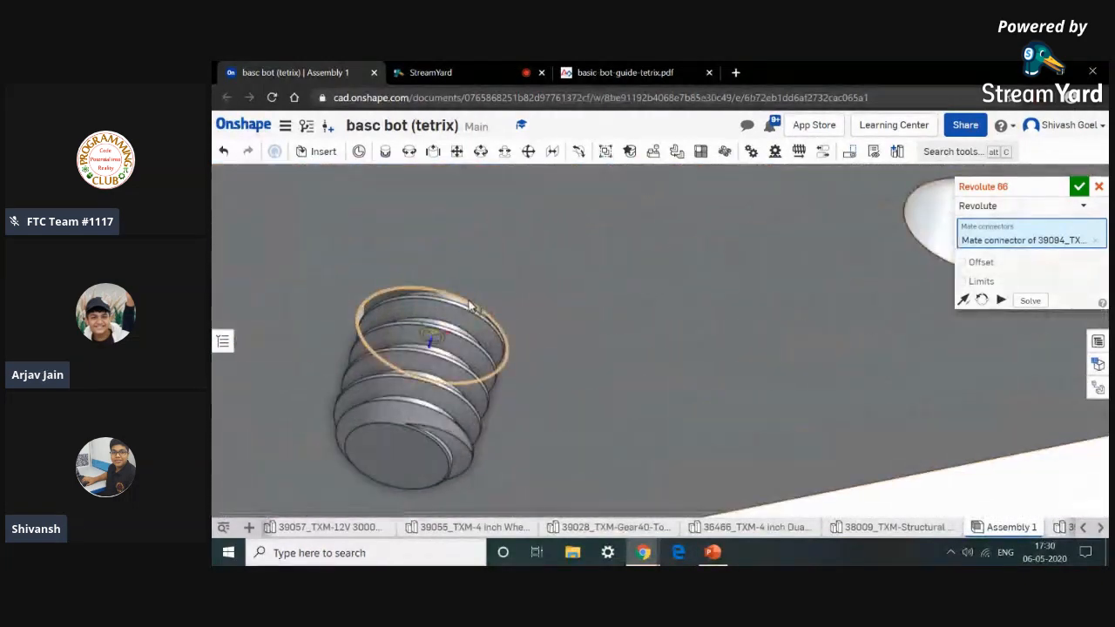
{"action": "left_click", "coordinate": [469, 306]}
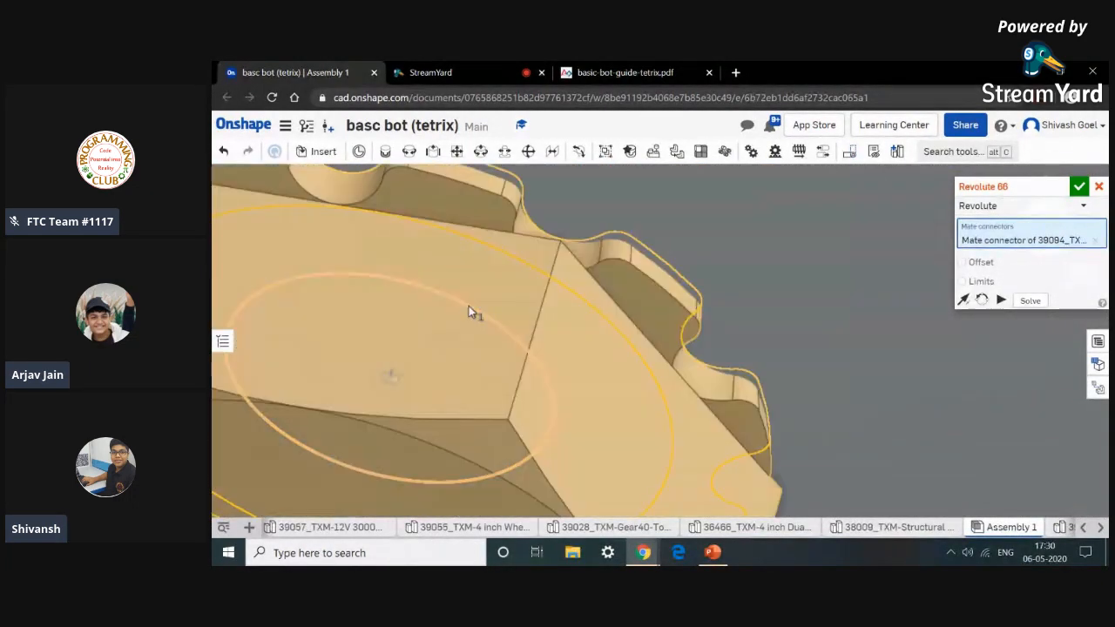
{"action": "left_click", "coordinate": [649, 334]}
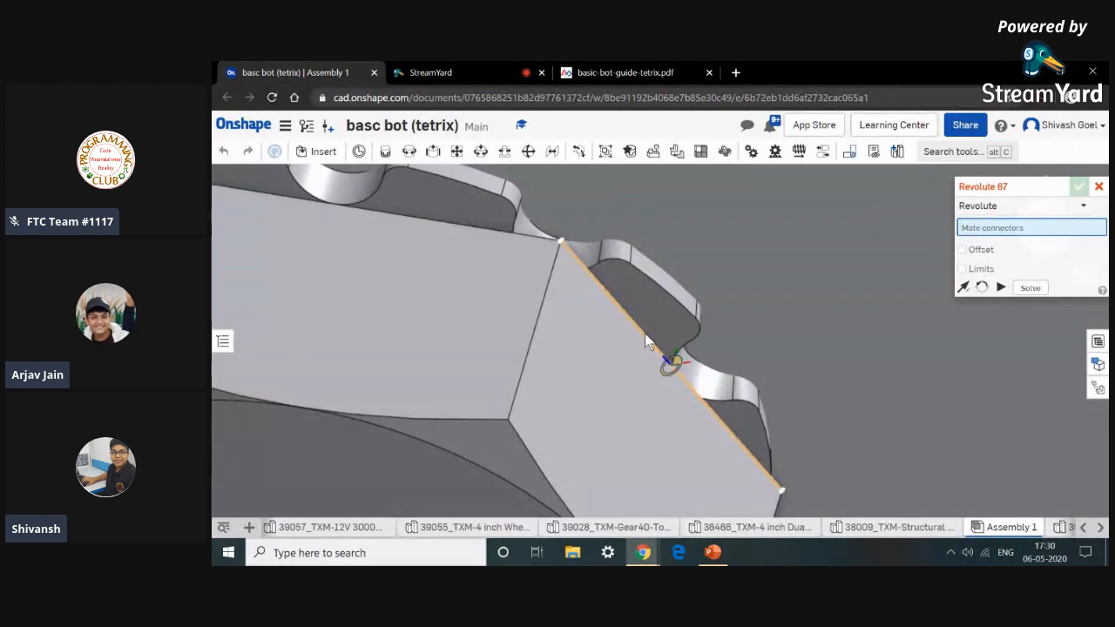
{"action": "left_click", "coordinate": [1100, 188]}
Switch to the basic bot guide and review Step 7 and the Step 8 right electronics plate parts.
{"action": "left_click", "coordinate": [713, 64]}
{"action": "scroll", "coordinate": [663, 263], "scroll_direction": "up", "scroll_amount": 3}
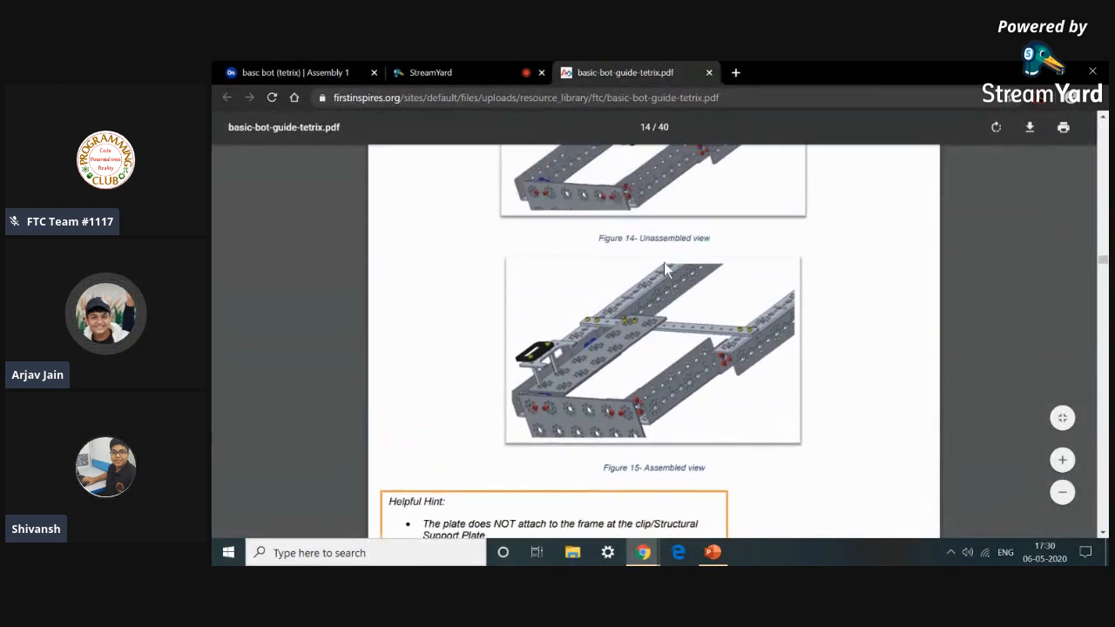
{"action": "scroll", "coordinate": [663, 267], "scroll_direction": "up", "scroll_amount": 3}
{"action": "scroll", "coordinate": [663, 267], "scroll_direction": "down", "scroll_amount": 3}
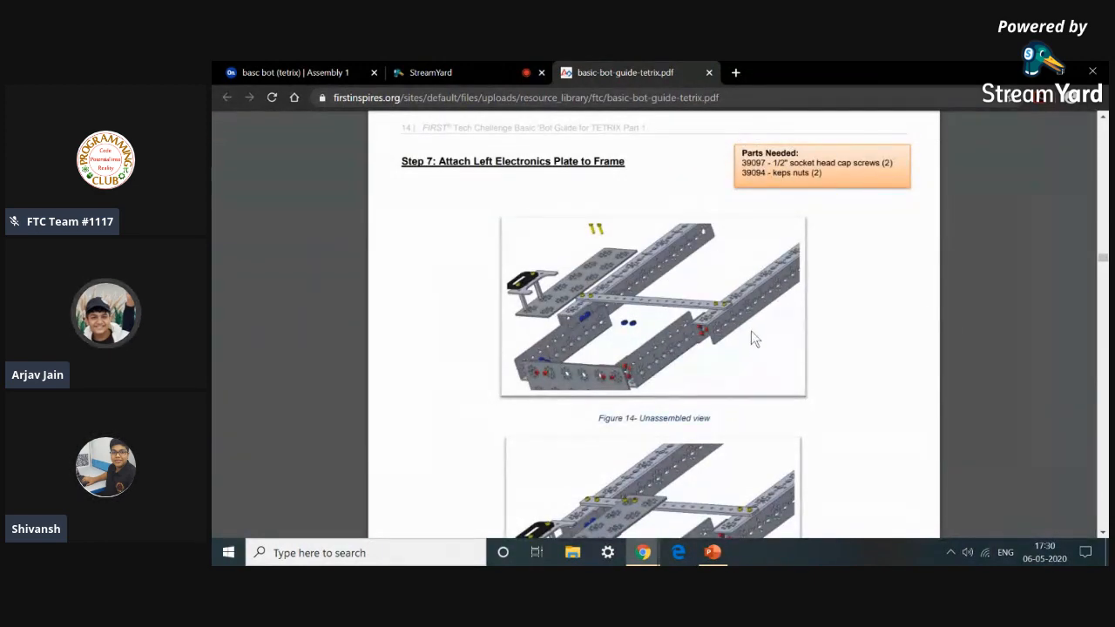
{"action": "scroll", "coordinate": [761, 342], "scroll_direction": "down", "scroll_amount": 1}
{"action": "scroll", "coordinate": [761, 342], "scroll_direction": "down", "scroll_amount": 8}
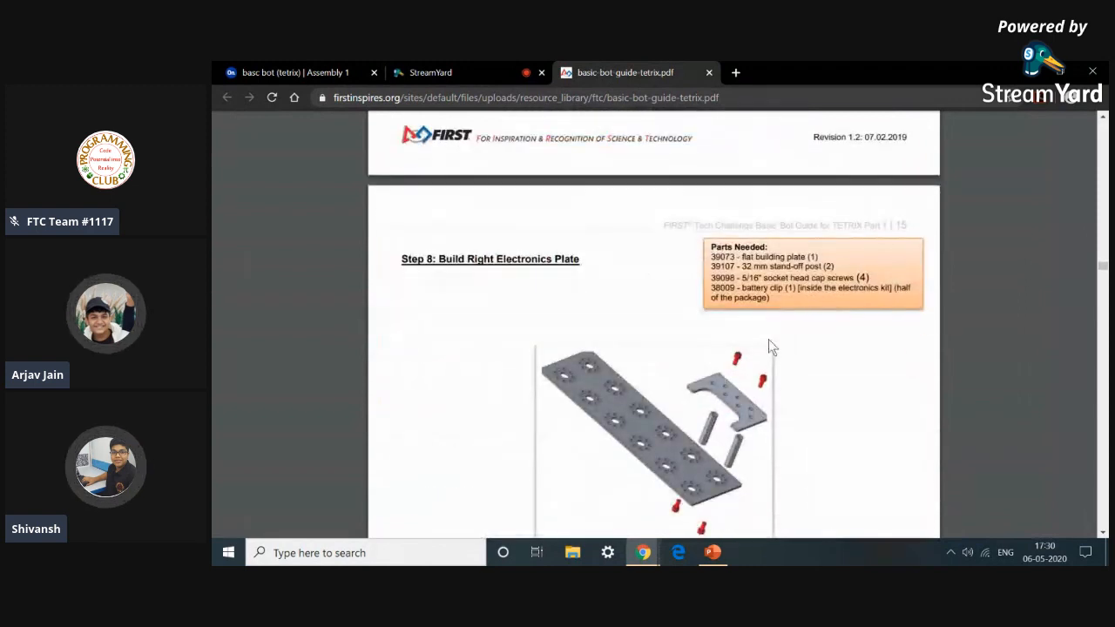
{"action": "scroll", "coordinate": [768, 340], "scroll_direction": "down", "scroll_amount": 2}
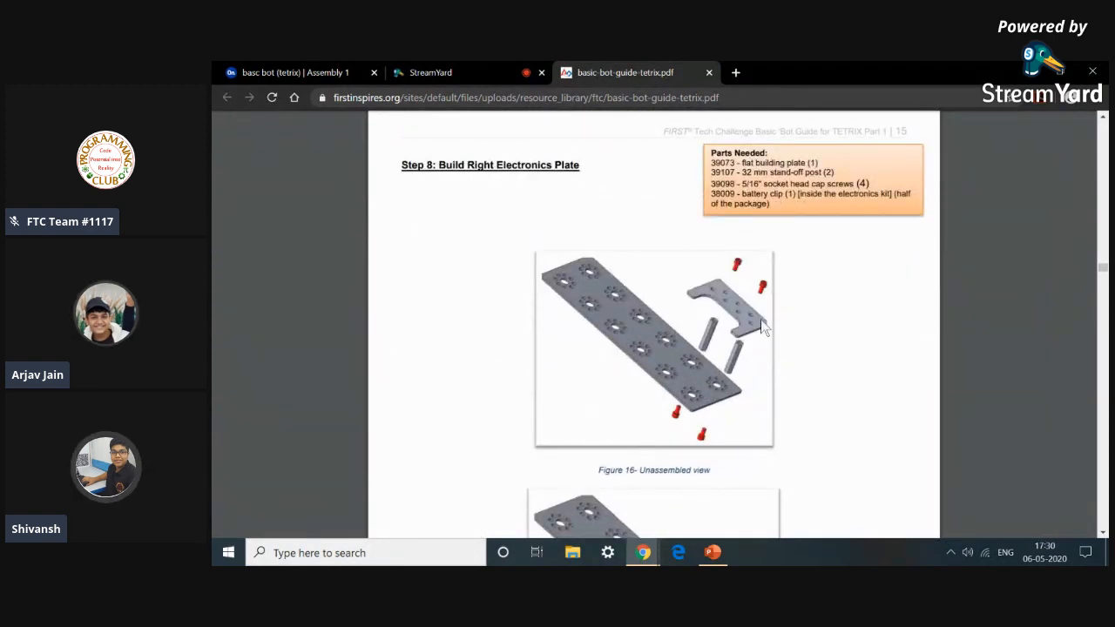
Return to the assembly and view the whole model in isometric orientation.
{"action": "left_click", "coordinate": [324, 70]}
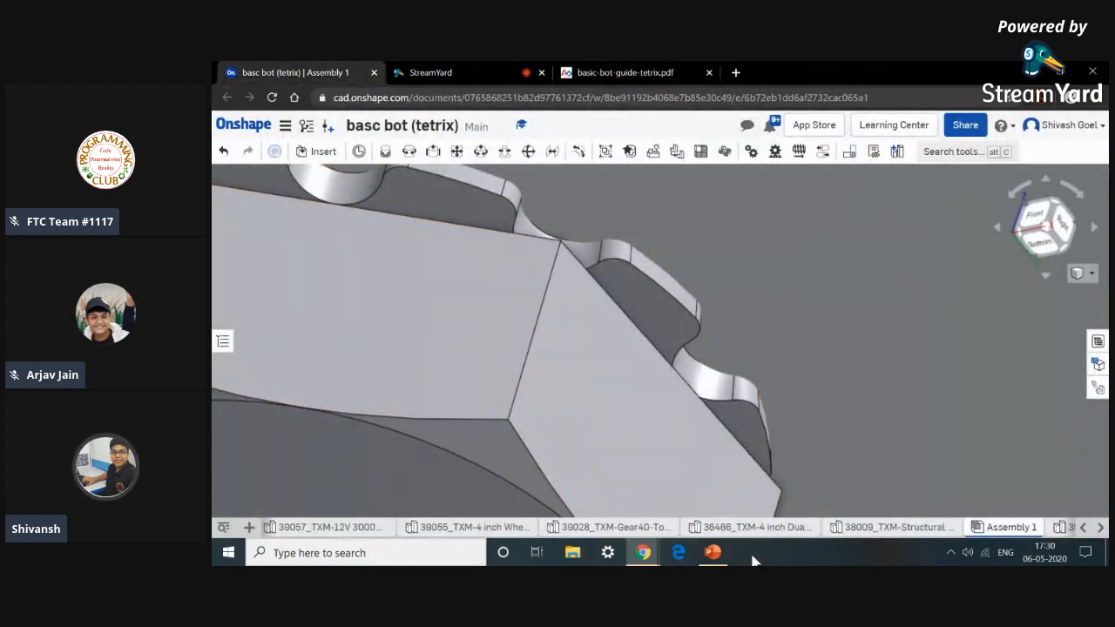
{"action": "scroll", "coordinate": [795, 405], "scroll_direction": "down", "scroll_amount": 5}
{"action": "key", "text": "shift+7"}
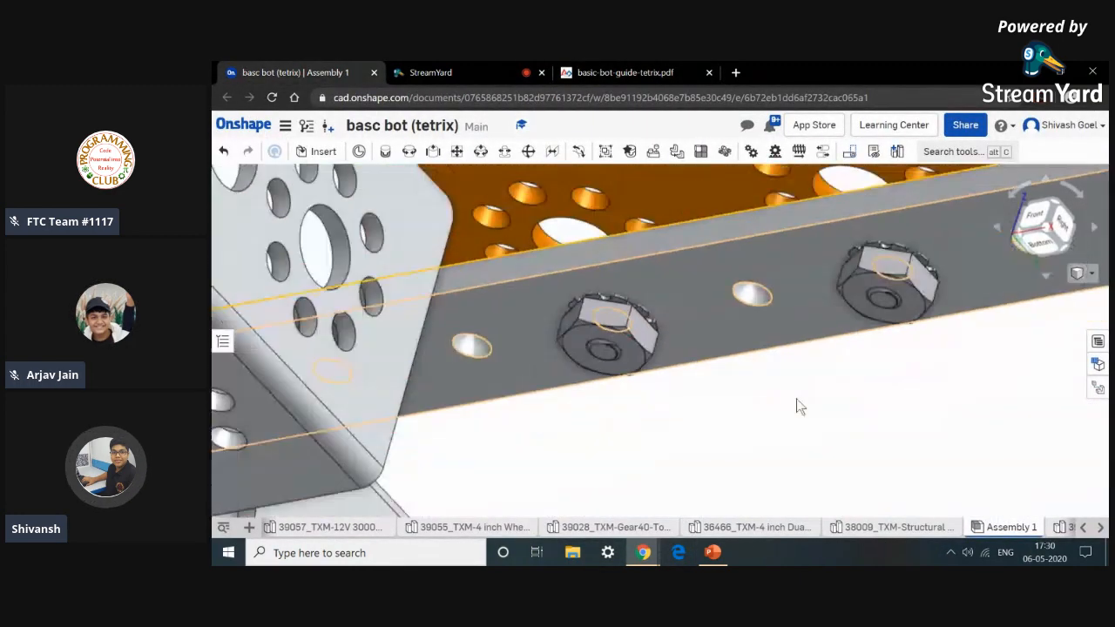
{"action": "scroll", "coordinate": [650, 361], "scroll_direction": "up", "scroll_amount": 5}
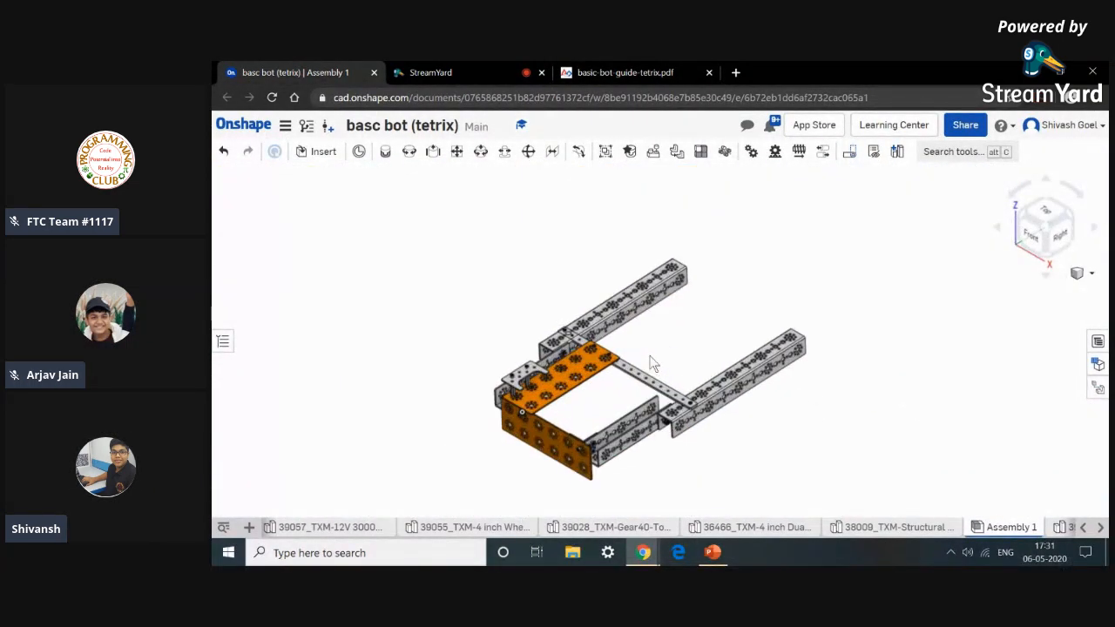
Review Step 9 and the drive wheel motor mount step in the basic bot guide.
{"action": "left_click", "coordinate": [666, 71]}
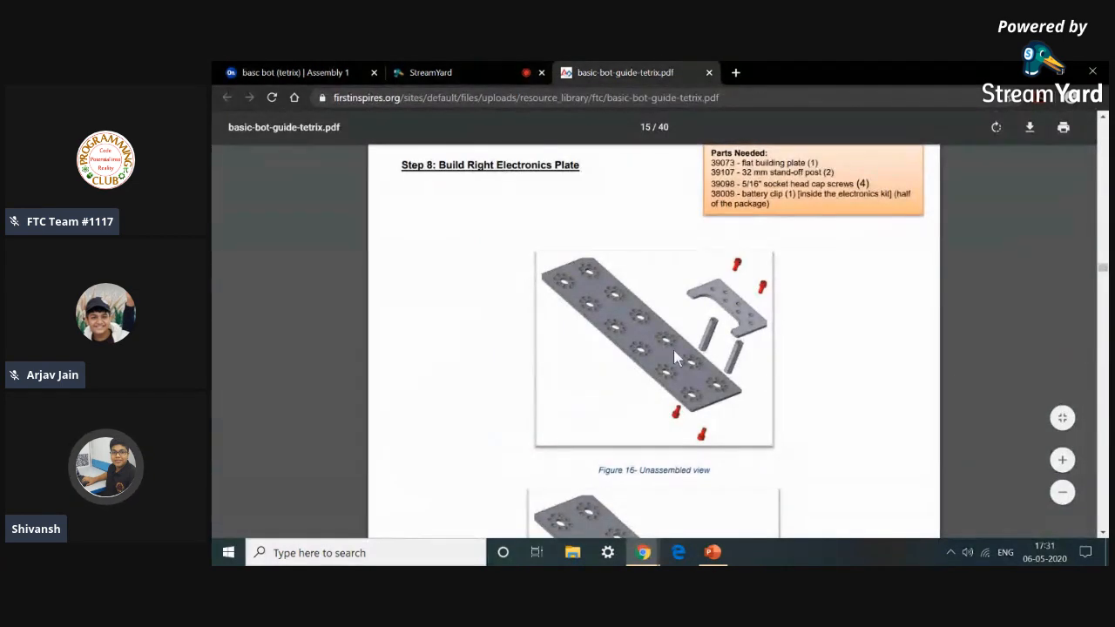
{"action": "scroll", "coordinate": [673, 344], "scroll_direction": "down", "scroll_amount": 10}
{"action": "scroll", "coordinate": [675, 340], "scroll_direction": "up", "scroll_amount": 3}
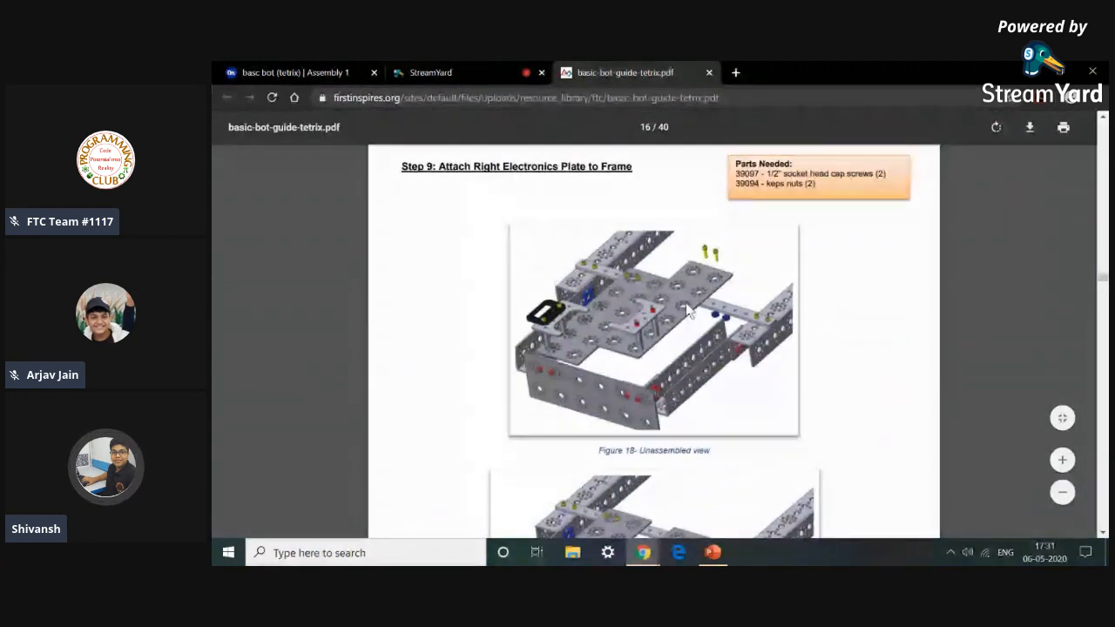
{"action": "scroll", "coordinate": [686, 366], "scroll_direction": "down", "scroll_amount": 3}
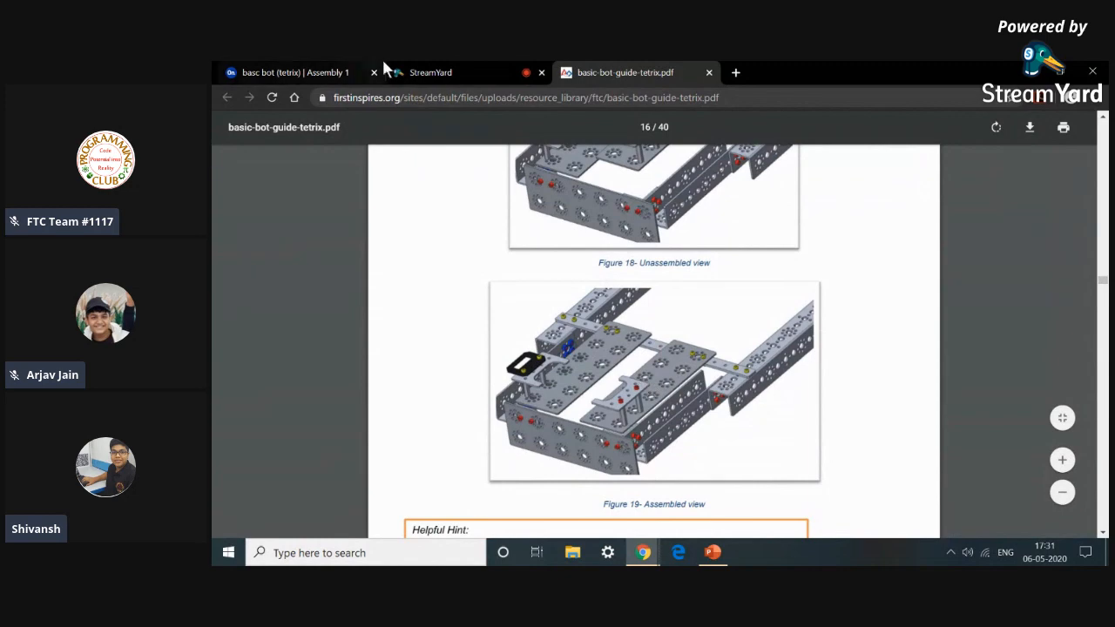
{"action": "scroll", "coordinate": [611, 312], "scroll_direction": "down", "scroll_amount": 5}
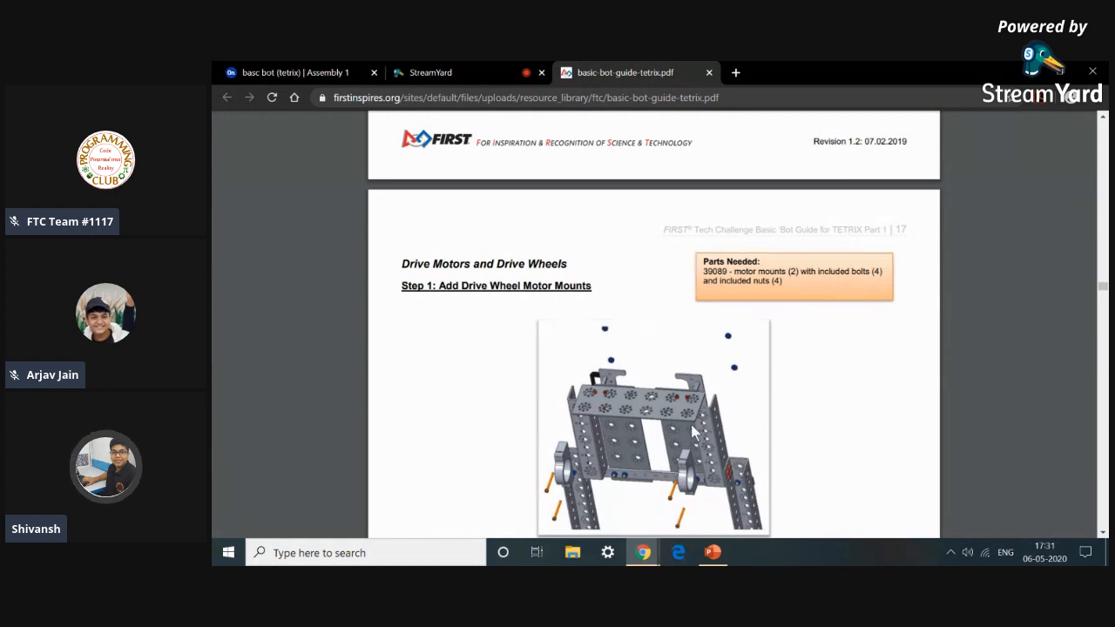
{"action": "scroll", "coordinate": [713, 444], "scroll_direction": "up", "scroll_amount": 1}
{"action": "scroll", "coordinate": [706, 440], "scroll_direction": "down", "scroll_amount": 3}
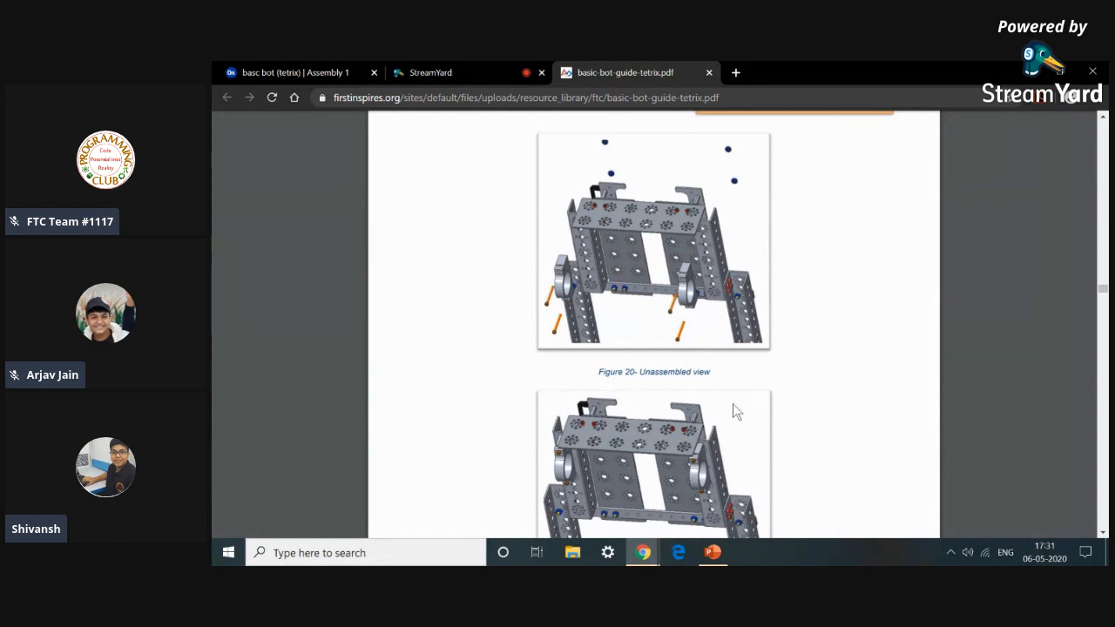
Examine the unassembled and assembled motor mount figures in the guide.
{"action": "scroll", "coordinate": [730, 287], "scroll_direction": "down", "scroll_amount": 2}
{"action": "scroll", "coordinate": [729, 285], "scroll_direction": "down", "scroll_amount": 2}
{"action": "scroll", "coordinate": [727, 283], "scroll_direction": "up", "scroll_amount": 2}
{"action": "scroll", "coordinate": [698, 329], "scroll_direction": "down", "scroll_amount": 1}
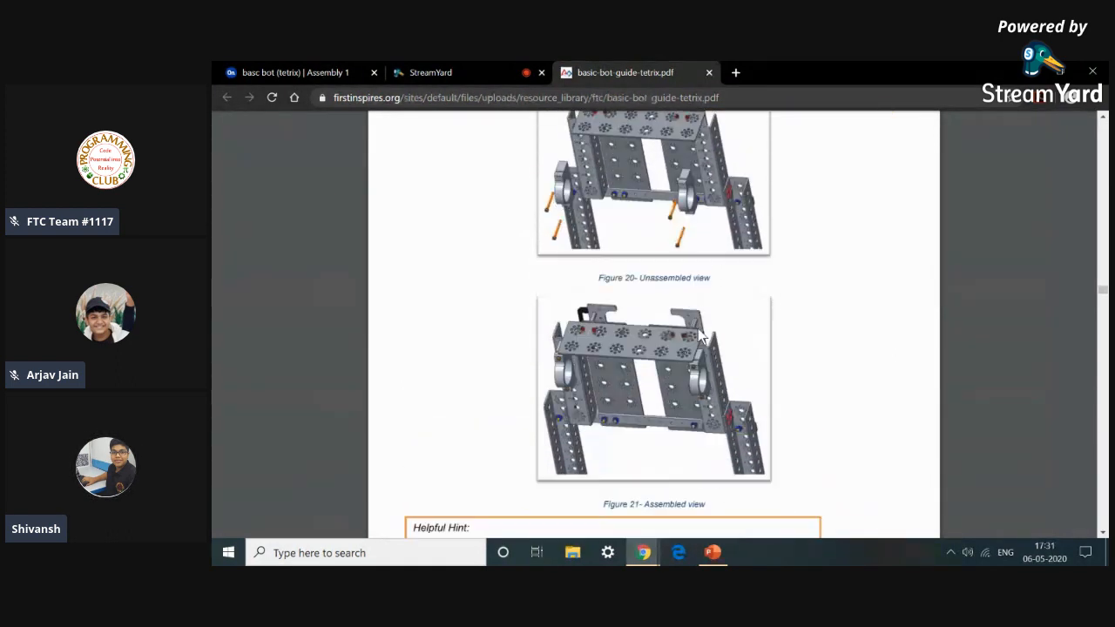
{"action": "scroll", "coordinate": [698, 328], "scroll_direction": "up", "scroll_amount": 1}
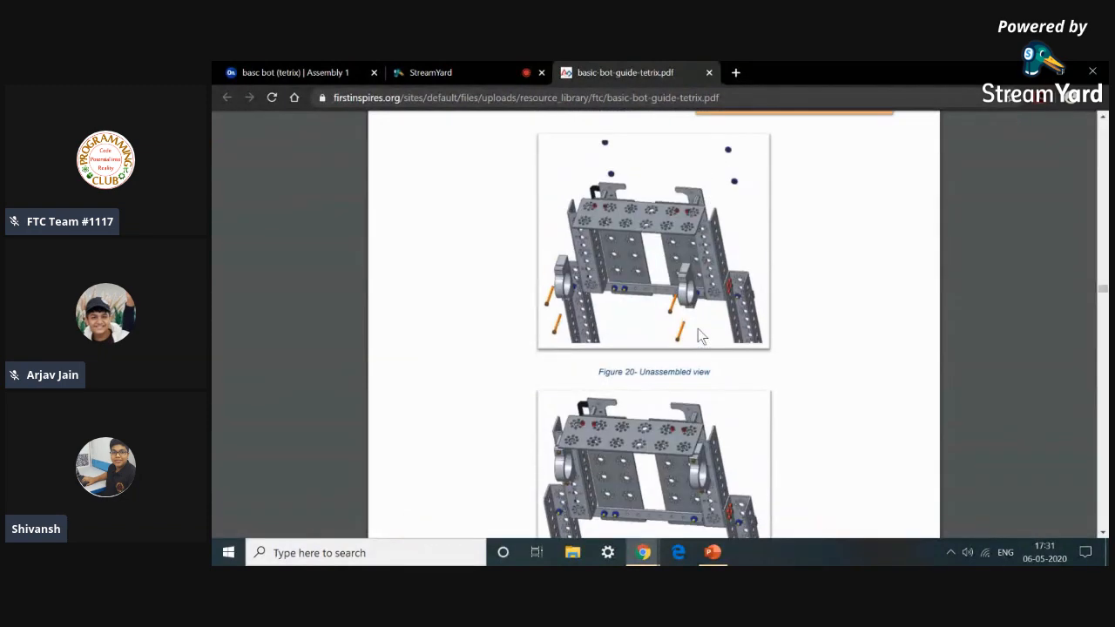
Insert the 39089 motor mount with two long screws and two Kep nuts into the assembly.
{"action": "left_click", "coordinate": [288, 73]}
{"action": "left_click", "coordinate": [319, 151]}
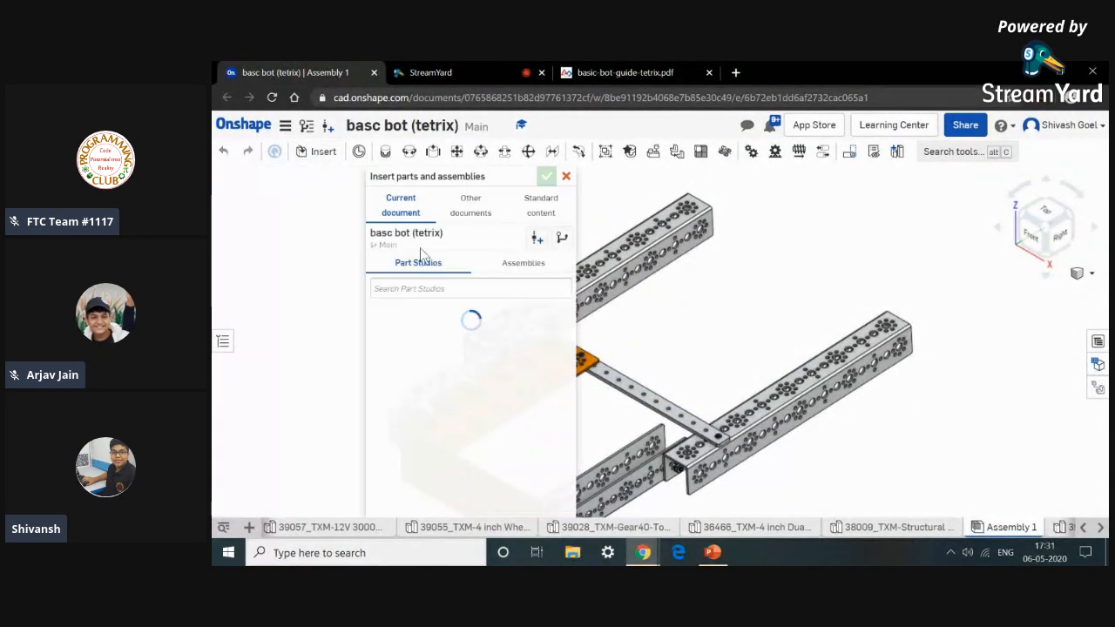
{"action": "scroll", "coordinate": [444, 376], "scroll_direction": "down", "scroll_amount": 5}
{"action": "scroll", "coordinate": [446, 384], "scroll_direction": "down", "scroll_amount": 10}
{"action": "left_click", "coordinate": [454, 413]}
{"action": "left_click", "coordinate": [741, 332]}
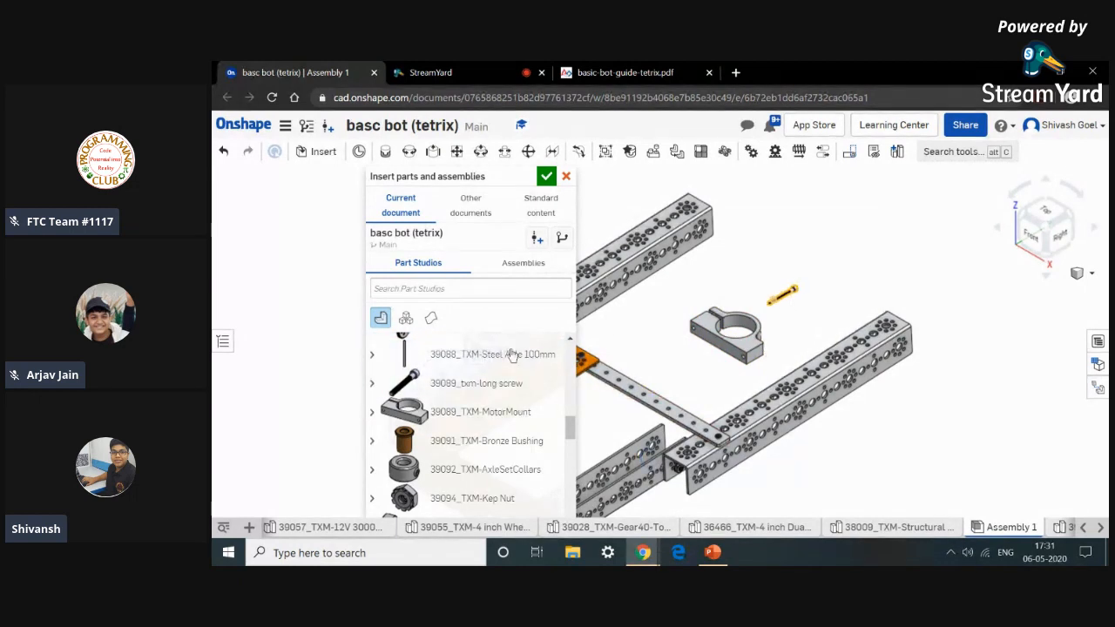
{"action": "left_click", "coordinate": [787, 307]}
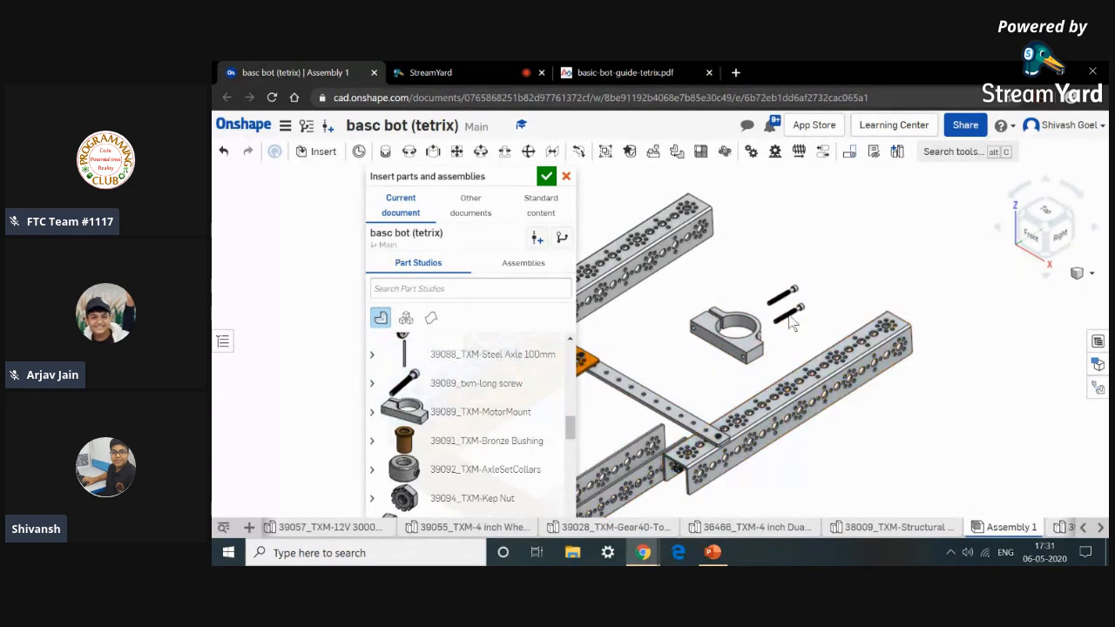
{"action": "left_click", "coordinate": [792, 322]}
{"action": "left_click", "coordinate": [430, 498]}
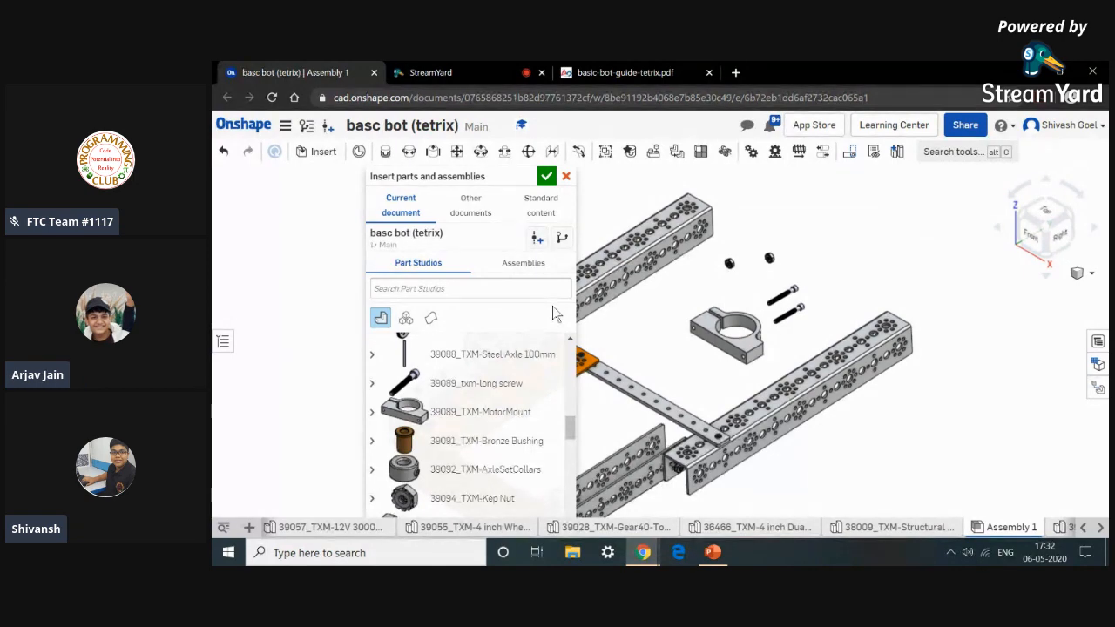
Check the parts needed for the drive wheel motor mounts in the guide and close the insert dialog.
{"action": "left_click", "coordinate": [624, 73]}
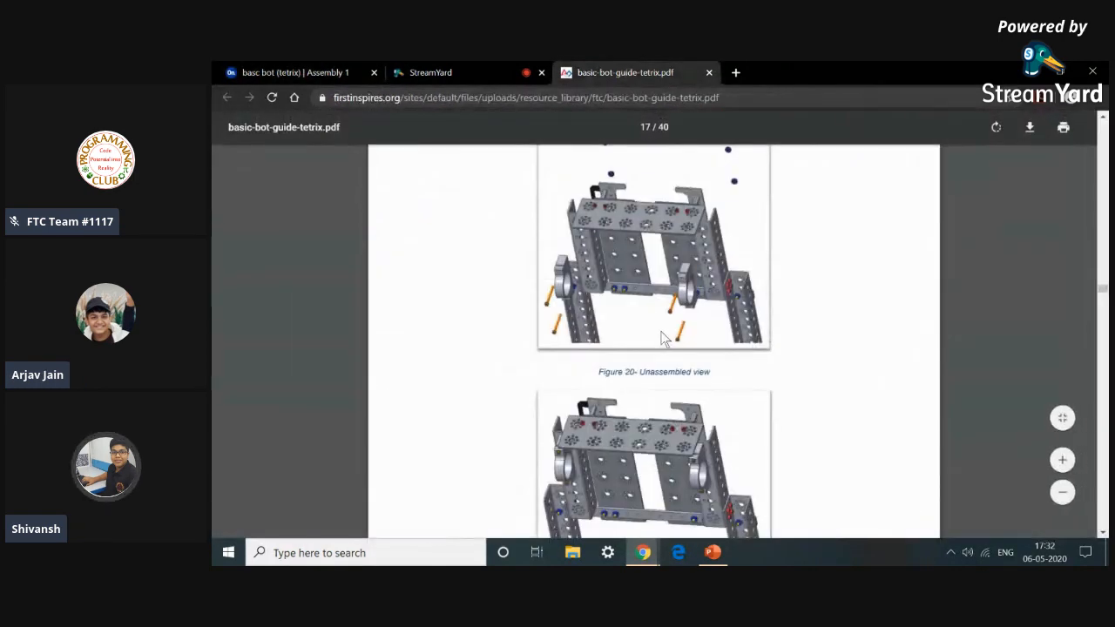
{"action": "scroll", "coordinate": [662, 327], "scroll_direction": "down", "scroll_amount": 1}
{"action": "scroll", "coordinate": [662, 326], "scroll_direction": "up", "scroll_amount": 2}
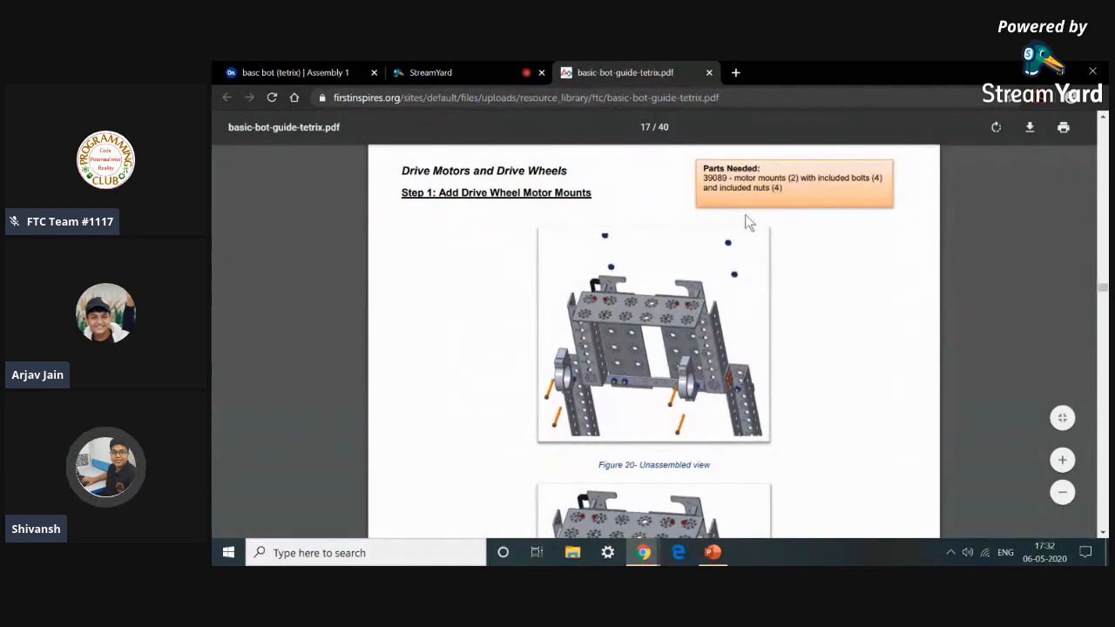
{"action": "left_click", "coordinate": [276, 69]}
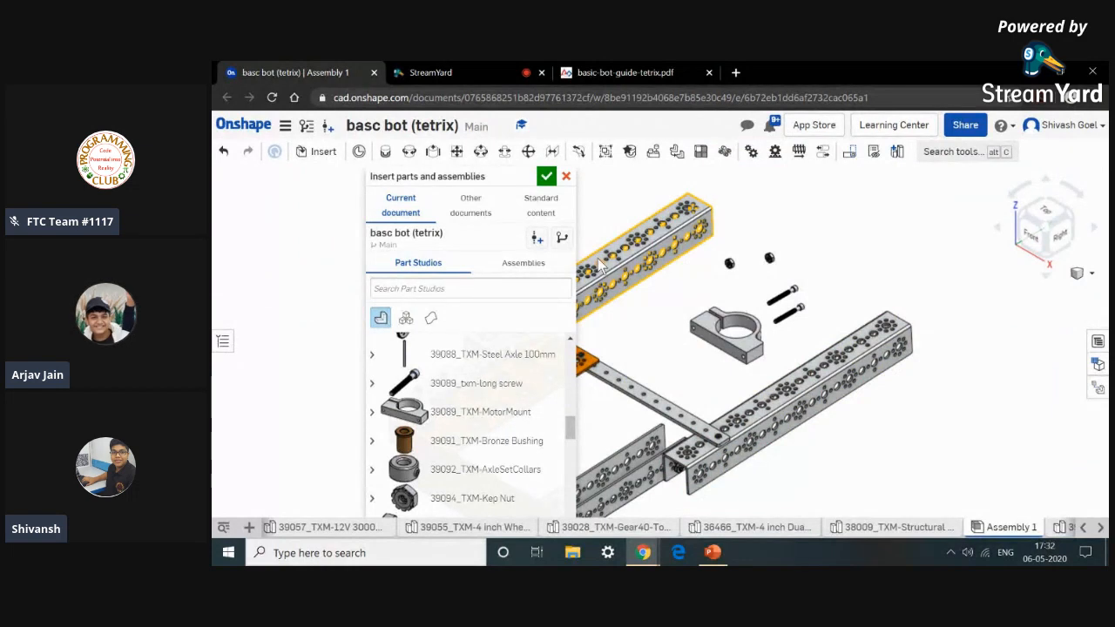
{"action": "left_click", "coordinate": [546, 176]}
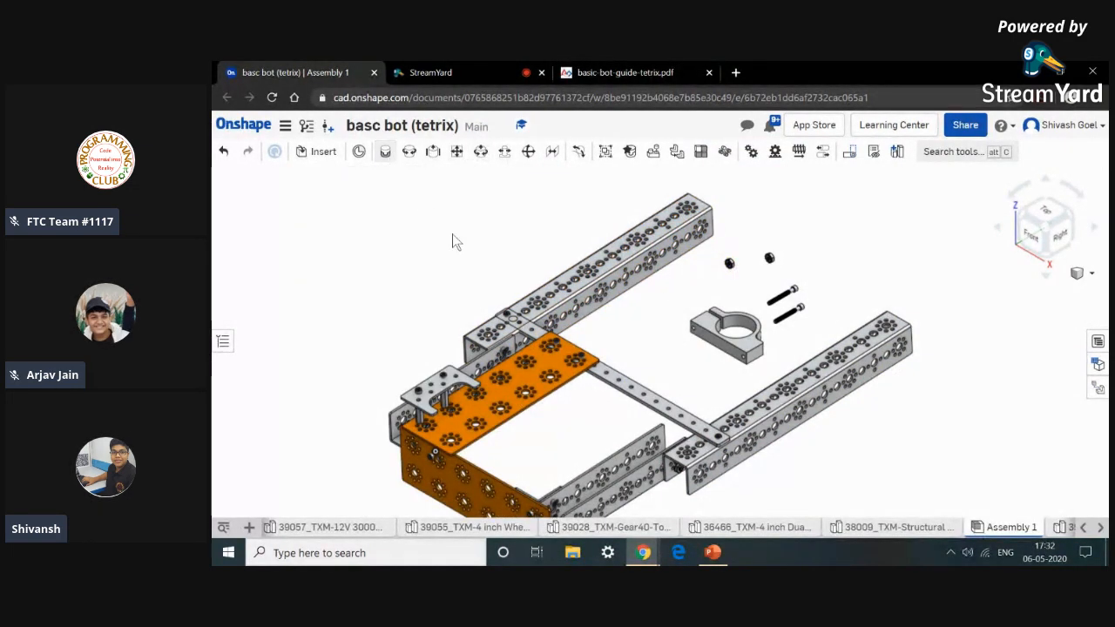
Fasten the motor mount's bolt hole to a hole in the side channel, flipping the mount's orientation.
{"action": "key", "text": "m"}
{"action": "scroll", "coordinate": [688, 347], "scroll_direction": "up", "scroll_amount": 6}
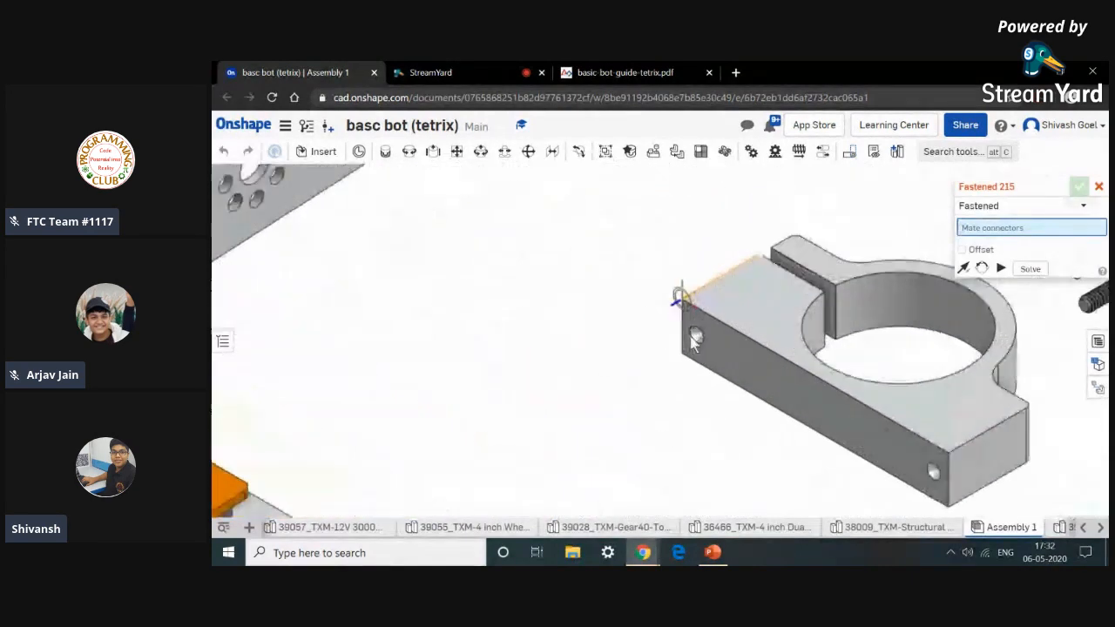
{"action": "scroll", "coordinate": [694, 339], "scroll_direction": "up", "scroll_amount": 8}
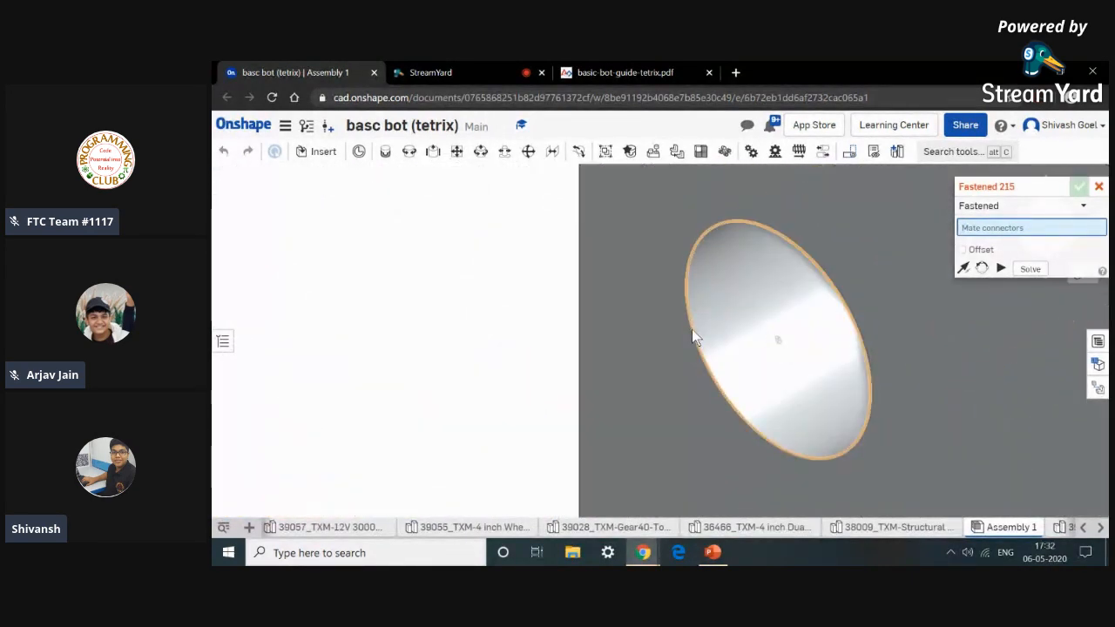
{"action": "left_click", "coordinate": [692, 331]}
{"action": "scroll", "coordinate": [691, 329], "scroll_direction": "down", "scroll_amount": 10}
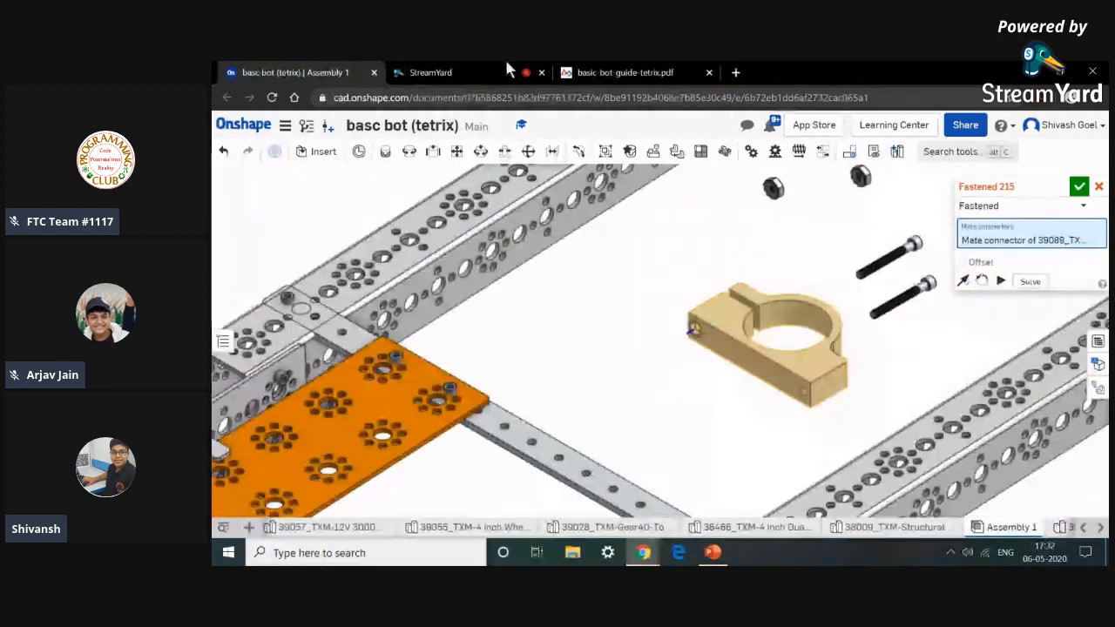
{"action": "left_click", "coordinate": [618, 72]}
{"action": "left_click", "coordinate": [349, 71]}
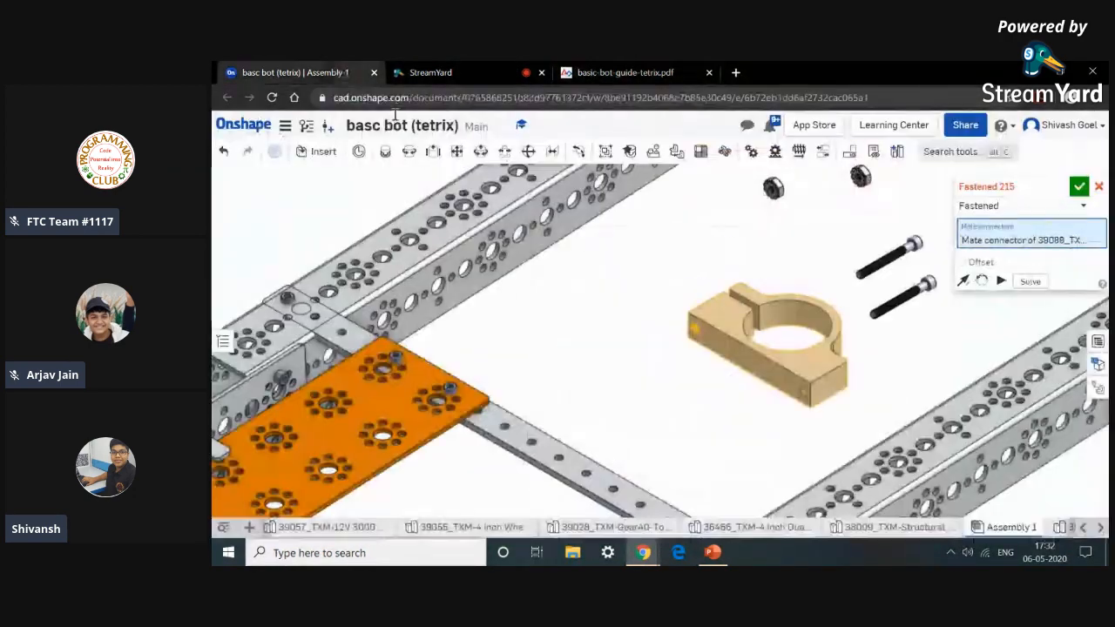
{"action": "scroll", "coordinate": [761, 472], "scroll_direction": "down", "scroll_amount": 10}
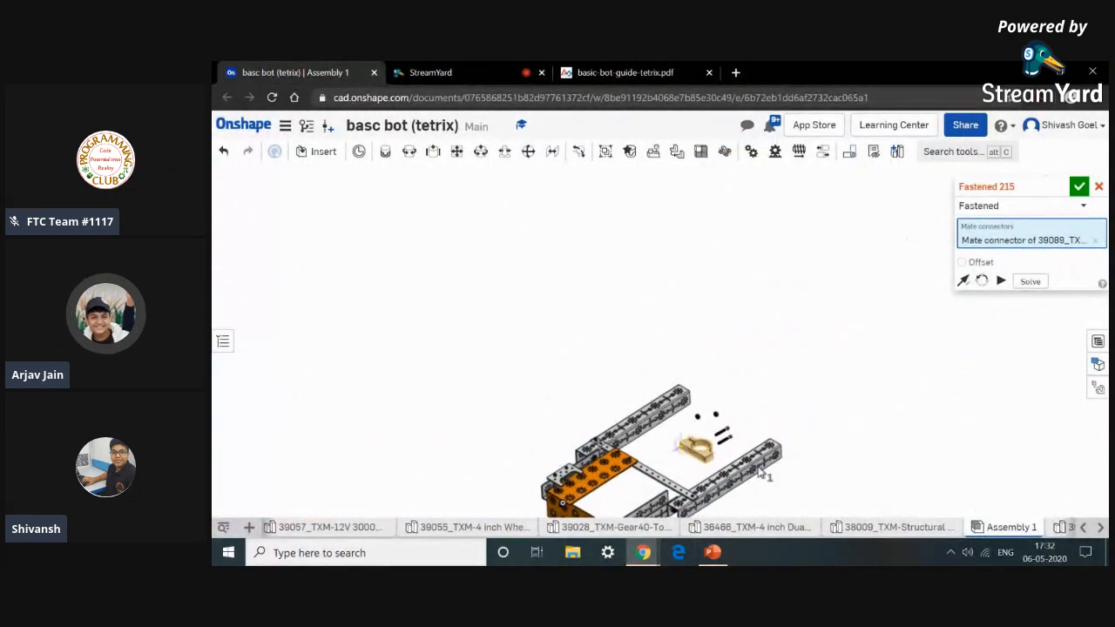
{"action": "middle_click_drag", "start_coordinate": [758, 467], "coordinate": [741, 340]}
{"action": "right_click_drag", "start_coordinate": [684, 427], "coordinate": [684, 322]}
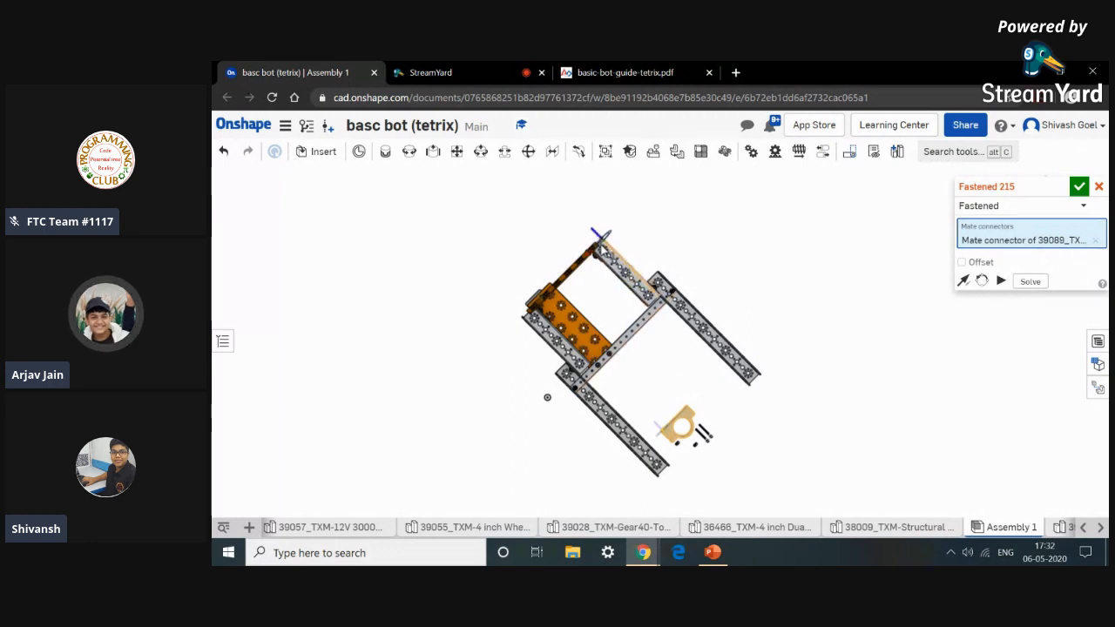
{"action": "scroll", "coordinate": [604, 253], "scroll_direction": "up", "scroll_amount": 2}
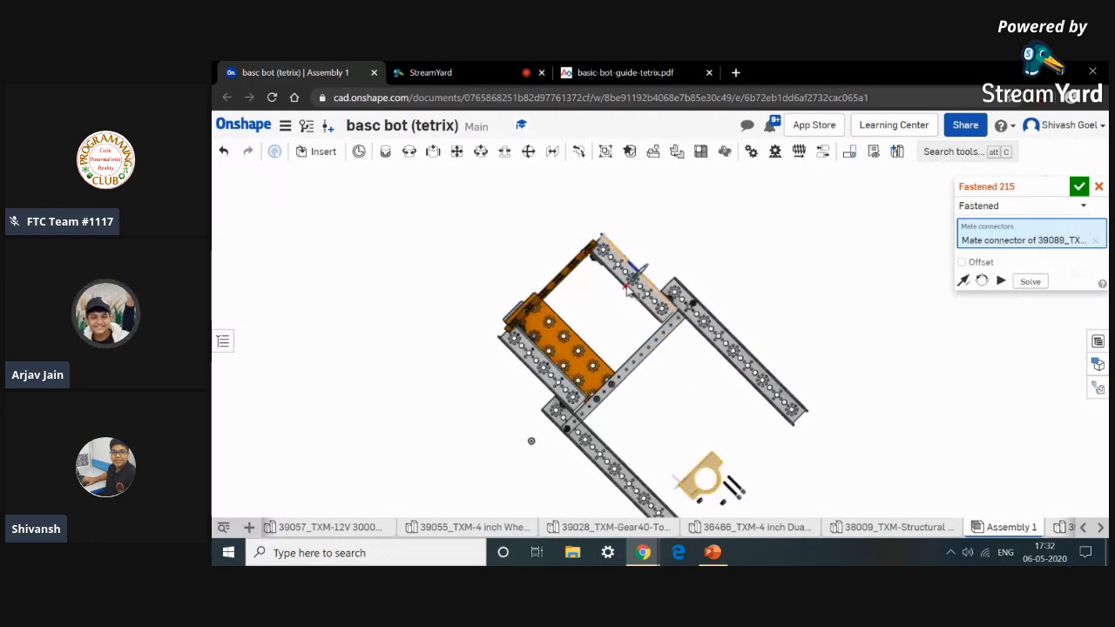
{"action": "scroll", "coordinate": [604, 254], "scroll_direction": "up", "scroll_amount": 8}
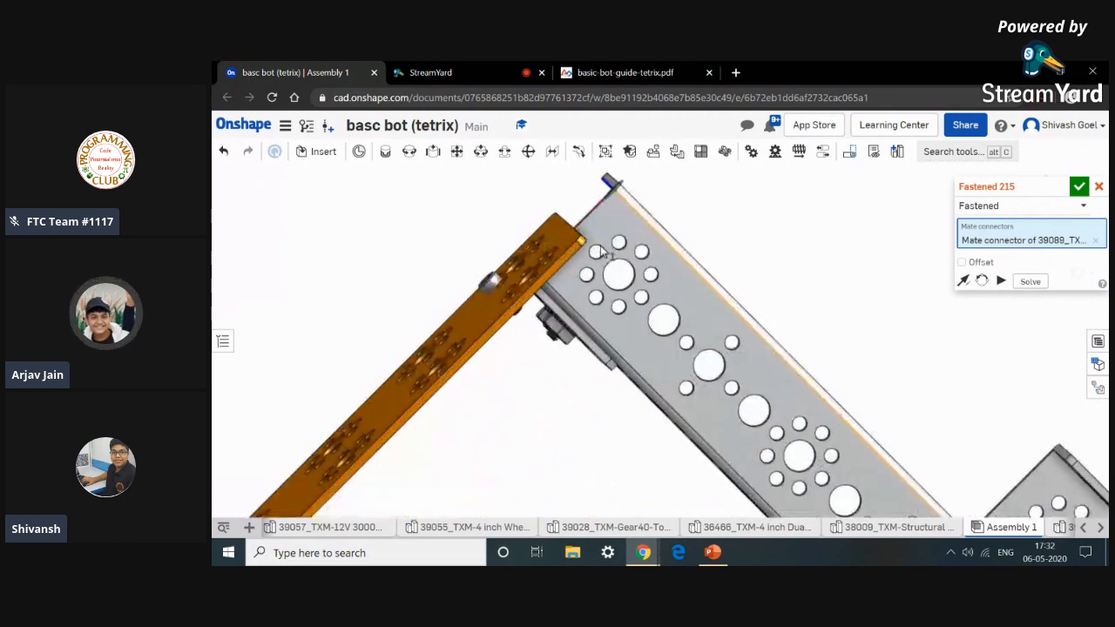
{"action": "scroll", "coordinate": [608, 257], "scroll_direction": "up", "scroll_amount": 2}
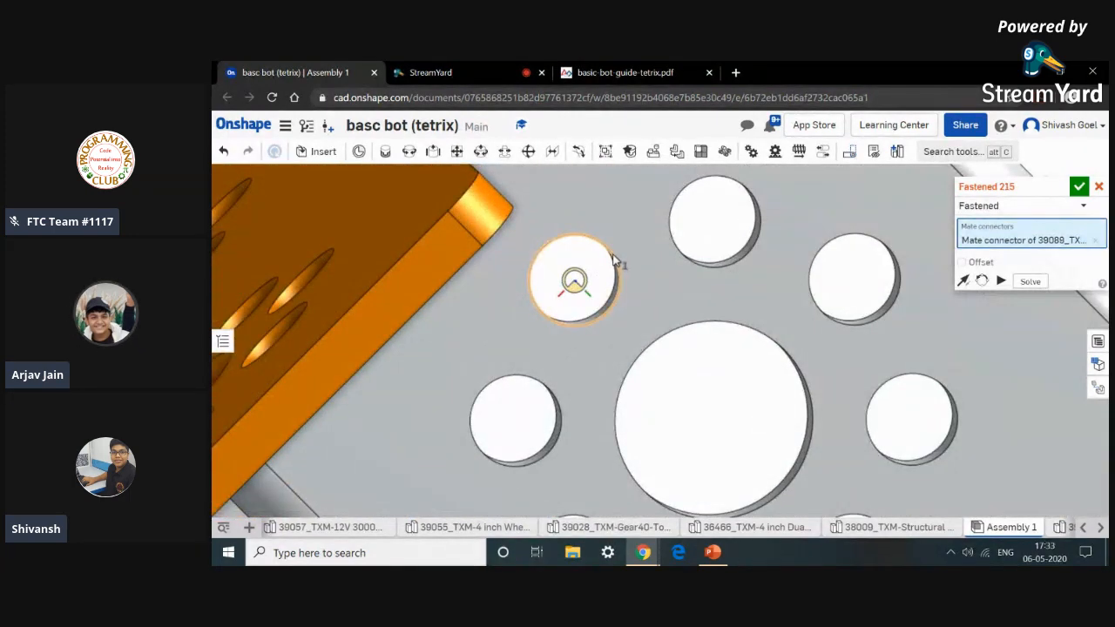
{"action": "scroll", "coordinate": [613, 259], "scroll_direction": "down", "scroll_amount": 5}
{"action": "left_click", "coordinate": [610, 261]}
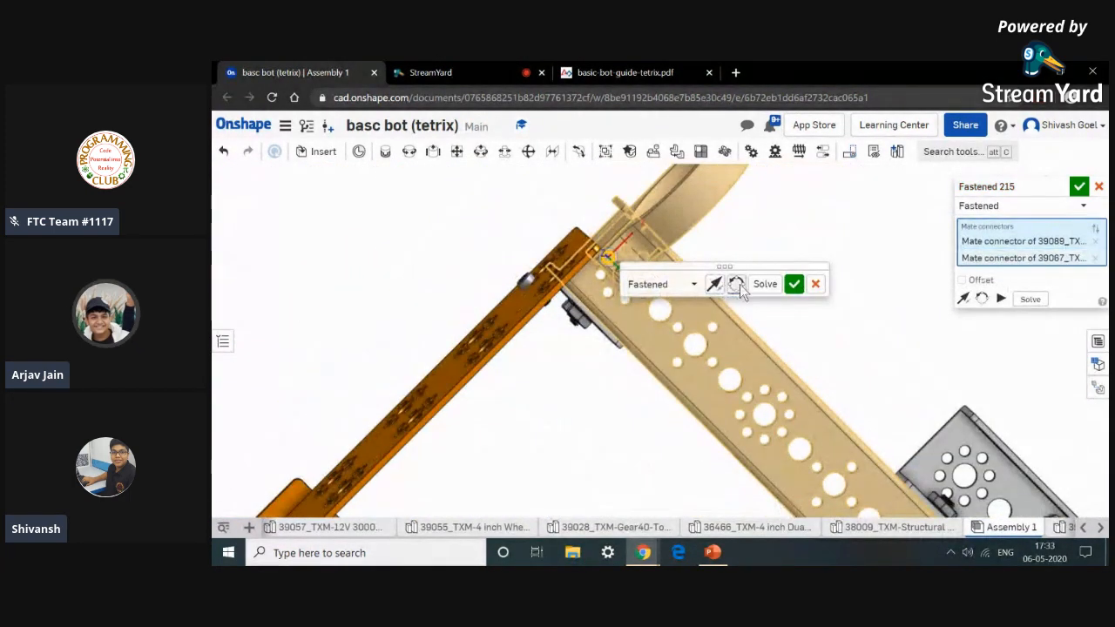
{"action": "left_click", "coordinate": [738, 284]}
{"action": "left_click", "coordinate": [740, 285]}
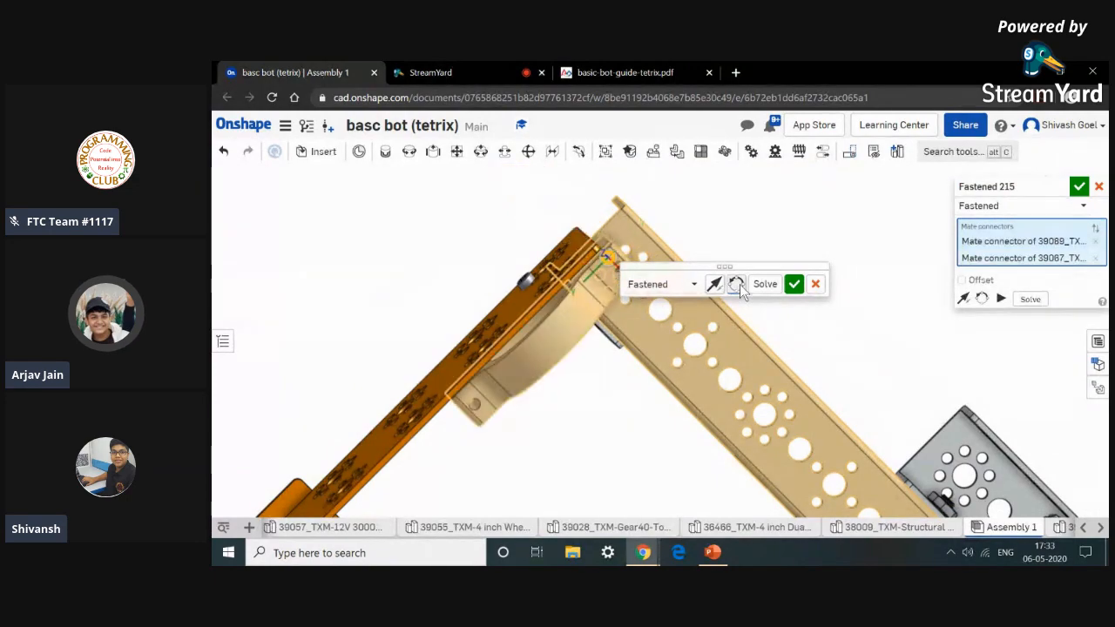
{"action": "left_click", "coordinate": [740, 285]}
{"action": "left_click", "coordinate": [792, 286]}
{"action": "right_click_drag", "start_coordinate": [791, 287], "coordinate": [783, 345]}
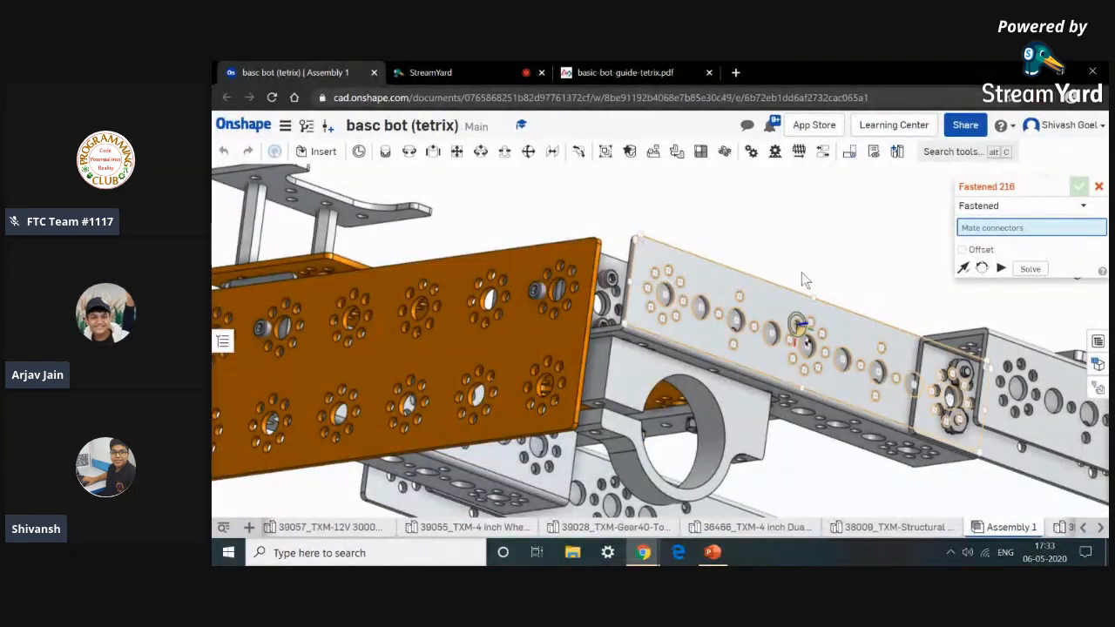
Try to fasten a long screw into the motor mount's bolt hole.
{"action": "left_click", "coordinate": [651, 61]}
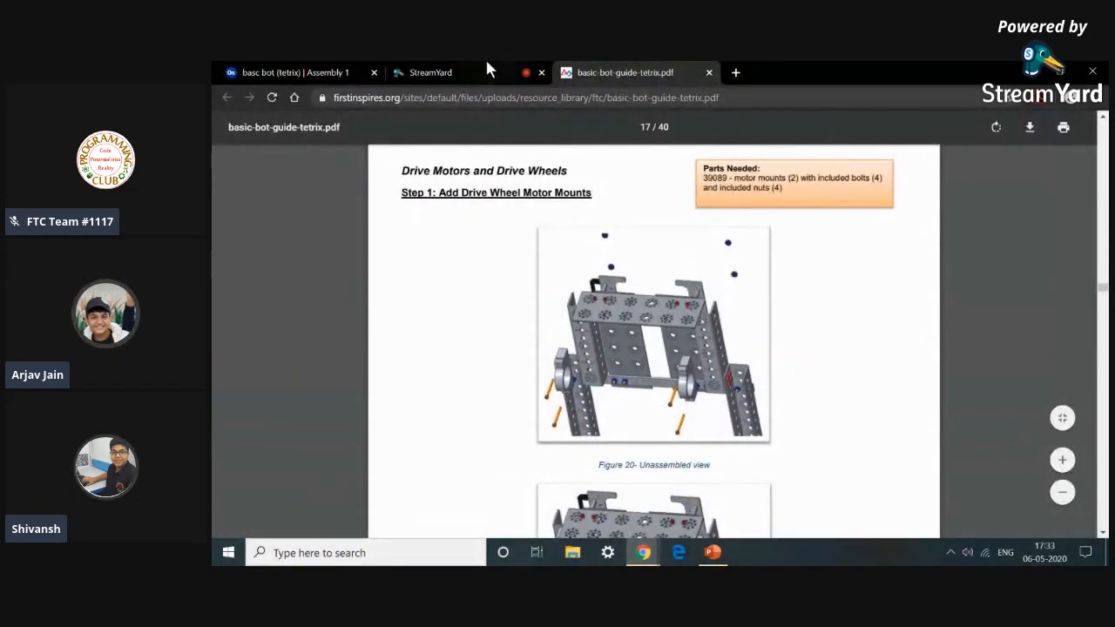
{"action": "left_click", "coordinate": [287, 70]}
{"action": "middle_click_drag", "start_coordinate": [836, 509], "coordinate": [813, 423]}
{"action": "right_click_drag", "start_coordinate": [826, 413], "coordinate": [814, 353]}
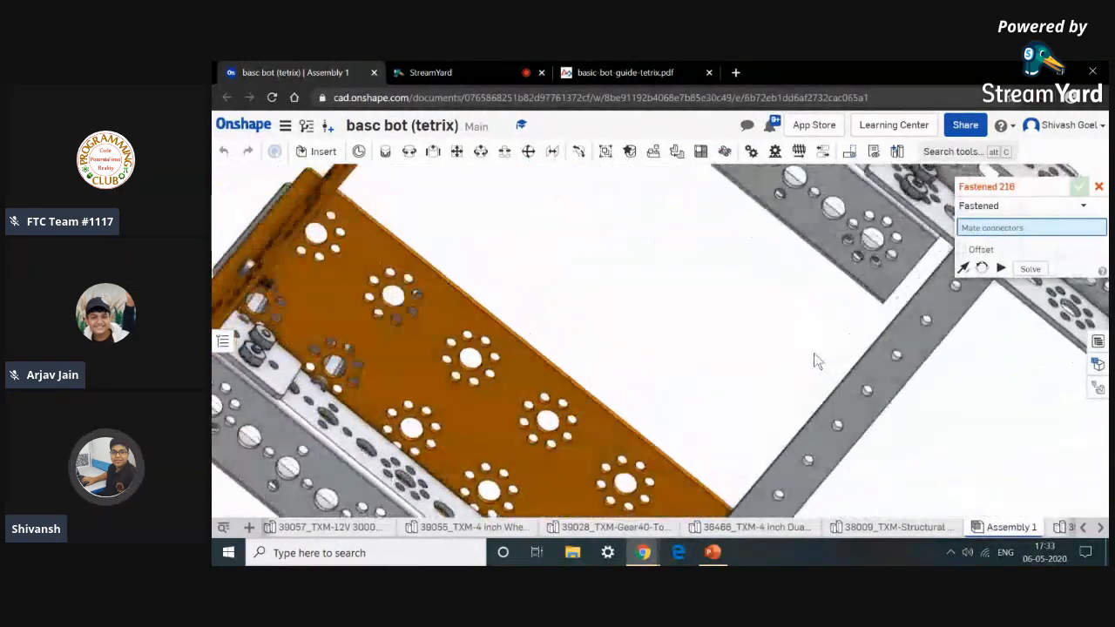
{"action": "scroll", "coordinate": [813, 353], "scroll_direction": "down", "scroll_amount": 4}
{"action": "middle_click_drag", "start_coordinate": [814, 353], "coordinate": [786, 402]}
{"action": "right_click_drag", "start_coordinate": [786, 410], "coordinate": [819, 299]}
{"action": "scroll", "coordinate": [818, 296], "scroll_direction": "down", "scroll_amount": 8}
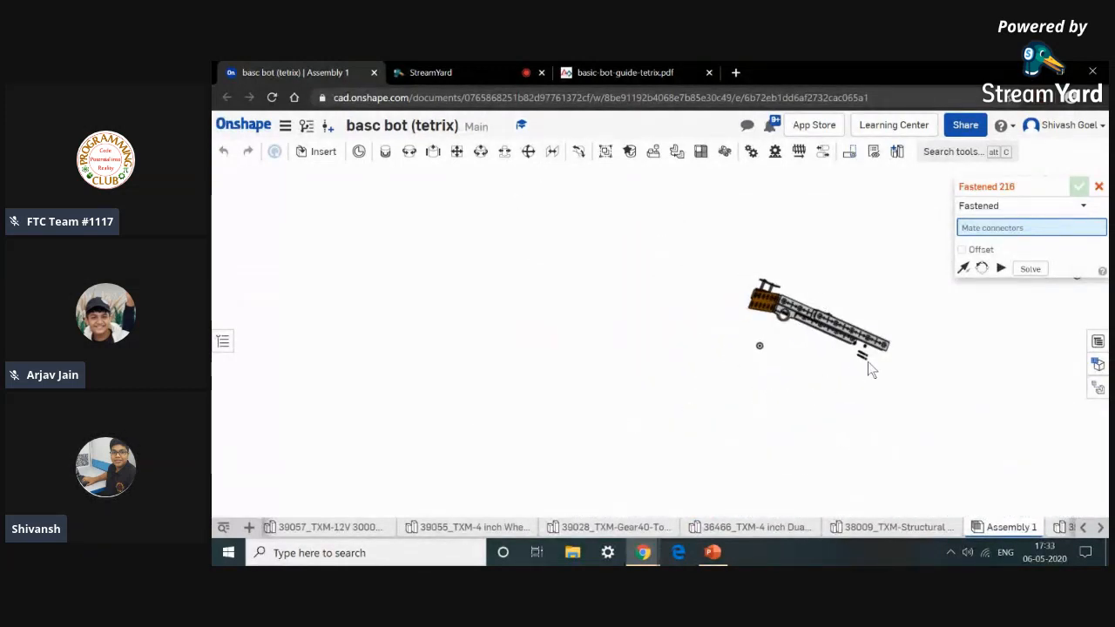
{"action": "scroll", "coordinate": [868, 361], "scroll_direction": "up", "scroll_amount": 8}
{"action": "scroll", "coordinate": [860, 344], "scroll_direction": "up", "scroll_amount": 10}
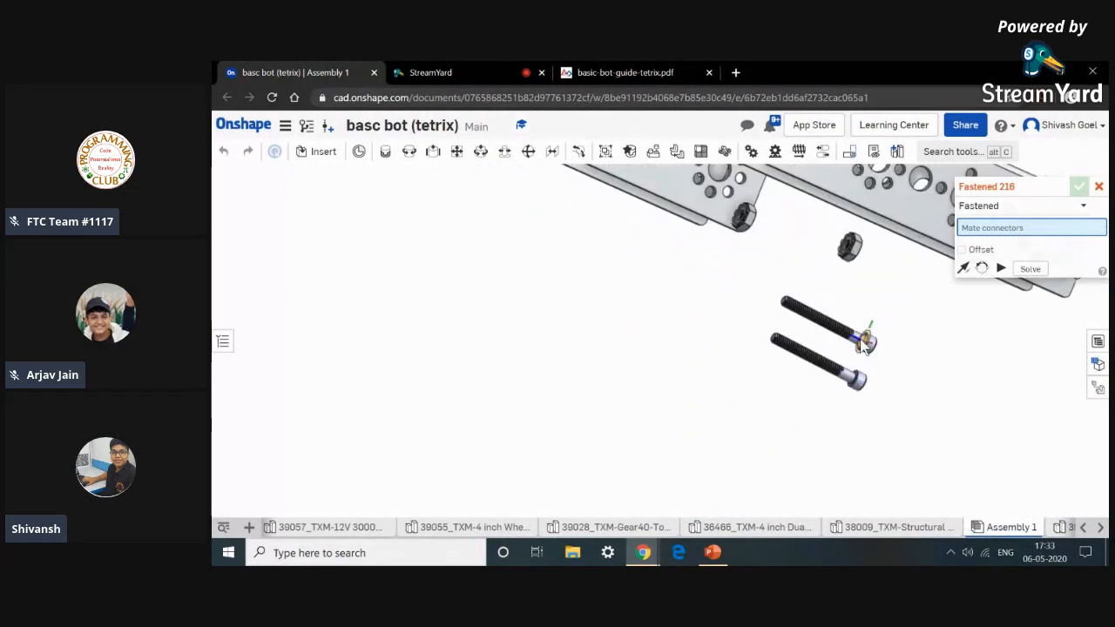
{"action": "right_click_drag", "start_coordinate": [892, 359], "coordinate": [897, 364]}
{"action": "left_click", "coordinate": [886, 350]}
{"action": "scroll", "coordinate": [887, 350], "scroll_direction": "down", "scroll_amount": 15}
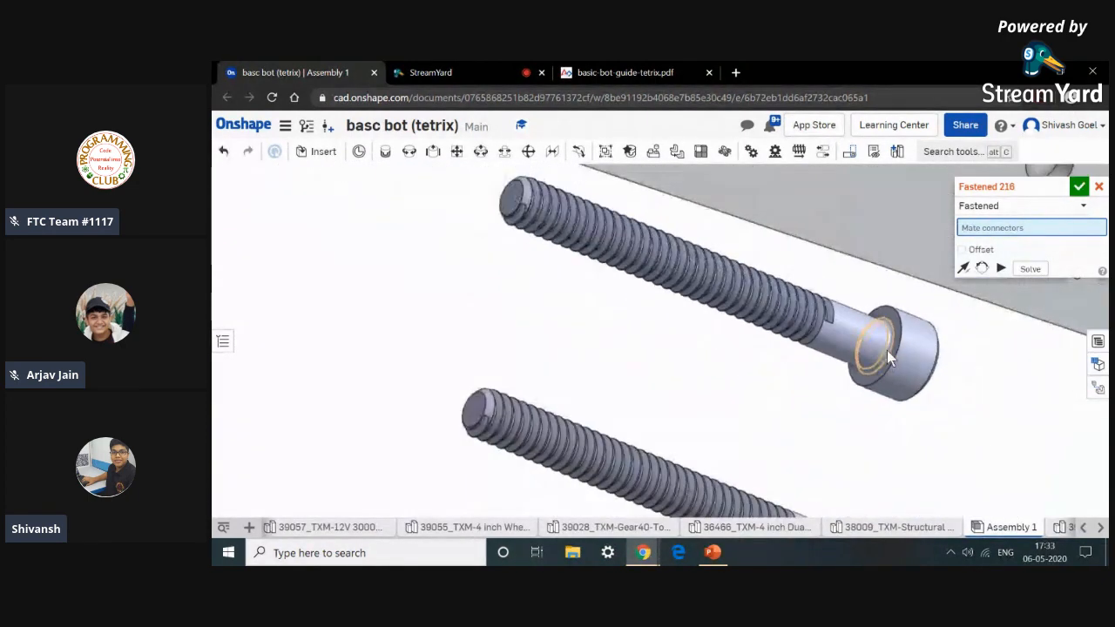
{"action": "right_click_drag", "start_coordinate": [667, 343], "coordinate": [662, 185]}
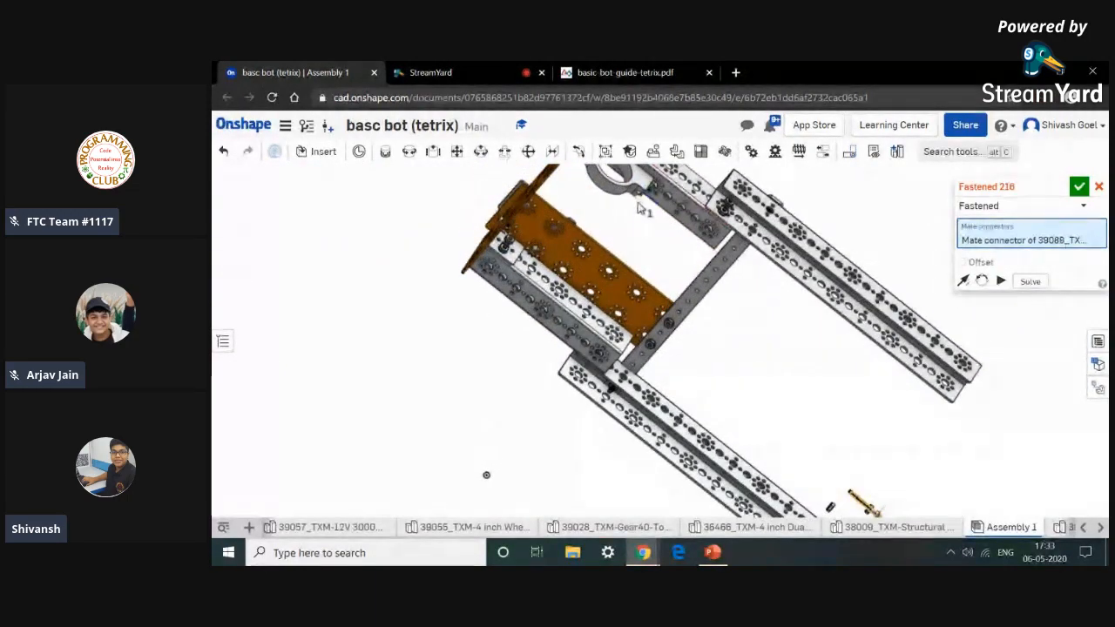
{"action": "scroll", "coordinate": [637, 246], "scroll_direction": "up", "scroll_amount": 10}
{"action": "scroll", "coordinate": [635, 328], "scroll_direction": "up", "scroll_amount": 10}
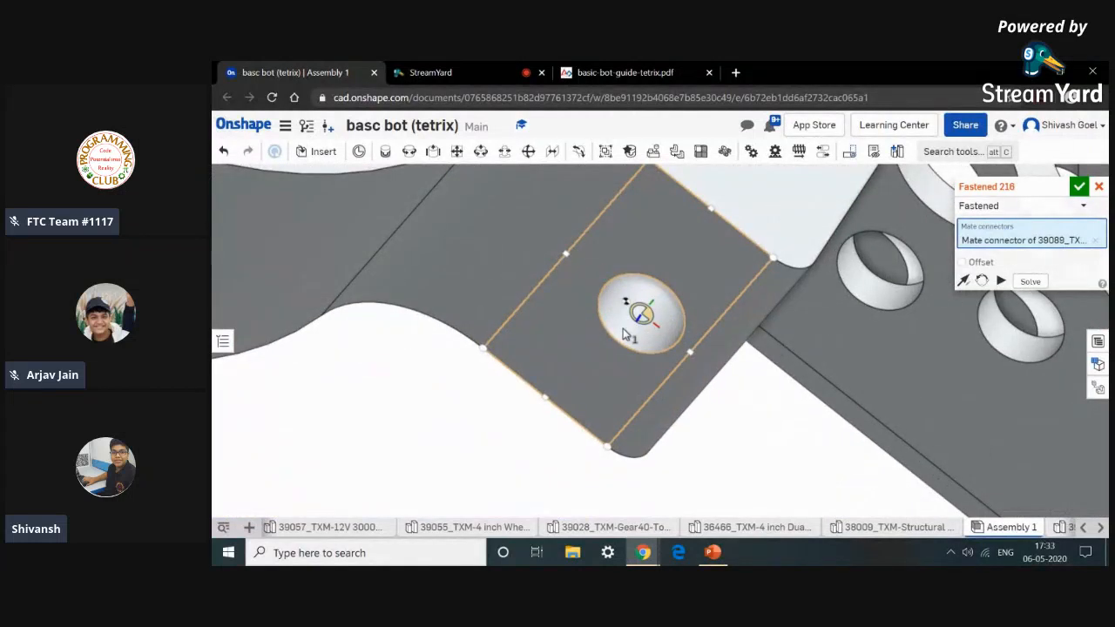
{"action": "scroll", "coordinate": [628, 329], "scroll_direction": "up", "scroll_amount": 3}
{"action": "left_click", "coordinate": [618, 323]}
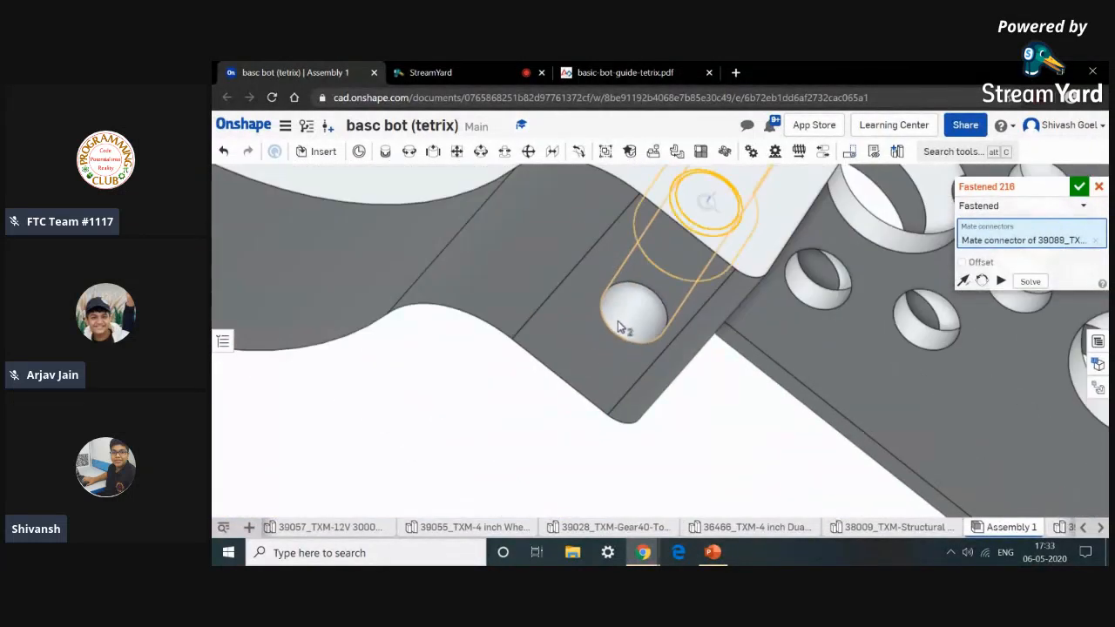
{"action": "scroll", "coordinate": [612, 326], "scroll_direction": "down", "scroll_amount": 5}
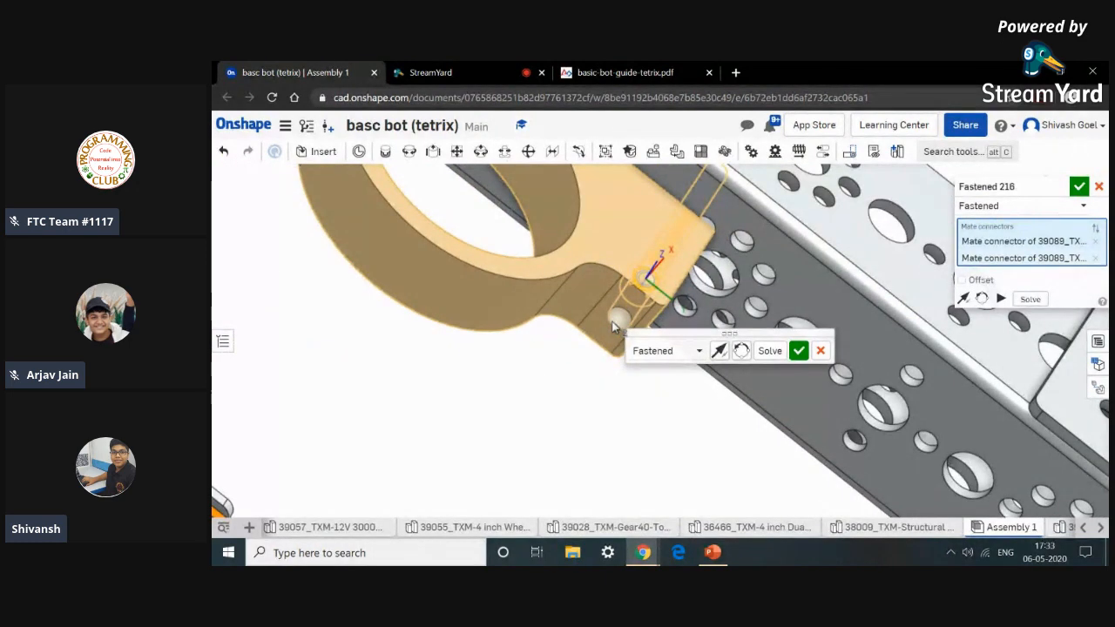
{"action": "left_click", "coordinate": [818, 356]}
Fasten the head of a long screw into the motor mount's bolt hole with a Fastened mate.
{"action": "scroll", "coordinate": [807, 353], "scroll_direction": "down", "scroll_amount": 5}
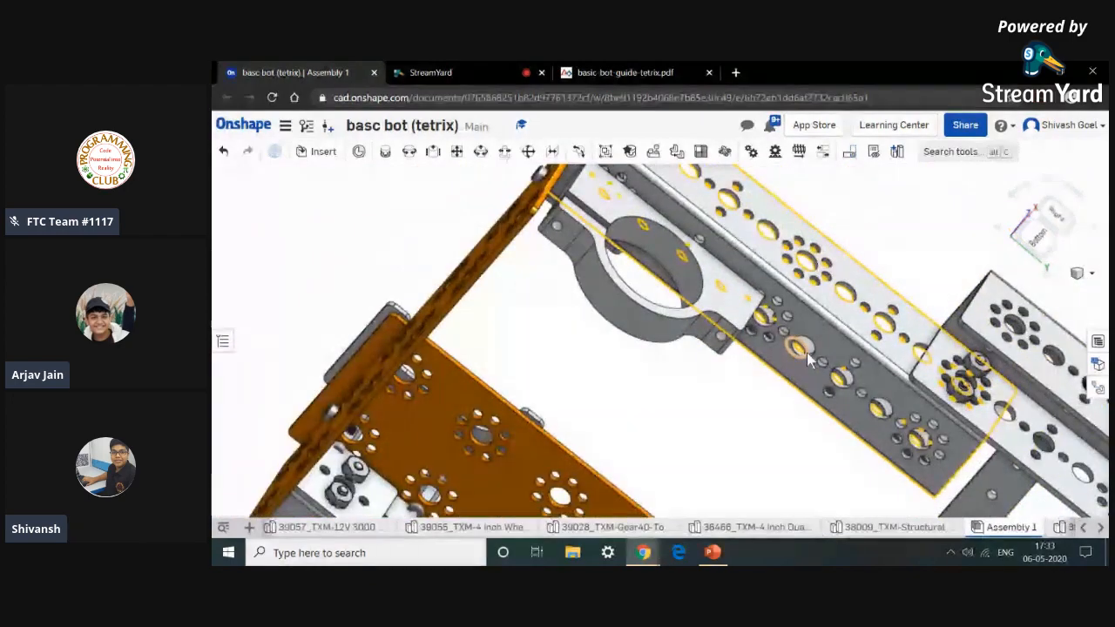
{"action": "mouse_move", "coordinate": [745, 403]}
{"action": "right_mouse_down"}
{"action": "mouse_move", "coordinate": [696, 486]}
{"action": "mouse_move", "coordinate": [748, 398]}
{"action": "right_mouse_up"}
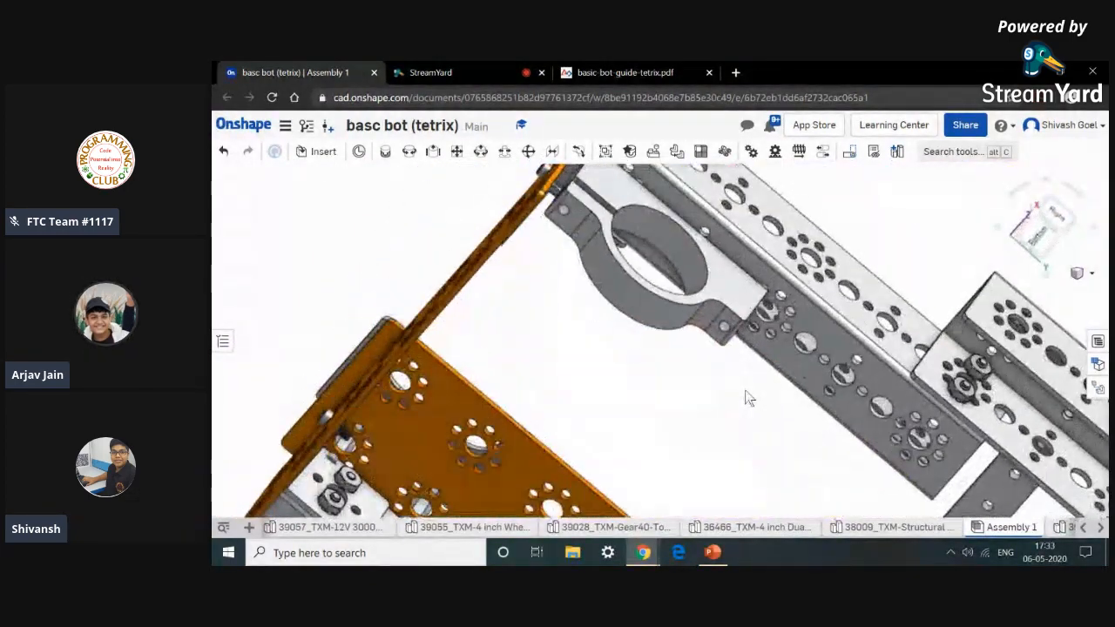
{"action": "scroll", "coordinate": [748, 393], "scroll_direction": "down", "scroll_amount": 5}
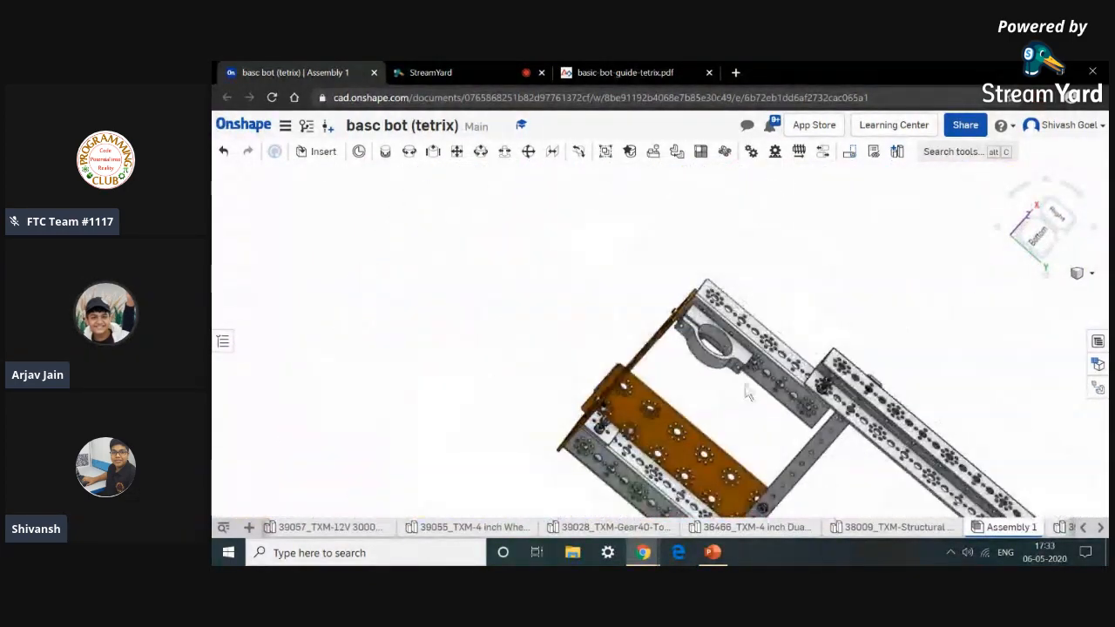
{"action": "left_click", "coordinate": [385, 152]}
{"action": "scroll", "coordinate": [806, 283], "scroll_direction": "down", "scroll_amount": 3}
{"action": "scroll", "coordinate": [871, 469], "scroll_direction": "up", "scroll_amount": 5}
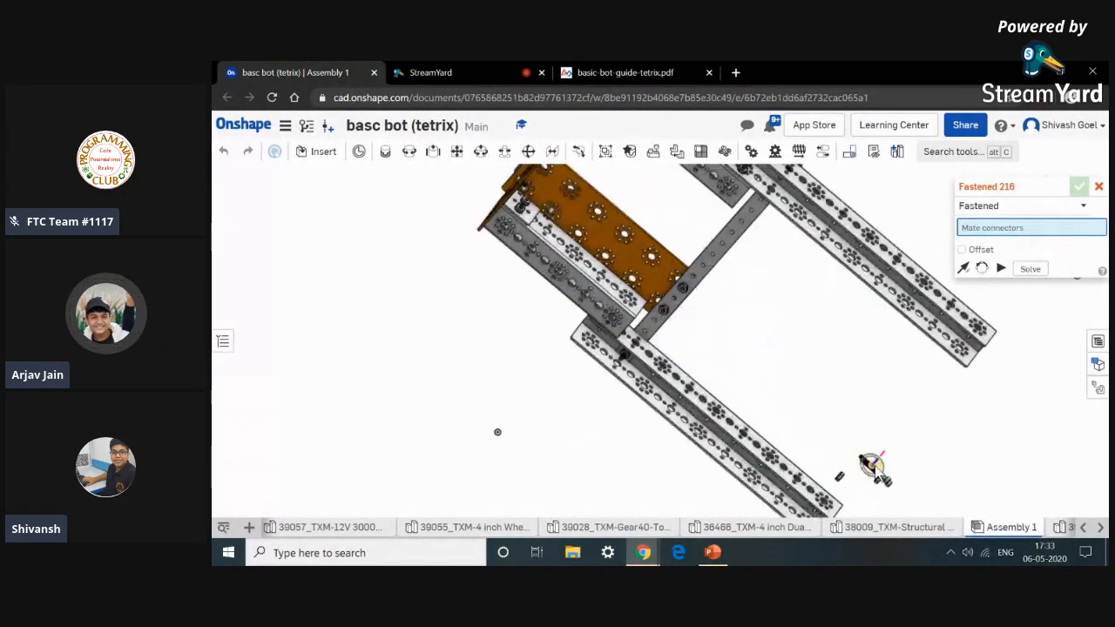
{"action": "scroll", "coordinate": [871, 468], "scroll_direction": "up", "scroll_amount": 5}
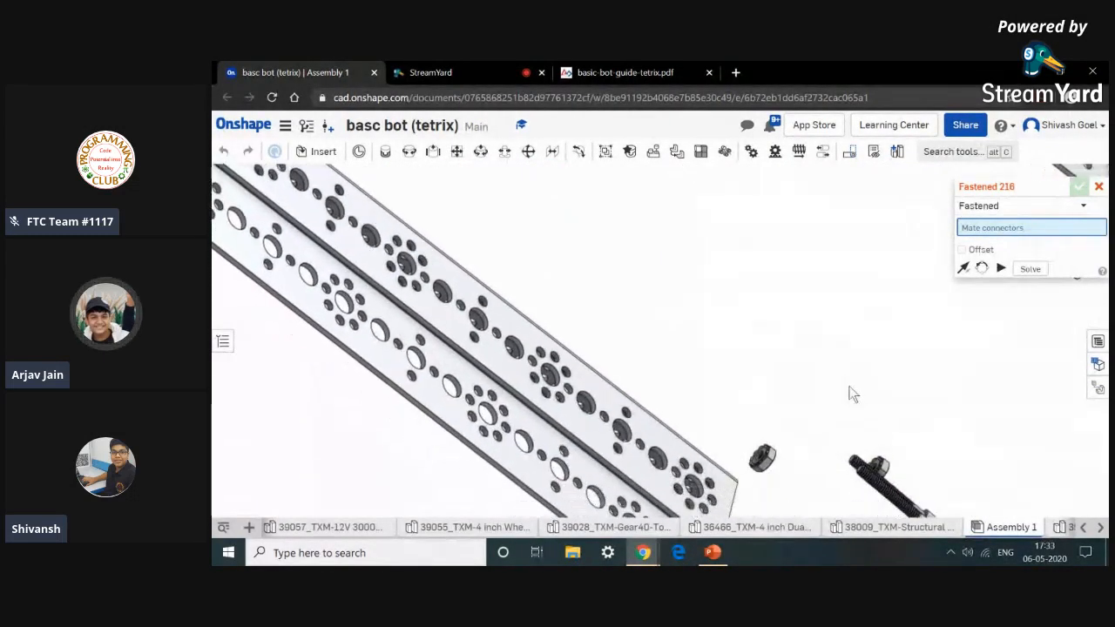
{"action": "middle_click_drag", "start_coordinate": [853, 394], "coordinate": [809, 319]}
{"action": "scroll", "coordinate": [878, 451], "scroll_direction": "up", "scroll_amount": 6}
{"action": "right_click_drag", "start_coordinate": [878, 451], "coordinate": [897, 460]}
{"action": "scroll", "coordinate": [897, 460], "scroll_direction": "up", "scroll_amount": 3}
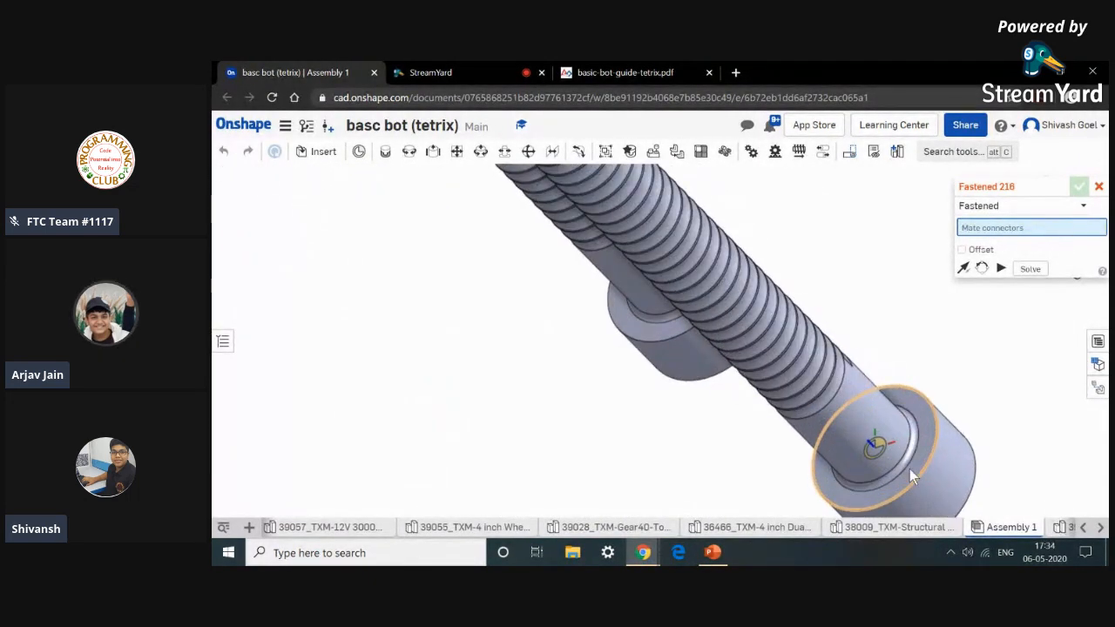
{"action": "scroll", "coordinate": [910, 468], "scroll_direction": "up", "scroll_amount": 4}
{"action": "left_click", "coordinate": [941, 459]}
{"action": "scroll", "coordinate": [940, 459], "scroll_direction": "down", "scroll_amount": 12}
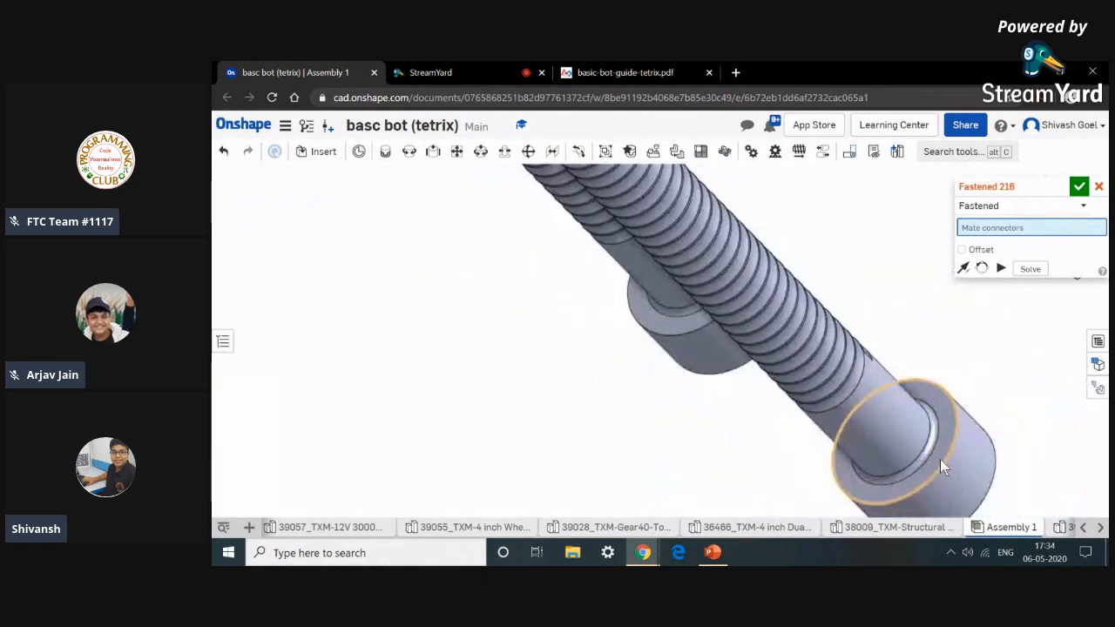
{"action": "scroll", "coordinate": [789, 432], "scroll_direction": "down", "scroll_amount": 3}
{"action": "right_click_drag", "start_coordinate": [845, 358], "coordinate": [843, 297]}
{"action": "middle_click_drag", "start_coordinate": [842, 320], "coordinate": [848, 483]}
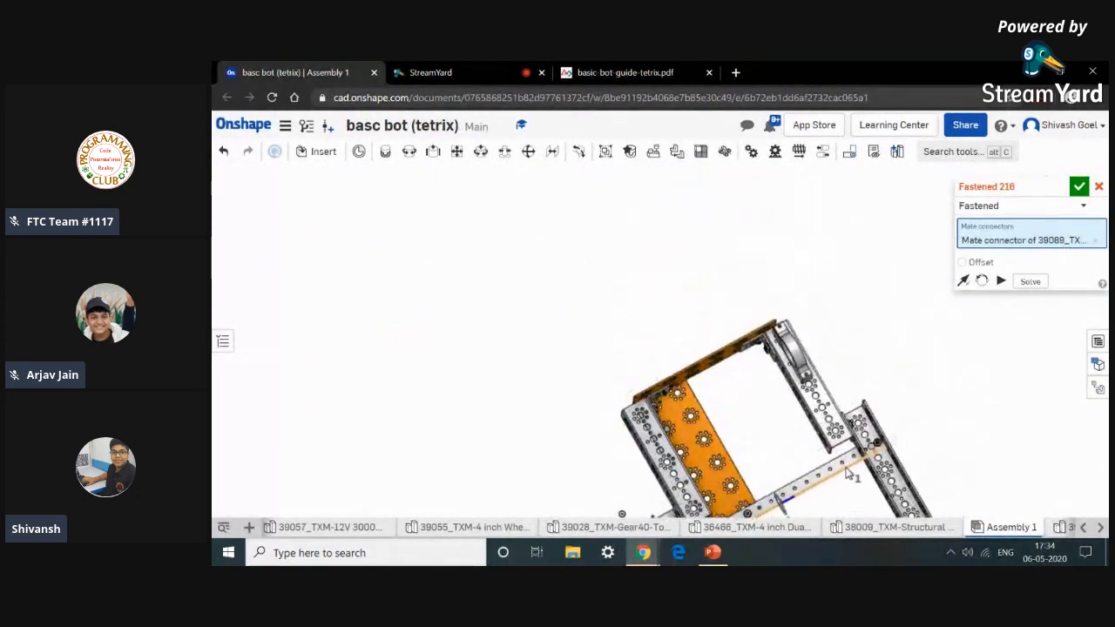
{"action": "scroll", "coordinate": [802, 378], "scroll_direction": "up", "scroll_amount": 8}
{"action": "scroll", "coordinate": [807, 349], "scroll_direction": "up", "scroll_amount": 6}
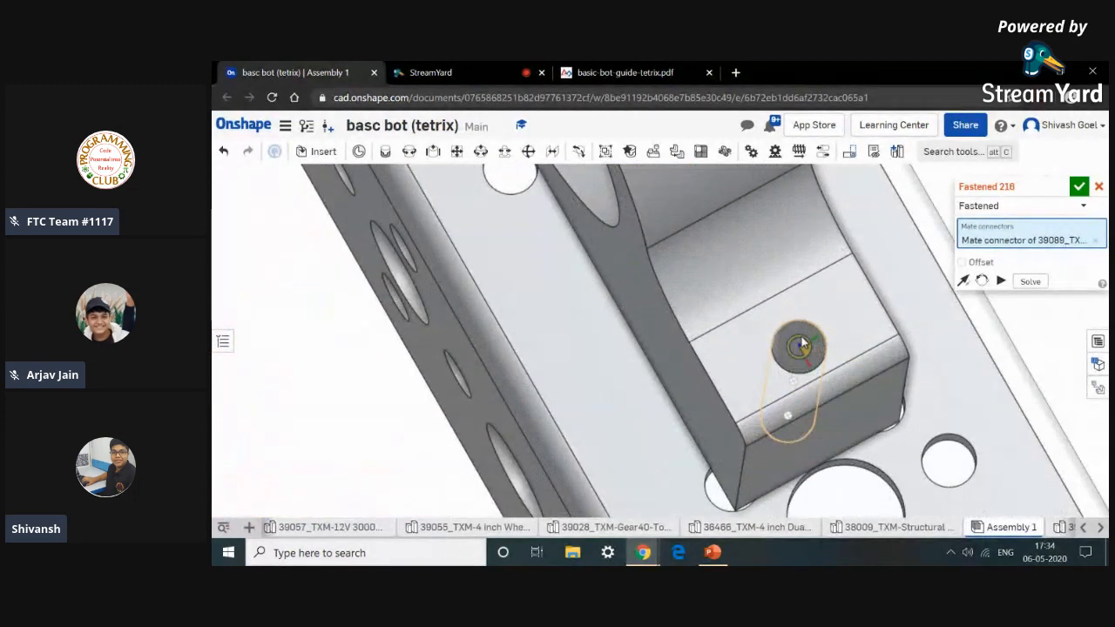
{"action": "left_click", "coordinate": [803, 346]}
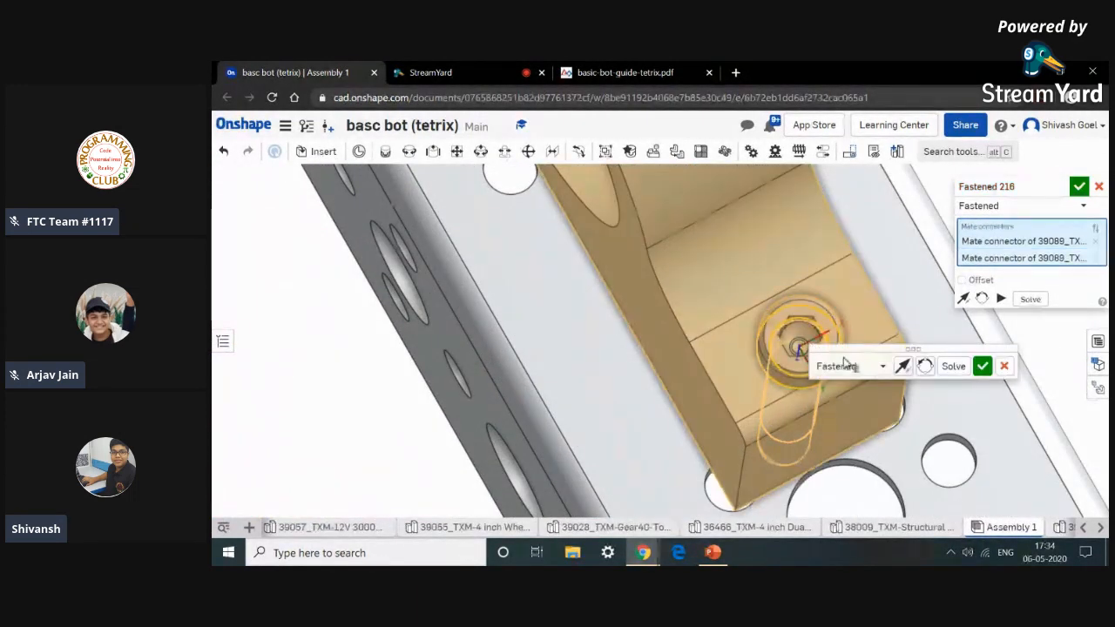
{"action": "left_click", "coordinate": [980, 366]}
Fasten the second long screw into the motor mount's other bolt hole, then close the Fastened mate tool.
{"action": "scroll", "coordinate": [975, 360], "scroll_direction": "down", "scroll_amount": 10}
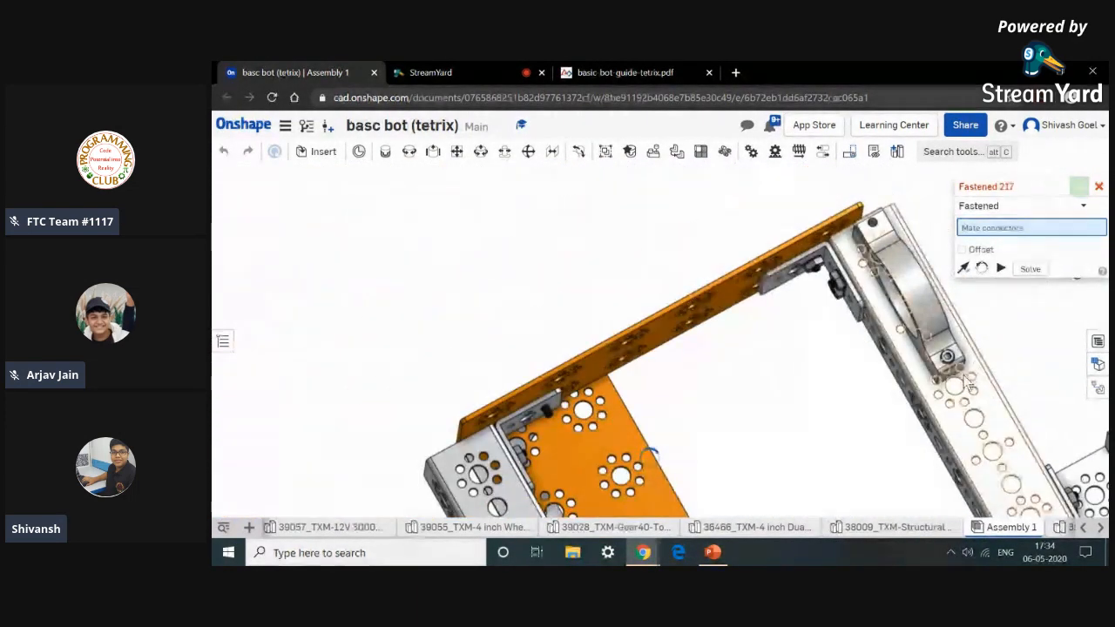
{"action": "scroll", "coordinate": [884, 447], "scroll_direction": "down", "scroll_amount": 3}
{"action": "middle_click_drag", "start_coordinate": [884, 447], "coordinate": [810, 242]}
{"action": "scroll", "coordinate": [915, 468], "scroll_direction": "down", "scroll_amount": 5}
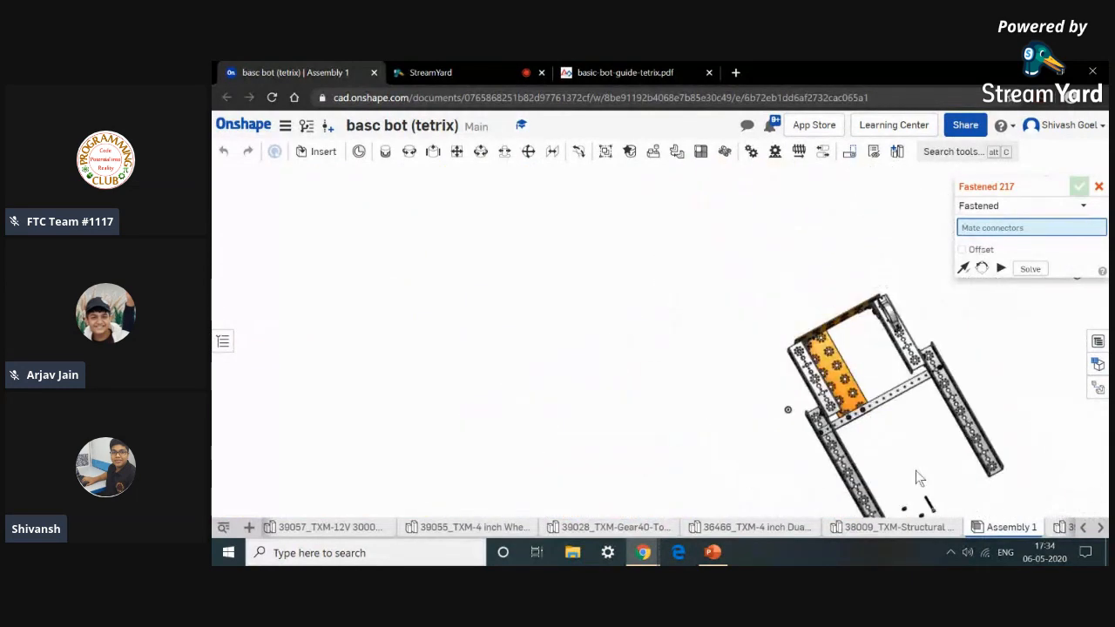
{"action": "scroll", "coordinate": [911, 436], "scroll_direction": "up", "scroll_amount": 10}
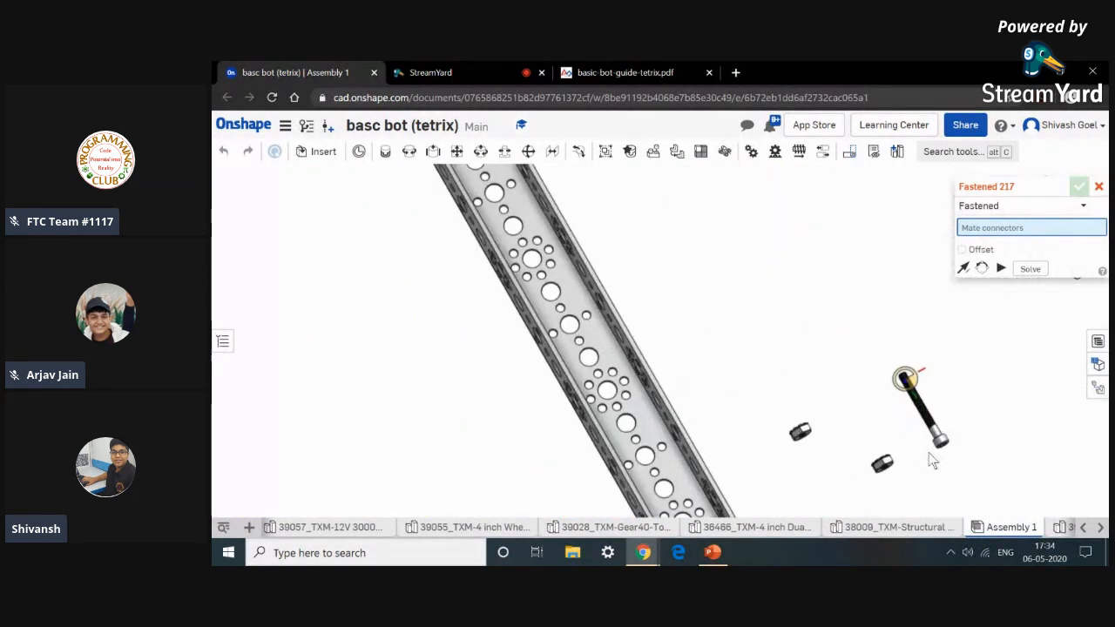
{"action": "scroll", "coordinate": [941, 427], "scroll_direction": "up", "scroll_amount": 8}
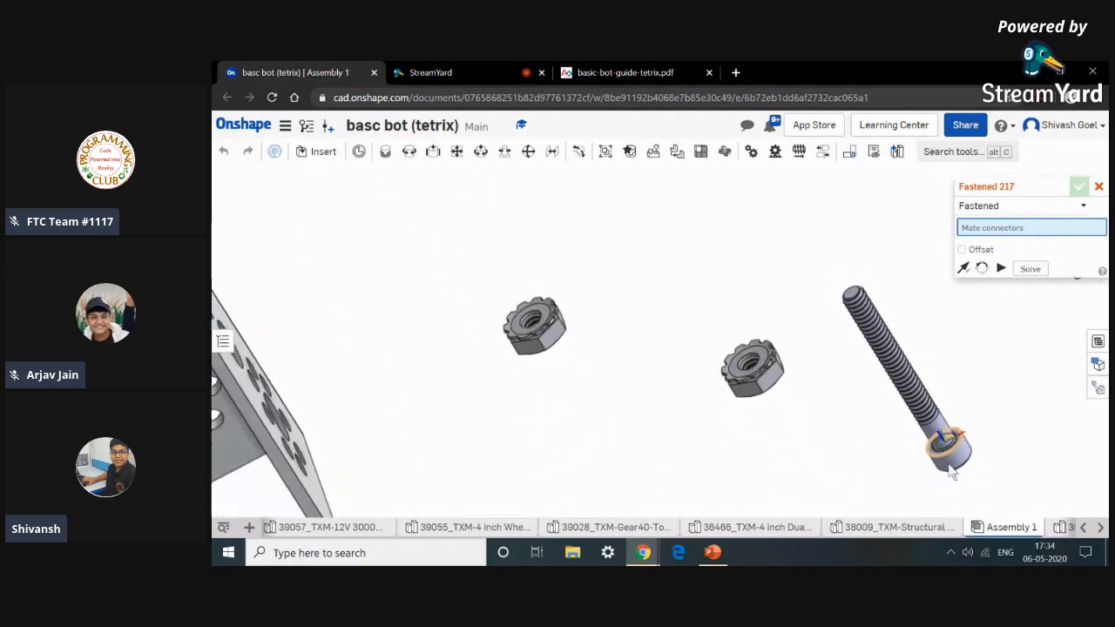
{"action": "scroll", "coordinate": [952, 433], "scroll_direction": "up", "scroll_amount": 6}
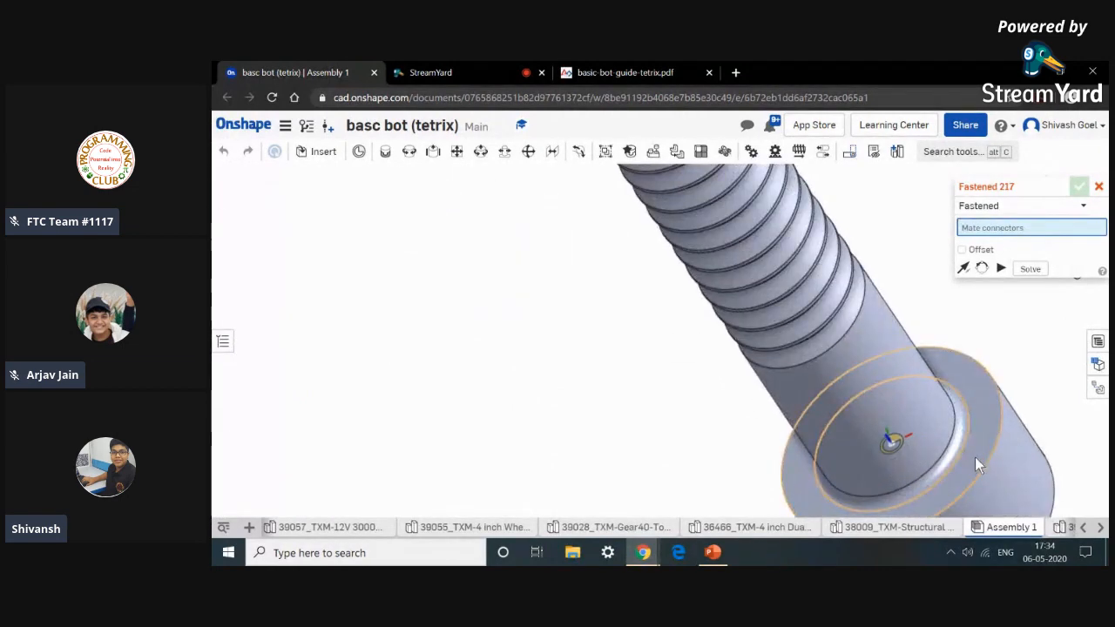
{"action": "left_click", "coordinate": [974, 457]}
{"action": "scroll", "coordinate": [976, 453], "scroll_direction": "down", "scroll_amount": 15}
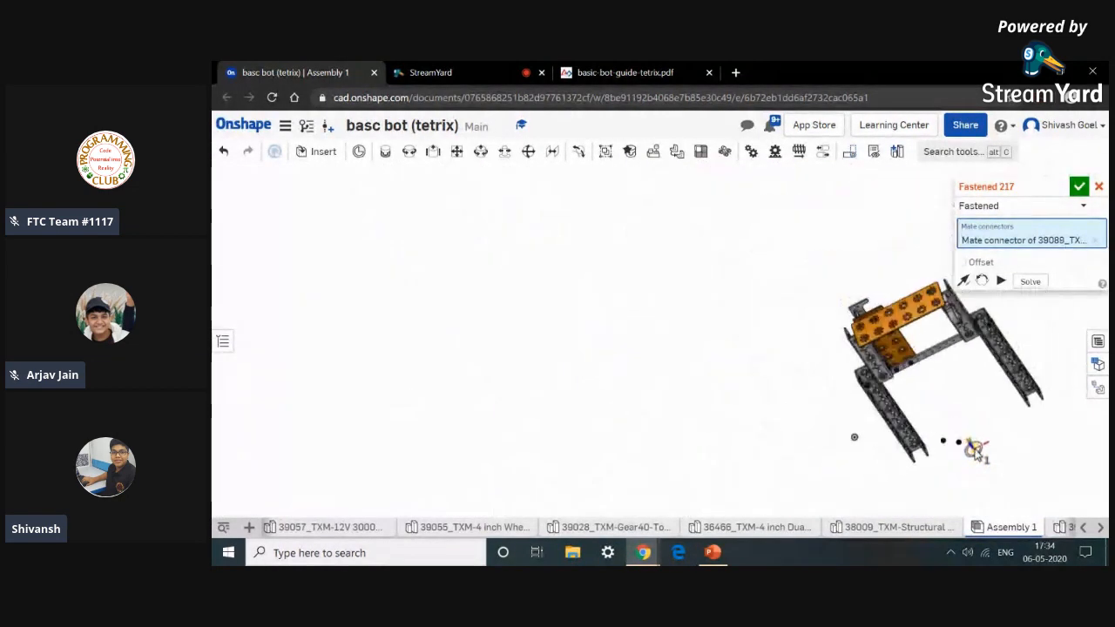
{"action": "scroll", "coordinate": [893, 424], "scroll_direction": "up", "scroll_amount": 10}
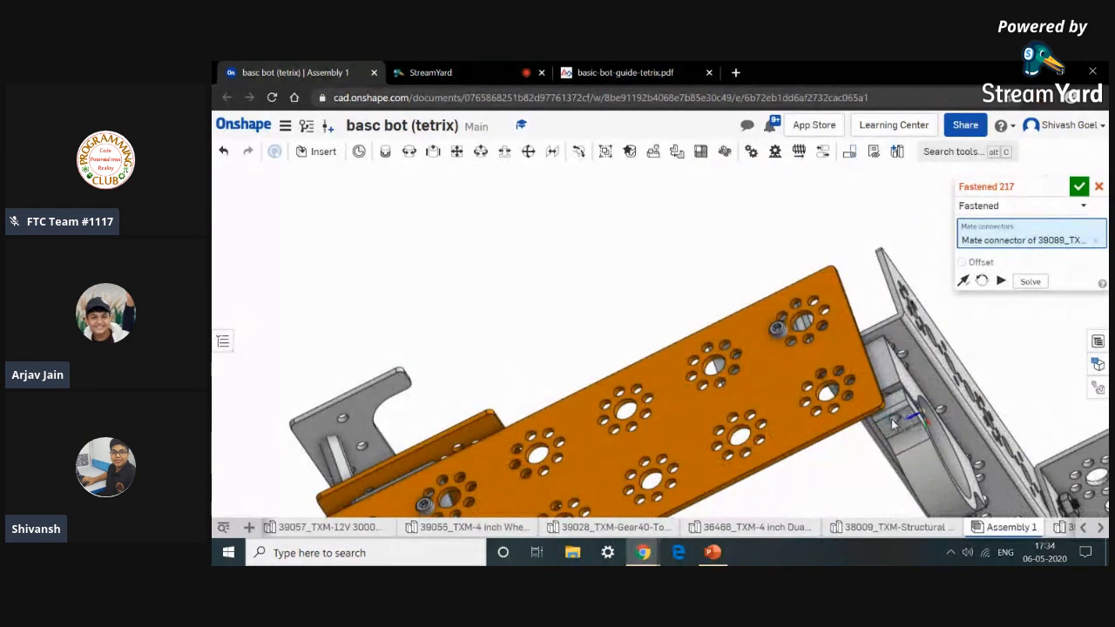
{"action": "scroll", "coordinate": [893, 424], "scroll_direction": "up", "scroll_amount": 8}
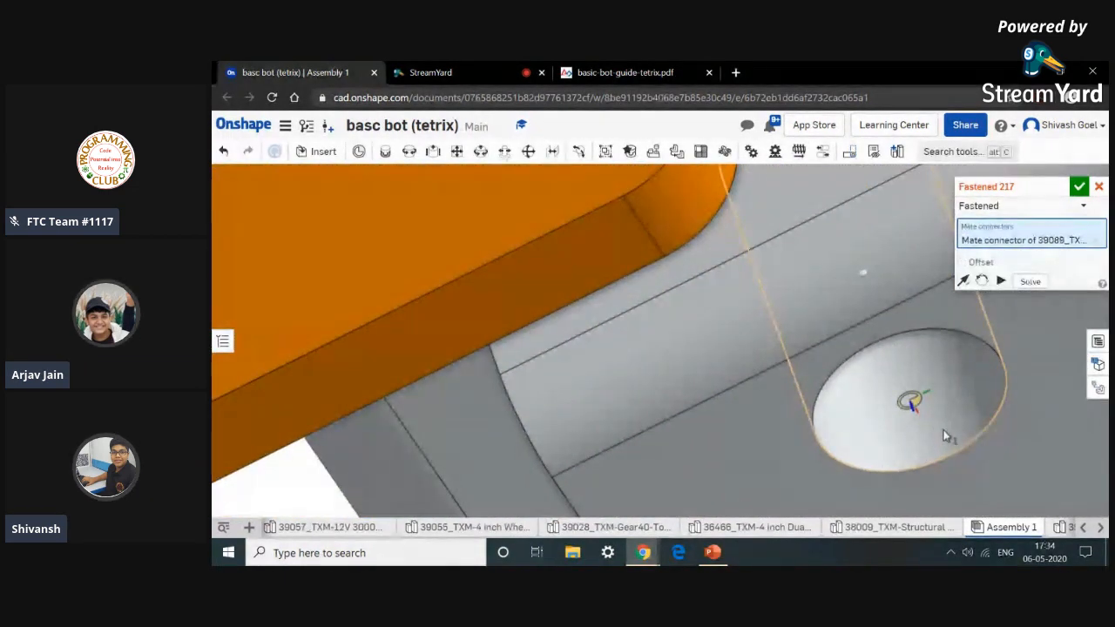
{"action": "left_click", "coordinate": [944, 429]}
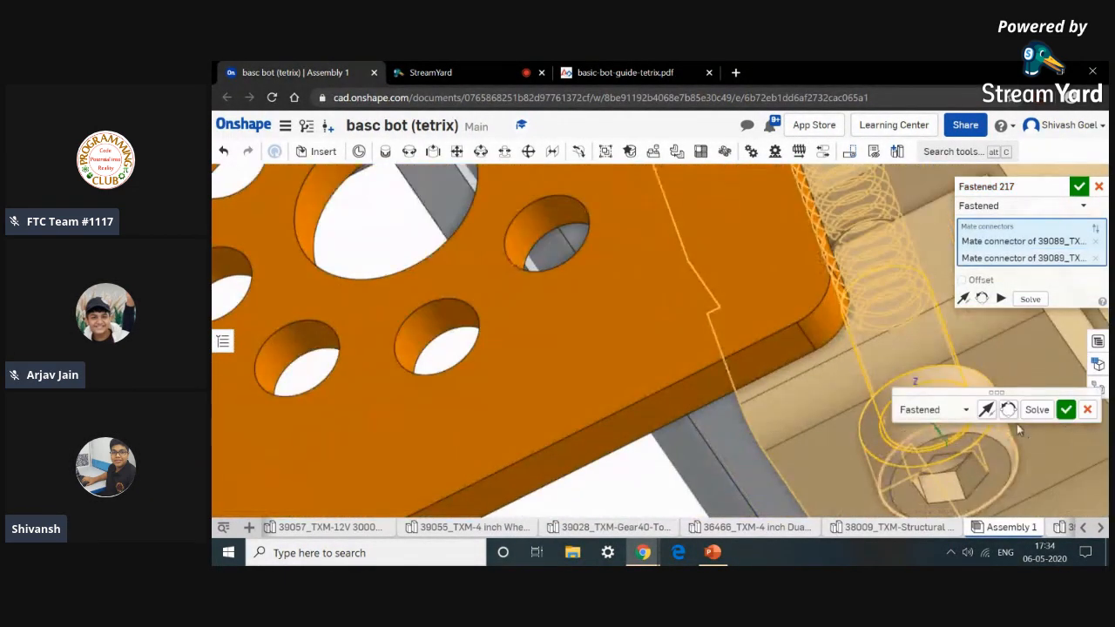
{"action": "left_click", "coordinate": [1070, 411]}
{"action": "scroll", "coordinate": [1069, 409], "scroll_direction": "down", "scroll_amount": 10}
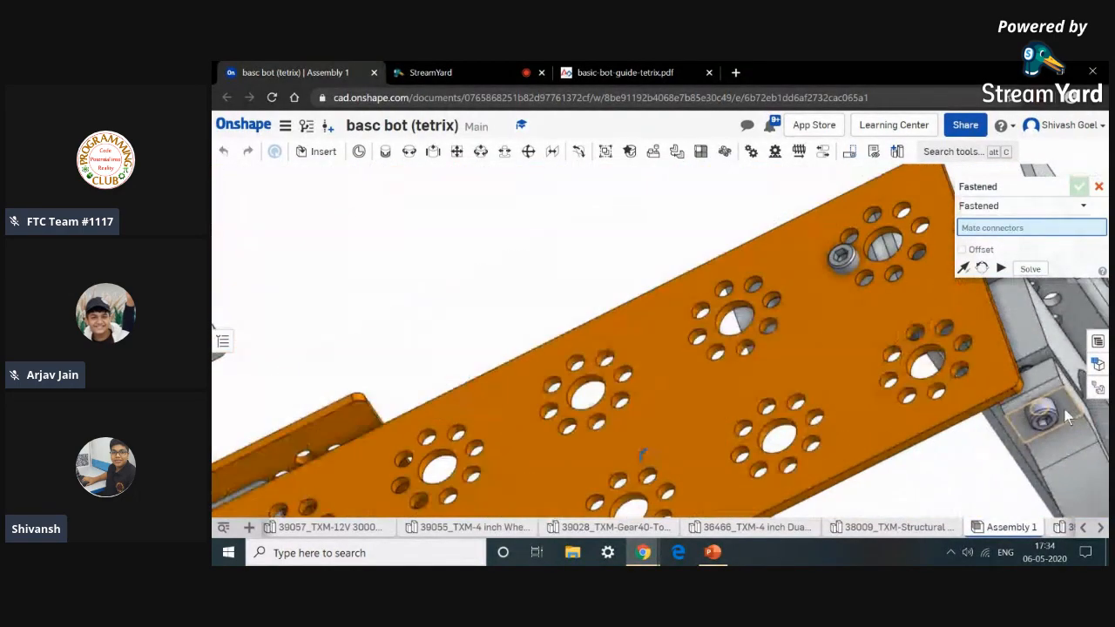
{"action": "middle_click_drag", "start_coordinate": [1003, 471], "coordinate": [753, 215]}
{"action": "scroll", "coordinate": [806, 457], "scroll_direction": "down", "scroll_amount": 10}
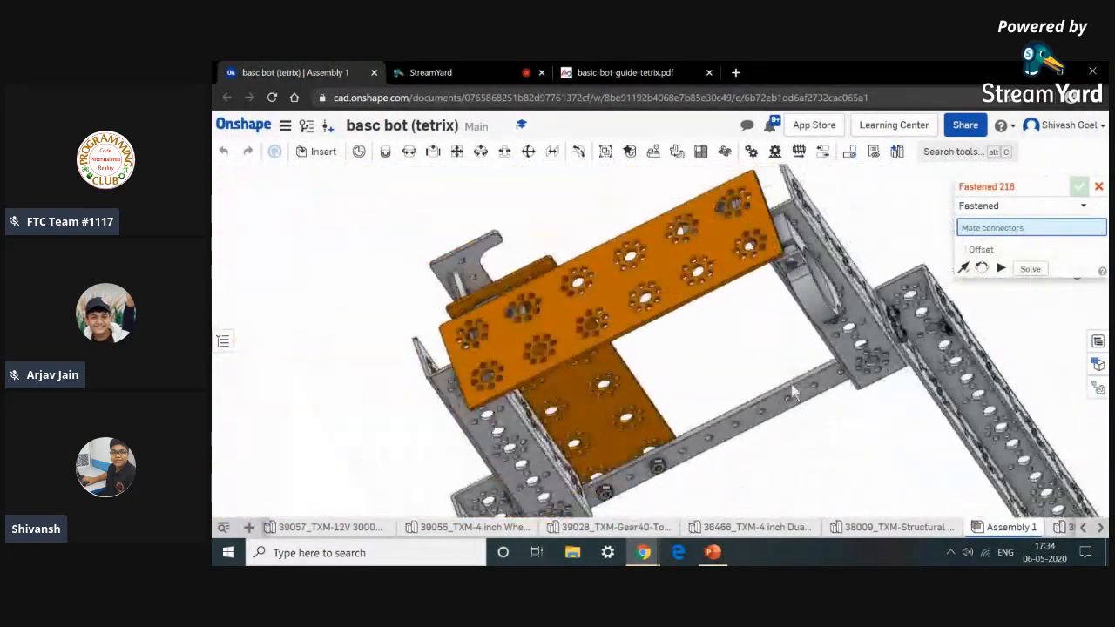
{"action": "middle_click_drag", "start_coordinate": [807, 457], "coordinate": [875, 289]}
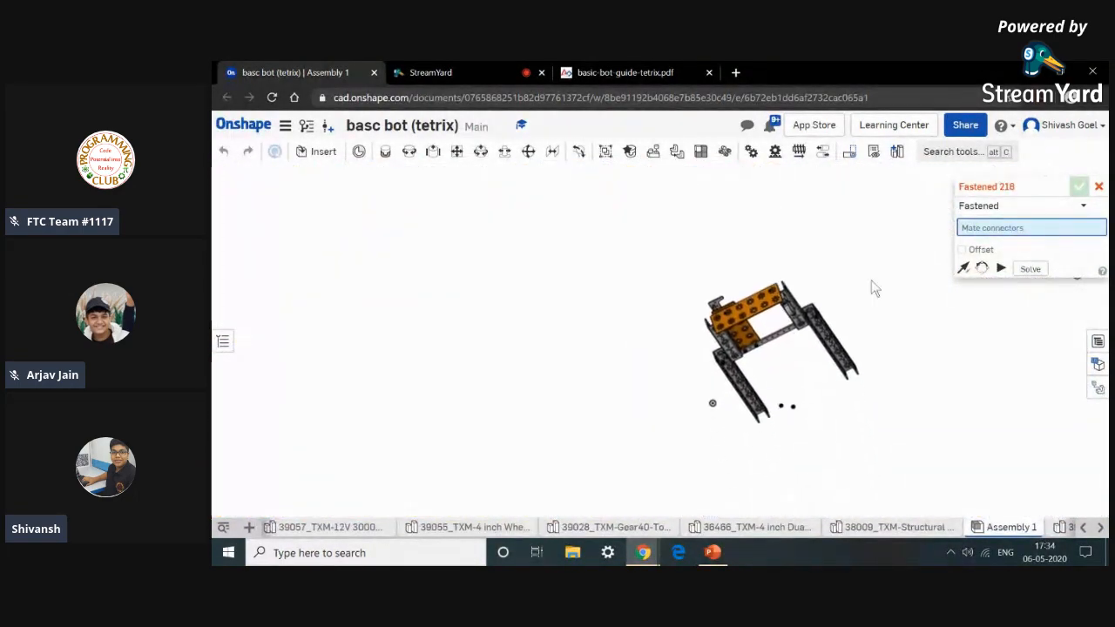
{"action": "left_click", "coordinate": [1096, 186]}
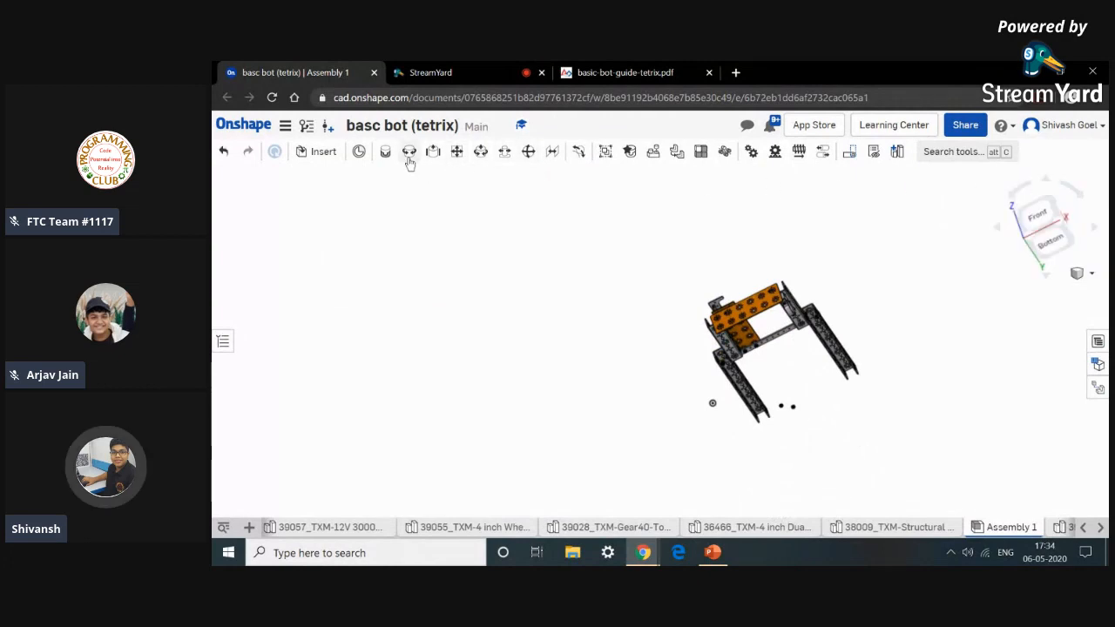
Add a Revolute mate seating a Kep nut on the end of the first long screw, flipping its orientation.
{"action": "scroll", "coordinate": [786, 413], "scroll_direction": "up", "scroll_amount": 10}
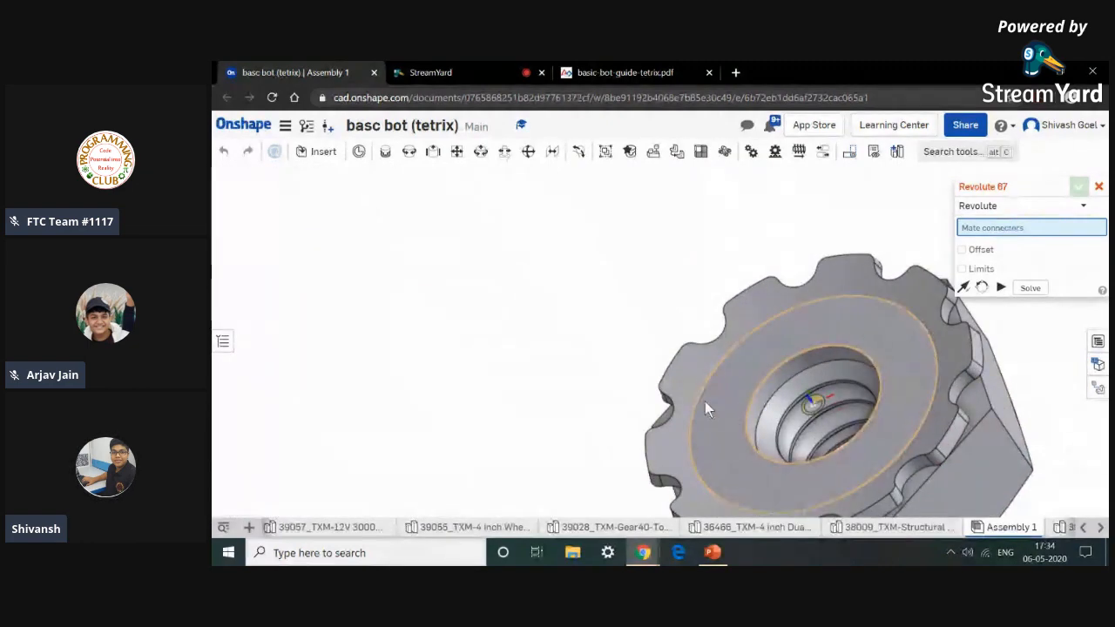
{"action": "left_click", "coordinate": [686, 376]}
{"action": "scroll", "coordinate": [685, 379], "scroll_direction": "down", "scroll_amount": 5}
{"action": "scroll", "coordinate": [686, 381], "scroll_direction": "down", "scroll_amount": 5}
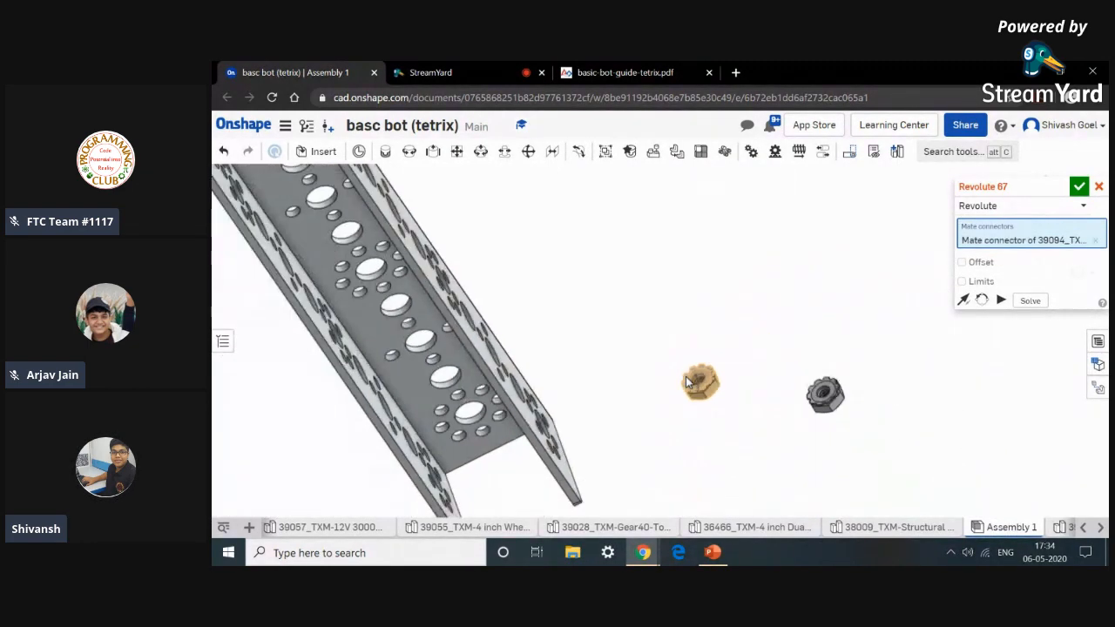
{"action": "right_click_drag", "start_coordinate": [709, 329], "coordinate": [781, 394]}
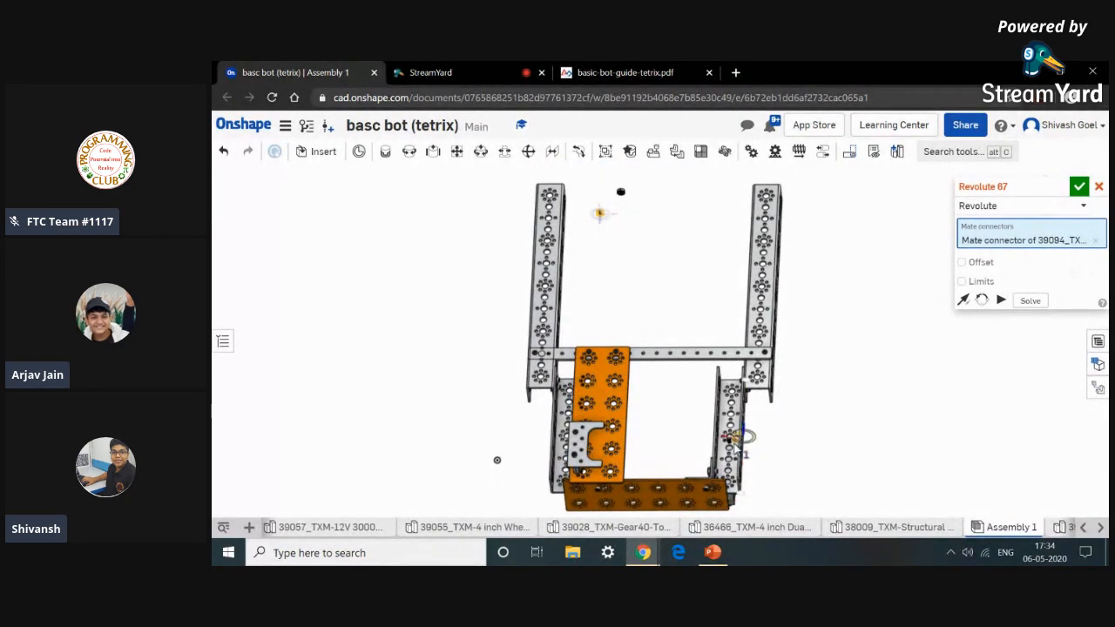
{"action": "scroll", "coordinate": [728, 440], "scroll_direction": "up", "scroll_amount": 10}
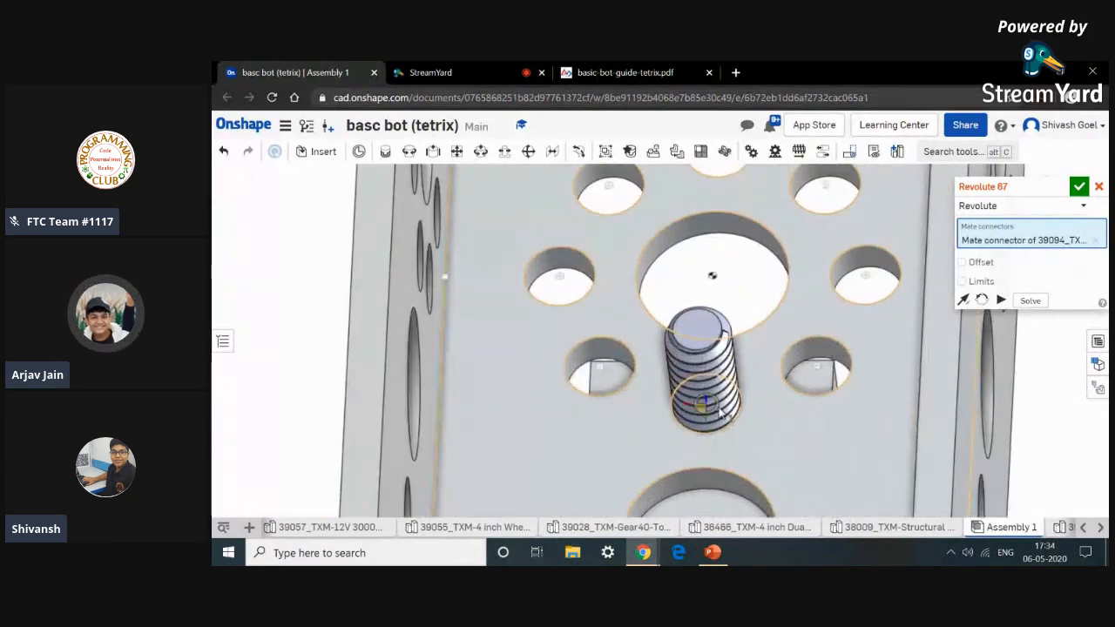
{"action": "scroll", "coordinate": [716, 436], "scroll_direction": "up", "scroll_amount": 4}
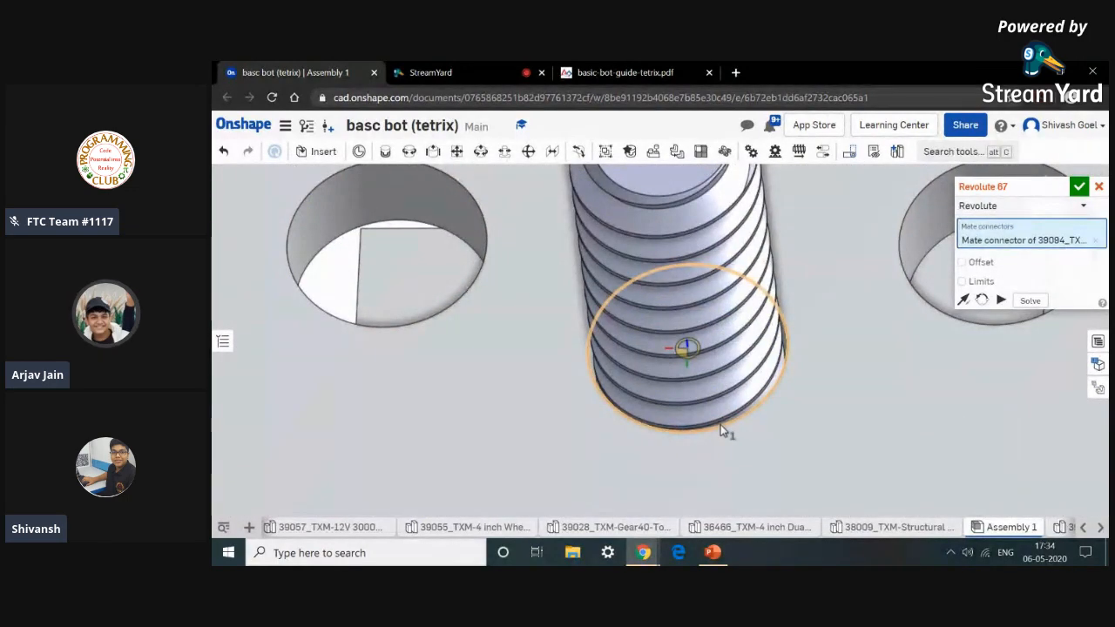
{"action": "left_click", "coordinate": [725, 427]}
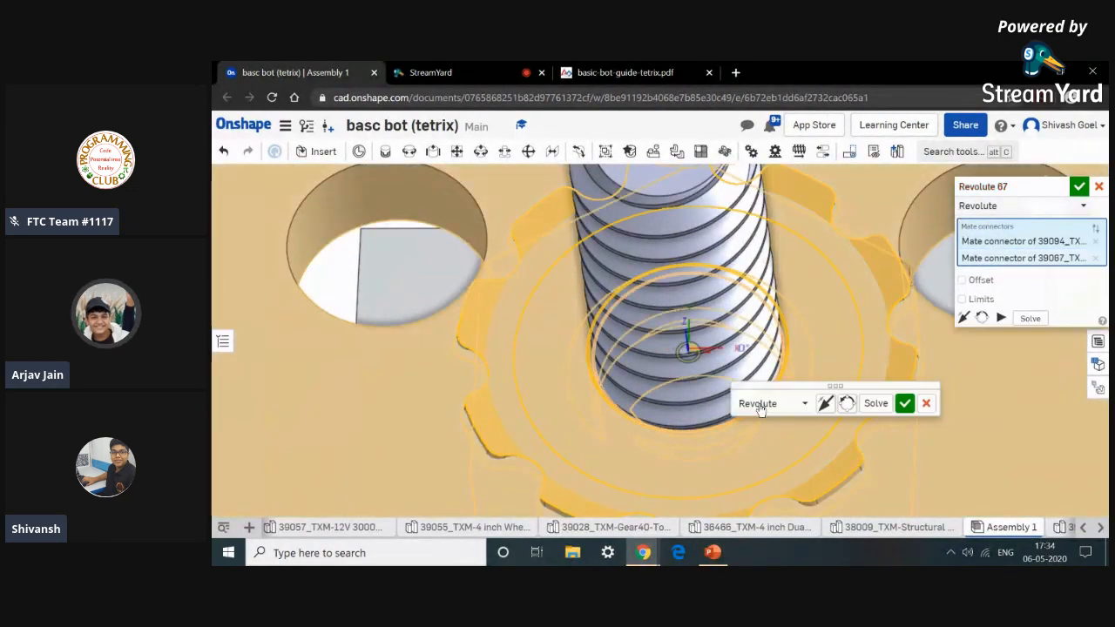
{"action": "left_click", "coordinate": [824, 405]}
{"action": "left_click", "coordinate": [910, 408]}
Add a Revolute mate seating a second Kep nut on the end of the second long screw.
{"action": "scroll", "coordinate": [911, 408], "scroll_direction": "down", "scroll_amount": 8}
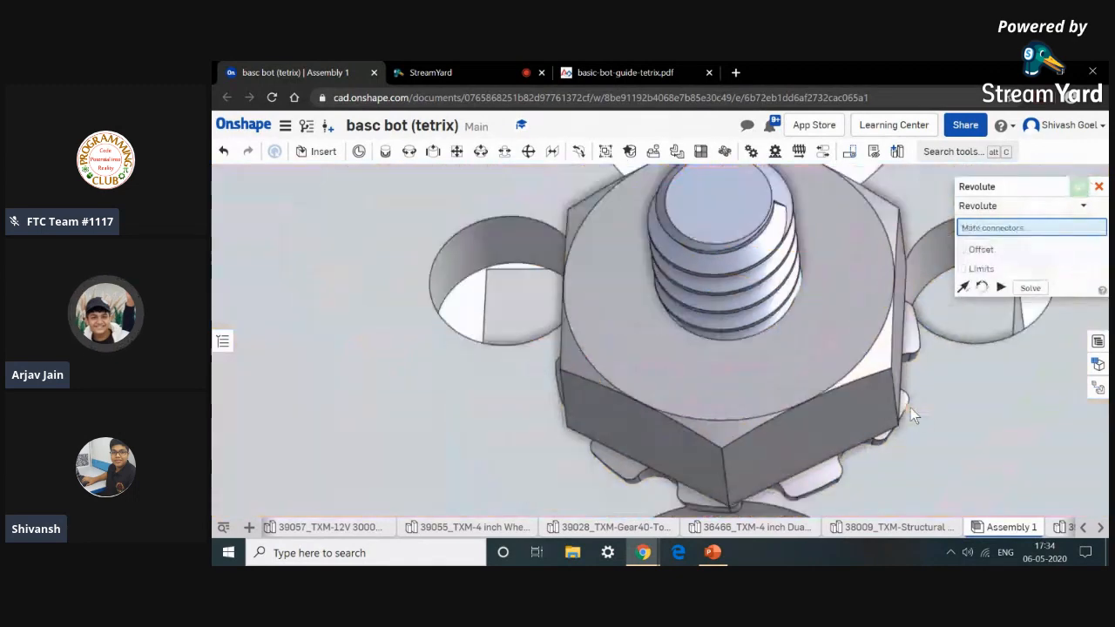
{"action": "middle_click_drag", "start_coordinate": [908, 403], "coordinate": [882, 262]}
{"action": "scroll", "coordinate": [884, 401], "scroll_direction": "down", "scroll_amount": 3}
{"action": "middle_click_drag", "start_coordinate": [884, 402], "coordinate": [835, 294]}
{"action": "right_click_drag", "start_coordinate": [942, 475], "coordinate": [853, 384]}
{"action": "scroll", "coordinate": [854, 383], "scroll_direction": "down", "scroll_amount": 5}
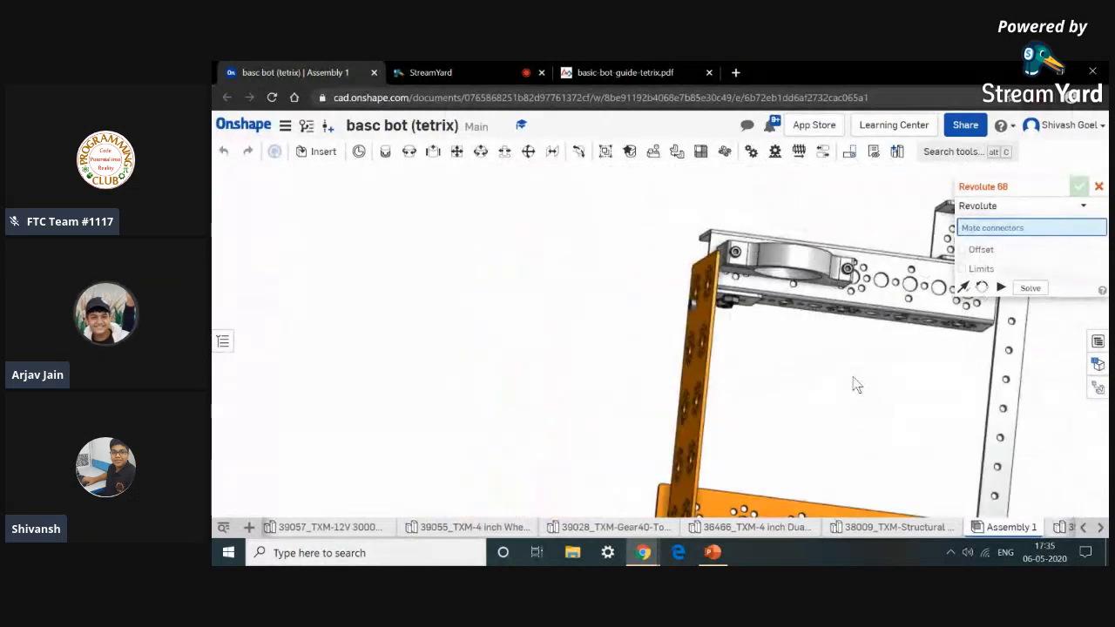
{"action": "scroll", "coordinate": [761, 314], "scroll_direction": "down", "scroll_amount": 3}
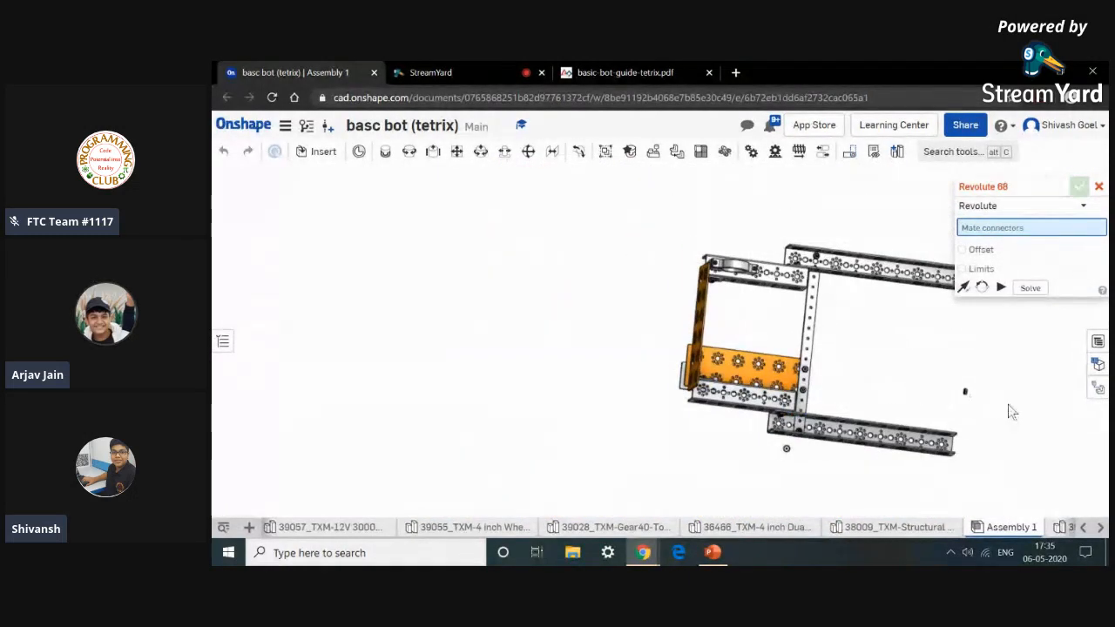
{"action": "scroll", "coordinate": [947, 393], "scroll_direction": "up", "scroll_amount": 3}
{"action": "right_click_drag", "start_coordinate": [948, 393], "coordinate": [918, 373]}
{"action": "scroll", "coordinate": [919, 370], "scroll_direction": "up", "scroll_amount": 8}
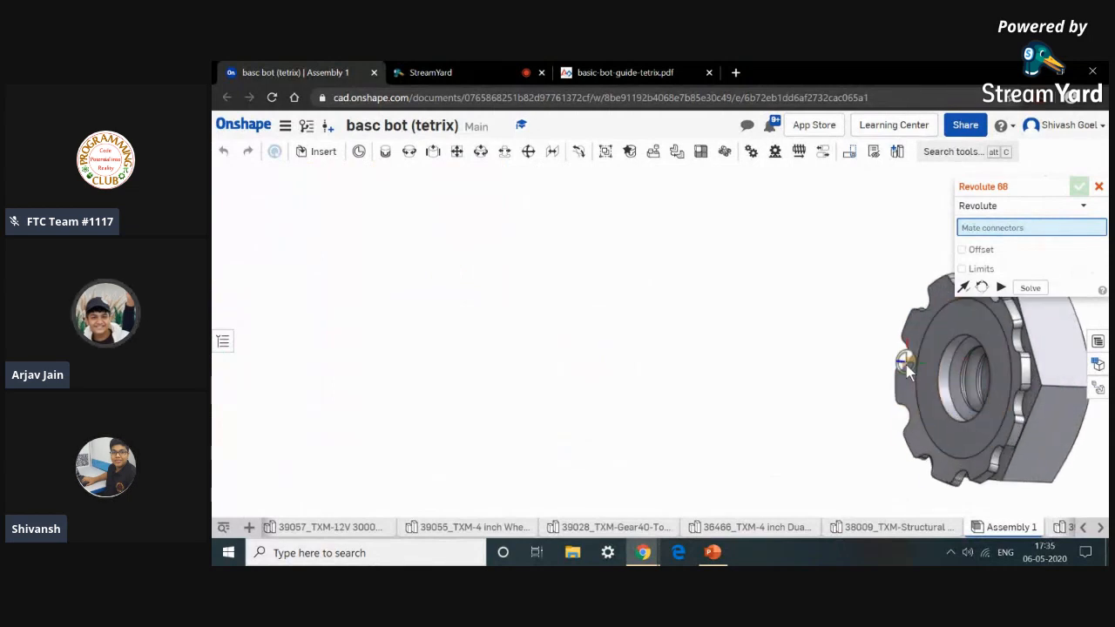
{"action": "scroll", "coordinate": [906, 400], "scroll_direction": "up", "scroll_amount": 3}
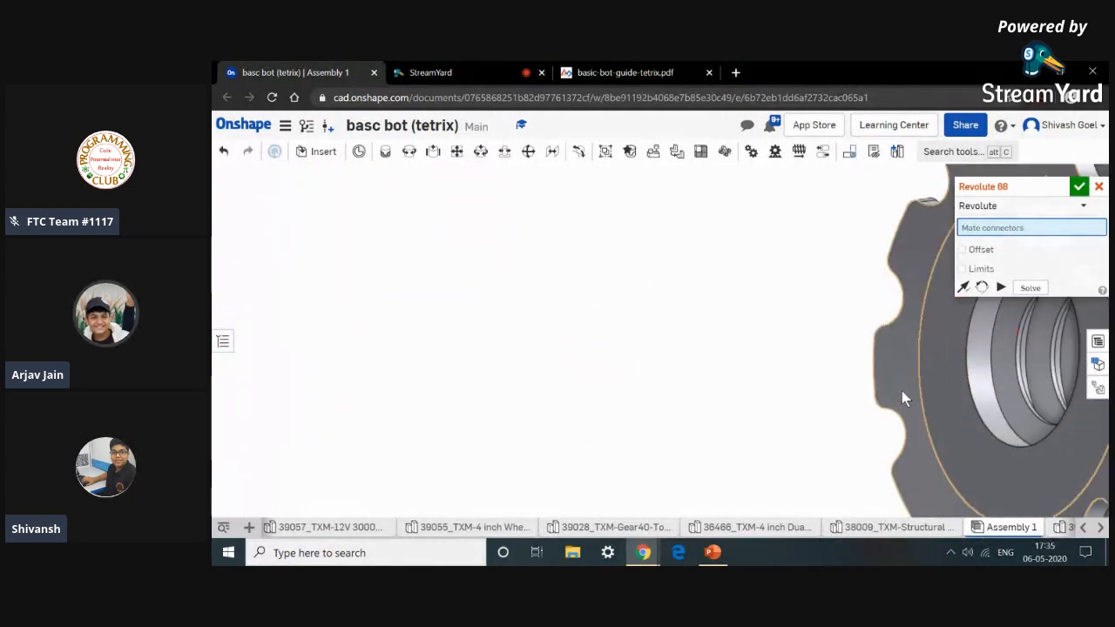
{"action": "left_click", "coordinate": [902, 390]}
{"action": "scroll", "coordinate": [801, 410], "scroll_direction": "down", "scroll_amount": 10}
{"action": "scroll", "coordinate": [645, 387], "scroll_direction": "down", "scroll_amount": 3}
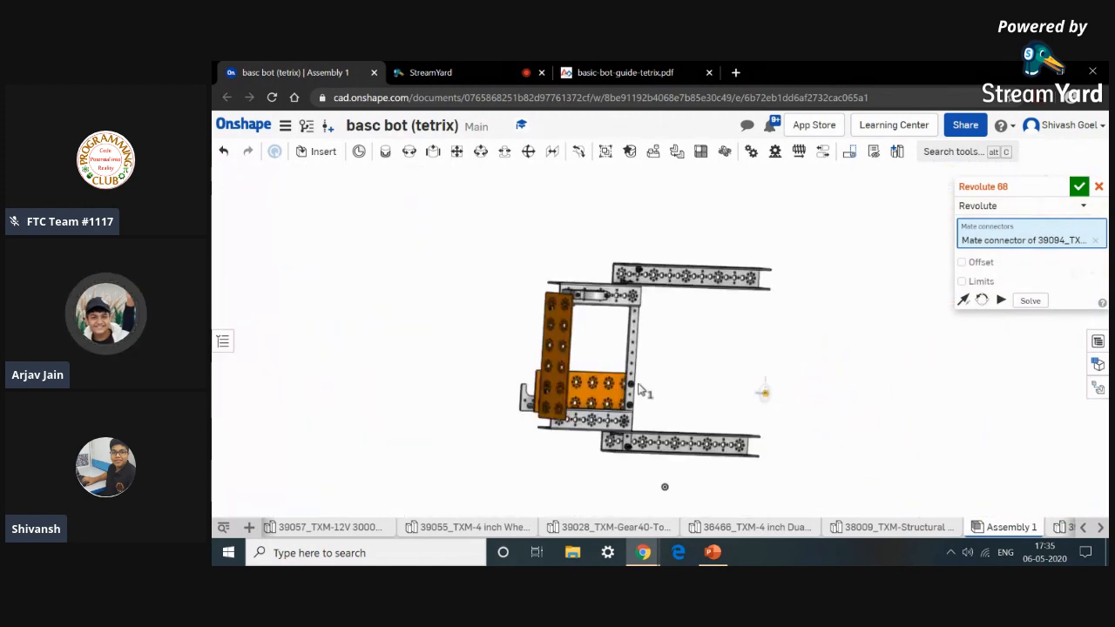
{"action": "scroll", "coordinate": [585, 297], "scroll_direction": "up", "scroll_amount": 10}
{"action": "scroll", "coordinate": [585, 297], "scroll_direction": "up", "scroll_amount": 2}
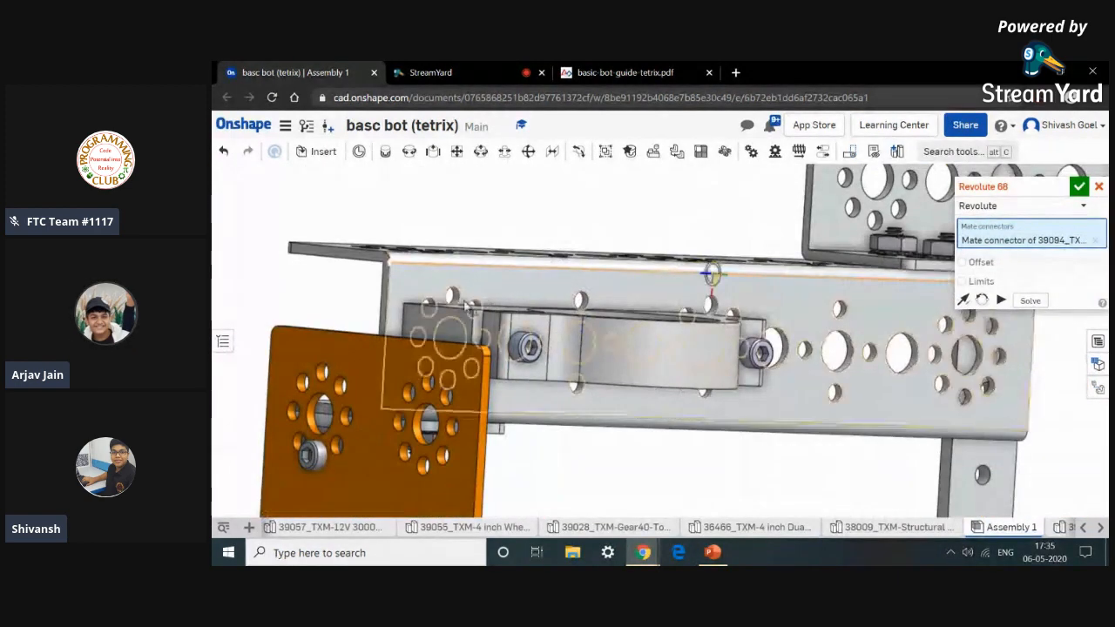
{"action": "right_click_drag", "start_coordinate": [353, 289], "coordinate": [570, 378]}
{"action": "scroll", "coordinate": [1030, 494], "scroll_direction": "up", "scroll_amount": 4}
{"action": "scroll", "coordinate": [1015, 490], "scroll_direction": "up", "scroll_amount": 4}
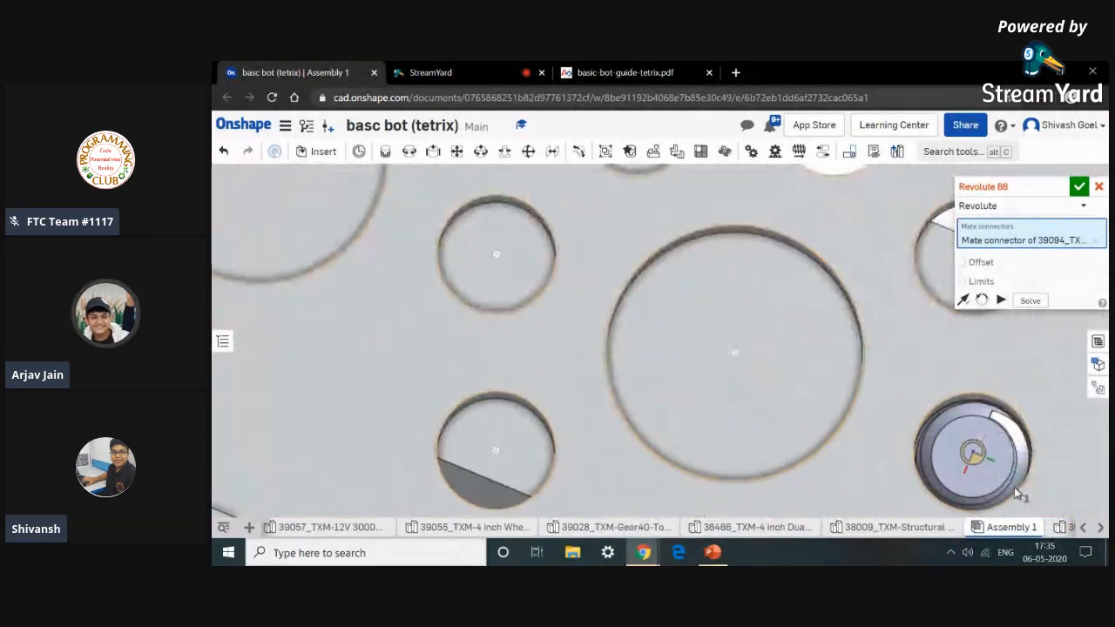
{"action": "scroll", "coordinate": [1016, 493], "scroll_direction": "up", "scroll_amount": 1}
{"action": "left_click", "coordinate": [1016, 494]}
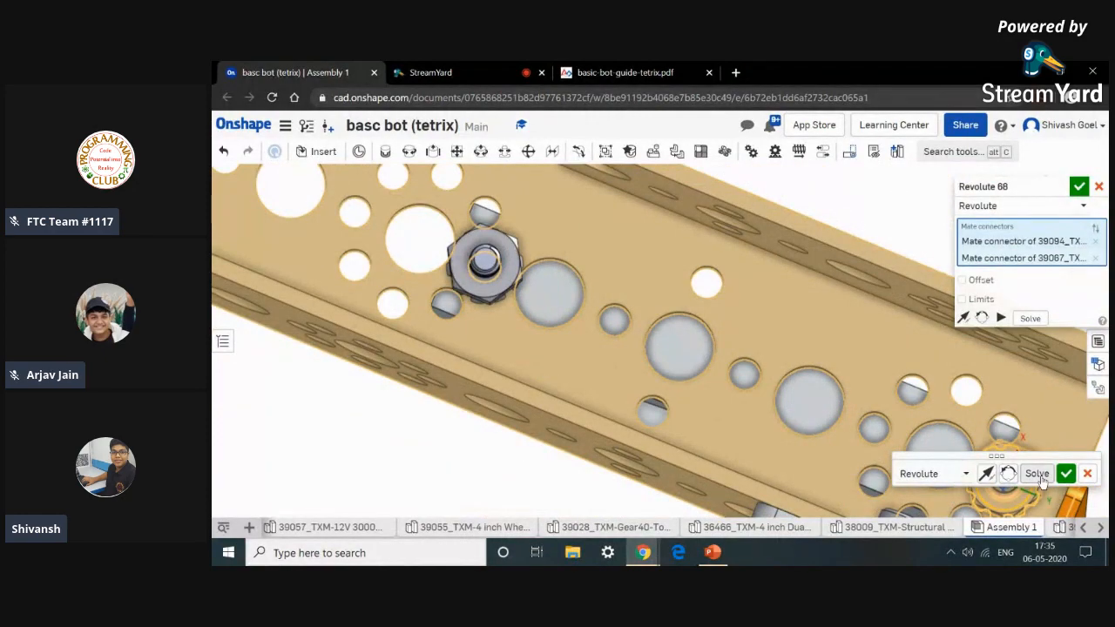
{"action": "left_click", "coordinate": [1064, 473]}
Review the drive wheel motor mount step in the basic bot guide PDF.
{"action": "scroll", "coordinate": [1061, 472], "scroll_direction": "down", "scroll_amount": 5}
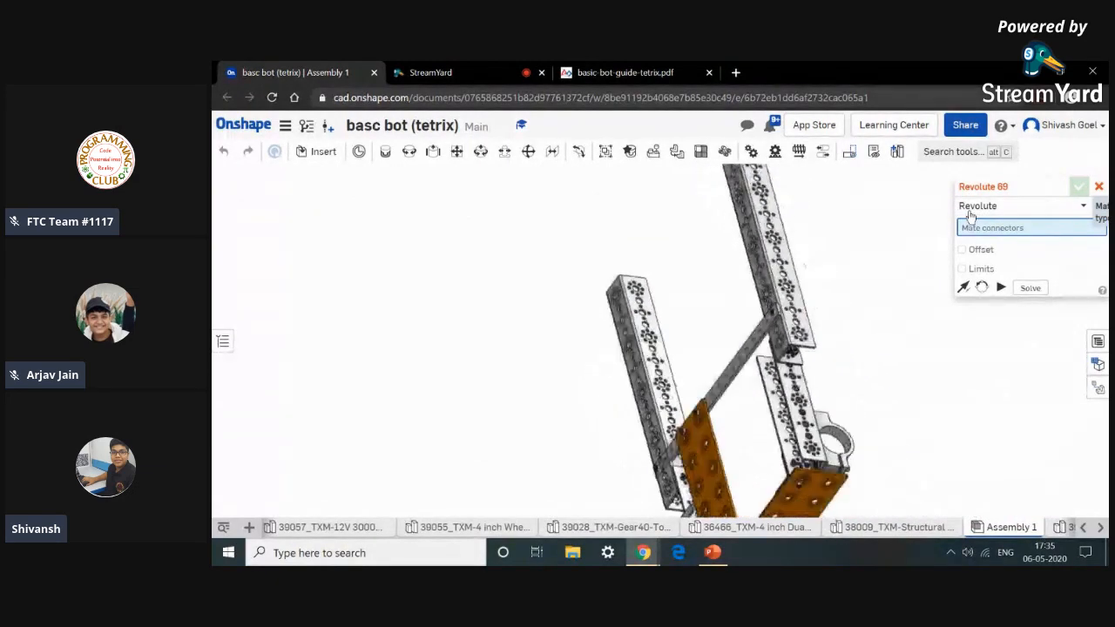
{"action": "scroll", "coordinate": [625, 432], "scroll_direction": "up", "scroll_amount": 8}
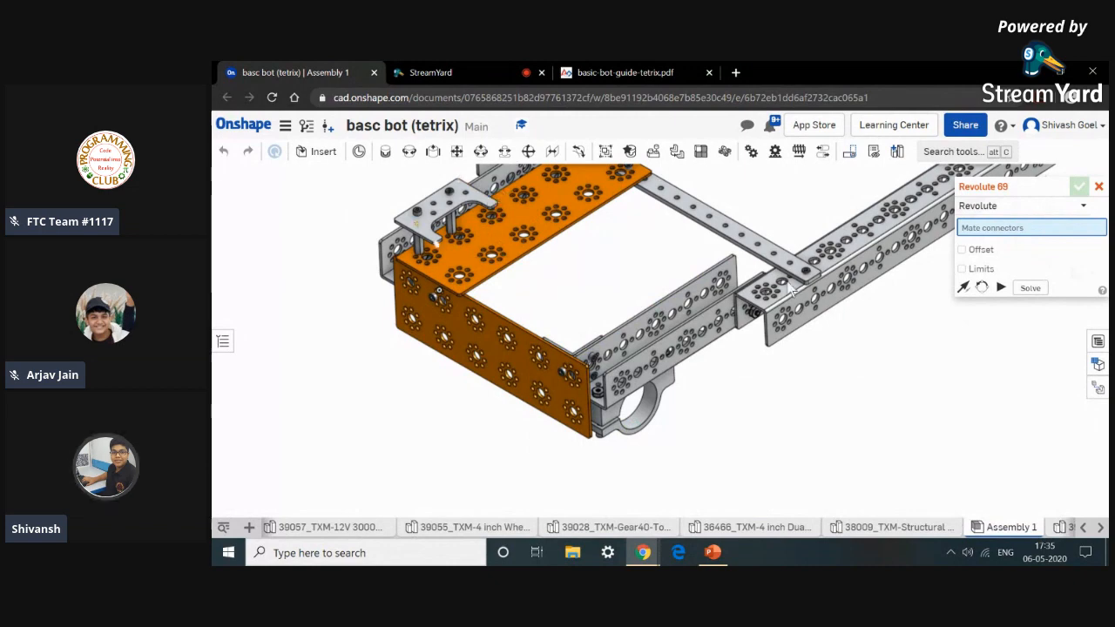
{"action": "left_click", "coordinate": [644, 71]}
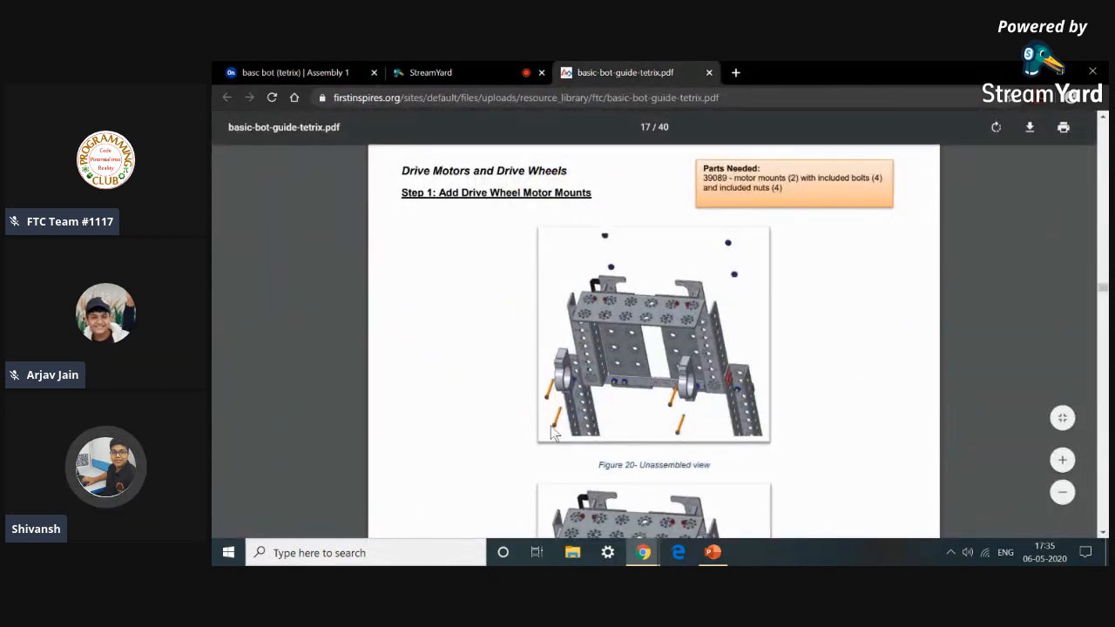
{"action": "scroll", "coordinate": [622, 329], "scroll_direction": "down", "scroll_amount": 1}
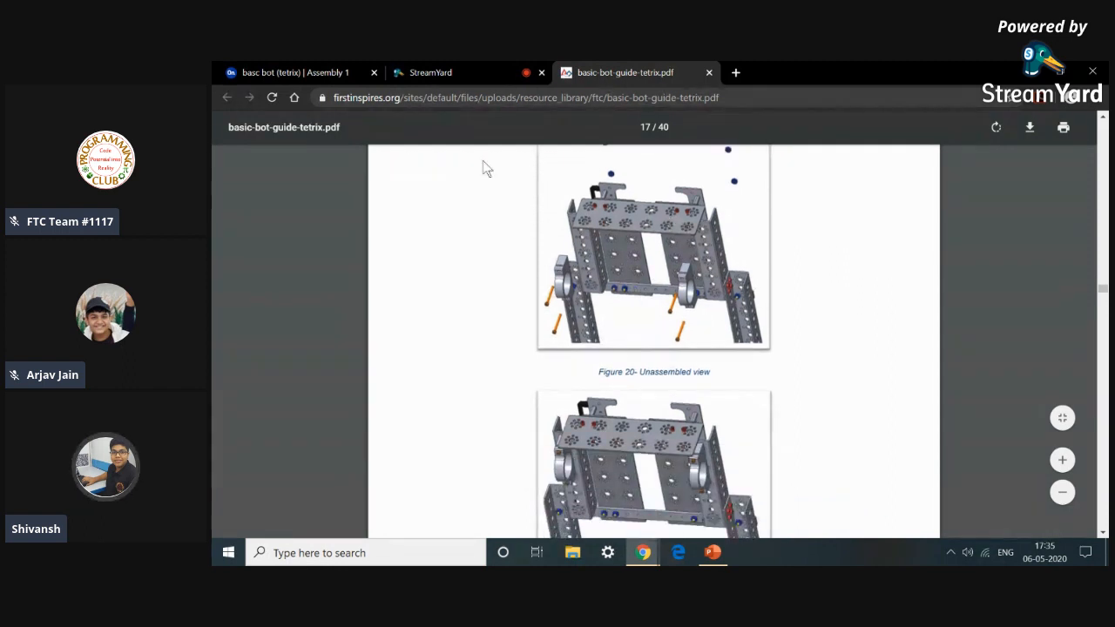
{"action": "left_click", "coordinate": [323, 71]}
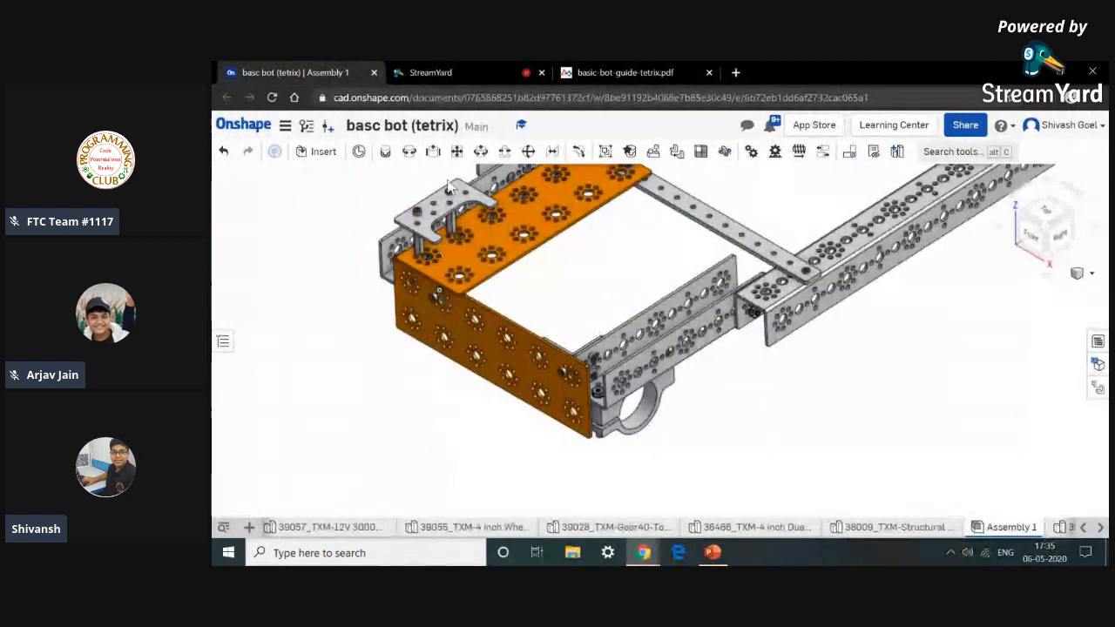
Insert another long screw from the current document's Part Studios into the assembly.
{"action": "left_click", "coordinate": [324, 152]}
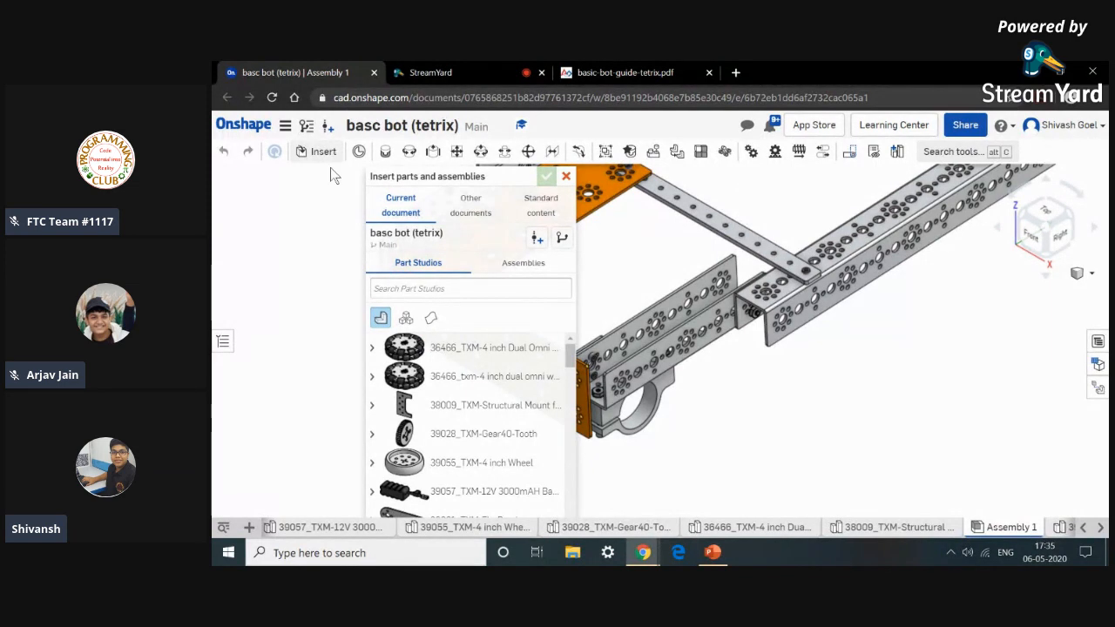
{"action": "scroll", "coordinate": [484, 368], "scroll_direction": "down", "scroll_amount": 10}
{"action": "scroll", "coordinate": [485, 368], "scroll_direction": "down", "scroll_amount": 8}
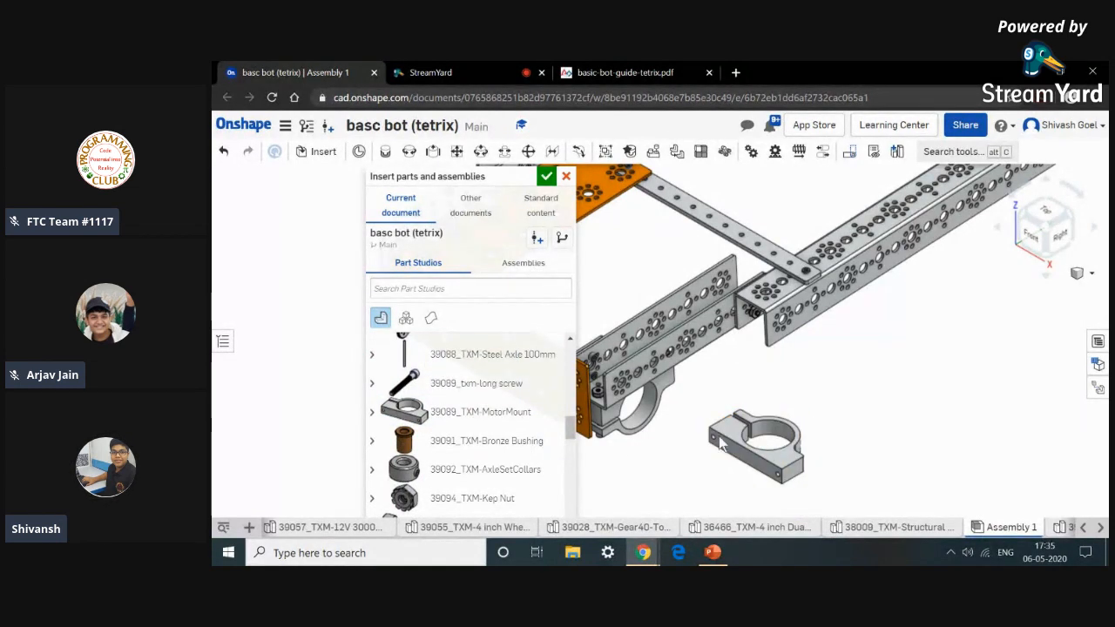
{"action": "left_click", "coordinate": [504, 382]}
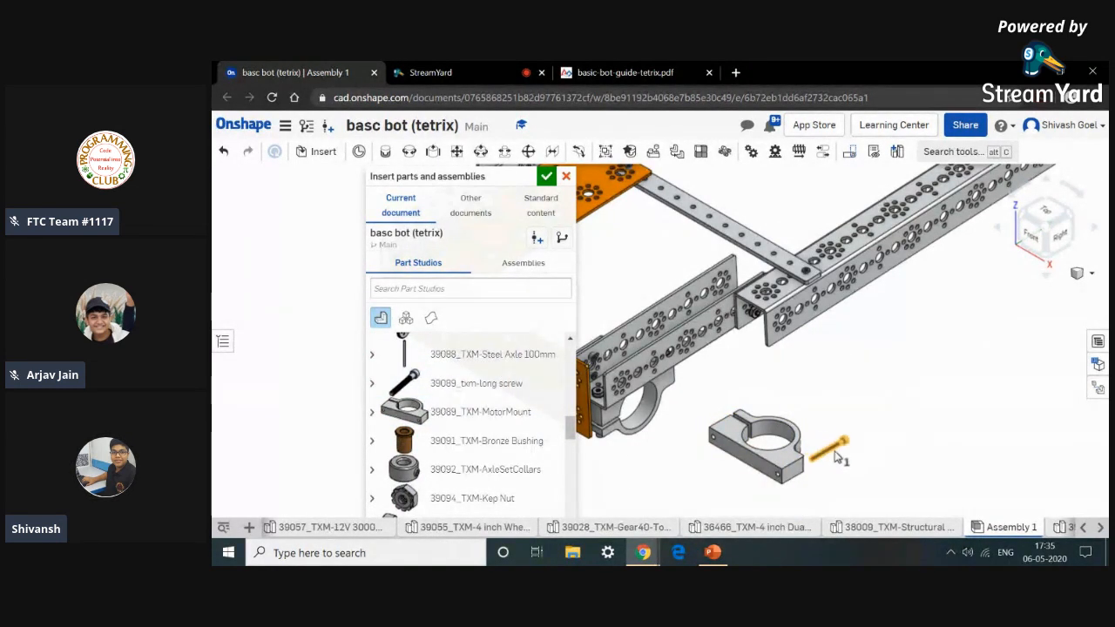
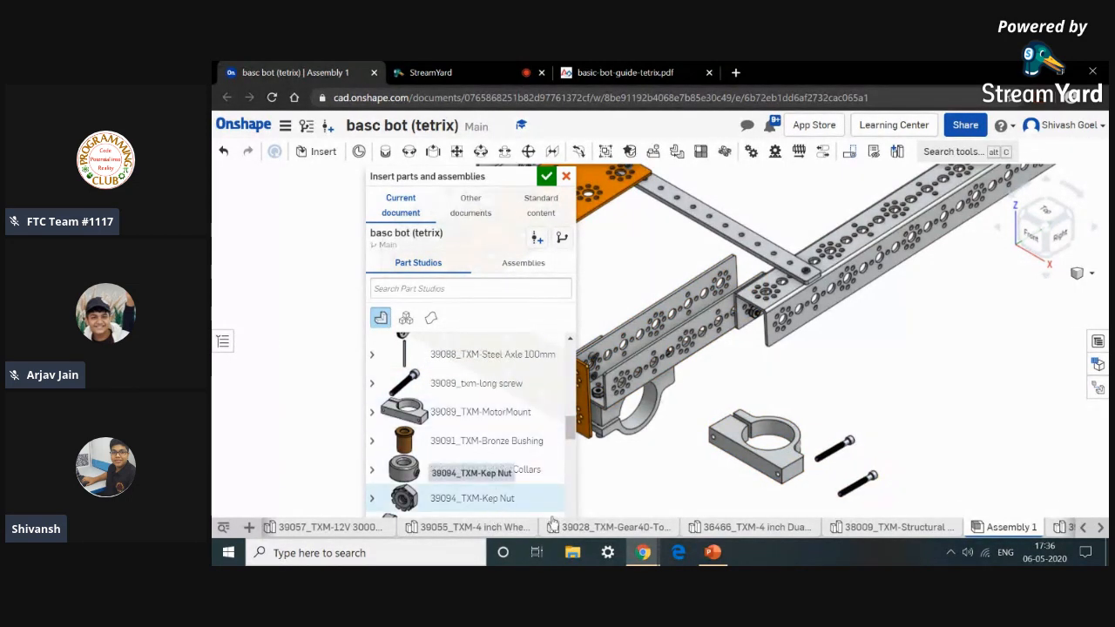
Insert two 39094_TXM-Kep Nut parts into the assembly and close the insert parts dialog.
{"action": "left_click", "coordinate": [883, 430]}
{"action": "left_click", "coordinate": [506, 497]}
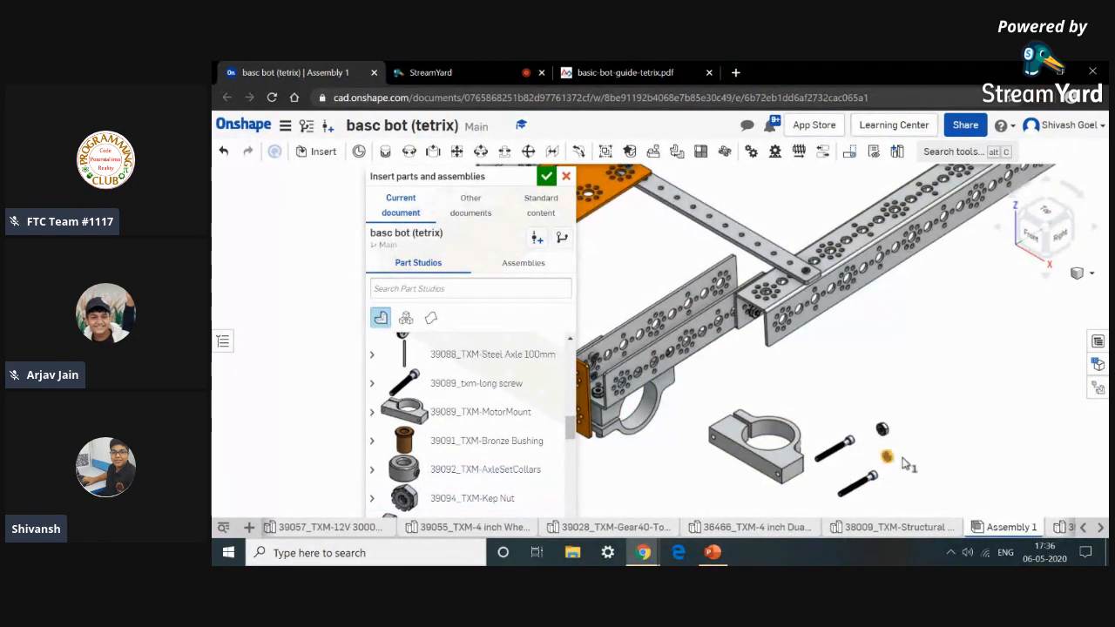
{"action": "left_click", "coordinate": [546, 178]}
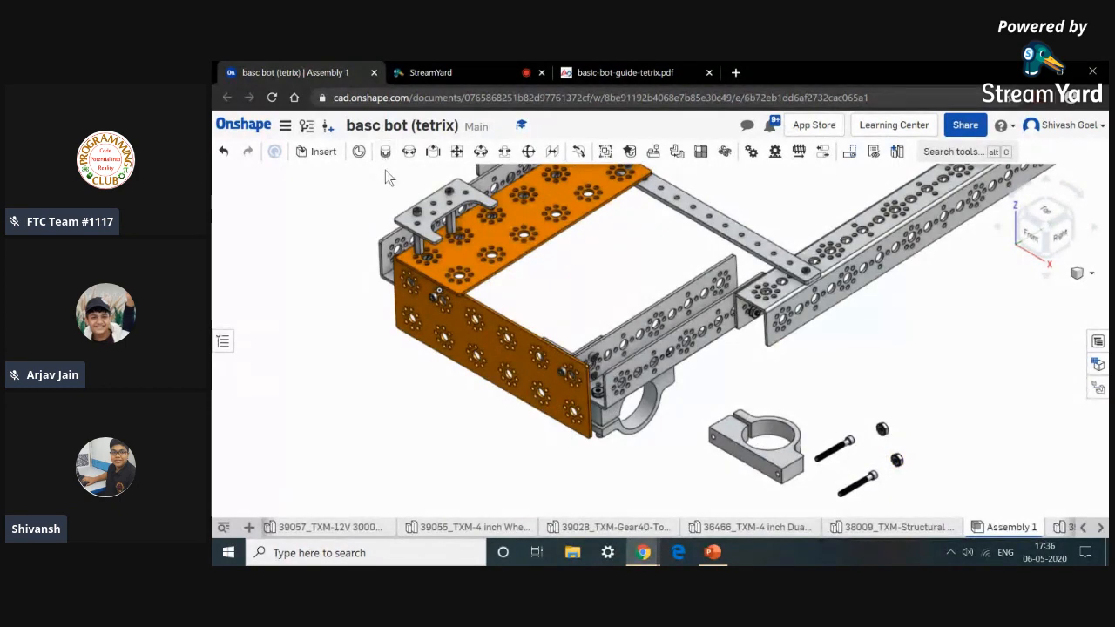
Fasten the motor mount clamp's bolt hole to the matching hole on the frame with a Fastened mate.
{"action": "key", "text": "f"}
{"action": "scroll", "coordinate": [781, 476], "scroll_direction": "up", "scroll_amount": 10}
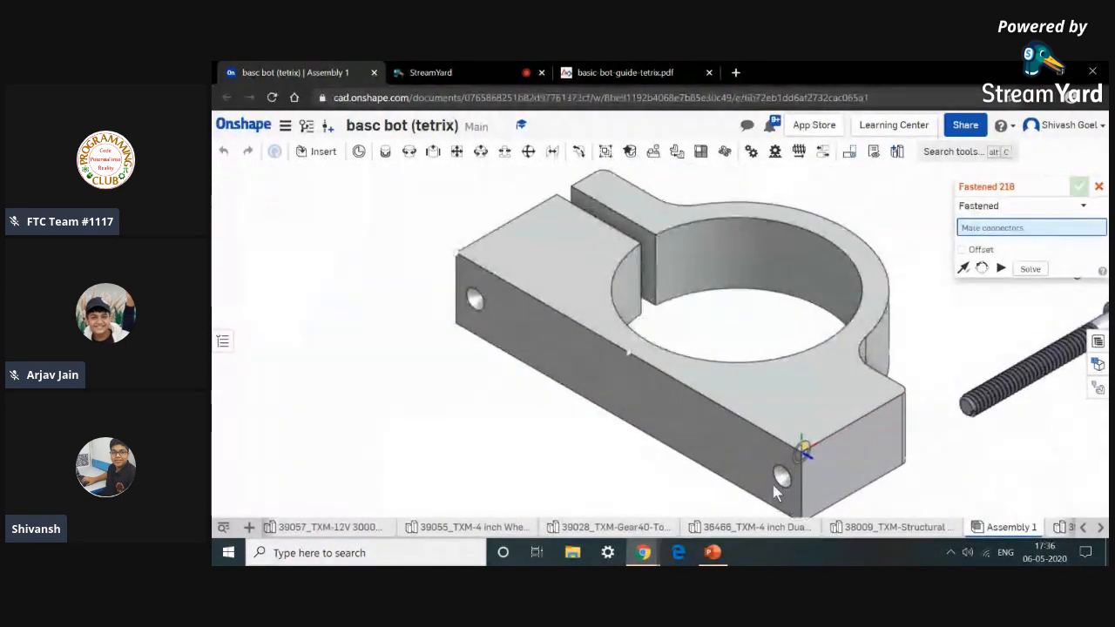
{"action": "scroll", "coordinate": [779, 476], "scroll_direction": "up", "scroll_amount": 4}
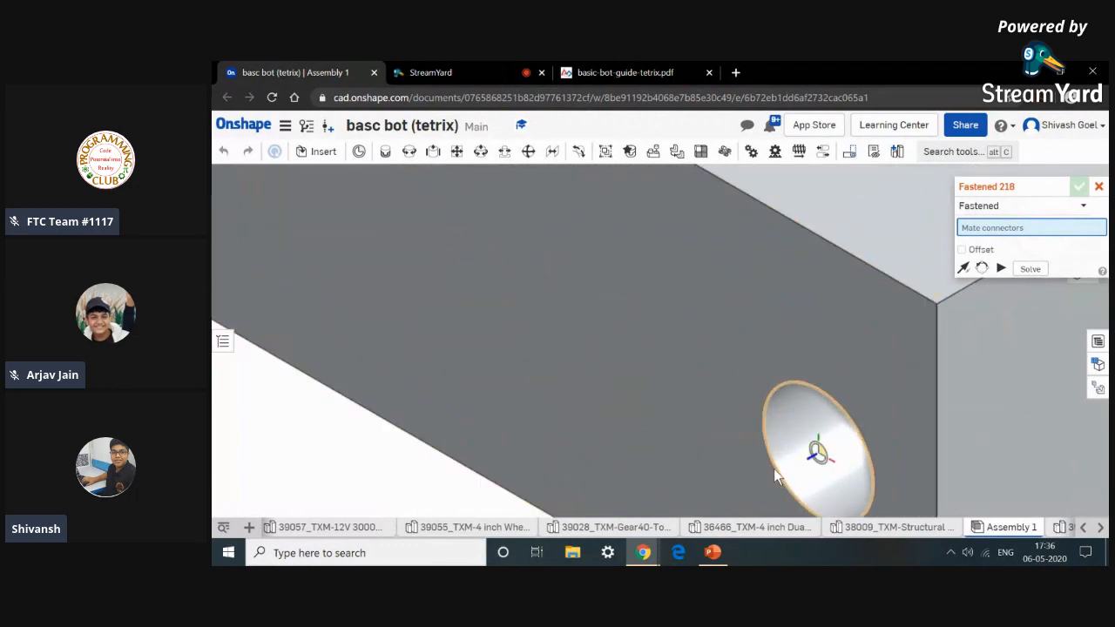
{"action": "left_click", "coordinate": [778, 475]}
{"action": "scroll", "coordinate": [776, 469], "scroll_direction": "down", "scroll_amount": 10}
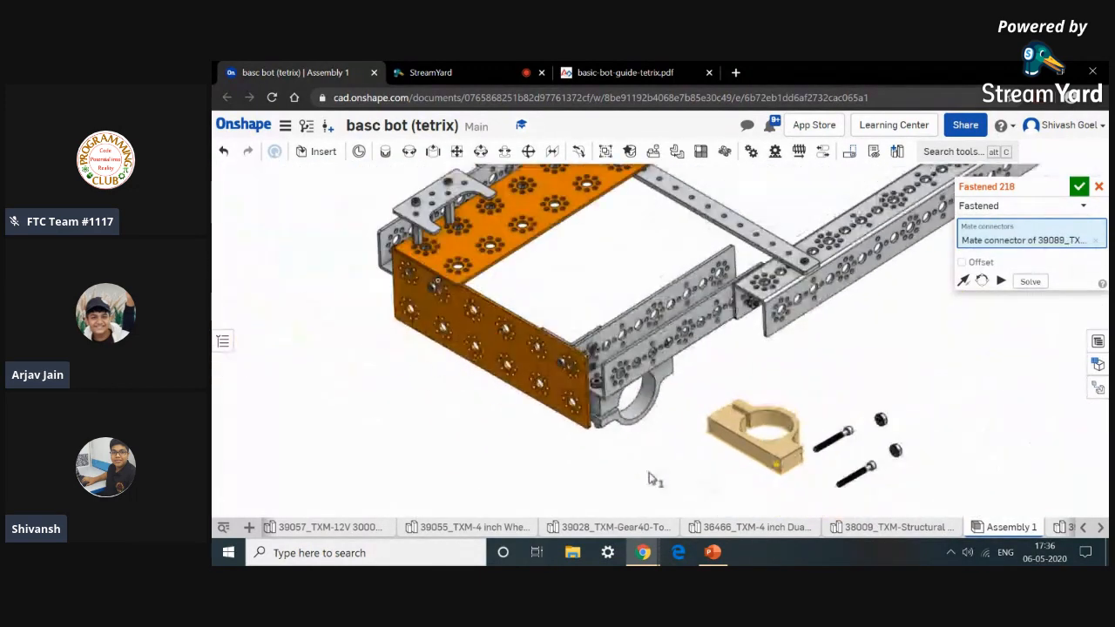
{"action": "right_click_drag", "start_coordinate": [574, 477], "coordinate": [662, 440]}
{"action": "scroll", "coordinate": [546, 248], "scroll_direction": "up", "scroll_amount": 3}
{"action": "scroll", "coordinate": [546, 248], "scroll_direction": "up", "scroll_amount": 10}
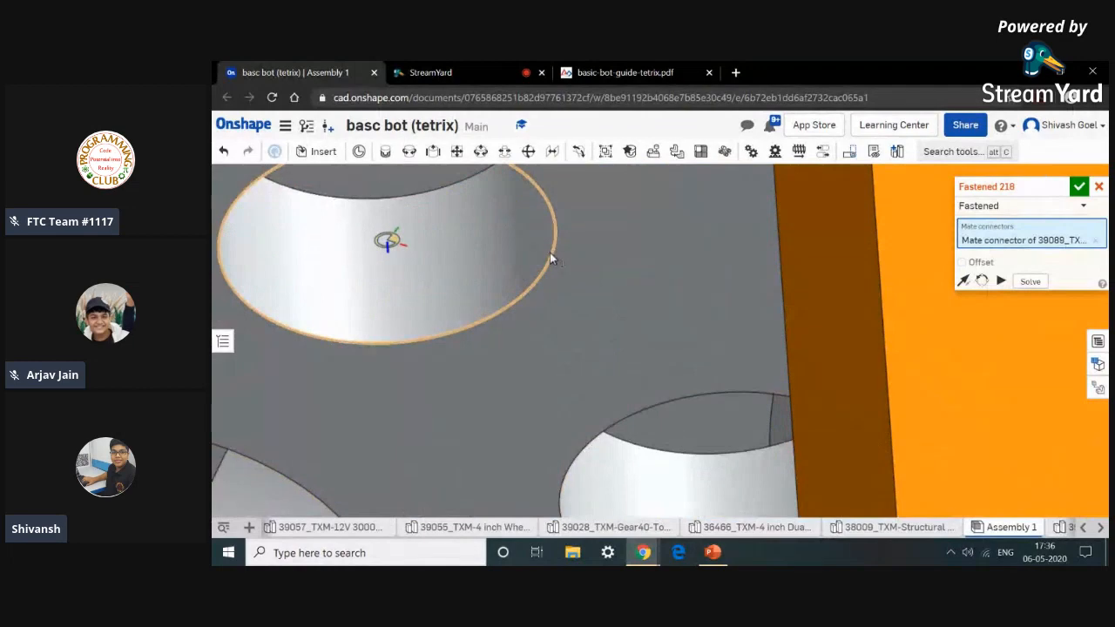
{"action": "scroll", "coordinate": [551, 259], "scroll_direction": "down", "scroll_amount": 5}
{"action": "left_click", "coordinate": [551, 258]}
{"action": "scroll", "coordinate": [551, 259], "scroll_direction": "down", "scroll_amount": 3}
{"action": "scroll", "coordinate": [552, 258], "scroll_direction": "down", "scroll_amount": 3}
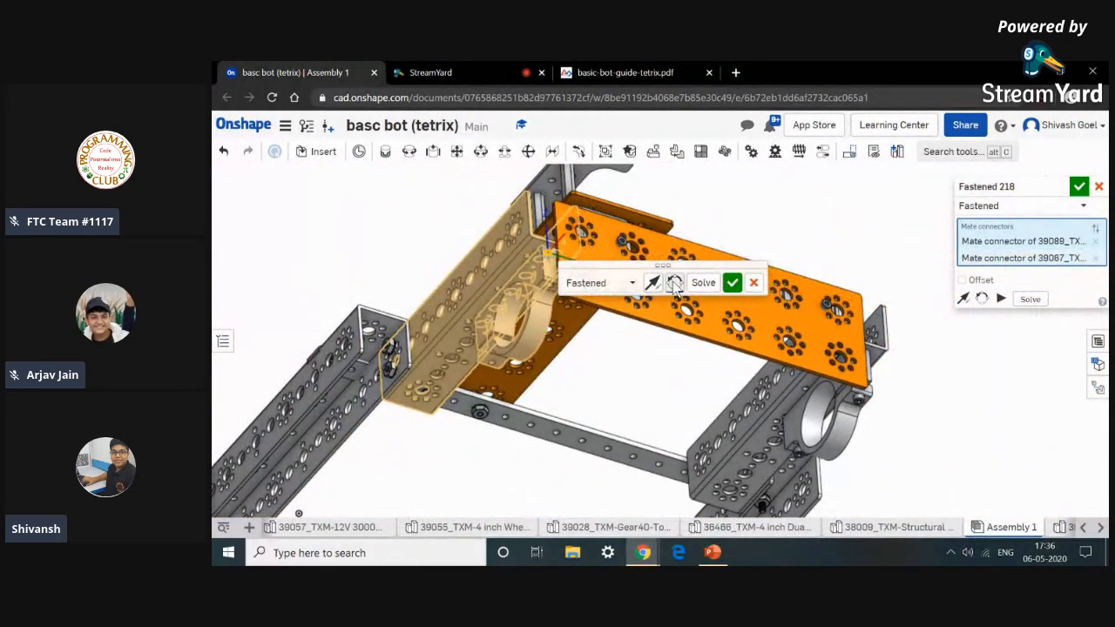
{"action": "left_click", "coordinate": [732, 282]}
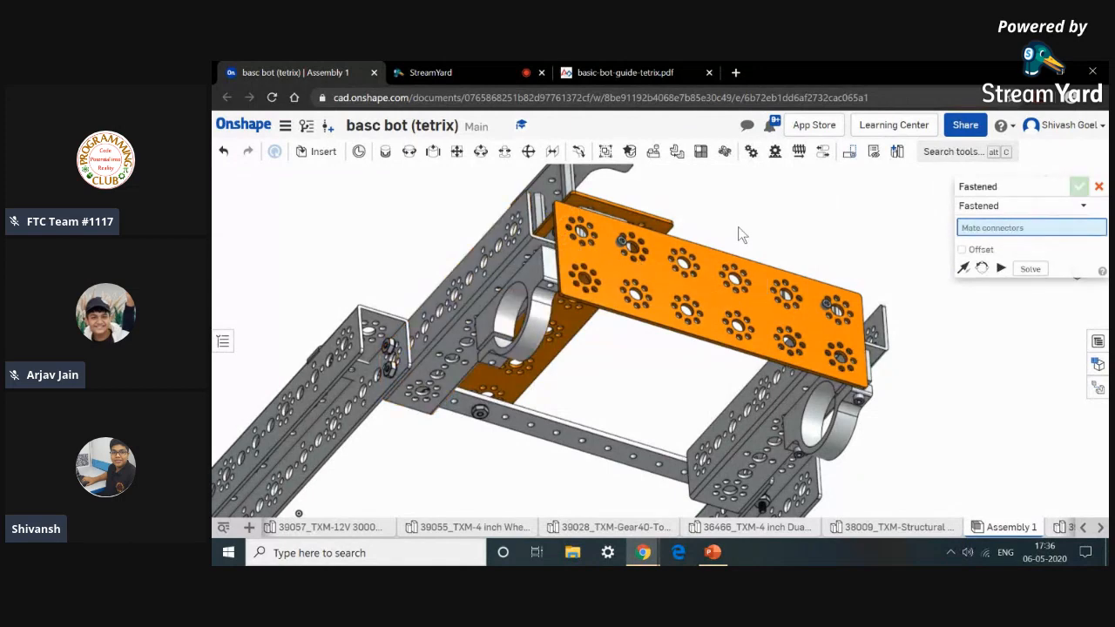
Fasten a long screw's head to the bolt hole on the clamp's underside.
{"action": "scroll", "coordinate": [776, 240], "scroll_direction": "down", "scroll_amount": 4}
{"action": "middle_click_drag", "start_coordinate": [775, 240], "coordinate": [686, 204]}
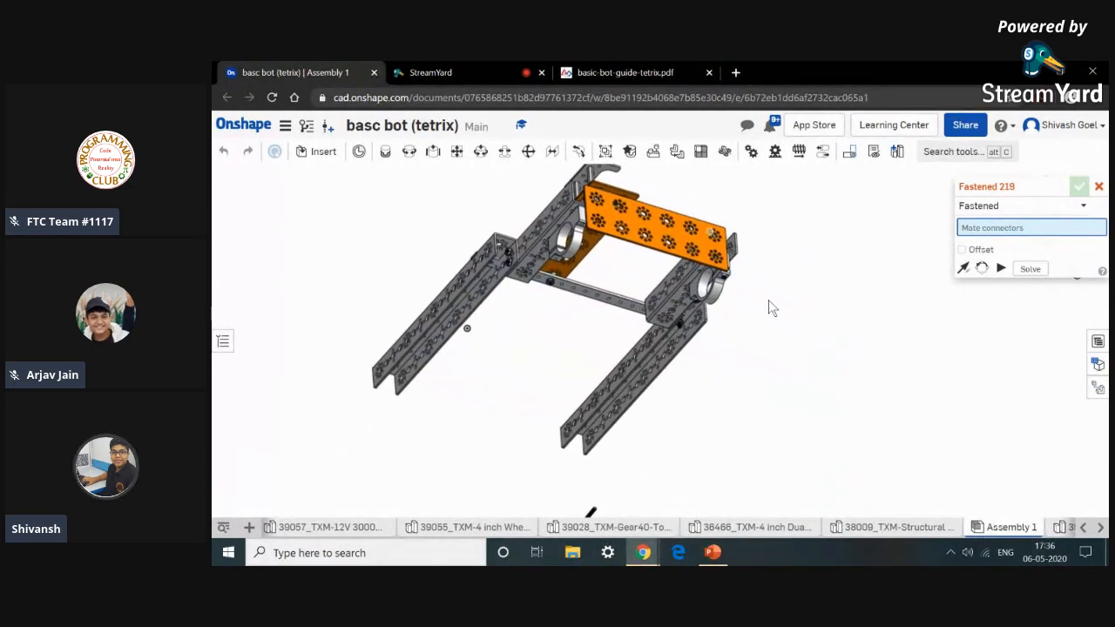
{"action": "scroll", "coordinate": [725, 408], "scroll_direction": "down", "scroll_amount": 3}
{"action": "scroll", "coordinate": [644, 434], "scroll_direction": "up", "scroll_amount": 5}
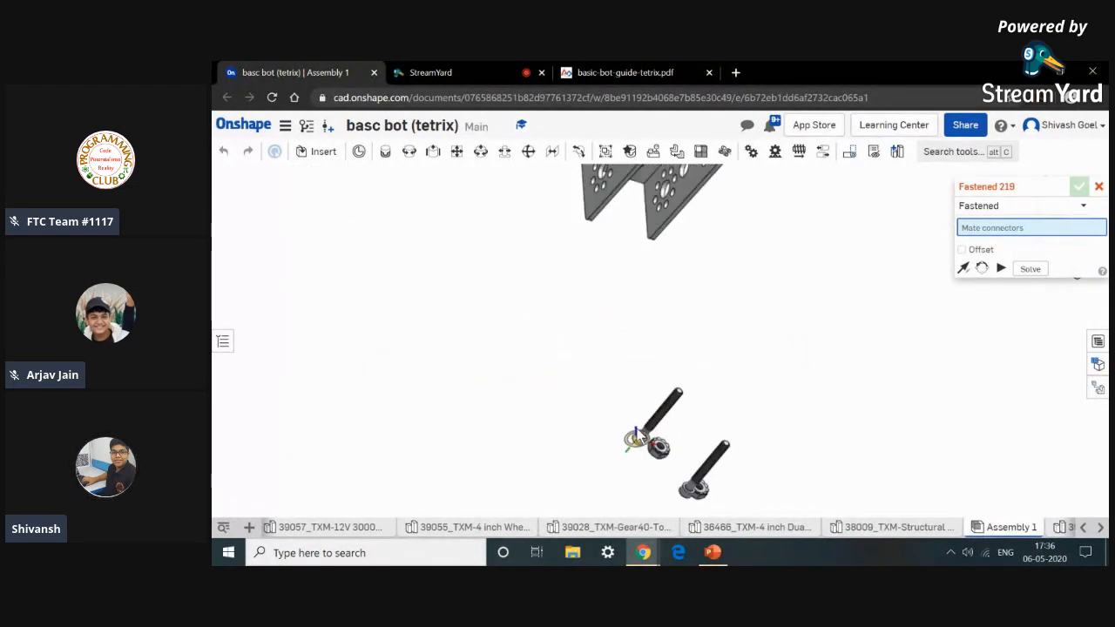
{"action": "scroll", "coordinate": [603, 448], "scroll_direction": "up", "scroll_amount": 10}
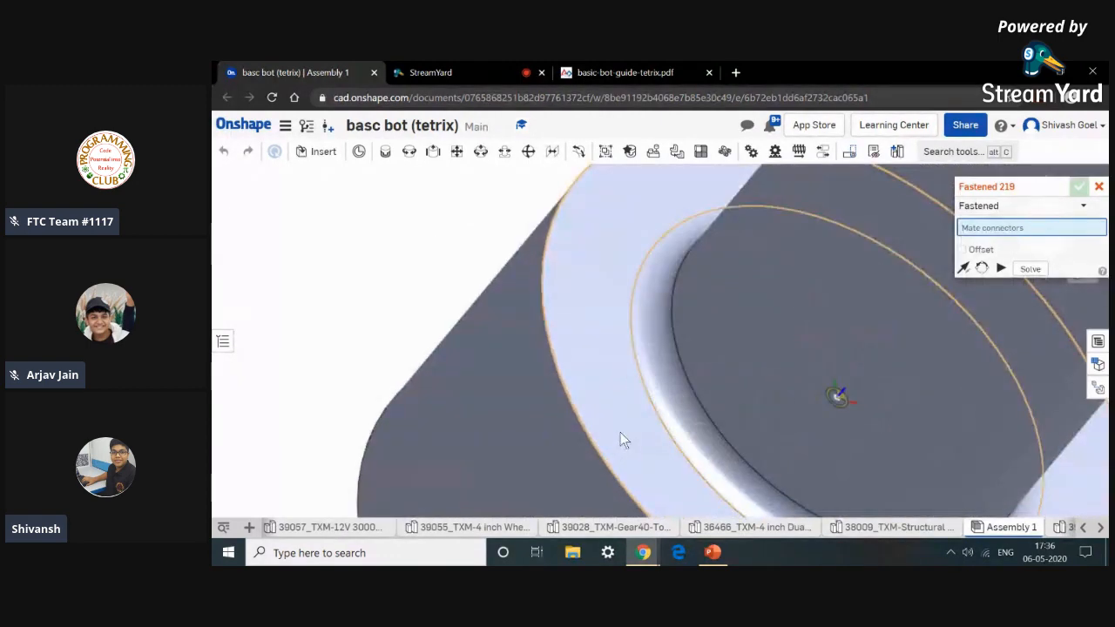
{"action": "scroll", "coordinate": [612, 440], "scroll_direction": "down", "scroll_amount": 15}
{"action": "left_click", "coordinate": [610, 440]}
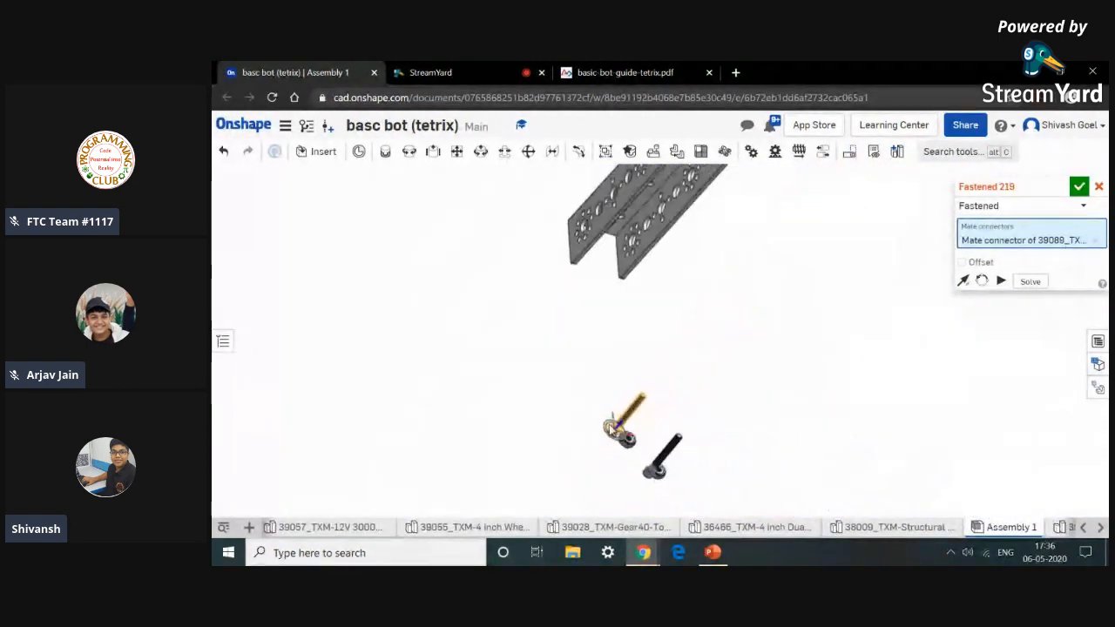
{"action": "scroll", "coordinate": [557, 236], "scroll_direction": "down", "scroll_amount": 1}
{"action": "middle_click_drag", "start_coordinate": [557, 236], "coordinate": [558, 325]}
{"action": "scroll", "coordinate": [591, 241], "scroll_direction": "up", "scroll_amount": 1}
{"action": "scroll", "coordinate": [593, 245], "scroll_direction": "up", "scroll_amount": 4}
{"action": "scroll", "coordinate": [627, 219], "scroll_direction": "up", "scroll_amount": 5}
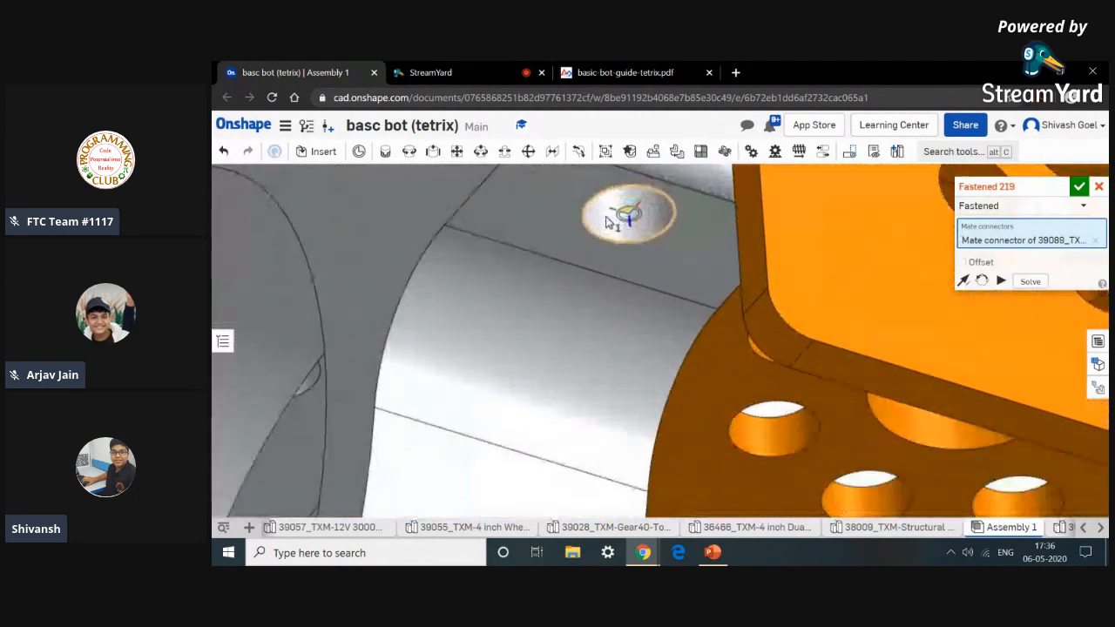
{"action": "scroll", "coordinate": [608, 224], "scroll_direction": "down", "scroll_amount": 4}
{"action": "left_click", "coordinate": [607, 224]}
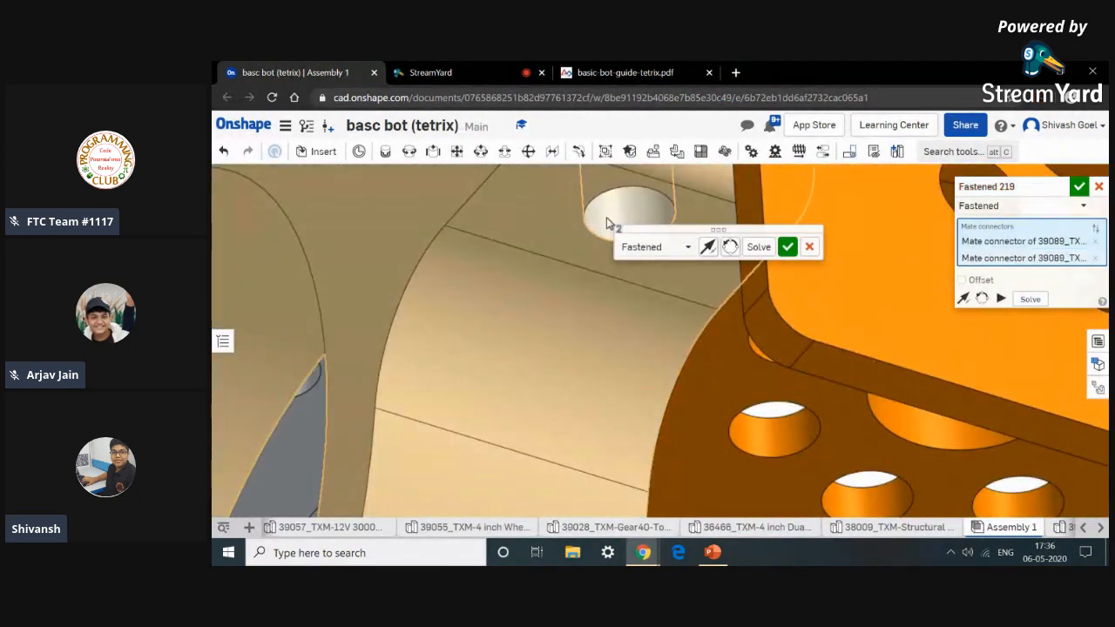
{"action": "left_click", "coordinate": [789, 250]}
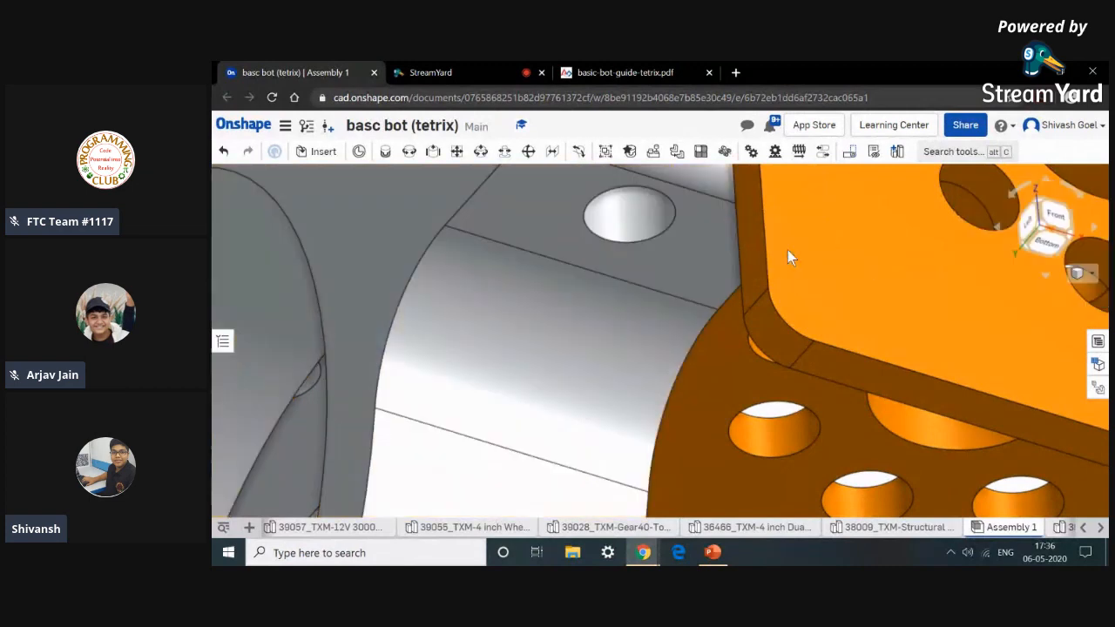
Fasten the second long screw into the clamp's other bolt hole and close the Fastened mate.
{"action": "scroll", "coordinate": [665, 250], "scroll_direction": "down", "scroll_amount": 5}
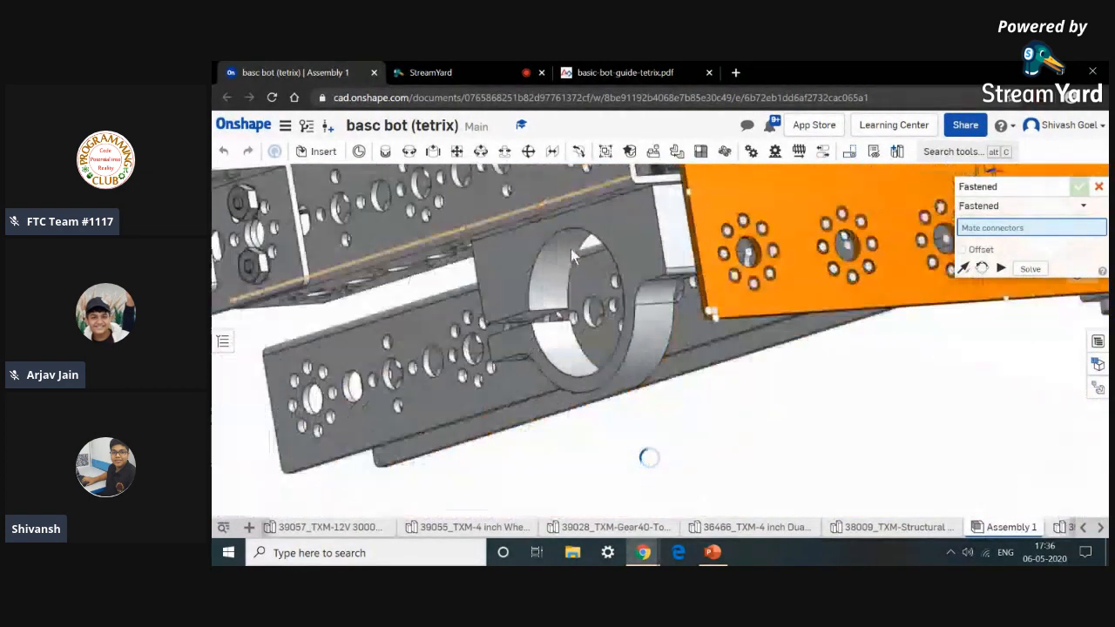
{"action": "scroll", "coordinate": [571, 270], "scroll_direction": "down", "scroll_amount": 3}
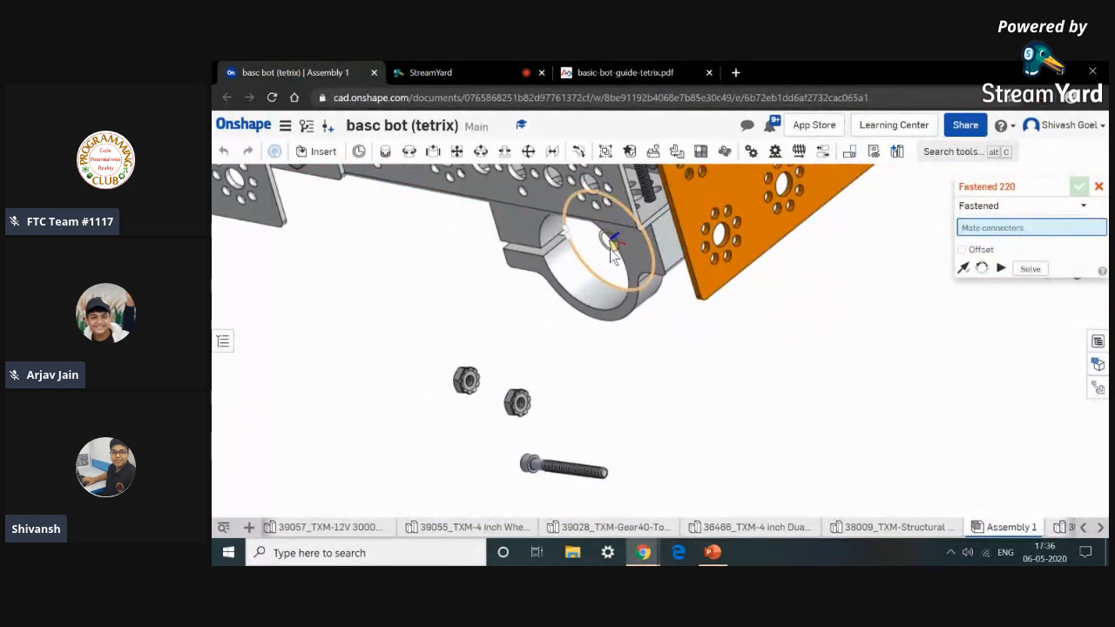
{"action": "scroll", "coordinate": [583, 385], "scroll_direction": "up", "scroll_amount": 10}
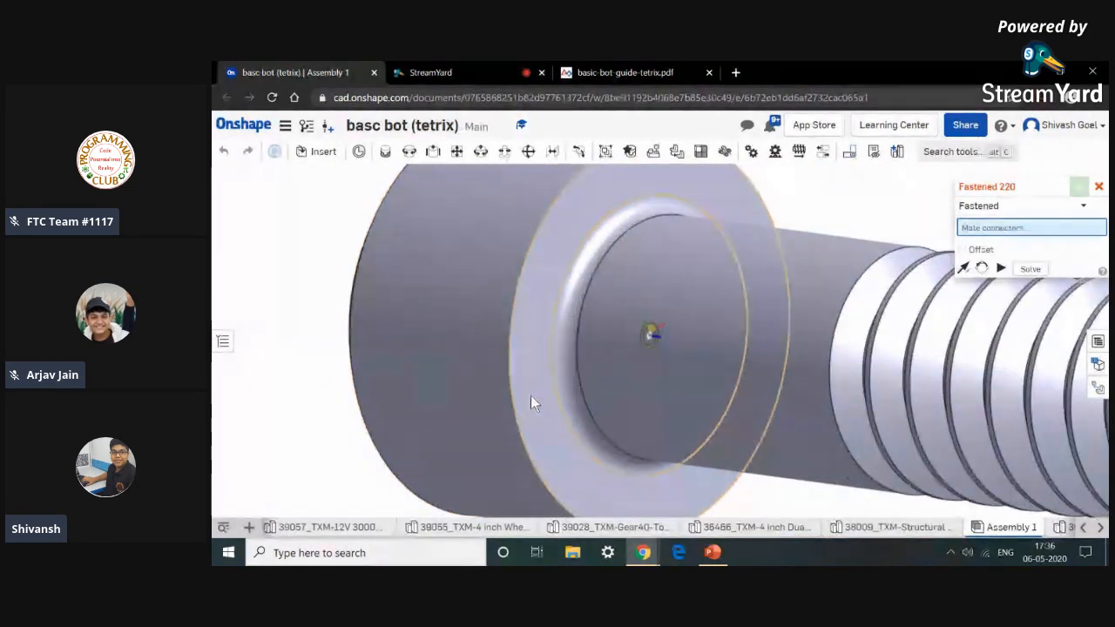
{"action": "left_click", "coordinate": [530, 396]}
{"action": "scroll", "coordinate": [532, 396], "scroll_direction": "down", "scroll_amount": 5}
{"action": "scroll", "coordinate": [532, 396], "scroll_direction": "down", "scroll_amount": 5}
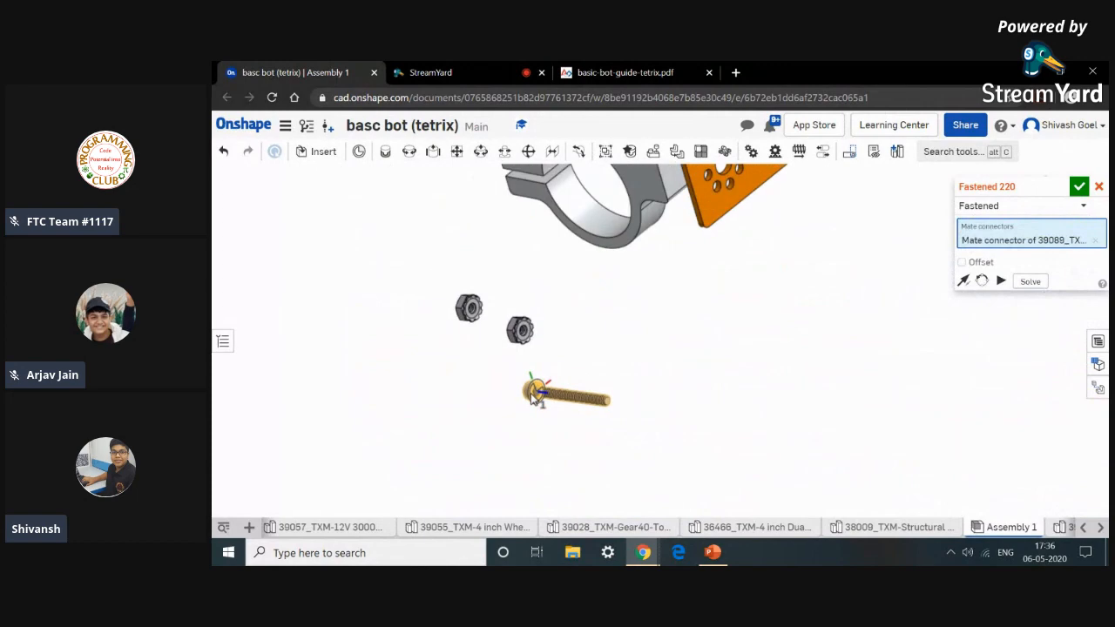
{"action": "right_click_drag", "start_coordinate": [571, 373], "coordinate": [568, 289]}
{"action": "scroll", "coordinate": [558, 262], "scroll_direction": "up", "scroll_amount": 10}
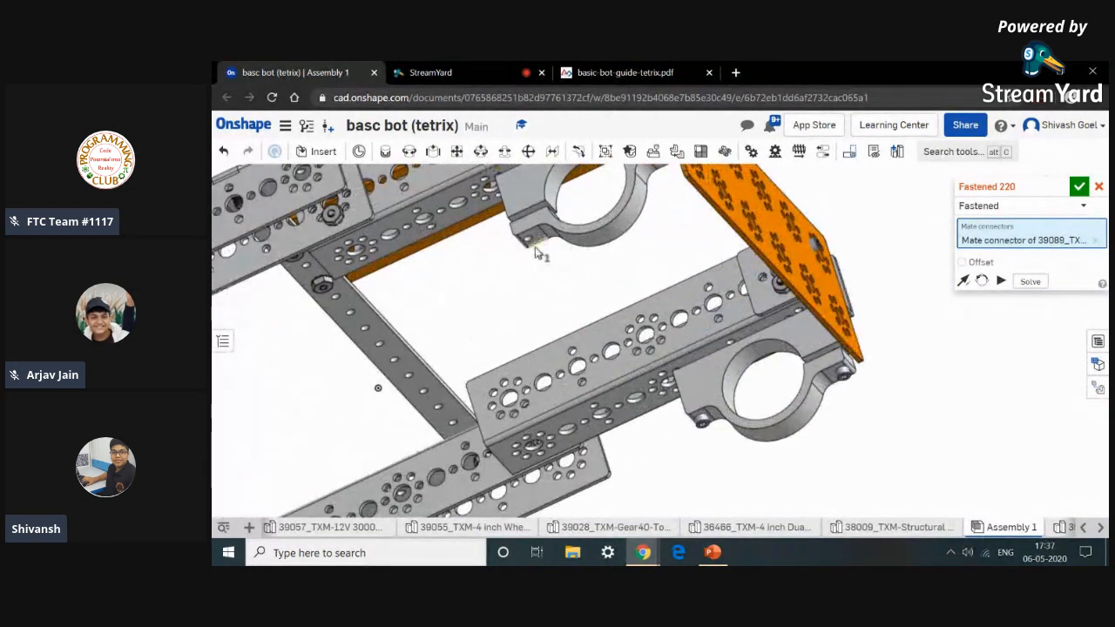
{"action": "scroll", "coordinate": [519, 208], "scroll_direction": "up", "scroll_amount": 2}
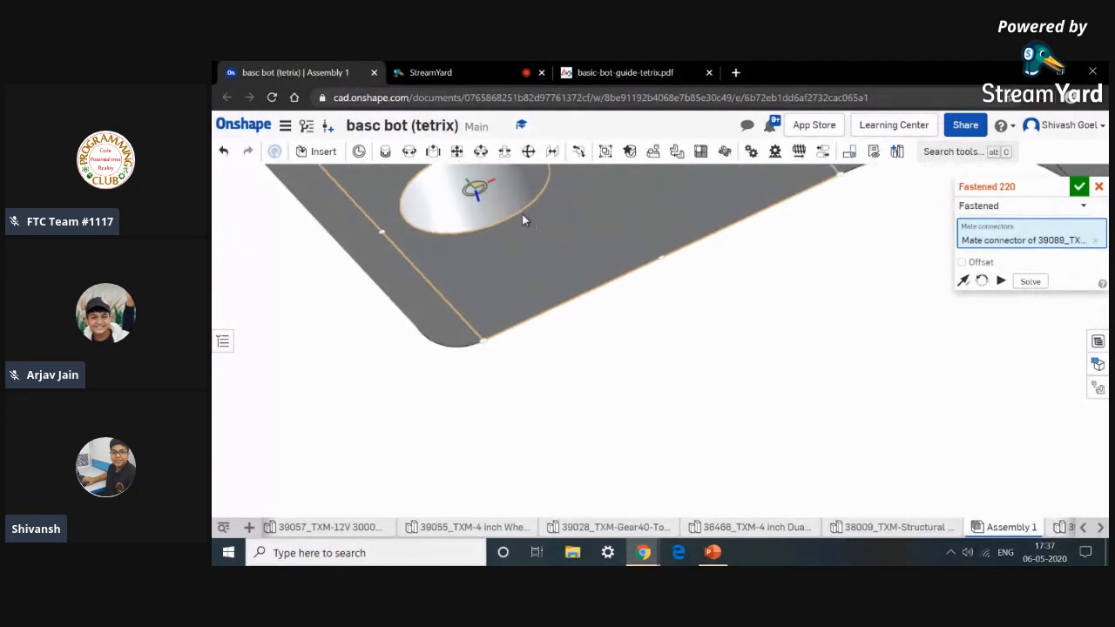
{"action": "left_click", "coordinate": [524, 206]}
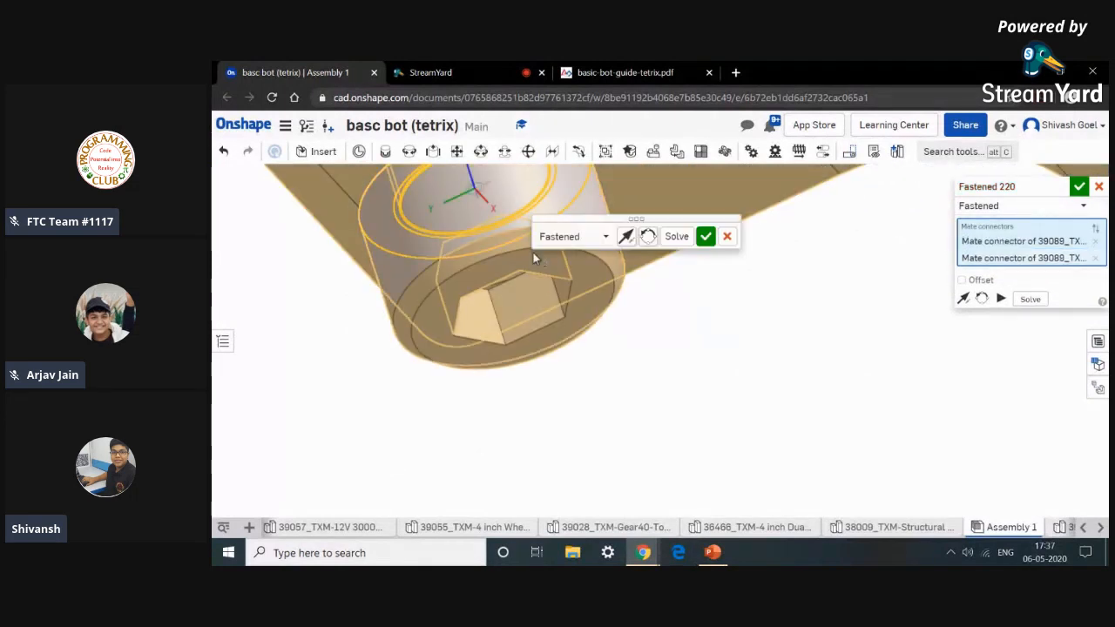
{"action": "left_click", "coordinate": [706, 237]}
{"action": "scroll", "coordinate": [702, 241], "scroll_direction": "down", "scroll_amount": 10}
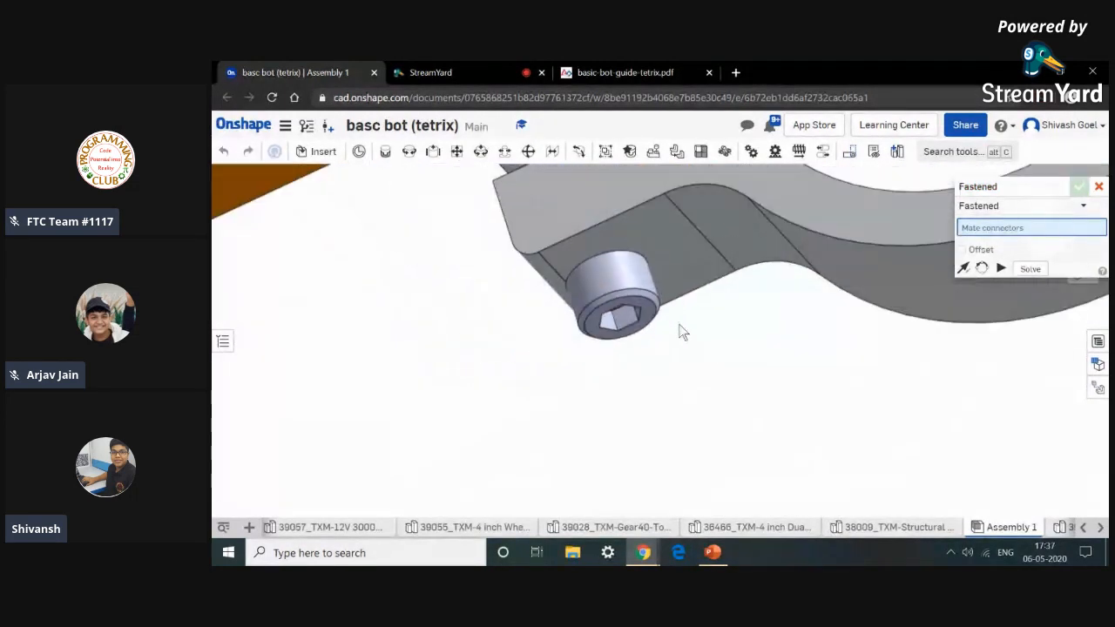
{"action": "scroll", "coordinate": [697, 452], "scroll_direction": "down", "scroll_amount": 5}
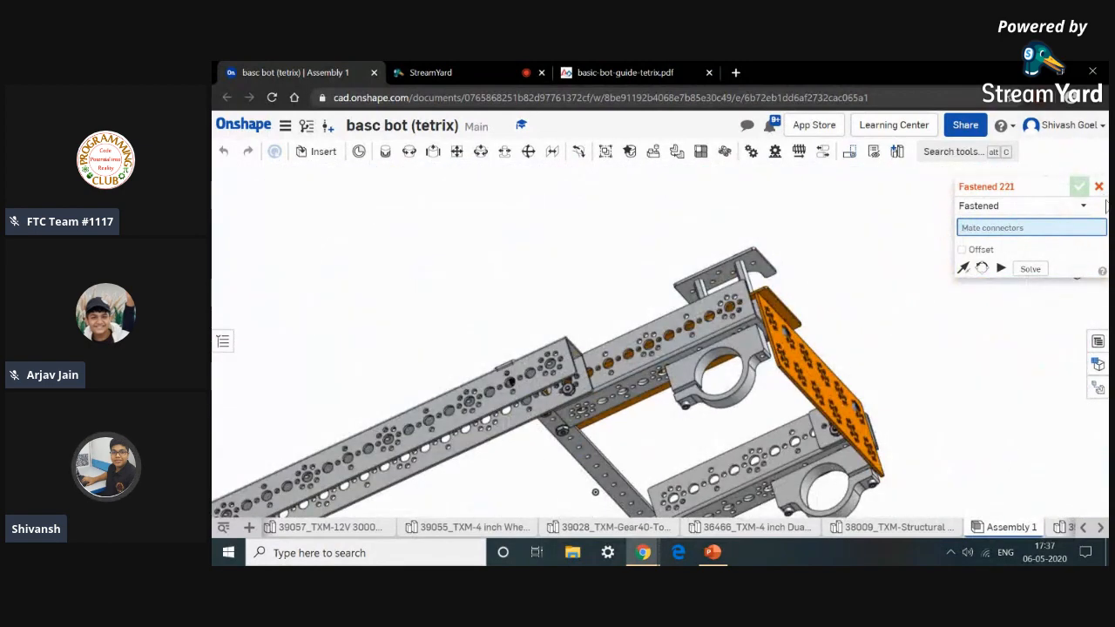
{"action": "left_click", "coordinate": [1099, 186]}
Attach the first Kep nut to the end of the first long screw with a Revolute mate.
{"action": "left_click", "coordinate": [409, 150]}
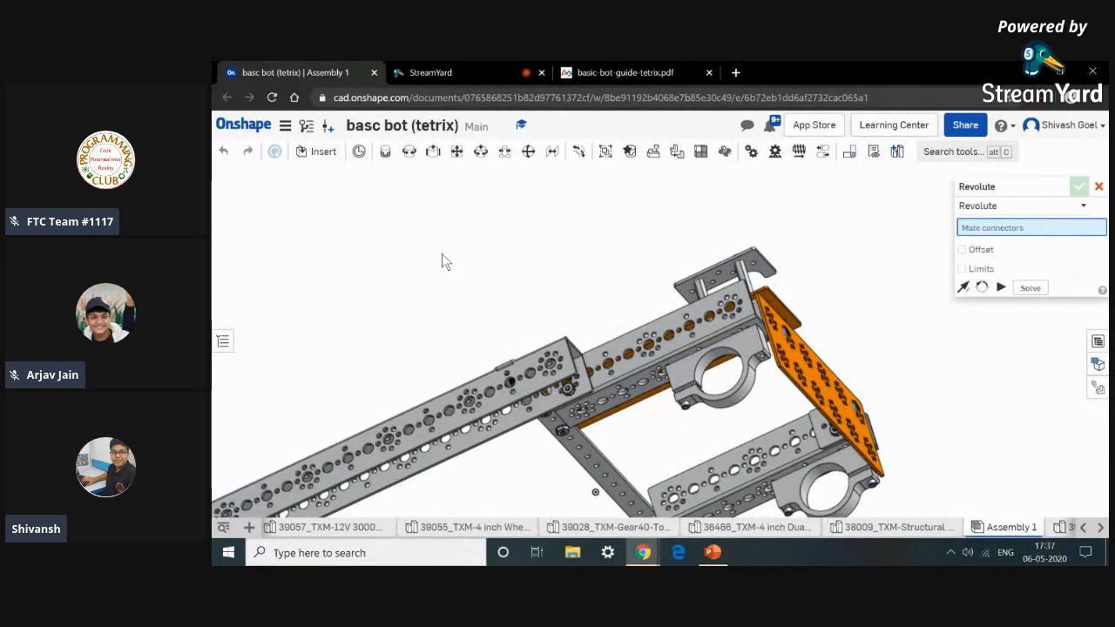
{"action": "scroll", "coordinate": [552, 464], "scroll_direction": "down", "scroll_amount": 5}
{"action": "middle_click_drag", "start_coordinate": [553, 463], "coordinate": [510, 243]}
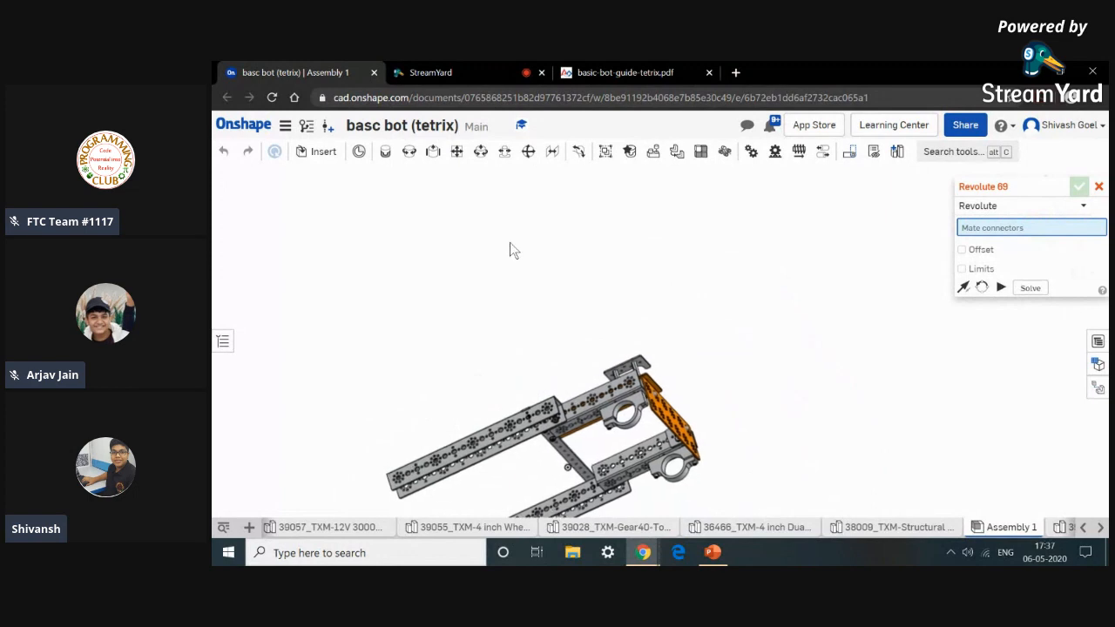
{"action": "scroll", "coordinate": [519, 395], "scroll_direction": "up", "scroll_amount": 3}
{"action": "scroll", "coordinate": [519, 401], "scroll_direction": "up", "scroll_amount": 3}
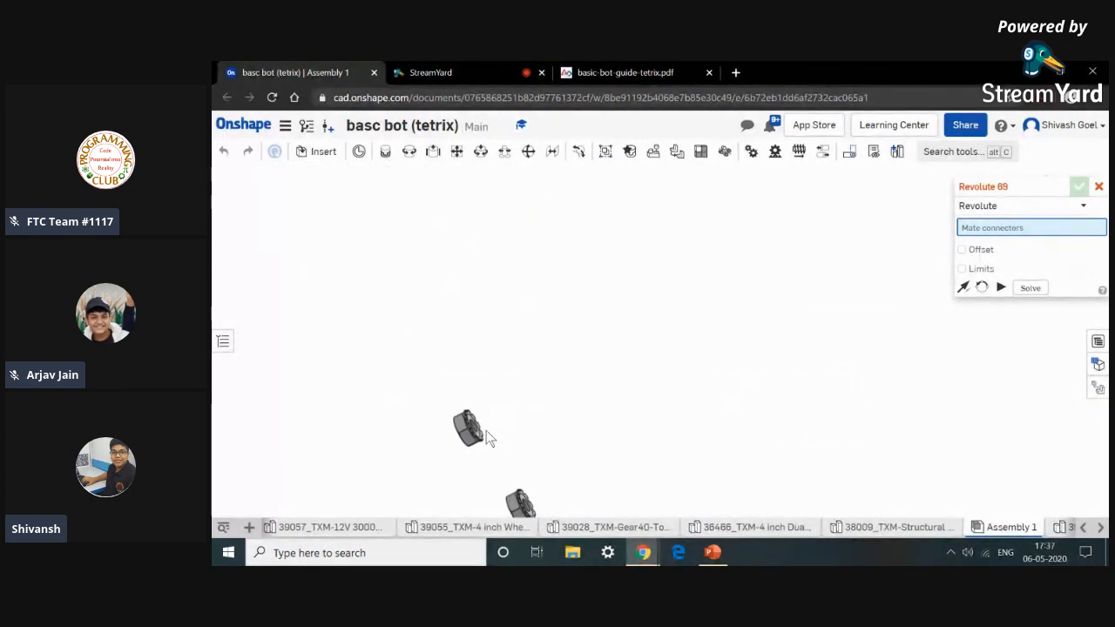
{"action": "scroll", "coordinate": [482, 412], "scroll_direction": "up", "scroll_amount": 5}
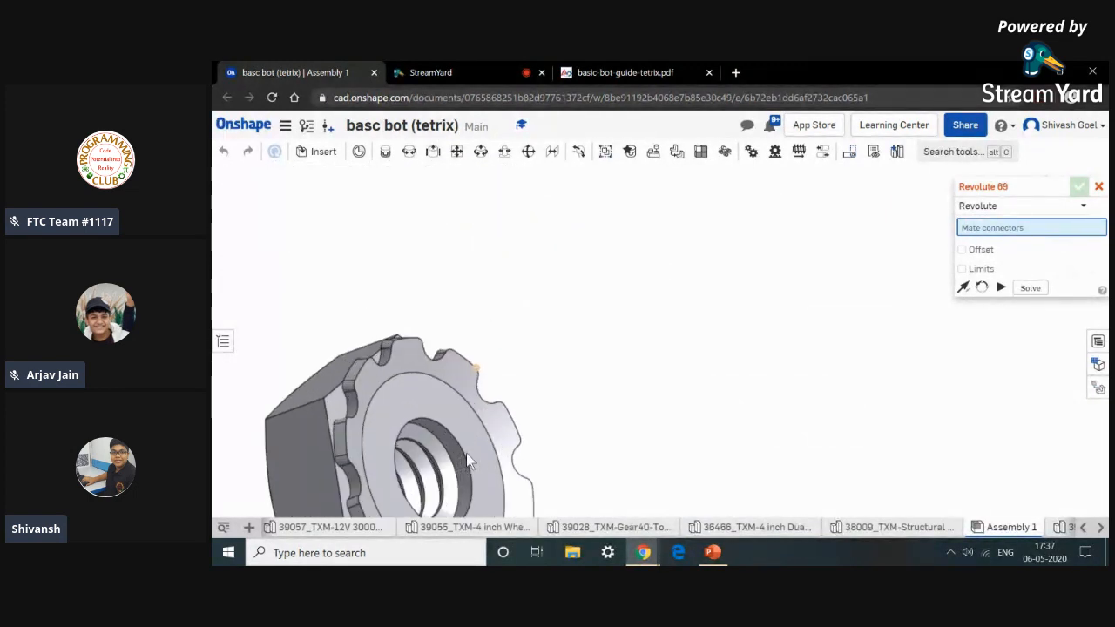
{"action": "scroll", "coordinate": [506, 424], "scroll_direction": "up", "scroll_amount": 2}
{"action": "left_click", "coordinate": [493, 436]}
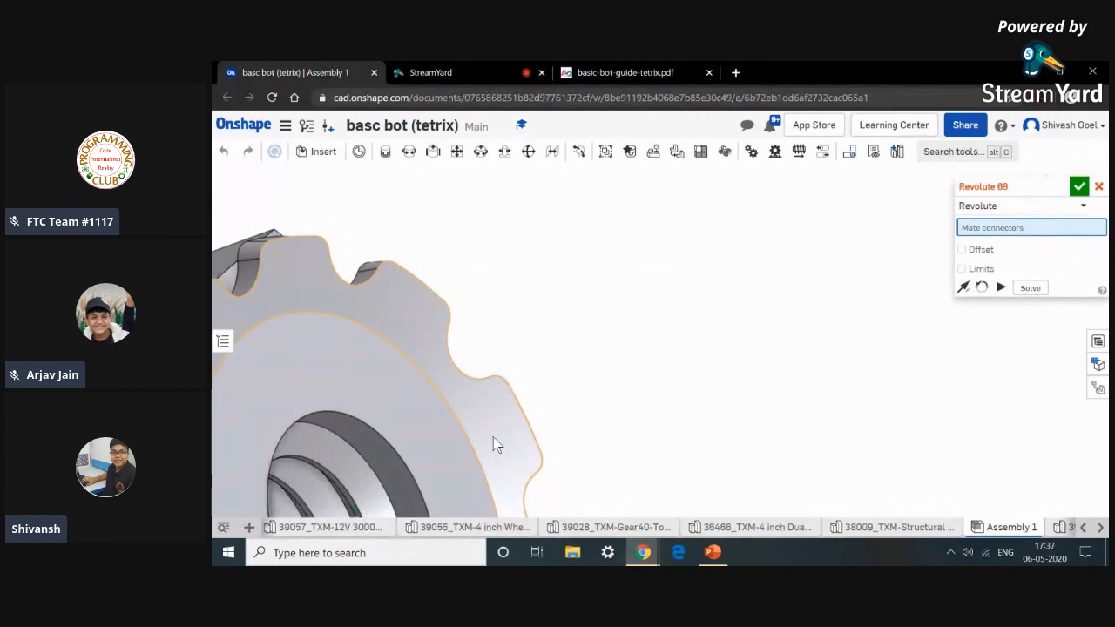
{"action": "scroll", "coordinate": [493, 438], "scroll_direction": "down", "scroll_amount": 5}
{"action": "scroll", "coordinate": [493, 438], "scroll_direction": "down", "scroll_amount": 8}
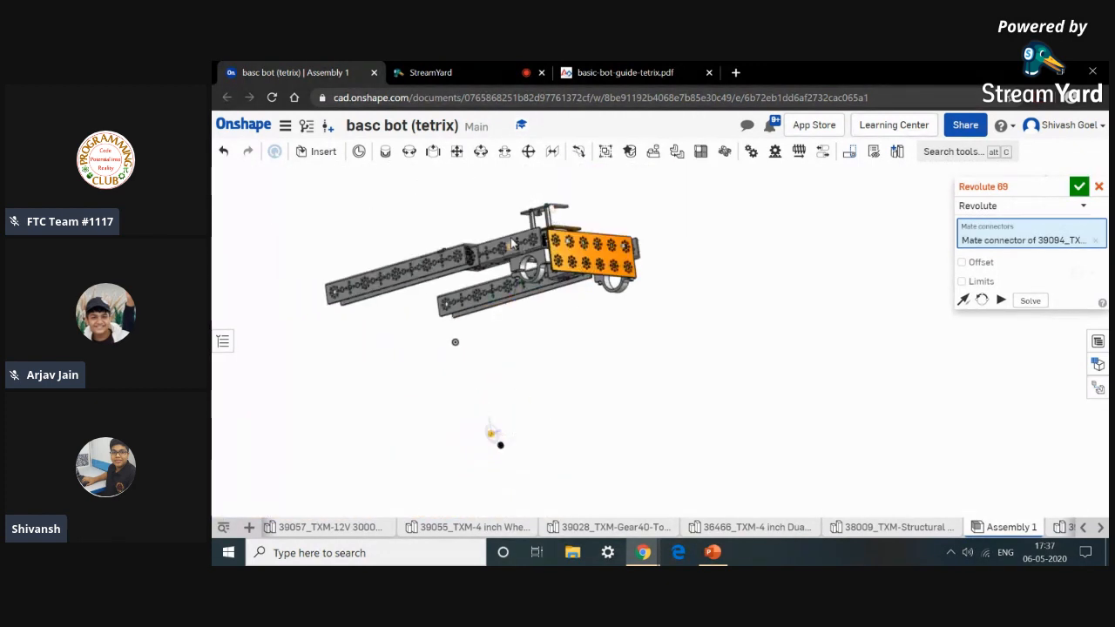
{"action": "scroll", "coordinate": [512, 244], "scroll_direction": "up", "scroll_amount": 5}
{"action": "right_click_drag", "start_coordinate": [512, 244], "coordinate": [389, 494]}
{"action": "scroll", "coordinate": [613, 486], "scroll_direction": "up", "scroll_amount": 2}
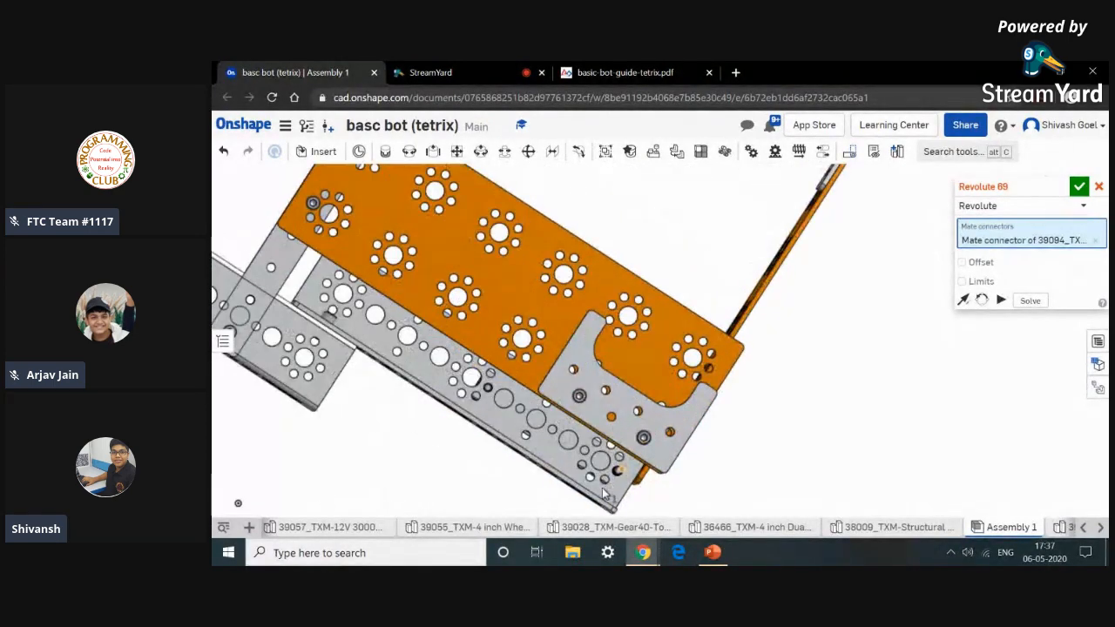
{"action": "scroll", "coordinate": [464, 360], "scroll_direction": "up", "scroll_amount": 5}
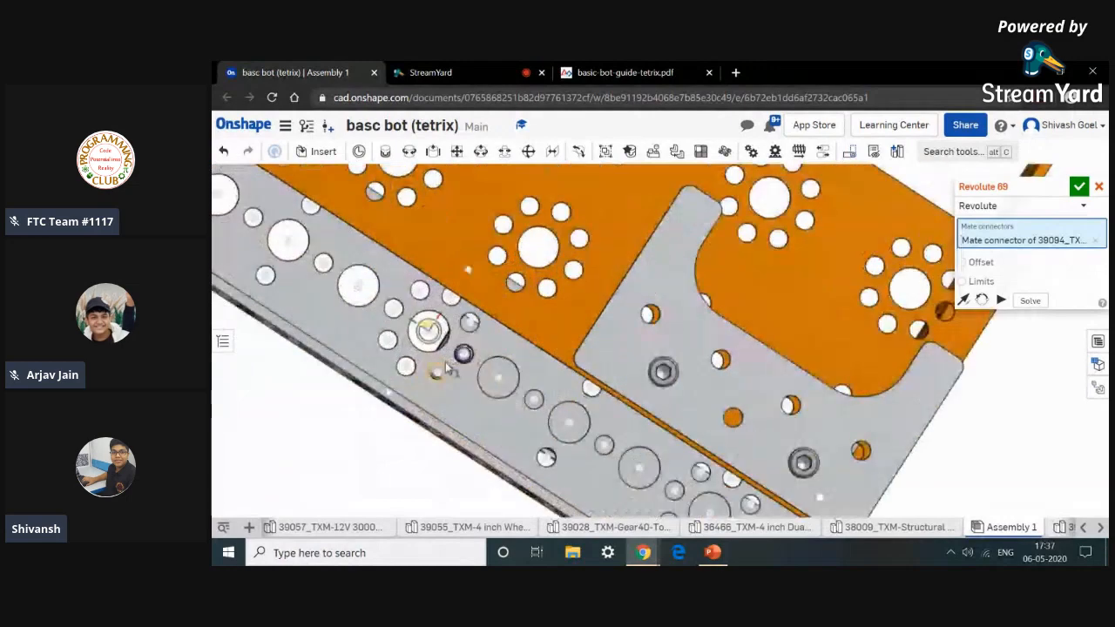
{"action": "scroll", "coordinate": [444, 361], "scroll_direction": "up", "scroll_amount": 5}
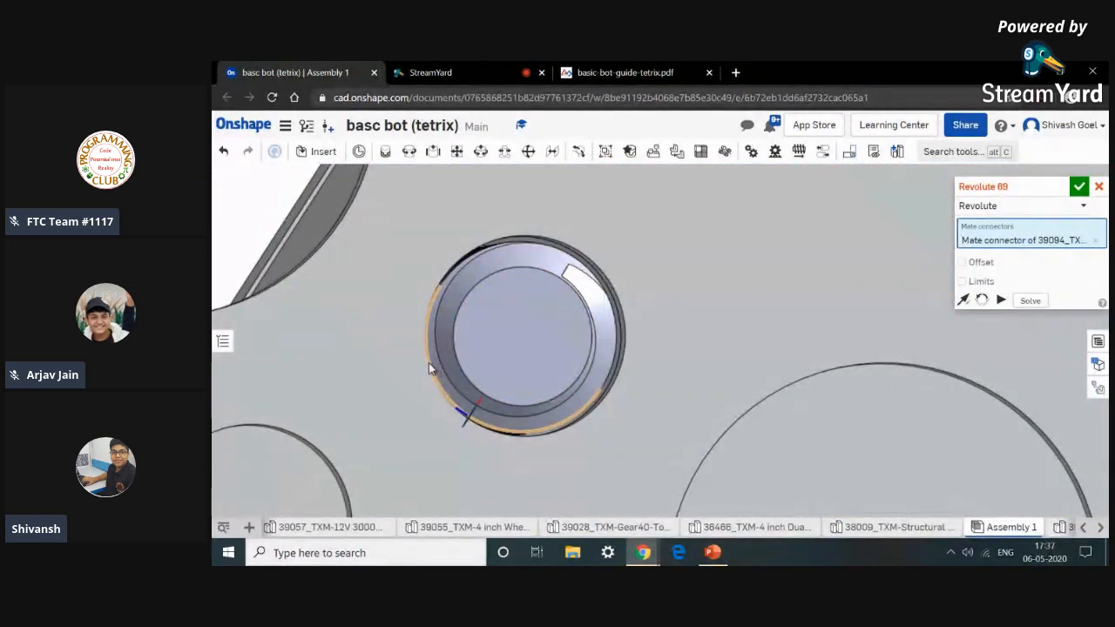
{"action": "scroll", "coordinate": [429, 363], "scroll_direction": "up", "scroll_amount": 2}
{"action": "left_click", "coordinate": [426, 362]}
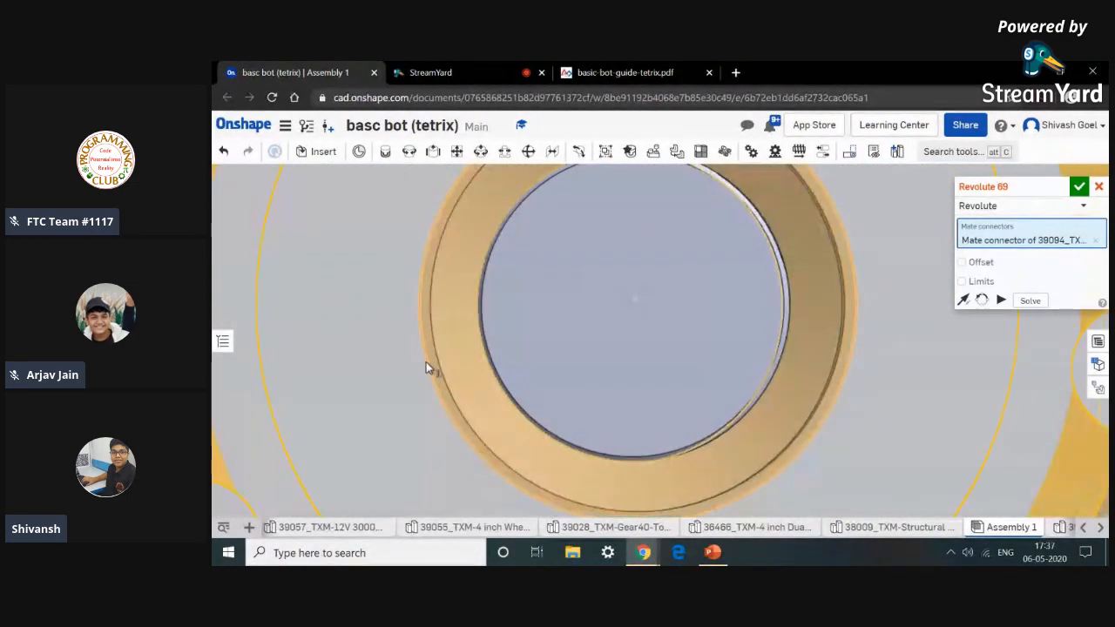
{"action": "scroll", "coordinate": [426, 361], "scroll_direction": "down", "scroll_amount": 4}
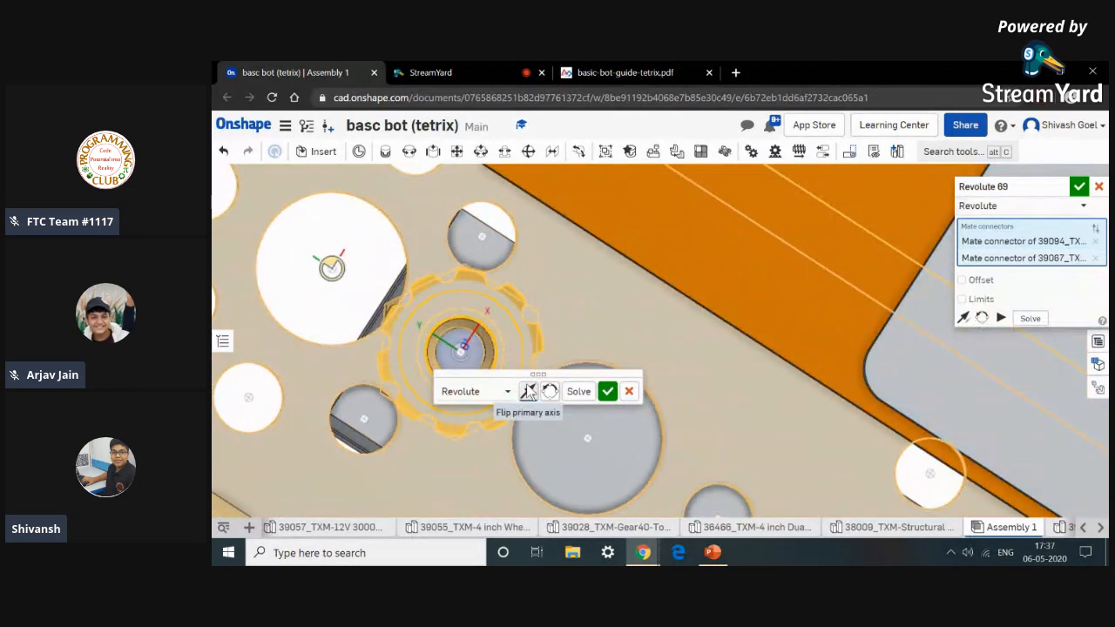
{"action": "left_click", "coordinate": [614, 393]}
Attach the second Kep nut to the second long screw with a Revolute mate, flipping the primary axis.
{"action": "scroll", "coordinate": [581, 405], "scroll_direction": "down", "scroll_amount": 10}
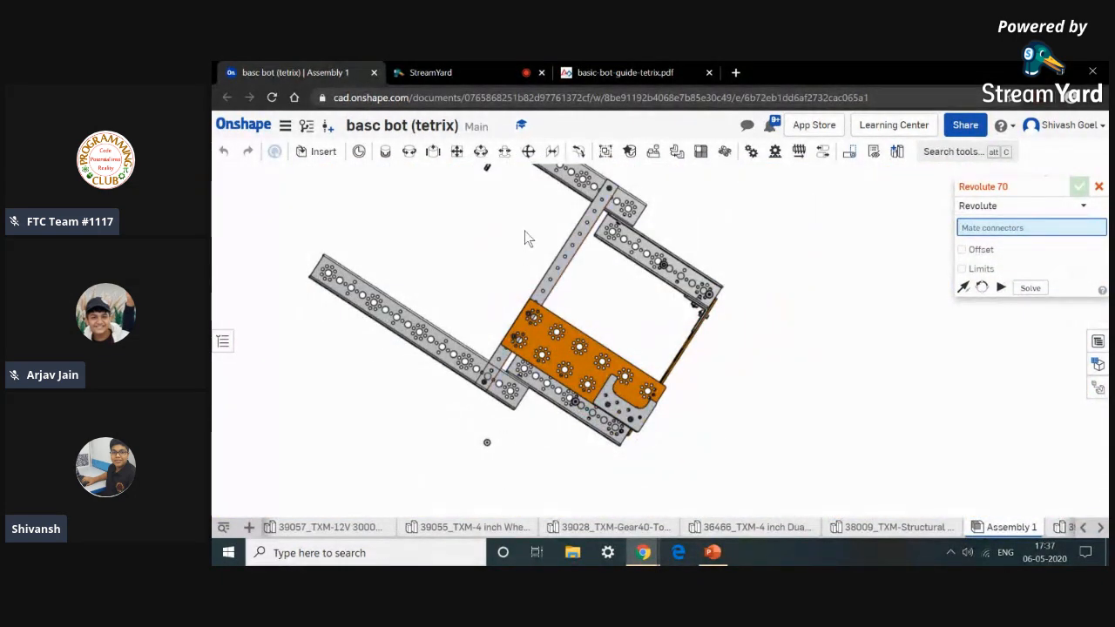
{"action": "scroll", "coordinate": [525, 336], "scroll_direction": "up", "scroll_amount": 10}
{"action": "right_click_drag", "start_coordinate": [462, 320], "coordinate": [490, 375]}
{"action": "scroll", "coordinate": [408, 241], "scroll_direction": "up", "scroll_amount": 2}
{"action": "middle_click_drag", "start_coordinate": [407, 241], "coordinate": [450, 348]}
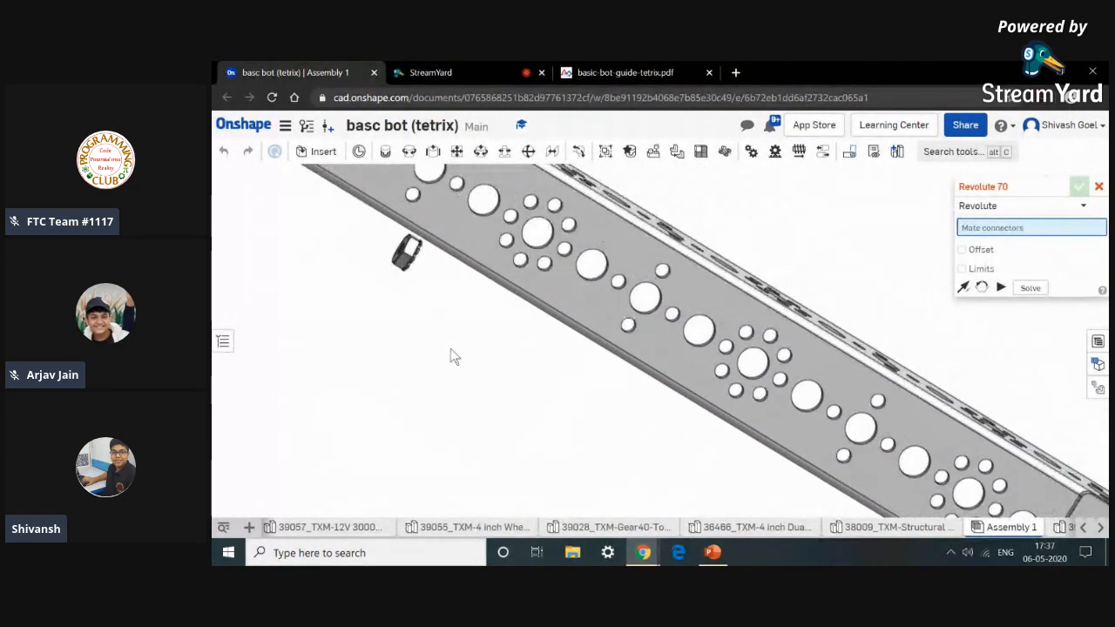
{"action": "scroll", "coordinate": [423, 258], "scroll_direction": "up", "scroll_amount": 8}
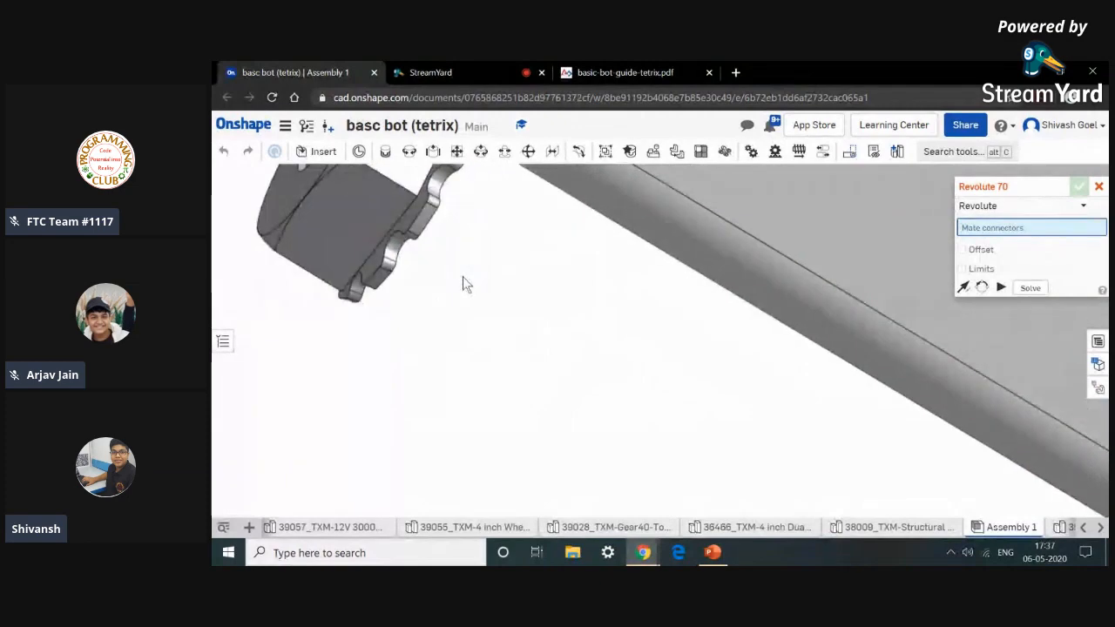
{"action": "scroll", "coordinate": [462, 276], "scroll_direction": "down", "scroll_amount": 8}
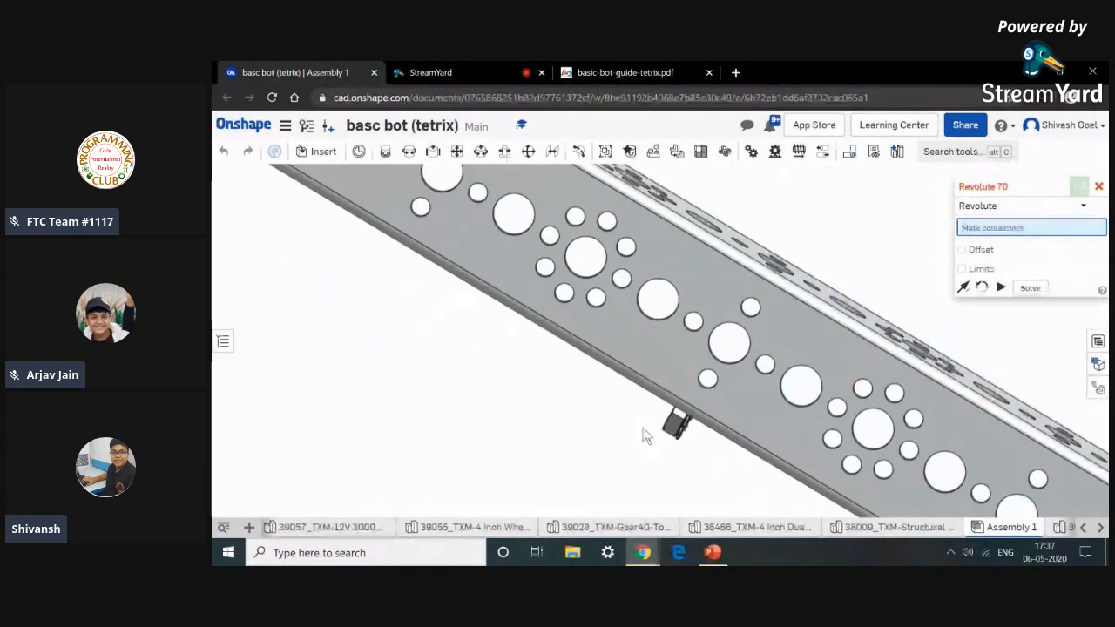
{"action": "scroll", "coordinate": [613, 403], "scroll_direction": "up", "scroll_amount": 8}
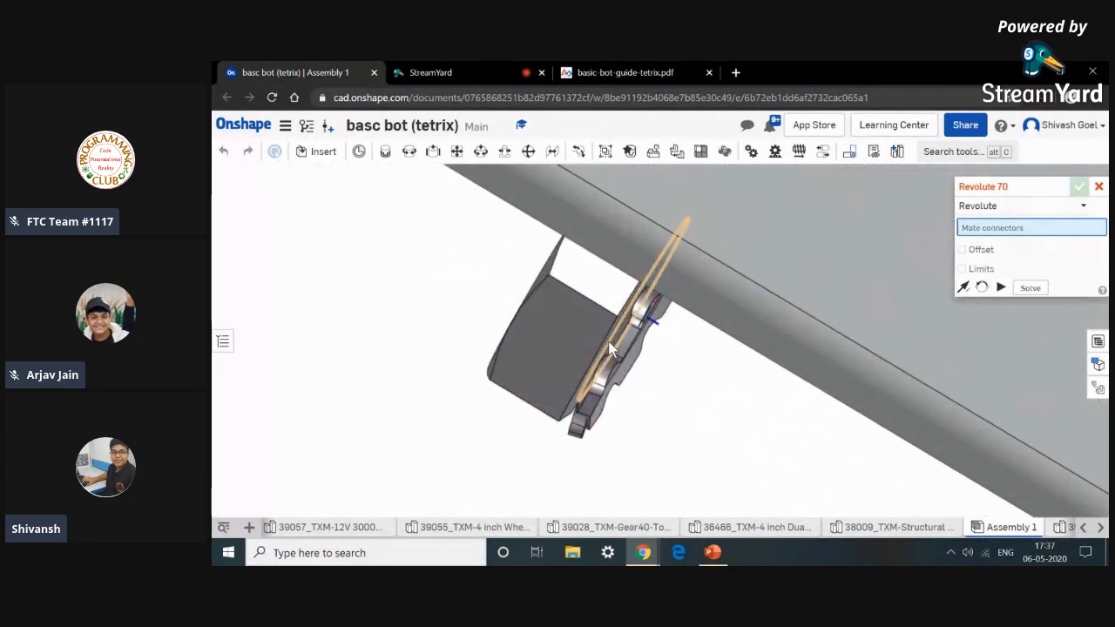
{"action": "scroll", "coordinate": [640, 361], "scroll_direction": "up", "scroll_amount": 8}
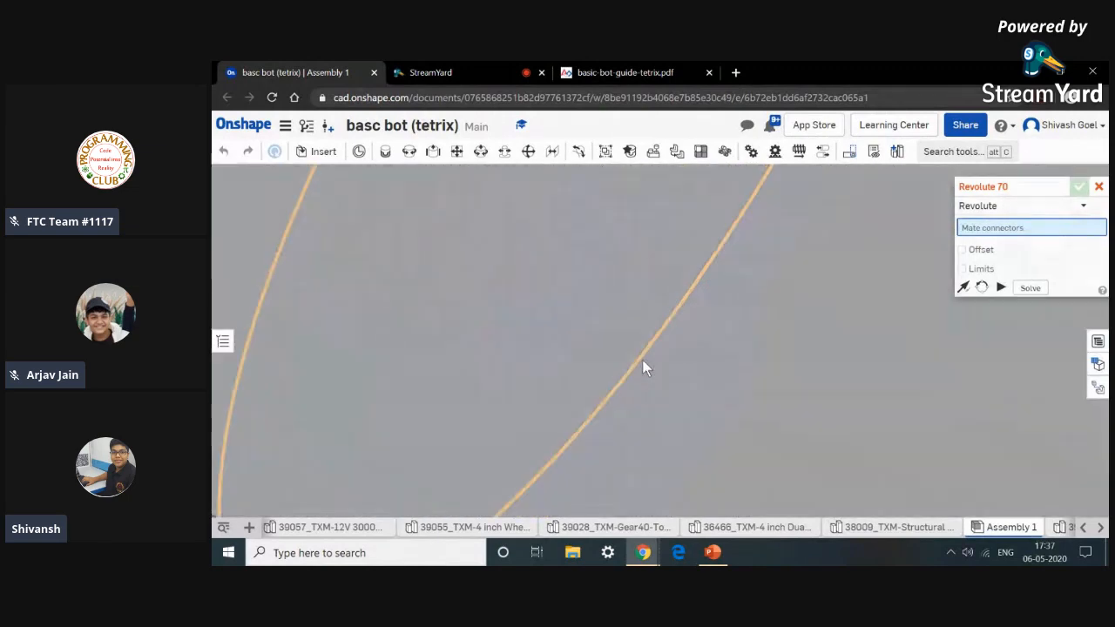
{"action": "scroll", "coordinate": [642, 359], "scroll_direction": "down", "scroll_amount": 8}
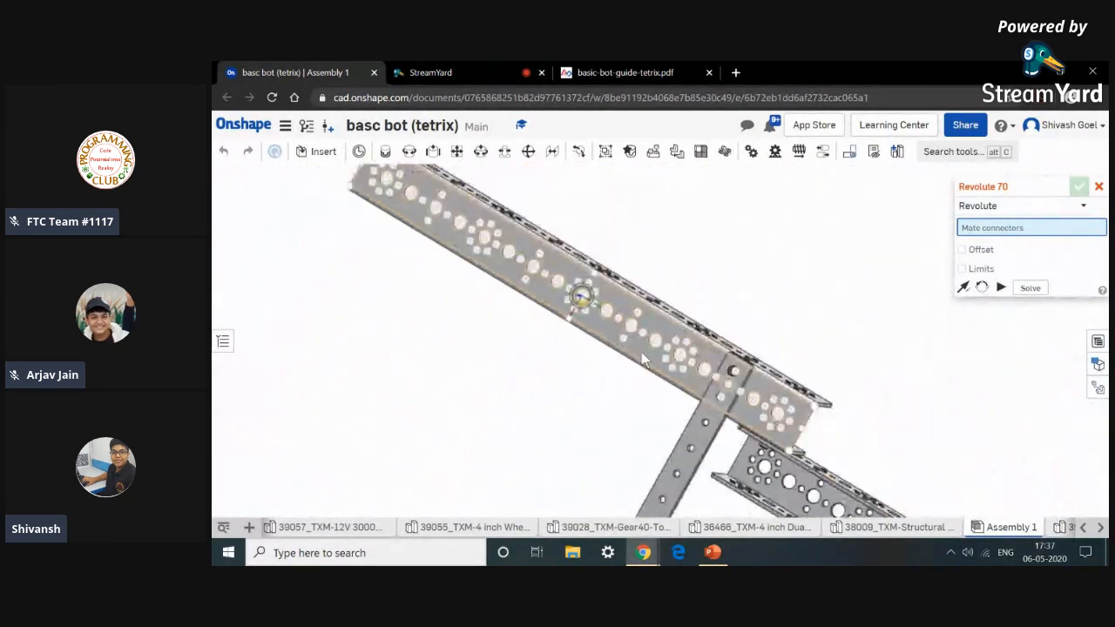
{"action": "scroll", "coordinate": [617, 393], "scroll_direction": "up", "scroll_amount": 6}
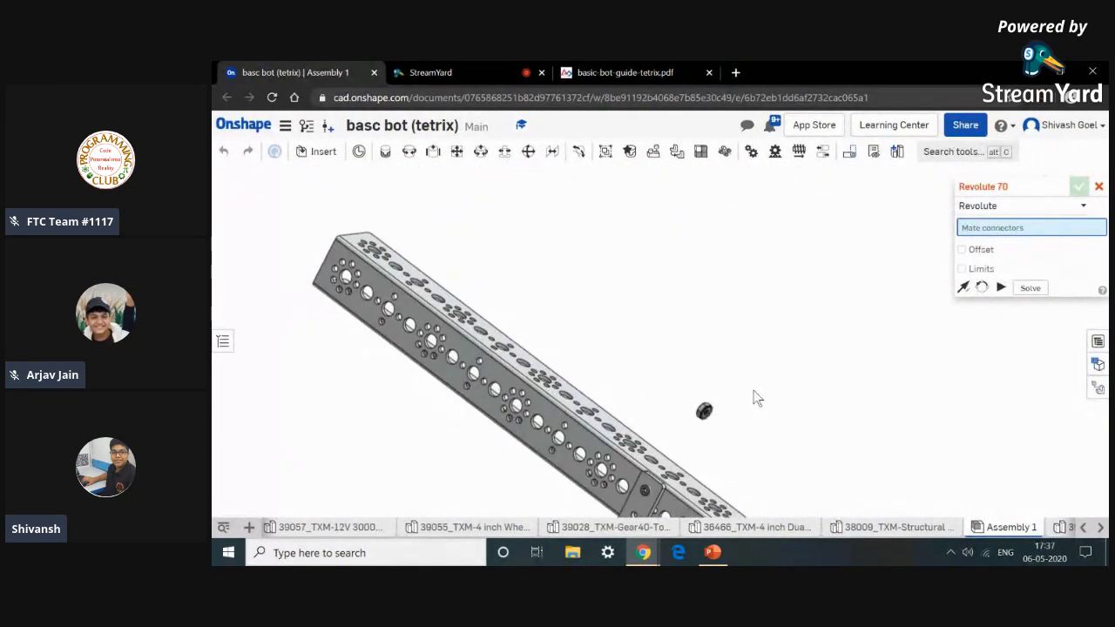
{"action": "scroll", "coordinate": [722, 419], "scroll_direction": "up", "scroll_amount": 6}
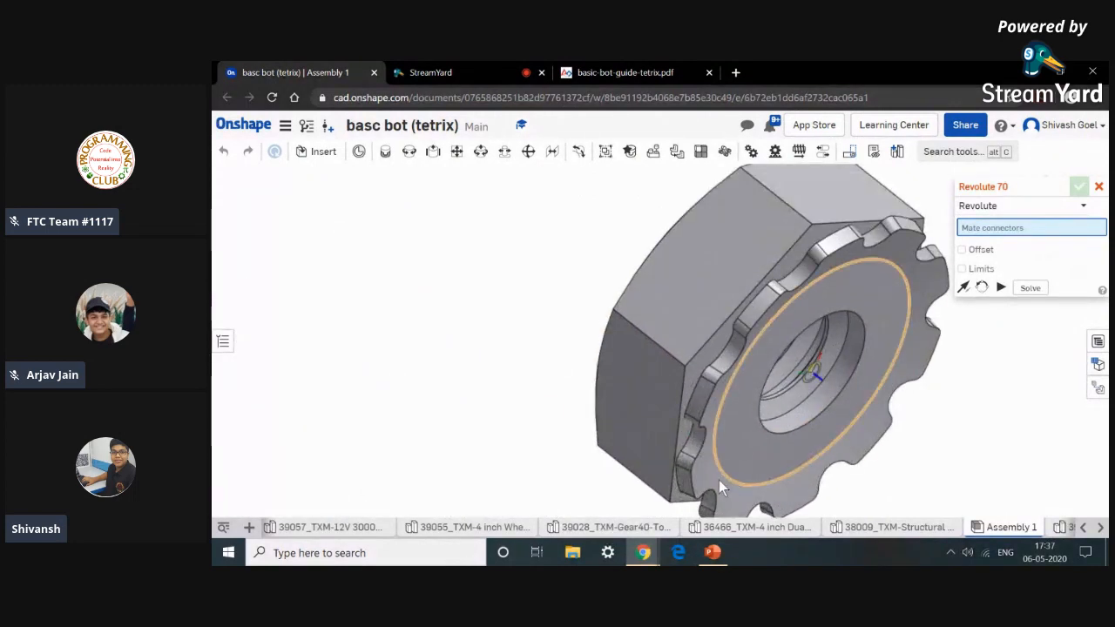
{"action": "scroll", "coordinate": [719, 487], "scroll_direction": "up", "scroll_amount": 3}
{"action": "left_click", "coordinate": [698, 441]}
{"action": "scroll", "coordinate": [698, 441], "scroll_direction": "down", "scroll_amount": 10}
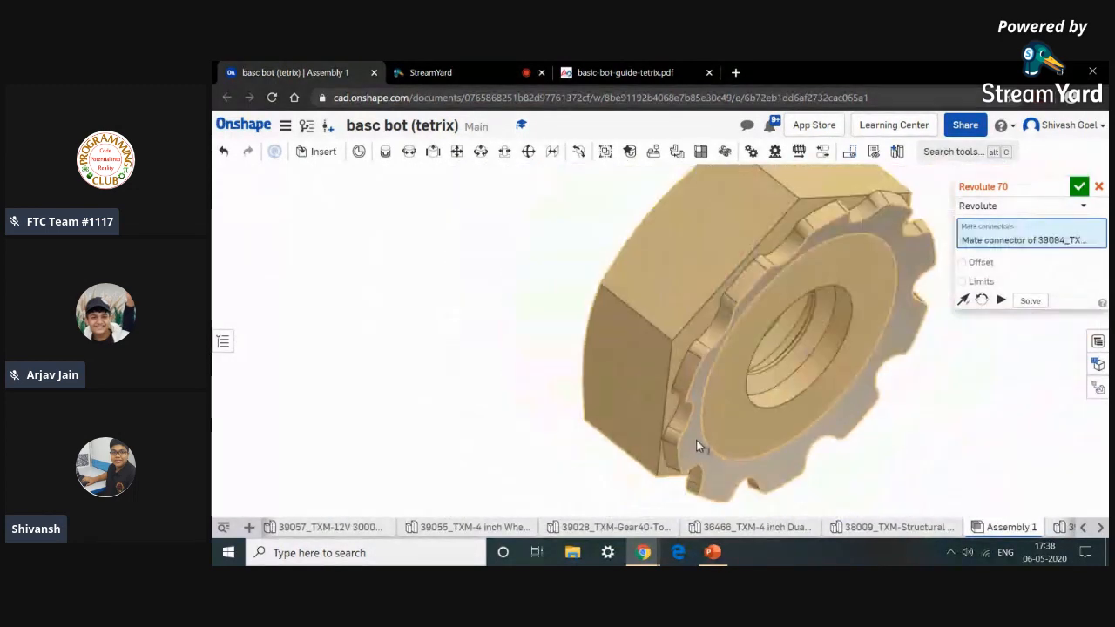
{"action": "scroll", "coordinate": [708, 380], "scroll_direction": "down", "scroll_amount": 5}
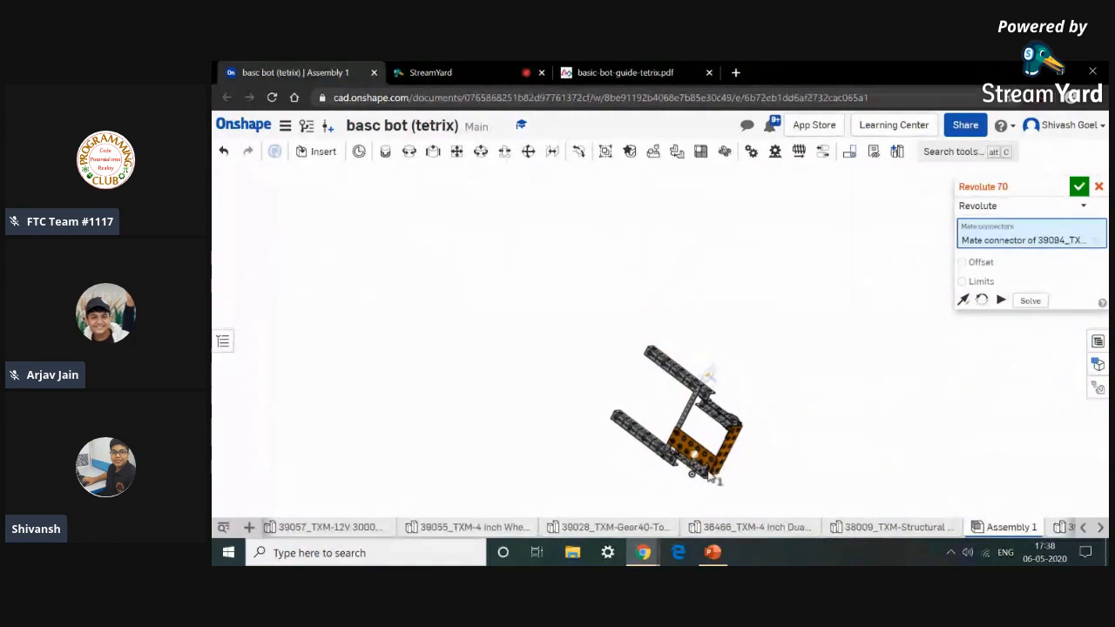
{"action": "scroll", "coordinate": [710, 476], "scroll_direction": "up", "scroll_amount": 10}
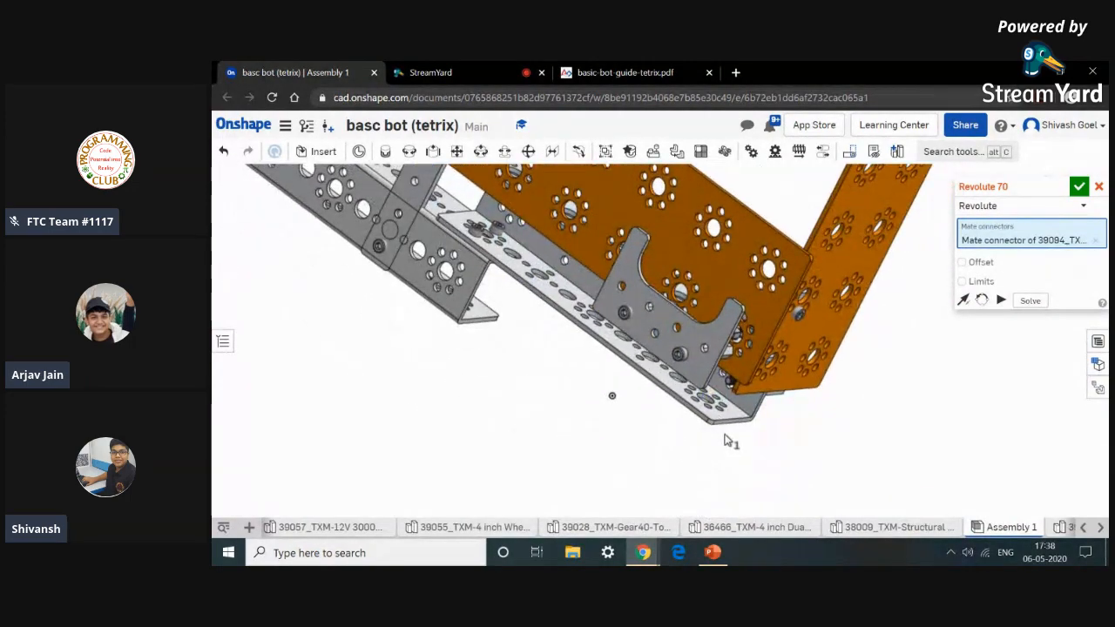
{"action": "scroll", "coordinate": [730, 434], "scroll_direction": "up", "scroll_amount": 5}
{"action": "scroll", "coordinate": [756, 376], "scroll_direction": "up", "scroll_amount": 10}
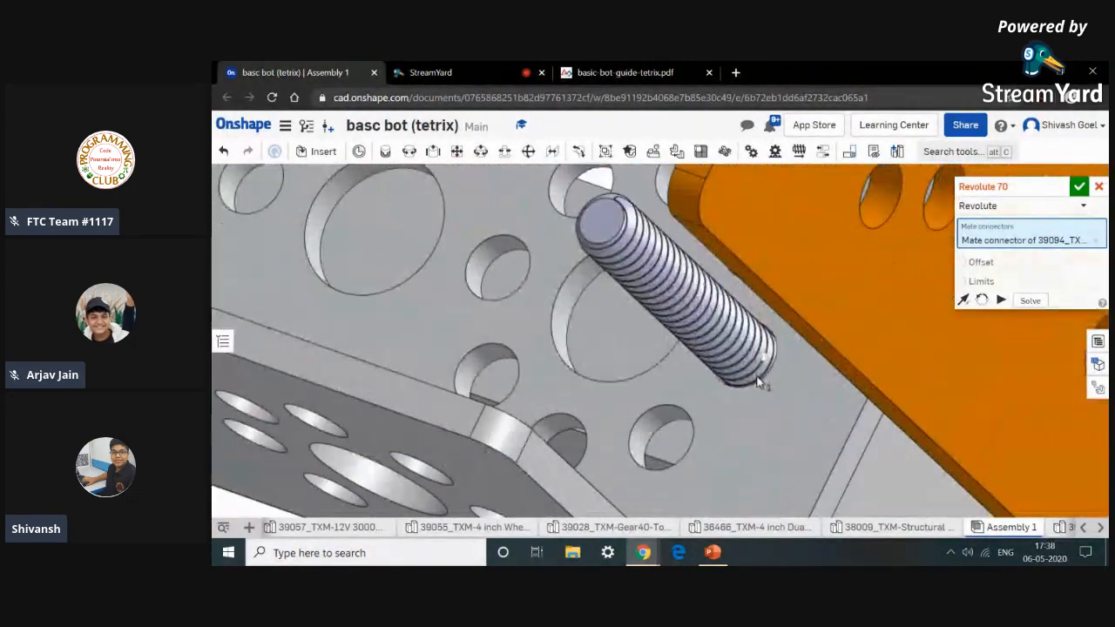
{"action": "scroll", "coordinate": [758, 380], "scroll_direction": "up", "scroll_amount": 8}
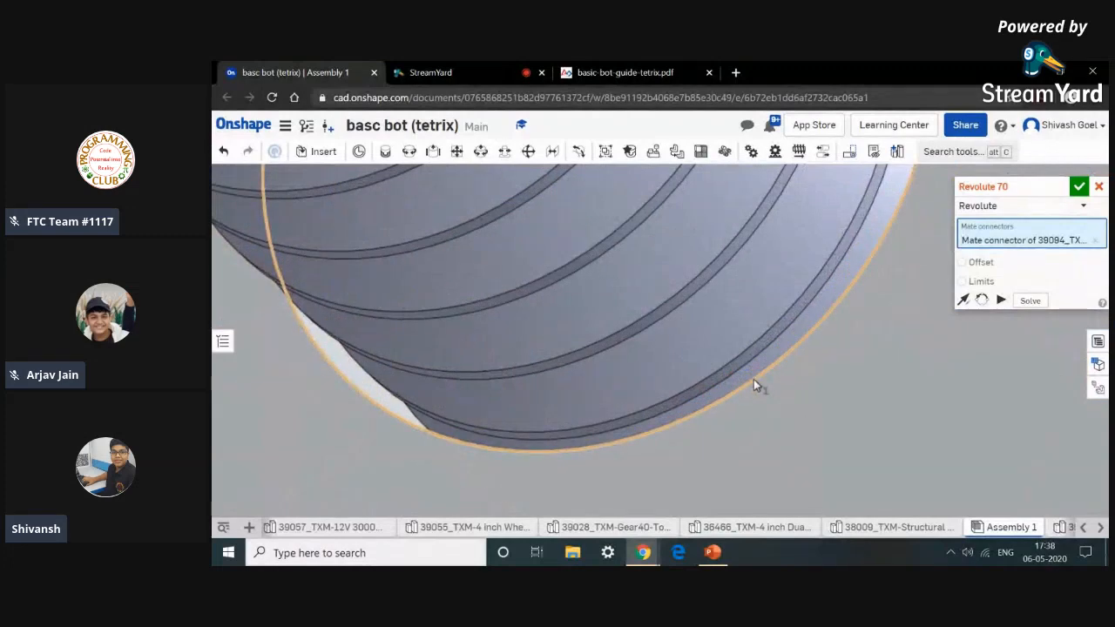
{"action": "scroll", "coordinate": [754, 382], "scroll_direction": "down", "scroll_amount": 2}
{"action": "scroll", "coordinate": [754, 381], "scroll_direction": "down", "scroll_amount": 4}
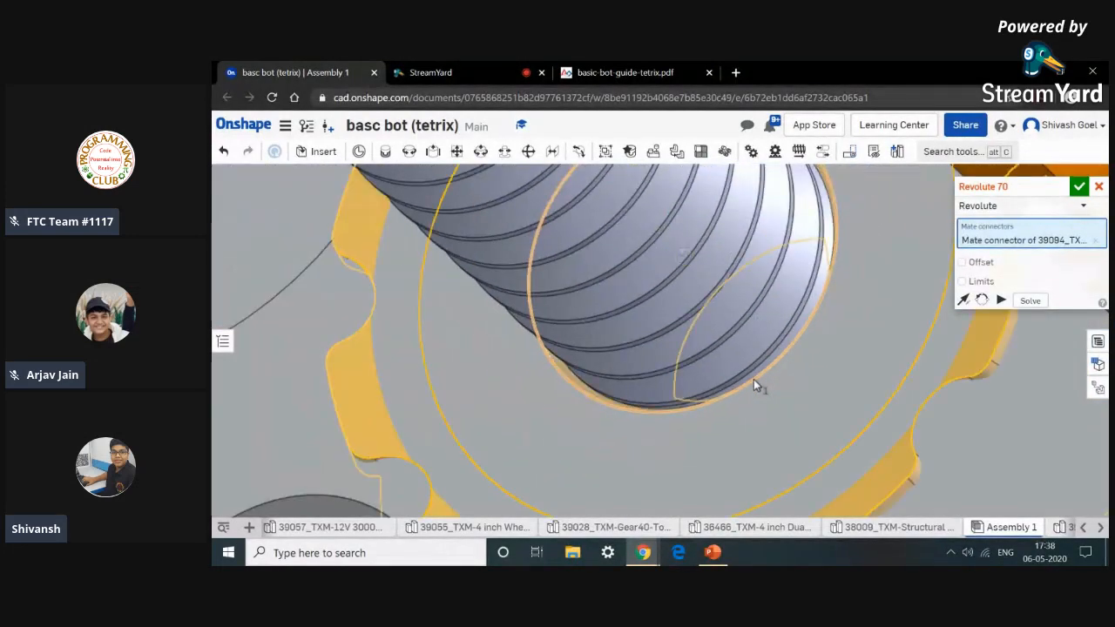
{"action": "left_click", "coordinate": [754, 379]}
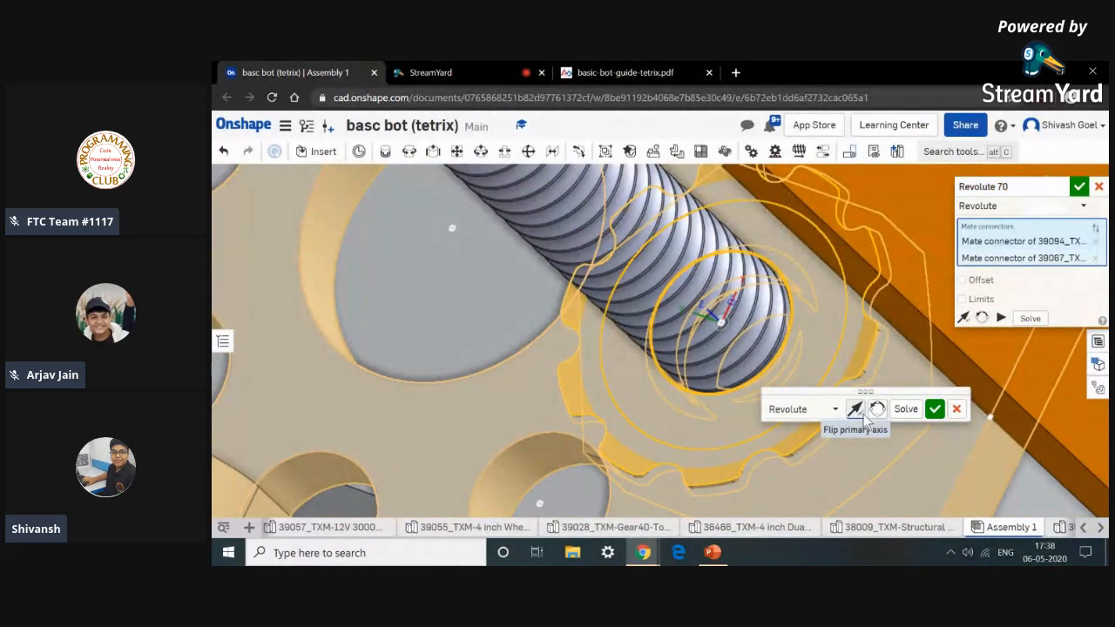
{"action": "left_click", "coordinate": [861, 415]}
{"action": "left_click", "coordinate": [935, 408]}
Read the drive motor mount and Add Drive Motors pages of the basic-bot-guide-tetrix PDF, then return to the assembly.
{"action": "scroll", "coordinate": [800, 447], "scroll_direction": "down", "scroll_amount": 8}
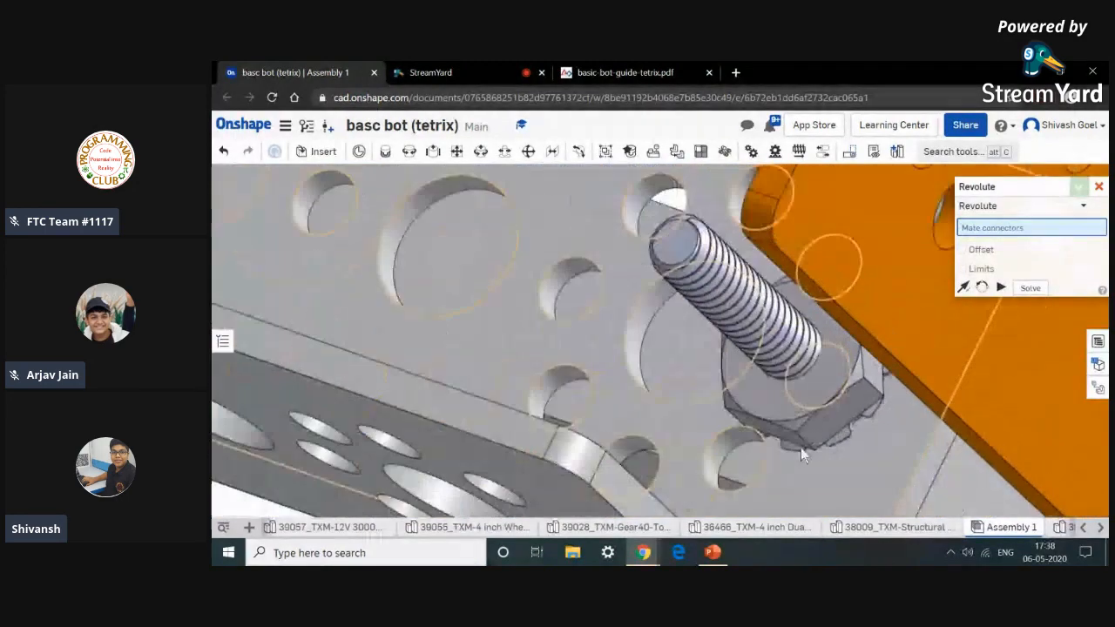
{"action": "scroll", "coordinate": [755, 386], "scroll_direction": "down", "scroll_amount": 10}
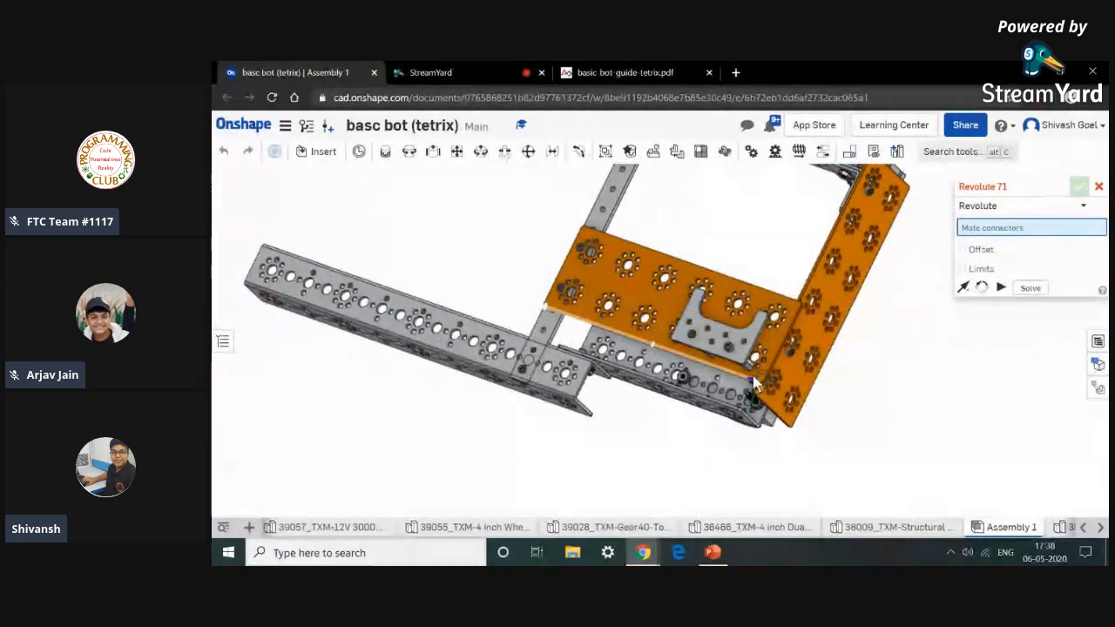
{"action": "left_click", "coordinate": [610, 72]}
{"action": "scroll", "coordinate": [668, 350], "scroll_direction": "up", "scroll_amount": 4}
{"action": "scroll", "coordinate": [671, 358], "scroll_direction": "down", "scroll_amount": 2}
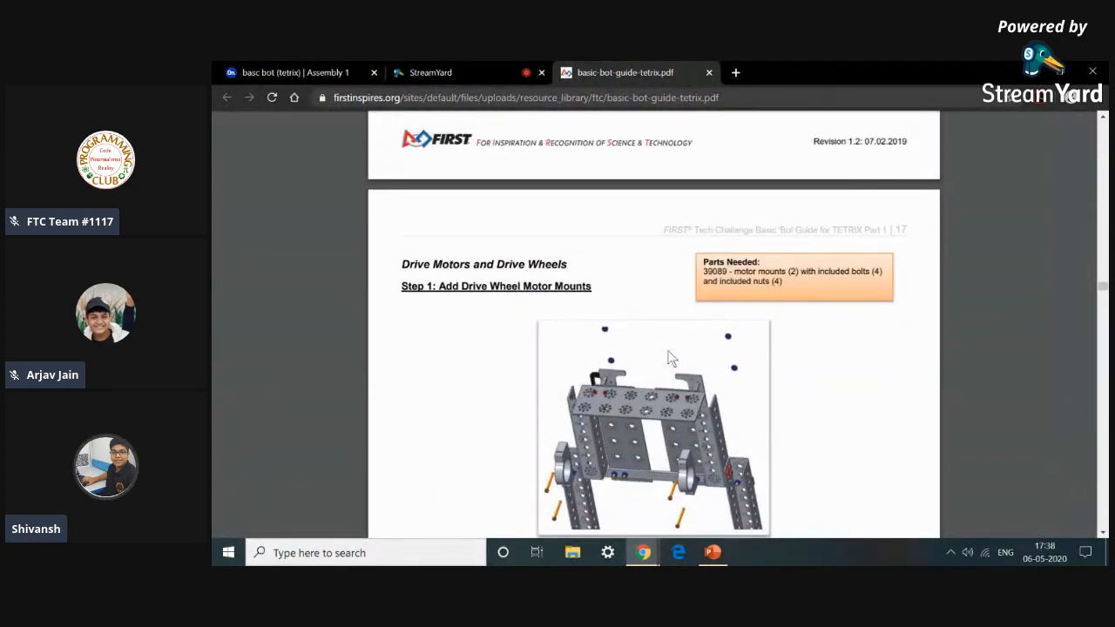
{"action": "scroll", "coordinate": [656, 365], "scroll_direction": "down", "scroll_amount": 10}
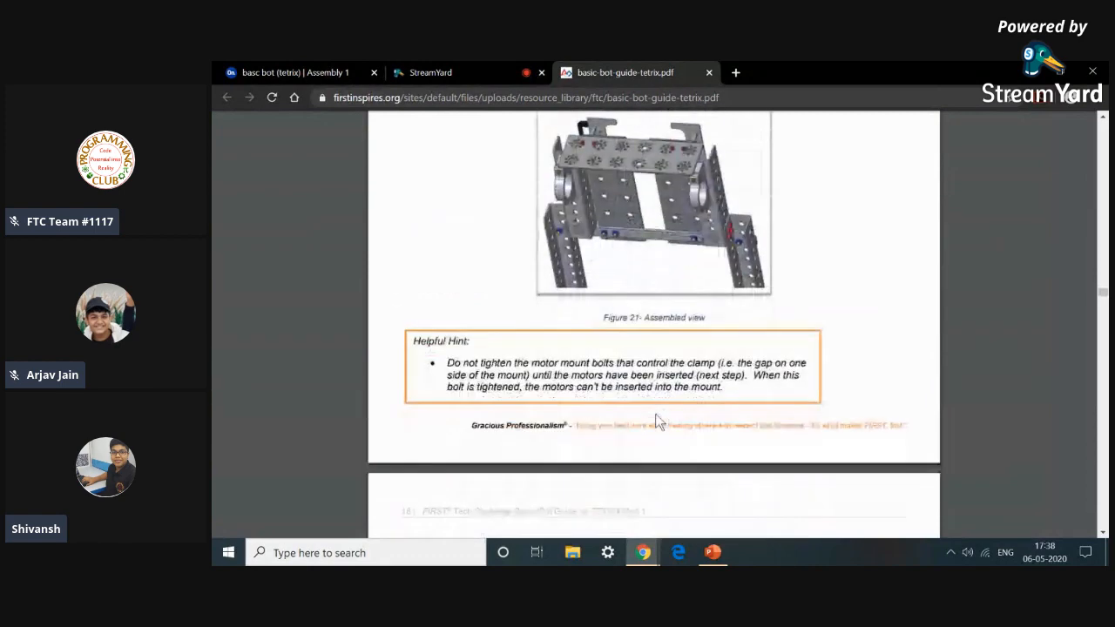
{"action": "scroll", "coordinate": [660, 422], "scroll_direction": "down", "scroll_amount": 8}
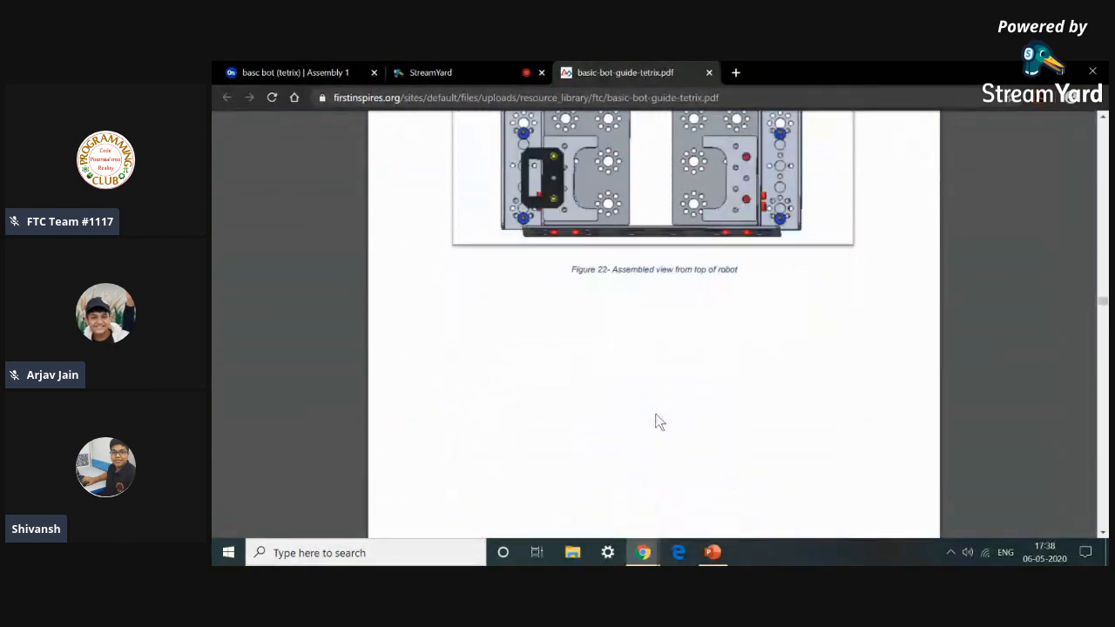
{"action": "scroll", "coordinate": [659, 421], "scroll_direction": "down", "scroll_amount": 1}
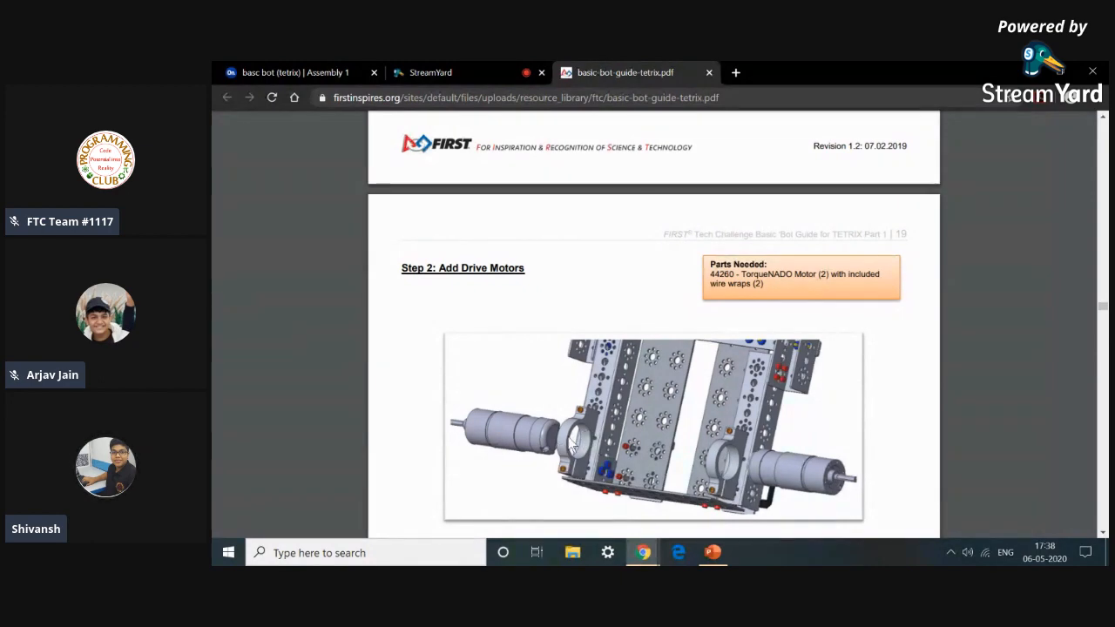
{"action": "scroll", "coordinate": [746, 470], "scroll_direction": "down", "scroll_amount": 2}
{"action": "scroll", "coordinate": [745, 471], "scroll_direction": "down", "scroll_amount": 6}
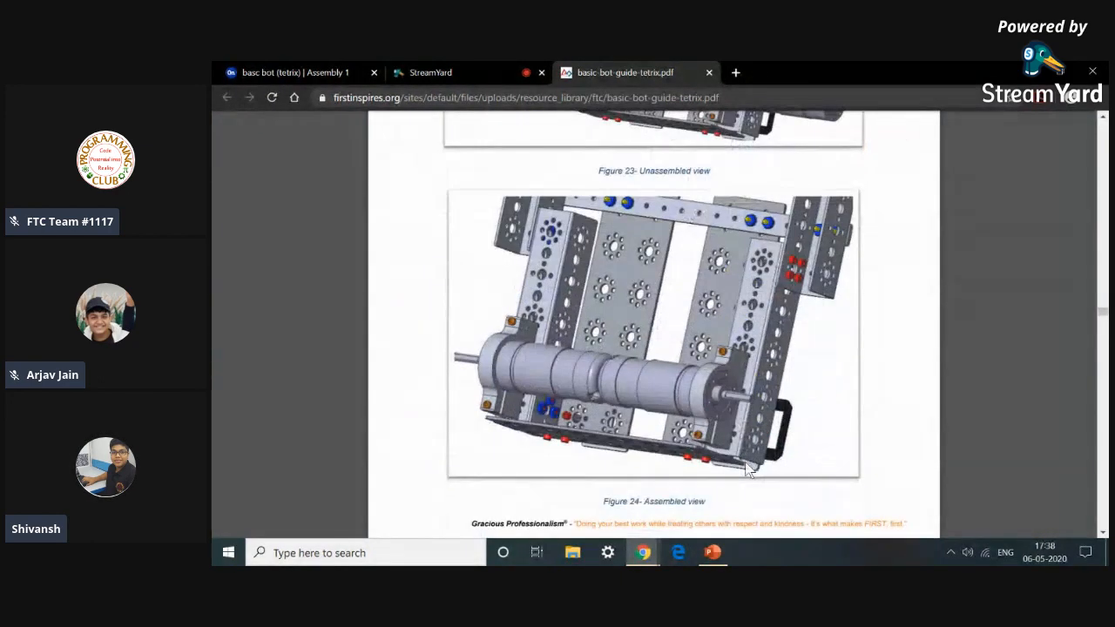
{"action": "left_click", "coordinate": [345, 70]}
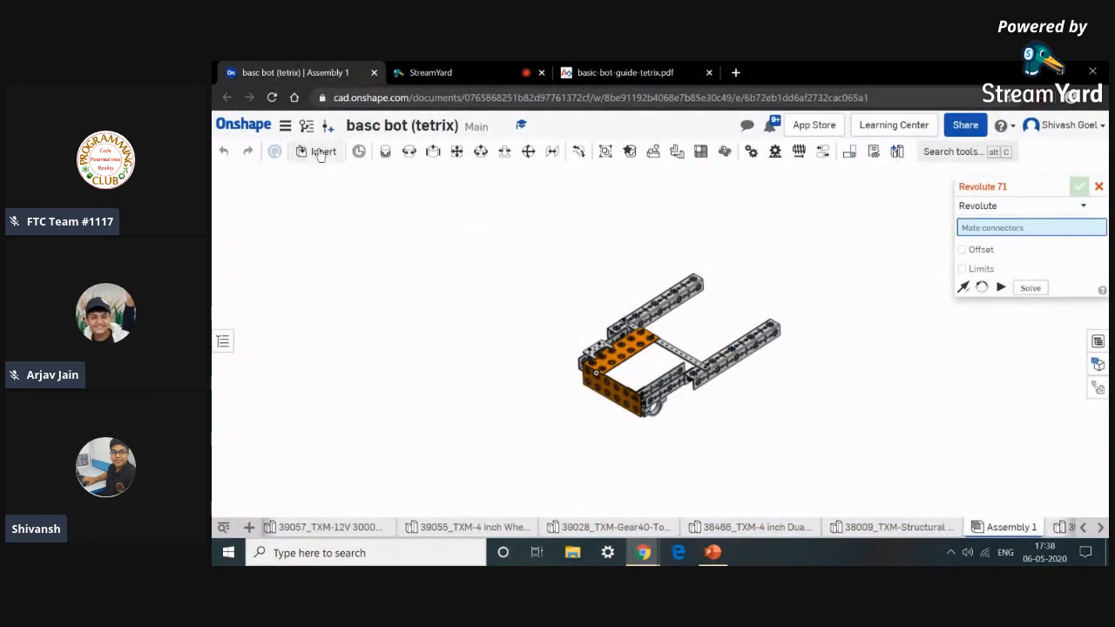
Insert two 44260_TXM TorqueNADO DC motors from the current document into the assembly.
{"action": "left_click", "coordinate": [318, 151]}
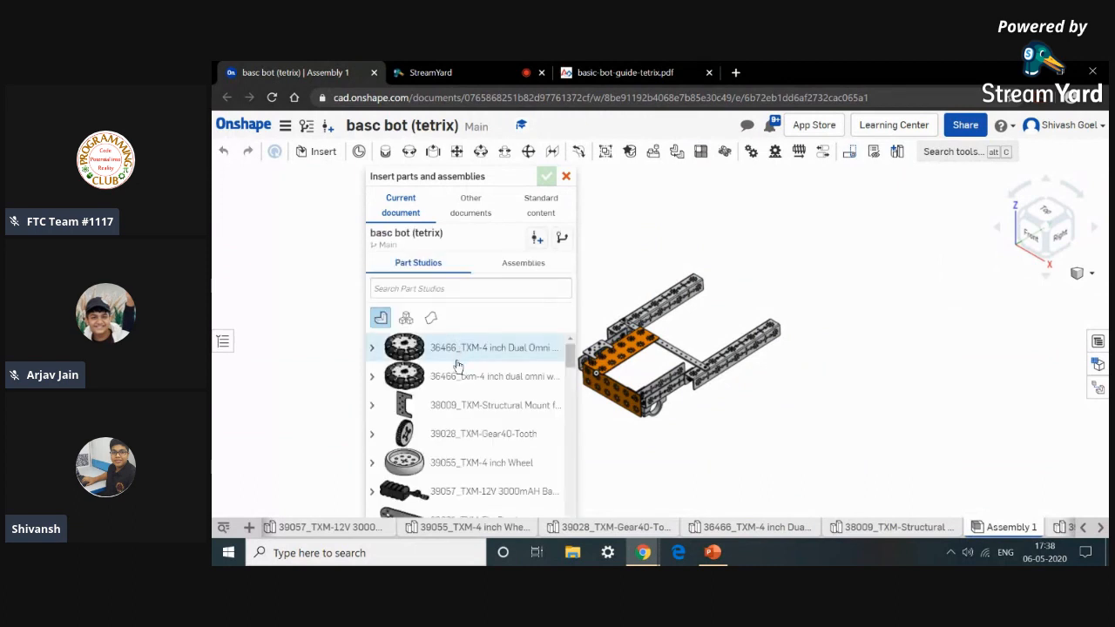
{"action": "scroll", "coordinate": [458, 370], "scroll_direction": "down", "scroll_amount": 5}
{"action": "scroll", "coordinate": [462, 383], "scroll_direction": "down", "scroll_amount": 10}
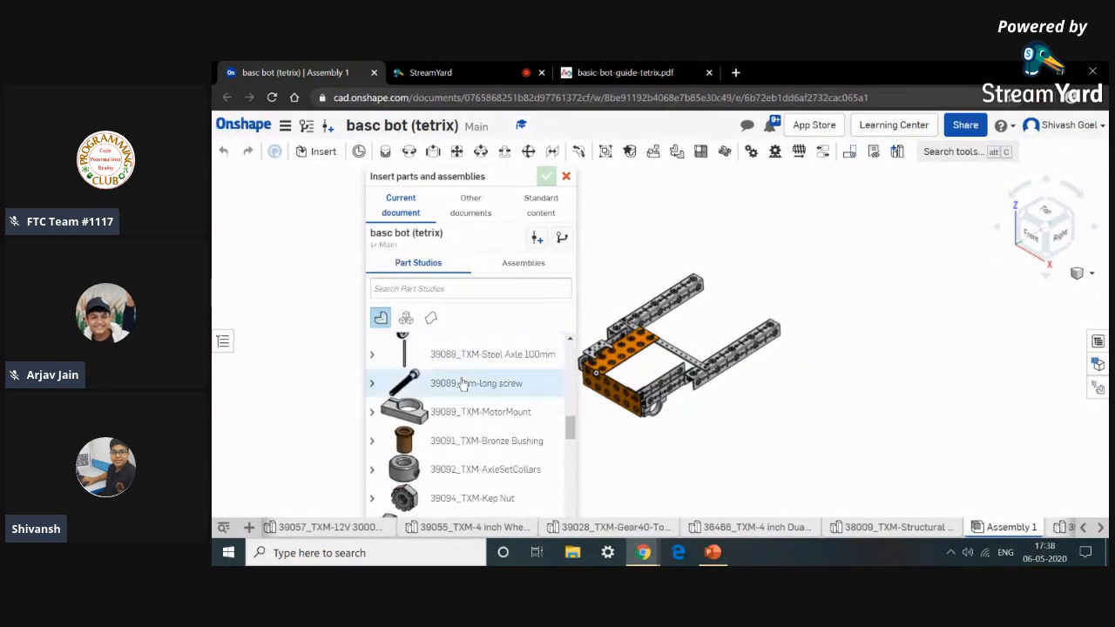
{"action": "scroll", "coordinate": [462, 384], "scroll_direction": "down", "scroll_amount": 10}
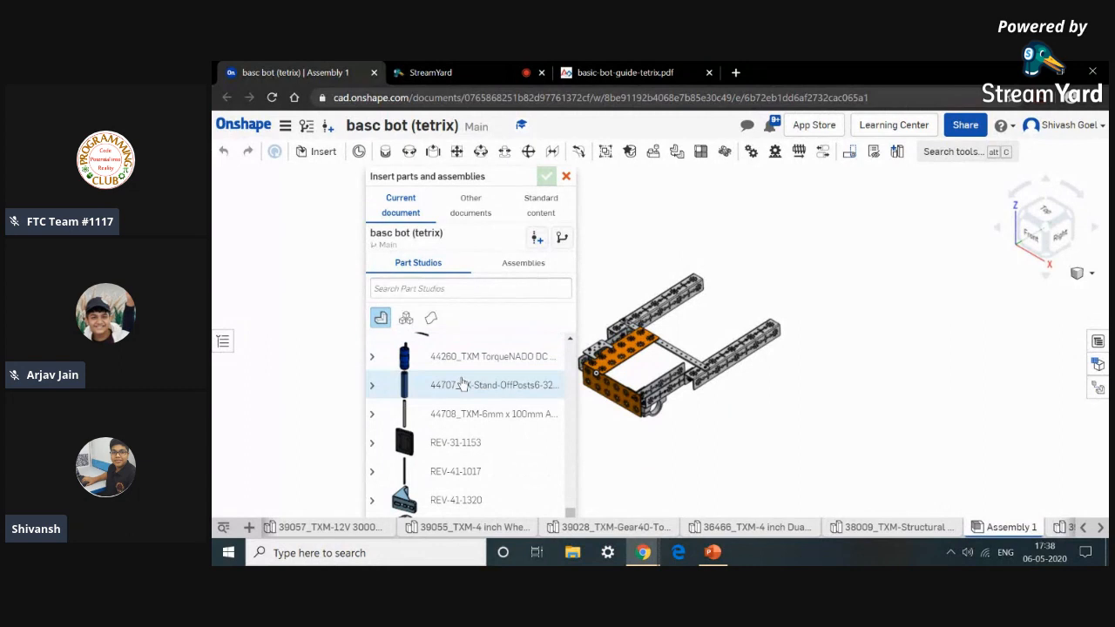
{"action": "scroll", "coordinate": [462, 384], "scroll_direction": "down", "scroll_amount": 3}
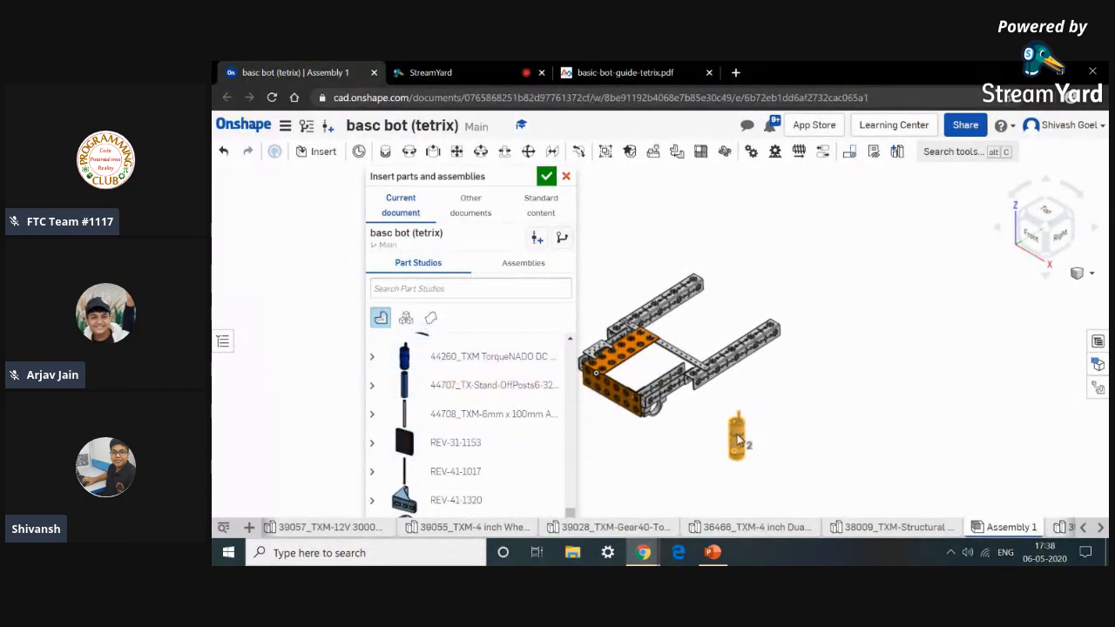
{"action": "left_click", "coordinate": [521, 363]}
{"action": "scroll", "coordinate": [809, 438], "scroll_direction": "down", "scroll_amount": 2}
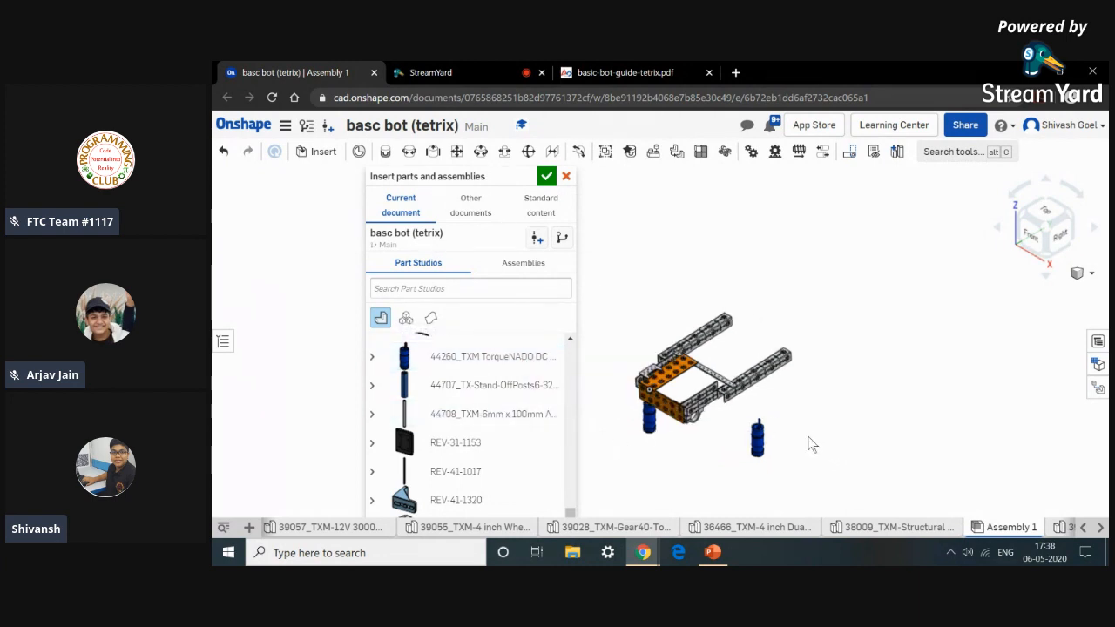
{"action": "left_click", "coordinate": [549, 178]}
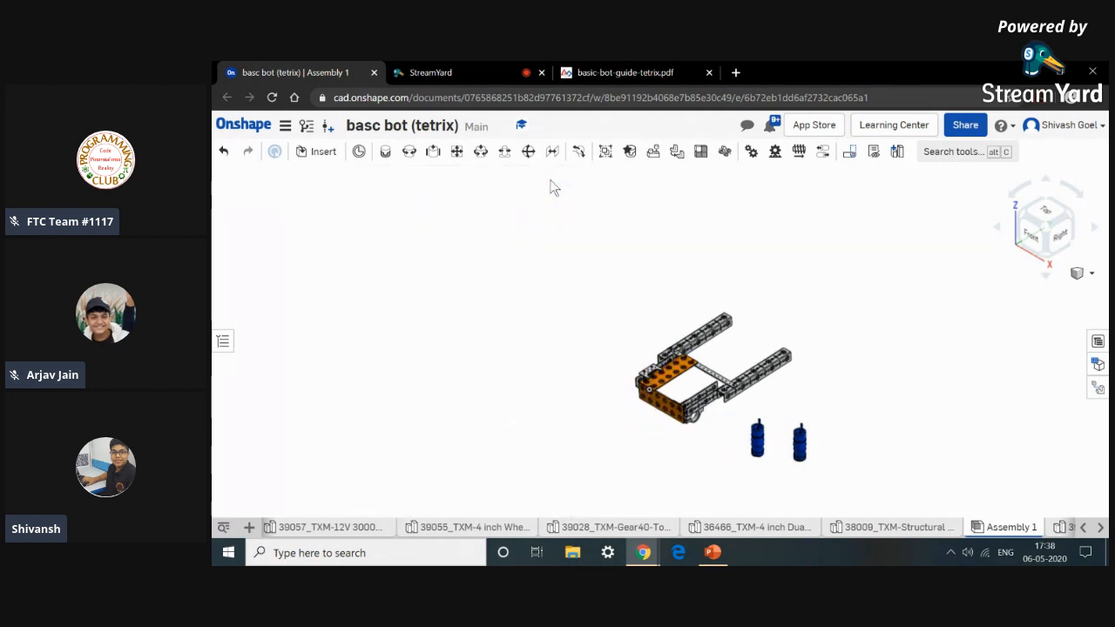
Mate the first drive motor into the motor mount clamp's bore with a Revolute mate, flipping the primary axis, then undo the mate.
{"action": "left_click", "coordinate": [408, 153]}
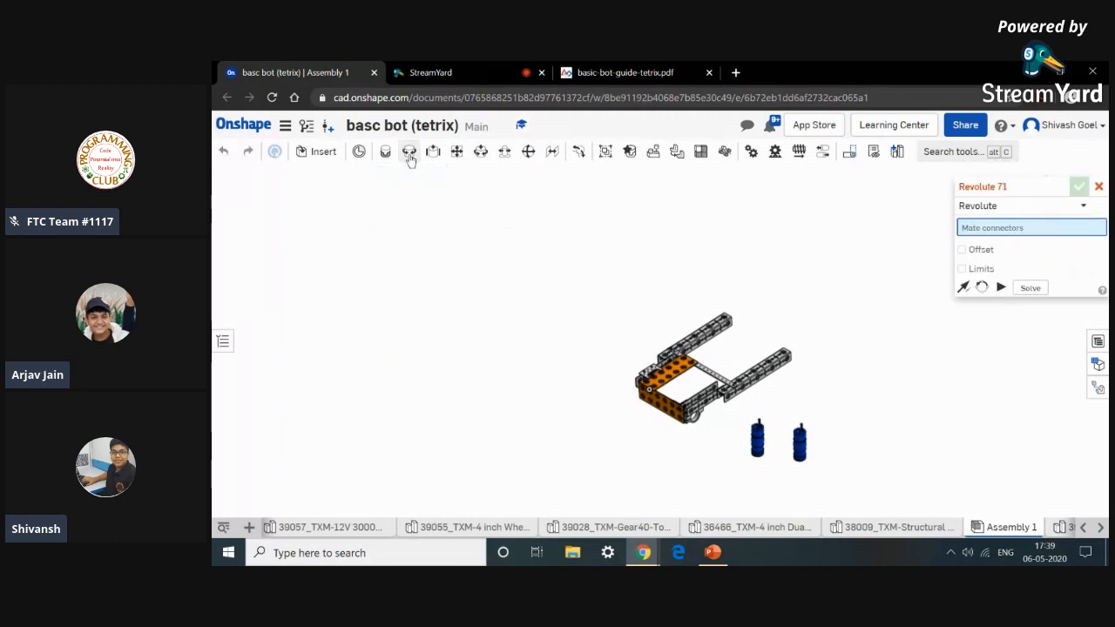
{"action": "scroll", "coordinate": [761, 444], "scroll_direction": "up", "scroll_amount": 10}
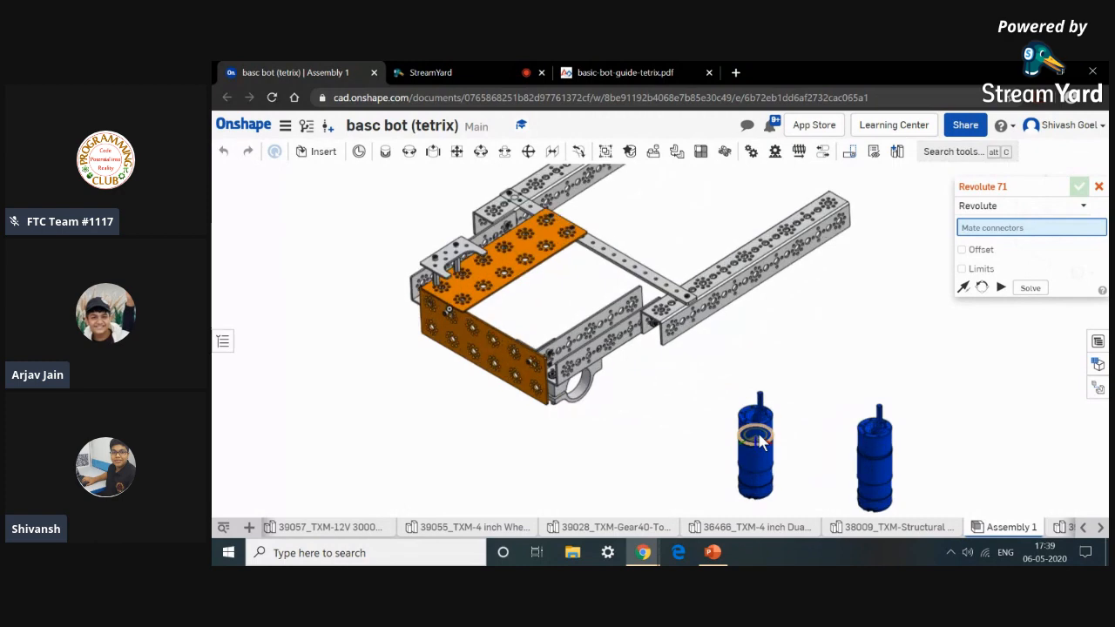
{"action": "scroll", "coordinate": [729, 440], "scroll_direction": "up", "scroll_amount": 4}
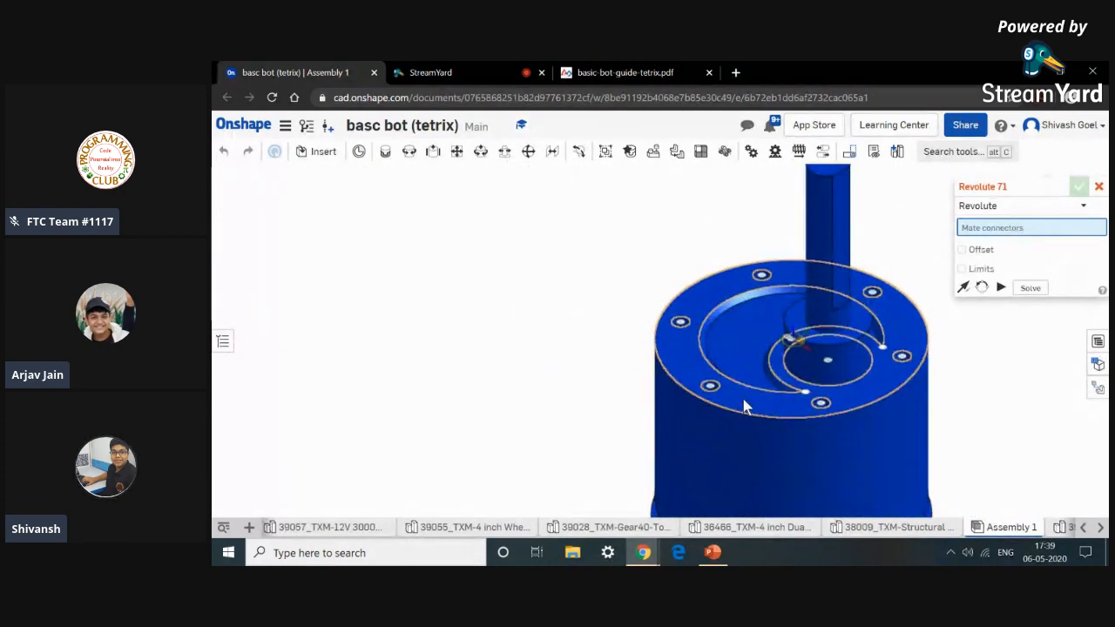
{"action": "scroll", "coordinate": [738, 461], "scroll_direction": "down", "scroll_amount": 8}
{"action": "scroll", "coordinate": [739, 468], "scroll_direction": "up", "scroll_amount": 5}
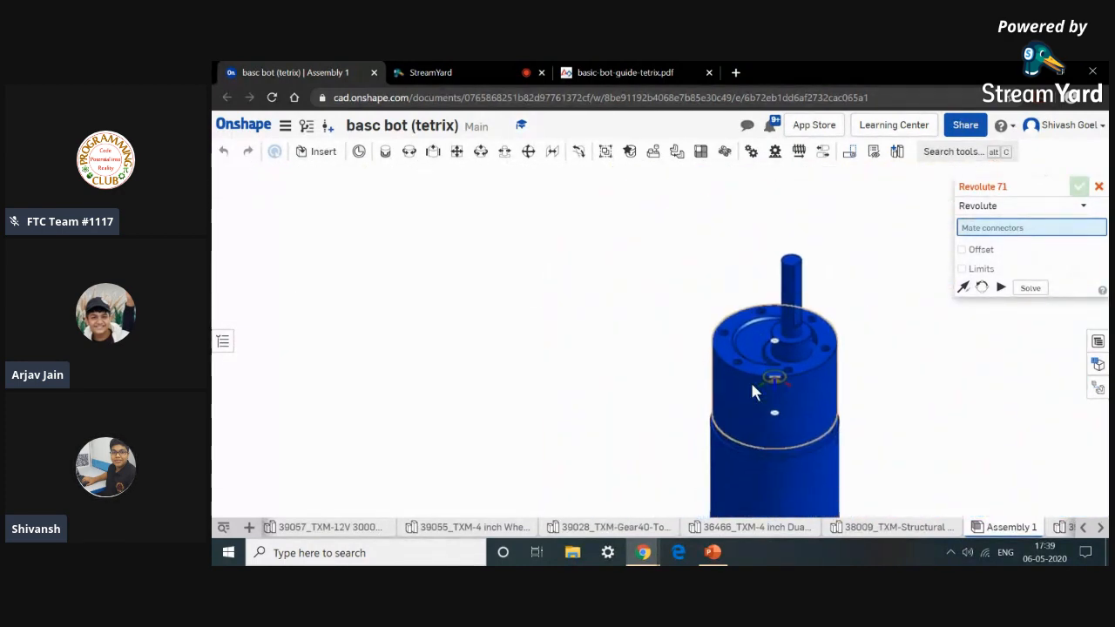
{"action": "scroll", "coordinate": [781, 298], "scroll_direction": "up", "scroll_amount": 4}
{"action": "scroll", "coordinate": [759, 318], "scroll_direction": "down", "scroll_amount": 6}
{"action": "scroll", "coordinate": [758, 383], "scroll_direction": "up", "scroll_amount": 5}
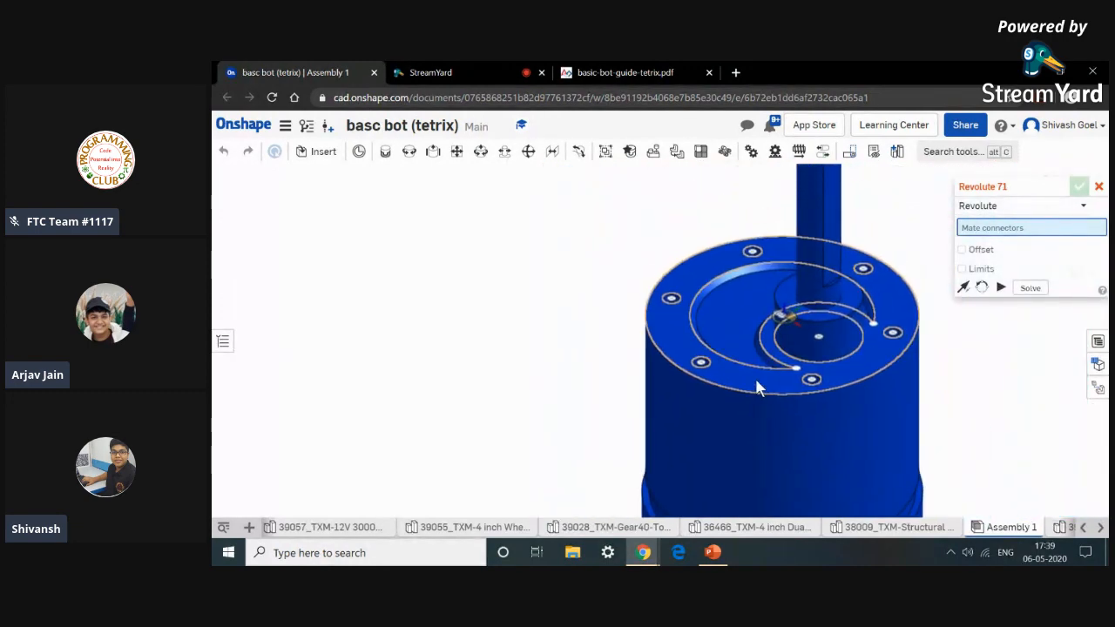
{"action": "left_click", "coordinate": [760, 384]}
{"action": "scroll", "coordinate": [759, 376], "scroll_direction": "down", "scroll_amount": 6}
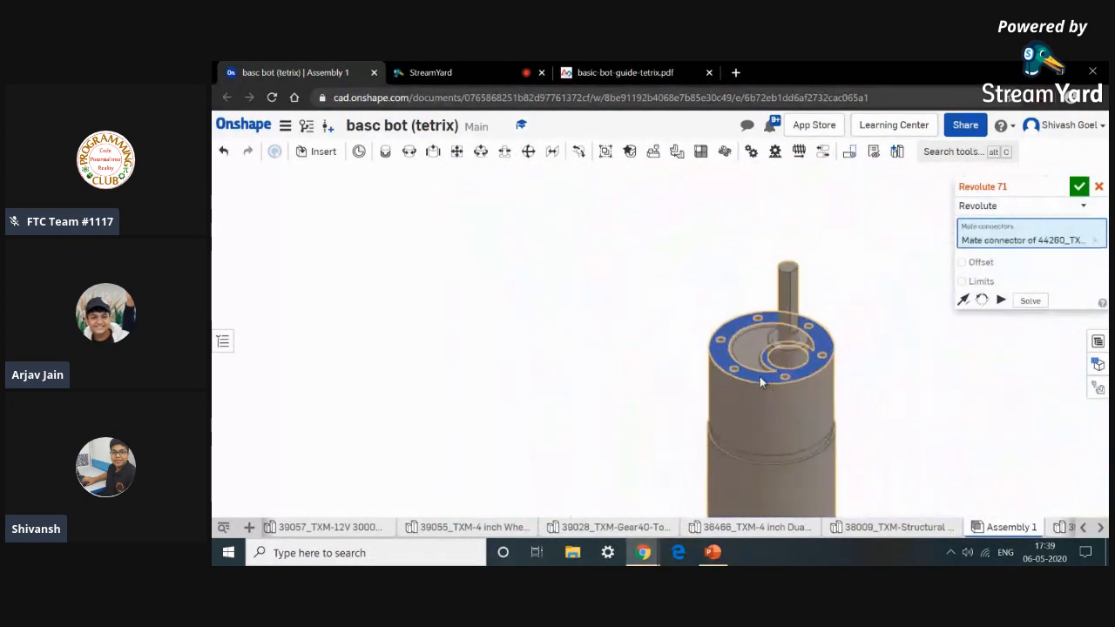
{"action": "scroll", "coordinate": [651, 352], "scroll_direction": "up", "scroll_amount": 5}
{"action": "scroll", "coordinate": [627, 340], "scroll_direction": "up", "scroll_amount": 3}
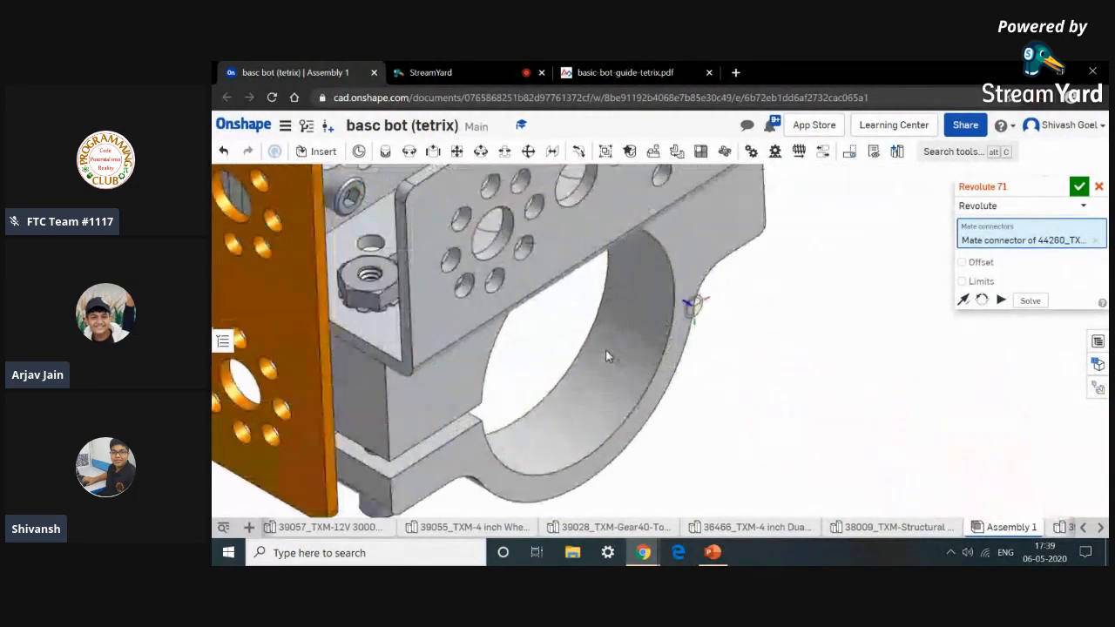
{"action": "scroll", "coordinate": [634, 374], "scroll_direction": "up", "scroll_amount": 2}
{"action": "left_click", "coordinate": [635, 375]}
{"action": "scroll", "coordinate": [644, 383], "scroll_direction": "down", "scroll_amount": 3}
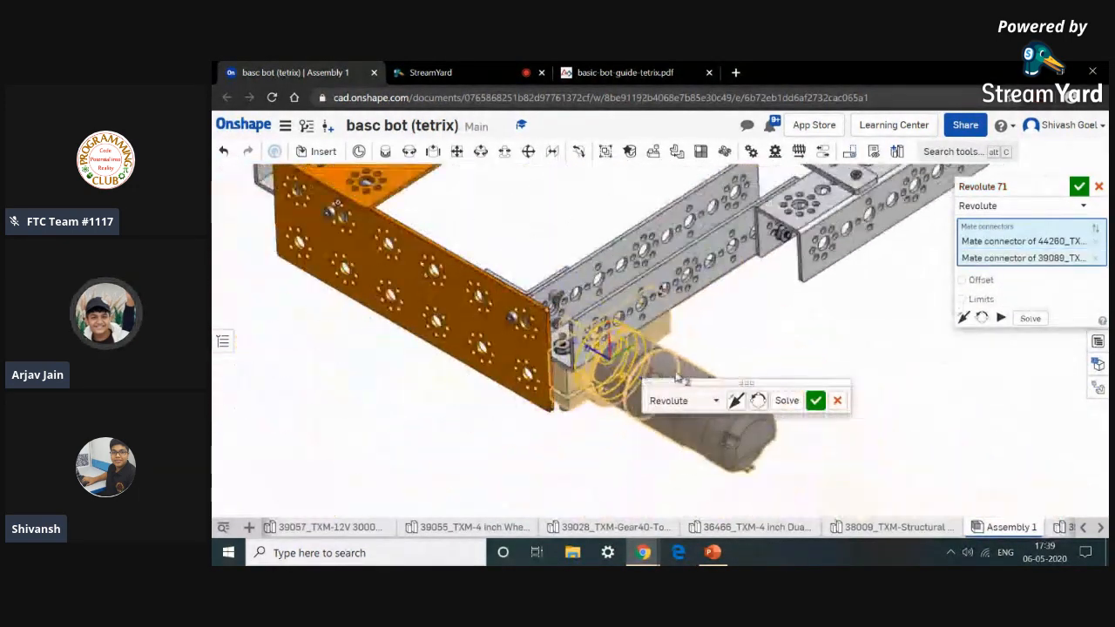
{"action": "left_click", "coordinate": [736, 403]}
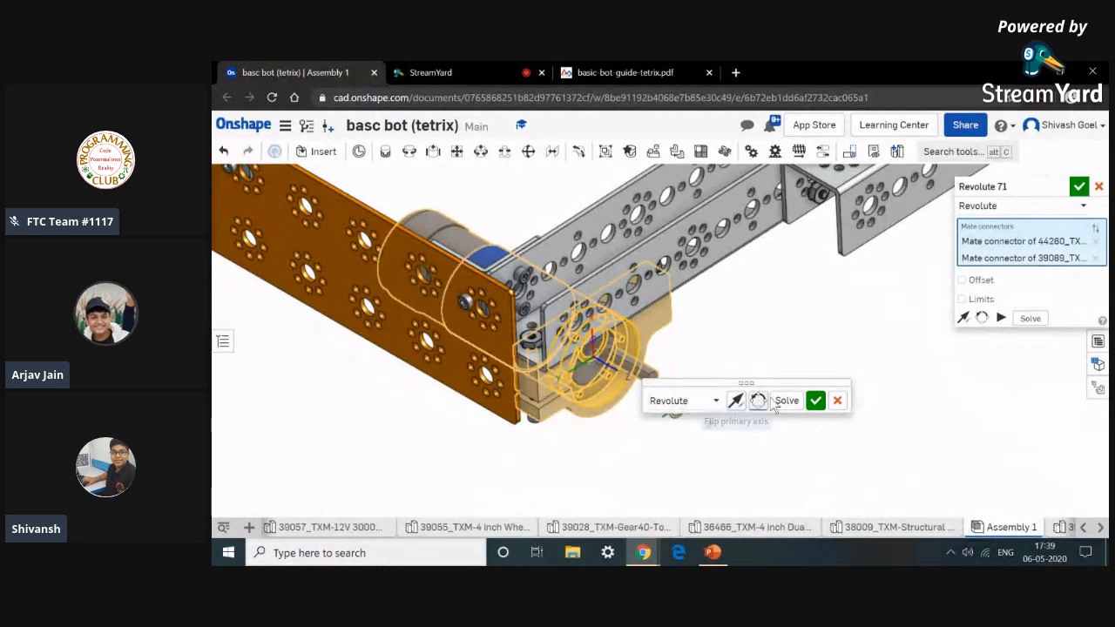
{"action": "left_click", "coordinate": [814, 401]}
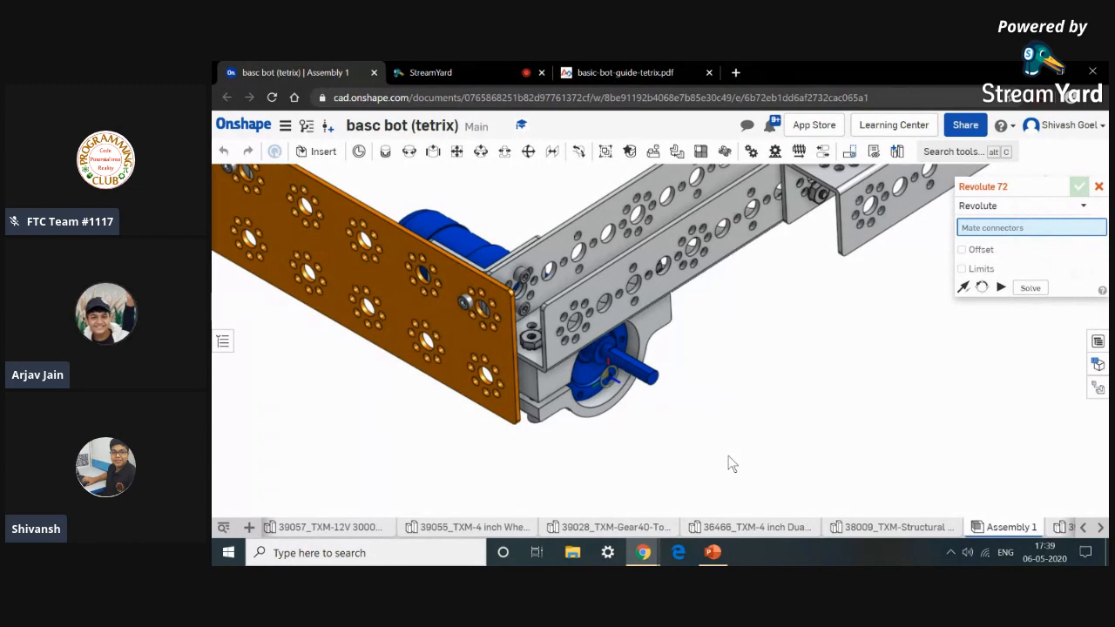
{"action": "scroll", "coordinate": [756, 500], "scroll_direction": "down", "scroll_amount": 2}
{"action": "scroll", "coordinate": [756, 498], "scroll_direction": "up", "scroll_amount": 2}
{"action": "middle_click_drag", "start_coordinate": [757, 498], "coordinate": [709, 439]}
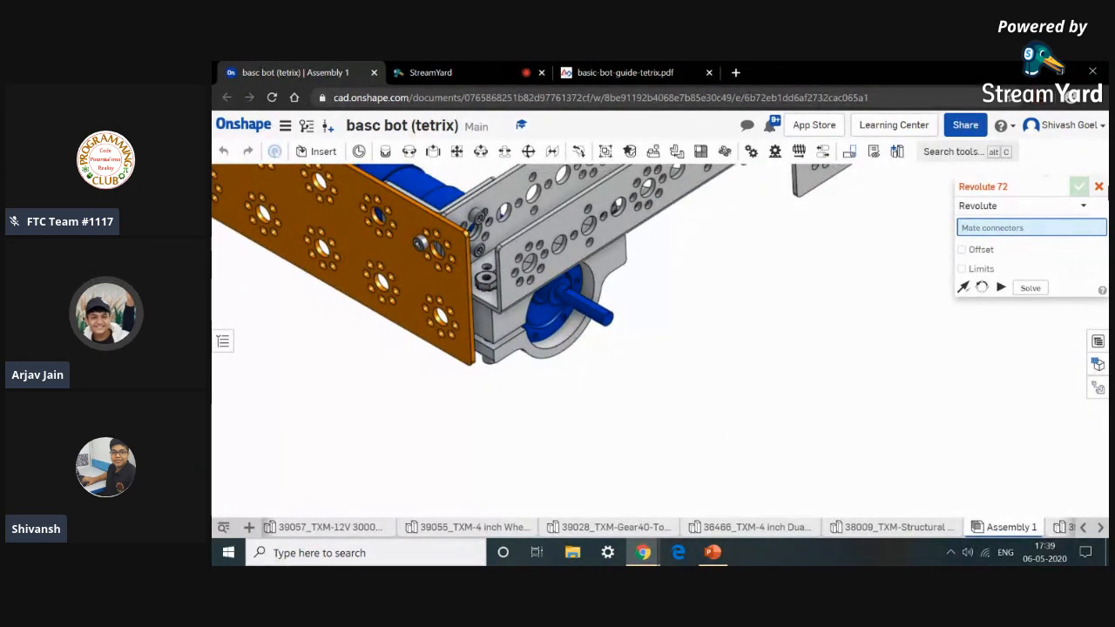
{"action": "left_click", "coordinate": [1099, 186]}
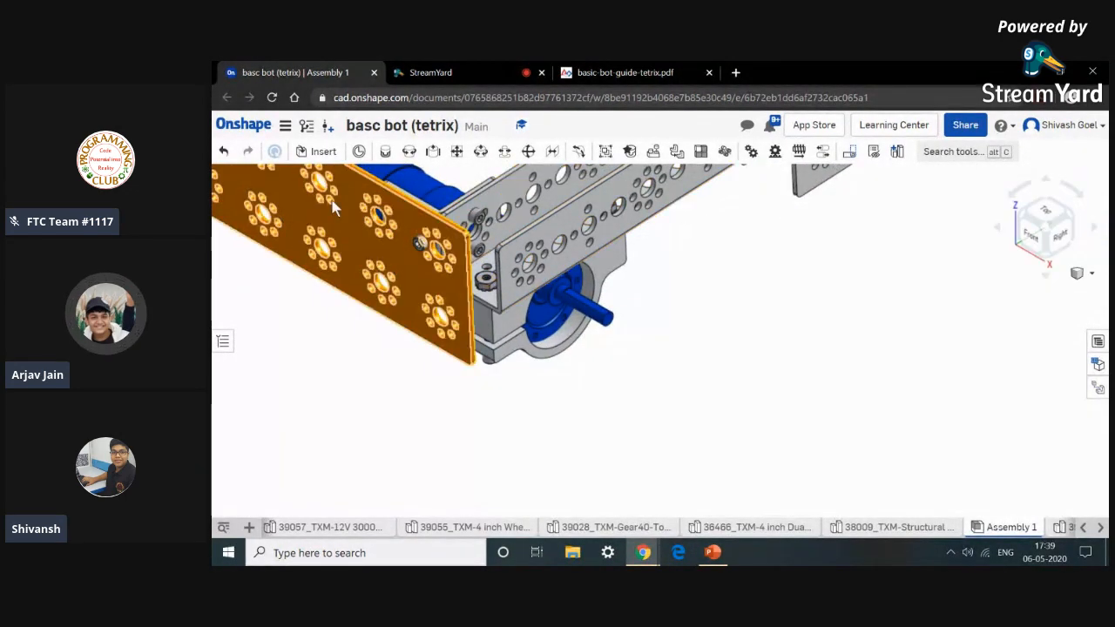
{"action": "left_click", "coordinate": [223, 151]}
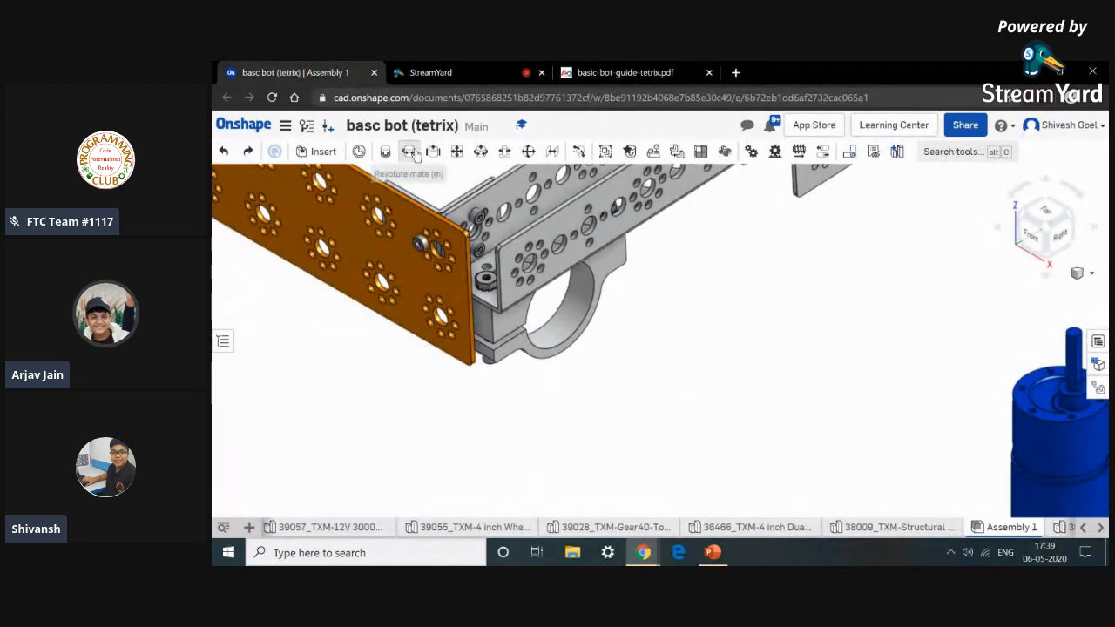
Seat the first drive motor in the clamp bore with a Revolute mate, flipping the primary axis, and close the mate dialog.
{"action": "left_click", "coordinate": [414, 154]}
{"action": "scroll", "coordinate": [779, 330], "scroll_direction": "down", "scroll_amount": 5}
{"action": "scroll", "coordinate": [881, 362], "scroll_direction": "up", "scroll_amount": 5}
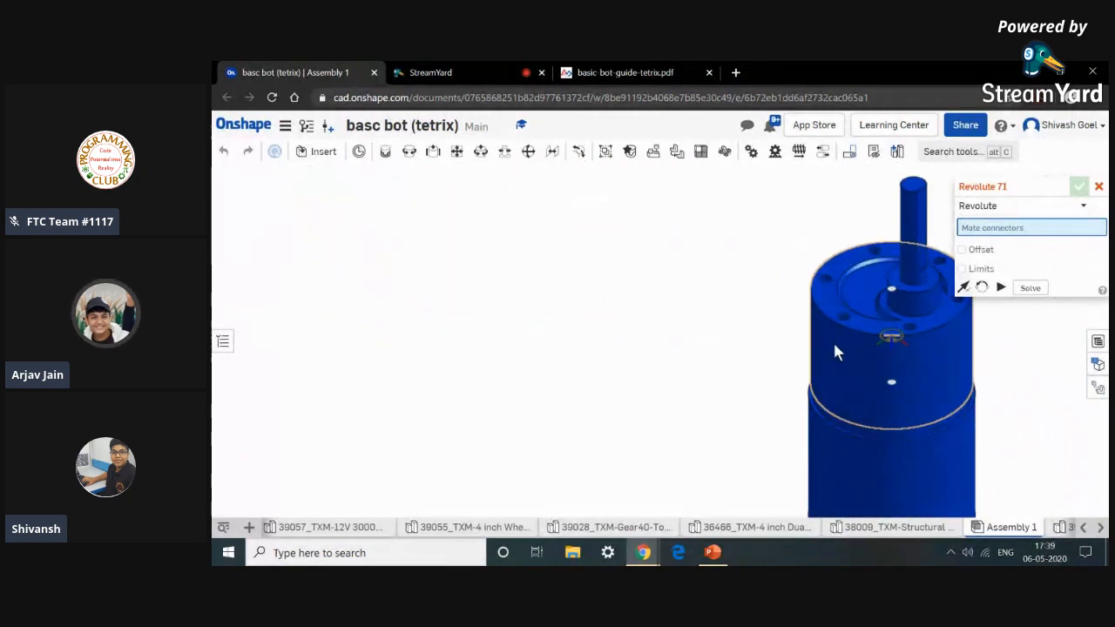
{"action": "scroll", "coordinate": [833, 347], "scroll_direction": "up", "scroll_amount": 2}
{"action": "left_click", "coordinate": [836, 346]}
{"action": "scroll", "coordinate": [835, 346], "scroll_direction": "down", "scroll_amount": 6}
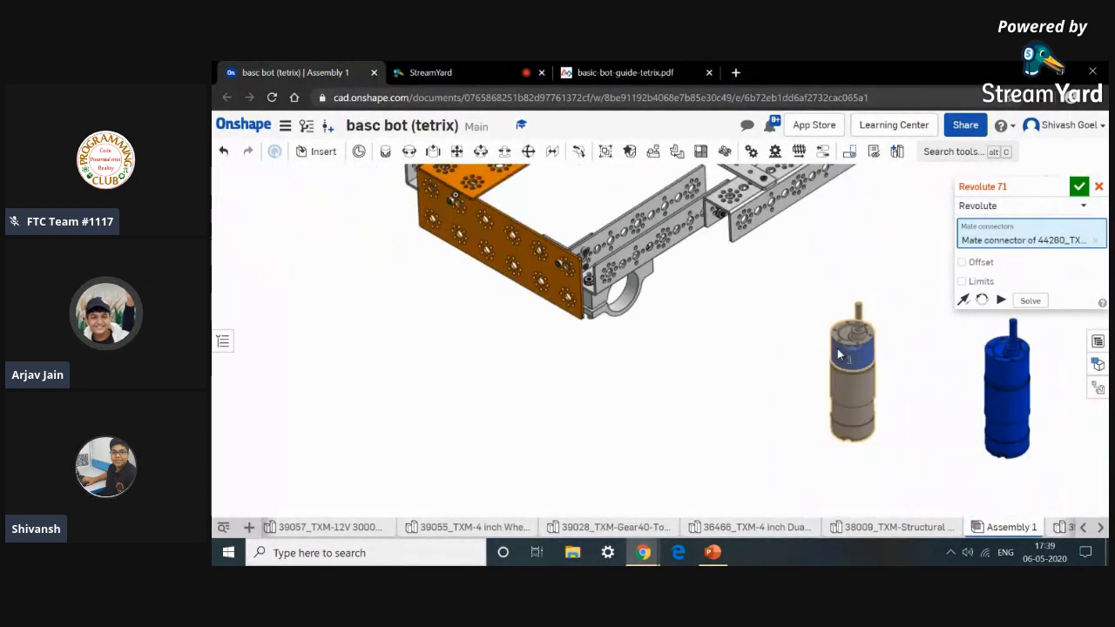
{"action": "scroll", "coordinate": [645, 301], "scroll_direction": "up", "scroll_amount": 6}
{"action": "left_click", "coordinate": [647, 303]}
{"action": "scroll", "coordinate": [647, 303], "scroll_direction": "down", "scroll_amount": 8}
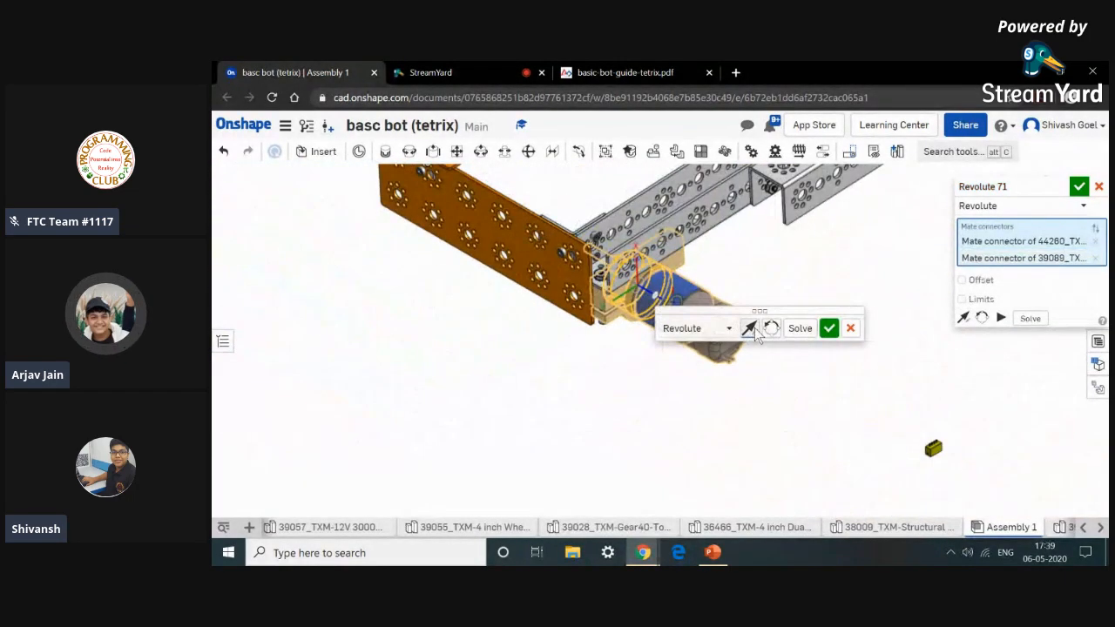
{"action": "left_click", "coordinate": [751, 331]}
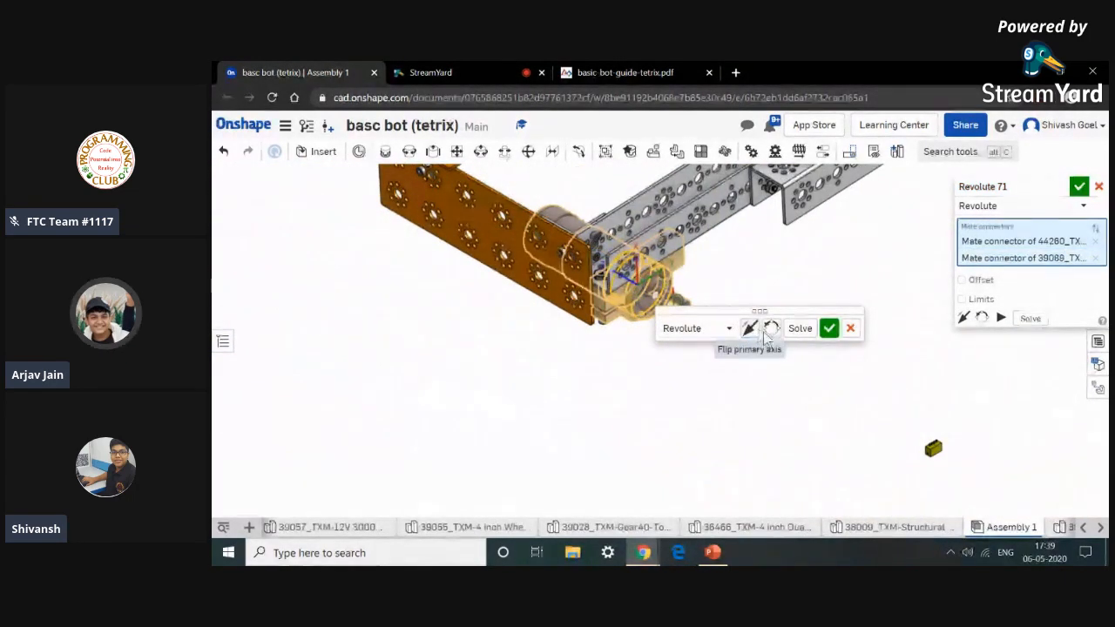
{"action": "left_click", "coordinate": [826, 330]}
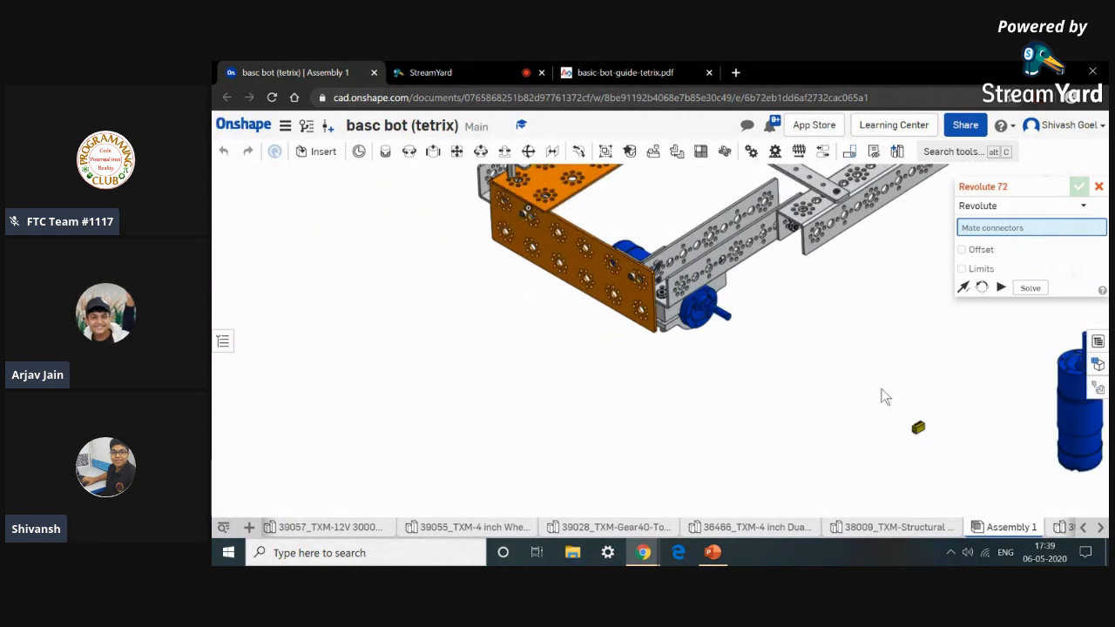
{"action": "scroll", "coordinate": [884, 396], "scroll_direction": "down", "scroll_amount": 3}
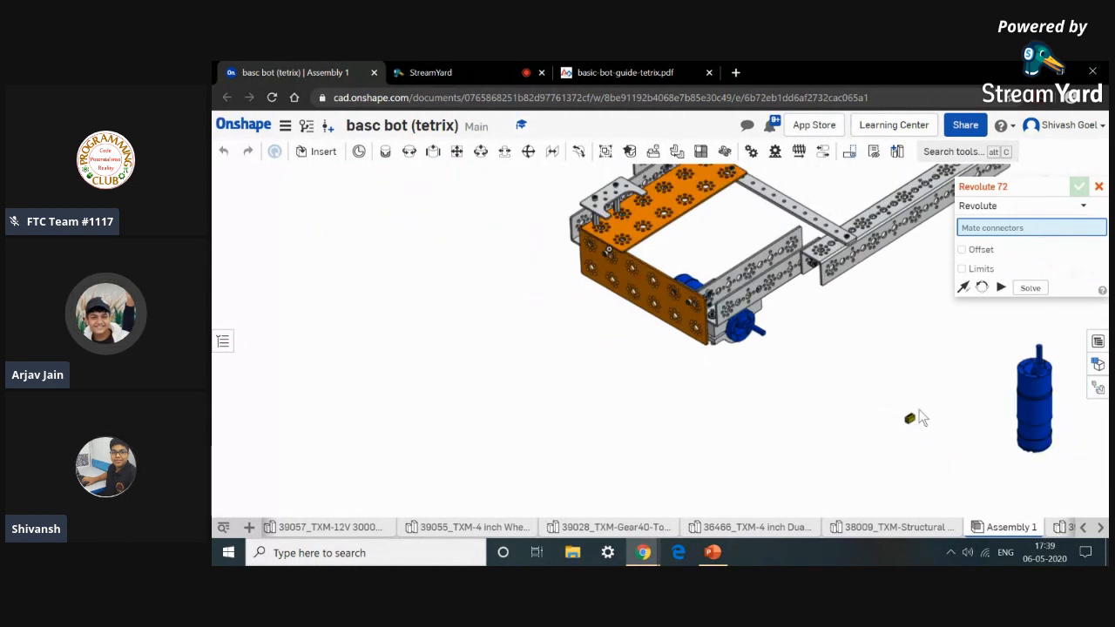
{"action": "left_click", "coordinate": [1098, 187]}
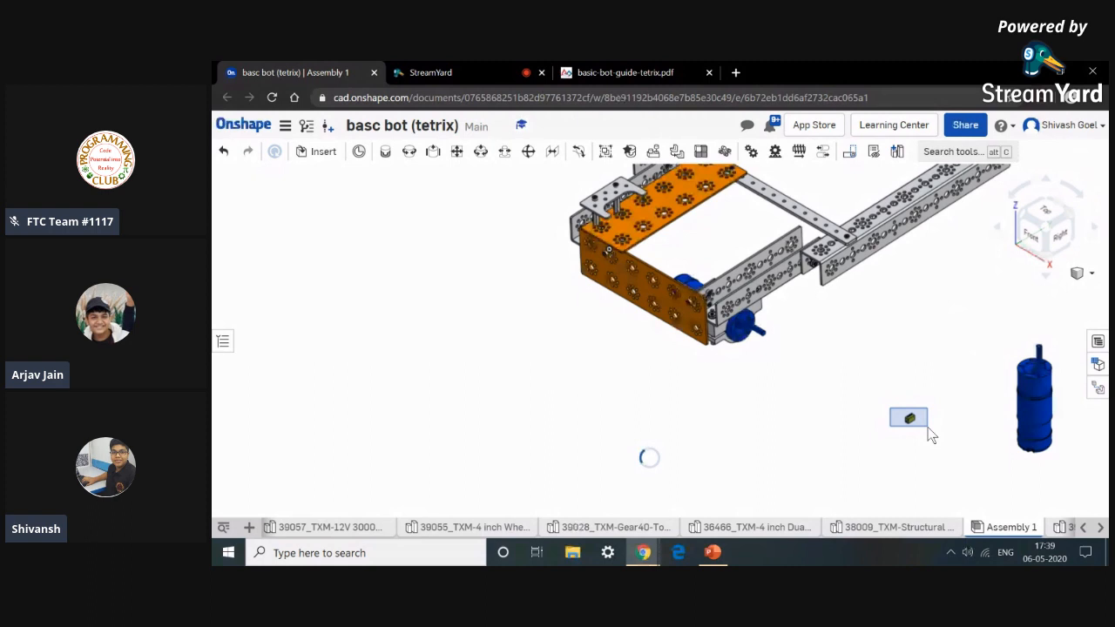
Hide the small stray TorqueNADO motor component lying beside the frame.
{"action": "left_click", "coordinate": [929, 430]}
{"action": "right_click", "coordinate": [895, 456]}
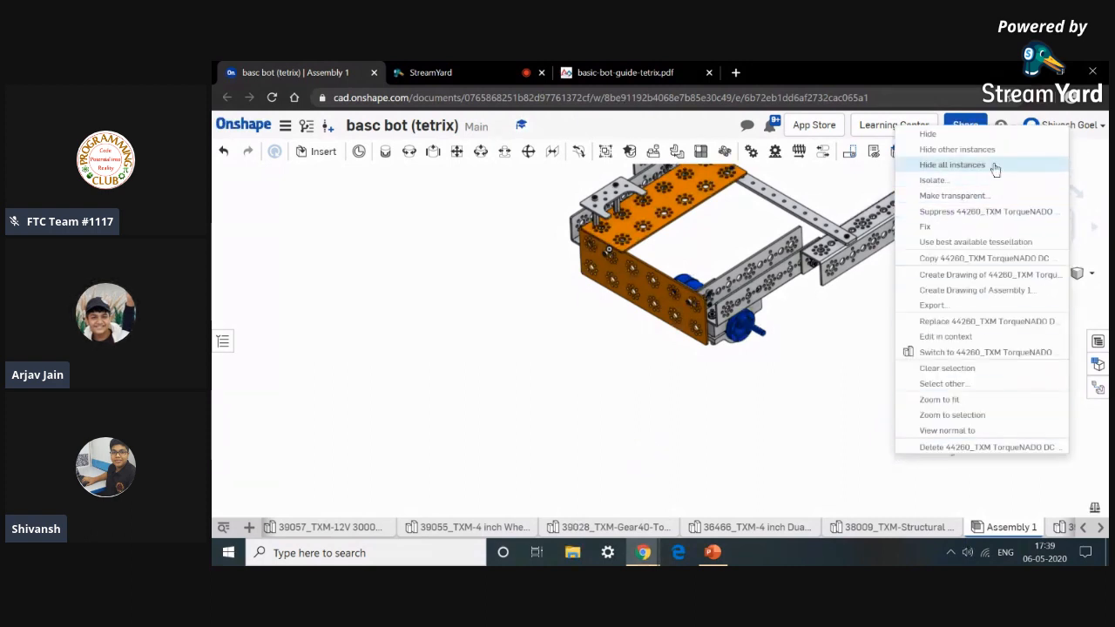
{"action": "left_click", "coordinate": [986, 133]}
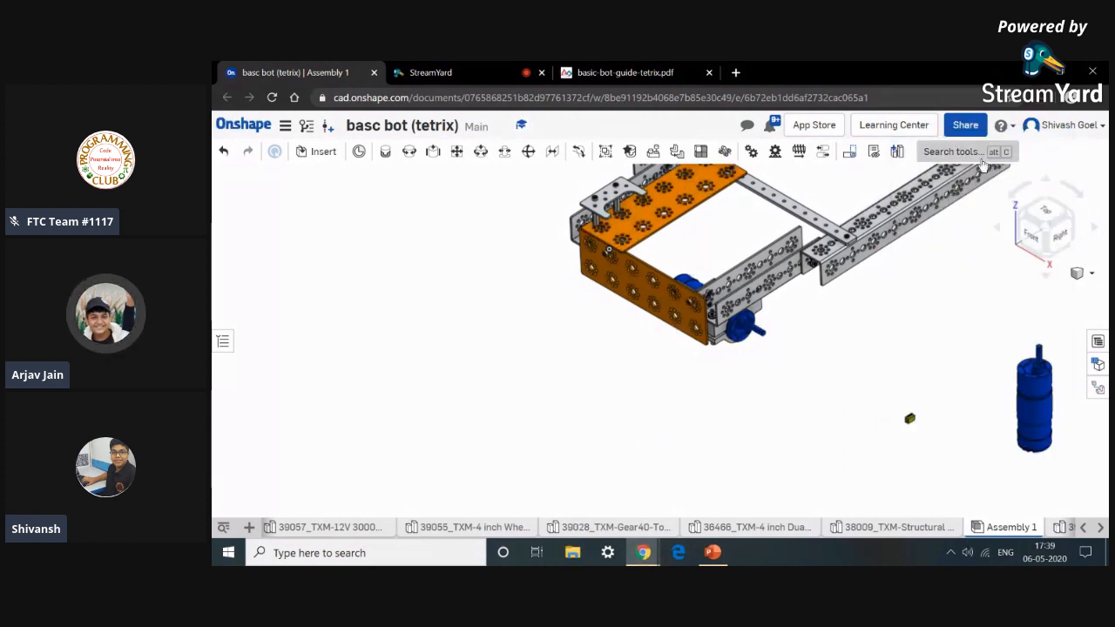
Try fastening the second drive motor into the other clamp's bore with a Fastened mate, then undo it.
{"action": "left_click", "coordinate": [386, 153]}
{"action": "scroll", "coordinate": [1070, 403], "scroll_direction": "up", "scroll_amount": 10}
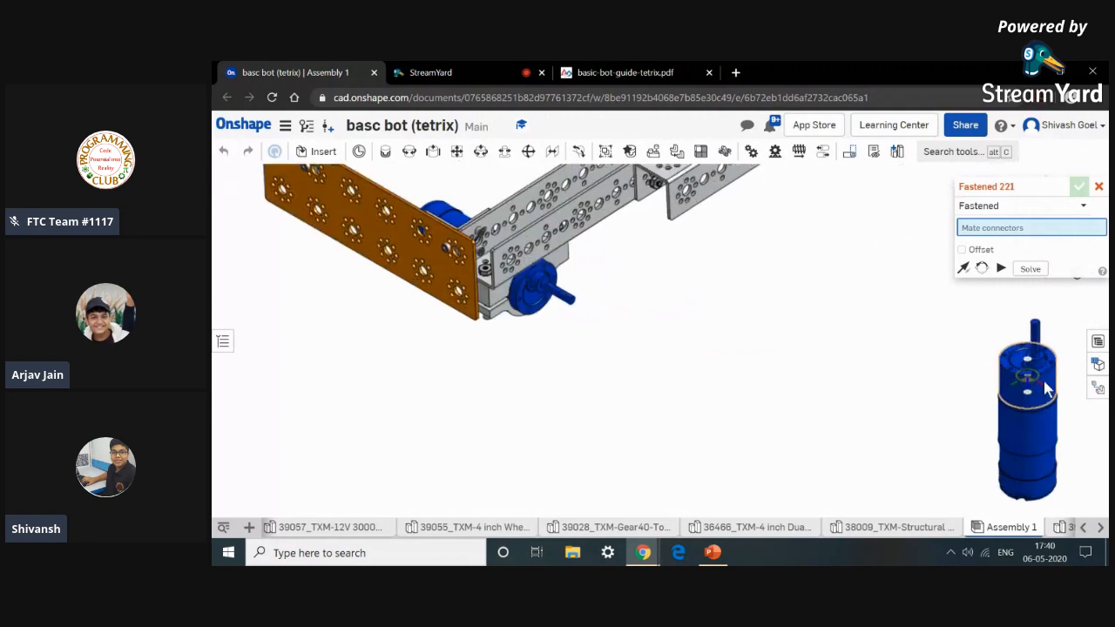
{"action": "left_click", "coordinate": [1025, 396]}
{"action": "scroll", "coordinate": [1026, 397], "scroll_direction": "down", "scroll_amount": 10}
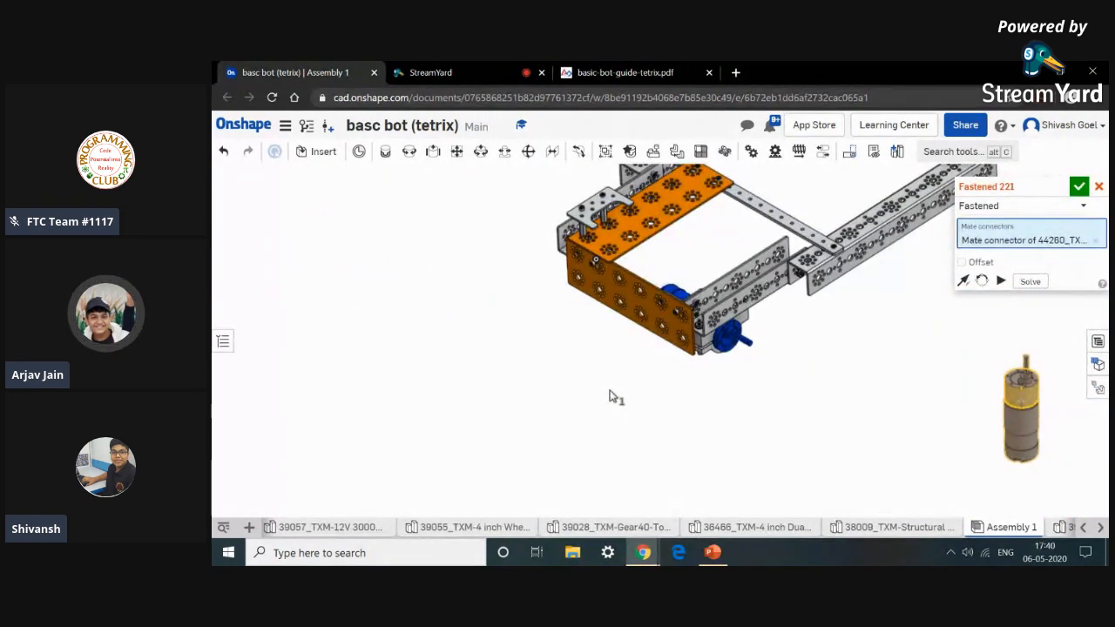
{"action": "right_click_drag", "start_coordinate": [610, 392], "coordinate": [690, 416]}
{"action": "scroll", "coordinate": [710, 336], "scroll_direction": "up", "scroll_amount": 5}
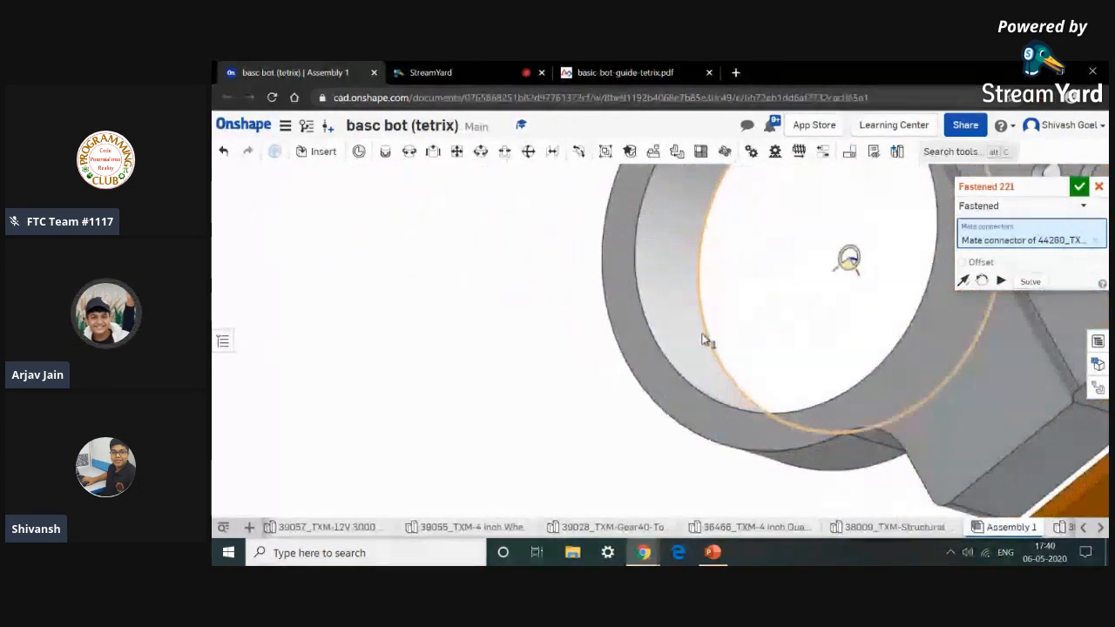
{"action": "scroll", "coordinate": [662, 321], "scroll_direction": "down", "scroll_amount": 1}
{"action": "left_click", "coordinate": [662, 322]}
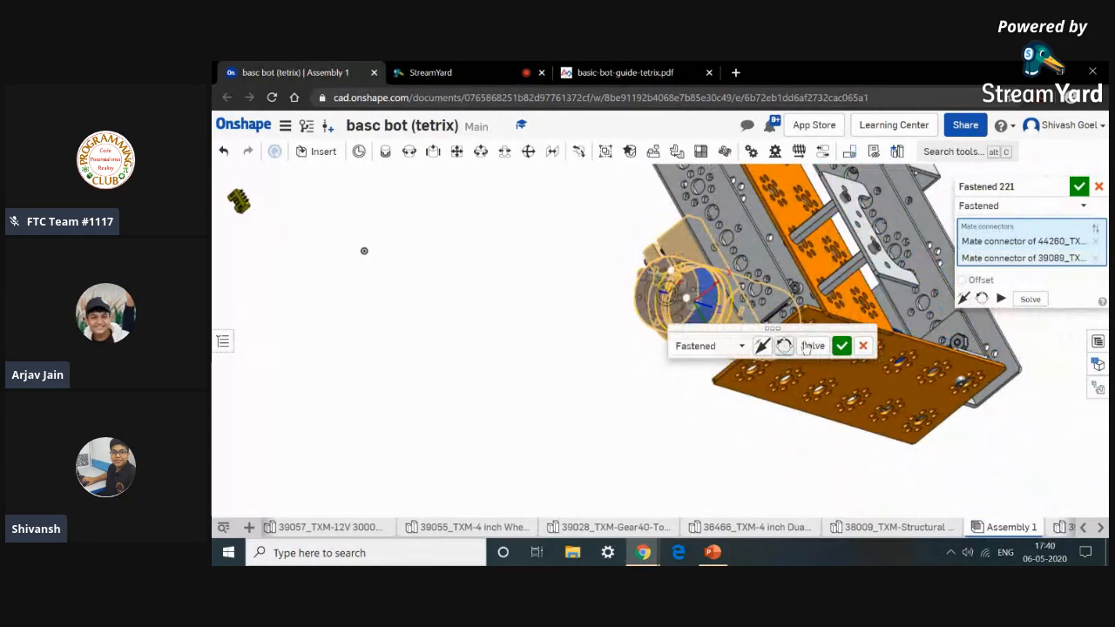
{"action": "left_click", "coordinate": [842, 347]}
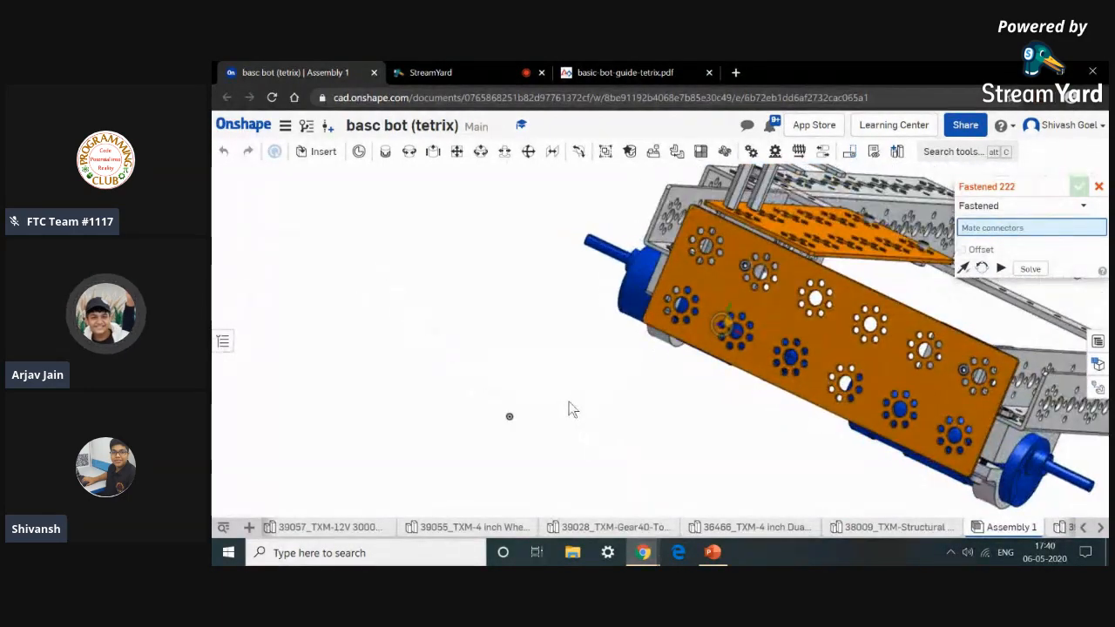
{"action": "left_click", "coordinate": [1098, 187]}
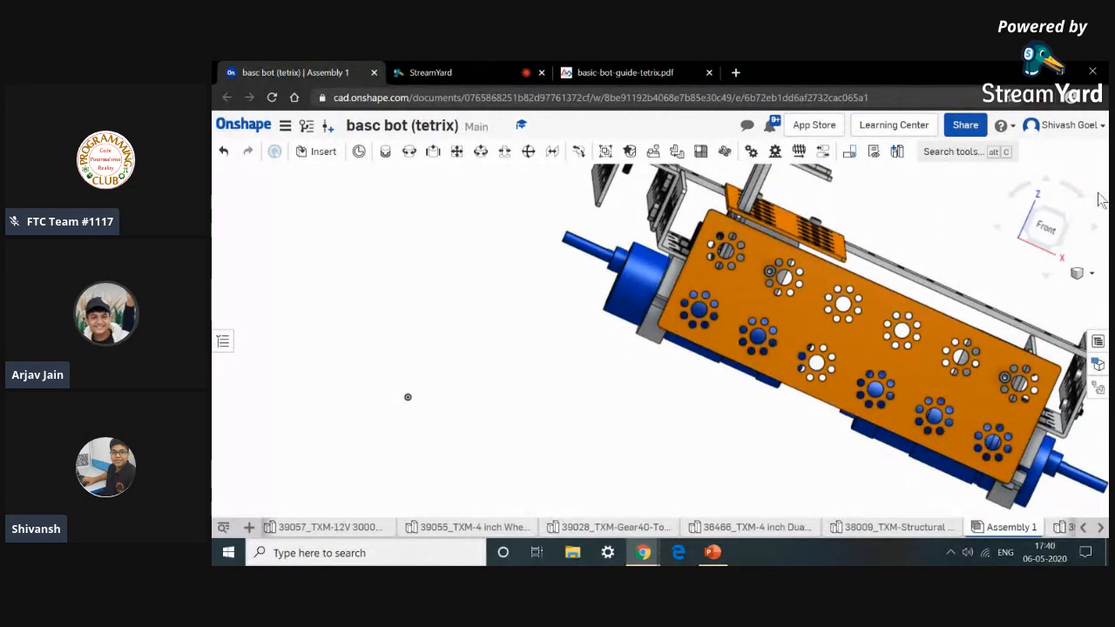
{"action": "left_click", "coordinate": [223, 151]}
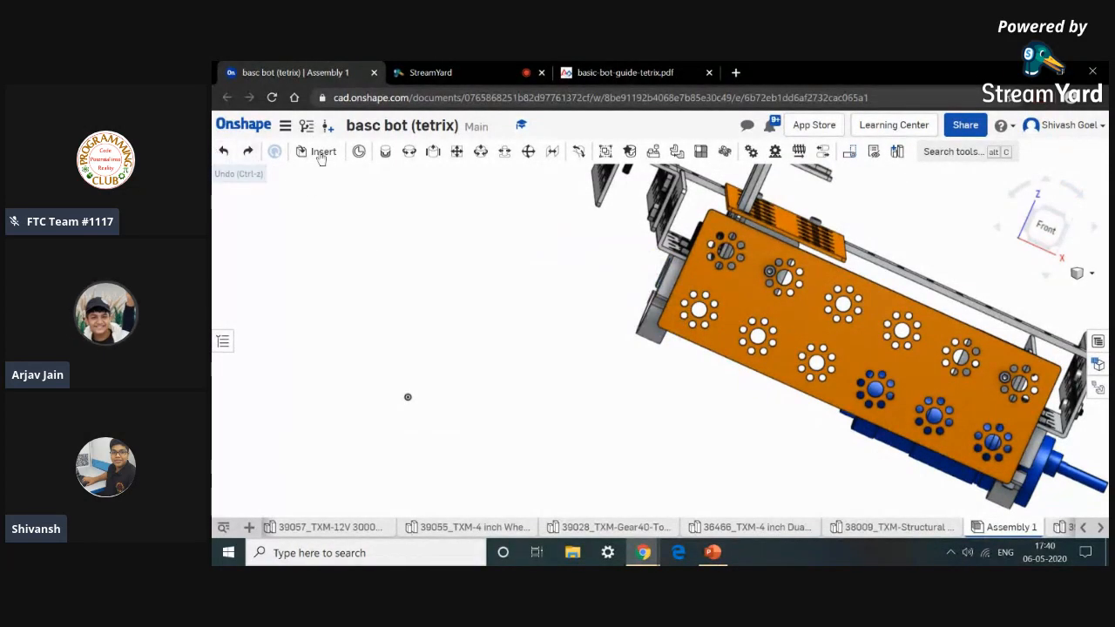
Try fastening the second drive motor's face to the other motor mount clamp with a Fastened mate.
{"action": "left_click", "coordinate": [385, 152]}
{"action": "scroll", "coordinate": [443, 351], "scroll_direction": "down", "scroll_amount": 5}
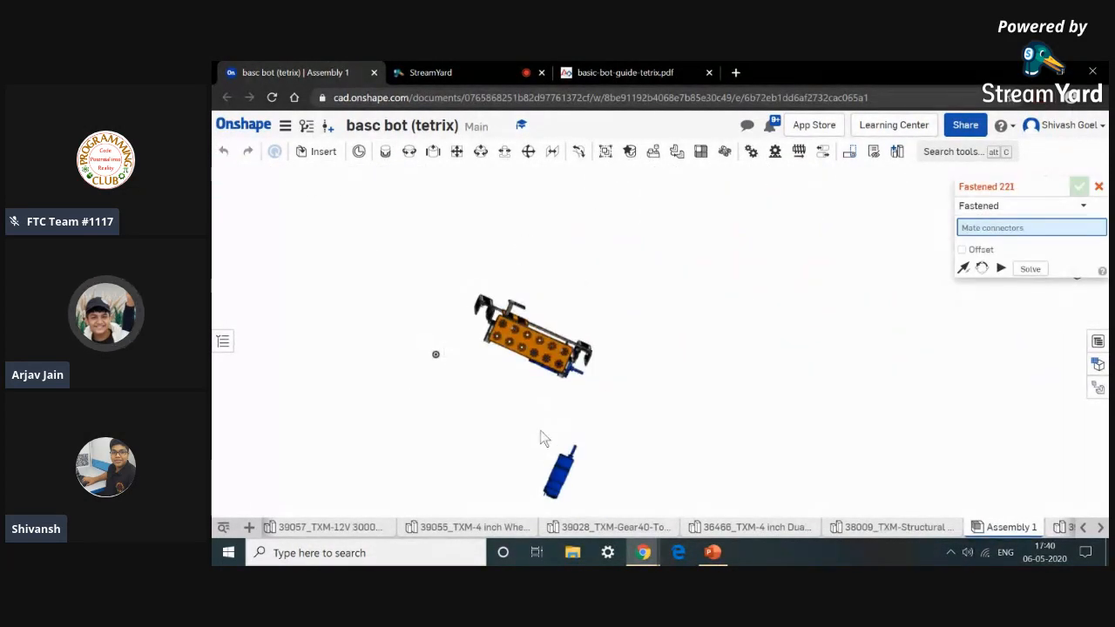
{"action": "scroll", "coordinate": [568, 464], "scroll_direction": "up", "scroll_amount": 10}
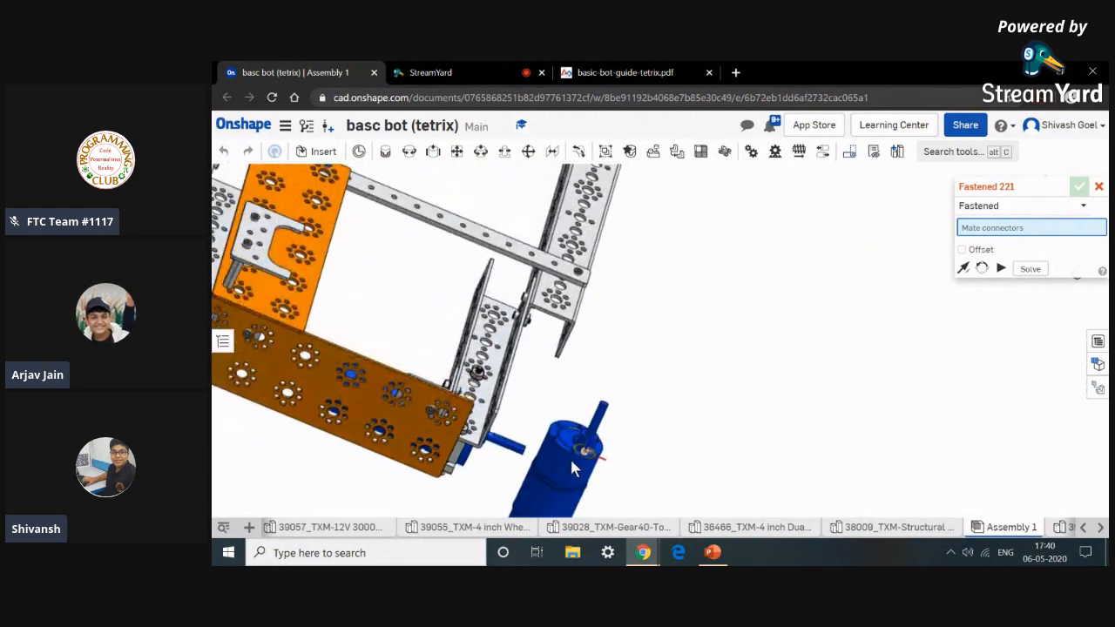
{"action": "scroll", "coordinate": [589, 442], "scroll_direction": "up", "scroll_amount": 3}
{"action": "scroll", "coordinate": [561, 457], "scroll_direction": "up", "scroll_amount": 2}
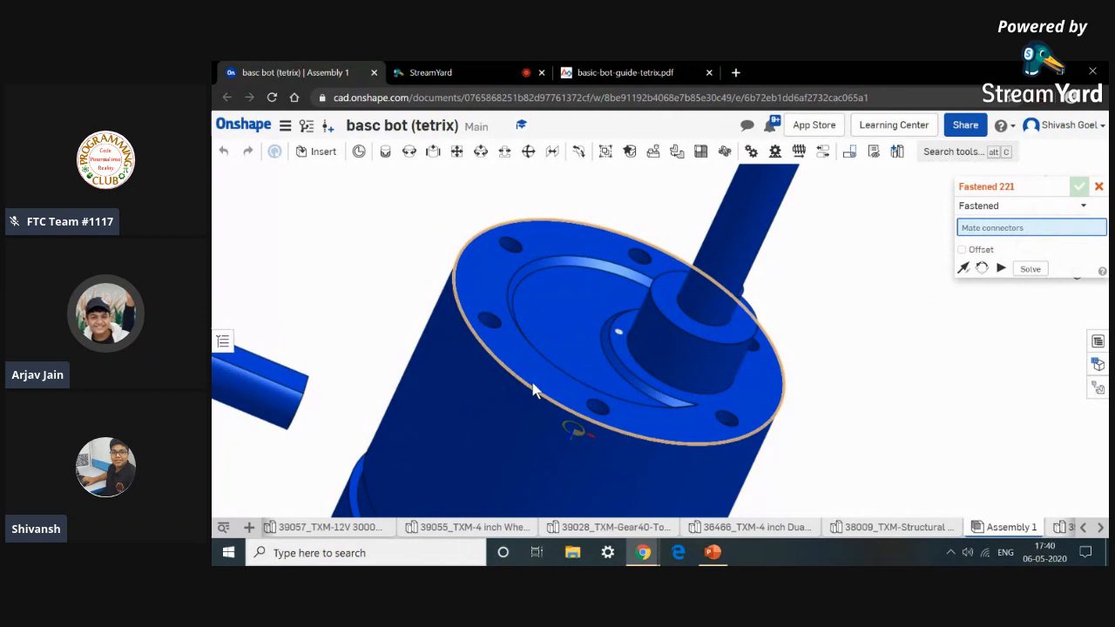
{"action": "scroll", "coordinate": [522, 396], "scroll_direction": "down", "scroll_amount": 4}
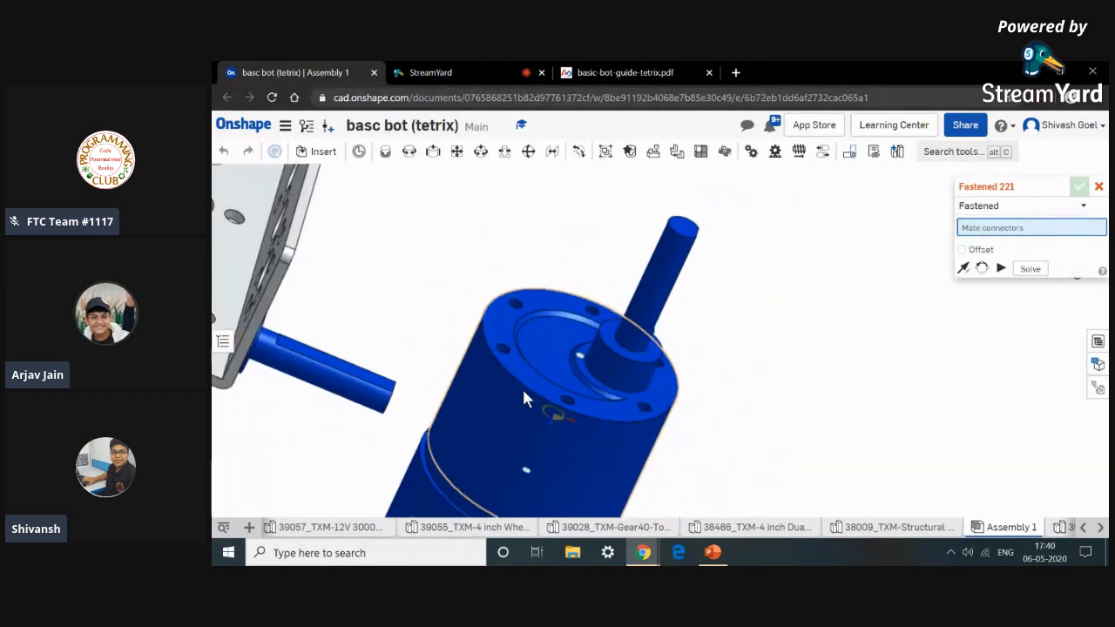
{"action": "scroll", "coordinate": [524, 405], "scroll_direction": "up", "scroll_amount": 2}
{"action": "scroll", "coordinate": [522, 413], "scroll_direction": "up", "scroll_amount": 3}
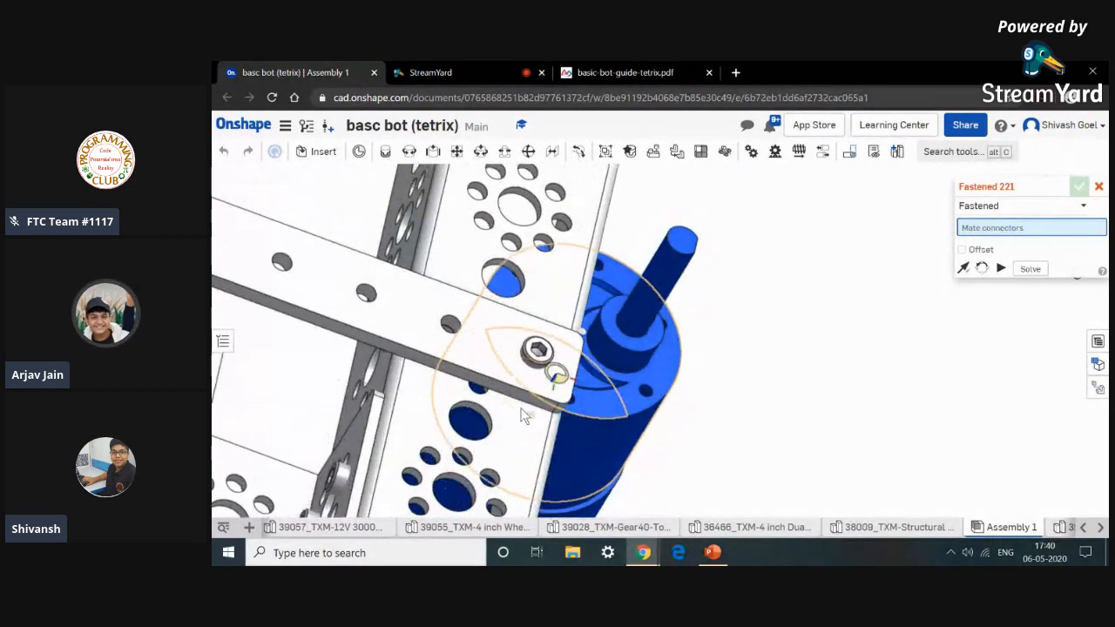
{"action": "scroll", "coordinate": [621, 442], "scroll_direction": "up", "scroll_amount": 2}
{"action": "scroll", "coordinate": [622, 441], "scroll_direction": "down", "scroll_amount": 2}
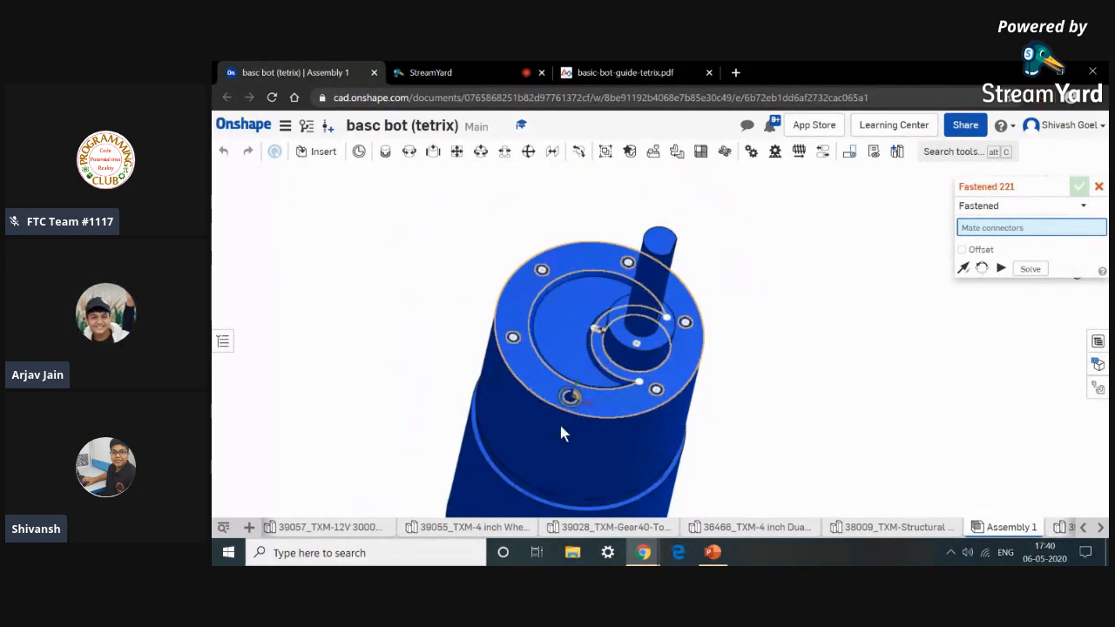
{"action": "right_click_drag", "start_coordinate": [543, 408], "coordinate": [553, 399]}
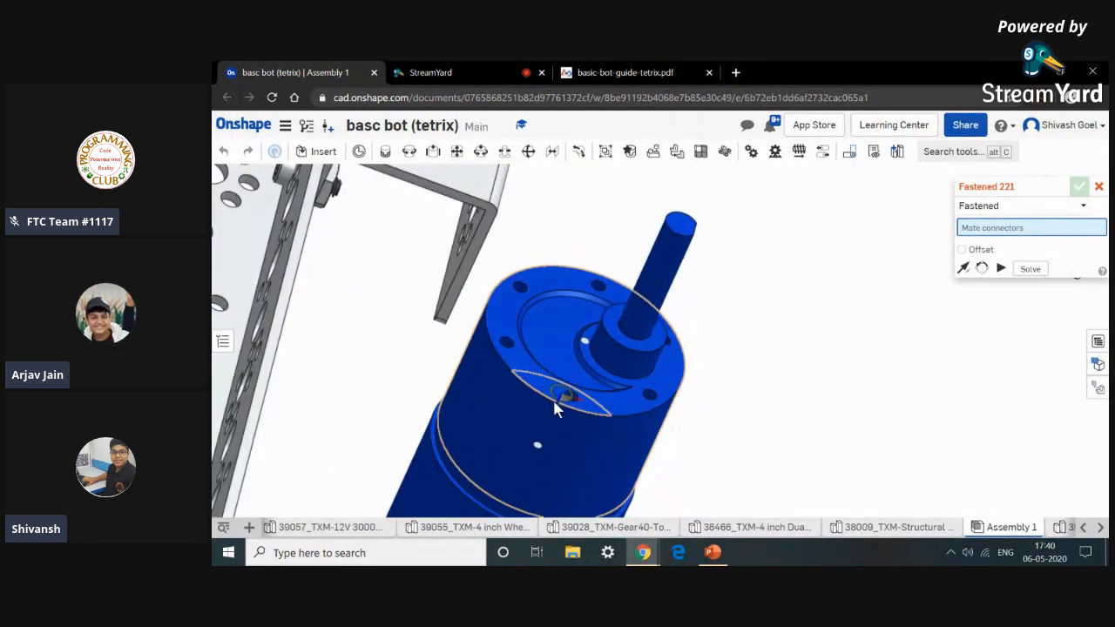
{"action": "left_click", "coordinate": [505, 373]}
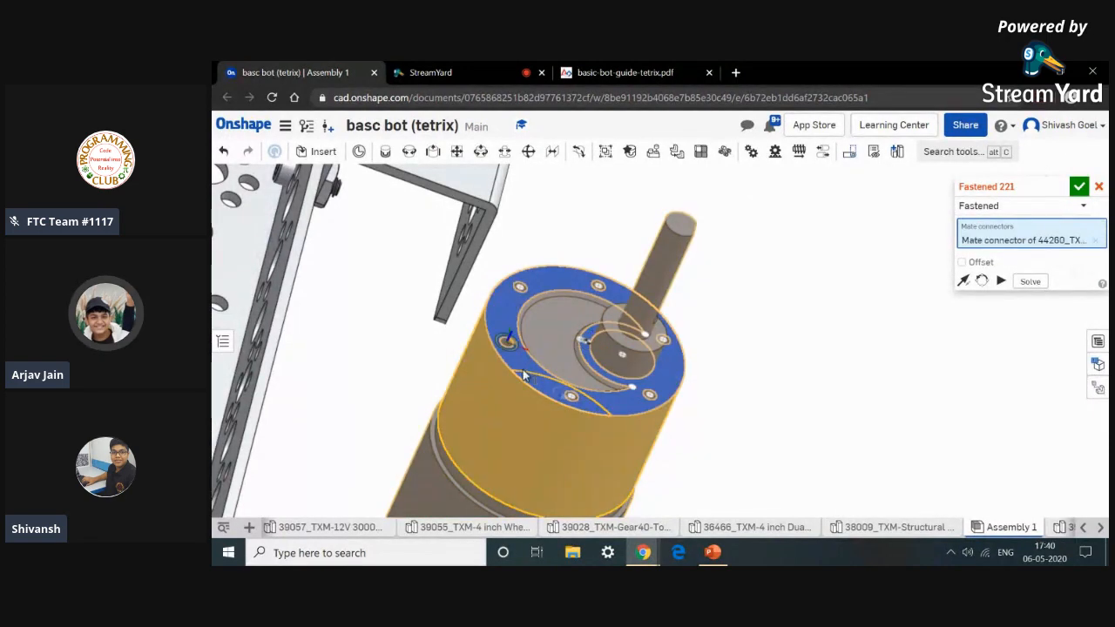
{"action": "scroll", "coordinate": [522, 370], "scroll_direction": "down", "scroll_amount": 6}
{"action": "left_click", "coordinate": [523, 369]}
{"action": "right_click_drag", "start_coordinate": [552, 506], "coordinate": [613, 482]}
{"action": "left_click", "coordinate": [725, 400]}
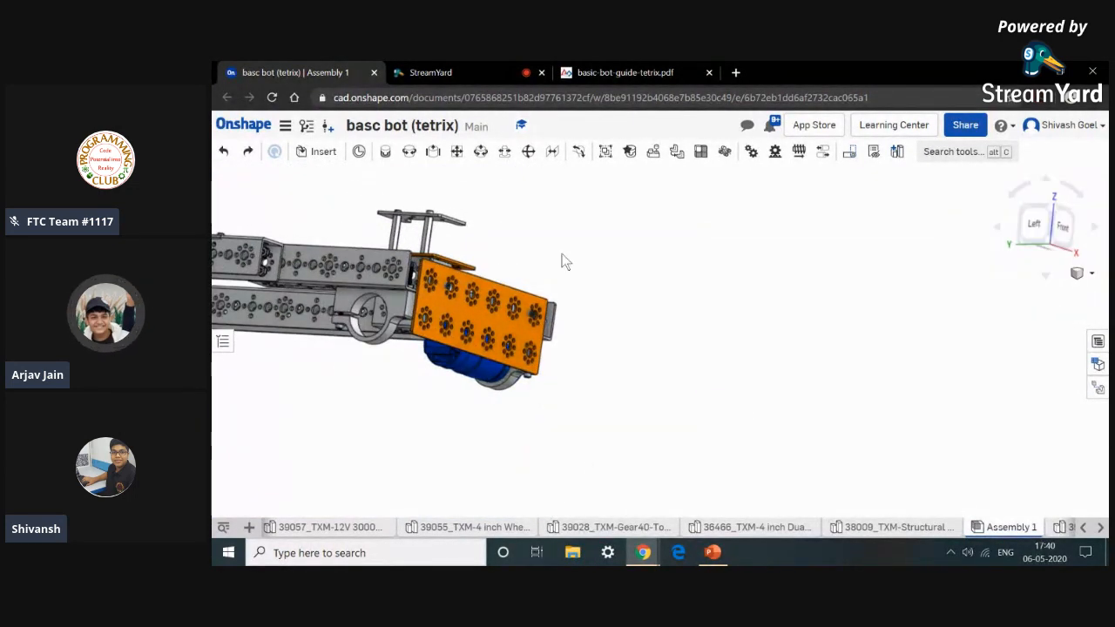
Seat the second drive motor in the other clamp's bore with a Revolute mate and accept it.
{"action": "left_click", "coordinate": [416, 154]}
{"action": "right_click_drag", "start_coordinate": [615, 321], "coordinate": [574, 355]}
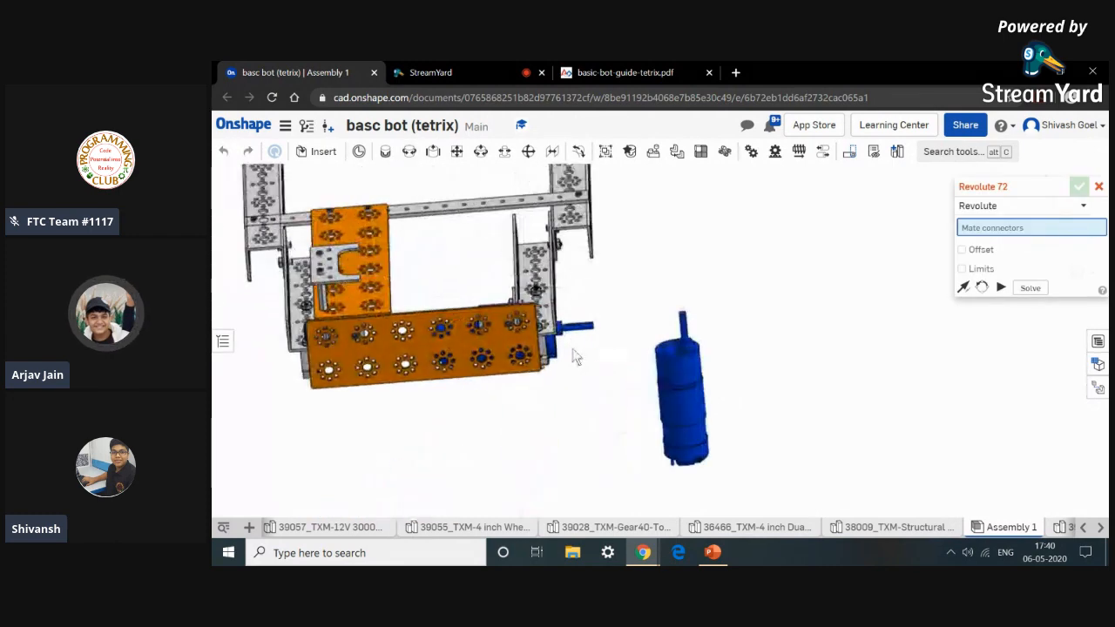
{"action": "scroll", "coordinate": [684, 374], "scroll_direction": "up", "scroll_amount": 5}
{"action": "scroll", "coordinate": [675, 360], "scroll_direction": "down", "scroll_amount": 6}
{"action": "left_click", "coordinate": [674, 359]}
{"action": "scroll", "coordinate": [674, 360], "scroll_direction": "down", "scroll_amount": 3}
{"action": "right_click_drag", "start_coordinate": [528, 419], "coordinate": [547, 321]}
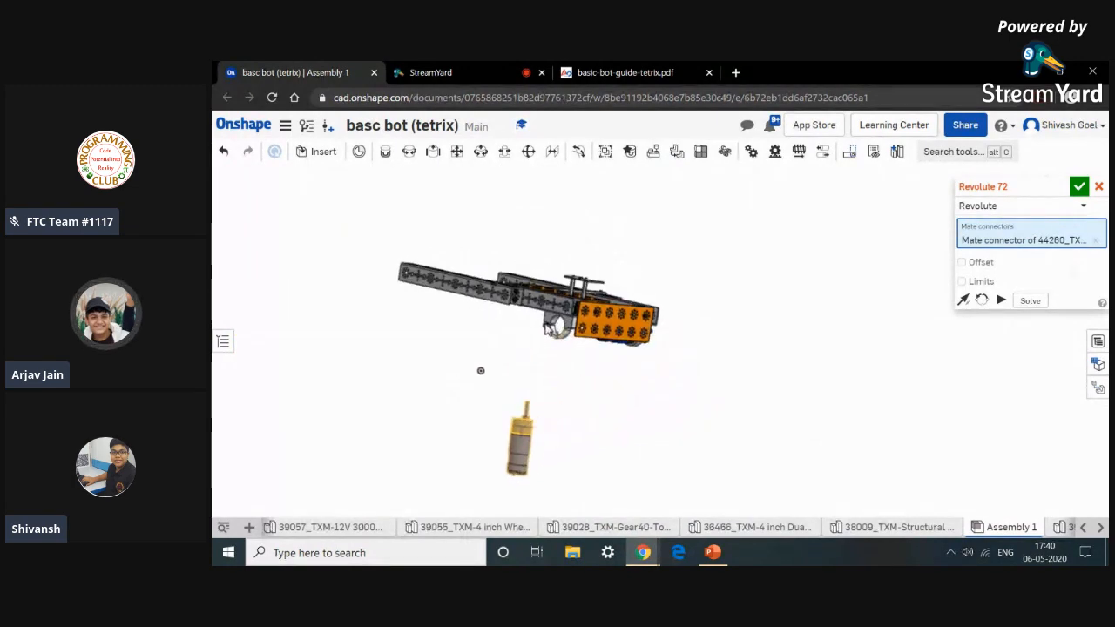
{"action": "scroll", "coordinate": [547, 321], "scroll_direction": "up", "scroll_amount": 6}
{"action": "scroll", "coordinate": [576, 339], "scroll_direction": "up", "scroll_amount": 5}
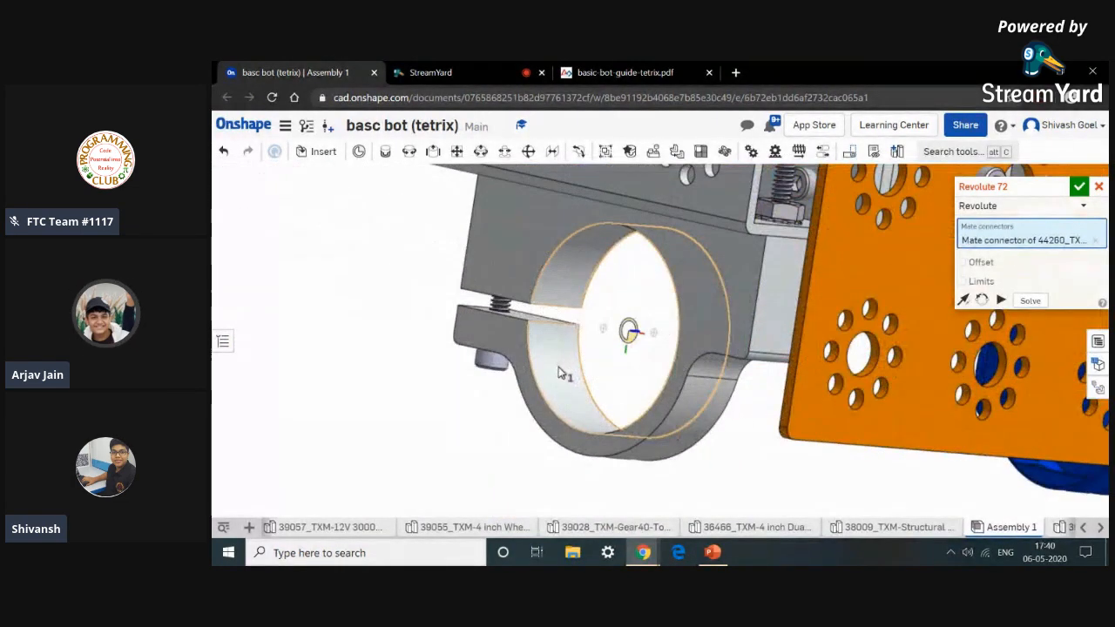
{"action": "left_click", "coordinate": [558, 367]}
{"action": "scroll", "coordinate": [558, 366], "scroll_direction": "down", "scroll_amount": 4}
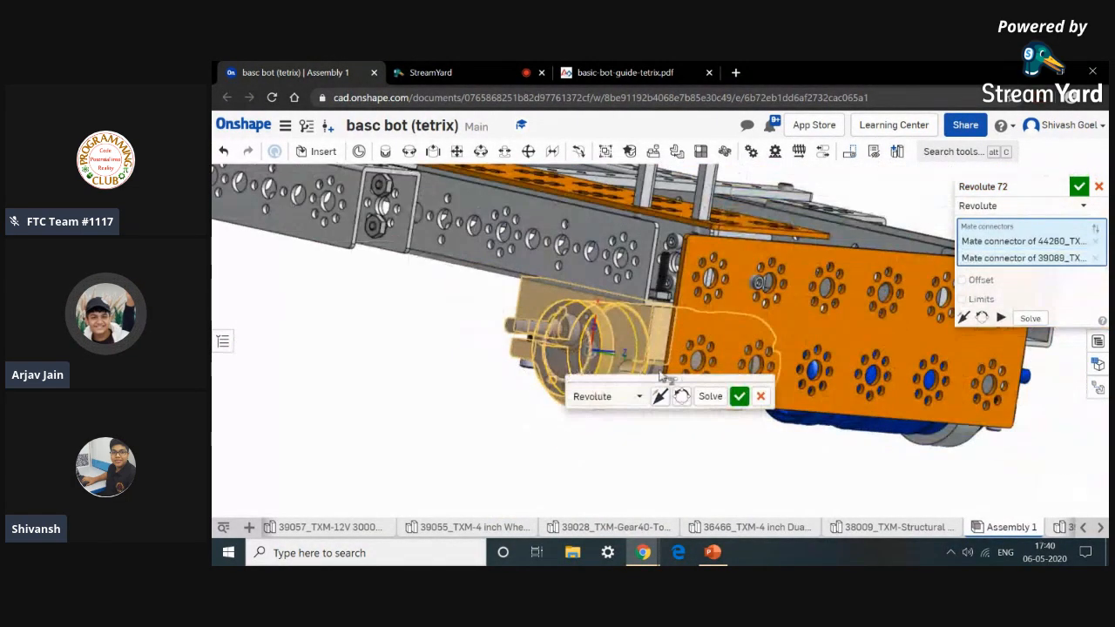
{"action": "left_click", "coordinate": [739, 397]}
{"action": "right_click_drag", "start_coordinate": [733, 457], "coordinate": [762, 486]}
{"action": "scroll", "coordinate": [733, 474], "scroll_direction": "down", "scroll_amount": 3}
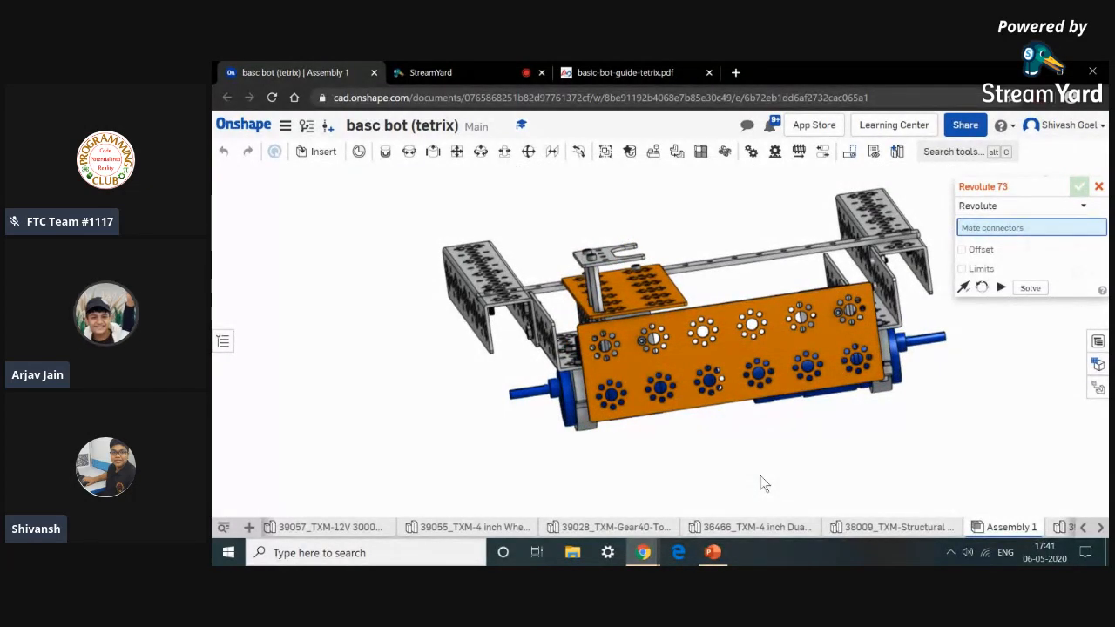
Review the PDF guide's steps for securing drive motors, adding motor hubs and adding drive wheels.
{"action": "left_click", "coordinate": [662, 70]}
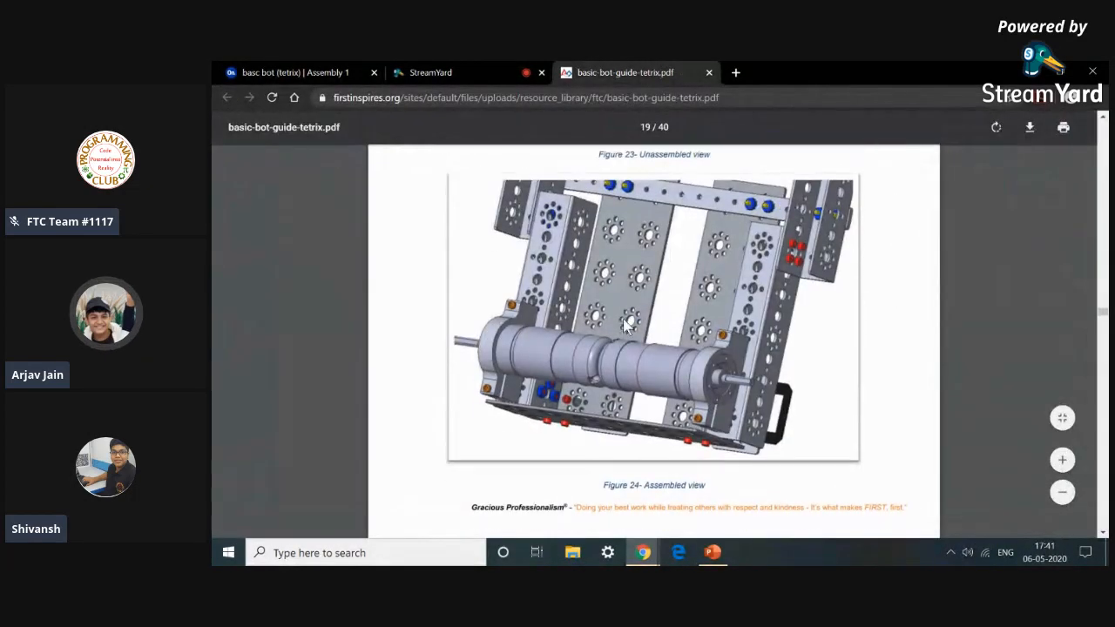
{"action": "scroll", "coordinate": [626, 327], "scroll_direction": "up", "scroll_amount": 3}
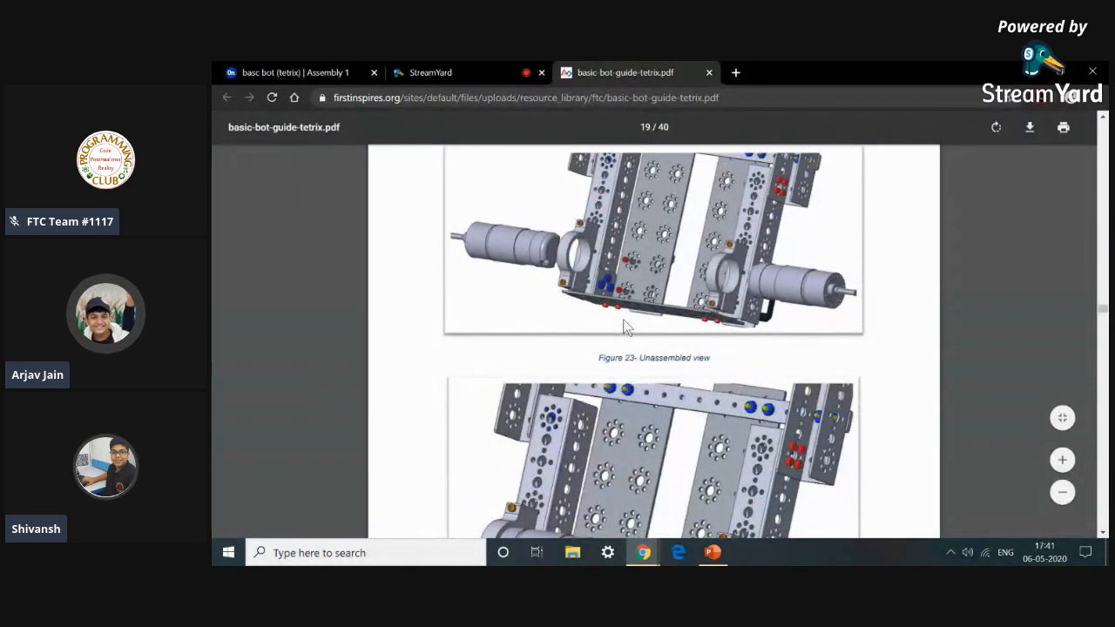
{"action": "scroll", "coordinate": [479, 300], "scroll_direction": "down", "scroll_amount": 5}
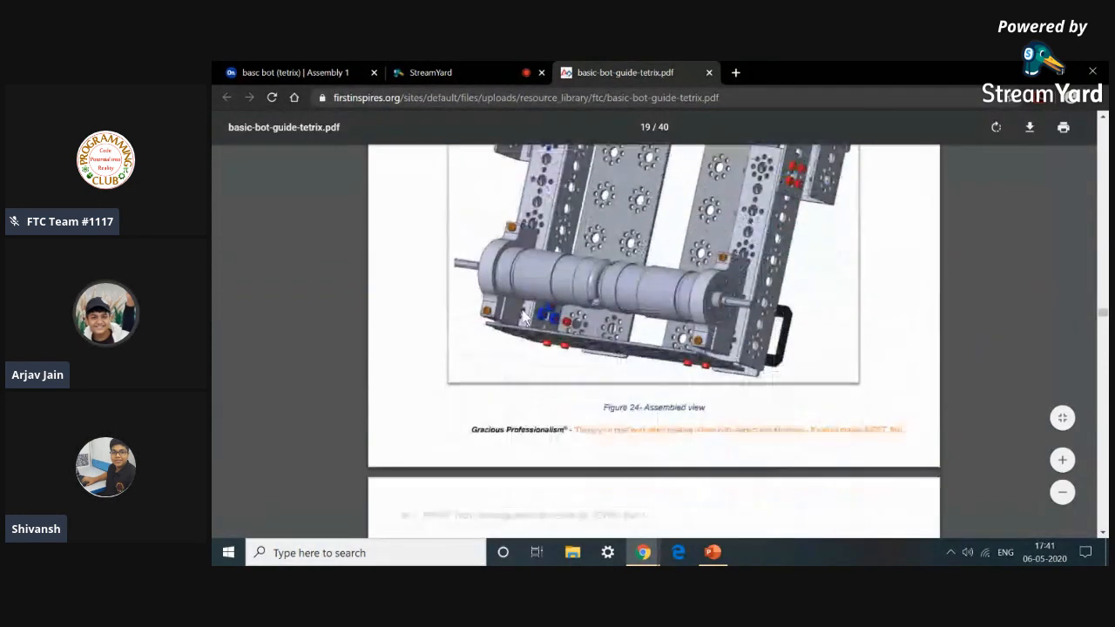
{"action": "scroll", "coordinate": [522, 311], "scroll_direction": "down", "scroll_amount": 4}
{"action": "scroll", "coordinate": [522, 311], "scroll_direction": "up", "scroll_amount": 3}
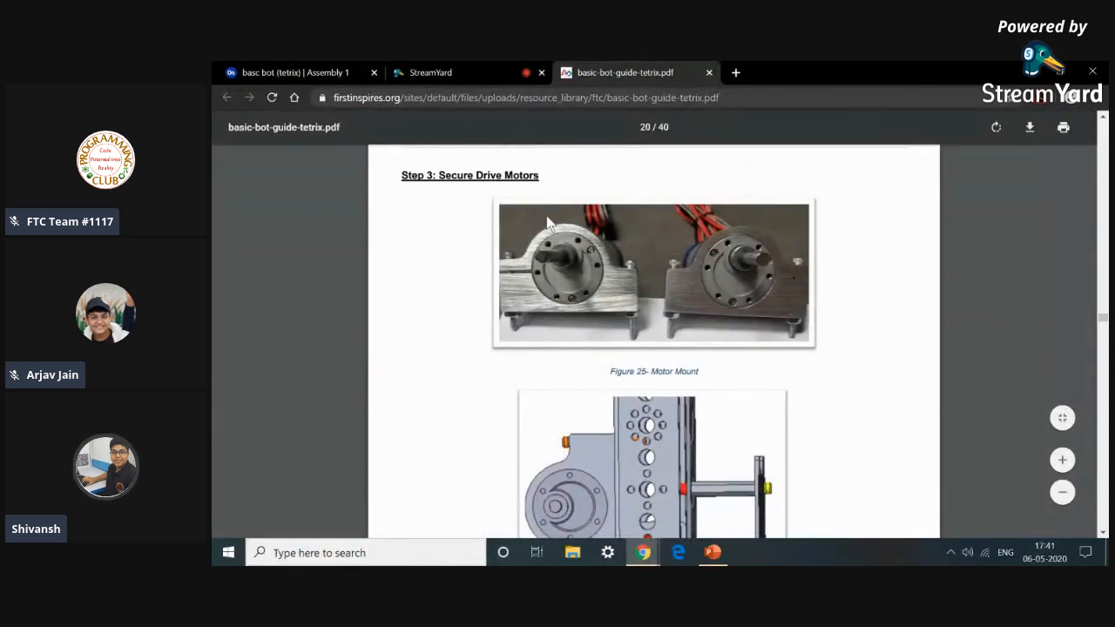
{"action": "scroll", "coordinate": [710, 311], "scroll_direction": "down", "scroll_amount": 8}
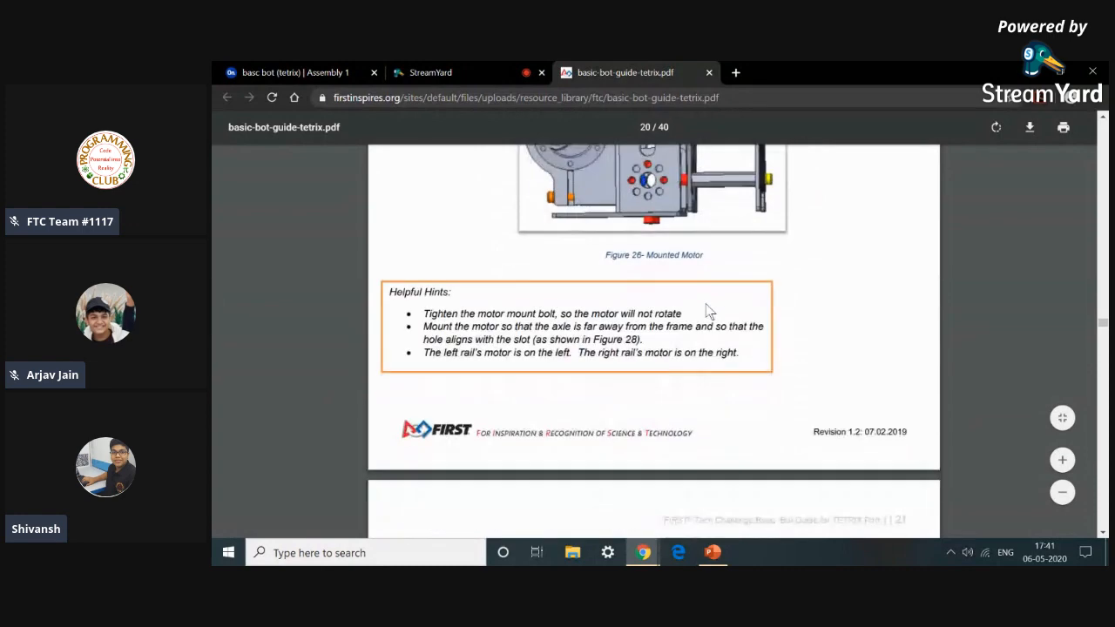
{"action": "scroll", "coordinate": [707, 306], "scroll_direction": "down", "scroll_amount": 10}
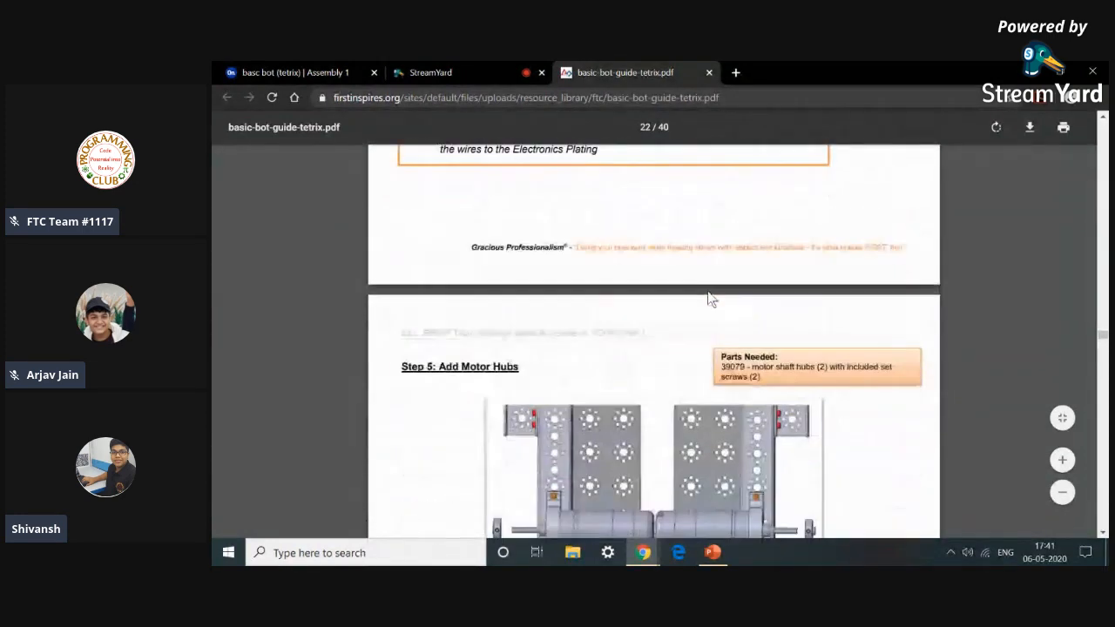
{"action": "scroll", "coordinate": [708, 298], "scroll_direction": "down", "scroll_amount": 3}
{"action": "scroll", "coordinate": [708, 291], "scroll_direction": "up", "scroll_amount": 3}
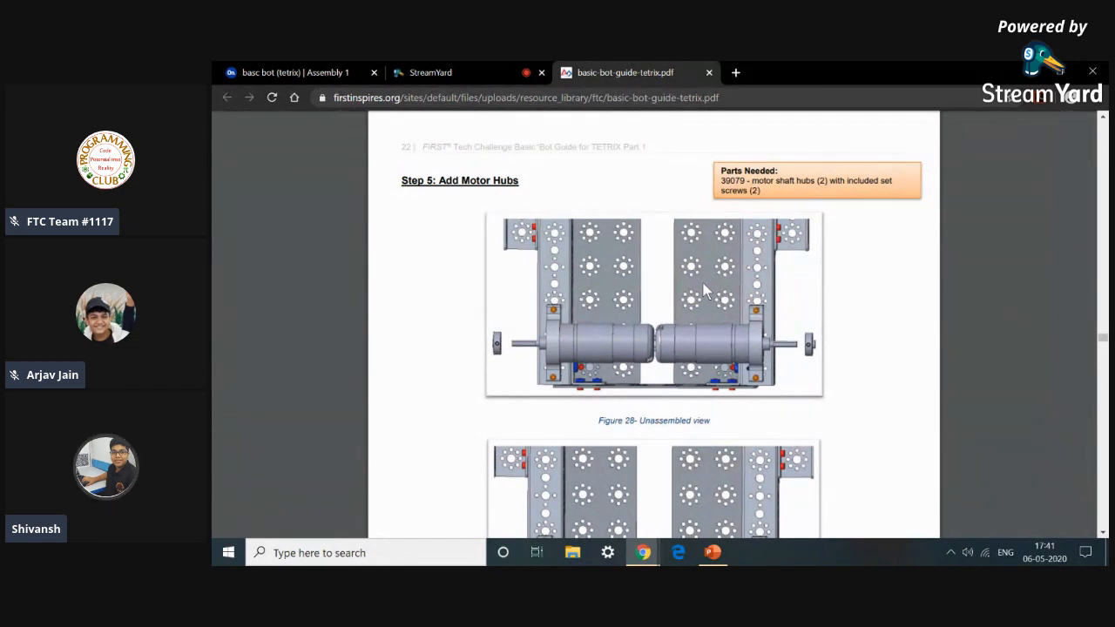
{"action": "scroll", "coordinate": [741, 322], "scroll_direction": "down", "scroll_amount": 3}
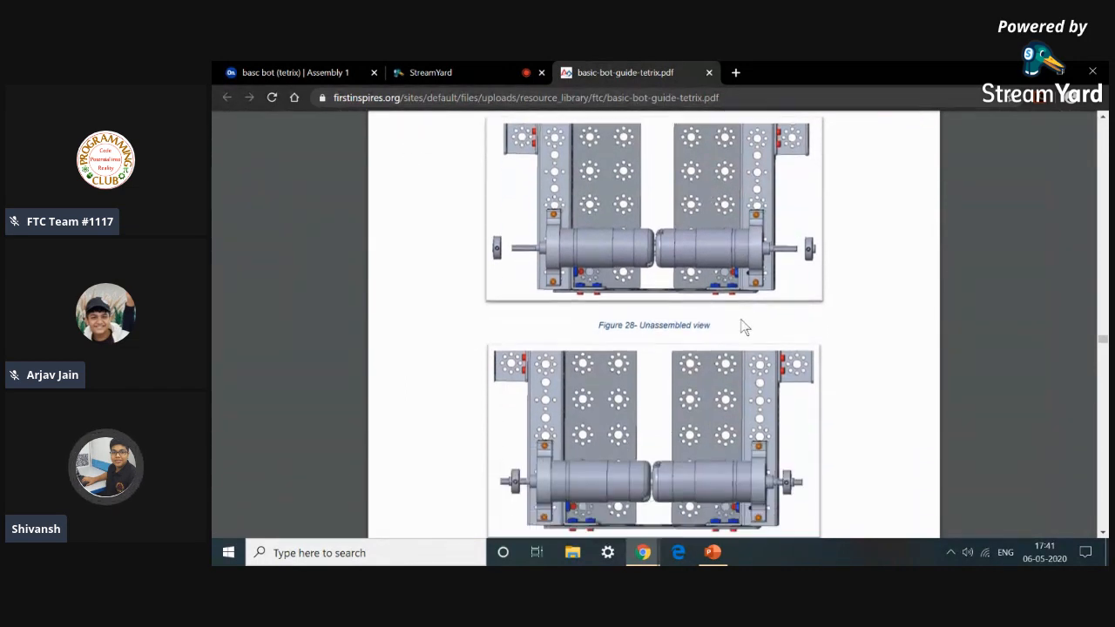
{"action": "scroll", "coordinate": [741, 323], "scroll_direction": "down", "scroll_amount": 4}
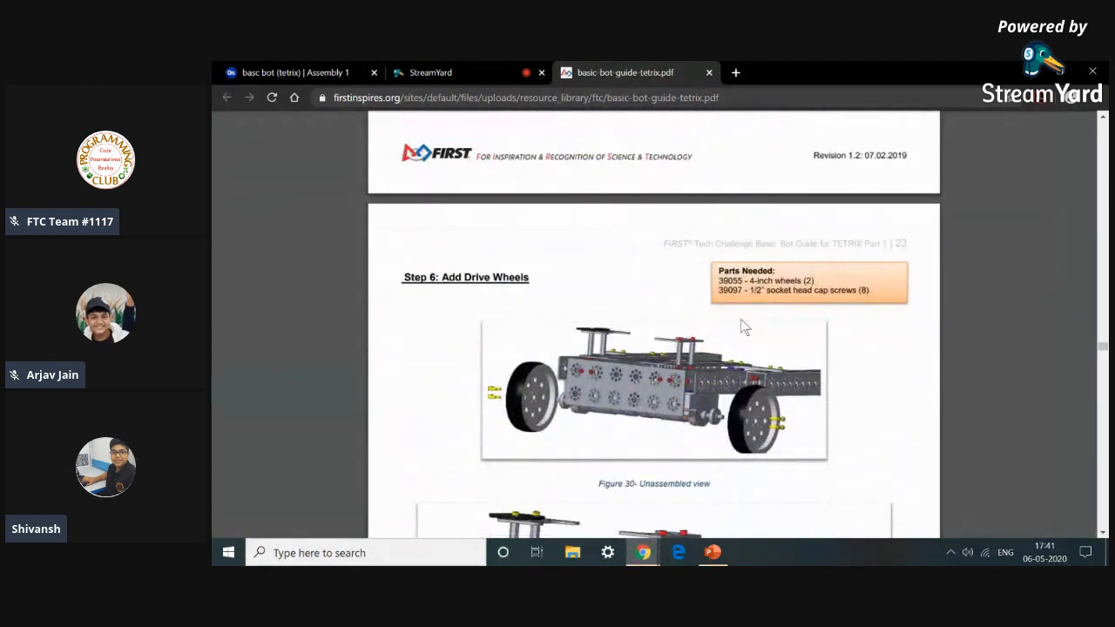
{"action": "scroll", "coordinate": [742, 326], "scroll_direction": "down", "scroll_amount": 2}
{"action": "scroll", "coordinate": [741, 323], "scroll_direction": "down", "scroll_amount": 1}
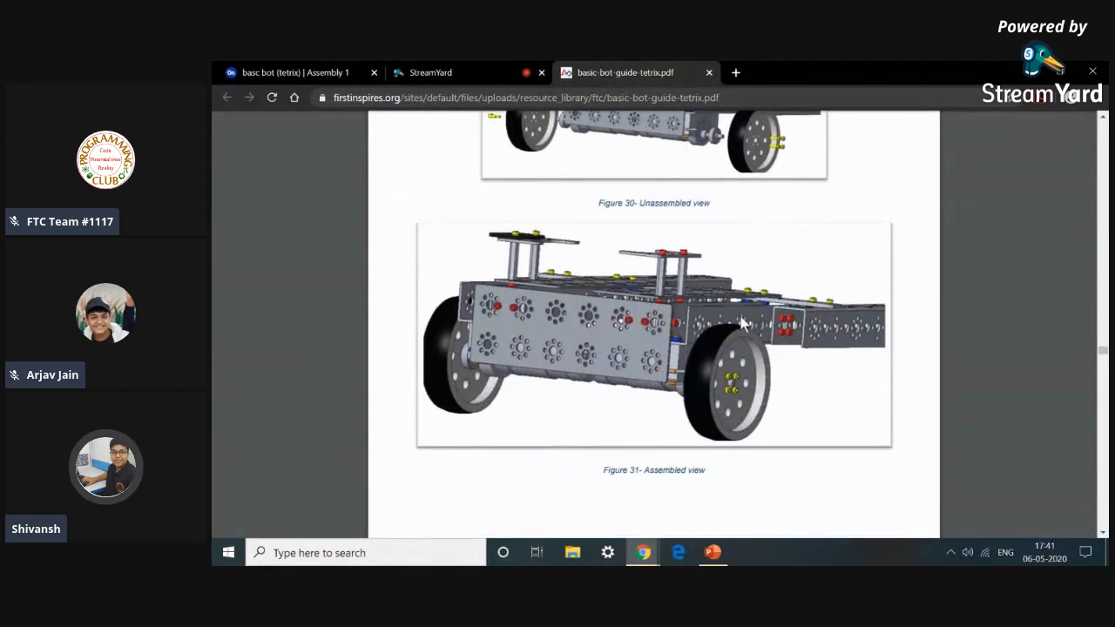
{"action": "scroll", "coordinate": [738, 319], "scroll_direction": "down", "scroll_amount": 2}
{"action": "scroll", "coordinate": [739, 319], "scroll_direction": "up", "scroll_amount": 3}
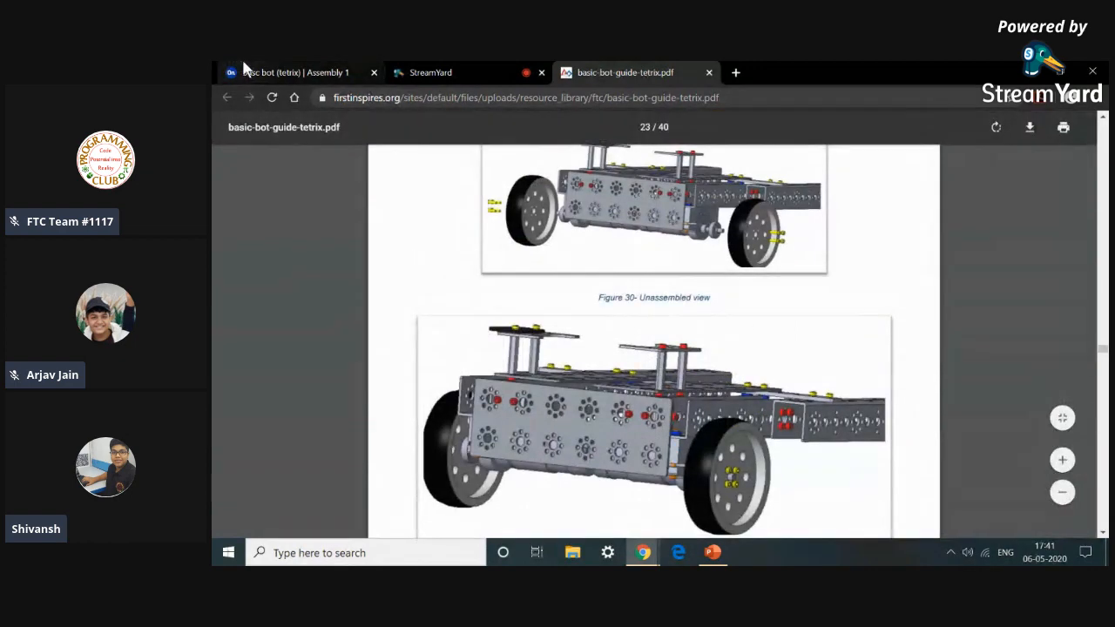
Insert two 39079_TXM-Motor Shaft Hub parts into the assembly near the frame.
{"action": "left_click", "coordinate": [262, 73]}
{"action": "left_click", "coordinate": [316, 151]}
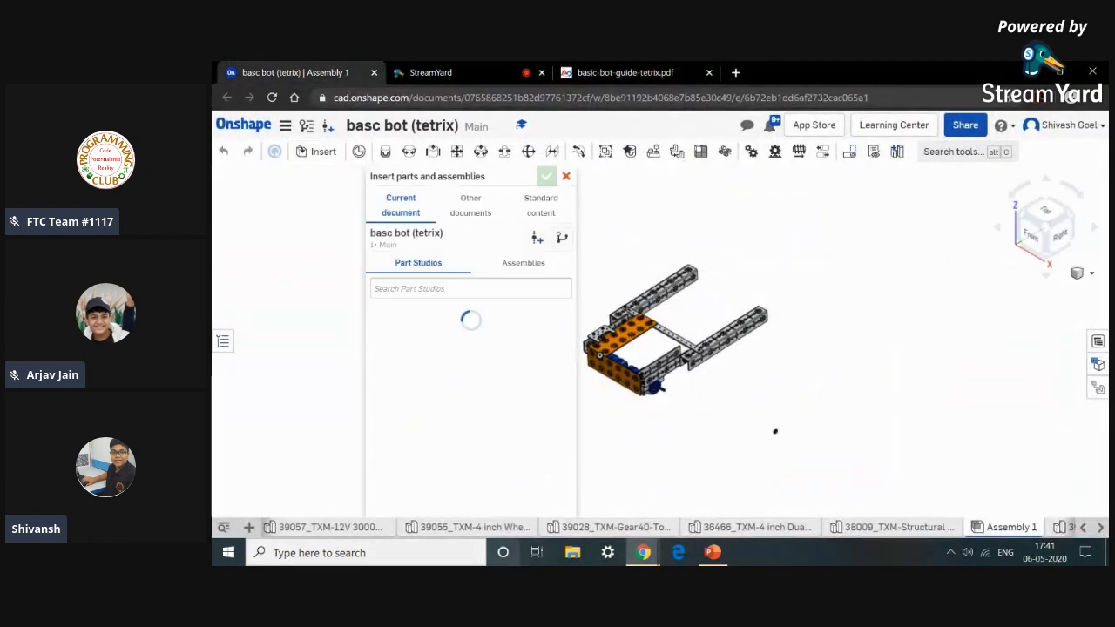
{"action": "scroll", "coordinate": [494, 468], "scroll_direction": "down", "scroll_amount": 5}
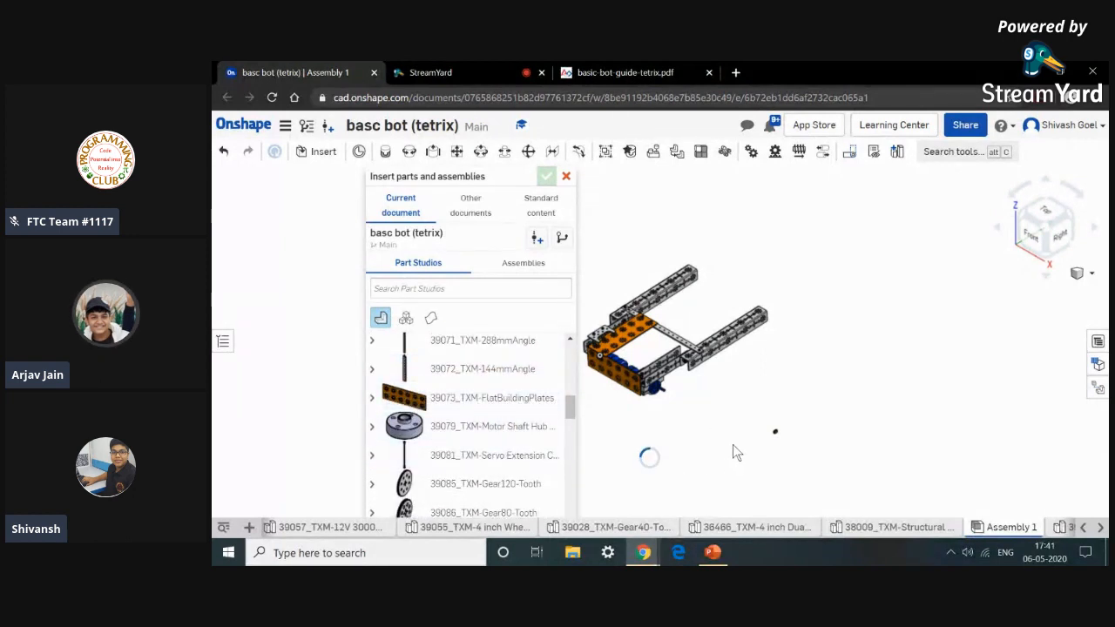
{"action": "left_click", "coordinate": [727, 442]}
{"action": "left_click", "coordinate": [524, 427]}
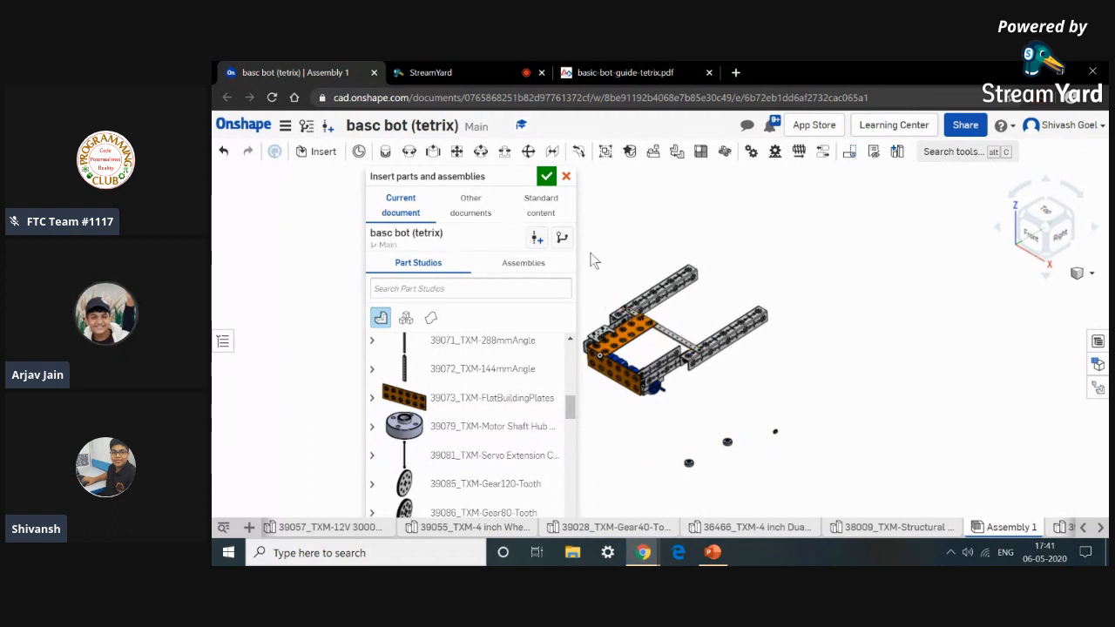
{"action": "left_click", "coordinate": [546, 191]}
{"action": "left_click", "coordinate": [547, 178]}
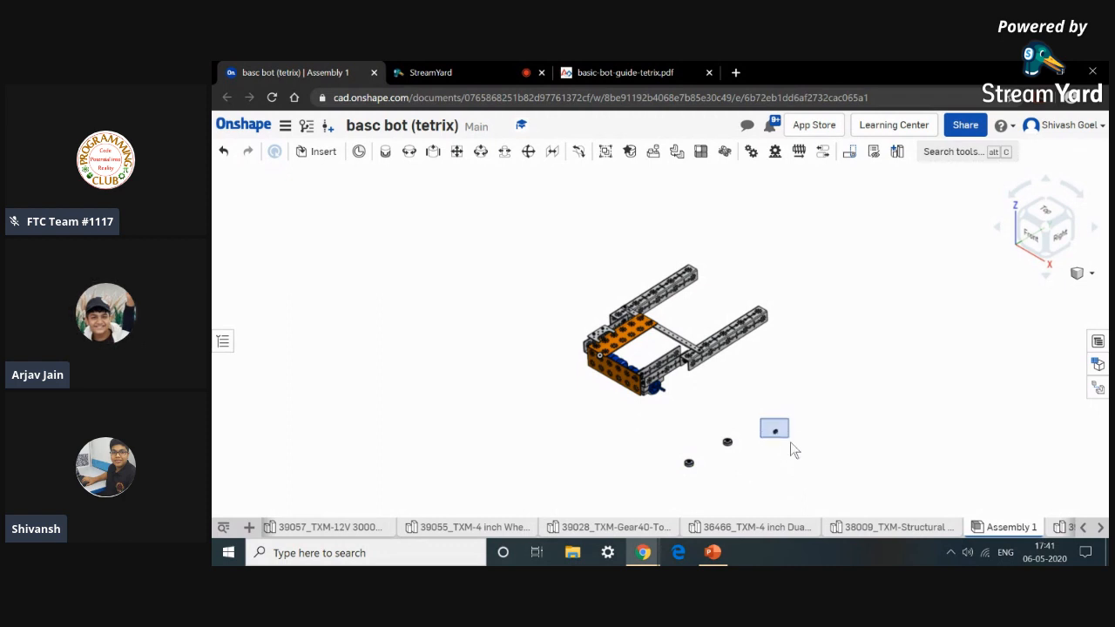
Hide the stray TorqueNADO motor component lying below the frame.
{"action": "left_click", "coordinate": [791, 446]}
{"action": "right_click", "coordinate": [789, 449]}
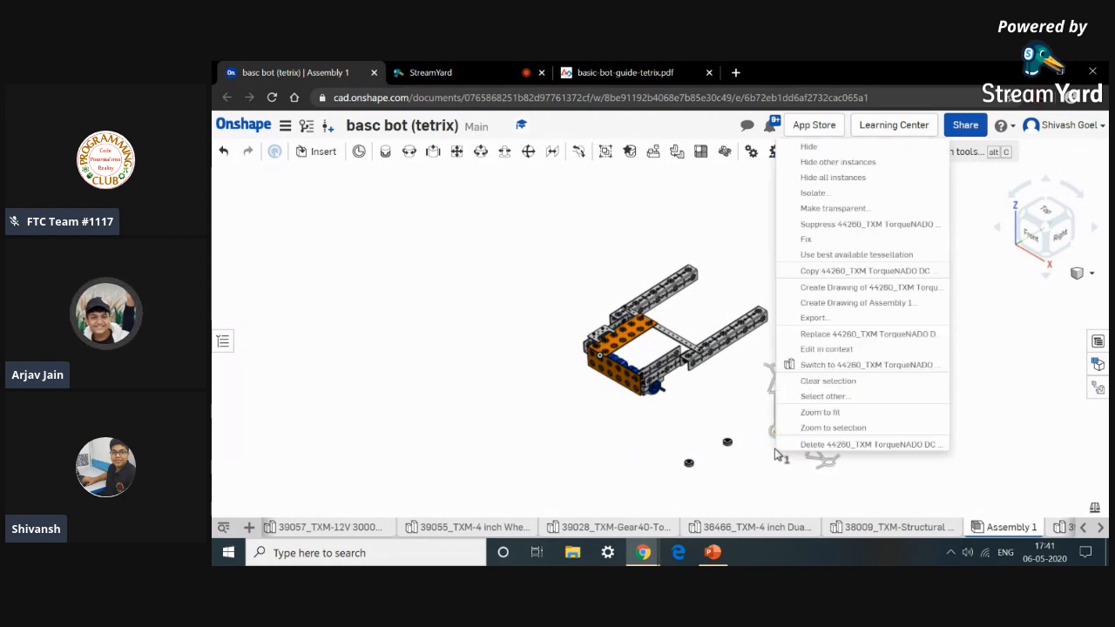
{"action": "left_click", "coordinate": [800, 148]}
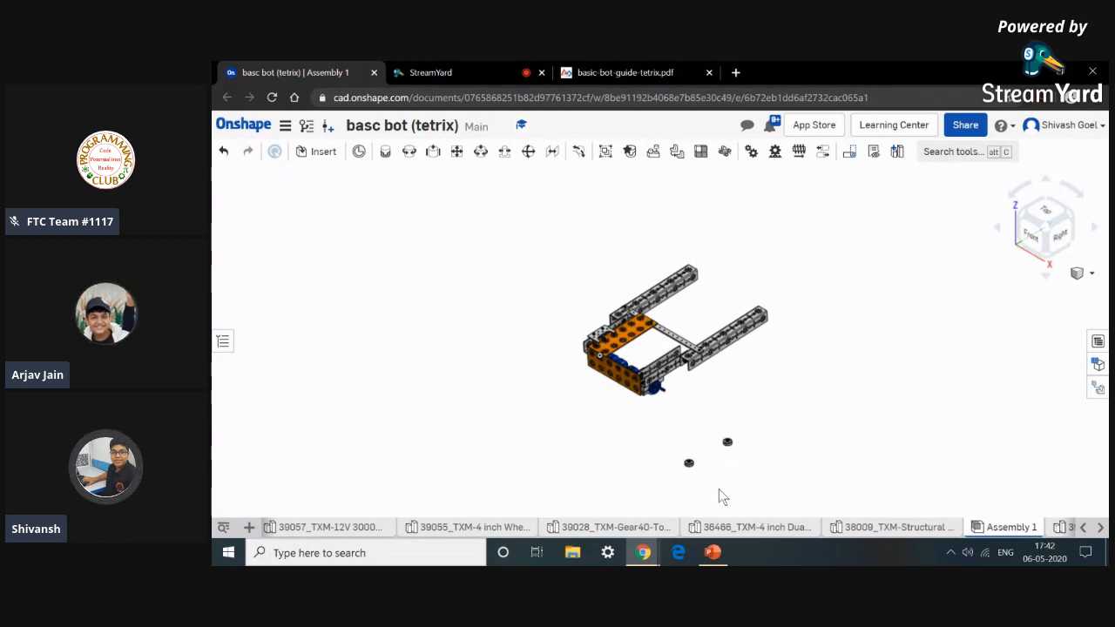
Inspect the second drive motor's axle end where it sticks out beside the frame.
{"action": "scroll", "coordinate": [660, 398], "scroll_direction": "up", "scroll_amount": 3}
{"action": "scroll", "coordinate": [659, 401], "scroll_direction": "up", "scroll_amount": 2}
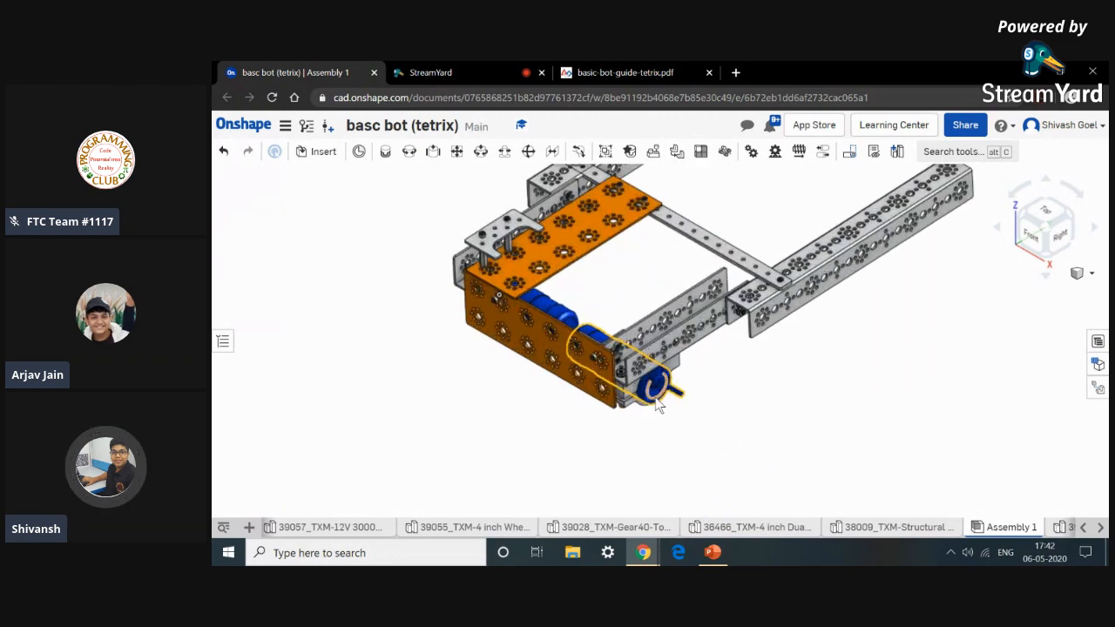
{"action": "scroll", "coordinate": [666, 396], "scroll_direction": "up", "scroll_amount": 4}
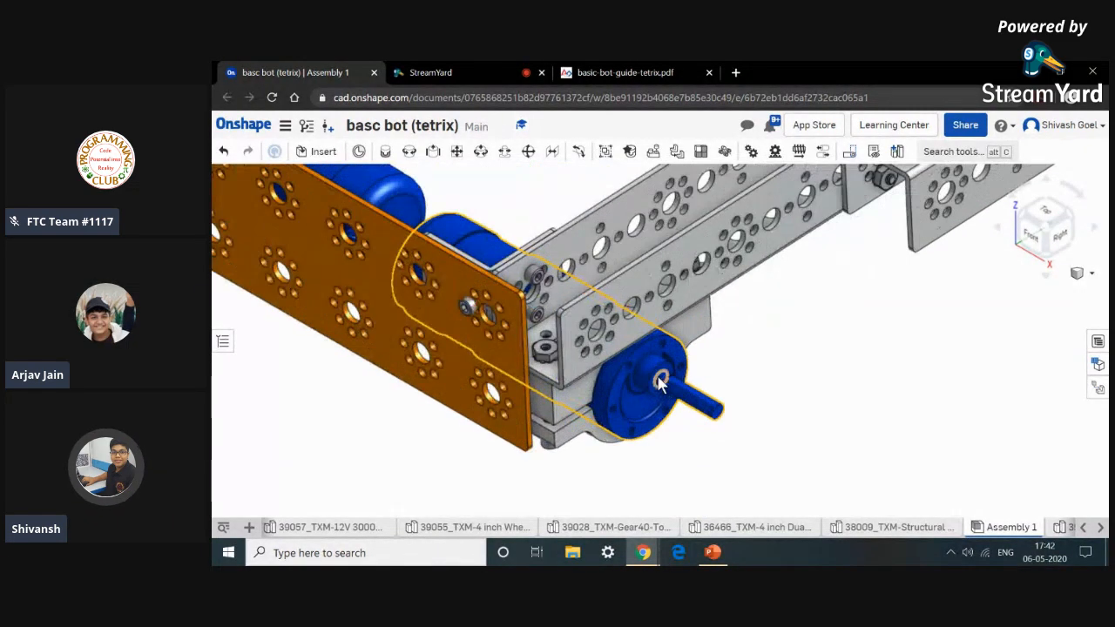
{"action": "scroll", "coordinate": [741, 436], "scroll_direction": "down", "scroll_amount": 6}
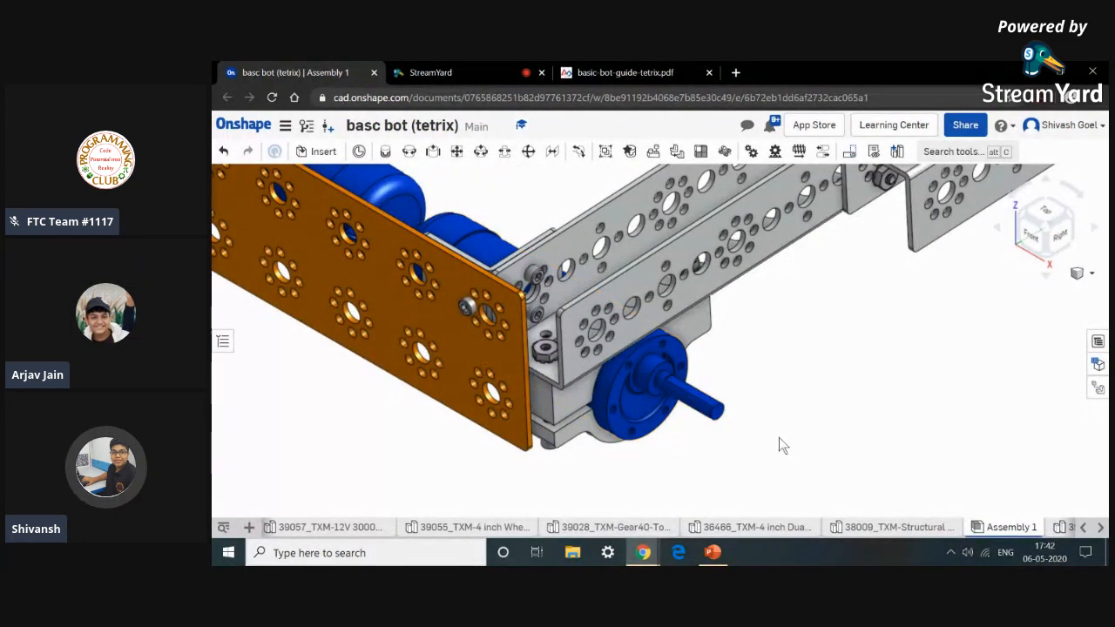
{"action": "scroll", "coordinate": [668, 445], "scroll_direction": "down", "scroll_amount": 6}
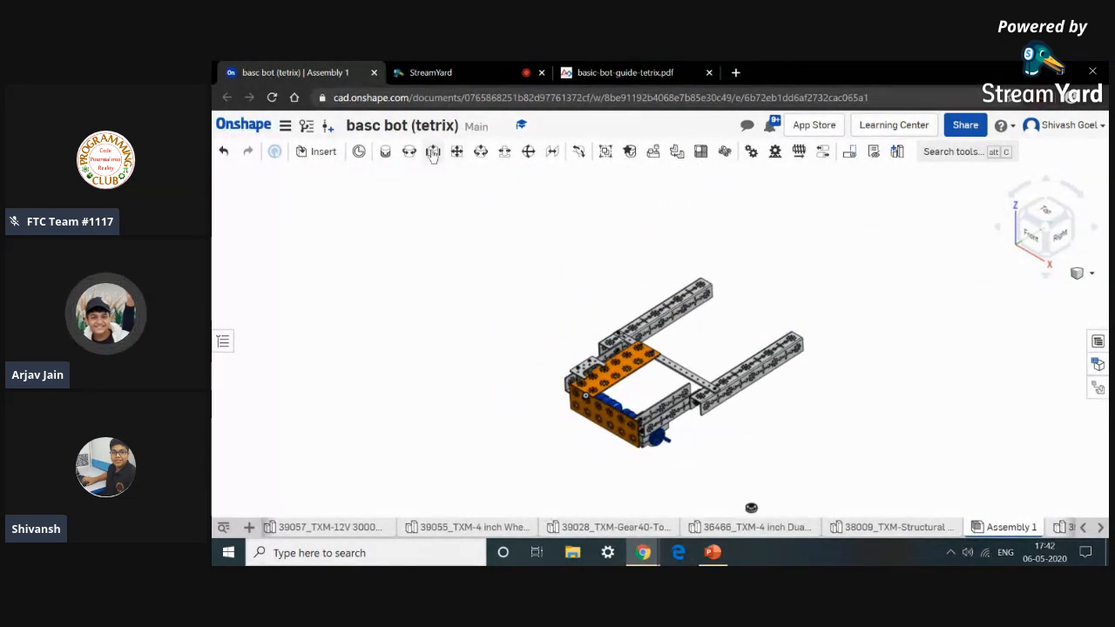
Start a Slider mate between the first motor shaft hub's connector and the second drive motor's axle connector.
{"action": "left_click", "coordinate": [434, 155]}
{"action": "scroll", "coordinate": [733, 488], "scroll_direction": "down", "scroll_amount": 3}
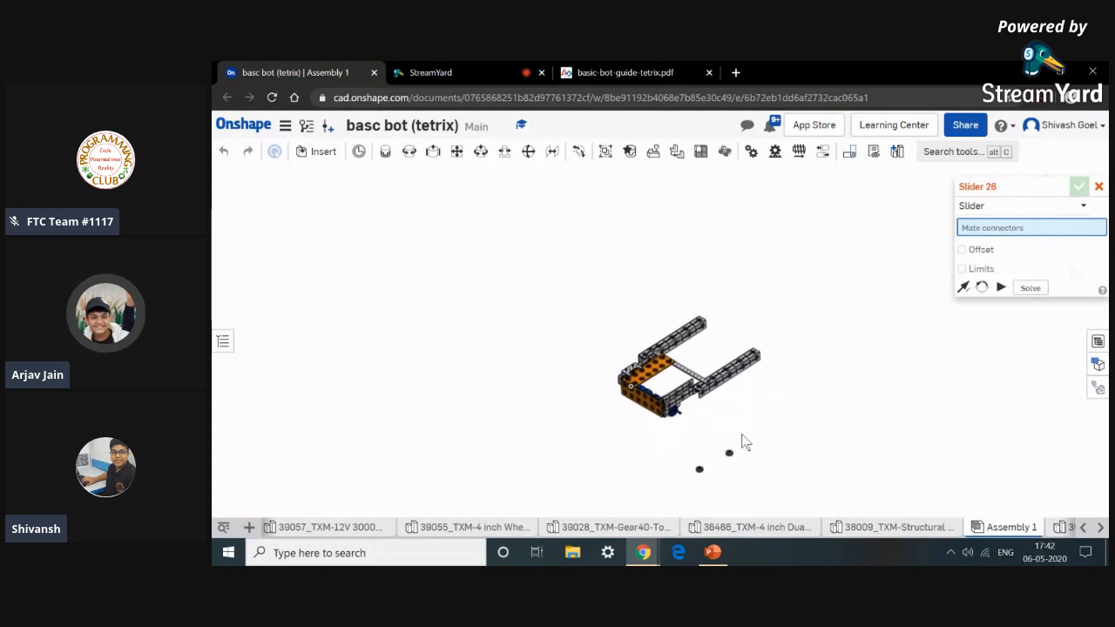
{"action": "scroll", "coordinate": [729, 453], "scroll_direction": "up", "scroll_amount": 5}
{"action": "scroll", "coordinate": [720, 460], "scroll_direction": "up", "scroll_amount": 5}
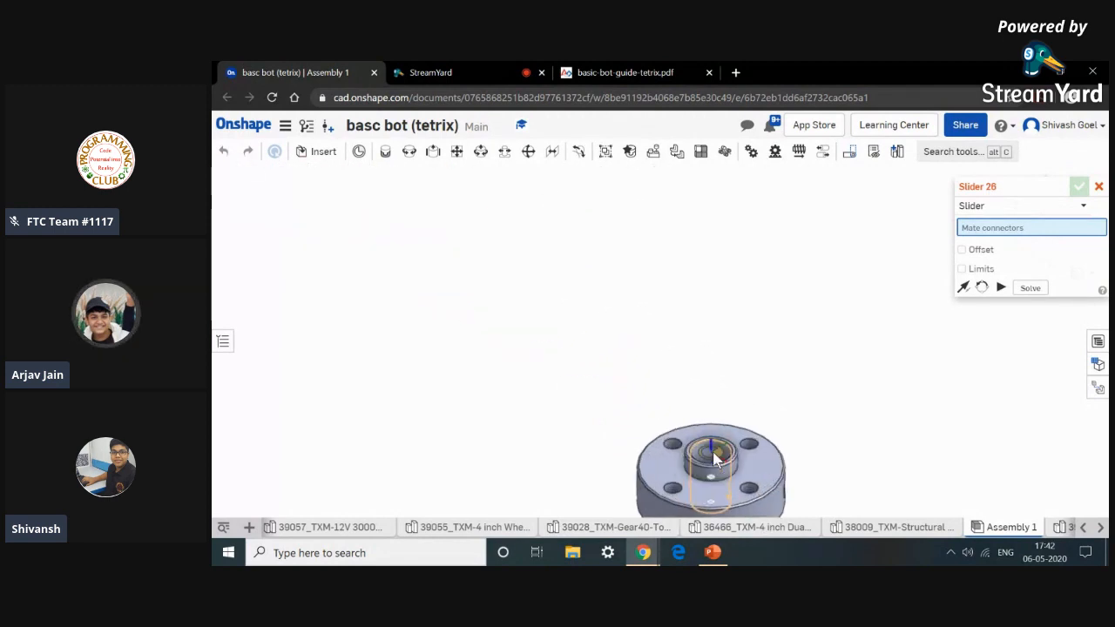
{"action": "left_click", "coordinate": [709, 444]}
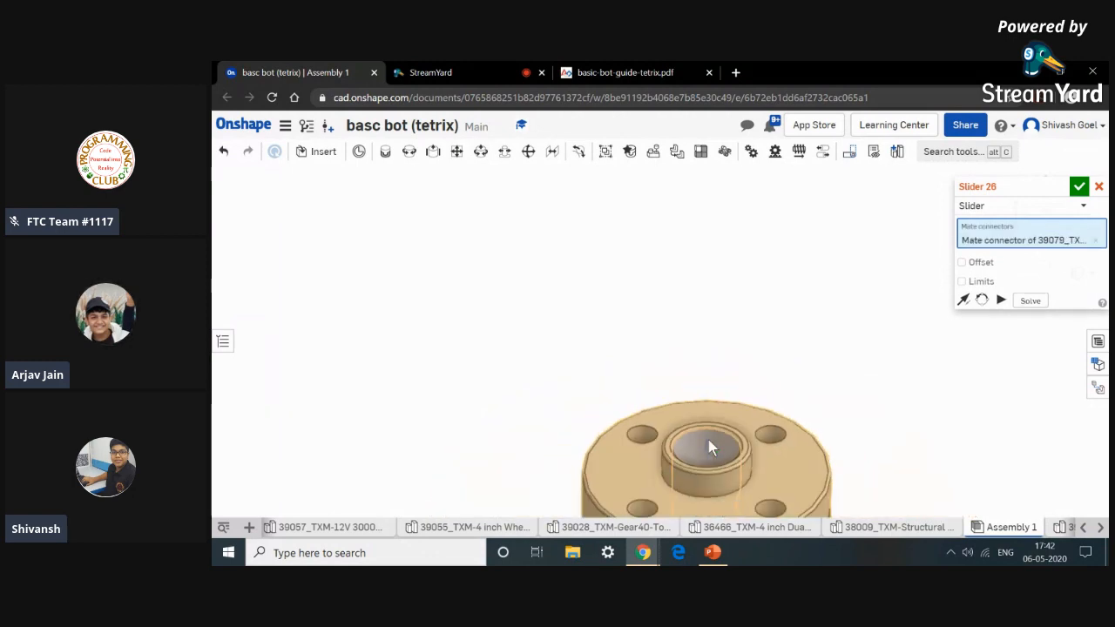
{"action": "scroll", "coordinate": [708, 439], "scroll_direction": "down", "scroll_amount": 10}
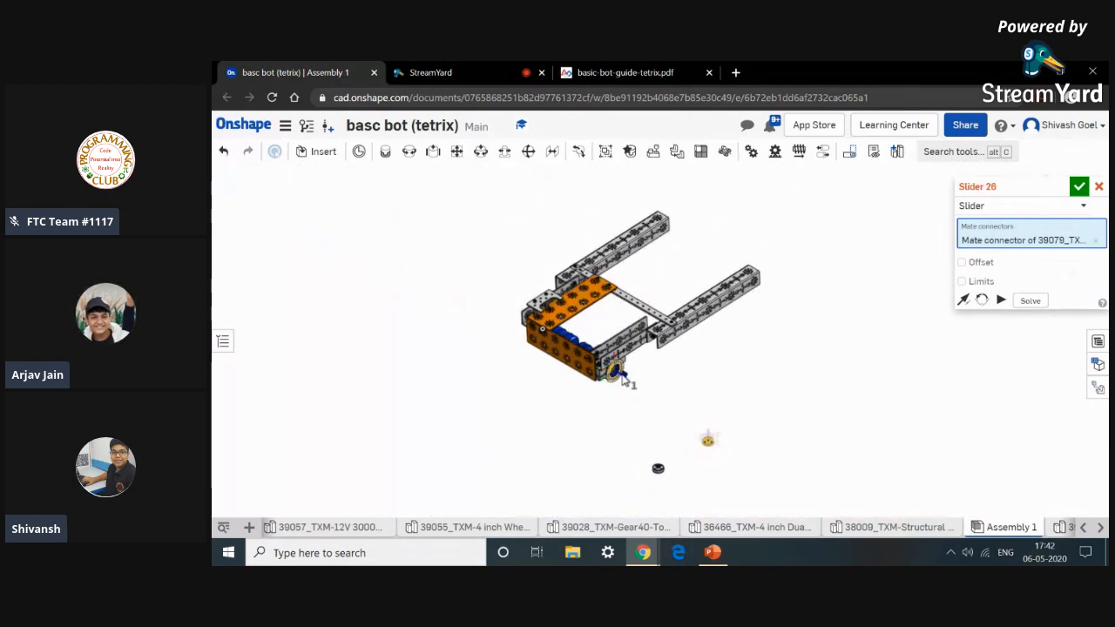
{"action": "scroll", "coordinate": [622, 381], "scroll_direction": "up", "scroll_amount": 10}
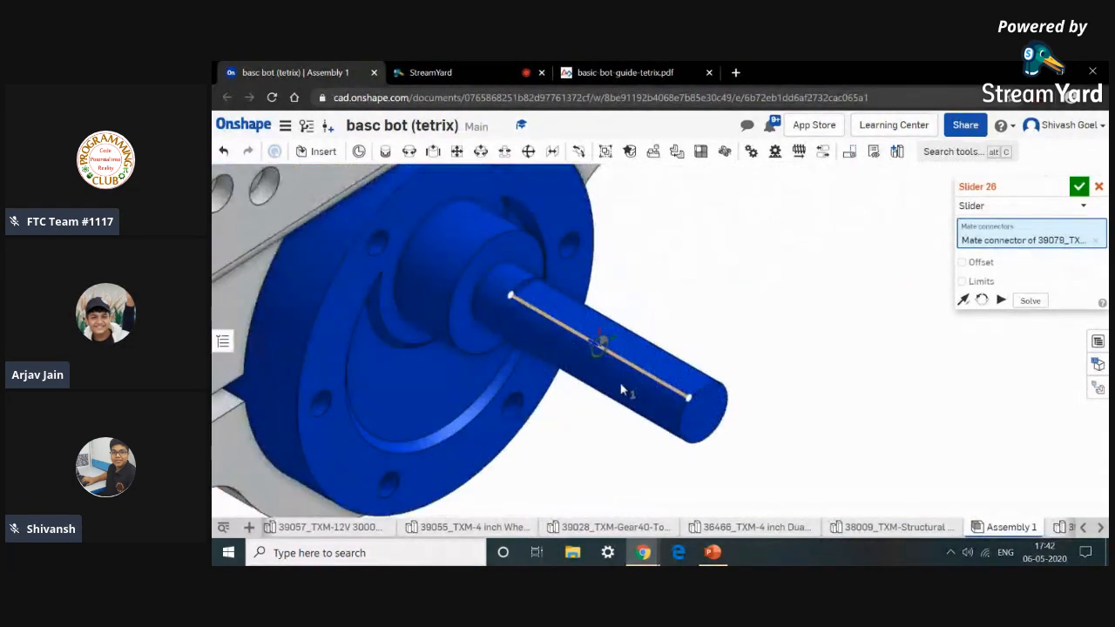
{"action": "left_click", "coordinate": [649, 396]}
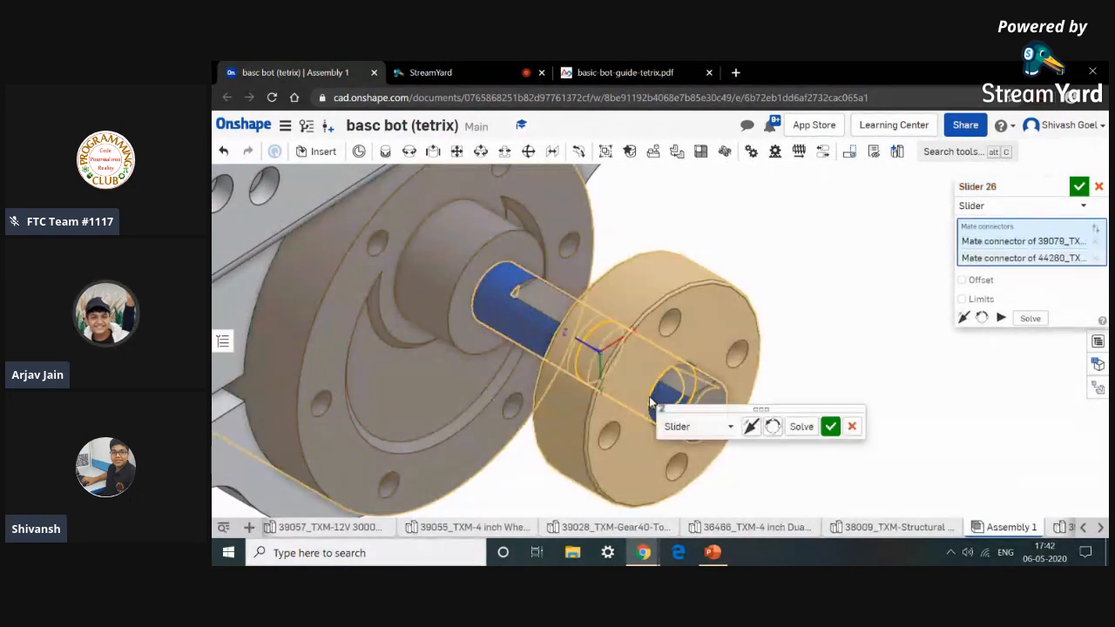
Consult the PDF guide's Step 5 on adding motor hubs.
{"action": "left_click", "coordinate": [652, 70]}
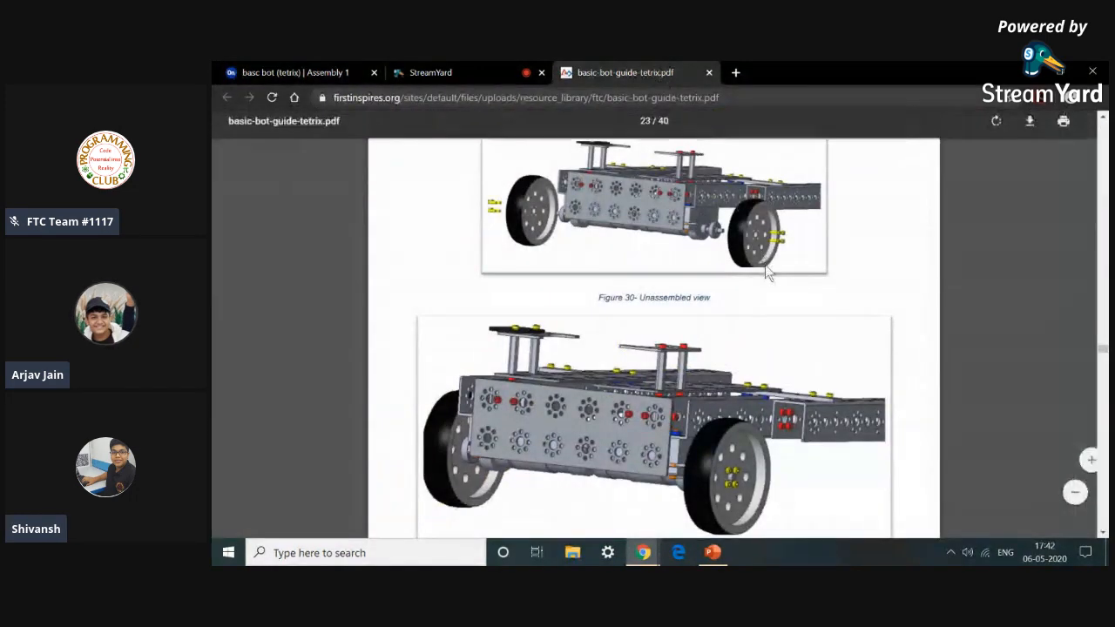
{"action": "scroll", "coordinate": [639, 295], "scroll_direction": "up", "scroll_amount": 8}
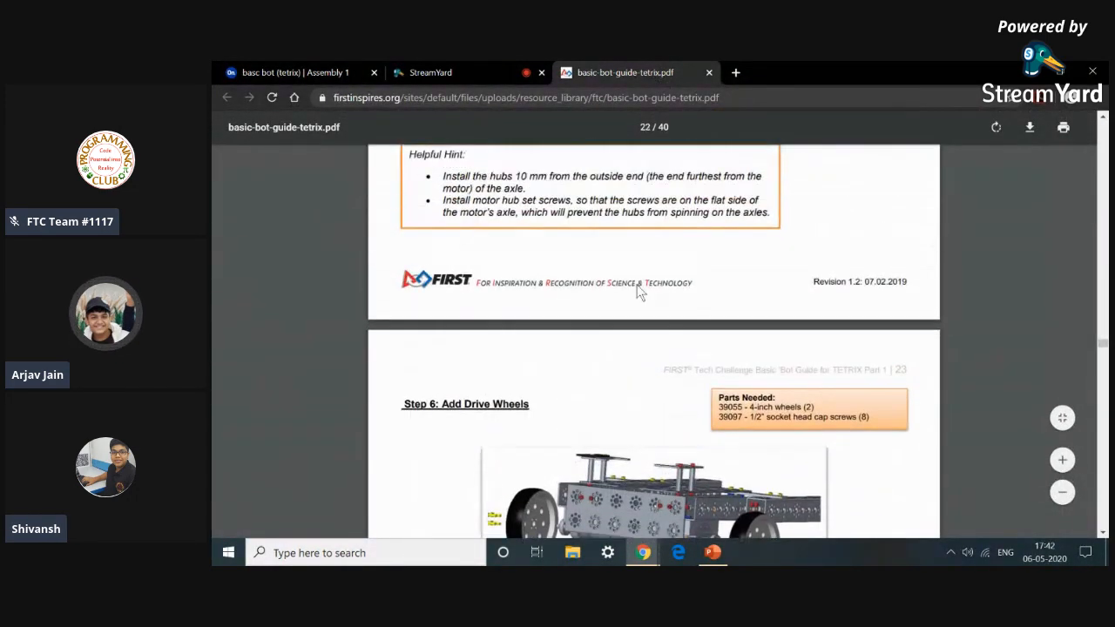
{"action": "scroll", "coordinate": [636, 283], "scroll_direction": "up", "scroll_amount": 5}
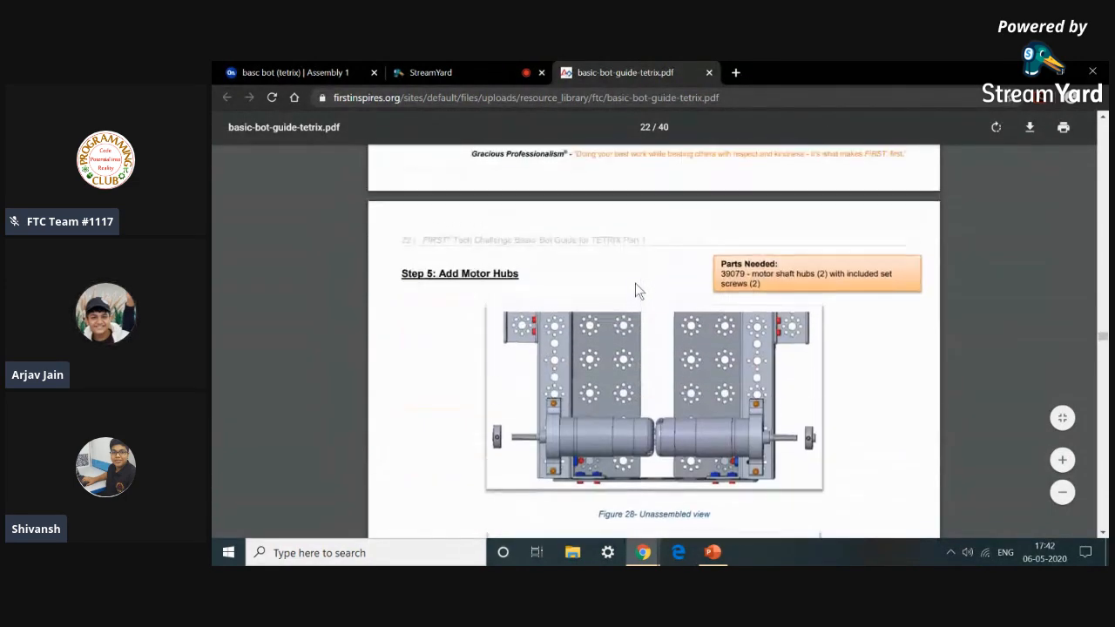
{"action": "left_click", "coordinate": [357, 72]}
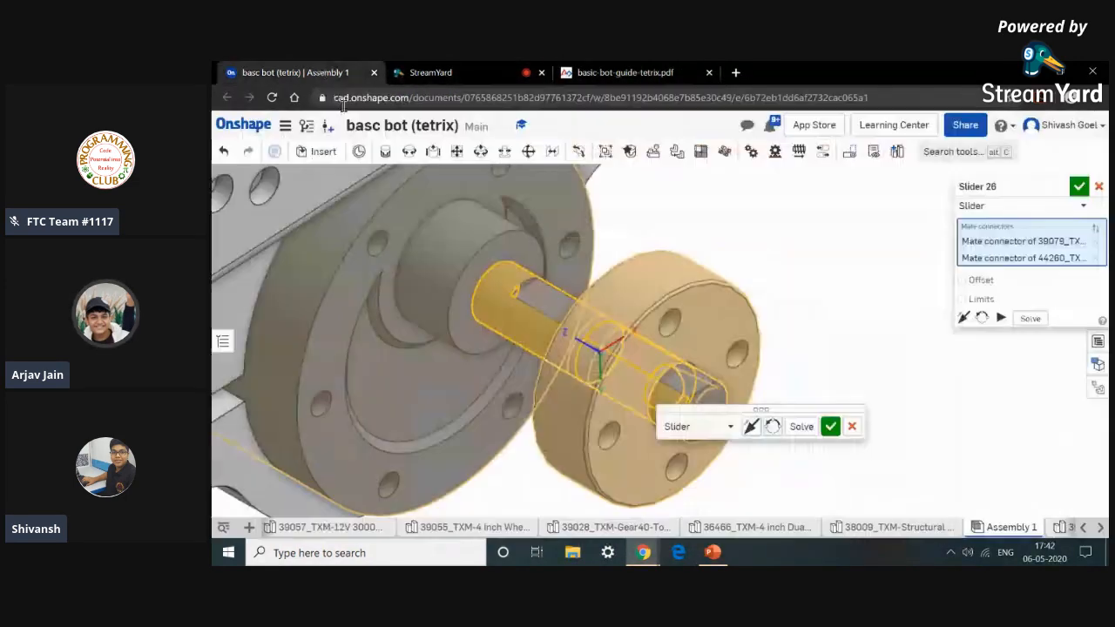
Flip the Slider mate's primary axis, accept the mate, and close the Slider tool.
{"action": "left_click", "coordinate": [752, 429]}
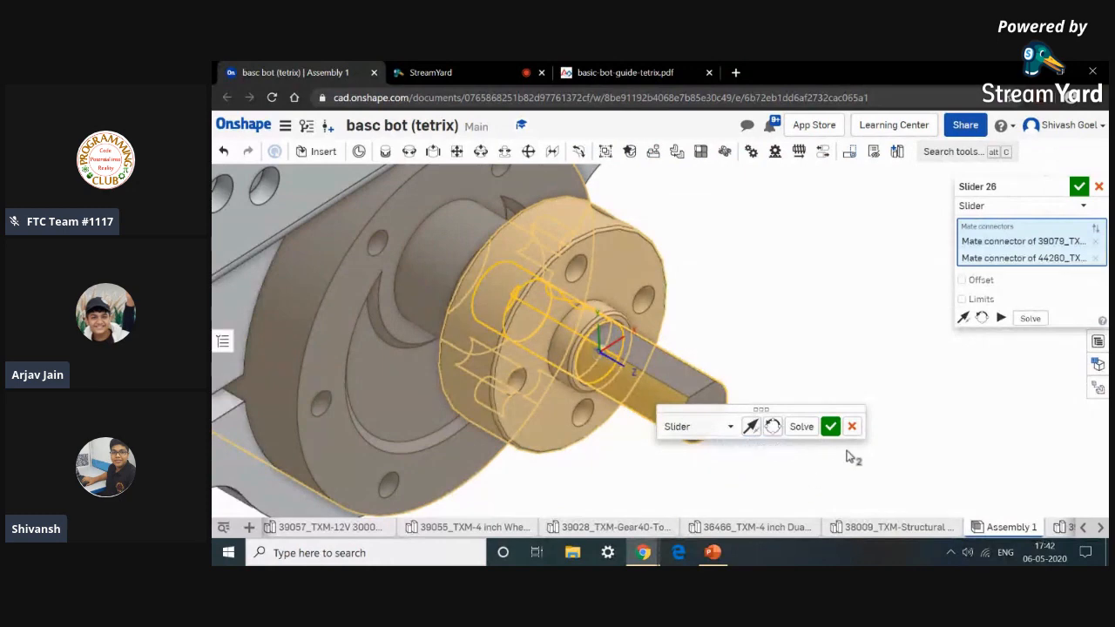
{"action": "left_click", "coordinate": [830, 427]}
{"action": "mouse_move", "coordinate": [799, 447]}
{"action": "right_mouse_down"}
{"action": "mouse_move", "coordinate": [648, 456]}
{"action": "mouse_move", "coordinate": [832, 447]}
{"action": "mouse_move", "coordinate": [804, 453]}
{"action": "right_mouse_up"}
{"action": "scroll", "coordinate": [804, 453], "scroll_direction": "down", "scroll_amount": 4}
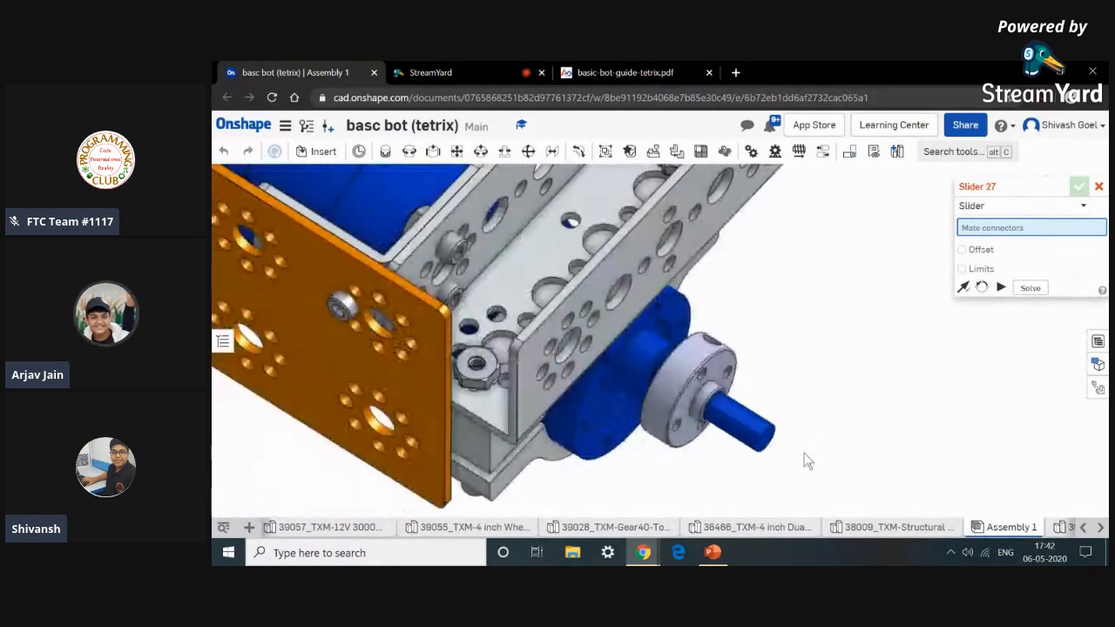
{"action": "scroll", "coordinate": [804, 453], "scroll_direction": "down", "scroll_amount": 3}
{"action": "middle_click_drag", "start_coordinate": [804, 452], "coordinate": [782, 322]}
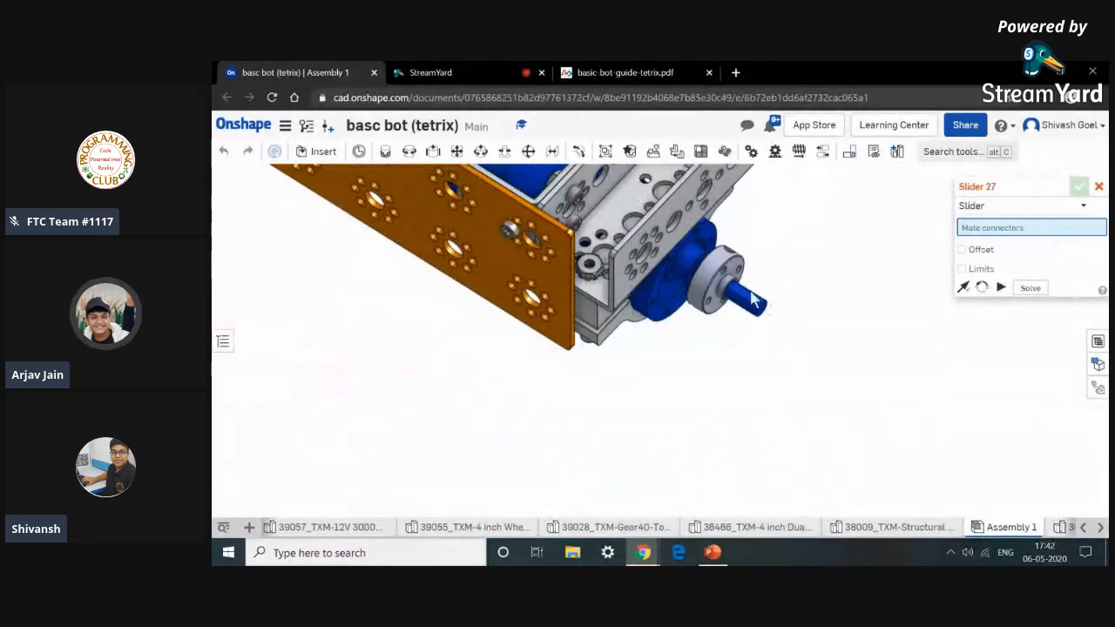
{"action": "left_click", "coordinate": [700, 281]}
{"action": "key", "text": "Return"}
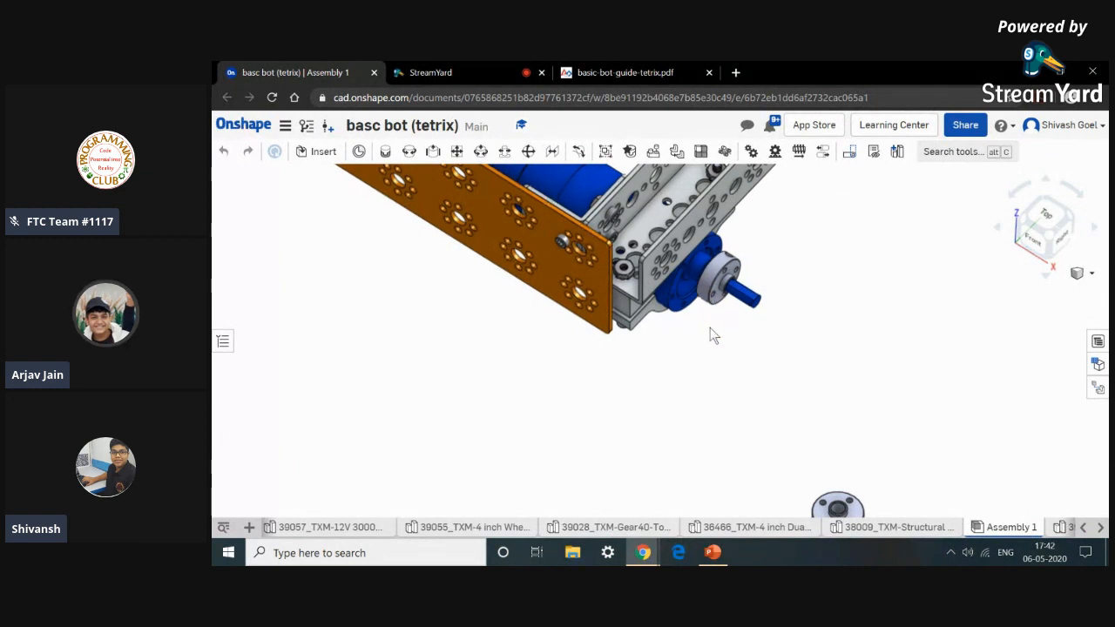
Slider-mate the second motor shaft hub onto the first drive motor's axle with its primary axis flipped.
{"action": "scroll", "coordinate": [715, 347], "scroll_direction": "down", "scroll_amount": 3}
{"action": "scroll", "coordinate": [775, 433], "scroll_direction": "up", "scroll_amount": 1}
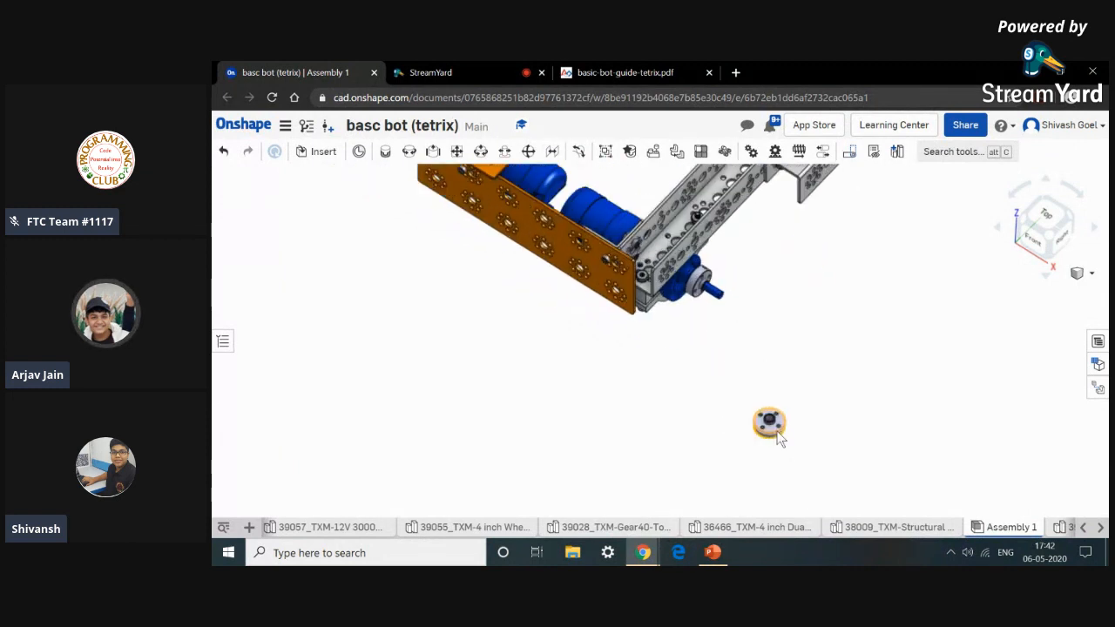
{"action": "scroll", "coordinate": [780, 438], "scroll_direction": "up", "scroll_amount": 2}
{"action": "left_click", "coordinate": [433, 152]}
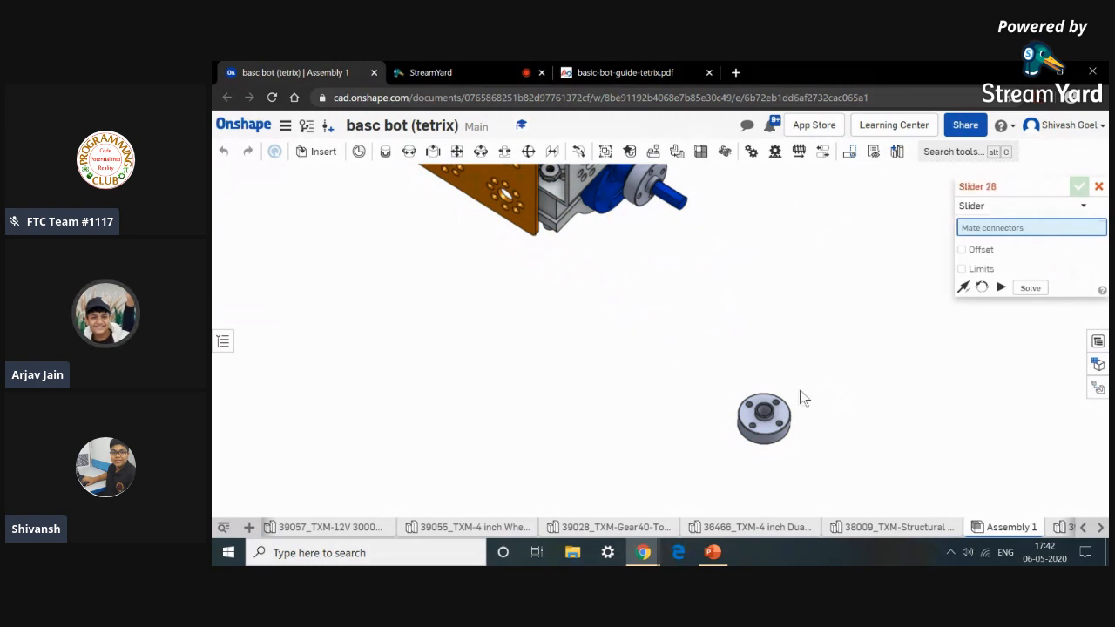
{"action": "scroll", "coordinate": [768, 405], "scroll_direction": "up", "scroll_amount": 4}
{"action": "scroll", "coordinate": [749, 383], "scroll_direction": "up", "scroll_amount": 3}
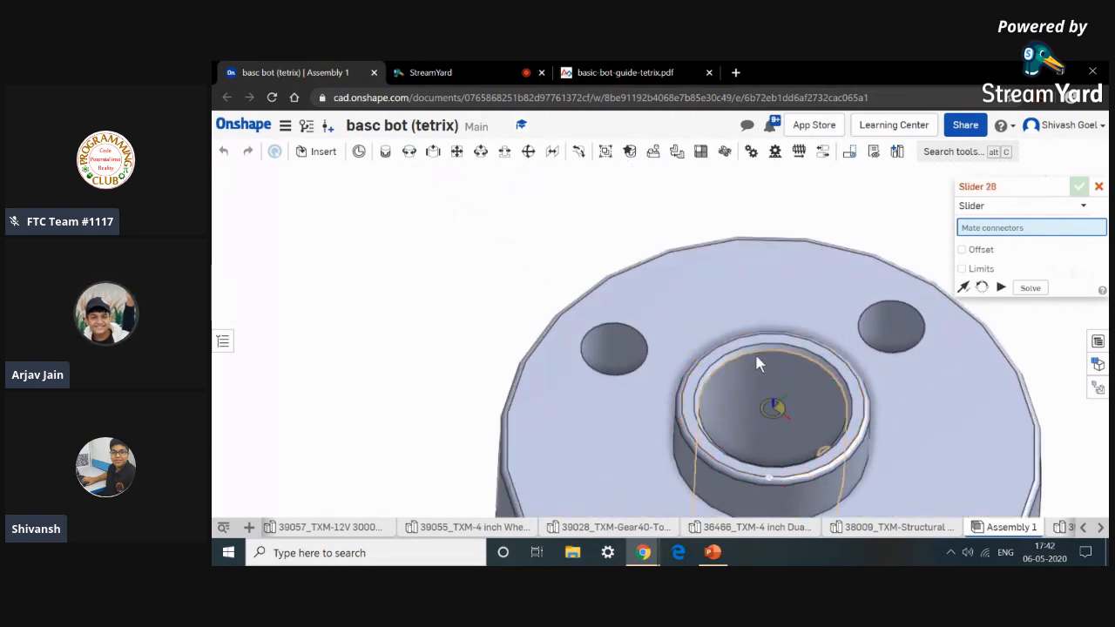
{"action": "left_click", "coordinate": [731, 405]}
{"action": "scroll", "coordinate": [731, 405], "scroll_direction": "down", "scroll_amount": 8}
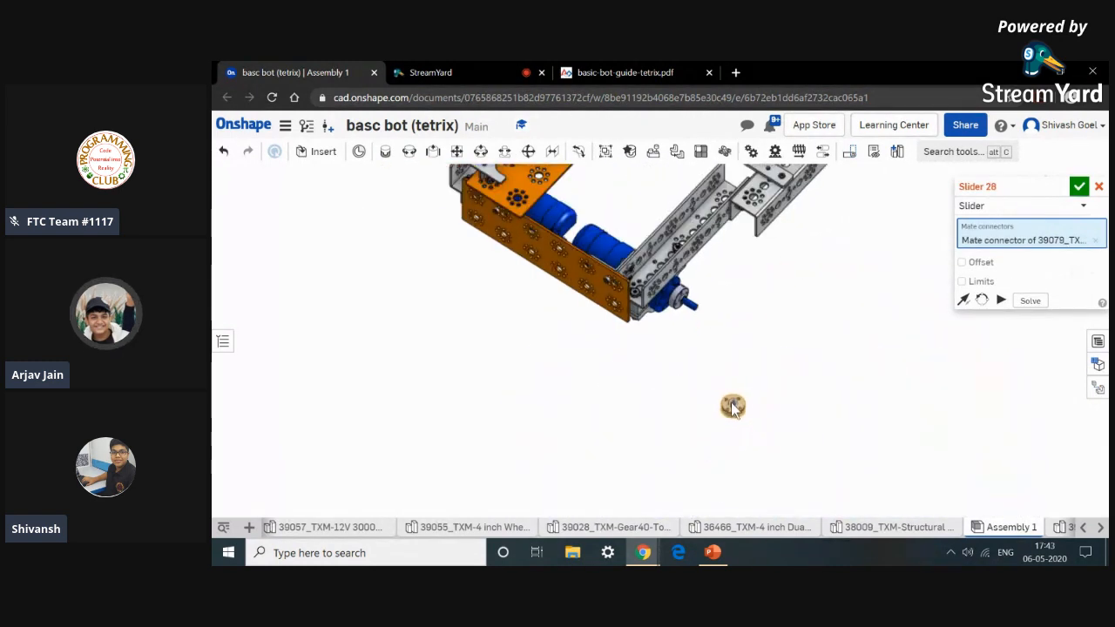
{"action": "right_click_drag", "start_coordinate": [613, 398], "coordinate": [738, 418]}
{"action": "scroll", "coordinate": [650, 260], "scroll_direction": "up", "scroll_amount": 10}
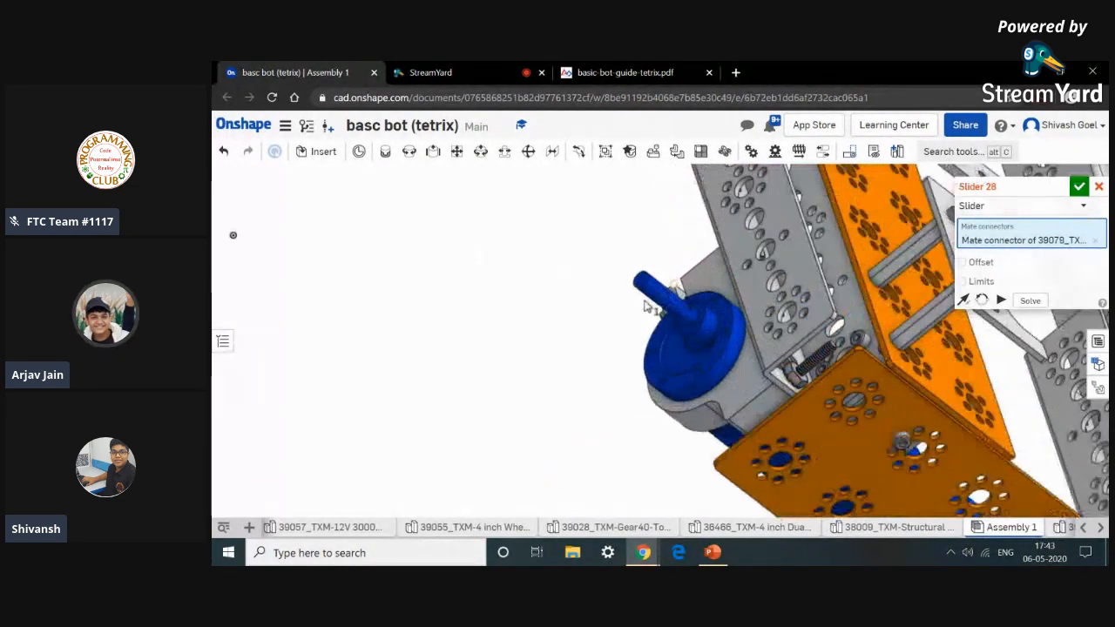
{"action": "left_click", "coordinate": [650, 260]}
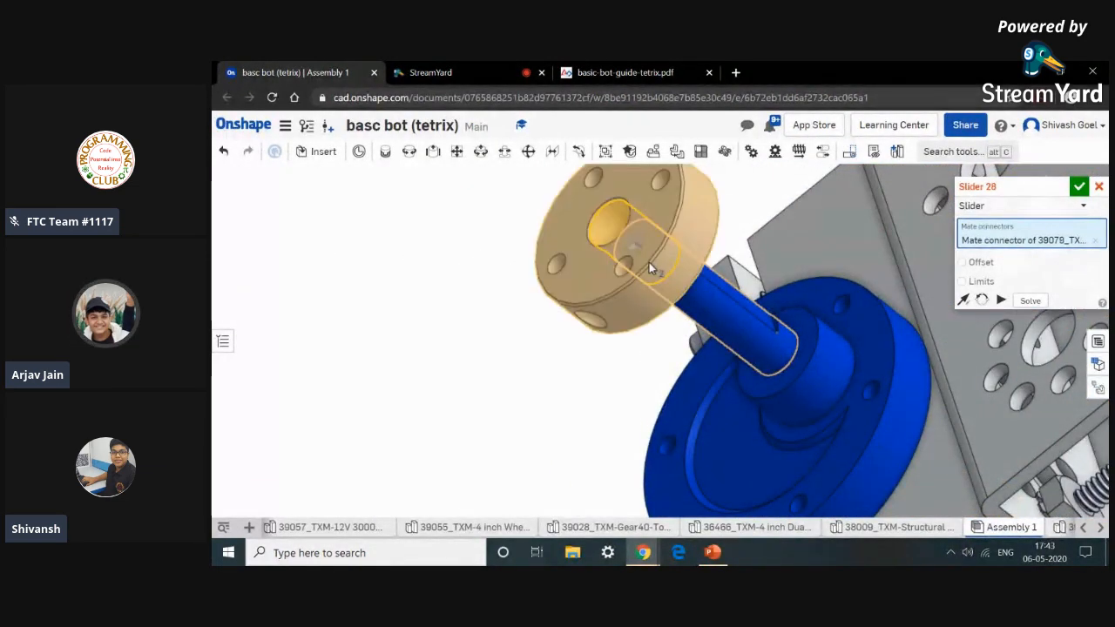
{"action": "left_click", "coordinate": [755, 292]}
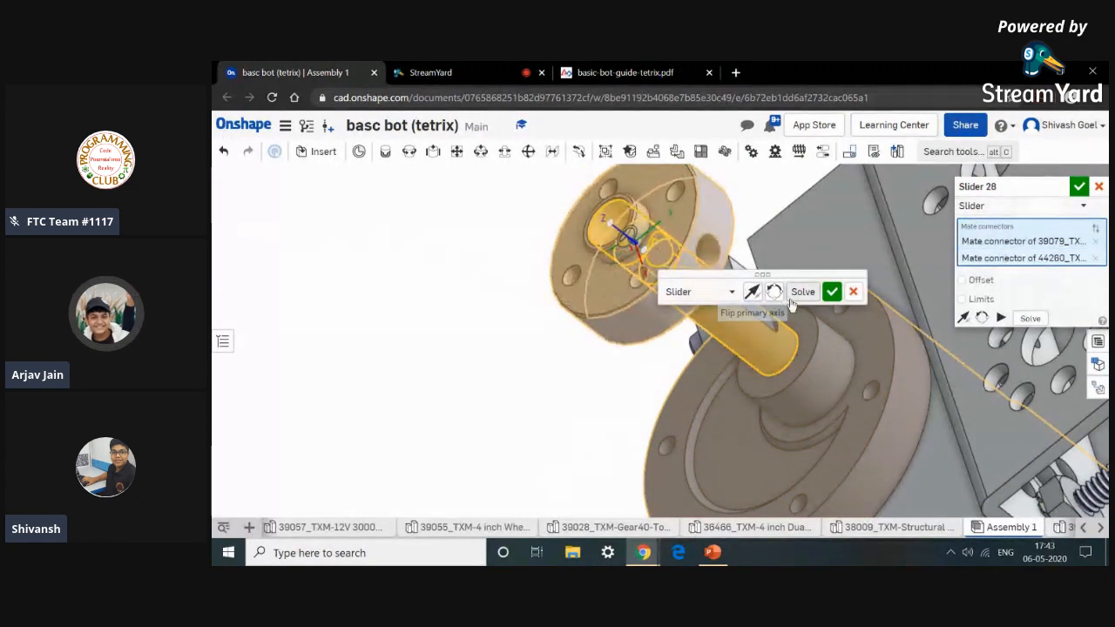
{"action": "left_click", "coordinate": [832, 293]}
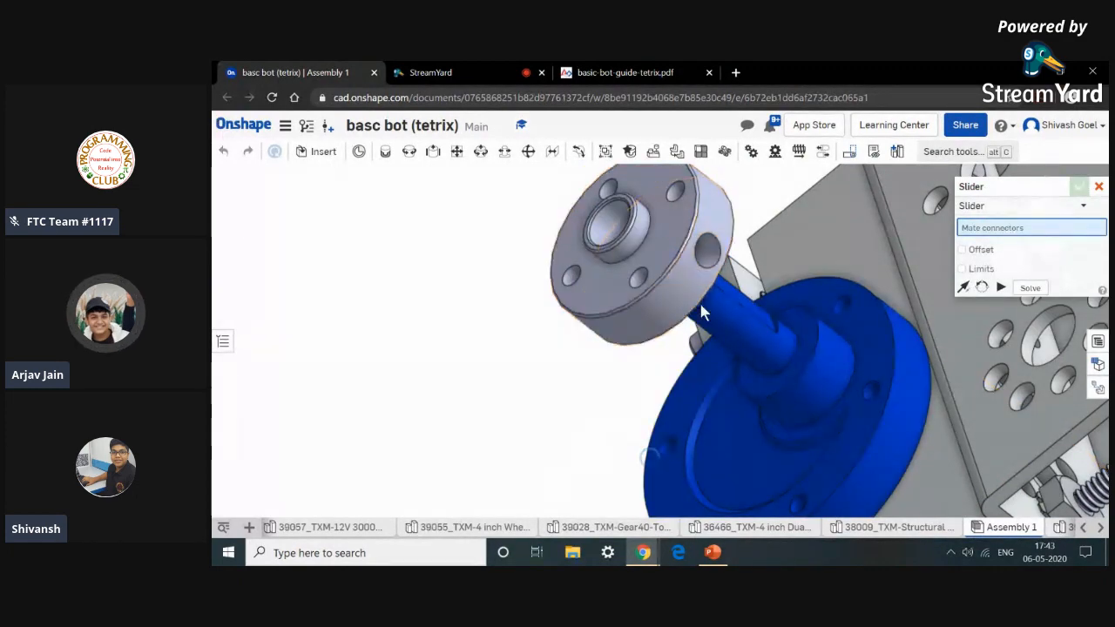
Close the Slider tool and slide the second hub along the axle toward the motor, leaving the axle end exposed.
{"action": "left_click_drag", "start_coordinate": [708, 310], "coordinate": [825, 368]}
{"action": "left_click", "coordinate": [1098, 188]}
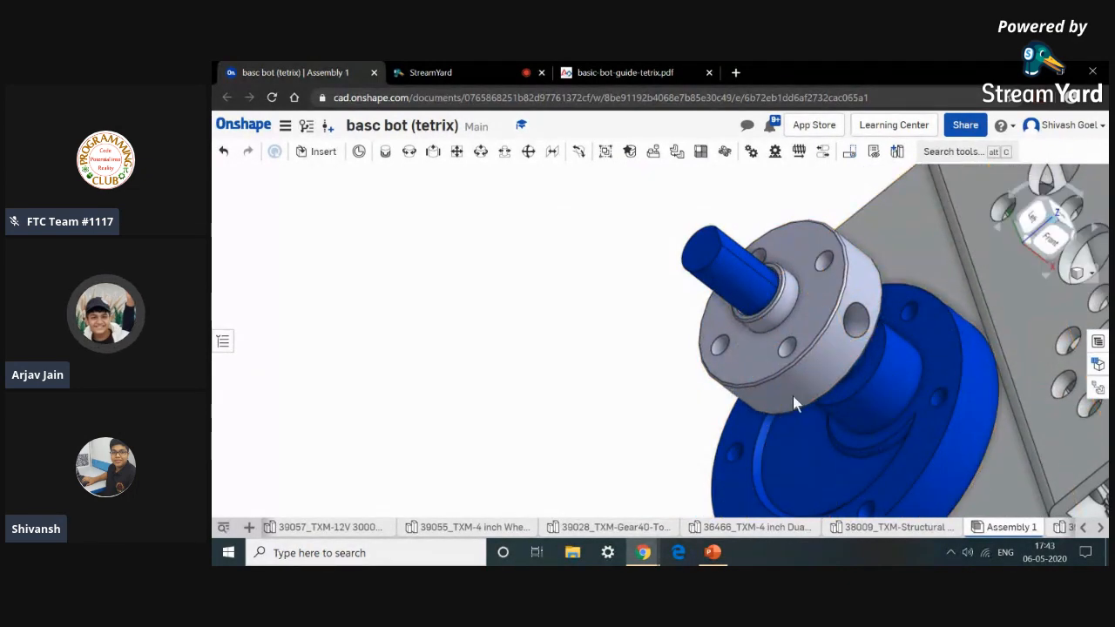
{"action": "right_click_drag", "start_coordinate": [793, 399], "coordinate": [585, 431]}
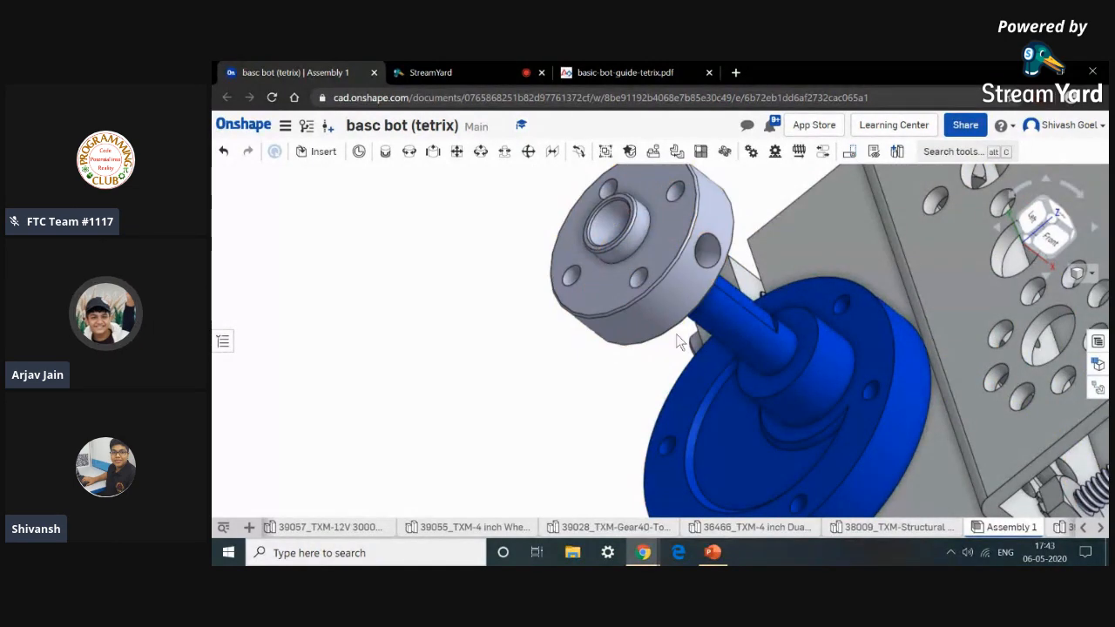
{"action": "right_click_drag", "start_coordinate": [677, 341], "coordinate": [819, 422]}
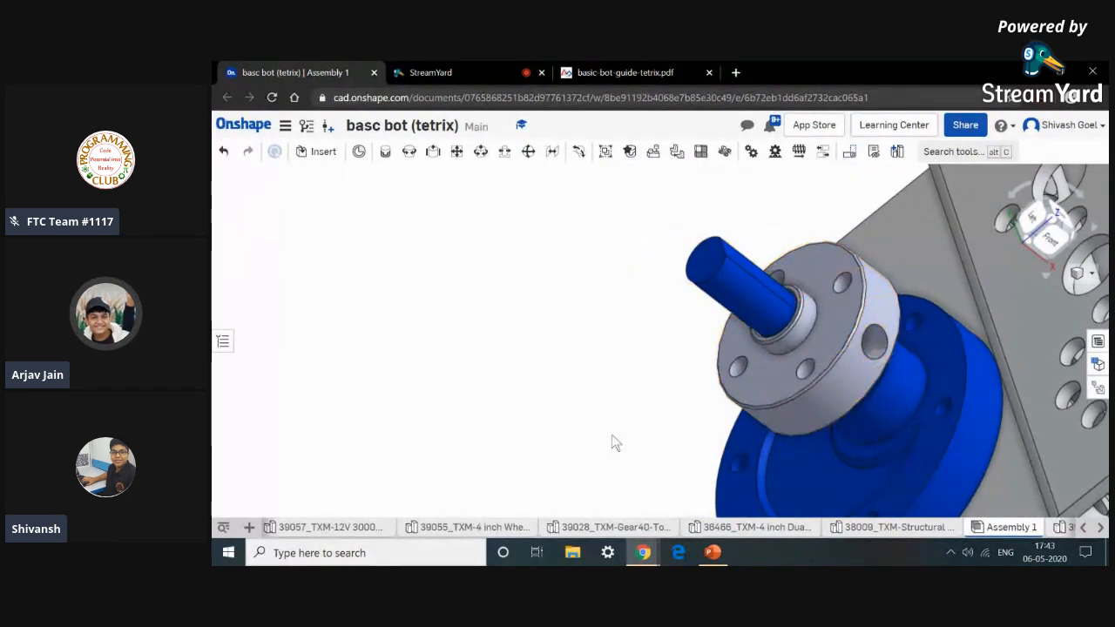
{"action": "right_click_drag", "start_coordinate": [612, 443], "coordinate": [588, 428]}
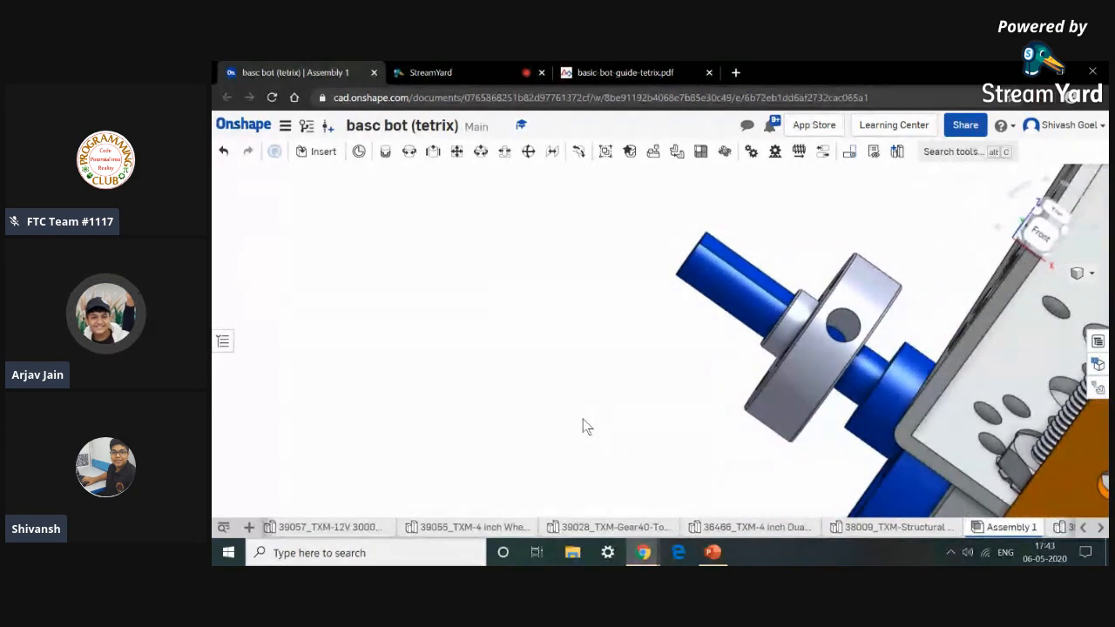
Zoom out to review both hubs mounted on the frame.
{"action": "scroll", "coordinate": [661, 405], "scroll_direction": "down", "scroll_amount": 10}
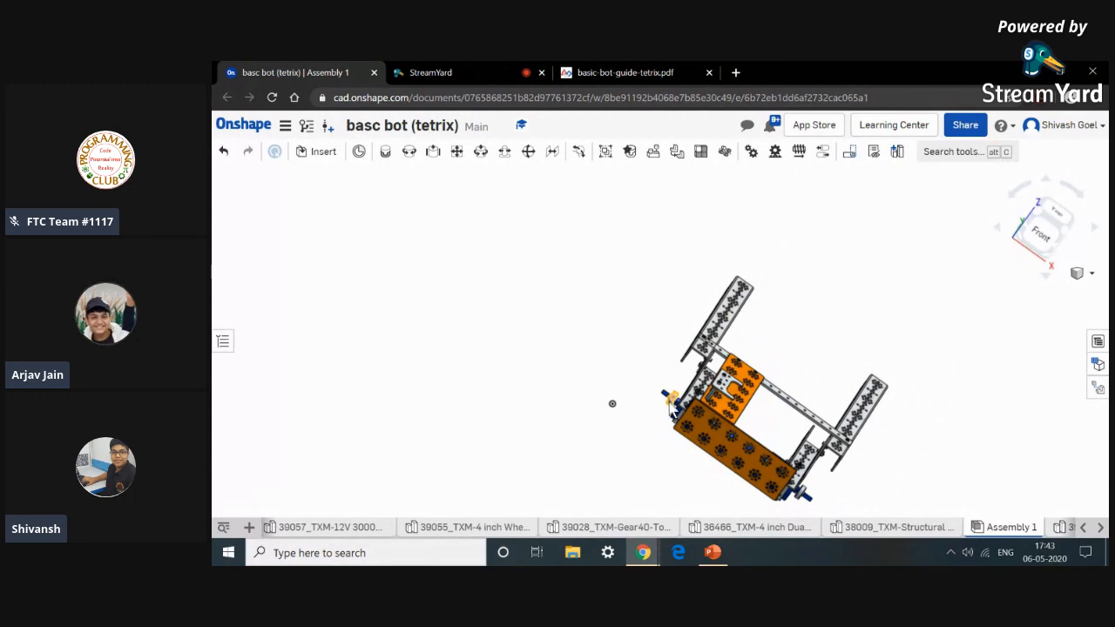
{"action": "scroll", "coordinate": [672, 407], "scroll_direction": "up", "scroll_amount": 10}
{"action": "left_click_drag", "start_coordinate": [687, 402], "coordinate": [688, 405]}
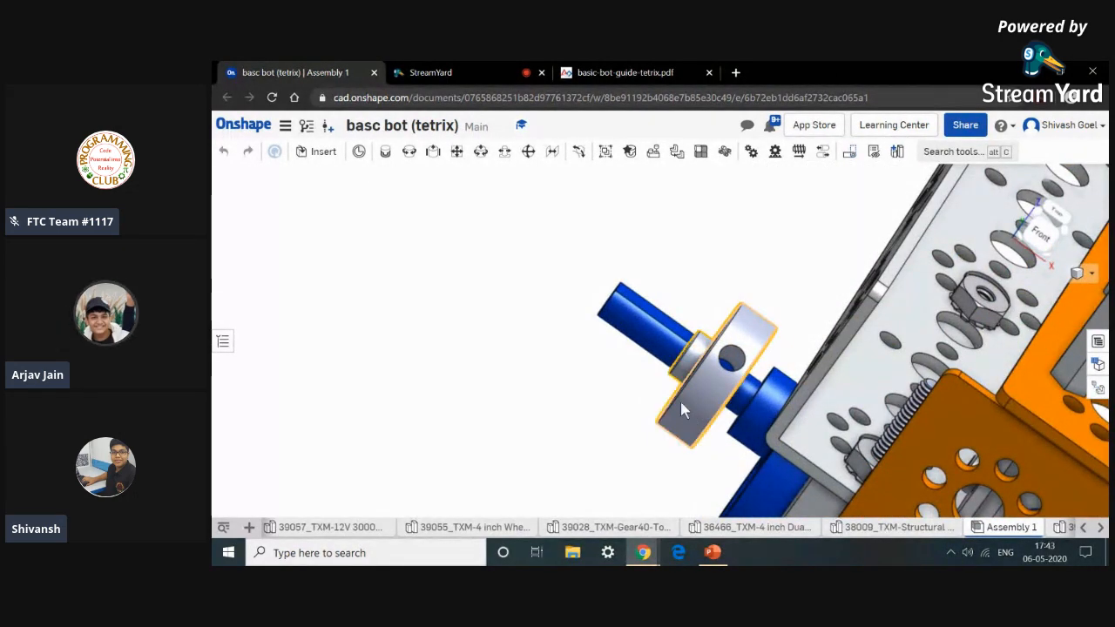
{"action": "scroll", "coordinate": [632, 384], "scroll_direction": "down", "scroll_amount": 8}
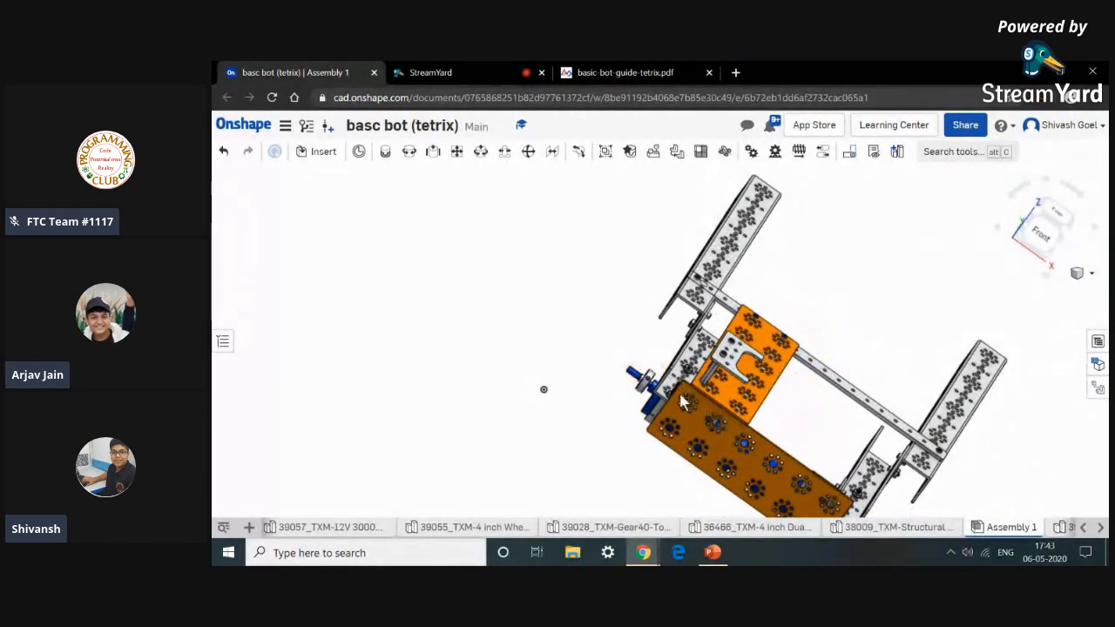
{"action": "scroll", "coordinate": [675, 396], "scroll_direction": "down", "scroll_amount": 5}
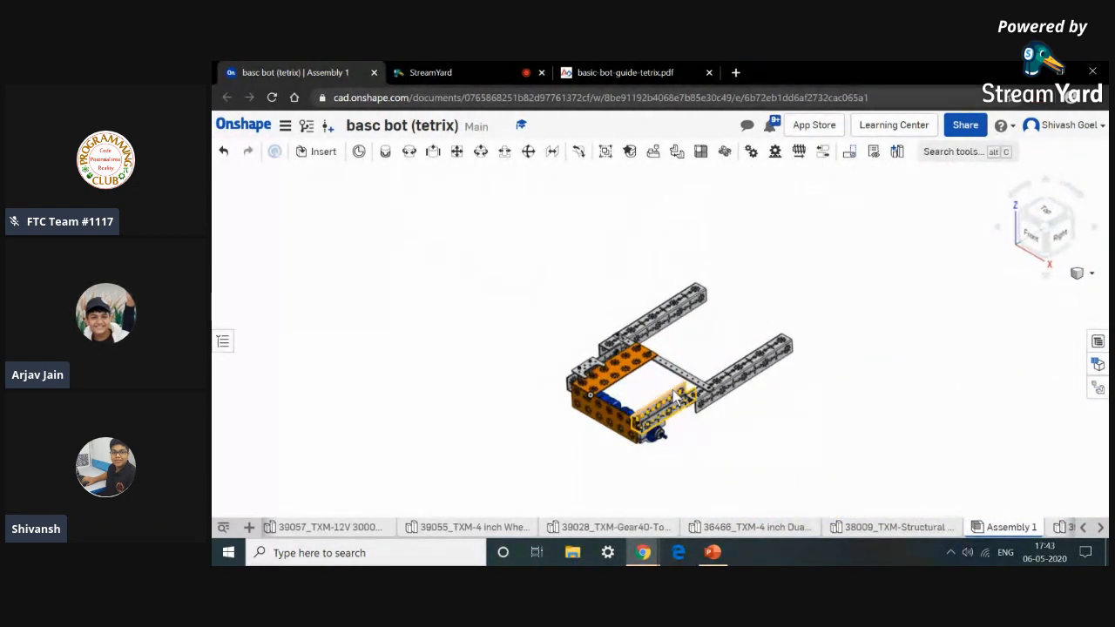
Review the PDF guide's Step 6 on adding drive wheels and the following caster wheel section.
{"action": "left_click", "coordinate": [617, 72]}
{"action": "scroll", "coordinate": [759, 218], "scroll_direction": "down", "scroll_amount": 5}
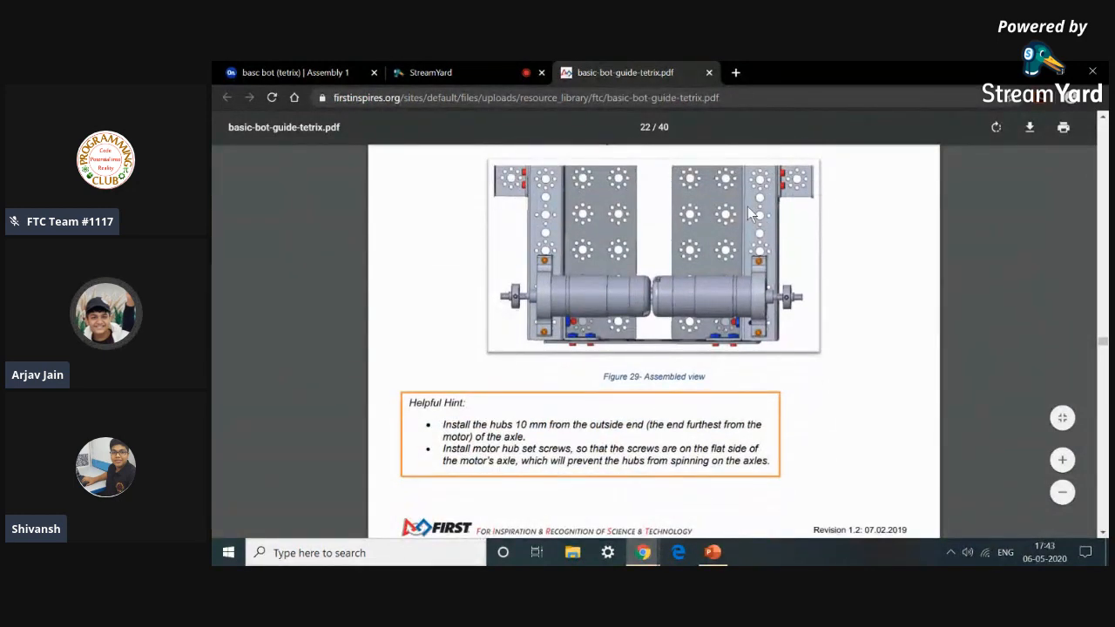
{"action": "scroll", "coordinate": [747, 206], "scroll_direction": "down", "scroll_amount": 4}
{"action": "scroll", "coordinate": [747, 206], "scroll_direction": "down", "scroll_amount": 3}
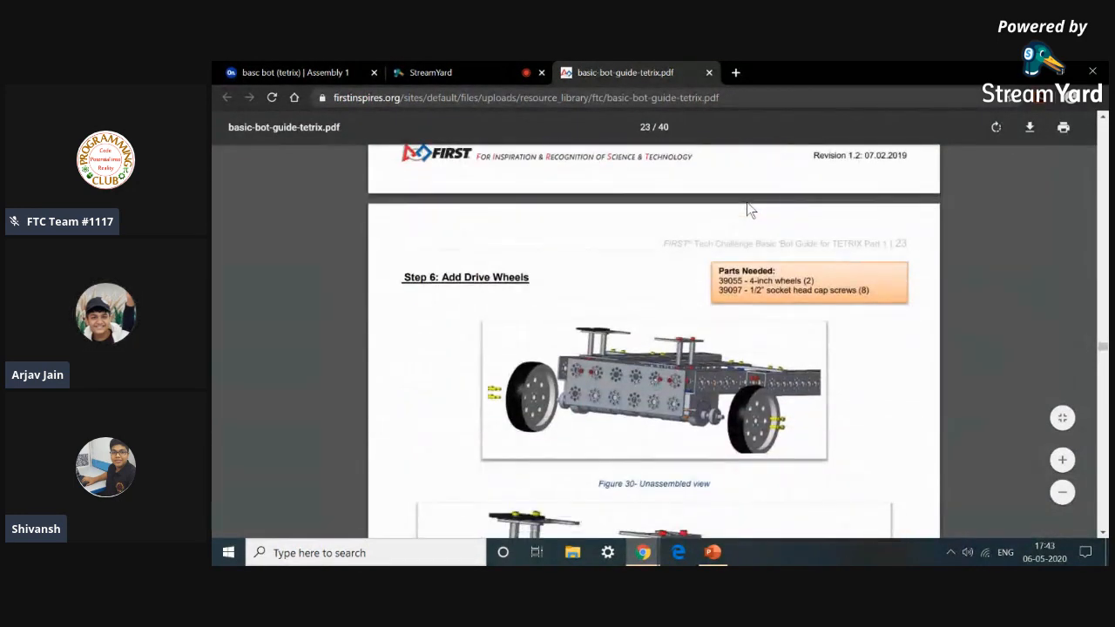
{"action": "scroll", "coordinate": [765, 224], "scroll_direction": "down", "scroll_amount": 3}
{"action": "scroll", "coordinate": [765, 224], "scroll_direction": "up", "scroll_amount": 3}
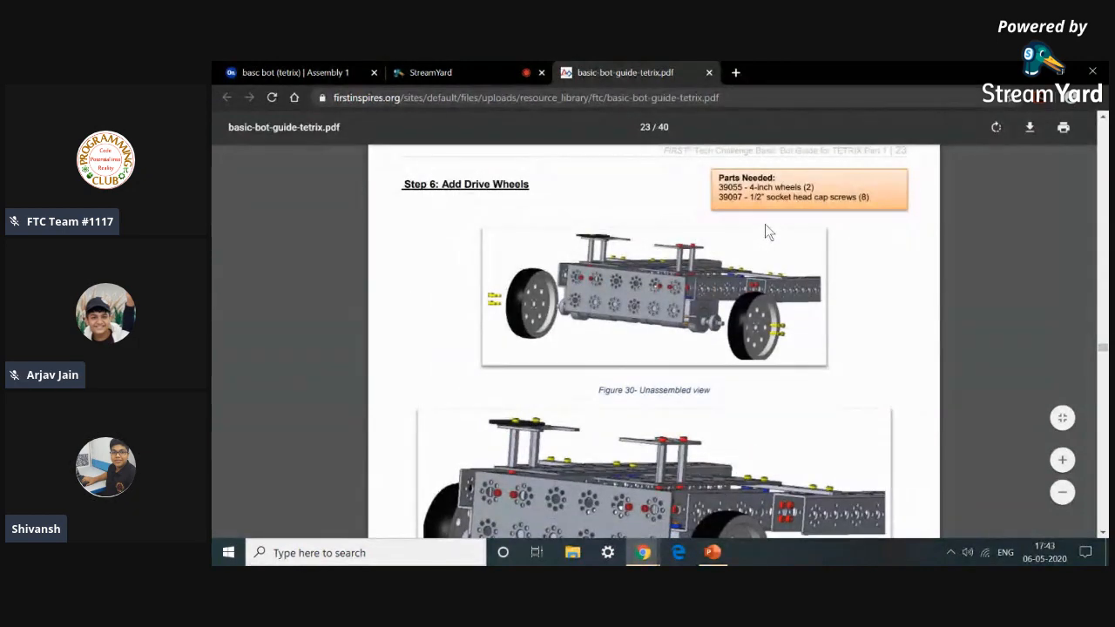
{"action": "scroll", "coordinate": [765, 228], "scroll_direction": "down", "scroll_amount": 8}
{"action": "scroll", "coordinate": [765, 231], "scroll_direction": "down", "scroll_amount": 3}
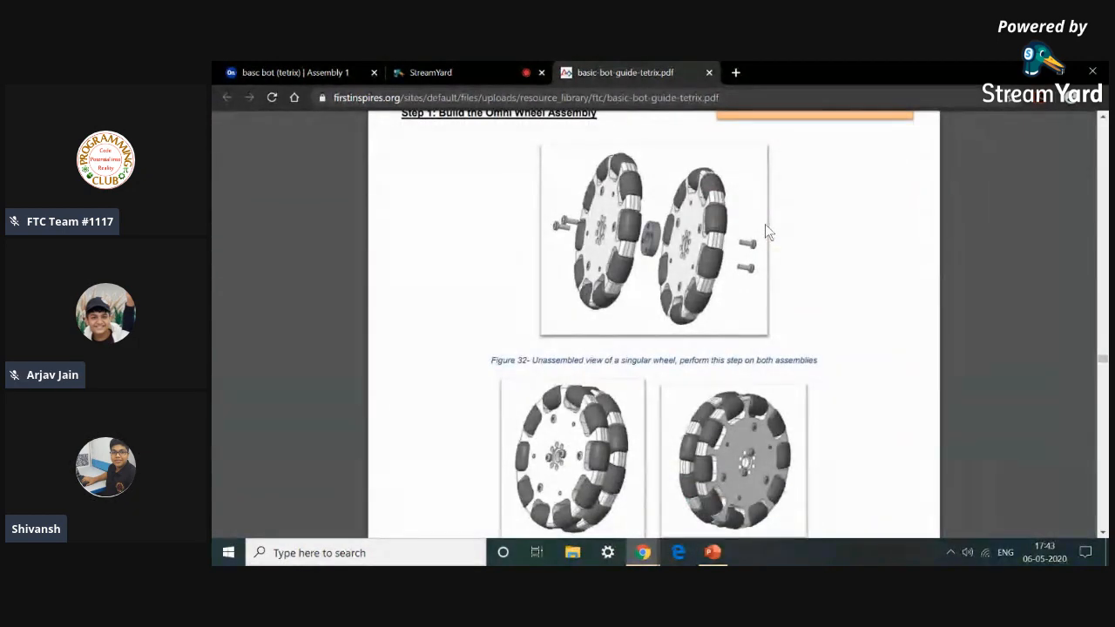
{"action": "scroll", "coordinate": [767, 232], "scroll_direction": "up", "scroll_amount": 3}
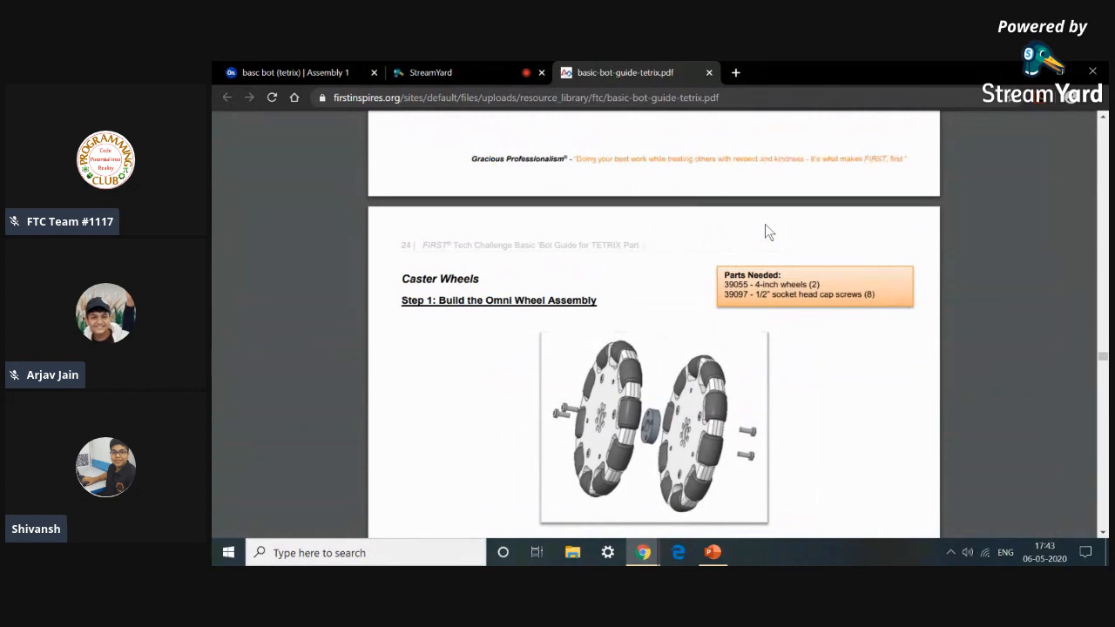
Scroll the PDF guide to review the hub installation hint and the drive wheel assembly figures.
{"action": "scroll", "coordinate": [765, 224], "scroll_direction": "up", "scroll_amount": 9}
{"action": "scroll", "coordinate": [767, 228], "scroll_direction": "up", "scroll_amount": 5}
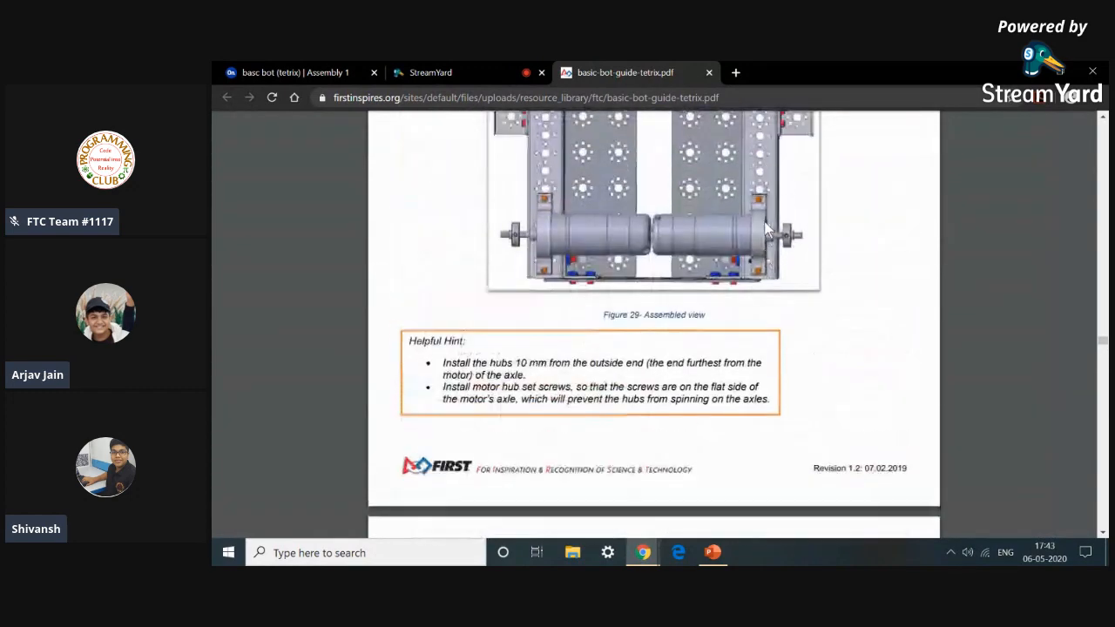
{"action": "scroll", "coordinate": [767, 226], "scroll_direction": "down", "scroll_amount": 5}
{"action": "scroll", "coordinate": [760, 209], "scroll_direction": "down", "scroll_amount": 3}
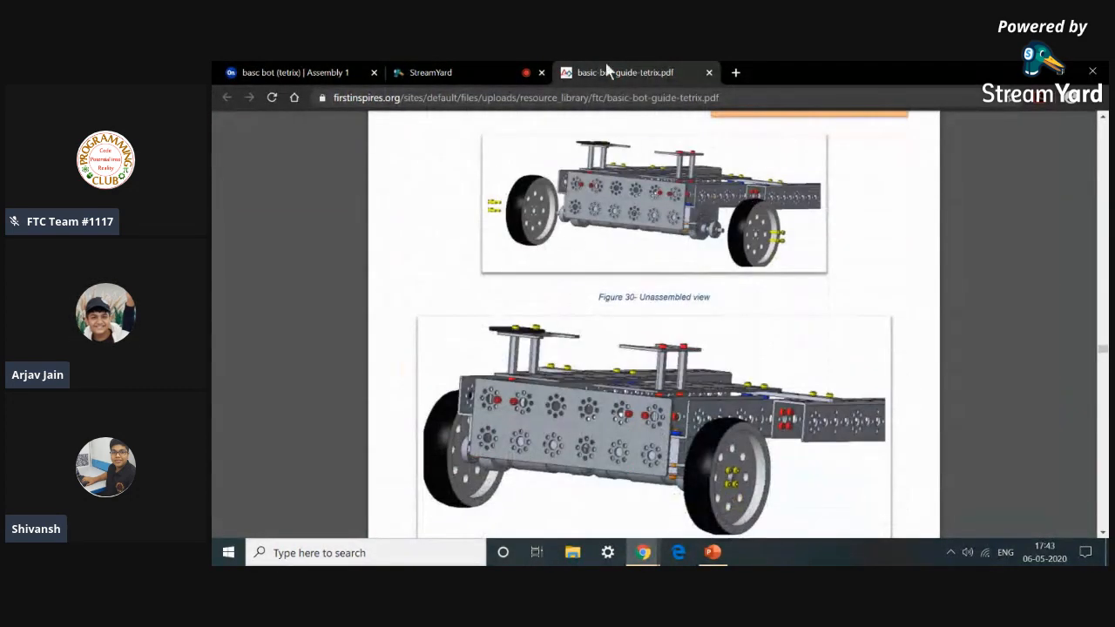
Insert two 39055_TXM-4 inch Wheel parts from the current document into the assembly.
{"action": "left_click", "coordinate": [301, 70]}
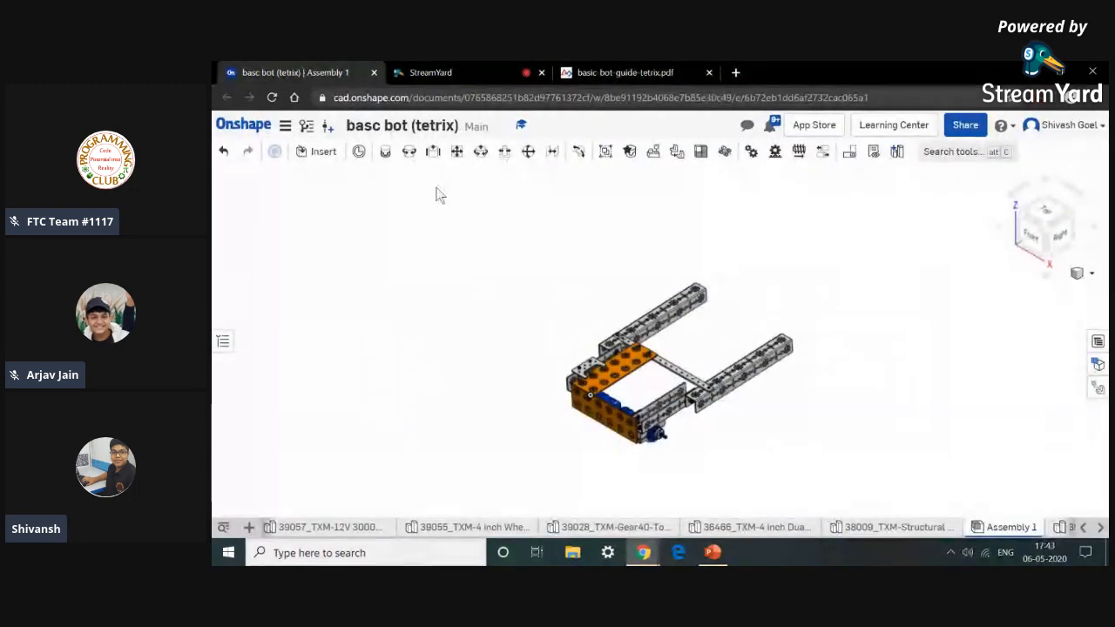
{"action": "left_click", "coordinate": [323, 151]}
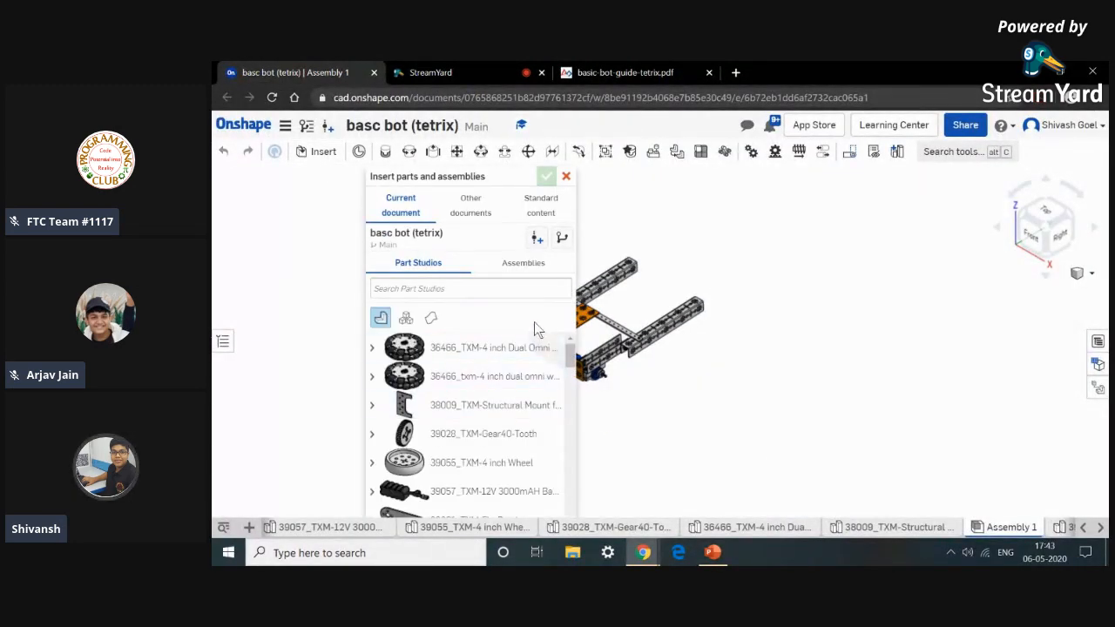
{"action": "scroll", "coordinate": [514, 425], "scroll_direction": "down", "scroll_amount": 3}
{"action": "left_click", "coordinate": [540, 377]}
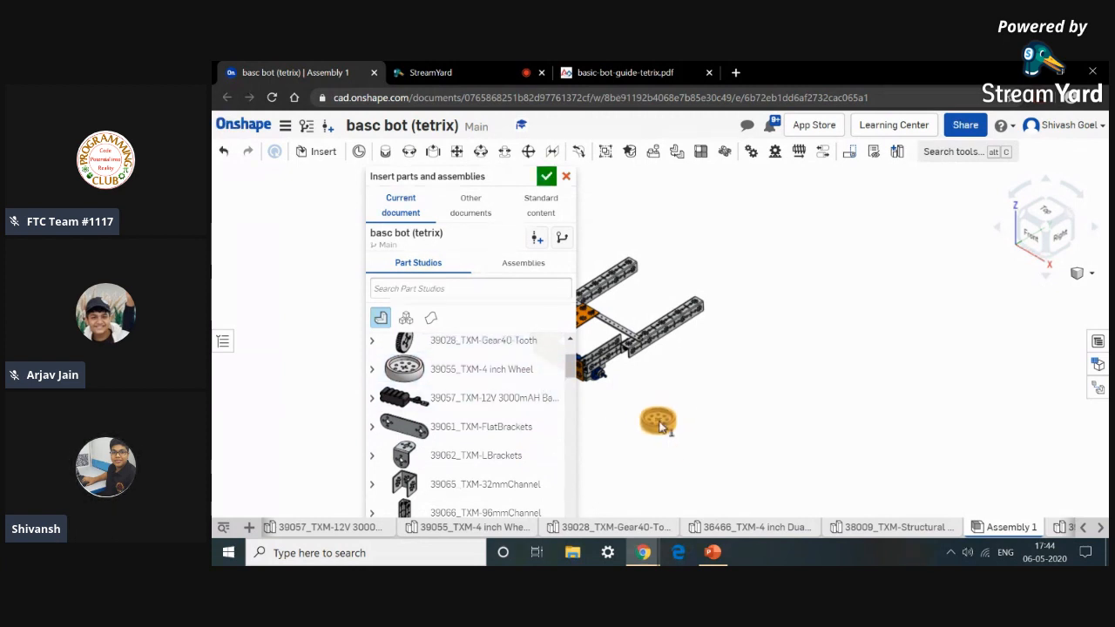
{"action": "left_click", "coordinate": [710, 409]}
{"action": "scroll", "coordinate": [424, 427], "scroll_direction": "down", "scroll_amount": 5}
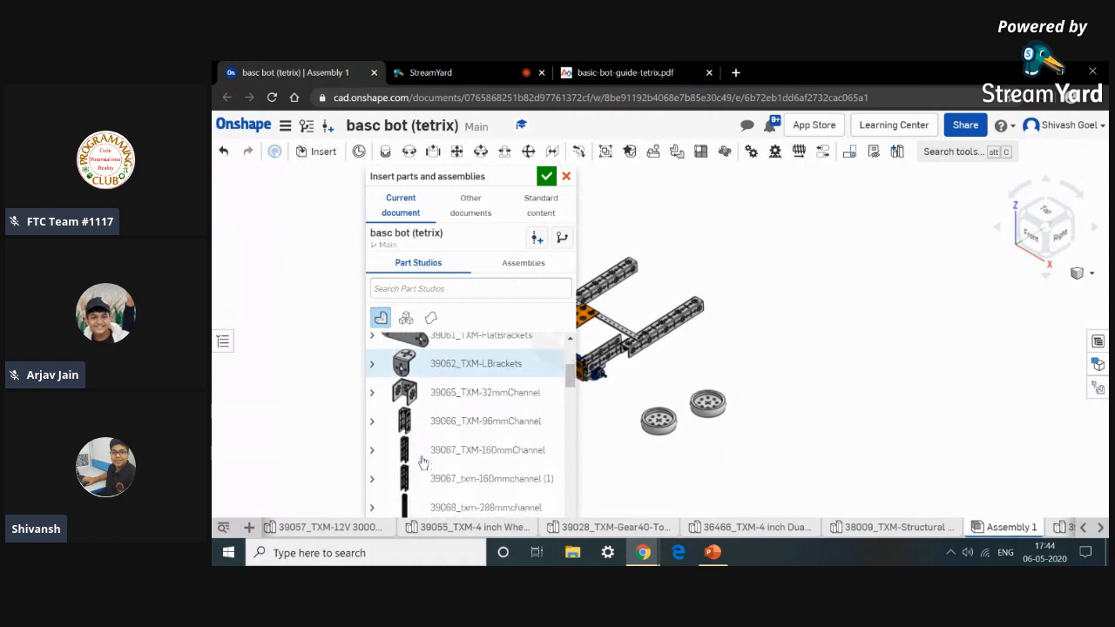
Check the PDF guide's assembled drive wheel figure before returning to the assembly.
{"action": "left_click", "coordinate": [624, 73]}
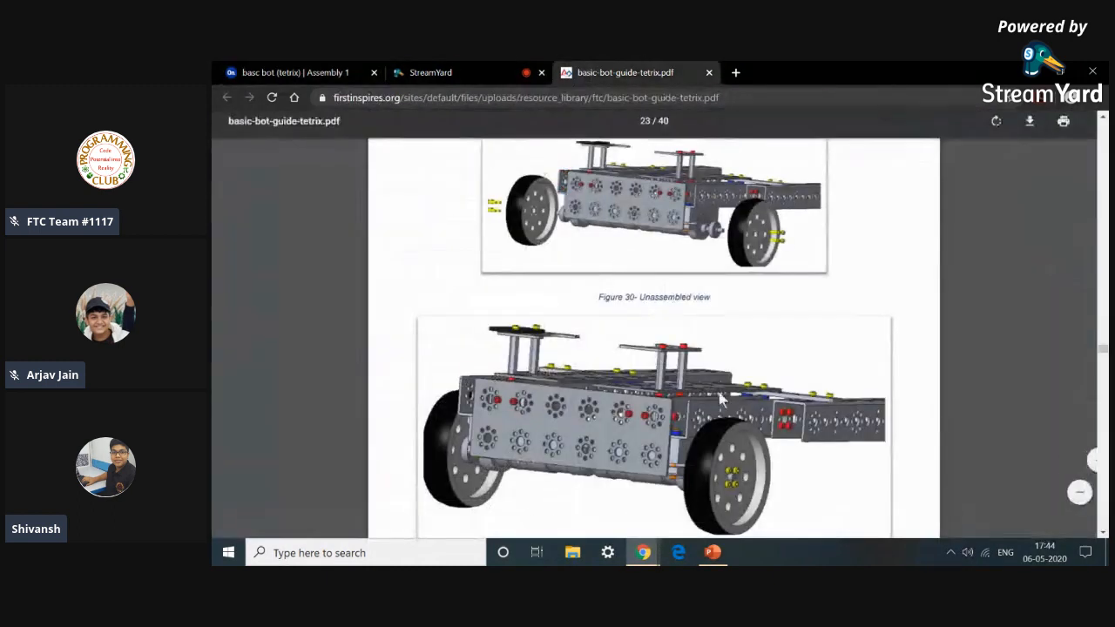
{"action": "scroll", "coordinate": [758, 297], "scroll_direction": "up", "scroll_amount": 2}
{"action": "left_click", "coordinate": [292, 72]}
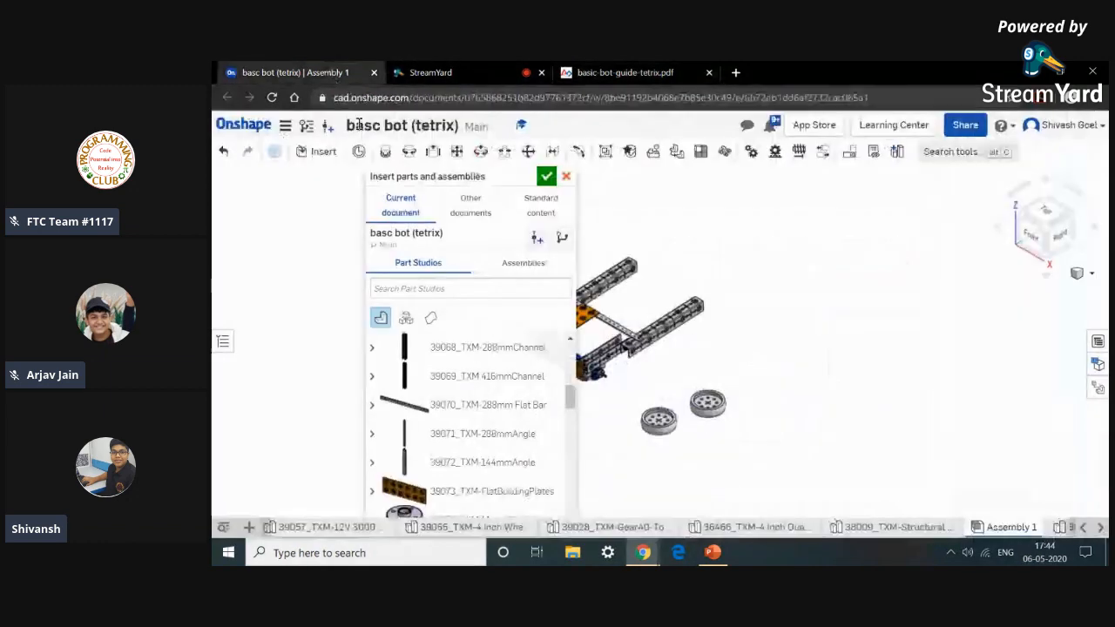
Insert four 39097_TXM-SHCS 6-32 x 0.5 screws into the assembly and close the insert dialog.
{"action": "scroll", "coordinate": [447, 427], "scroll_direction": "down", "scroll_amount": 5}
{"action": "scroll", "coordinate": [444, 425], "scroll_direction": "down", "scroll_amount": 3}
{"action": "scroll", "coordinate": [451, 434], "scroll_direction": "down", "scroll_amount": 3}
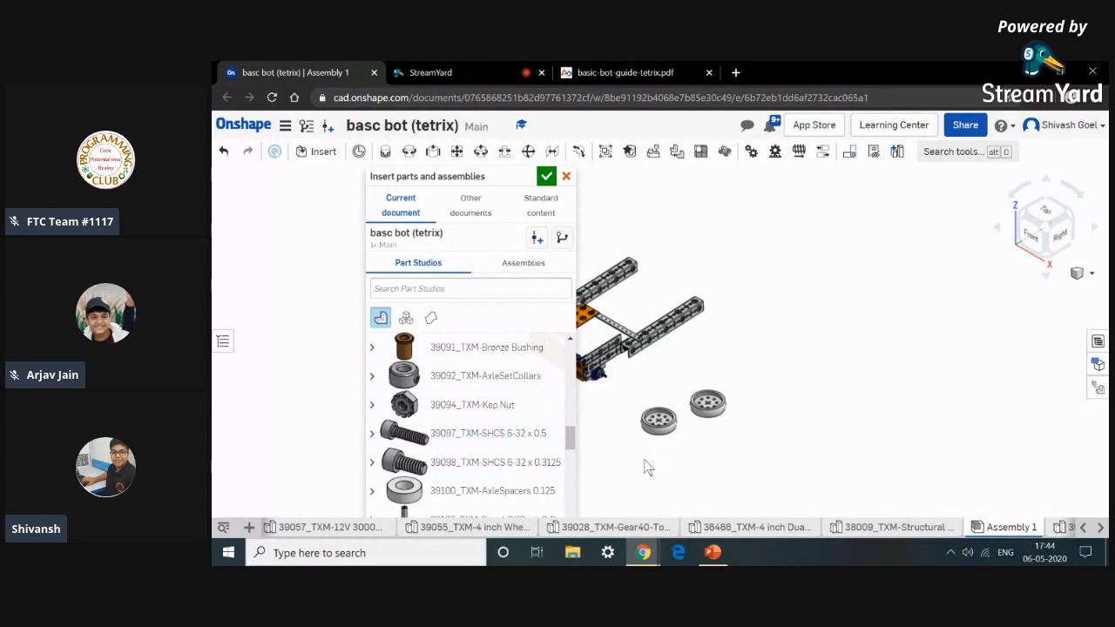
{"action": "left_click_drag", "start_coordinate": [549, 437], "coordinate": [700, 476]}
{"action": "left_click_drag", "start_coordinate": [419, 433], "coordinate": [627, 488]}
{"action": "left_click", "coordinate": [546, 178]}
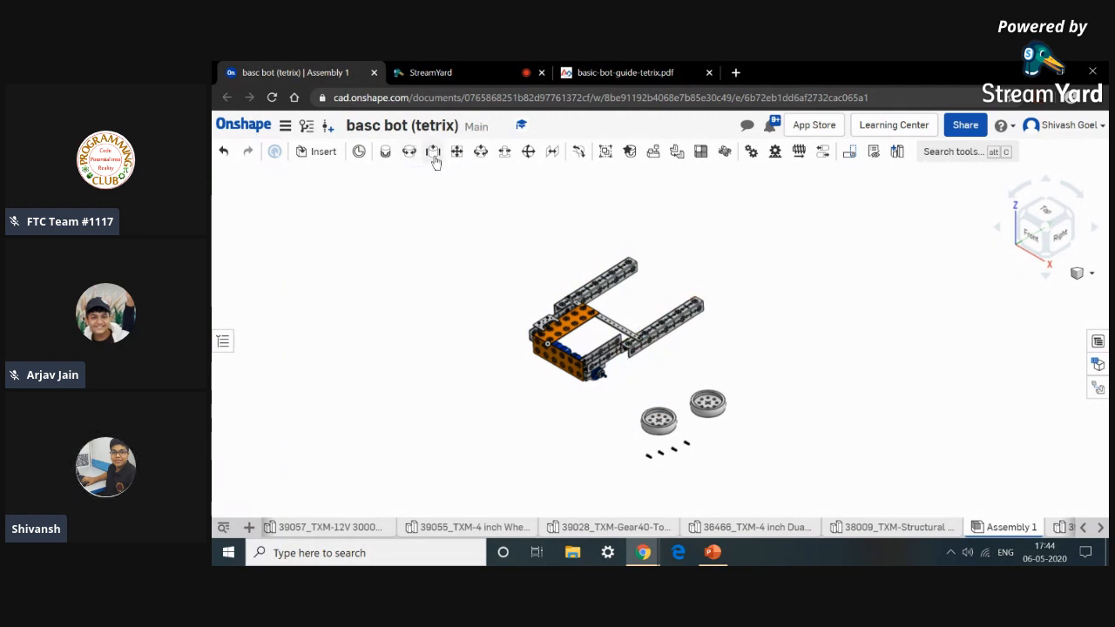
Revolute-mate the first 4-inch wheel's center to the motor shaft hub, flipping the primary axis.
{"action": "scroll", "coordinate": [613, 392], "scroll_direction": "up", "scroll_amount": 5}
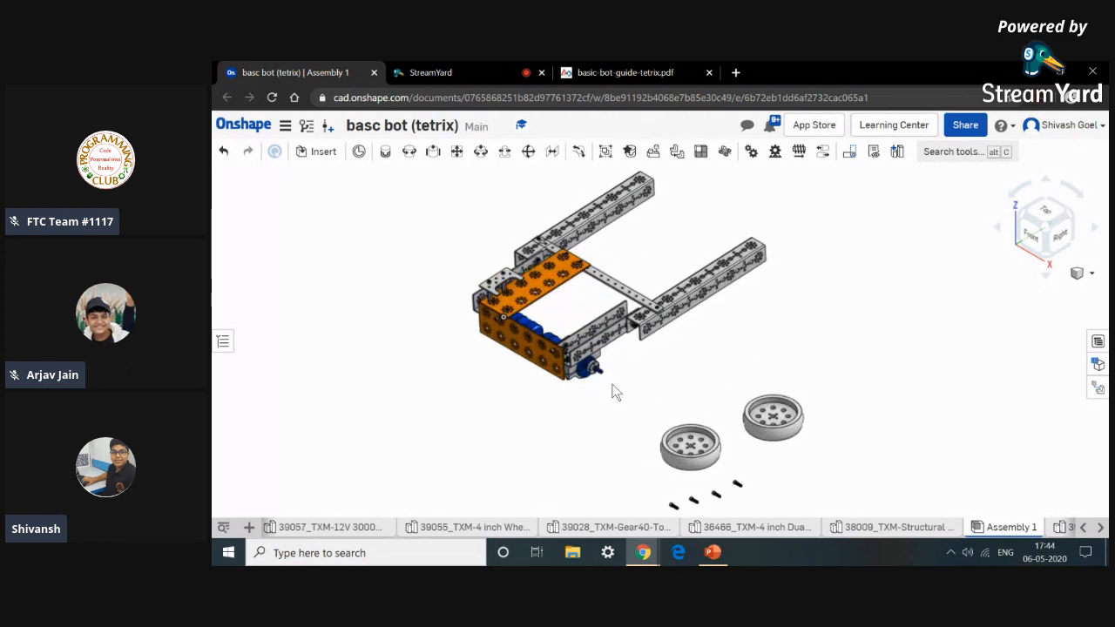
{"action": "left_click", "coordinate": [409, 152]}
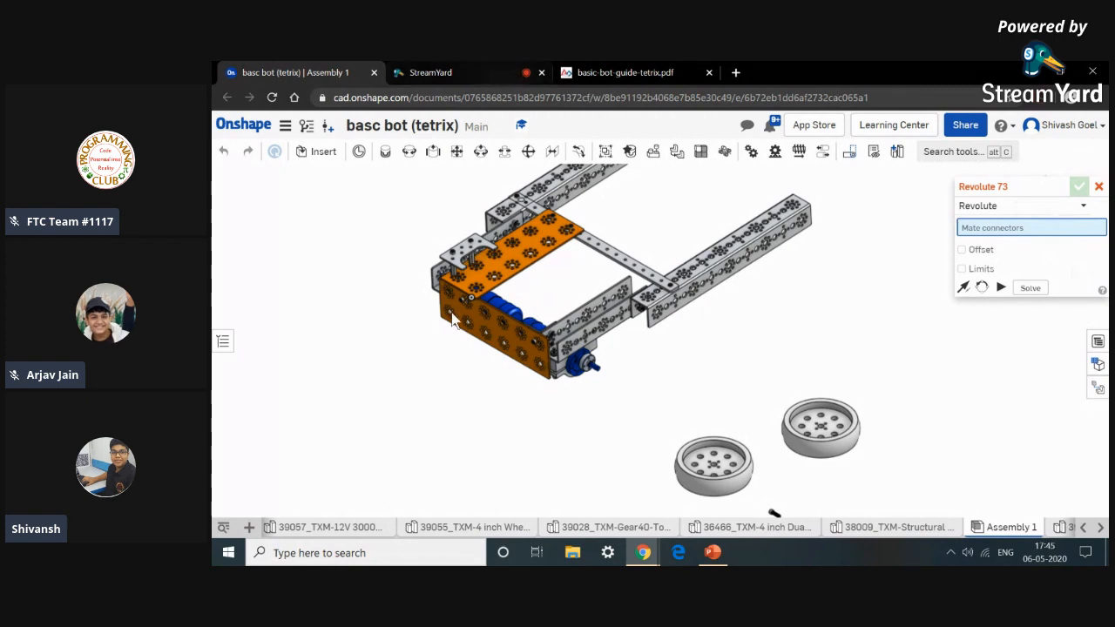
{"action": "scroll", "coordinate": [710, 466], "scroll_direction": "down", "scroll_amount": 3}
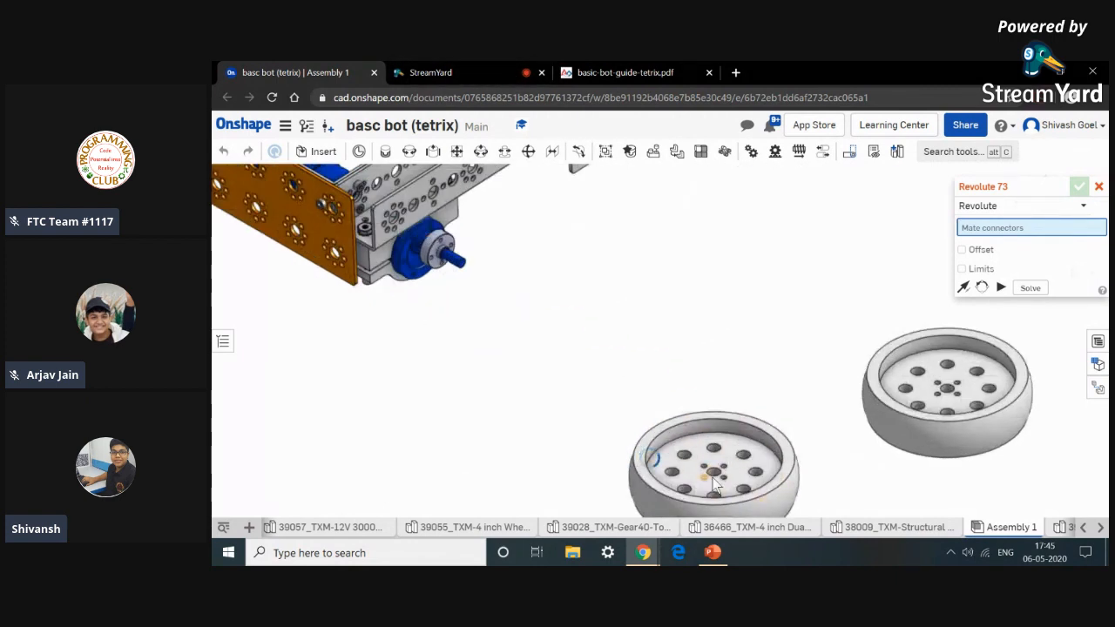
{"action": "scroll", "coordinate": [708, 470], "scroll_direction": "down", "scroll_amount": 3}
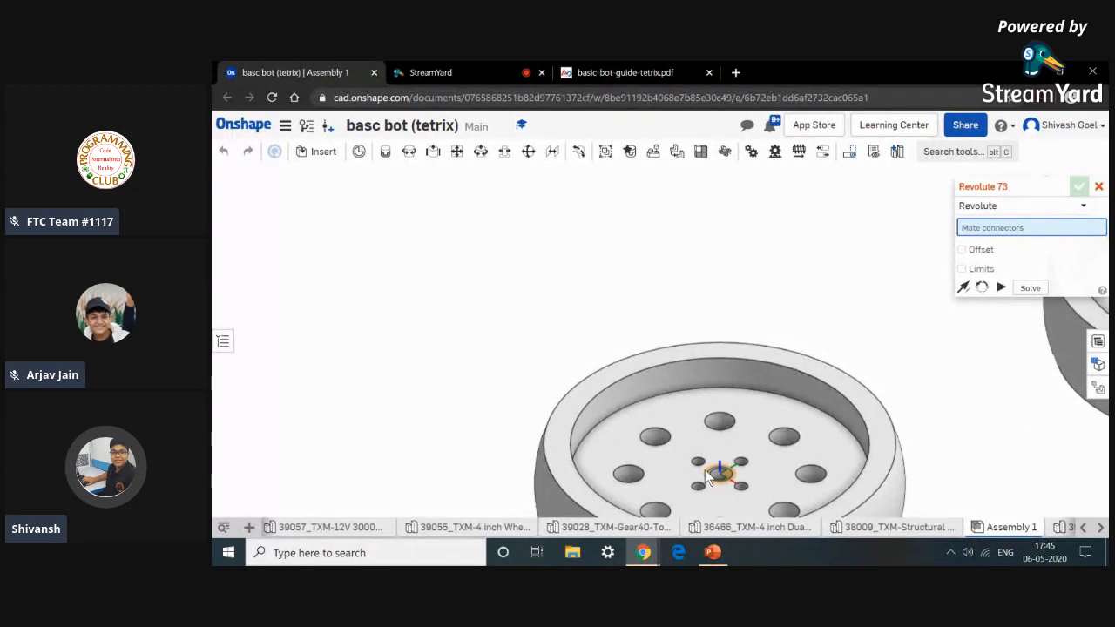
{"action": "scroll", "coordinate": [707, 471], "scroll_direction": "down", "scroll_amount": 2}
{"action": "scroll", "coordinate": [709, 471], "scroll_direction": "down", "scroll_amount": 2}
{"action": "scroll", "coordinate": [702, 476], "scroll_direction": "down", "scroll_amount": 2}
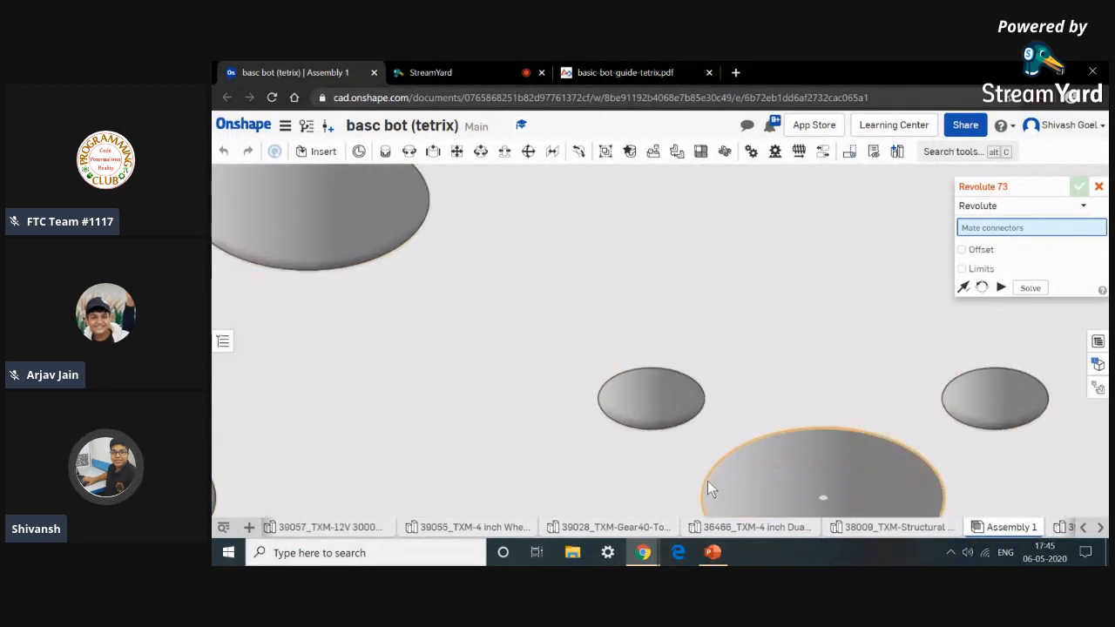
{"action": "scroll", "coordinate": [703, 482], "scroll_direction": "down", "scroll_amount": 3}
{"action": "scroll", "coordinate": [764, 497], "scroll_direction": "up", "scroll_amount": 5}
{"action": "middle_click_drag", "start_coordinate": [765, 498], "coordinate": [728, 370]}
{"action": "scroll", "coordinate": [729, 370], "scroll_direction": "down", "scroll_amount": 3}
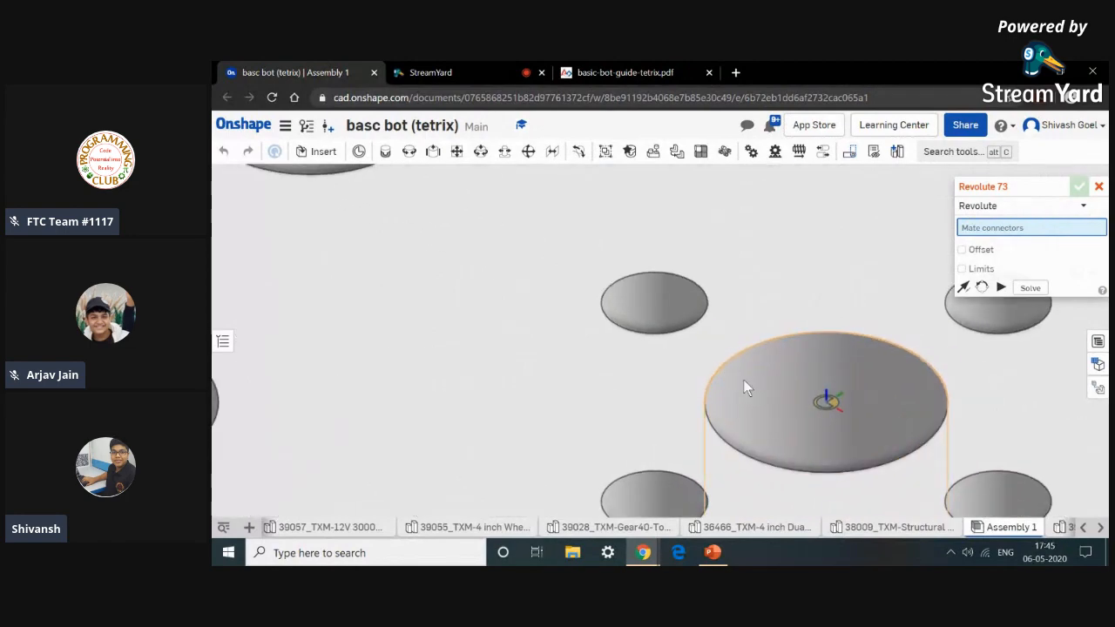
{"action": "left_click", "coordinate": [747, 397]}
{"action": "scroll", "coordinate": [747, 396], "scroll_direction": "up", "scroll_amount": 6}
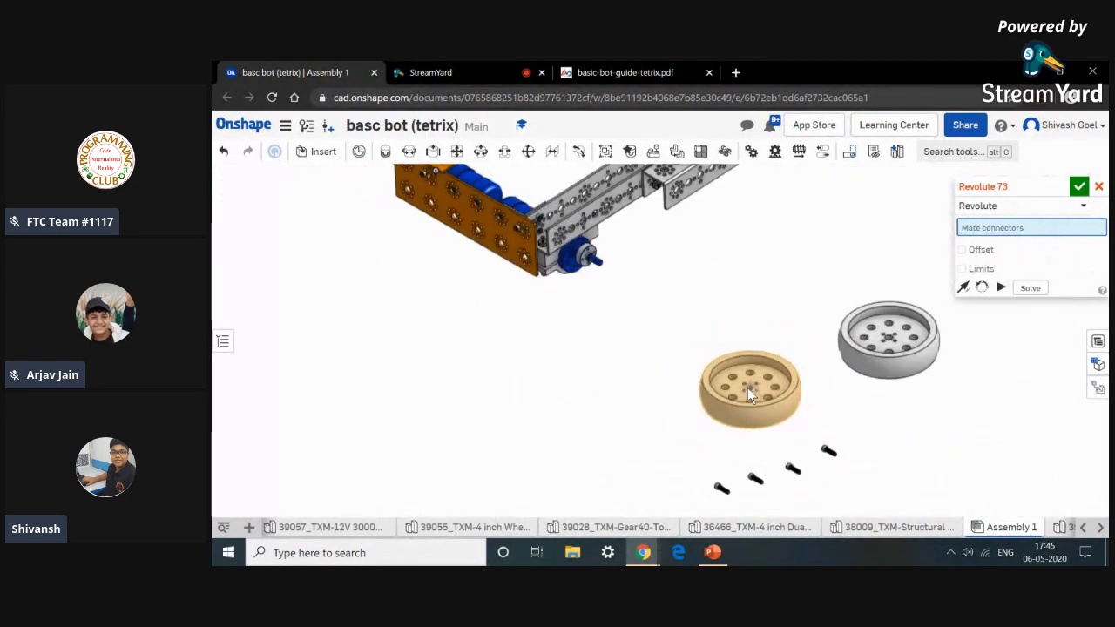
{"action": "scroll", "coordinate": [613, 293], "scroll_direction": "down", "scroll_amount": 8}
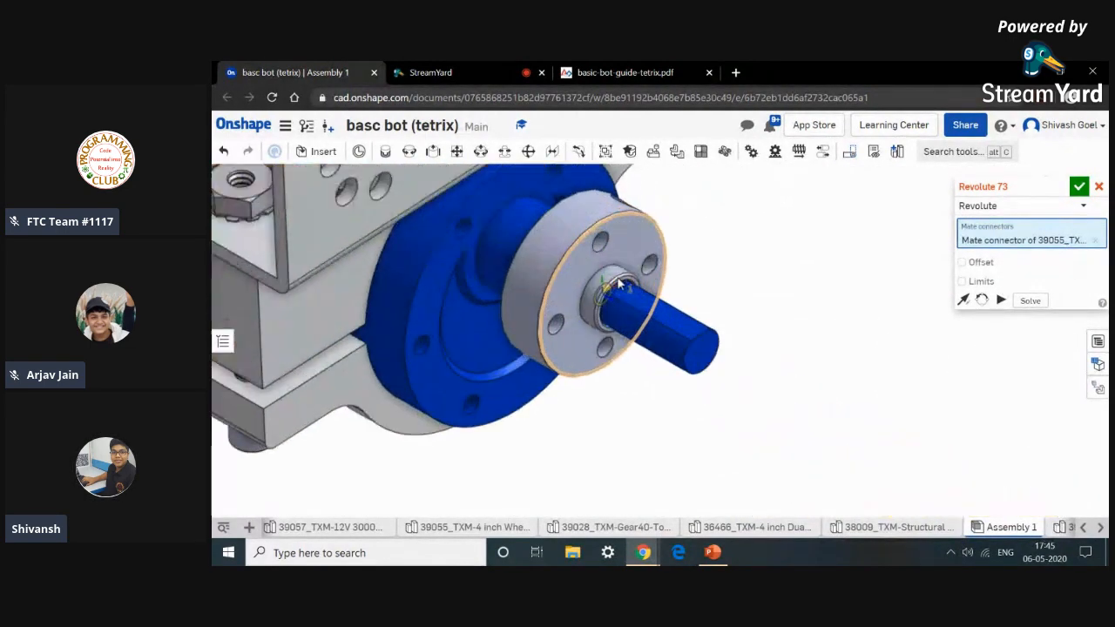
{"action": "scroll", "coordinate": [610, 294], "scroll_direction": "down", "scroll_amount": 4}
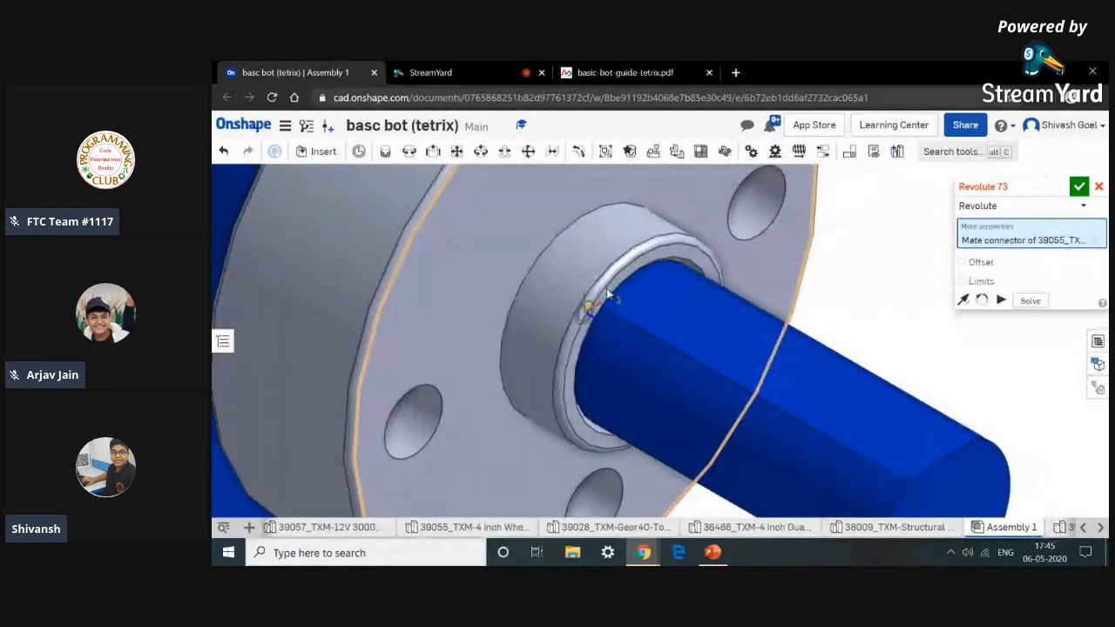
{"action": "left_click", "coordinate": [550, 288]}
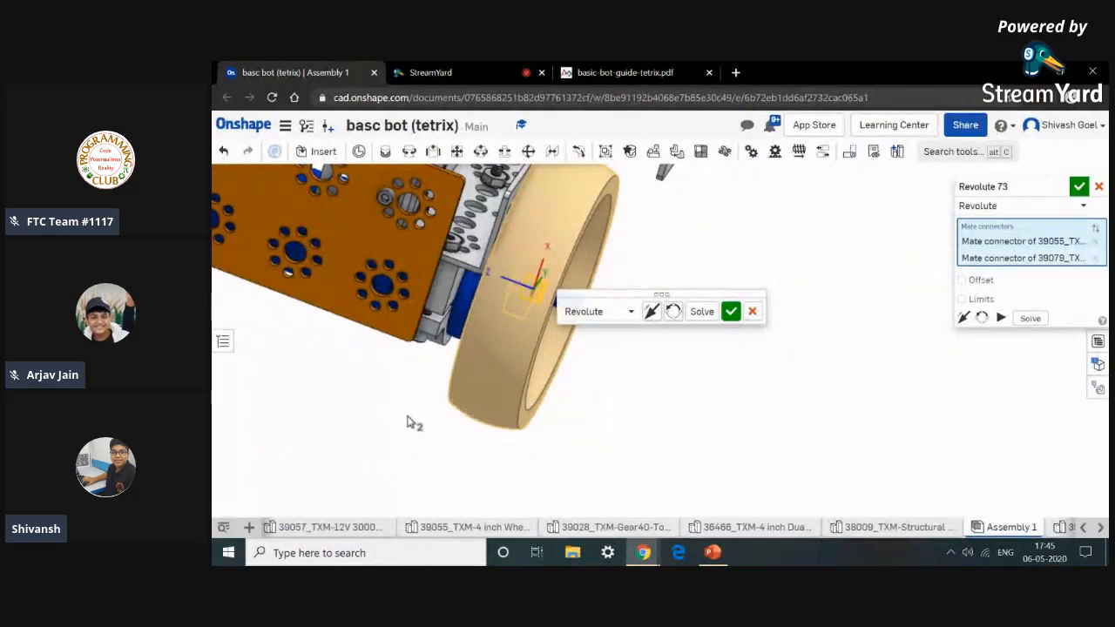
{"action": "left_click", "coordinate": [651, 312]}
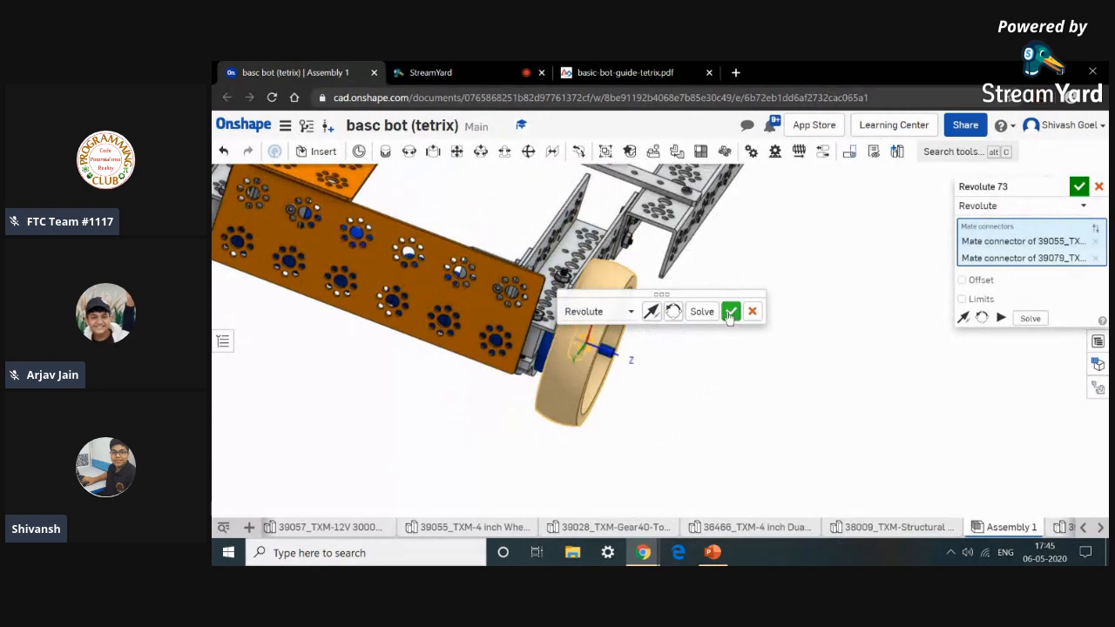
{"action": "left_click", "coordinate": [730, 312]}
Revolute-mate a 6-32 x 0.5 socket head screw into a mounting hole of the first wheel, flipping its primary axis.
{"action": "right_click_drag", "start_coordinate": [677, 351], "coordinate": [610, 335]}
{"action": "scroll", "coordinate": [567, 438], "scroll_direction": "down", "scroll_amount": 8}
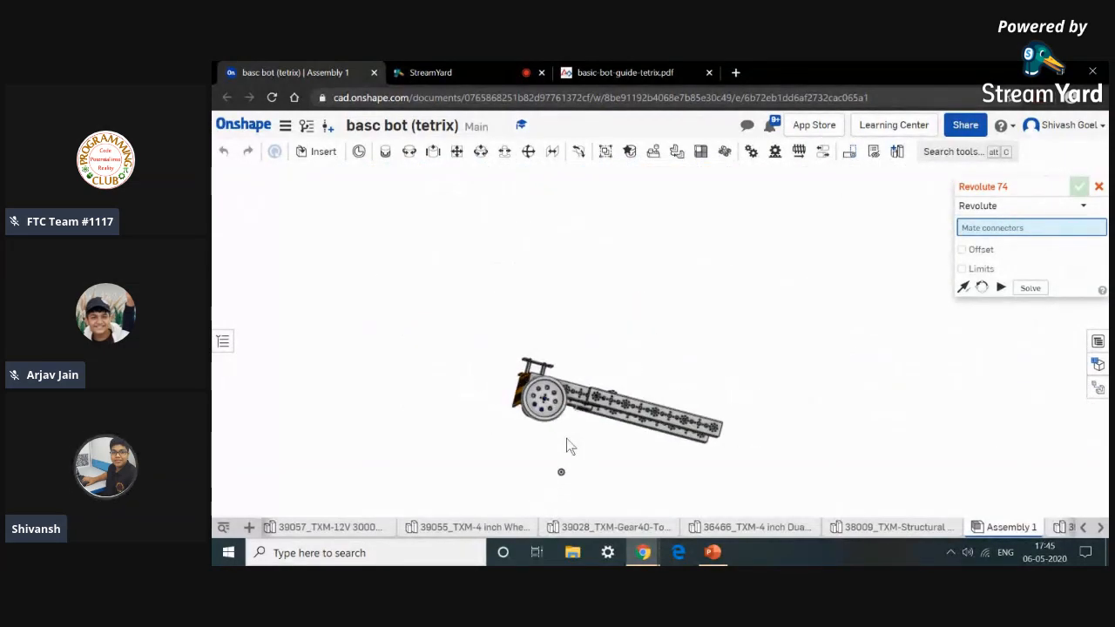
{"action": "right_click_drag", "start_coordinate": [567, 440], "coordinate": [625, 478]}
{"action": "scroll", "coordinate": [621, 516], "scroll_direction": "up", "scroll_amount": 8}
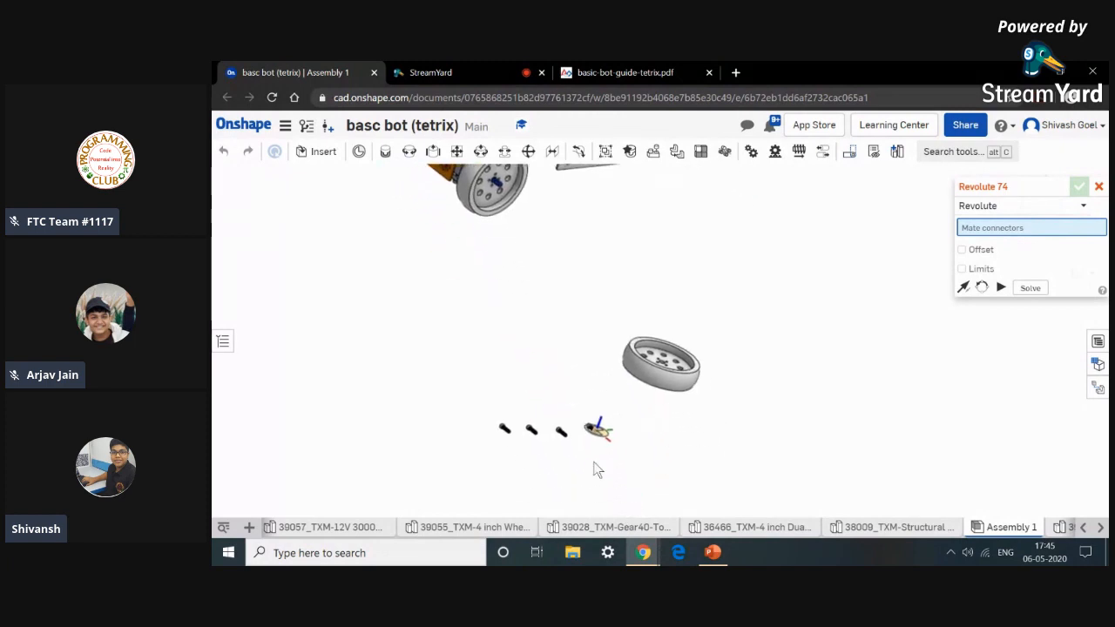
{"action": "scroll", "coordinate": [593, 465], "scroll_direction": "up", "scroll_amount": 6}
{"action": "scroll", "coordinate": [581, 347], "scroll_direction": "up", "scroll_amount": 10}
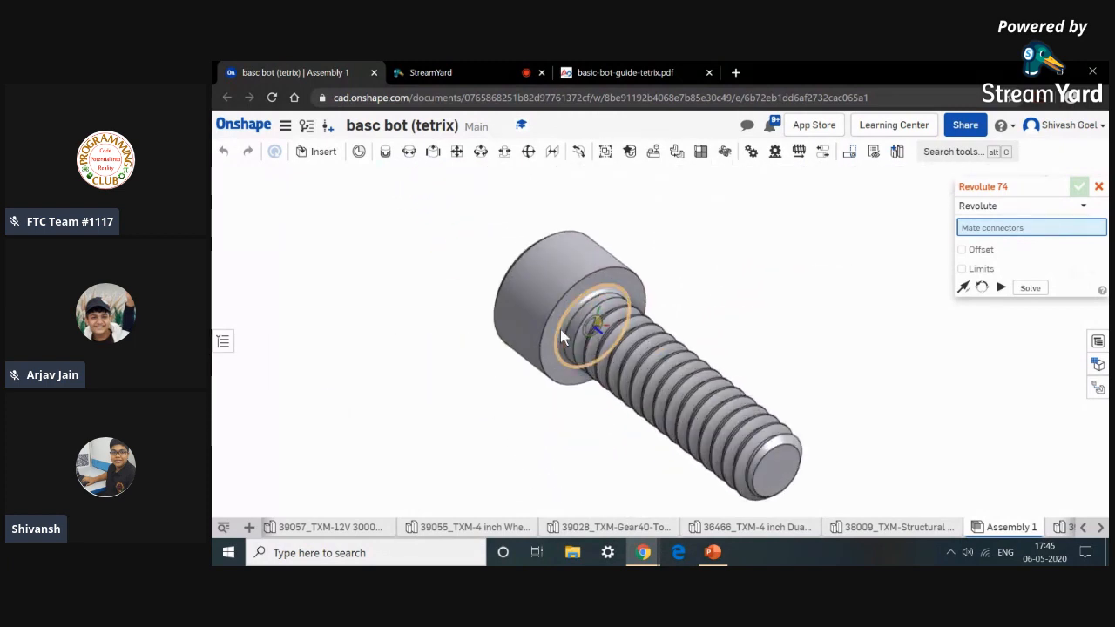
{"action": "left_click", "coordinate": [566, 337]}
{"action": "scroll", "coordinate": [567, 334], "scroll_direction": "down", "scroll_amount": 15}
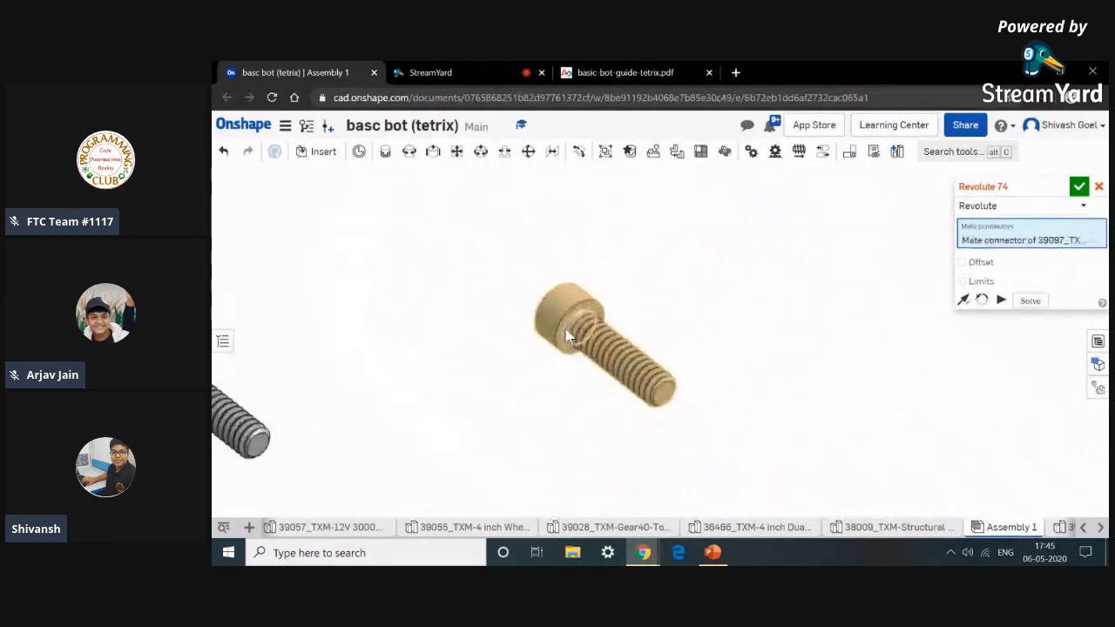
{"action": "scroll", "coordinate": [568, 331], "scroll_direction": "down", "scroll_amount": 5}
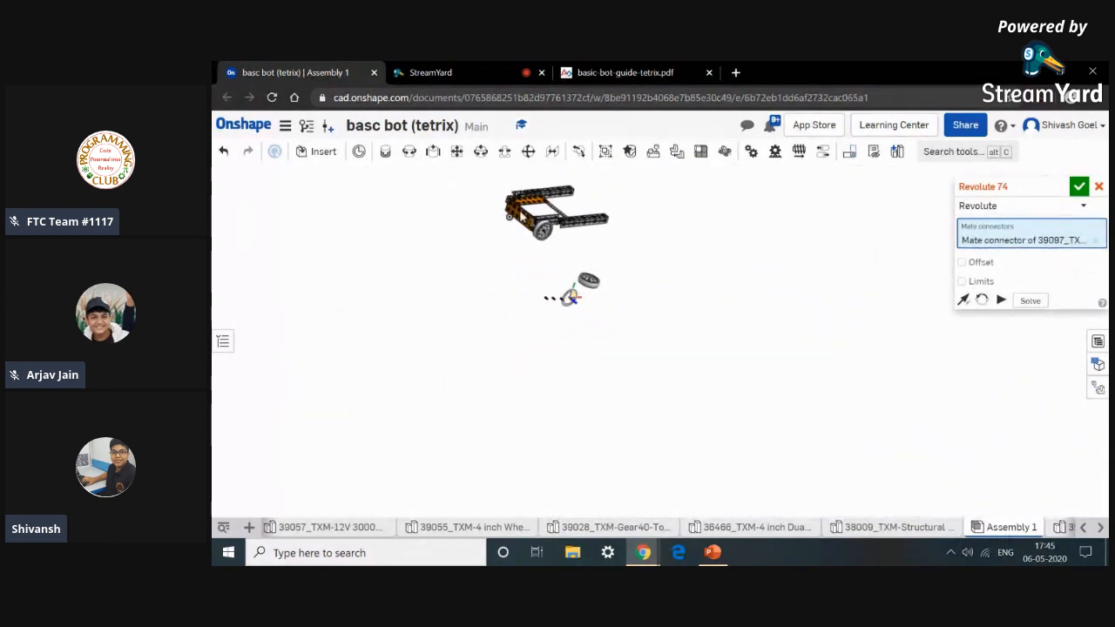
{"action": "scroll", "coordinate": [568, 298], "scroll_direction": "up", "scroll_amount": 12}
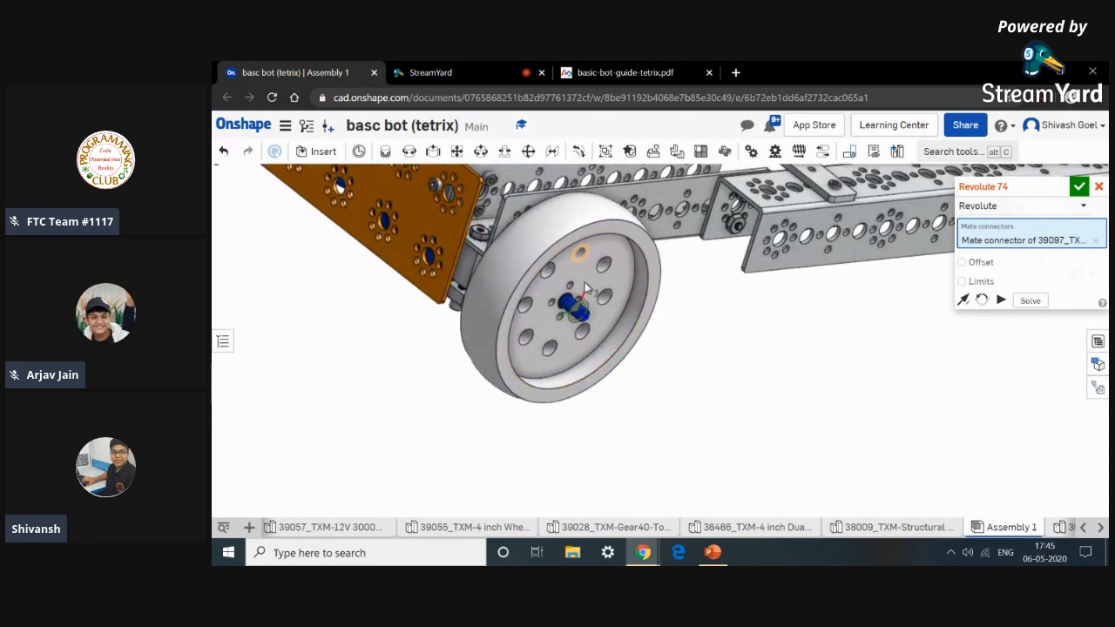
{"action": "scroll", "coordinate": [575, 294], "scroll_direction": "up", "scroll_amount": 5}
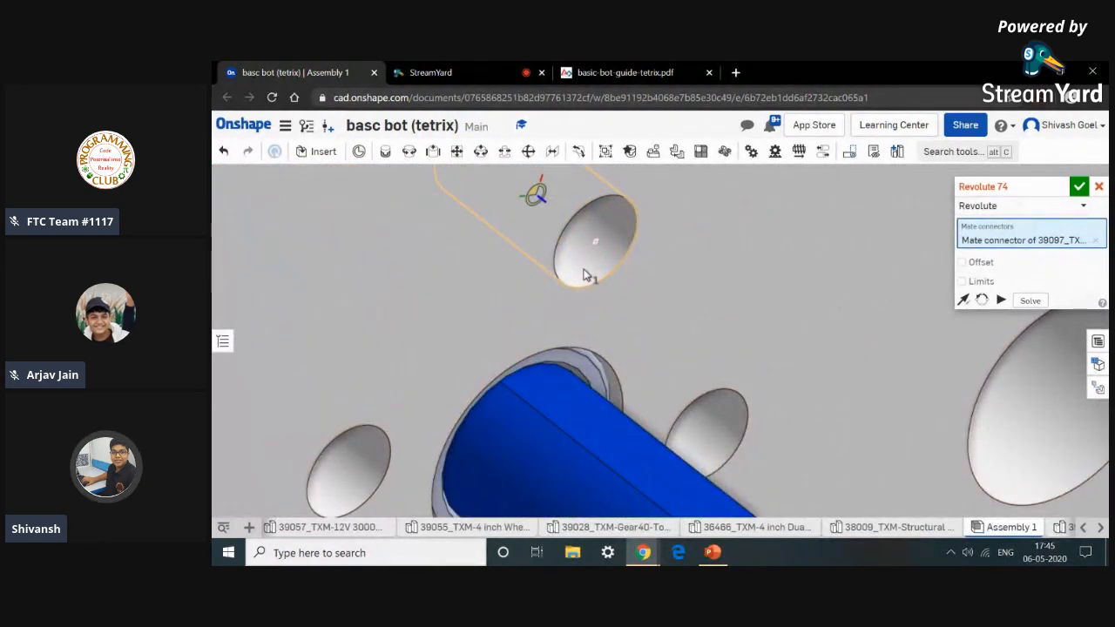
{"action": "scroll", "coordinate": [585, 275], "scroll_direction": "down", "scroll_amount": 5}
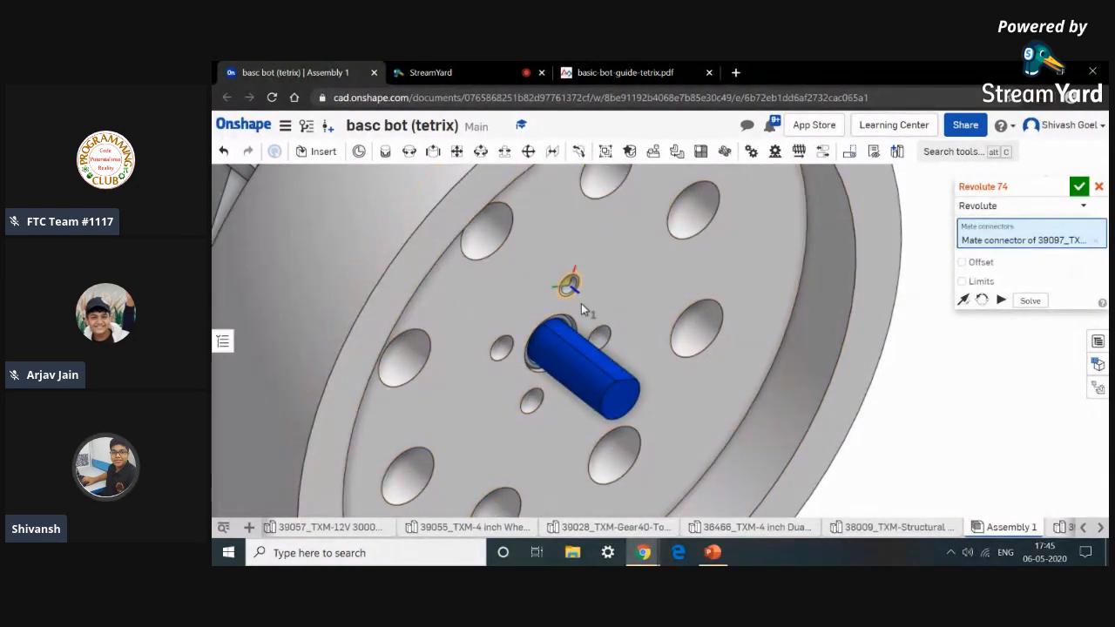
{"action": "scroll", "coordinate": [569, 293], "scroll_direction": "up", "scroll_amount": 5}
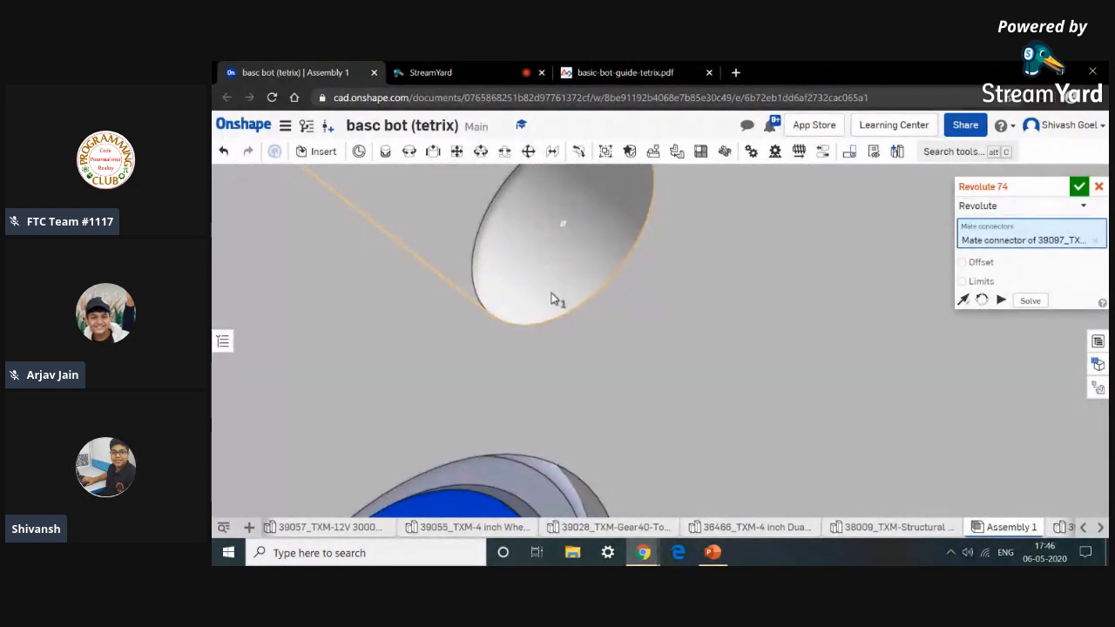
{"action": "left_click", "coordinate": [551, 296]}
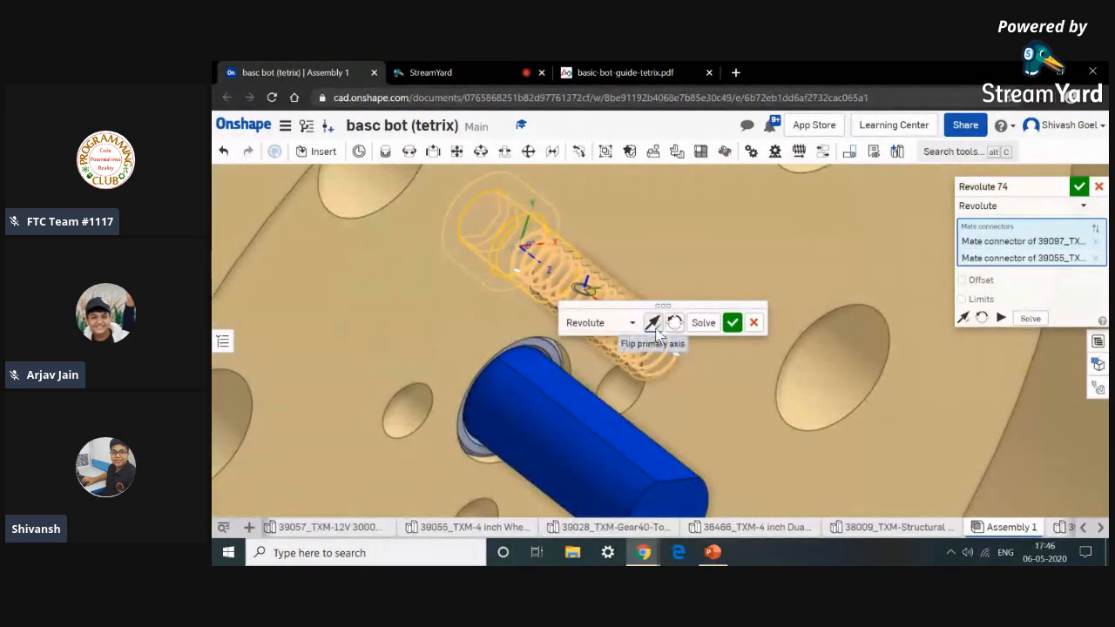
{"action": "left_click", "coordinate": [653, 324]}
{"action": "left_click", "coordinate": [733, 321]}
Zoom out to review the mounted wheel with its first screw.
{"action": "scroll", "coordinate": [735, 321], "scroll_direction": "down", "scroll_amount": 5}
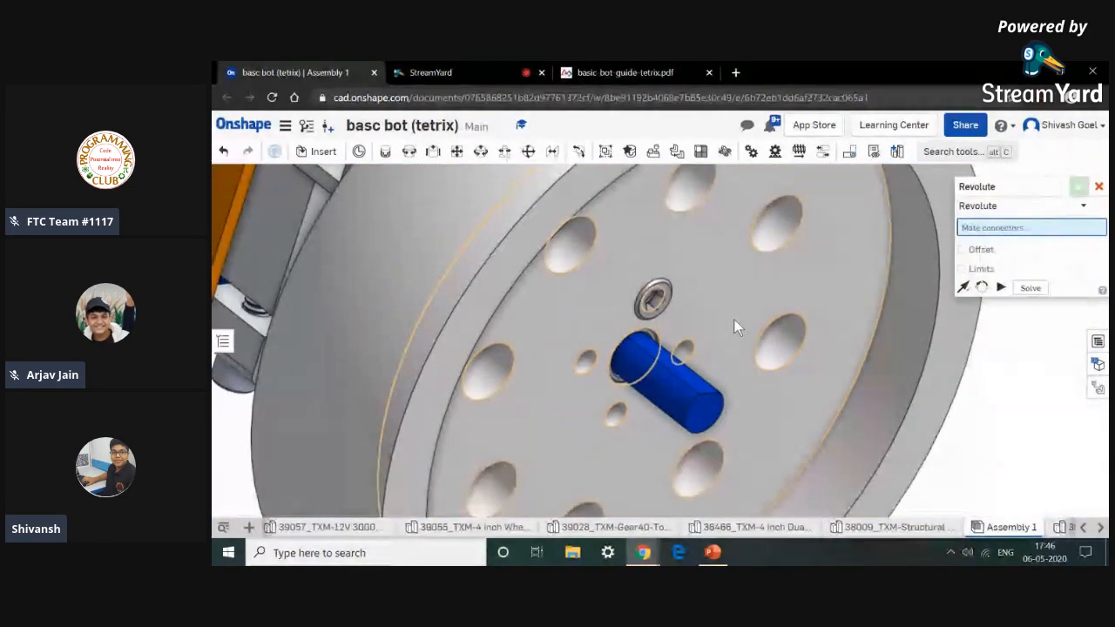
{"action": "scroll", "coordinate": [734, 327], "scroll_direction": "down", "scroll_amount": 5}
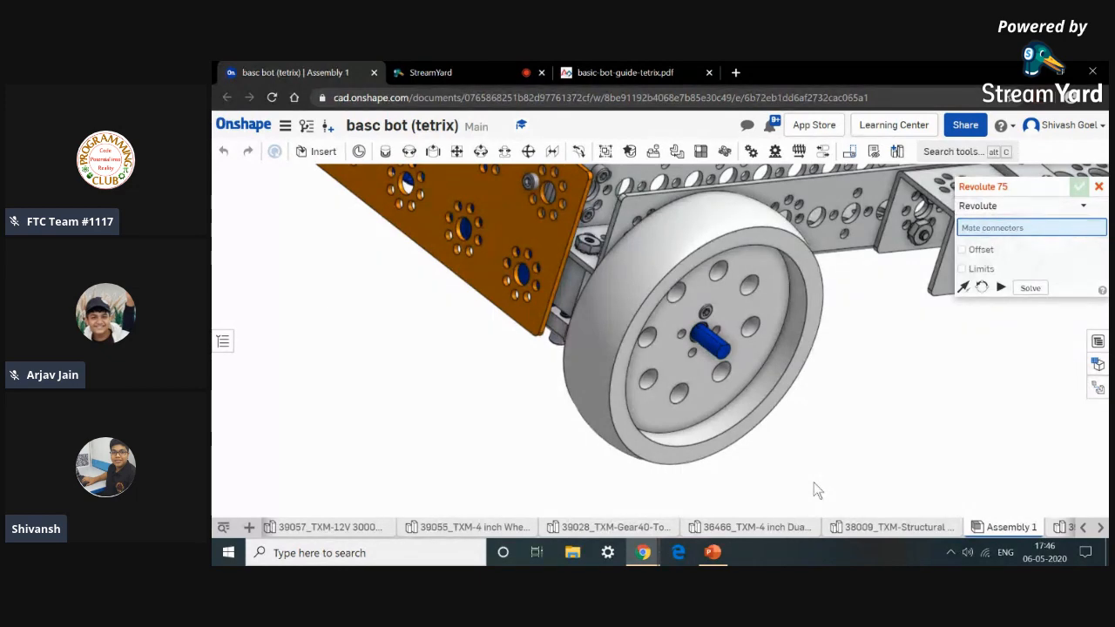
{"action": "scroll", "coordinate": [758, 428], "scroll_direction": "down", "scroll_amount": 8}
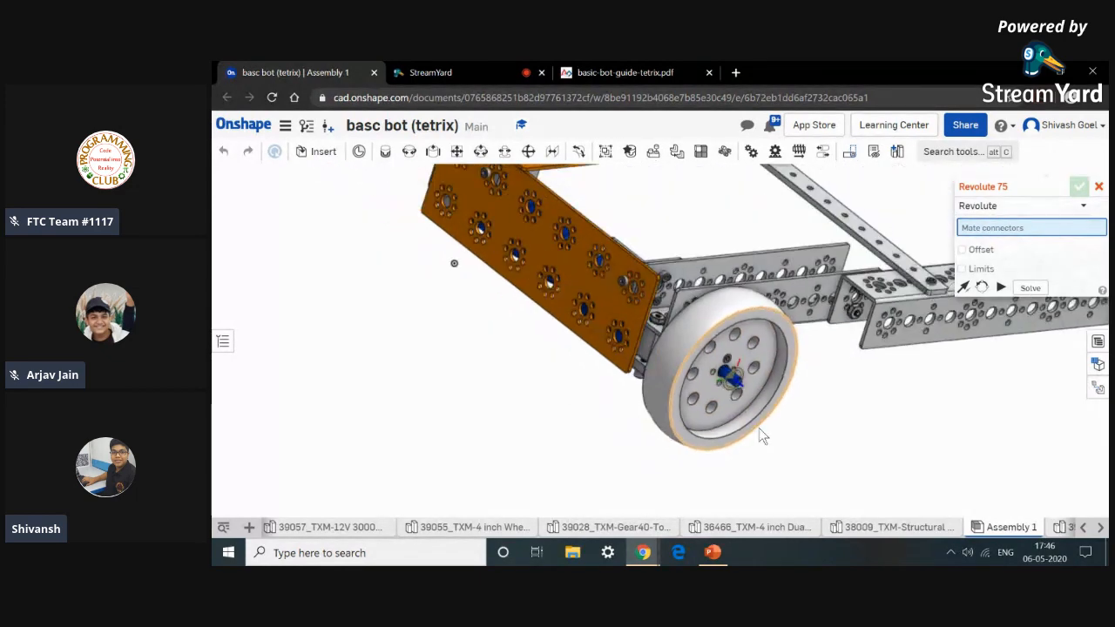
{"action": "middle_click_drag", "start_coordinate": [759, 428], "coordinate": [673, 286]}
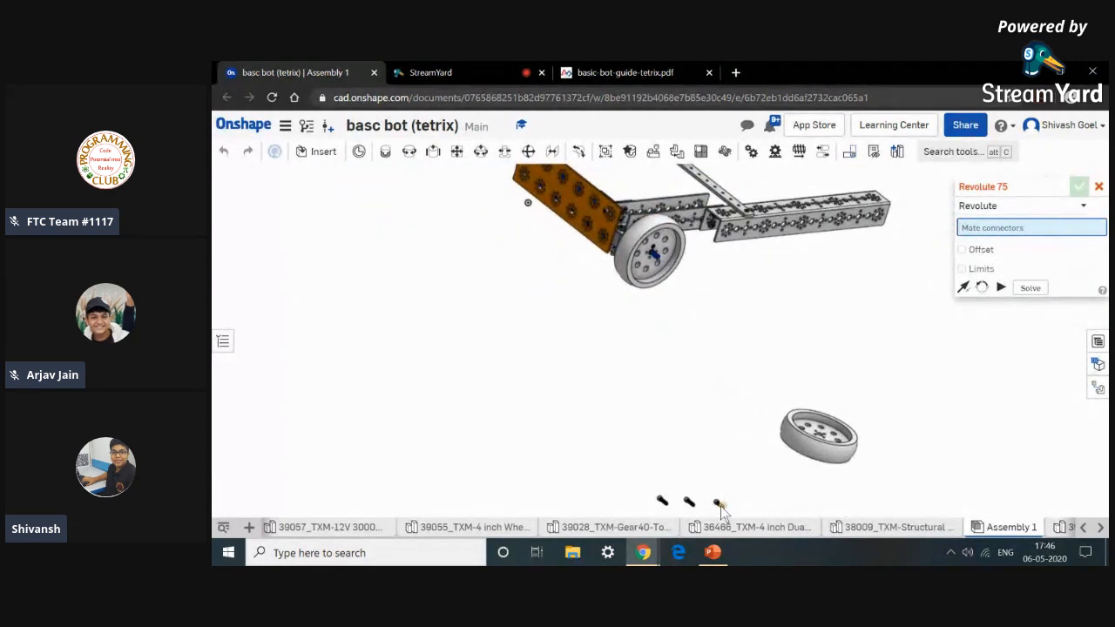
Revolute-mate a second 6-32 x 0.5 socket head screw into another mounting hole of the first wheel.
{"action": "scroll", "coordinate": [720, 506], "scroll_direction": "up", "scroll_amount": 10}
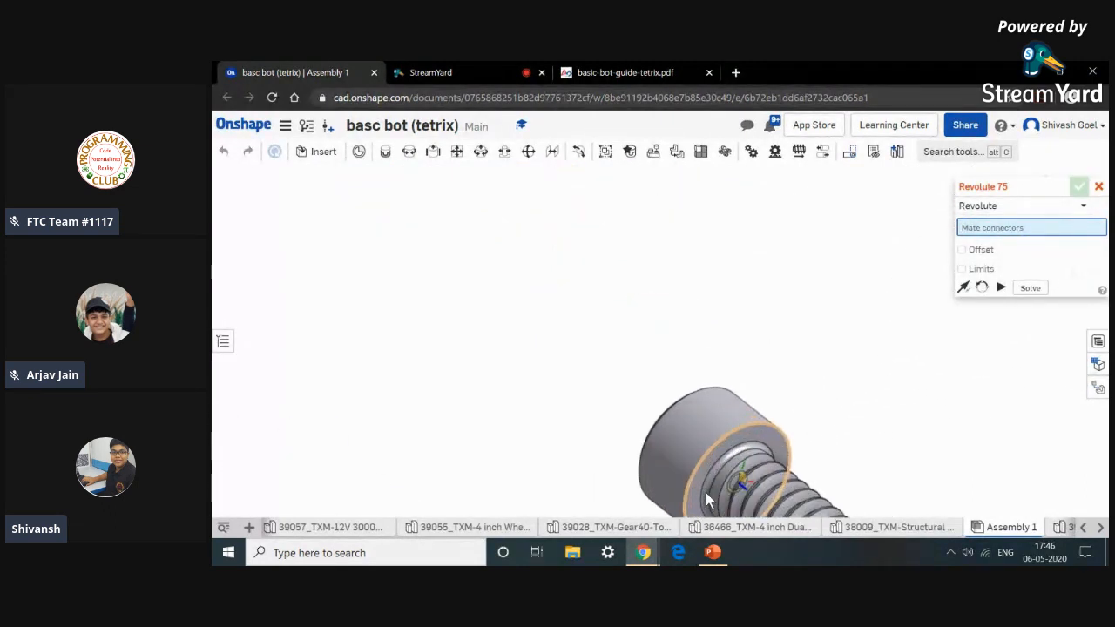
{"action": "scroll", "coordinate": [707, 501], "scroll_direction": "up", "scroll_amount": 3}
{"action": "left_click", "coordinate": [712, 487]}
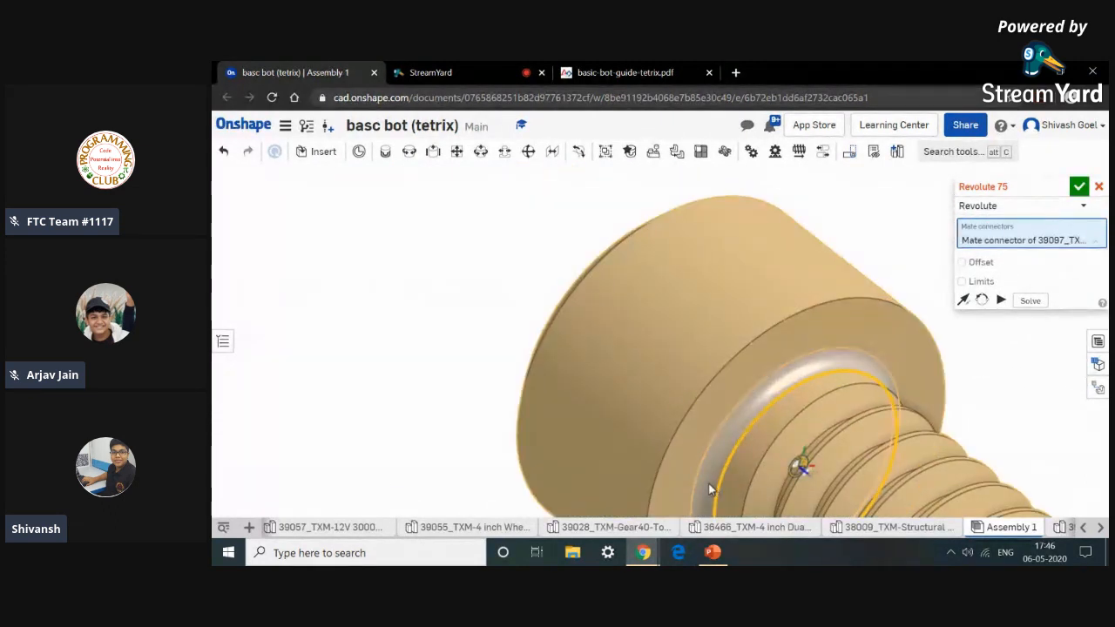
{"action": "scroll", "coordinate": [709, 490], "scroll_direction": "down", "scroll_amount": 3}
{"action": "left_click", "coordinate": [710, 488]}
{"action": "scroll", "coordinate": [704, 428], "scroll_direction": "down", "scroll_amount": 6}
{"action": "scroll", "coordinate": [704, 427], "scroll_direction": "down", "scroll_amount": 5}
{"action": "scroll", "coordinate": [640, 348], "scroll_direction": "up", "scroll_amount": 4}
{"action": "scroll", "coordinate": [642, 349], "scroll_direction": "up", "scroll_amount": 8}
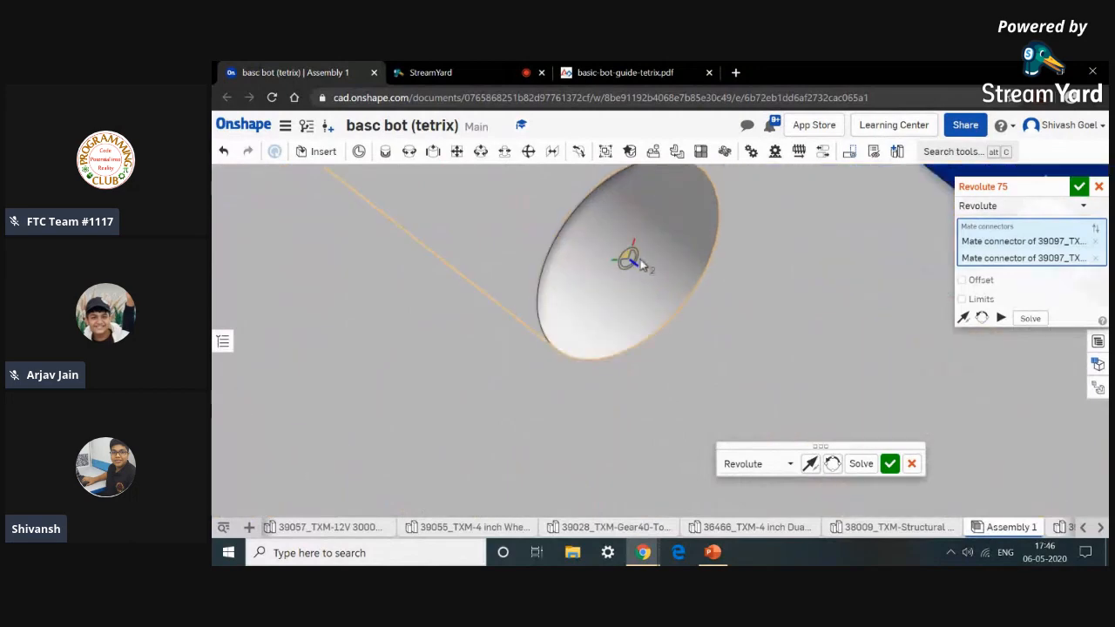
{"action": "left_click", "coordinate": [645, 266]}
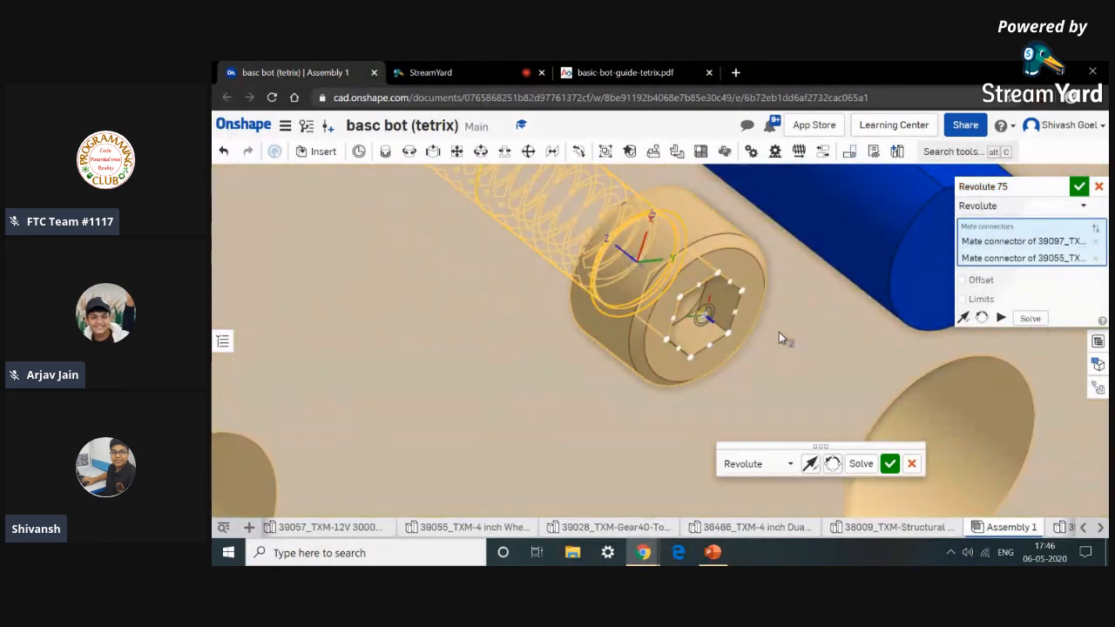
{"action": "left_click", "coordinate": [890, 465]}
Revolute-mate the second 4-inch wheel's center to the other motor shaft hub.
{"action": "scroll", "coordinate": [888, 466], "scroll_direction": "down", "scroll_amount": 8}
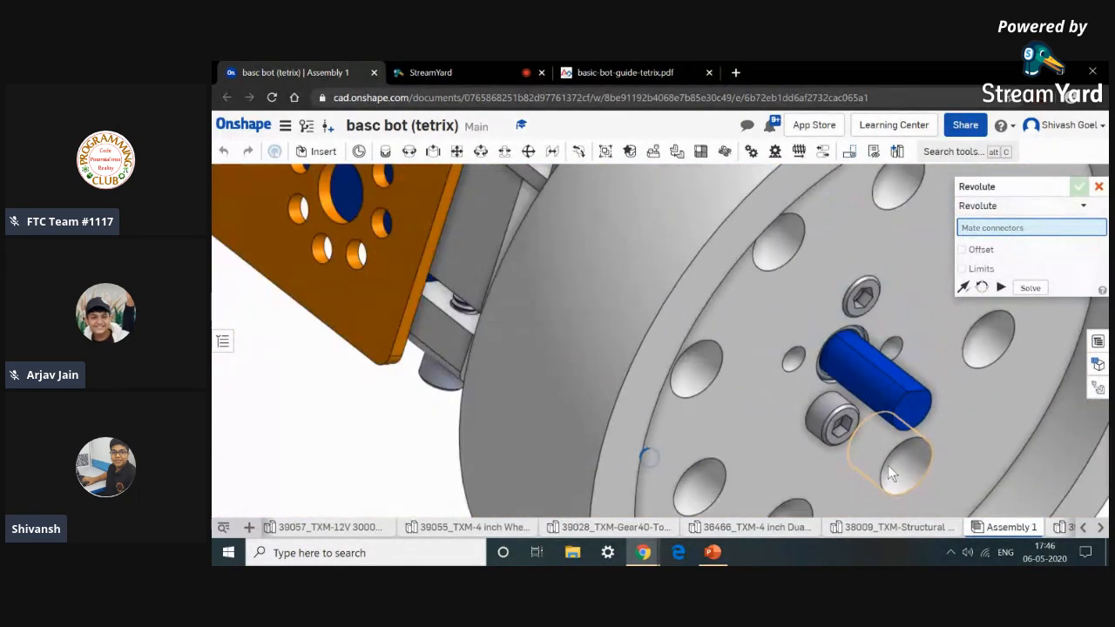
{"action": "middle_click_drag", "start_coordinate": [946, 483], "coordinate": [848, 396]}
{"action": "scroll", "coordinate": [847, 404], "scroll_direction": "down", "scroll_amount": 5}
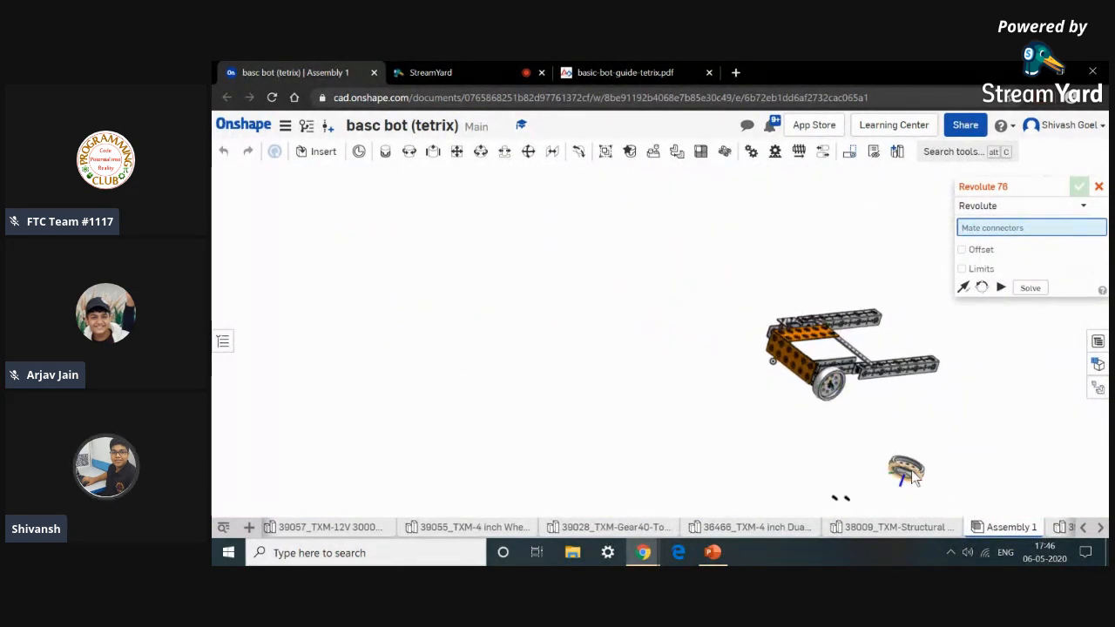
{"action": "scroll", "coordinate": [911, 469], "scroll_direction": "up", "scroll_amount": 10}
{"action": "scroll", "coordinate": [906, 484], "scroll_direction": "up", "scroll_amount": 8}
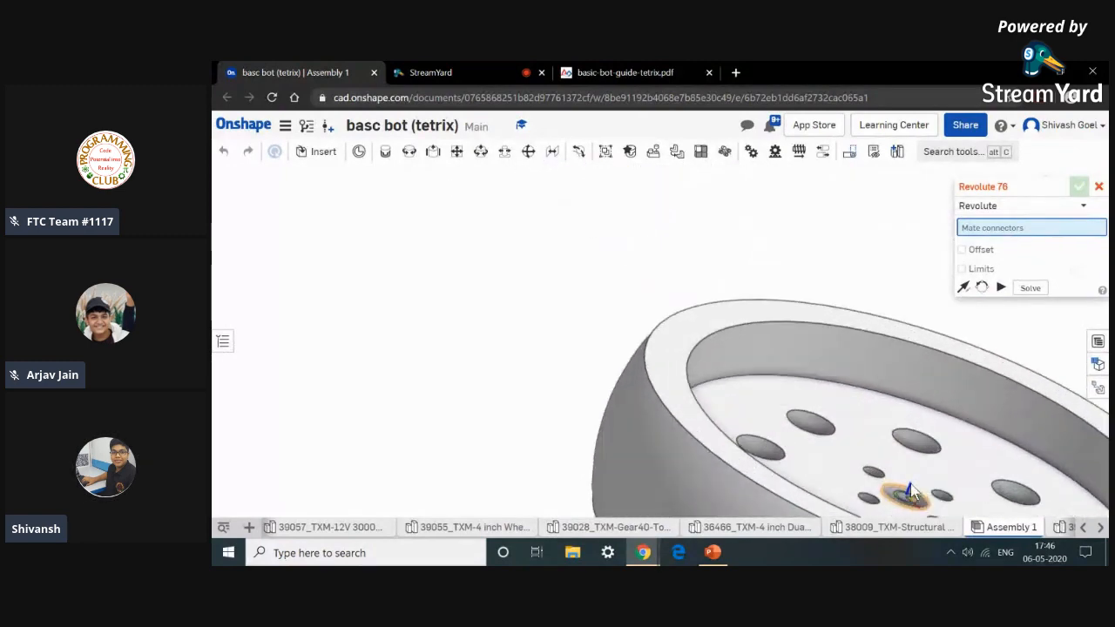
{"action": "left_click", "coordinate": [875, 489]}
{"action": "scroll", "coordinate": [875, 489], "scroll_direction": "down", "scroll_amount": 15}
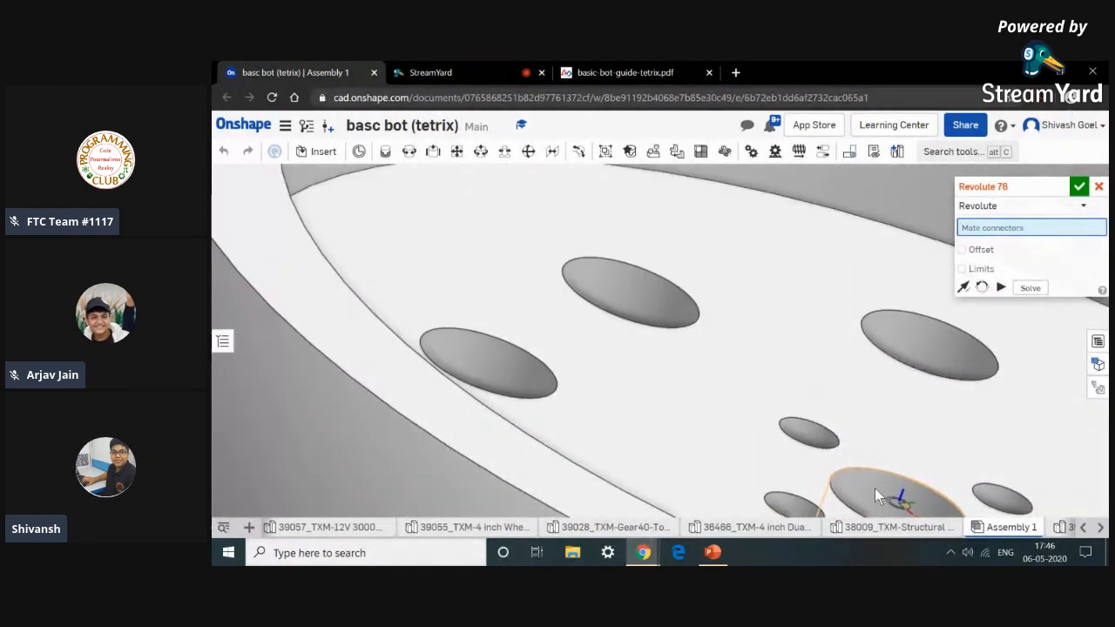
{"action": "right_click_drag", "start_coordinate": [752, 453], "coordinate": [795, 483]}
{"action": "scroll", "coordinate": [827, 427], "scroll_direction": "up", "scroll_amount": 6}
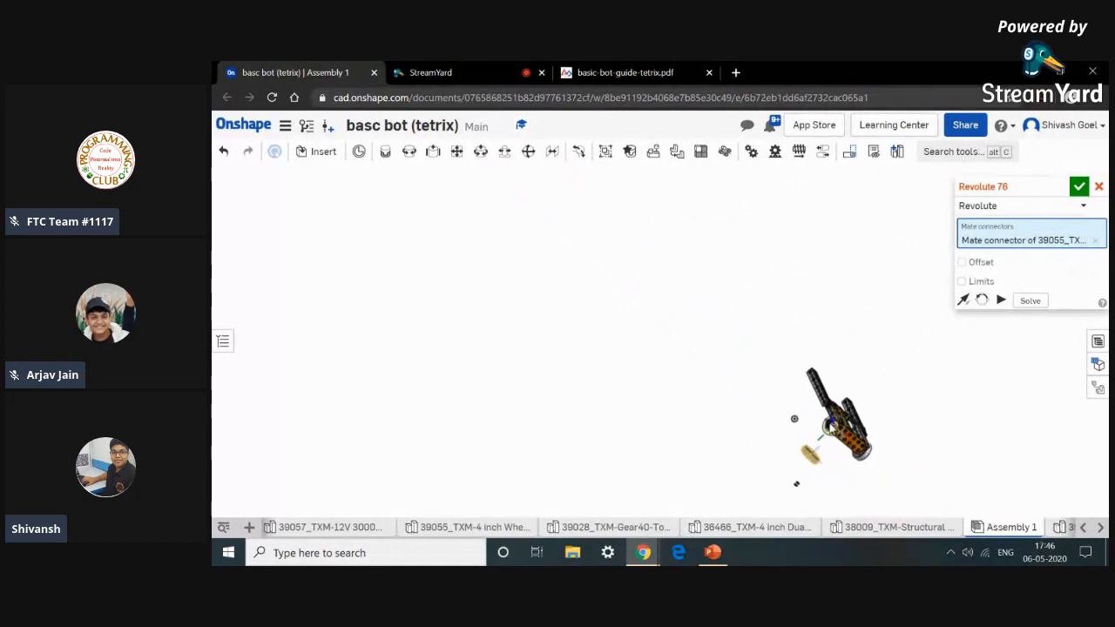
{"action": "scroll", "coordinate": [817, 416], "scroll_direction": "up", "scroll_amount": 10}
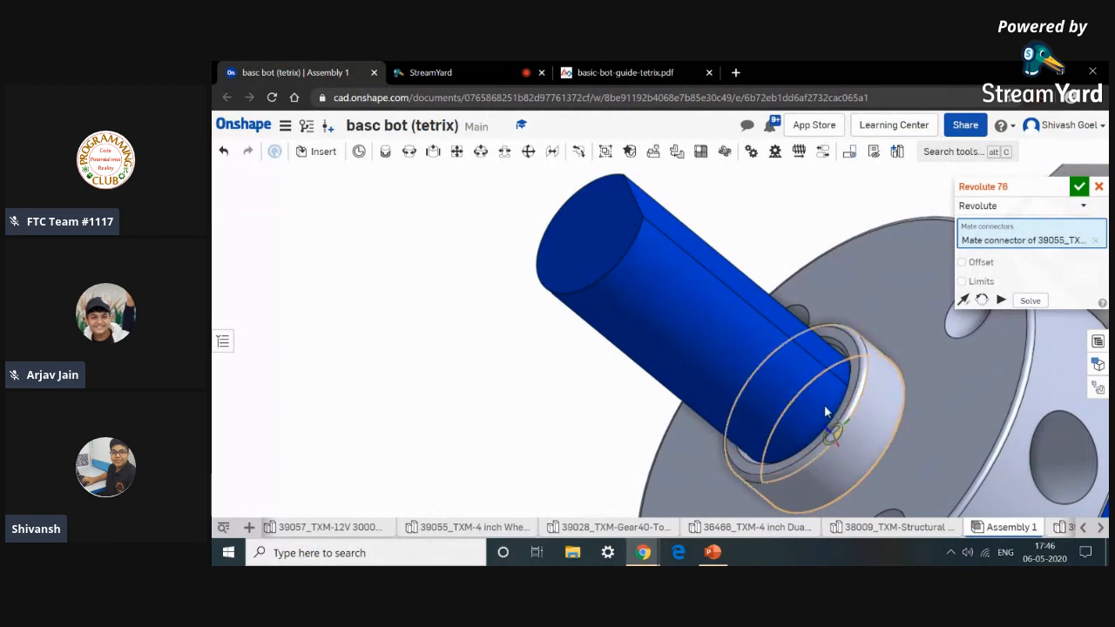
{"action": "left_click", "coordinate": [842, 421]}
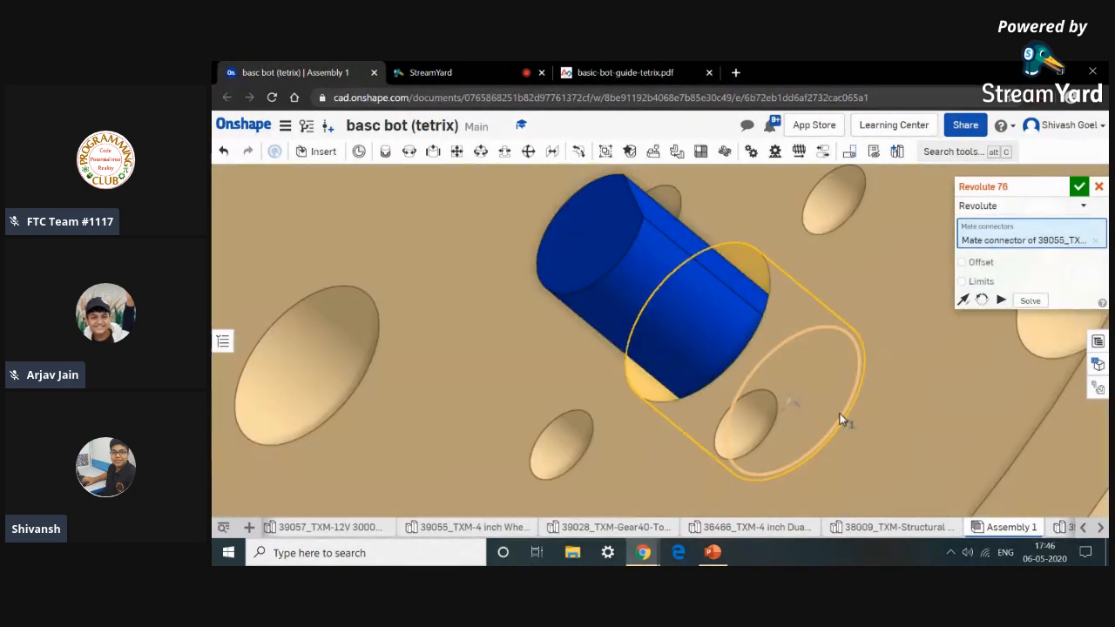
{"action": "scroll", "coordinate": [828, 418], "scroll_direction": "down", "scroll_amount": 5}
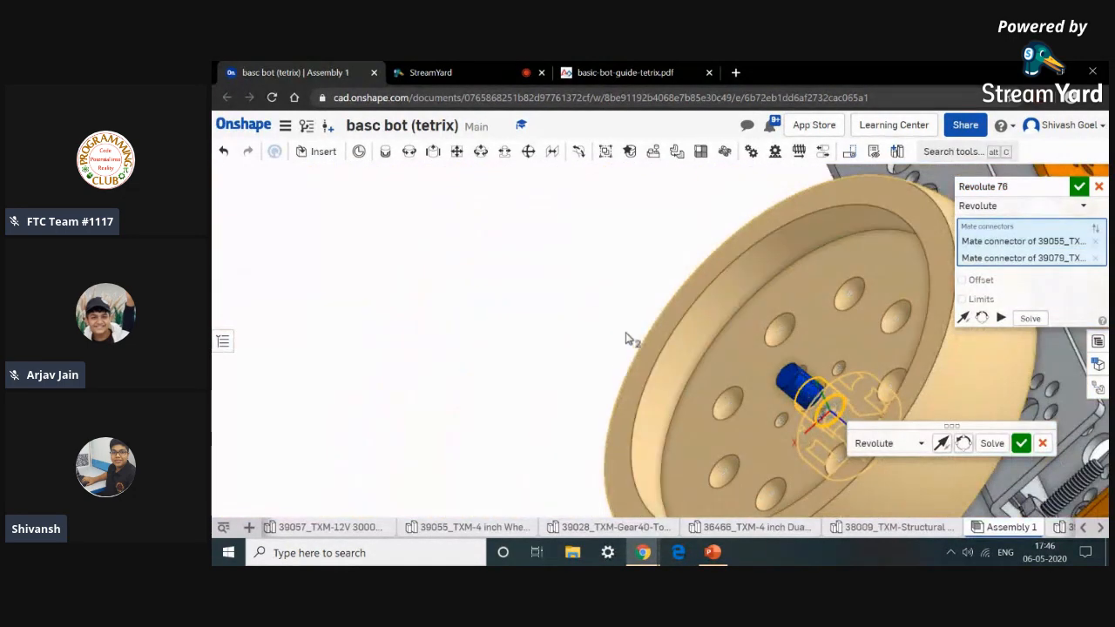
{"action": "scroll", "coordinate": [652, 267], "scroll_direction": "down", "scroll_amount": 10}
{"action": "right_click_drag", "start_coordinate": [676, 369], "coordinate": [654, 343]}
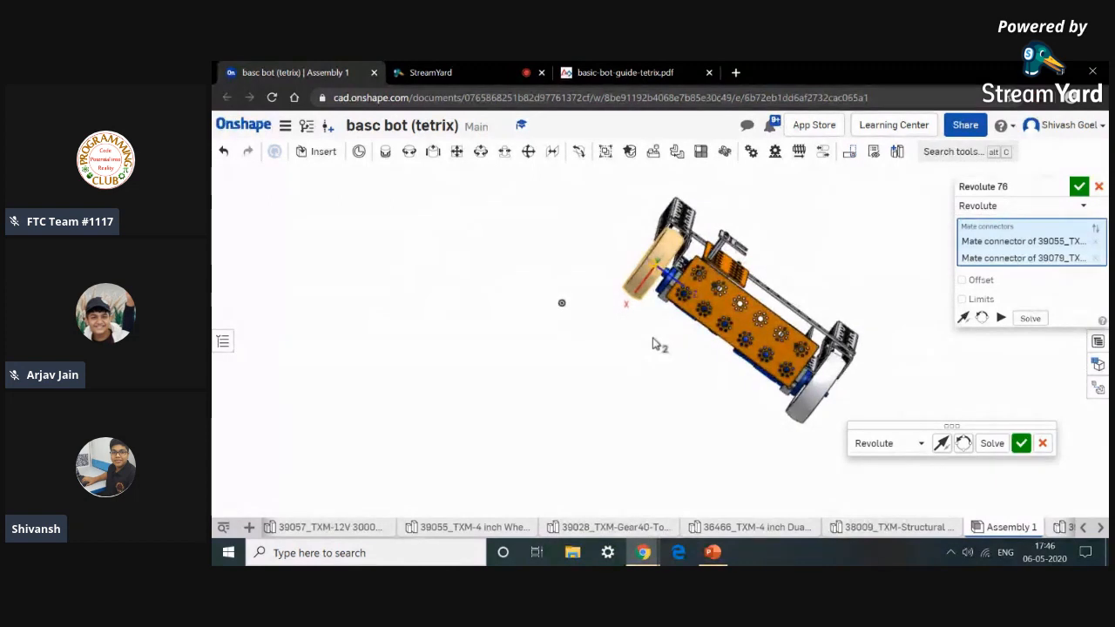
{"action": "left_click", "coordinate": [1022, 445]}
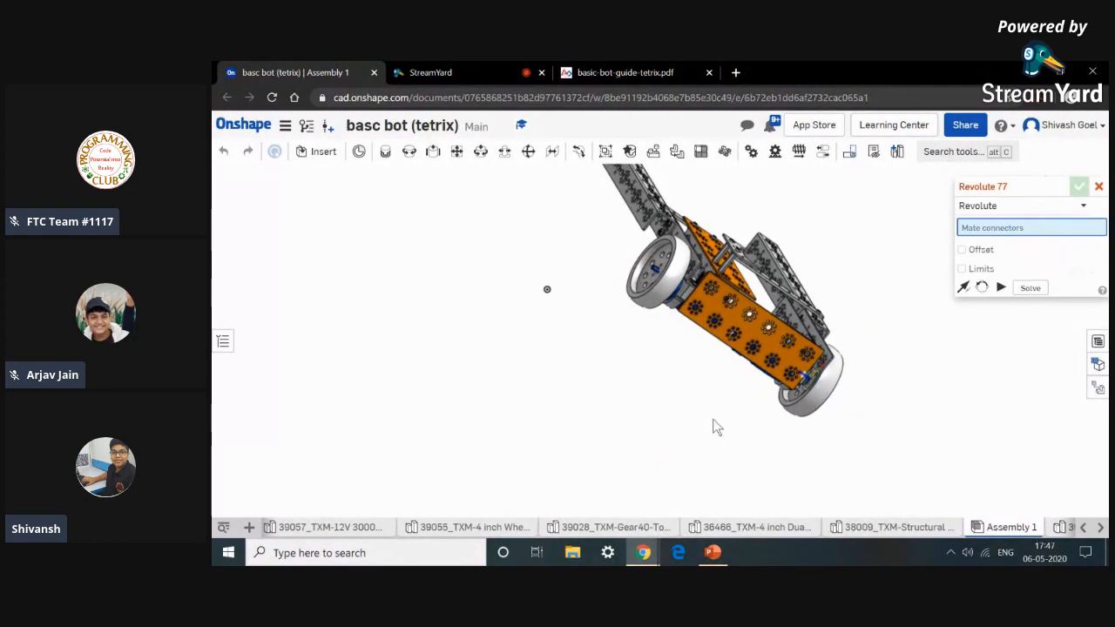
Fasten-mate a 6-32 x 0.5 socket head screw into a mounting hole of the second wheel.
{"action": "scroll", "coordinate": [716, 427], "scroll_direction": "down", "scroll_amount": 5}
{"action": "scroll", "coordinate": [671, 460], "scroll_direction": "up", "scroll_amount": 5}
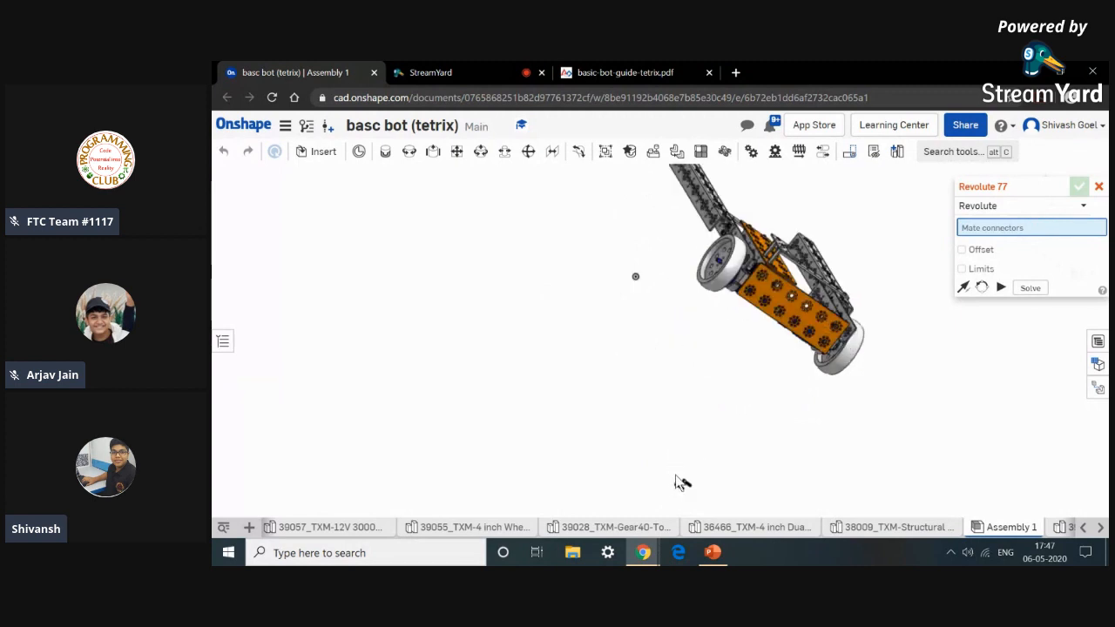
{"action": "left_click", "coordinate": [389, 152]}
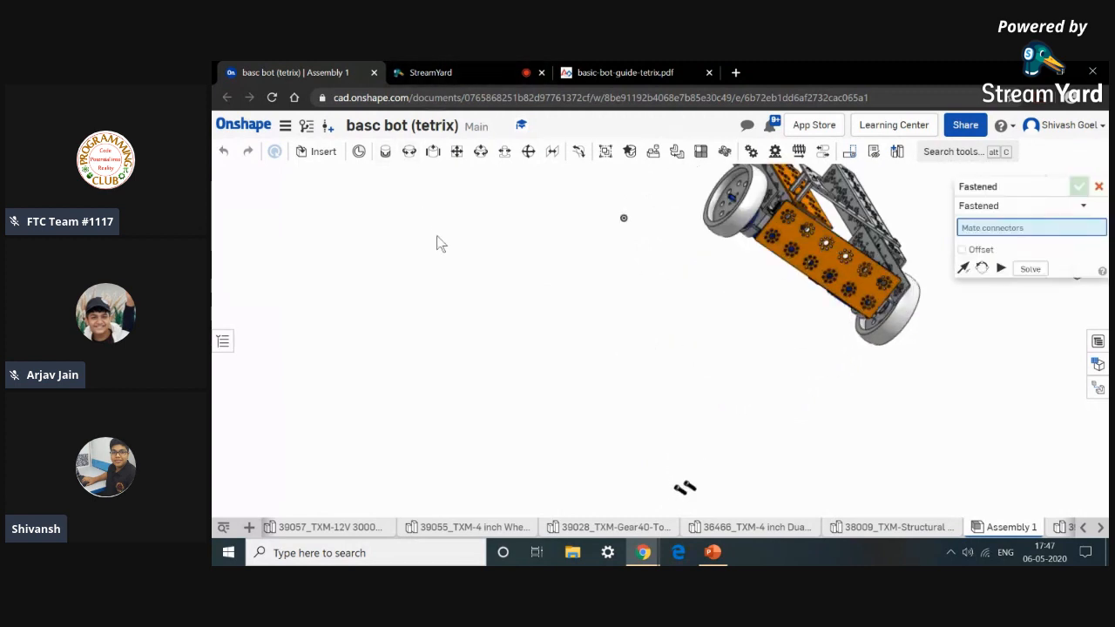
{"action": "scroll", "coordinate": [685, 489], "scroll_direction": "up", "scroll_amount": 10}
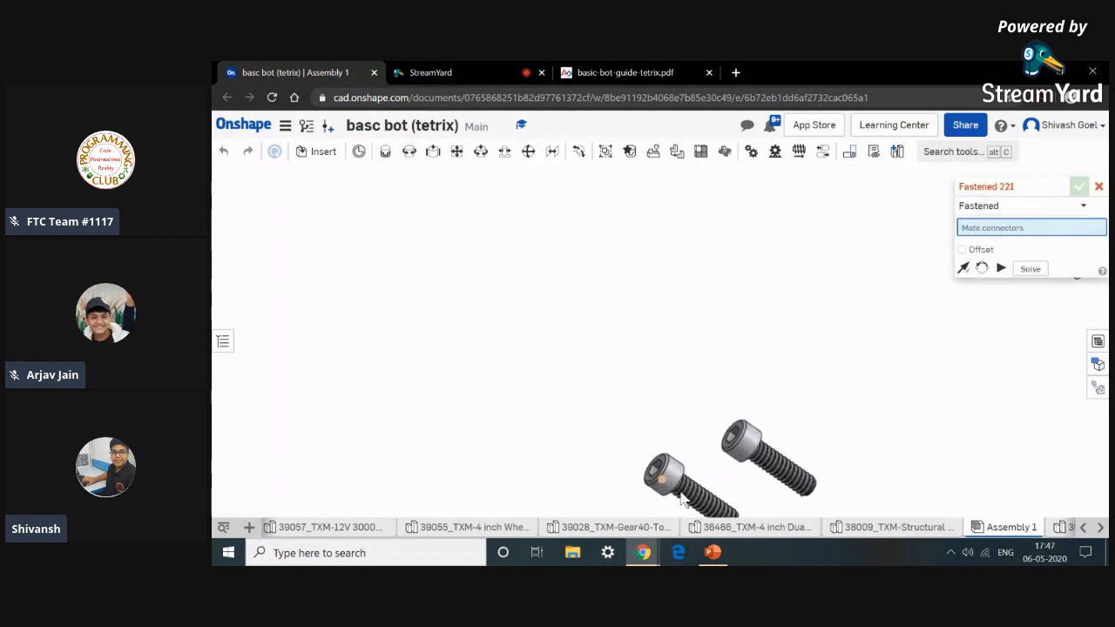
{"action": "scroll", "coordinate": [668, 481], "scroll_direction": "up", "scroll_amount": 3}
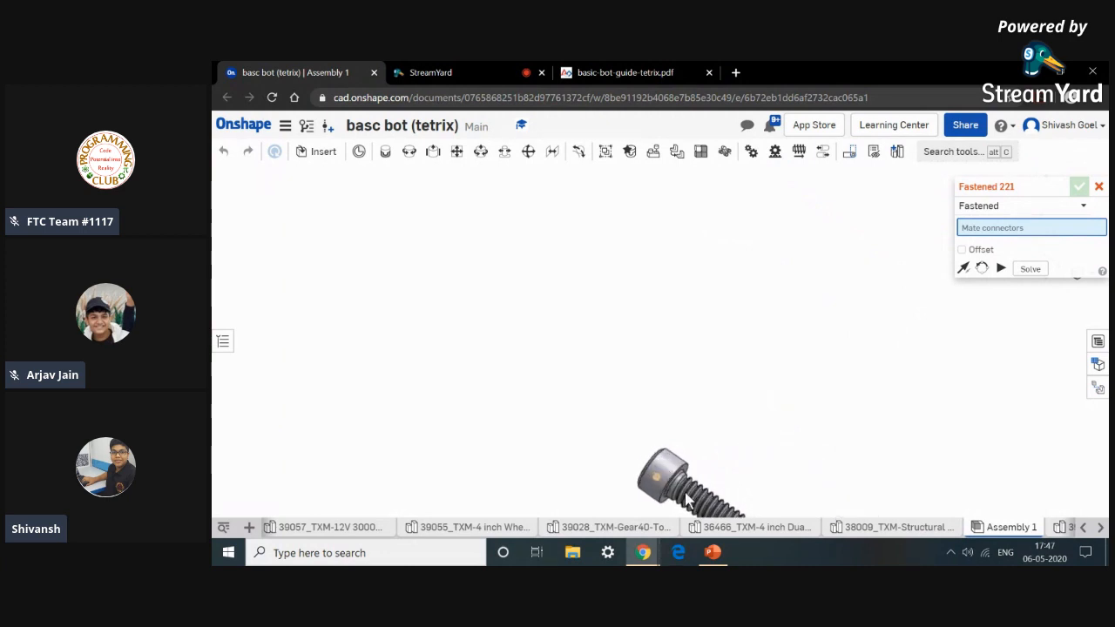
{"action": "scroll", "coordinate": [668, 486], "scroll_direction": "up", "scroll_amount": 8}
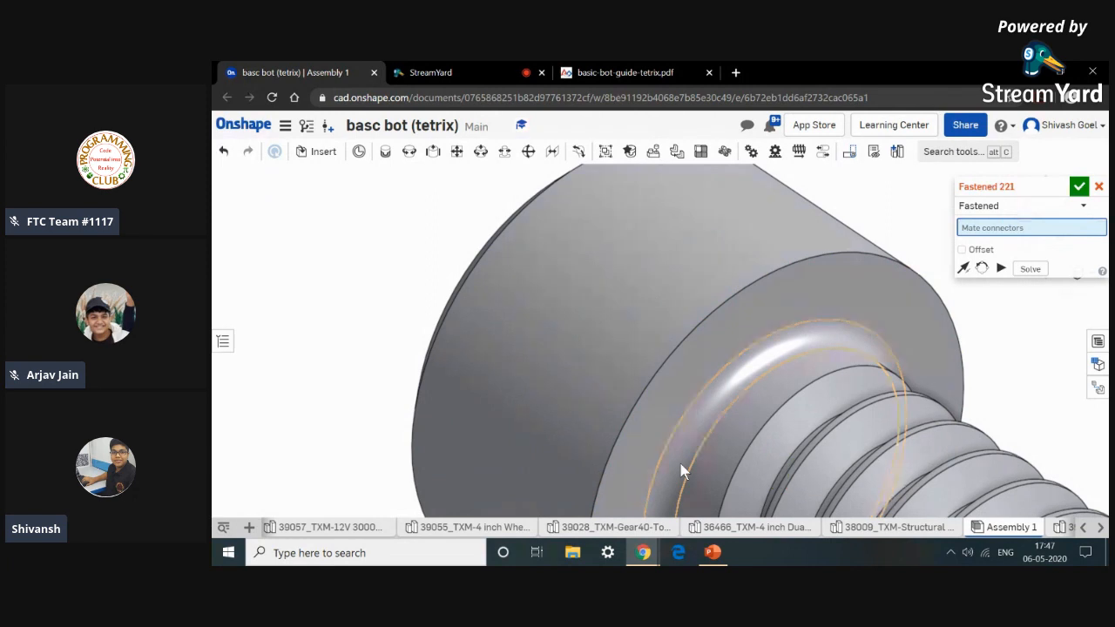
{"action": "left_click", "coordinate": [681, 470]}
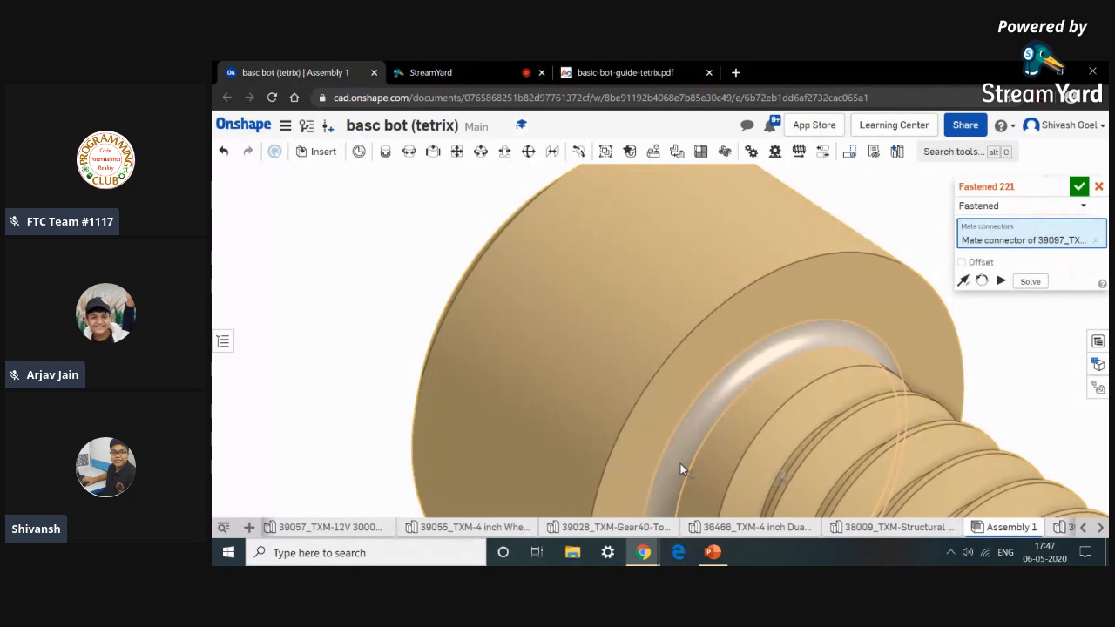
{"action": "scroll", "coordinate": [671, 450], "scroll_direction": "down", "scroll_amount": 10}
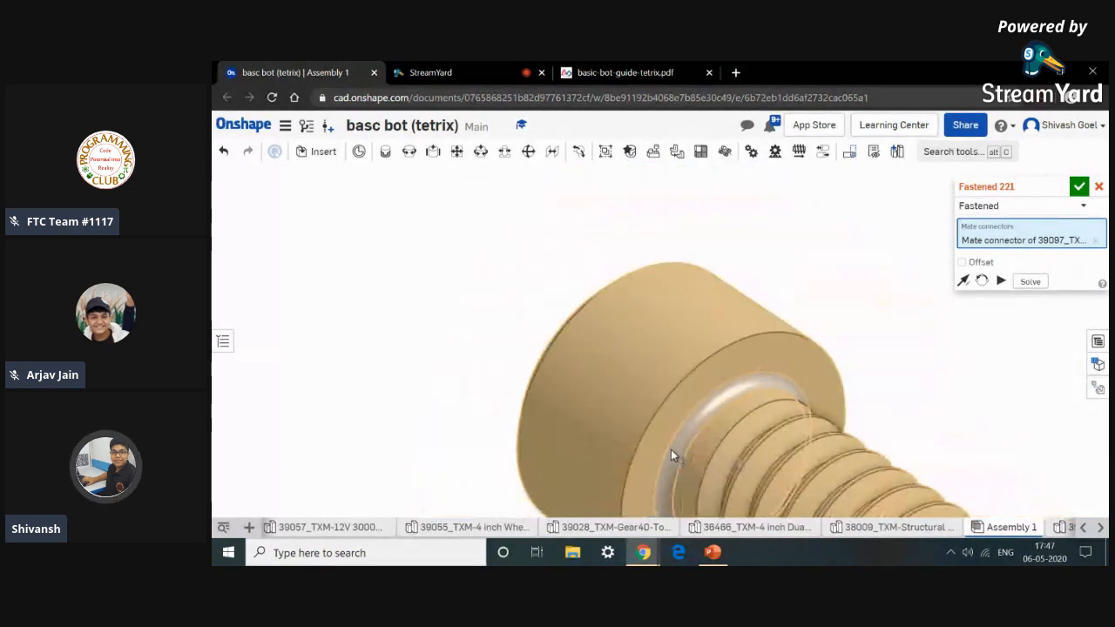
{"action": "scroll", "coordinate": [763, 442], "scroll_direction": "down", "scroll_amount": 5}
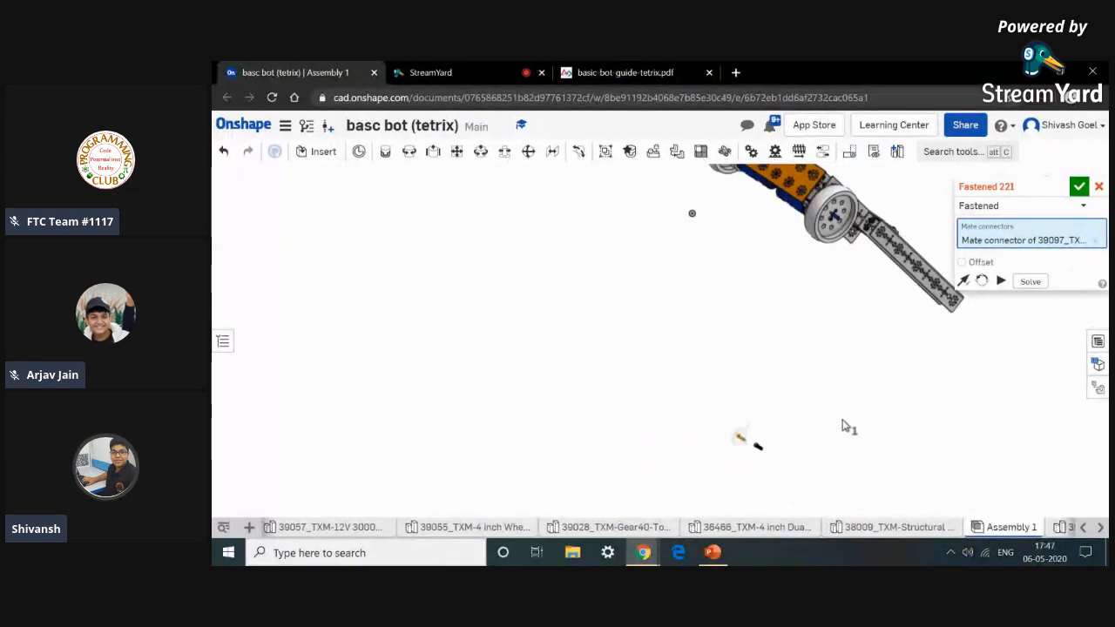
{"action": "middle_click_drag", "start_coordinate": [742, 258], "coordinate": [808, 393]}
{"action": "right_click_drag", "start_coordinate": [805, 393], "coordinate": [875, 329]}
{"action": "scroll", "coordinate": [875, 330], "scroll_direction": "up", "scroll_amount": 10}
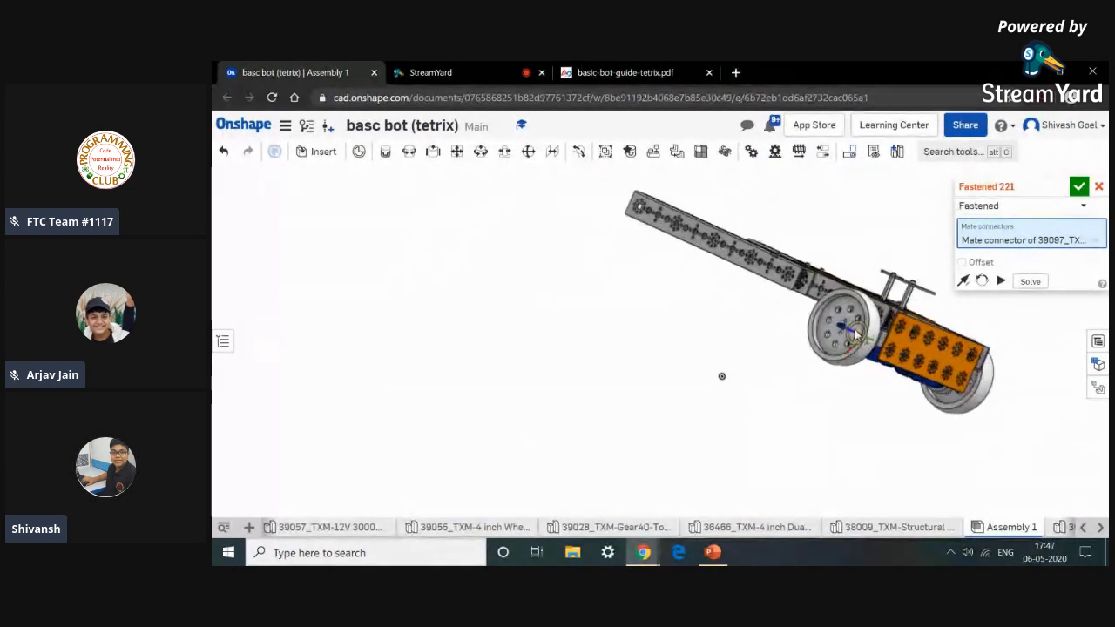
{"action": "scroll", "coordinate": [793, 297], "scroll_direction": "up", "scroll_amount": 2}
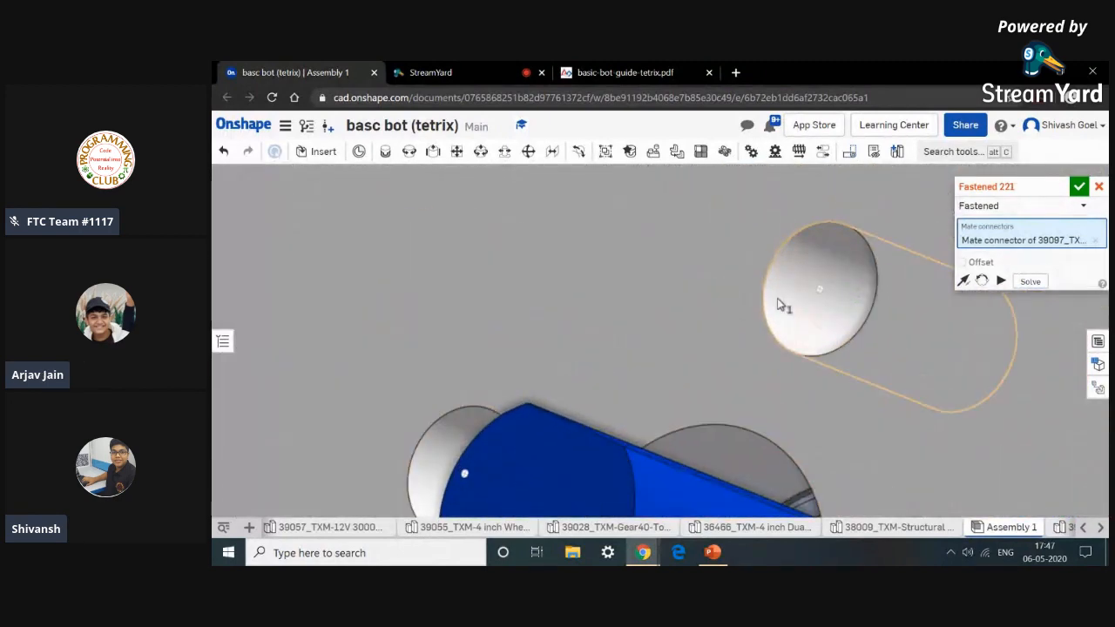
{"action": "left_click", "coordinate": [788, 306]}
{"action": "scroll", "coordinate": [789, 306], "scroll_direction": "down", "scroll_amount": 3}
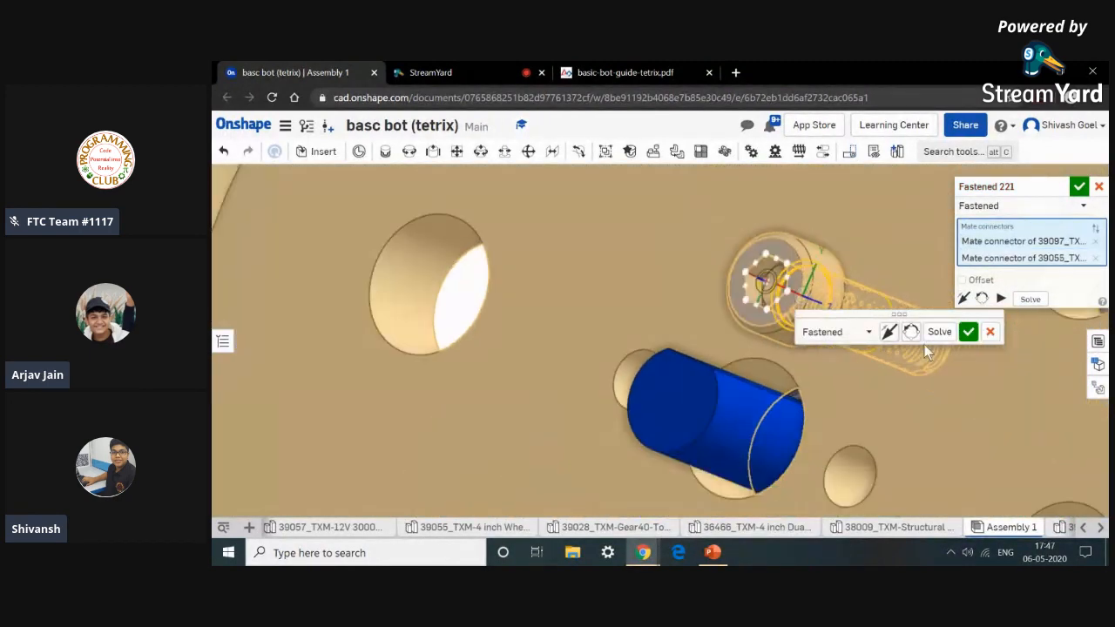
{"action": "left_click", "coordinate": [968, 336]}
Fasten-mate another 6-32 x 0.5 socket head screw into a second mounting hole of the second wheel, then close the mate dialog.
{"action": "key", "text": "m"}
{"action": "scroll", "coordinate": [954, 383], "scroll_direction": "down", "scroll_amount": 10}
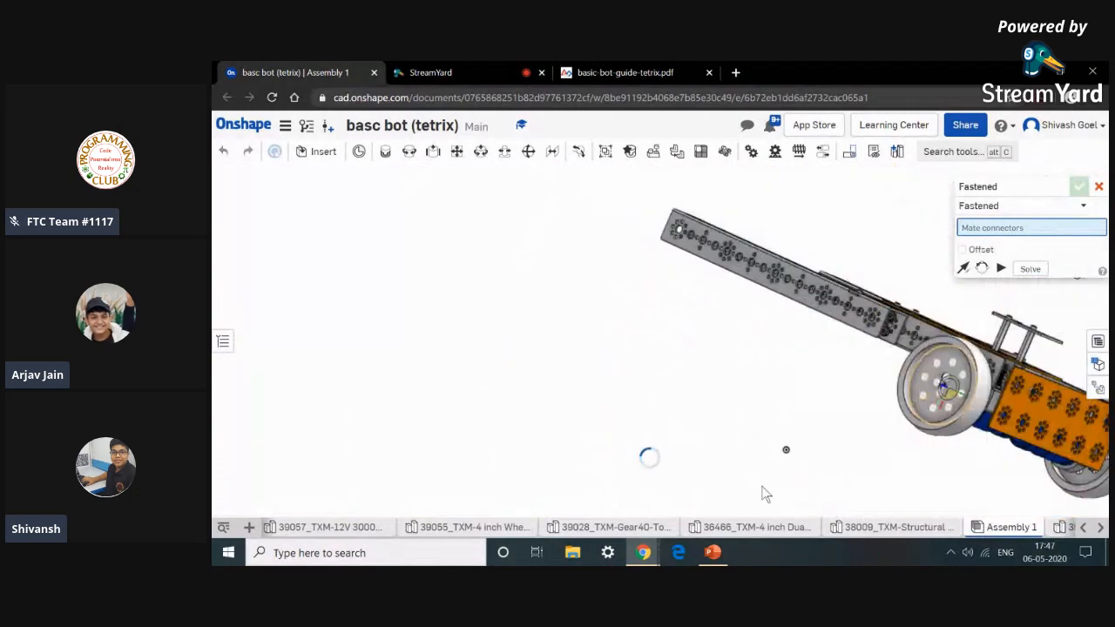
{"action": "scroll", "coordinate": [844, 450], "scroll_direction": "down", "scroll_amount": 3}
{"action": "middle_click_drag", "start_coordinate": [785, 405], "coordinate": [686, 328]}
{"action": "scroll", "coordinate": [666, 456], "scroll_direction": "up", "scroll_amount": 8}
{"action": "right_click_drag", "start_coordinate": [678, 453], "coordinate": [614, 444]}
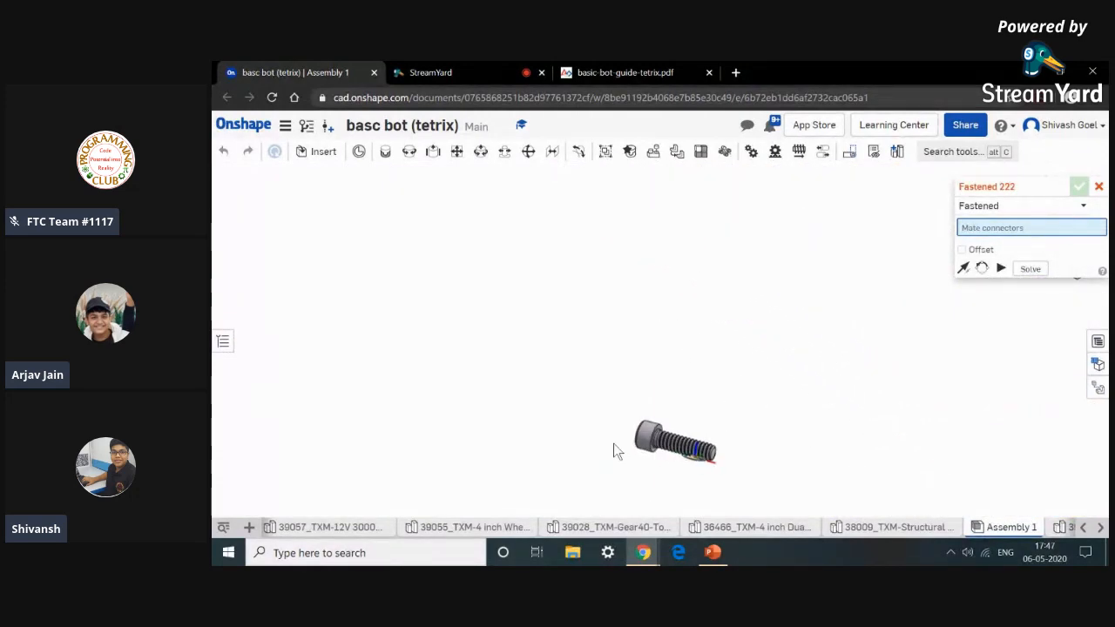
{"action": "scroll", "coordinate": [657, 442], "scroll_direction": "up", "scroll_amount": 10}
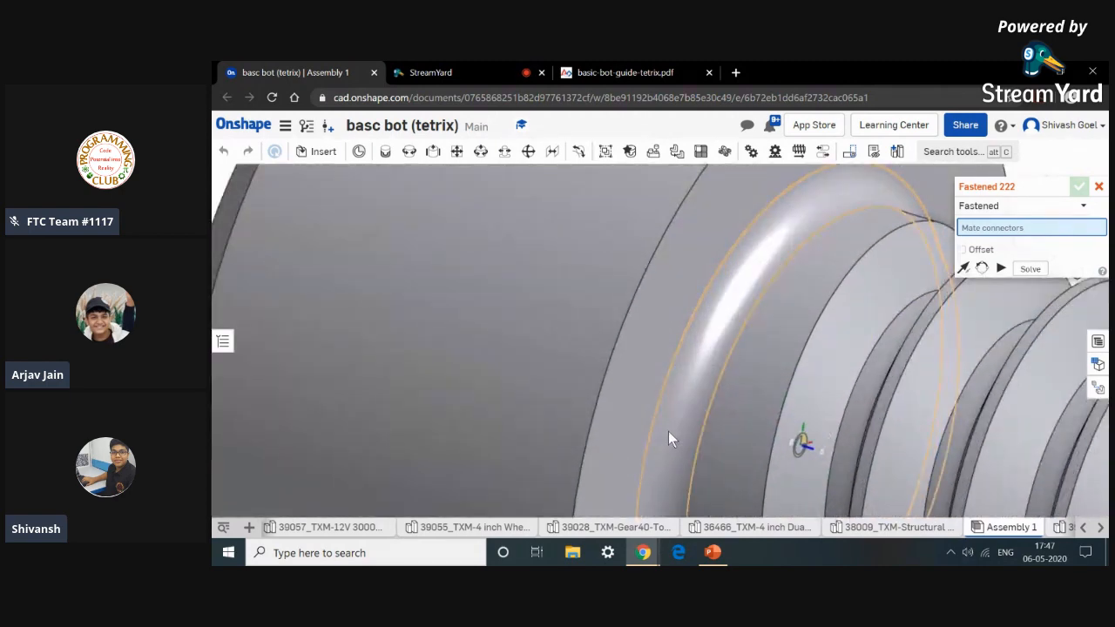
{"action": "left_click", "coordinate": [668, 431]}
{"action": "scroll", "coordinate": [668, 430], "scroll_direction": "down", "scroll_amount": 15}
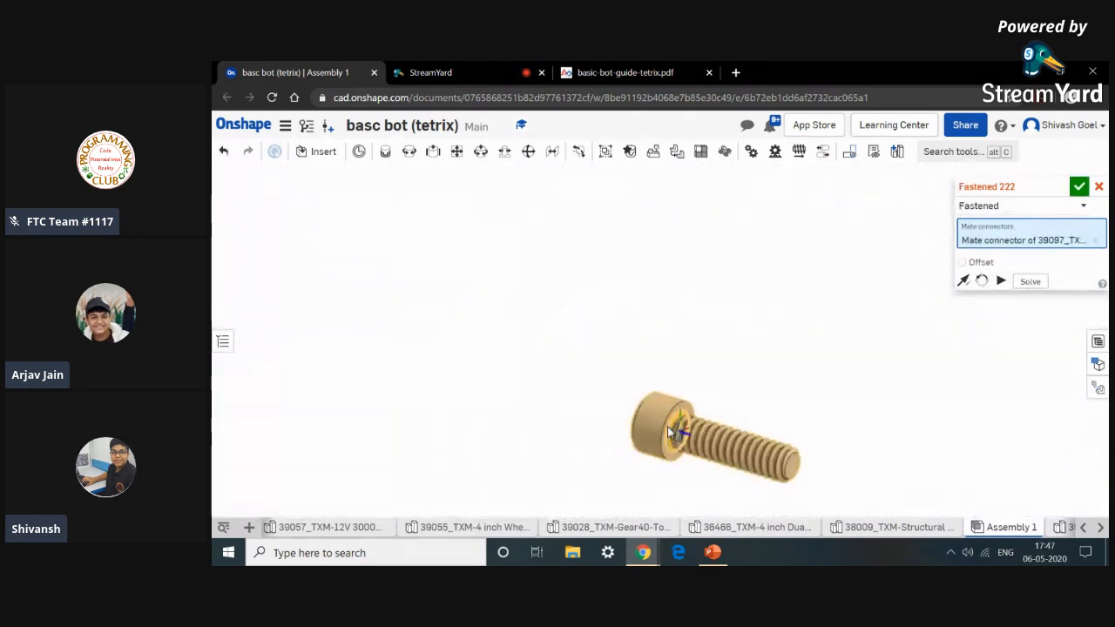
{"action": "middle_click_drag", "start_coordinate": [599, 303], "coordinate": [668, 381]}
{"action": "right_click_drag", "start_coordinate": [668, 381], "coordinate": [722, 373]}
{"action": "scroll", "coordinate": [700, 344], "scroll_direction": "up", "scroll_amount": 12}
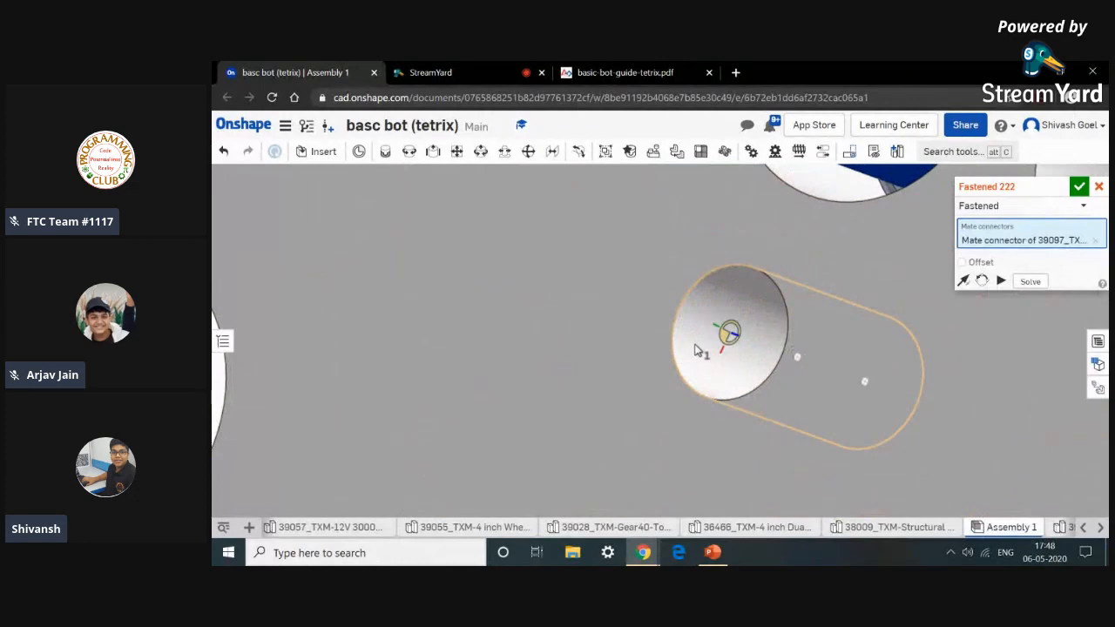
{"action": "left_click", "coordinate": [696, 347]}
{"action": "scroll", "coordinate": [696, 346], "scroll_direction": "down", "scroll_amount": 6}
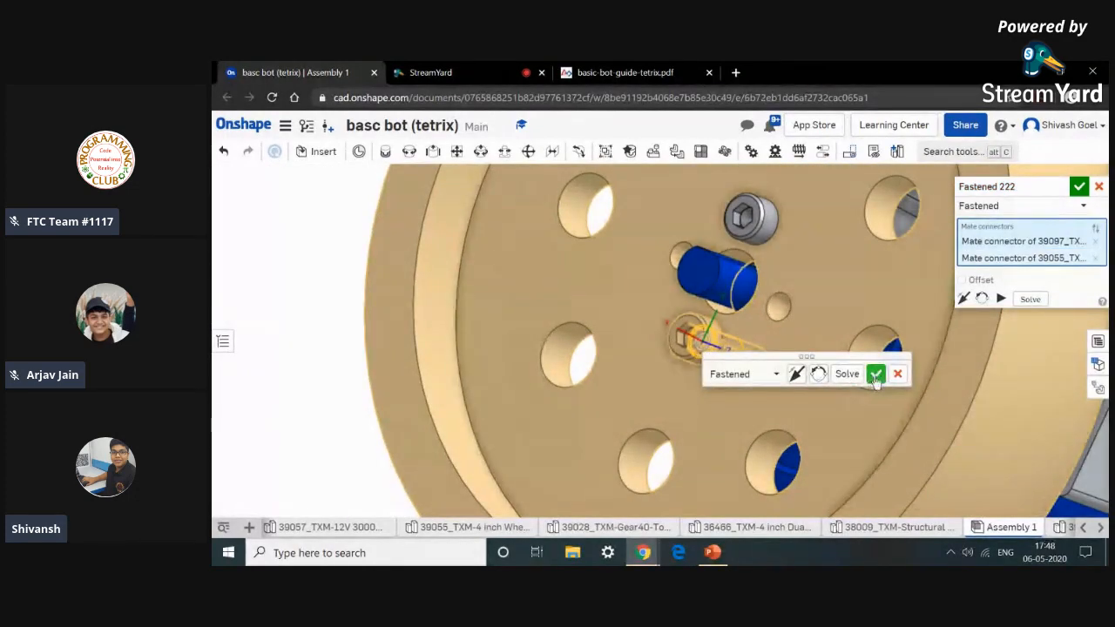
{"action": "left_click", "coordinate": [875, 373]}
{"action": "scroll", "coordinate": [906, 453], "scroll_direction": "down", "scroll_amount": 10}
{"action": "right_click_drag", "start_coordinate": [906, 453], "coordinate": [813, 451]}
{"action": "left_click", "coordinate": [1102, 186]}
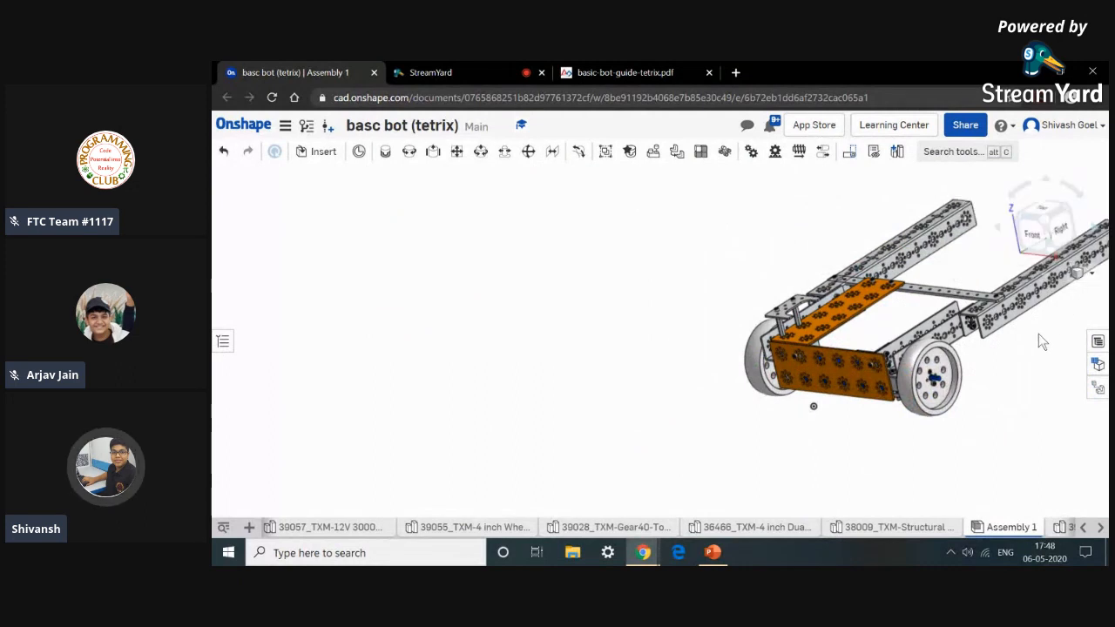
Open the basic-bot-guide-tetrix PDF and review the Caster Wheels omni wheel assembly step.
{"action": "middle_click_drag", "start_coordinate": [1035, 337], "coordinate": [875, 422]}
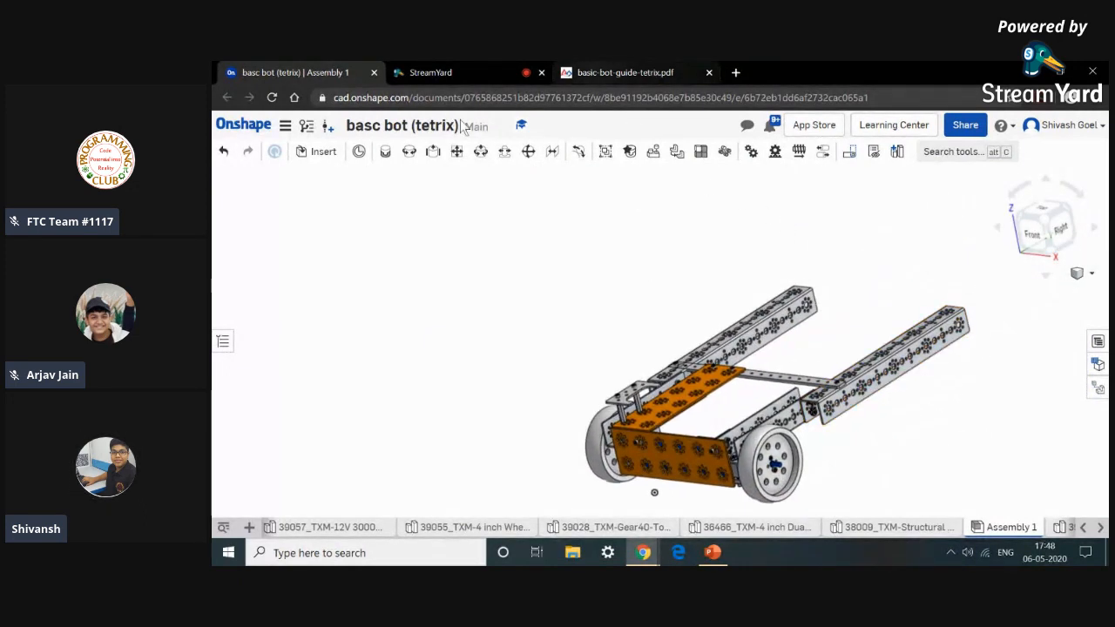
{"action": "key", "text": "shift+7"}
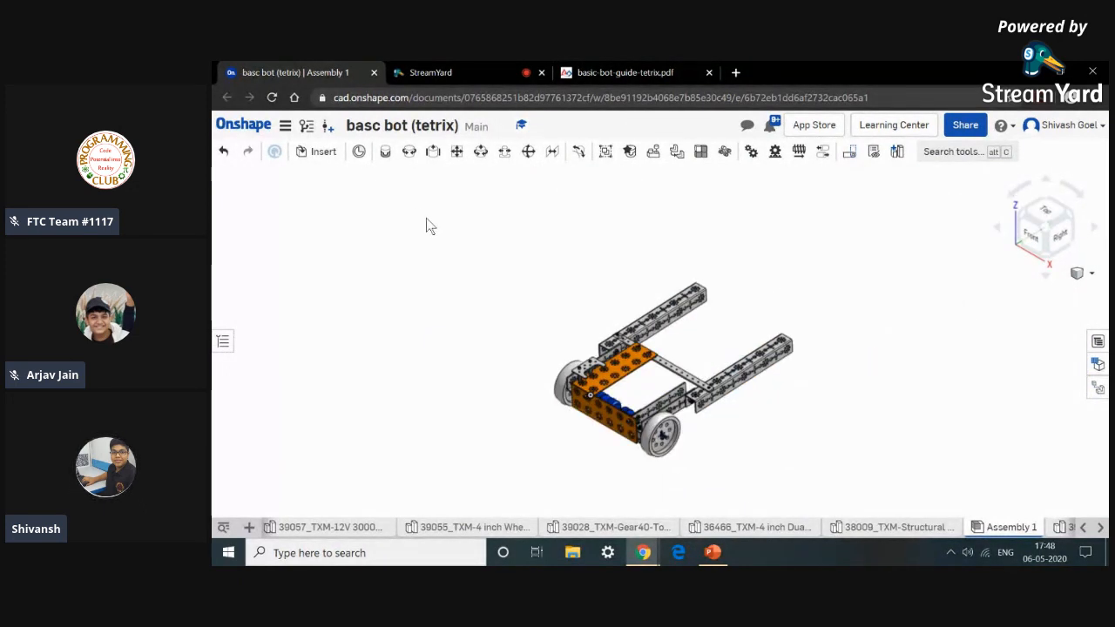
{"action": "left_click", "coordinate": [605, 71]}
{"action": "scroll", "coordinate": [714, 384], "scroll_direction": "down", "scroll_amount": 10}
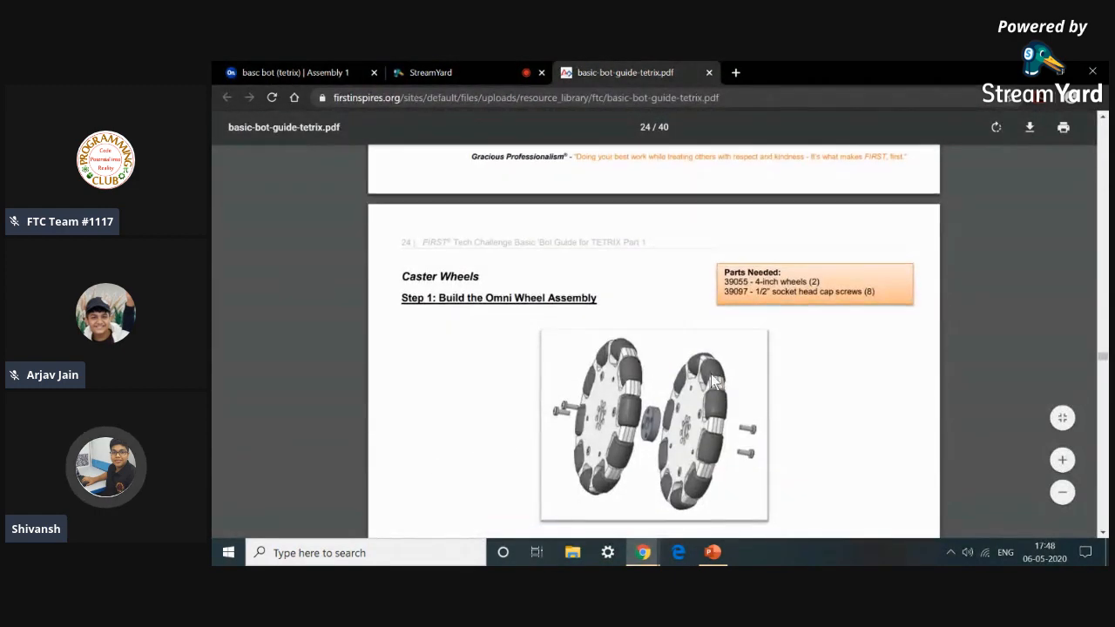
Scroll through the guide's Caster Wheels section, reviewing the omni wheel, bronze bushing and Step 3 frame-mounting figures.
{"action": "scroll", "coordinate": [712, 383], "scroll_direction": "down", "scroll_amount": 1}
{"action": "scroll", "coordinate": [712, 376], "scroll_direction": "down", "scroll_amount": 4}
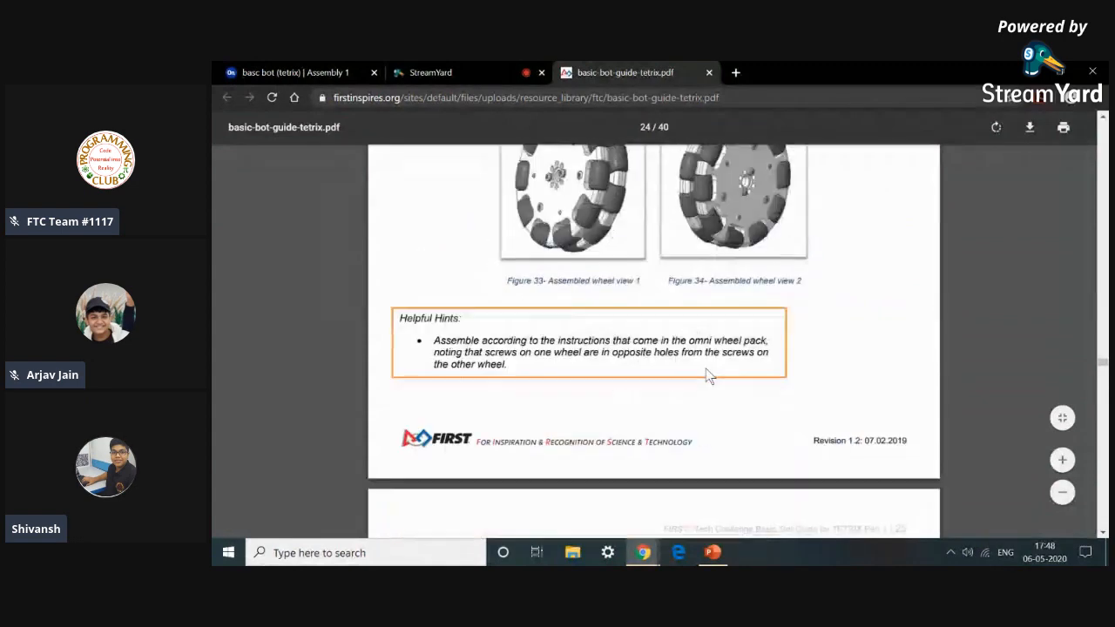
{"action": "scroll", "coordinate": [708, 374], "scroll_direction": "down", "scroll_amount": 4}
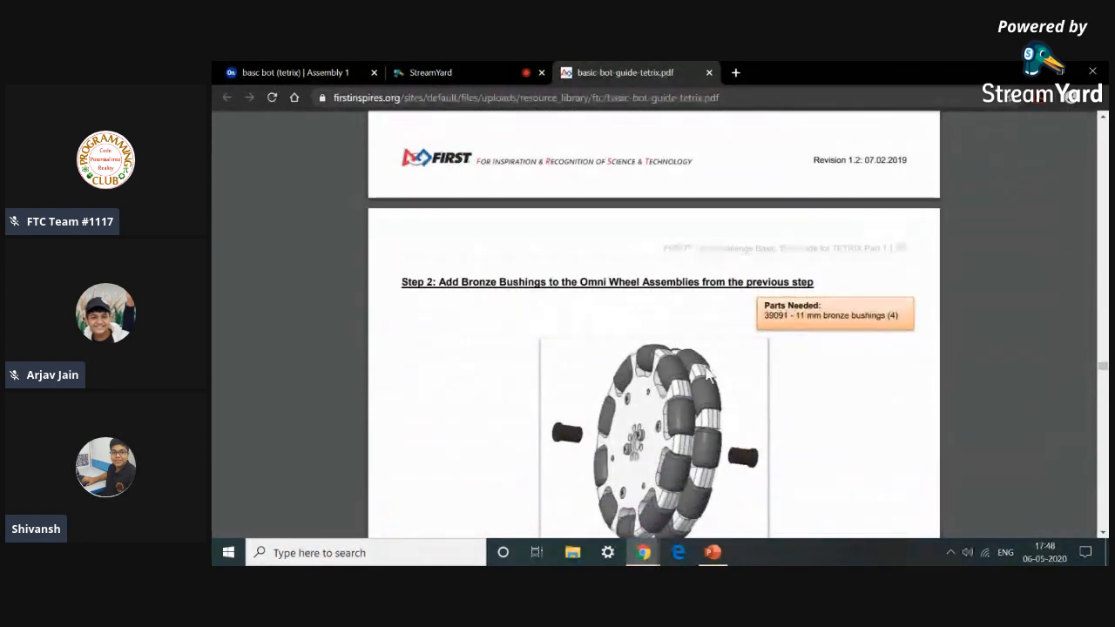
{"action": "scroll", "coordinate": [703, 370], "scroll_direction": "down", "scroll_amount": 1}
{"action": "scroll", "coordinate": [703, 364], "scroll_direction": "down", "scroll_amount": 7}
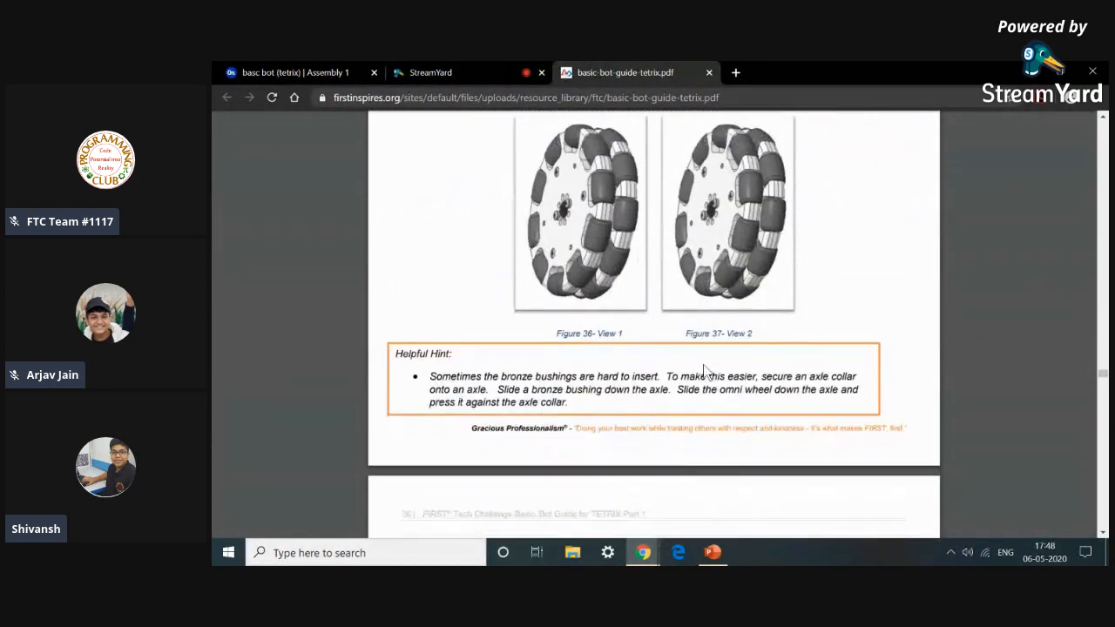
{"action": "scroll", "coordinate": [705, 370], "scroll_direction": "down", "scroll_amount": 2}
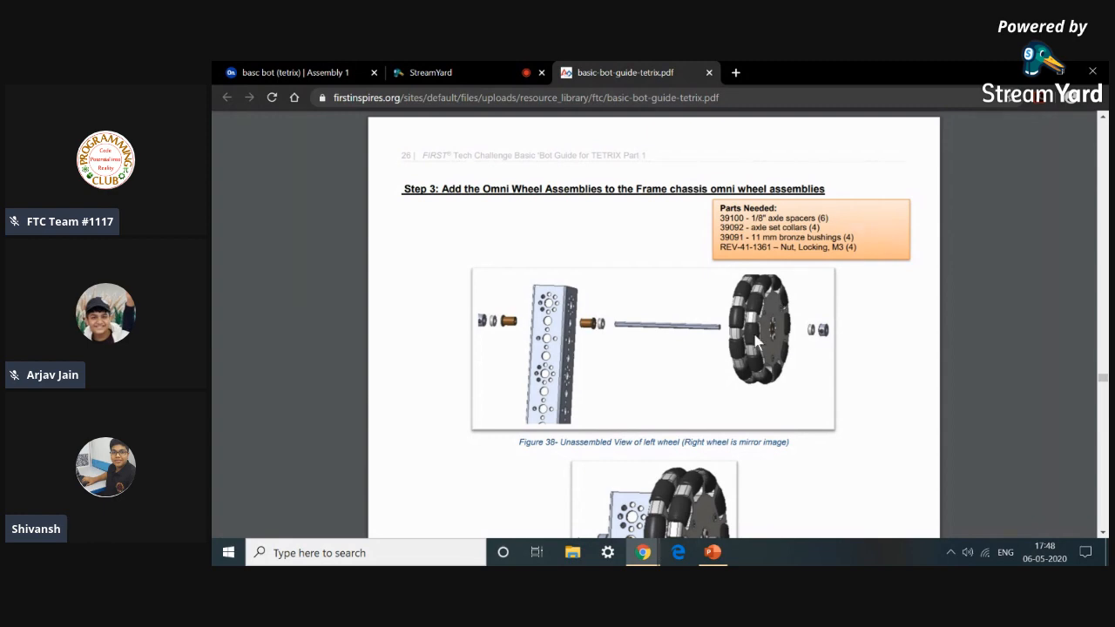
{"action": "scroll", "coordinate": [736, 317], "scroll_direction": "up", "scroll_amount": 3}
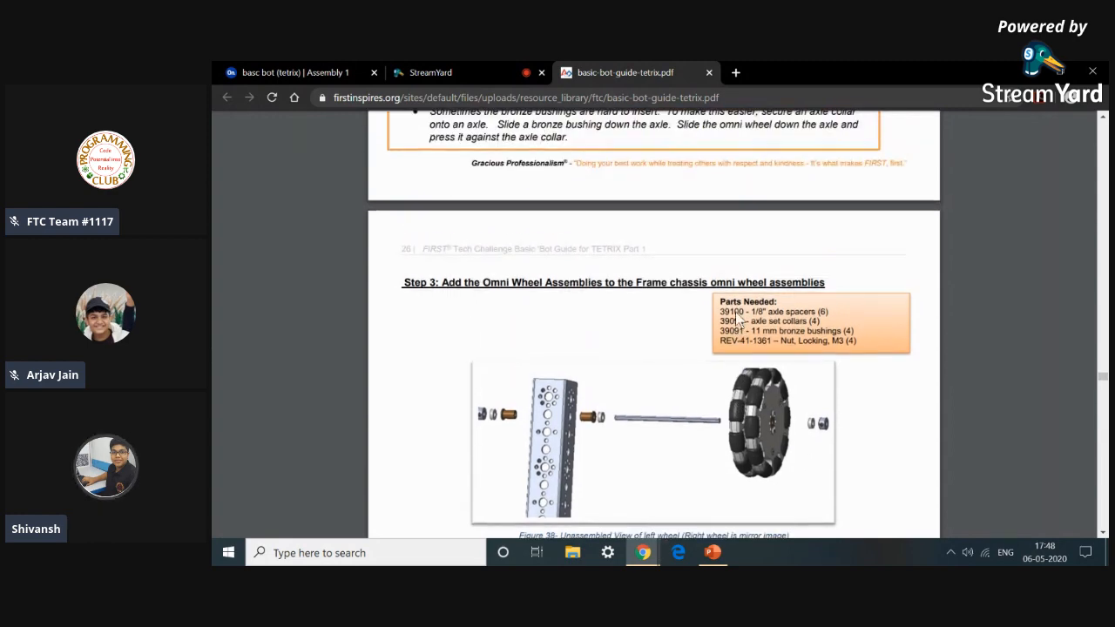
{"action": "scroll", "coordinate": [736, 318], "scroll_direction": "down", "scroll_amount": 3}
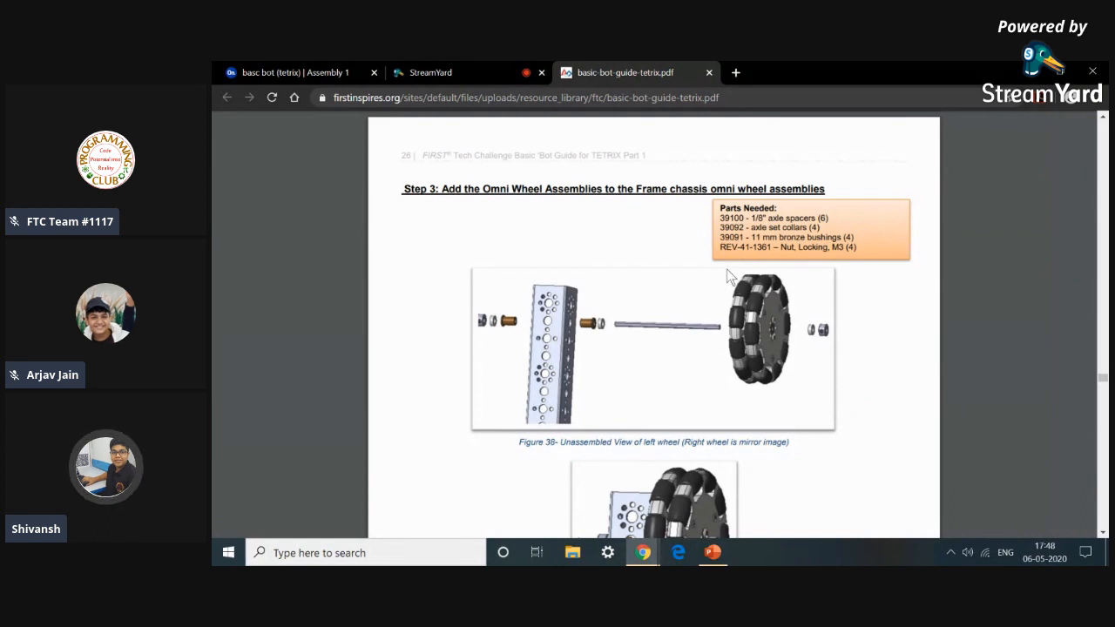
{"action": "scroll", "coordinate": [740, 279], "scroll_direction": "down", "scroll_amount": 1}
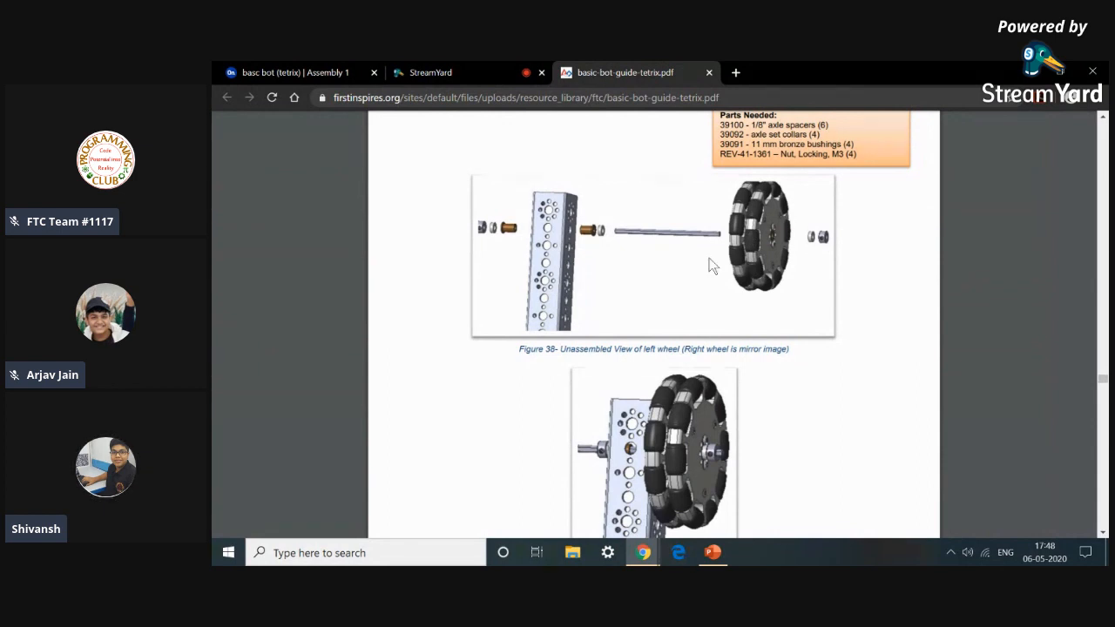
{"action": "scroll", "coordinate": [581, 224], "scroll_direction": "up", "scroll_amount": 1}
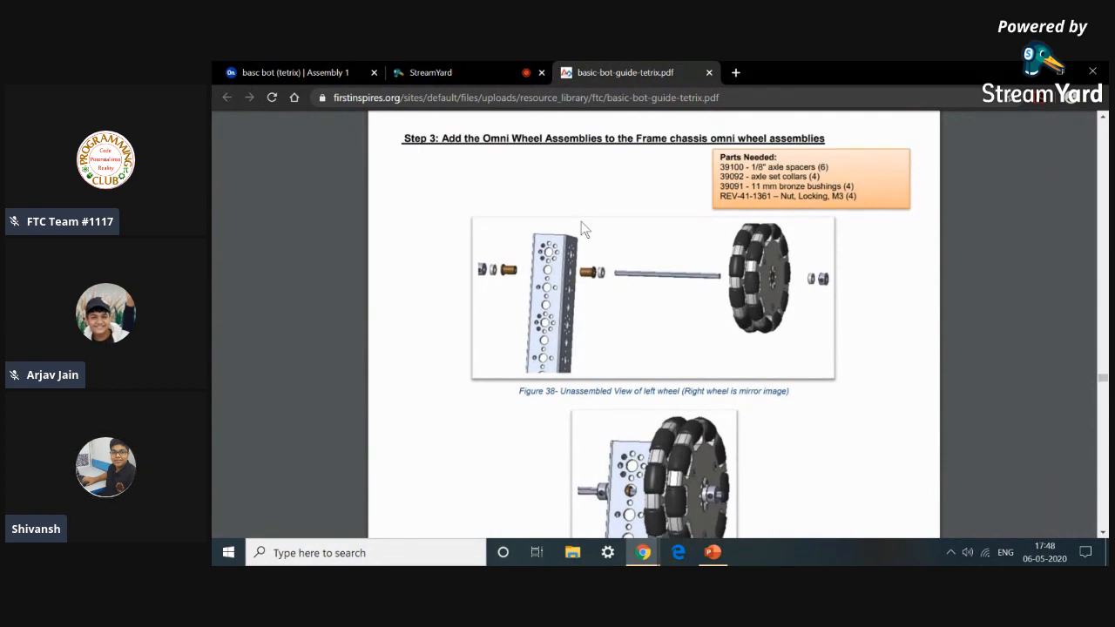
Insert the 39088_TXM-Steel Axle 100mm part from the current document's Part Studies into the assembly, checking the guide's Step 3 figure.
{"action": "left_click", "coordinate": [329, 70]}
{"action": "left_click", "coordinate": [321, 152]}
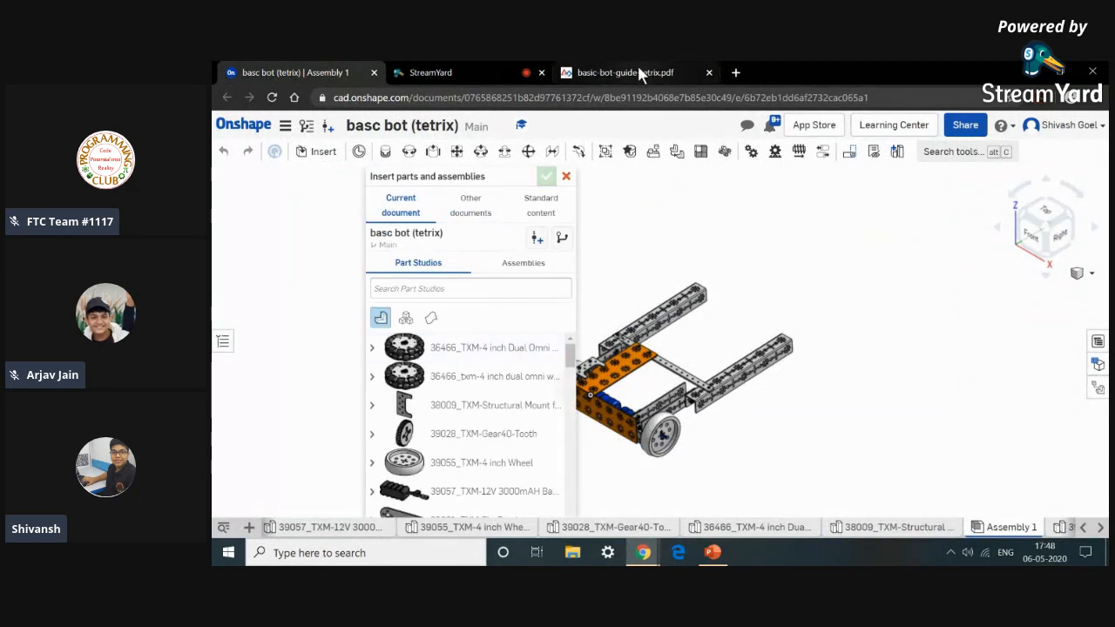
{"action": "scroll", "coordinate": [479, 383], "scroll_direction": "down", "scroll_amount": 5}
{"action": "scroll", "coordinate": [479, 385], "scroll_direction": "down", "scroll_amount": 5}
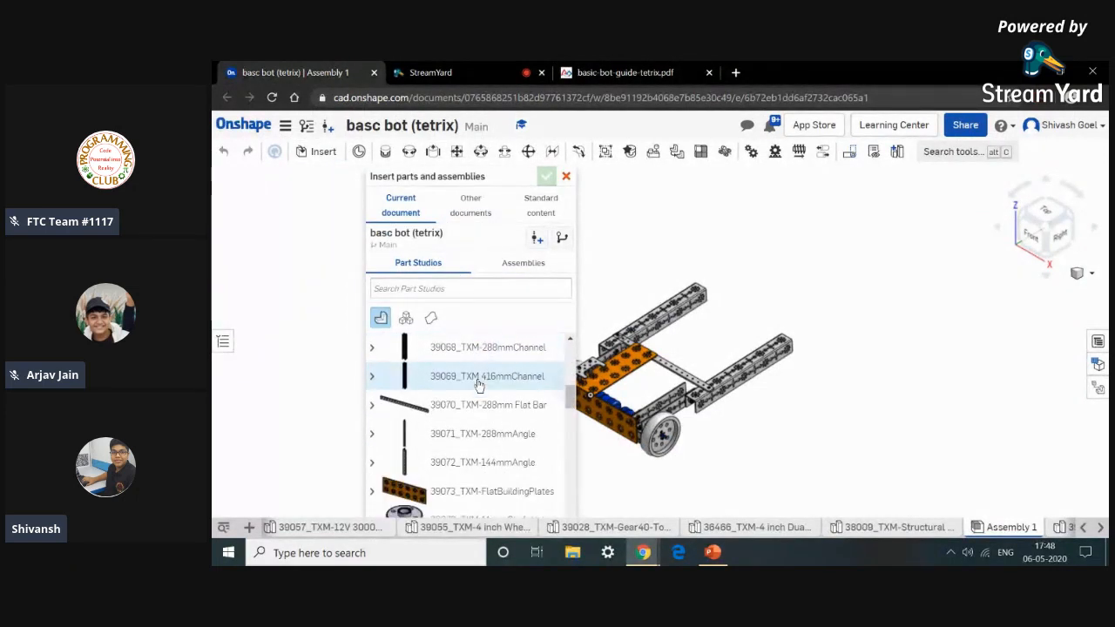
{"action": "scroll", "coordinate": [471, 435], "scroll_direction": "down", "scroll_amount": 1}
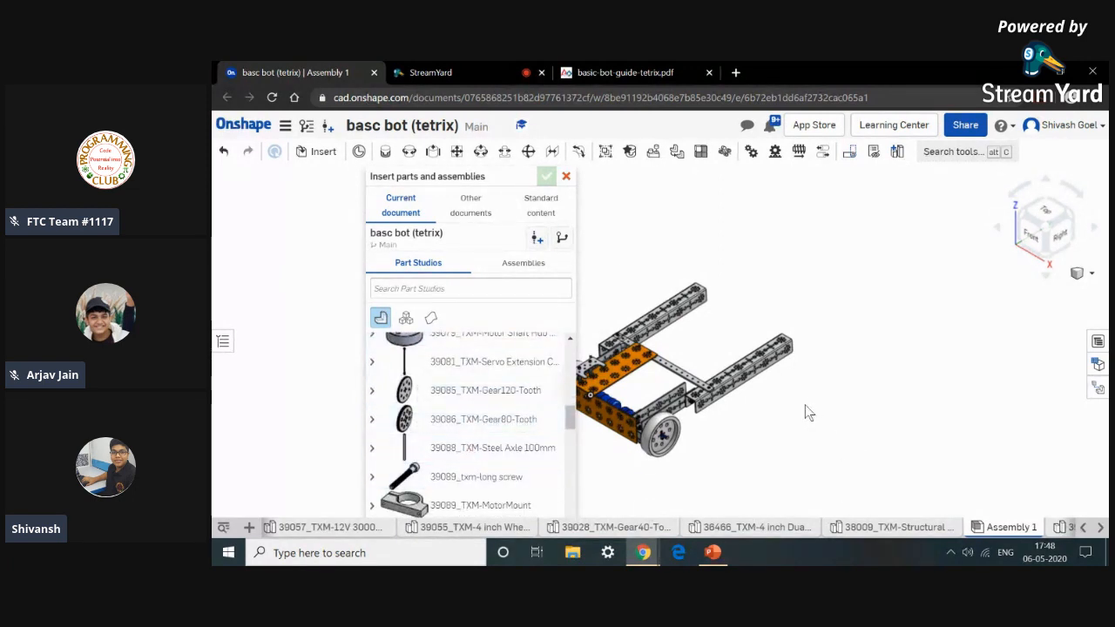
{"action": "left_click", "coordinate": [625, 72]}
{"action": "scroll", "coordinate": [614, 286], "scroll_direction": "down", "scroll_amount": 1}
{"action": "scroll", "coordinate": [614, 293], "scroll_direction": "down", "scroll_amount": 3}
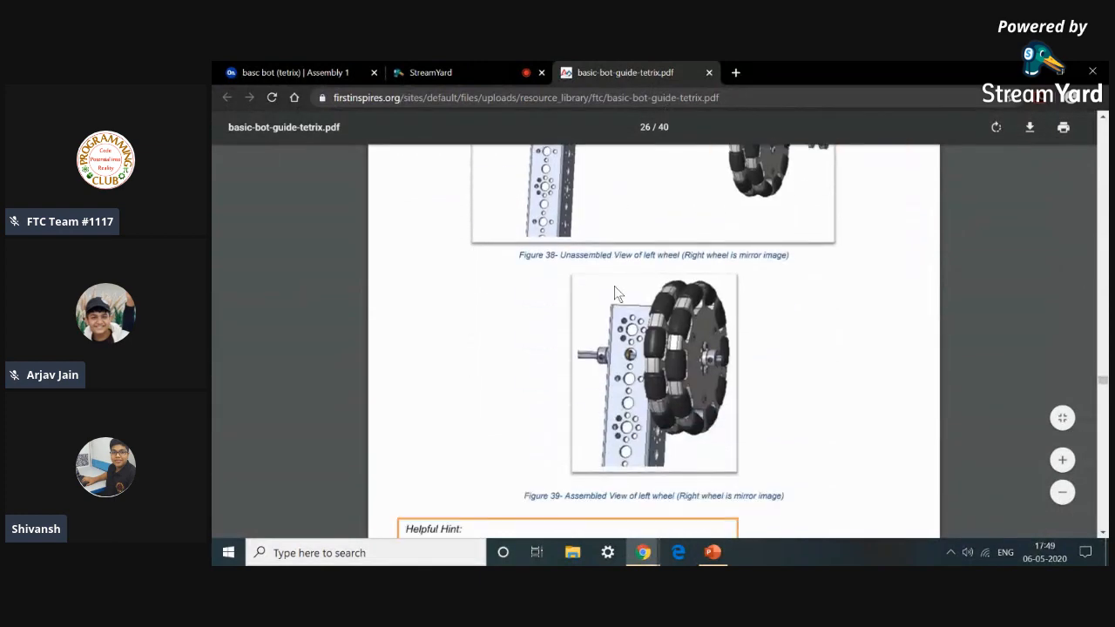
{"action": "scroll", "coordinate": [614, 288], "scroll_direction": "up", "scroll_amount": 4}
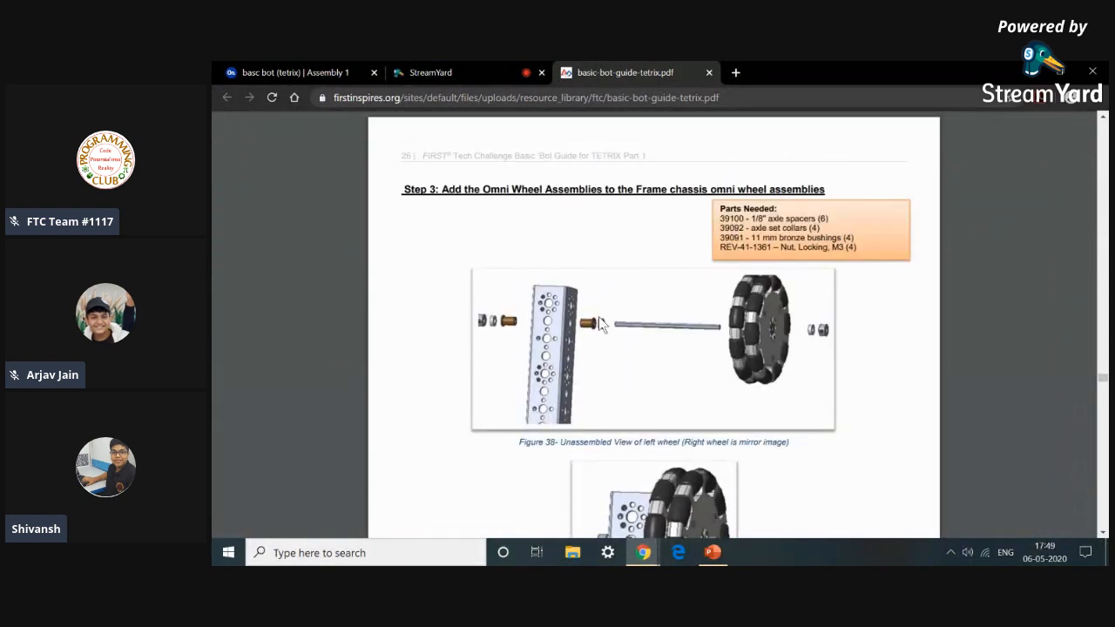
{"action": "left_click", "coordinate": [296, 73]}
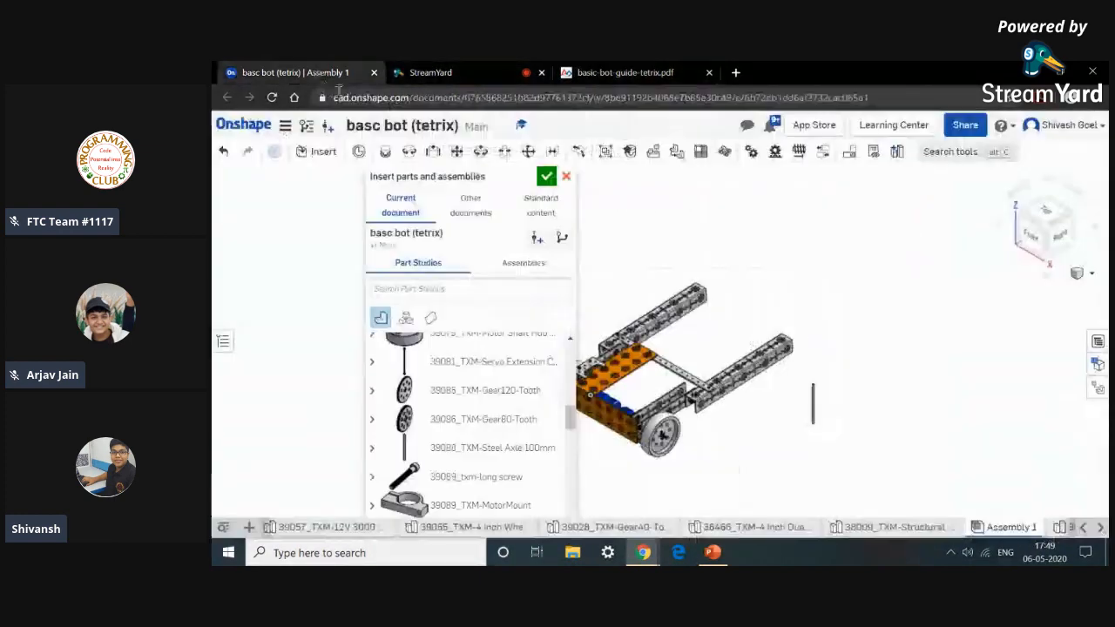
{"action": "left_click", "coordinate": [546, 177]}
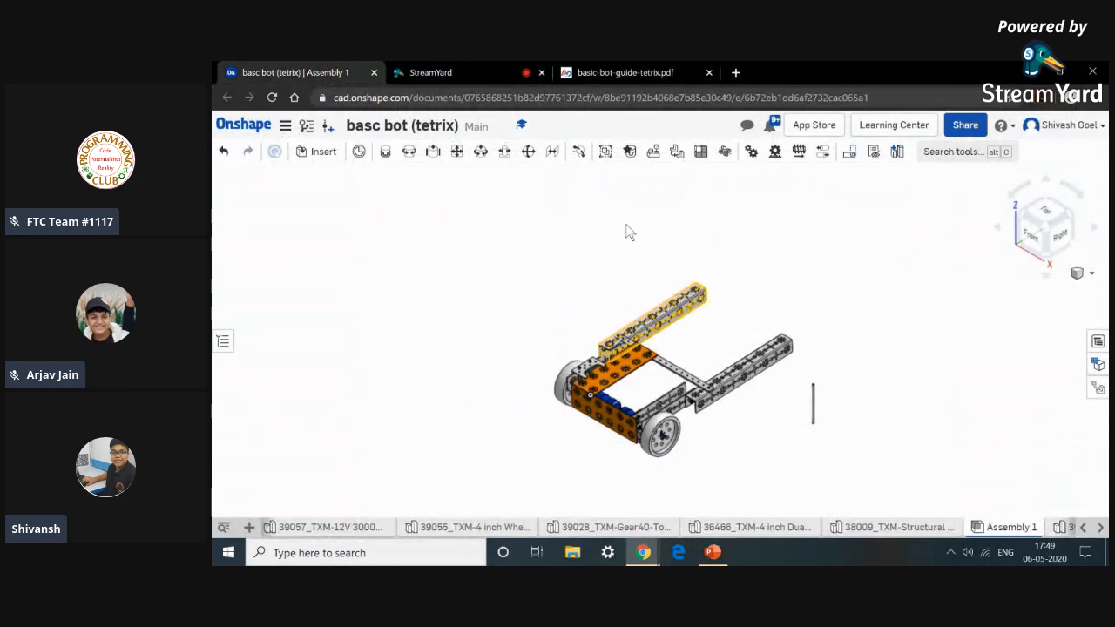
Slider-mate the steel axle's end connector to a hole in the side frame channel.
{"action": "left_click", "coordinate": [433, 151]}
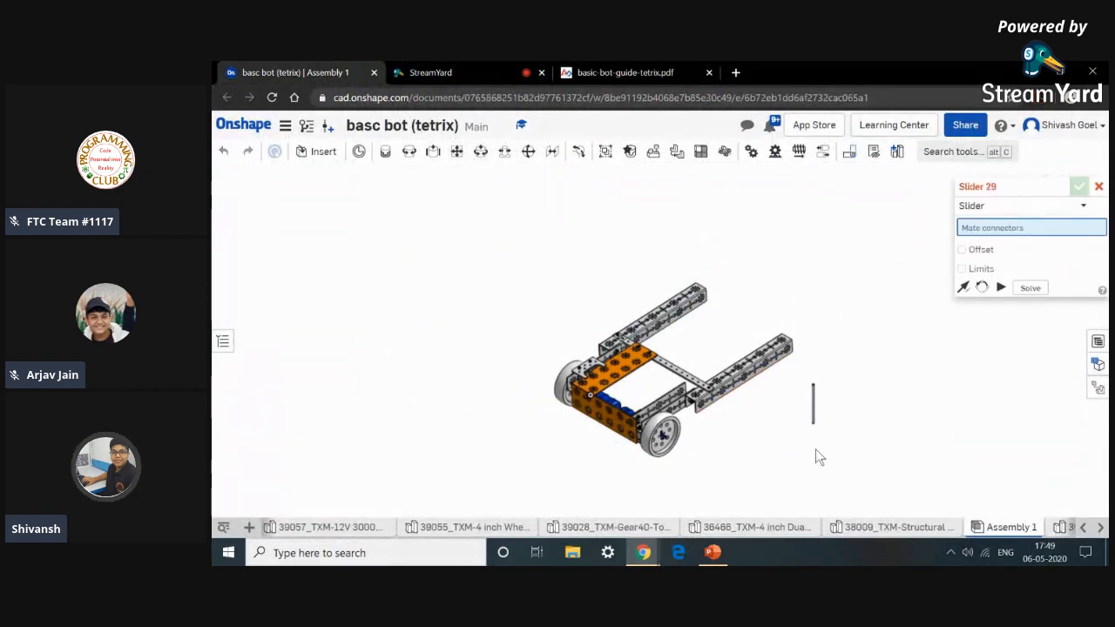
{"action": "scroll", "coordinate": [817, 409], "scroll_direction": "up", "scroll_amount": 6}
{"action": "scroll", "coordinate": [810, 368], "scroll_direction": "up", "scroll_amount": 4}
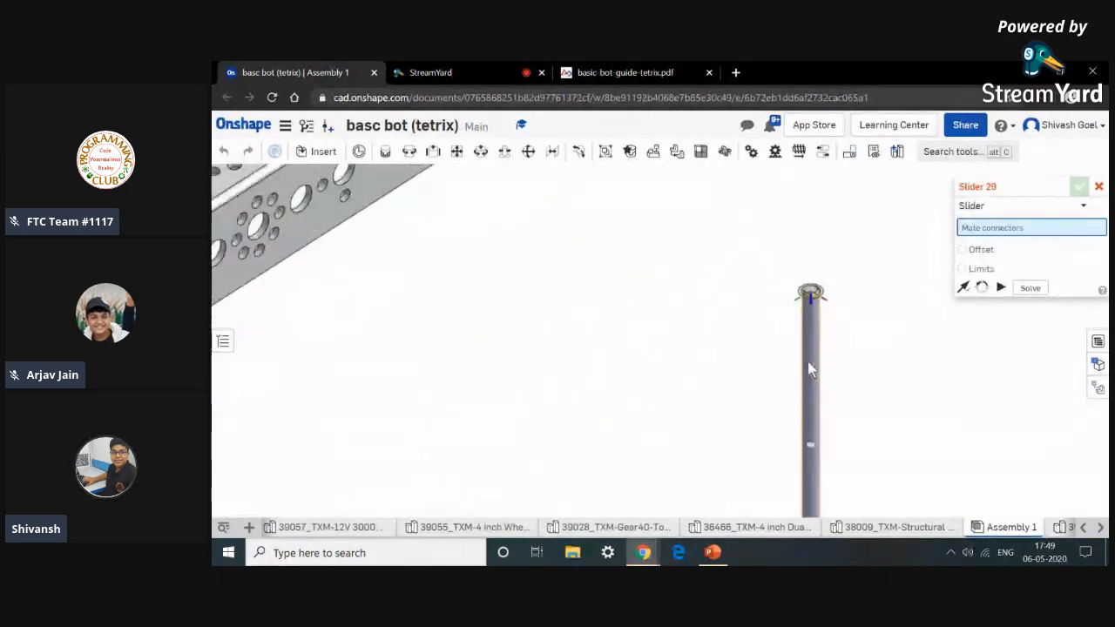
{"action": "left_click", "coordinate": [810, 364]}
{"action": "scroll", "coordinate": [812, 366], "scroll_direction": "down", "scroll_amount": 5}
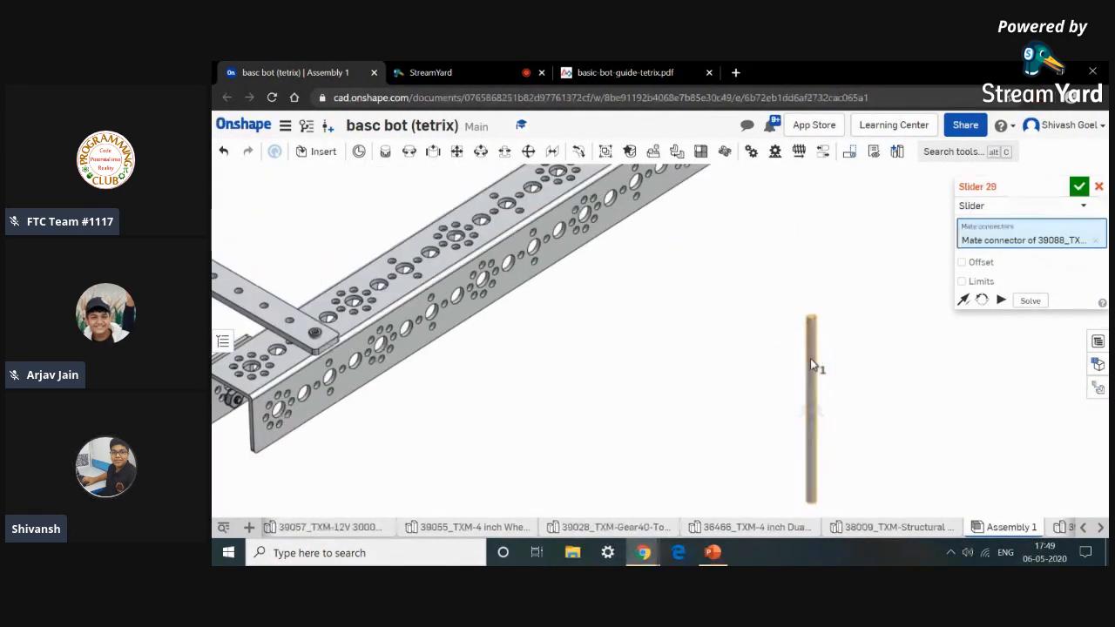
{"action": "scroll", "coordinate": [780, 301], "scroll_direction": "up", "scroll_amount": 5}
{"action": "scroll", "coordinate": [753, 288], "scroll_direction": "up", "scroll_amount": 4}
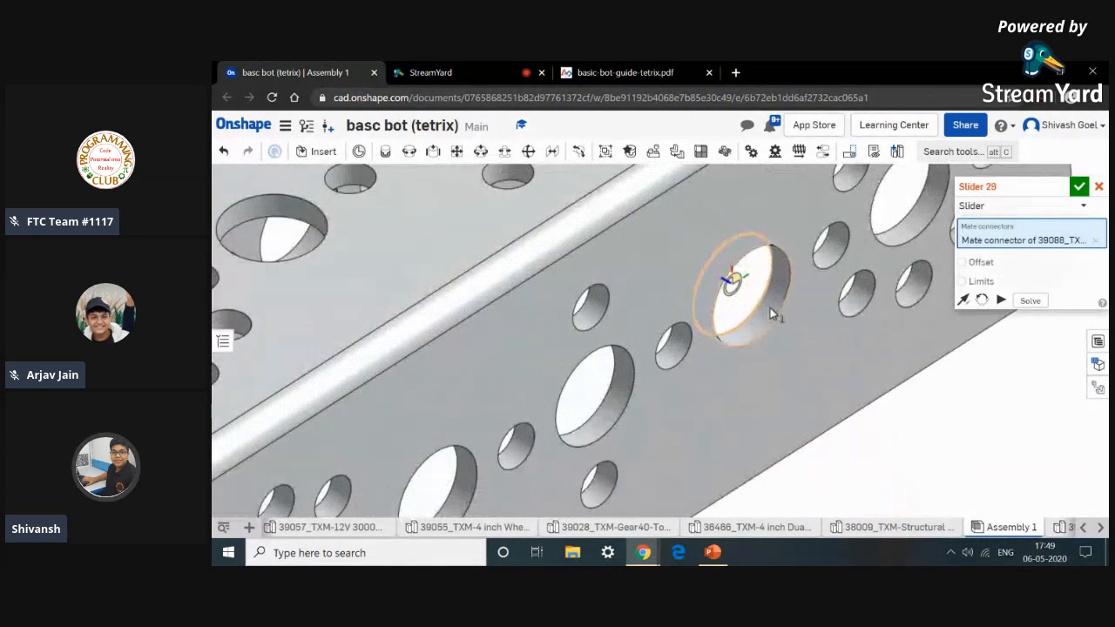
{"action": "left_click", "coordinate": [770, 308]}
{"action": "scroll", "coordinate": [770, 308], "scroll_direction": "down", "scroll_amount": 5}
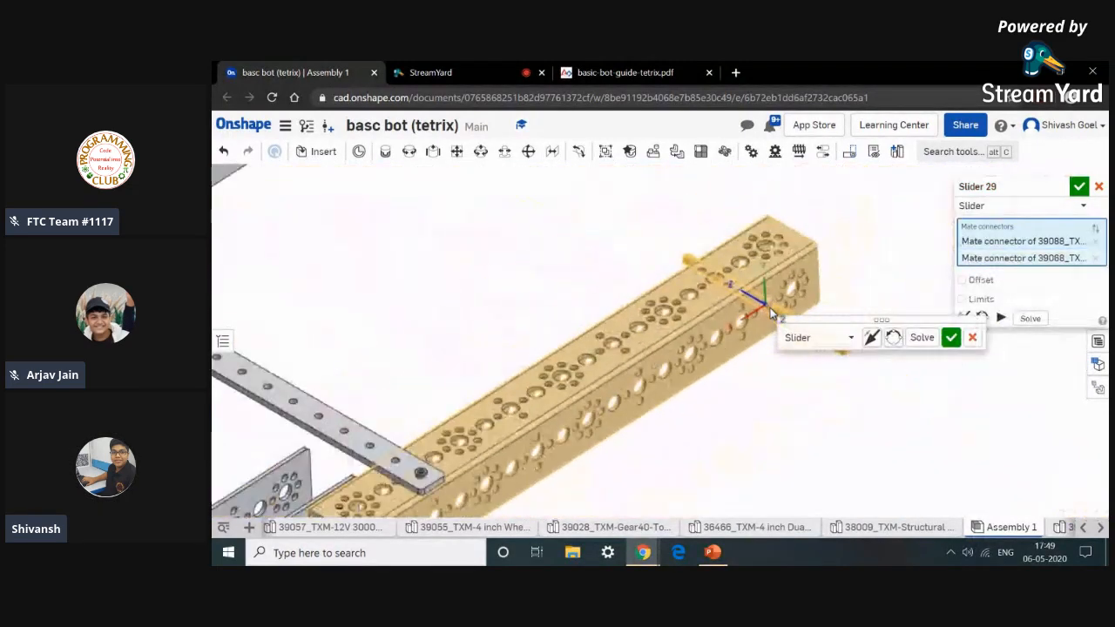
{"action": "left_click", "coordinate": [950, 336]}
Drag the axle along its slider through the channel hole, close the mate dialog, and undo the last change.
{"action": "middle_click_drag", "start_coordinate": [824, 337], "coordinate": [782, 350]}
{"action": "right_click_drag", "start_coordinate": [782, 351], "coordinate": [860, 443]}
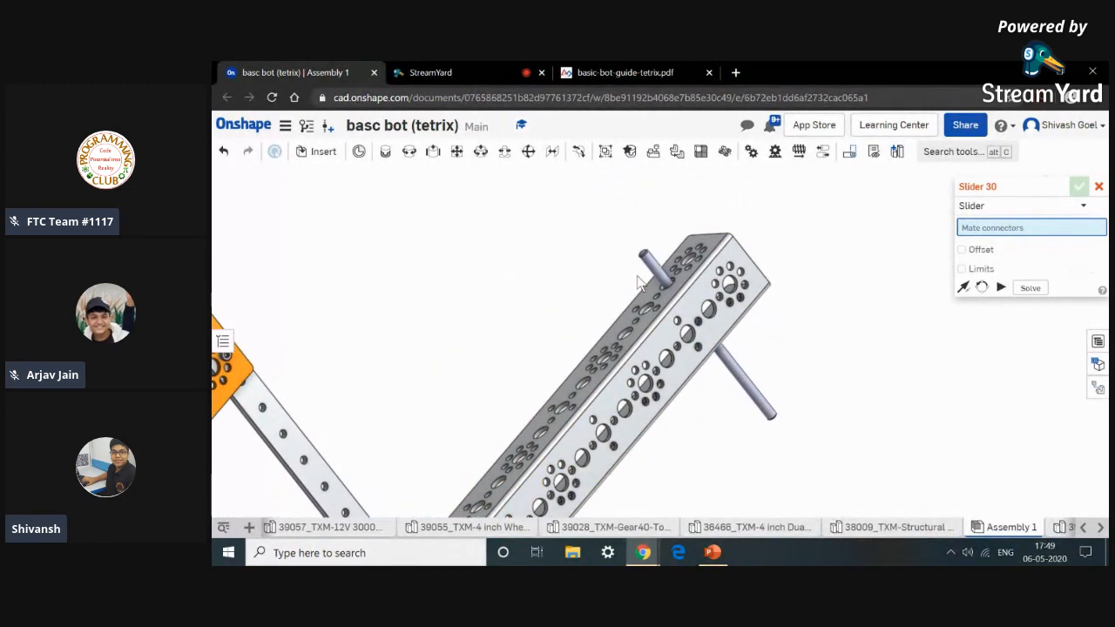
{"action": "middle_click_drag", "start_coordinate": [653, 264], "coordinate": [640, 250]}
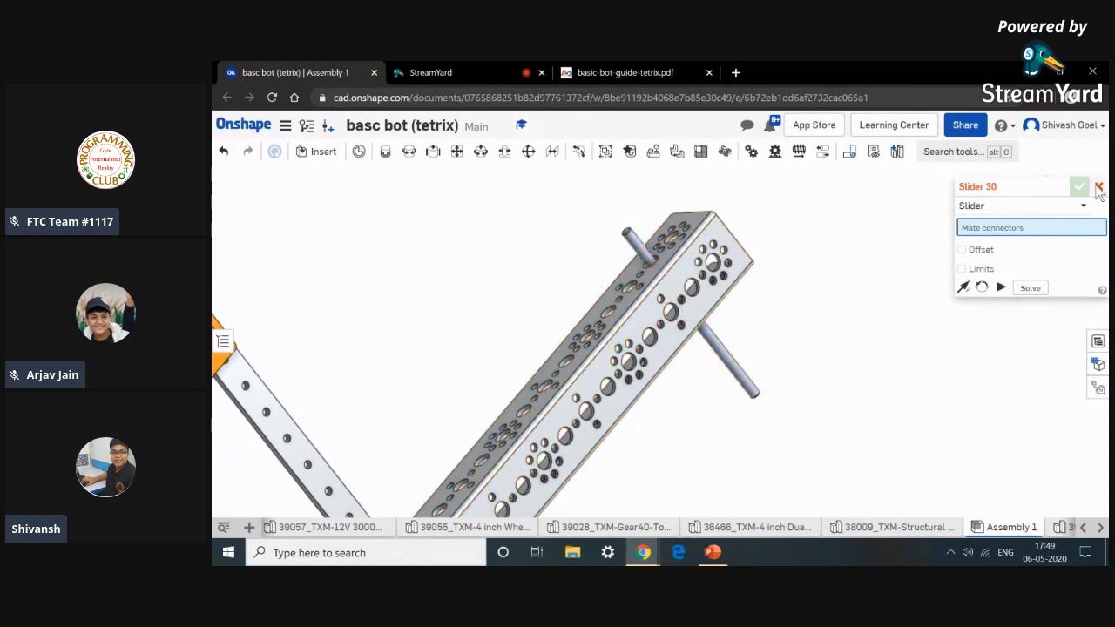
{"action": "left_click", "coordinate": [1098, 187]}
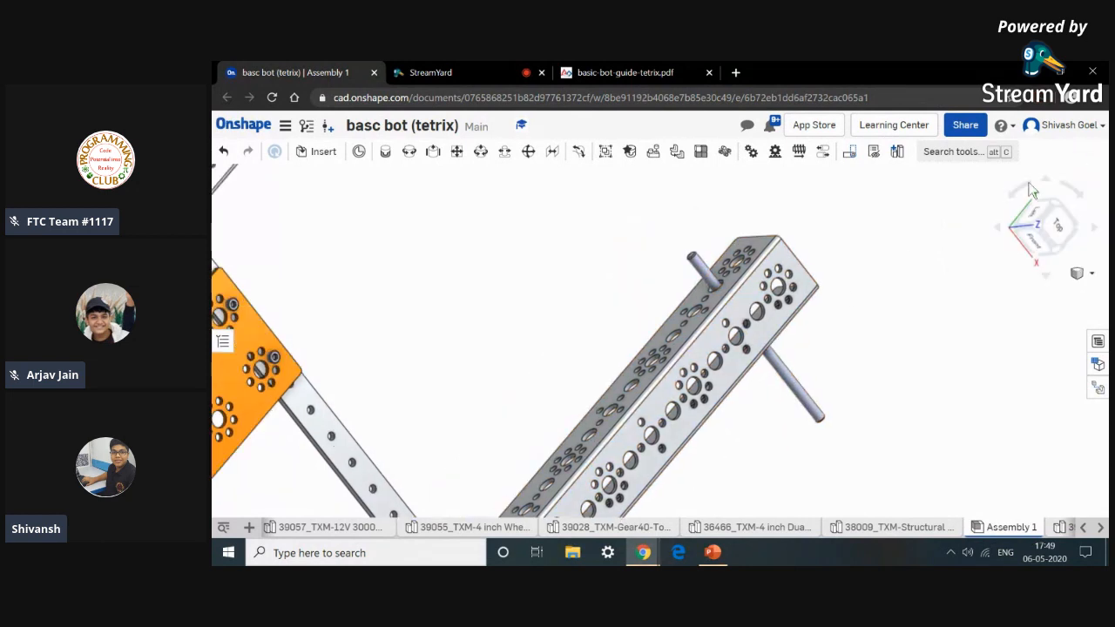
{"action": "left_click", "coordinate": [223, 152]}
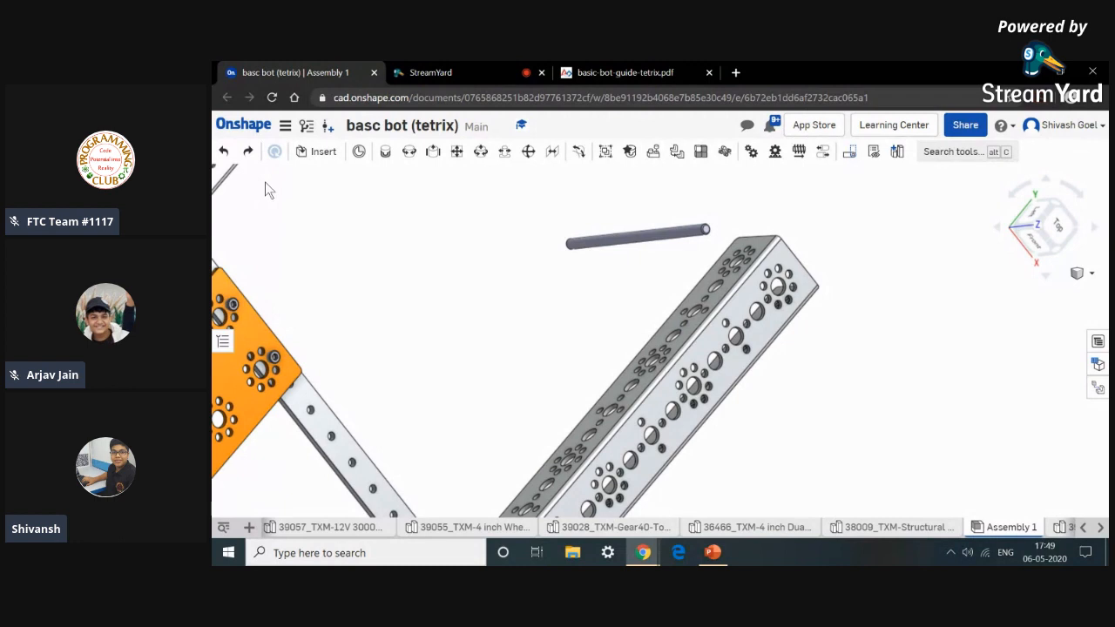
Try to slider-mate the steel axle's end connector to a hole in the side frame channel and accept the mate.
{"action": "left_click", "coordinate": [433, 151]}
{"action": "scroll", "coordinate": [663, 259], "scroll_direction": "up", "scroll_amount": 3}
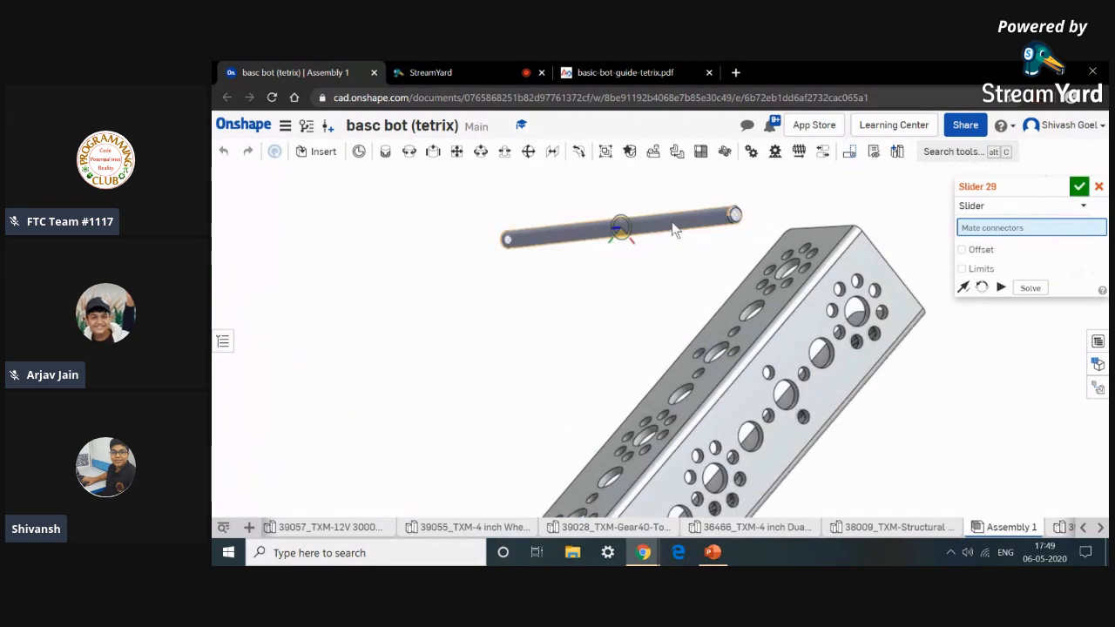
{"action": "left_click", "coordinate": [828, 374]}
{"action": "scroll", "coordinate": [832, 383], "scroll_direction": "up", "scroll_amount": 6}
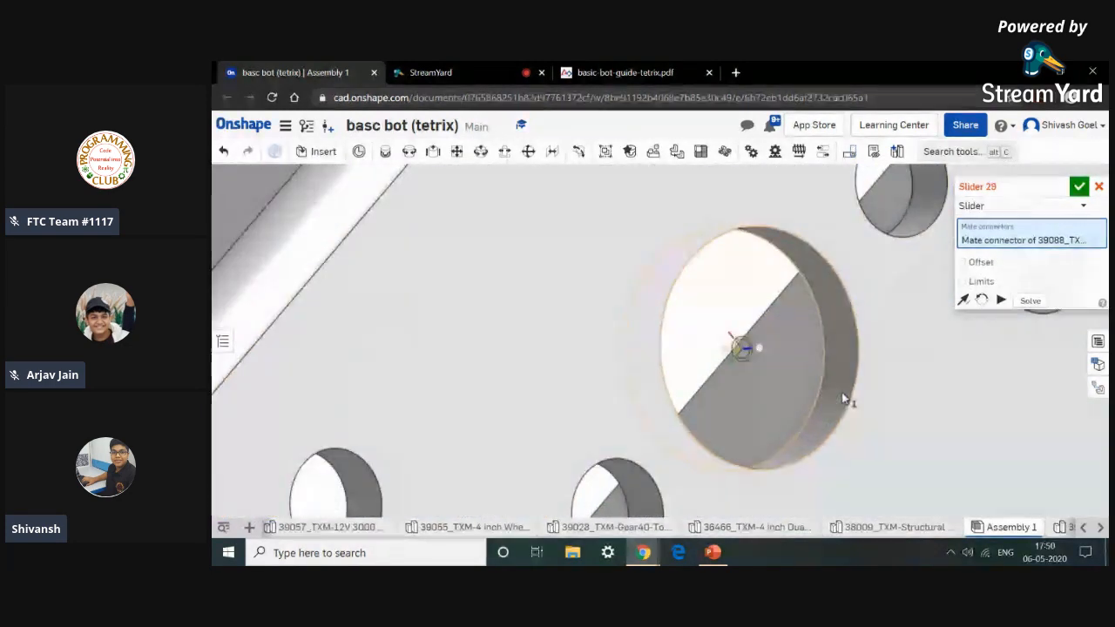
{"action": "left_click", "coordinate": [841, 392]}
{"action": "scroll", "coordinate": [841, 392], "scroll_direction": "down", "scroll_amount": 5}
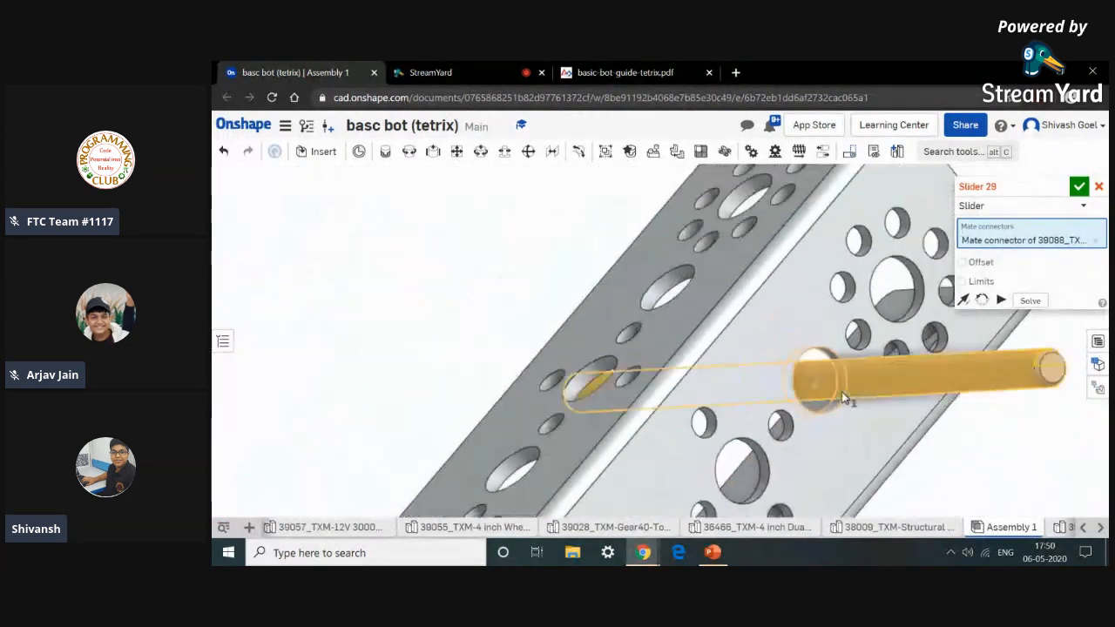
{"action": "right_click_drag", "start_coordinate": [820, 482], "coordinate": [770, 381]}
{"action": "scroll", "coordinate": [768, 383], "scroll_direction": "down", "scroll_amount": 5}
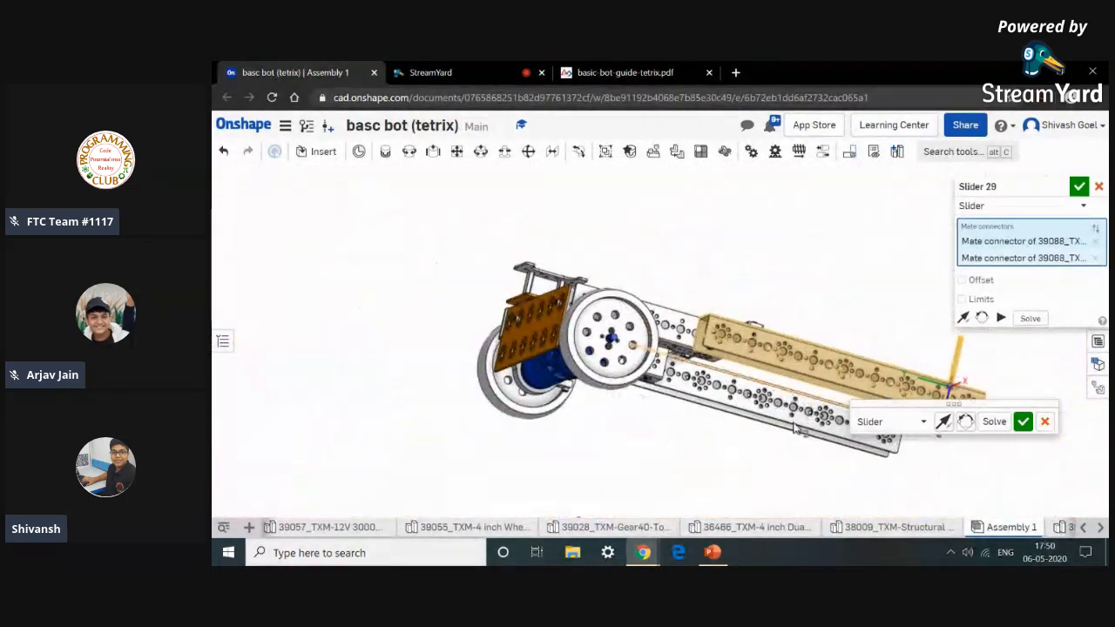
{"action": "right_click_drag", "start_coordinate": [785, 444], "coordinate": [858, 463]}
{"action": "left_click", "coordinate": [1025, 422]}
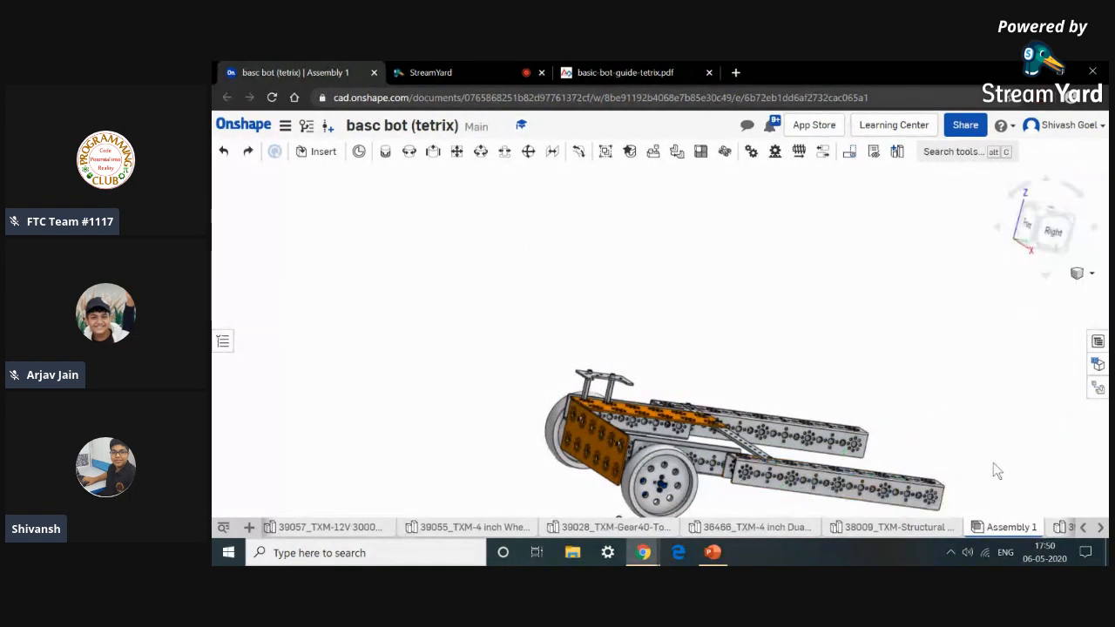
Slider-mate the steel axle's connector to a hole in the lower side frame channel and accept the mate.
{"action": "scroll", "coordinate": [901, 463], "scroll_direction": "up", "scroll_amount": 3}
{"action": "scroll", "coordinate": [899, 460], "scroll_direction": "down", "scroll_amount": 3}
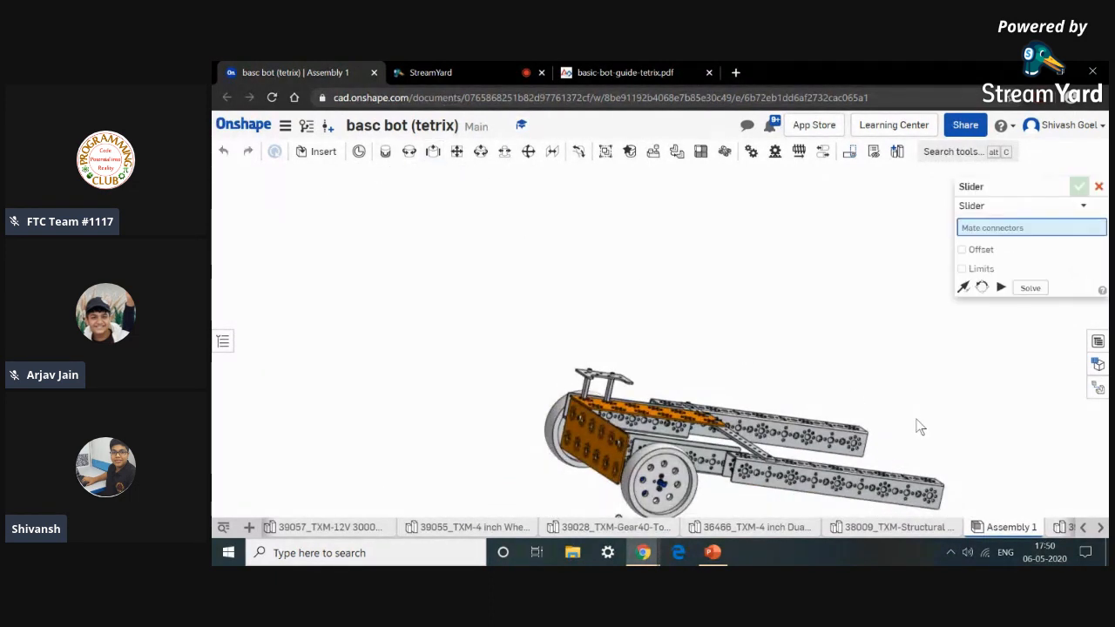
{"action": "scroll", "coordinate": [916, 420], "scroll_direction": "down", "scroll_amount": 5}
{"action": "scroll", "coordinate": [928, 494], "scroll_direction": "up", "scroll_amount": 8}
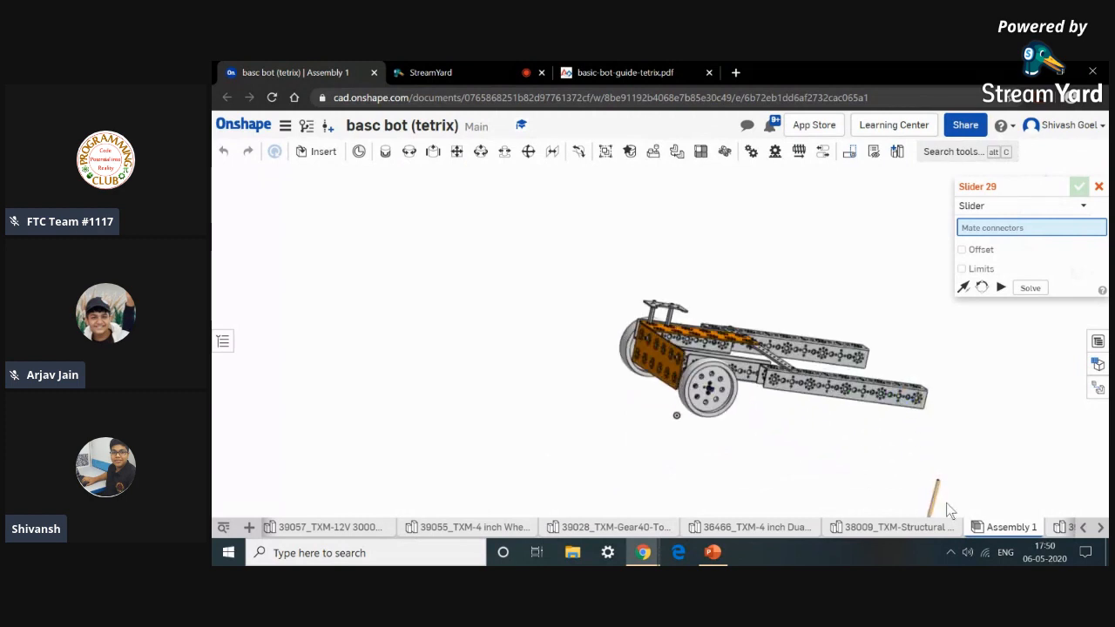
{"action": "left_click", "coordinate": [845, 468]}
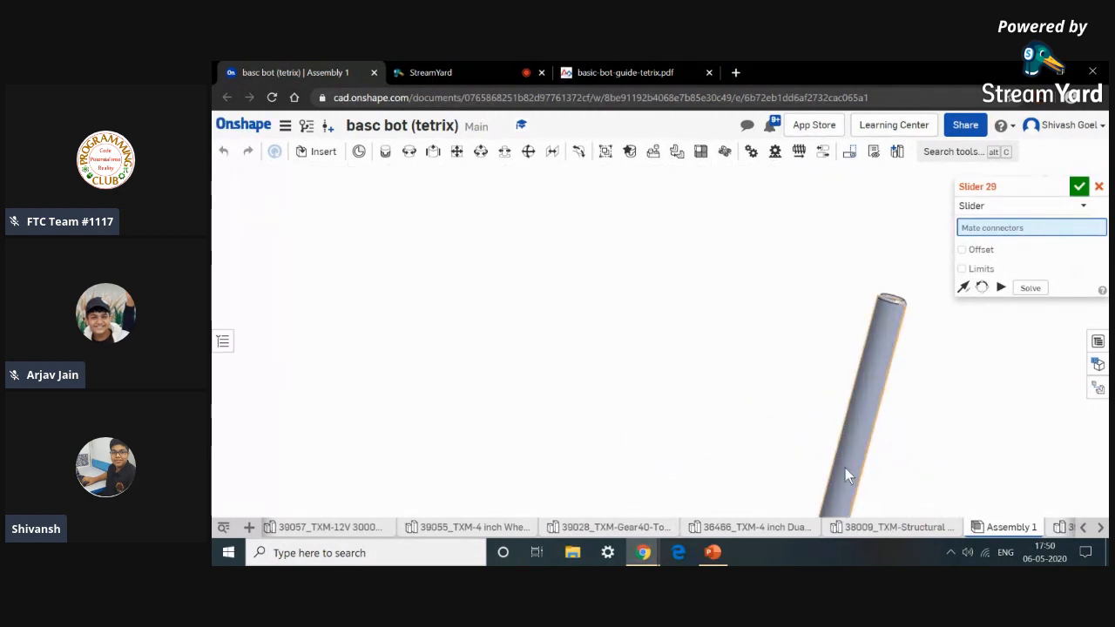
{"action": "scroll", "coordinate": [845, 468], "scroll_direction": "down", "scroll_amount": 5}
{"action": "scroll", "coordinate": [807, 318], "scroll_direction": "up", "scroll_amount": 10}
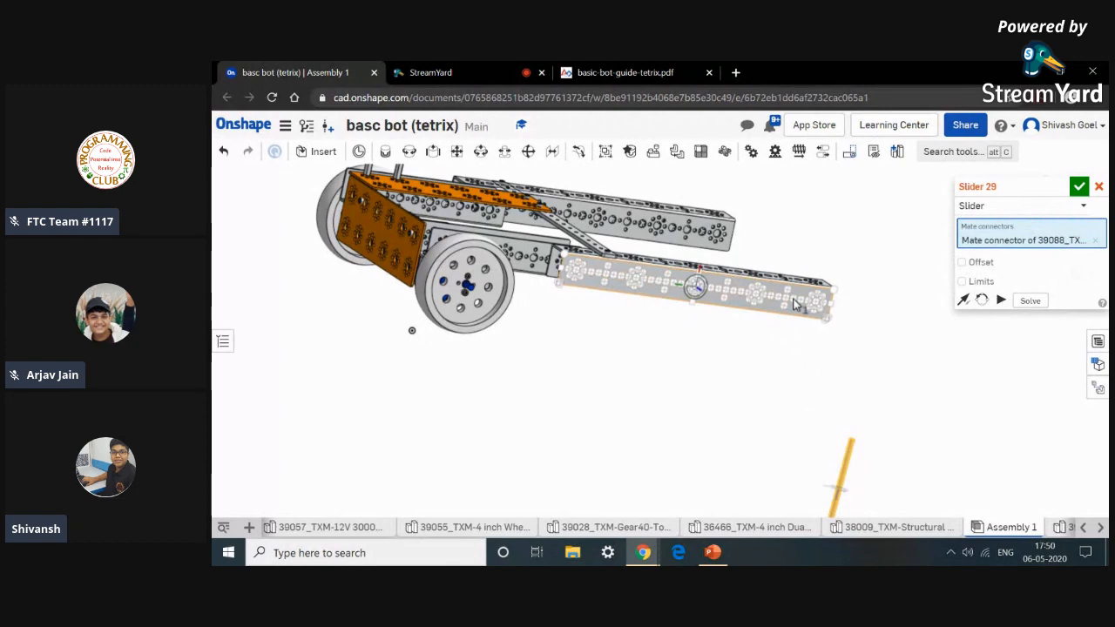
{"action": "left_click", "coordinate": [882, 307]}
{"action": "scroll", "coordinate": [882, 307], "scroll_direction": "down", "scroll_amount": 8}
{"action": "right_click_drag", "start_coordinate": [857, 380], "coordinate": [874, 402]}
{"action": "middle_click_drag", "start_coordinate": [868, 398], "coordinate": [853, 543]}
{"action": "right_click_drag", "start_coordinate": [831, 477], "coordinate": [840, 502]}
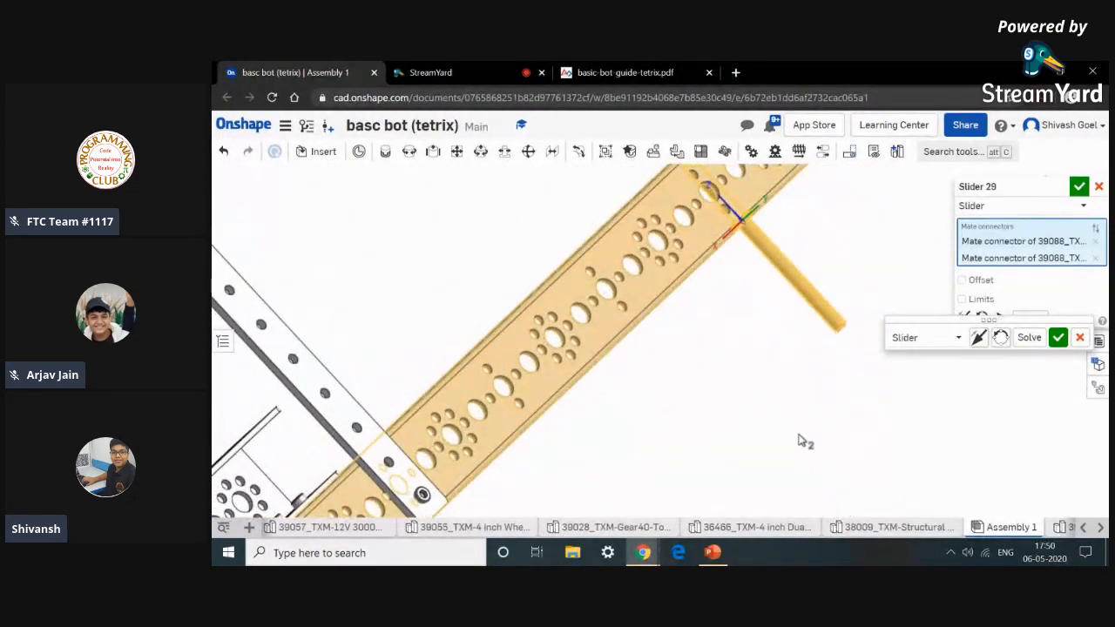
{"action": "scroll", "coordinate": [799, 442], "scroll_direction": "down", "scroll_amount": 5}
{"action": "scroll", "coordinate": [784, 429], "scroll_direction": "up", "scroll_amount": 4}
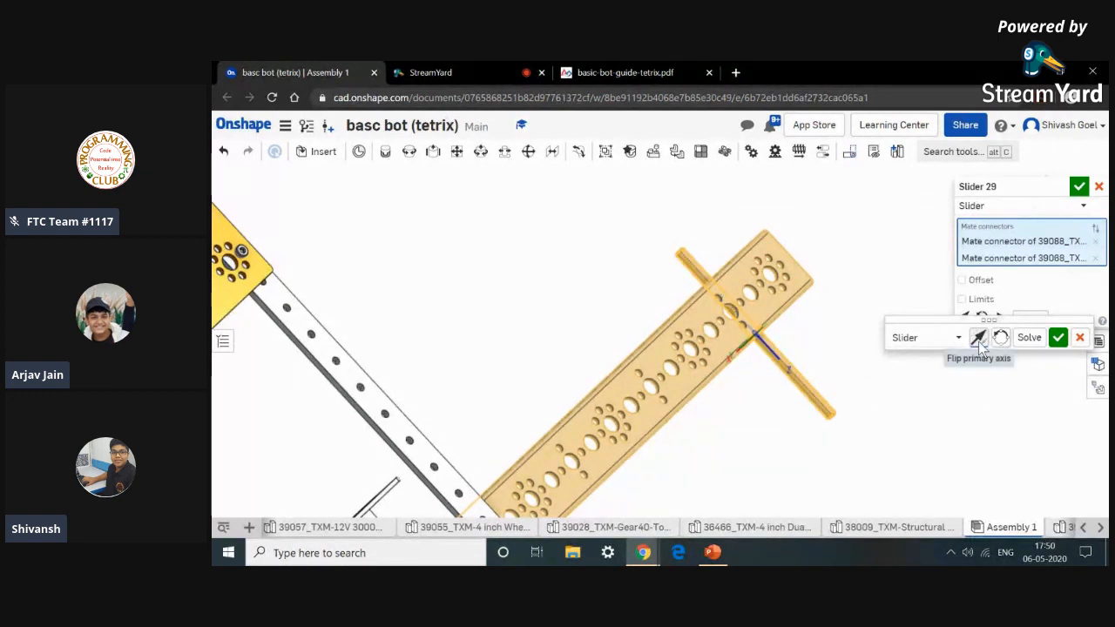
{"action": "left_click", "coordinate": [1064, 338]}
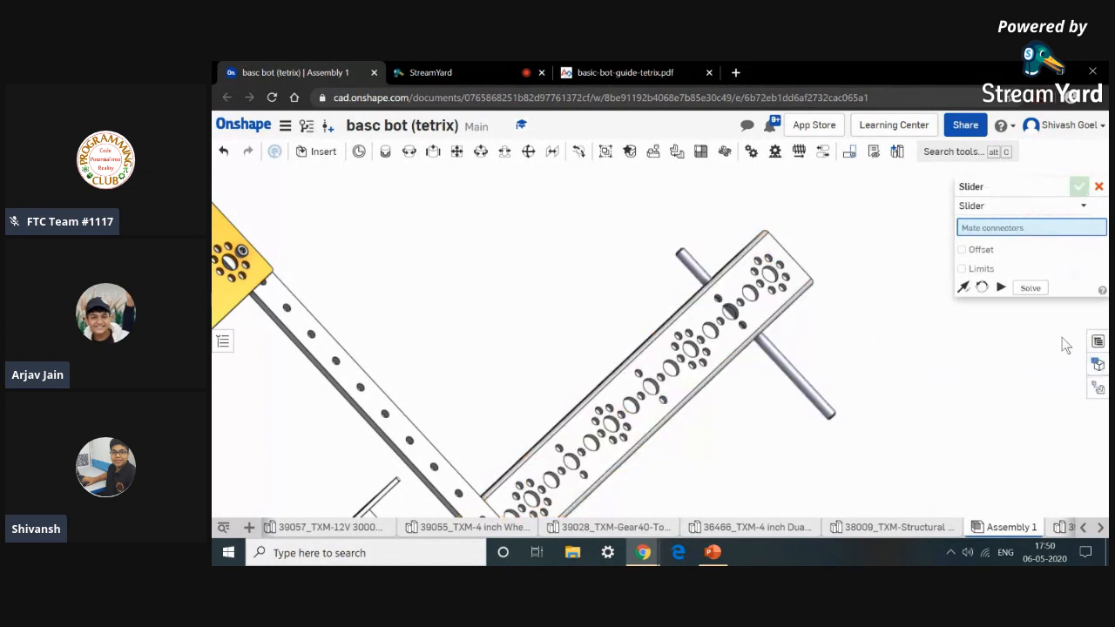
Check the guide's Step 3 figure, then insert the Motor Shaft Hub, Bronze Bushing and Axle Set Collar parts from the current document.
{"action": "middle_click_drag", "start_coordinate": [797, 384], "coordinate": [884, 444]}
{"action": "left_click", "coordinate": [626, 72]}
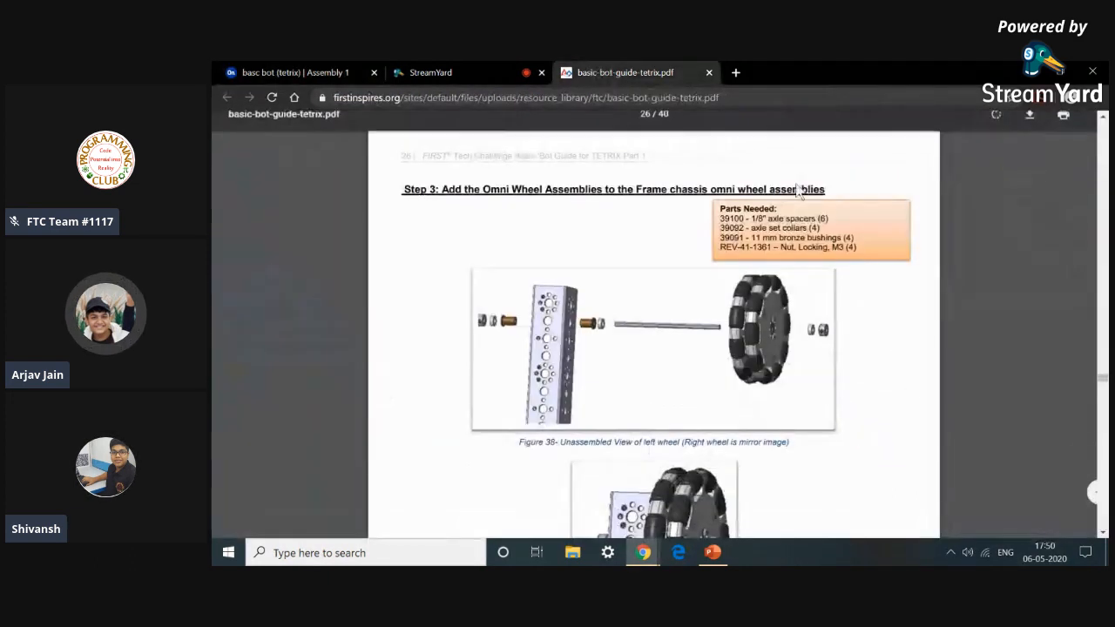
{"action": "left_click", "coordinate": [340, 70]}
{"action": "scroll", "coordinate": [392, 270], "scroll_direction": "down", "scroll_amount": 3}
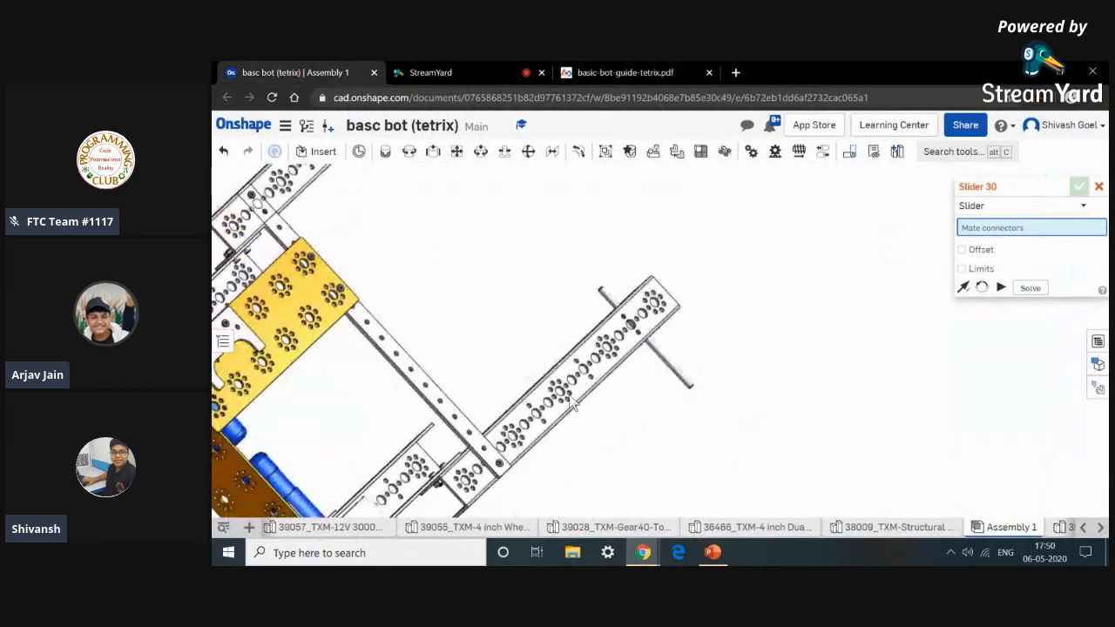
{"action": "left_click", "coordinate": [324, 151]}
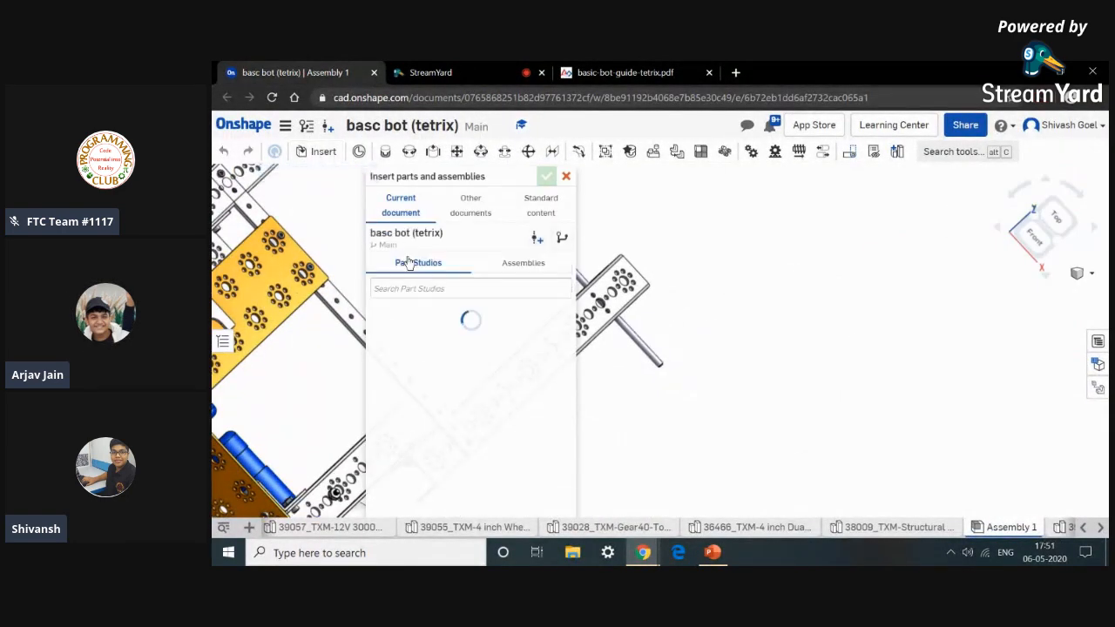
{"action": "scroll", "coordinate": [452, 383], "scroll_direction": "down", "scroll_amount": 2}
{"action": "scroll", "coordinate": [471, 383], "scroll_direction": "down", "scroll_amount": 5}
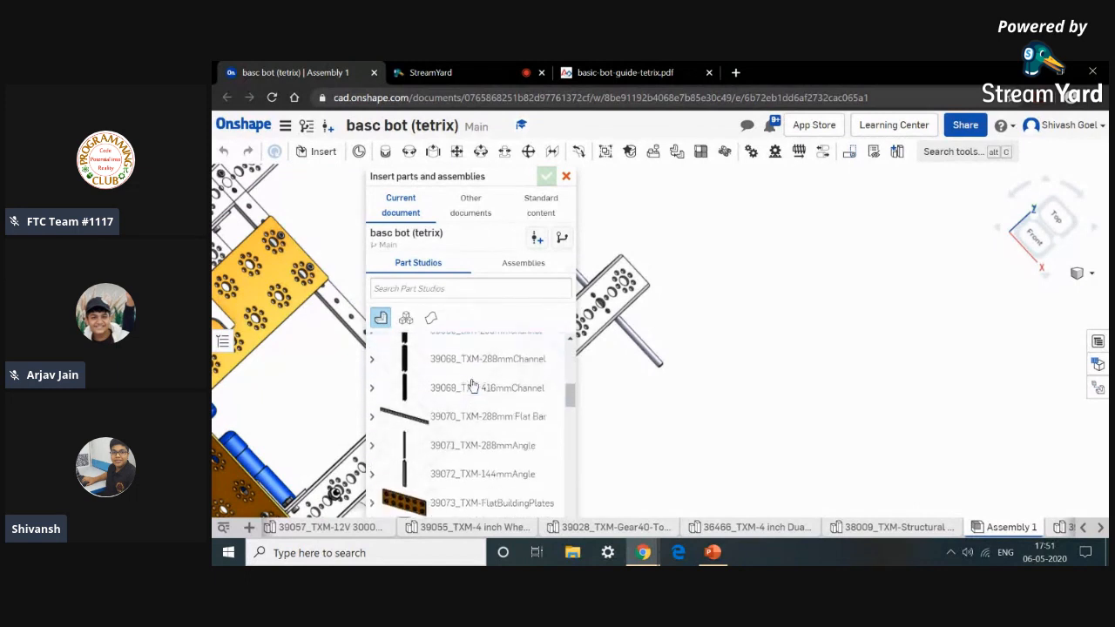
{"action": "scroll", "coordinate": [471, 384], "scroll_direction": "up", "scroll_amount": 2}
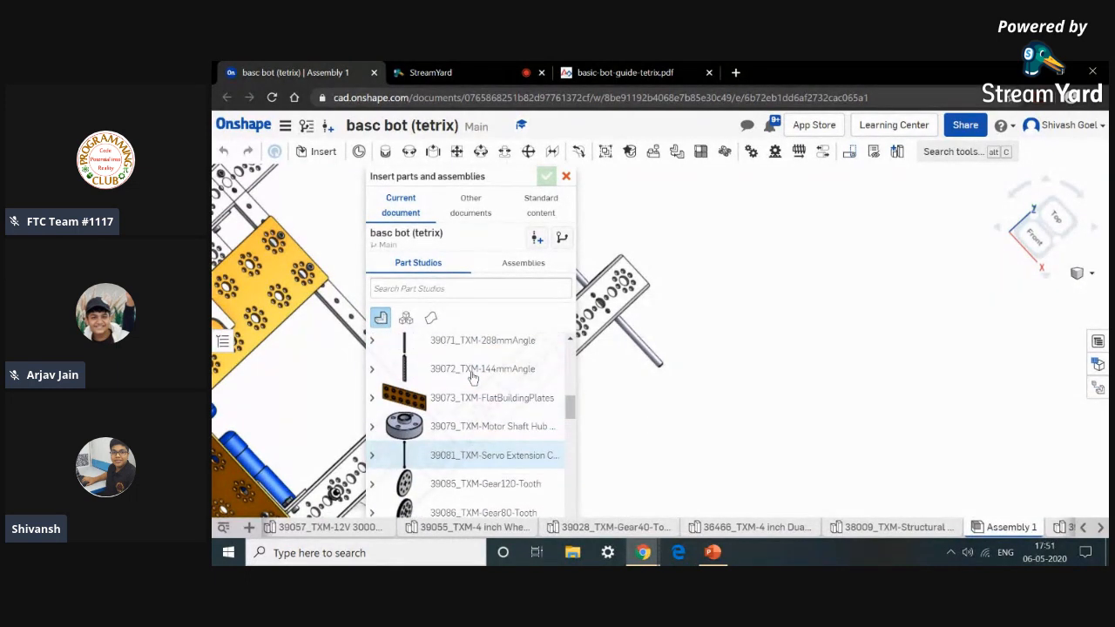
{"action": "left_click", "coordinate": [467, 430]}
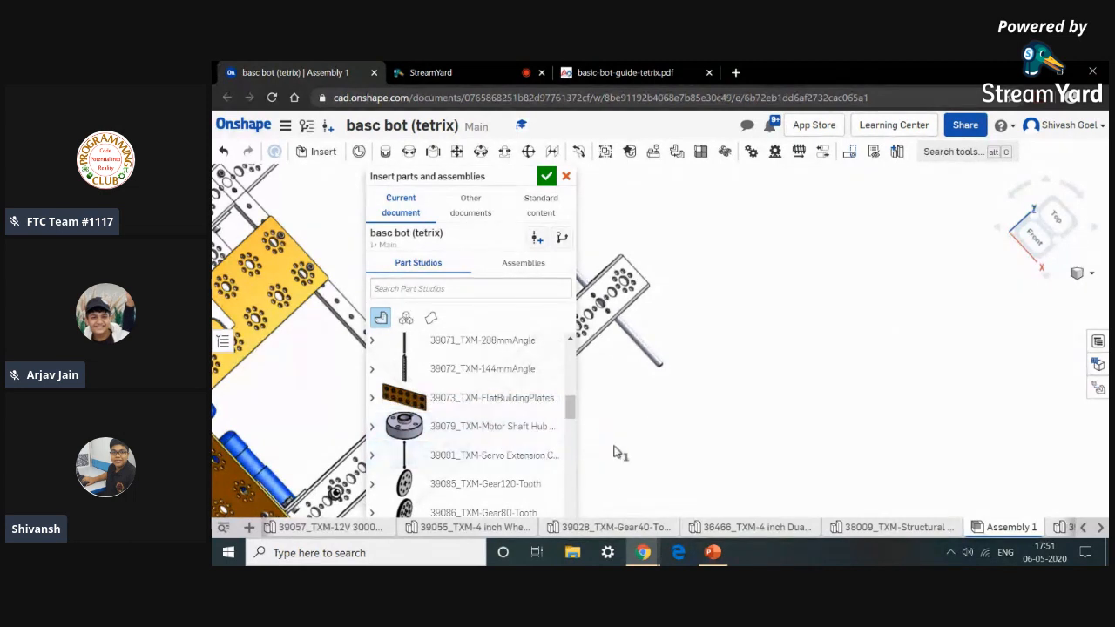
{"action": "right_click", "coordinate": [662, 446]}
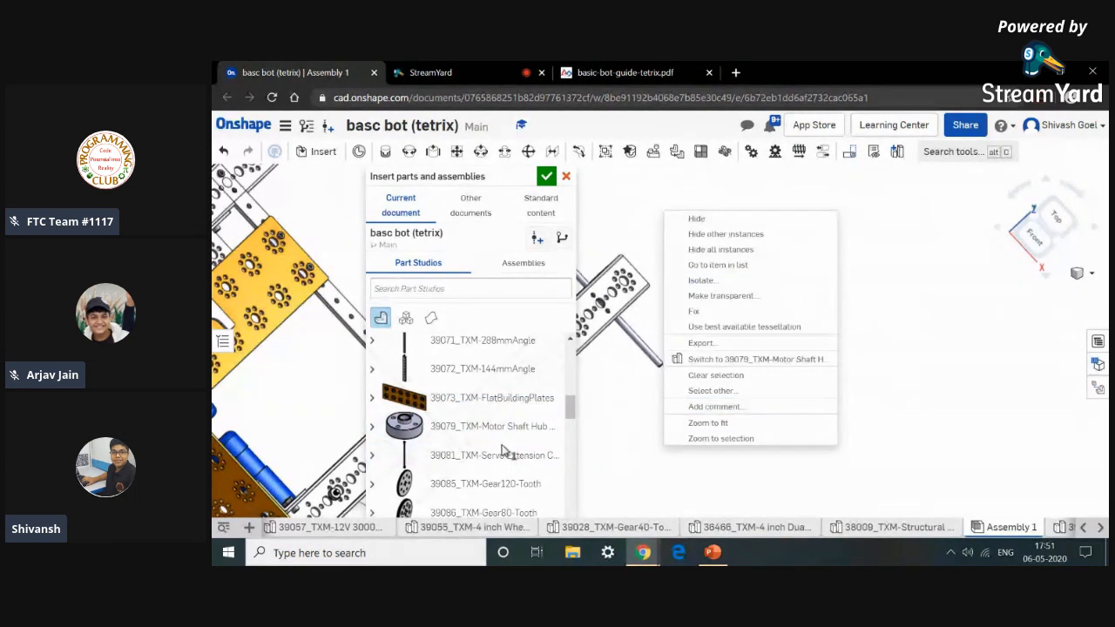
{"action": "left_click", "coordinate": [592, 449]}
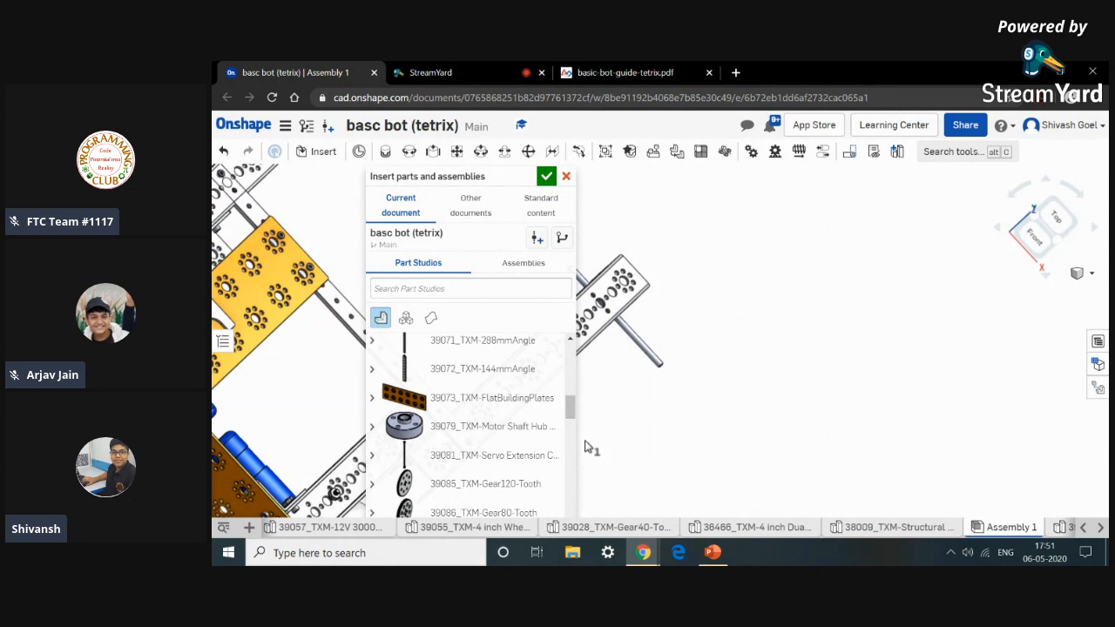
{"action": "scroll", "coordinate": [490, 450], "scroll_direction": "down", "scroll_amount": 5}
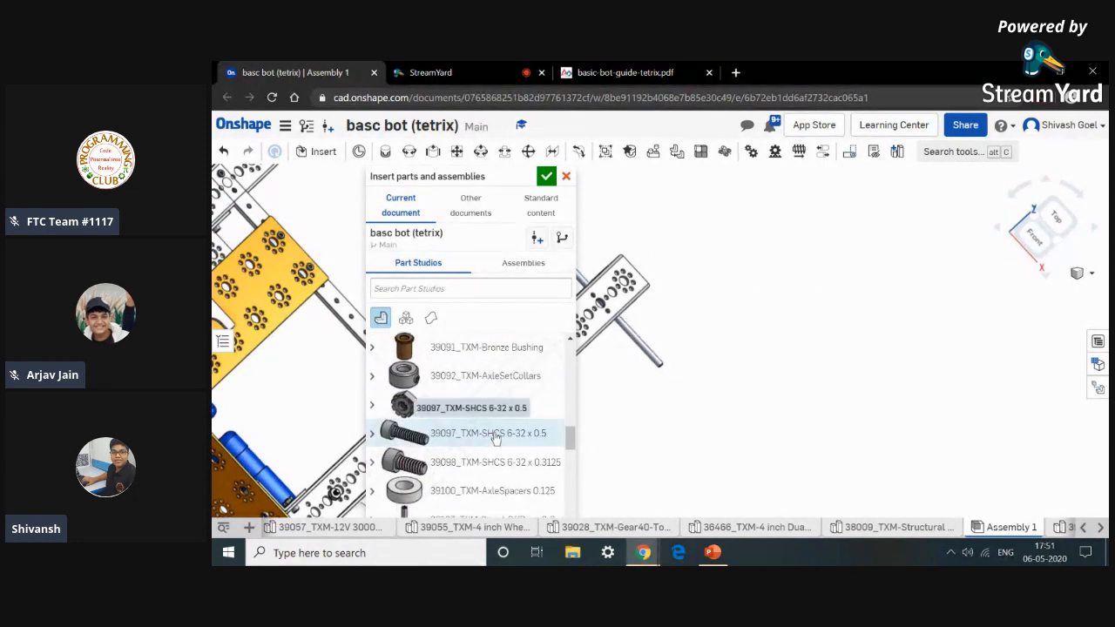
{"action": "scroll", "coordinate": [491, 449], "scroll_direction": "up", "scroll_amount": 2}
{"action": "left_click", "coordinate": [495, 461]}
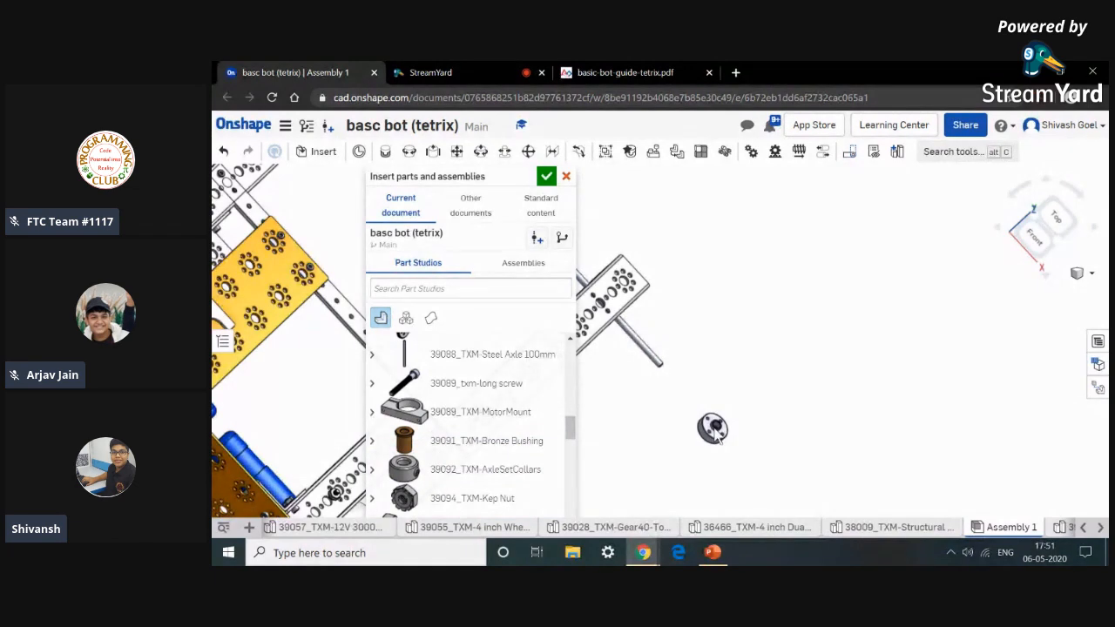
{"action": "left_click", "coordinate": [662, 435]}
{"action": "left_click", "coordinate": [636, 468]}
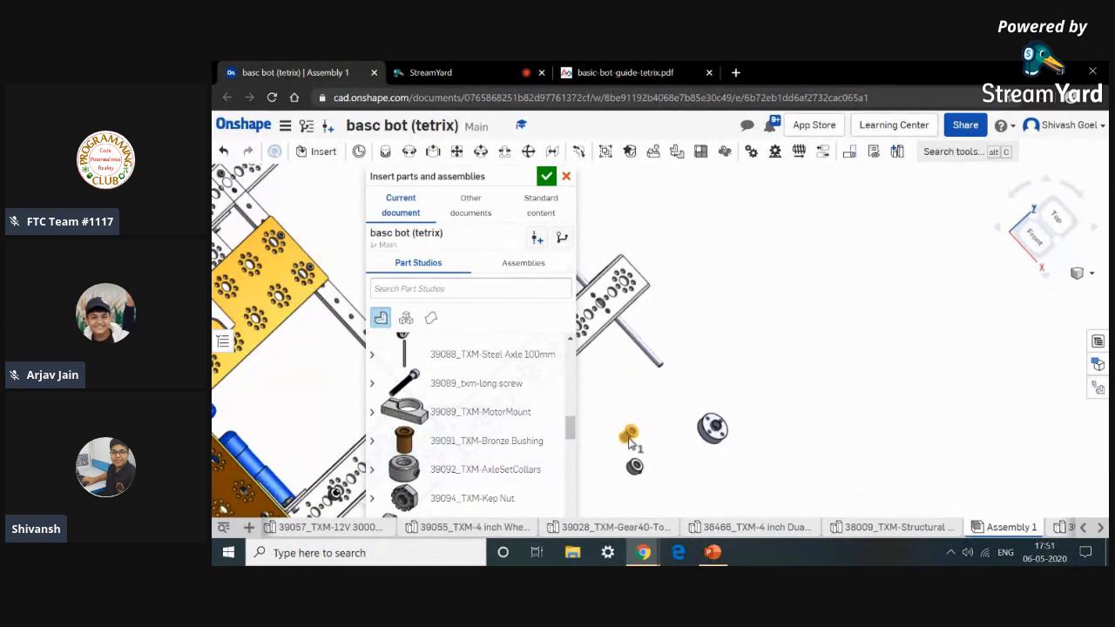
Compare against the guide's Step 3 parts list, add an 39100_TXM-AxleSpacers 0.125 part, and close the insert dialog.
{"action": "left_click", "coordinate": [644, 72]}
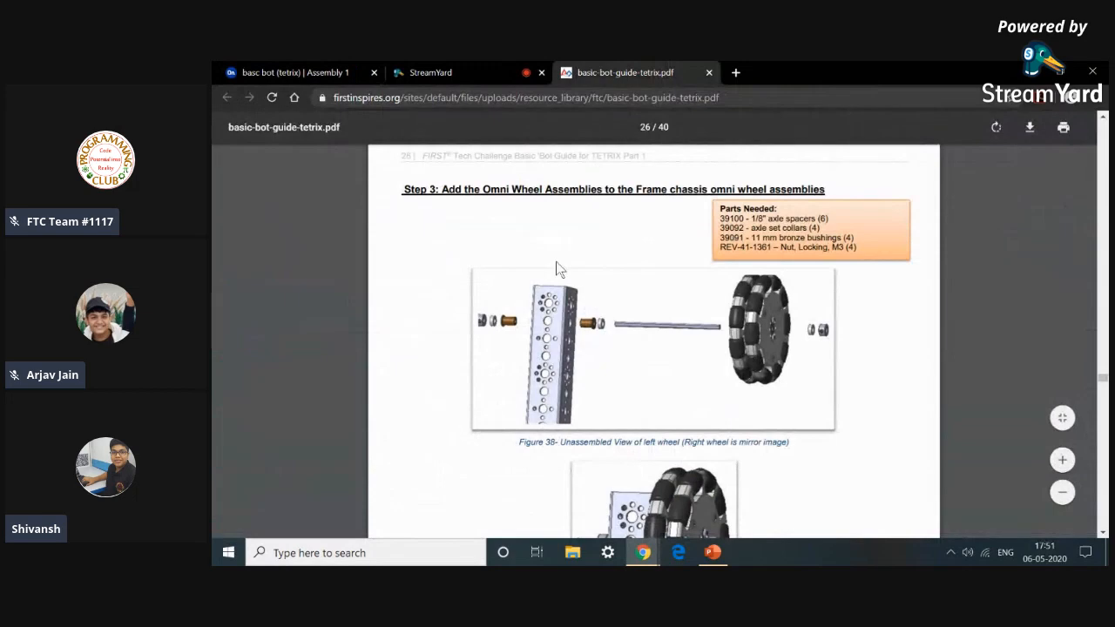
{"action": "left_click", "coordinate": [245, 71]}
{"action": "scroll", "coordinate": [495, 453], "scroll_direction": "down", "scroll_amount": 5}
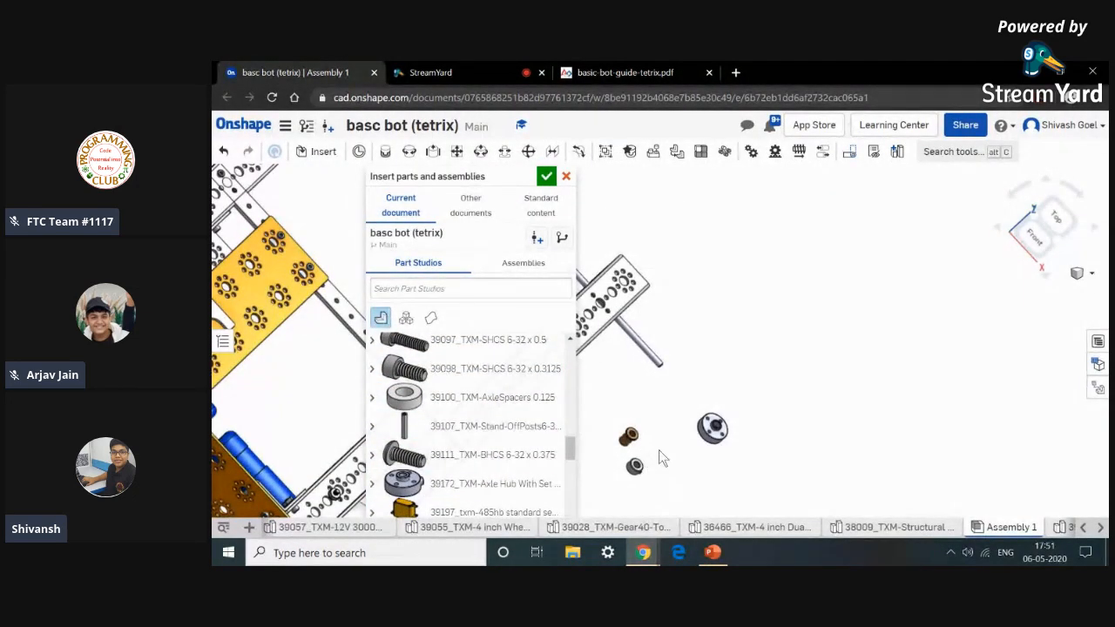
{"action": "left_click", "coordinate": [549, 178]}
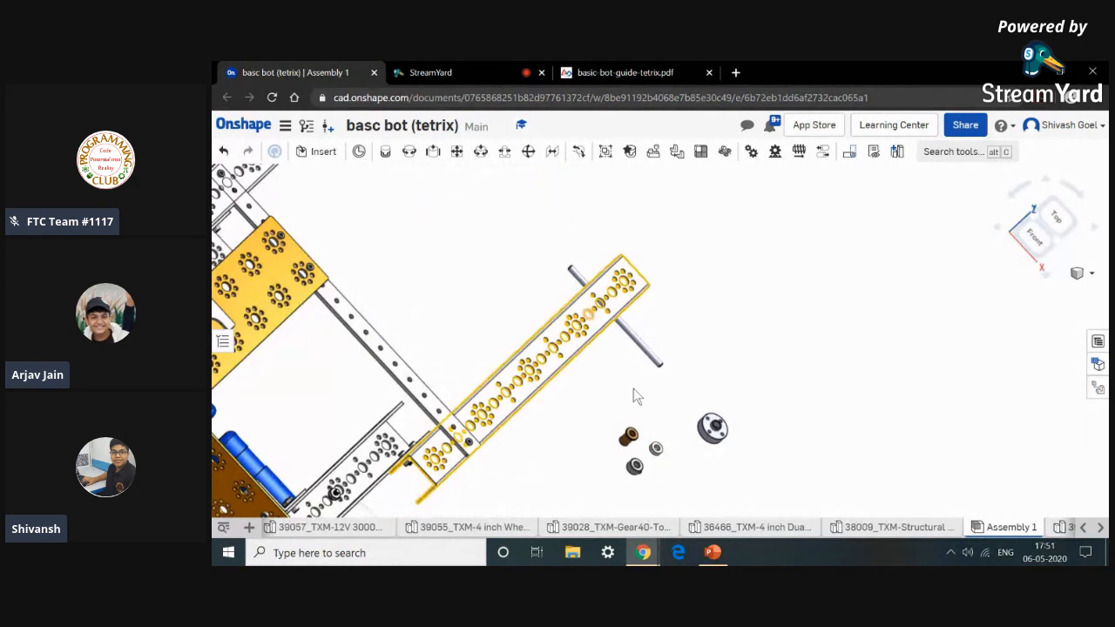
Hide the inserted motor shaft hub and switch to the guide's tab.
{"action": "left_click", "coordinate": [749, 459]}
{"action": "right_click", "coordinate": [790, 442]}
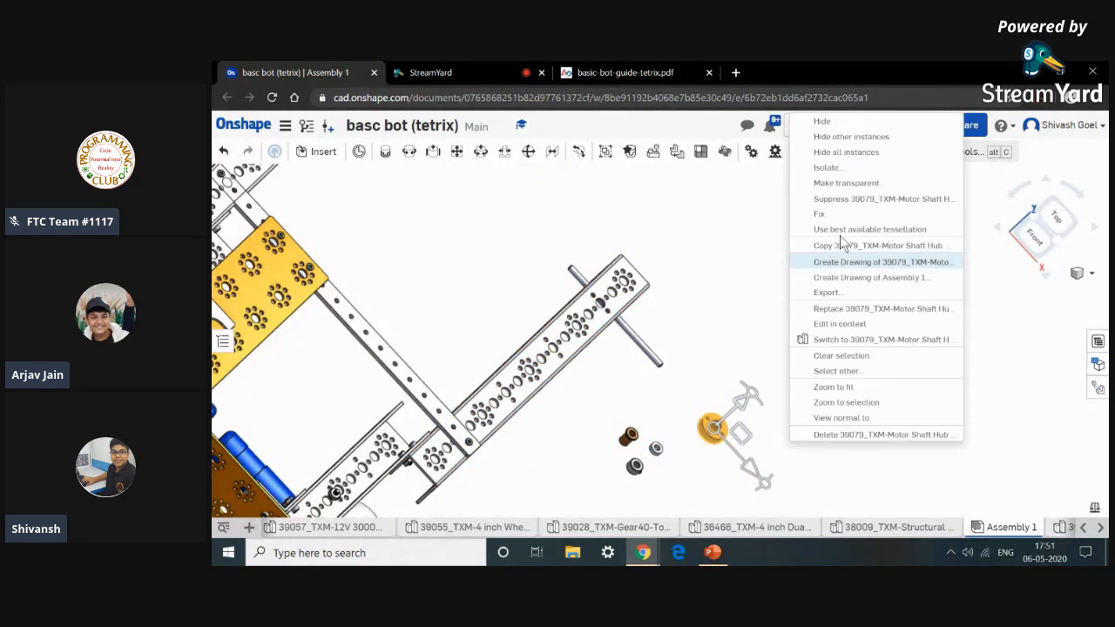
{"action": "left_click", "coordinate": [859, 127]}
{"action": "left_click", "coordinate": [659, 72]}
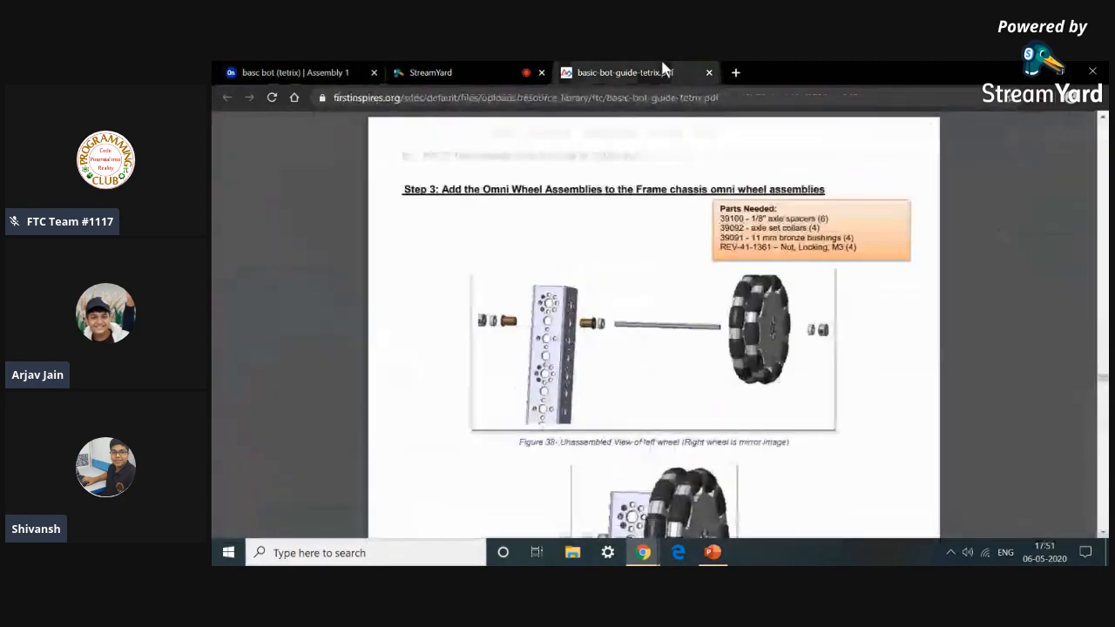
Return to the assembly and fasten the bronze bushing to the axle hole at the end of the lower frame channel.
{"action": "left_click", "coordinate": [291, 71]}
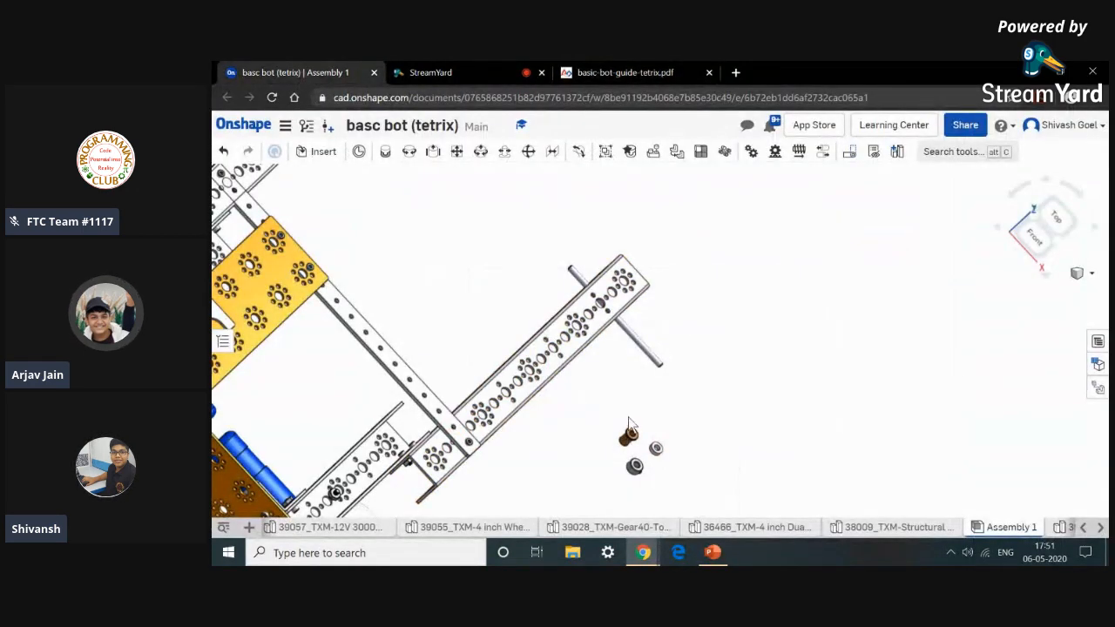
{"action": "left_click", "coordinate": [432, 153]}
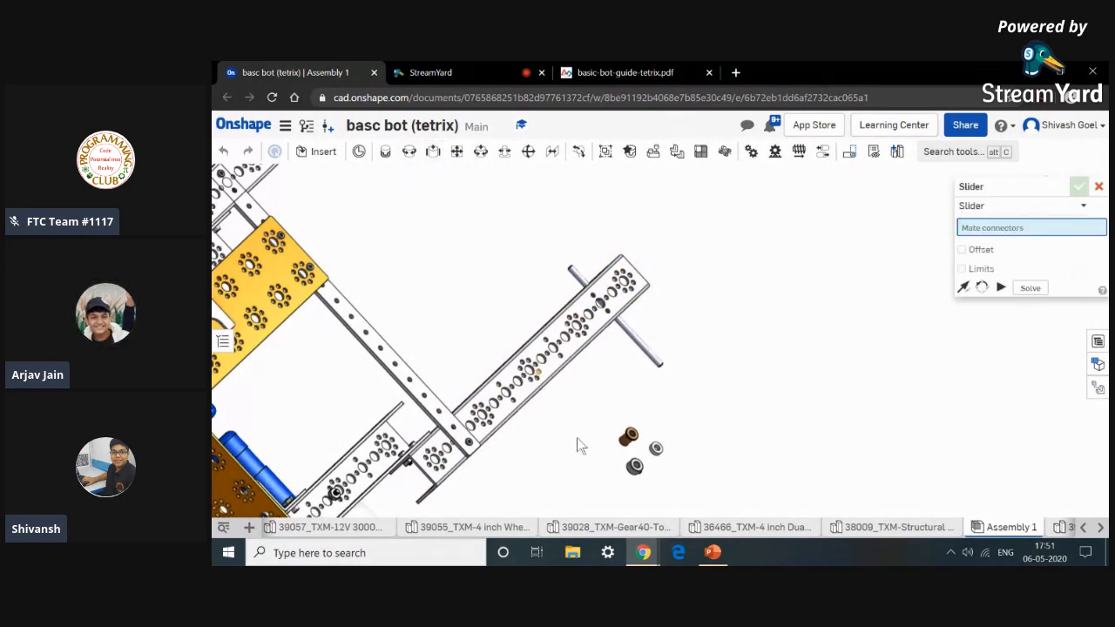
{"action": "left_click", "coordinate": [385, 152]}
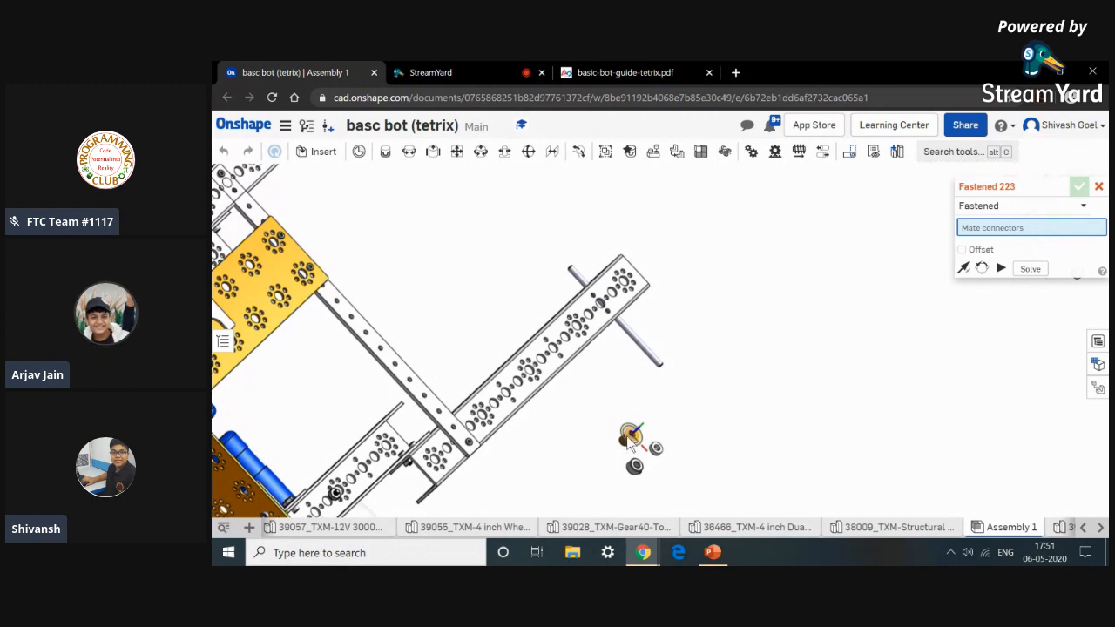
{"action": "scroll", "coordinate": [631, 440], "scroll_direction": "up", "scroll_amount": 10}
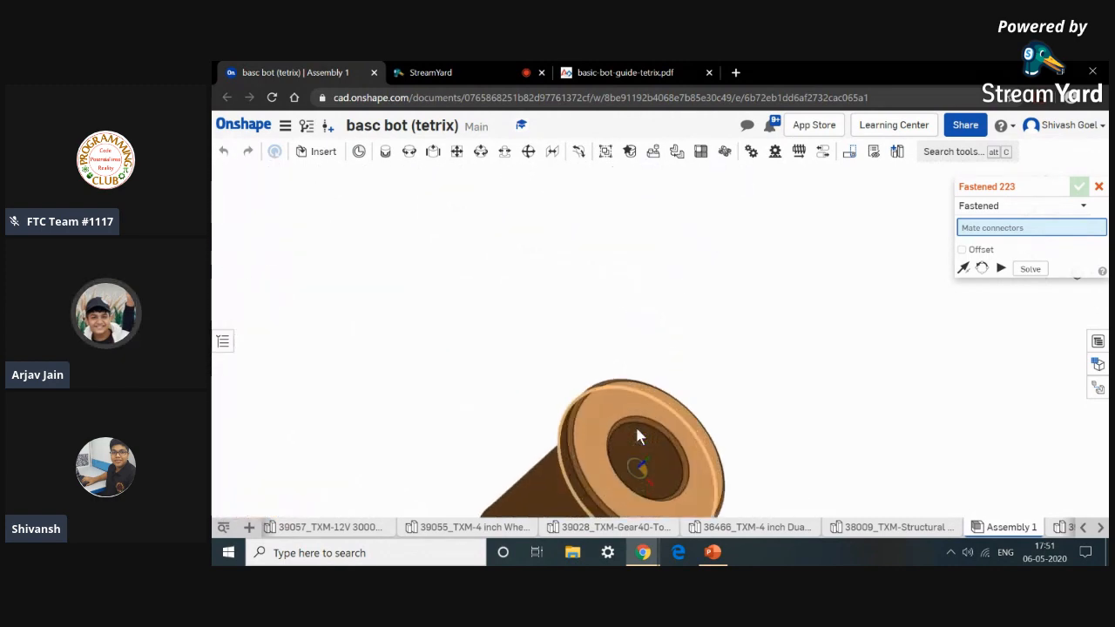
{"action": "scroll", "coordinate": [635, 436], "scroll_direction": "up", "scroll_amount": 2}
{"action": "left_click", "coordinate": [630, 452]}
{"action": "scroll", "coordinate": [629, 451], "scroll_direction": "down", "scroll_amount": 10}
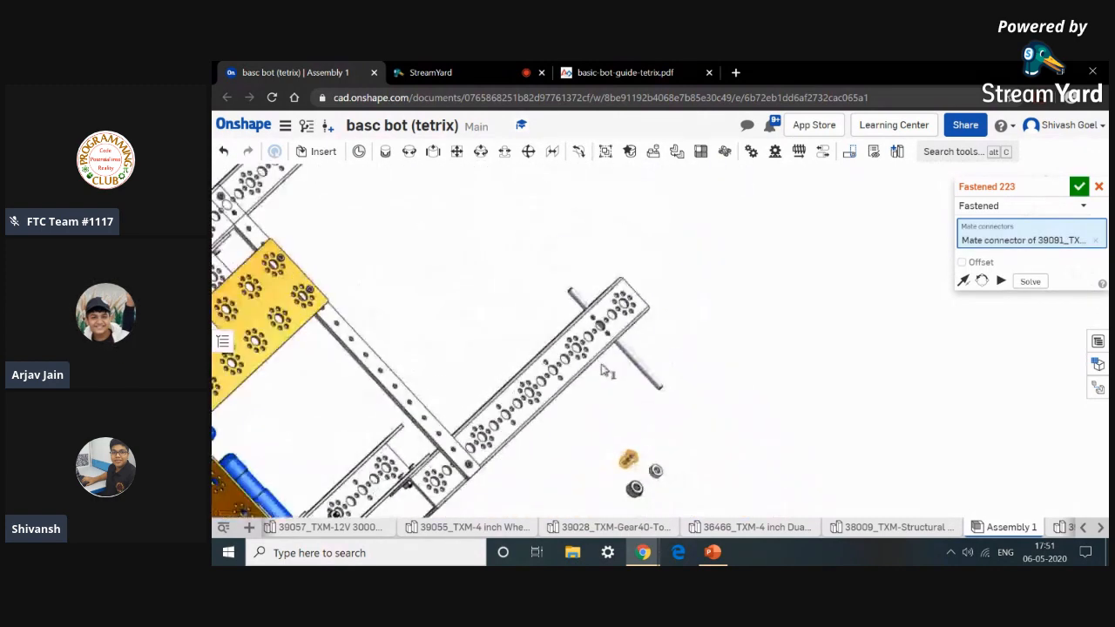
{"action": "right_click_drag", "start_coordinate": [557, 295], "coordinate": [549, 254]}
{"action": "scroll", "coordinate": [547, 253], "scroll_direction": "up", "scroll_amount": 10}
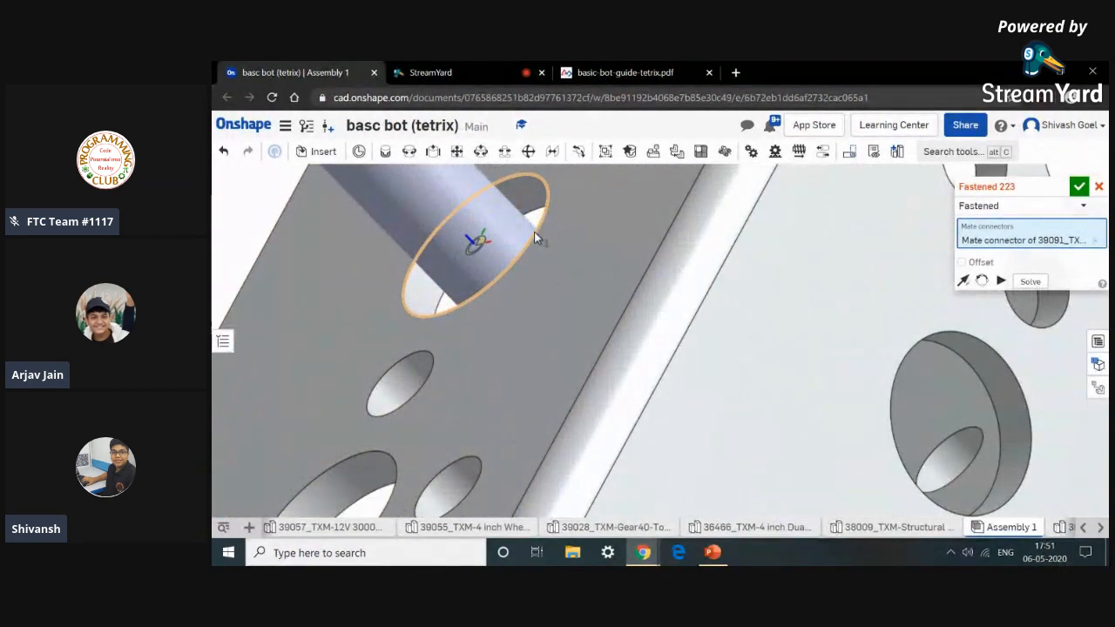
{"action": "left_click", "coordinate": [535, 234]}
{"action": "scroll", "coordinate": [535, 234], "scroll_direction": "down", "scroll_amount": 10}
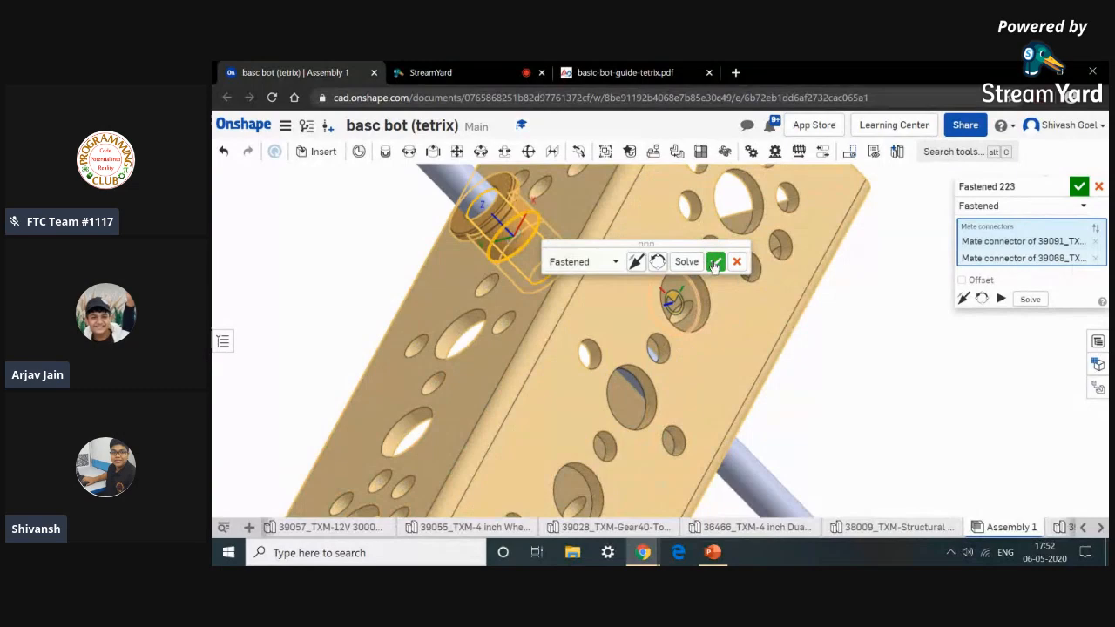
{"action": "left_click", "coordinate": [714, 262]}
{"action": "mouse_move", "coordinate": [511, 235]}
{"action": "middle_mouse_down"}
{"action": "mouse_move", "coordinate": [524, 242]}
{"action": "mouse_move", "coordinate": [506, 237]}
{"action": "mouse_move", "coordinate": [514, 247]}
{"action": "middle_mouse_up"}
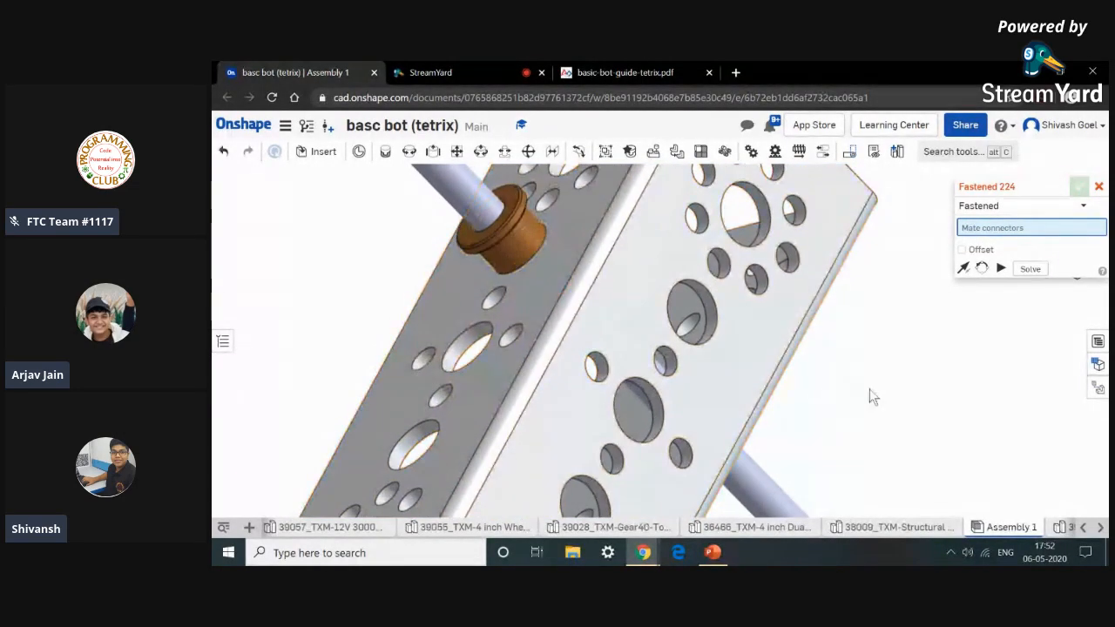
{"action": "scroll", "coordinate": [862, 396], "scroll_direction": "down", "scroll_amount": 3}
Check the guide's Step 3 figure, then fasten an axle spacer onto the bronze bushing's outer face.
{"action": "left_click", "coordinate": [612, 69]}
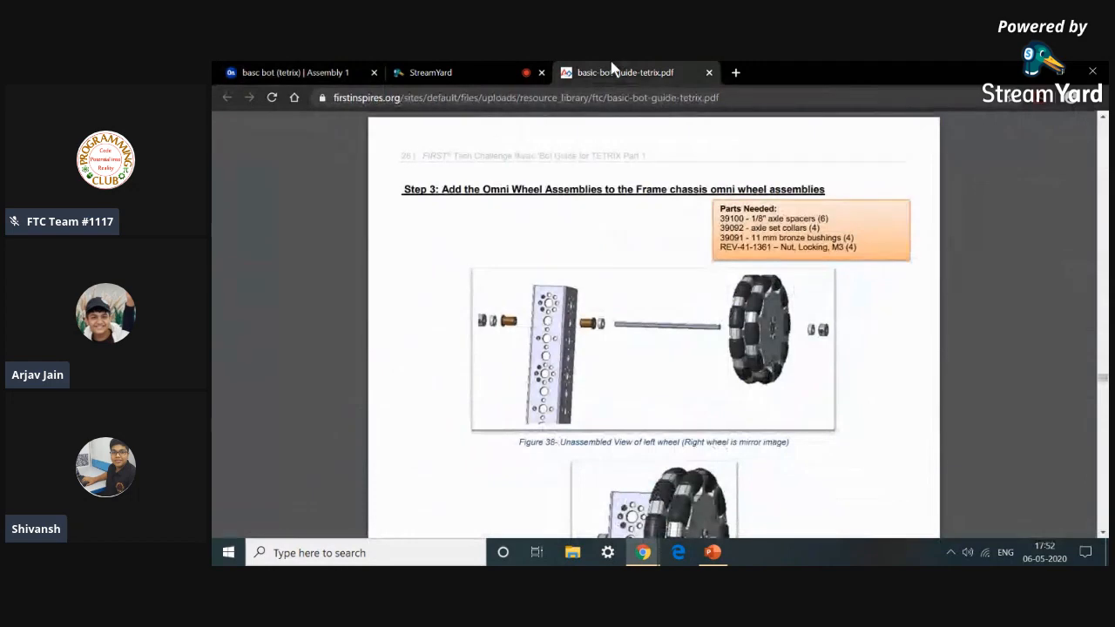
{"action": "left_click", "coordinate": [279, 70]}
{"action": "scroll", "coordinate": [909, 438], "scroll_direction": "up", "scroll_amount": 3}
{"action": "scroll", "coordinate": [676, 288], "scroll_direction": "down", "scroll_amount": 4}
{"action": "scroll", "coordinate": [687, 472], "scroll_direction": "up", "scroll_amount": 5}
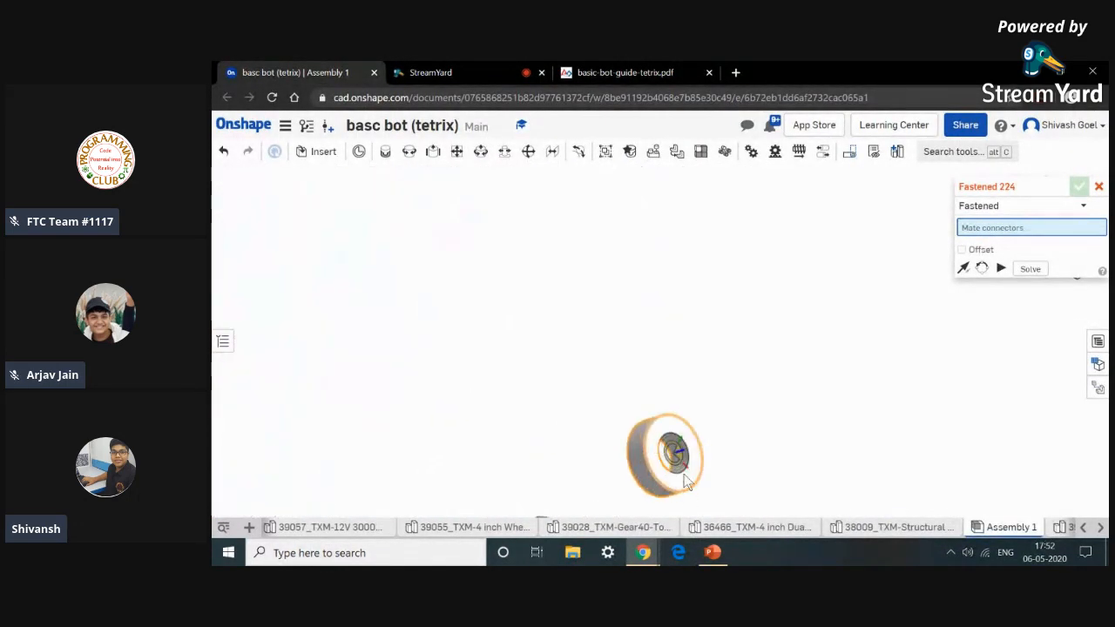
{"action": "scroll", "coordinate": [701, 473], "scroll_direction": "up", "scroll_amount": 2}
{"action": "left_click", "coordinate": [701, 473]}
{"action": "scroll", "coordinate": [702, 470], "scroll_direction": "down", "scroll_amount": 8}
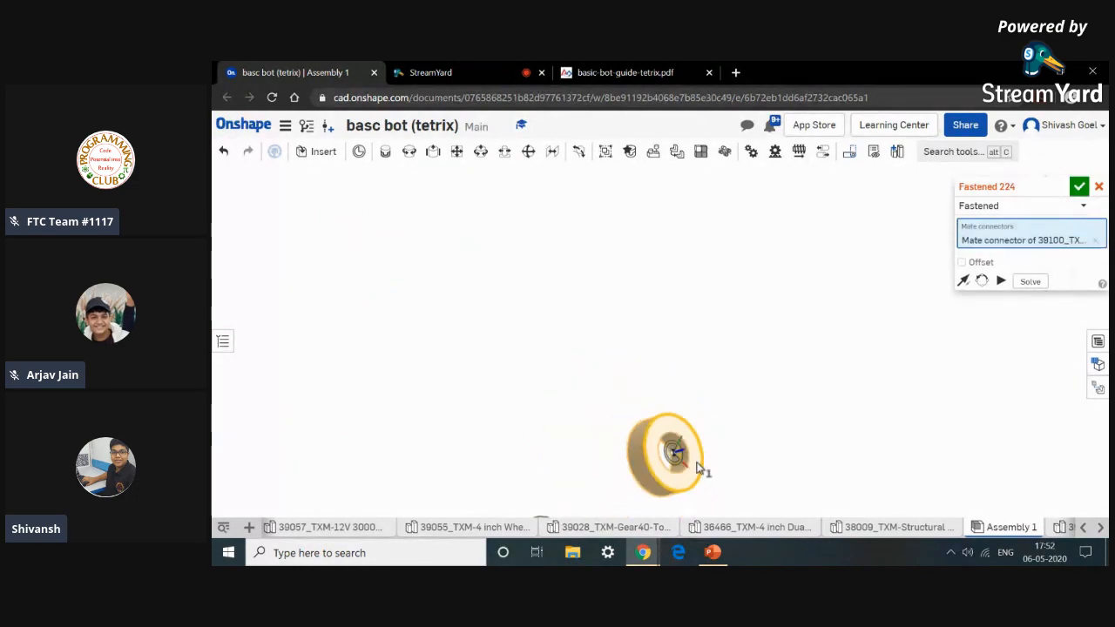
{"action": "scroll", "coordinate": [592, 251], "scroll_direction": "up", "scroll_amount": 10}
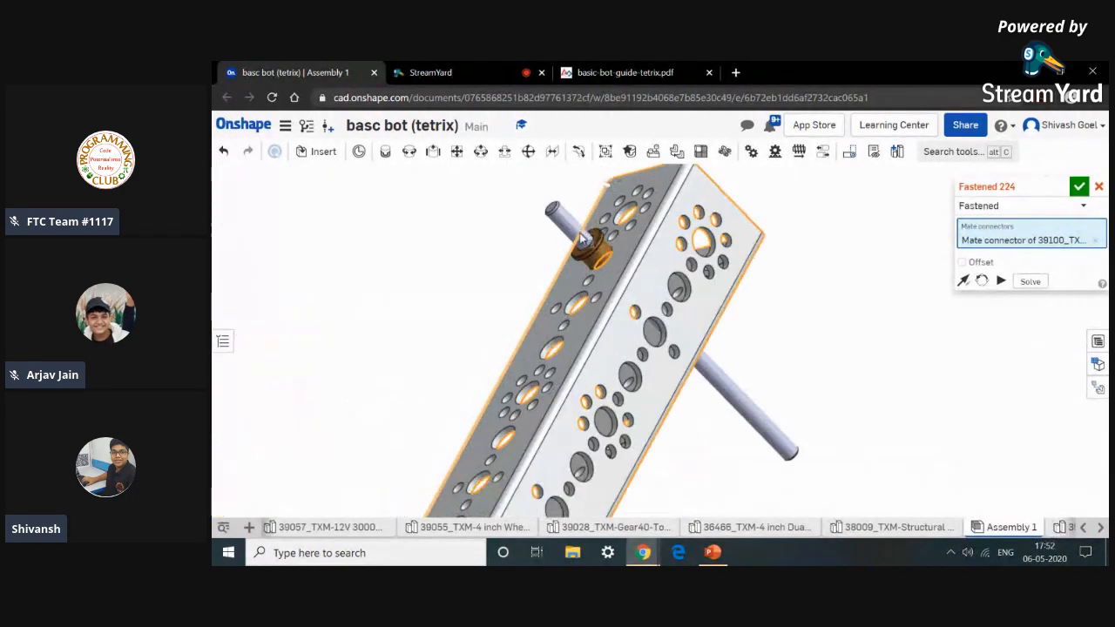
{"action": "scroll", "coordinate": [625, 283], "scroll_direction": "down", "scroll_amount": 6}
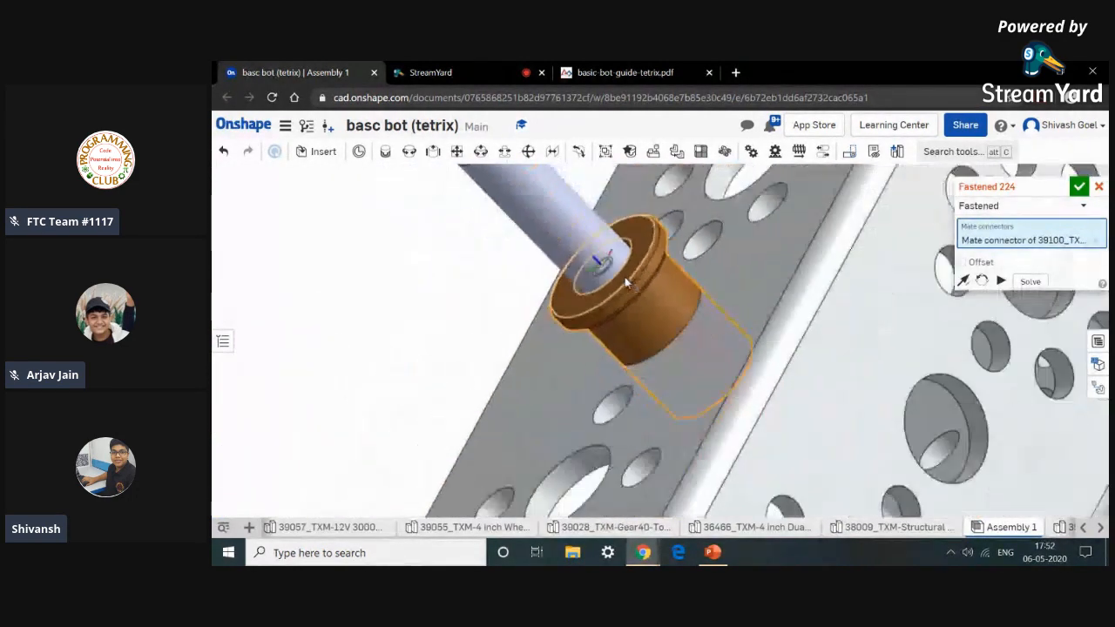
{"action": "left_click", "coordinate": [771, 347]}
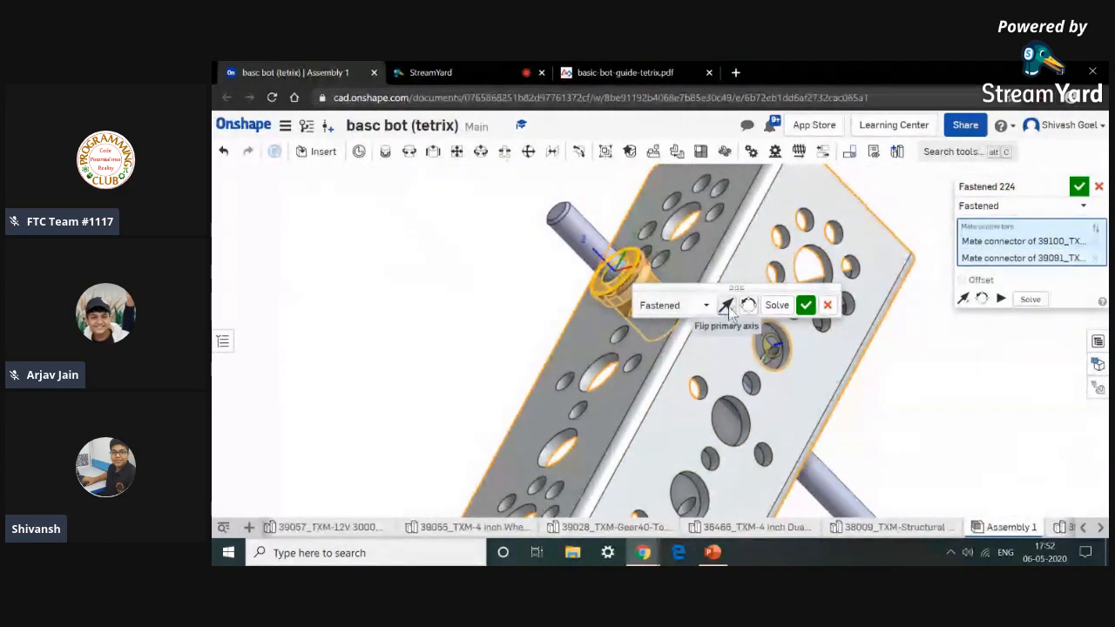
{"action": "left_click", "coordinate": [805, 305]}
{"action": "scroll", "coordinate": [808, 453], "scroll_direction": "down", "scroll_amount": 8}
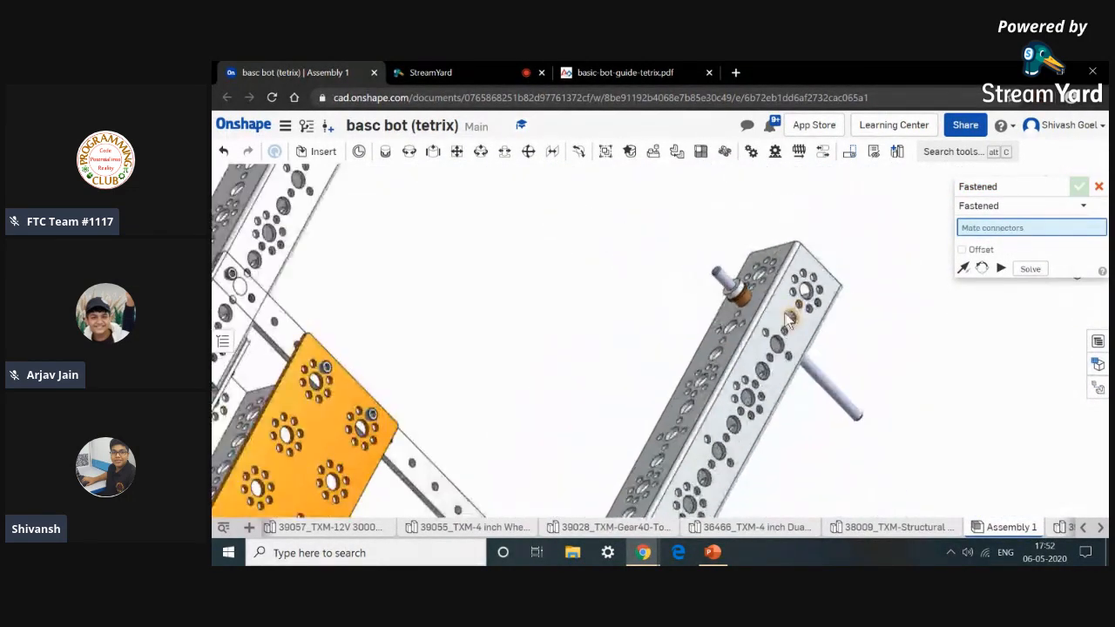
Fasten the axle set collar against the axle spacer on the steel axle.
{"action": "scroll", "coordinate": [810, 457], "scroll_direction": "up", "scroll_amount": 10}
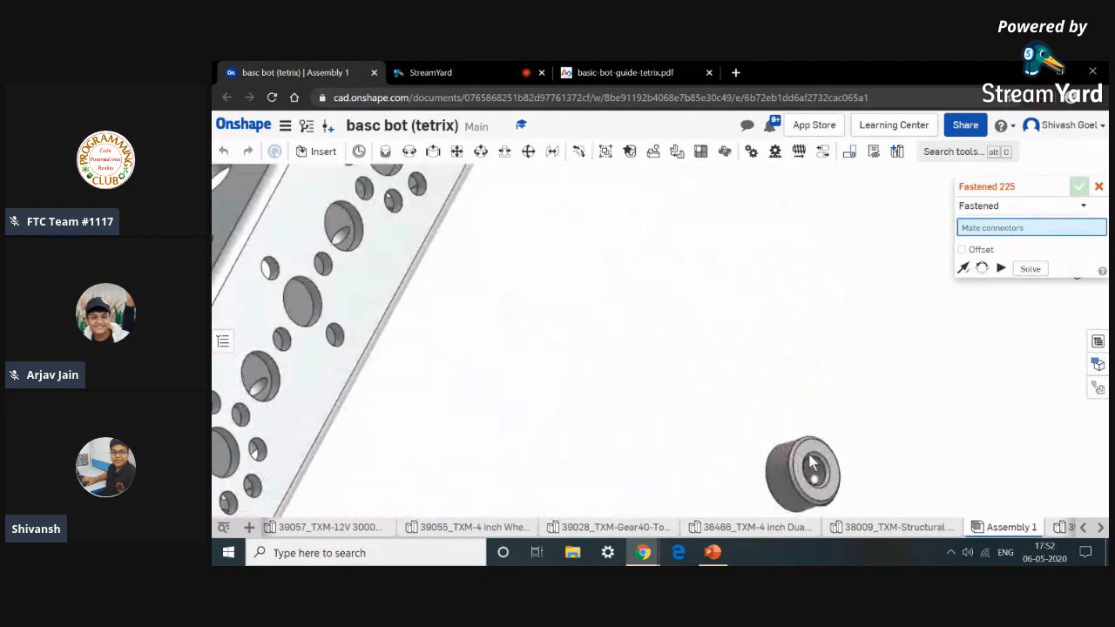
{"action": "left_click", "coordinate": [833, 467]}
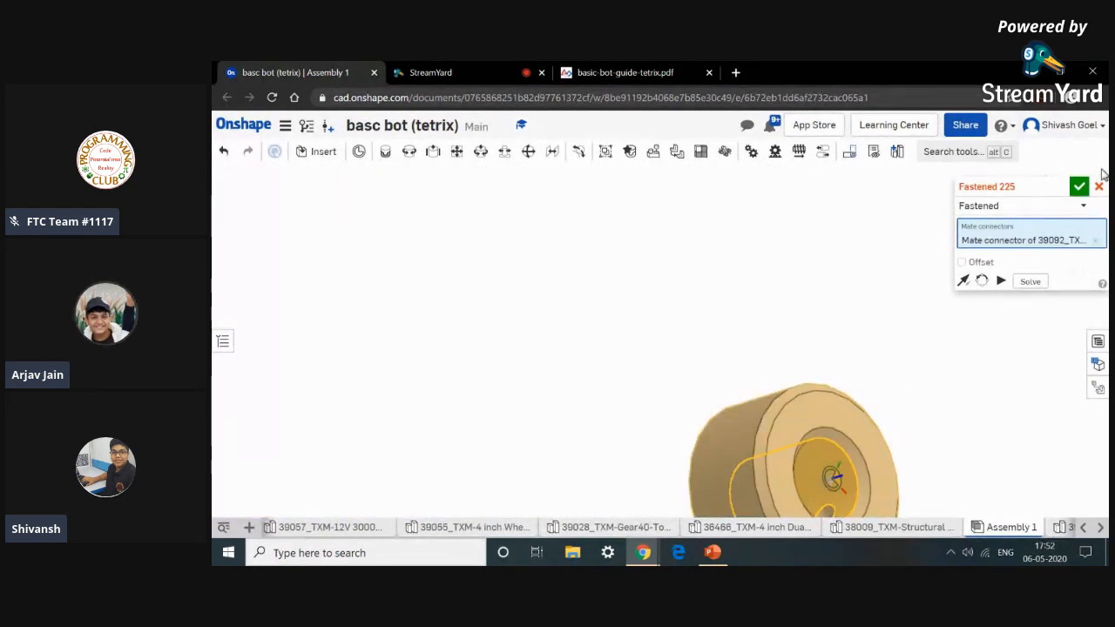
{"action": "left_click", "coordinate": [1098, 188]}
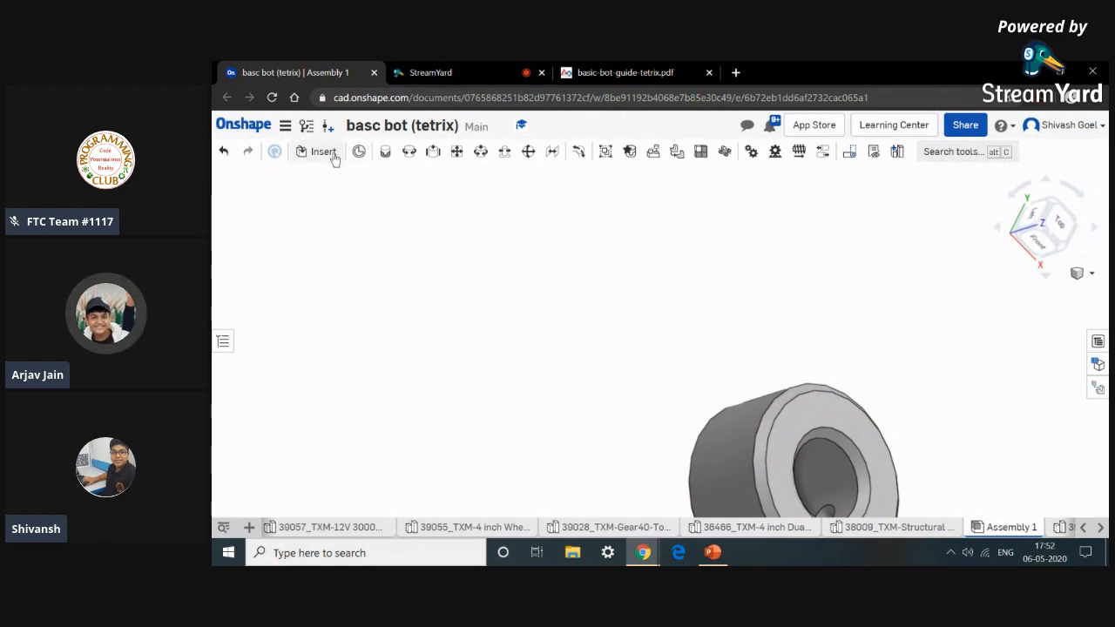
{"action": "left_click", "coordinate": [385, 152]}
{"action": "scroll", "coordinate": [816, 407], "scroll_direction": "up", "scroll_amount": 1}
{"action": "scroll", "coordinate": [816, 408], "scroll_direction": "down", "scroll_amount": 2}
{"action": "left_click", "coordinate": [817, 408]}
{"action": "scroll", "coordinate": [816, 407], "scroll_direction": "down", "scroll_amount": 7}
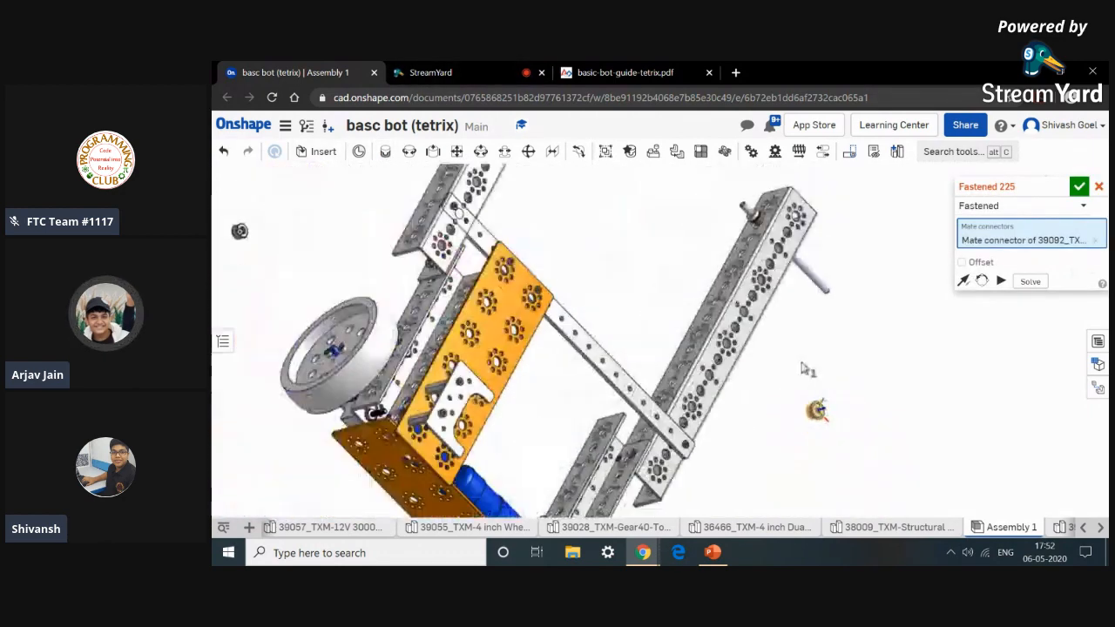
{"action": "scroll", "coordinate": [756, 225], "scroll_direction": "up", "scroll_amount": 4}
{"action": "scroll", "coordinate": [754, 226], "scroll_direction": "up", "scroll_amount": 4}
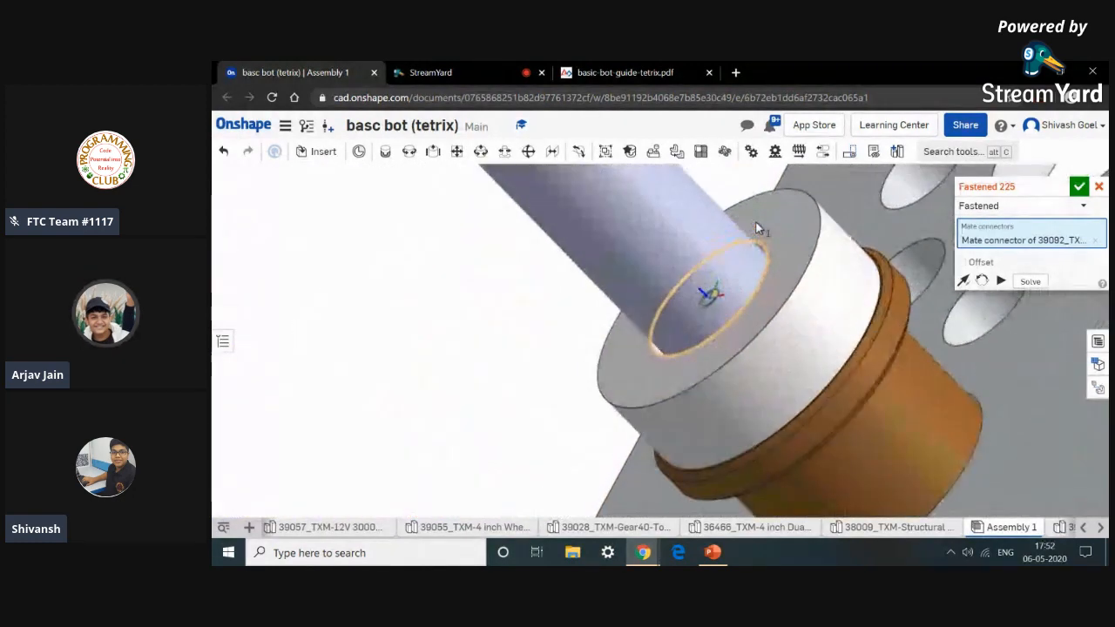
{"action": "scroll", "coordinate": [799, 245], "scroll_direction": "down", "scroll_amount": 3}
{"action": "left_click", "coordinate": [798, 246]}
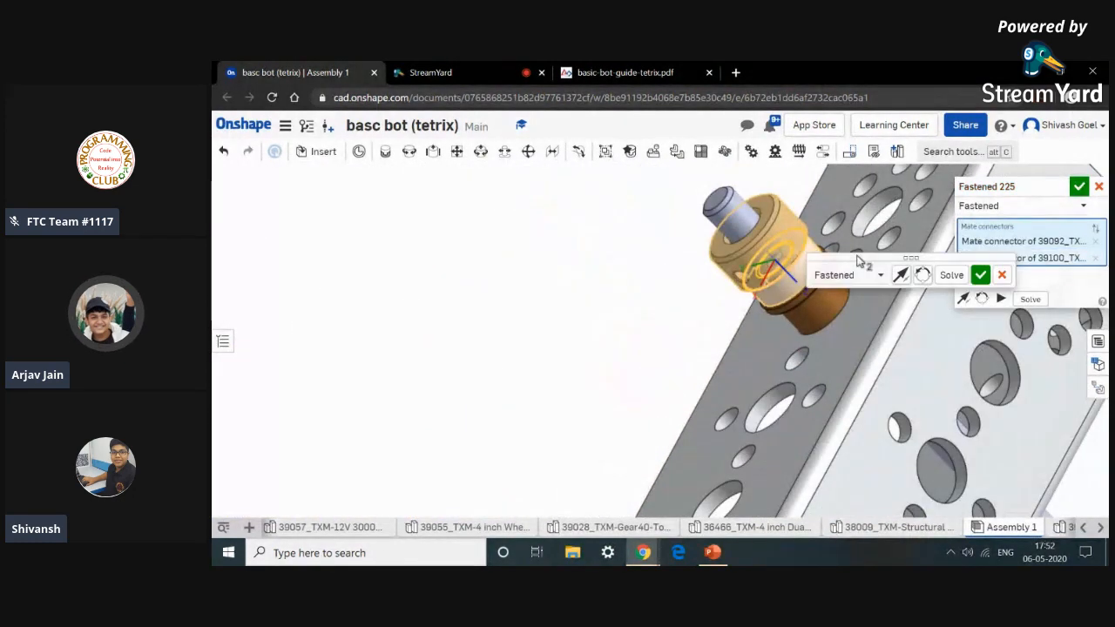
{"action": "left_click", "coordinate": [981, 277]}
{"action": "scroll", "coordinate": [880, 365], "scroll_direction": "down", "scroll_amount": 5}
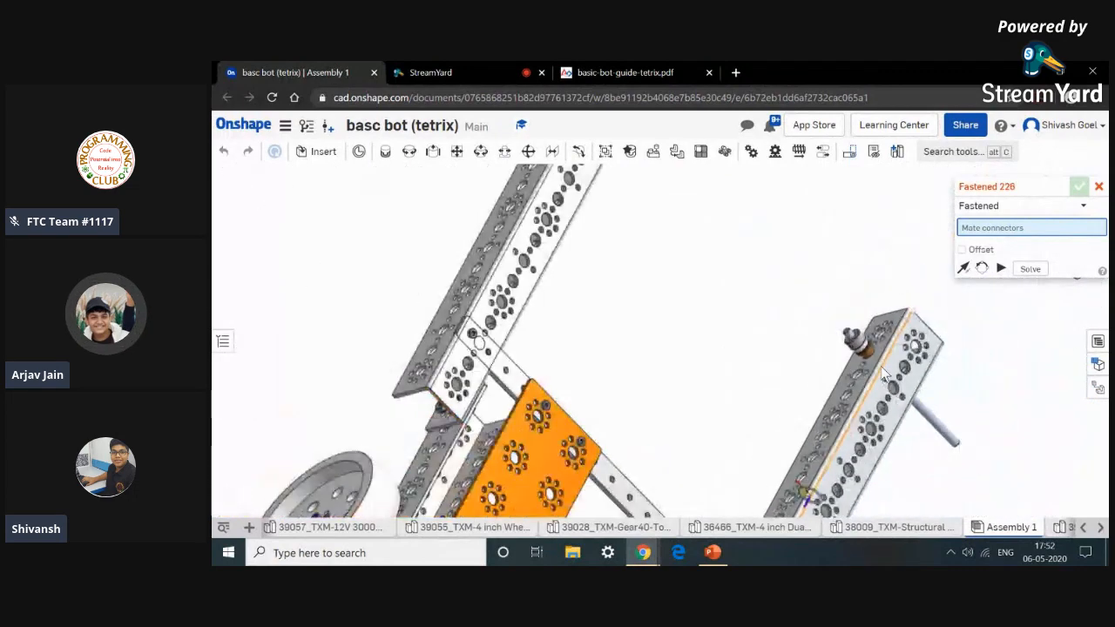
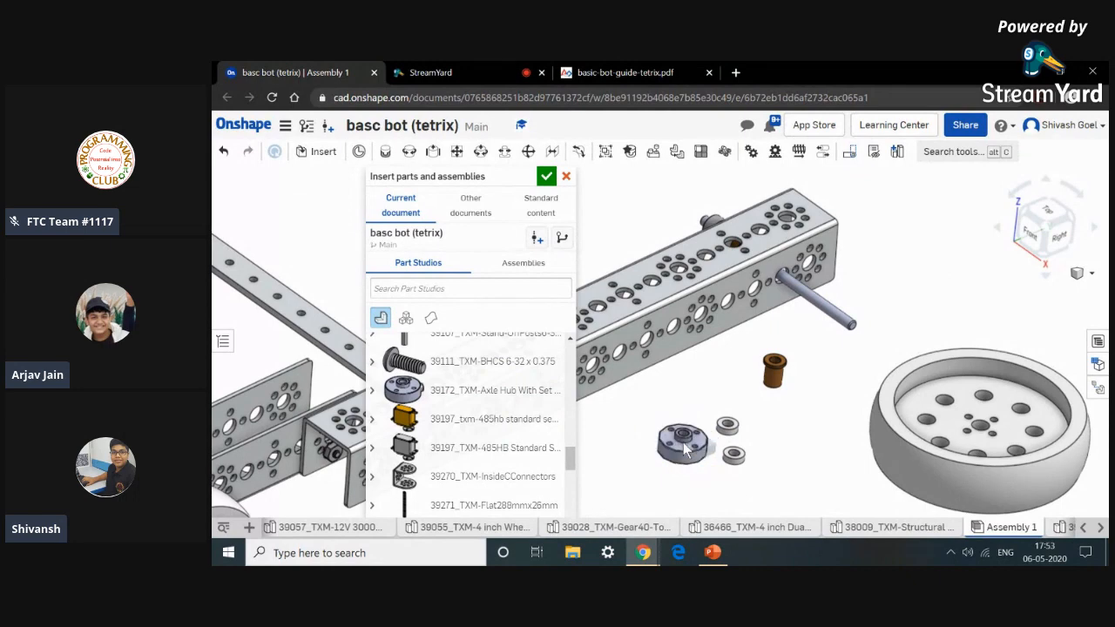
Fasten a second bronze bushing into the axle hole on the outer side of the frame channel, around the steel axle.
{"action": "left_click", "coordinate": [546, 176]}
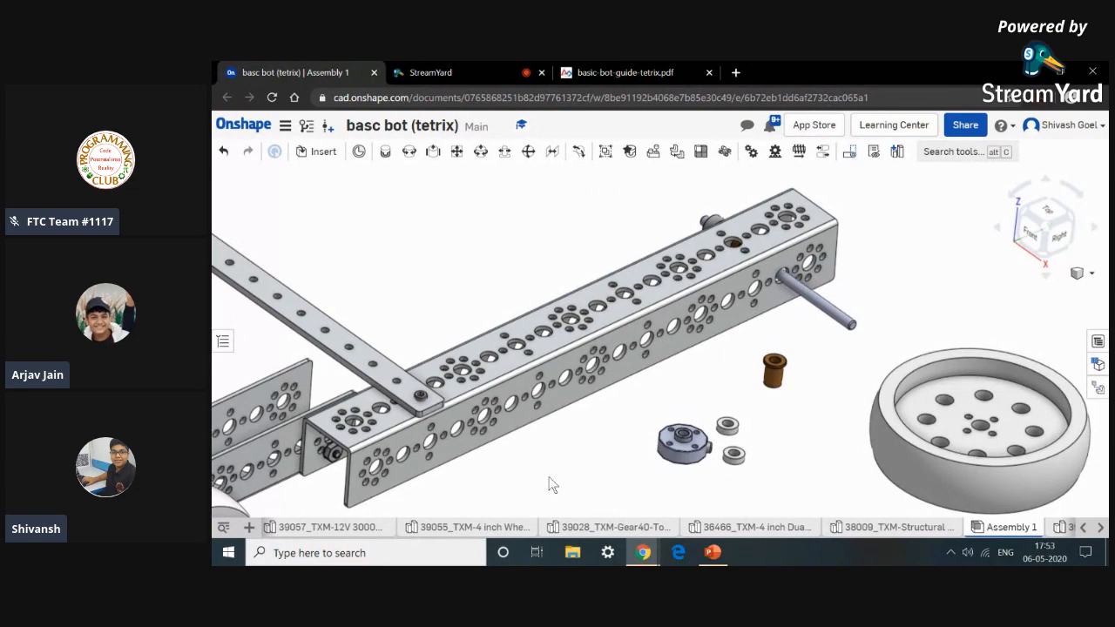
{"action": "left_click", "coordinate": [595, 69]}
{"action": "left_click", "coordinate": [343, 70]}
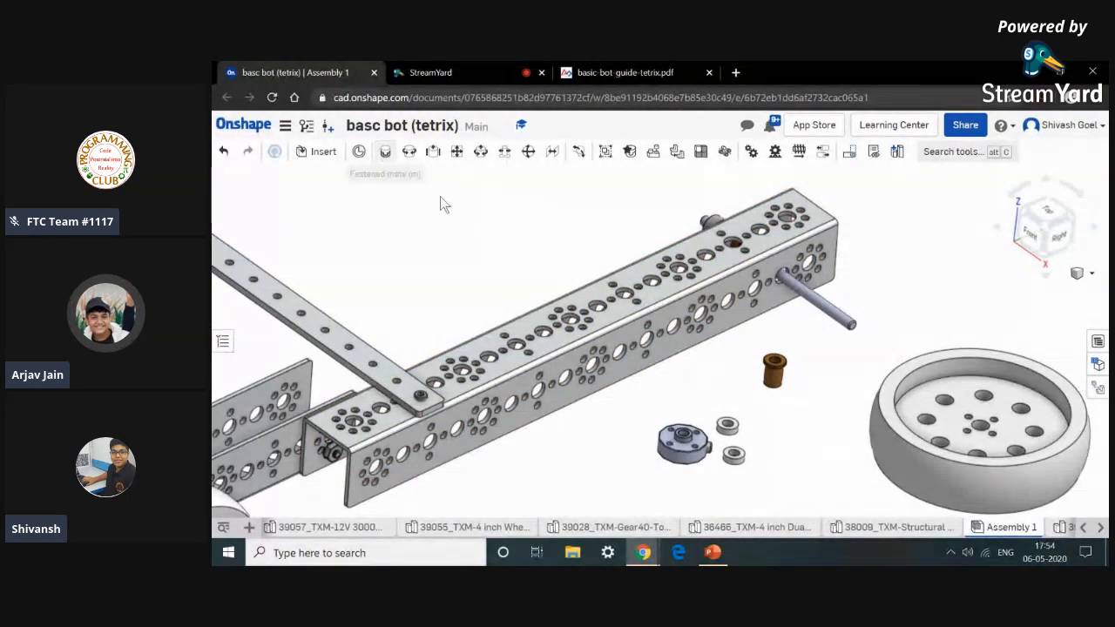
{"action": "key", "text": "m"}
{"action": "scroll", "coordinate": [776, 381], "scroll_direction": "up", "scroll_amount": 10}
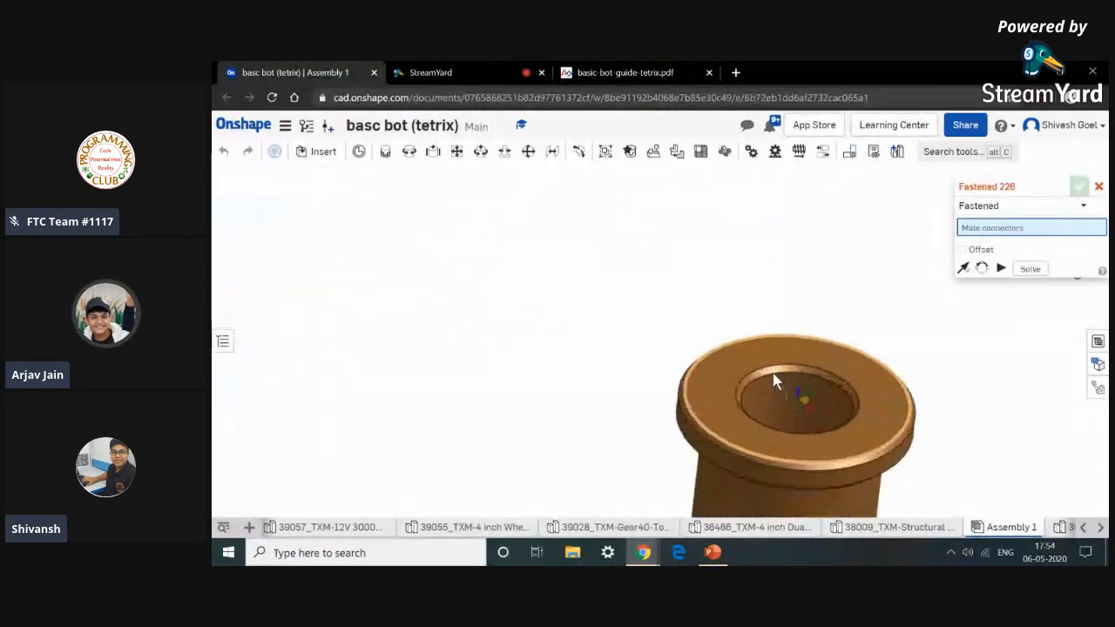
{"action": "left_click", "coordinate": [766, 405]}
{"action": "scroll", "coordinate": [766, 407], "scroll_direction": "down", "scroll_amount": 10}
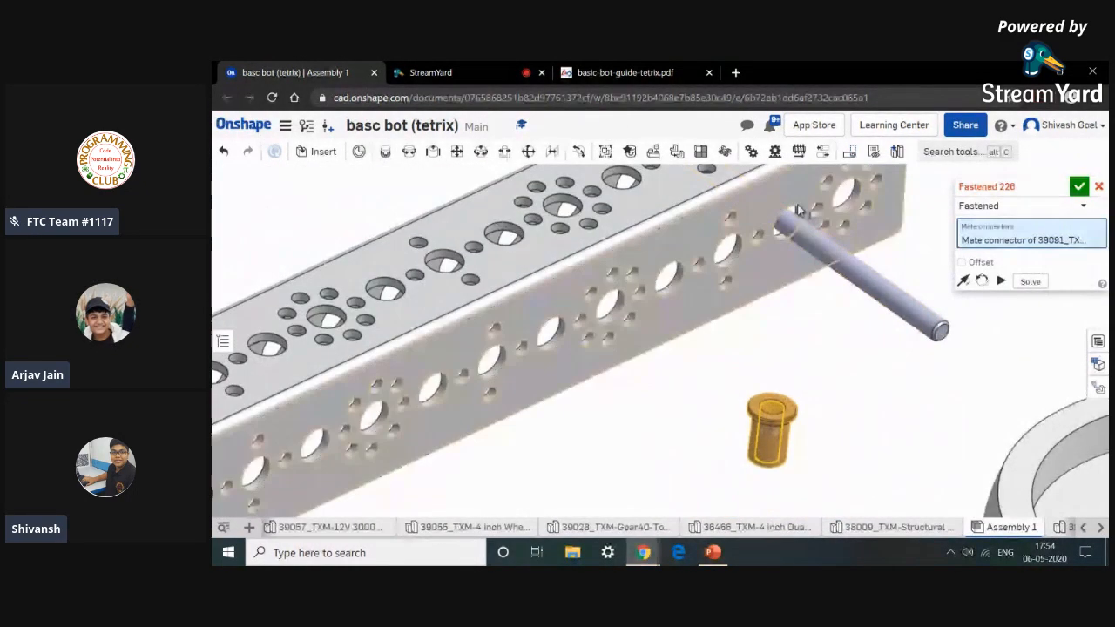
{"action": "scroll", "coordinate": [788, 213], "scroll_direction": "up", "scroll_amount": 10}
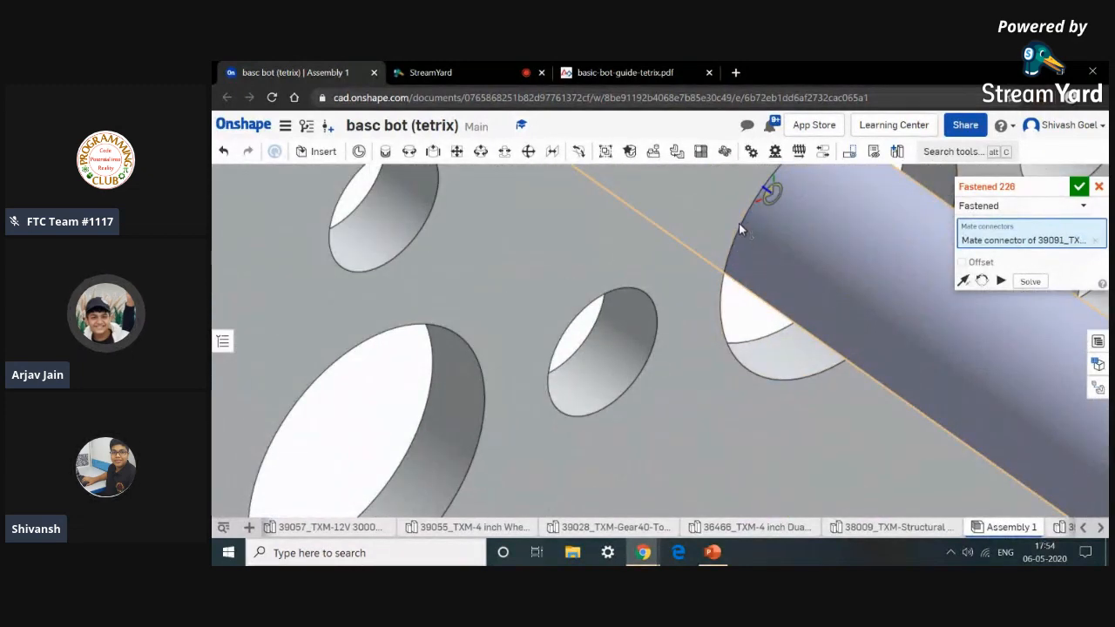
{"action": "scroll", "coordinate": [739, 223], "scroll_direction": "up", "scroll_amount": 5}
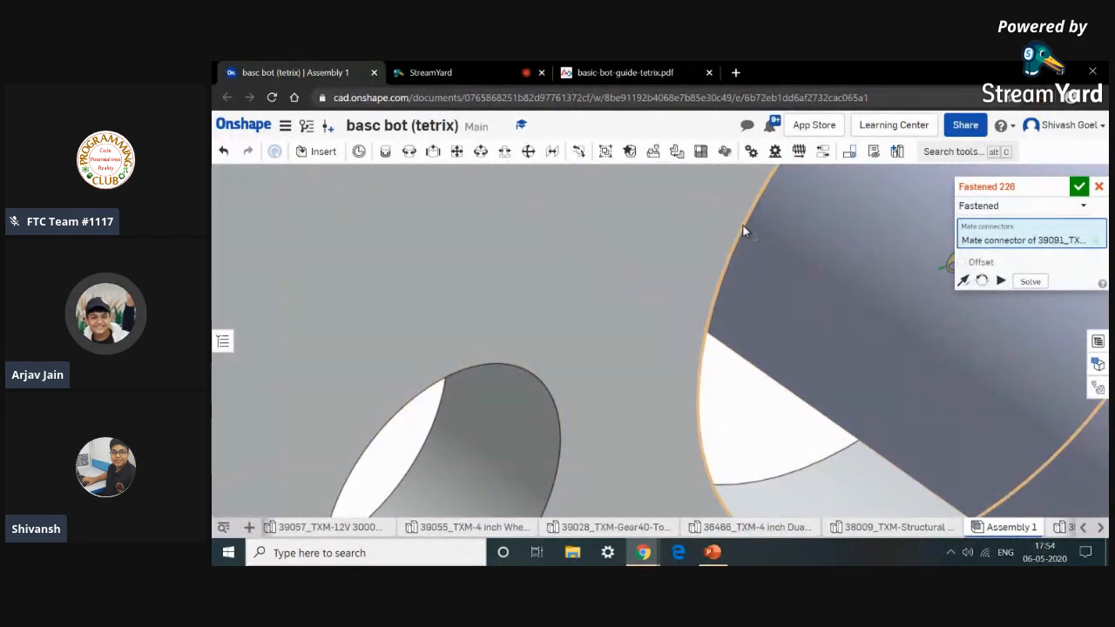
{"action": "scroll", "coordinate": [742, 225], "scroll_direction": "down", "scroll_amount": 8}
{"action": "left_click", "coordinate": [736, 208]}
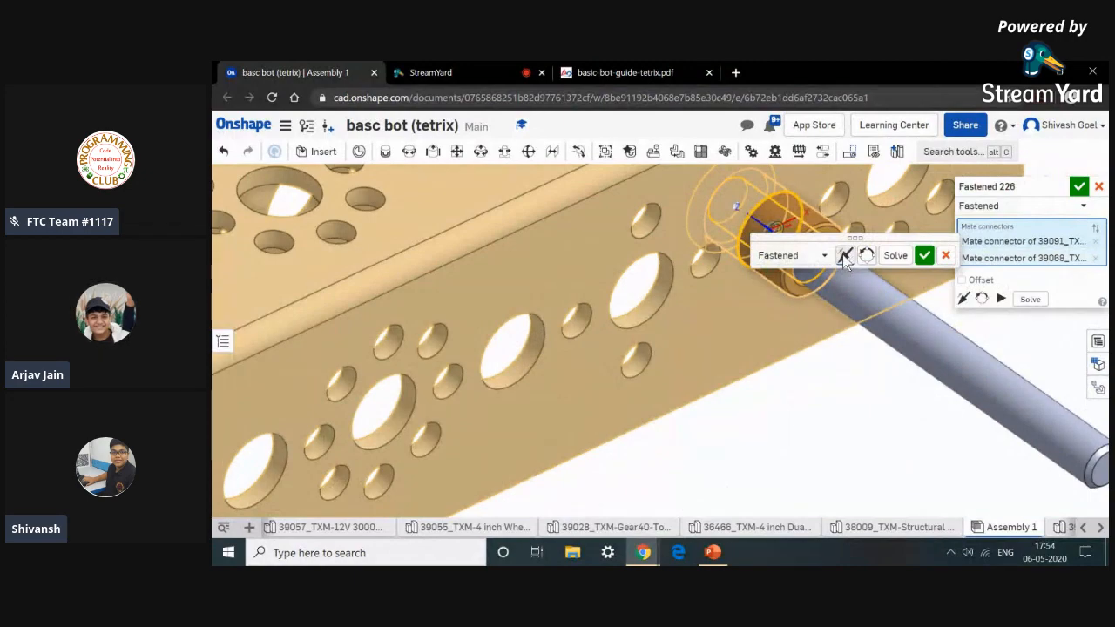
{"action": "left_click", "coordinate": [925, 255]}
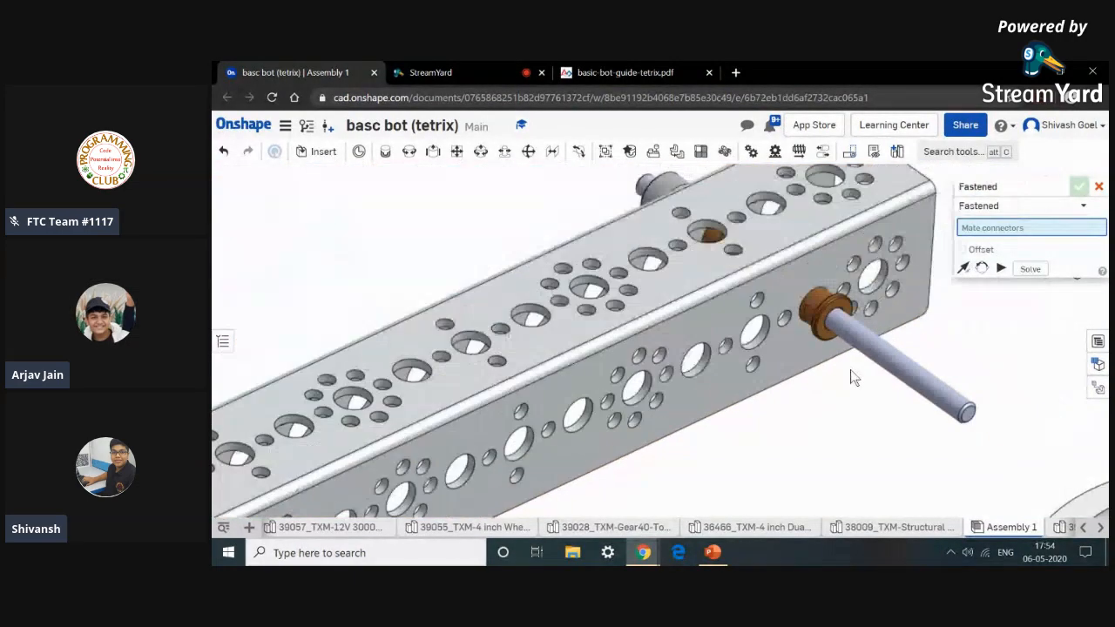
Check the guide's Step 3 figure, then fasten an axle spacer against the outer bronze bushing's face.
{"action": "scroll", "coordinate": [836, 366], "scroll_direction": "down", "scroll_amount": 10}
{"action": "left_click", "coordinate": [676, 69]}
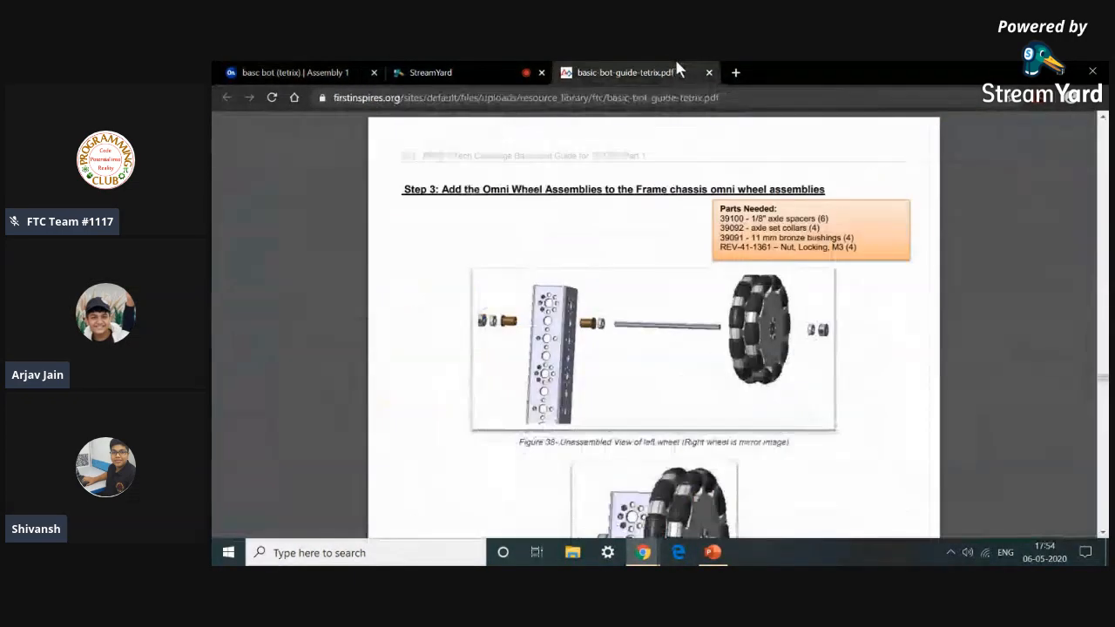
{"action": "left_click", "coordinate": [287, 73]}
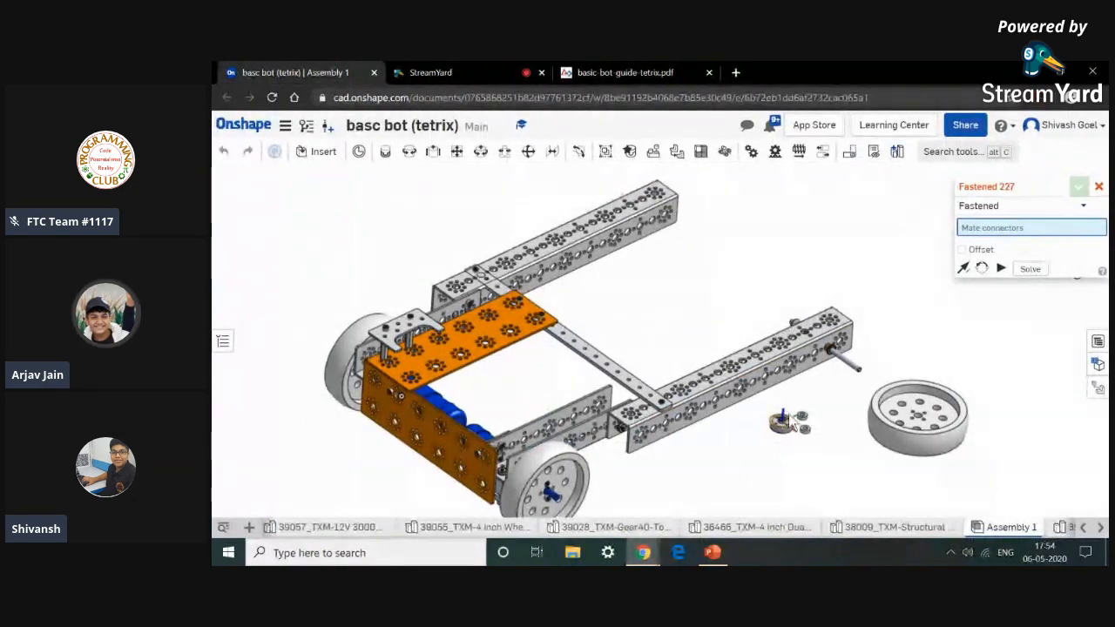
{"action": "scroll", "coordinate": [784, 423], "scroll_direction": "up", "scroll_amount": 10}
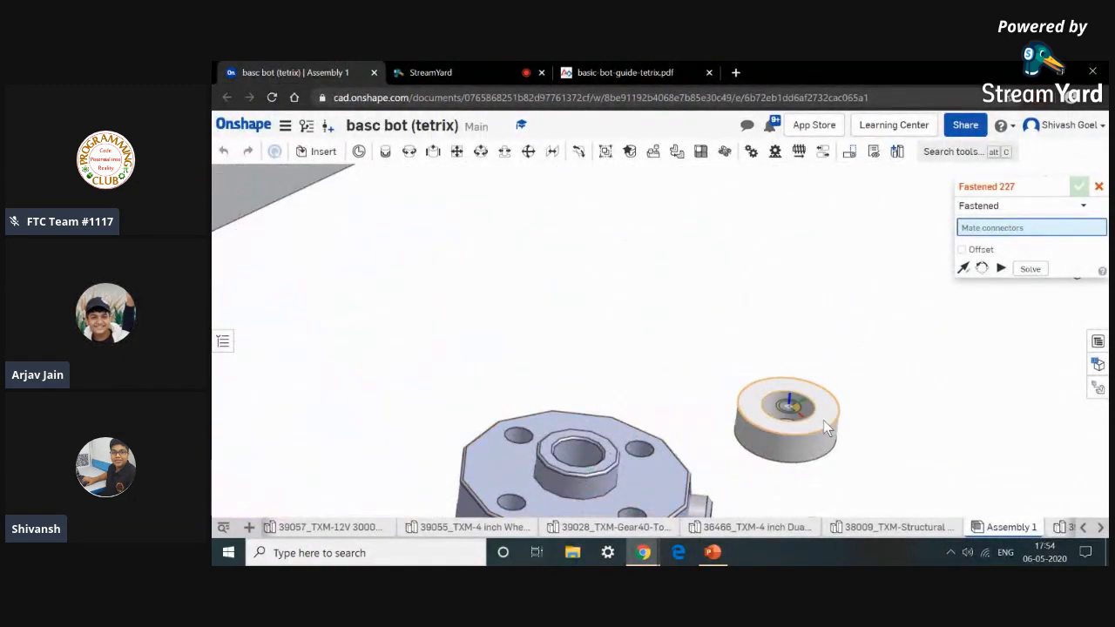
{"action": "left_click", "coordinate": [823, 420]}
{"action": "scroll", "coordinate": [823, 420], "scroll_direction": "down", "scroll_amount": 7}
{"action": "scroll", "coordinate": [879, 273], "scroll_direction": "up", "scroll_amount": 3}
{"action": "scroll", "coordinate": [880, 279], "scroll_direction": "up", "scroll_amount": 6}
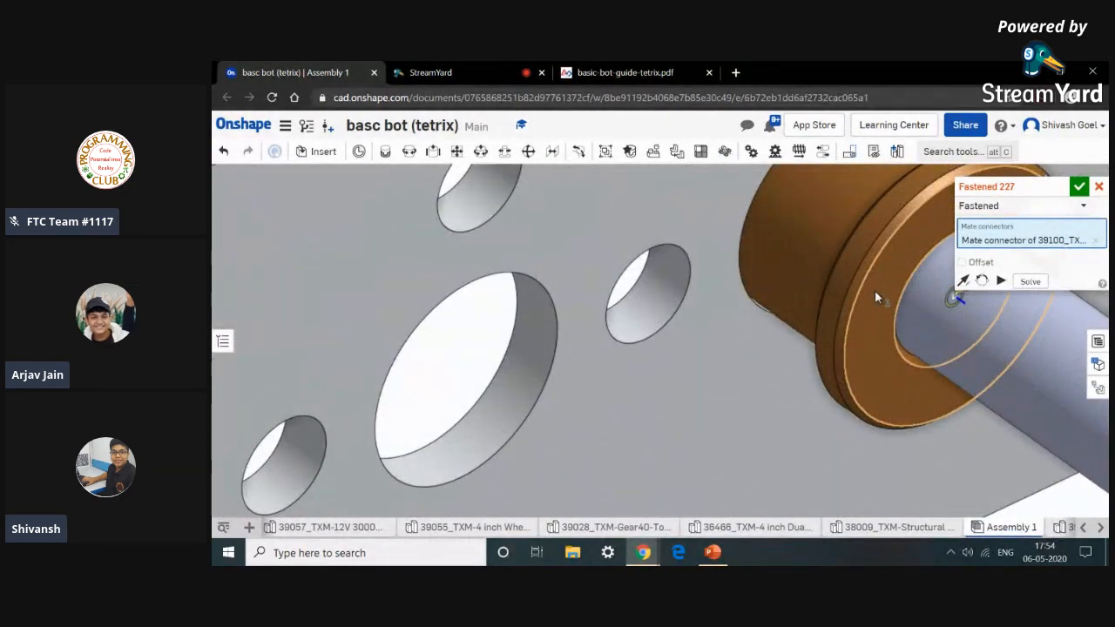
{"action": "scroll", "coordinate": [874, 291], "scroll_direction": "down", "scroll_amount": 7}
{"action": "left_click", "coordinate": [875, 293]}
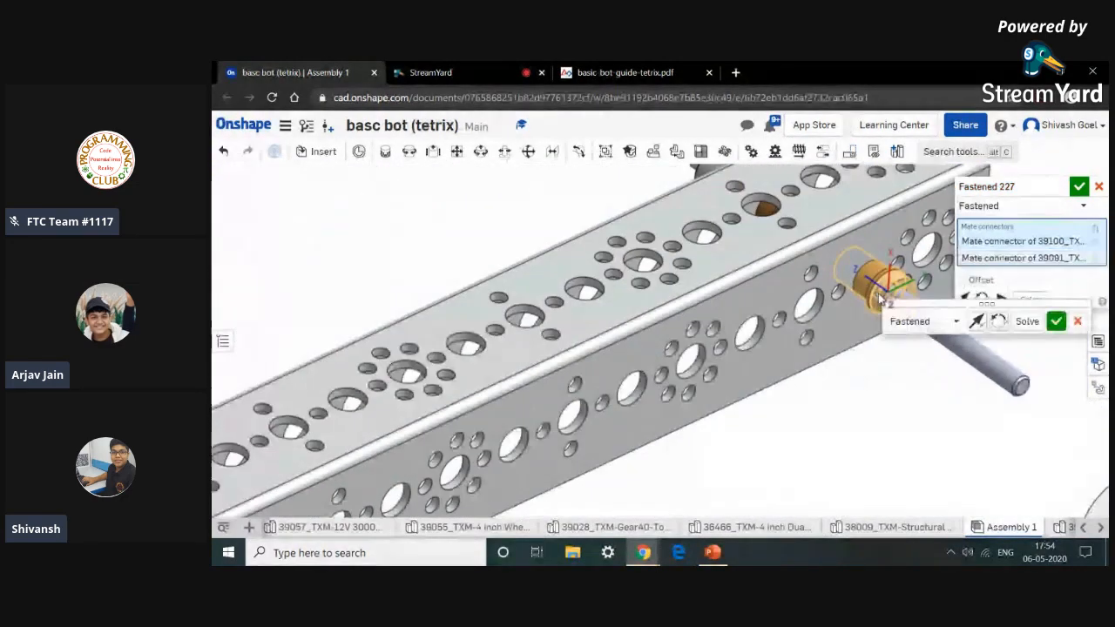
{"action": "left_click", "coordinate": [1055, 321]}
{"action": "scroll", "coordinate": [988, 447], "scroll_direction": "up", "scroll_amount": 5}
{"action": "scroll", "coordinate": [985, 448], "scroll_direction": "down", "scroll_amount": 3}
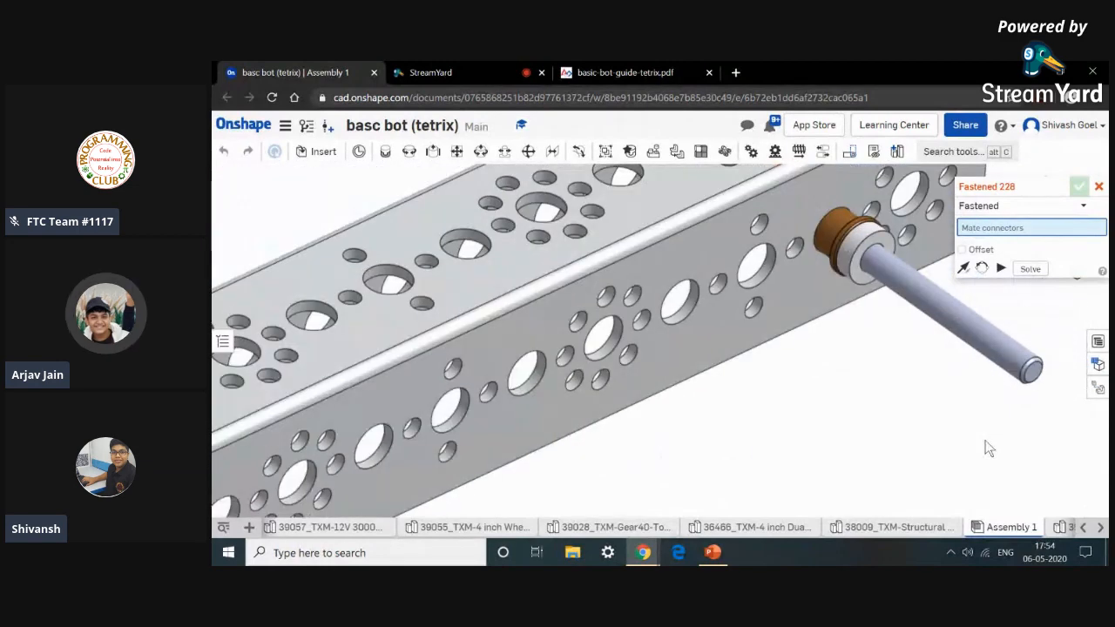
{"action": "scroll", "coordinate": [985, 440], "scroll_direction": "down", "scroll_amount": 3}
{"action": "left_click", "coordinate": [1099, 187]}
Attach the 4 inch wheel's hub hole to the outer axle spacer with a Revolute mate.
{"action": "scroll", "coordinate": [974, 468], "scroll_direction": "down", "scroll_amount": 6}
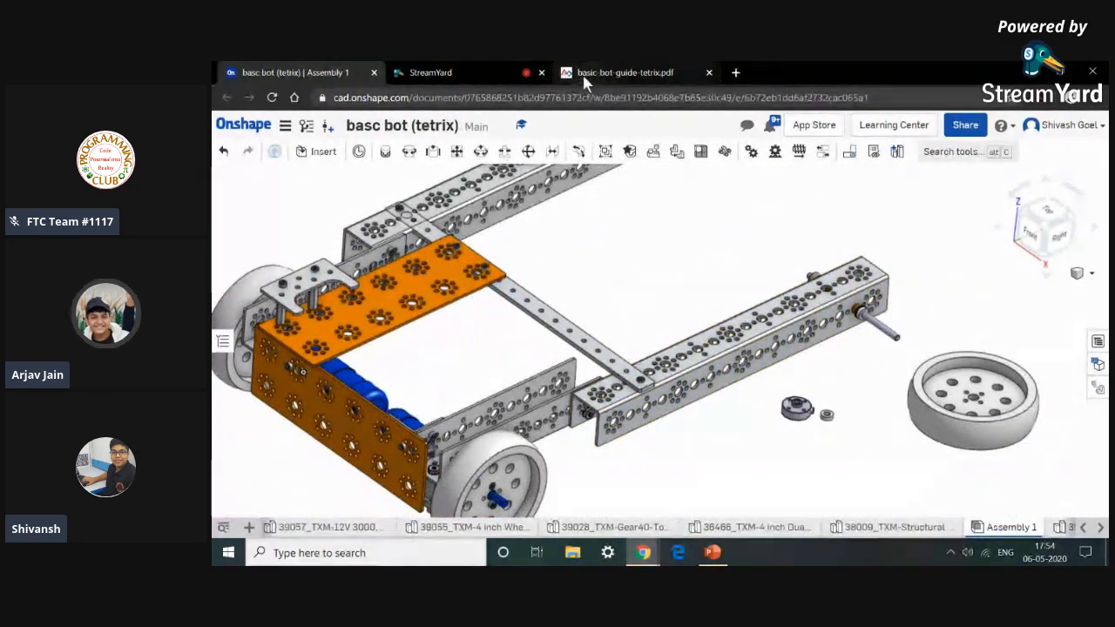
{"action": "left_click", "coordinate": [408, 151]}
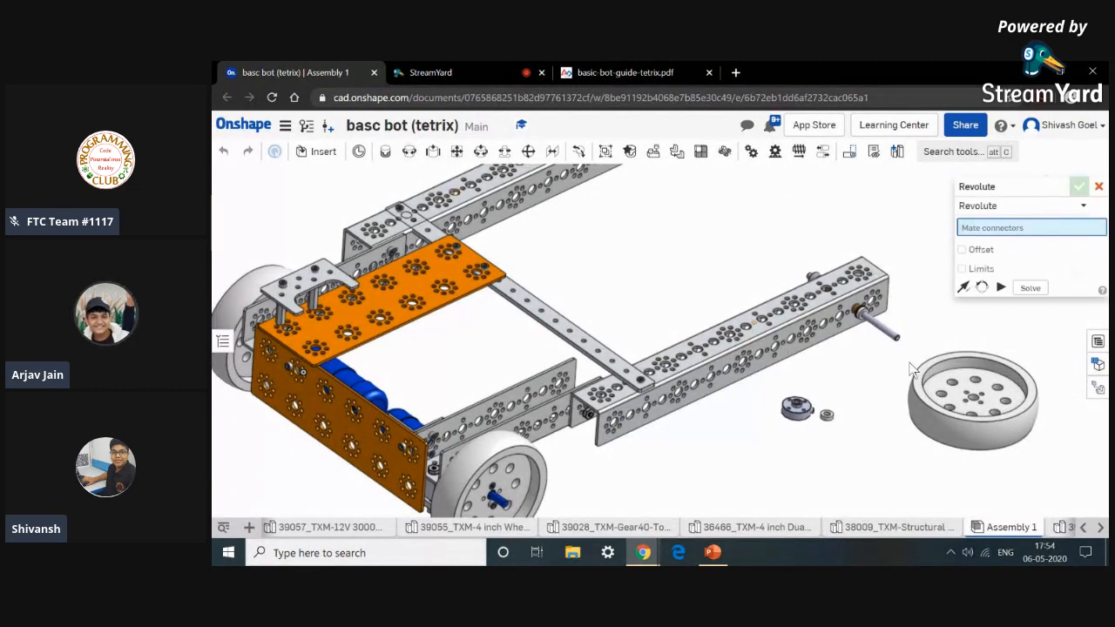
{"action": "scroll", "coordinate": [976, 400], "scroll_direction": "up", "scroll_amount": 3}
{"action": "scroll", "coordinate": [974, 401], "scroll_direction": "up", "scroll_amount": 5}
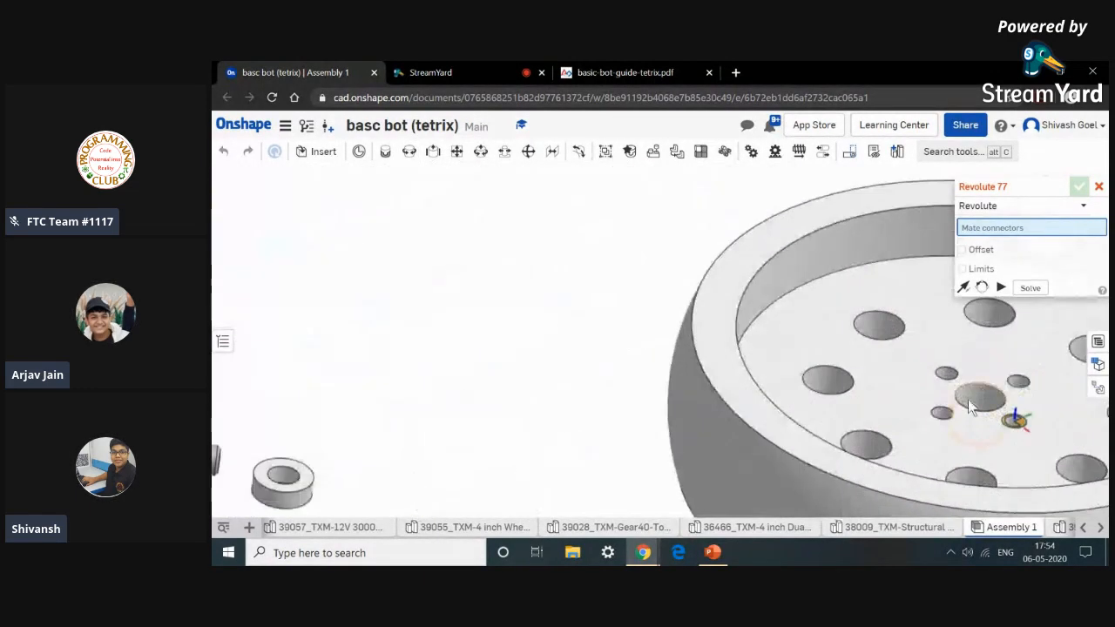
{"action": "left_click", "coordinate": [948, 378]}
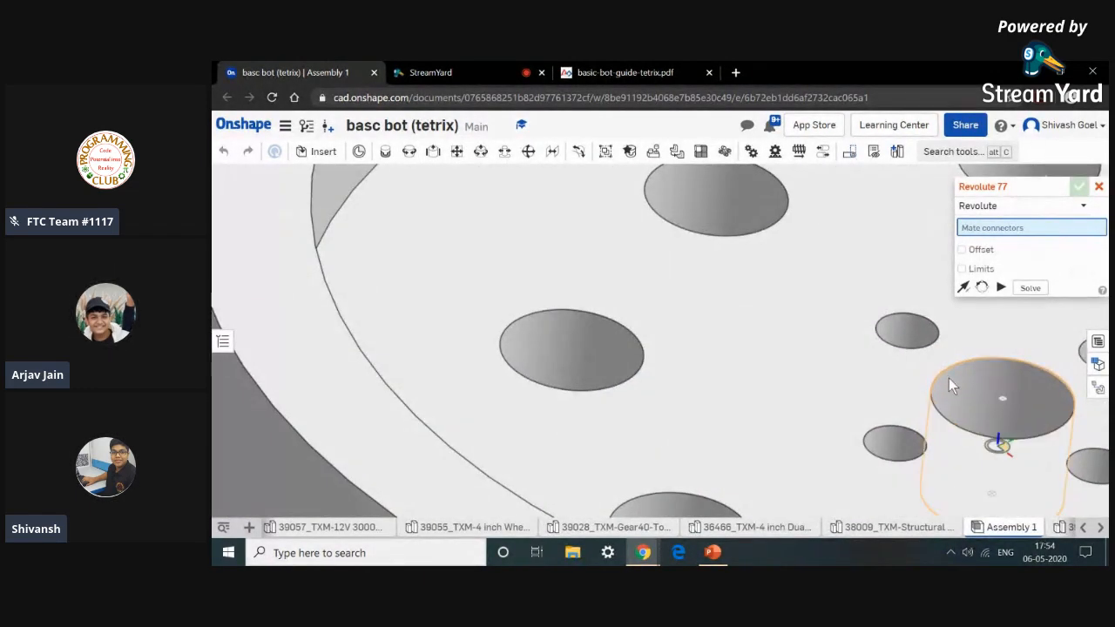
{"action": "scroll", "coordinate": [941, 372], "scroll_direction": "down", "scroll_amount": 2}
{"action": "scroll", "coordinate": [941, 372], "scroll_direction": "down", "scroll_amount": 5}
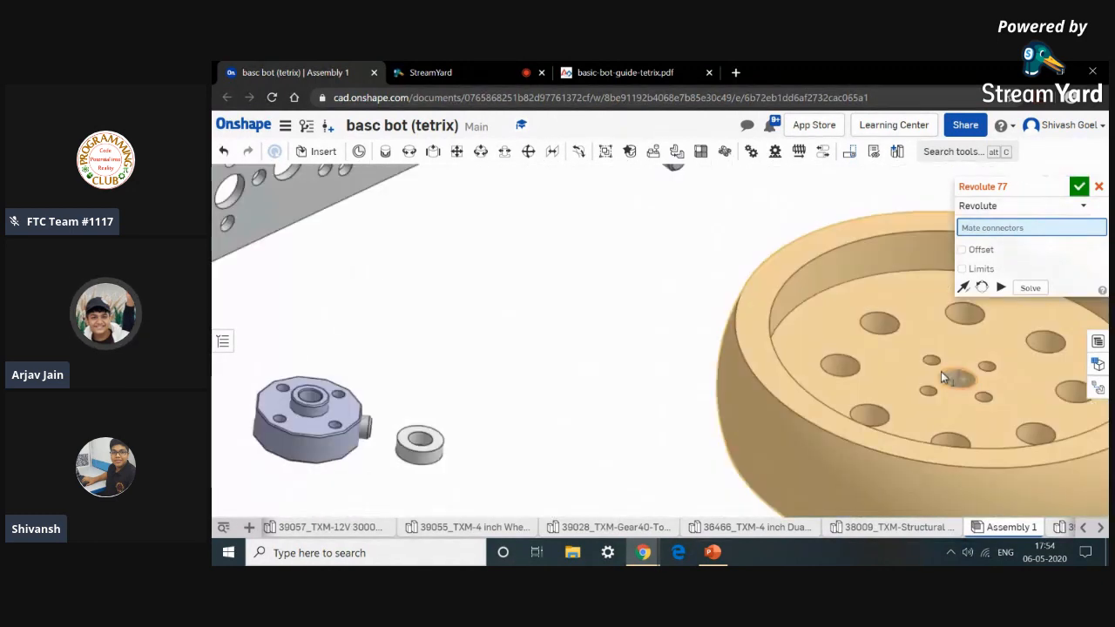
{"action": "scroll", "coordinate": [809, 284], "scroll_direction": "up", "scroll_amount": 5}
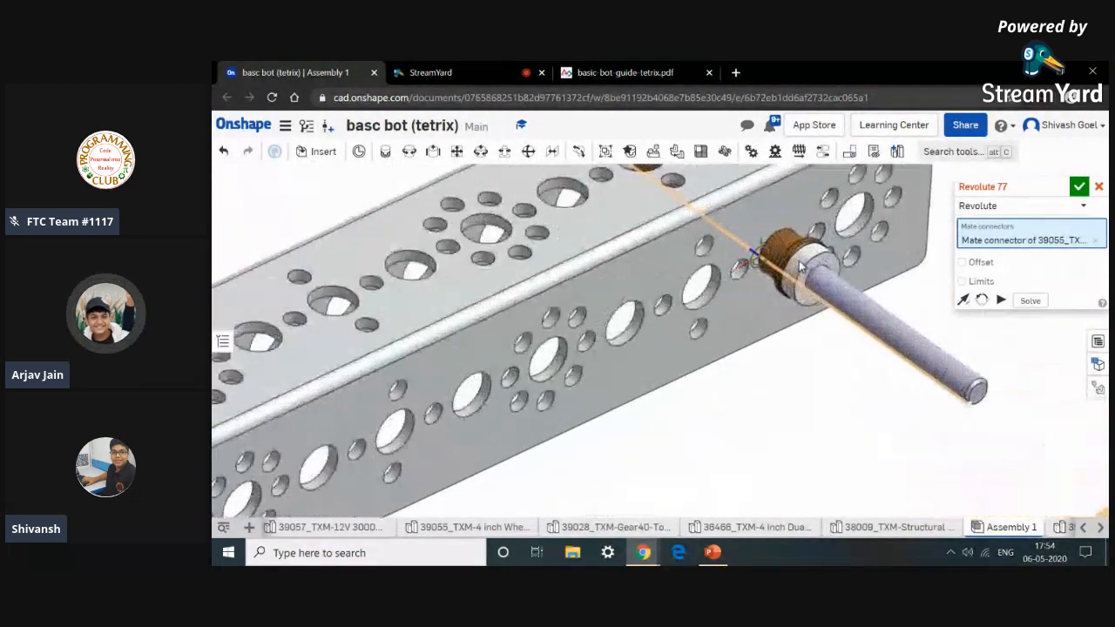
{"action": "left_click", "coordinate": [809, 279]}
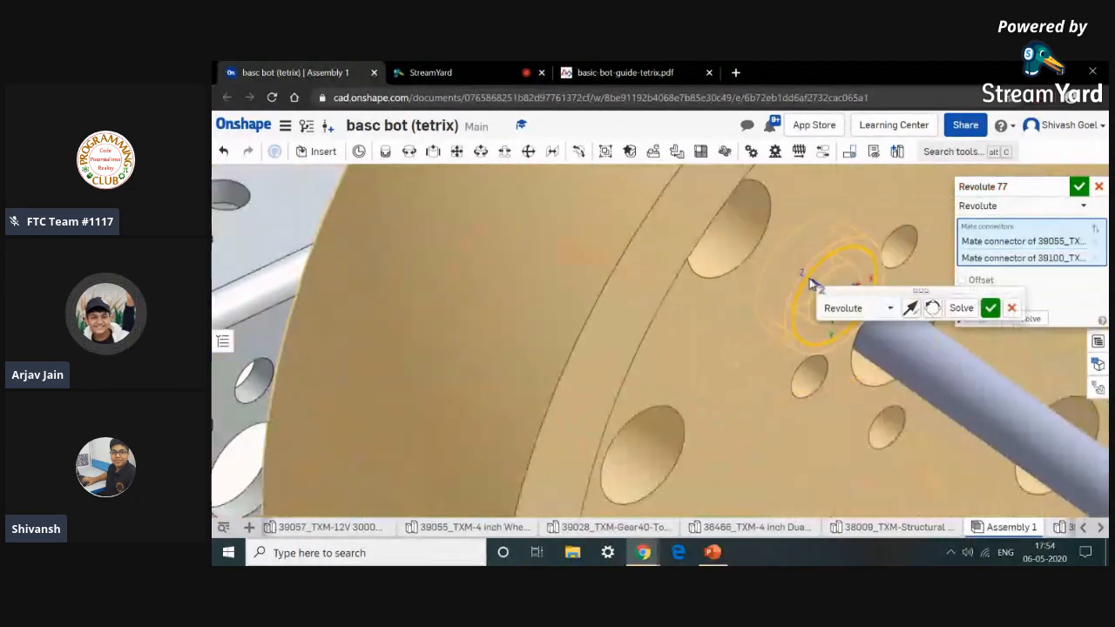
{"action": "scroll", "coordinate": [801, 366], "scroll_direction": "down", "scroll_amount": 3}
{"action": "mouse_move", "coordinate": [827, 387]}
{"action": "right_mouse_down"}
{"action": "mouse_move", "coordinate": [838, 388]}
{"action": "mouse_move", "coordinate": [829, 386]}
{"action": "right_mouse_up"}
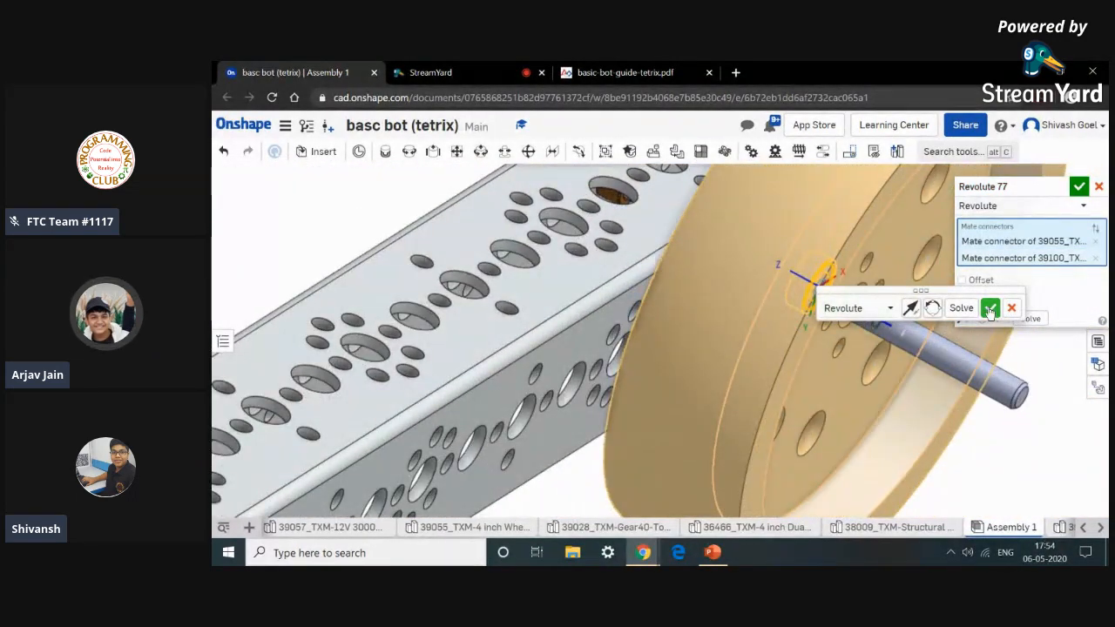
{"action": "left_click", "coordinate": [990, 309]}
Mate the remaining axle spacer to the wheel's outer face around the axle with a Revolute mate.
{"action": "scroll", "coordinate": [1008, 348], "scroll_direction": "down", "scroll_amount": 4}
{"action": "scroll", "coordinate": [1011, 355], "scroll_direction": "down", "scroll_amount": 3}
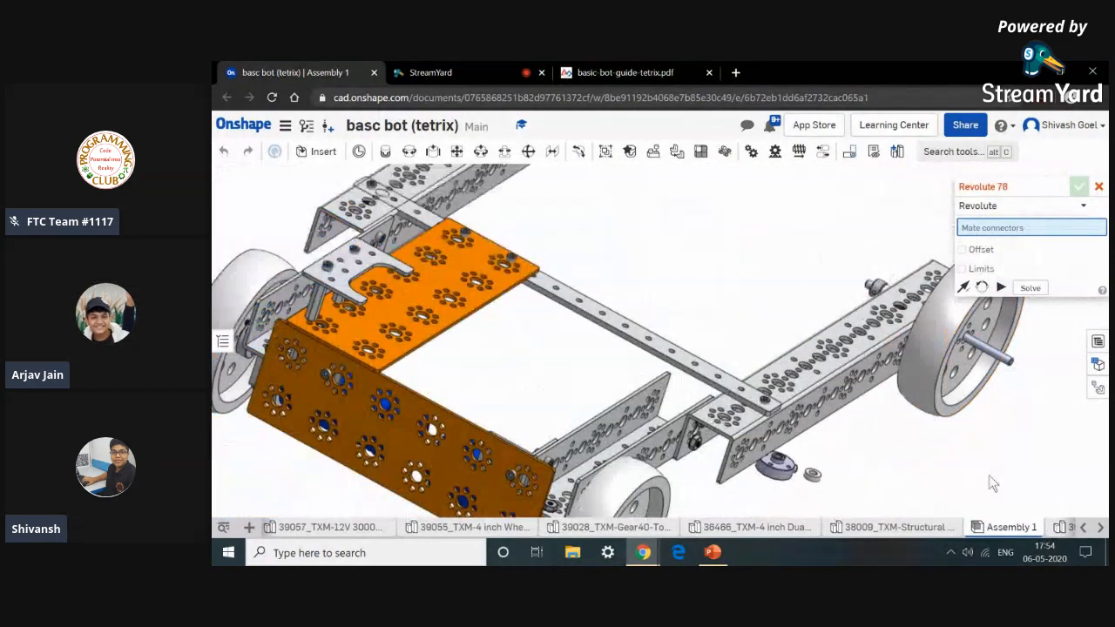
{"action": "scroll", "coordinate": [990, 478], "scroll_direction": "down", "scroll_amount": 1}
{"action": "middle_click_drag", "start_coordinate": [867, 376], "coordinate": [863, 377]}
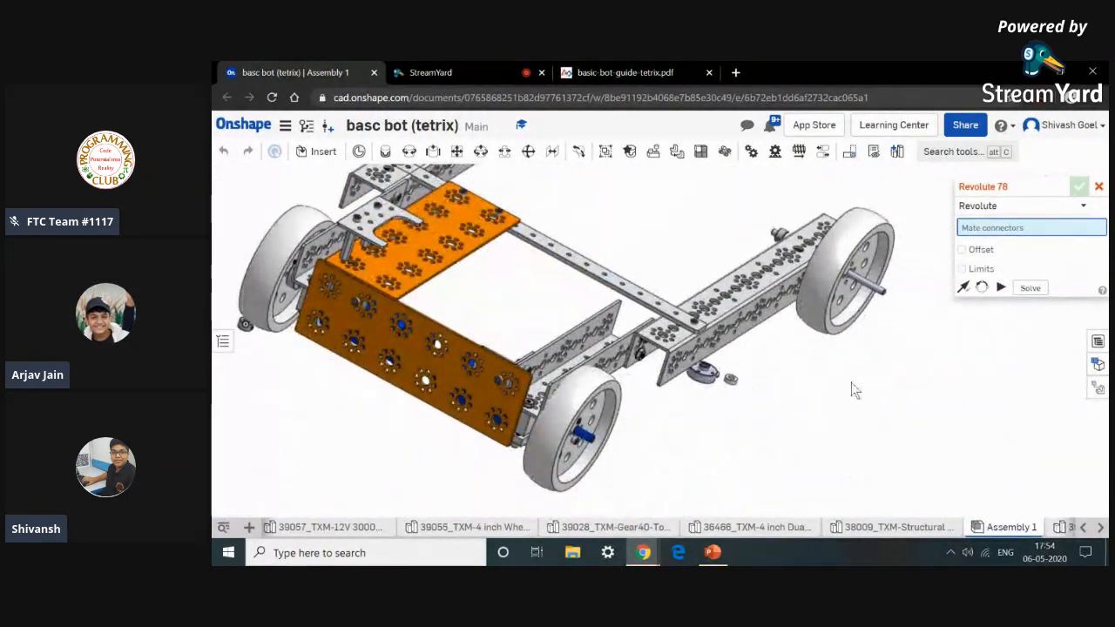
{"action": "scroll", "coordinate": [739, 383], "scroll_direction": "up", "scroll_amount": 6}
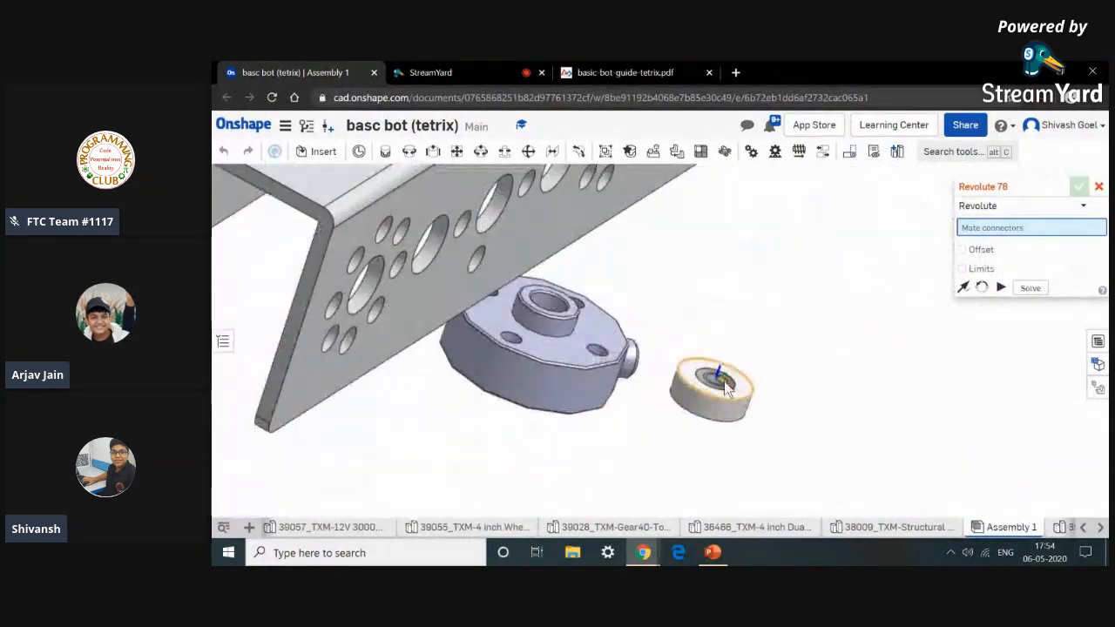
{"action": "left_click", "coordinate": [761, 404]}
{"action": "scroll", "coordinate": [760, 397], "scroll_direction": "down", "scroll_amount": 6}
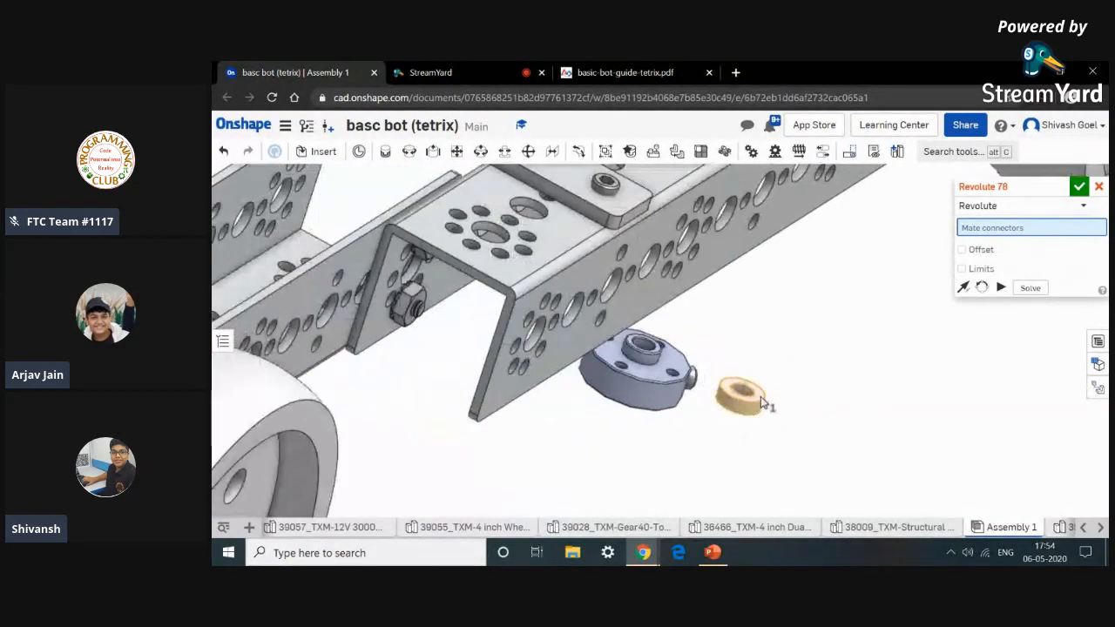
{"action": "scroll", "coordinate": [876, 291], "scroll_direction": "up", "scroll_amount": 8}
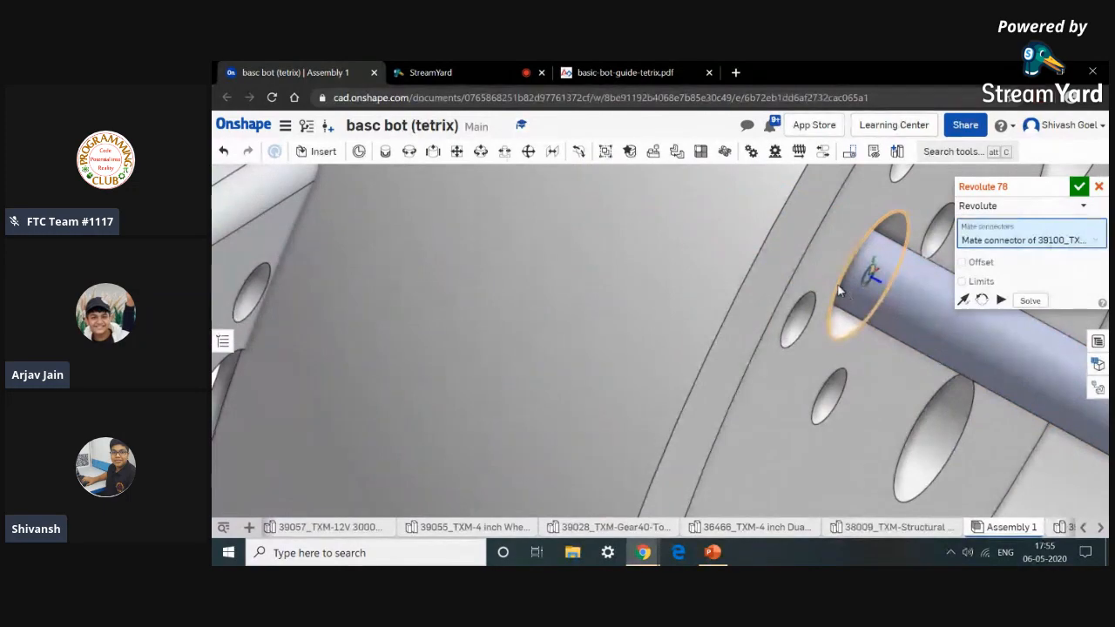
{"action": "left_click", "coordinate": [838, 290]}
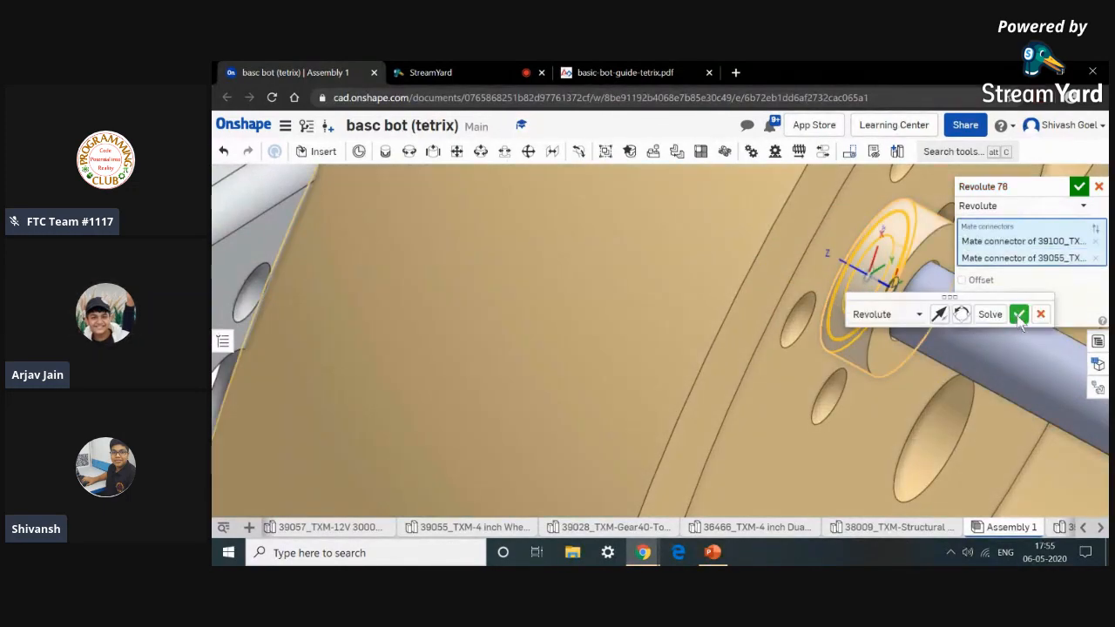
{"action": "left_click", "coordinate": [1019, 313]}
Mate the axle hub to the outer axle spacer on the wheel's axle with a flipped Revolute mate.
{"action": "scroll", "coordinate": [908, 397], "scroll_direction": "down", "scroll_amount": 10}
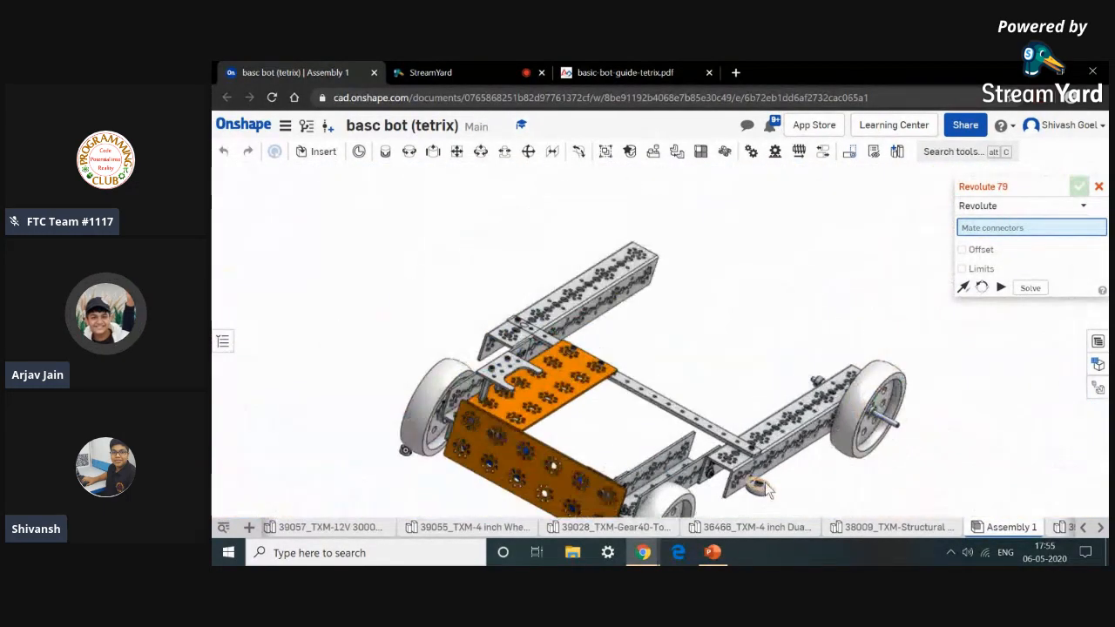
{"action": "scroll", "coordinate": [766, 490], "scroll_direction": "up", "scroll_amount": 10}
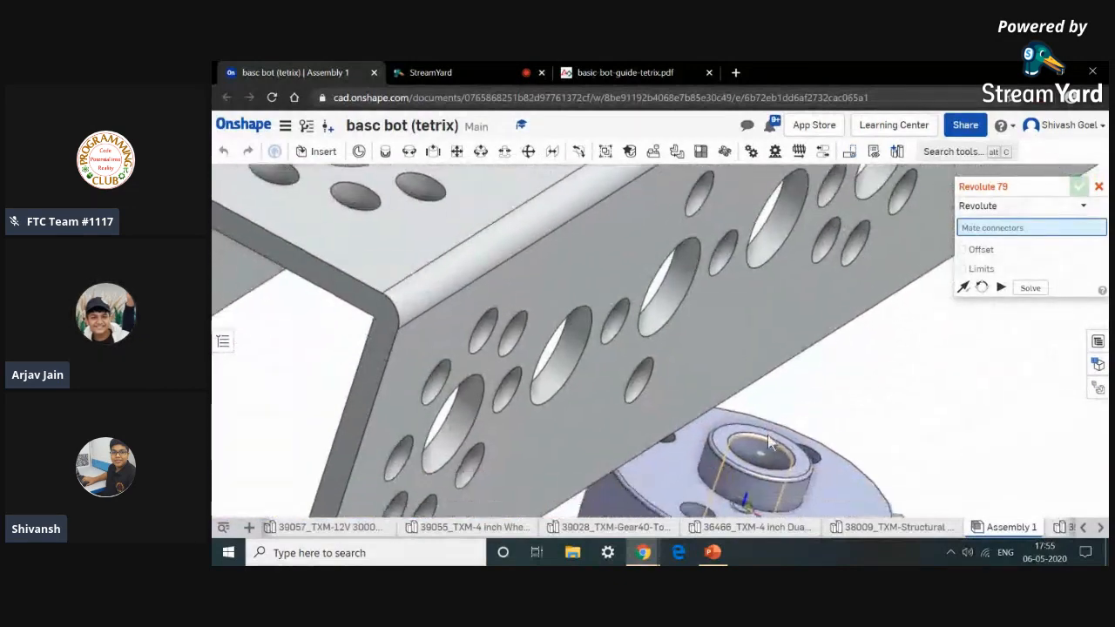
{"action": "scroll", "coordinate": [767, 438], "scroll_direction": "up", "scroll_amount": 3}
{"action": "left_click", "coordinate": [765, 438]}
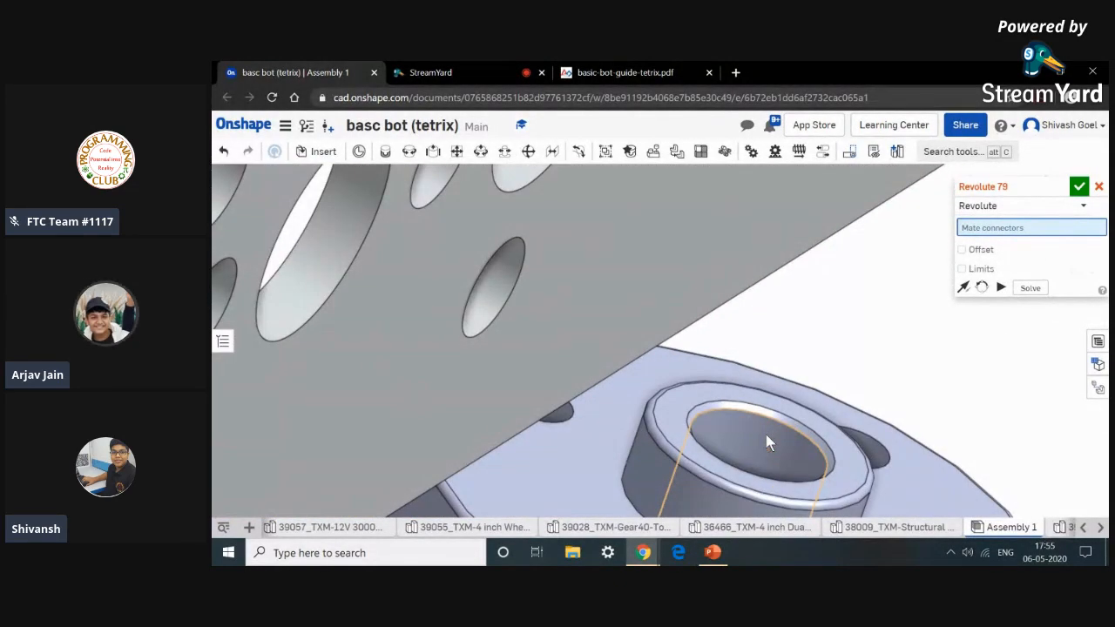
{"action": "scroll", "coordinate": [766, 434], "scroll_direction": "down", "scroll_amount": 10}
{"action": "scroll", "coordinate": [906, 427], "scroll_direction": "down", "scroll_amount": 6}
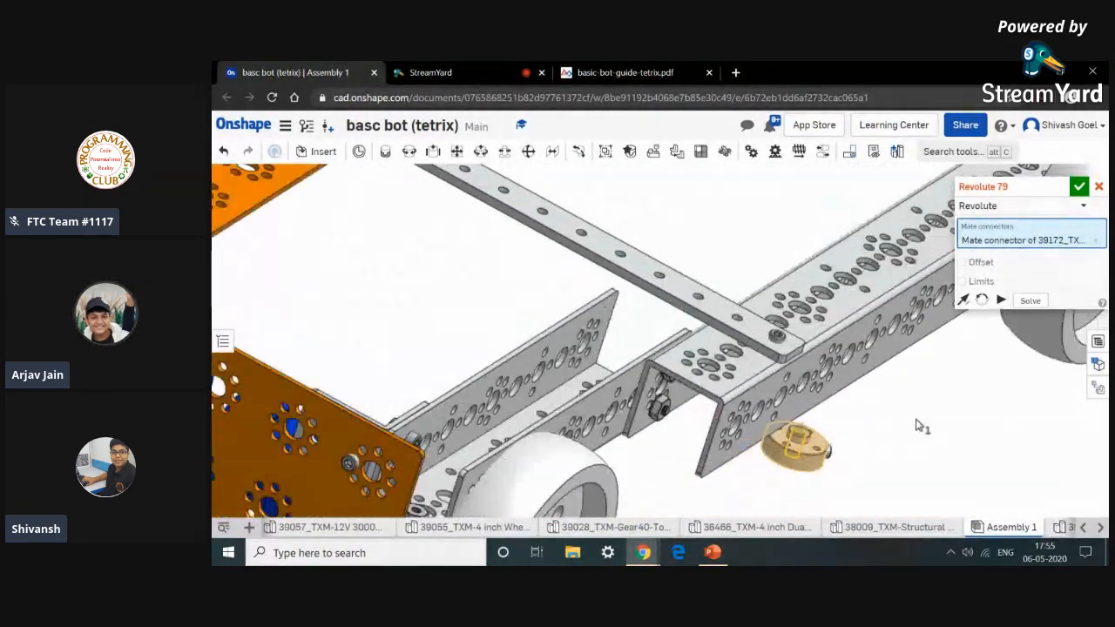
{"action": "right_click_drag", "start_coordinate": [915, 424], "coordinate": [886, 397]}
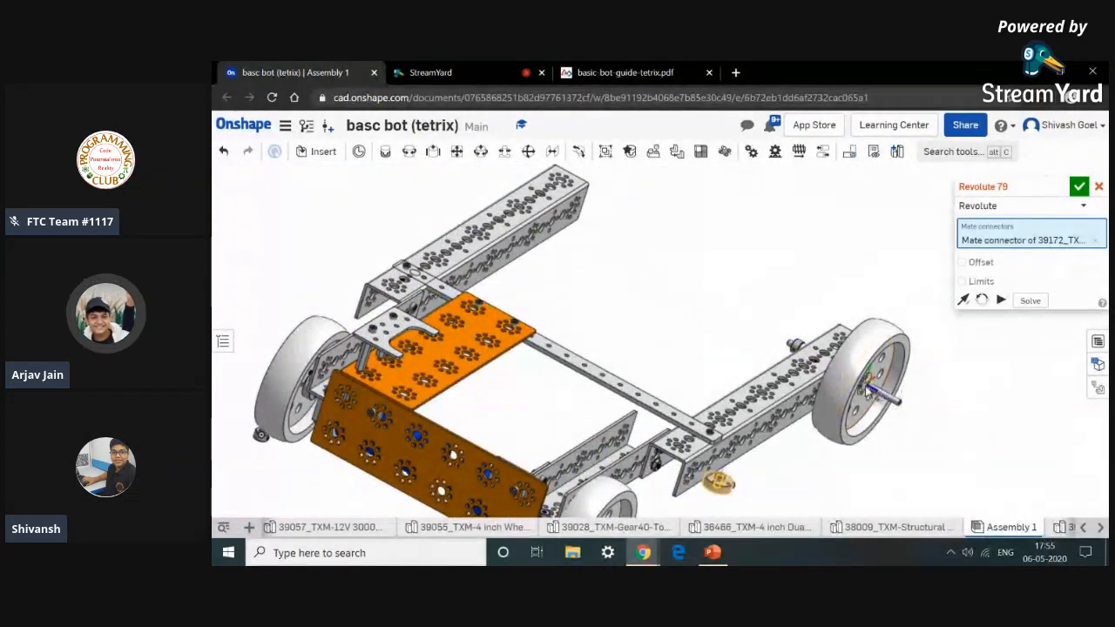
{"action": "scroll", "coordinate": [837, 388], "scroll_direction": "up", "scroll_amount": 10}
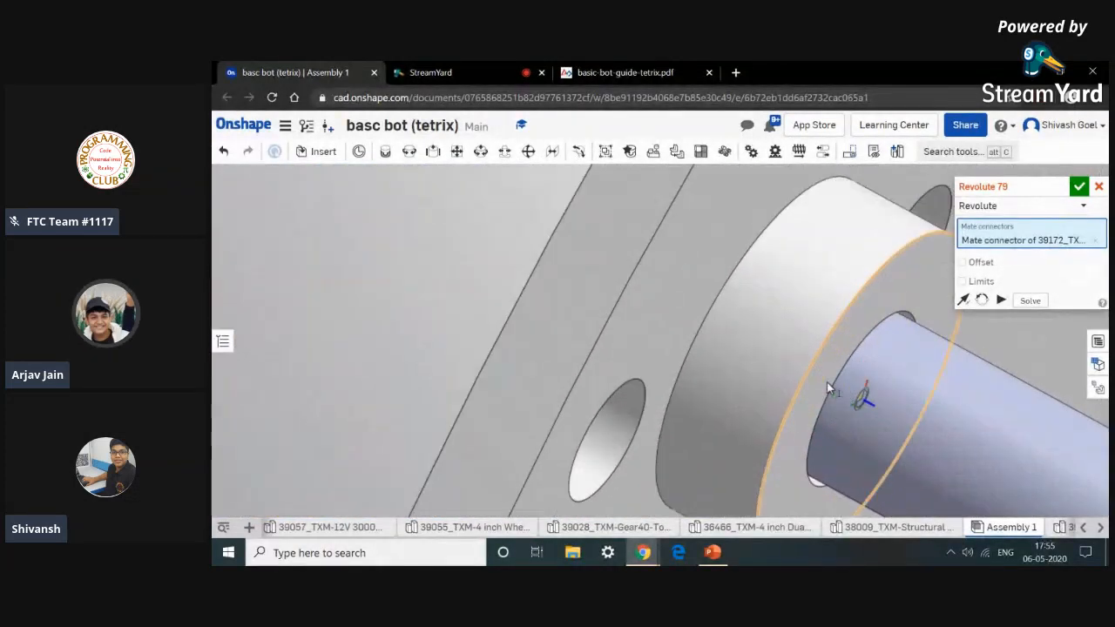
{"action": "left_click", "coordinate": [817, 364]}
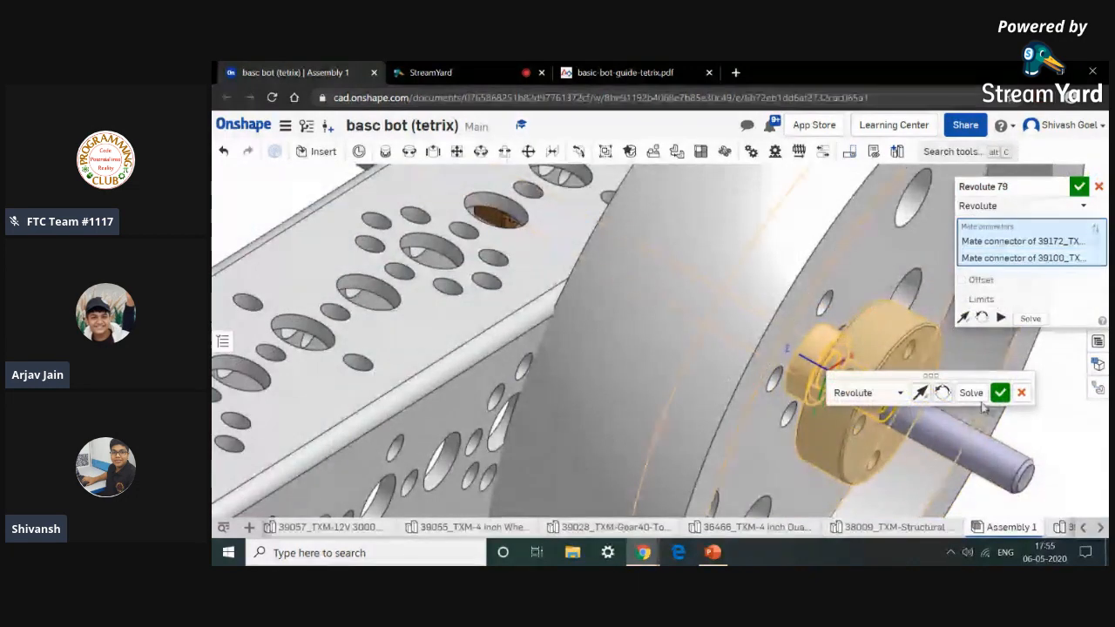
{"action": "left_click", "coordinate": [922, 395]}
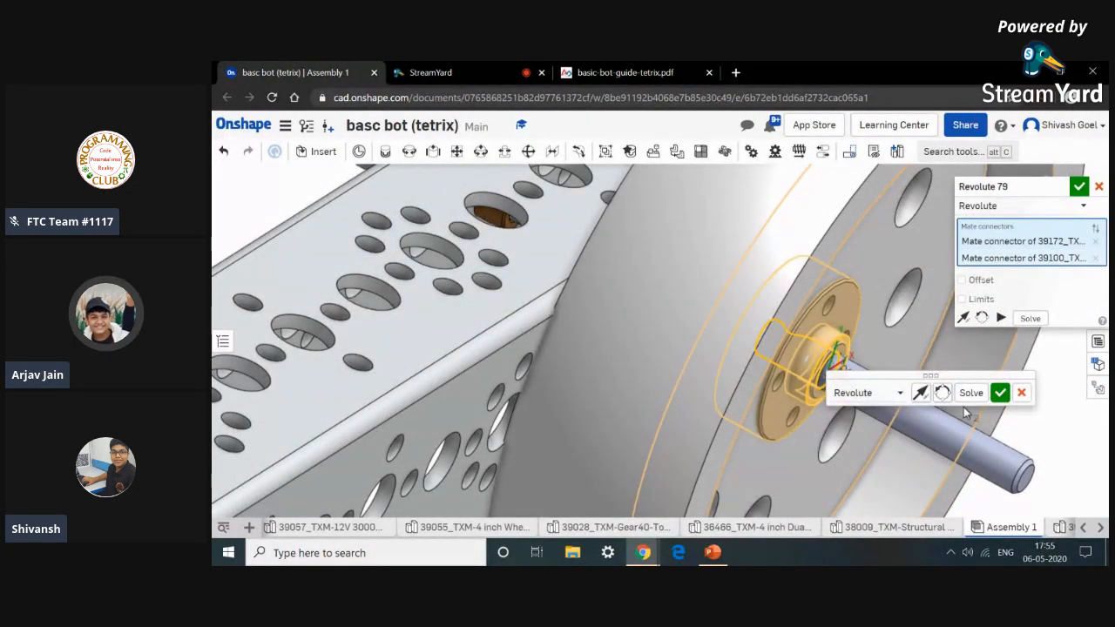
{"action": "left_click", "coordinate": [997, 398]}
{"action": "scroll", "coordinate": [993, 399], "scroll_direction": "down", "scroll_amount": 5}
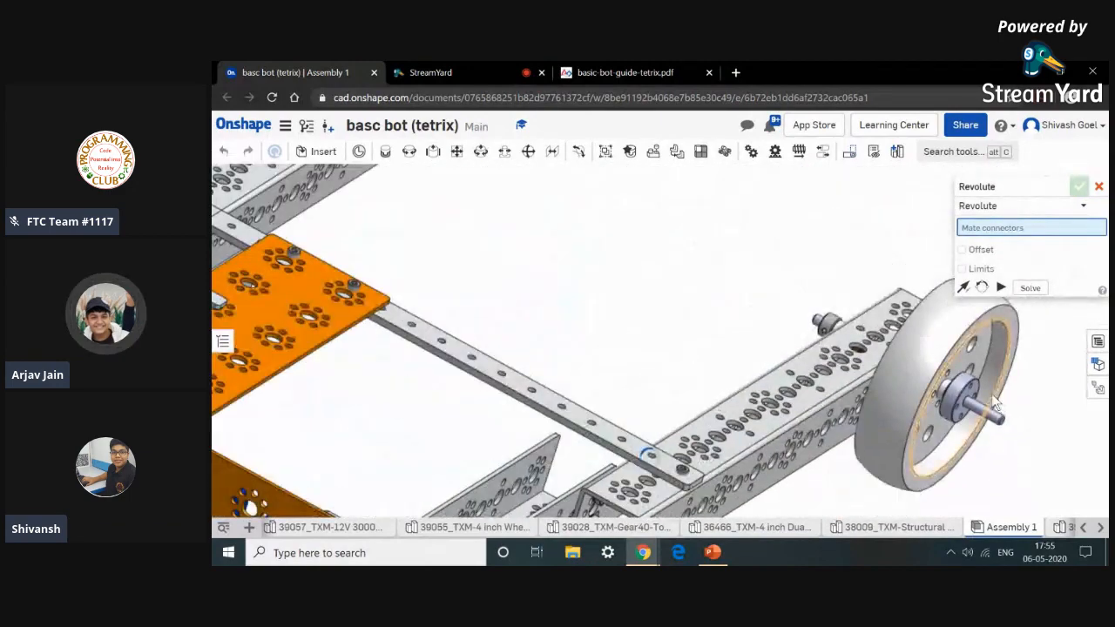
{"action": "scroll", "coordinate": [996, 402], "scroll_direction": "down", "scroll_amount": 5}
{"action": "key", "text": "Escape"}
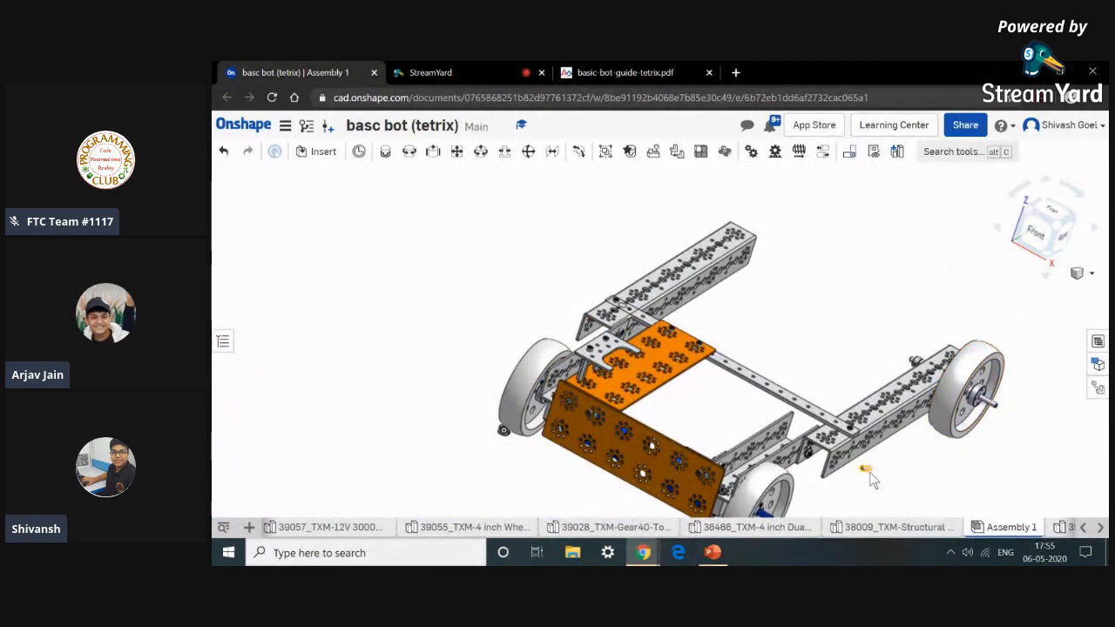
Hide the leftover loose axle hub part lying beside the frame.
{"action": "scroll", "coordinate": [869, 472], "scroll_direction": "up", "scroll_amount": 10}
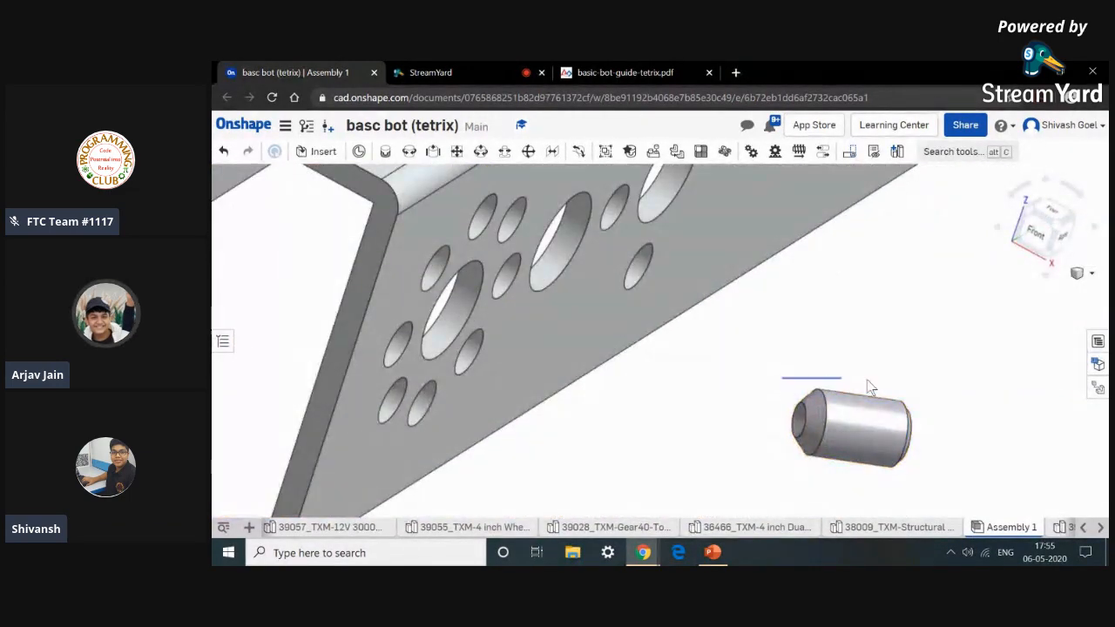
{"action": "left_click", "coordinate": [923, 475]}
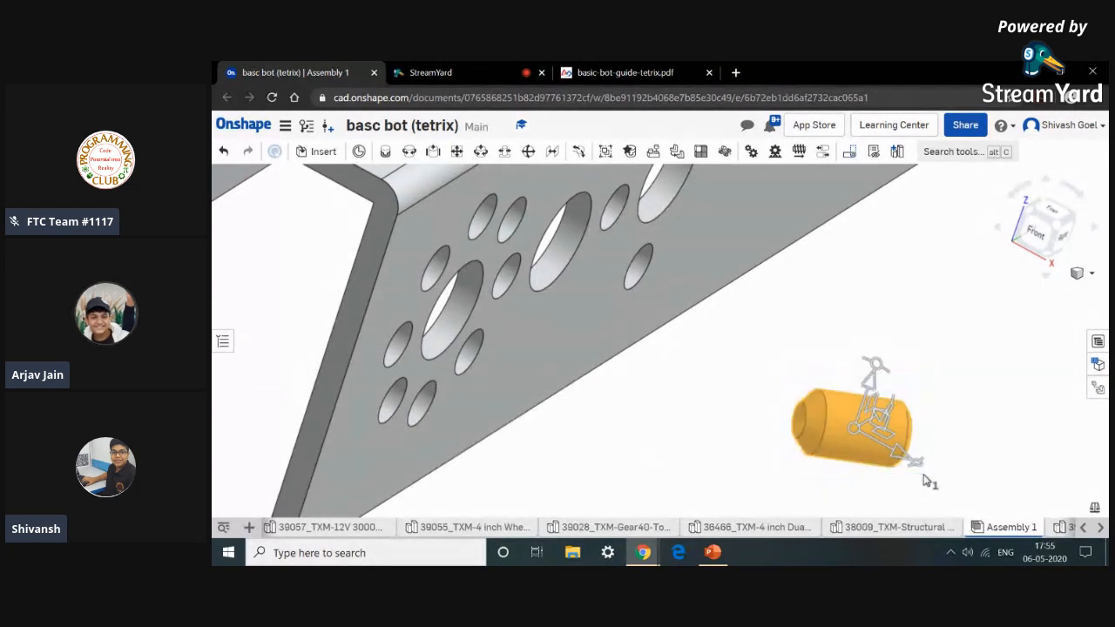
{"action": "right_click", "coordinate": [926, 478]}
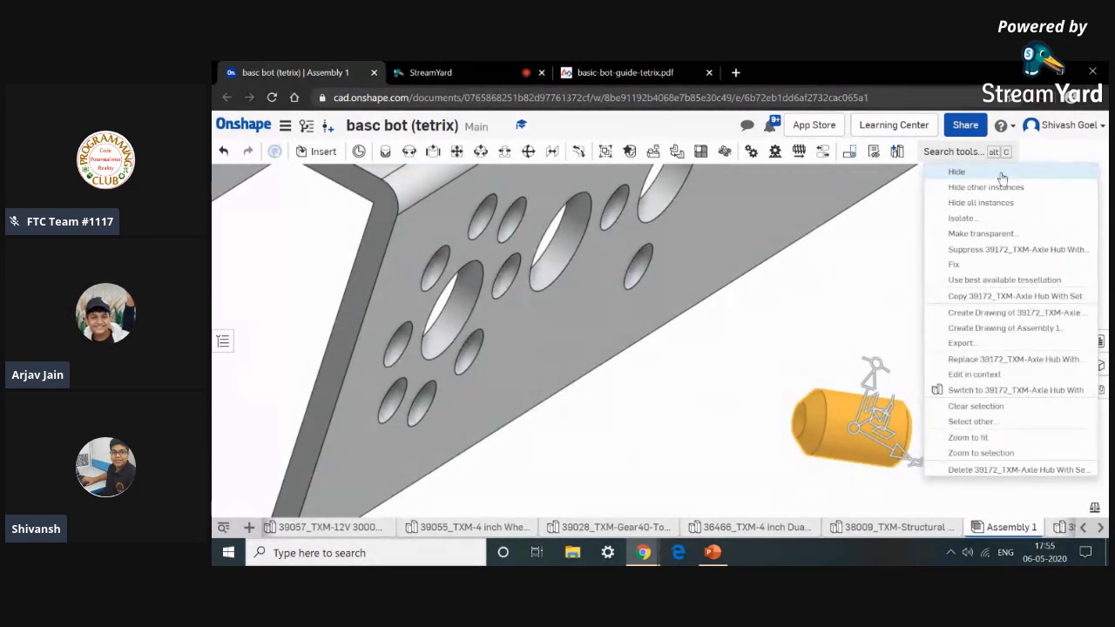
{"action": "left_click", "coordinate": [957, 171]}
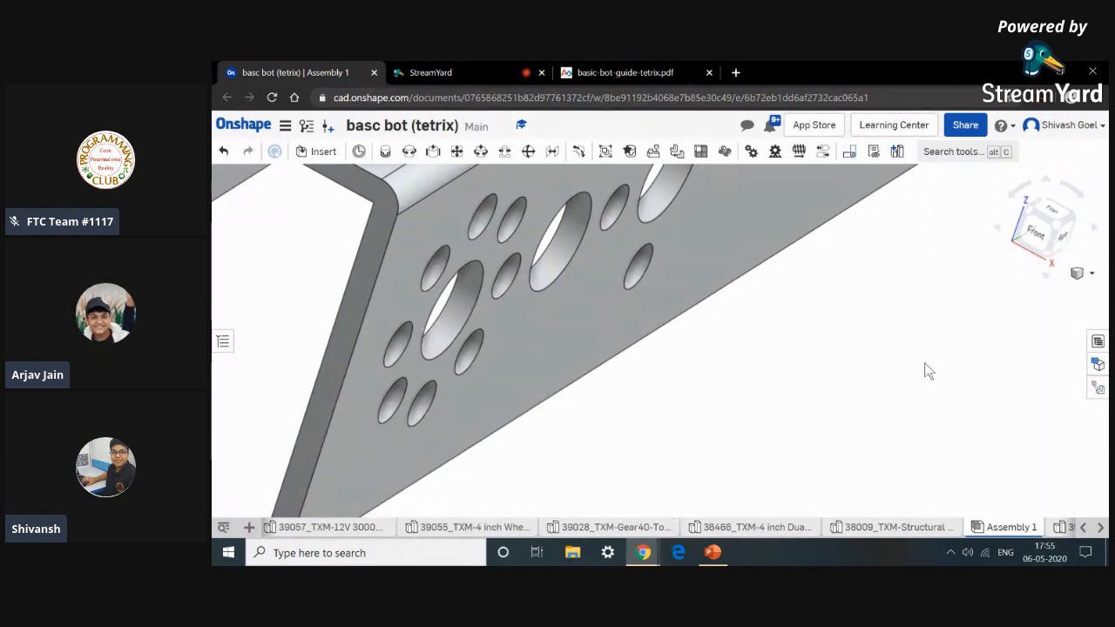
Orbit to the chassis's other side and review the guide's Step 3 omni wheel figures.
{"action": "scroll", "coordinate": [928, 371], "scroll_direction": "down", "scroll_amount": 10}
{"action": "scroll", "coordinate": [861, 390], "scroll_direction": "down", "scroll_amount": 3}
{"action": "scroll", "coordinate": [791, 299], "scroll_direction": "down", "scroll_amount": 3}
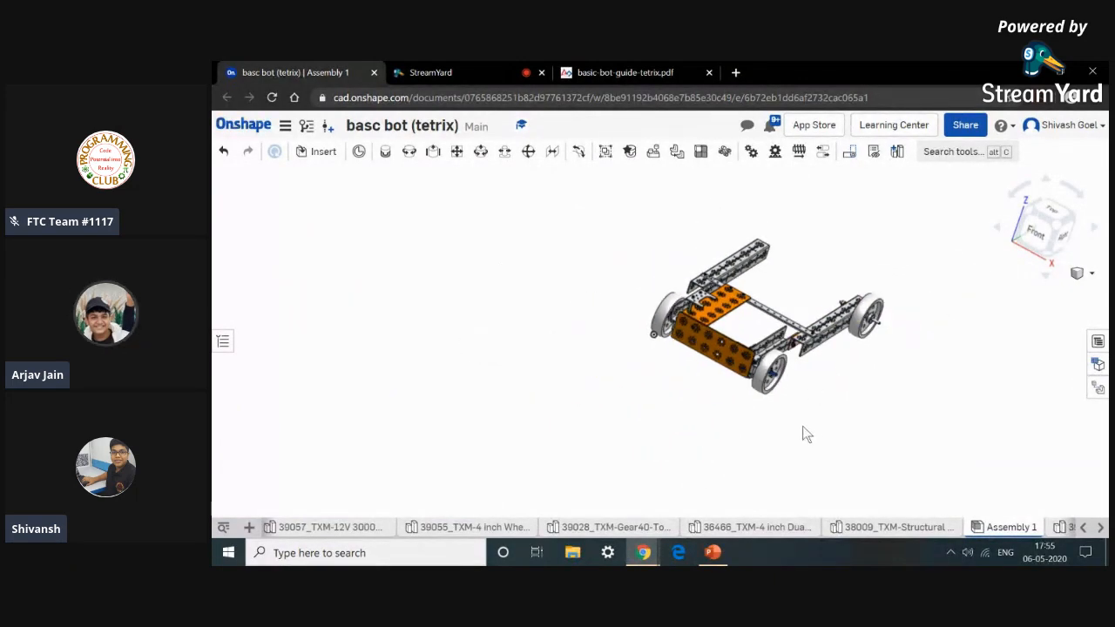
{"action": "right_click_drag", "start_coordinate": [779, 447], "coordinate": [897, 526]}
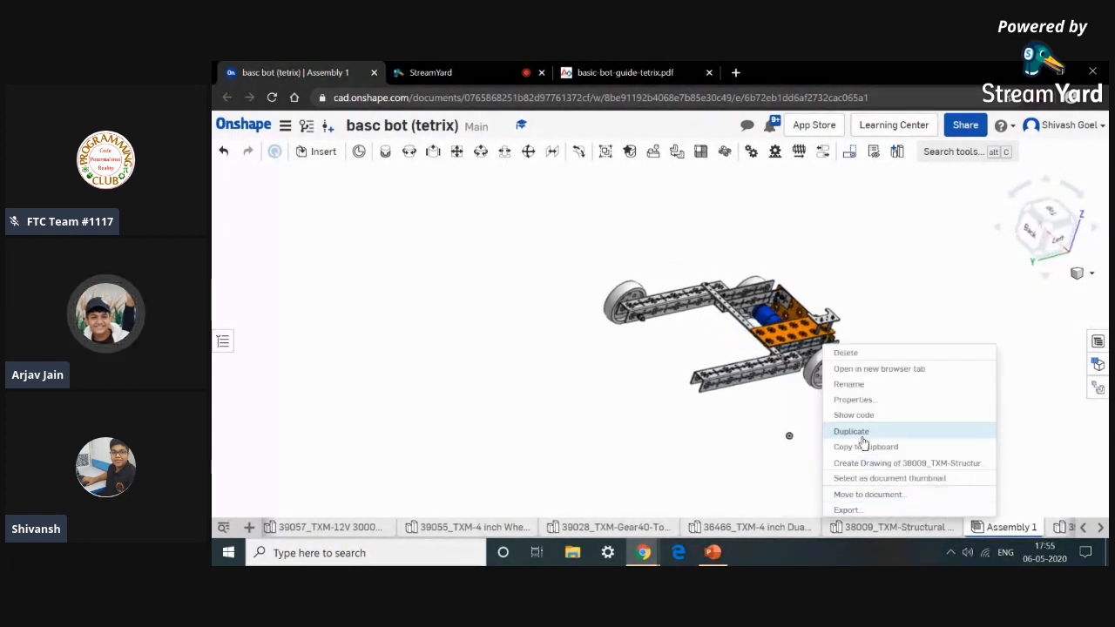
{"action": "left_click", "coordinate": [733, 444]}
{"action": "left_click", "coordinate": [621, 73]}
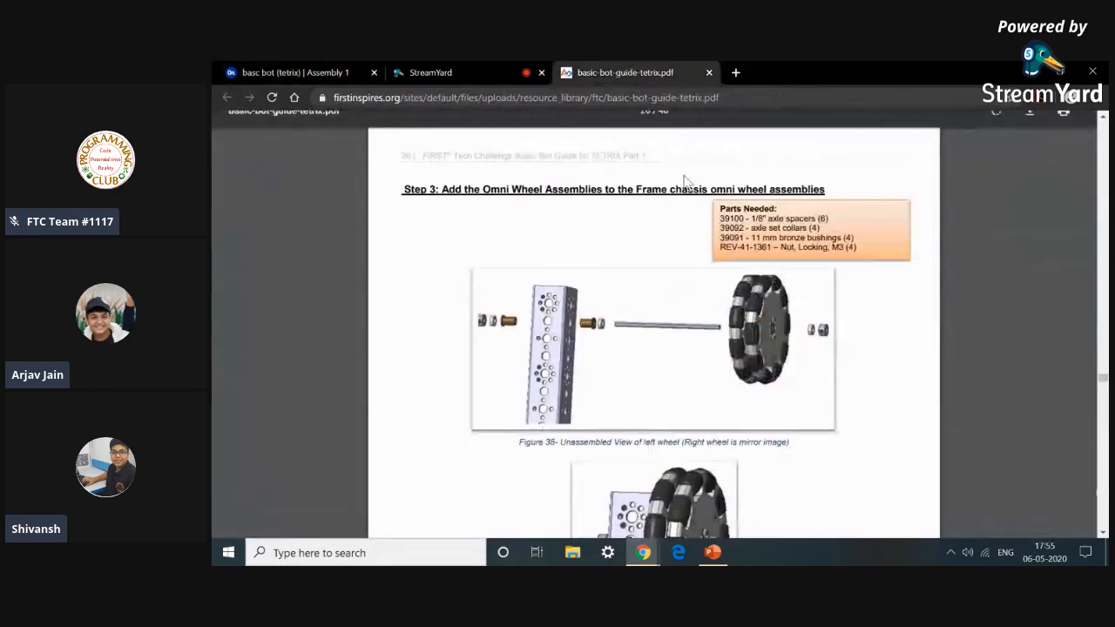
{"action": "scroll", "coordinate": [720, 270], "scroll_direction": "down", "scroll_amount": 10}
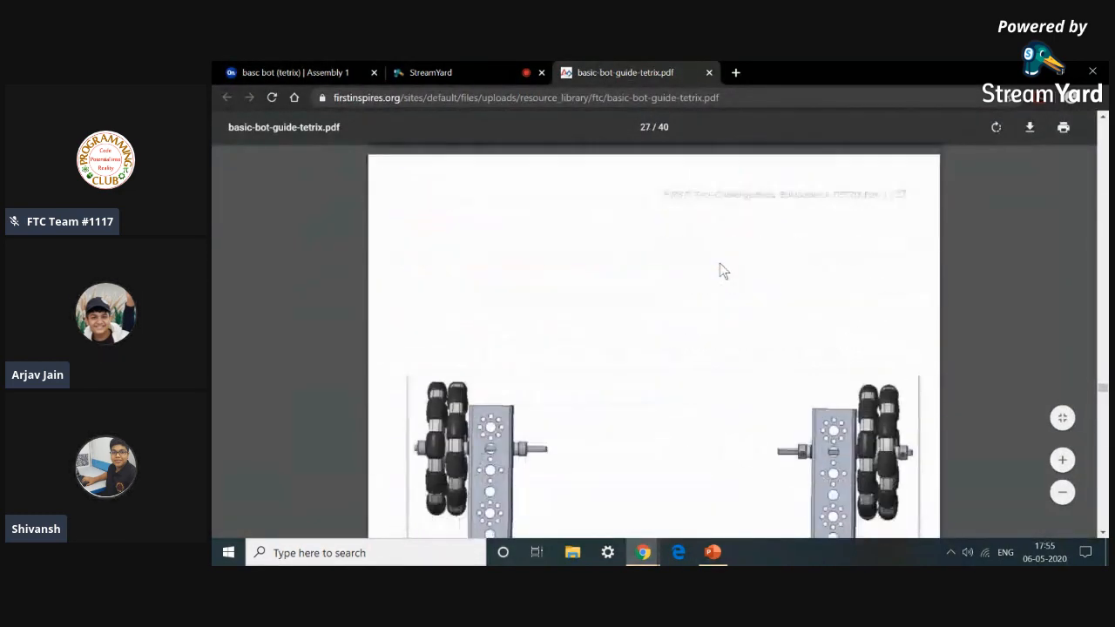
{"action": "scroll", "coordinate": [718, 268], "scroll_direction": "down", "scroll_amount": 4}
{"action": "scroll", "coordinate": [714, 261], "scroll_direction": "up", "scroll_amount": 8}
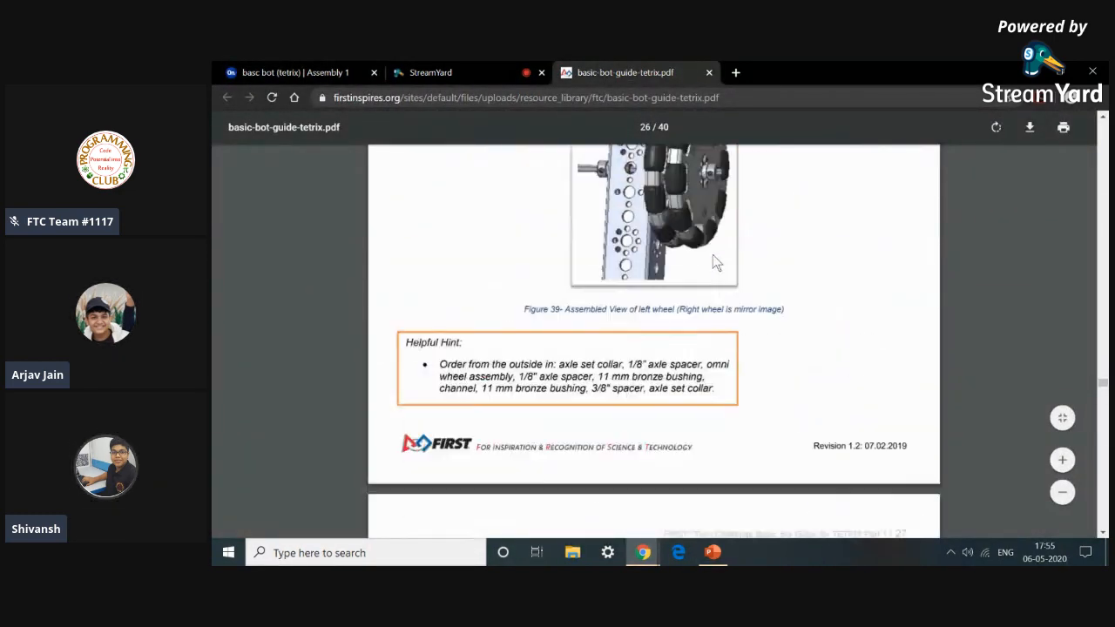
{"action": "scroll", "coordinate": [712, 261], "scroll_direction": "up", "scroll_amount": 3}
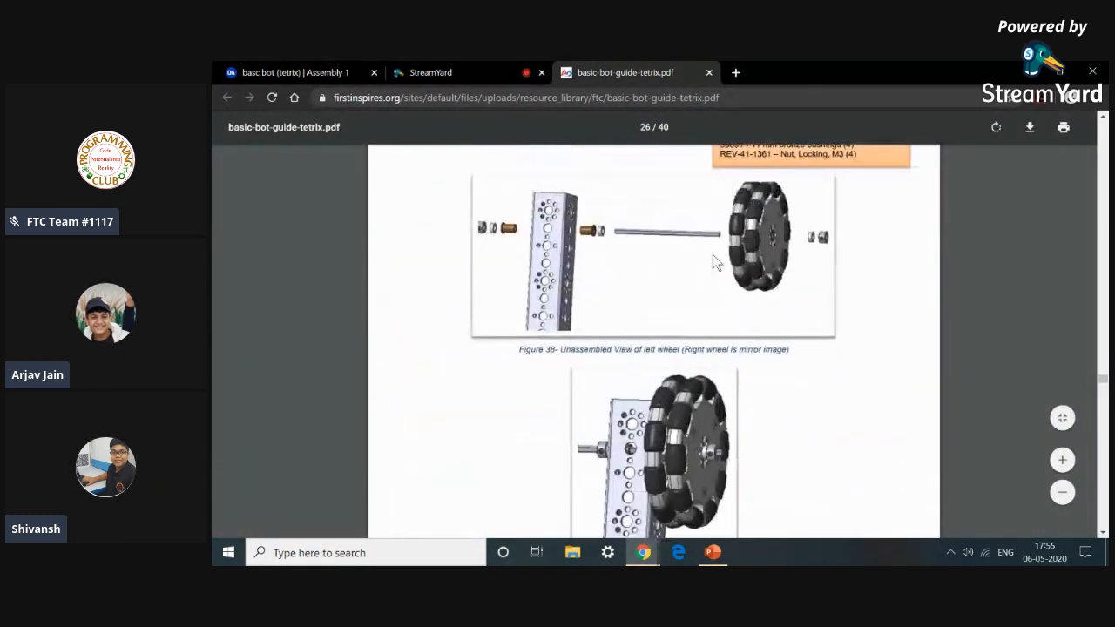
Insert a 39088 steel axle 100mm plus bronze bushings, axle set collars and axle spacers for the other wheel.
{"action": "left_click", "coordinate": [336, 68]}
{"action": "left_click", "coordinate": [322, 152]}
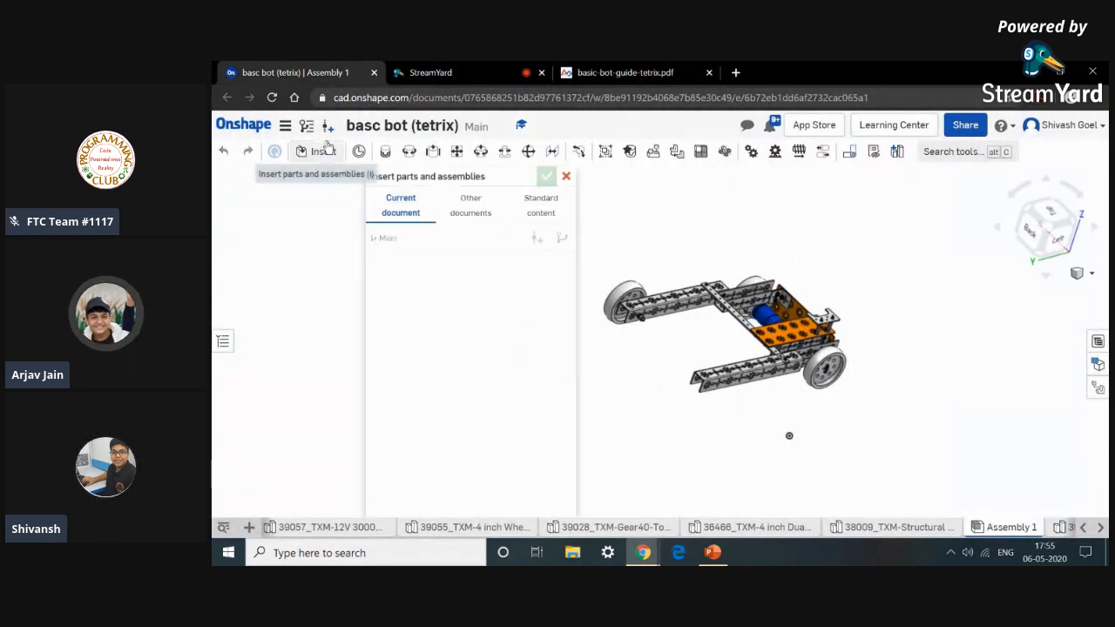
{"action": "scroll", "coordinate": [527, 401], "scroll_direction": "down", "scroll_amount": 8}
{"action": "scroll", "coordinate": [527, 401], "scroll_direction": "down", "scroll_amount": 6}
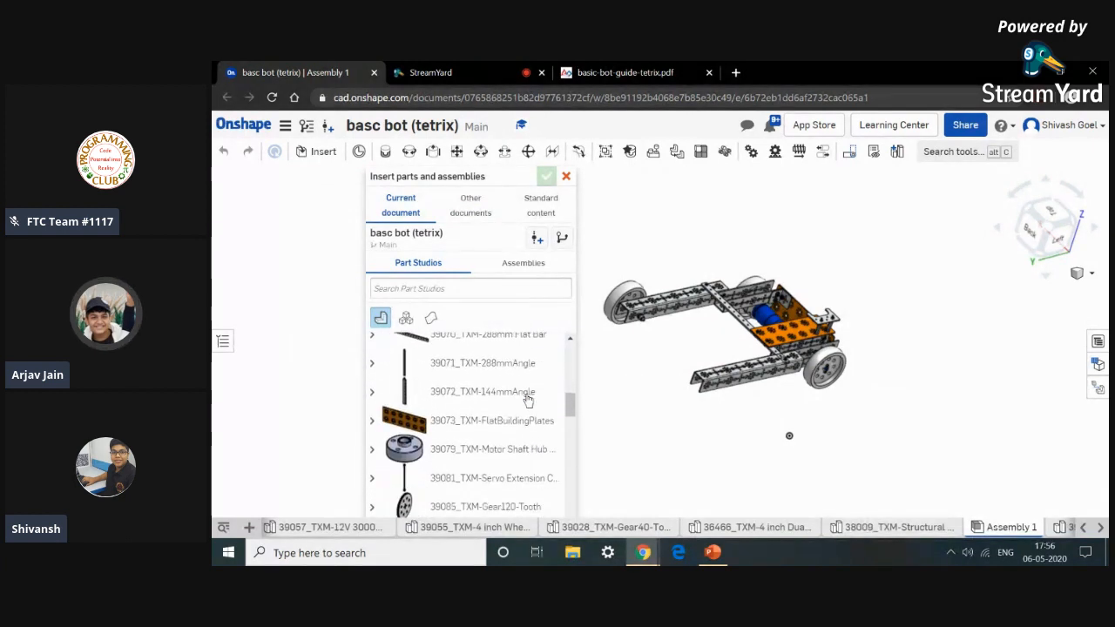
{"action": "scroll", "coordinate": [527, 399], "scroll_direction": "down", "scroll_amount": 5}
{"action": "scroll", "coordinate": [527, 398], "scroll_direction": "down", "scroll_amount": 6}
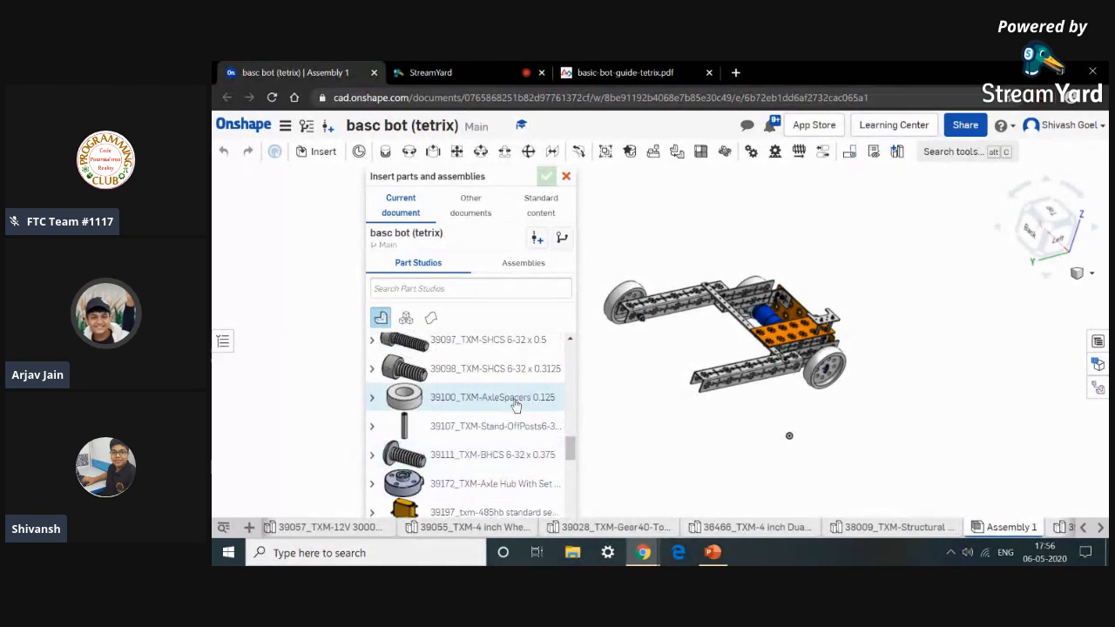
{"action": "scroll", "coordinate": [505, 415], "scroll_direction": "down", "scroll_amount": 2}
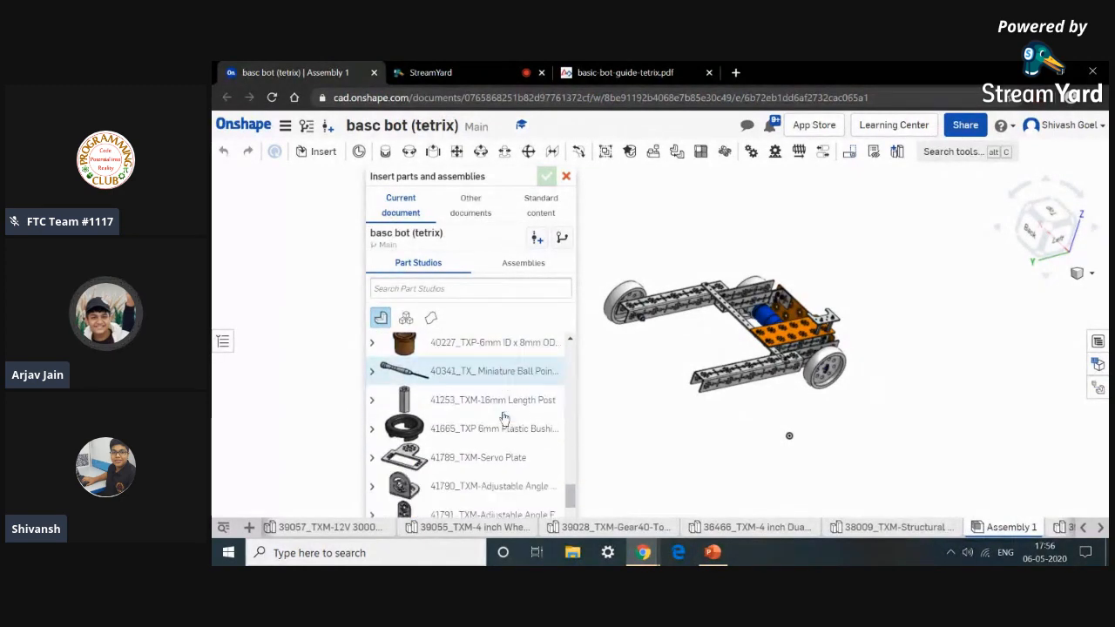
{"action": "scroll", "coordinate": [503, 416], "scroll_direction": "up", "scroll_amount": 12}
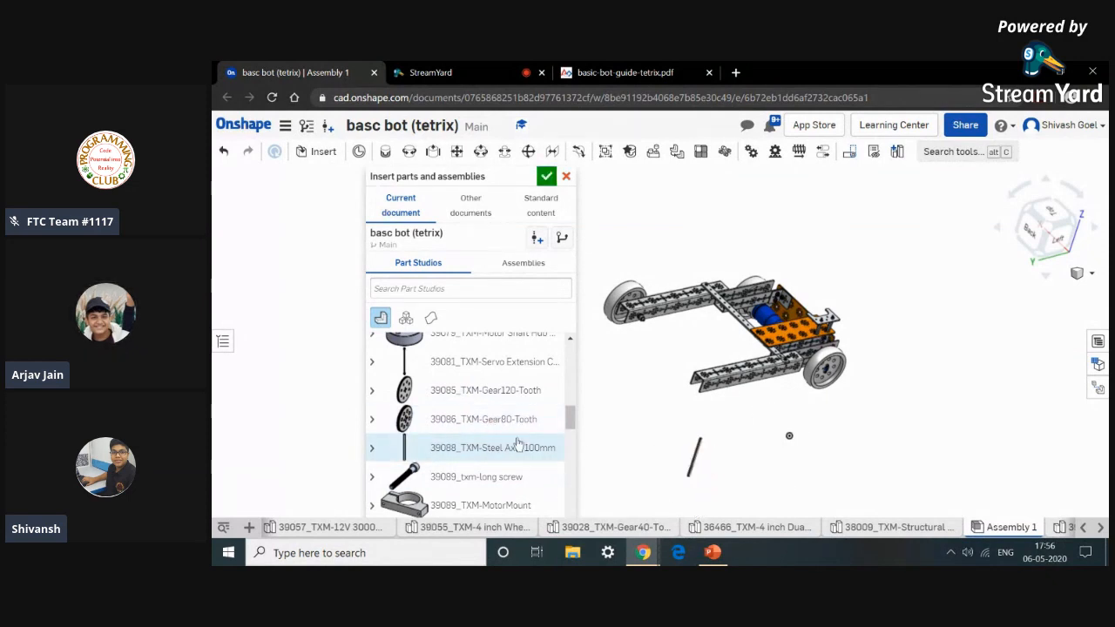
{"action": "left_click", "coordinate": [589, 73]}
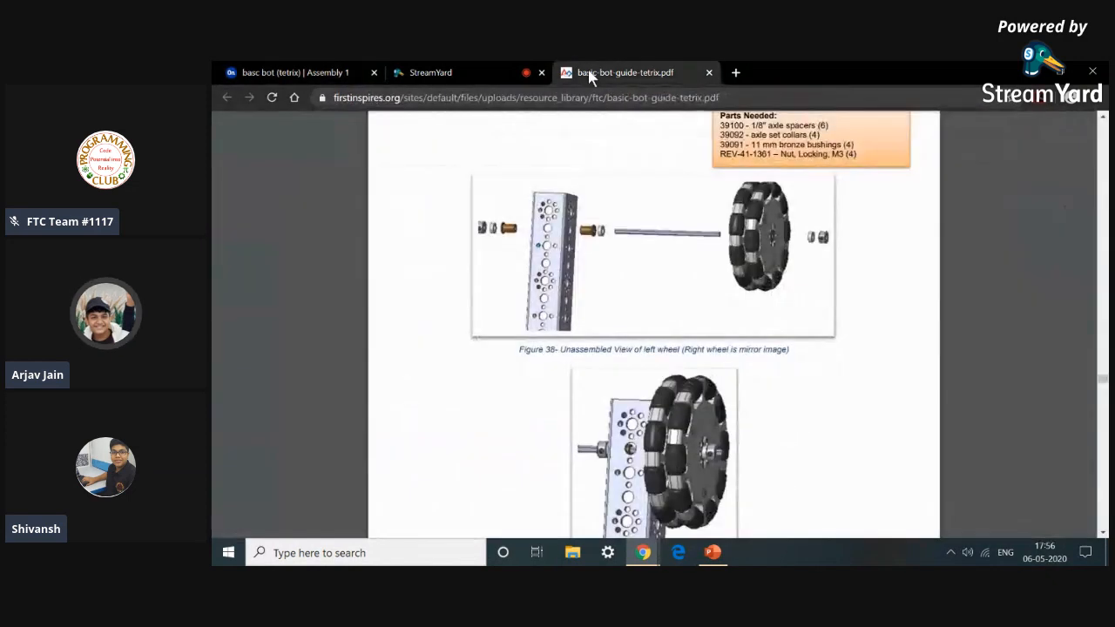
{"action": "left_click", "coordinate": [274, 70]}
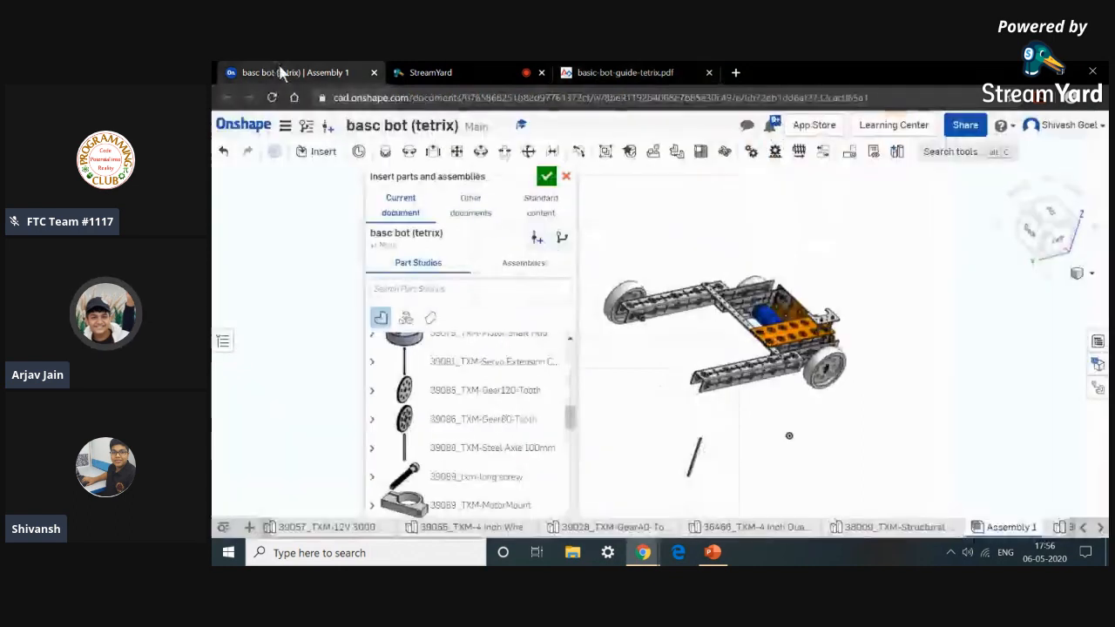
{"action": "scroll", "coordinate": [522, 404], "scroll_direction": "down", "scroll_amount": 10}
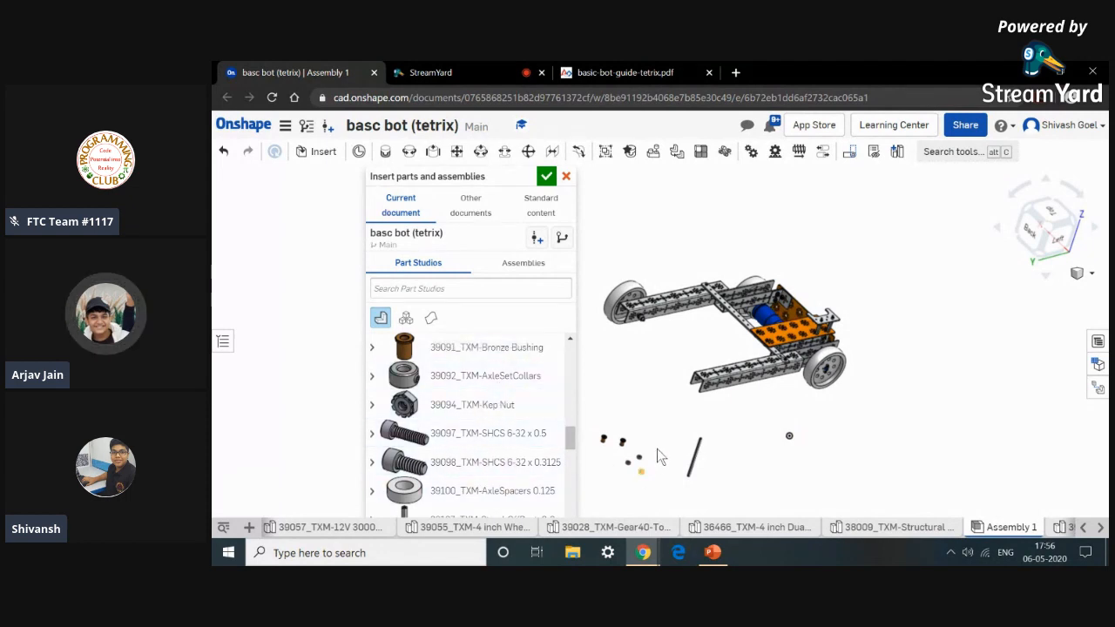
{"action": "left_click", "coordinate": [639, 440]}
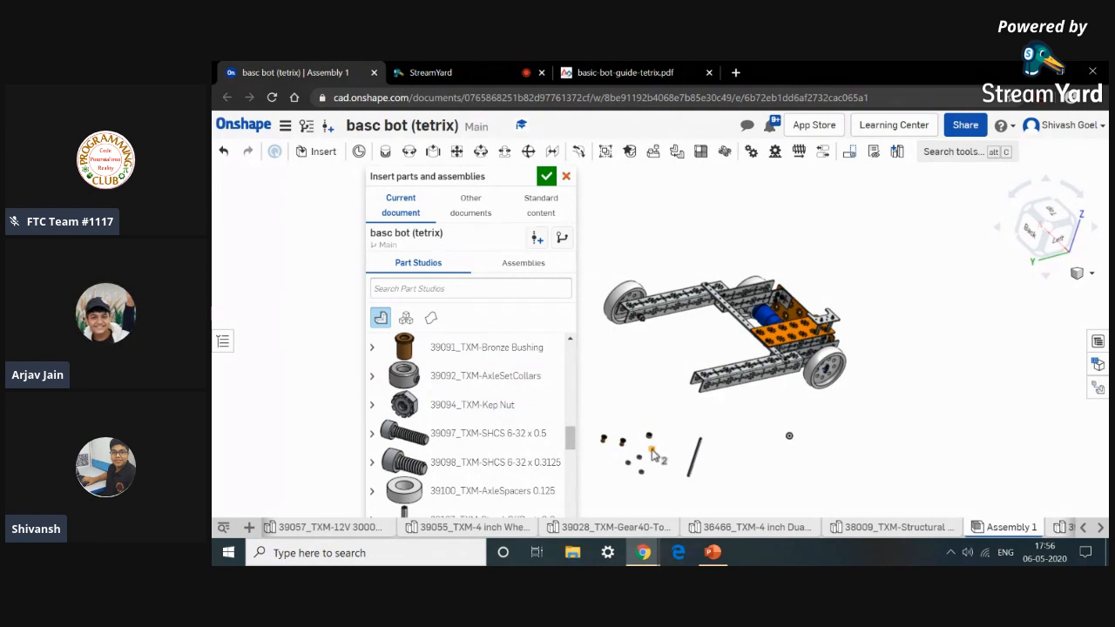
{"action": "left_click", "coordinate": [546, 178]}
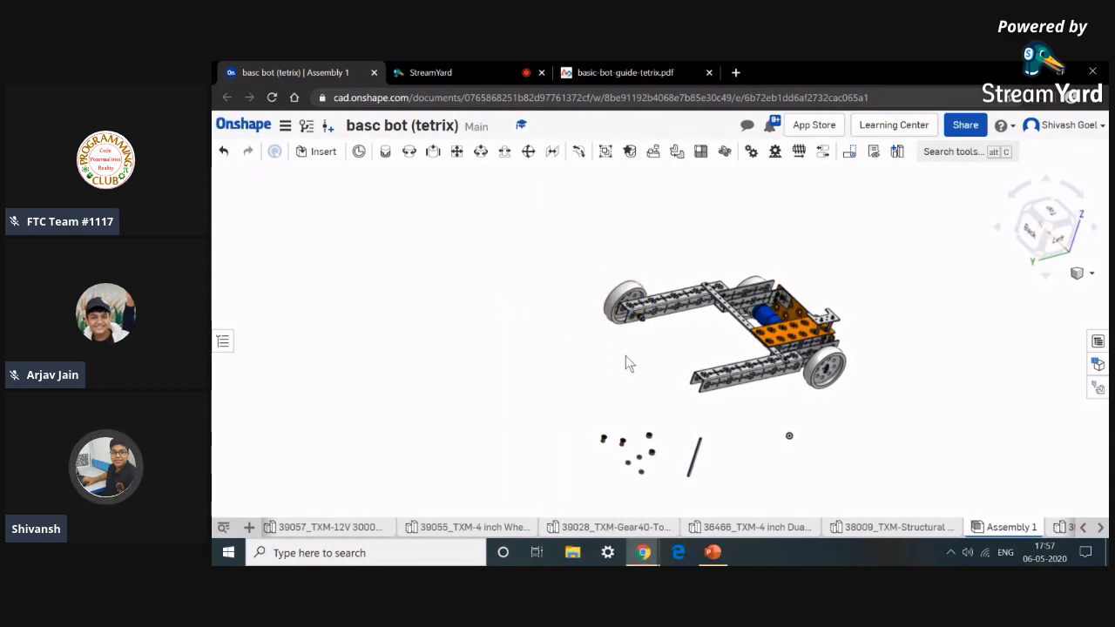
Slide the new steel axle into the axle hole of the opposite frame channel with a Slider mate.
{"action": "left_click", "coordinate": [433, 152]}
{"action": "scroll", "coordinate": [694, 455], "scroll_direction": "up", "scroll_amount": 6}
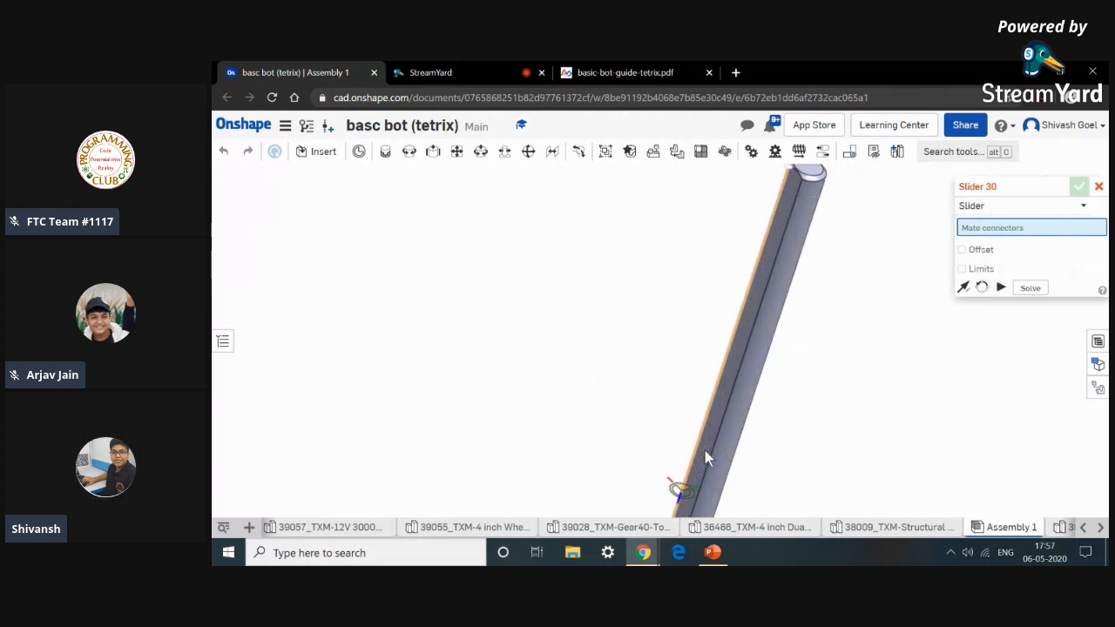
{"action": "left_click", "coordinate": [722, 454]}
{"action": "scroll", "coordinate": [725, 445], "scroll_direction": "down", "scroll_amount": 5}
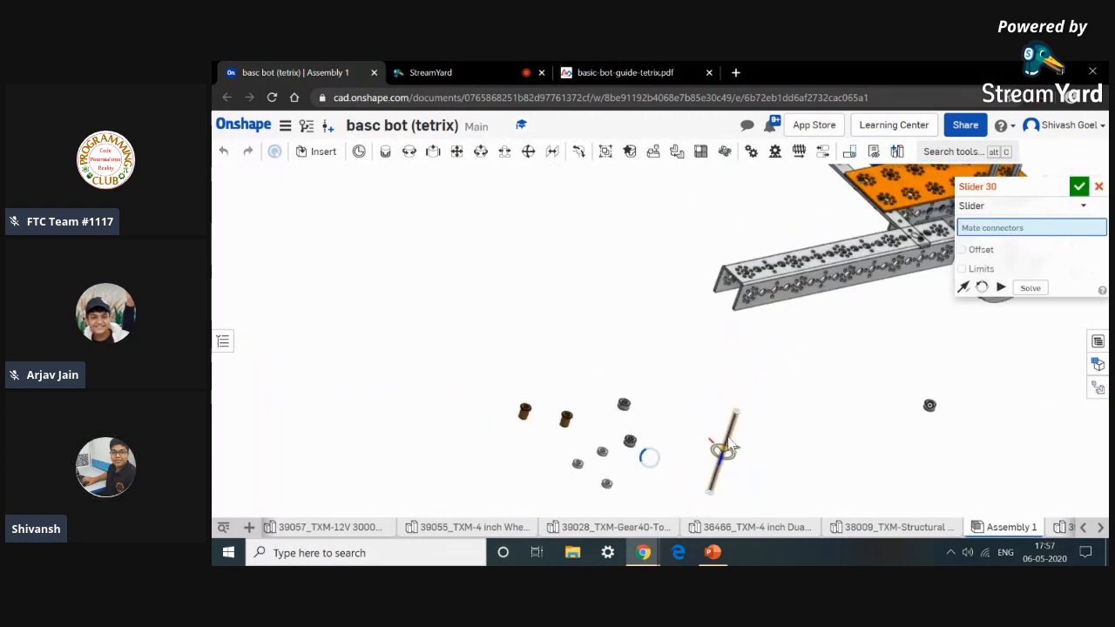
{"action": "left_click", "coordinate": [723, 449]}
{"action": "scroll", "coordinate": [763, 298], "scroll_direction": "up", "scroll_amount": 6}
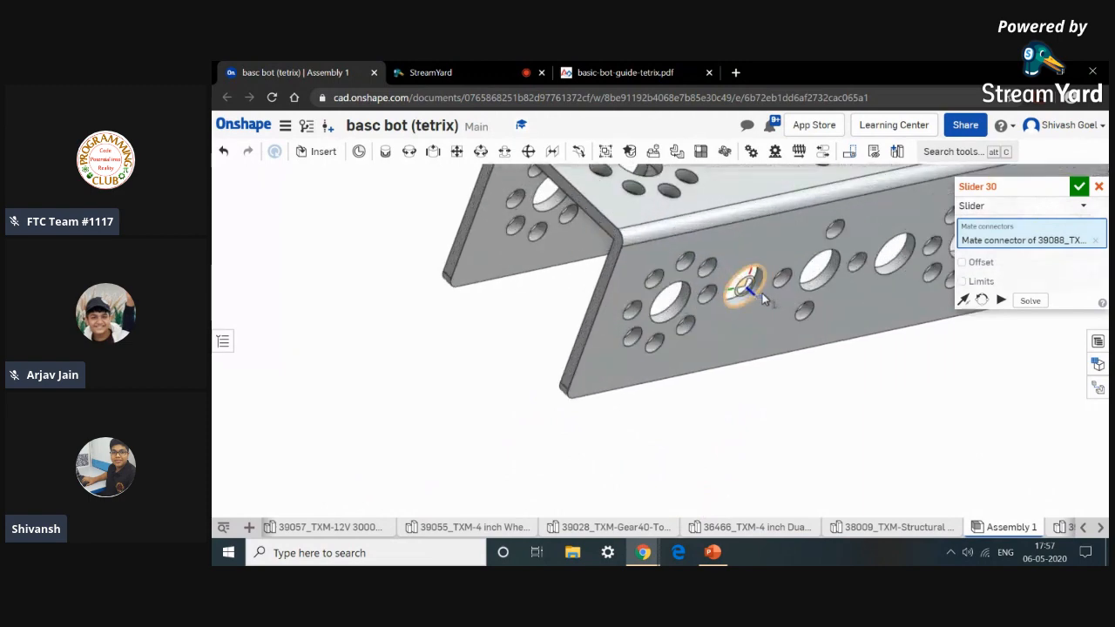
{"action": "scroll", "coordinate": [758, 296], "scroll_direction": "up", "scroll_amount": 3}
{"action": "left_click", "coordinate": [747, 298]}
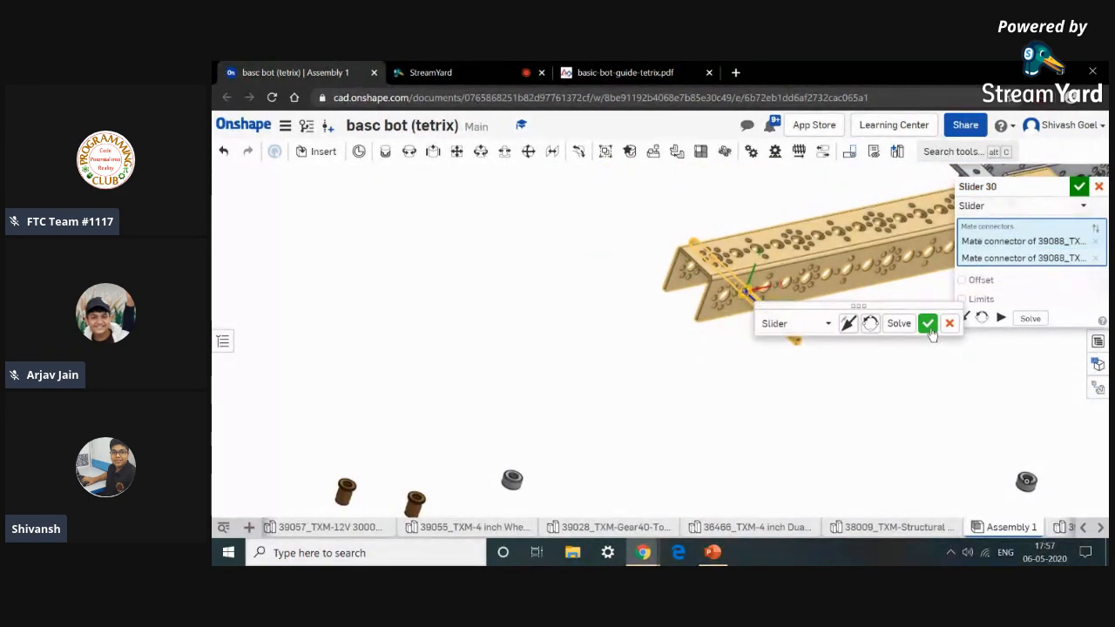
{"action": "left_click", "coordinate": [929, 327]}
{"action": "scroll", "coordinate": [659, 450], "scroll_direction": "down", "scroll_amount": 4}
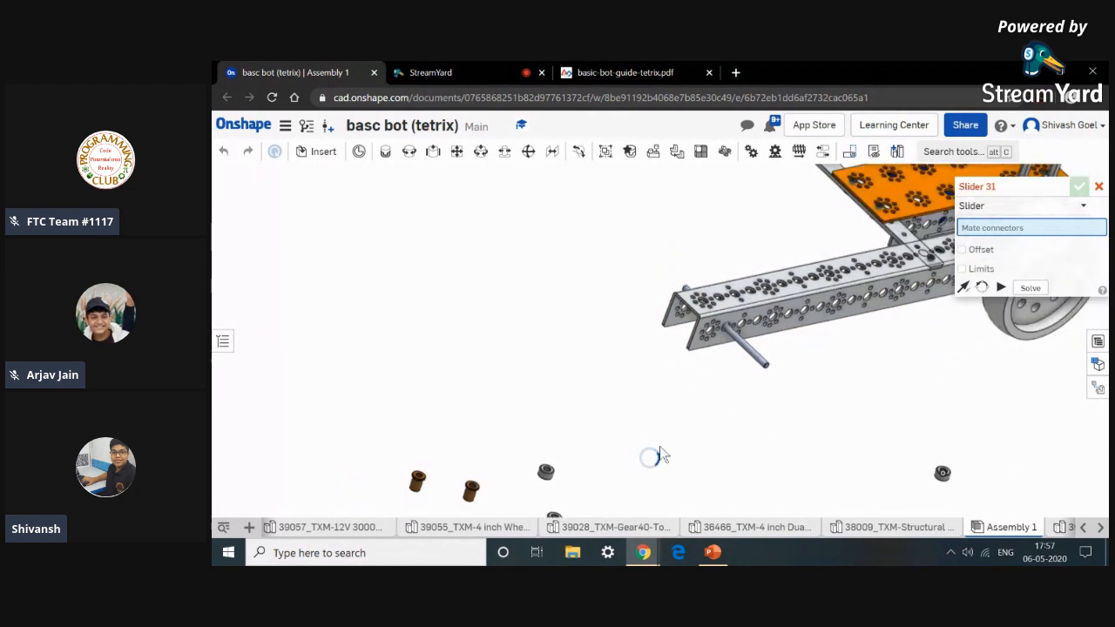
{"action": "left_click", "coordinate": [1100, 187]}
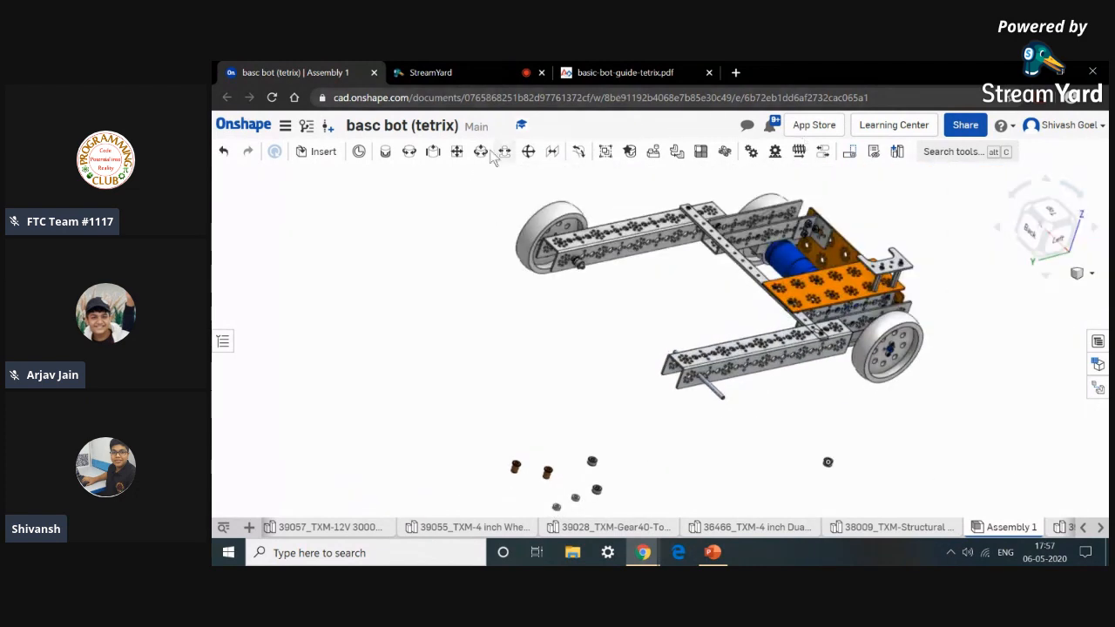
Mate a bronze bushing into the opposite frame channel's axle hole with a Slider mate, flipping its primary axis.
{"action": "left_click", "coordinate": [435, 159]}
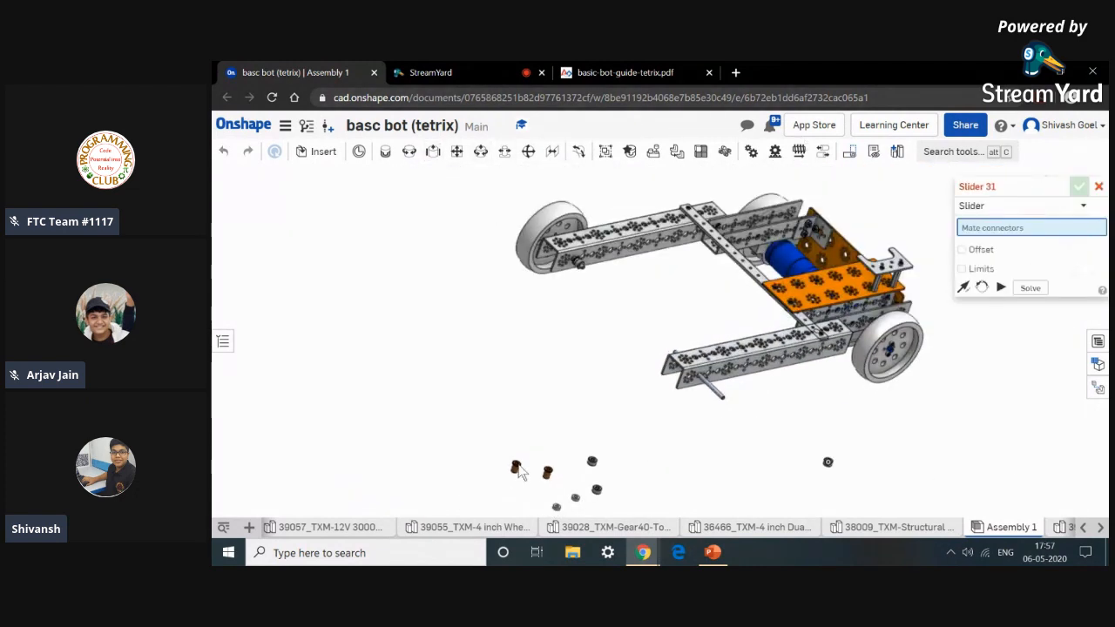
{"action": "scroll", "coordinate": [518, 470], "scroll_direction": "up", "scroll_amount": 10}
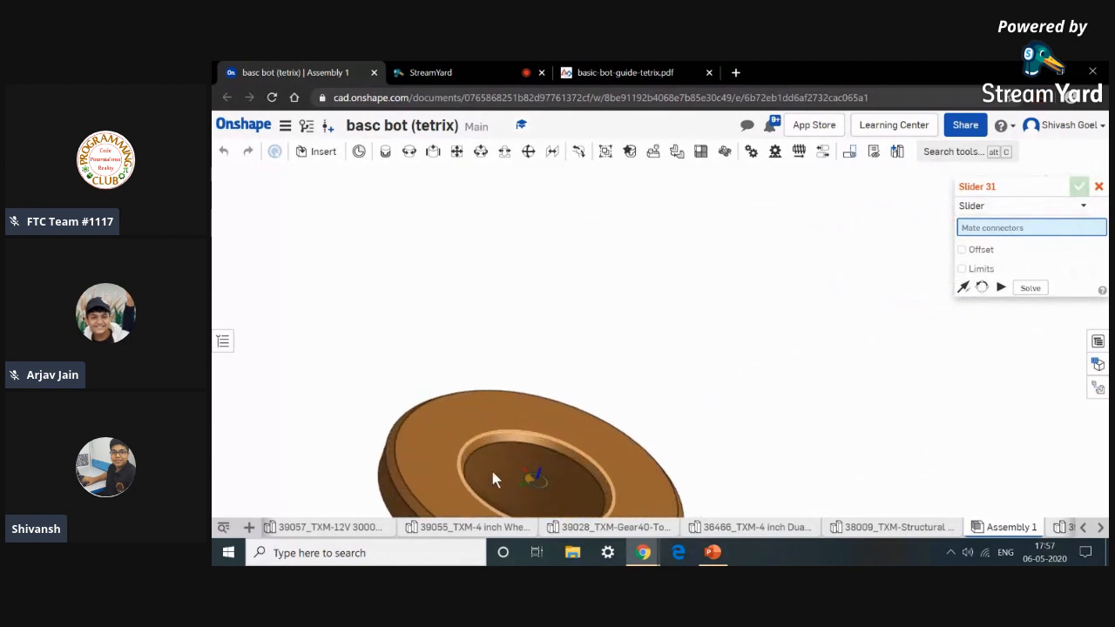
{"action": "scroll", "coordinate": [495, 472], "scroll_direction": "down", "scroll_amount": 2}
{"action": "left_click", "coordinate": [488, 475]}
{"action": "scroll", "coordinate": [490, 477], "scroll_direction": "down", "scroll_amount": 5}
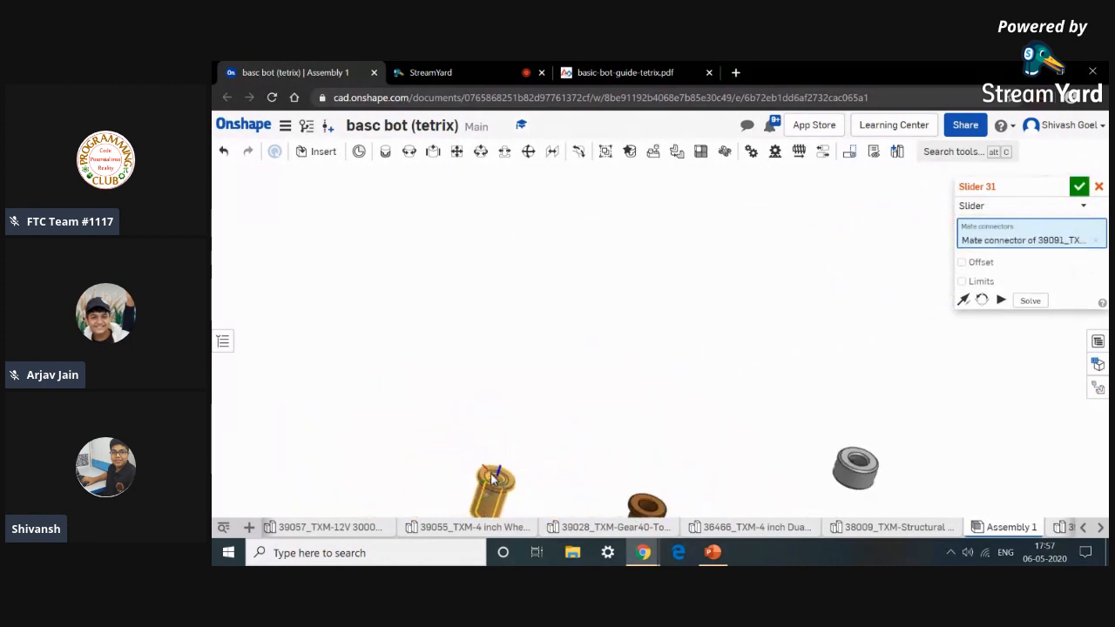
{"action": "scroll", "coordinate": [489, 471], "scroll_direction": "down", "scroll_amount": 3}
{"action": "scroll", "coordinate": [679, 413], "scroll_direction": "down", "scroll_amount": 2}
{"action": "right_click_drag", "start_coordinate": [680, 413], "coordinate": [751, 446]}
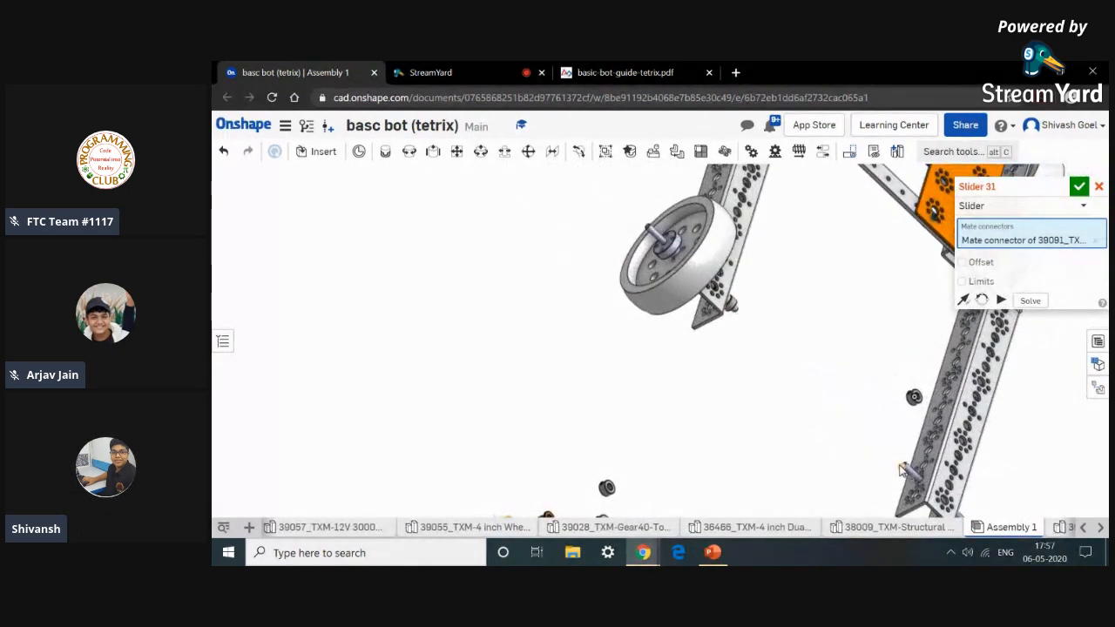
{"action": "middle_click_drag", "start_coordinate": [902, 470], "coordinate": [811, 412]}
{"action": "scroll", "coordinate": [829, 425], "scroll_direction": "up", "scroll_amount": 6}
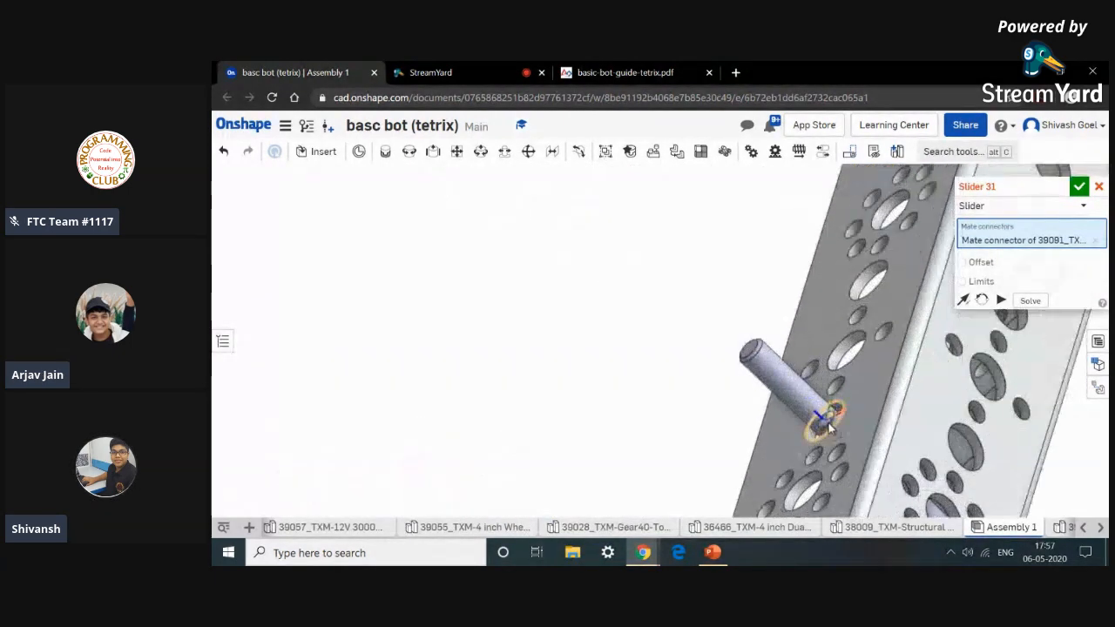
{"action": "scroll", "coordinate": [847, 419], "scroll_direction": "up", "scroll_amount": 4}
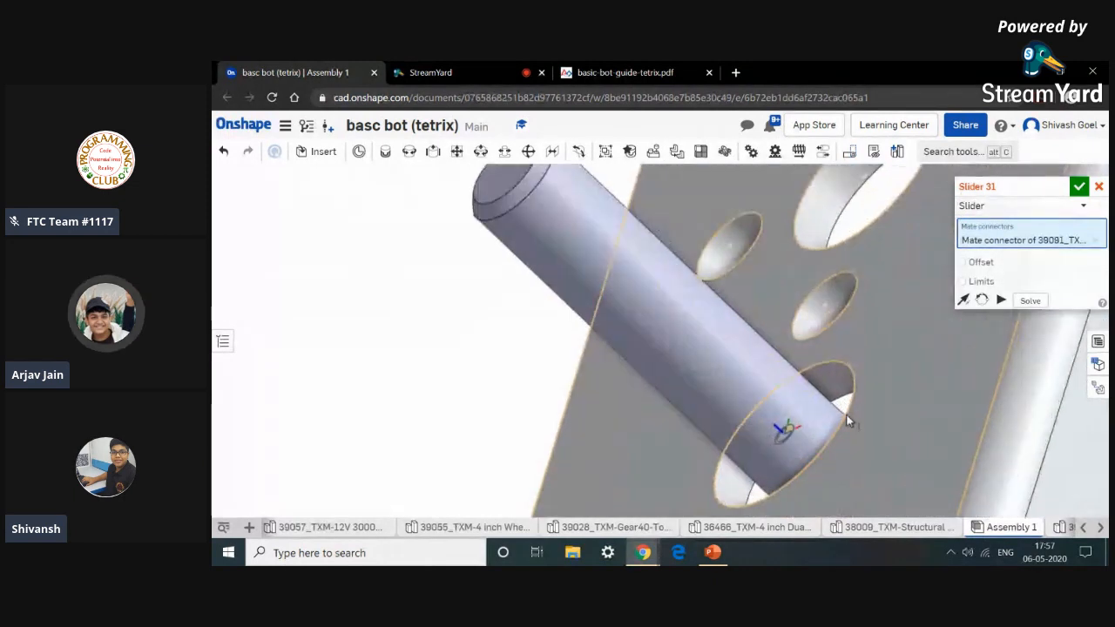
{"action": "left_click", "coordinate": [846, 423]}
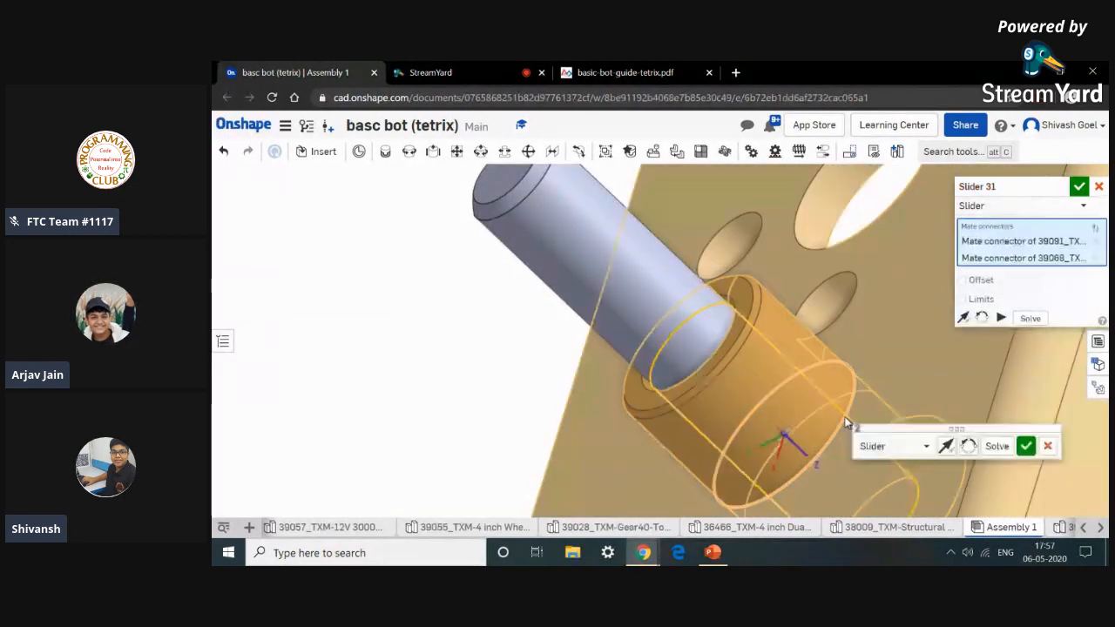
{"action": "left_click", "coordinate": [947, 448]}
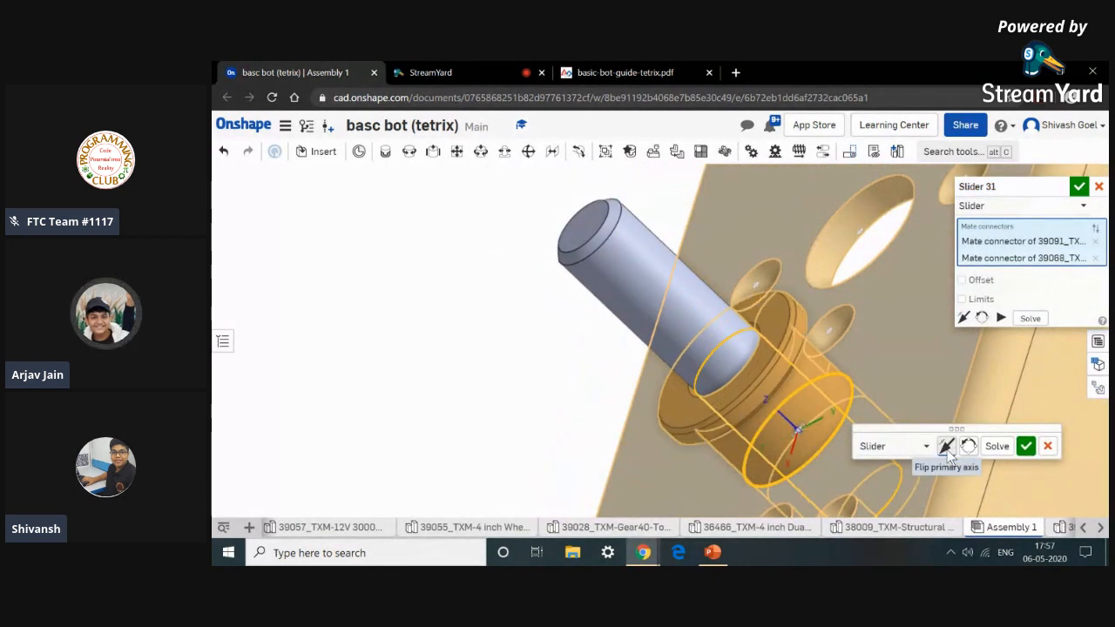
{"action": "left_click", "coordinate": [1025, 446]}
{"action": "scroll", "coordinate": [488, 442], "scroll_direction": "down", "scroll_amount": 5}
{"action": "scroll", "coordinate": [488, 441], "scroll_direction": "down", "scroll_amount": 2}
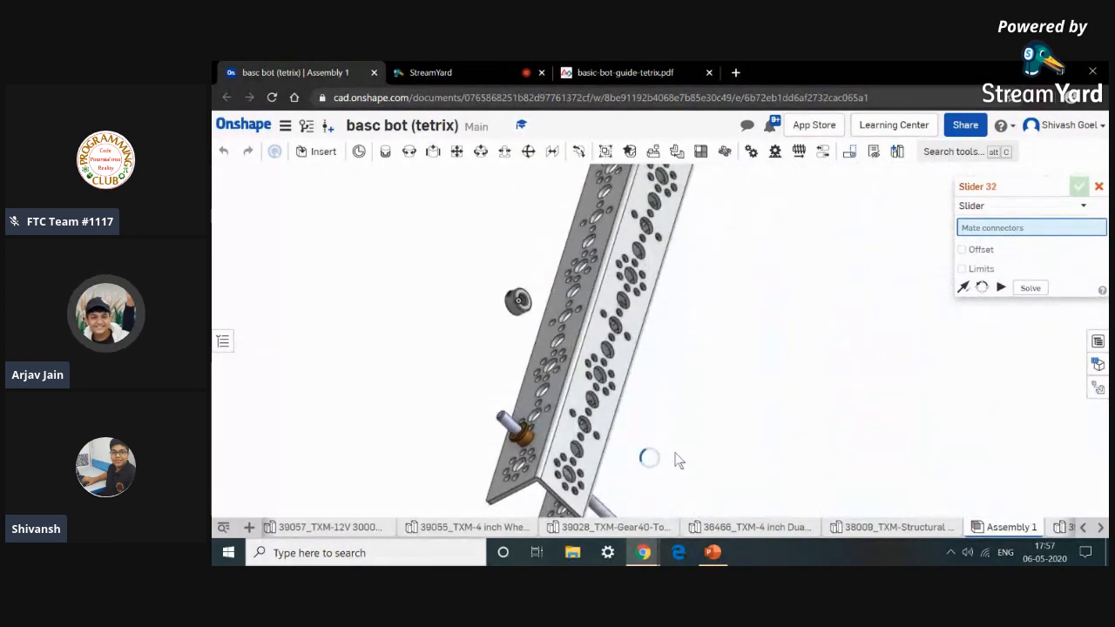
{"action": "middle_click_drag", "start_coordinate": [792, 445], "coordinate": [754, 276]}
{"action": "scroll", "coordinate": [716, 393], "scroll_direction": "down", "scroll_amount": 2}
{"action": "scroll", "coordinate": [593, 458], "scroll_direction": "down", "scroll_amount": 2}
{"action": "scroll", "coordinate": [382, 407], "scroll_direction": "up", "scroll_amount": 7}
{"action": "scroll", "coordinate": [383, 407], "scroll_direction": "up", "scroll_amount": 3}
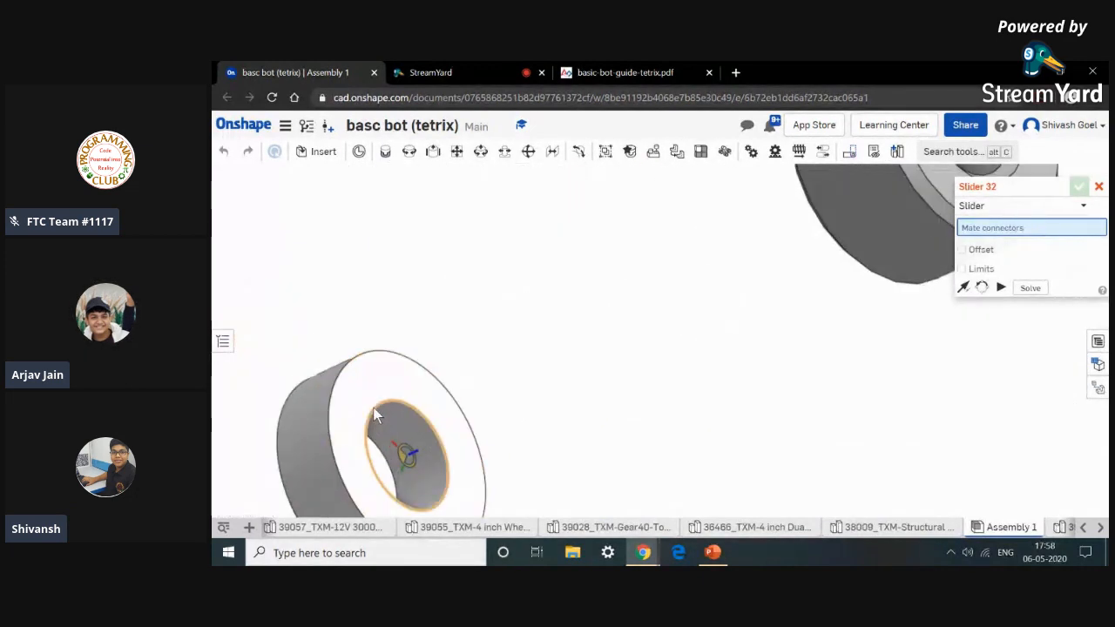
{"action": "left_click", "coordinate": [351, 406]}
{"action": "scroll", "coordinate": [351, 407], "scroll_direction": "down", "scroll_amount": 5}
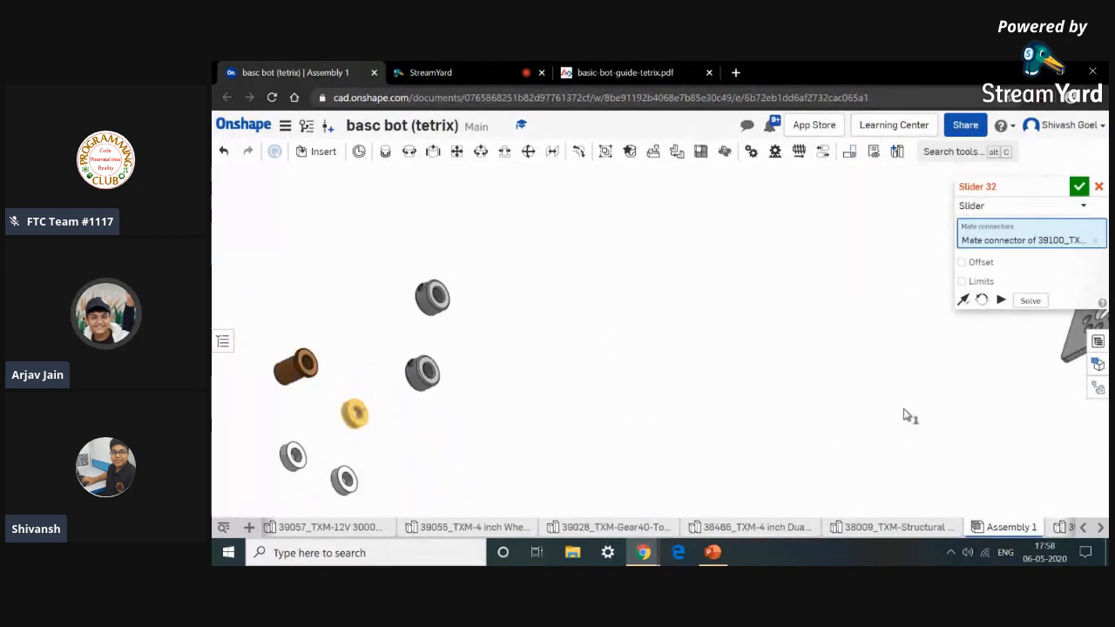
{"action": "scroll", "coordinate": [909, 415], "scroll_direction": "down", "scroll_amount": 3}
{"action": "left_click", "coordinate": [1099, 187]}
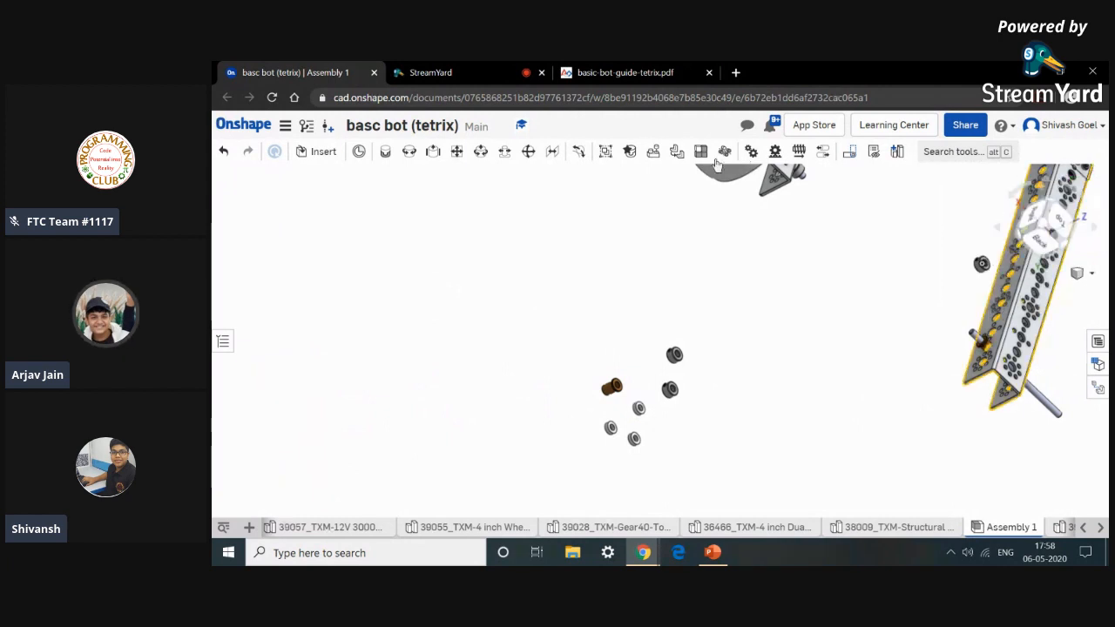
Fasten an axle spacer against the bronze bushing on the new axle with a Fastened mate.
{"action": "left_click", "coordinate": [386, 153]}
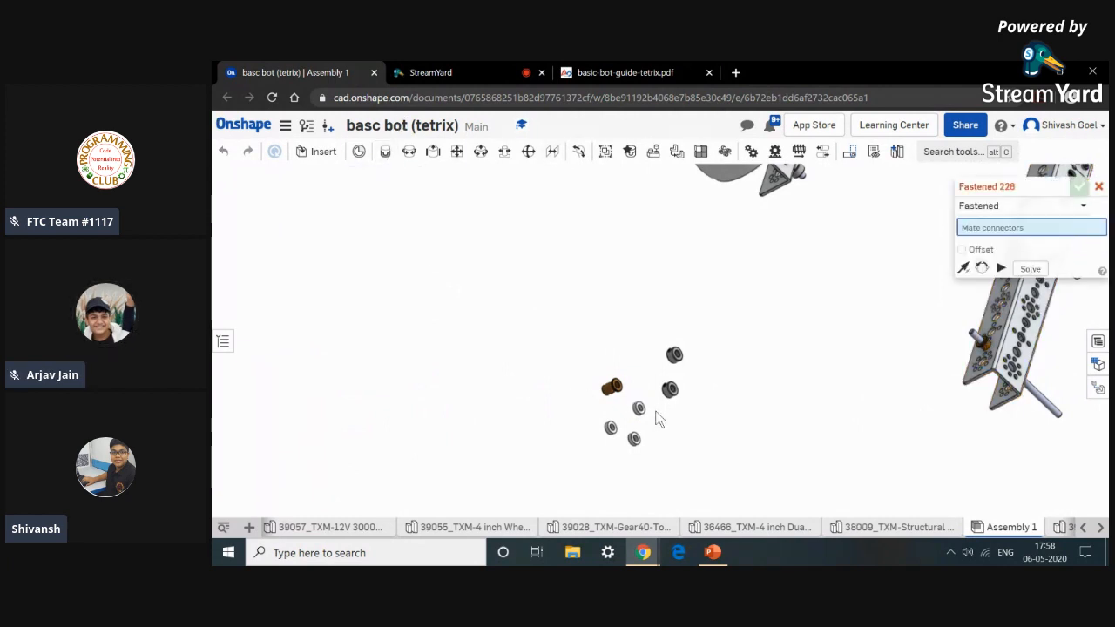
{"action": "scroll", "coordinate": [623, 442], "scroll_direction": "up", "scroll_amount": 10}
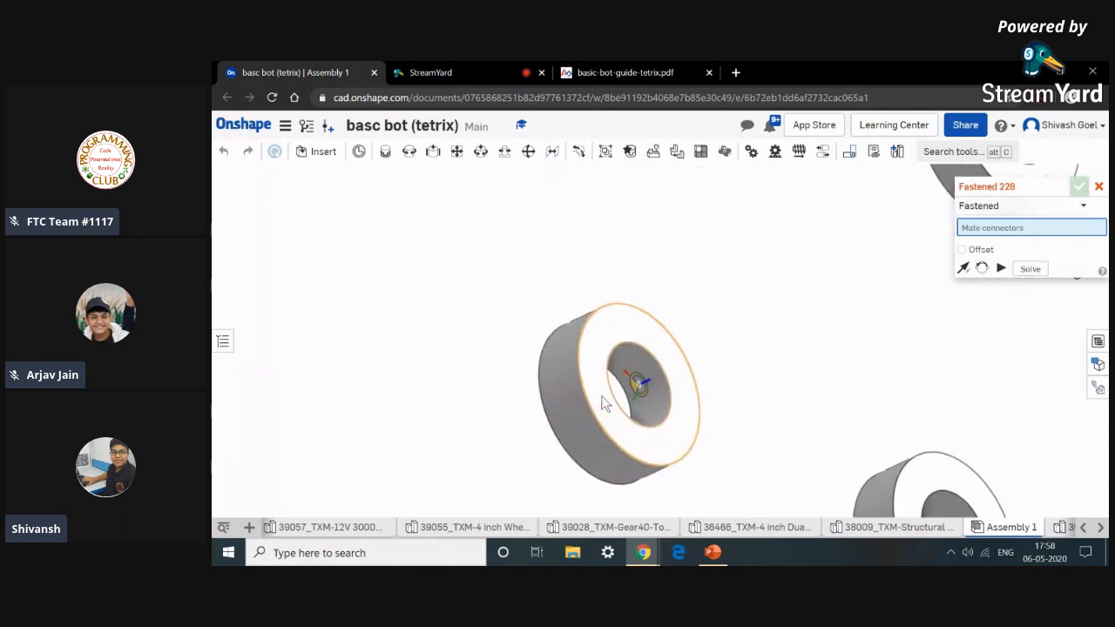
{"action": "left_click", "coordinate": [607, 403]}
{"action": "scroll", "coordinate": [608, 402], "scroll_direction": "down", "scroll_amount": 8}
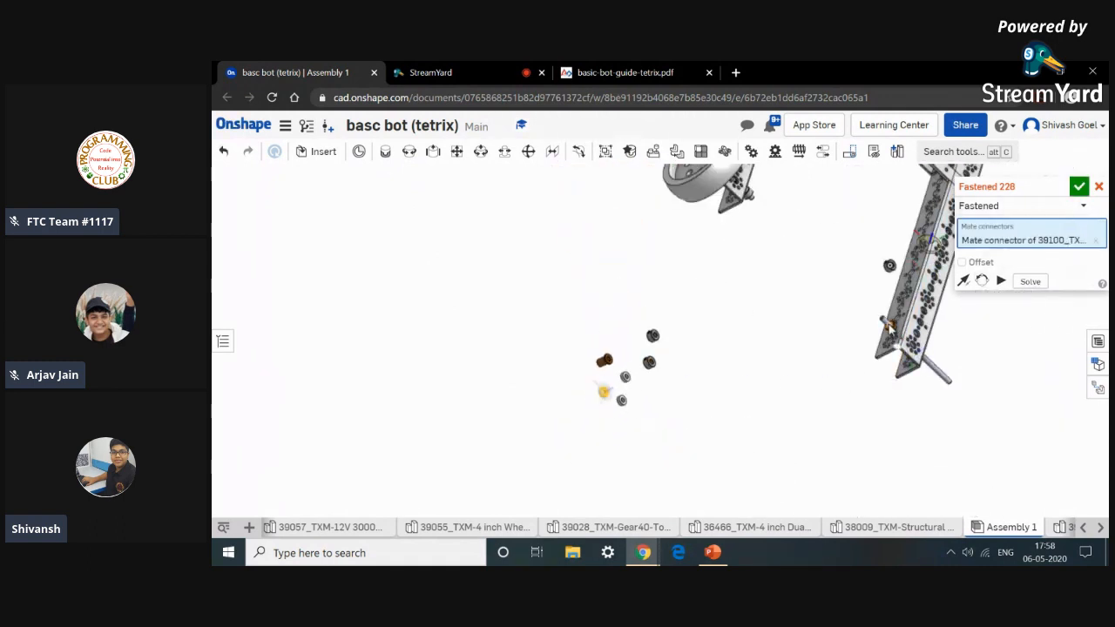
{"action": "scroll", "coordinate": [889, 325], "scroll_direction": "up", "scroll_amount": 10}
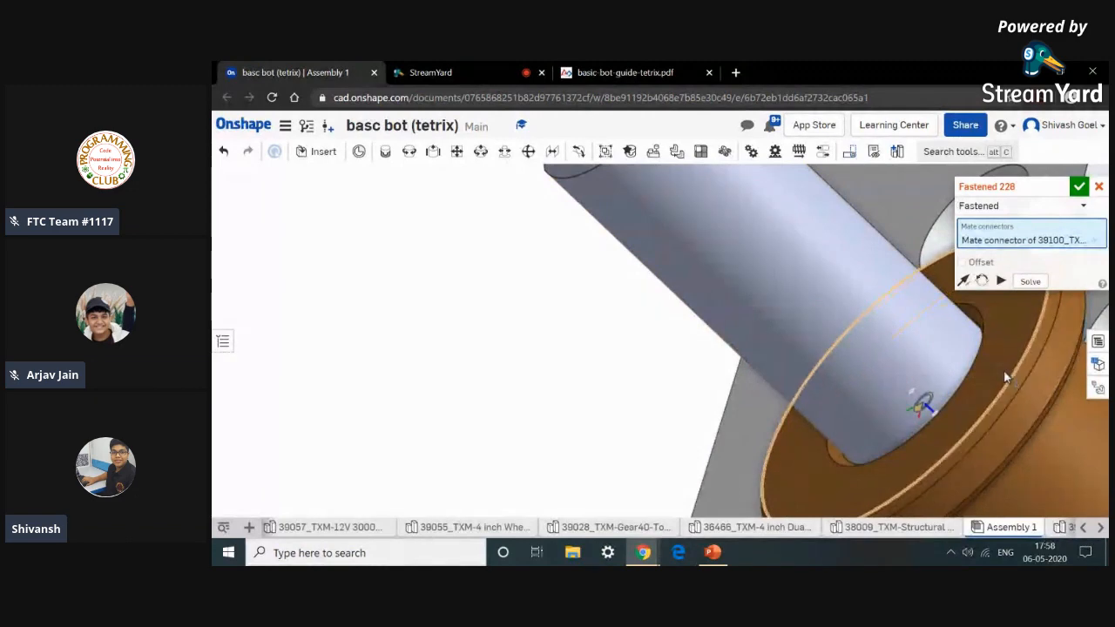
{"action": "scroll", "coordinate": [1004, 375], "scroll_direction": "down", "scroll_amount": 3}
{"action": "scroll", "coordinate": [1002, 376], "scroll_direction": "down", "scroll_amount": 4}
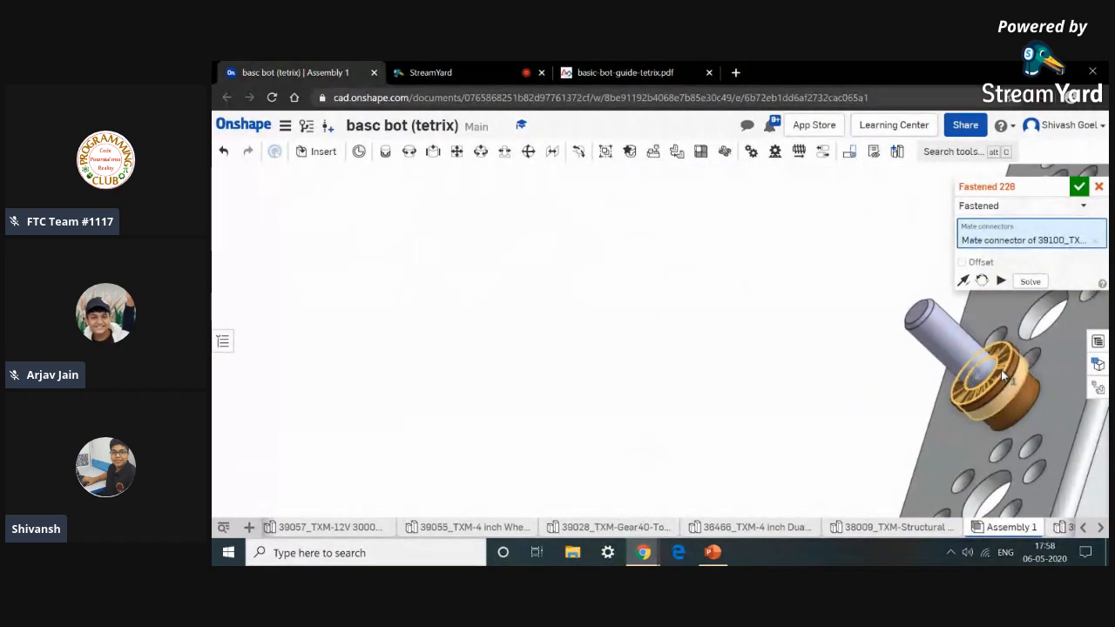
{"action": "left_click", "coordinate": [1001, 369]}
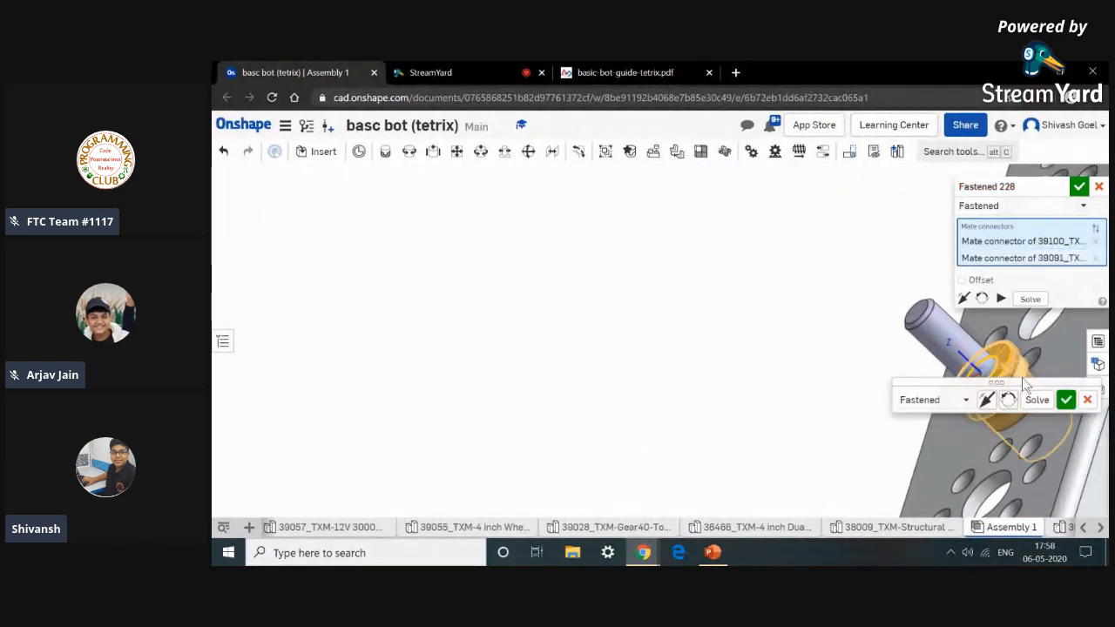
{"action": "left_click", "coordinate": [1066, 400]}
Fasten an axle set collar onto the axle beside the spacer and bushing.
{"action": "scroll", "coordinate": [787, 449], "scroll_direction": "down", "scroll_amount": 5}
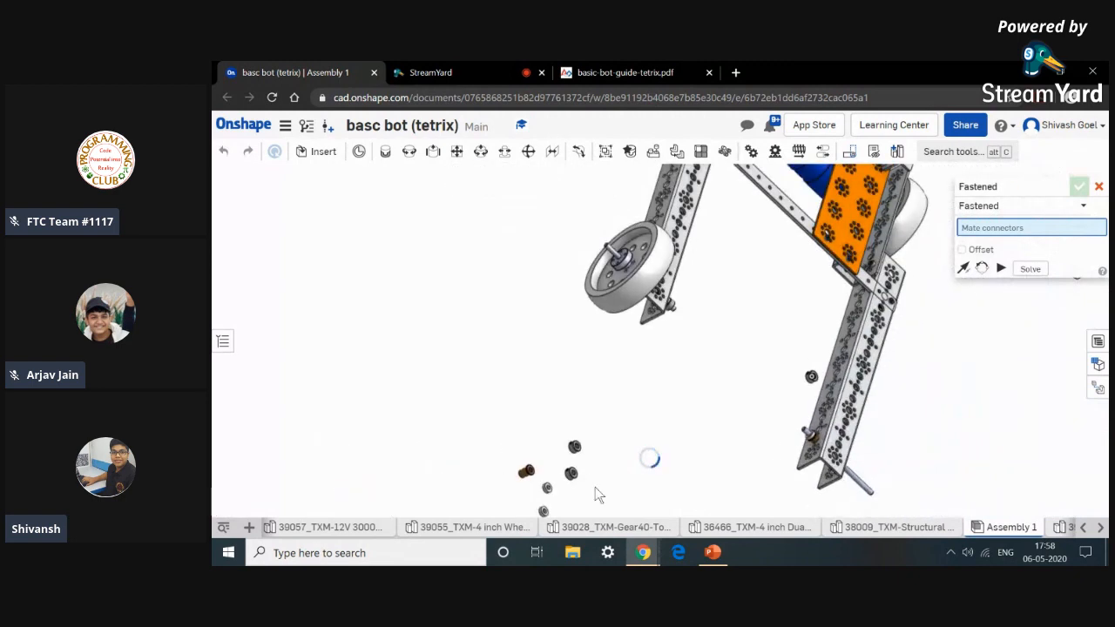
{"action": "scroll", "coordinate": [580, 486], "scroll_direction": "up", "scroll_amount": 8}
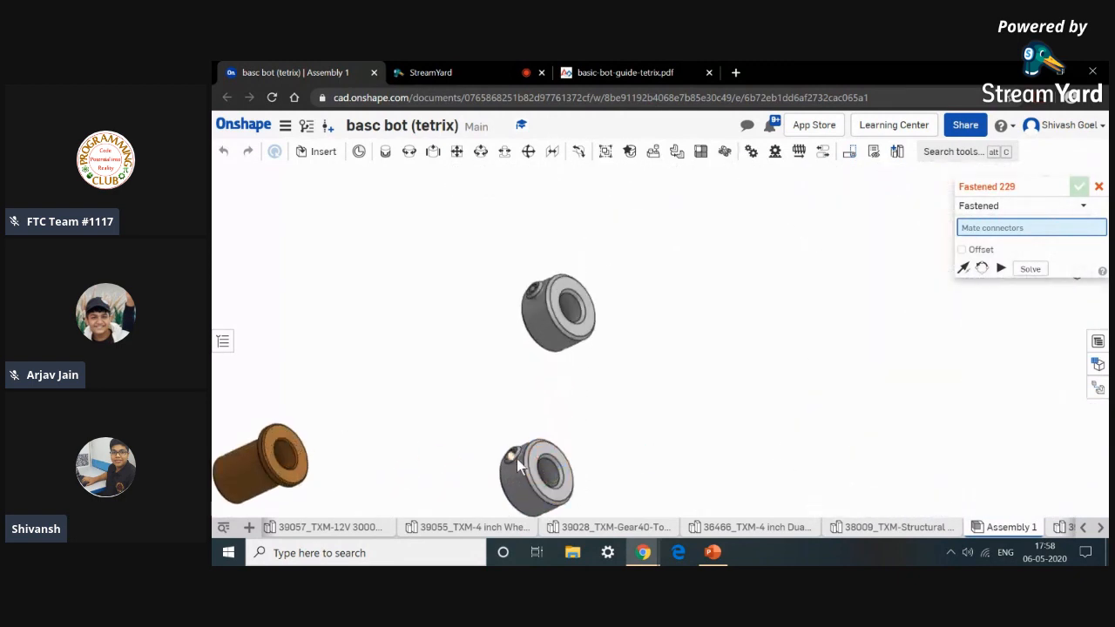
{"action": "left_click", "coordinate": [520, 471]}
{"action": "scroll", "coordinate": [520, 466], "scroll_direction": "down", "scroll_amount": 5}
{"action": "scroll", "coordinate": [925, 402], "scroll_direction": "up", "scroll_amount": 8}
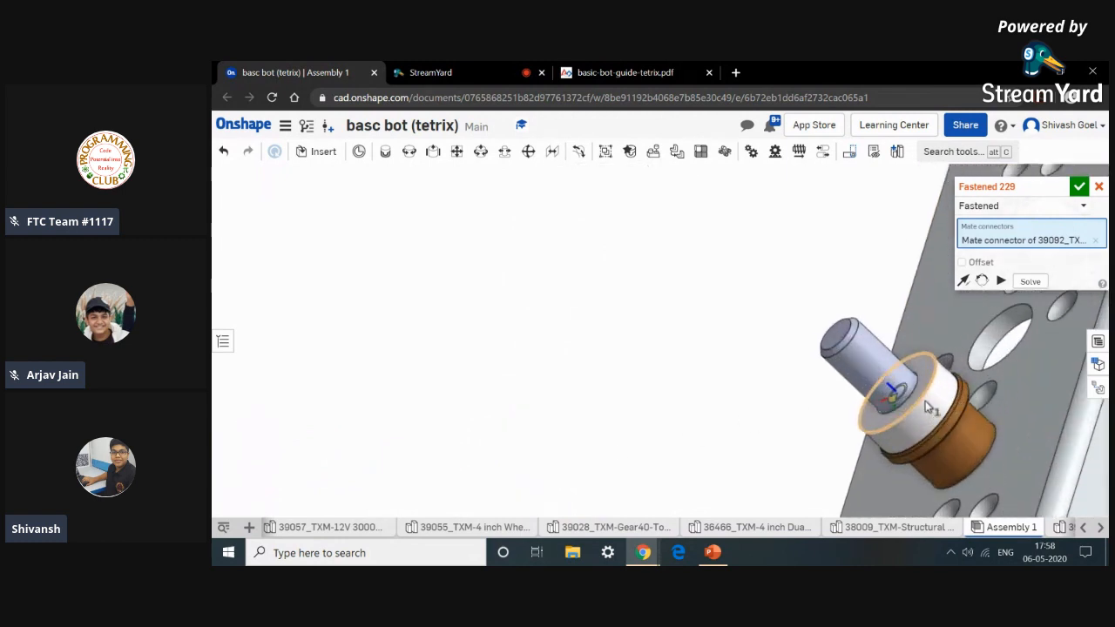
{"action": "scroll", "coordinate": [912, 385], "scroll_direction": "down", "scroll_amount": 2}
{"action": "left_click", "coordinate": [912, 385]}
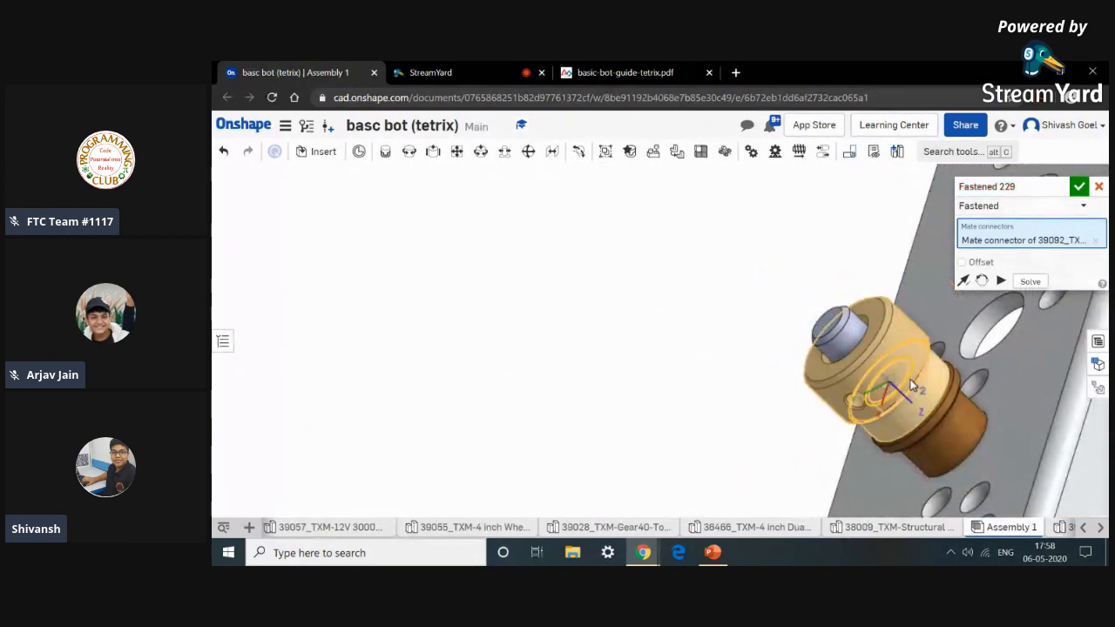
{"action": "left_click", "coordinate": [1070, 408]}
{"action": "scroll", "coordinate": [1021, 397], "scroll_direction": "down", "scroll_amount": 6}
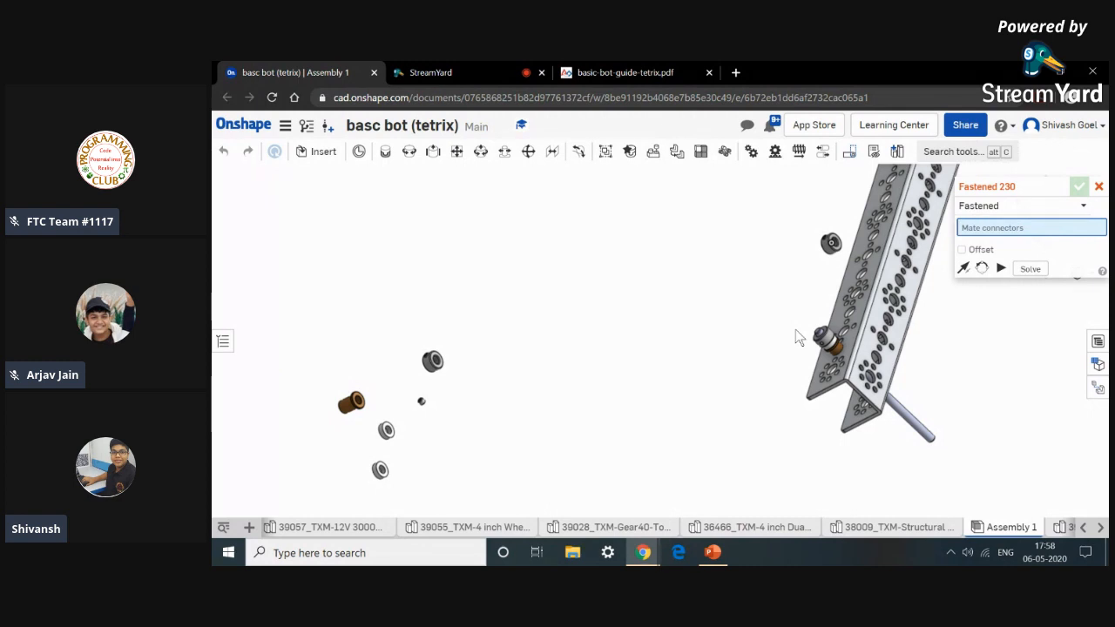
Close the mate dialog and hide the two selected parts around the frame channel.
{"action": "left_click", "coordinate": [1099, 186]}
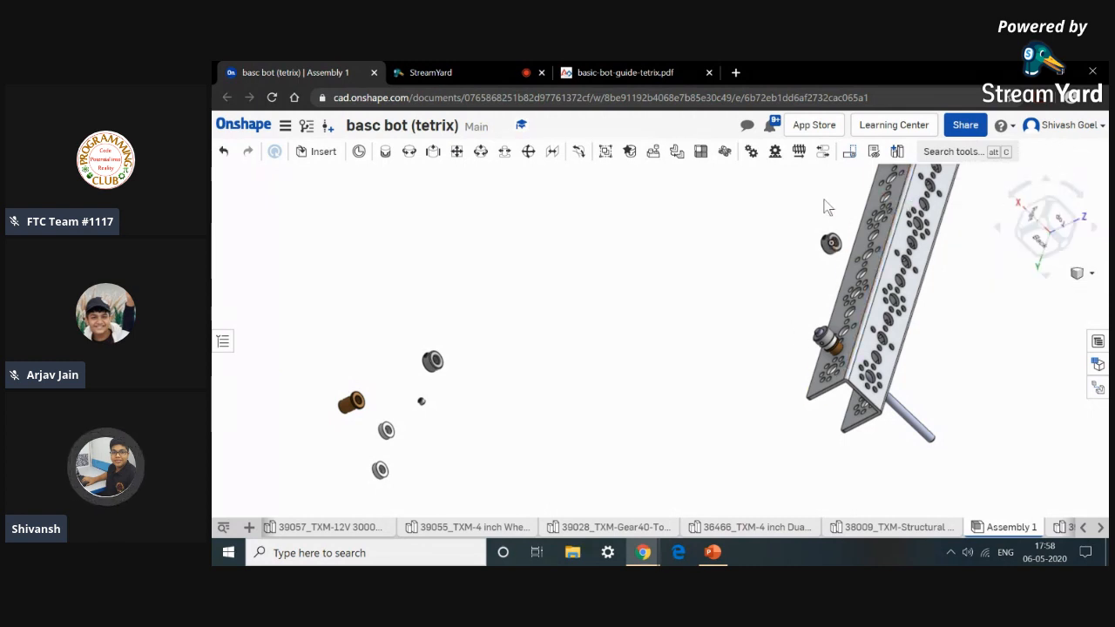
{"action": "right_click_drag", "start_coordinate": [820, 231], "coordinate": [813, 229]}
{"action": "left_click_drag", "start_coordinate": [760, 228], "coordinate": [801, 264]}
{"action": "right_click", "coordinate": [771, 310]}
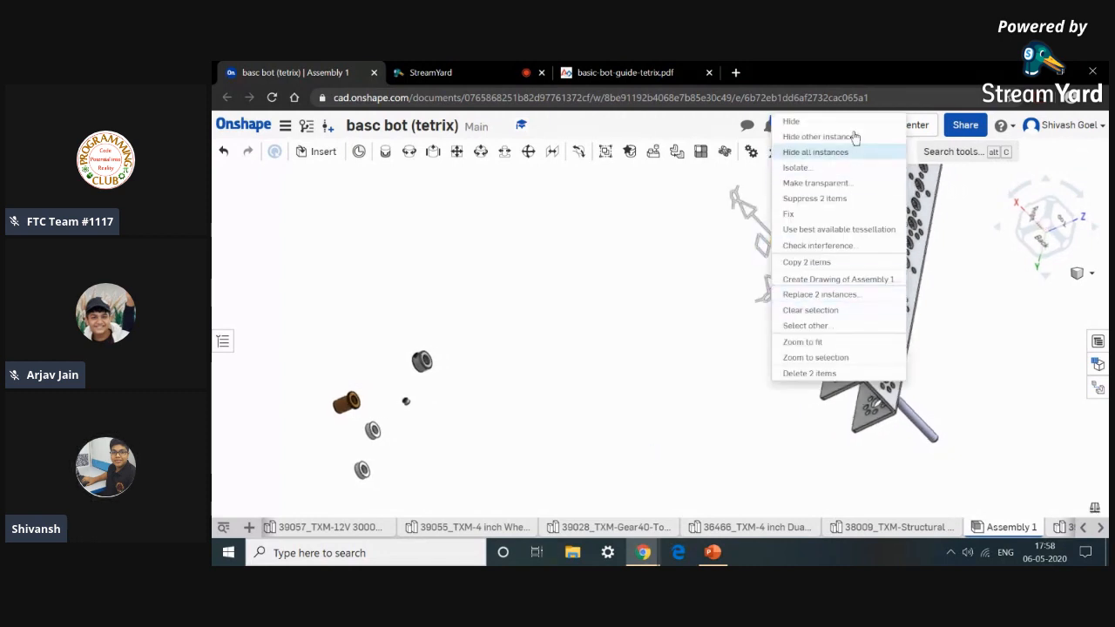
{"action": "left_click", "coordinate": [853, 121]}
Fasten the second bronze bushing into the channel's axle hole on the inner side with a Fastened mate.
{"action": "right_click_drag", "start_coordinate": [714, 342], "coordinate": [675, 336]}
{"action": "middle_click_drag", "start_coordinate": [471, 512], "coordinate": [497, 400]}
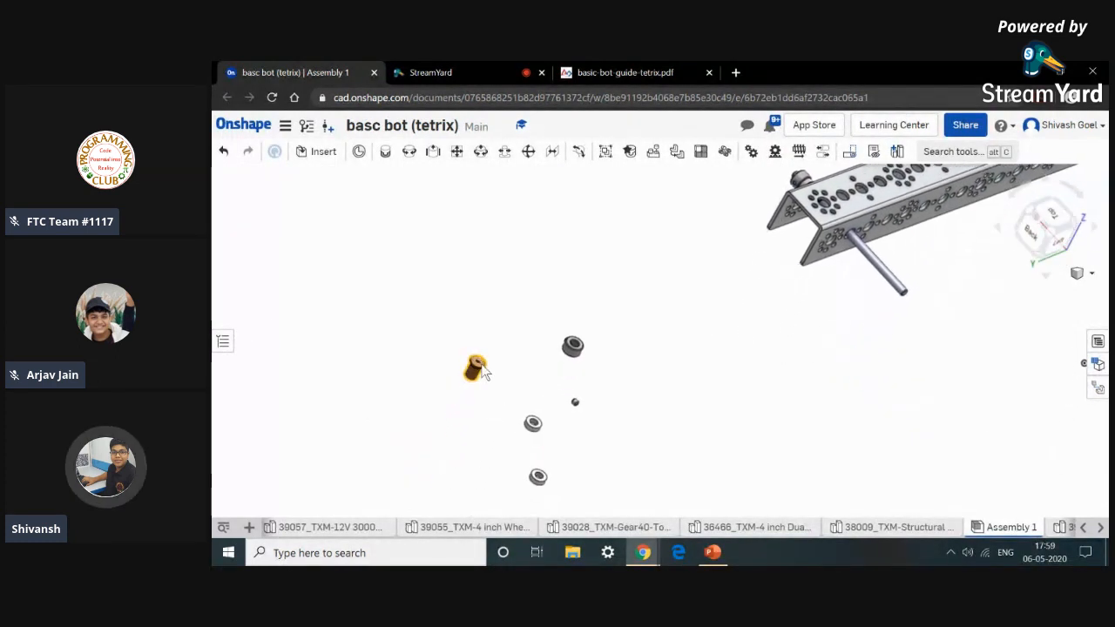
{"action": "scroll", "coordinate": [475, 355], "scroll_direction": "up", "scroll_amount": 5}
{"action": "left_click", "coordinate": [386, 150]}
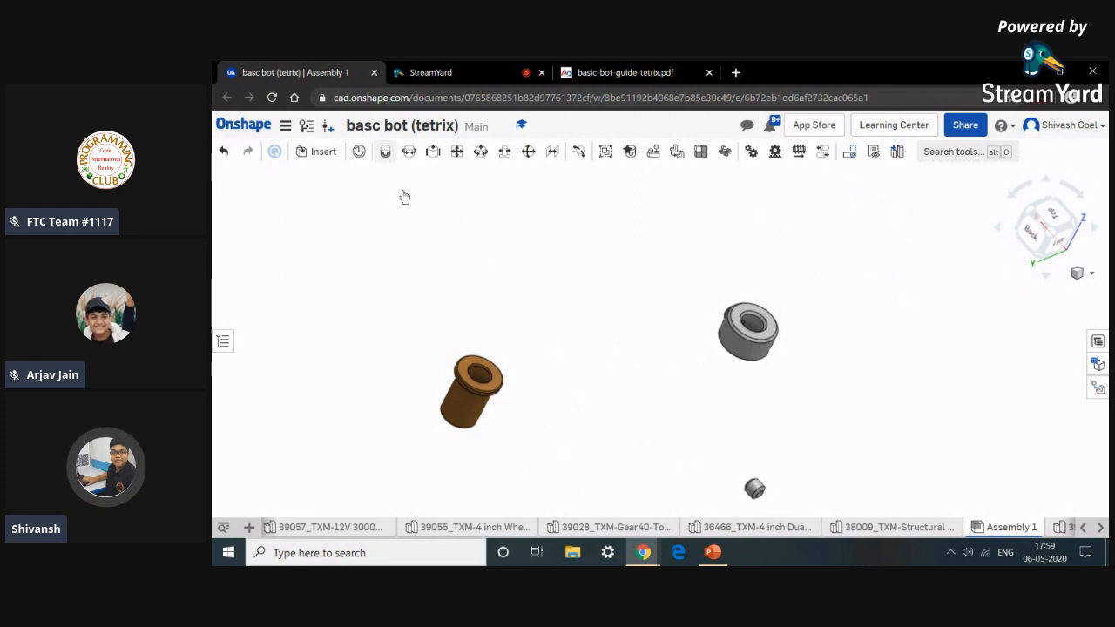
{"action": "scroll", "coordinate": [478, 376], "scroll_direction": "up", "scroll_amount": 5}
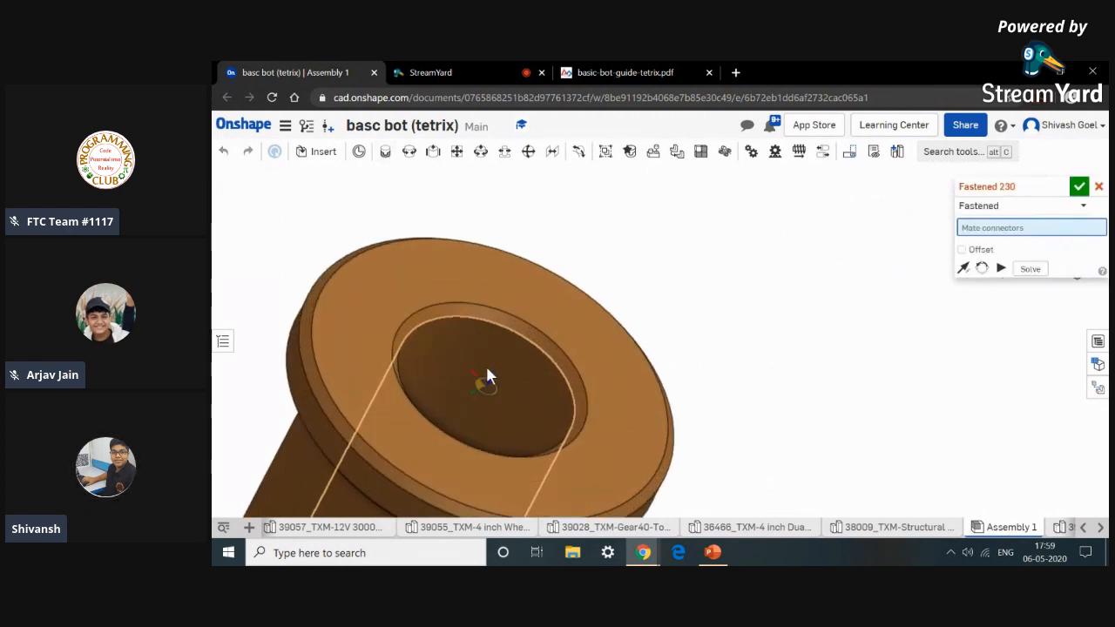
{"action": "left_click", "coordinate": [488, 370]}
{"action": "scroll", "coordinate": [489, 365], "scroll_direction": "down", "scroll_amount": 10}
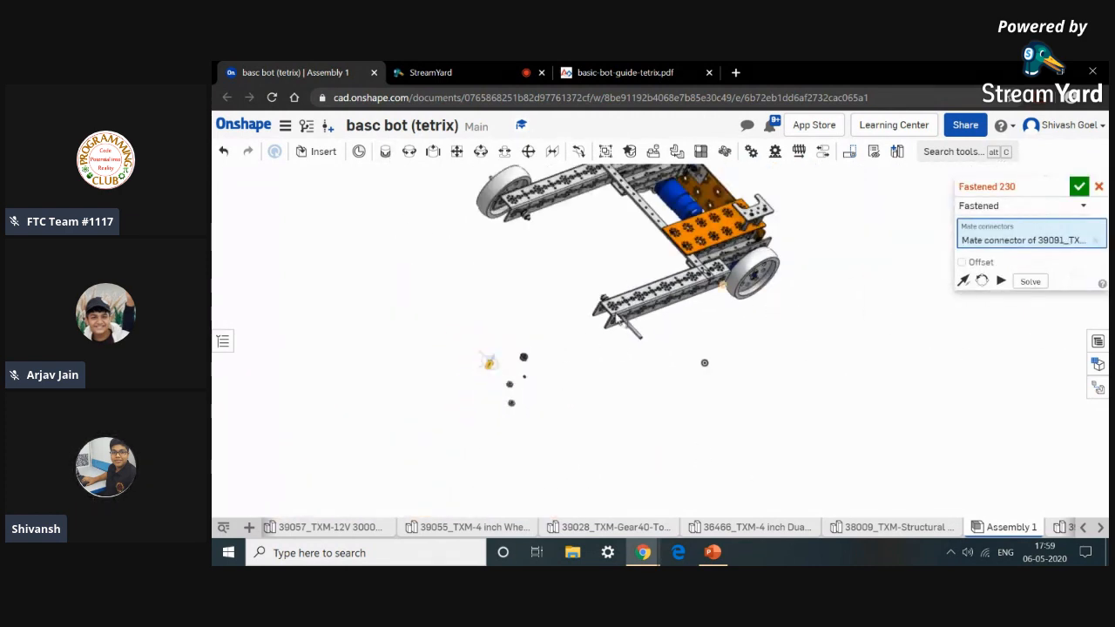
{"action": "scroll", "coordinate": [660, 338], "scroll_direction": "up", "scroll_amount": 10}
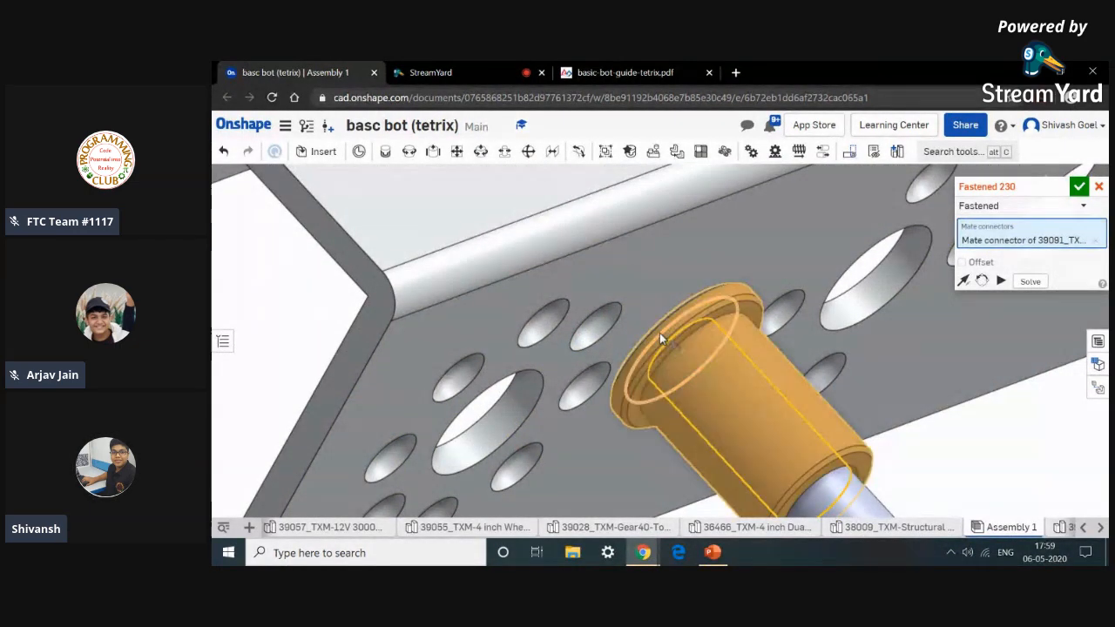
{"action": "left_click", "coordinate": [731, 380]}
{"action": "scroll", "coordinate": [770, 379], "scroll_direction": "down", "scroll_amount": 5}
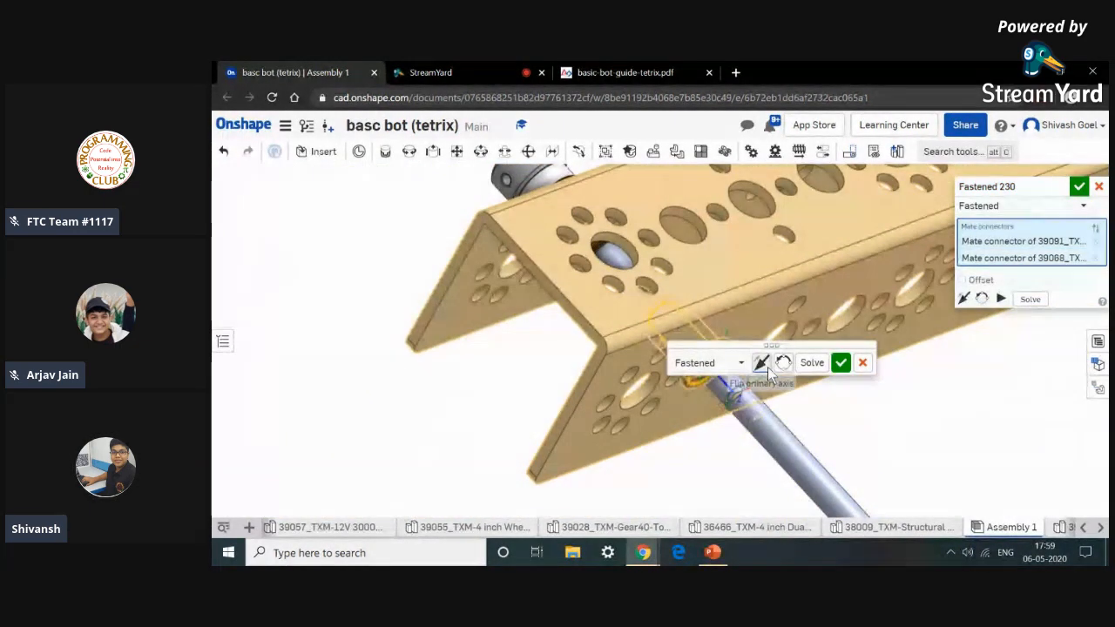
{"action": "left_click", "coordinate": [841, 362]}
{"action": "scroll", "coordinate": [694, 475], "scroll_direction": "down", "scroll_amount": 6}
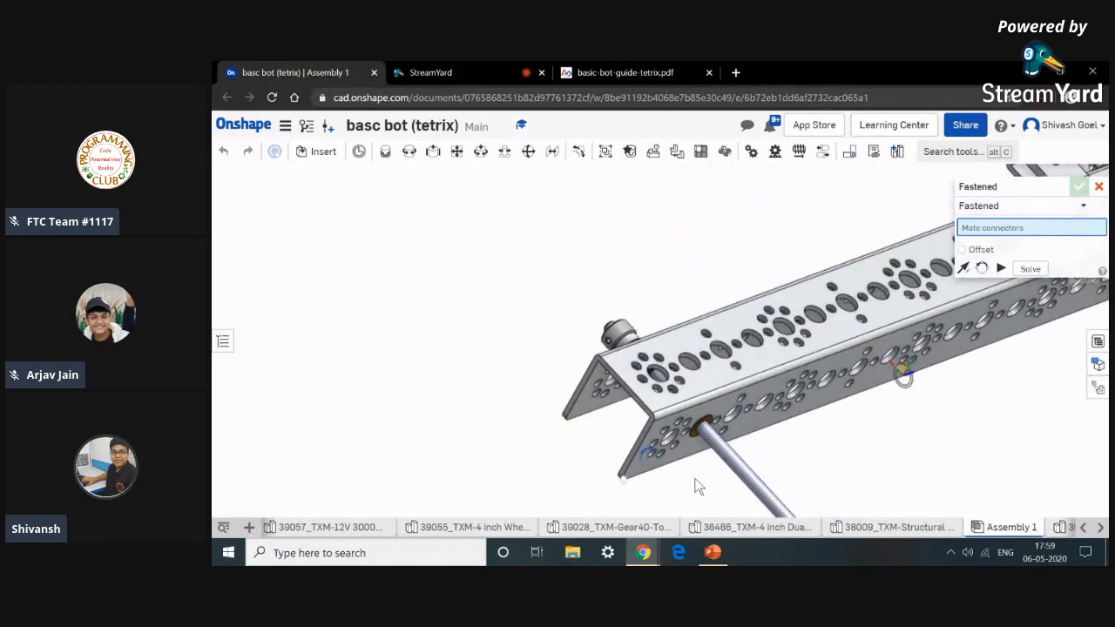
Fasten an axle spacer against the inner bronze bushing on the axle with a Fastened mate.
{"action": "middle_click_drag", "start_coordinate": [412, 411], "coordinate": [463, 325]}
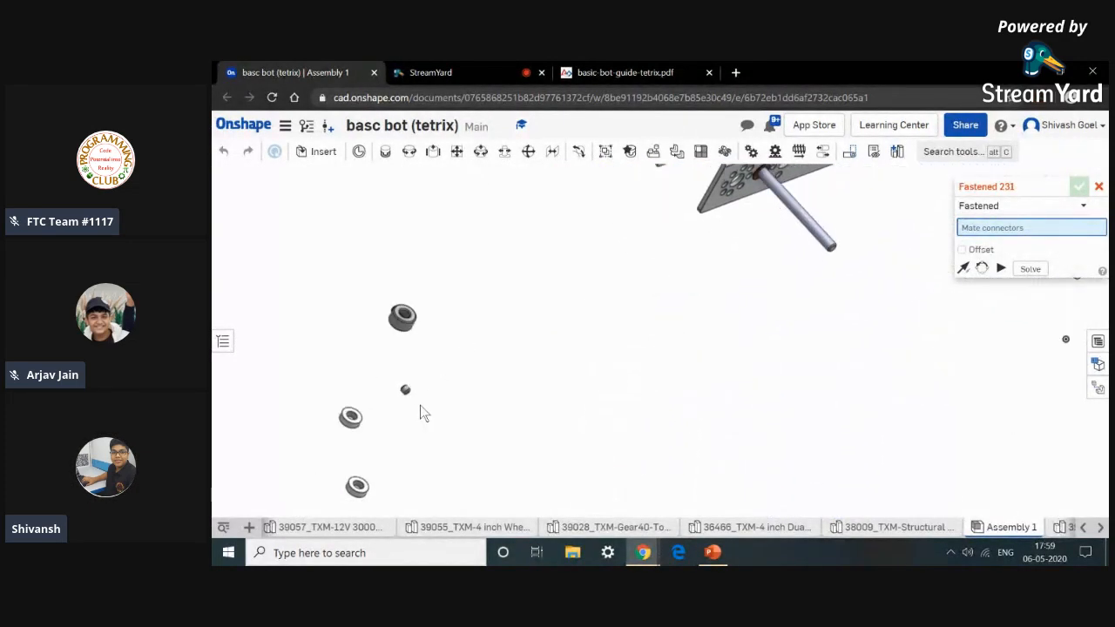
{"action": "scroll", "coordinate": [357, 422], "scroll_direction": "up", "scroll_amount": 5}
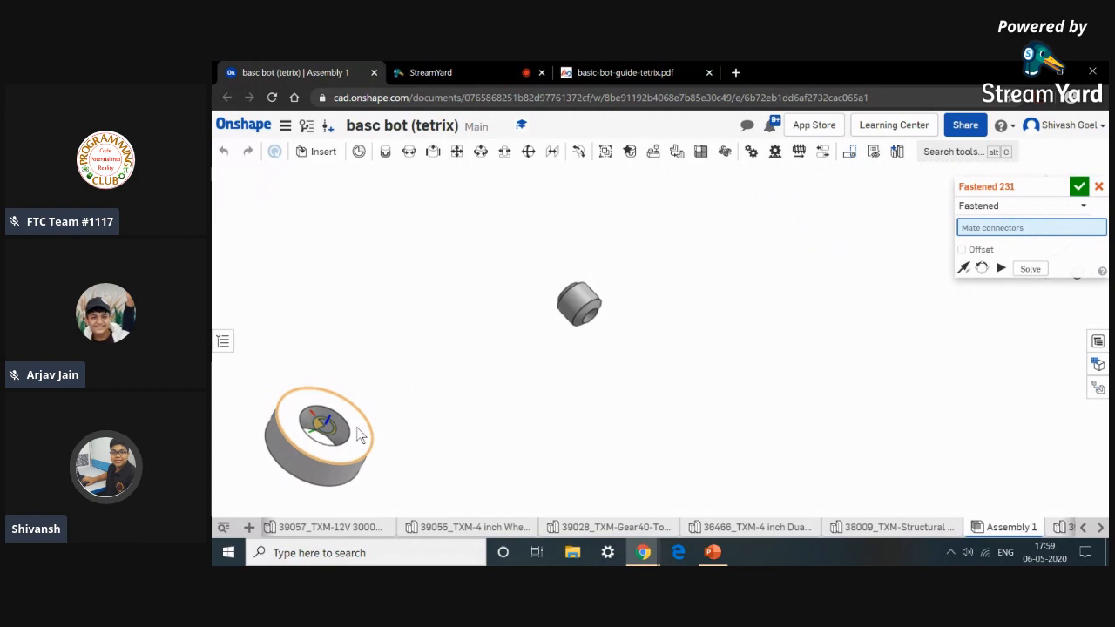
{"action": "left_click", "coordinate": [356, 427]}
{"action": "scroll", "coordinate": [667, 403], "scroll_direction": "down", "scroll_amount": 5}
{"action": "scroll", "coordinate": [778, 301], "scroll_direction": "up", "scroll_amount": 5}
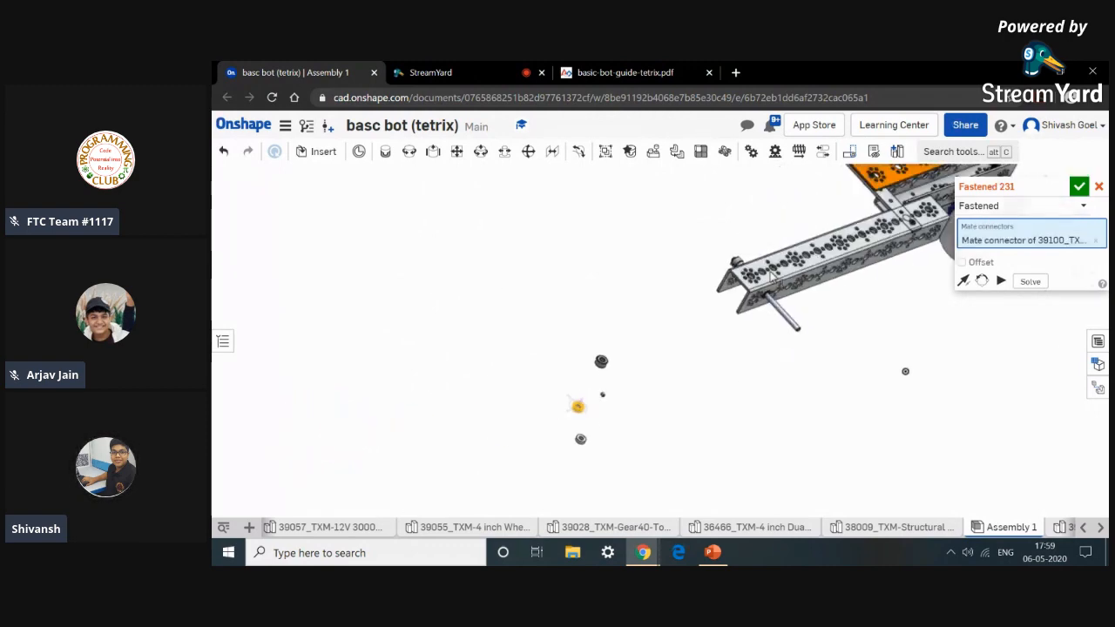
{"action": "scroll", "coordinate": [777, 301], "scroll_direction": "up", "scroll_amount": 8}
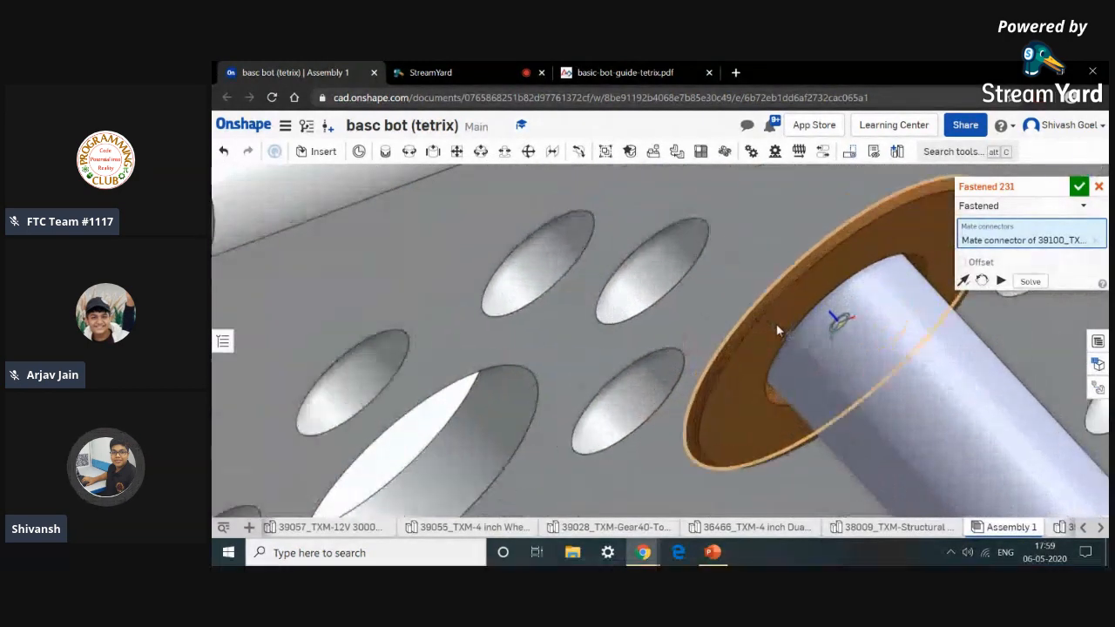
{"action": "left_click", "coordinate": [778, 329]}
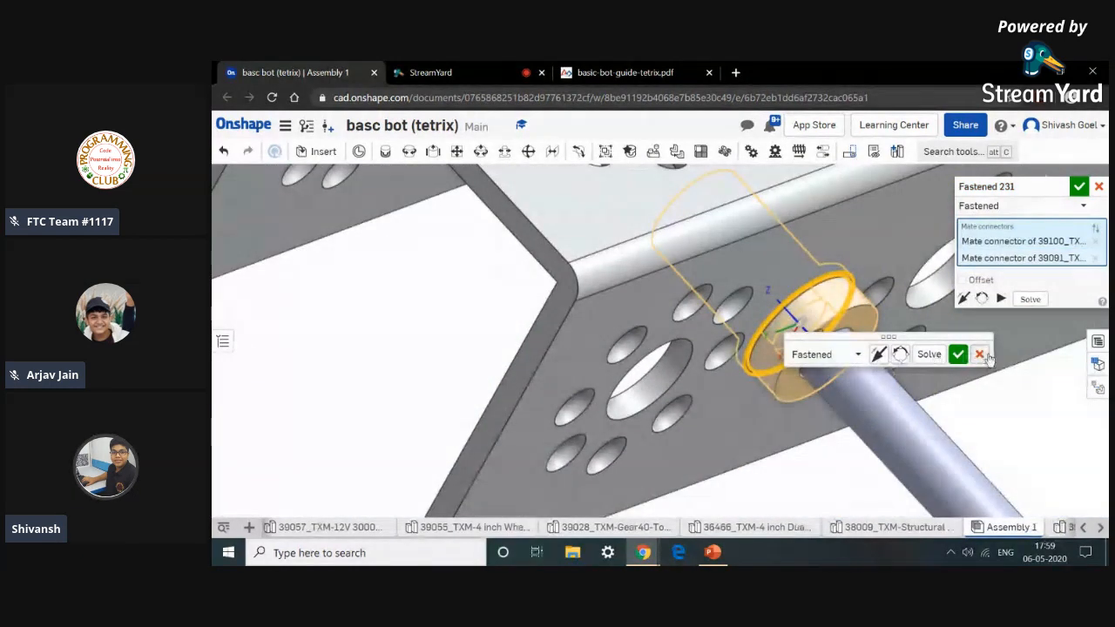
{"action": "left_click", "coordinate": [958, 354]}
Insert a TXM-4 inch Wheel from the current document into the assembly.
{"action": "scroll", "coordinate": [952, 361], "scroll_direction": "down", "scroll_amount": 8}
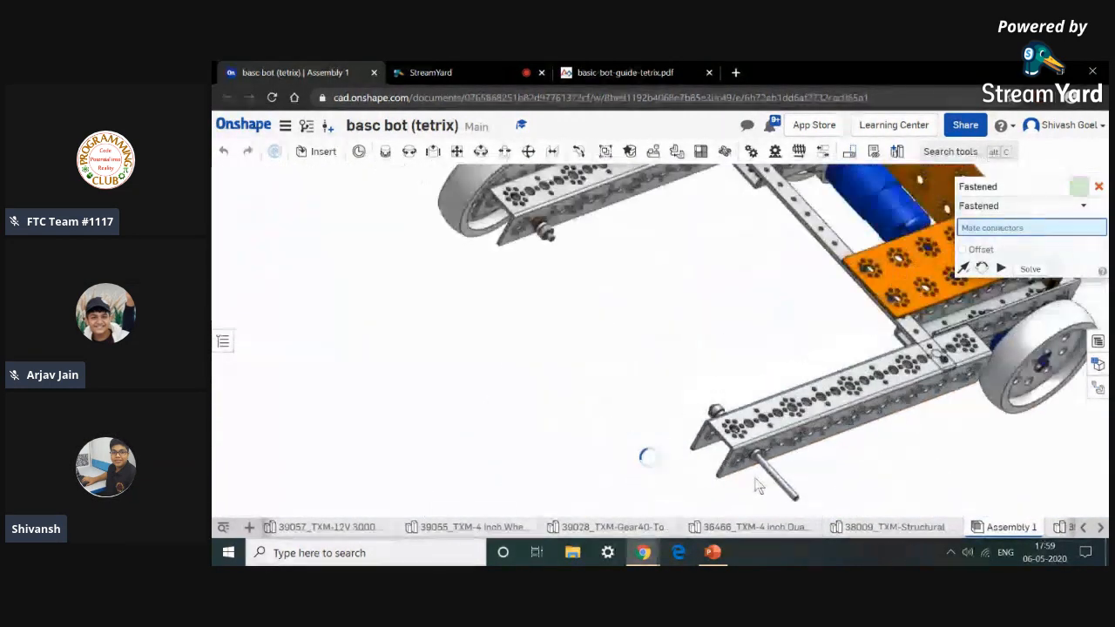
{"action": "scroll", "coordinate": [760, 437], "scroll_direction": "down", "scroll_amount": 5}
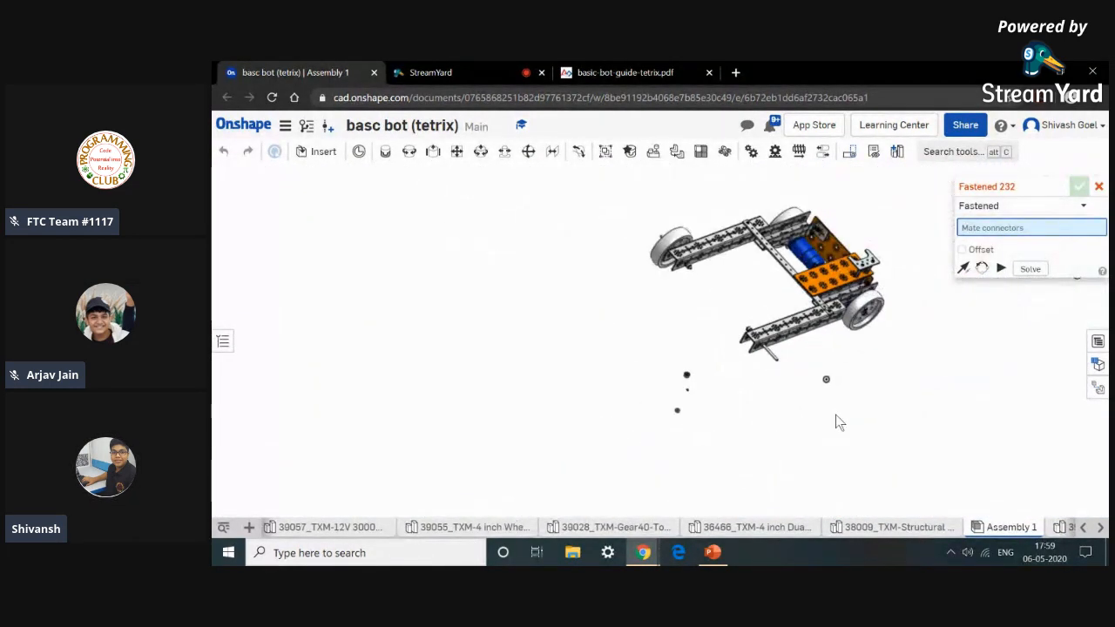
{"action": "left_click", "coordinate": [319, 151]}
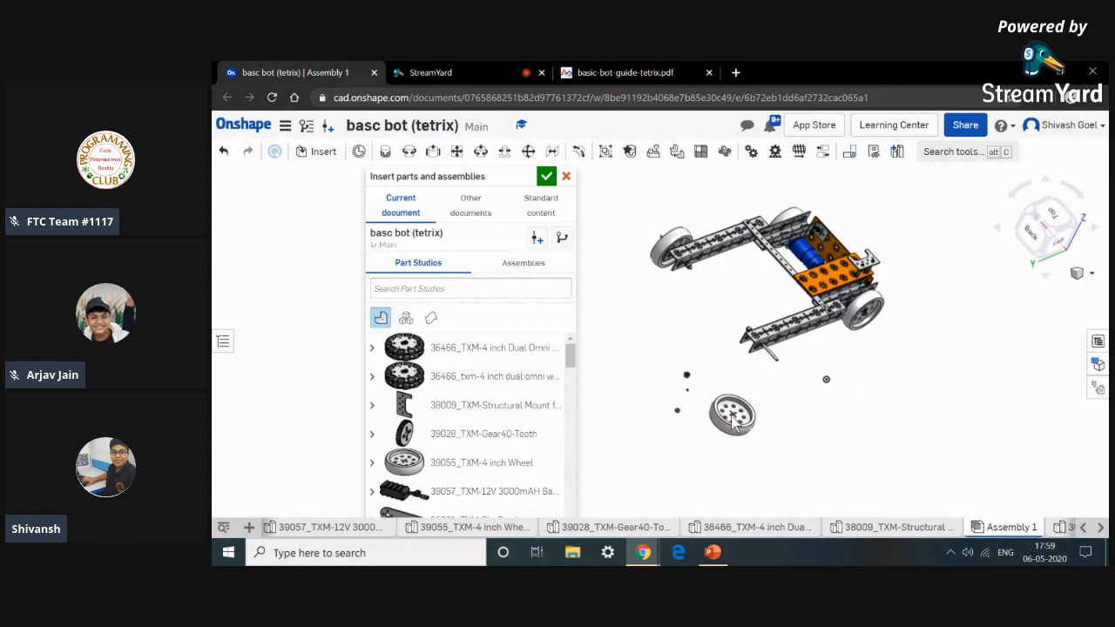
{"action": "left_click", "coordinate": [549, 177]}
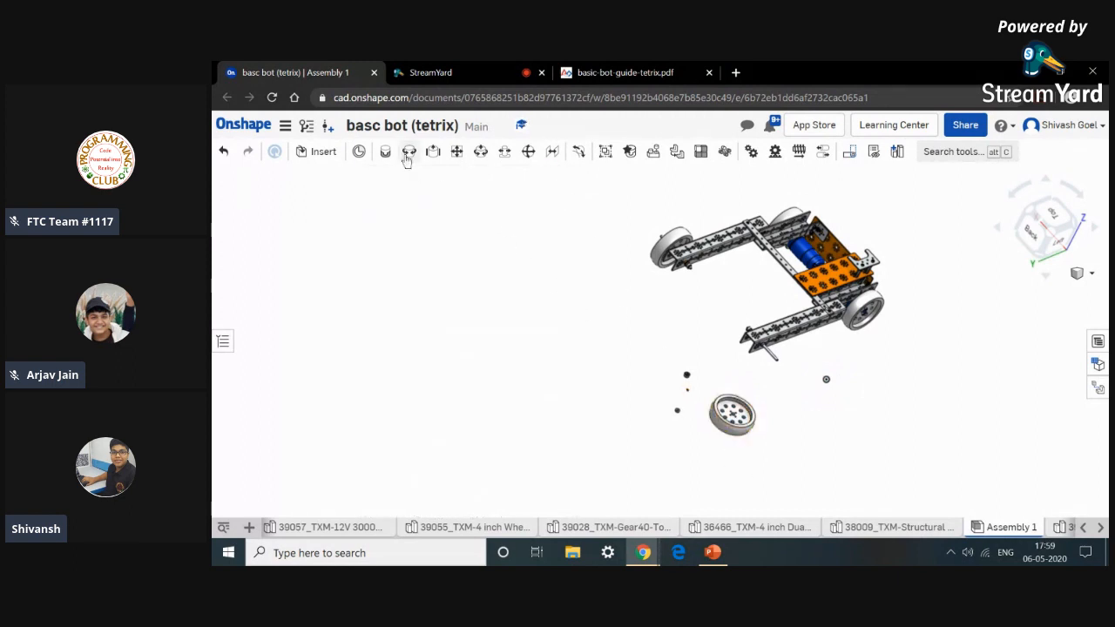
{"action": "left_click", "coordinate": [409, 151]}
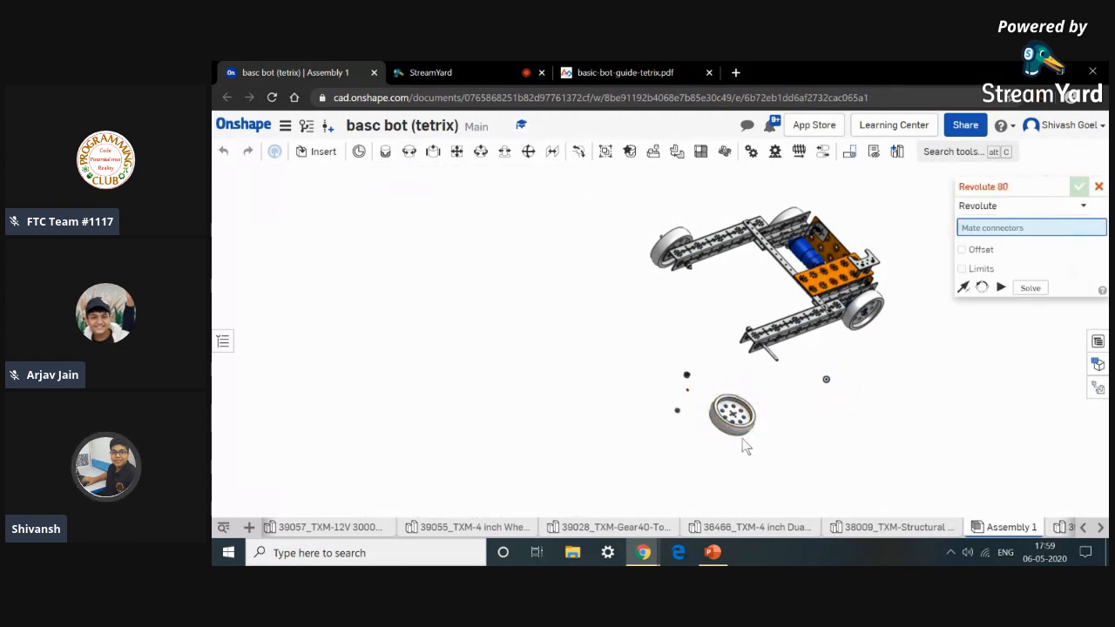
{"action": "scroll", "coordinate": [742, 431], "scroll_direction": "up", "scroll_amount": 2}
{"action": "scroll", "coordinate": [741, 419], "scroll_direction": "up", "scroll_amount": 6}
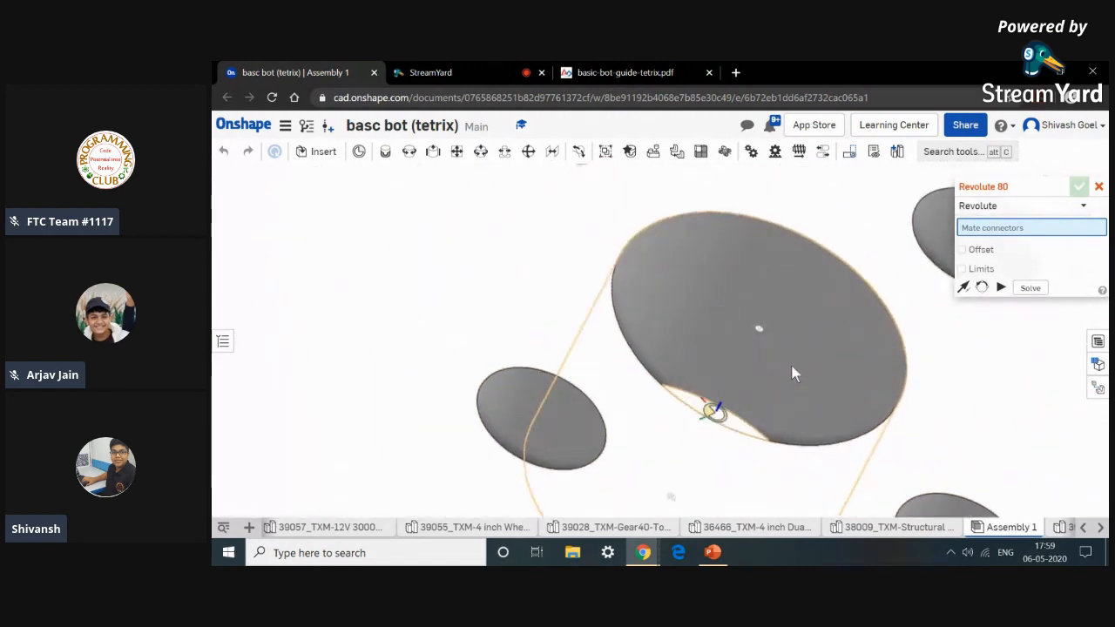
{"action": "scroll", "coordinate": [799, 327], "scroll_direction": "down", "scroll_amount": 8}
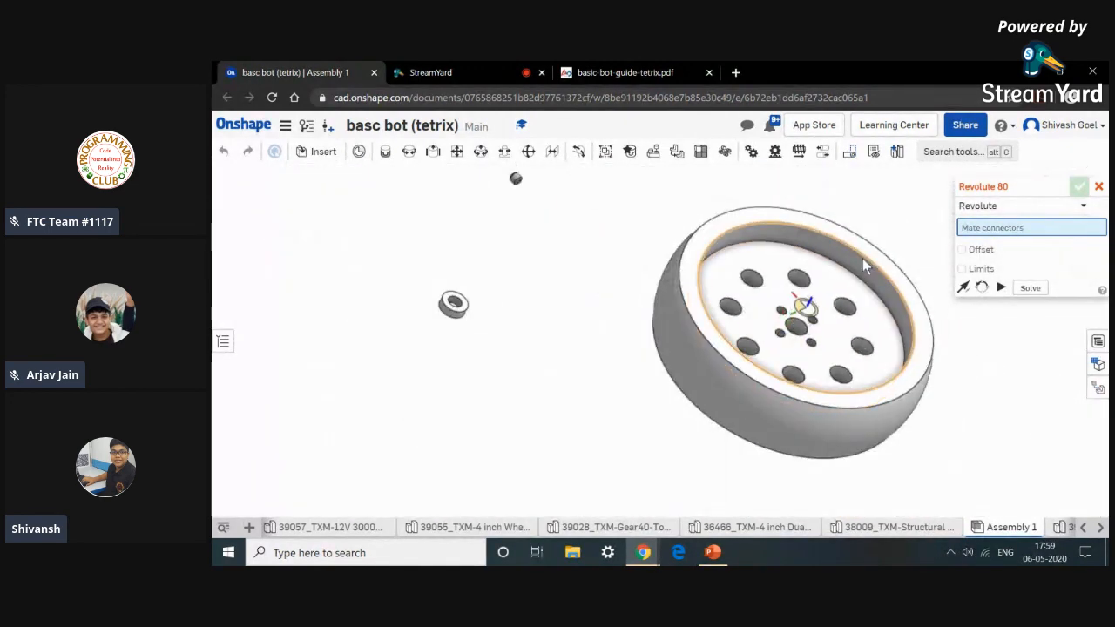
{"action": "scroll", "coordinate": [808, 287], "scroll_direction": "up", "scroll_amount": 5}
{"action": "left_click", "coordinate": [803, 339]}
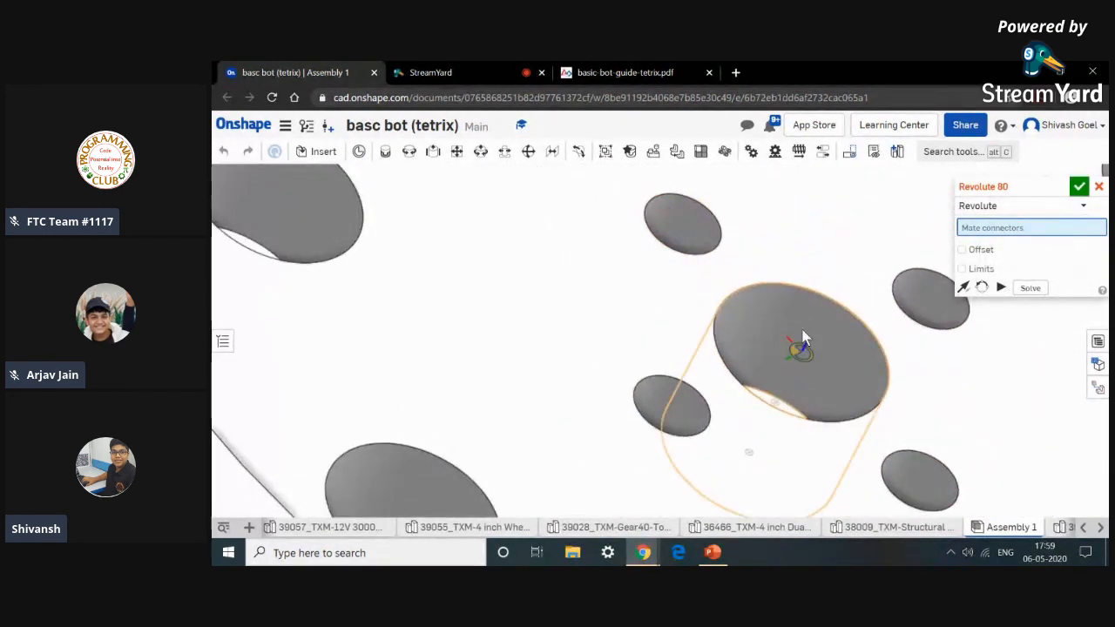
{"action": "scroll", "coordinate": [801, 328], "scroll_direction": "down", "scroll_amount": 10}
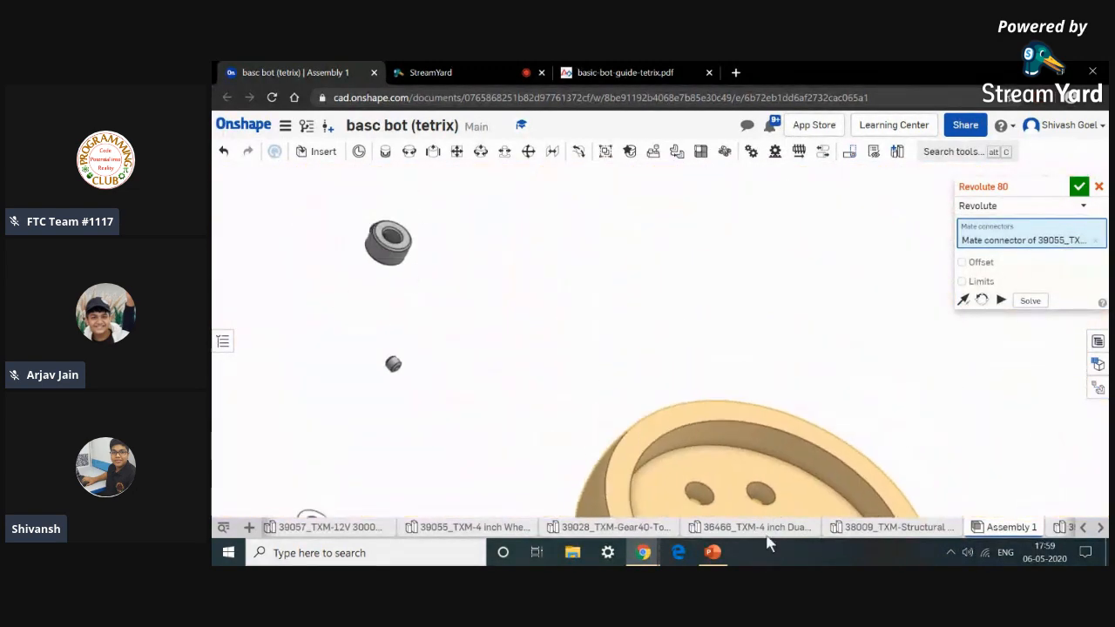
{"action": "scroll", "coordinate": [871, 296], "scroll_direction": "up", "scroll_amount": 10}
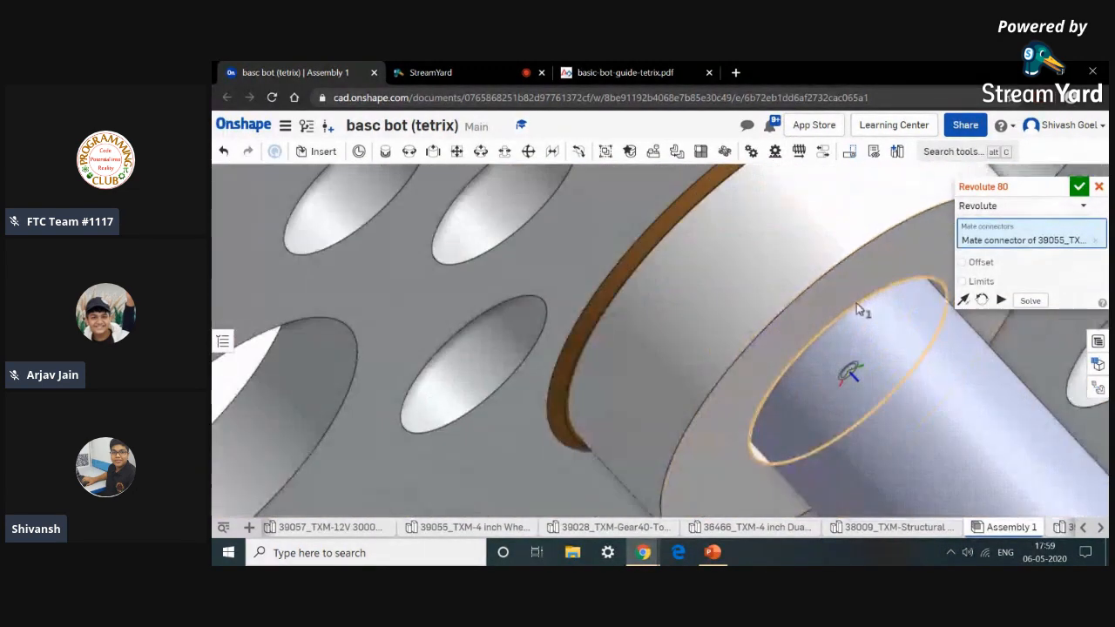
{"action": "left_click", "coordinate": [842, 295]}
{"action": "scroll", "coordinate": [784, 331], "scroll_direction": "down", "scroll_amount": 5}
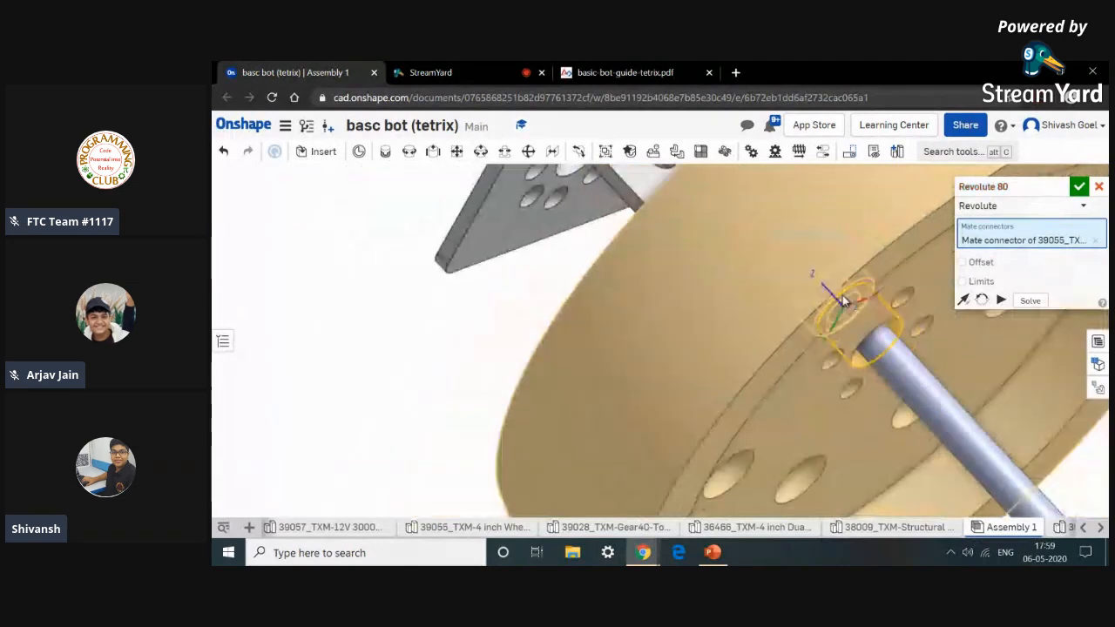
{"action": "right_click_drag", "start_coordinate": [738, 355], "coordinate": [648, 346]}
{"action": "left_click", "coordinate": [944, 325]}
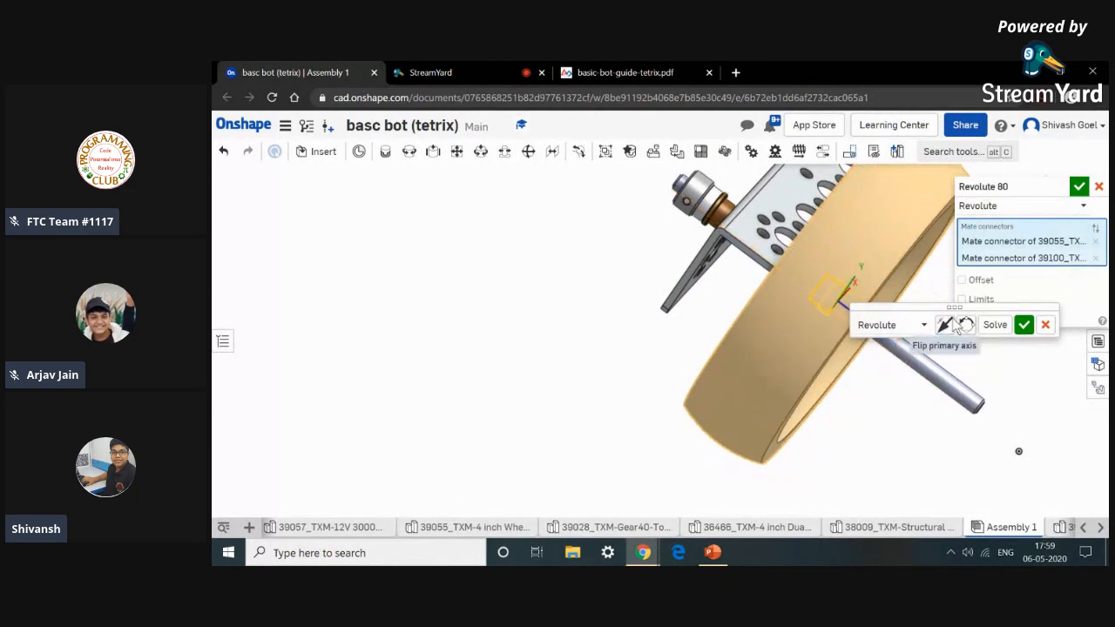
{"action": "left_click", "coordinate": [944, 325]}
{"action": "left_click", "coordinate": [1045, 324]}
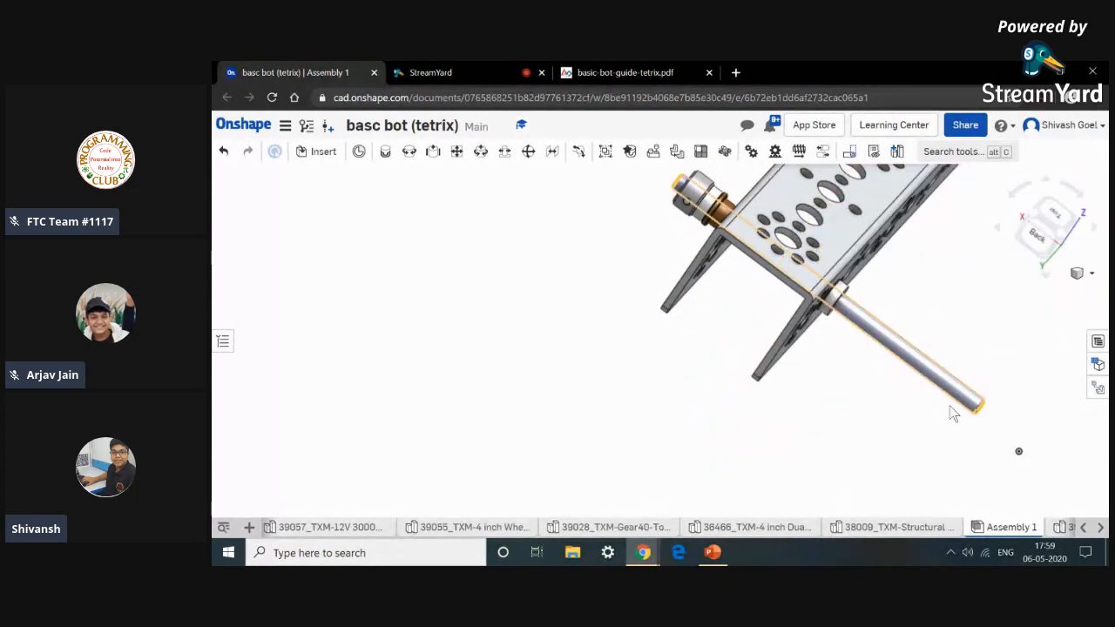
Connect the wheel's center hole to the axle with a Slider mate.
{"action": "scroll", "coordinate": [848, 469], "scroll_direction": "down", "scroll_amount": 3}
{"action": "middle_click_drag", "start_coordinate": [848, 469], "coordinate": [653, 214]}
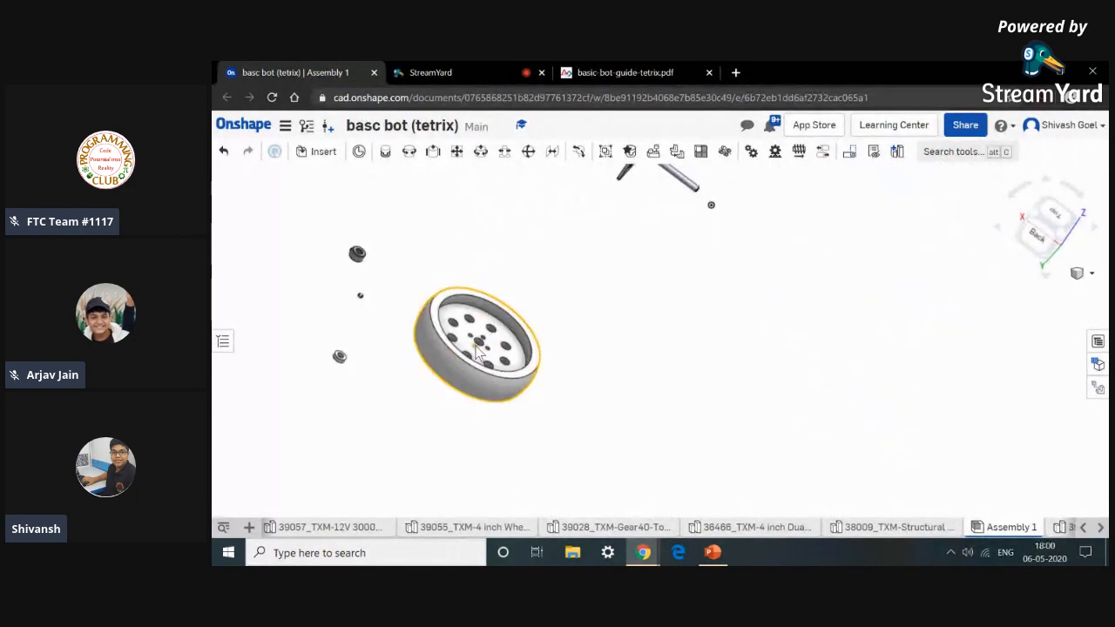
{"action": "scroll", "coordinate": [486, 340], "scroll_direction": "up", "scroll_amount": 5}
{"action": "scroll", "coordinate": [486, 340], "scroll_direction": "up", "scroll_amount": 5}
{"action": "left_click", "coordinate": [433, 152]}
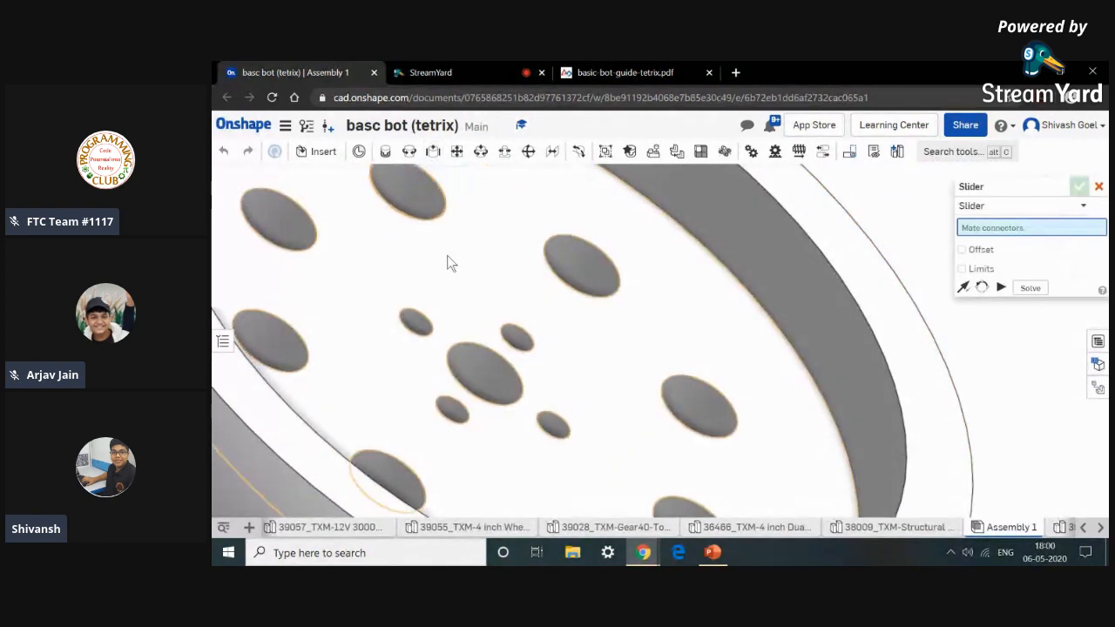
{"action": "scroll", "coordinate": [478, 357], "scroll_direction": "up", "scroll_amount": 2}
{"action": "left_click", "coordinate": [462, 362]}
{"action": "scroll", "coordinate": [462, 356], "scroll_direction": "down", "scroll_amount": 10}
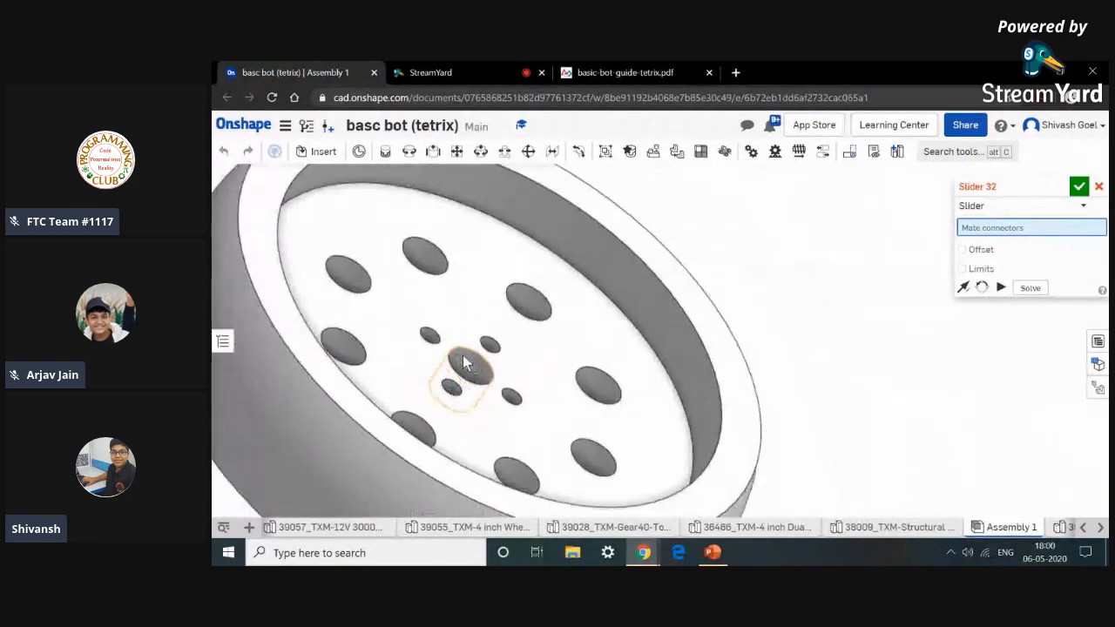
{"action": "scroll", "coordinate": [729, 343], "scroll_direction": "down", "scroll_amount": 2}
{"action": "scroll", "coordinate": [723, 322], "scroll_direction": "up", "scroll_amount": 6}
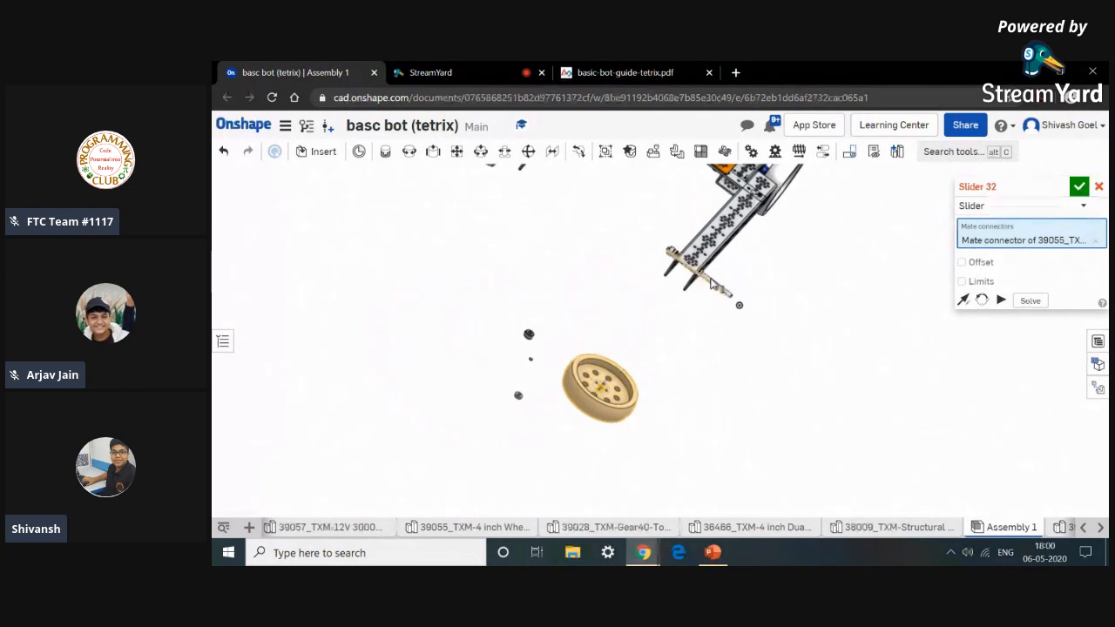
{"action": "scroll", "coordinate": [710, 286], "scroll_direction": "up", "scroll_amount": 4}
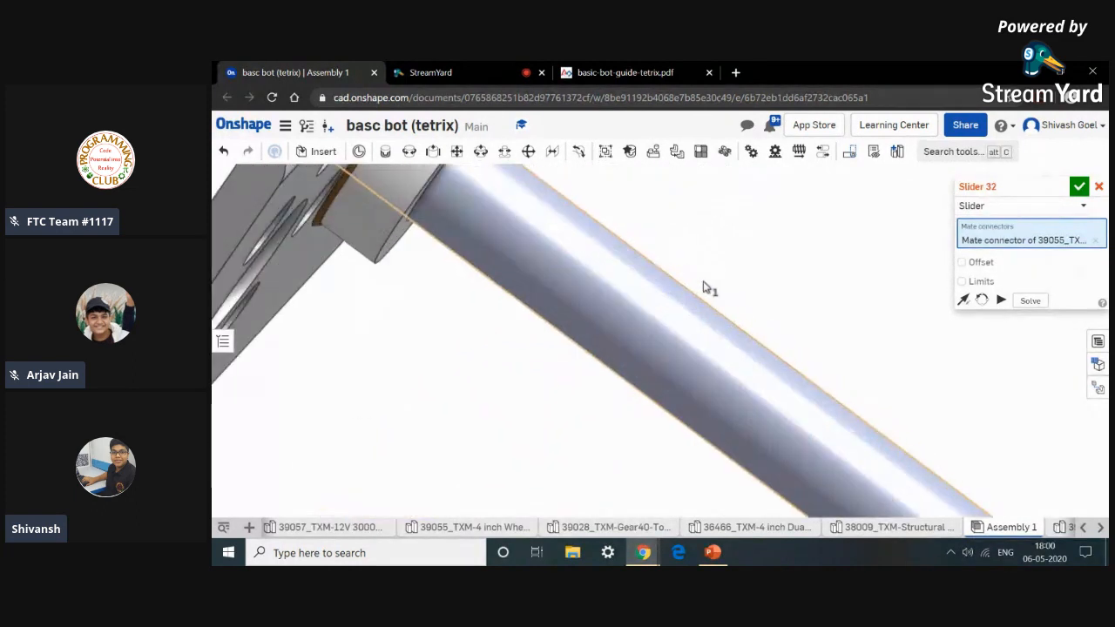
{"action": "left_click", "coordinate": [682, 331]}
{"action": "scroll", "coordinate": [689, 327], "scroll_direction": "down", "scroll_amount": 5}
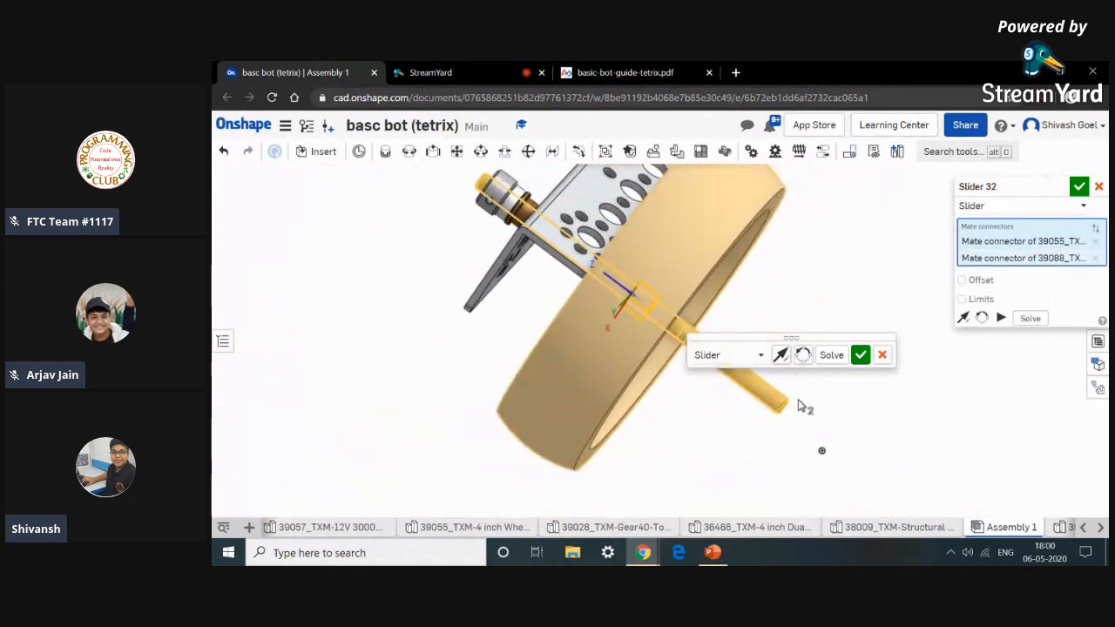
{"action": "left_click", "coordinate": [865, 354]}
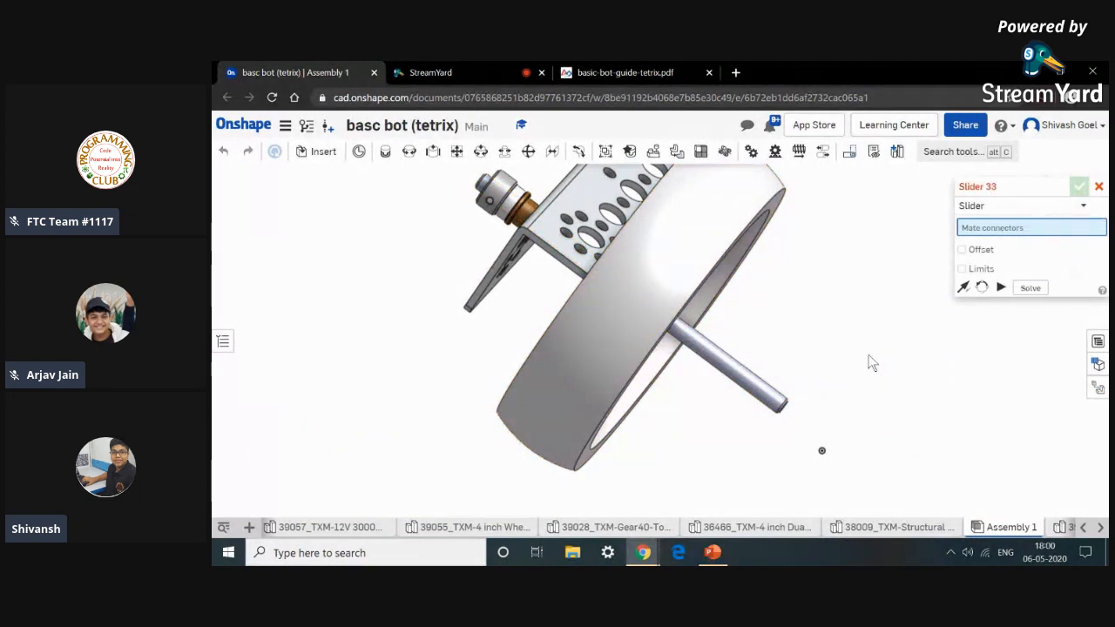
{"action": "left_click", "coordinate": [1098, 186]}
Fasten an axle spacer onto the axle against the wheel's hub with a Fastened mate.
{"action": "left_click_drag", "start_coordinate": [674, 281], "coordinate": [719, 318]}
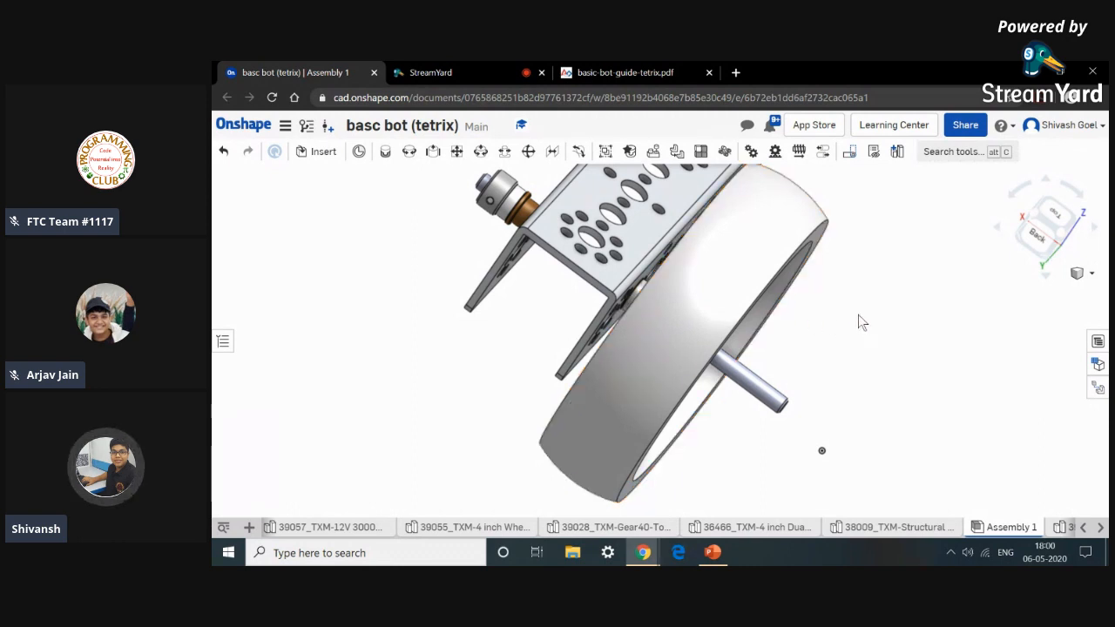
{"action": "scroll", "coordinate": [858, 305], "scroll_direction": "up", "scroll_amount": 5}
{"action": "scroll", "coordinate": [573, 419], "scroll_direction": "down", "scroll_amount": 4}
{"action": "middle_click_drag", "start_coordinate": [547, 498], "coordinate": [580, 438]}
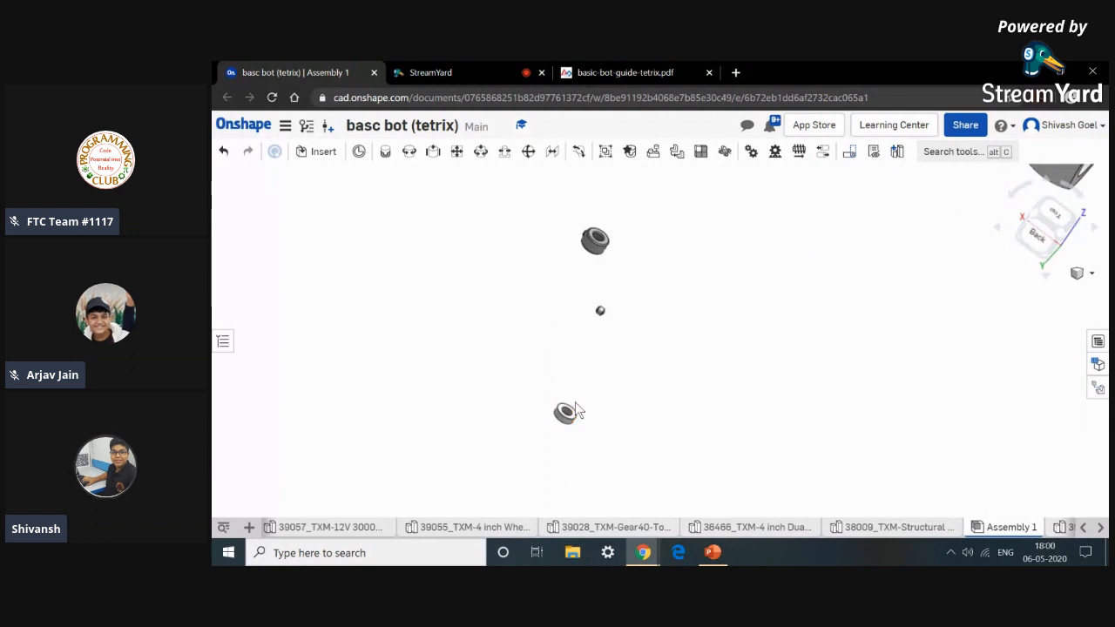
{"action": "scroll", "coordinate": [614, 376], "scroll_direction": "up", "scroll_amount": 3}
{"action": "scroll", "coordinate": [579, 402], "scroll_direction": "down", "scroll_amount": 8}
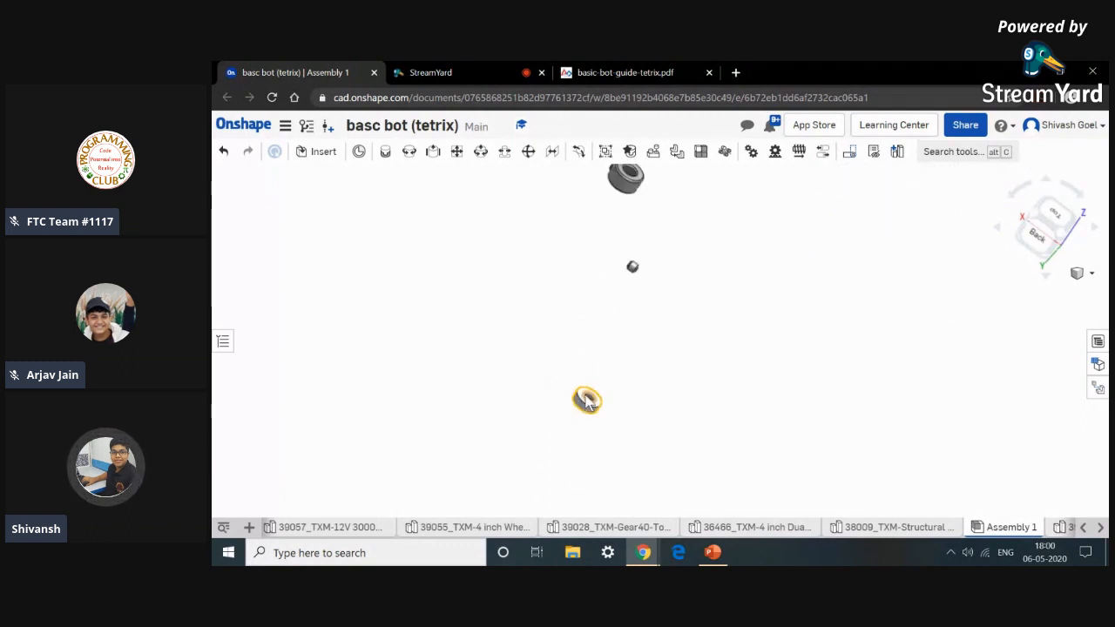
{"action": "left_click", "coordinate": [385, 152]}
{"action": "left_click", "coordinate": [591, 413]}
{"action": "scroll", "coordinate": [590, 414], "scroll_direction": "up", "scroll_amount": 5}
{"action": "scroll", "coordinate": [591, 414], "scroll_direction": "up", "scroll_amount": 2}
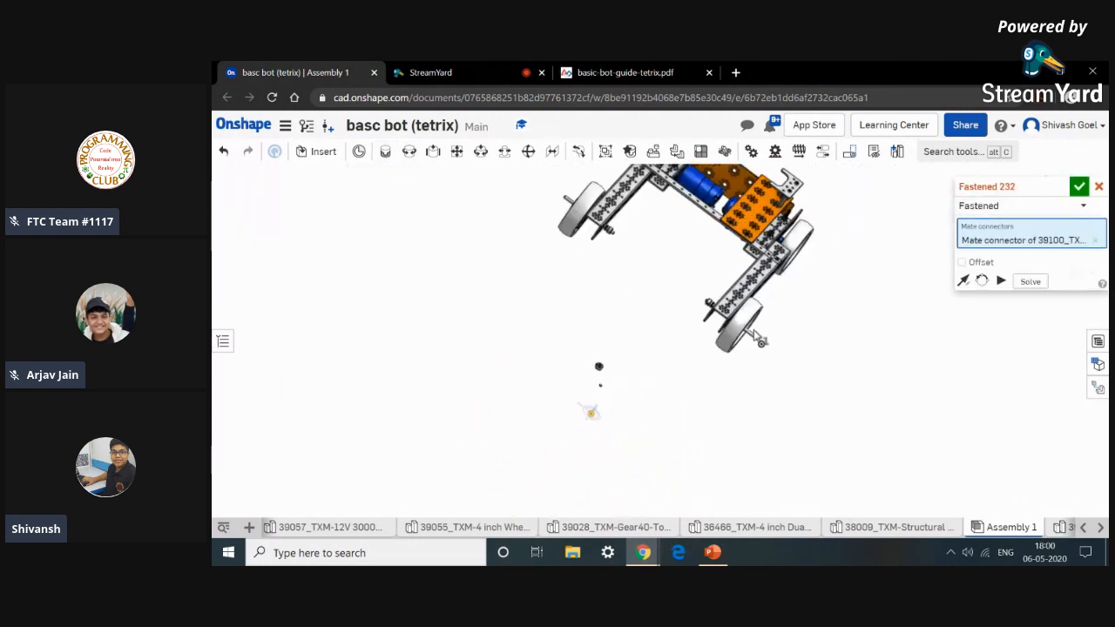
{"action": "scroll", "coordinate": [708, 312], "scroll_direction": "down", "scroll_amount": 5}
{"action": "scroll", "coordinate": [707, 312], "scroll_direction": "down", "scroll_amount": 10}
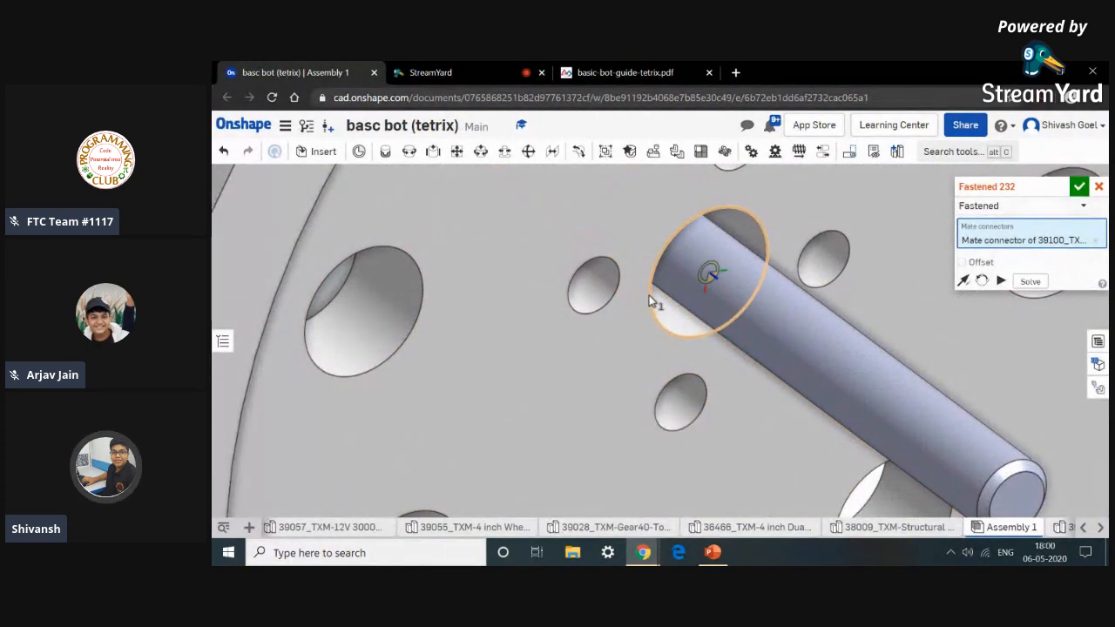
{"action": "left_click", "coordinate": [649, 297]}
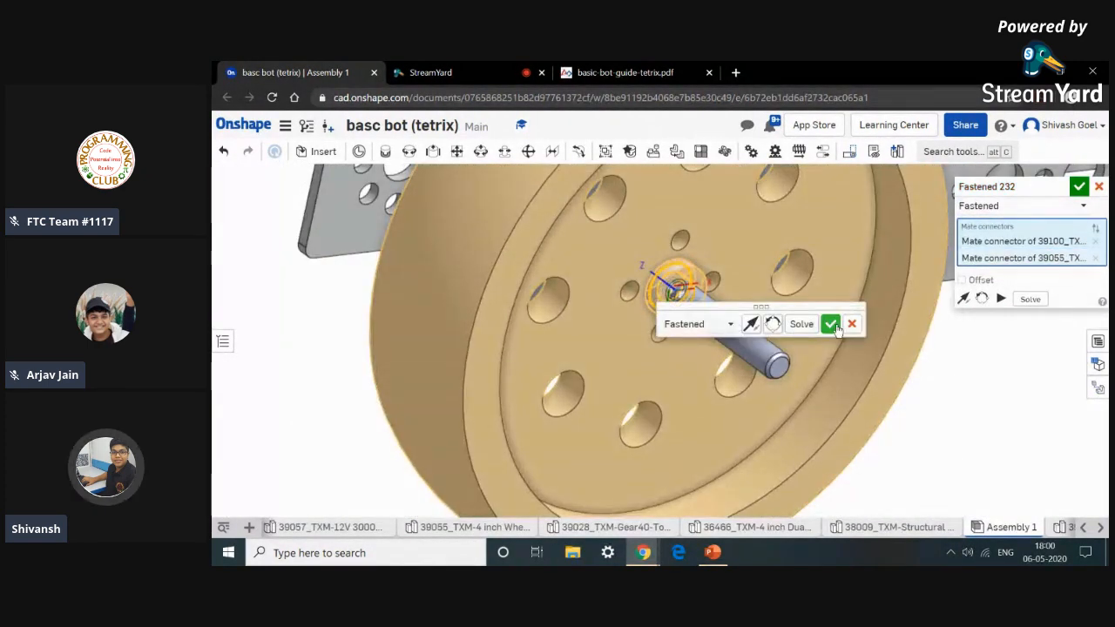
{"action": "left_click", "coordinate": [830, 324]}
{"action": "scroll", "coordinate": [687, 414], "scroll_direction": "up", "scroll_amount": 10}
{"action": "scroll", "coordinate": [608, 366], "scroll_direction": "down", "scroll_amount": 10}
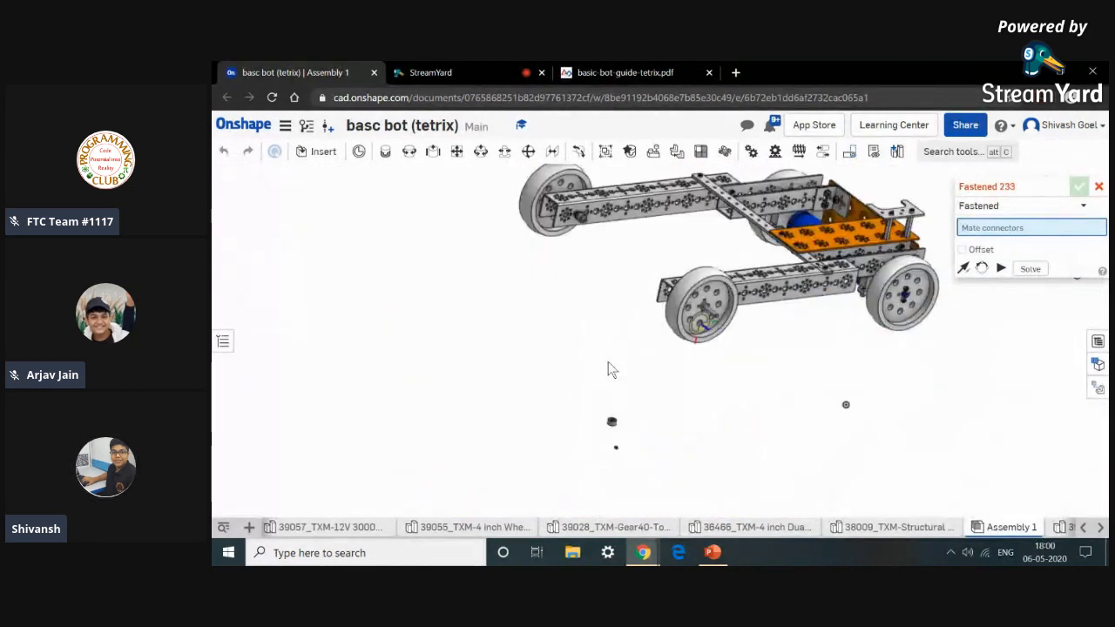
{"action": "scroll", "coordinate": [599, 444], "scroll_direction": "down", "scroll_amount": 5}
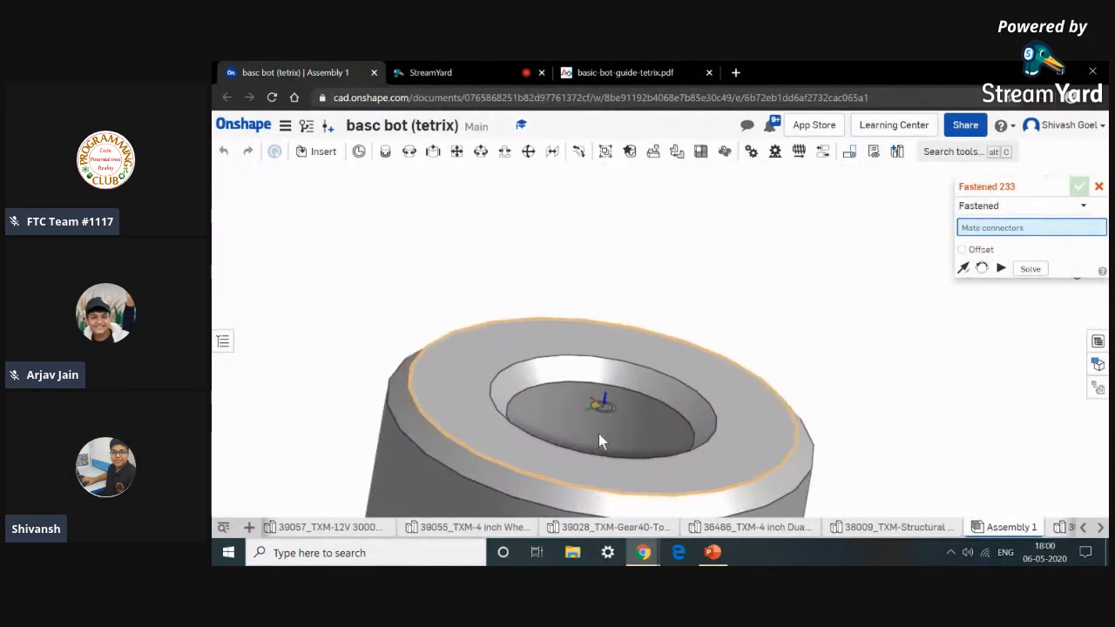
{"action": "left_click", "coordinate": [523, 393]}
{"action": "left_click", "coordinate": [1098, 187]}
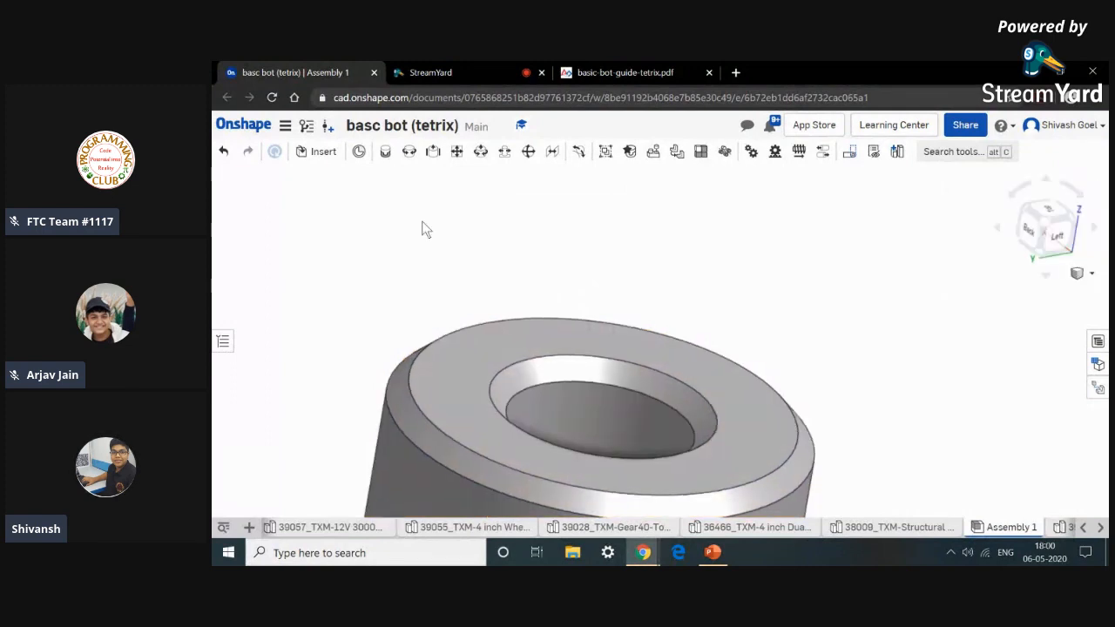
Fasten a shaft collar onto the axle against the outer axle spacer with a Fastened mate.
{"action": "left_click", "coordinate": [385, 153]}
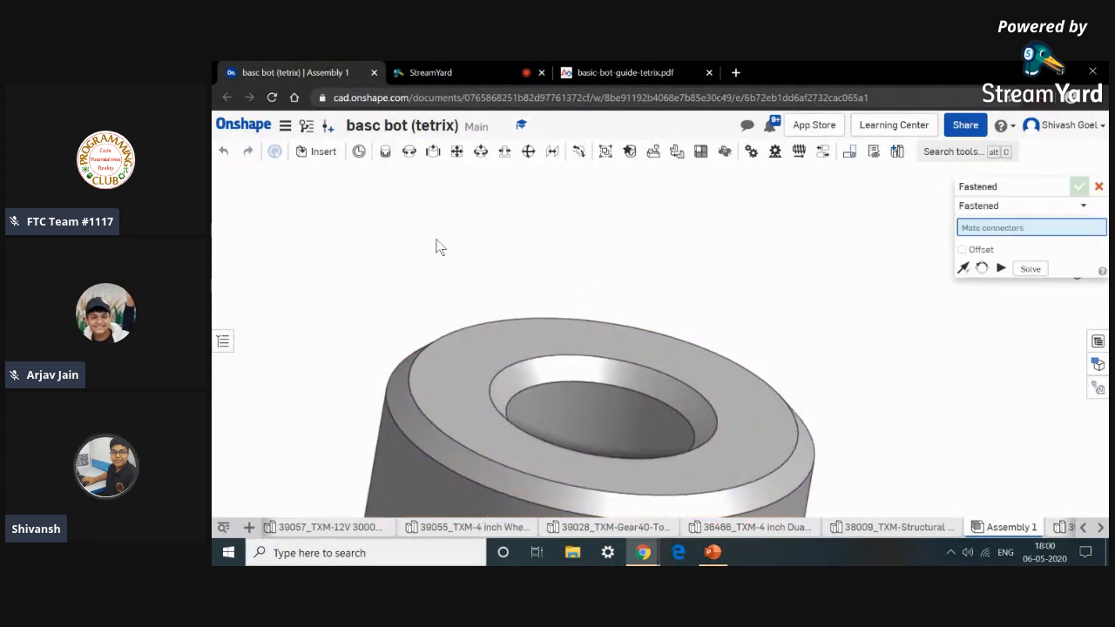
{"action": "left_click", "coordinate": [458, 353]}
{"action": "scroll", "coordinate": [458, 353], "scroll_direction": "down", "scroll_amount": 5}
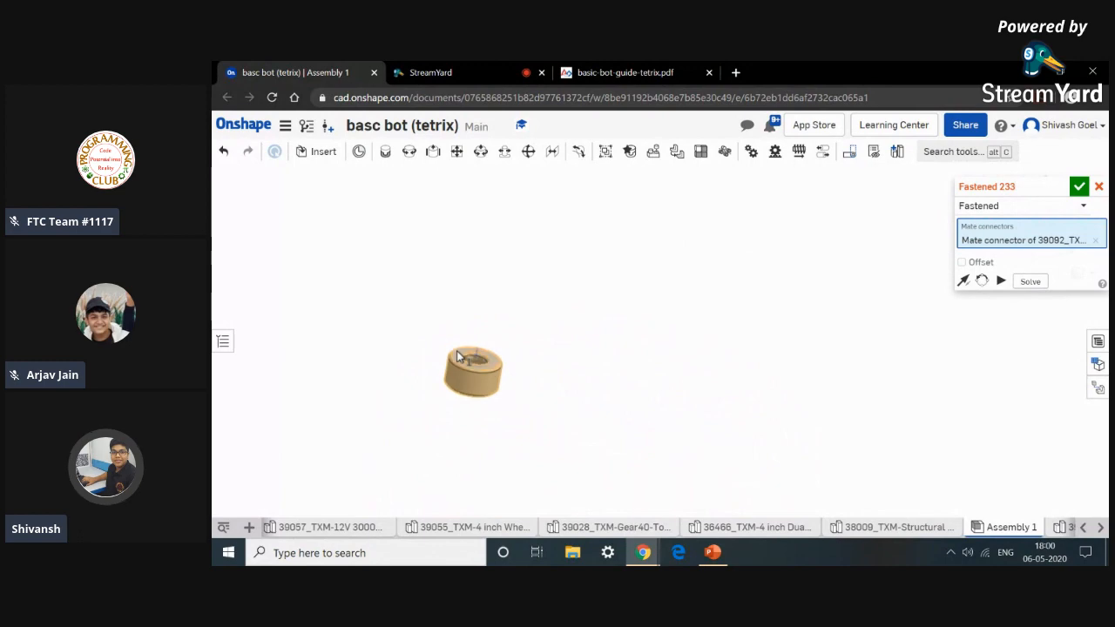
{"action": "scroll", "coordinate": [500, 330], "scroll_direction": "up", "scroll_amount": 8}
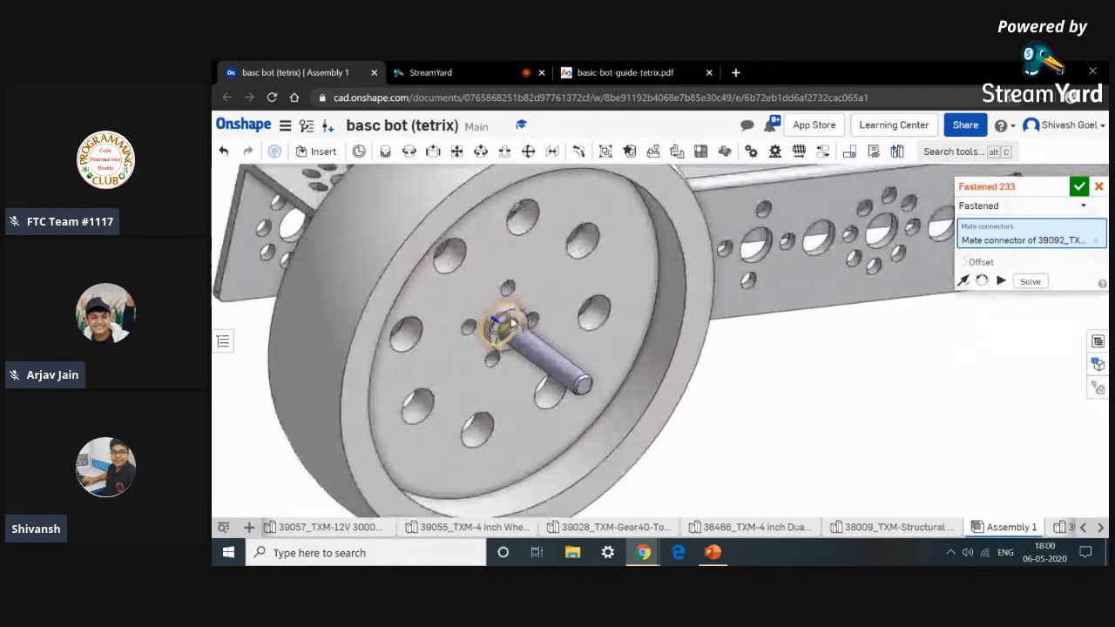
{"action": "scroll", "coordinate": [503, 334], "scroll_direction": "up", "scroll_amount": 4}
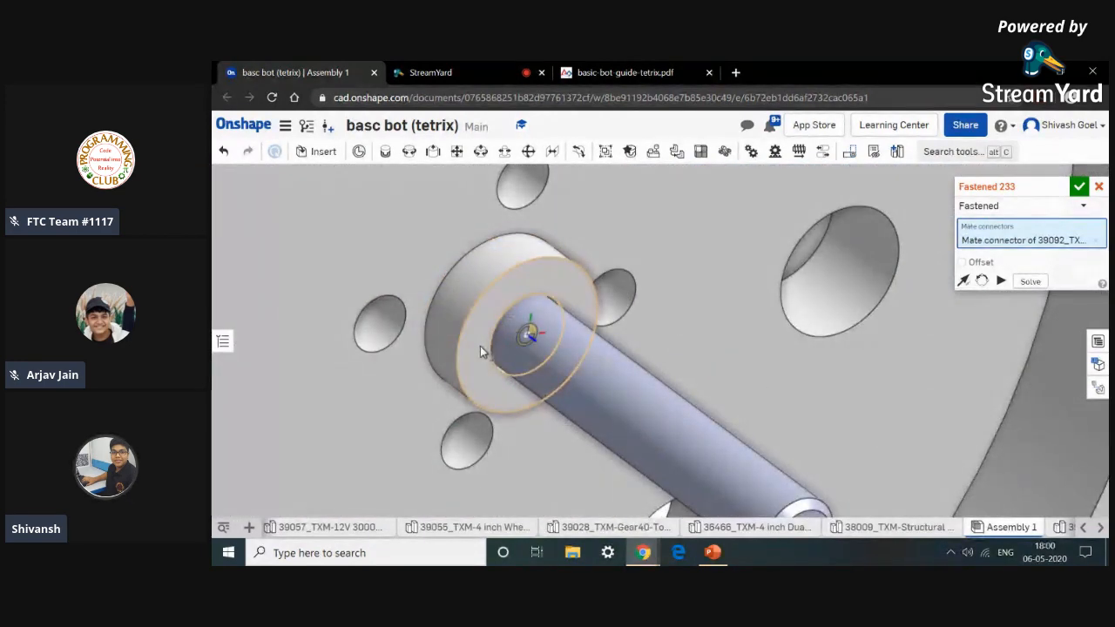
{"action": "left_click", "coordinate": [480, 346]}
{"action": "scroll", "coordinate": [480, 346], "scroll_direction": "down", "scroll_amount": 4}
{"action": "left_click", "coordinate": [662, 376]}
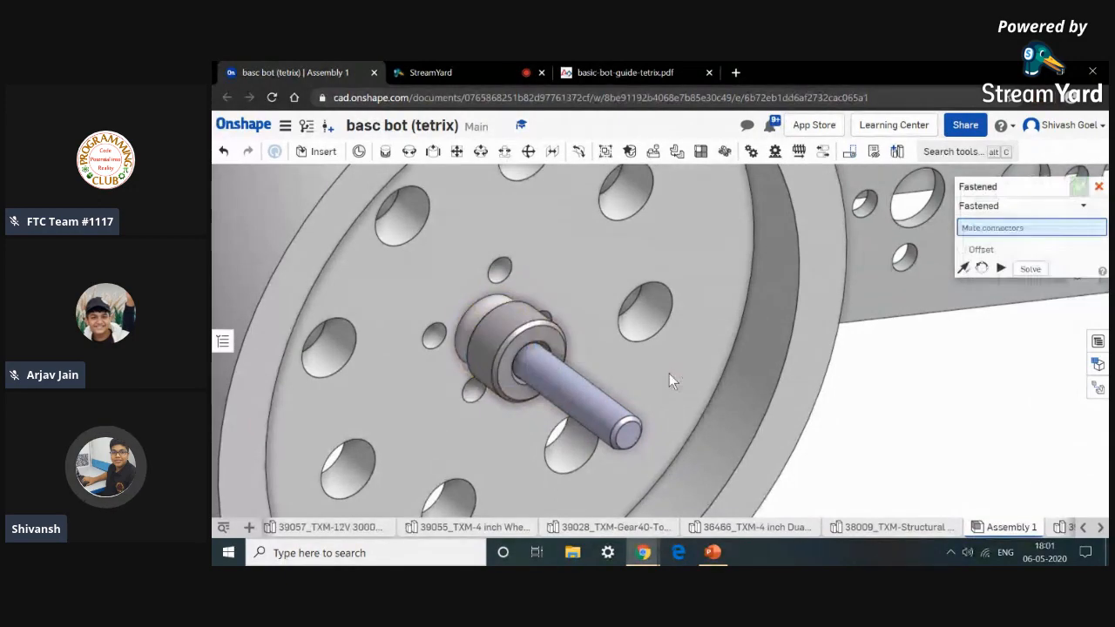
Close the mate tool and review the completed bot from an isometric view.
{"action": "scroll", "coordinate": [575, 371], "scroll_direction": "down", "scroll_amount": 8}
{"action": "right_click_drag", "start_coordinate": [647, 423], "coordinate": [668, 443]}
{"action": "scroll", "coordinate": [669, 442], "scroll_direction": "down", "scroll_amount": 5}
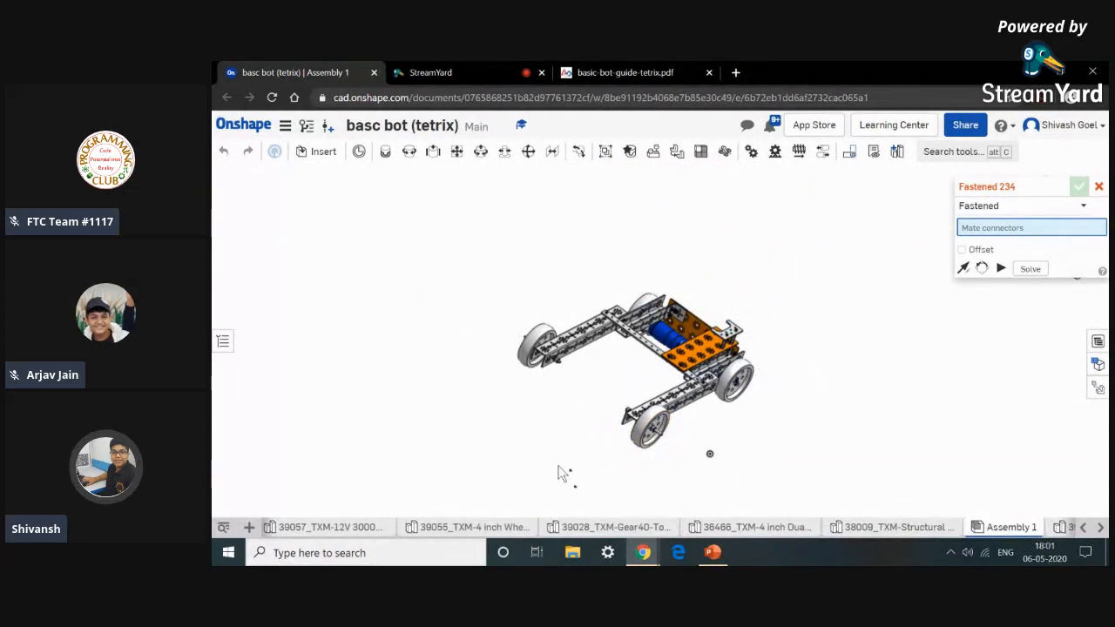
{"action": "left_click", "coordinate": [1098, 188]}
{"action": "left_click_drag", "start_coordinate": [562, 457], "coordinate": [589, 483]}
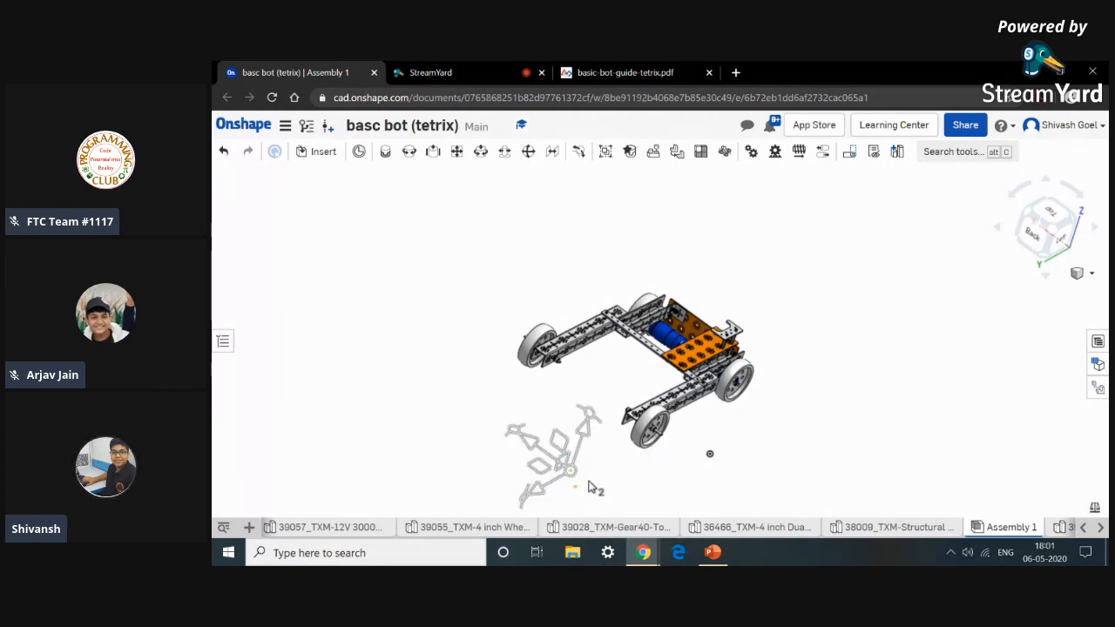
{"action": "right_click", "coordinate": [590, 482]}
{"action": "left_click", "coordinate": [635, 225]}
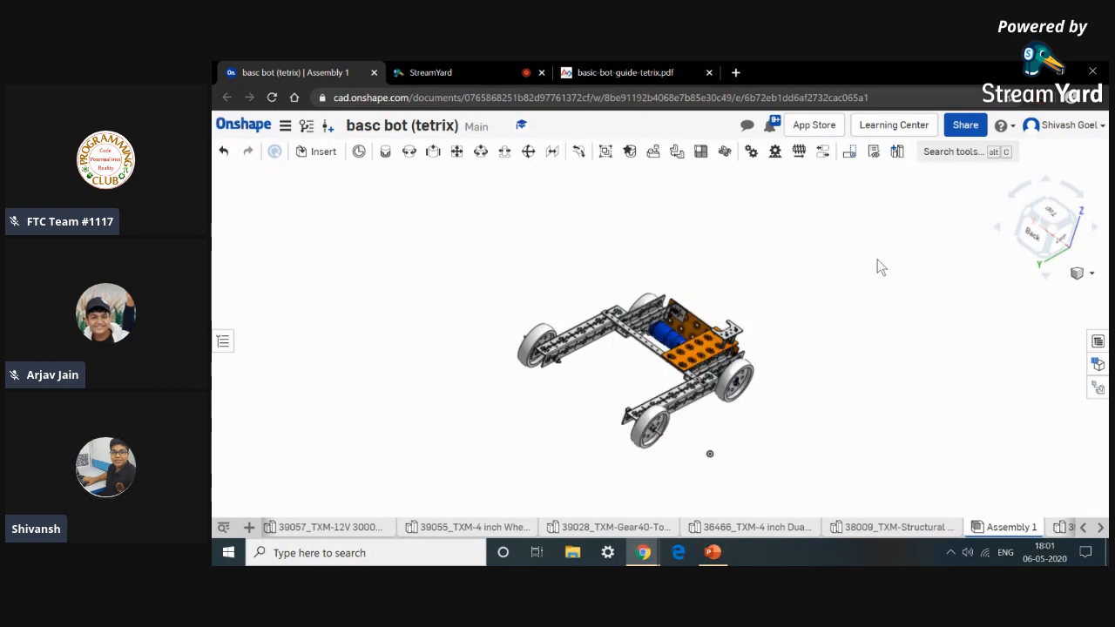
{"action": "key", "text": "shift+7"}
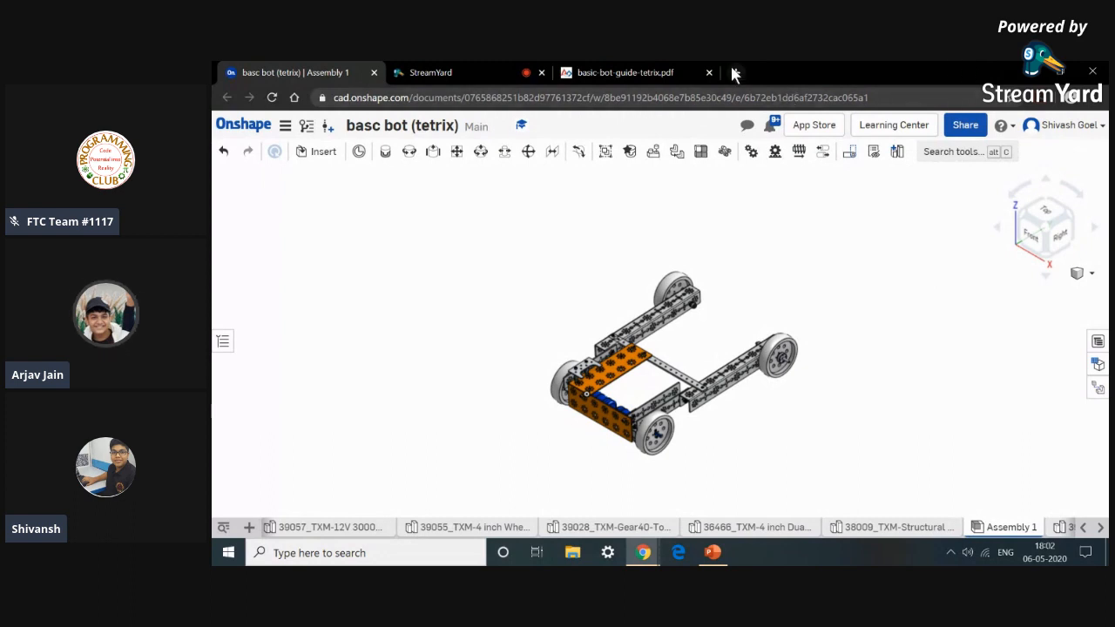
{"action": "mouse_move", "coordinate": [787, 276]}
{"action": "right_mouse_down"}
{"action": "mouse_move", "coordinate": [803, 258]}
{"action": "mouse_move", "coordinate": [772, 264]}
{"action": "mouse_move", "coordinate": [761, 294]}
{"action": "mouse_move", "coordinate": [798, 266]}
{"action": "right_mouse_up"}
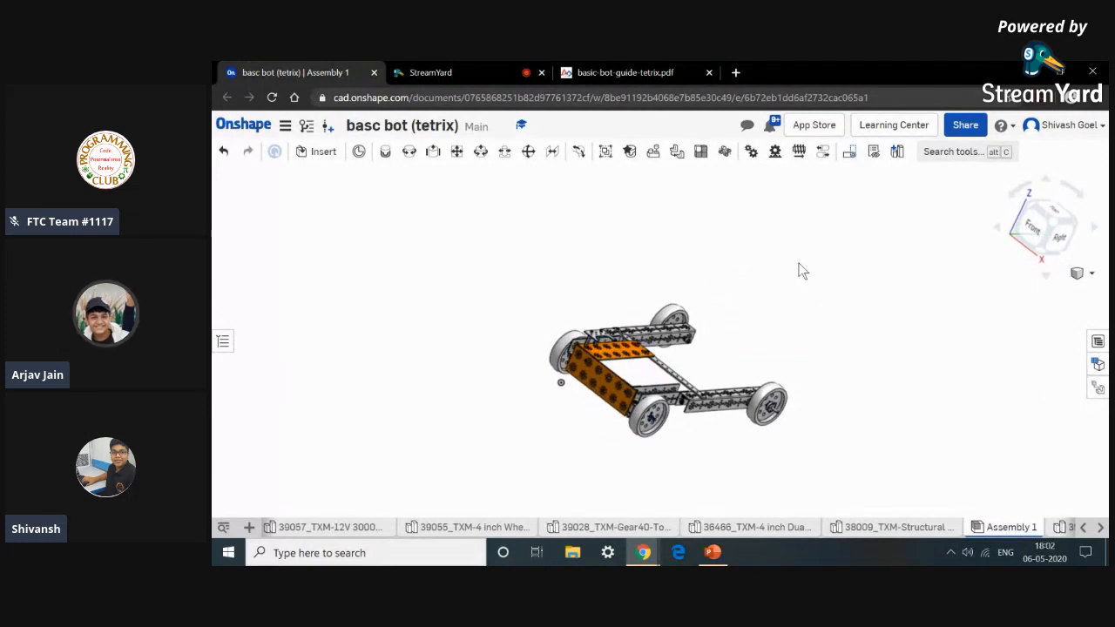
Switch to a new browser tab, search ftcteam1117 to open the FTC Team #1117 website, and close the tetrix guide PDF tab.
{"action": "left_click", "coordinate": [736, 72]}
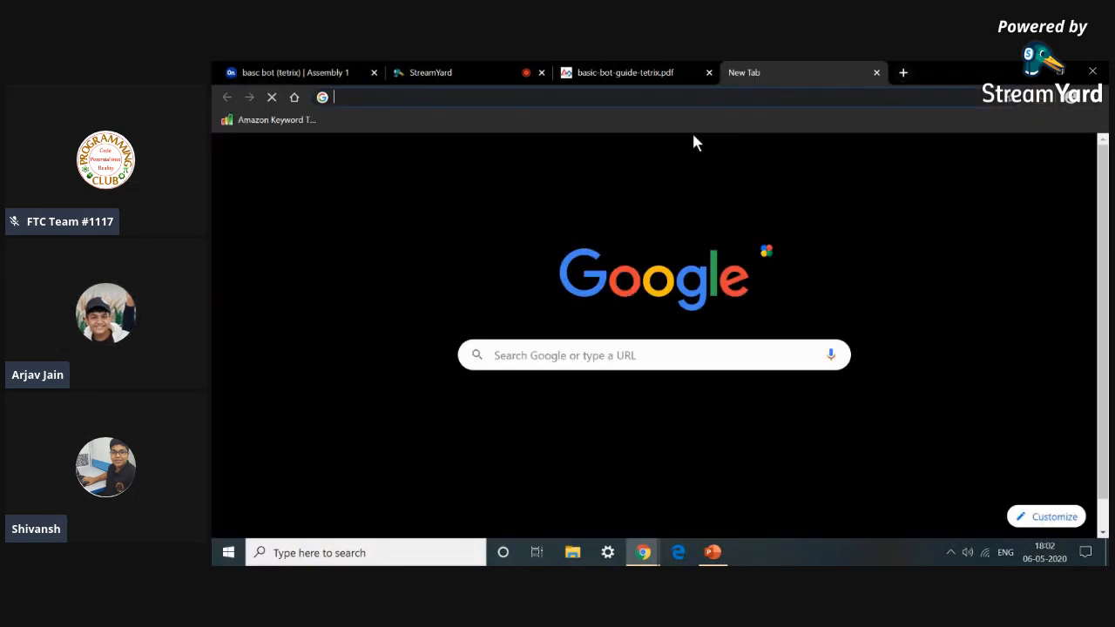
{"action": "left_click", "coordinate": [638, 347]}
{"action": "type", "text": "ftc"}
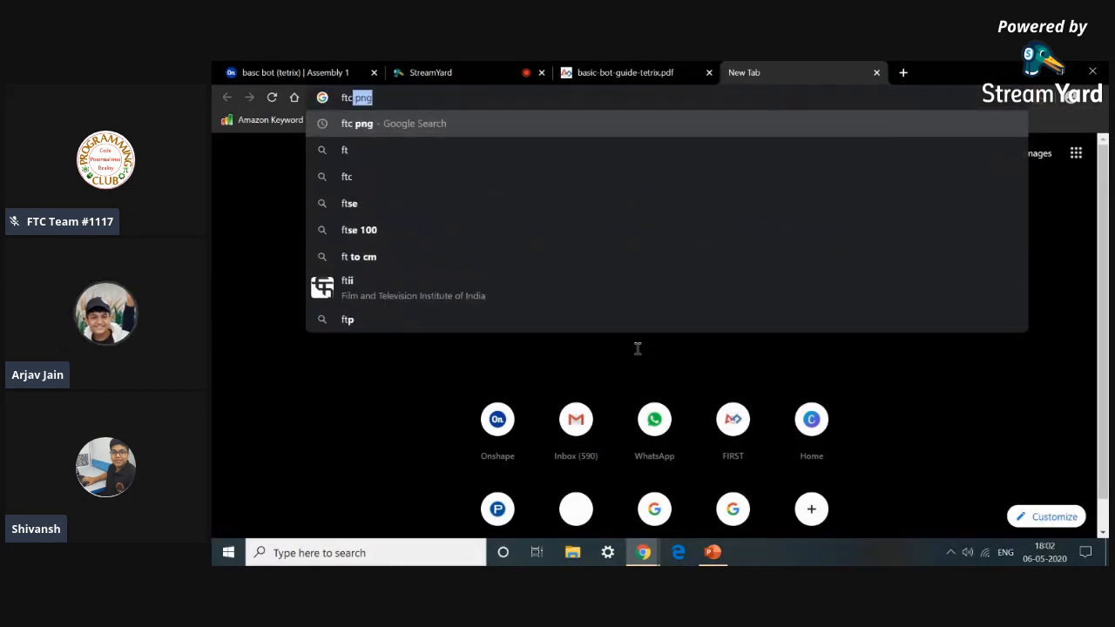
{"action": "type", "text": "team"}
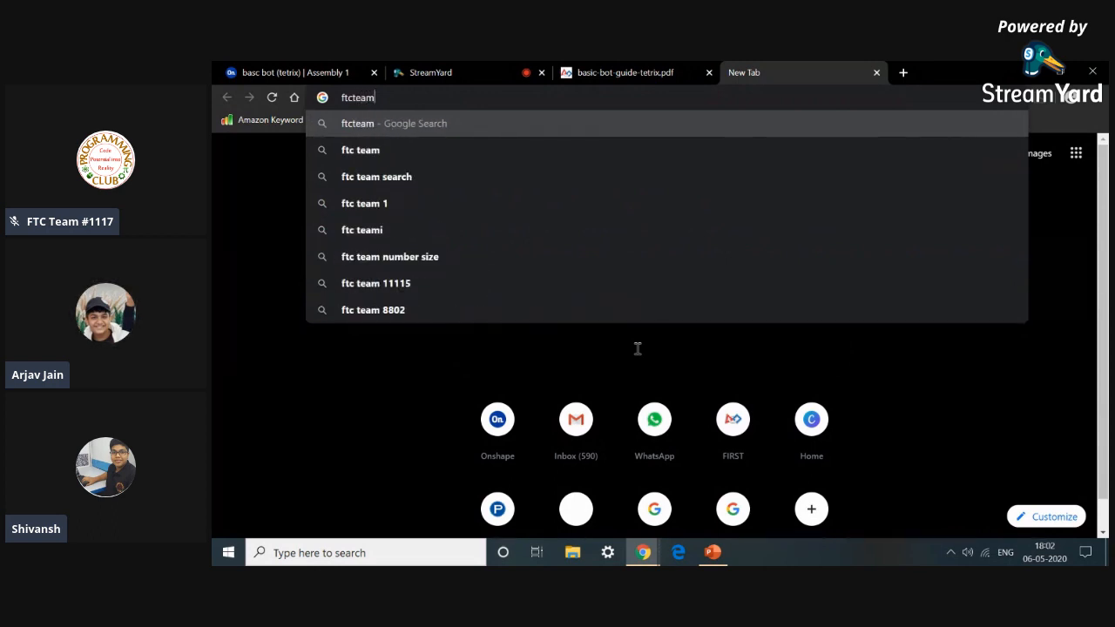
{"action": "type", "text": "1117"}
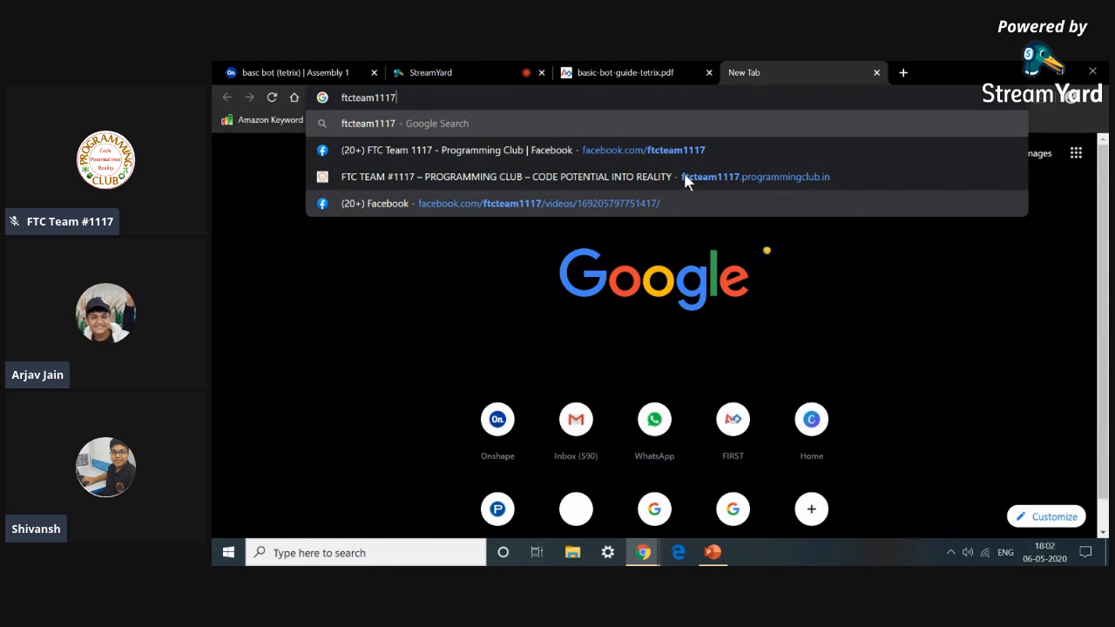
{"action": "left_click", "coordinate": [585, 178]}
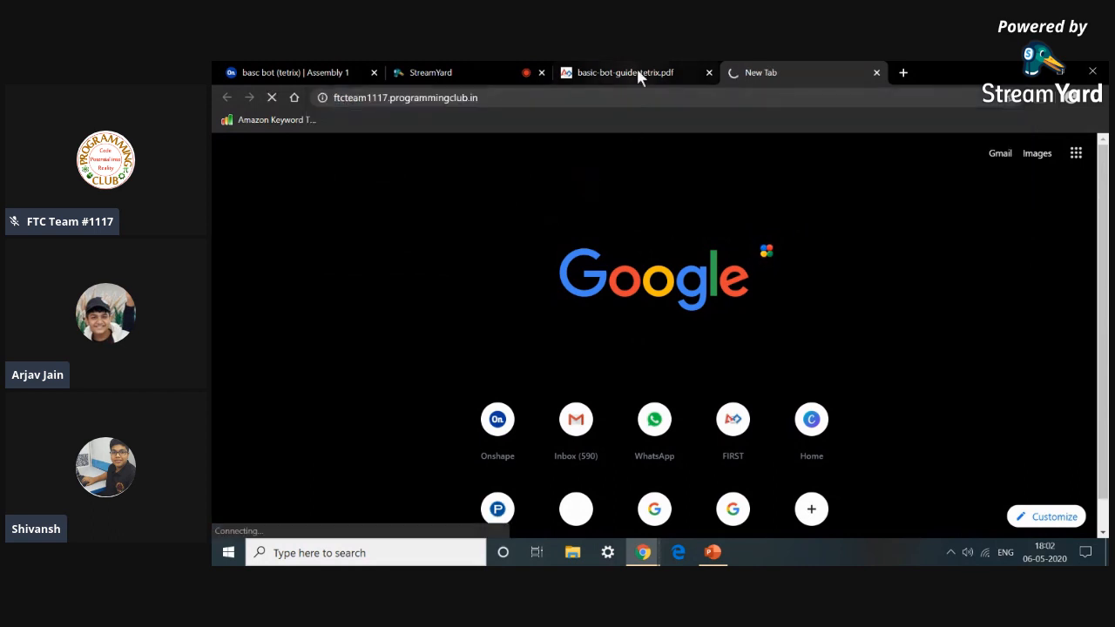
{"action": "left_click", "coordinate": [709, 73]}
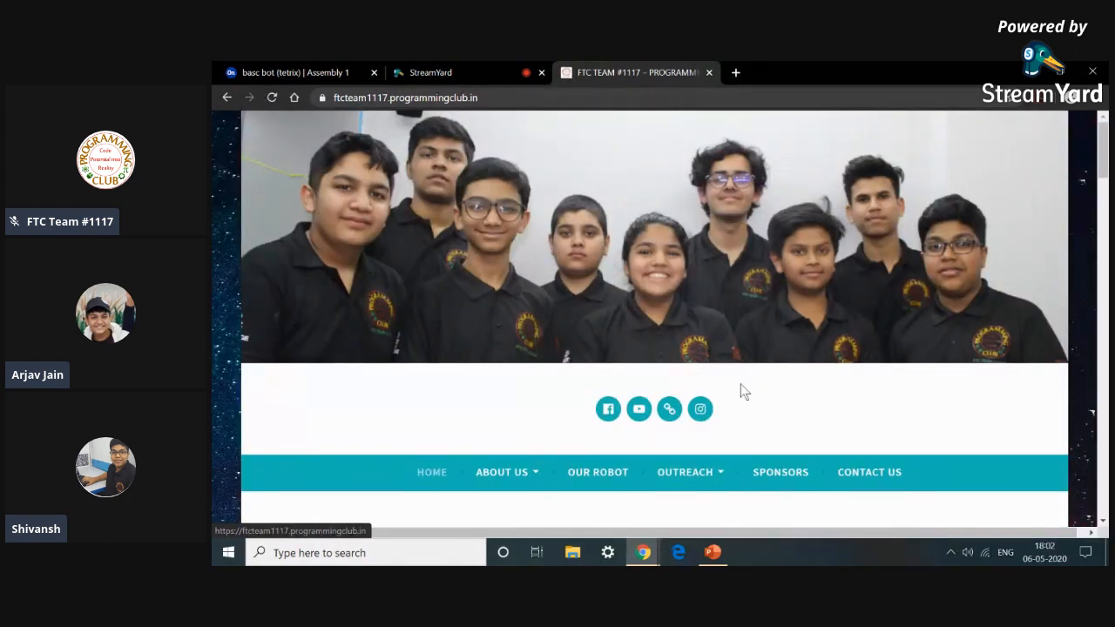
Scroll through the team website's home page sections.
{"action": "scroll", "coordinate": [786, 459], "scroll_direction": "down", "scroll_amount": 3}
{"action": "scroll", "coordinate": [789, 451], "scroll_direction": "down", "scroll_amount": 2}
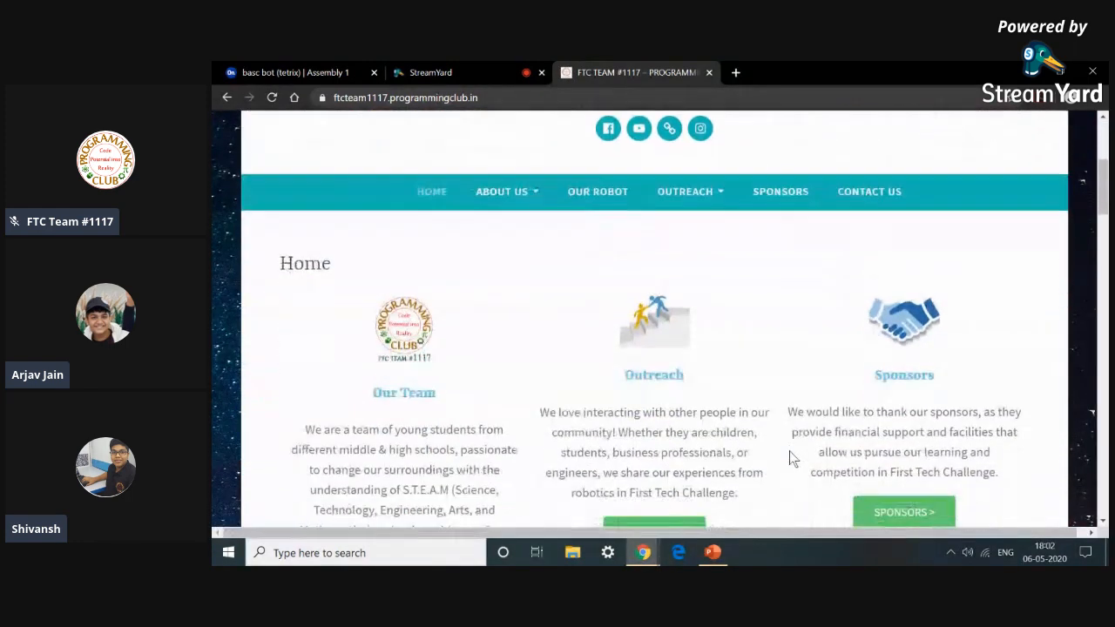
{"action": "mouse_move", "coordinate": [645, 554]}
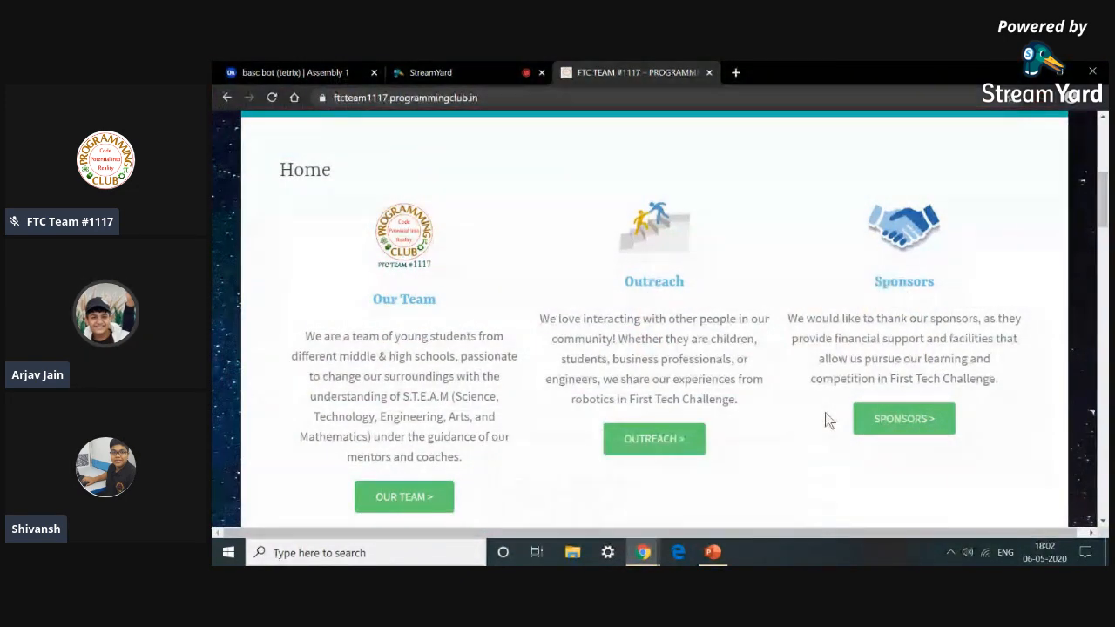
{"action": "scroll", "coordinate": [792, 427], "scroll_direction": "up", "scroll_amount": 3}
{"action": "scroll", "coordinate": [792, 427], "scroll_direction": "down", "scroll_amount": 3}
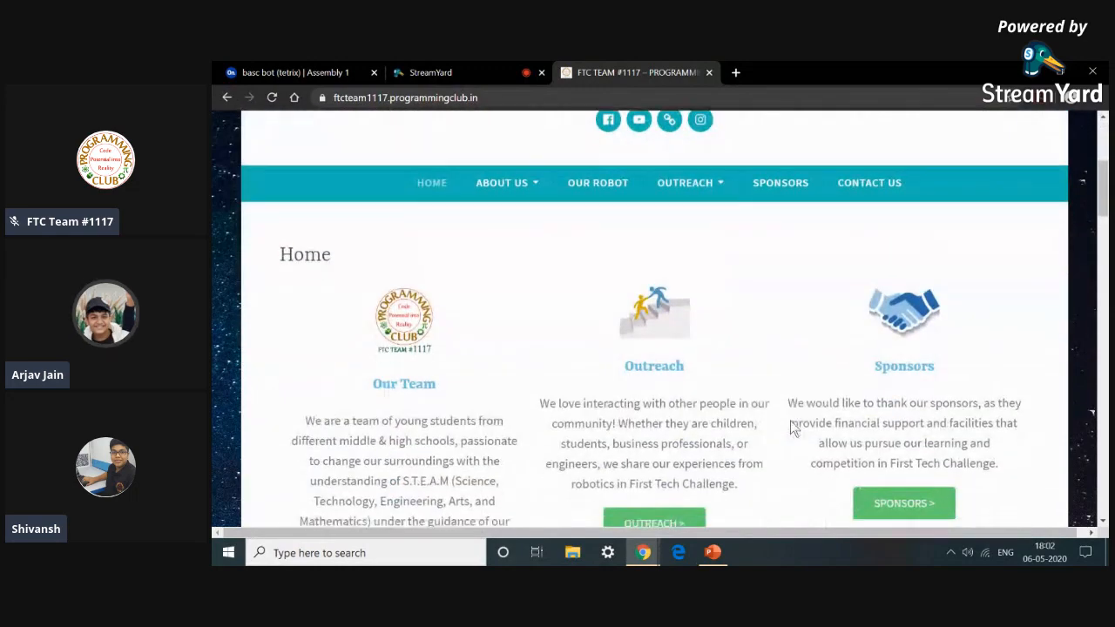
{"action": "scroll", "coordinate": [792, 427], "scroll_direction": "down", "scroll_amount": 1}
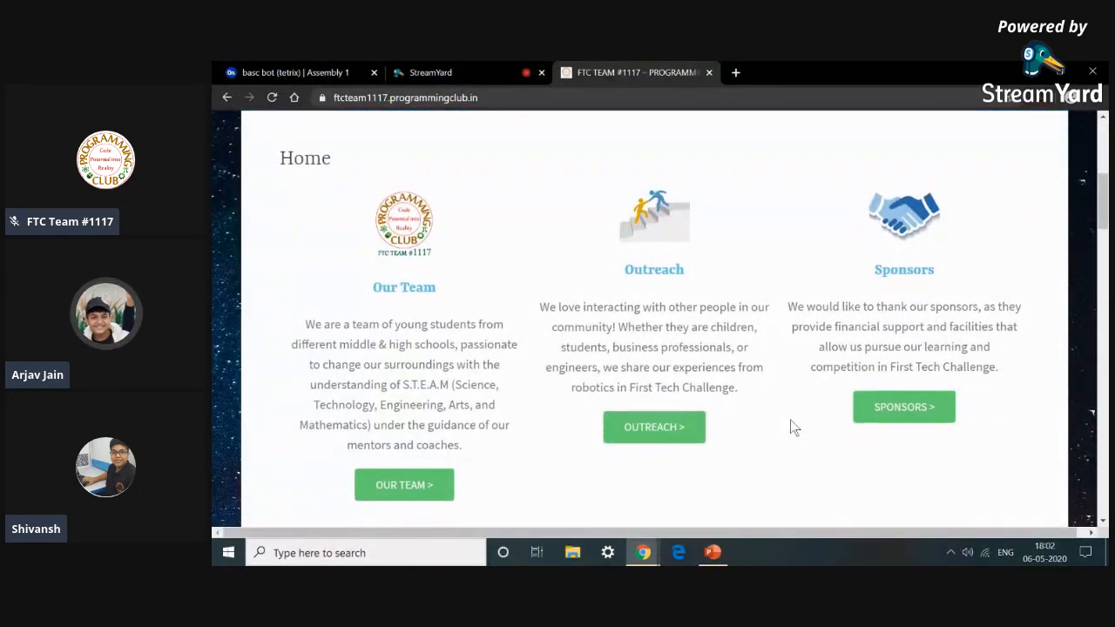
{"action": "scroll", "coordinate": [793, 426], "scroll_direction": "up", "scroll_amount": 5}
{"action": "scroll", "coordinate": [790, 418], "scroll_direction": "down", "scroll_amount": 15}
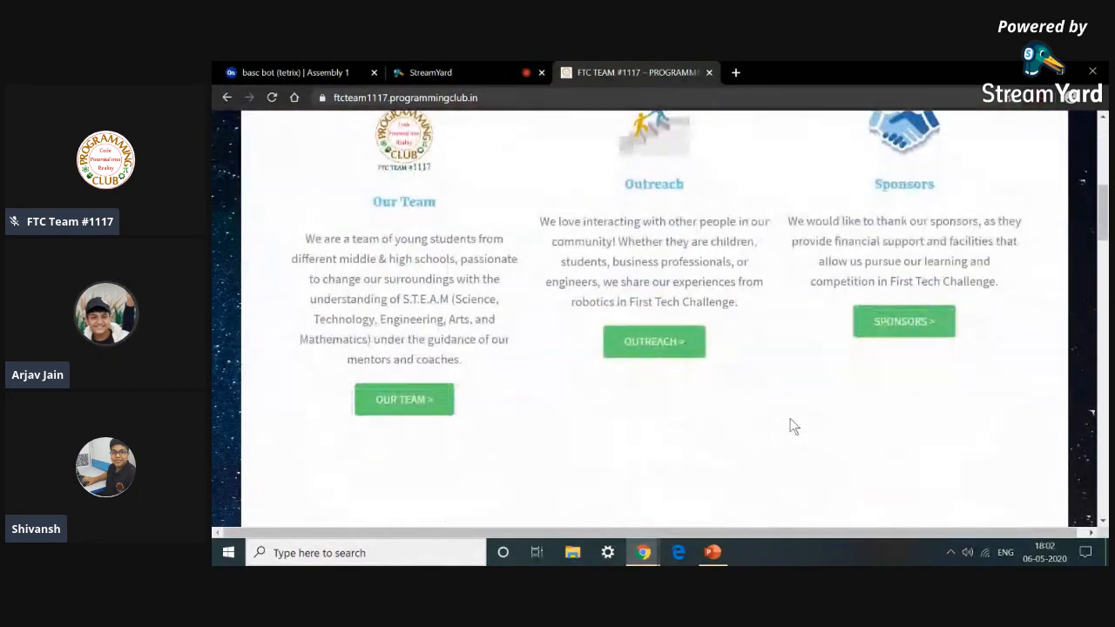
{"action": "scroll", "coordinate": [788, 423], "scroll_direction": "down", "scroll_amount": 10}
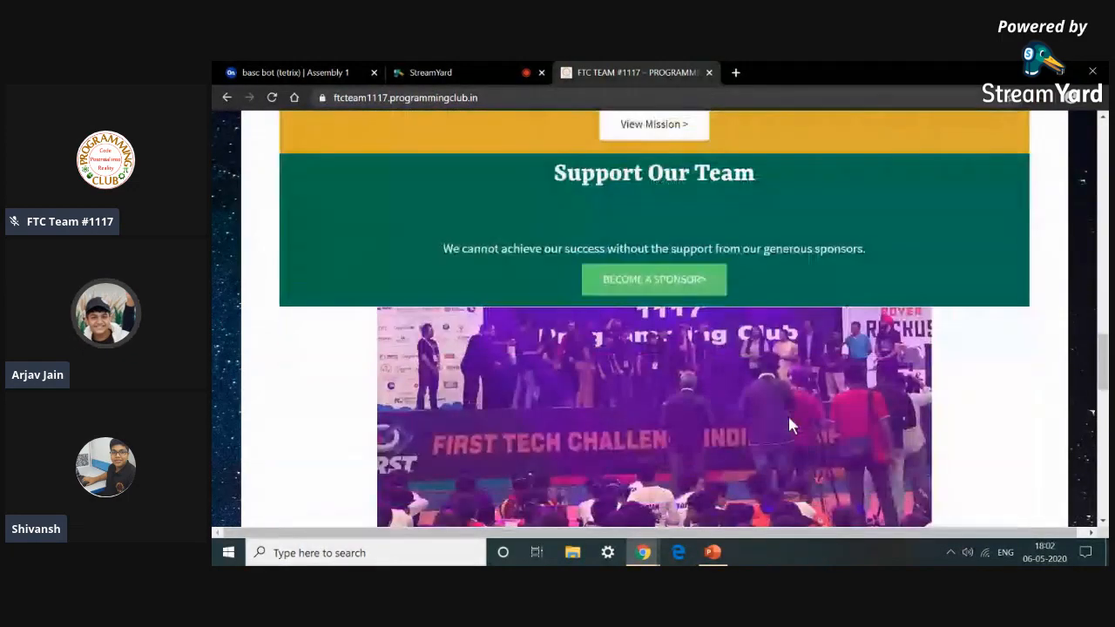
{"action": "scroll", "coordinate": [791, 422], "scroll_direction": "down", "scroll_amount": 5}
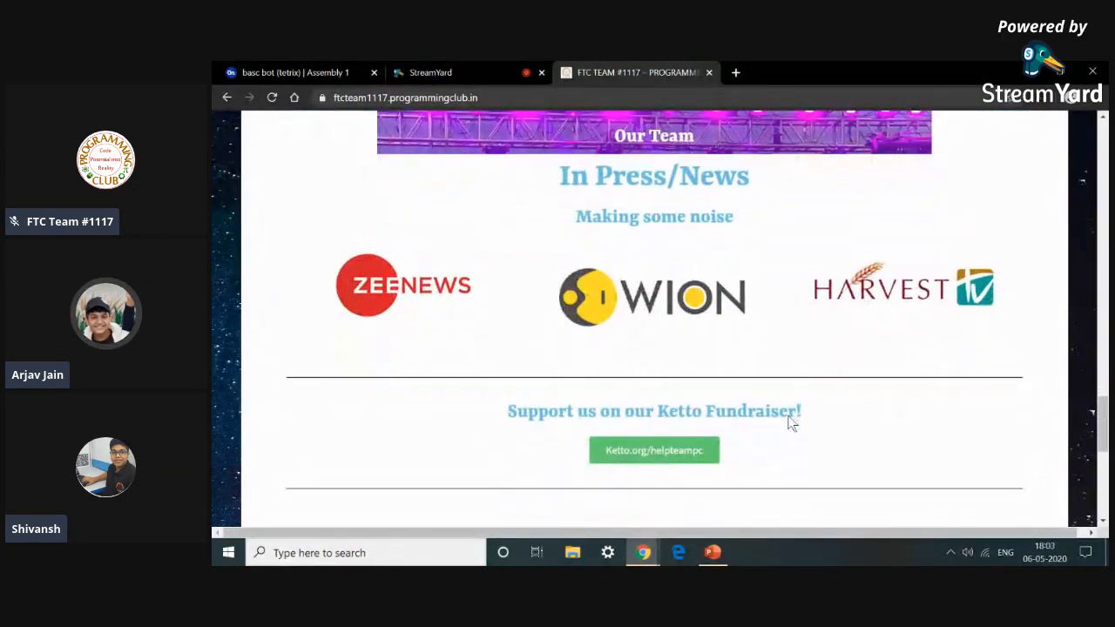
{"action": "scroll", "coordinate": [790, 422], "scroll_direction": "up", "scroll_amount": 1}
{"action": "scroll", "coordinate": [790, 422], "scroll_direction": "up", "scroll_amount": 6}
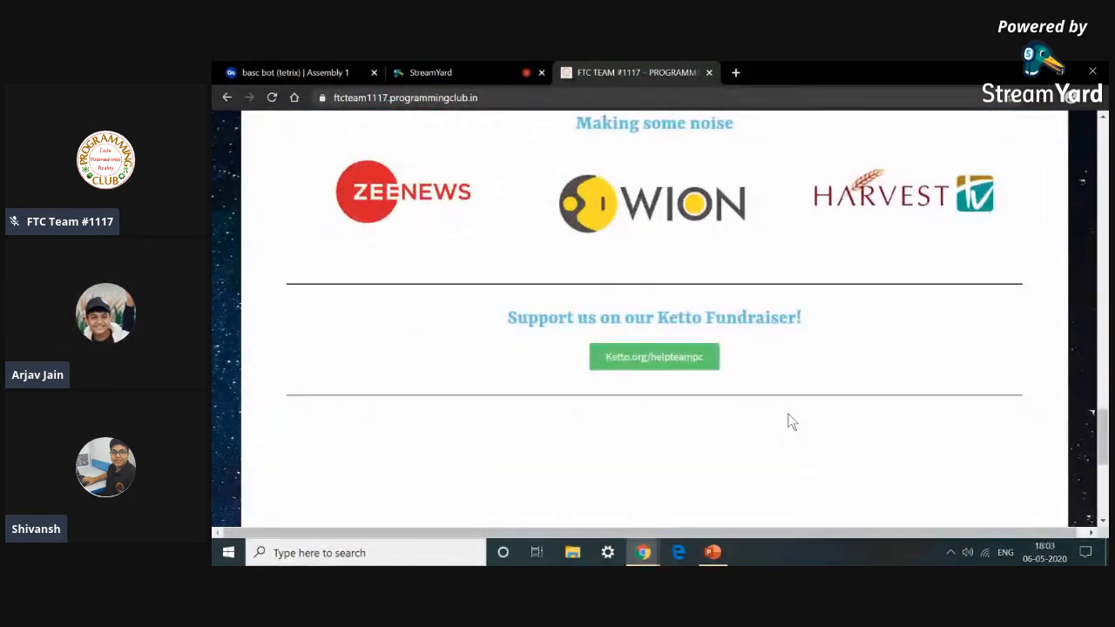
{"action": "scroll", "coordinate": [789, 422], "scroll_direction": "down", "scroll_amount": 2}
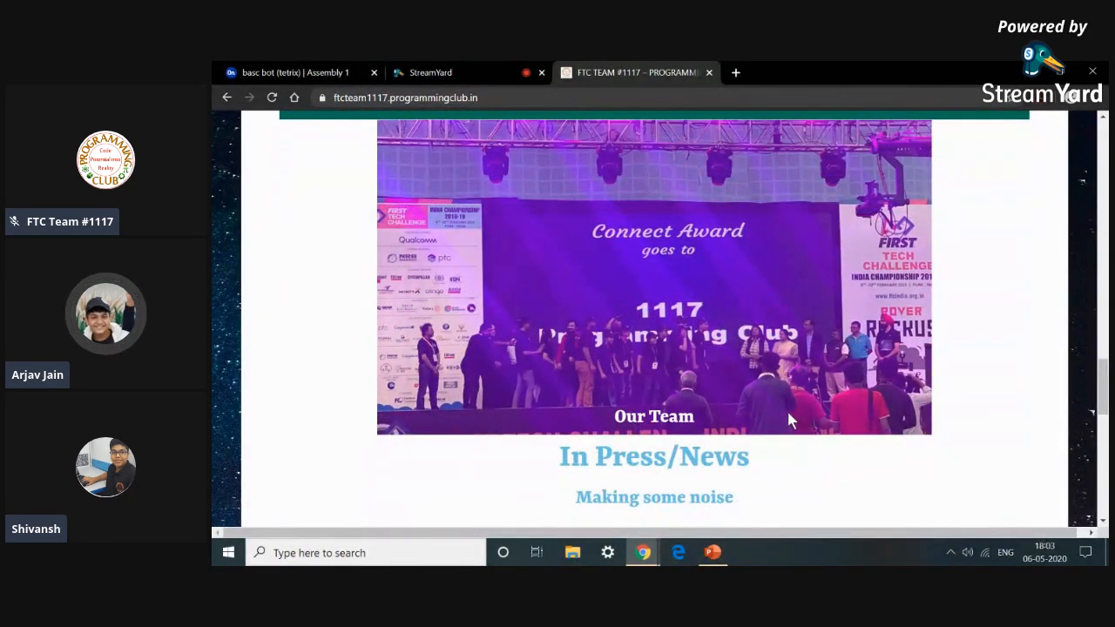
{"action": "scroll", "coordinate": [790, 420], "scroll_direction": "up", "scroll_amount": 7}
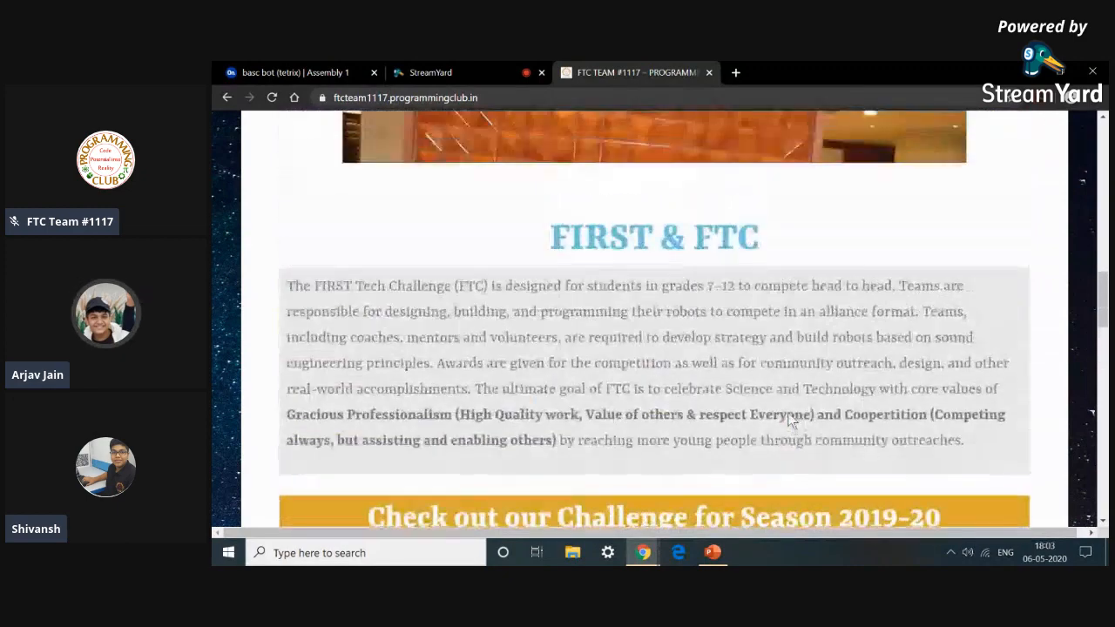
{"action": "scroll", "coordinate": [790, 420], "scroll_direction": "up", "scroll_amount": 7}
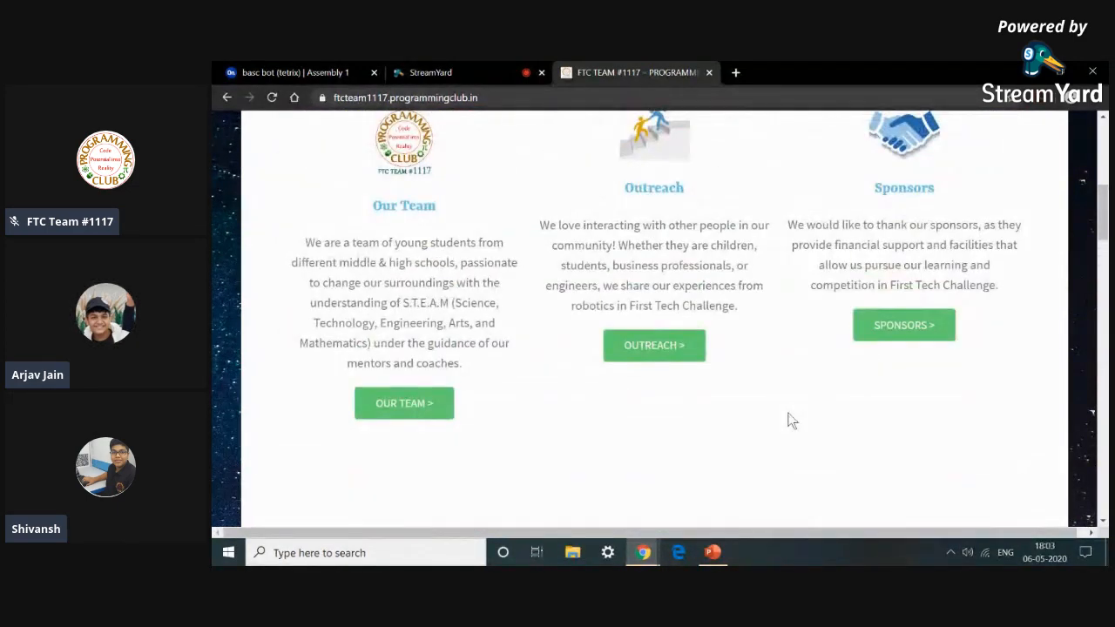
Open the website's Our Team page and scroll to the member profiles.
{"action": "left_click", "coordinate": [399, 402]}
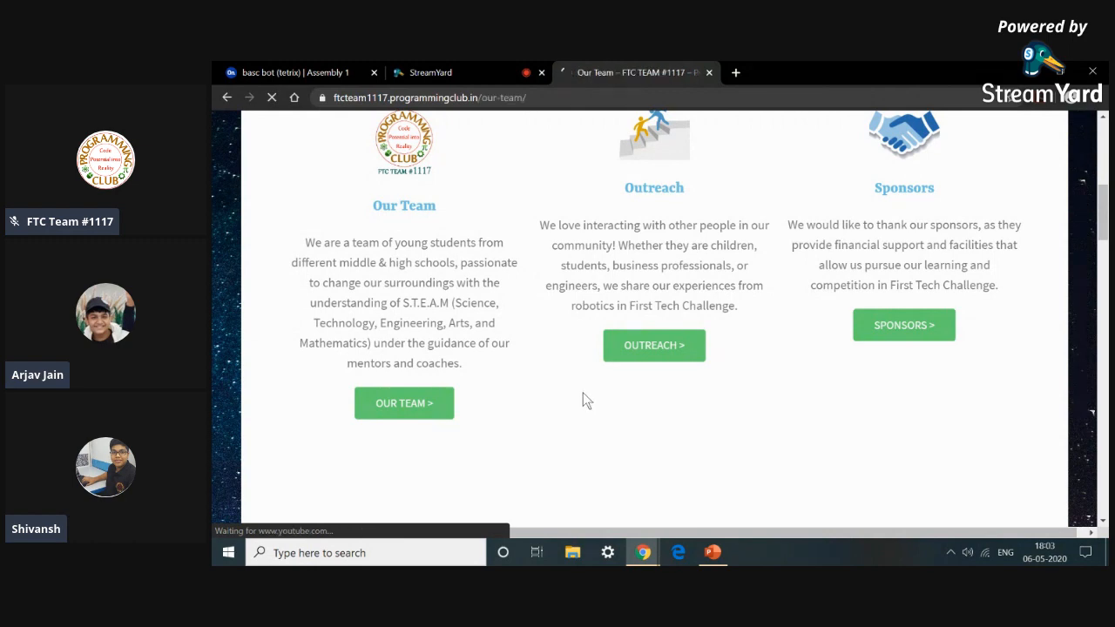
{"action": "scroll", "coordinate": [582, 395], "scroll_direction": "down", "scroll_amount": 2}
{"action": "scroll", "coordinate": [583, 395], "scroll_direction": "down", "scroll_amount": 1}
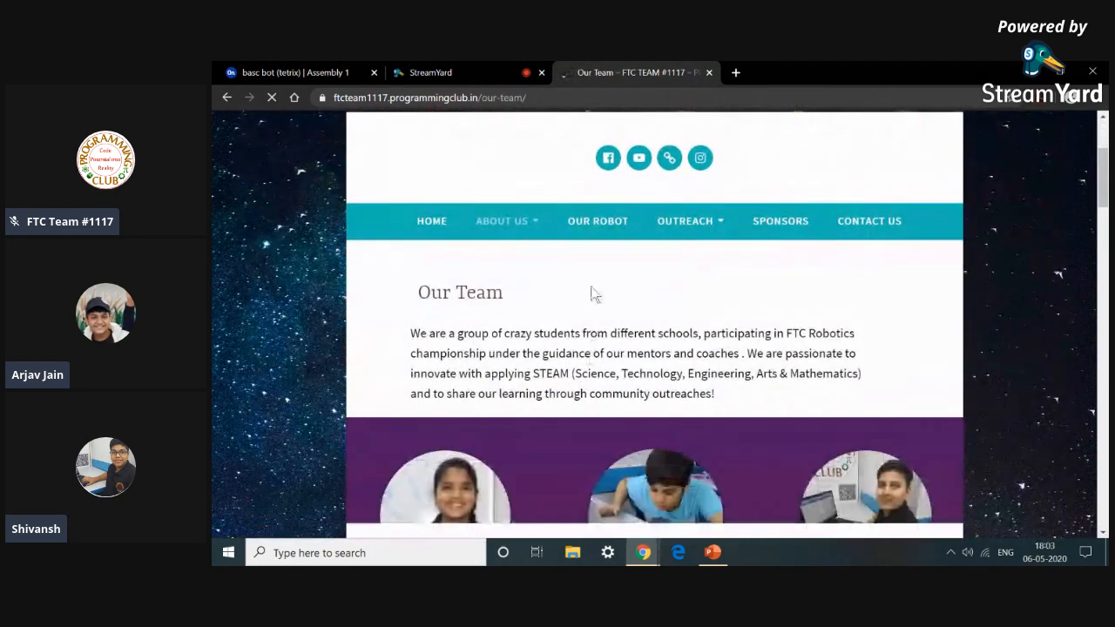
Open the Our Robot page and scroll down to the robot photos.
{"action": "left_click", "coordinate": [598, 220]}
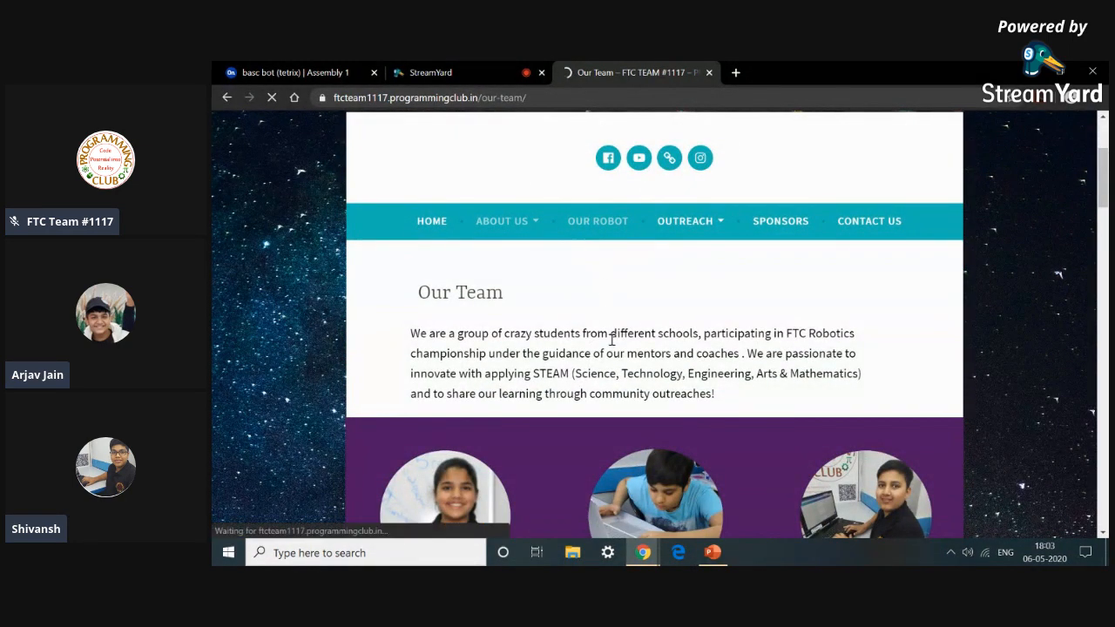
{"action": "scroll", "coordinate": [611, 339], "scroll_direction": "down", "scroll_amount": 6}
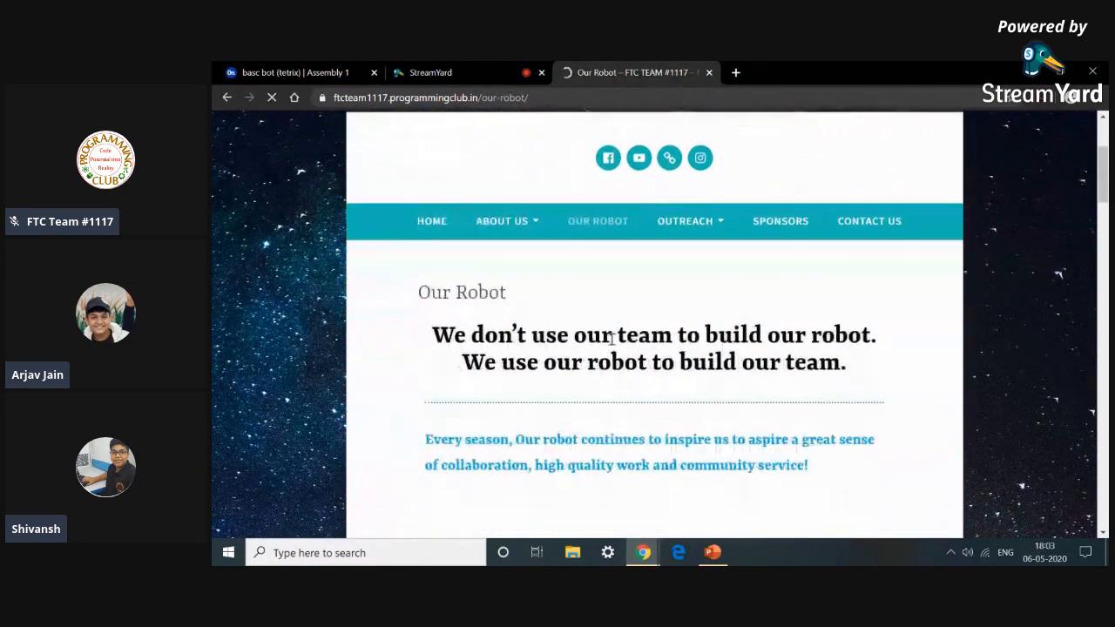
{"action": "scroll", "coordinate": [612, 340], "scroll_direction": "down", "scroll_amount": 3}
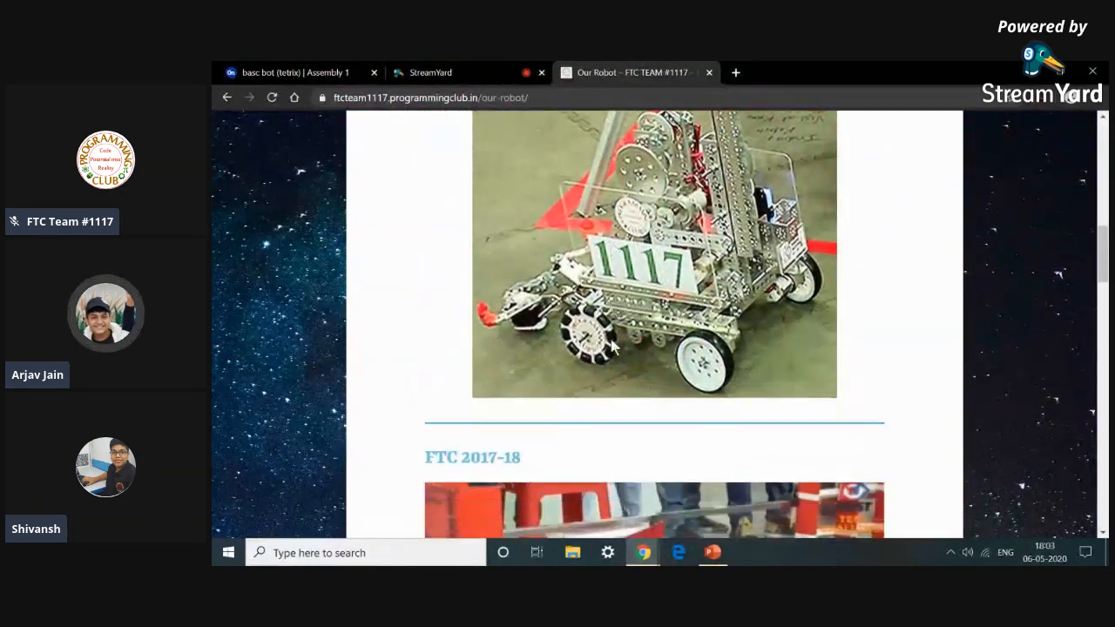
Scroll up and down through the Our Robot page's season photos and championship videos.
{"action": "scroll", "coordinate": [611, 340], "scroll_direction": "up", "scroll_amount": 2}
{"action": "scroll", "coordinate": [612, 344], "scroll_direction": "up", "scroll_amount": 2}
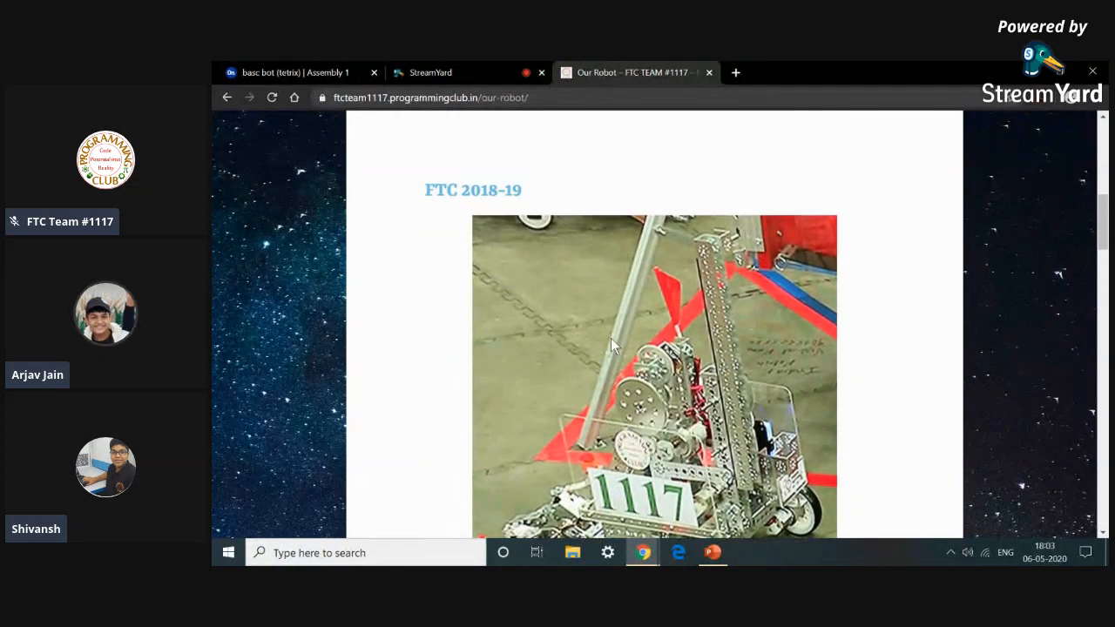
{"action": "scroll", "coordinate": [613, 344], "scroll_direction": "down", "scroll_amount": 1}
{"action": "scroll", "coordinate": [610, 338], "scroll_direction": "down", "scroll_amount": 6}
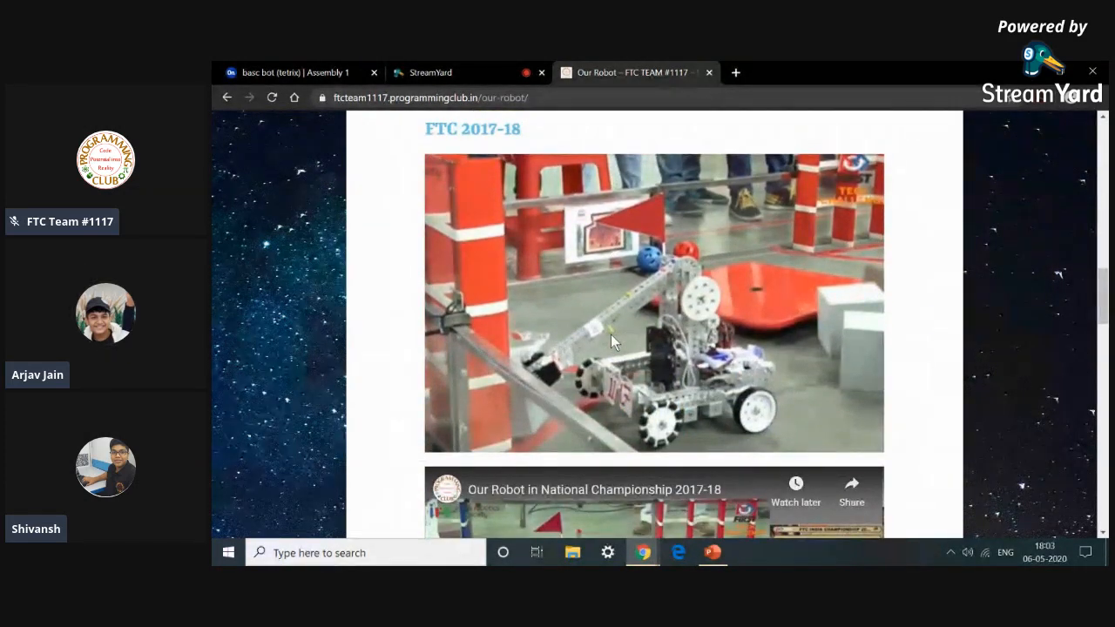
{"action": "scroll", "coordinate": [611, 358], "scroll_direction": "down", "scroll_amount": 7}
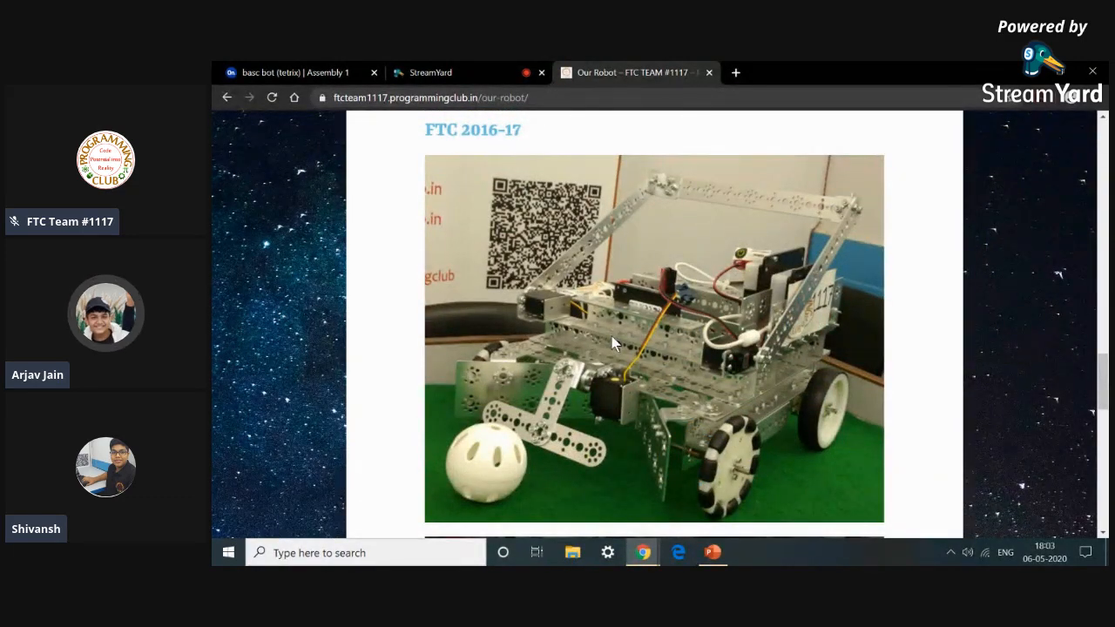
{"action": "scroll", "coordinate": [611, 342], "scroll_direction": "down", "scroll_amount": 2}
{"action": "scroll", "coordinate": [612, 342], "scroll_direction": "down", "scroll_amount": 7}
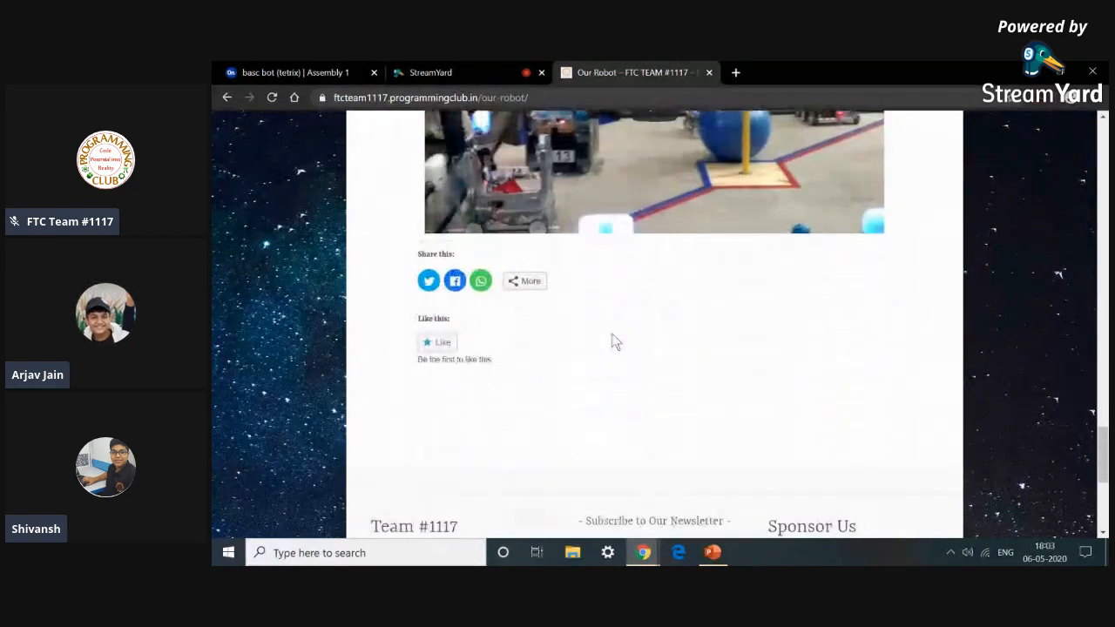
{"action": "scroll", "coordinate": [613, 340], "scroll_direction": "up", "scroll_amount": 3}
{"action": "scroll", "coordinate": [613, 338], "scroll_direction": "up", "scroll_amount": 5}
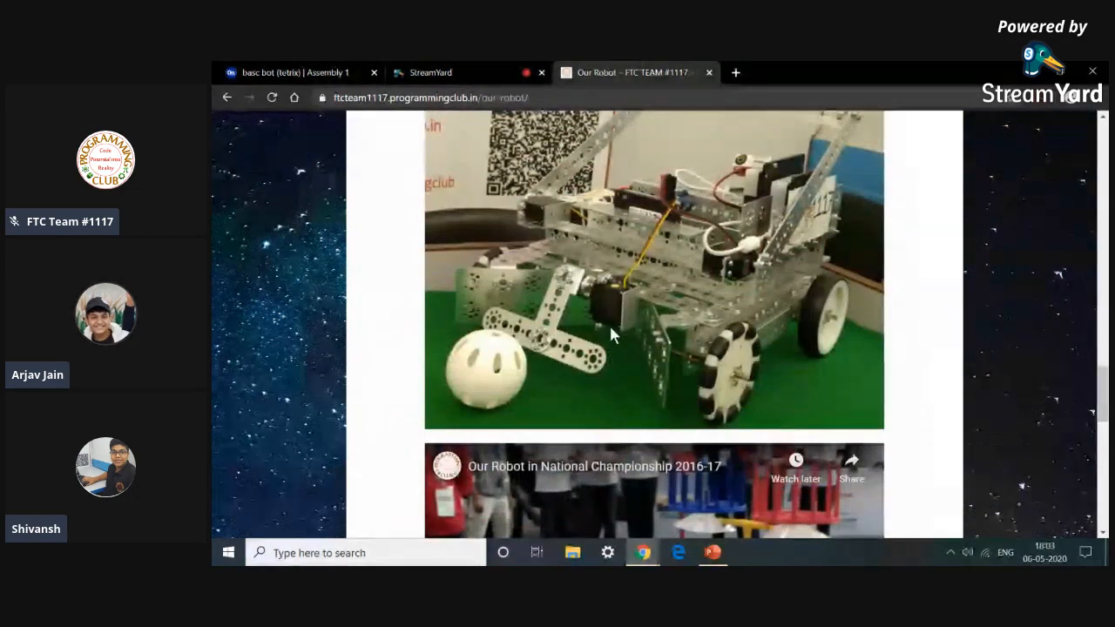
{"action": "scroll", "coordinate": [612, 336], "scroll_direction": "up", "scroll_amount": 1}
{"action": "scroll", "coordinate": [612, 335], "scroll_direction": "down", "scroll_amount": 10}
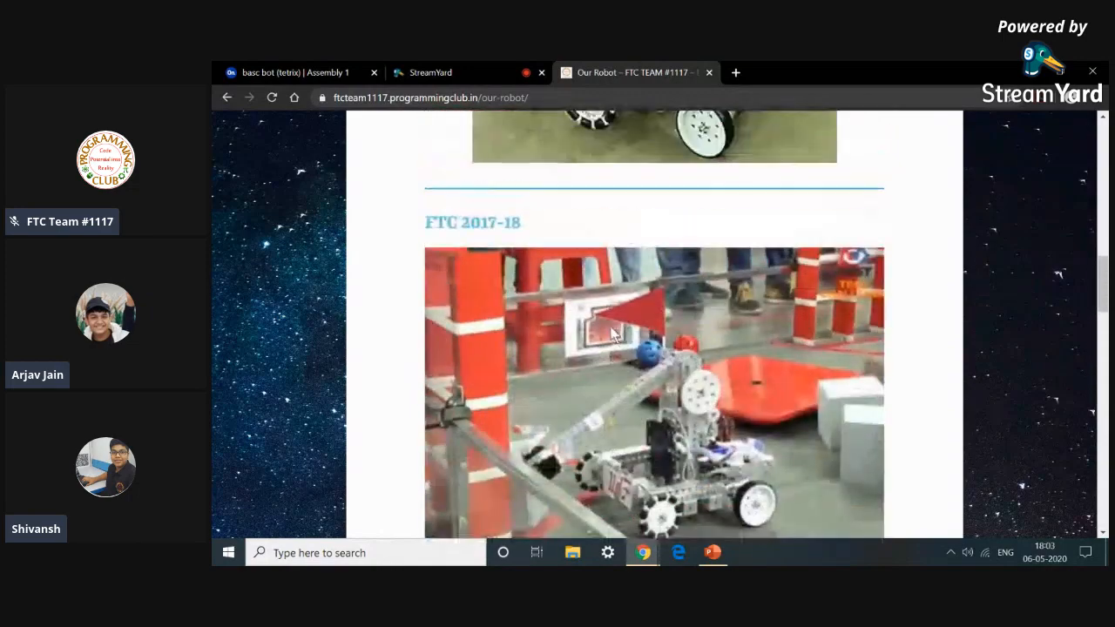
{"action": "scroll", "coordinate": [612, 327], "scroll_direction": "down", "scroll_amount": 2}
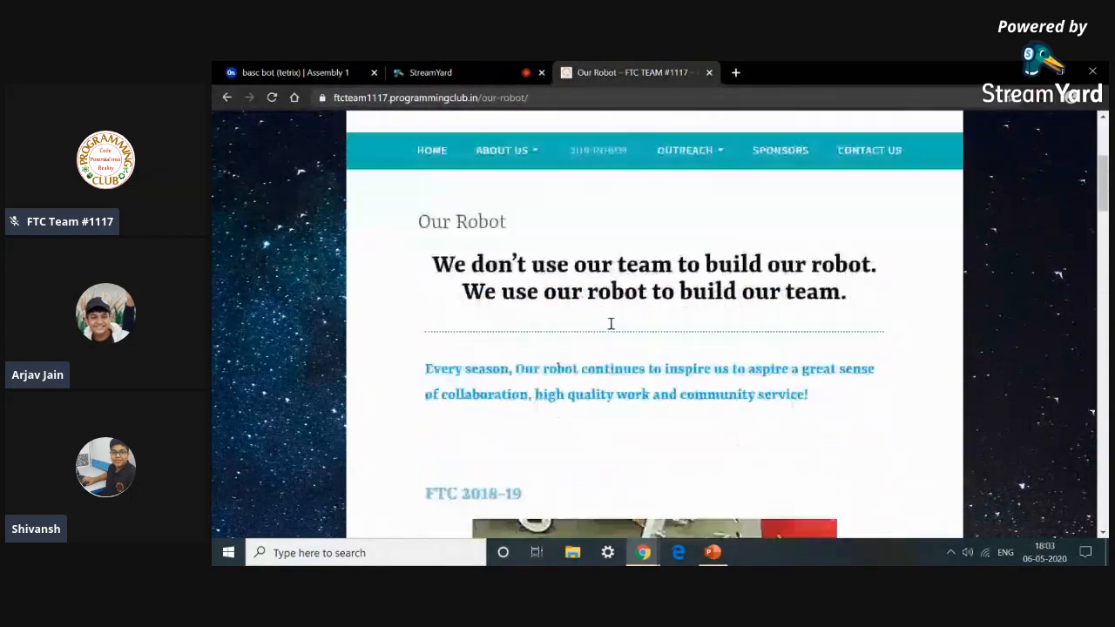
{"action": "scroll", "coordinate": [610, 322], "scroll_direction": "up", "scroll_amount": 1}
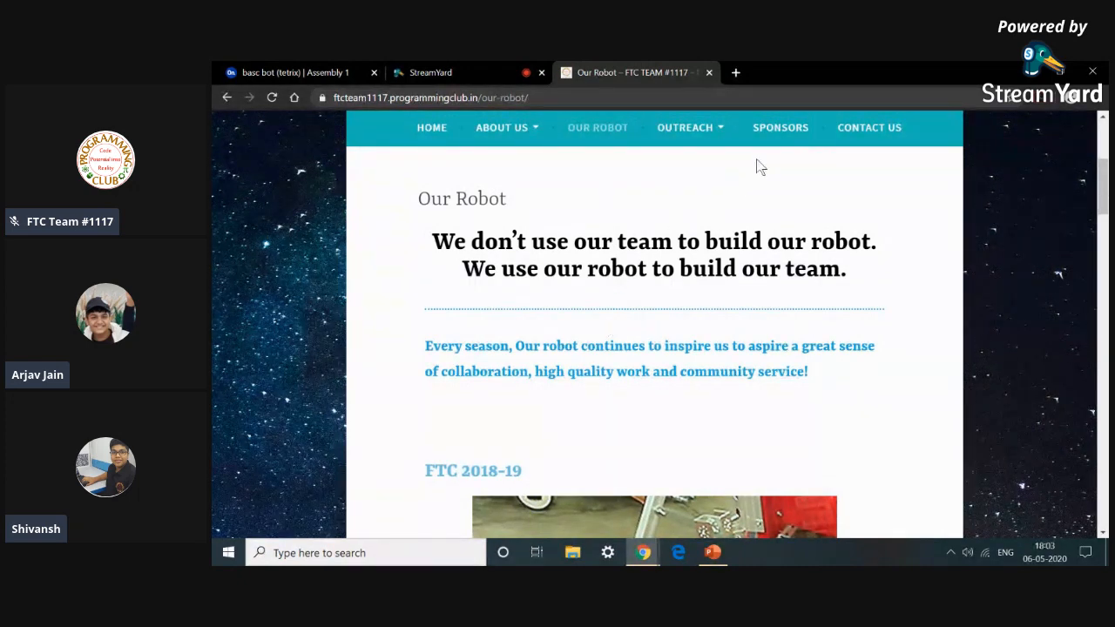
Open the website's Contact Us page and scroll through its contact details.
{"action": "left_click", "coordinate": [868, 140]}
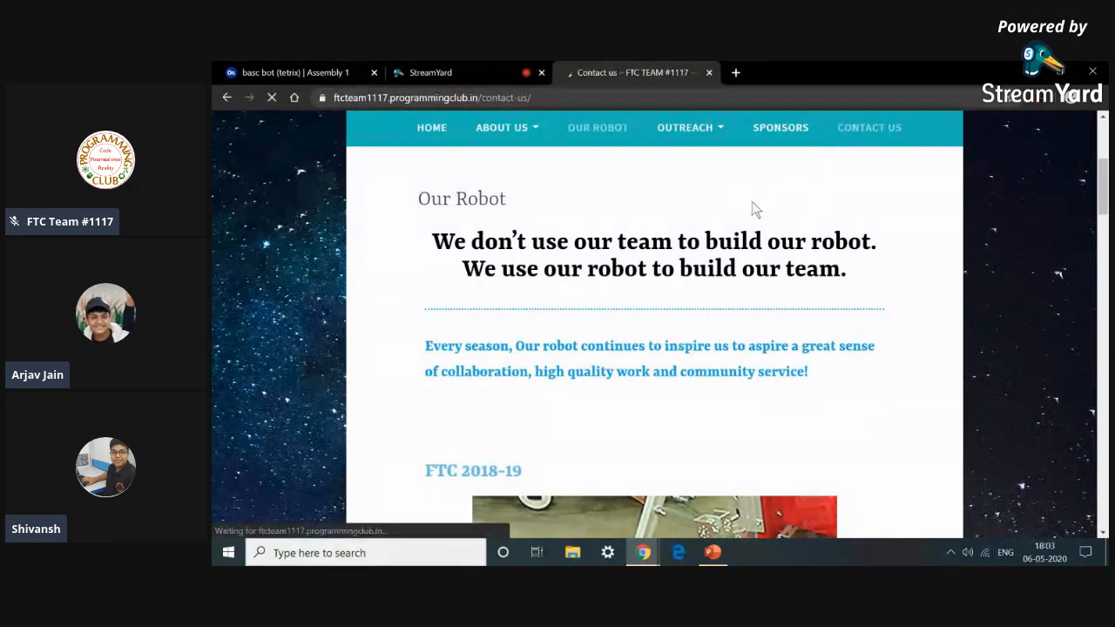
{"action": "scroll", "coordinate": [723, 220], "scroll_direction": "down", "scroll_amount": 5}
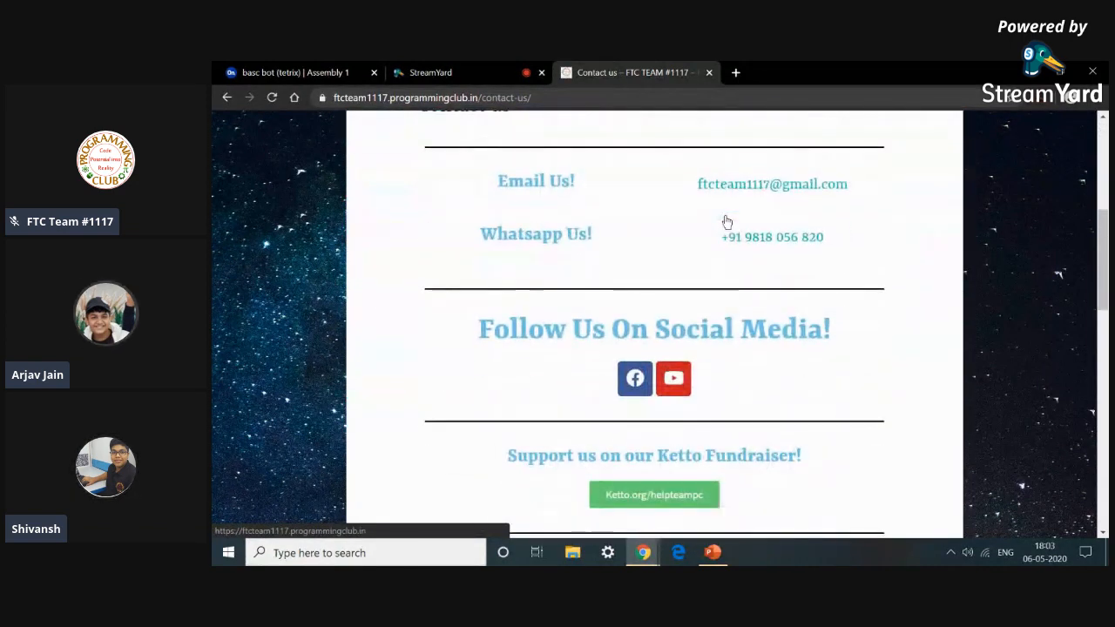
{"action": "scroll", "coordinate": [732, 223], "scroll_direction": "up", "scroll_amount": 2}
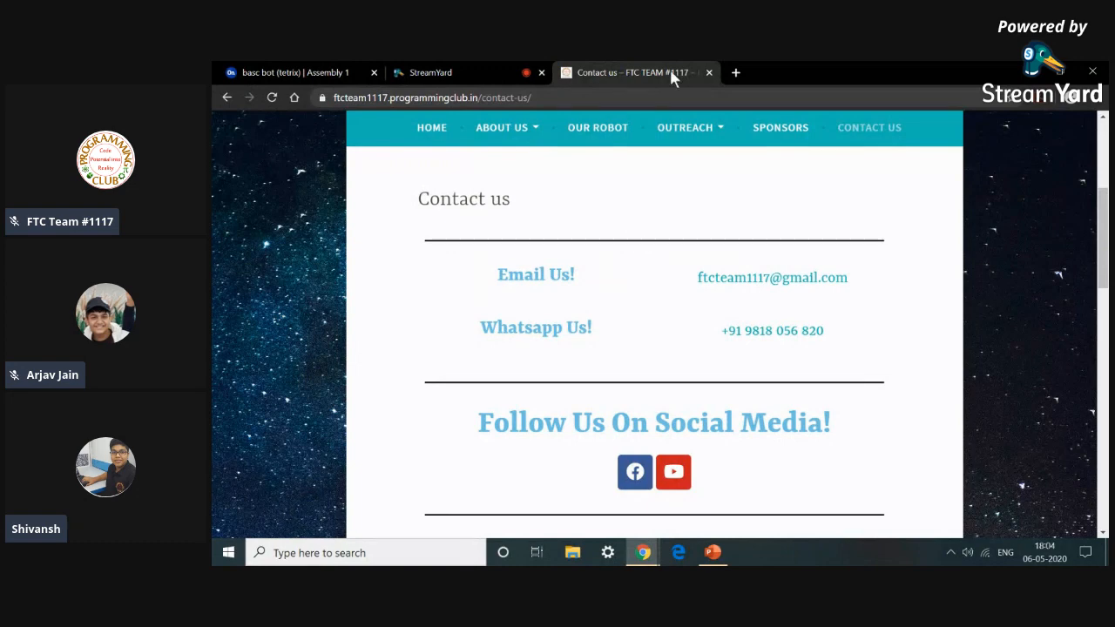
Stop the StreamYard screen share from the browser's sharing notification.
{"action": "mouse_move", "coordinate": [645, 552]}
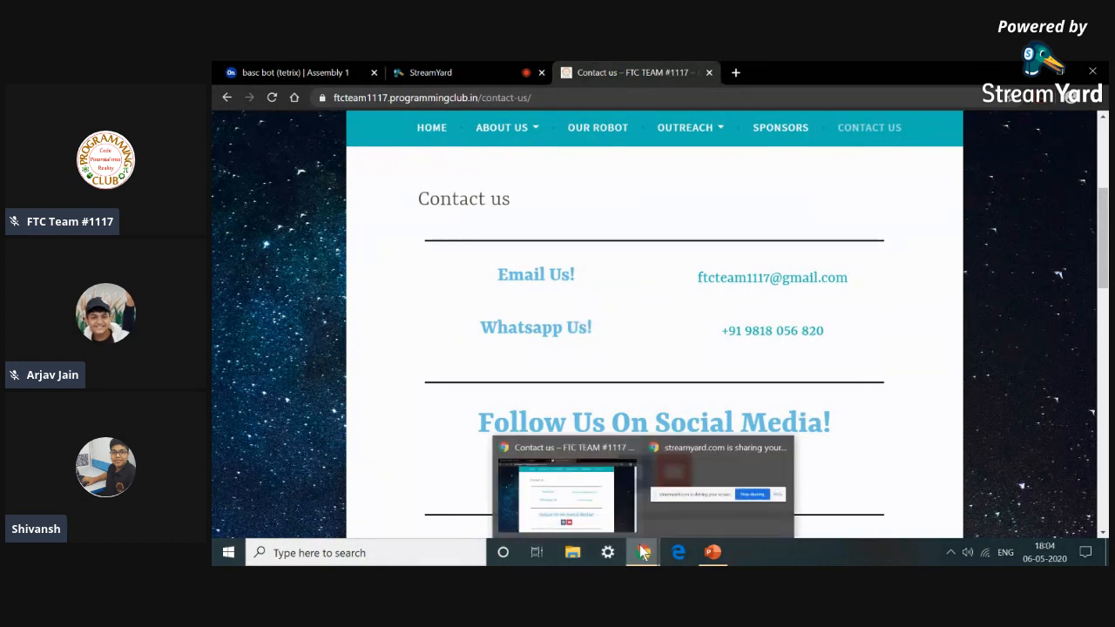
{"action": "left_click", "coordinate": [716, 493]}
{"action": "left_click", "coordinate": [723, 517]}
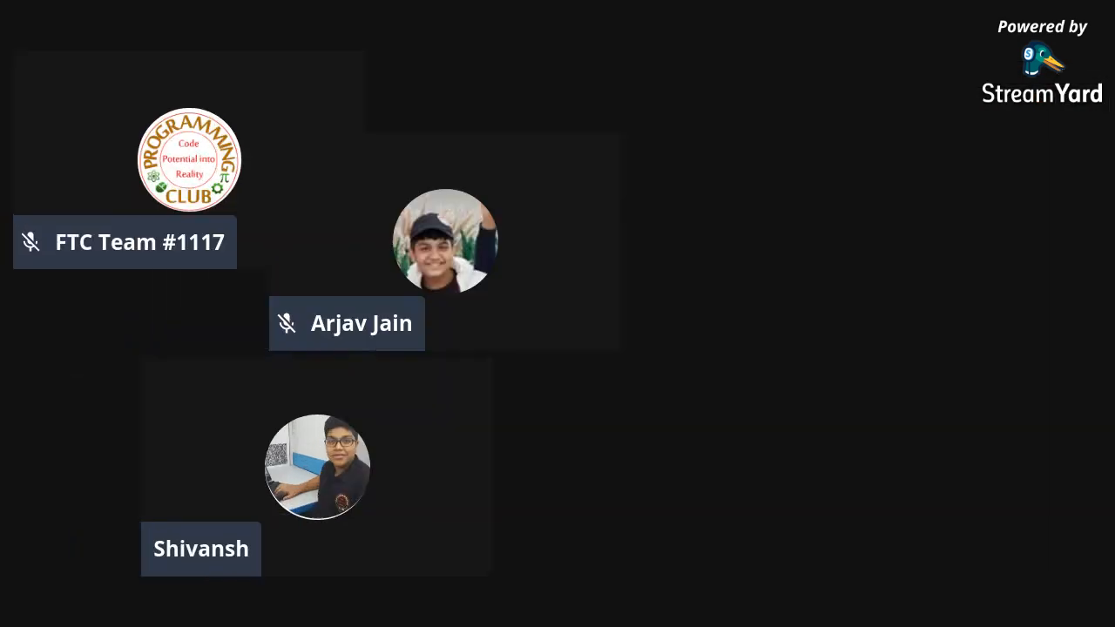